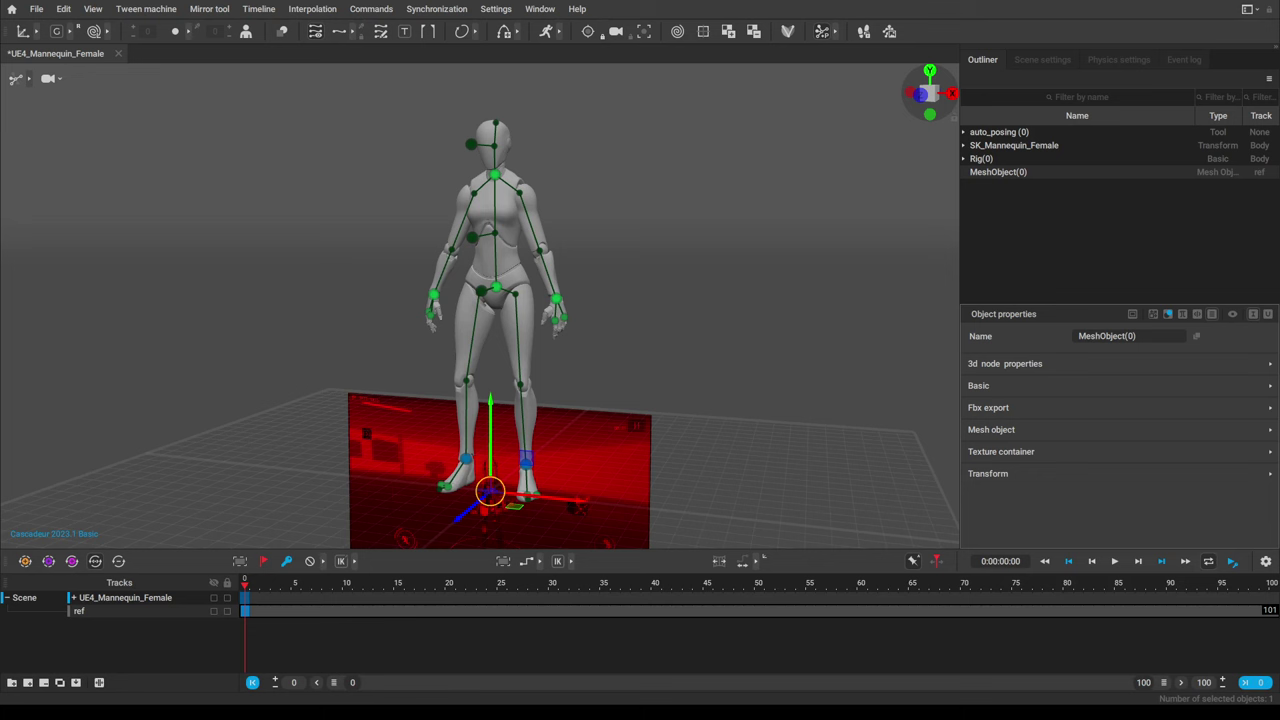
Raise the reference video plane vertically until it stands above the floor behind the mannequin's legs.
{"action": "left_click", "coordinate": [637, 337]}
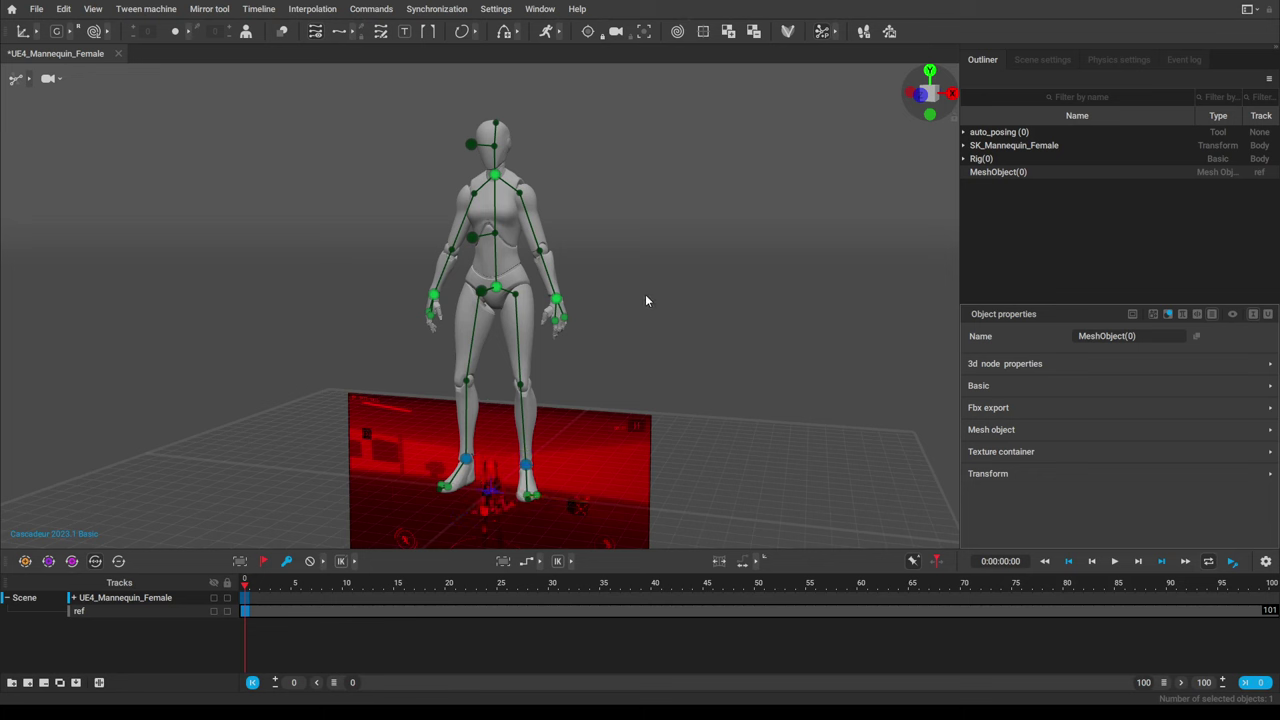
{"action": "left_click", "coordinate": [526, 458]}
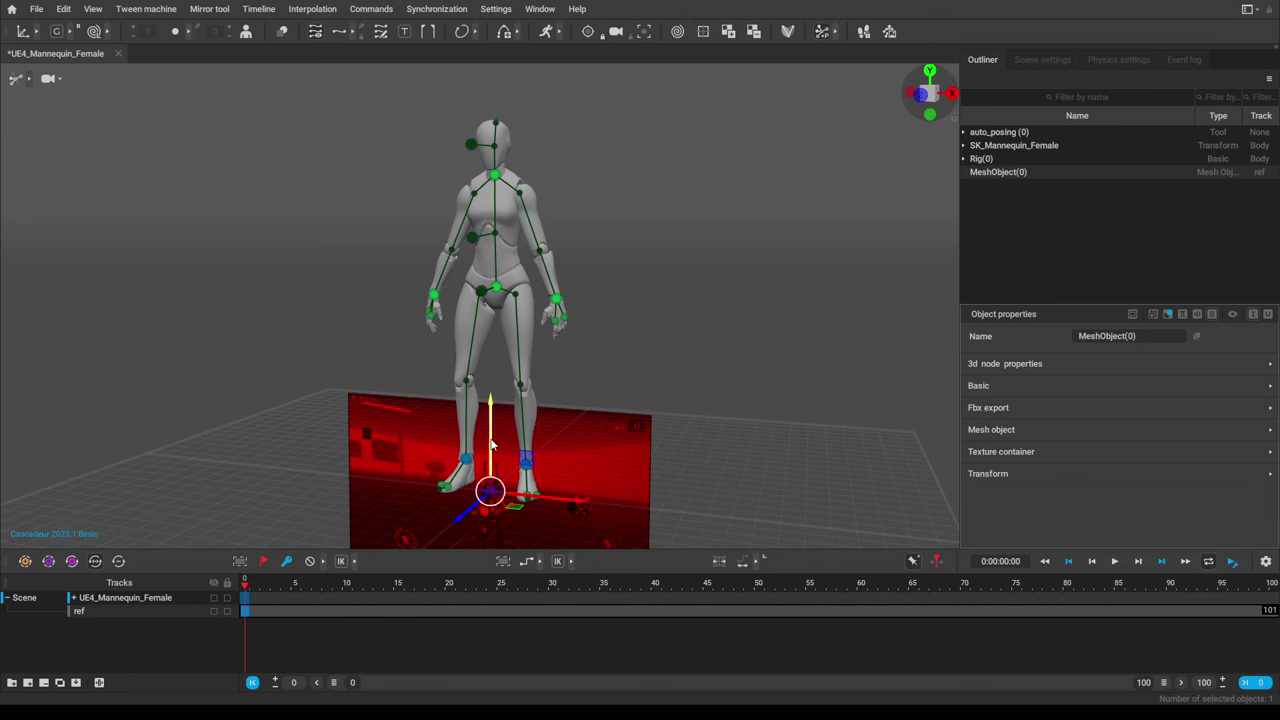
{"action": "left_click_drag", "start_coordinate": [491, 447], "coordinate": [507, 275]}
Scale up the reference video plane in width and height so it is larger than the mannequin.
{"action": "left_click", "coordinate": [22, 34]}
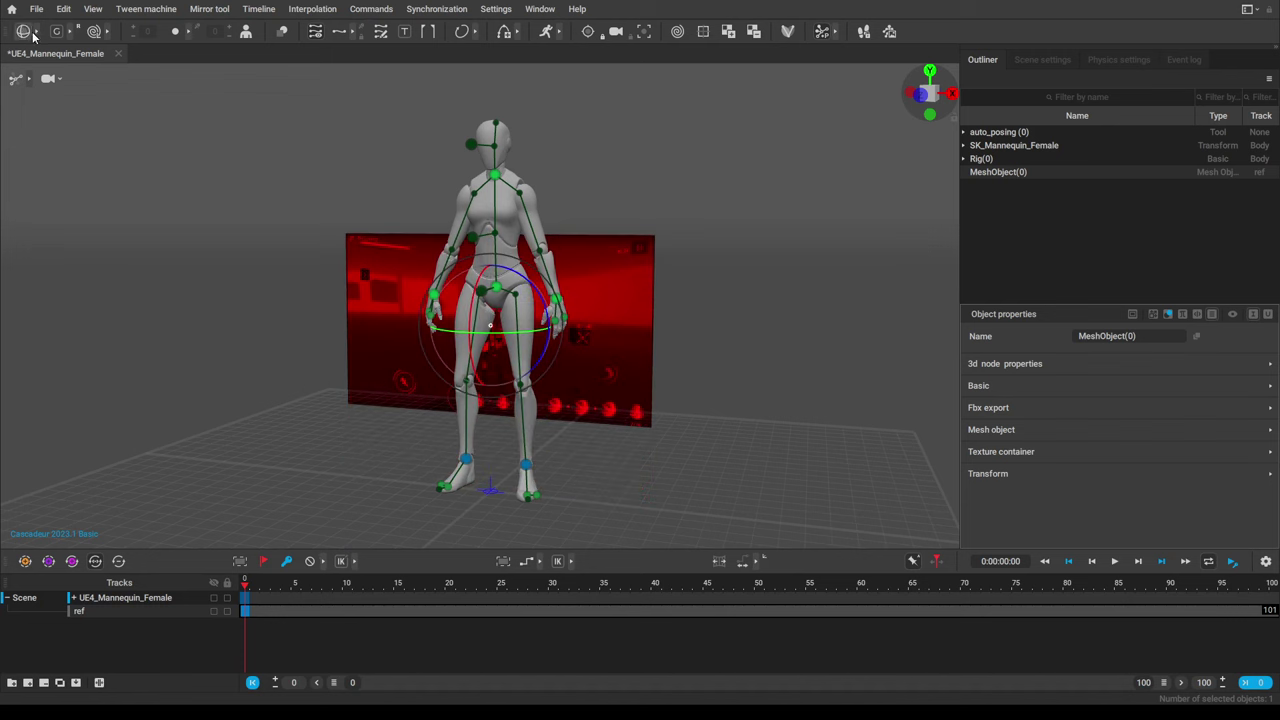
{"action": "left_click", "coordinate": [36, 33]}
{"action": "left_click", "coordinate": [100, 31]}
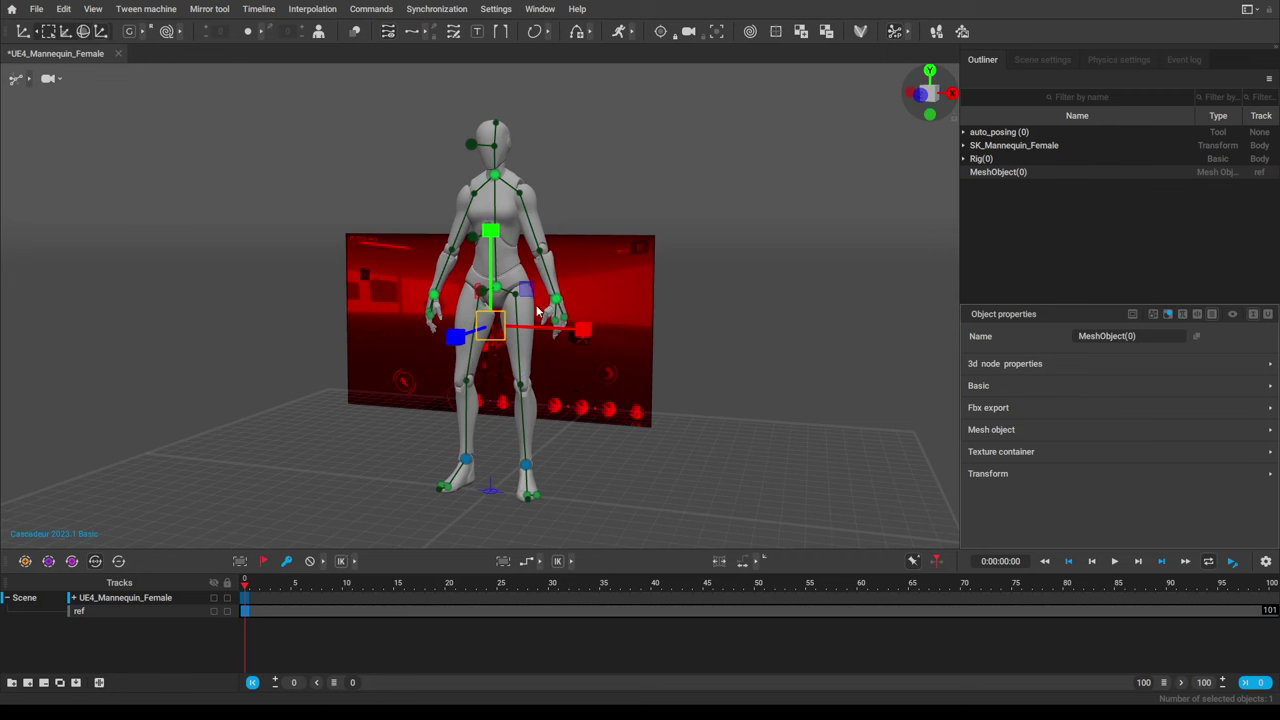
{"action": "left_click_drag", "start_coordinate": [527, 289], "coordinate": [535, 345]}
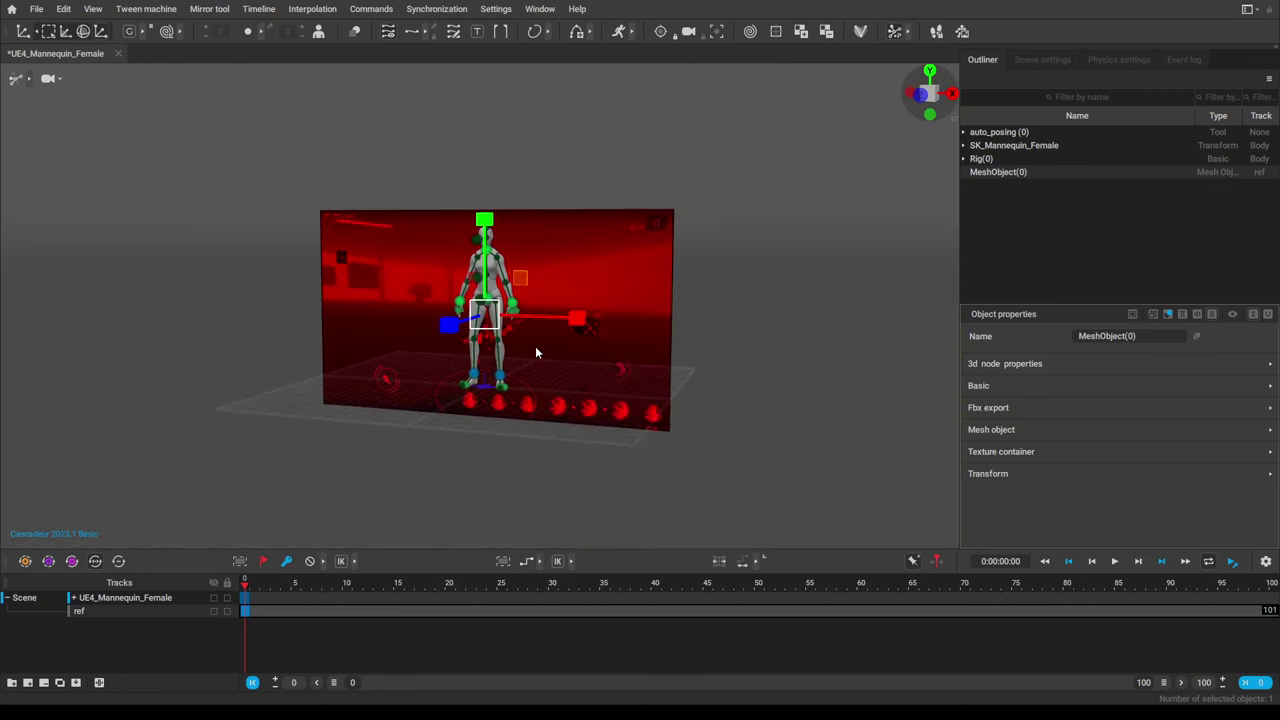
Raise the enlarged reference plane slightly and shift it backward along the Z axis so it stands behind the mannequin.
{"action": "key", "text": "w"}
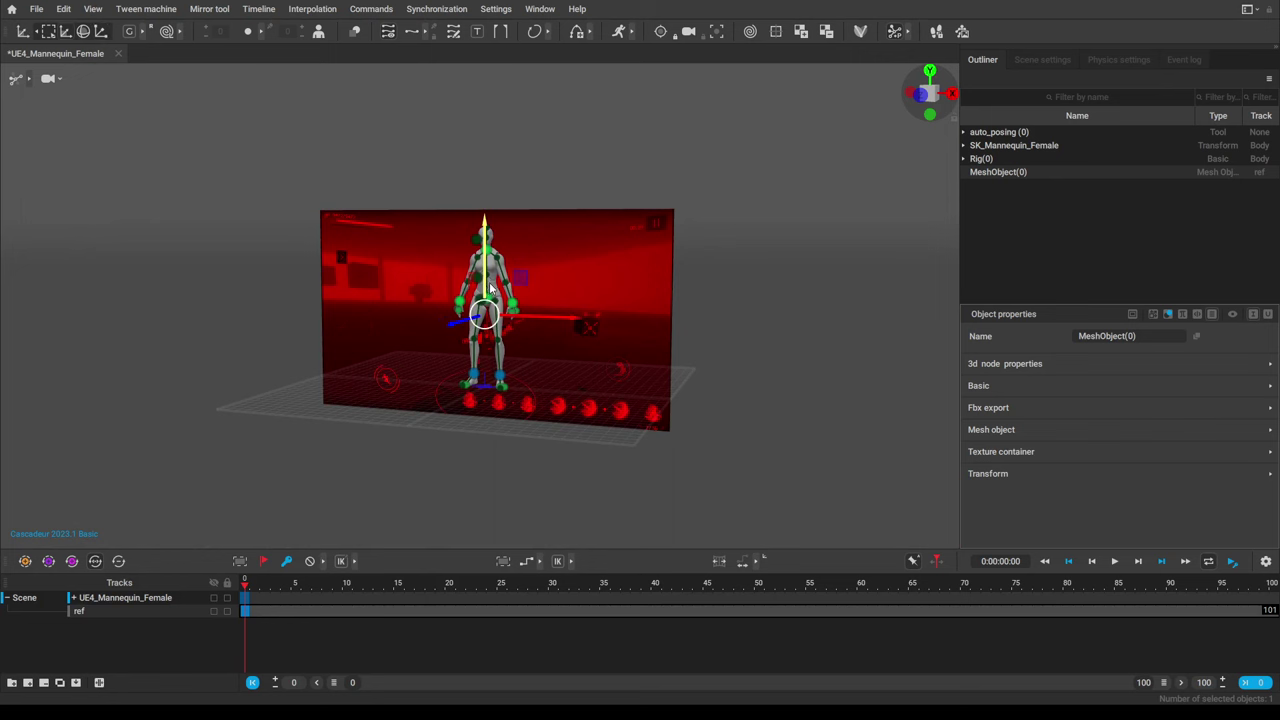
{"action": "left_click_drag", "start_coordinate": [487, 285], "coordinate": [487, 260]}
{"action": "right_click_drag", "start_coordinate": [460, 379], "coordinate": [566, 290]}
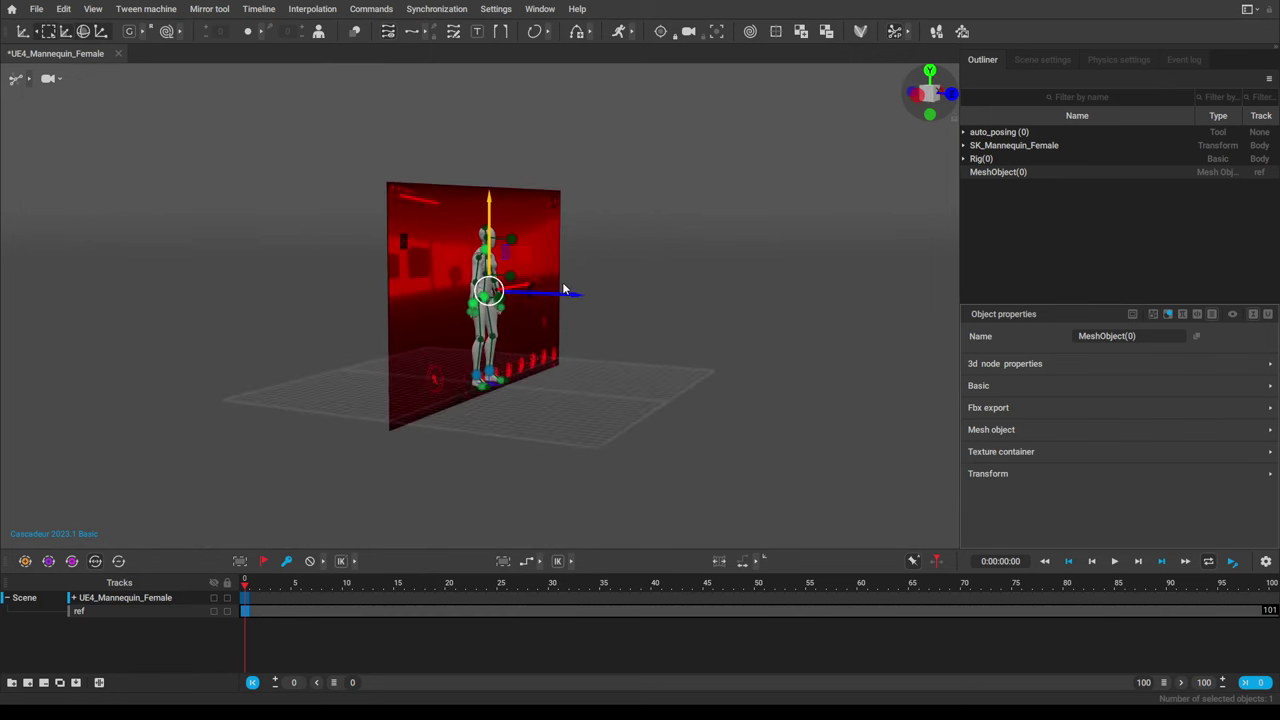
{"action": "left_click_drag", "start_coordinate": [568, 295], "coordinate": [485, 293]}
{"action": "left_click_drag", "start_coordinate": [579, 326], "coordinate": [360, 381], "text": "alt"}
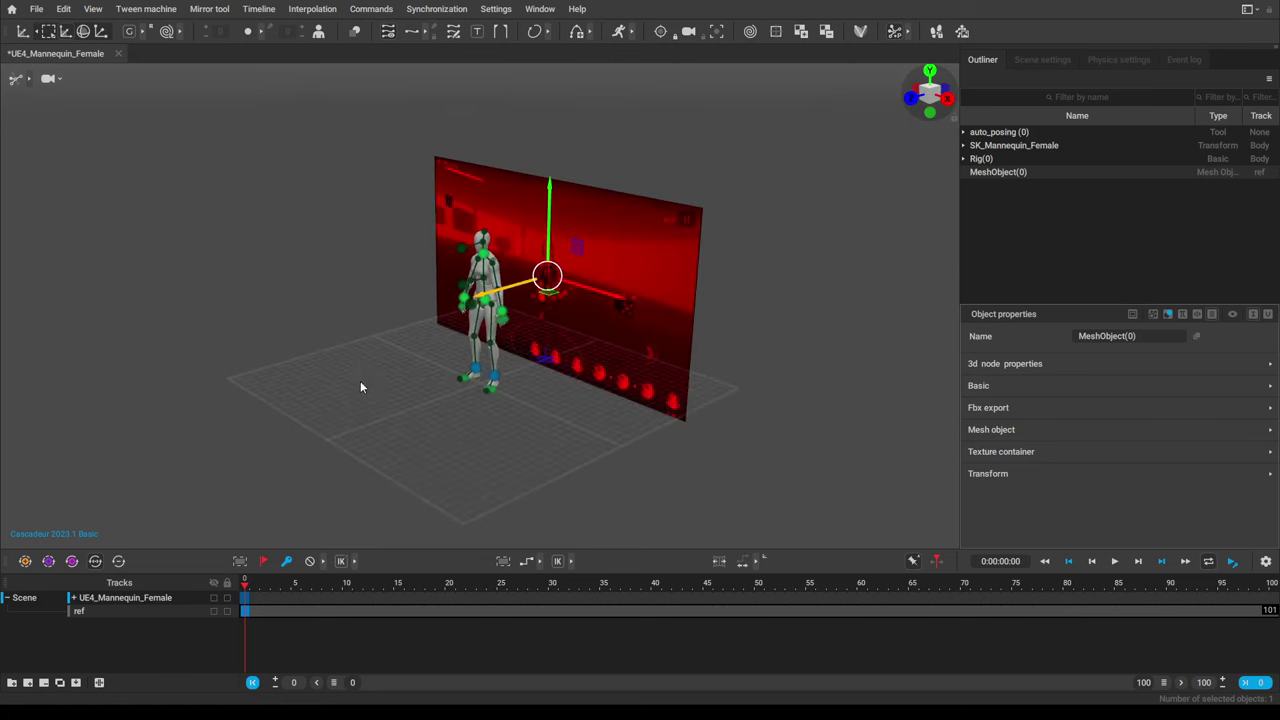
Deselect the reference plane to see its video image without the selection tint beside the mannequin.
{"action": "scroll", "coordinate": [471, 384], "scroll_direction": "up", "scroll_amount": 5}
{"action": "right_click_drag", "start_coordinate": [543, 425], "coordinate": [600, 355]}
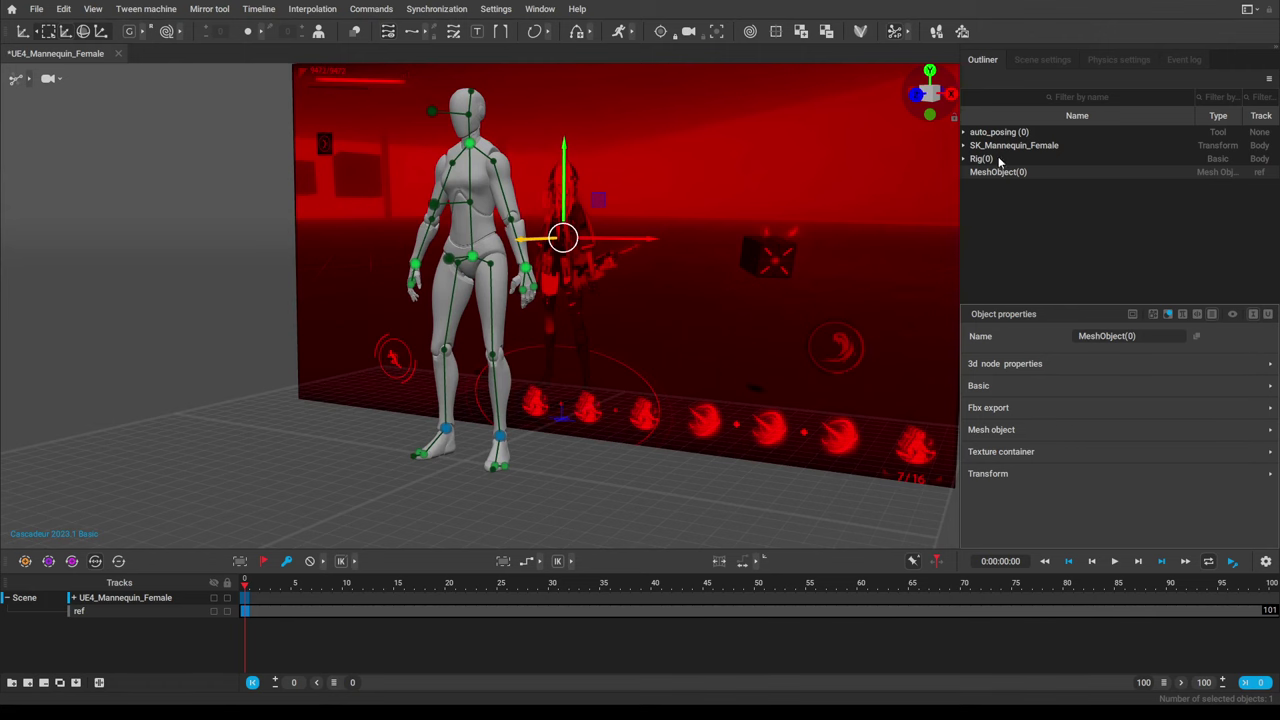
{"action": "left_click", "coordinate": [472, 256]}
{"action": "left_click", "coordinate": [195, 358]}
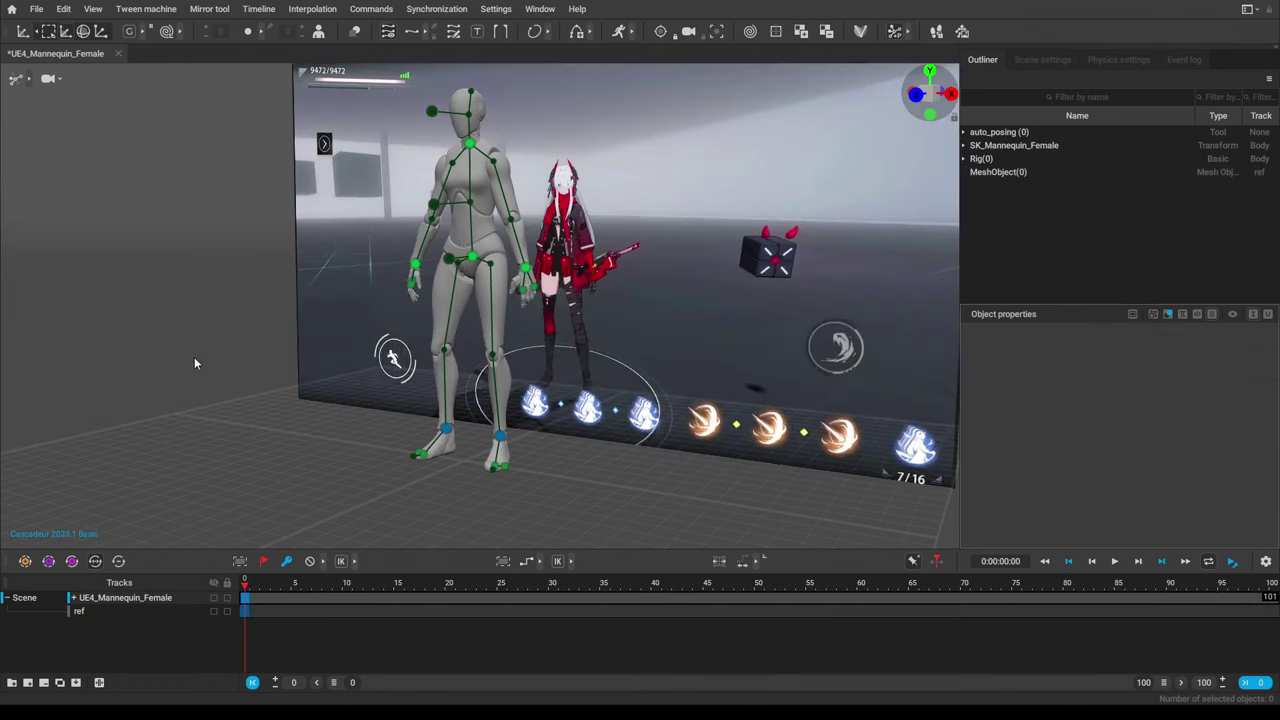
{"action": "right_click_drag", "start_coordinate": [245, 407], "coordinate": [289, 490]}
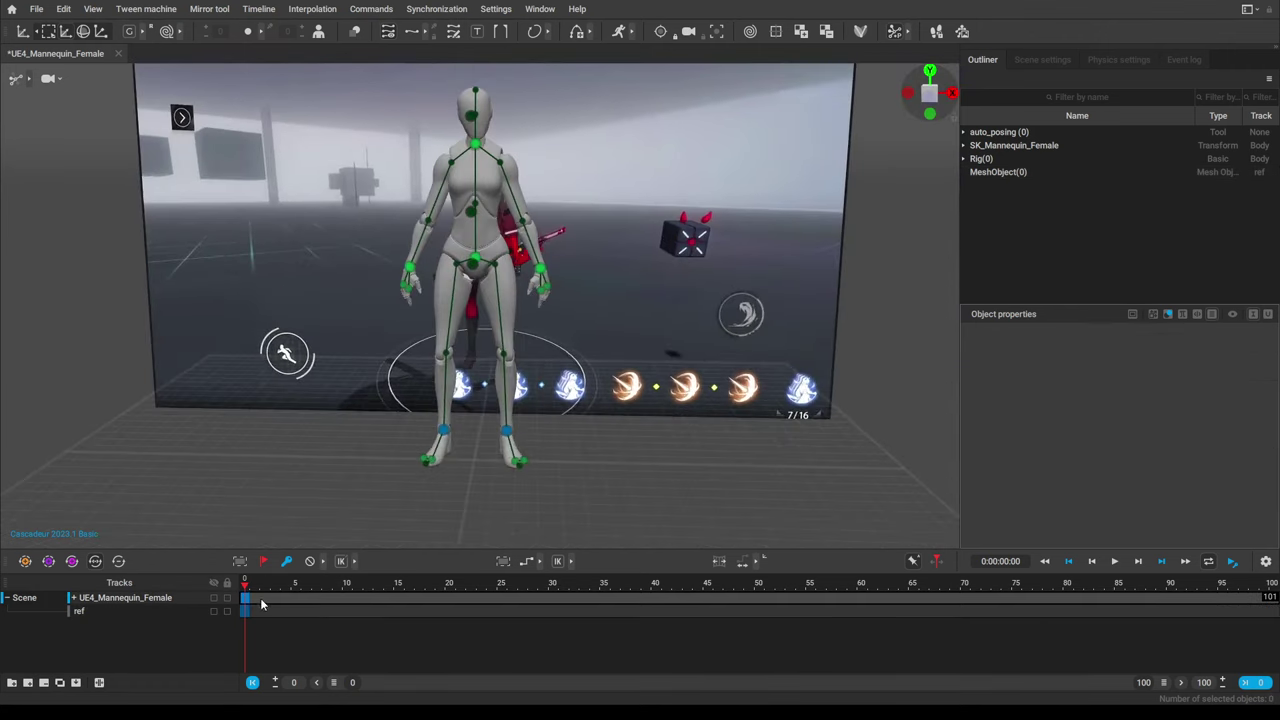
Scrub the timeline to frame 8 and examine the reference character's pose beside the mannequin from an angled view.
{"action": "left_click_drag", "start_coordinate": [242, 590], "coordinate": [337, 588]}
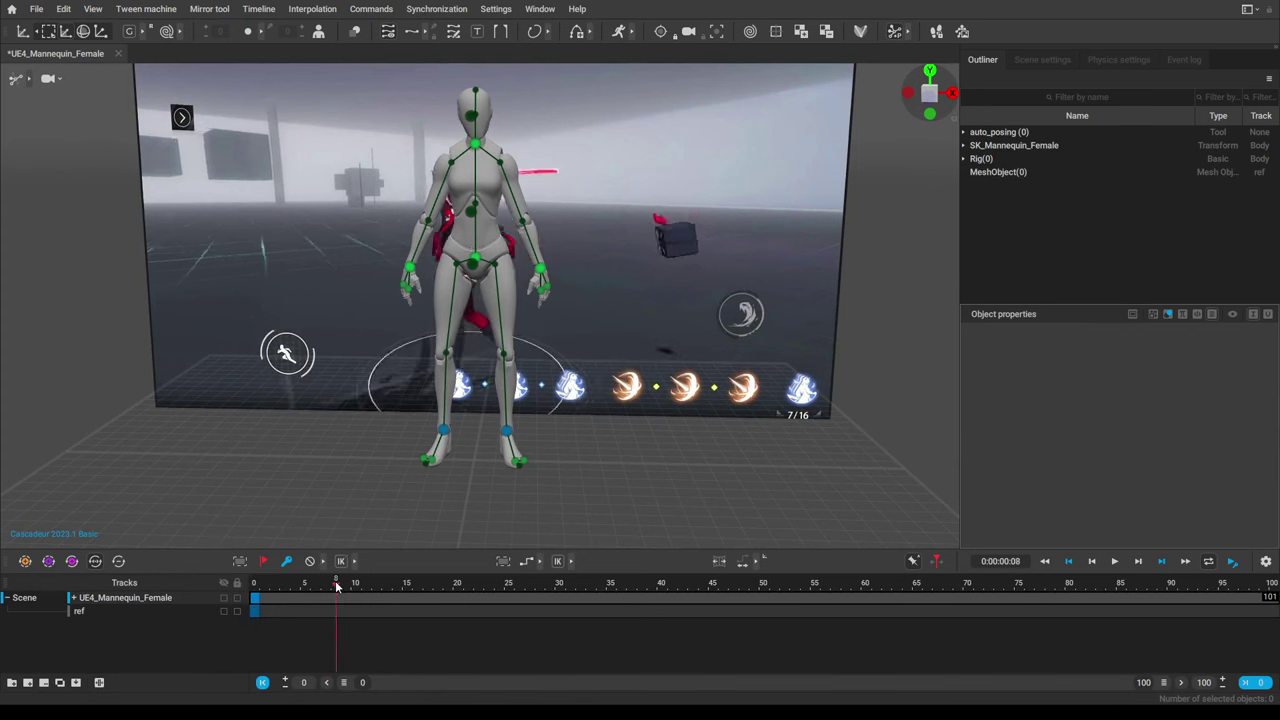
{"action": "left_click_drag", "start_coordinate": [738, 400], "coordinate": [617, 390], "text": "alt"}
{"action": "middle_click_drag", "start_coordinate": [607, 356], "coordinate": [580, 380], "text": "alt"}
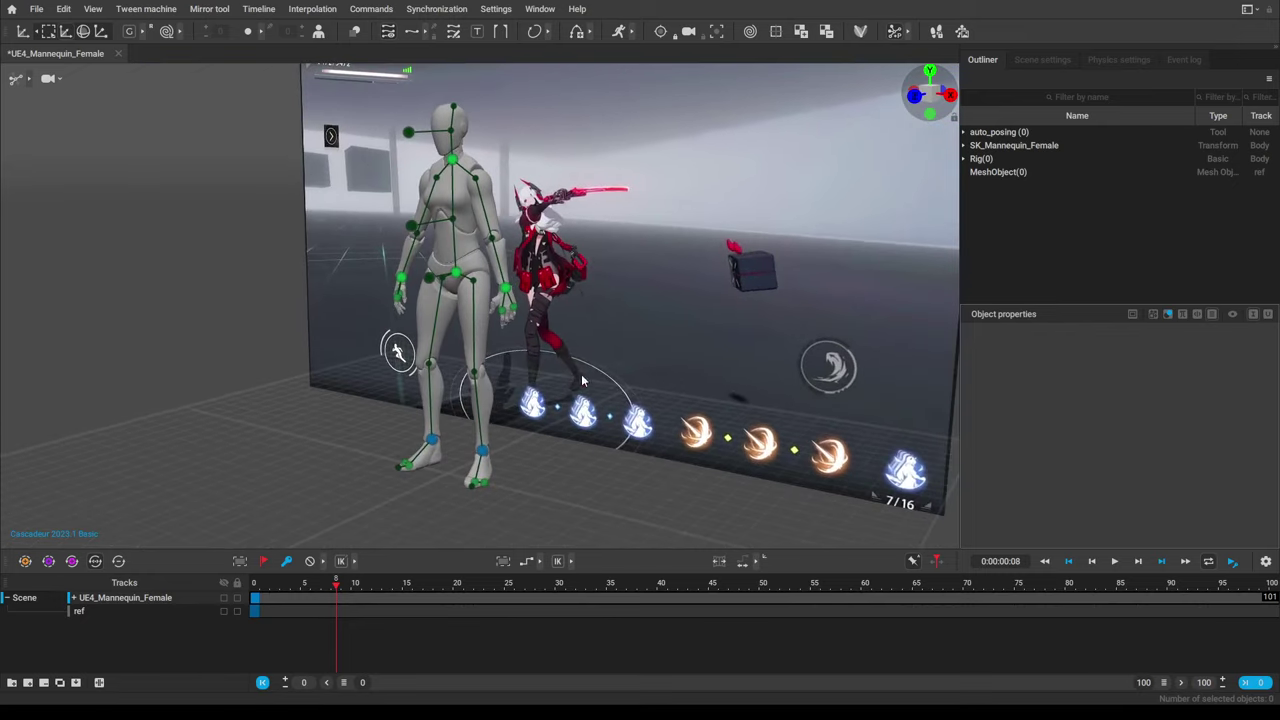
{"action": "left_click_drag", "start_coordinate": [595, 416], "coordinate": [525, 440], "text": "alt"}
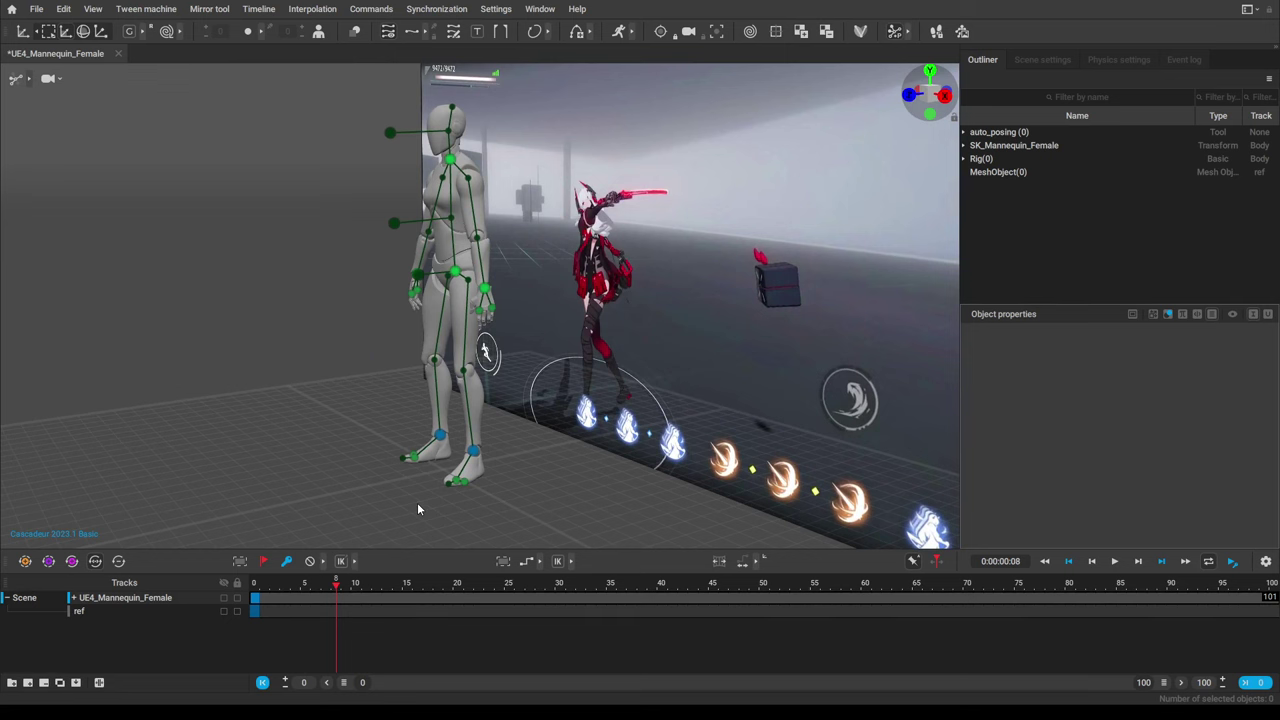
{"action": "right_click_drag", "start_coordinate": [418, 509], "coordinate": [581, 455]}
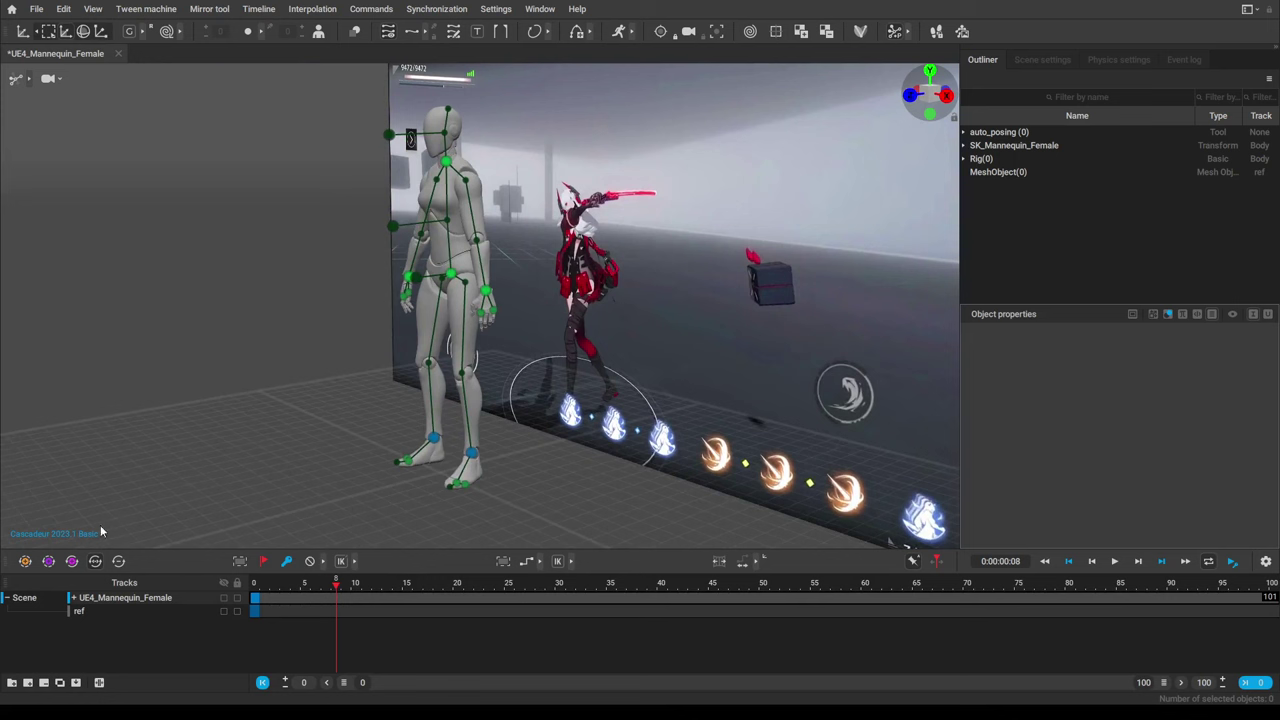
Add a track named Weapon to the timeline and create a cube mesh on it.
{"action": "left_click", "coordinate": [70, 608]}
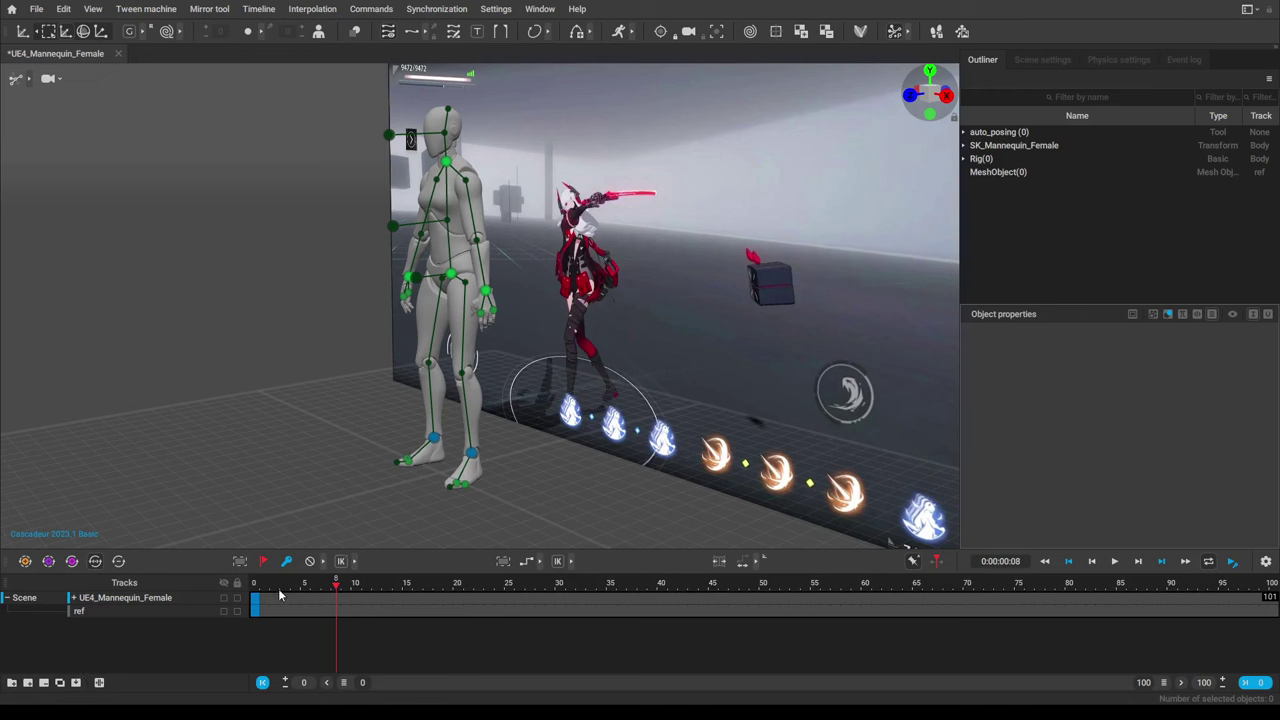
{"action": "key", "text": "ctrl+z"}
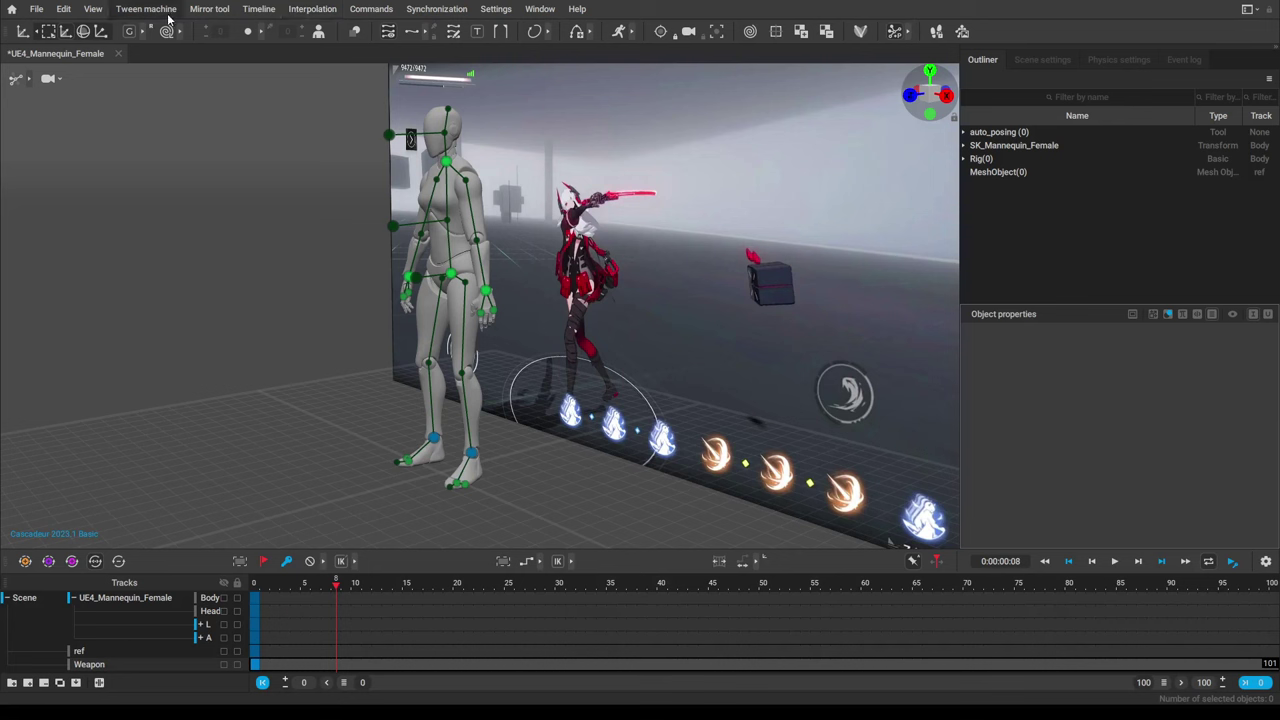
{"action": "left_click", "coordinate": [63, 8]}
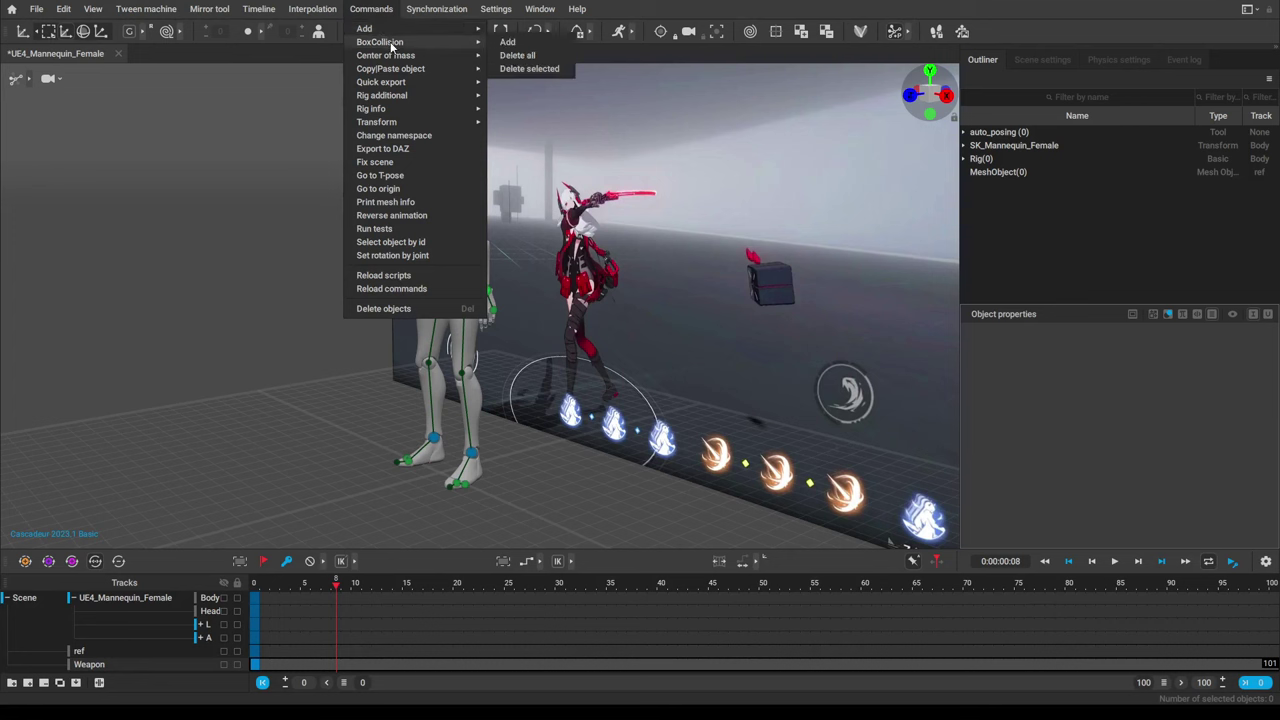
{"action": "mouse_move", "coordinate": [396, 34]}
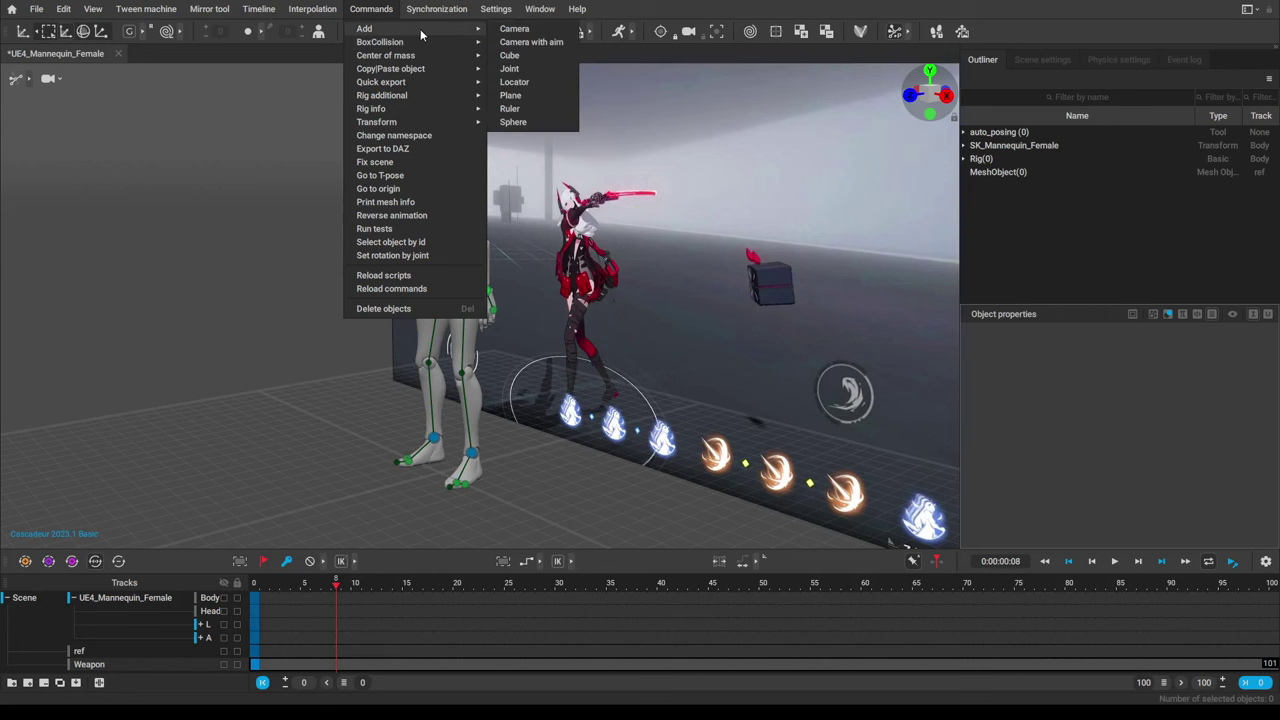
{"action": "left_click", "coordinate": [539, 56]}
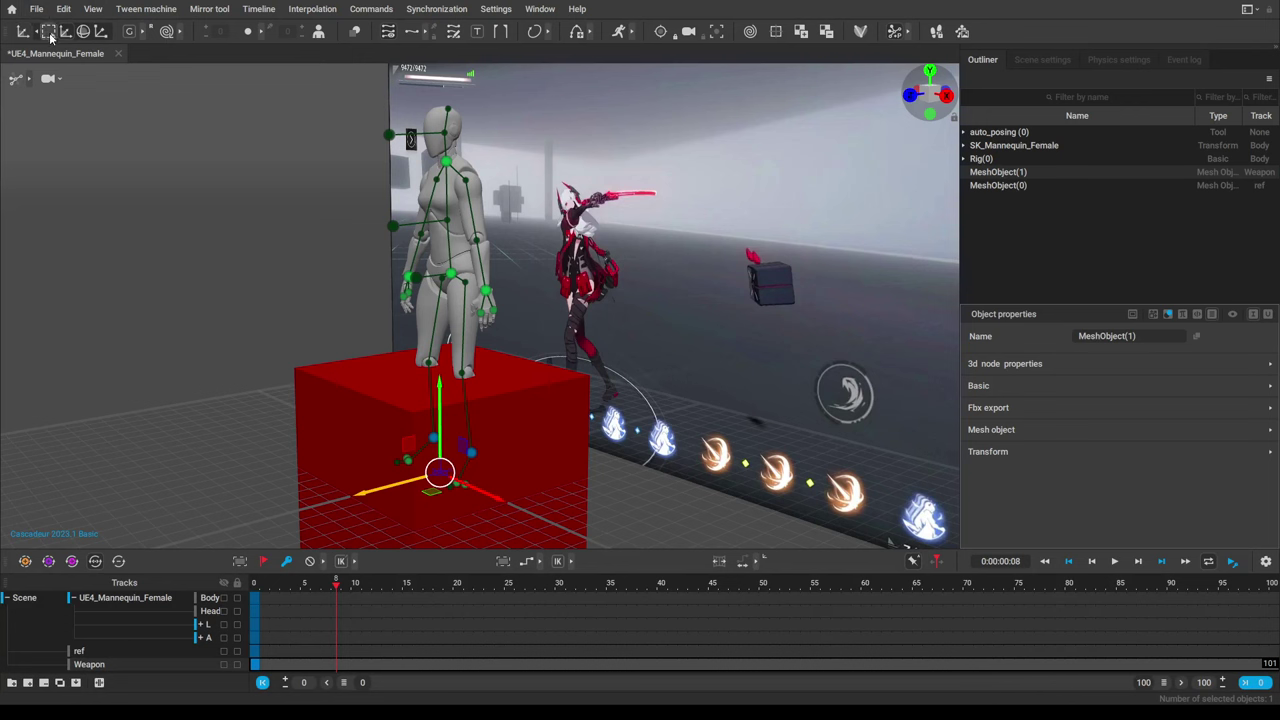
Switch the cube to scale mode and expand its object properties down to the Transform values.
{"action": "left_click", "coordinate": [101, 33]}
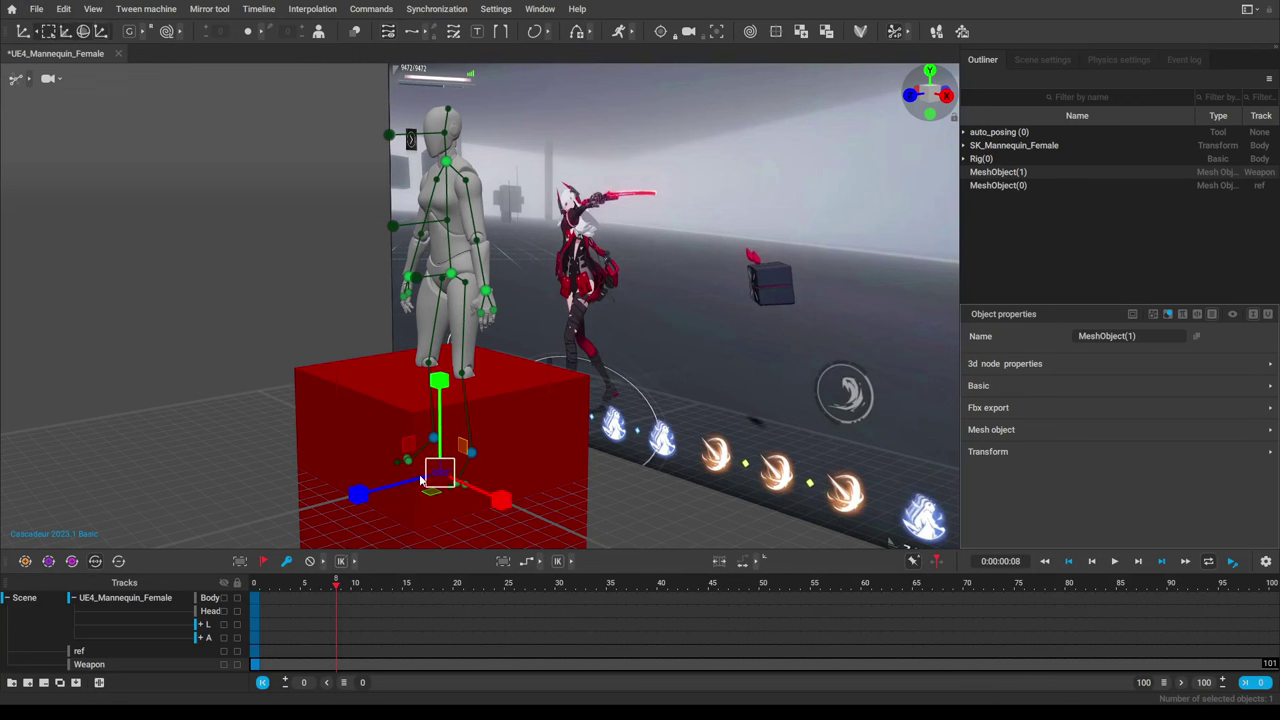
{"action": "scroll", "coordinate": [426, 474], "scroll_direction": "down", "scroll_amount": 3}
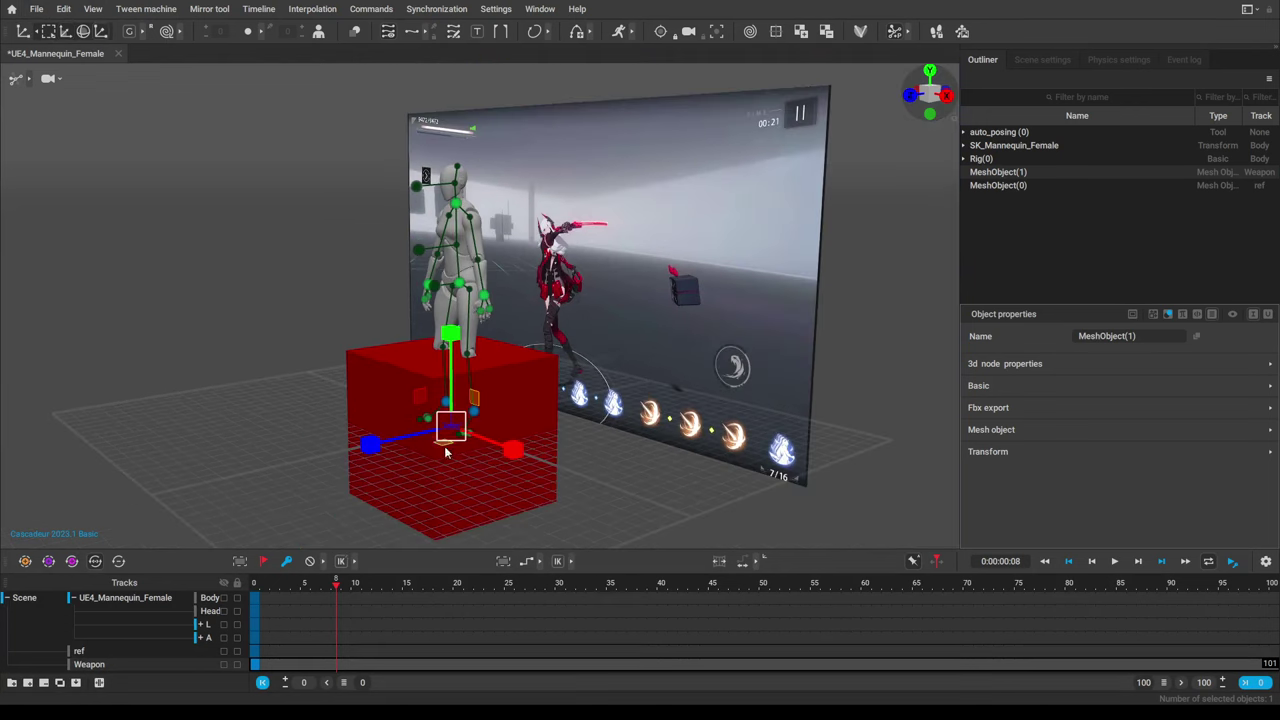
{"action": "left_click", "coordinate": [1021, 386]}
{"action": "scroll", "coordinate": [1020, 384], "scroll_direction": "down", "scroll_amount": 1}
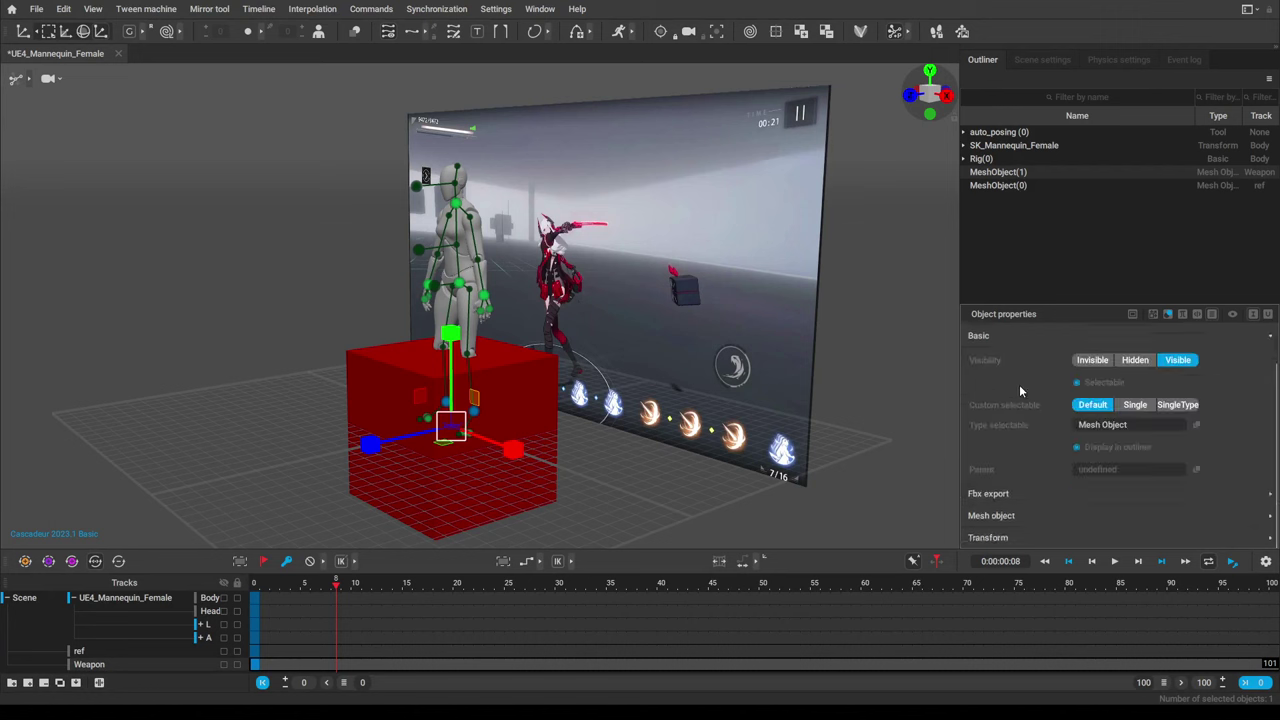
{"action": "left_click", "coordinate": [990, 493]}
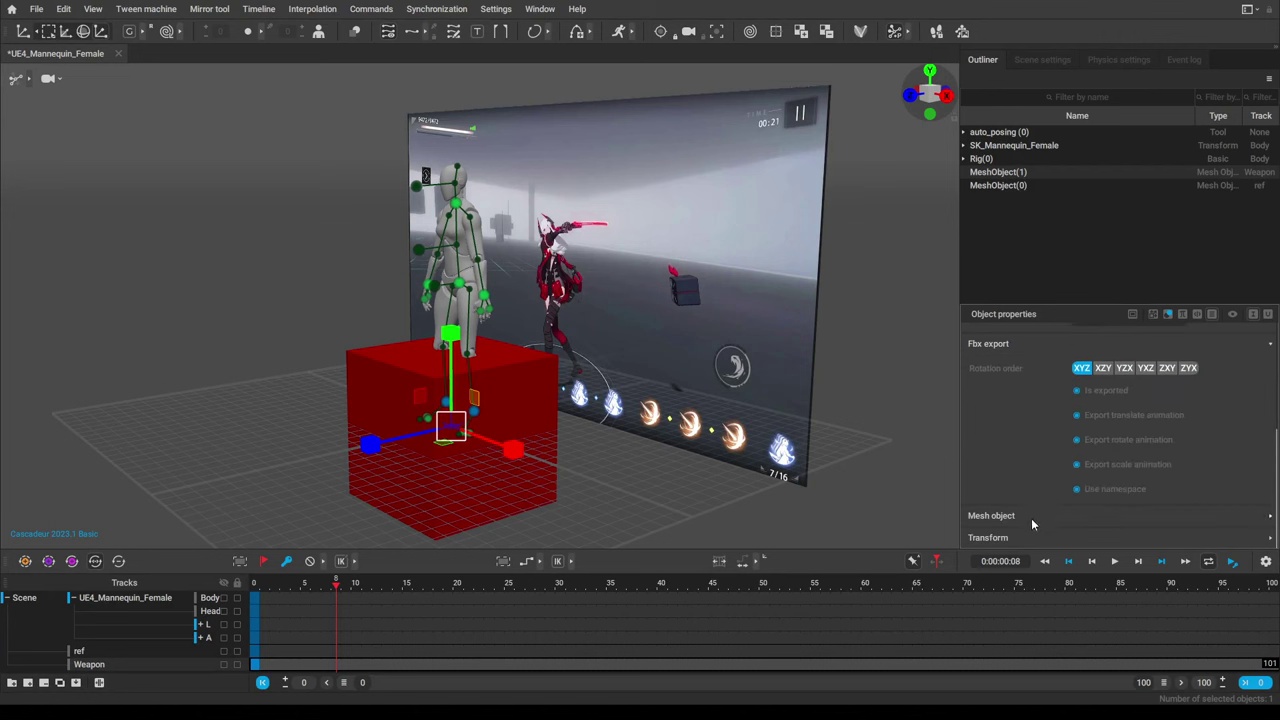
{"action": "left_click", "coordinate": [1031, 517]}
{"action": "scroll", "coordinate": [1045, 479], "scroll_direction": "down", "scroll_amount": 1}
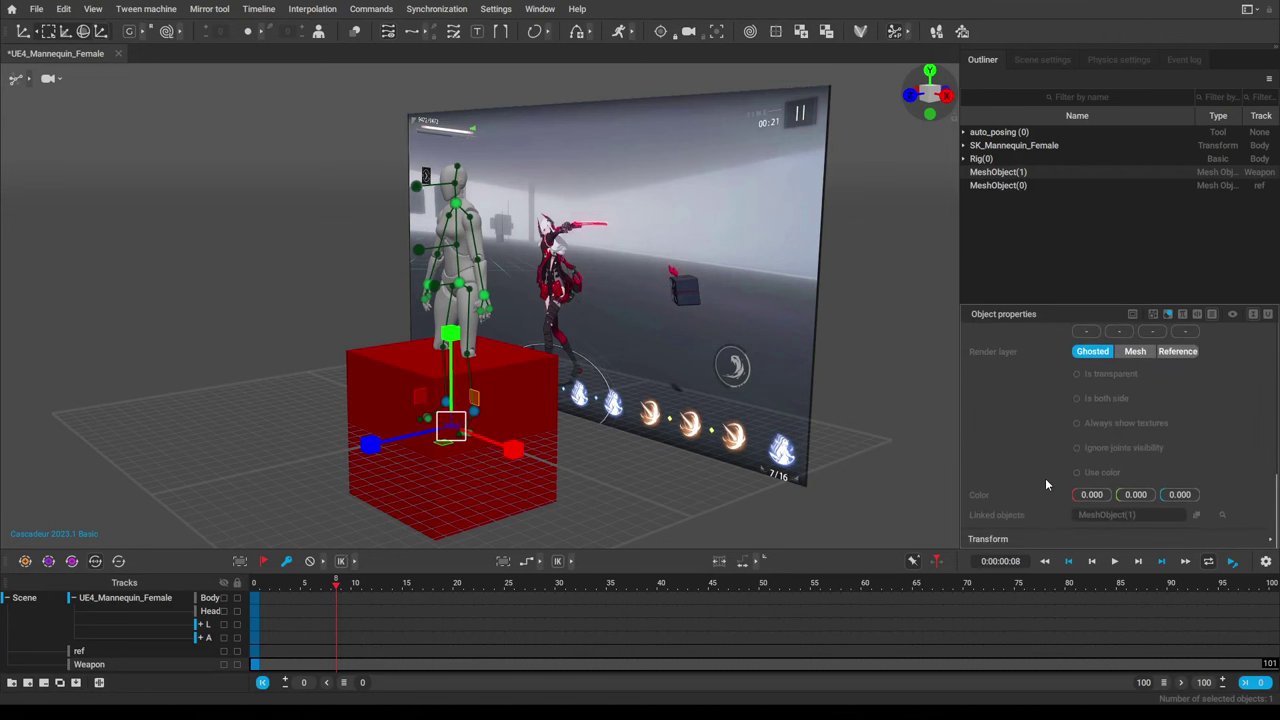
{"action": "left_click", "coordinate": [1022, 536]}
{"action": "scroll", "coordinate": [1020, 525], "scroll_direction": "down", "scroll_amount": 1}
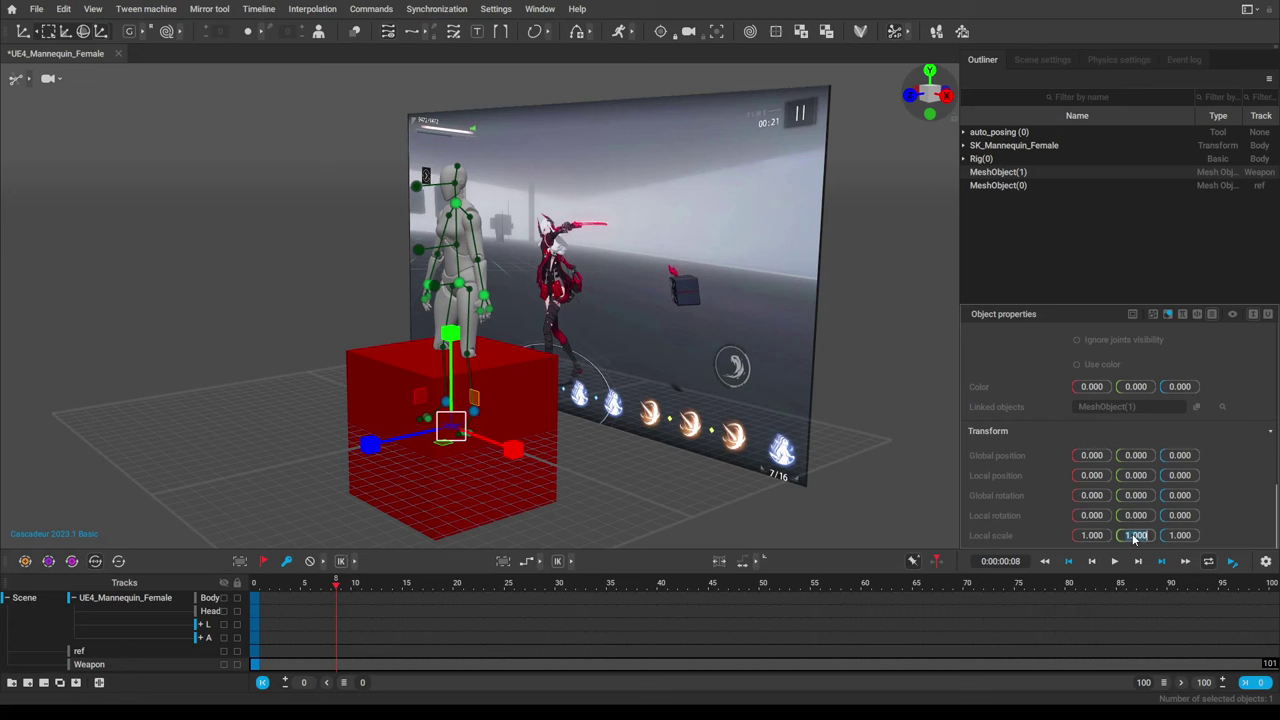
Try to flatten the cube at frame 8 by setting its local scale to 0.1 in Y and Z.
{"action": "key", "text": "BackSpace"}
{"action": "type", "text": "1"}
{"action": "key", "text": "Tab"}
{"action": "left_click", "coordinate": [1134, 538]}
{"action": "key", "text": "Tab"}
{"action": "type", "text": "1"}
{"action": "key", "text": "Return"}
{"action": "left_click", "coordinate": [1182, 536]}
{"action": "type", "text": "0.1"}
{"action": "key", "text": "Return"}
Try to narrow the cube along its X axis with the scale gizmo, then undo that scaling.
{"action": "right_click_drag", "start_coordinate": [680, 477], "coordinate": [878, 451]}
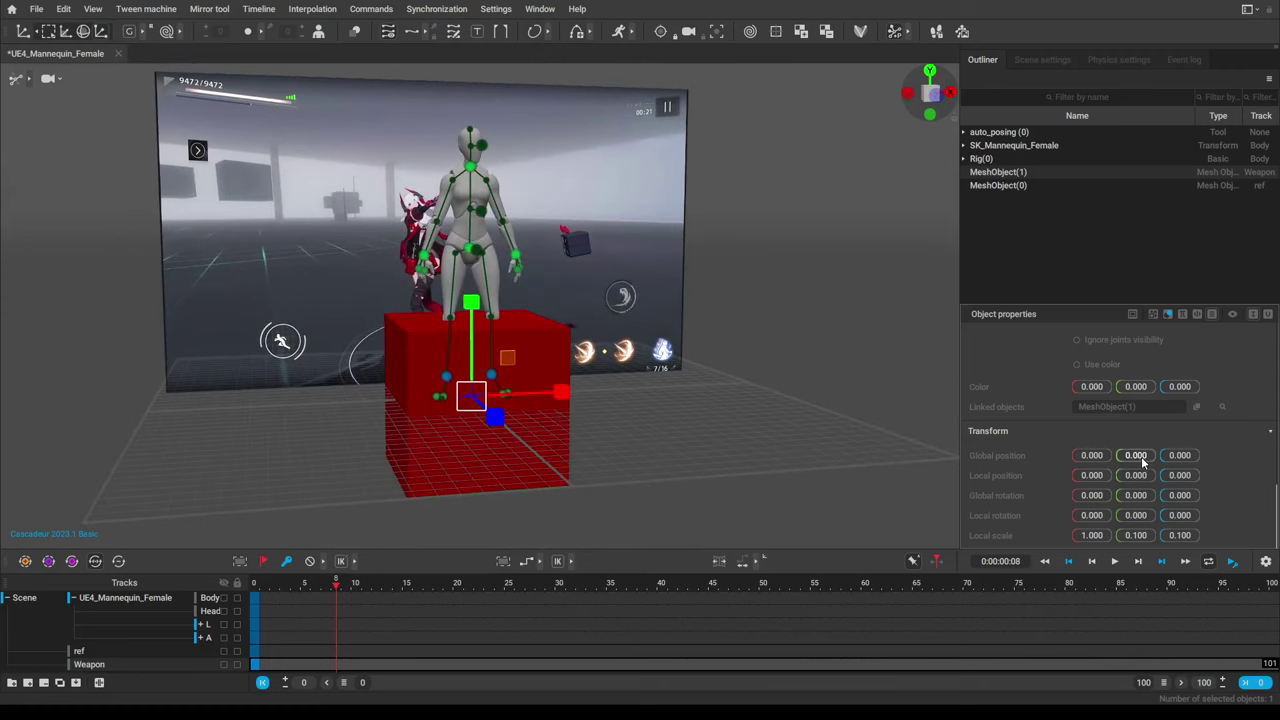
{"action": "scroll", "coordinate": [624, 420], "scroll_direction": "up", "scroll_amount": 2}
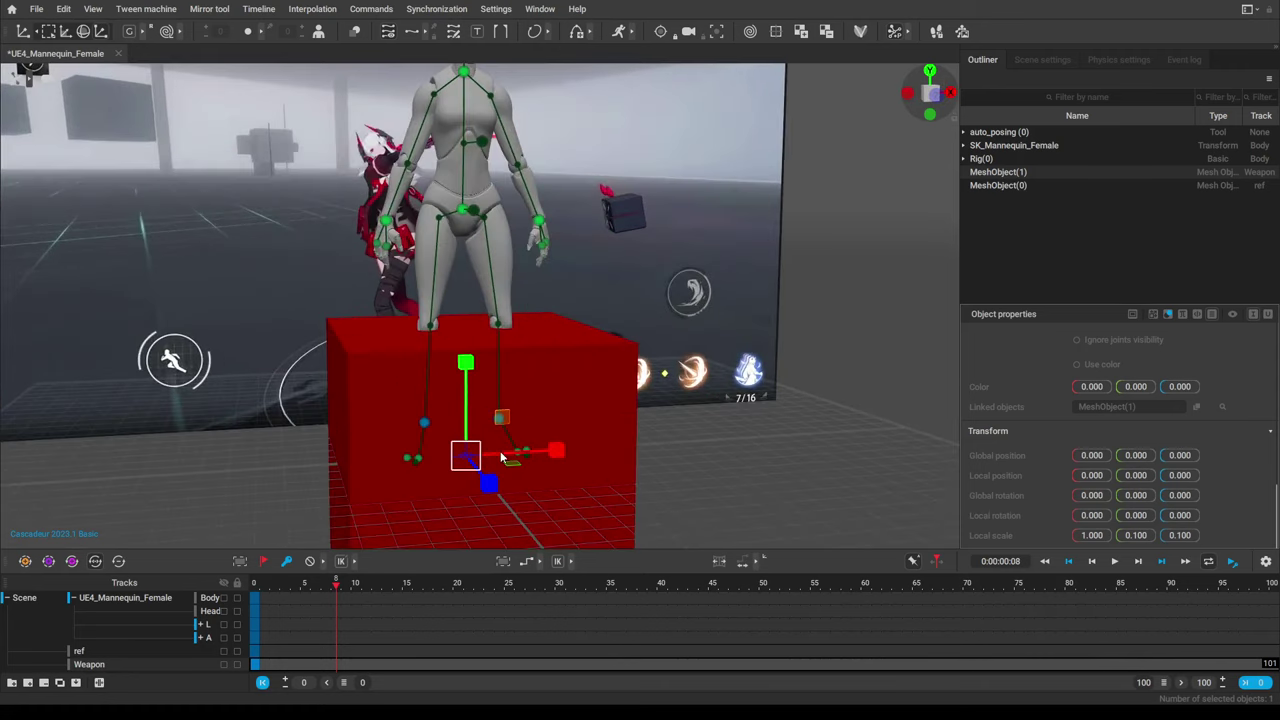
{"action": "left_click_drag", "start_coordinate": [554, 450], "coordinate": [478, 455]}
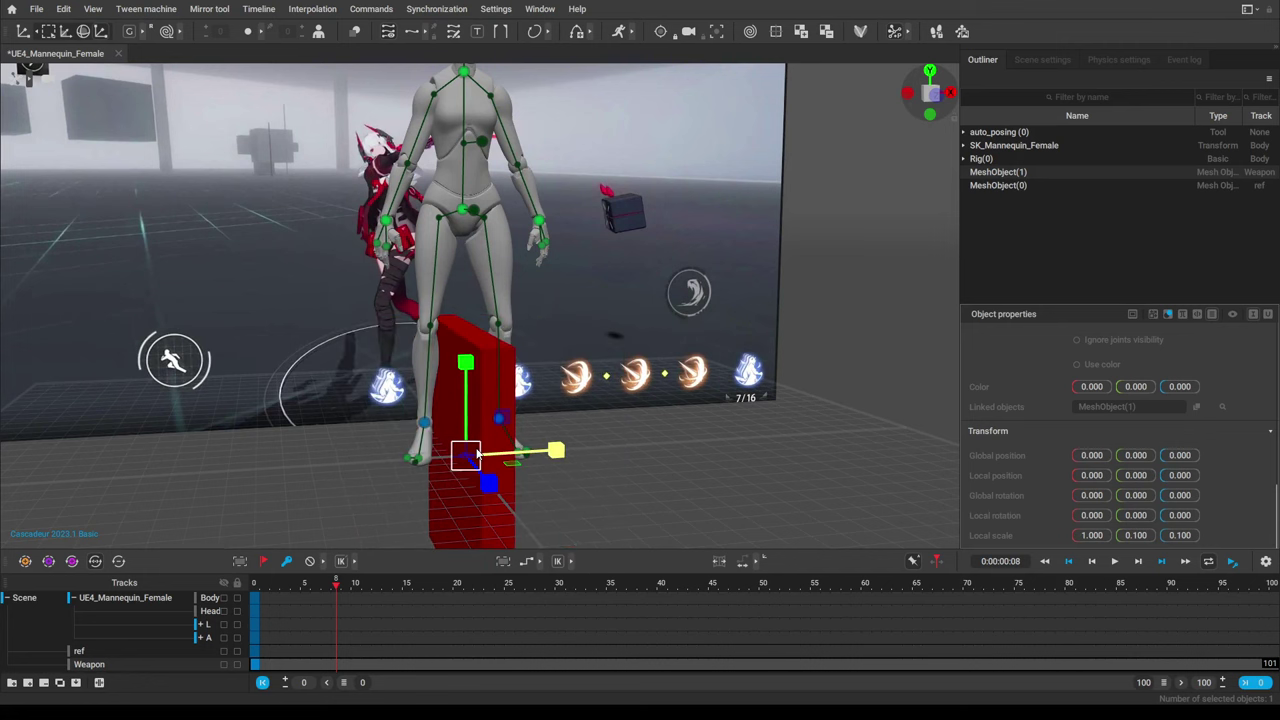
{"action": "key", "text": "ctrl+z"}
Return to frame 0 and set the cube's local scale to 0.1 in Y and Z to form a long bar.
{"action": "middle_click_drag", "start_coordinate": [680, 442], "coordinate": [672, 362]}
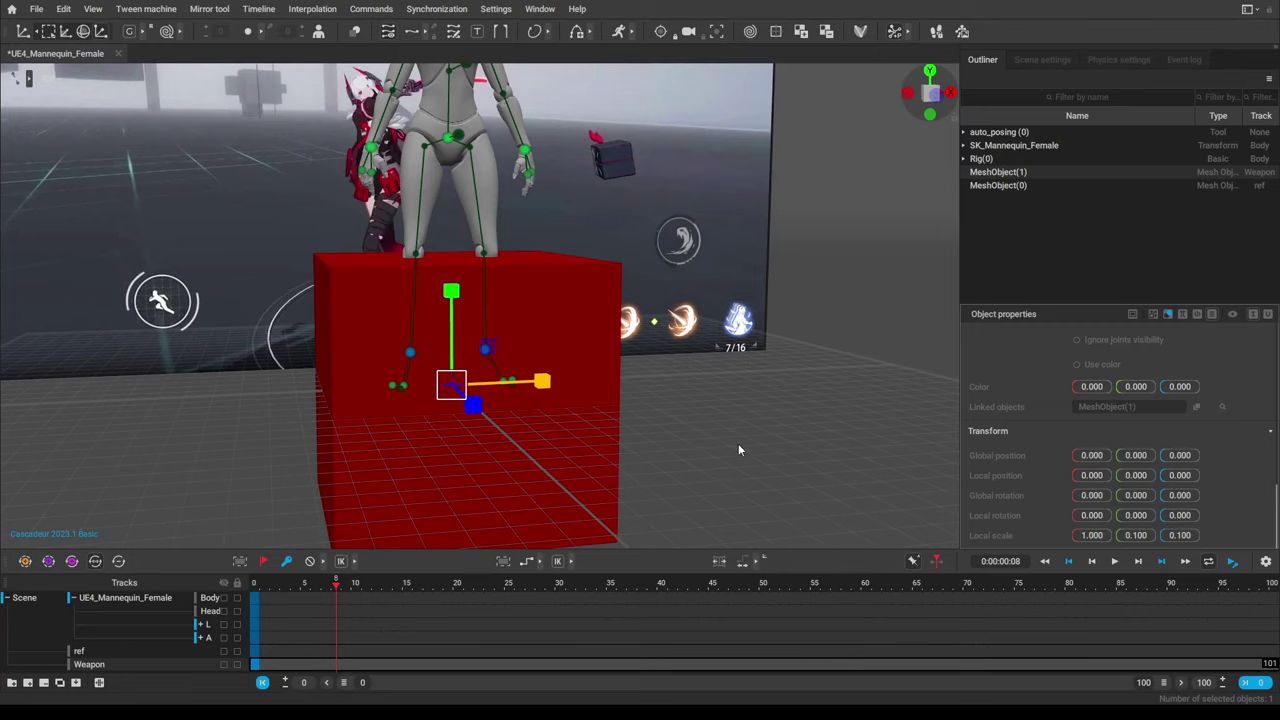
{"action": "right_click_drag", "start_coordinate": [738, 443], "coordinate": [516, 456]}
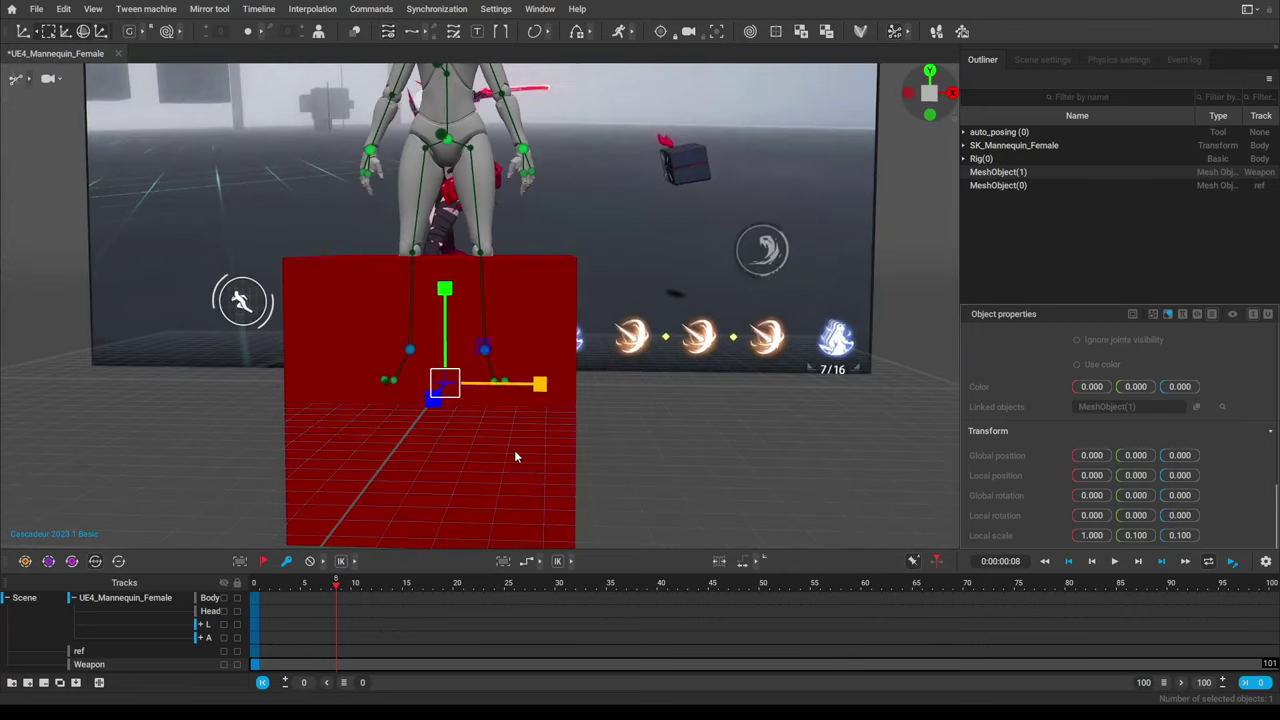
{"action": "left_click", "coordinate": [258, 582]}
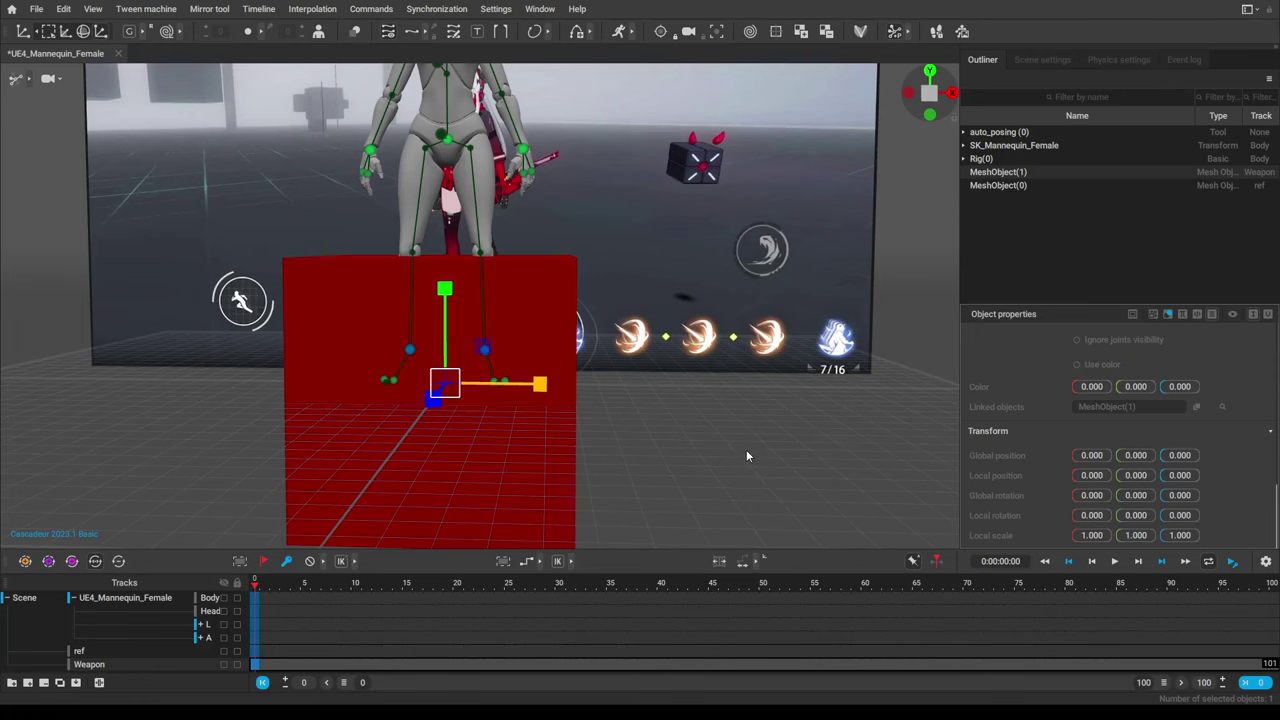
{"action": "left_click_drag", "start_coordinate": [746, 456], "coordinate": [840, 486], "text": "alt"}
{"action": "left_click", "coordinate": [1138, 538]}
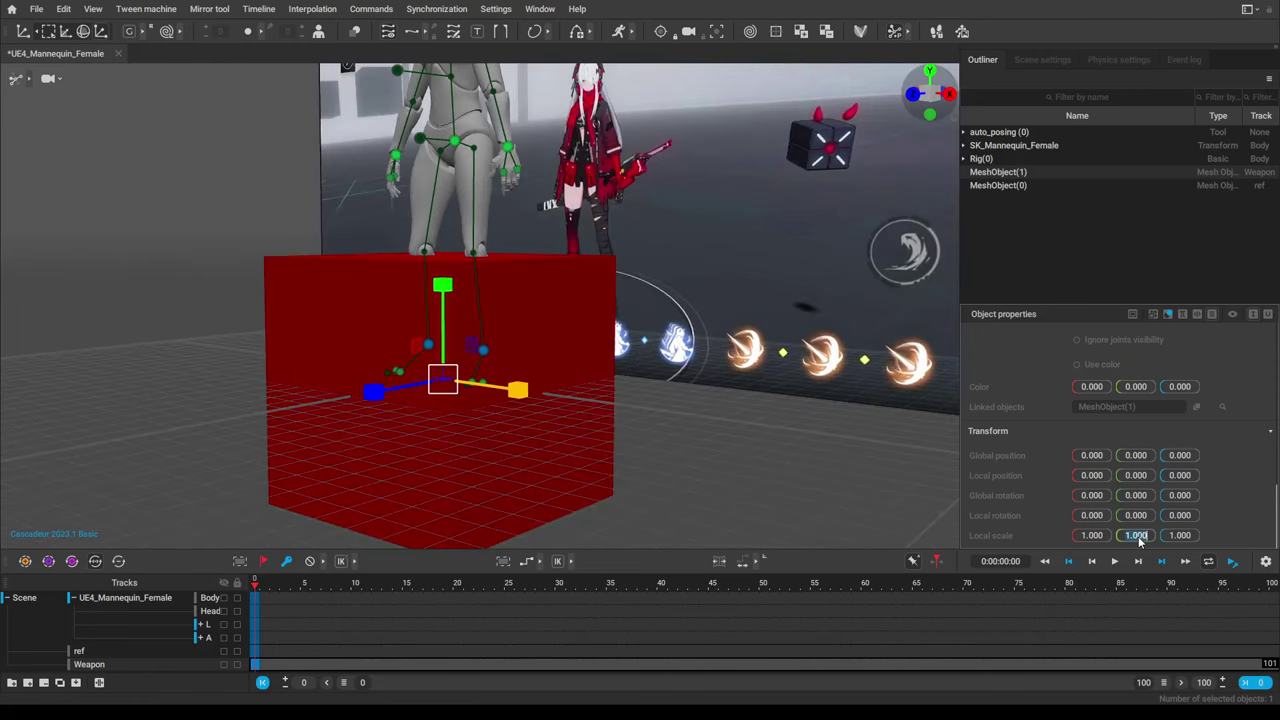
{"action": "type", "text": "0.1"}
{"action": "key", "text": "Return"}
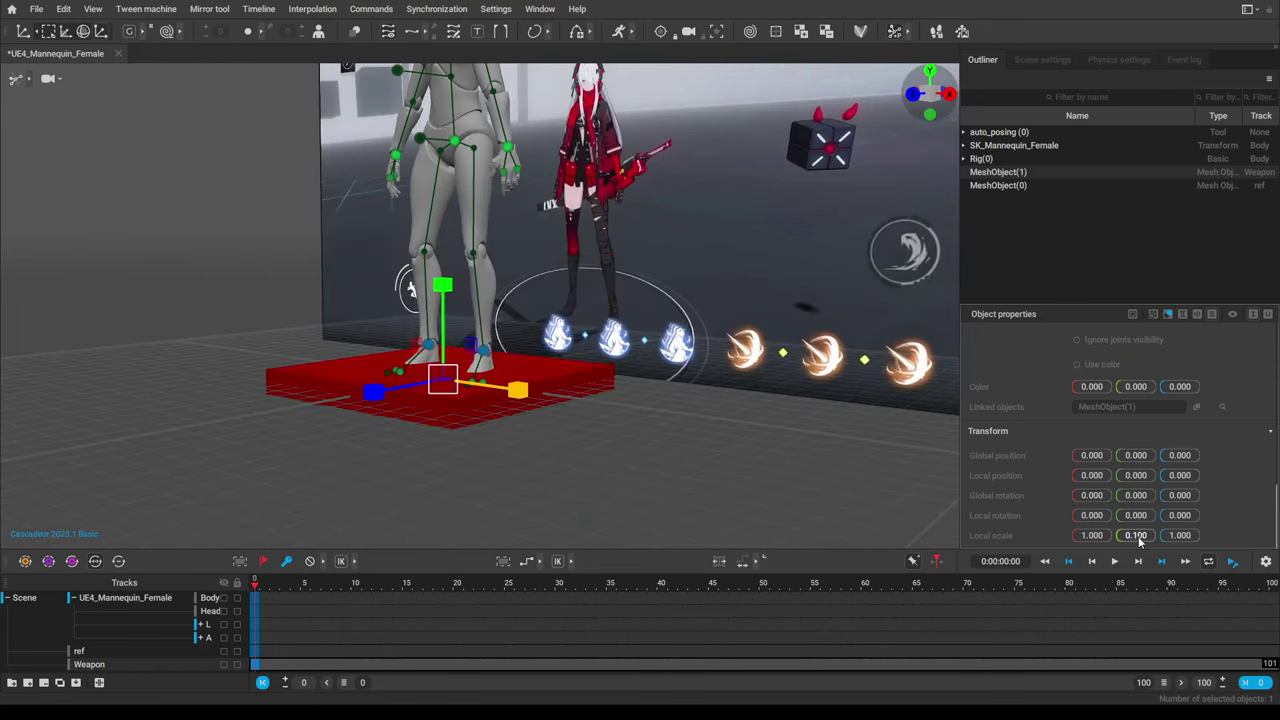
{"action": "left_click", "coordinate": [1180, 536]}
{"action": "type", "text": "0.1"}
{"action": "key", "text": "Return"}
{"action": "scroll", "coordinate": [845, 266], "scroll_direction": "up", "scroll_amount": 5}
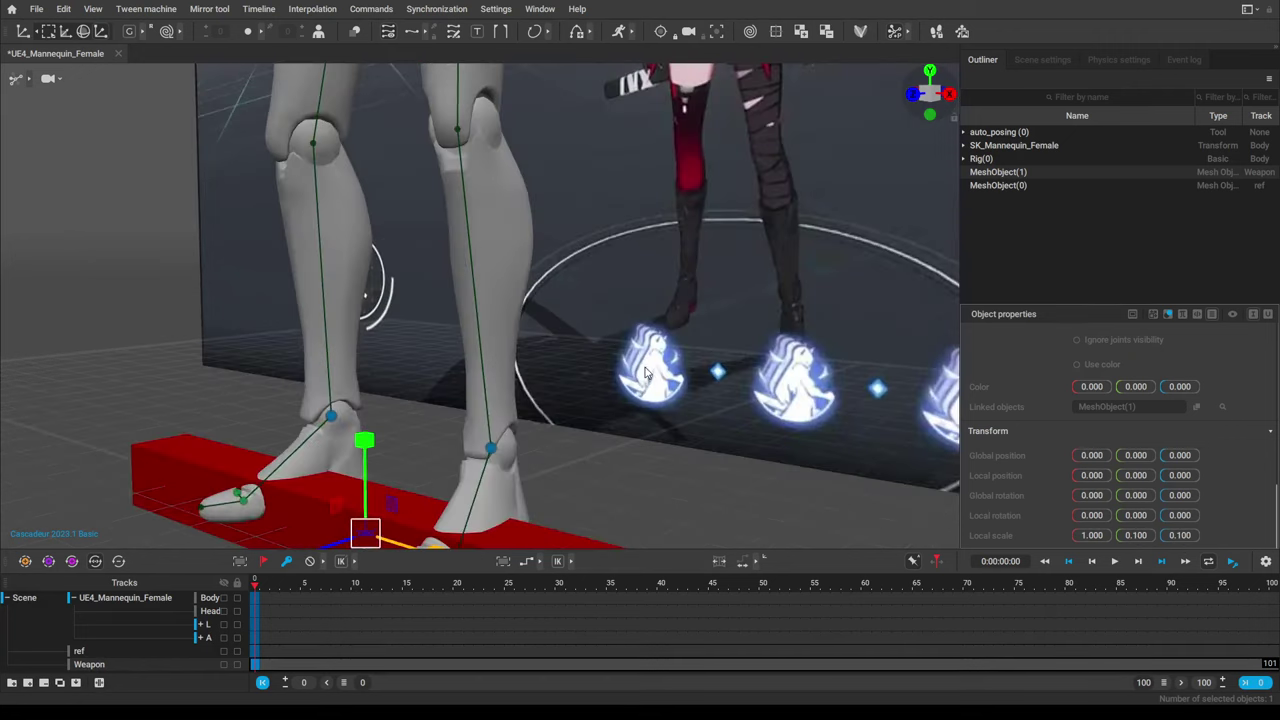
Try a thinner bar by setting its local scale to 0.05 in Y and Z.
{"action": "middle_click_drag", "start_coordinate": [845, 266], "coordinate": [845, 214], "text": "alt"}
{"action": "scroll", "coordinate": [845, 214], "scroll_direction": "down", "scroll_amount": 4}
{"action": "left_click_drag", "start_coordinate": [760, 376], "coordinate": [513, 382], "text": "alt"}
{"action": "right_click_drag", "start_coordinate": [512, 383], "coordinate": [675, 383]}
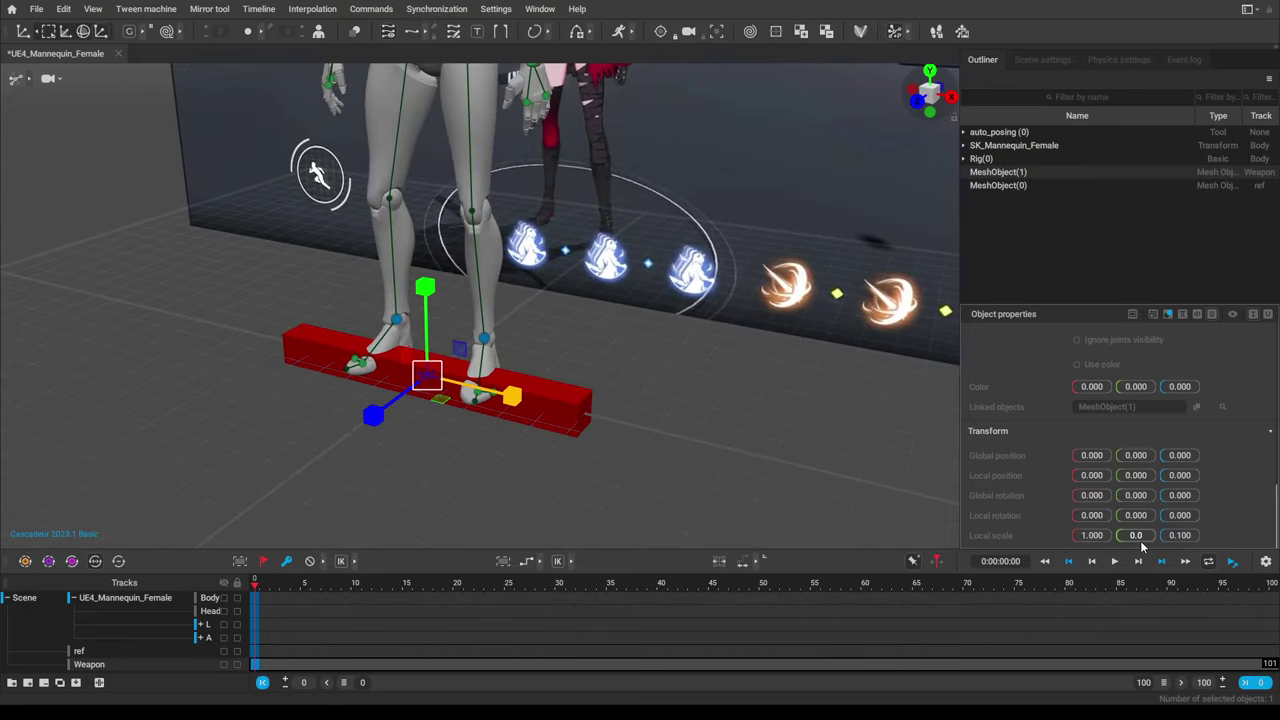
{"action": "left_click", "coordinate": [1140, 540]}
{"action": "type", "text": "0.05"}
{"action": "key", "text": "Return"}
{"action": "left_click", "coordinate": [1181, 536]}
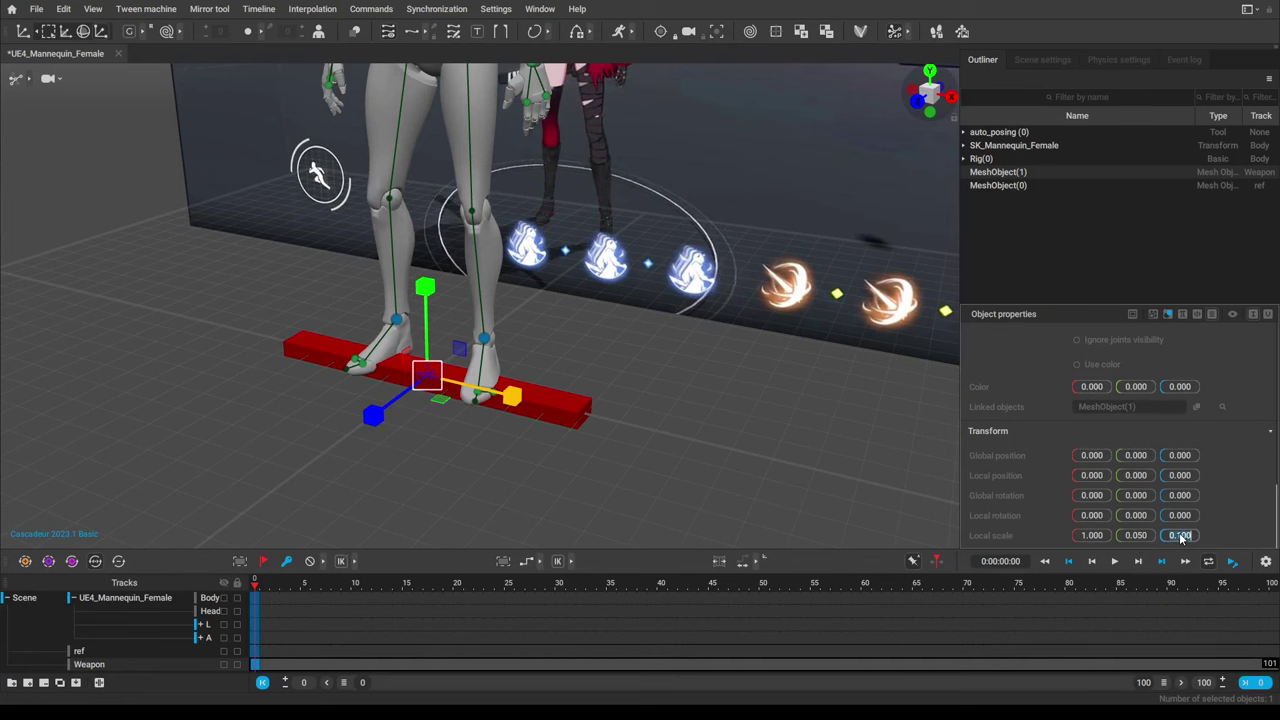
{"action": "type", "text": "0.05"}
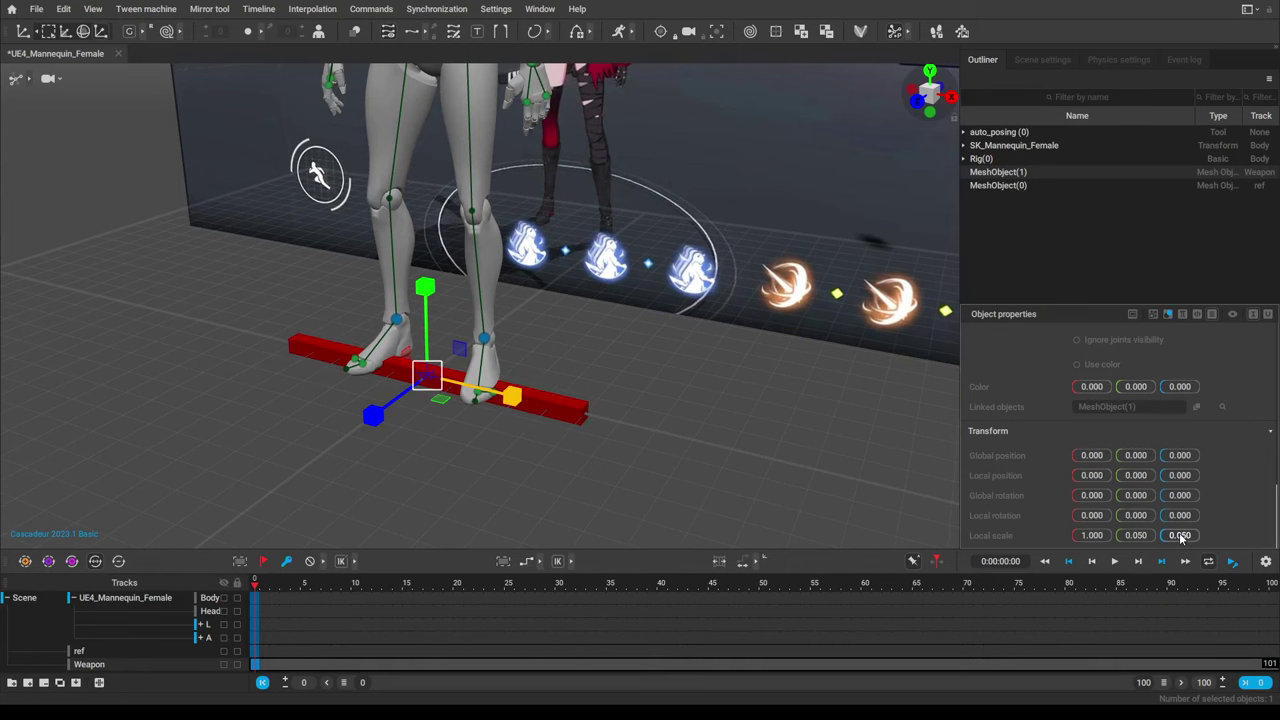
{"action": "key", "text": "Return"}
Set the bar's local scale to 0.03 in both Y and Z for a slimmer weapon shape.
{"action": "right_click_drag", "start_coordinate": [480, 395], "coordinate": [677, 412]}
{"action": "scroll", "coordinate": [677, 412], "scroll_direction": "up", "scroll_amount": 10}
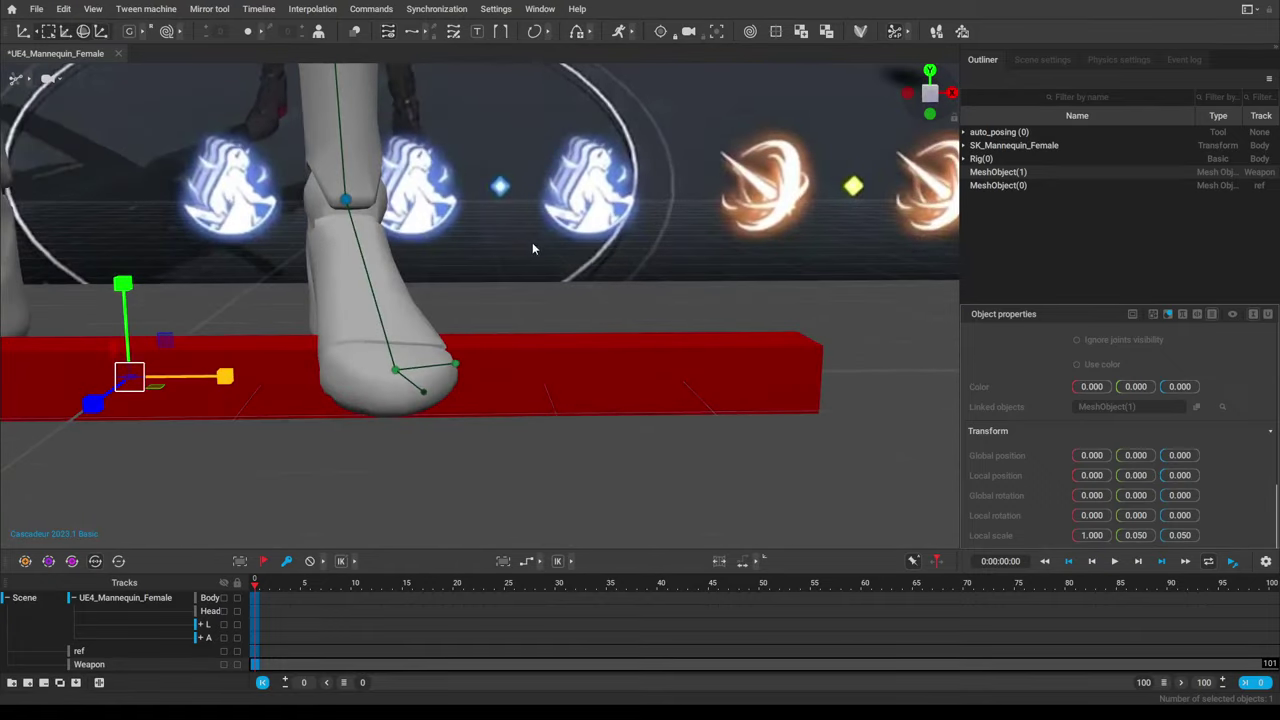
{"action": "right_click_drag", "start_coordinate": [532, 242], "coordinate": [420, 303]}
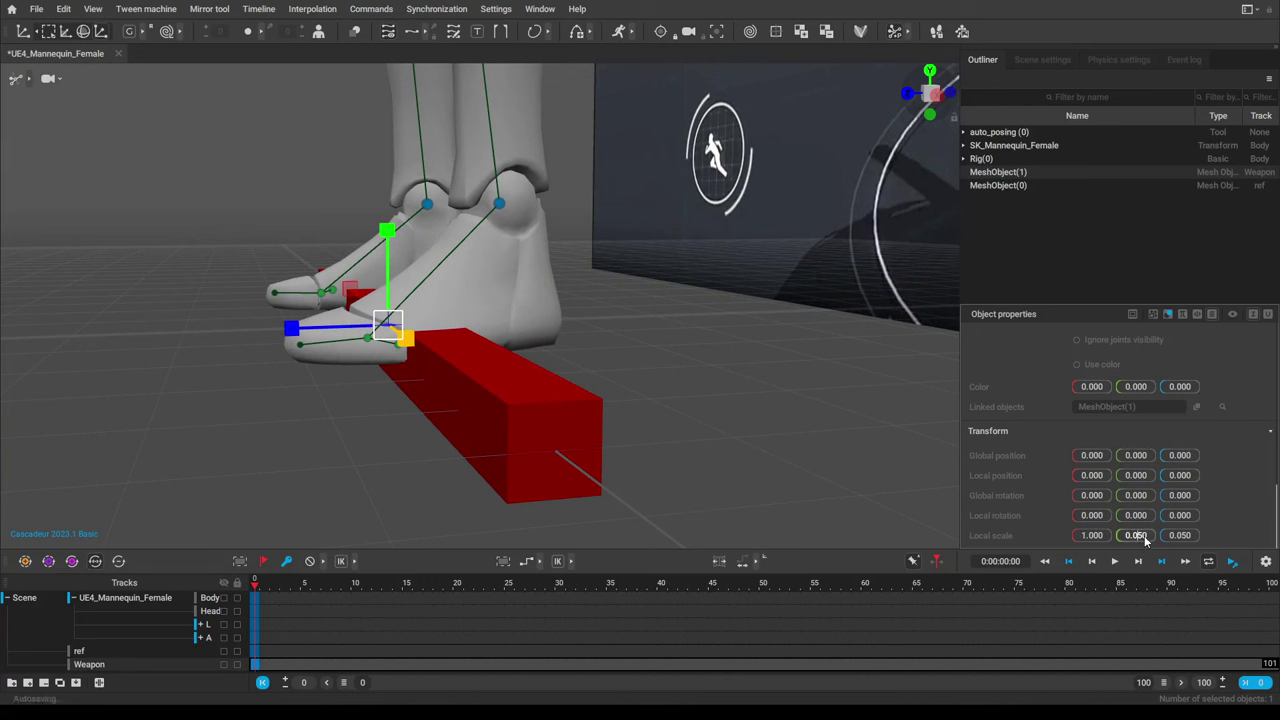
{"action": "key", "text": "BackSpace"}
{"action": "type", "text": "3"}
{"action": "key", "text": "Return"}
{"action": "left_click", "coordinate": [1180, 536]}
{"action": "key", "text": "BackSpace"}
{"action": "type", "text": "3"}
{"action": "key", "text": "Return"}
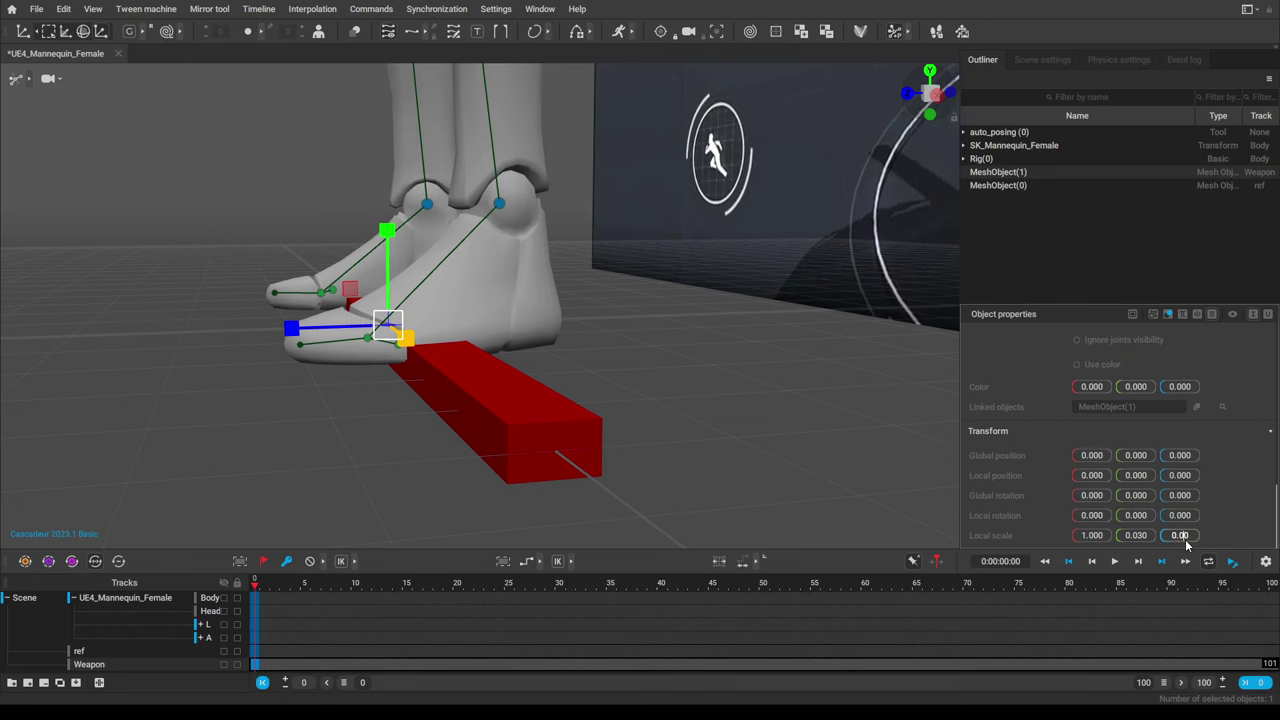
{"action": "type", "text": "3"}
{"action": "key", "text": "Return"}
Add a box collision to the bar on the Weapon track.
{"action": "scroll", "coordinate": [614, 326], "scroll_direction": "down", "scroll_amount": 5}
{"action": "middle_click_drag", "start_coordinate": [614, 326], "coordinate": [620, 357], "text": "alt"}
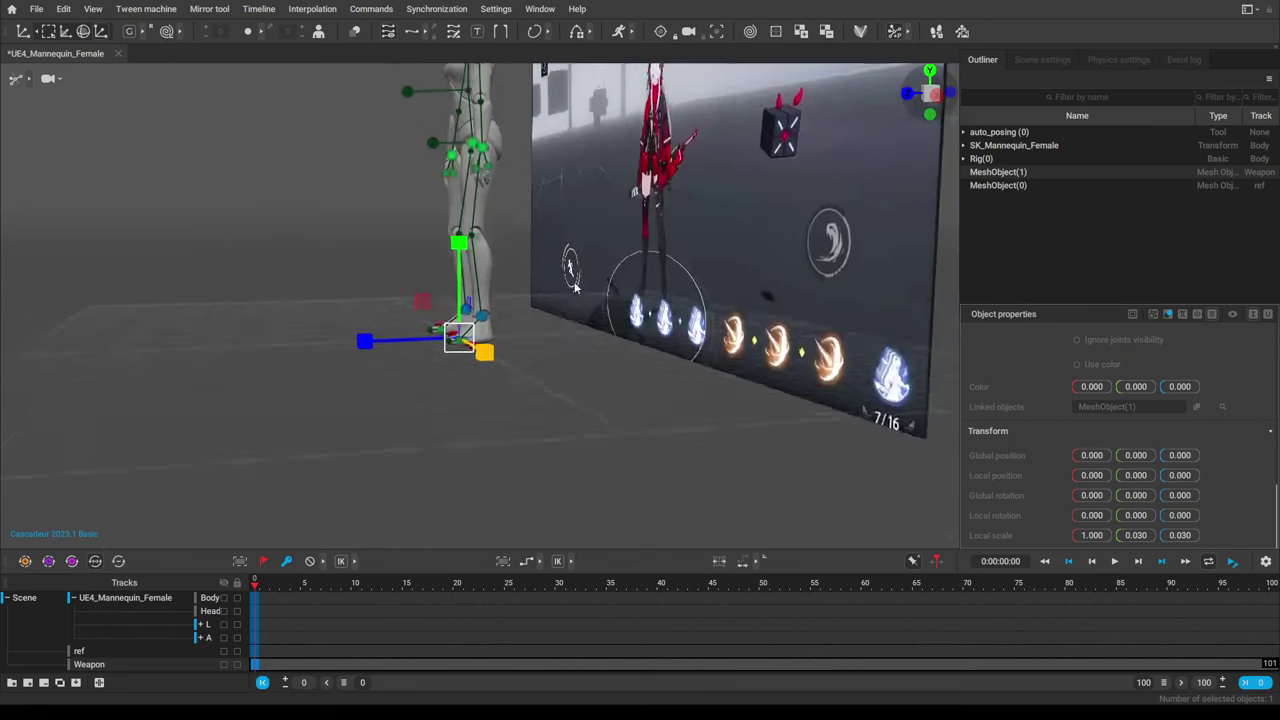
{"action": "left_click_drag", "start_coordinate": [620, 357], "coordinate": [762, 382], "text": "alt"}
{"action": "scroll", "coordinate": [614, 369], "scroll_direction": "up", "scroll_amount": 5}
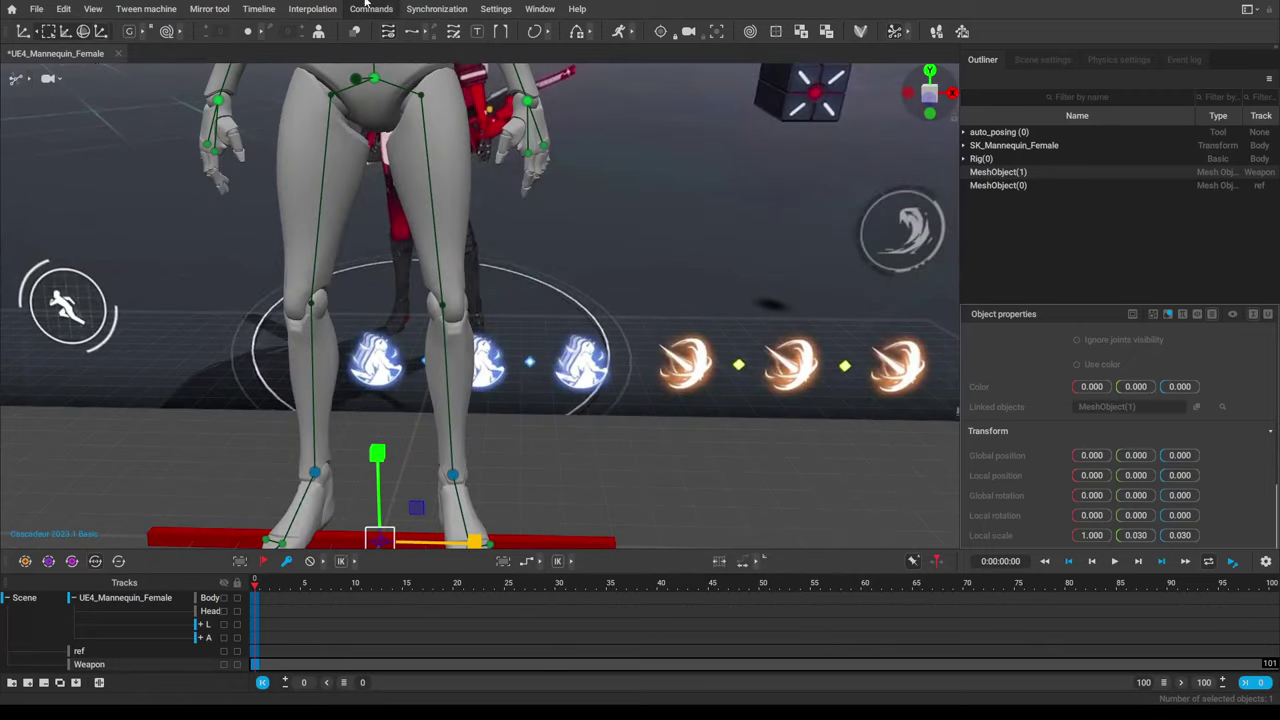
{"action": "left_click", "coordinate": [380, 9]}
{"action": "mouse_move", "coordinate": [437, 10]}
{"action": "mouse_move", "coordinate": [380, 10]}
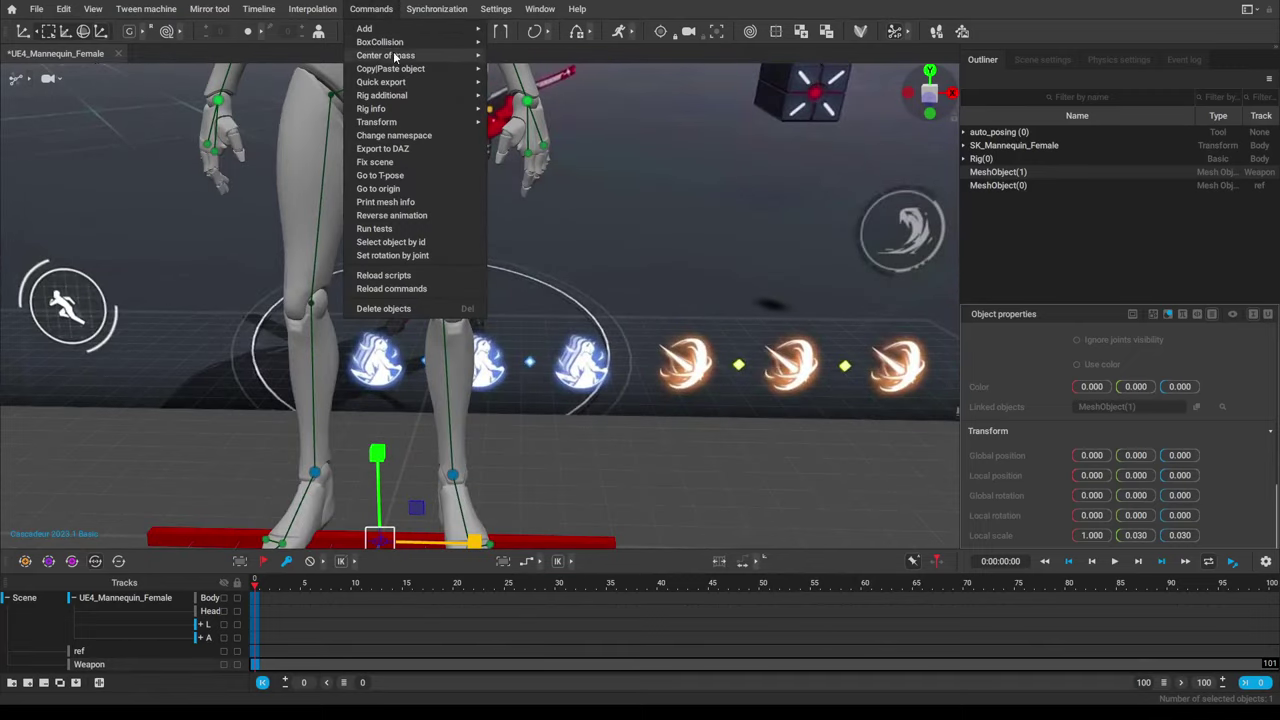
{"action": "left_click", "coordinate": [508, 42]}
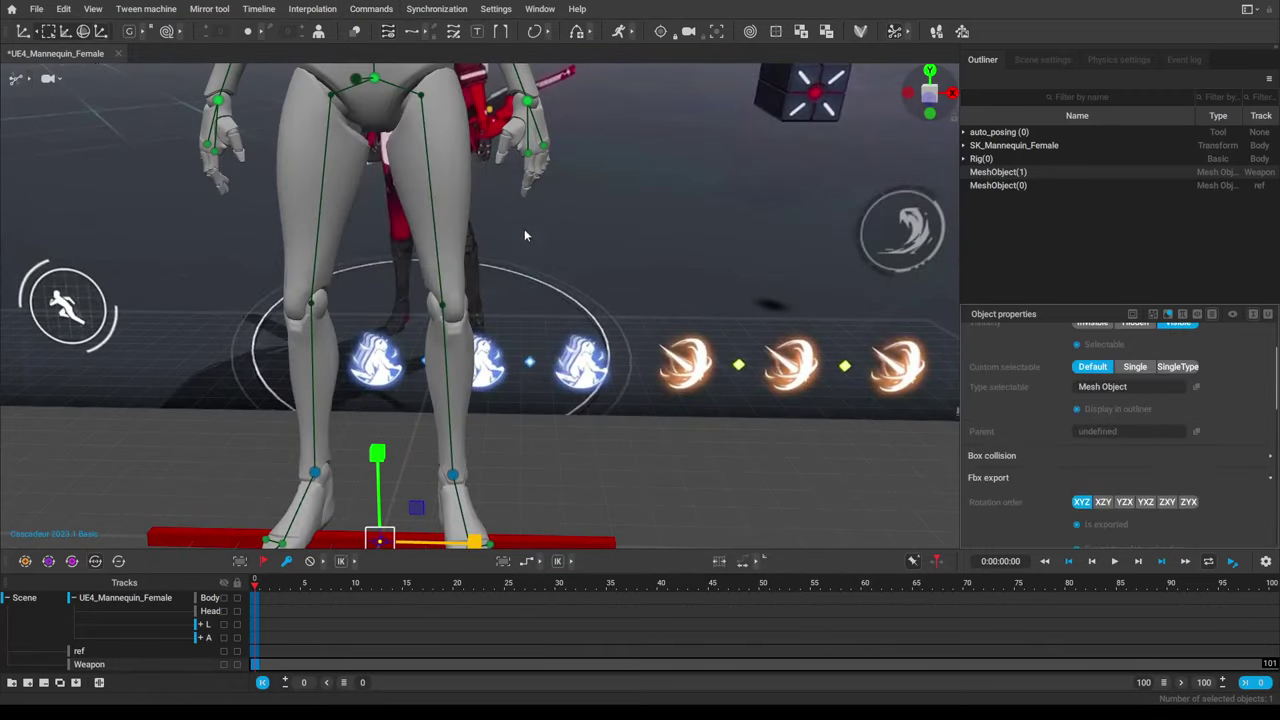
Inspect the bar's object properties, including FBX export and the bind shape matrix, and view the bar from the side.
{"action": "scroll", "coordinate": [604, 380], "scroll_direction": "down", "scroll_amount": 3}
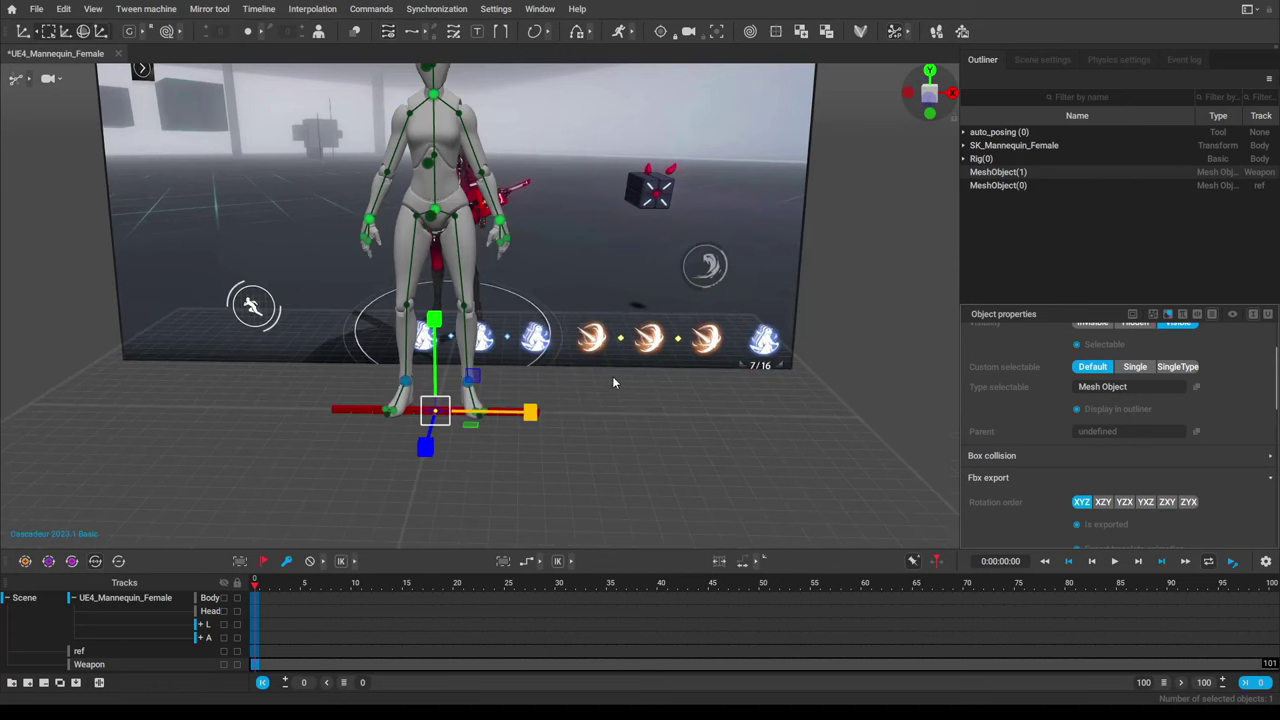
{"action": "scroll", "coordinate": [549, 439], "scroll_direction": "up", "scroll_amount": 3}
{"action": "left_click_drag", "start_coordinate": [602, 296], "coordinate": [505, 328], "text": "alt"}
{"action": "scroll", "coordinate": [1019, 466], "scroll_direction": "down", "scroll_amount": 1}
{"action": "scroll", "coordinate": [1020, 472], "scroll_direction": "down", "scroll_amount": 1}
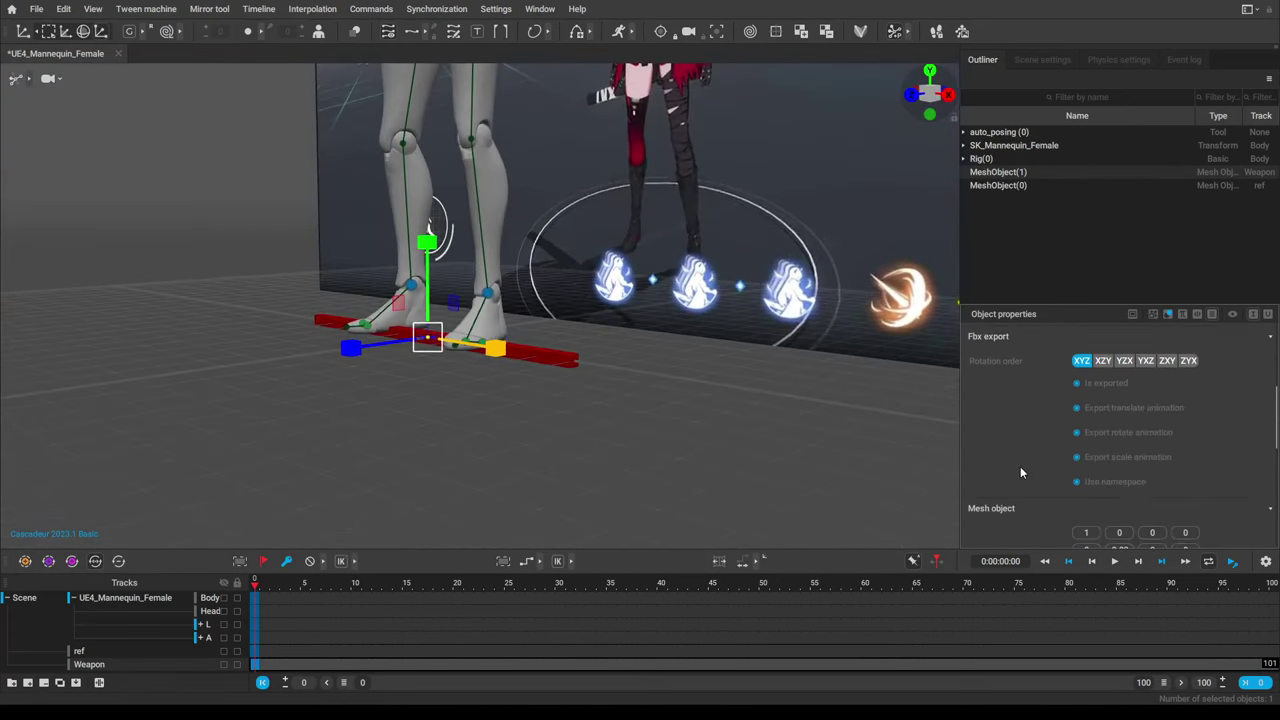
{"action": "scroll", "coordinate": [1020, 472], "scroll_direction": "up", "scroll_amount": 3}
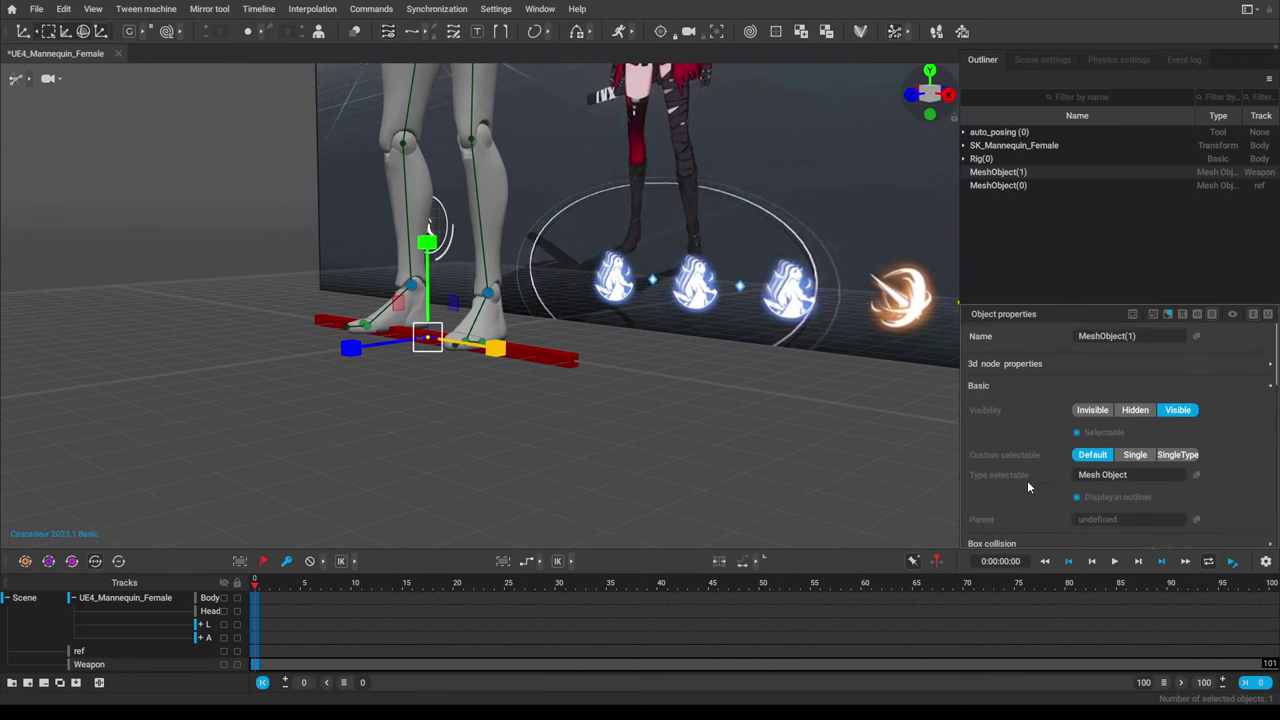
{"action": "scroll", "coordinate": [1027, 487], "scroll_direction": "down", "scroll_amount": 5}
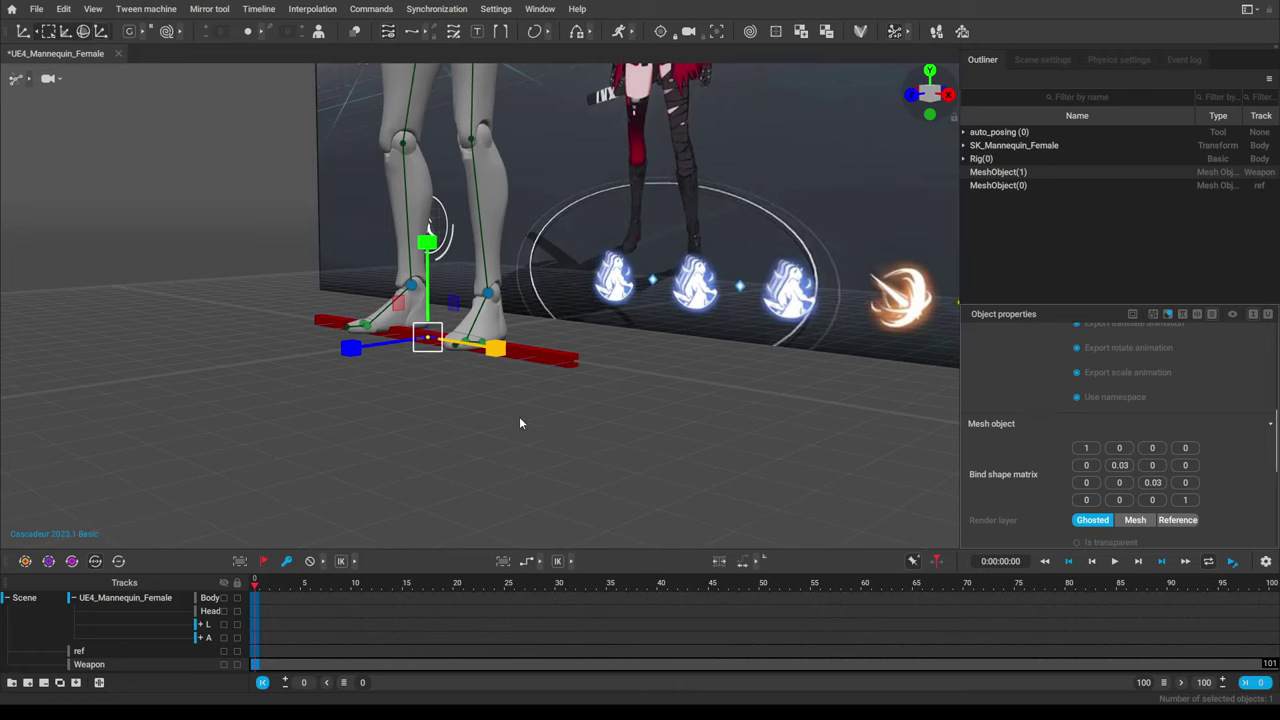
{"action": "scroll", "coordinate": [521, 403], "scroll_direction": "up", "scroll_amount": 3}
{"action": "middle_click_drag", "start_coordinate": [605, 419], "coordinate": [626, 312], "text": "alt"}
{"action": "left_click_drag", "start_coordinate": [663, 384], "coordinate": [546, 349], "text": "alt"}
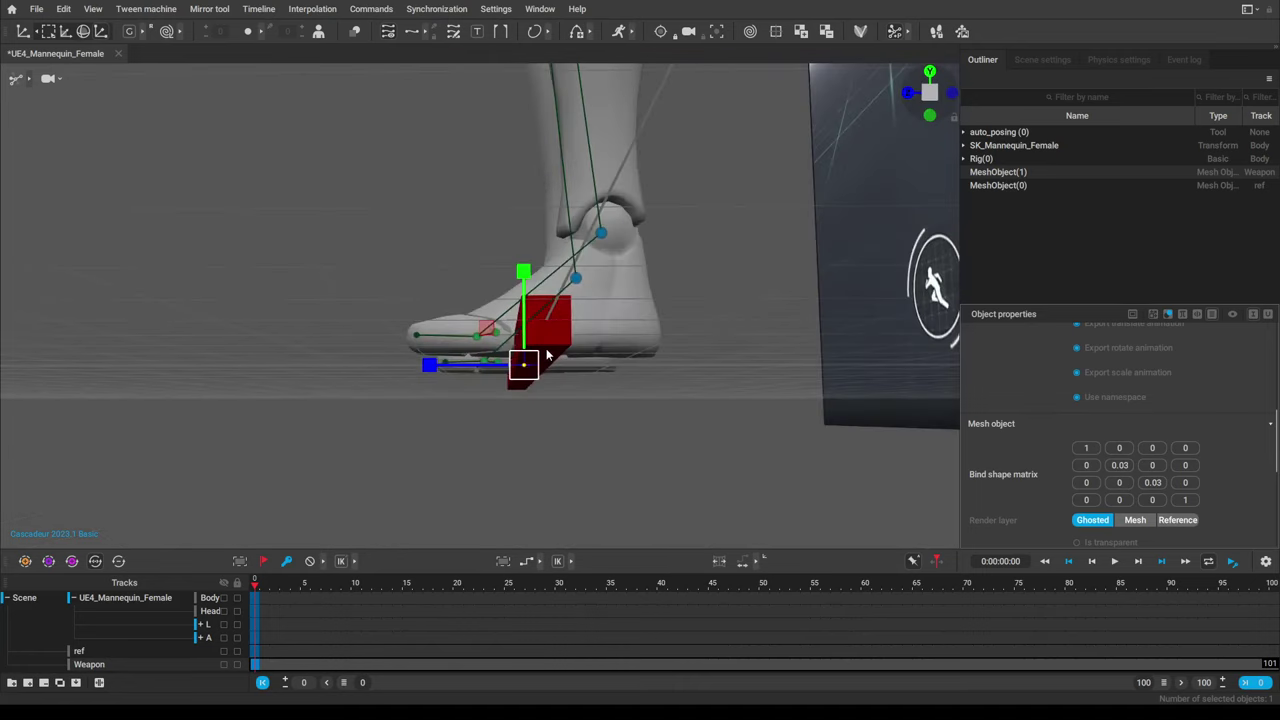
{"action": "right_click_drag", "start_coordinate": [547, 355], "coordinate": [584, 386]}
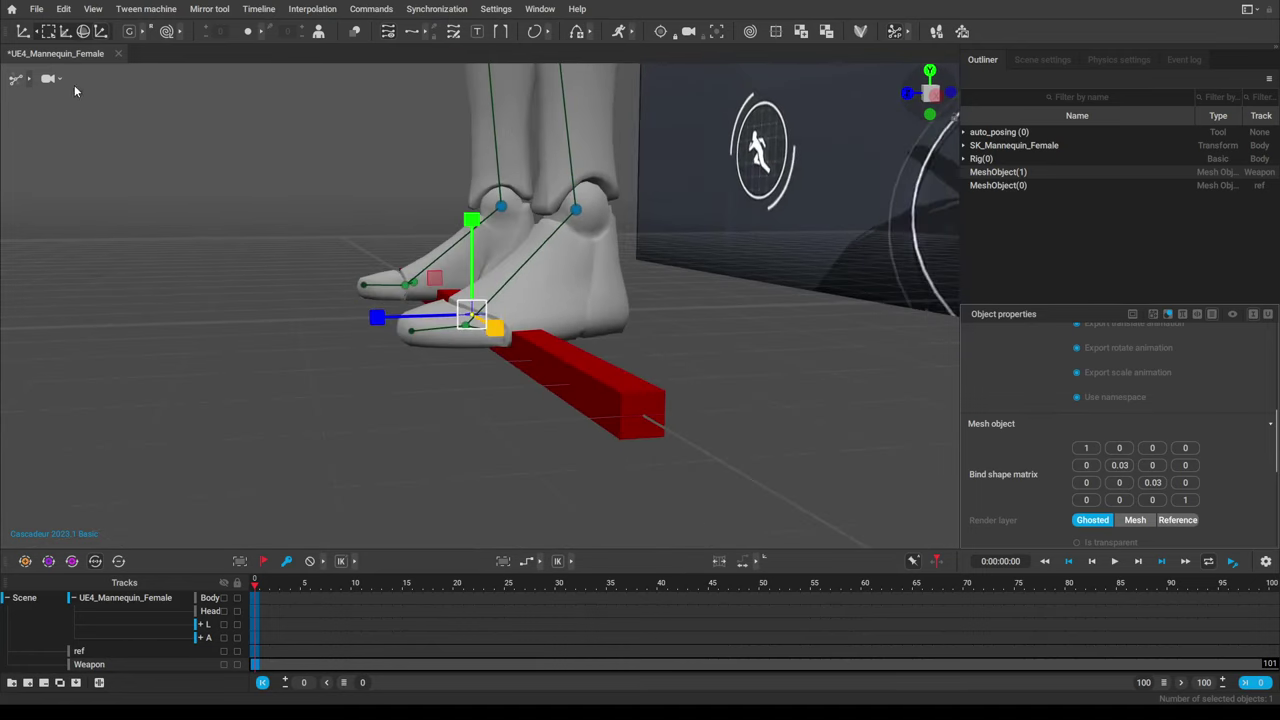
Switch the viewport to the box controller display and look at the bar beneath the feet.
{"action": "left_click", "coordinate": [29, 79]}
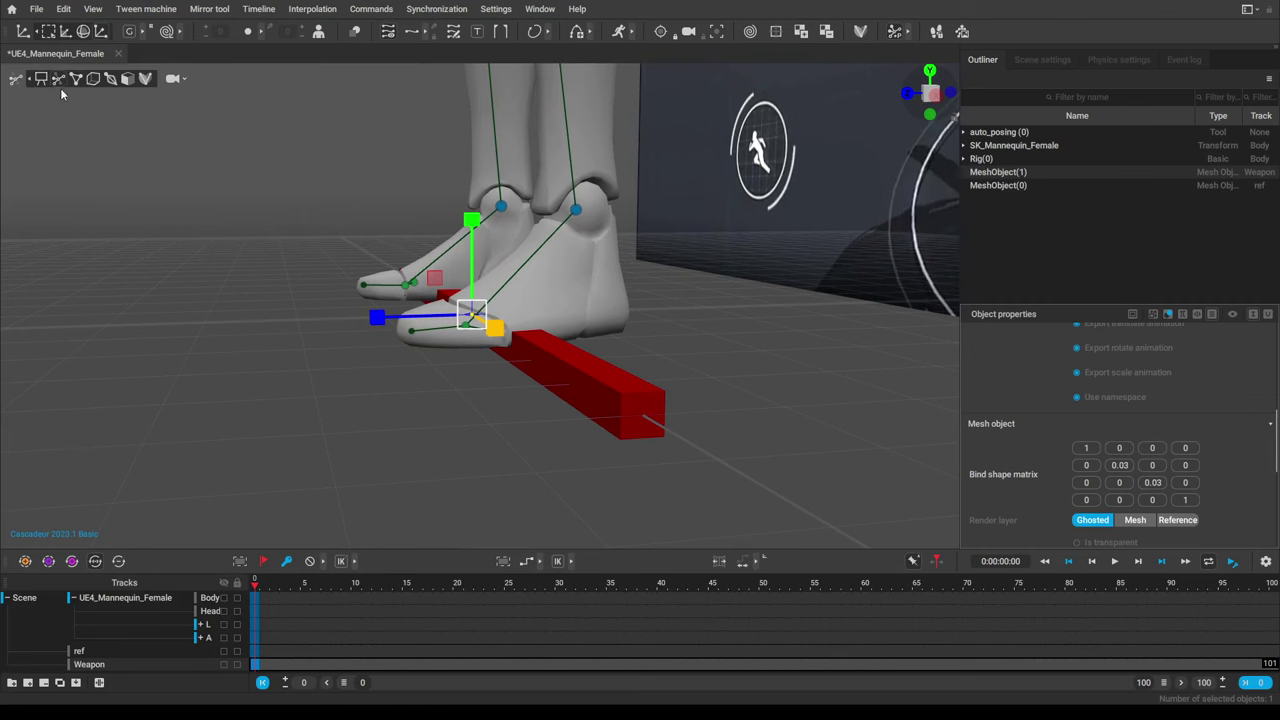
{"action": "left_click", "coordinate": [97, 84]}
{"action": "right_click_drag", "start_coordinate": [396, 290], "coordinate": [406, 332]}
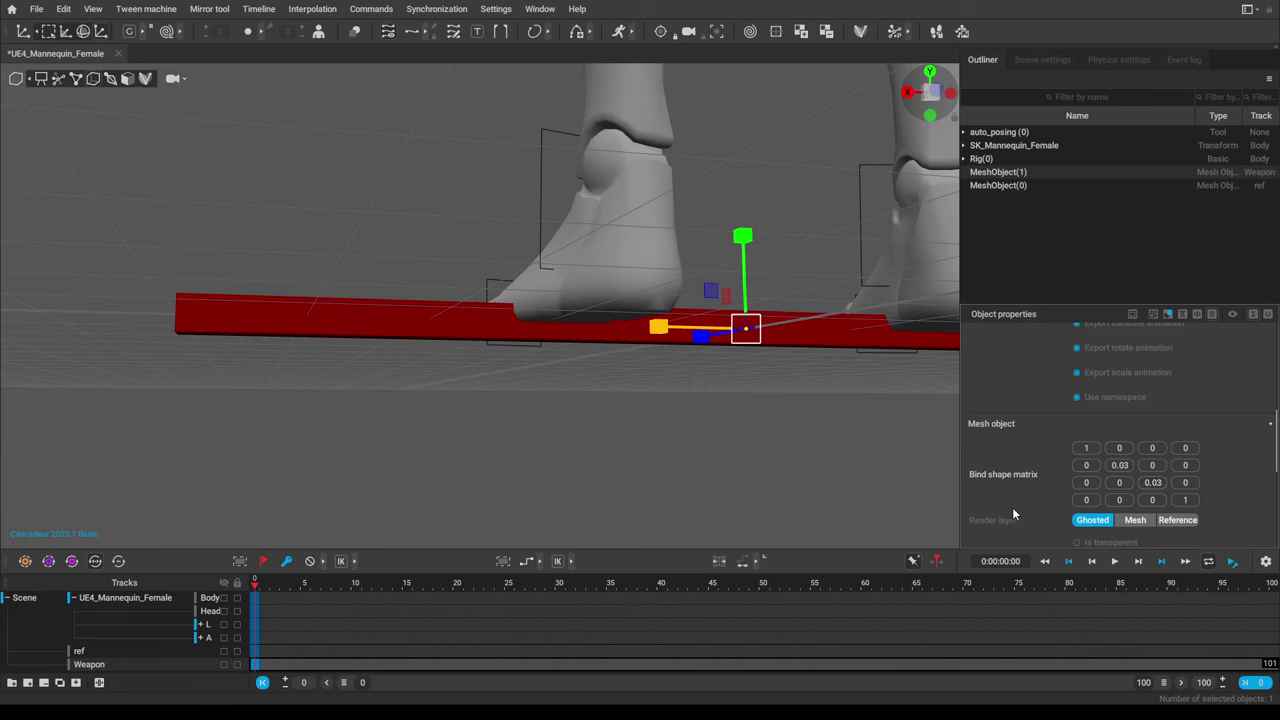
Look through the bar's mesh, FBX export and basic properties, and examine the bar around the mannequin's feet for a collision outline.
{"action": "scroll", "coordinate": [1030, 495], "scroll_direction": "down", "scroll_amount": 2}
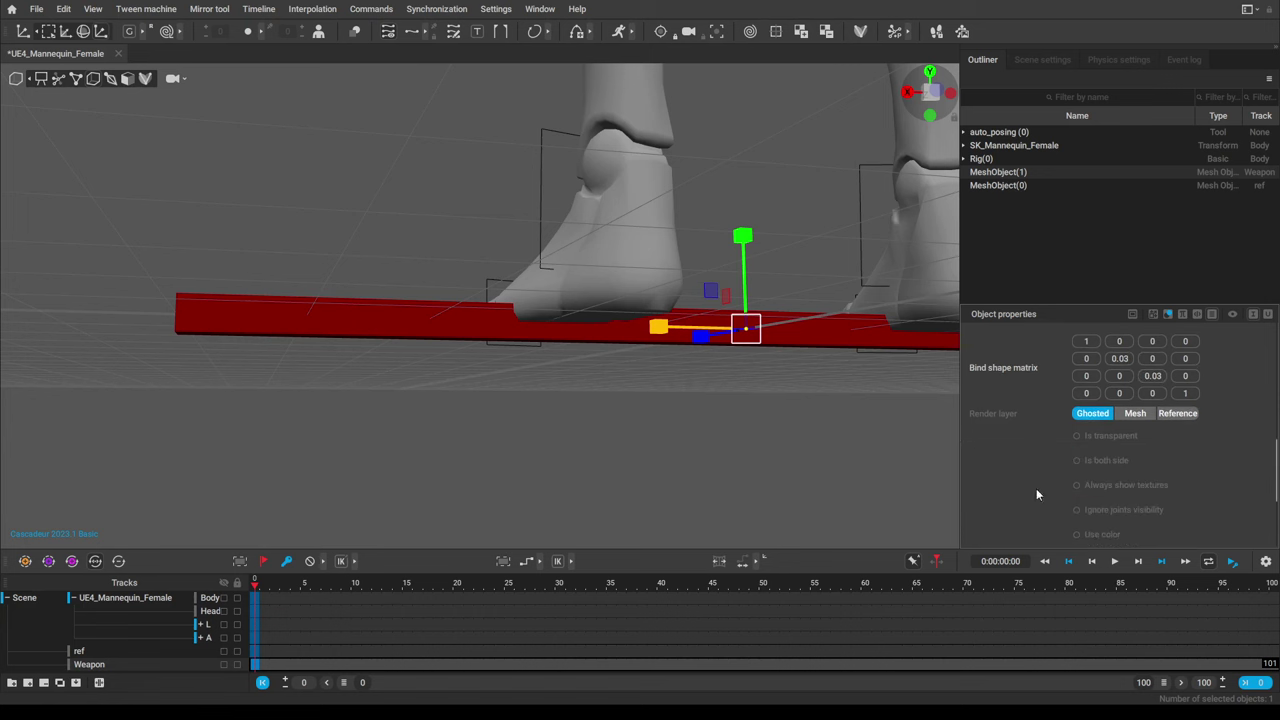
{"action": "left_click", "coordinate": [1140, 417]}
{"action": "scroll", "coordinate": [1105, 426], "scroll_direction": "up", "scroll_amount": 2}
{"action": "scroll", "coordinate": [980, 469], "scroll_direction": "up", "scroll_amount": 2}
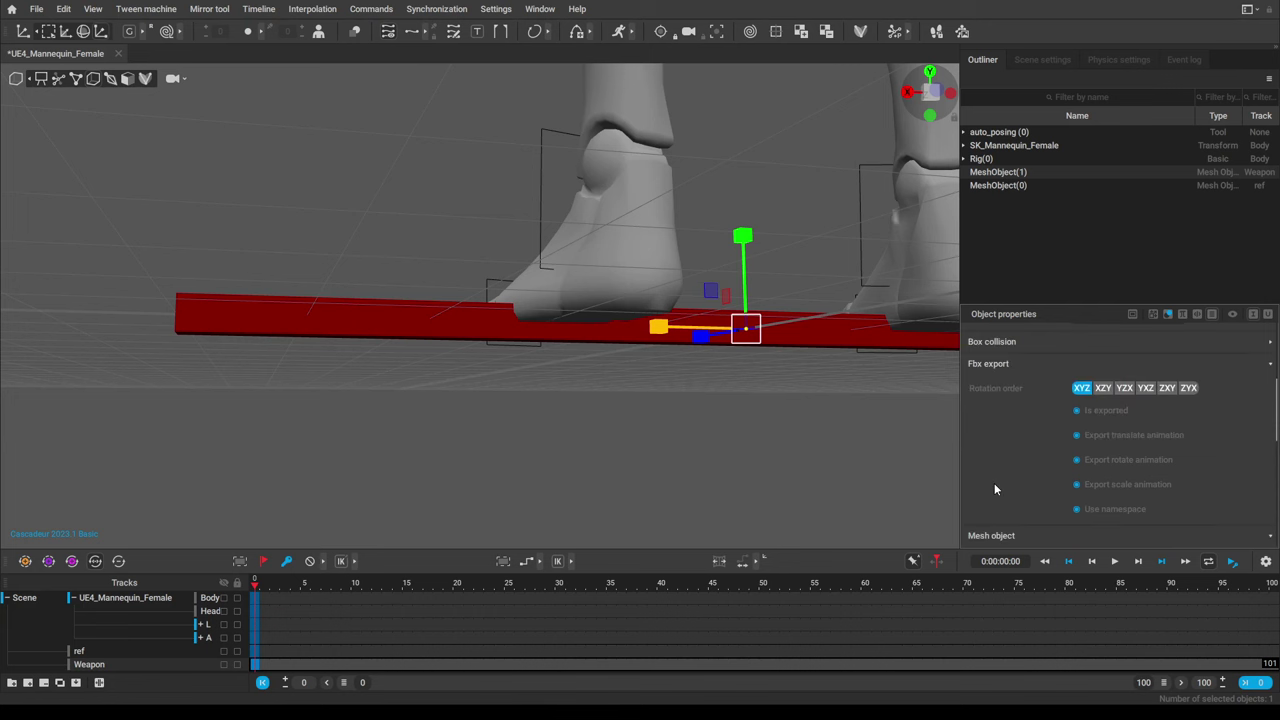
{"action": "scroll", "coordinate": [994, 483], "scroll_direction": "up", "scroll_amount": 3}
{"action": "scroll", "coordinate": [995, 487], "scroll_direction": "up", "scroll_amount": 2}
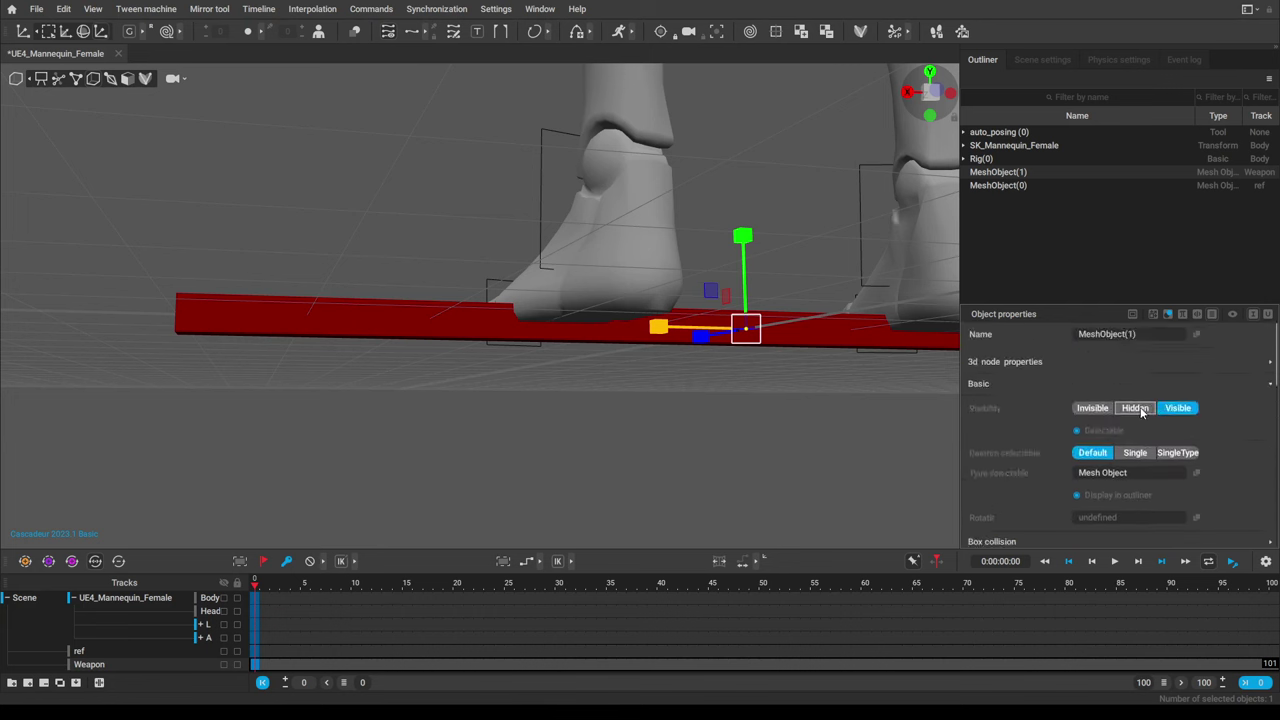
{"action": "left_click_drag", "start_coordinate": [528, 382], "coordinate": [478, 340], "text": "alt"}
{"action": "right_click_drag", "start_coordinate": [477, 345], "coordinate": [671, 385]}
{"action": "scroll", "coordinate": [671, 385], "scroll_direction": "up", "scroll_amount": 6}
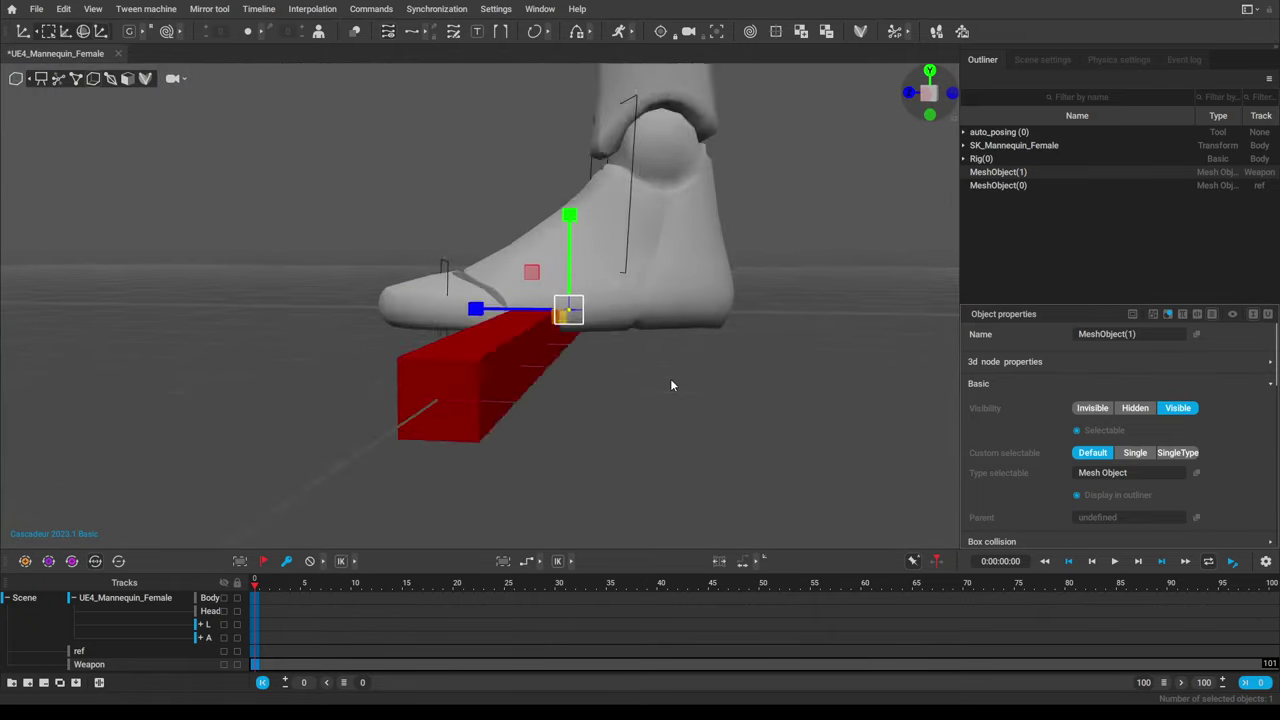
{"action": "left_click_drag", "start_coordinate": [584, 386], "coordinate": [722, 316], "text": "alt"}
{"action": "right_click_drag", "start_coordinate": [722, 316], "coordinate": [743, 427]}
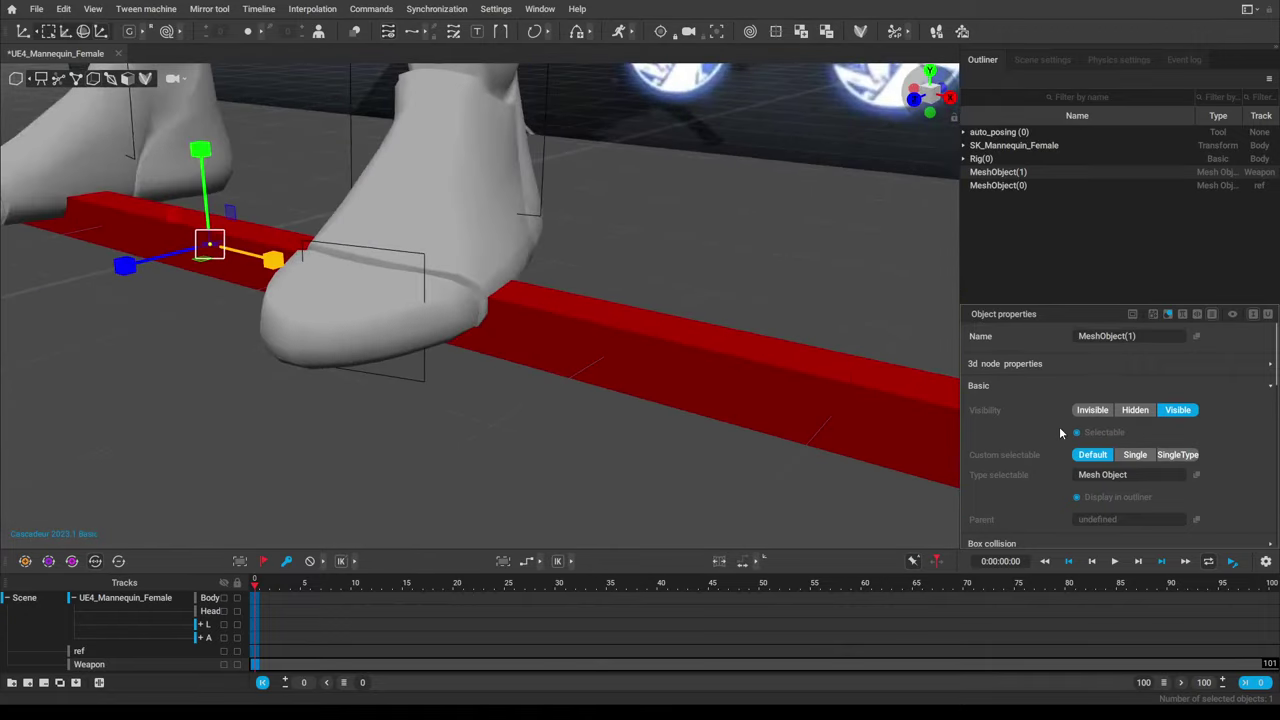
Compare the bar's object properties with those of the reference video plane, leaving the bar selected.
{"action": "scroll", "coordinate": [690, 380], "scroll_direction": "down", "scroll_amount": 5}
{"action": "scroll", "coordinate": [690, 384], "scroll_direction": "down", "scroll_amount": 5}
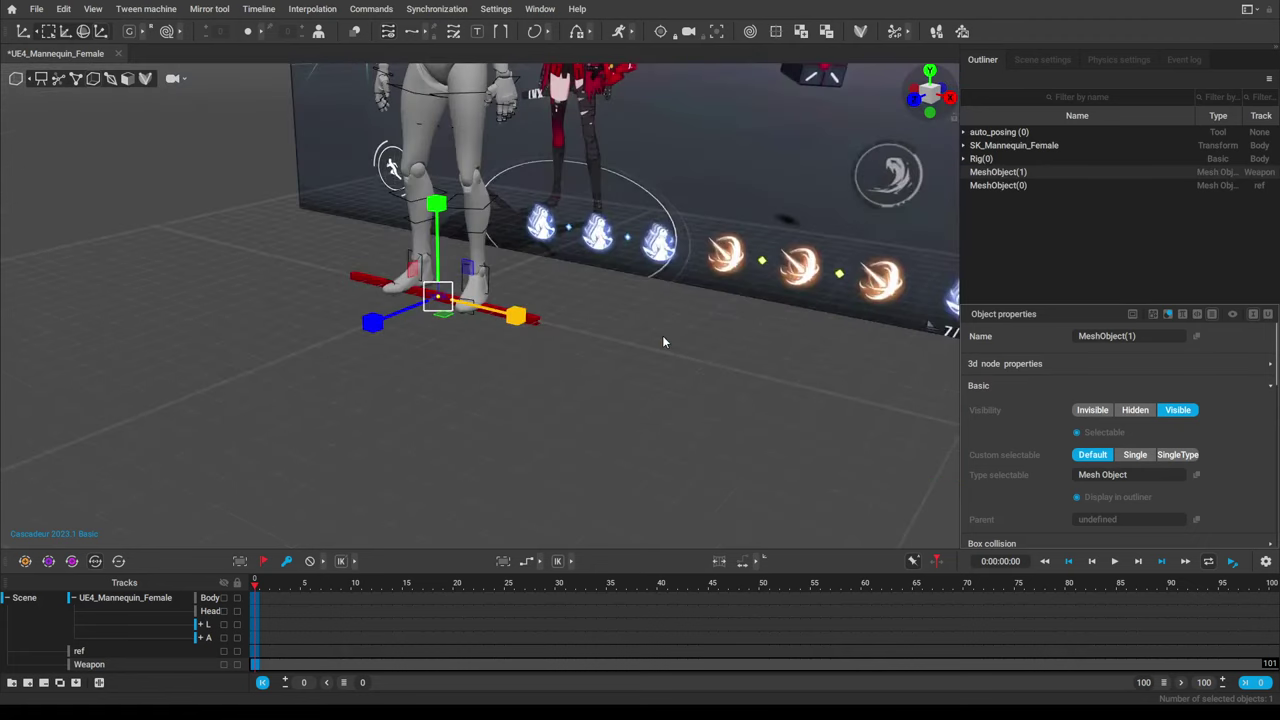
{"action": "scroll", "coordinate": [634, 317], "scroll_direction": "up", "scroll_amount": 7}
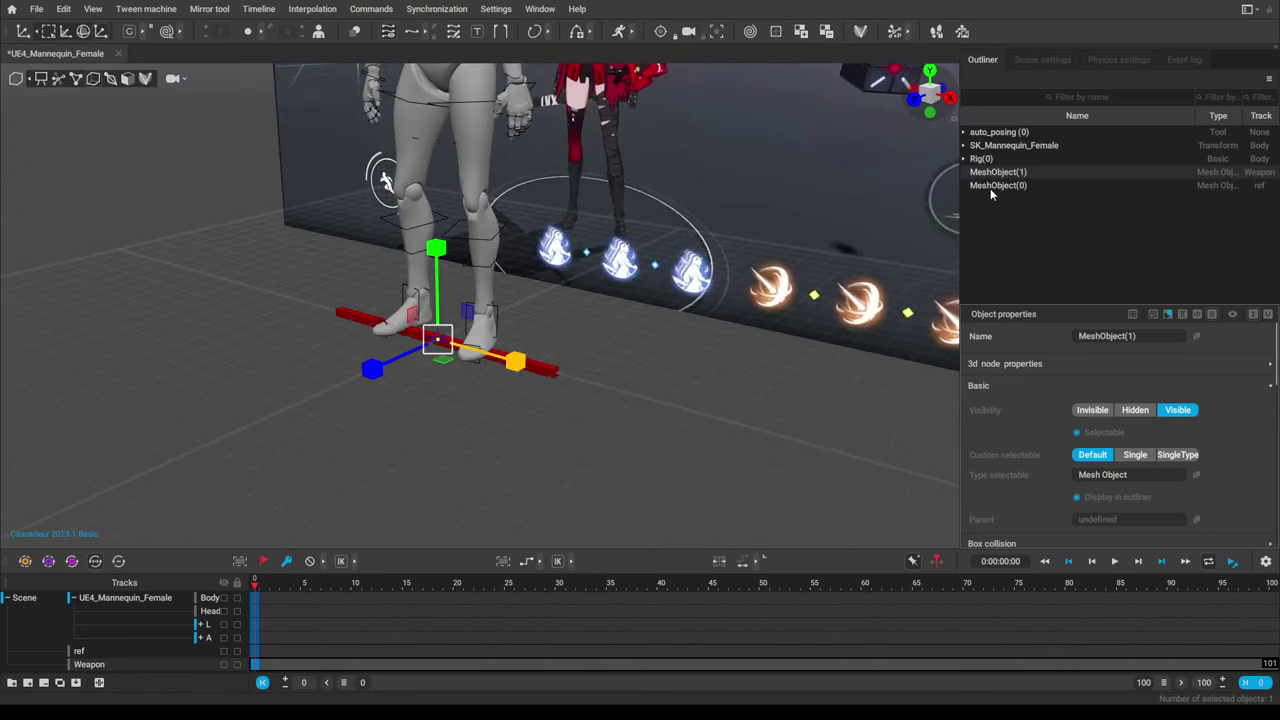
{"action": "scroll", "coordinate": [1023, 419], "scroll_direction": "down", "scroll_amount": 6}
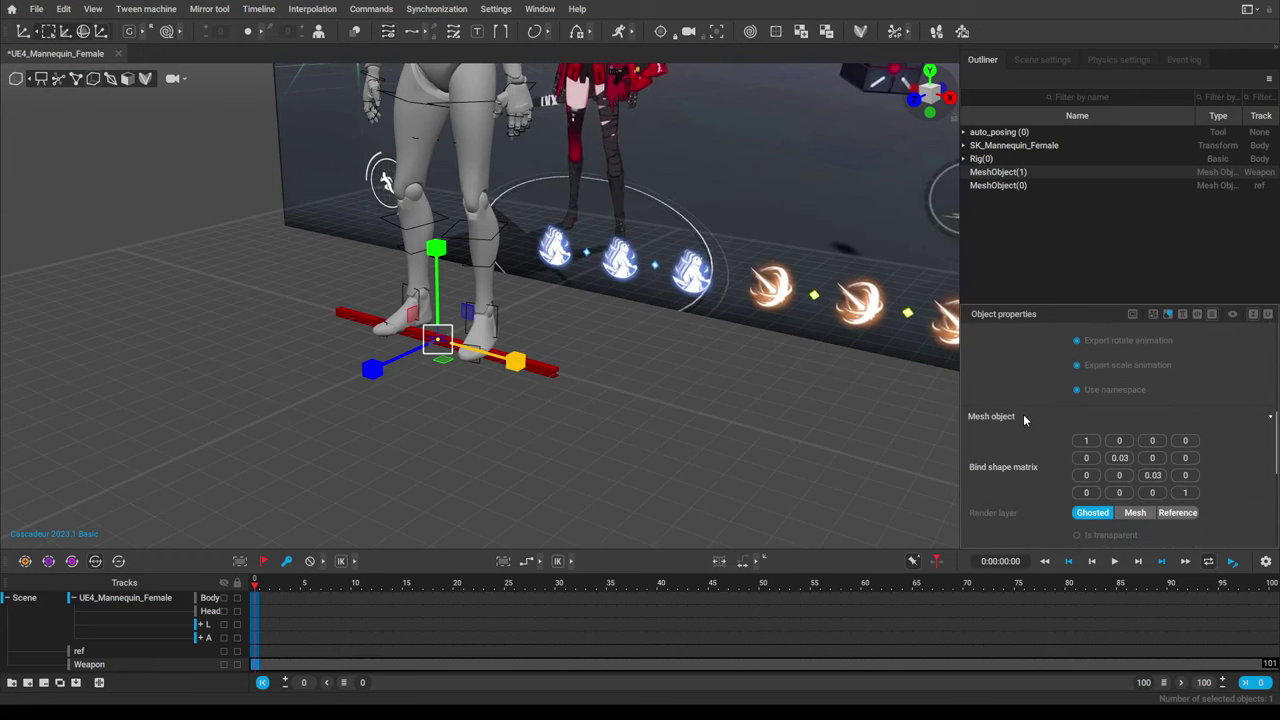
{"action": "left_click", "coordinate": [1005, 185]}
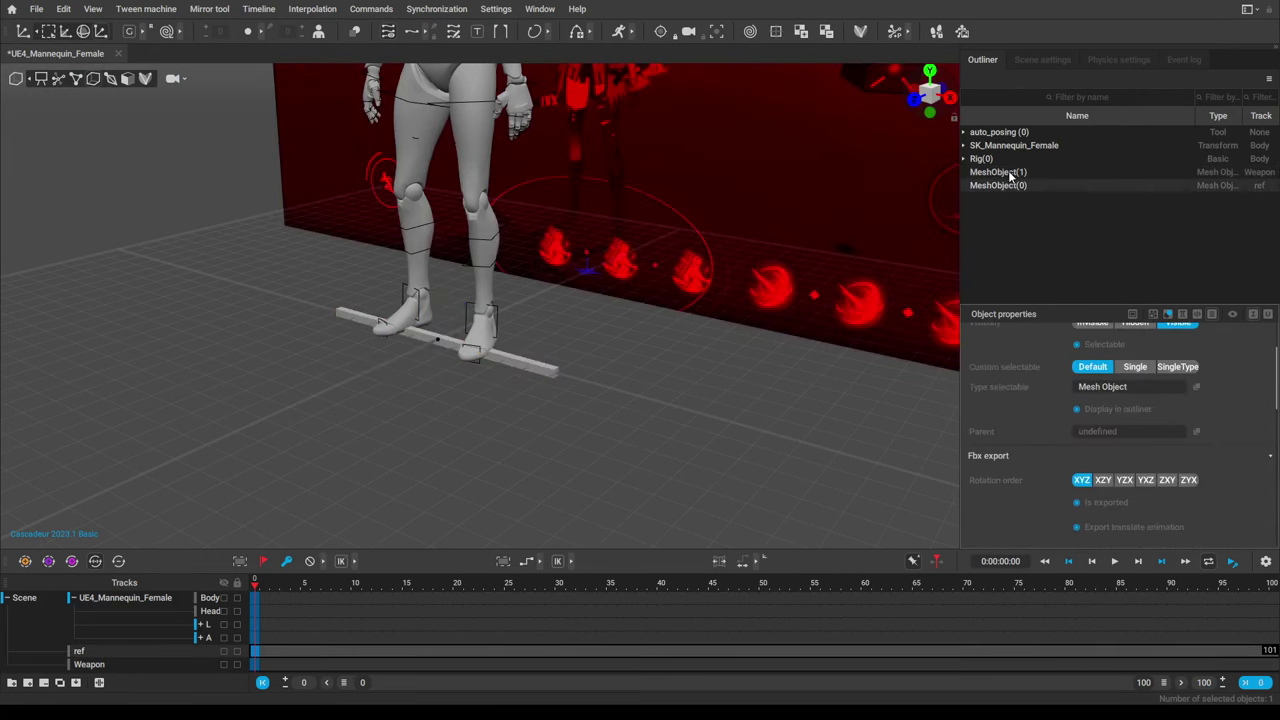
{"action": "left_click", "coordinate": [1008, 173]}
{"action": "left_click_drag", "start_coordinate": [643, 426], "coordinate": [703, 355], "text": "alt"}
Expand the bar's box collision settings, try a Y size of 200 and examine the bar at the feet.
{"action": "left_click", "coordinate": [1168, 460]}
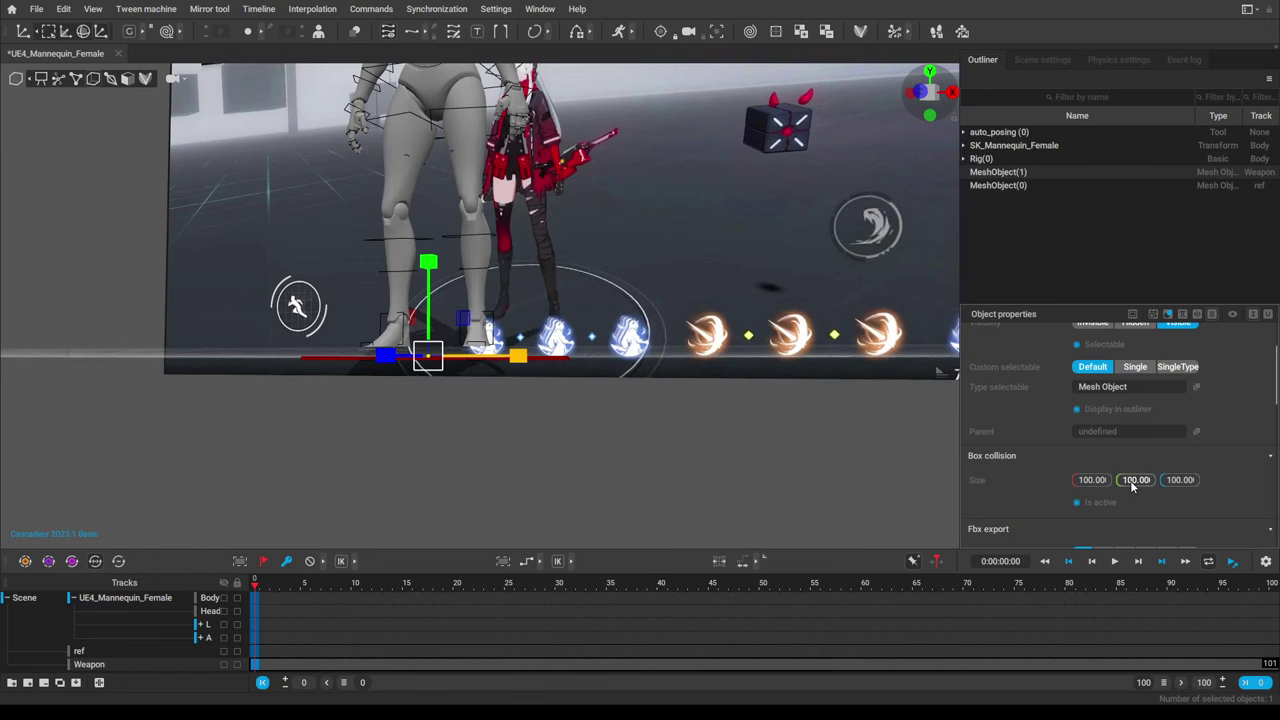
{"action": "scroll", "coordinate": [614, 432], "scroll_direction": "down", "scroll_amount": 5}
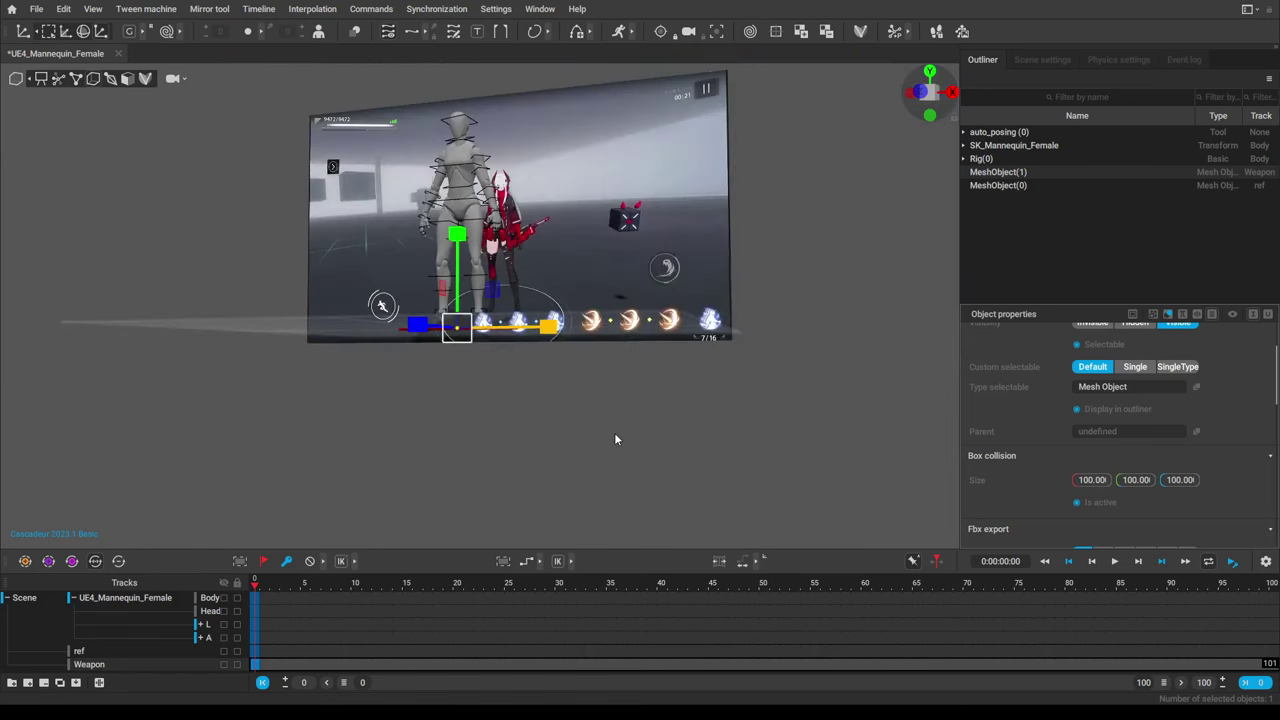
{"action": "scroll", "coordinate": [650, 430], "scroll_direction": "up", "scroll_amount": 4}
{"action": "scroll", "coordinate": [672, 437], "scroll_direction": "up", "scroll_amount": 3}
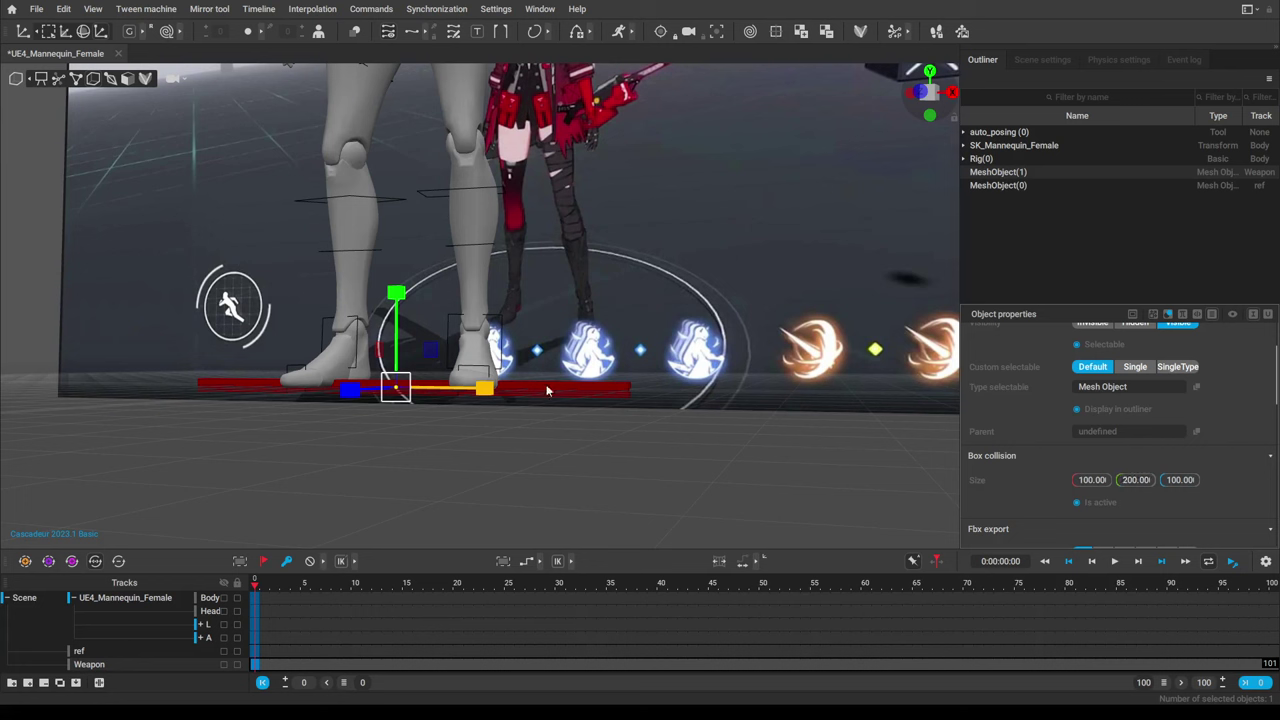
{"action": "scroll", "coordinate": [552, 392], "scroll_direction": "up", "scroll_amount": 4}
{"action": "middle_click_drag", "start_coordinate": [660, 416], "coordinate": [625, 208], "text": "alt"}
{"action": "left_click_drag", "start_coordinate": [625, 208], "coordinate": [481, 288], "text": "alt"}
{"action": "right_click_drag", "start_coordinate": [481, 288], "coordinate": [620, 287]}
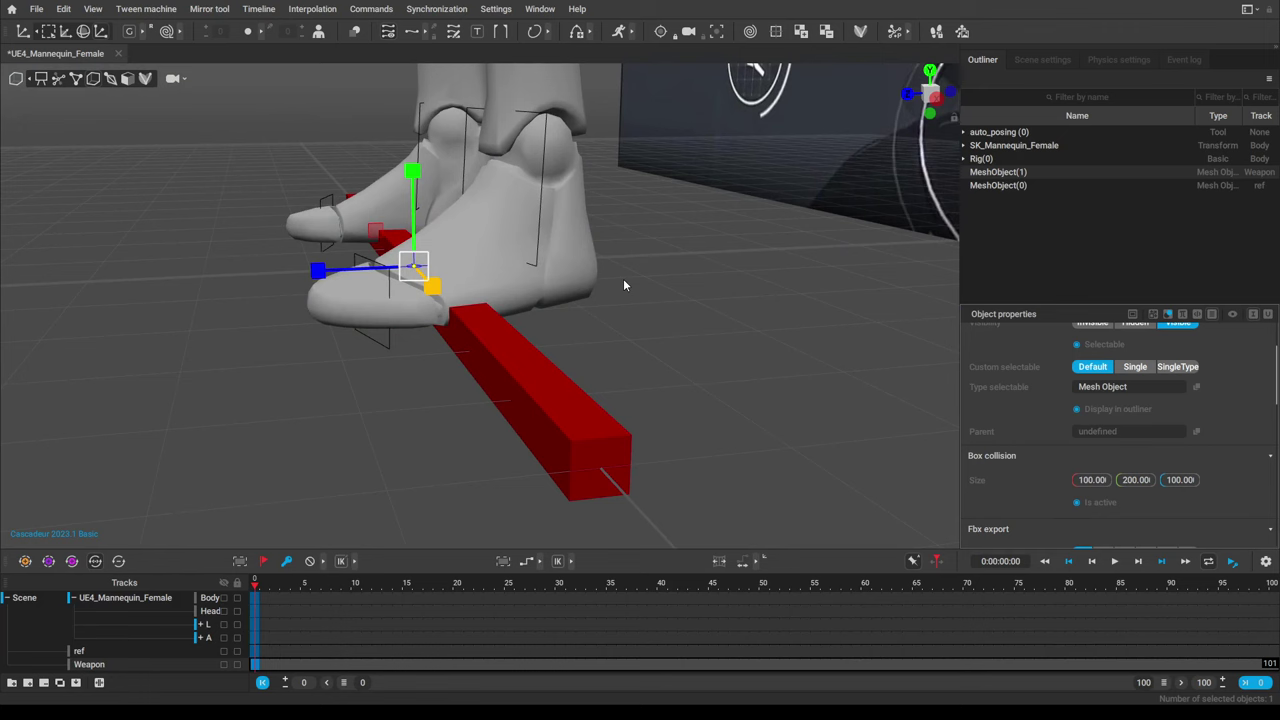
{"action": "right_click_drag", "start_coordinate": [420, 345], "coordinate": [634, 367]}
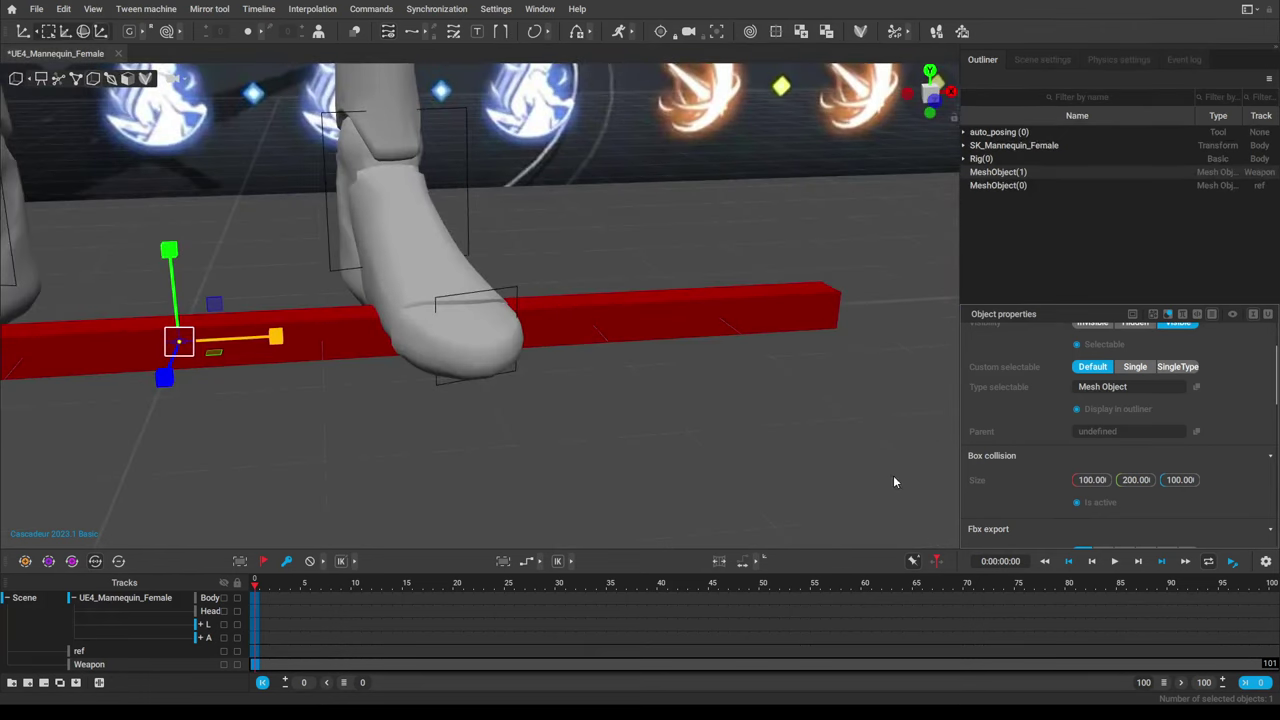
Set the Y size of the bar's box collision to 100 and examine the bar from several sides.
{"action": "double_click", "coordinate": [1130, 480]}
{"action": "type", "text": "100"}
{"action": "type", "text": "1"}
{"action": "key", "text": "Return"}
{"action": "left_click_drag", "start_coordinate": [378, 354], "coordinate": [499, 316], "text": "alt"}
{"action": "scroll", "coordinate": [480, 325], "scroll_direction": "down", "scroll_amount": 5}
{"action": "middle_click_drag", "start_coordinate": [471, 330], "coordinate": [527, 310], "text": "alt"}
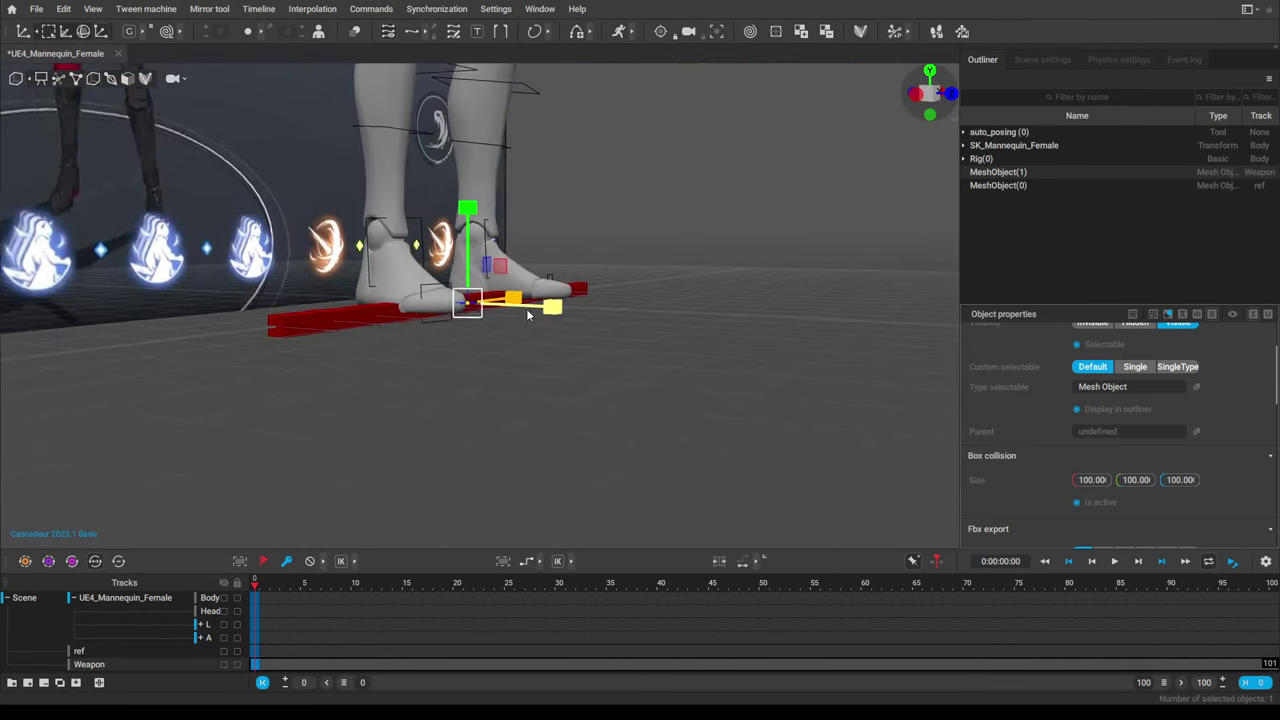
{"action": "right_click_drag", "start_coordinate": [527, 314], "coordinate": [383, 337]}
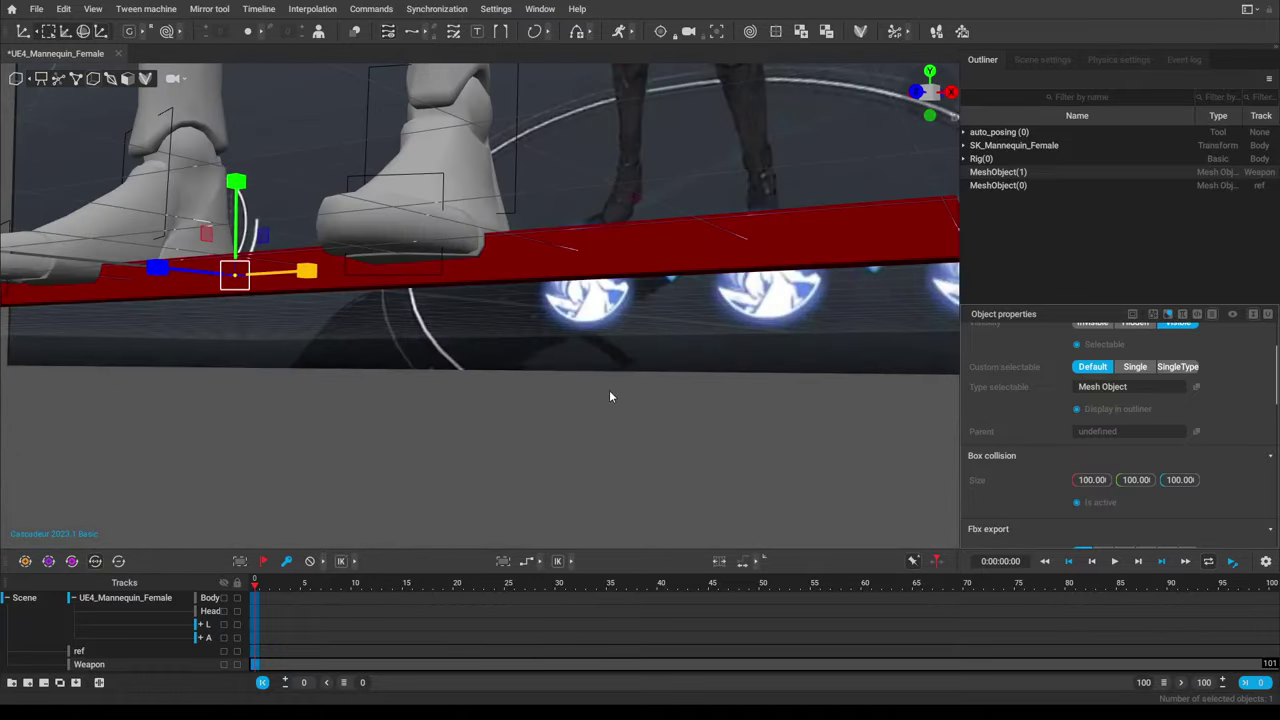
{"action": "right_click_drag", "start_coordinate": [516, 345], "coordinate": [876, 460]}
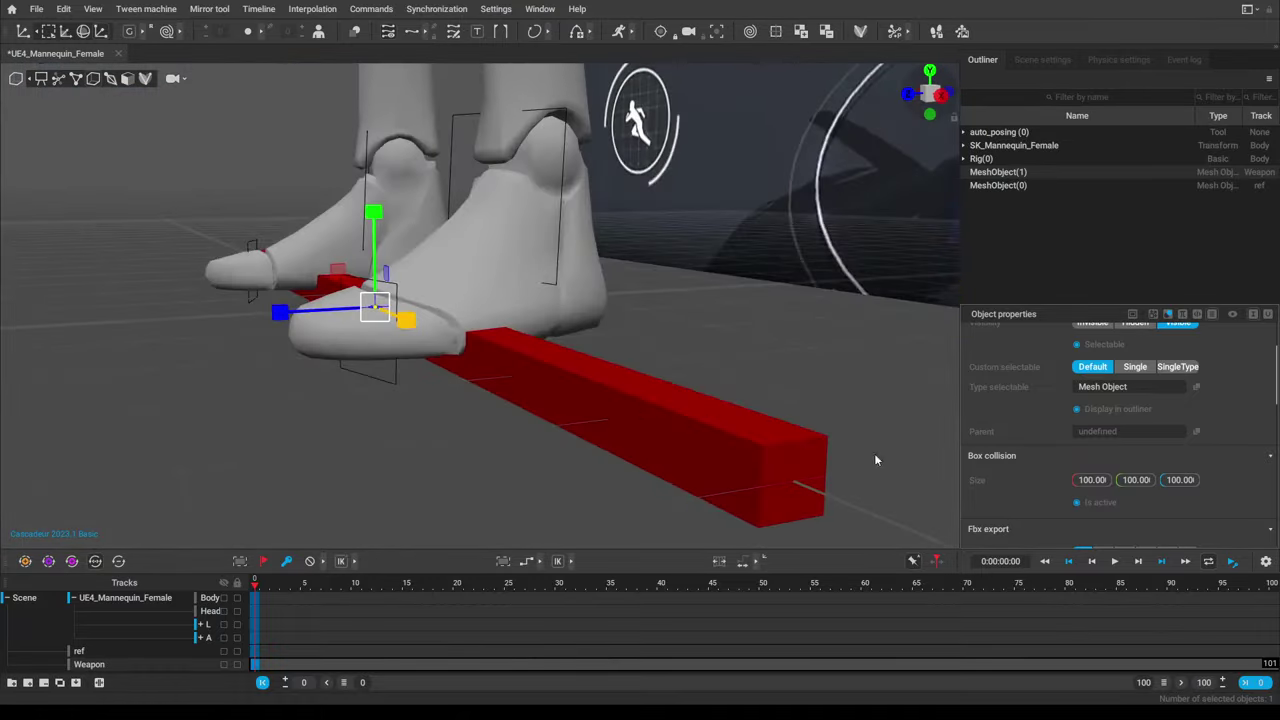
Set the Y and Z sizes of the bar's box collision to 0.030 and examine the bar at the feet.
{"action": "scroll", "coordinate": [1048, 486], "scroll_direction": "down", "scroll_amount": 2}
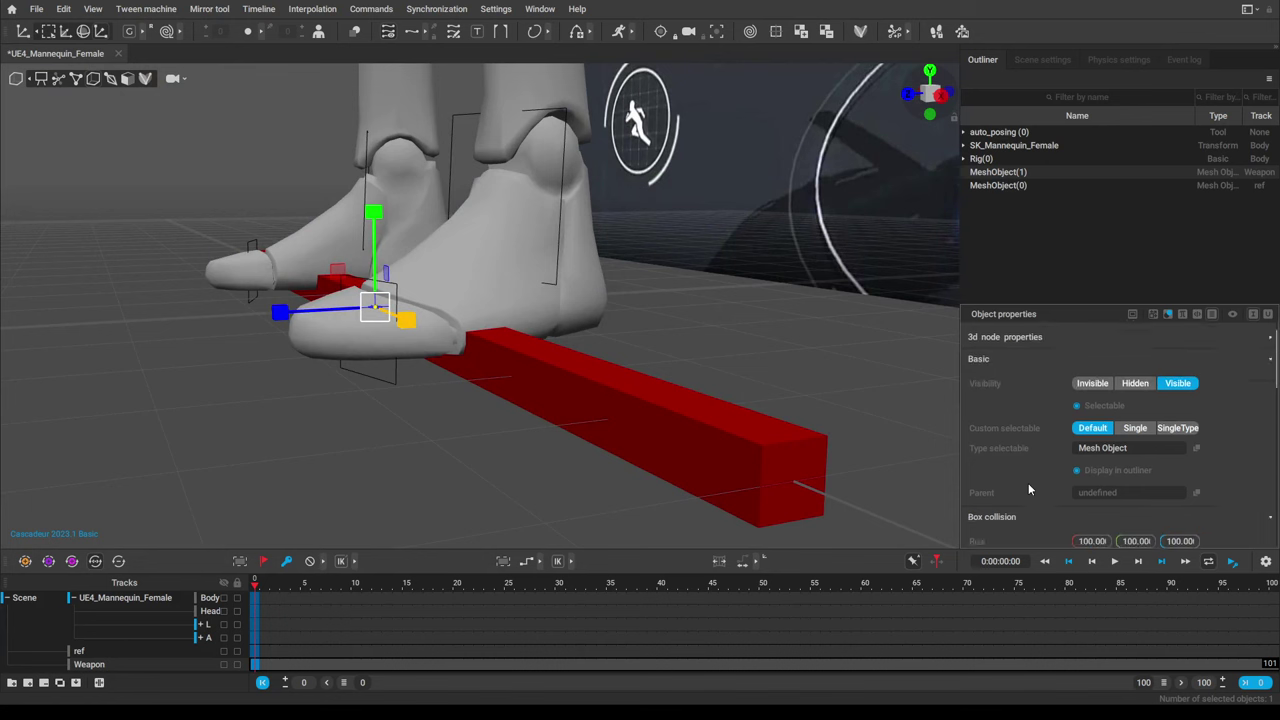
{"action": "scroll", "coordinate": [1062, 472], "scroll_direction": "down", "scroll_amount": 9}
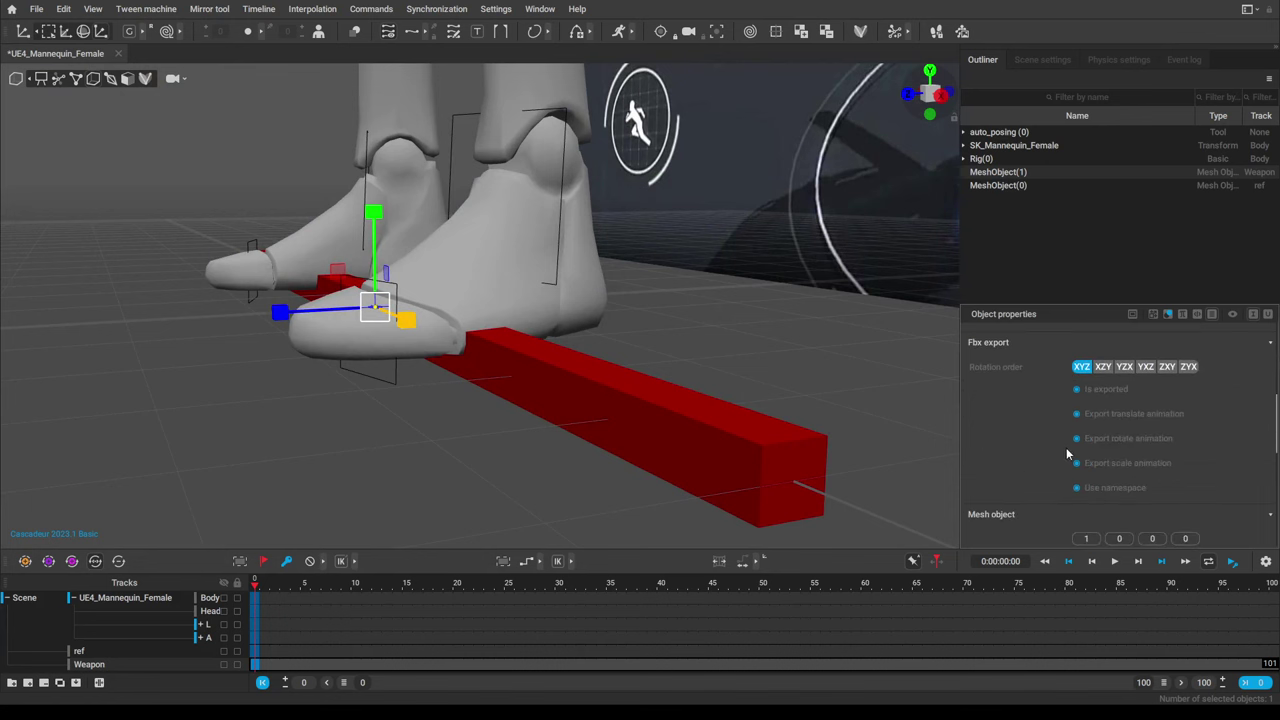
{"action": "scroll", "coordinate": [1065, 445], "scroll_direction": "up", "scroll_amount": 8}
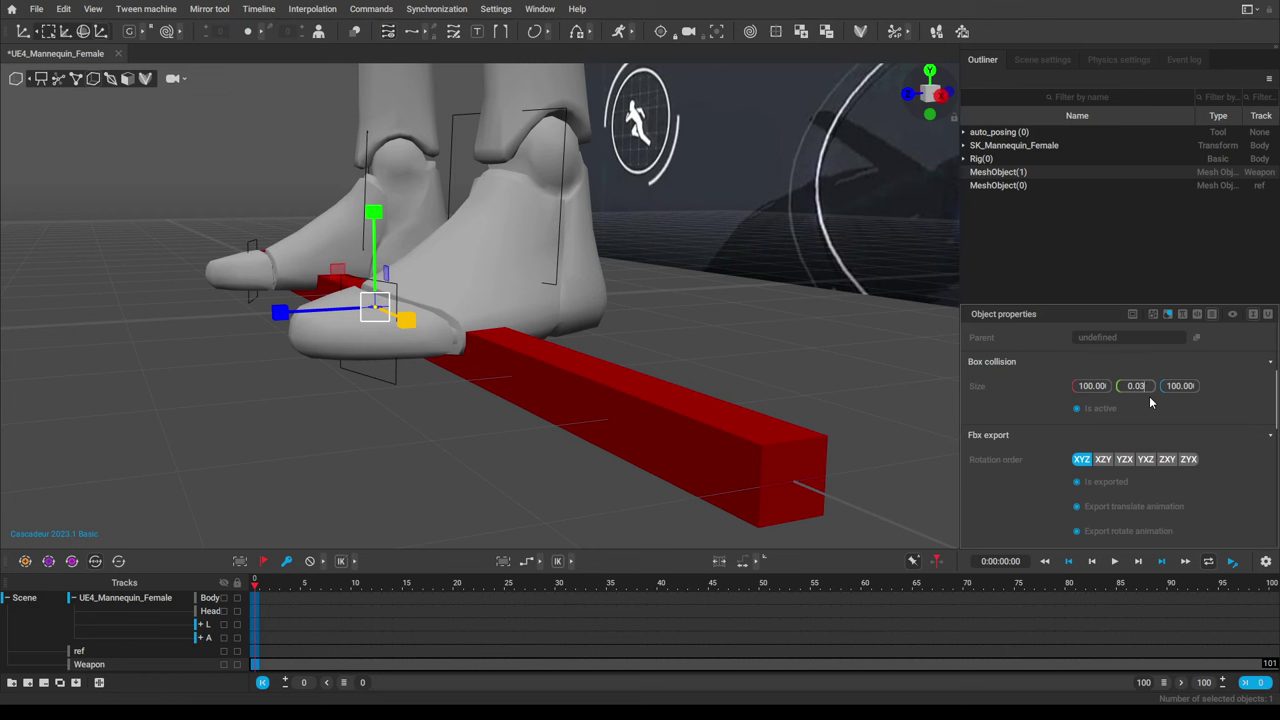
{"action": "left_click", "coordinate": [1181, 388]}
{"action": "type", "text": "0.030"}
{"action": "key", "text": "Return"}
{"action": "right_click_drag", "start_coordinate": [484, 358], "coordinate": [580, 367]}
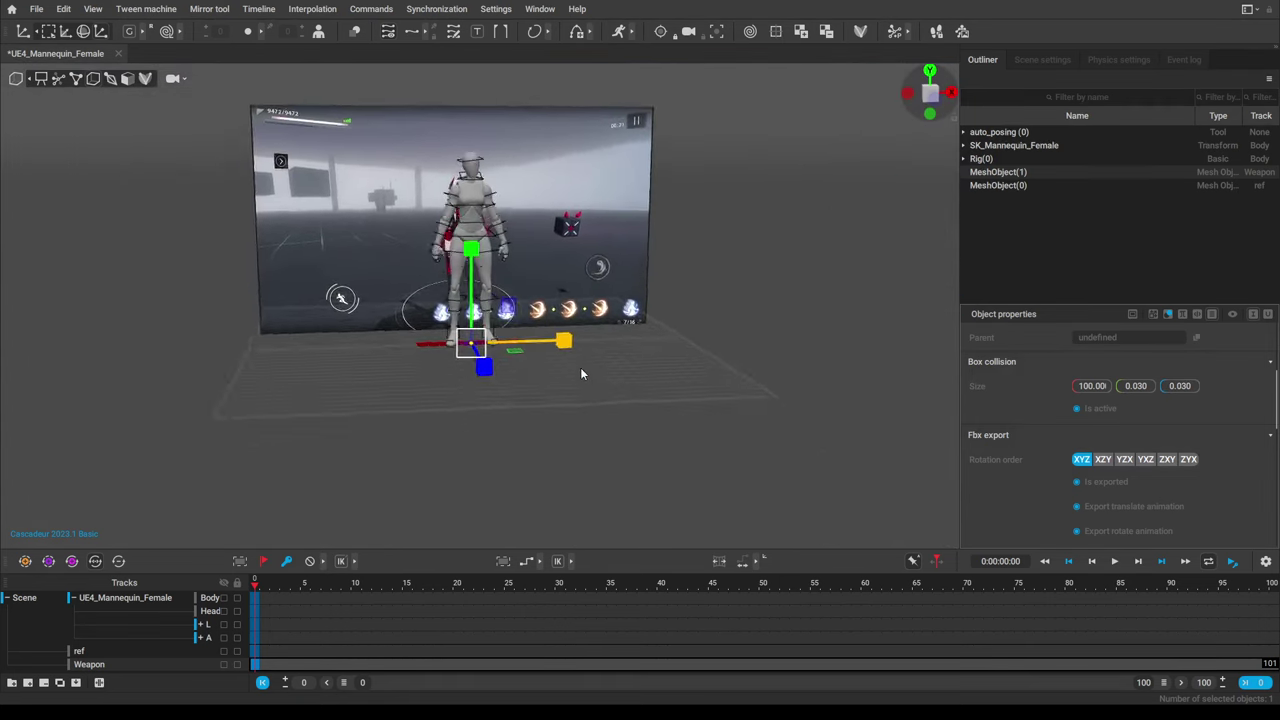
{"action": "scroll", "coordinate": [556, 376], "scroll_direction": "up", "scroll_amount": 5}
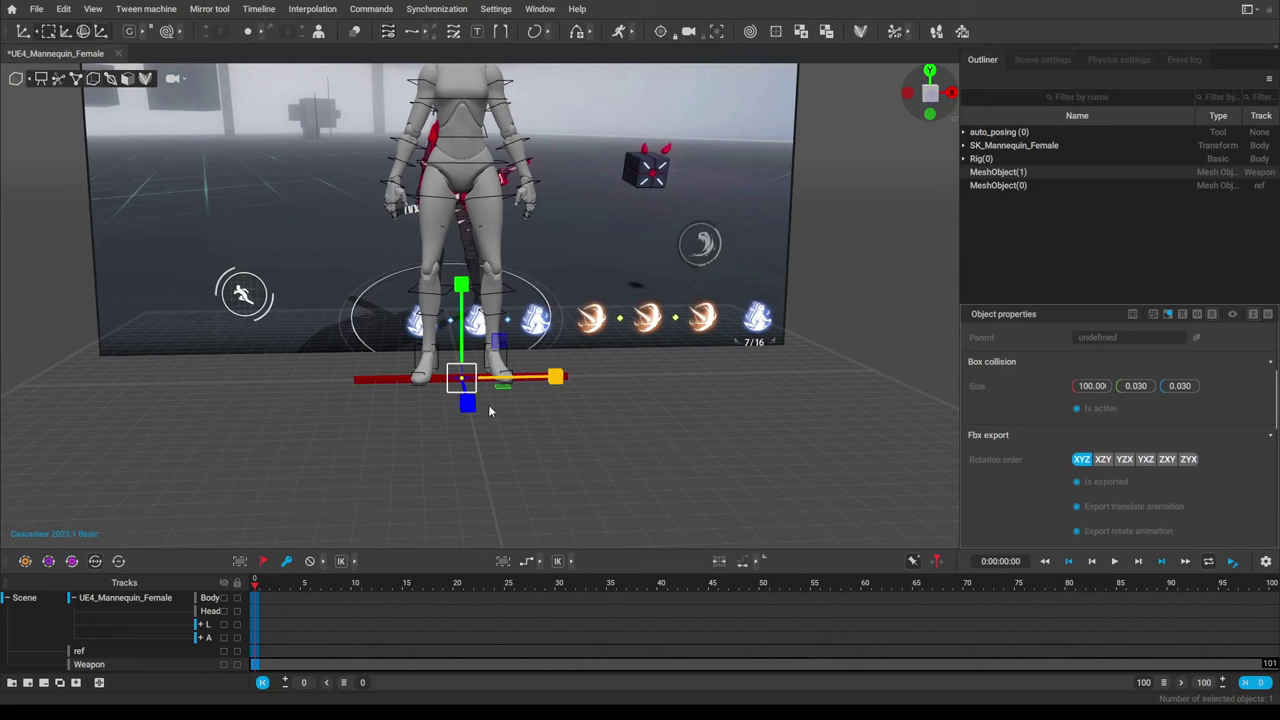
{"action": "right_click_drag", "start_coordinate": [688, 377], "coordinate": [610, 369]}
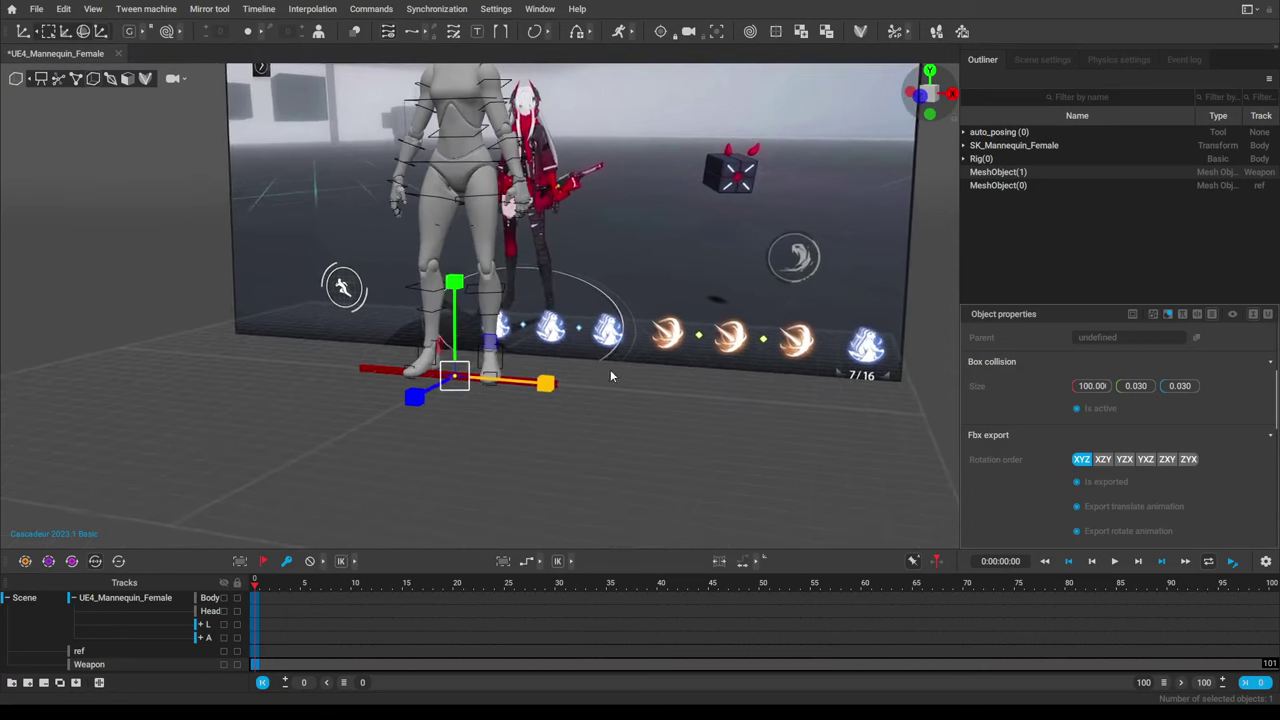
{"action": "scroll", "coordinate": [576, 377], "scroll_direction": "up", "scroll_amount": 5}
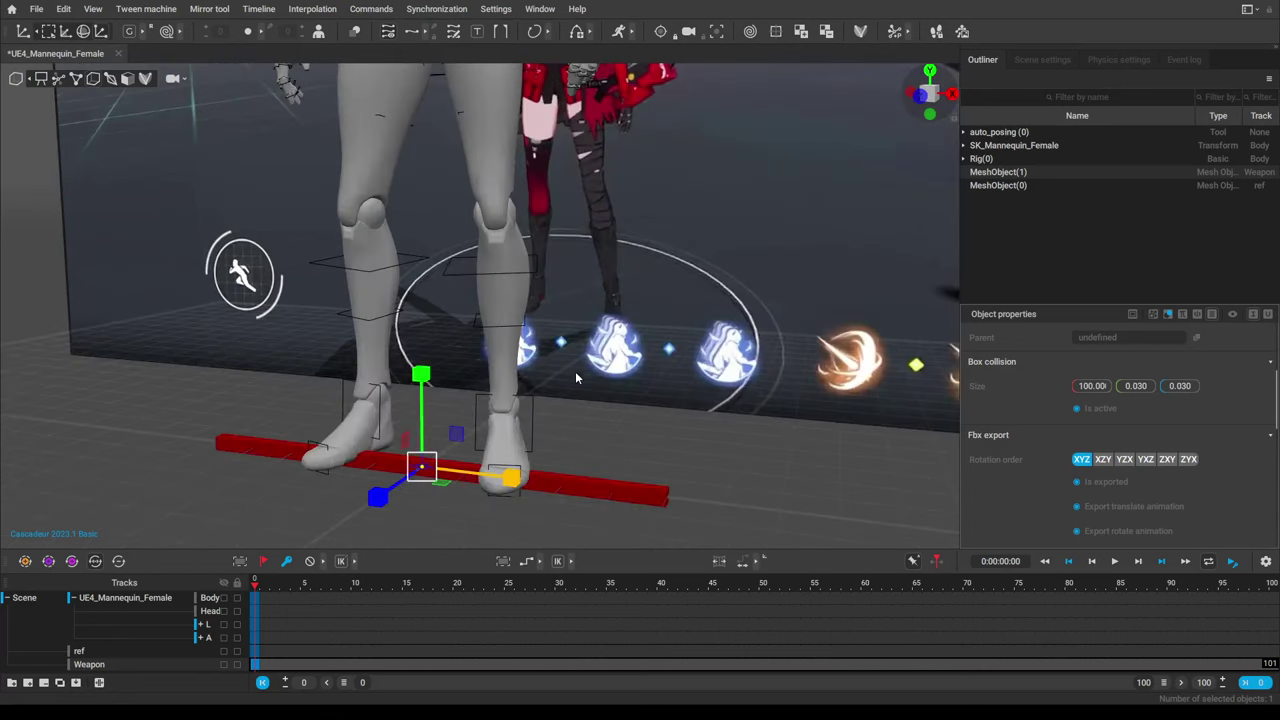
Reselect the bar and switch the viewport to joint mode so the mannequin's skeleton joints are selectable.
{"action": "left_click", "coordinate": [605, 440]}
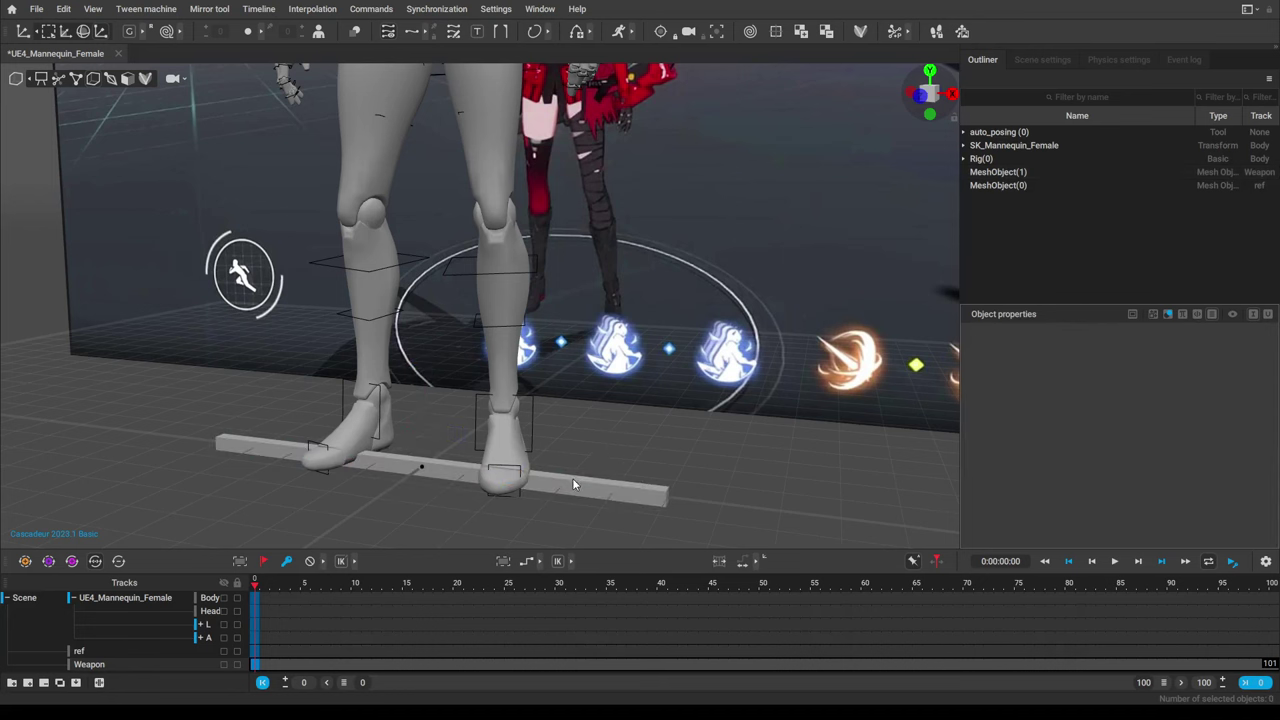
{"action": "left_click", "coordinate": [1016, 174]}
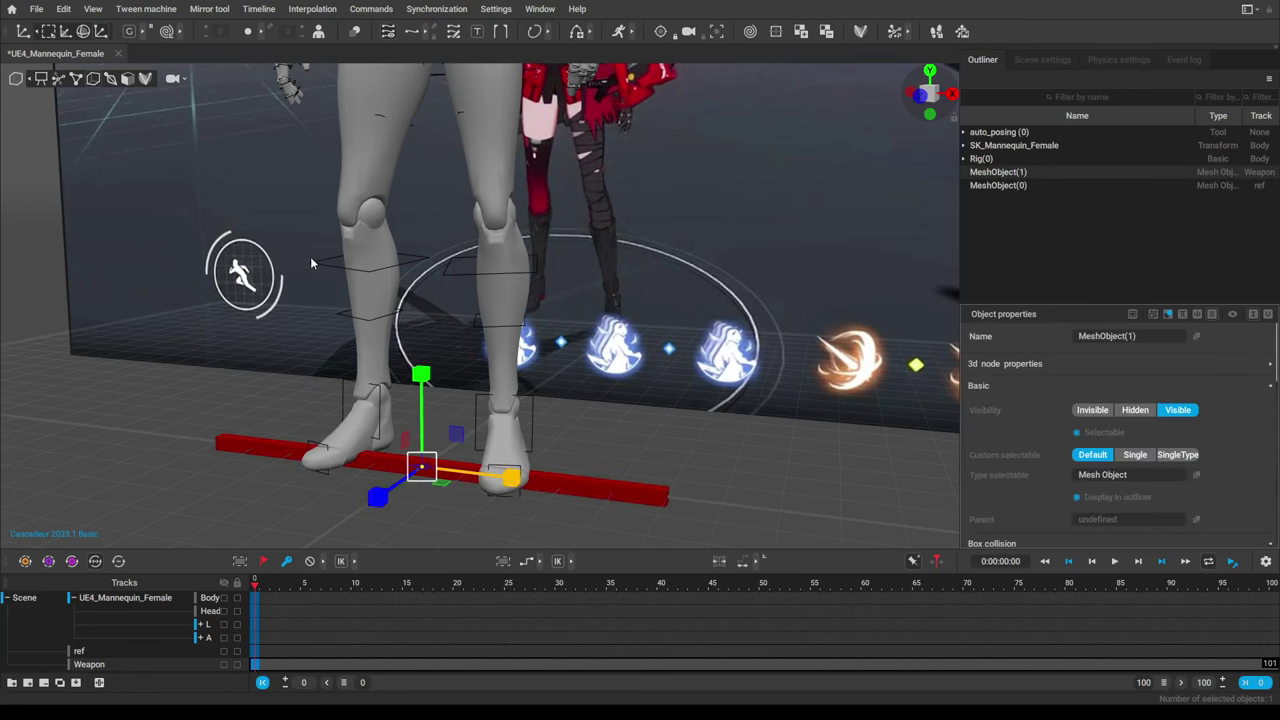
{"action": "middle_click_drag", "start_coordinate": [636, 161], "coordinate": [615, 281]}
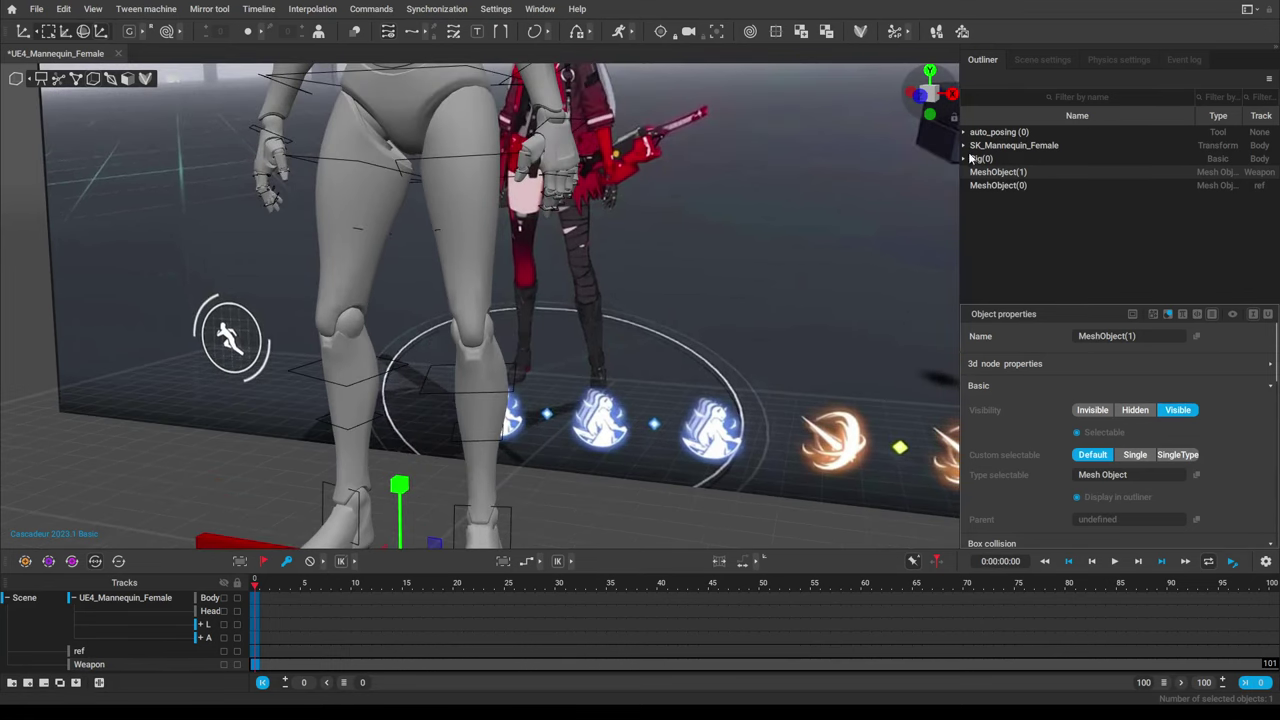
{"action": "left_click", "coordinate": [60, 80]}
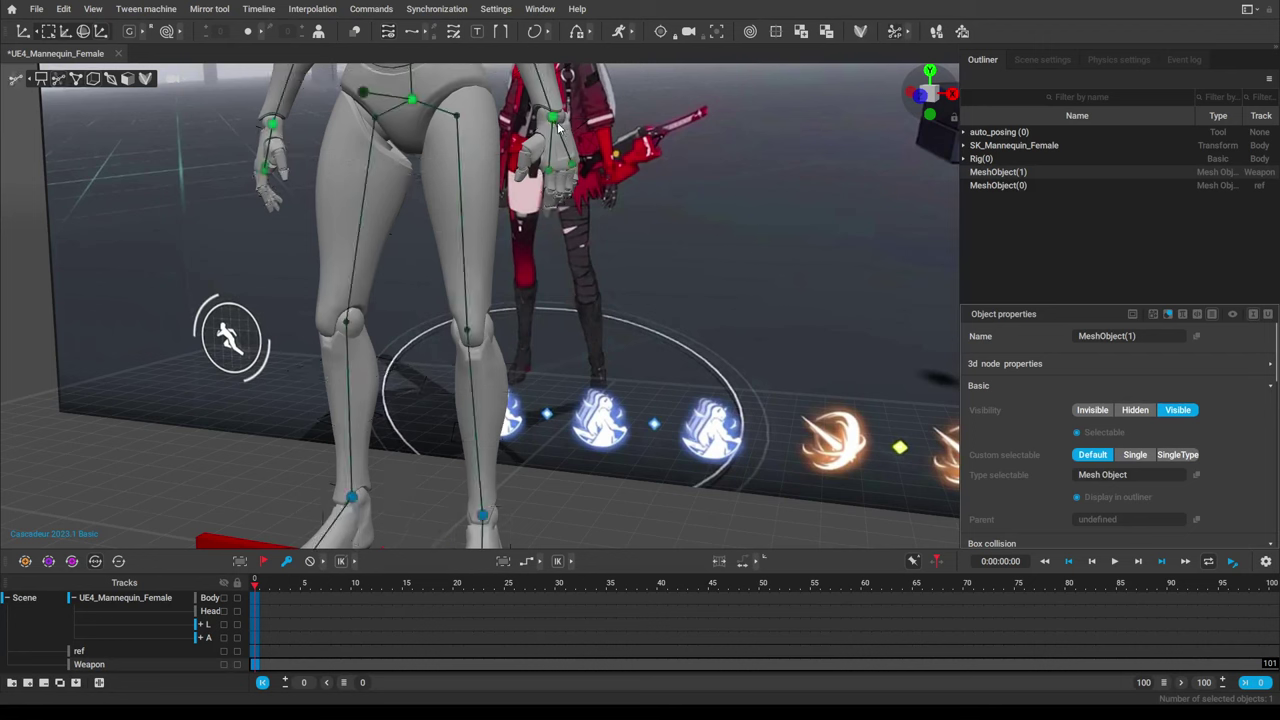
{"action": "key", "text": "r"}
{"action": "left_click", "coordinate": [93, 79]}
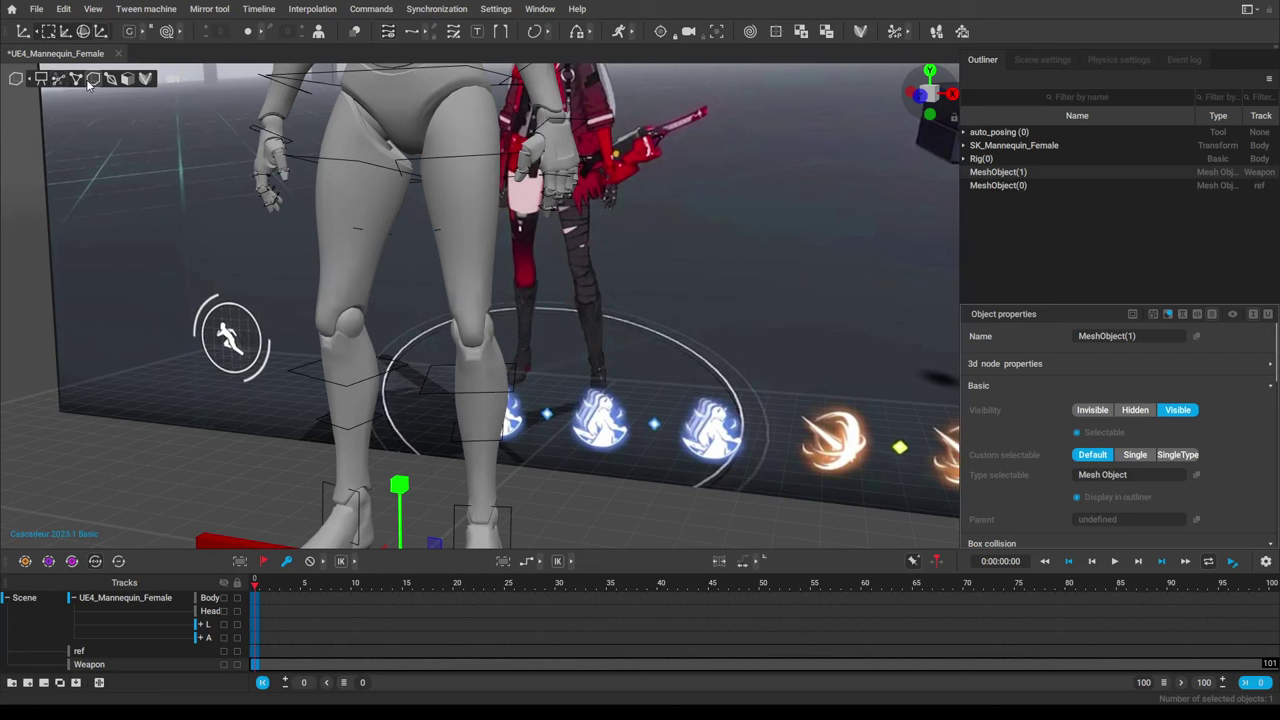
{"action": "left_click", "coordinate": [111, 80]}
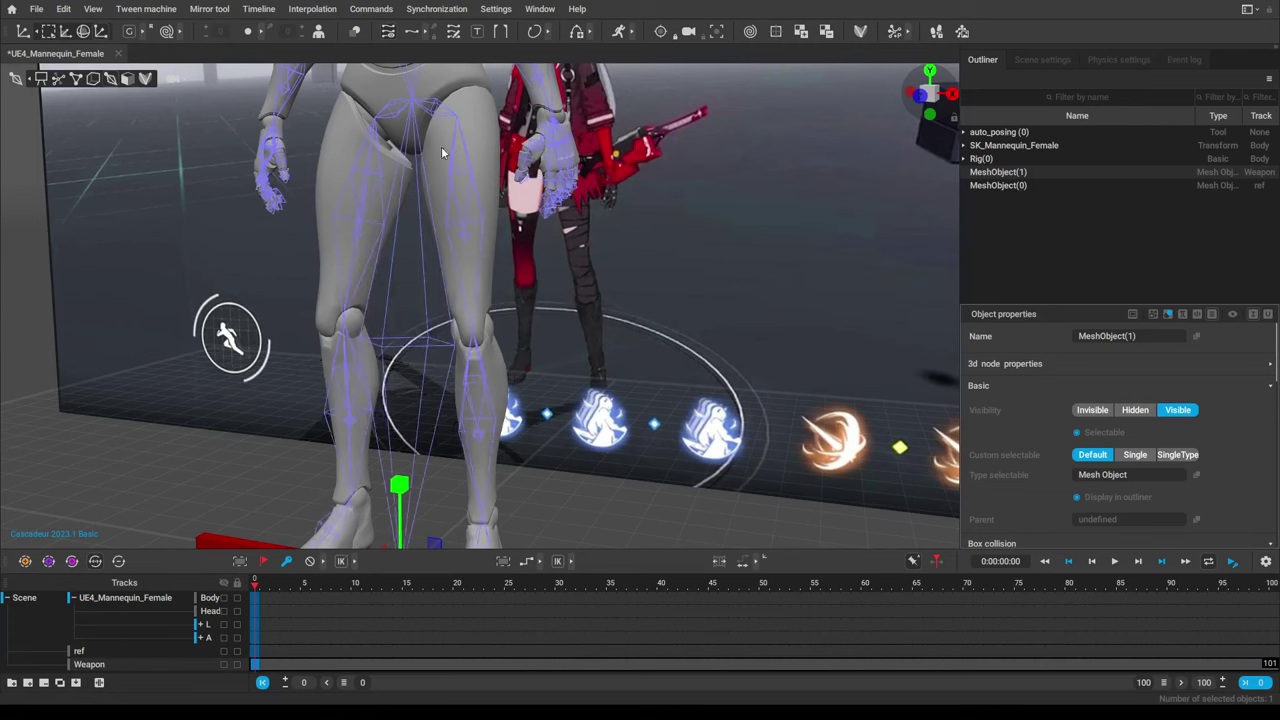
Try to parent the bar to the mannequin's left hand joint, hand_l, and undo the parenting.
{"action": "left_click", "coordinate": [558, 129], "text": "shift"}
{"action": "scroll", "coordinate": [590, 273], "scroll_direction": "down", "scroll_amount": 5}
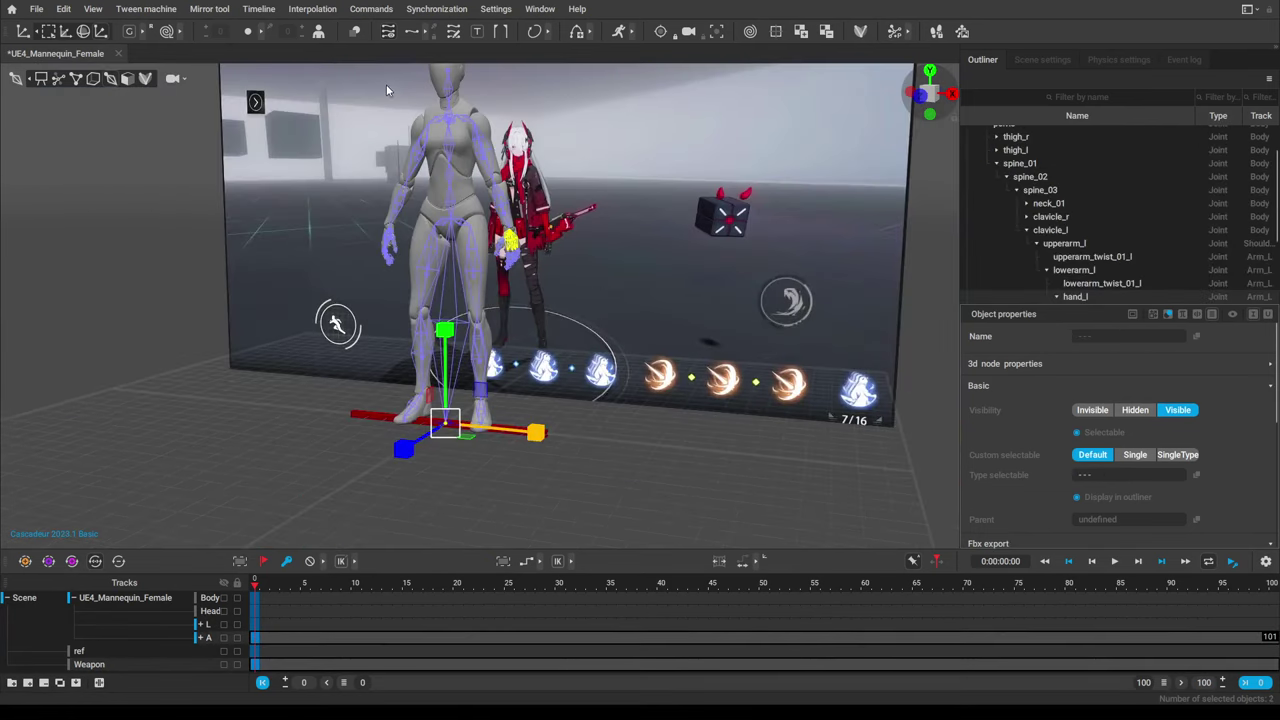
{"action": "left_click", "coordinate": [371, 9]}
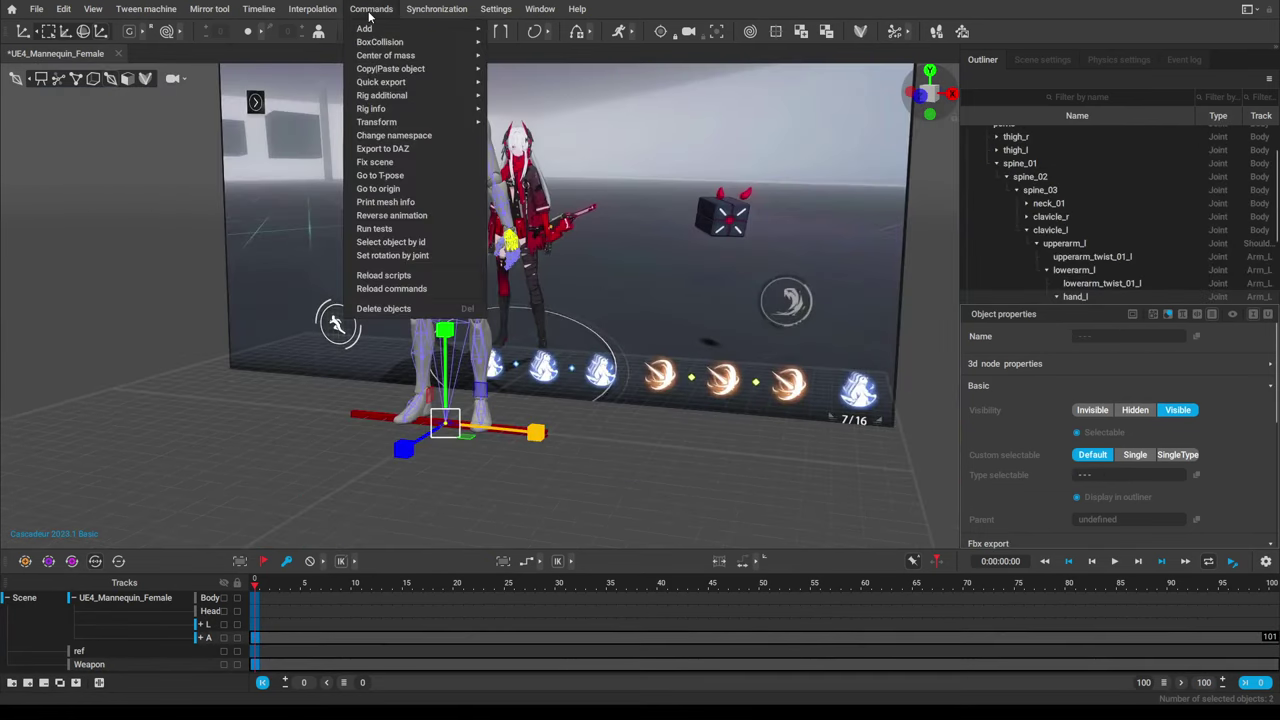
{"action": "mouse_move", "coordinate": [448, 110]}
{"action": "mouse_move", "coordinate": [410, 127]}
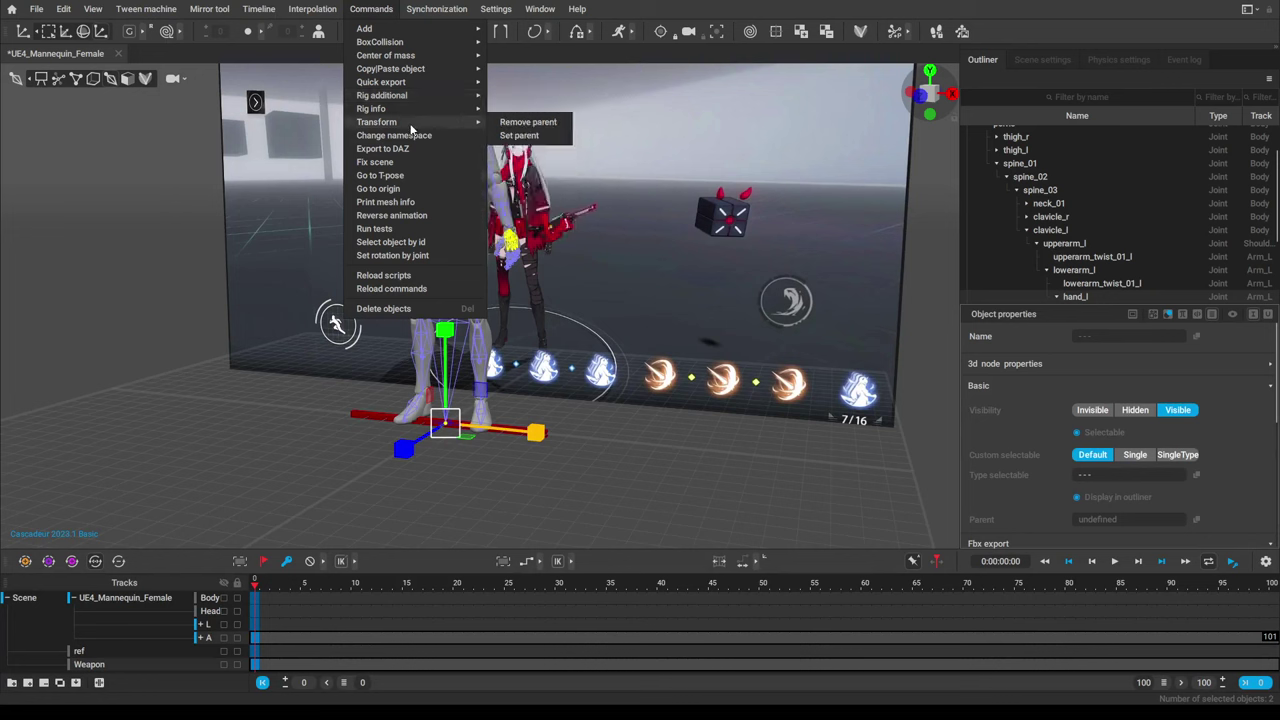
{"action": "left_click", "coordinate": [507, 137]}
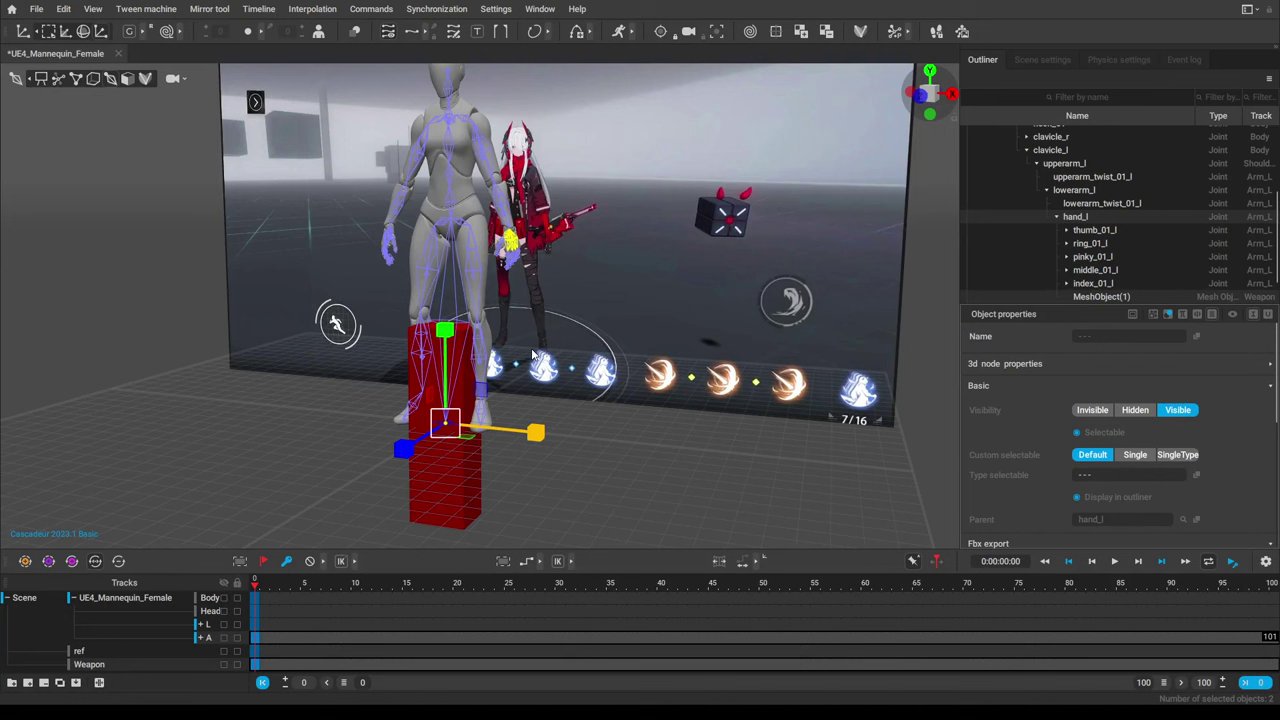
{"action": "key", "text": "ctrl+z"}
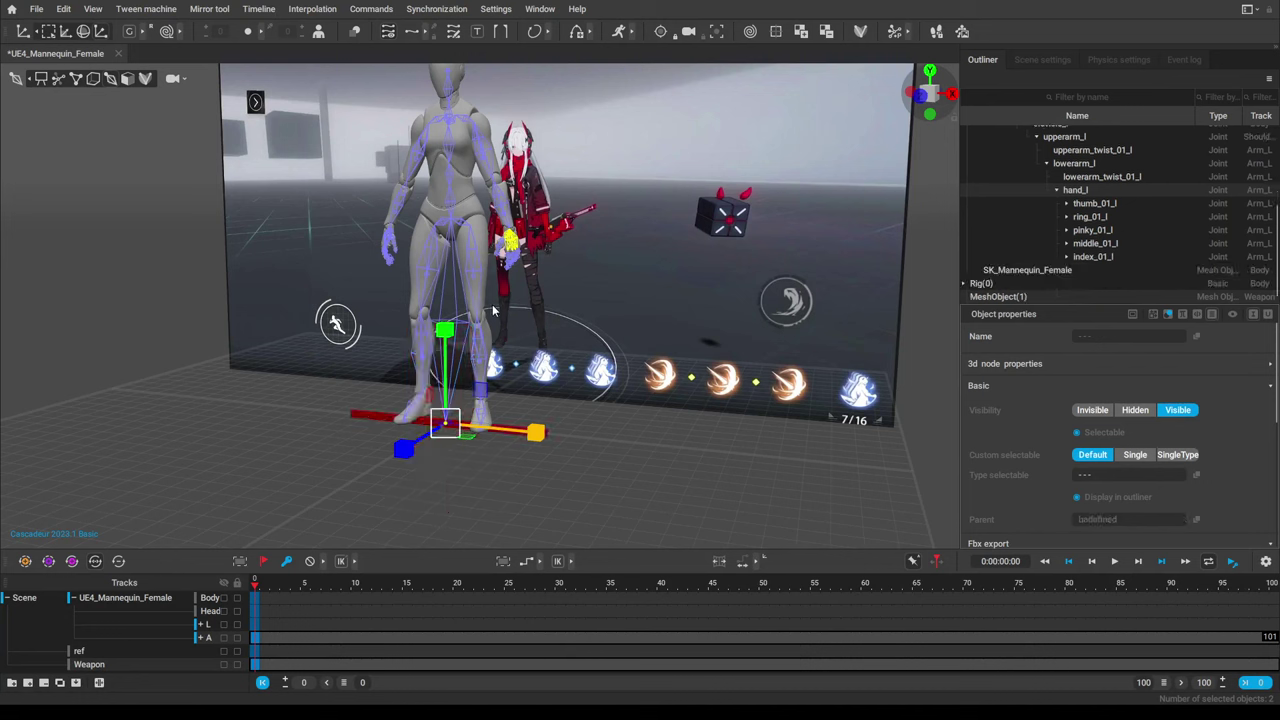
{"action": "key", "text": "ctrl+z"}
Add the mannequin's right hand joint, hand_r, to the selection and set it as the bar's parent.
{"action": "left_click", "coordinate": [386, 238], "text": "shift"}
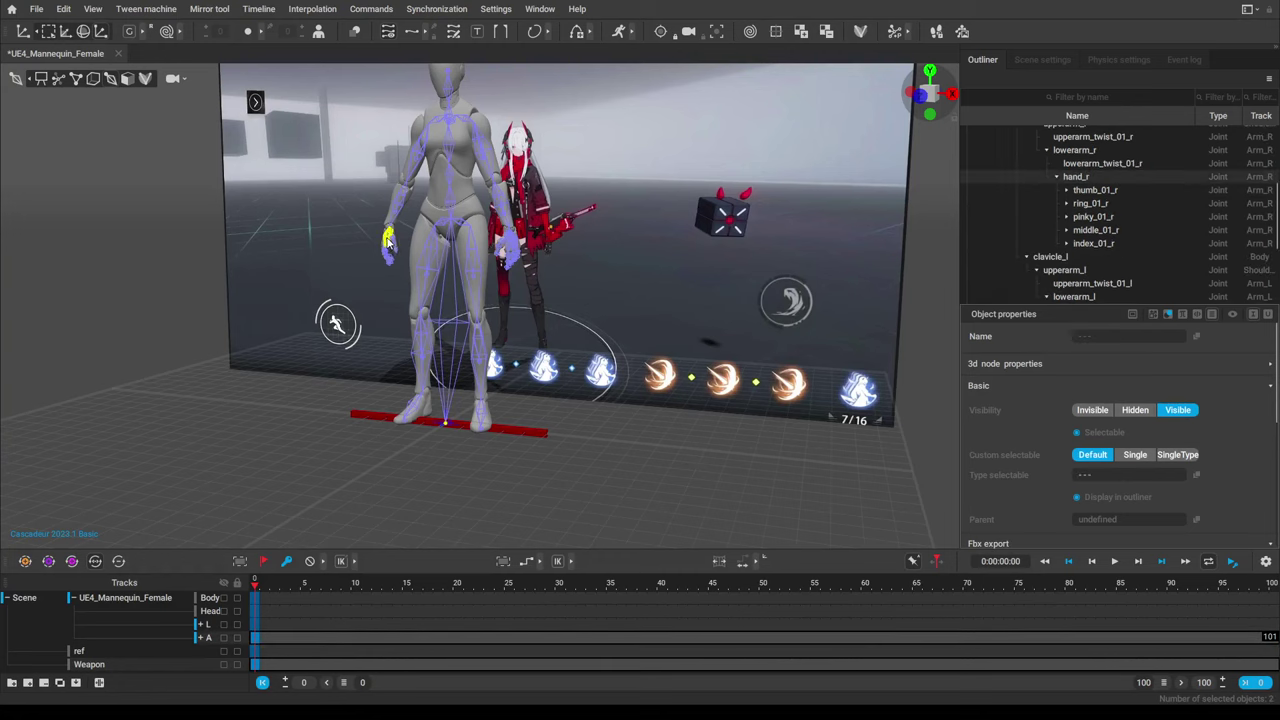
{"action": "left_click_drag", "start_coordinate": [360, 254], "coordinate": [443, 258], "text": "alt"}
{"action": "left_click", "coordinate": [370, 10]}
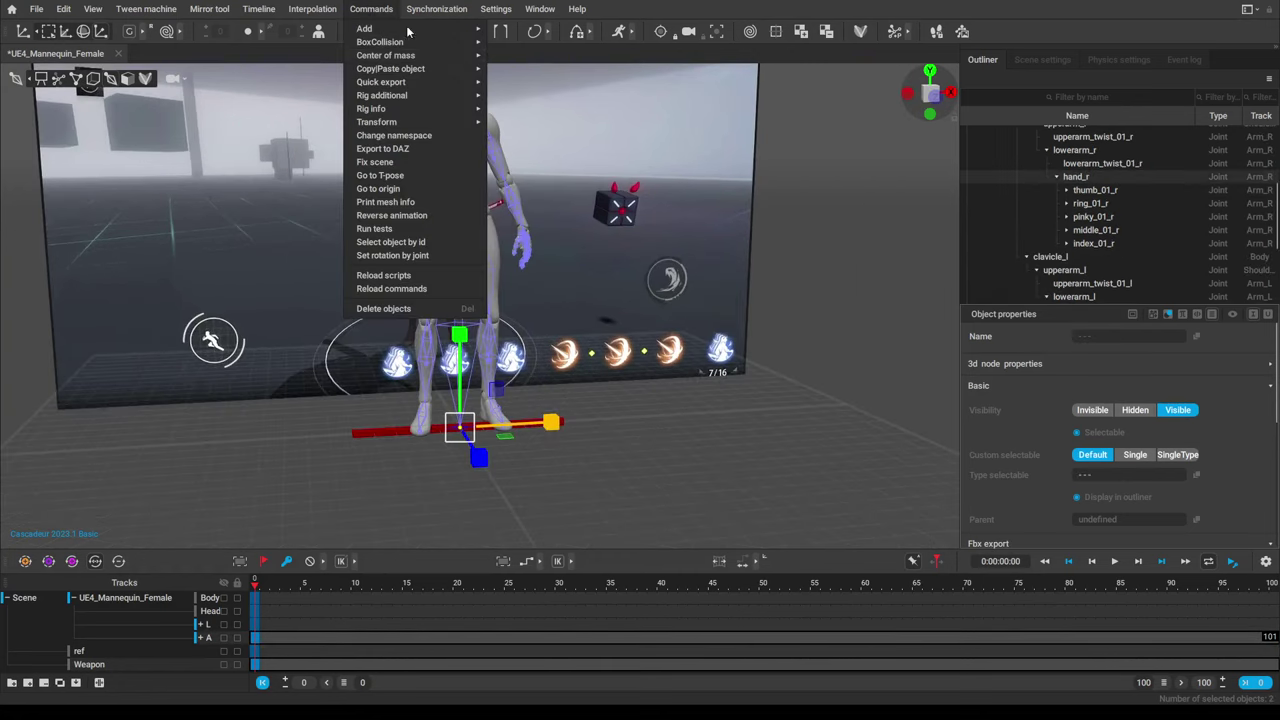
{"action": "mouse_move", "coordinate": [442, 108]}
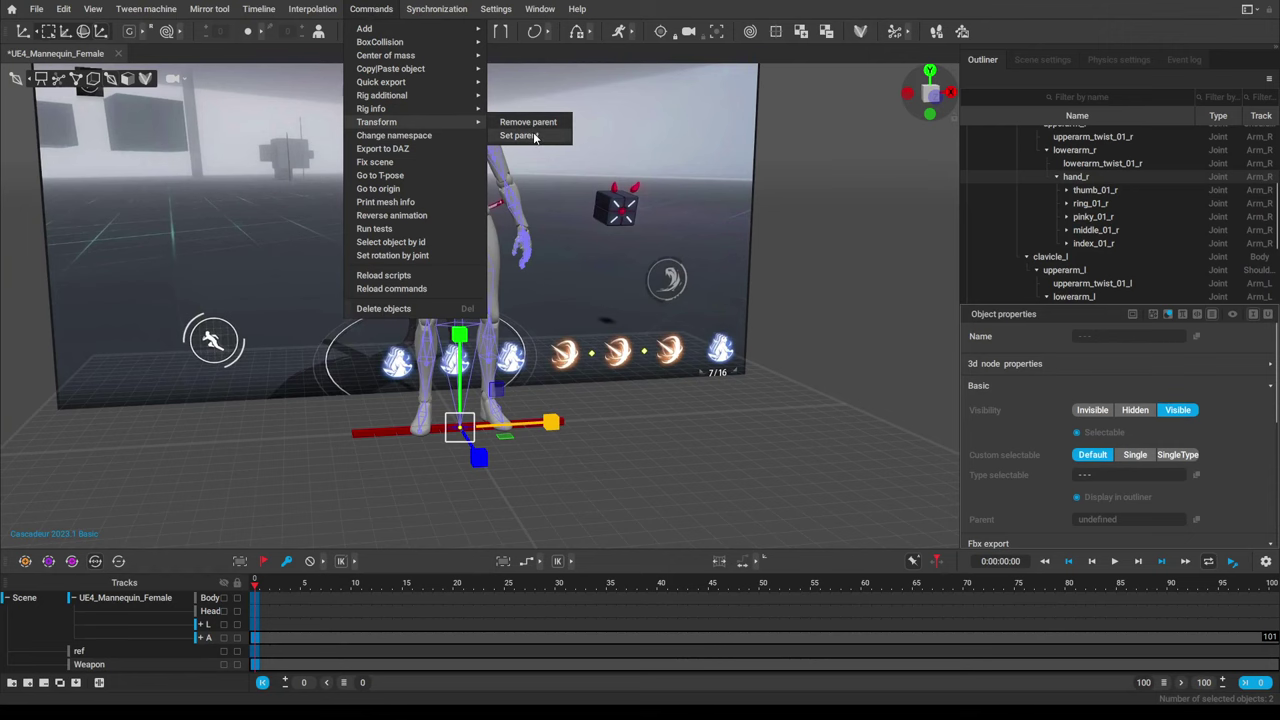
{"action": "left_click", "coordinate": [534, 137]}
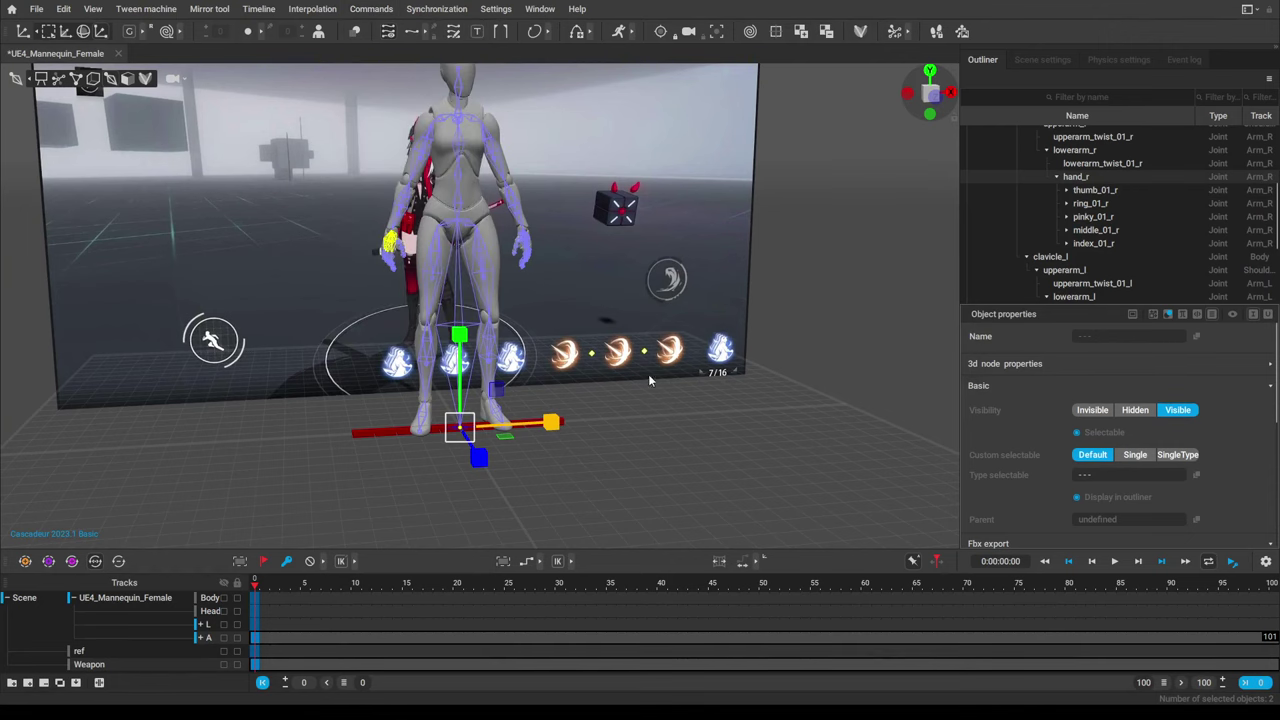
{"action": "scroll", "coordinate": [534, 404], "scroll_direction": "up", "scroll_amount": 3}
{"action": "middle_click_drag", "start_coordinate": [508, 407], "coordinate": [537, 345]}
{"action": "right_click_drag", "start_coordinate": [538, 350], "coordinate": [568, 362]}
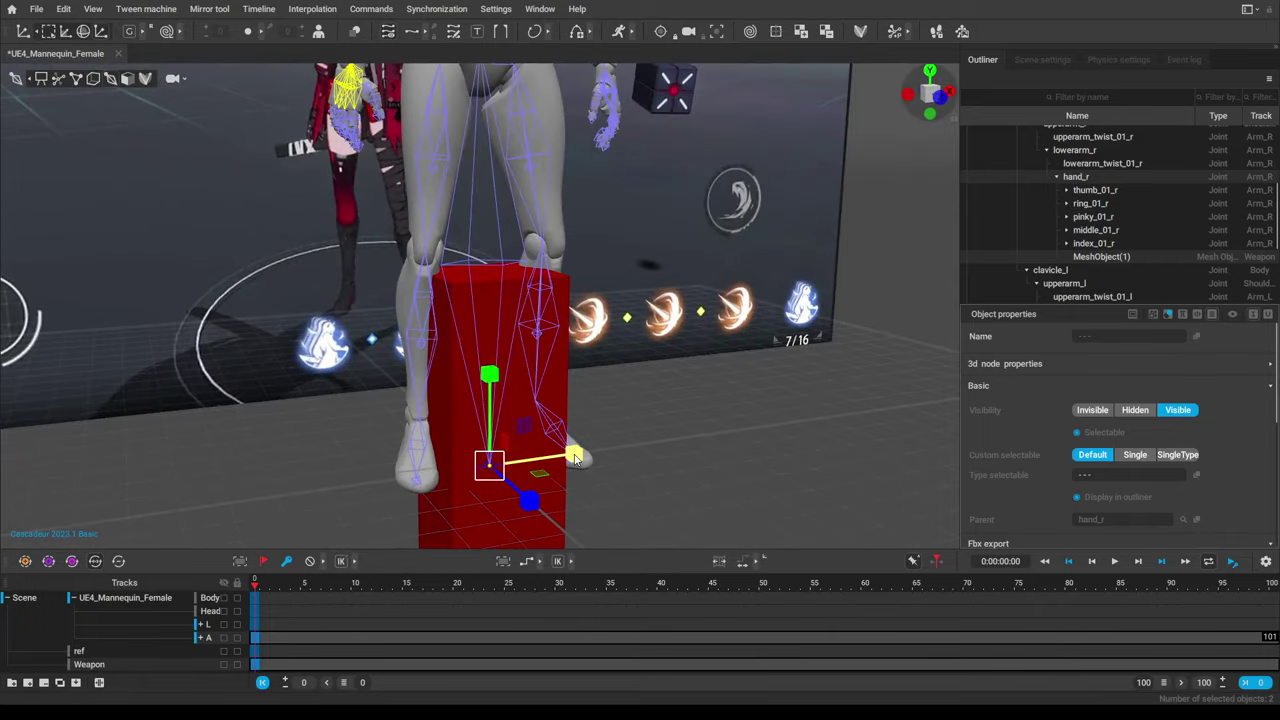
Select only the bar, set its box collision size to 0.003 in Y and 0.00030 in Z, and examine it.
{"action": "scroll", "coordinate": [1095, 430], "scroll_direction": "down", "scroll_amount": 3}
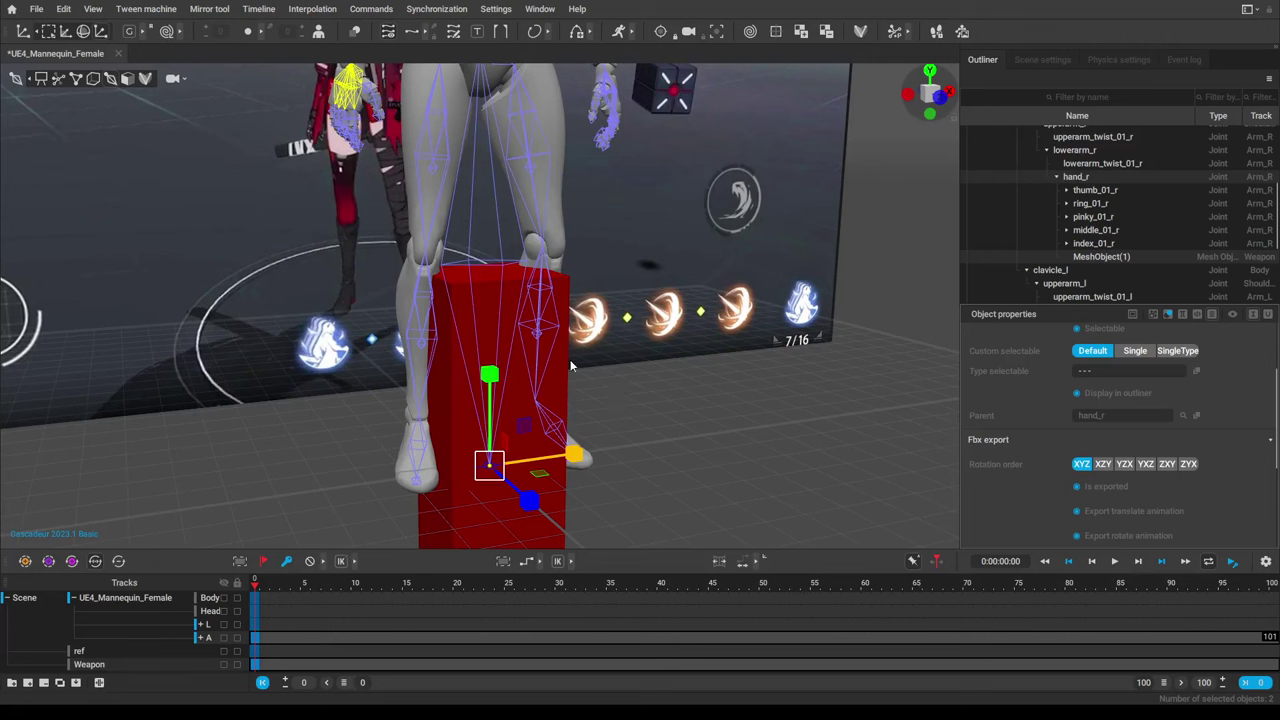
{"action": "scroll", "coordinate": [1106, 401], "scroll_direction": "down", "scroll_amount": 6}
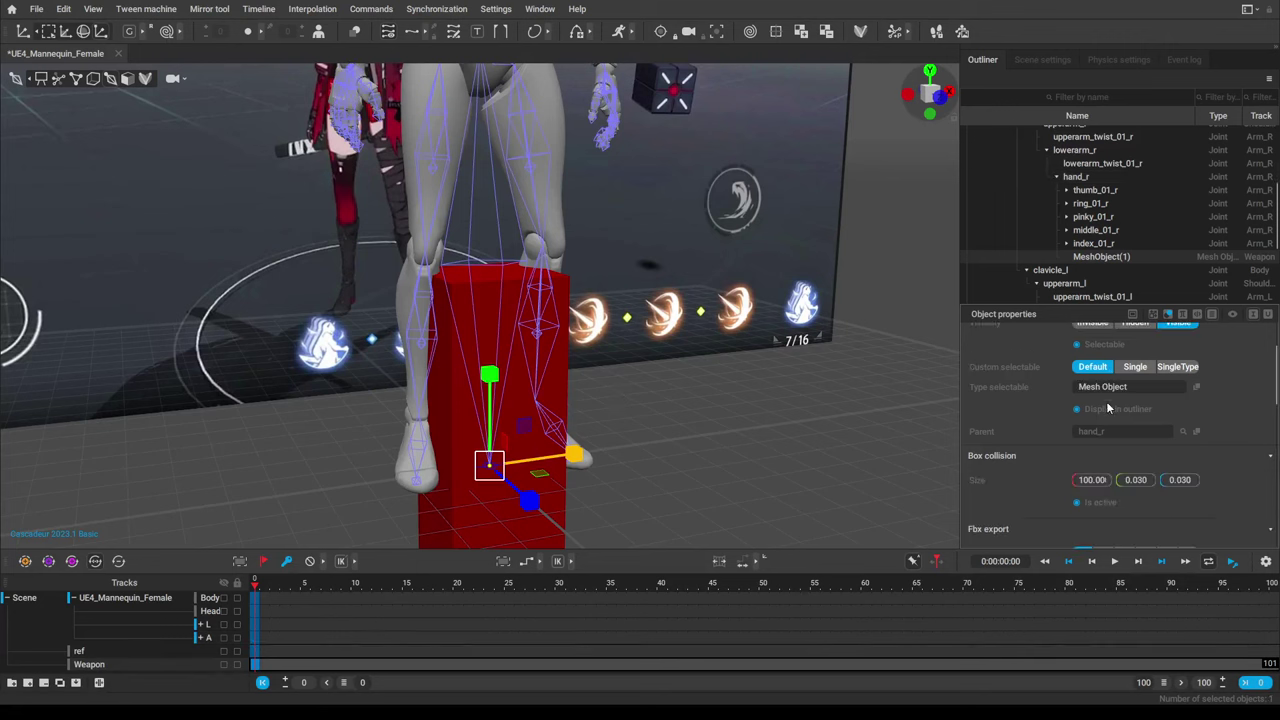
{"action": "scroll", "coordinate": [1121, 460], "scroll_direction": "up", "scroll_amount": 5}
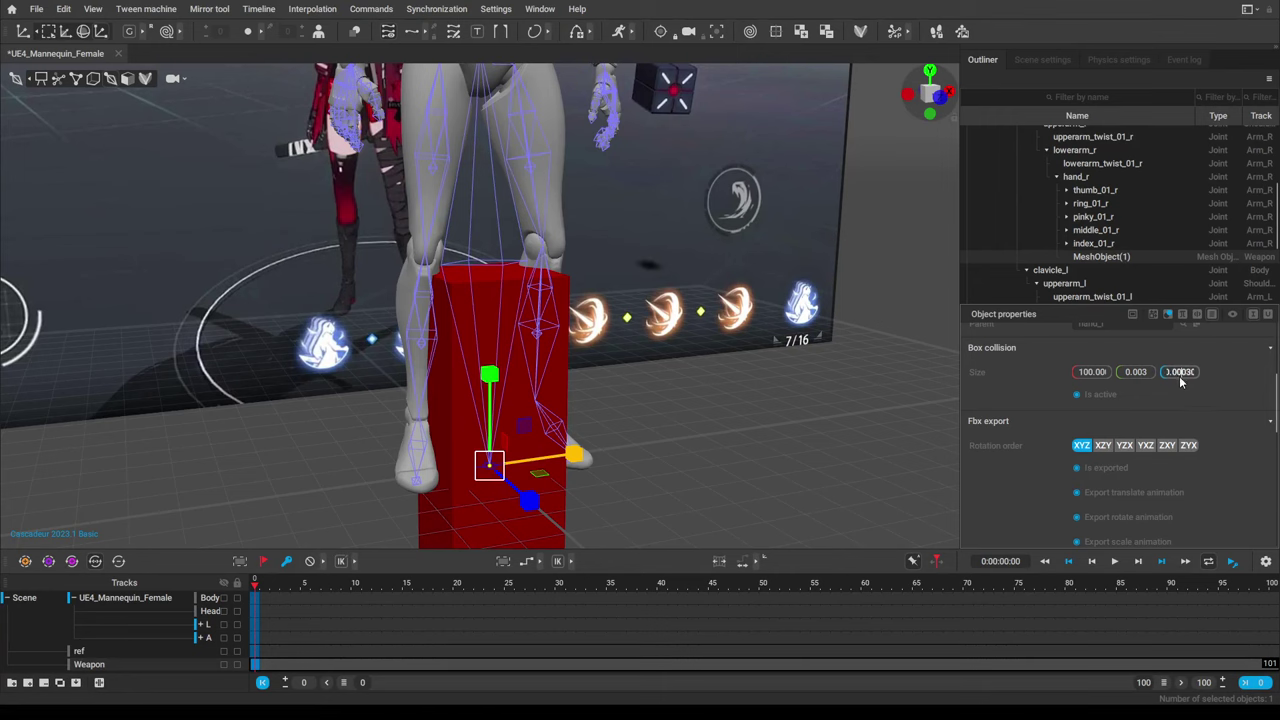
{"action": "scroll", "coordinate": [624, 389], "scroll_direction": "up", "scroll_amount": 3}
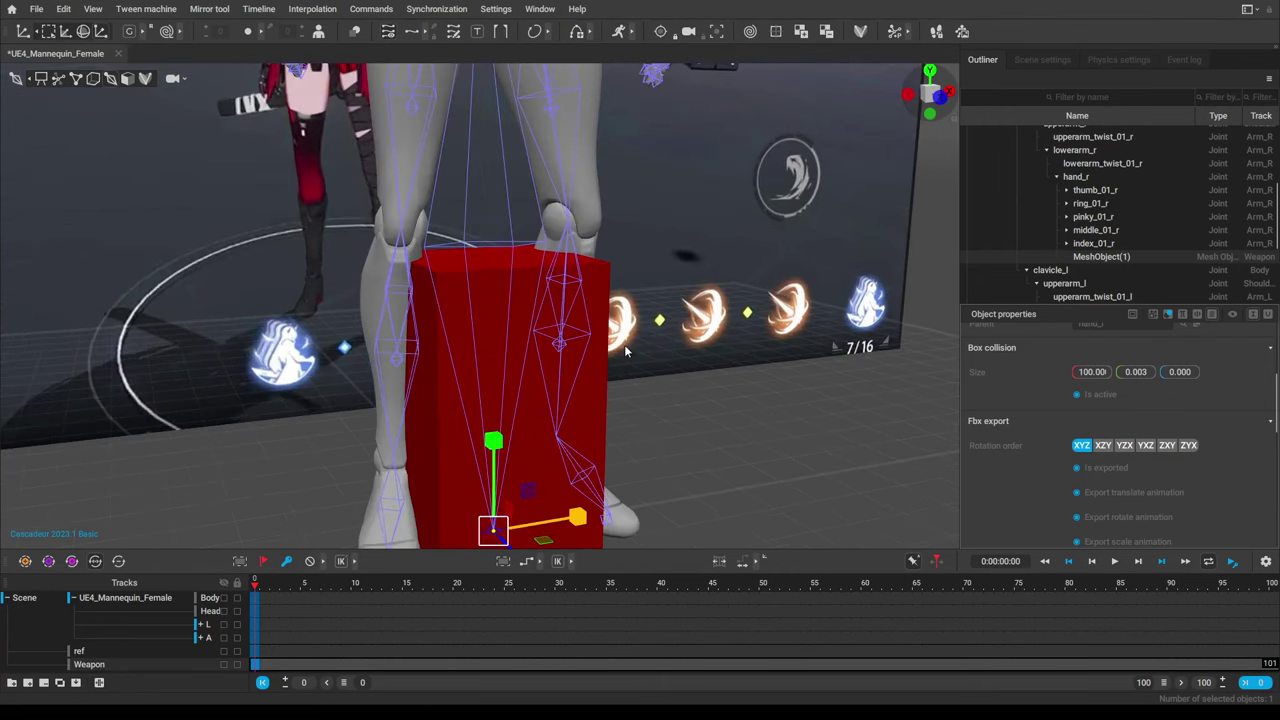
{"action": "left_click_drag", "start_coordinate": [680, 339], "coordinate": [604, 346], "text": "alt"}
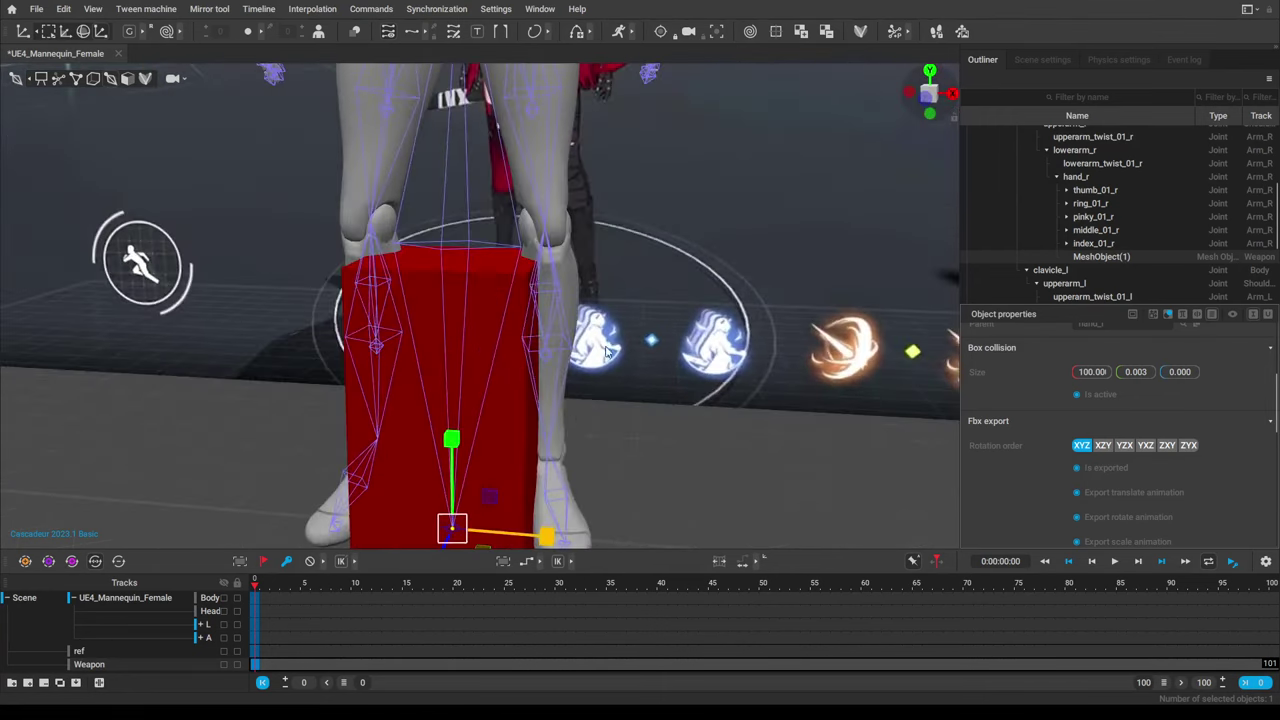
{"action": "scroll", "coordinate": [623, 339], "scroll_direction": "down", "scroll_amount": 3}
{"action": "right_click_drag", "start_coordinate": [626, 345], "coordinate": [668, 370]}
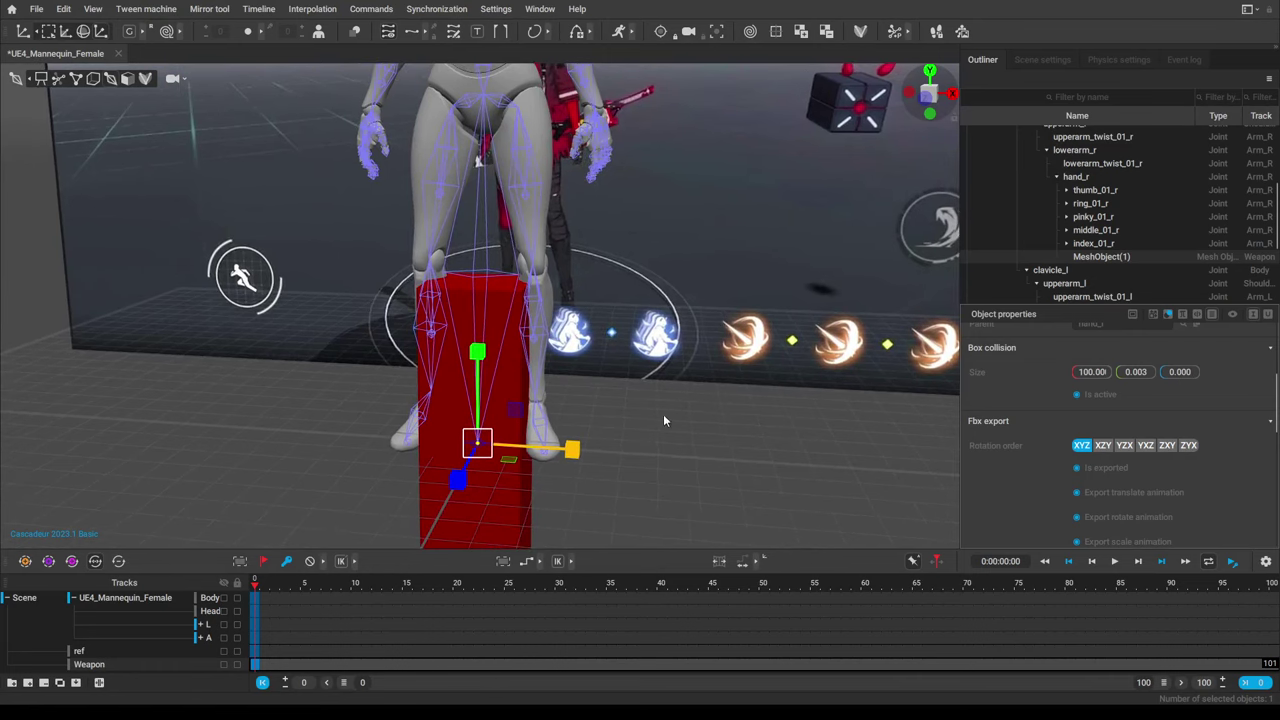
Scale the bar down along its width and depth into a thin upright stick between the feet.
{"action": "left_click_drag", "start_coordinate": [560, 457], "coordinate": [507, 450]}
{"action": "right_click_drag", "start_coordinate": [556, 476], "coordinate": [368, 461]}
{"action": "left_click_drag", "start_coordinate": [356, 453], "coordinate": [436, 445]}
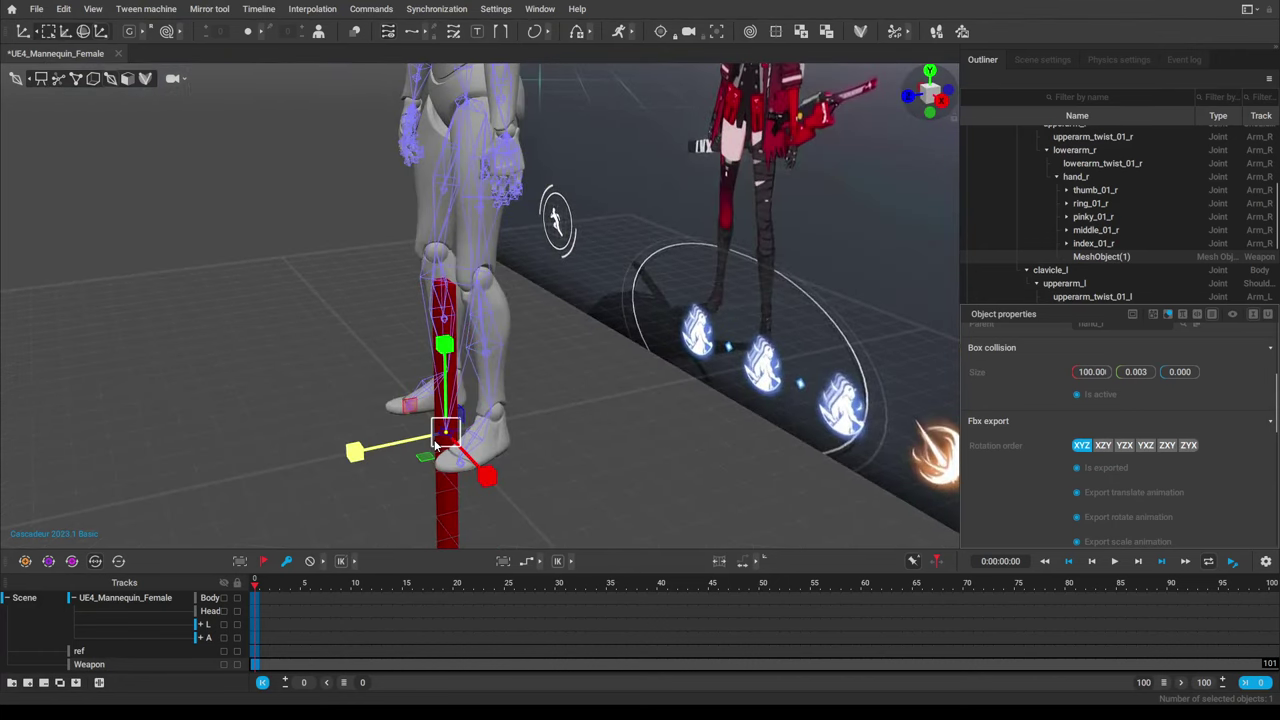
{"action": "right_click_drag", "start_coordinate": [436, 445], "coordinate": [571, 486]}
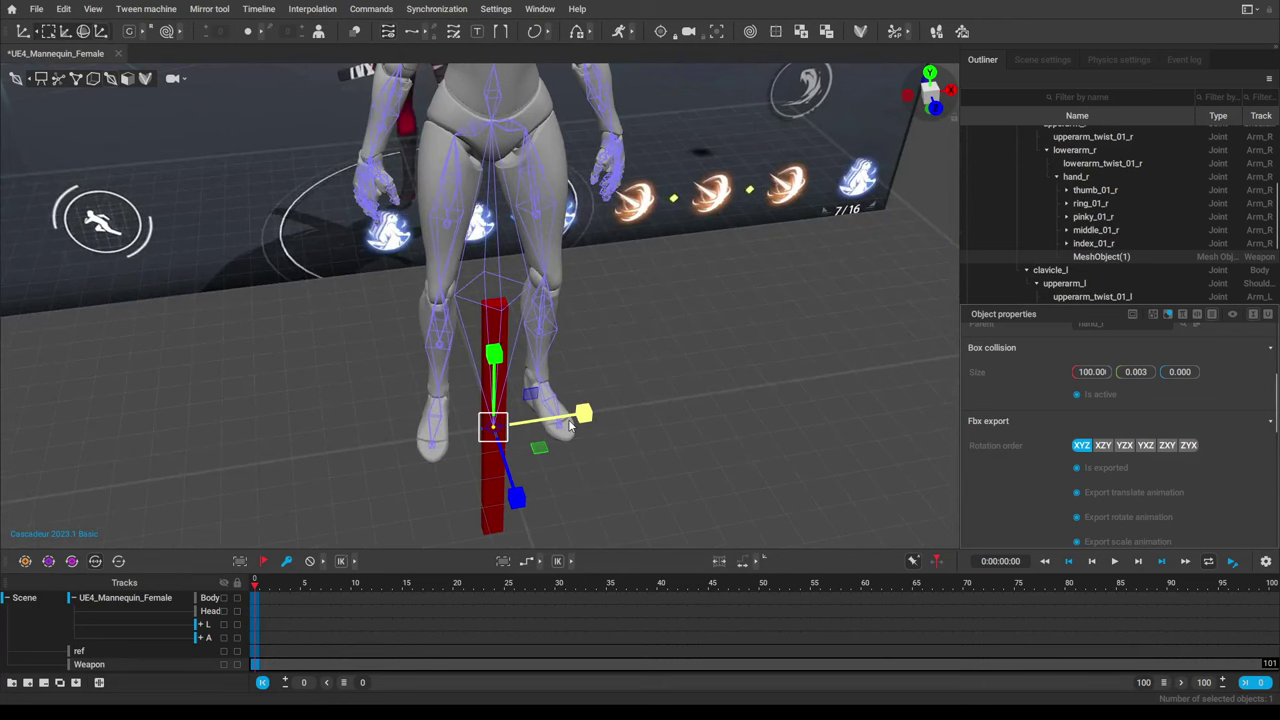
Move the bar up and sideways from between the feet to beside the mannequin's right thigh, near the right hand.
{"action": "key", "text": "w"}
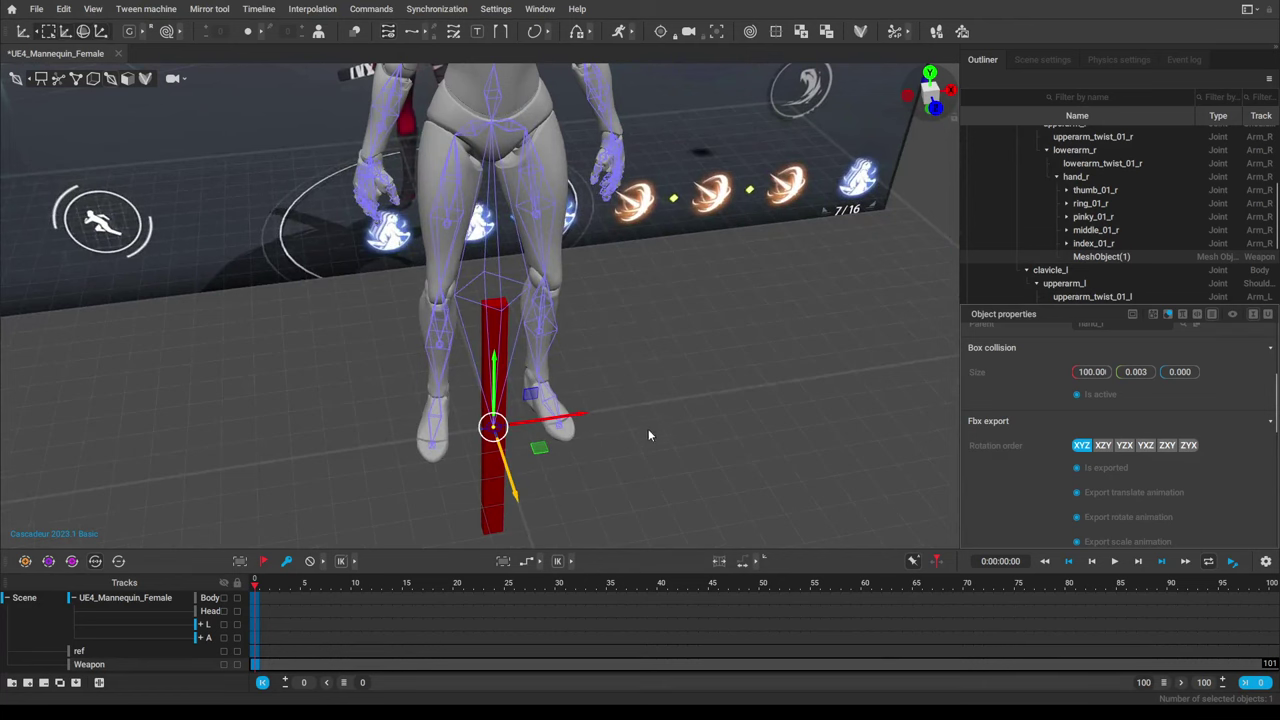
{"action": "right_click_drag", "start_coordinate": [648, 435], "coordinate": [537, 430]}
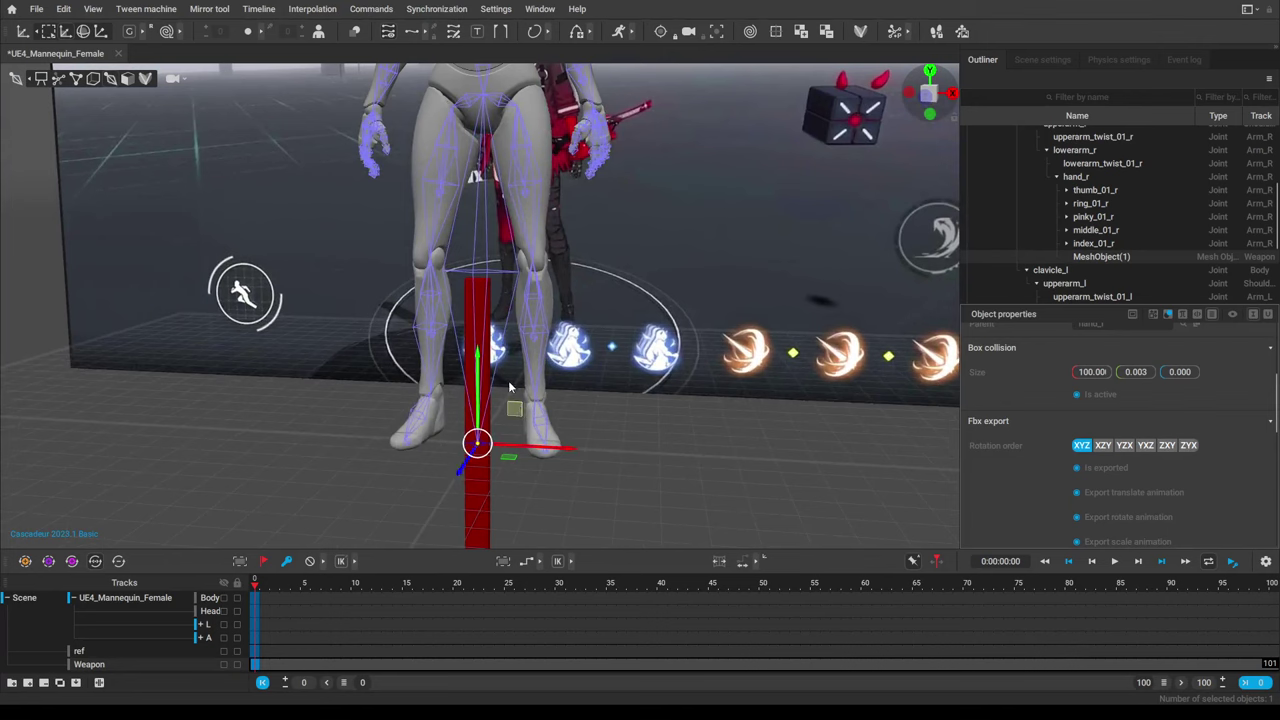
{"action": "left_click_drag", "start_coordinate": [514, 406], "coordinate": [428, 214]}
{"action": "scroll", "coordinate": [428, 214], "scroll_direction": "up", "scroll_amount": 3}
{"action": "middle_click_drag", "start_coordinate": [433, 158], "coordinate": [519, 378]}
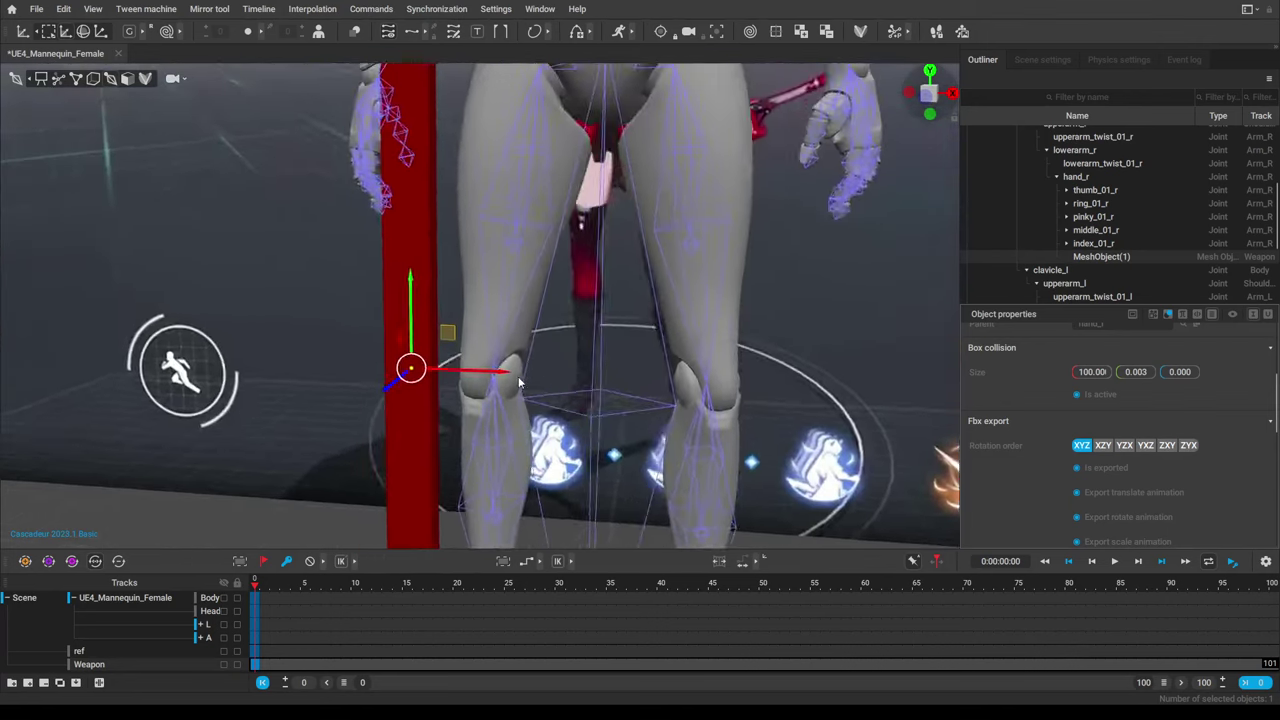
{"action": "left_click_drag", "start_coordinate": [518, 382], "coordinate": [393, 339], "text": "alt"}
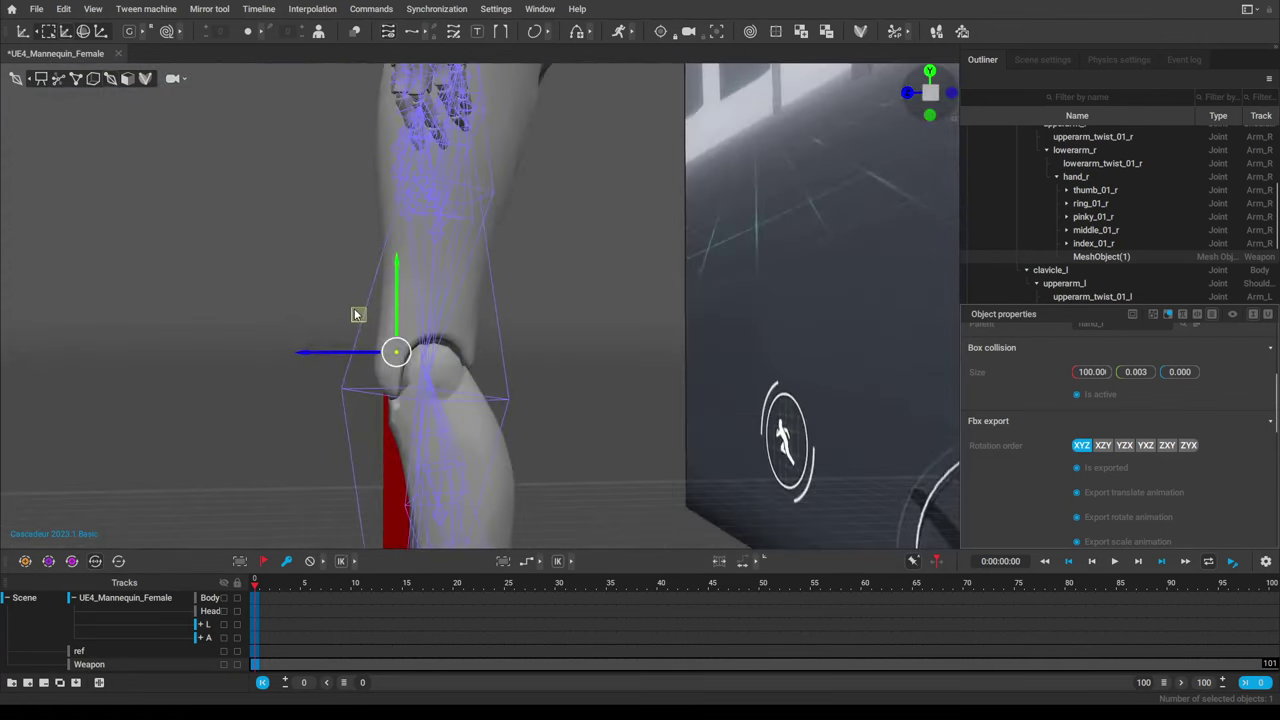
{"action": "right_click_drag", "start_coordinate": [357, 314], "coordinate": [556, 262]}
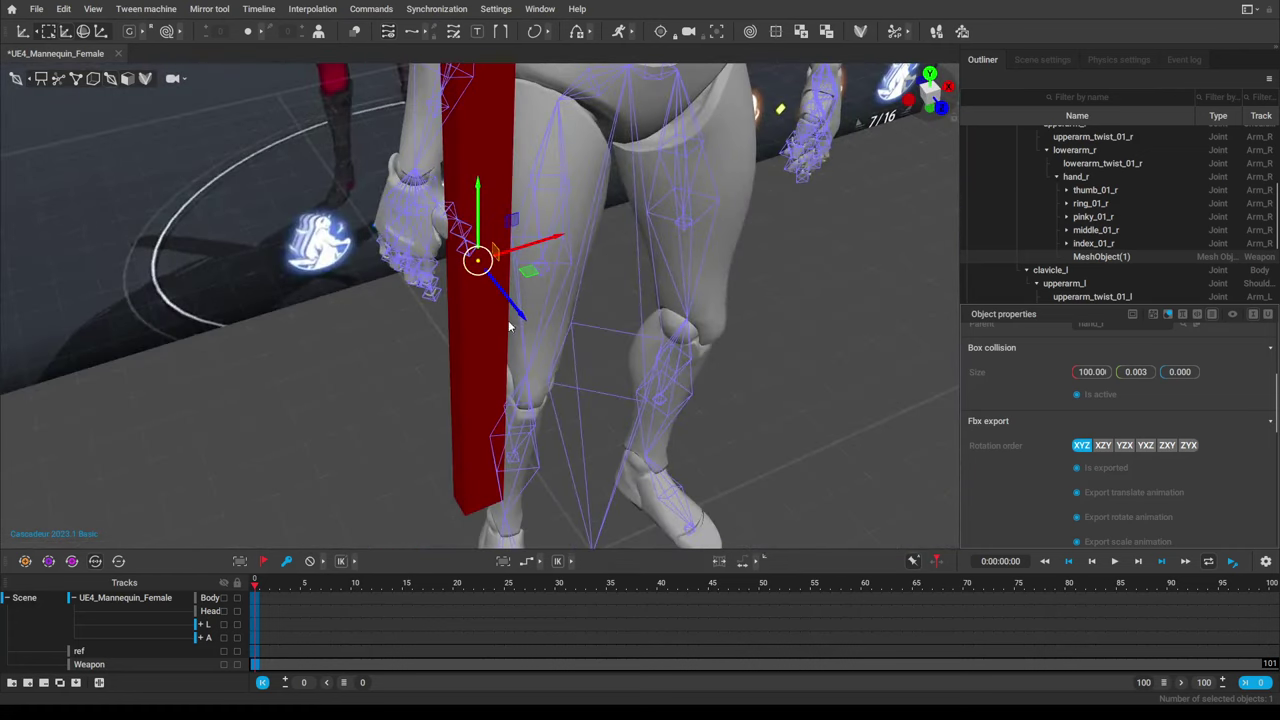
Shift the upright bar outward and align it with the fingers of the mannequin's right hand.
{"action": "right_click_drag", "start_coordinate": [509, 327], "coordinate": [576, 198]}
{"action": "left_click_drag", "start_coordinate": [565, 189], "coordinate": [523, 202]}
{"action": "left_click_drag", "start_coordinate": [621, 252], "coordinate": [543, 256], "text": "alt"}
{"action": "right_click_drag", "start_coordinate": [545, 260], "coordinate": [440, 226]}
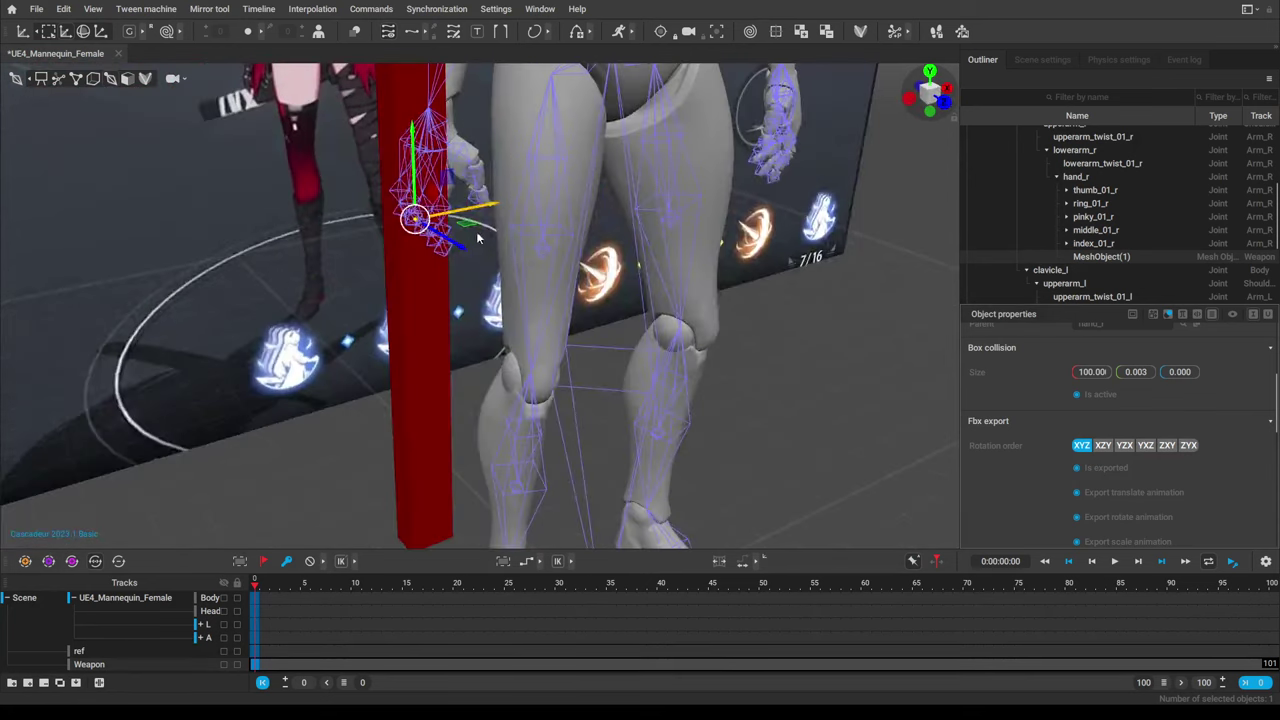
Tilt the bar so its lower end swings outward, away from the mannequin's right leg.
{"action": "key", "text": "e"}
{"action": "left_click_drag", "start_coordinate": [444, 226], "coordinate": [308, 256]}
{"action": "right_click_drag", "start_coordinate": [411, 244], "coordinate": [491, 236]}
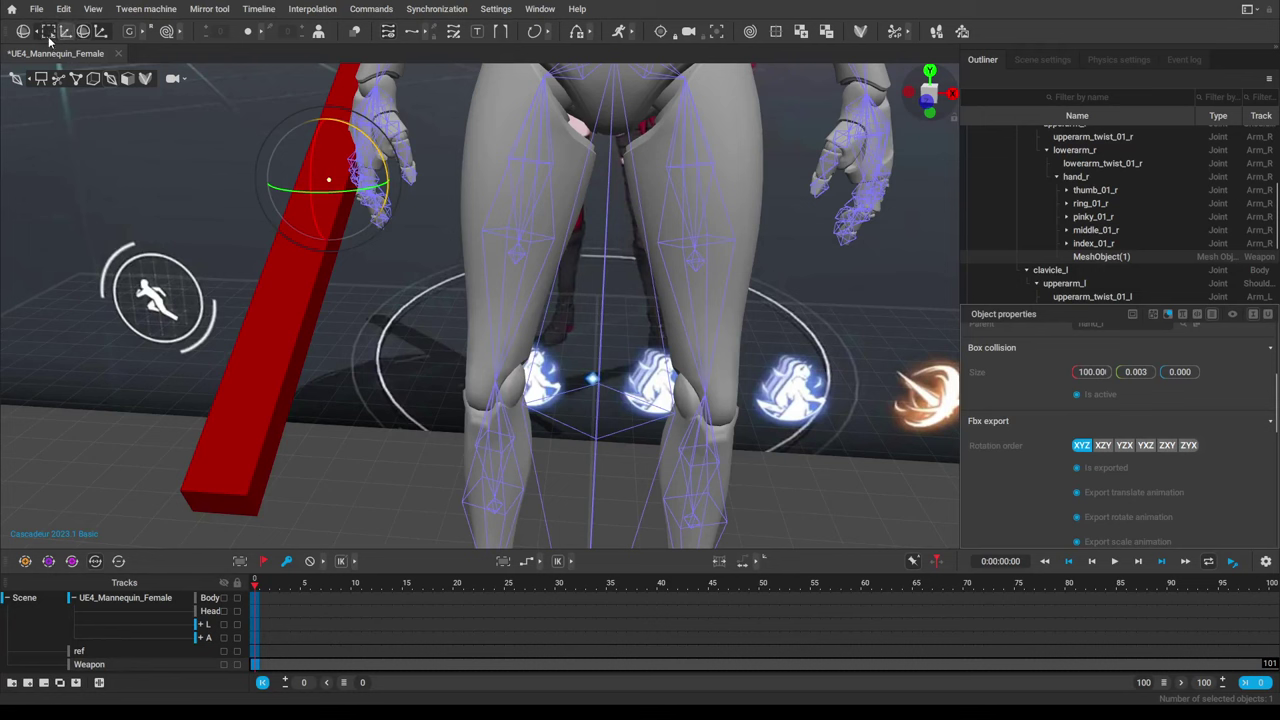
Switch the transform axes to local, turn the bar about its own length and move it inward onto the right hand.
{"action": "left_click", "coordinate": [128, 31]}
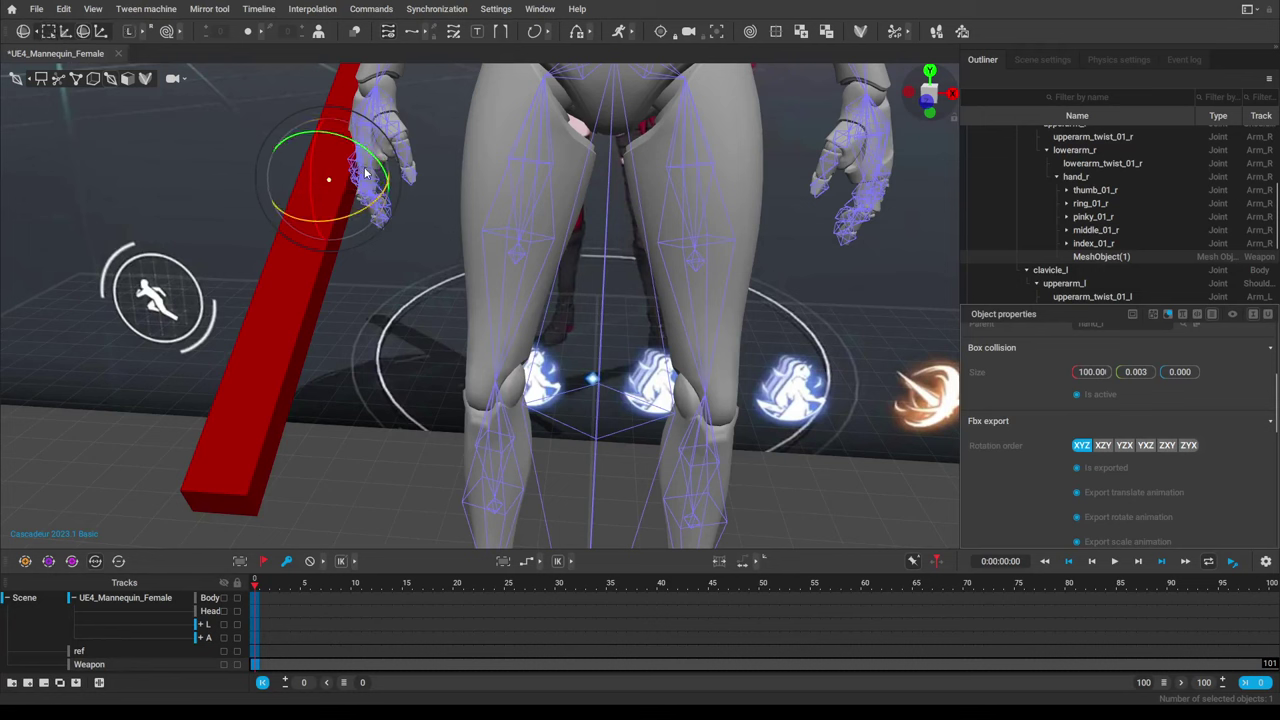
{"action": "left_click_drag", "start_coordinate": [365, 172], "coordinate": [329, 137]}
{"action": "key", "text": "w"}
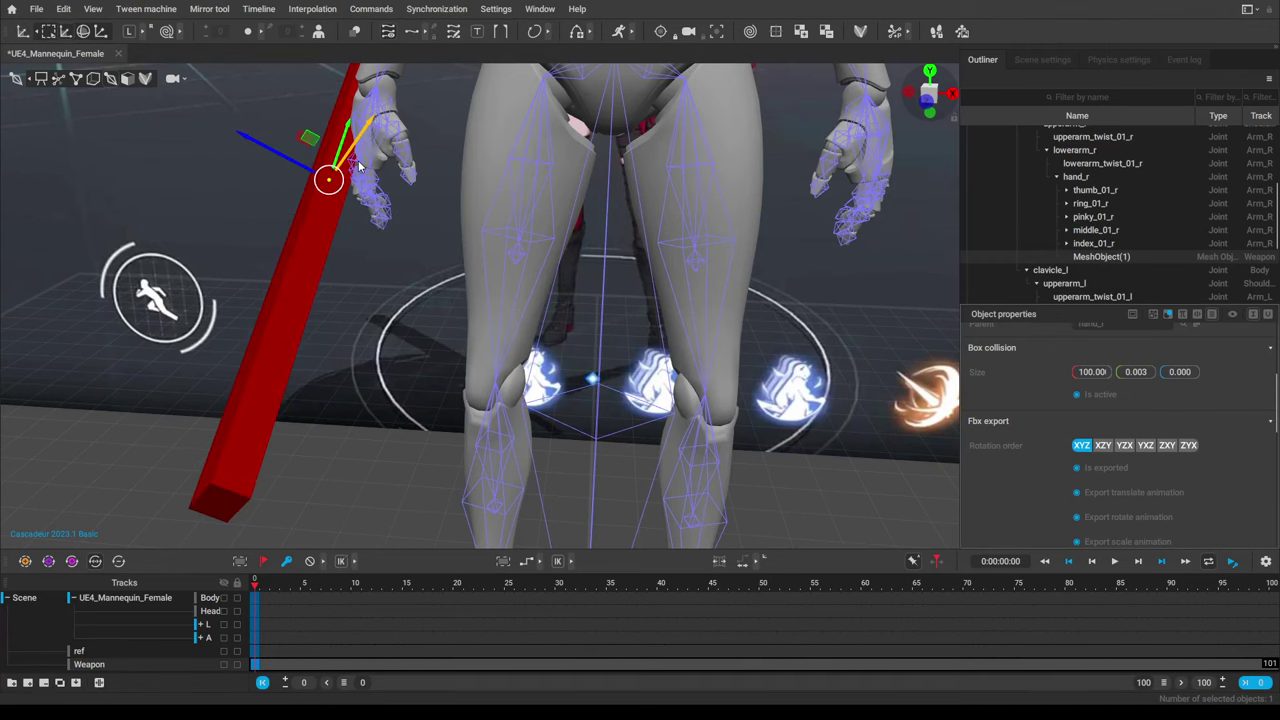
{"action": "left_click_drag", "start_coordinate": [361, 184], "coordinate": [338, 170], "text": "alt"}
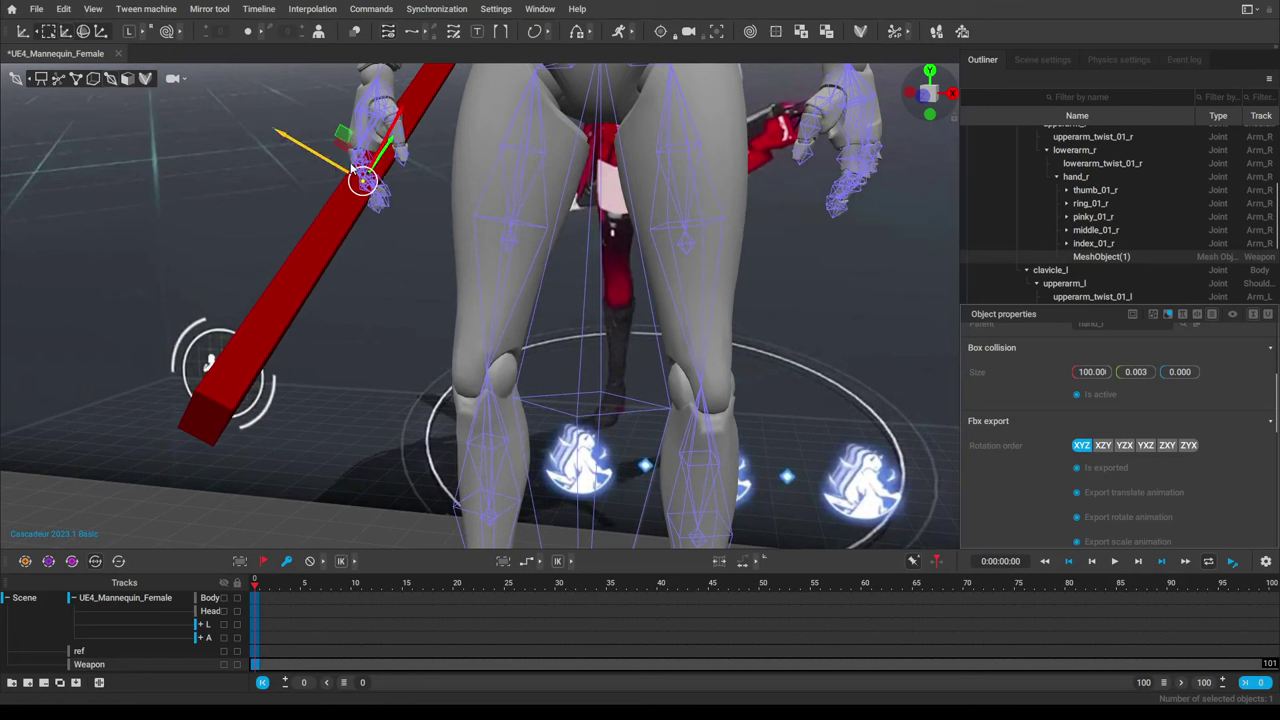
Rotate the bar so its lower end swings inward past the right leg, and slide it forward along its length through the hand.
{"action": "key", "text": "e"}
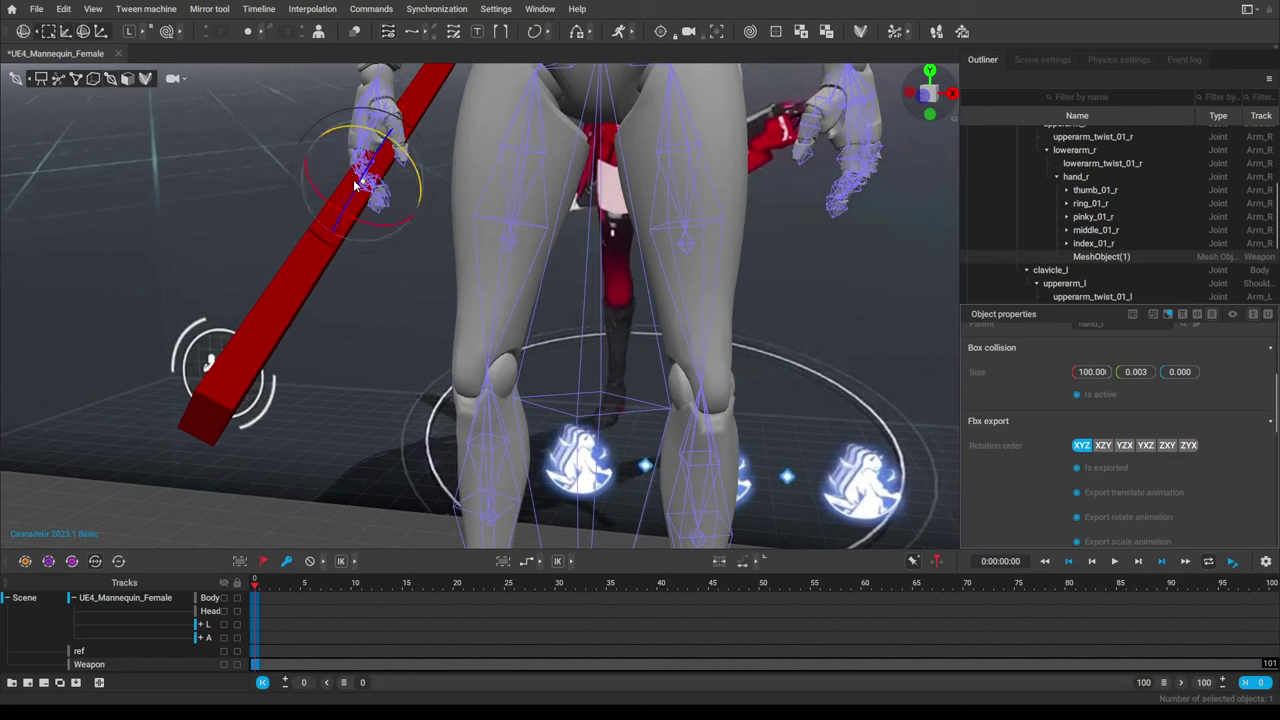
{"action": "mouse_move", "coordinate": [363, 220]}
{"action": "left_mouse_down"}
{"action": "mouse_move", "coordinate": [406, 211]}
{"action": "mouse_move", "coordinate": [365, 216]}
{"action": "left_mouse_up"}
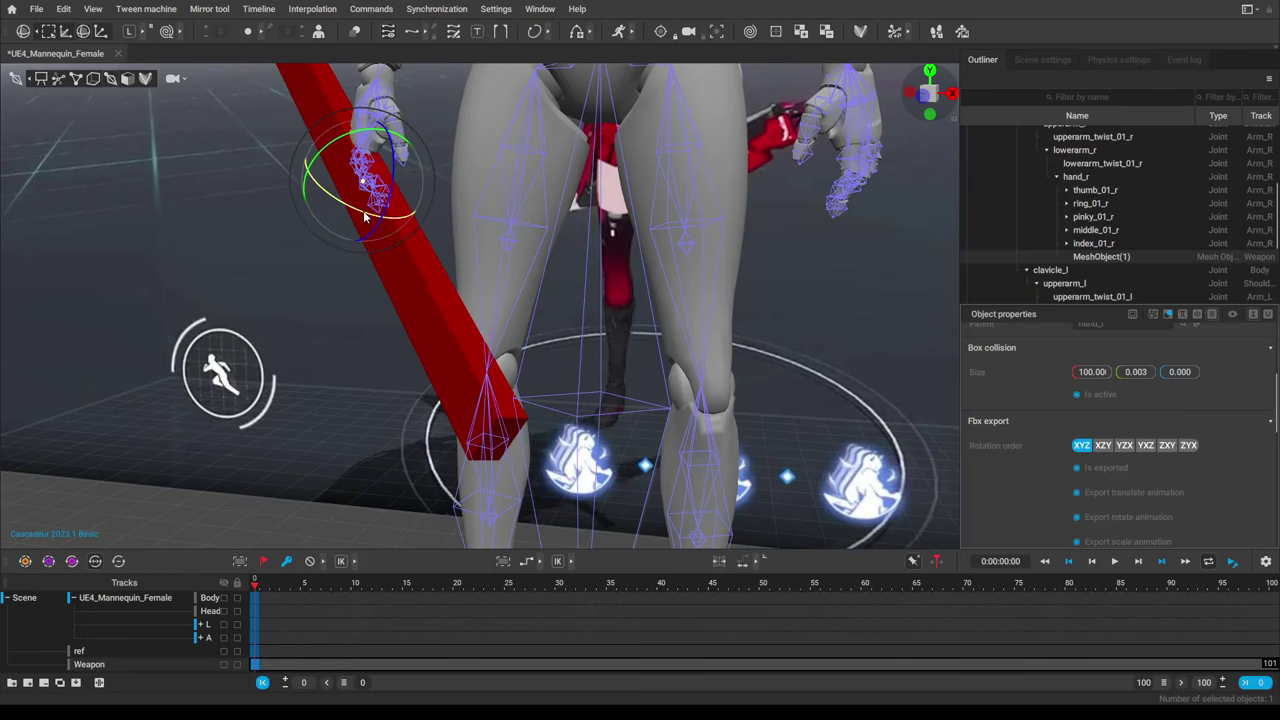
{"action": "key", "text": "w"}
{"action": "left_click_drag", "start_coordinate": [336, 286], "coordinate": [505, 300], "text": "alt"}
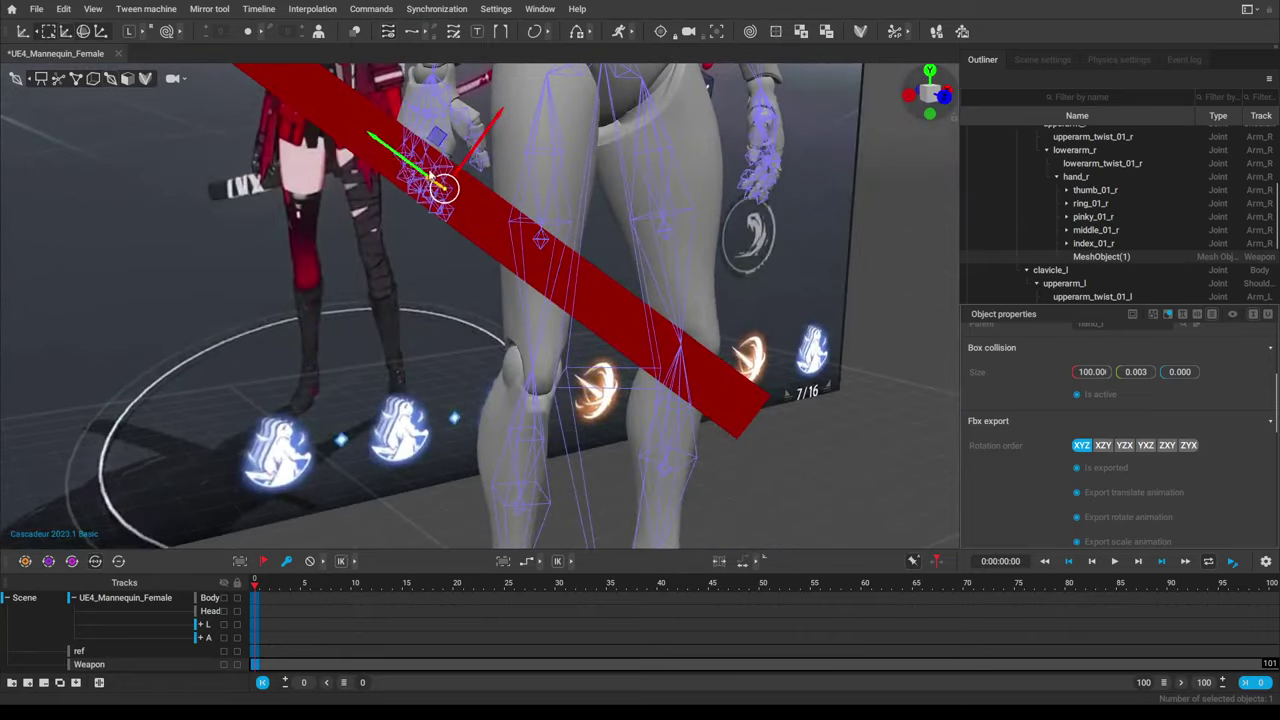
{"action": "left_click_drag", "start_coordinate": [400, 164], "coordinate": [523, 211]}
Turn the bar slightly to follow the right hand's grip and check its alignment from the side.
{"action": "key", "text": "e"}
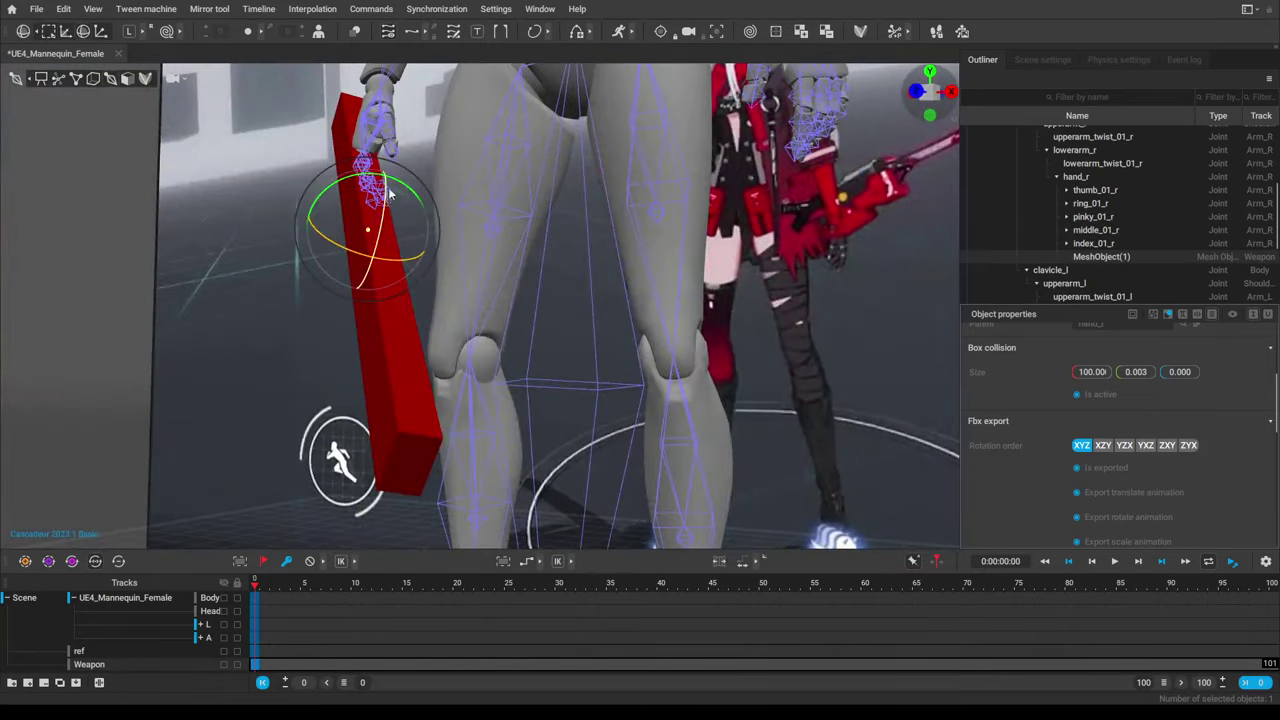
{"action": "left_click_drag", "start_coordinate": [400, 190], "coordinate": [381, 172]}
{"action": "key", "text": "w"}
{"action": "left_click_drag", "start_coordinate": [335, 310], "coordinate": [509, 362], "text": "alt"}
{"action": "right_click_drag", "start_coordinate": [510, 362], "coordinate": [490, 368]}
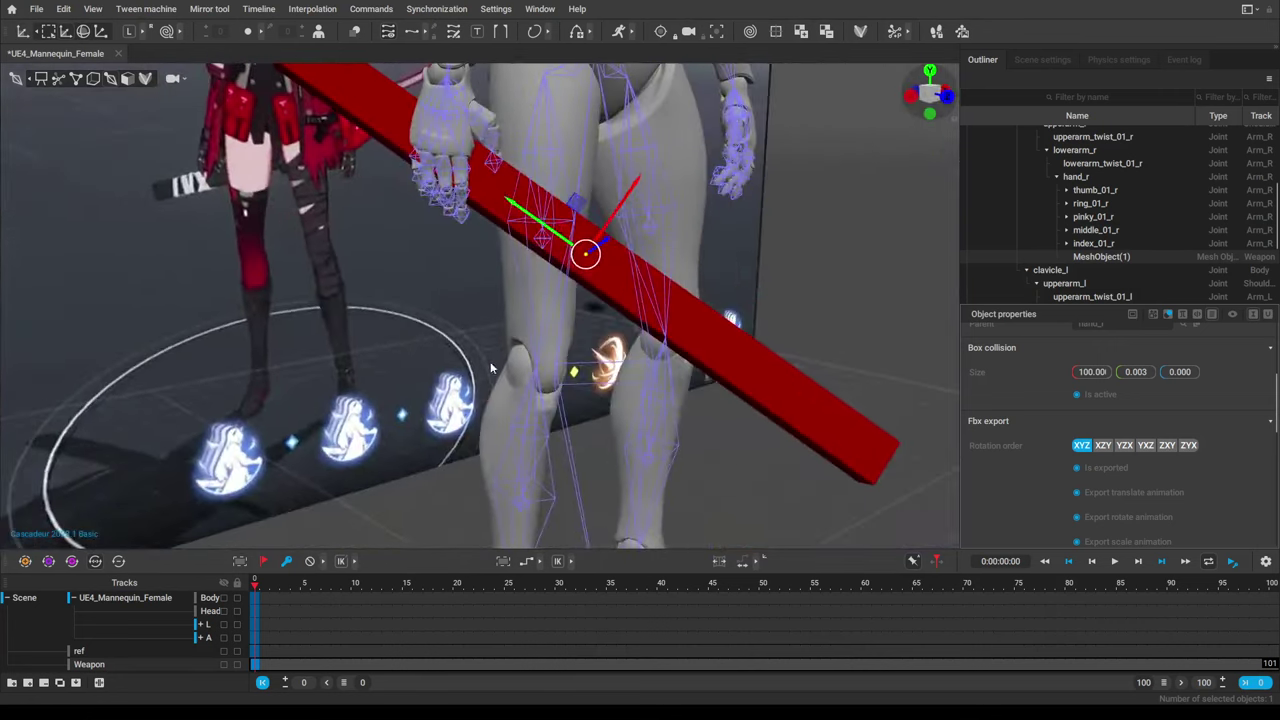
Rotate the bar further at the right hand and raise it toward the palm.
{"action": "key", "text": "e"}
{"action": "left_click_drag", "start_coordinate": [606, 353], "coordinate": [402, 284], "text": "alt"}
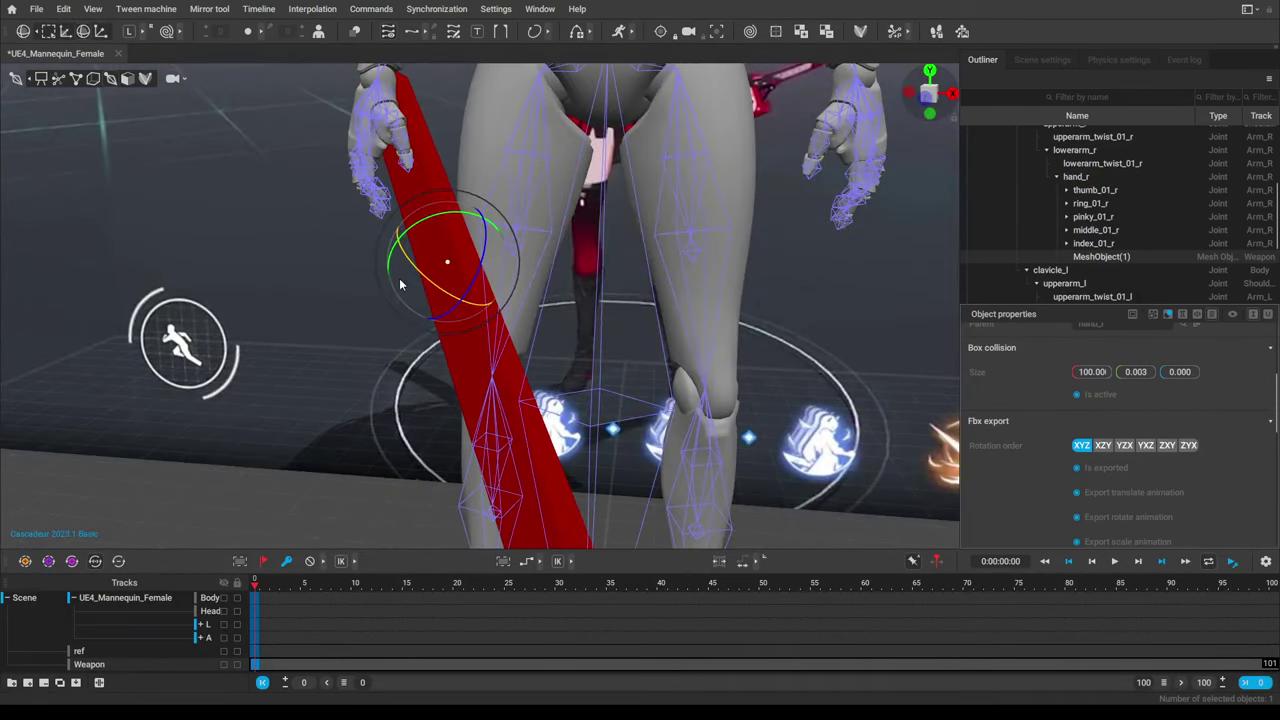
{"action": "right_click_drag", "start_coordinate": [550, 279], "coordinate": [435, 230]}
{"action": "left_click_drag", "start_coordinate": [441, 224], "coordinate": [347, 246]}
{"action": "key", "text": "w"}
{"action": "left_click_drag", "start_coordinate": [376, 198], "coordinate": [376, 158]}
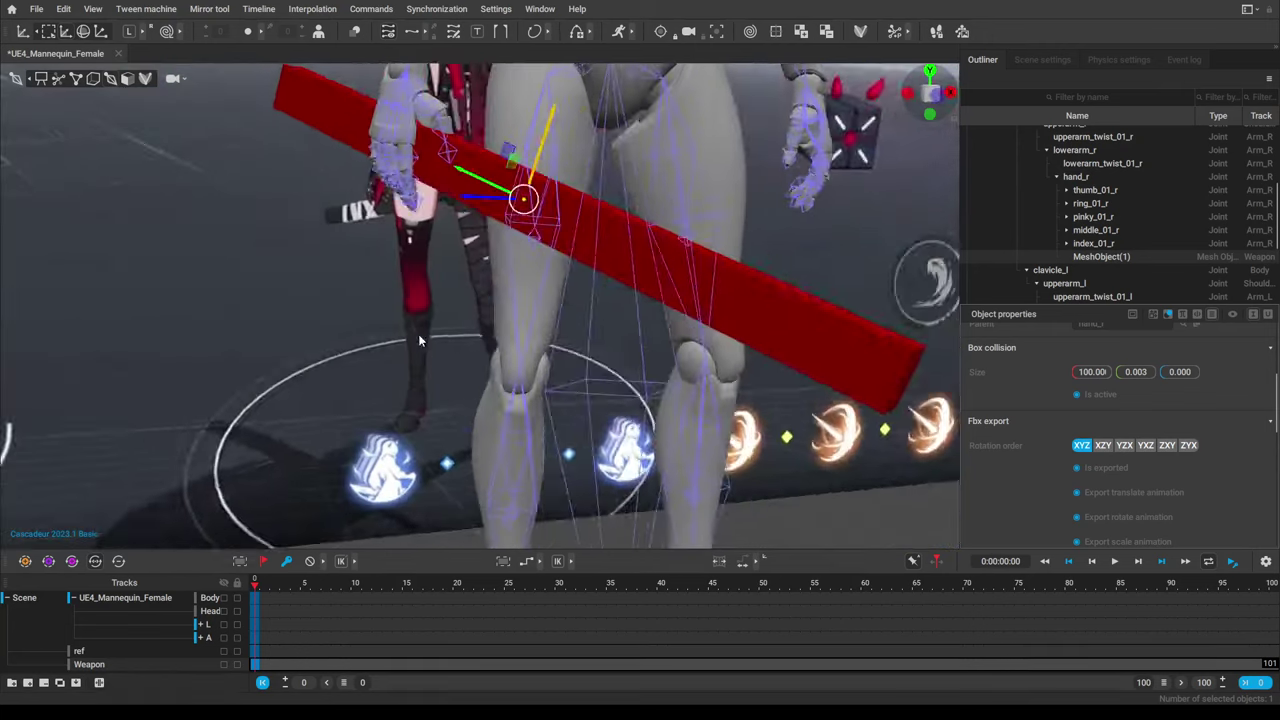
Swing the long end of the bar outward so it clears the mannequin's right leg.
{"action": "left_click_drag", "start_coordinate": [419, 340], "coordinate": [388, 366], "text": "alt"}
{"action": "key", "text": "e"}
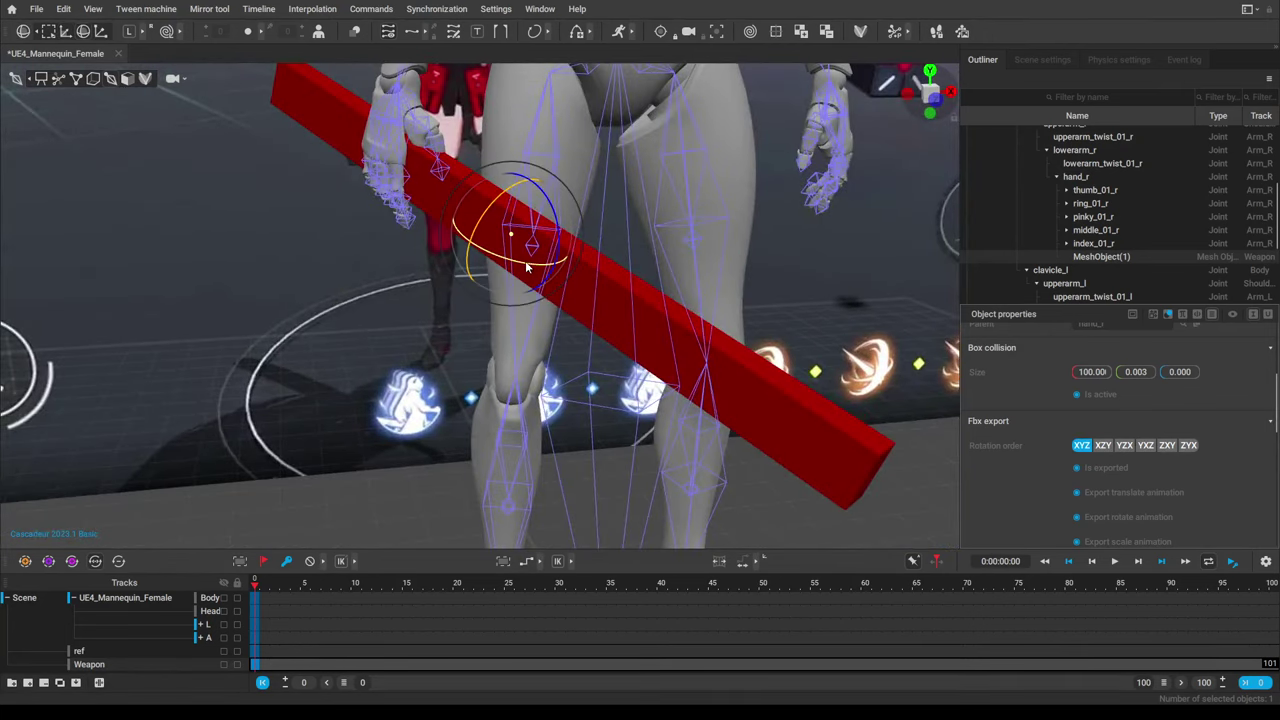
{"action": "left_click_drag", "start_coordinate": [527, 267], "coordinate": [500, 268]}
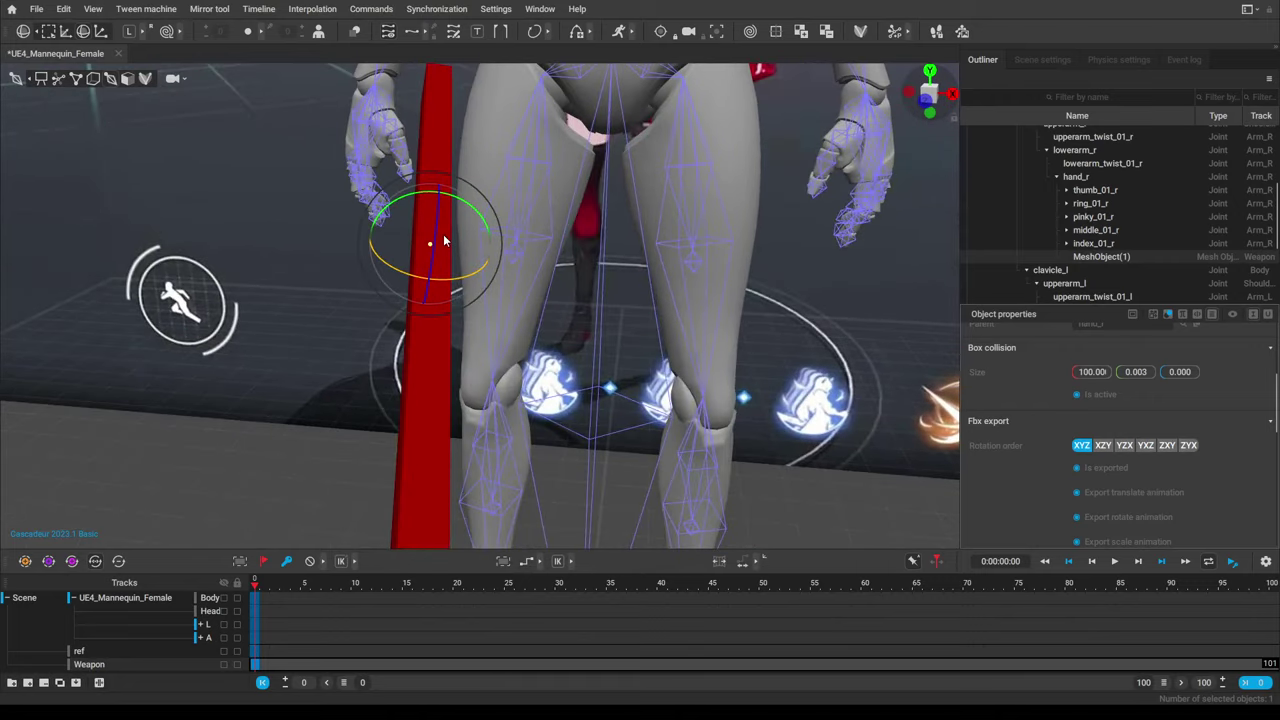
Scale the bar down in height and width so it is slim enough for the right hand to grip.
{"action": "left_click", "coordinate": [65, 33]}
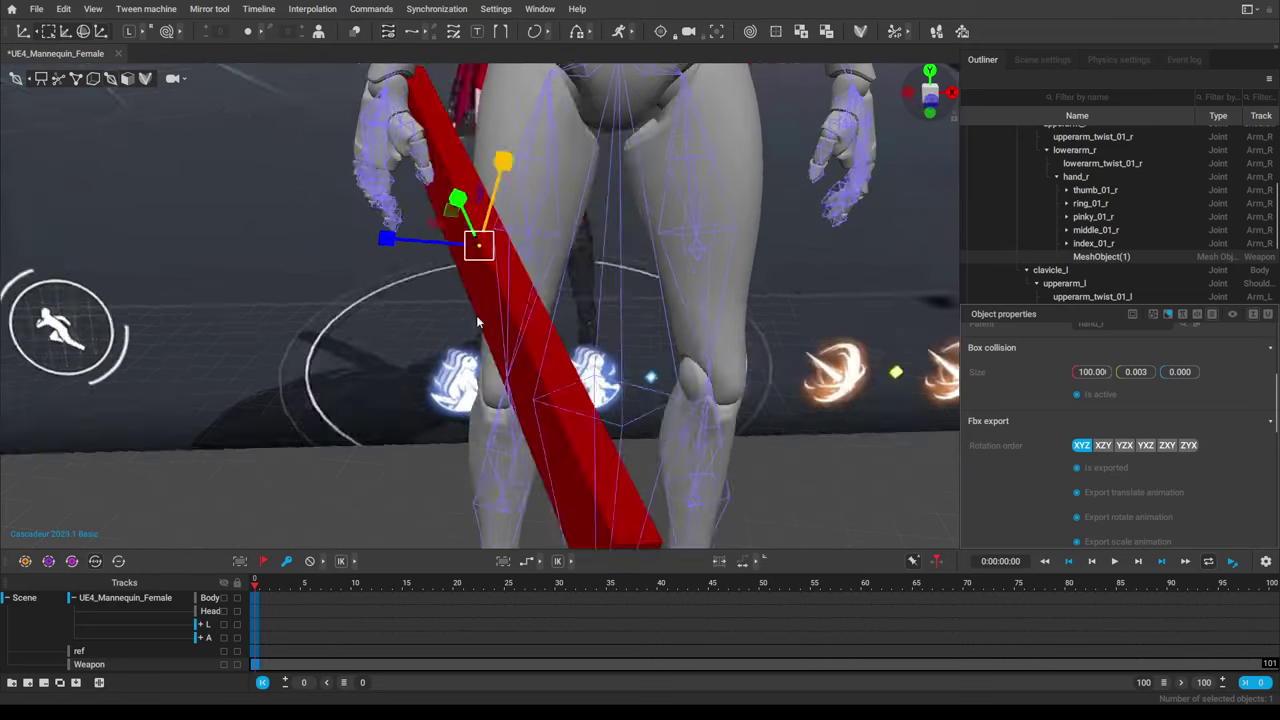
{"action": "left_click_drag", "start_coordinate": [477, 320], "coordinate": [586, 234], "text": "alt"}
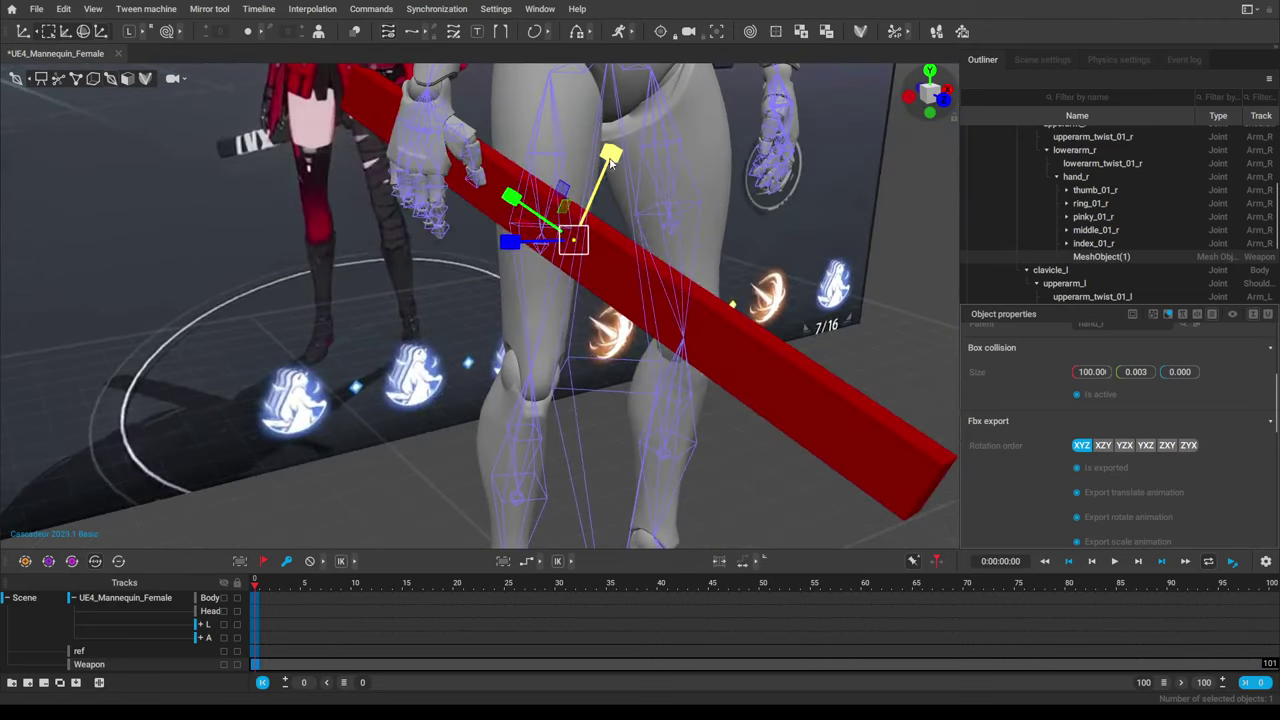
{"action": "left_click_drag", "start_coordinate": [610, 156], "coordinate": [587, 208]}
{"action": "left_click_drag", "start_coordinate": [700, 264], "coordinate": [500, 248], "text": "alt"}
{"action": "left_click_drag", "start_coordinate": [335, 232], "coordinate": [306, 230]}
Move the slimmed bar outward beneath the palm of the mannequin's right hand.
{"action": "key", "text": "w"}
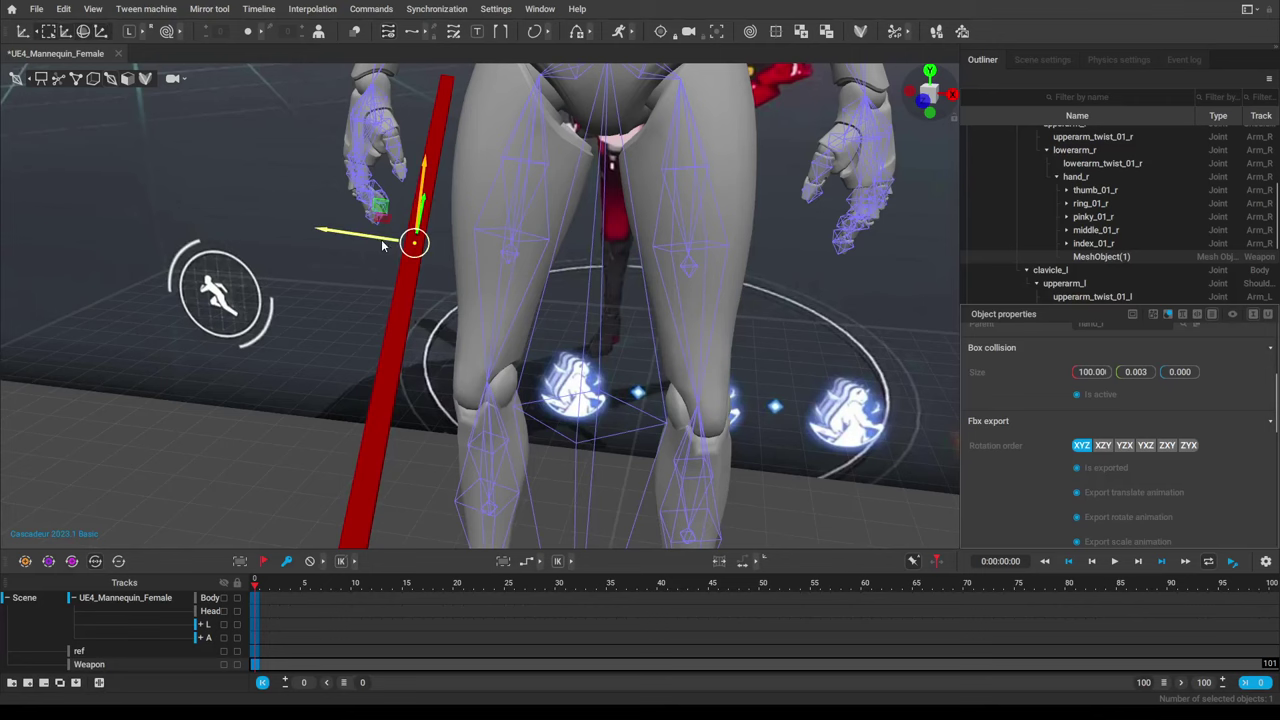
{"action": "left_click_drag", "start_coordinate": [381, 245], "coordinate": [330, 238]}
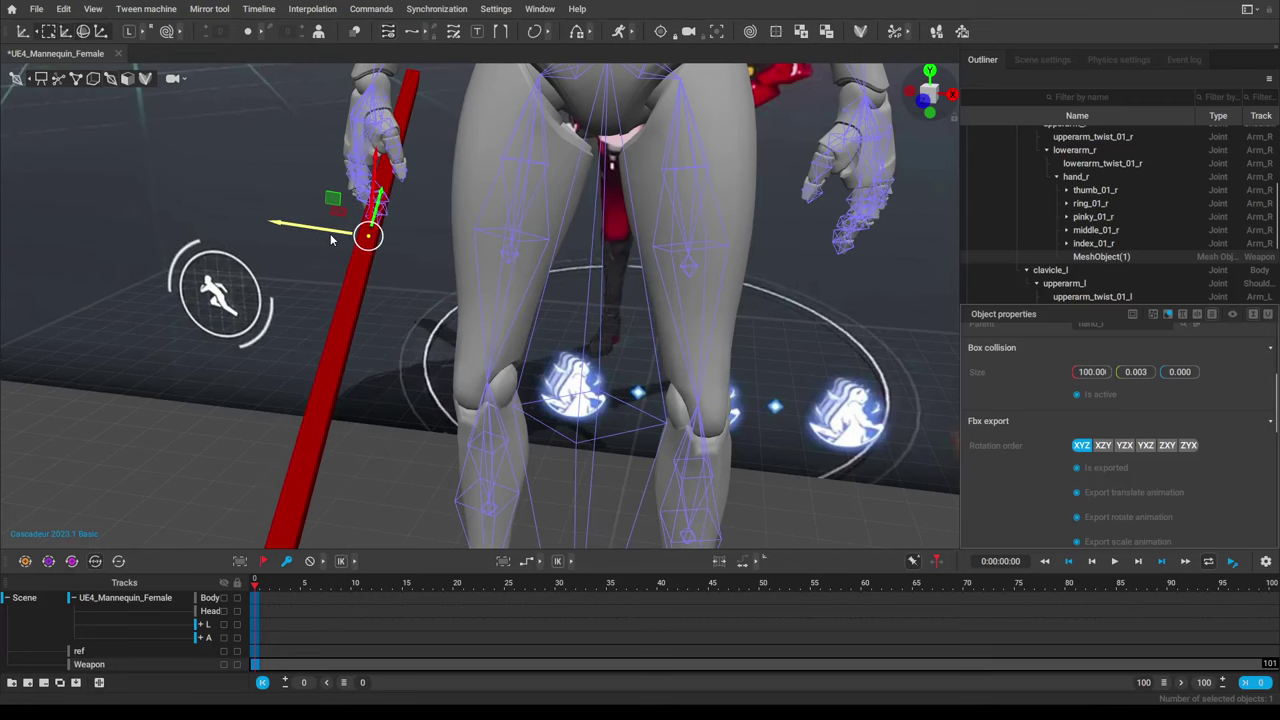
{"action": "right_click_drag", "start_coordinate": [328, 295], "coordinate": [446, 259]}
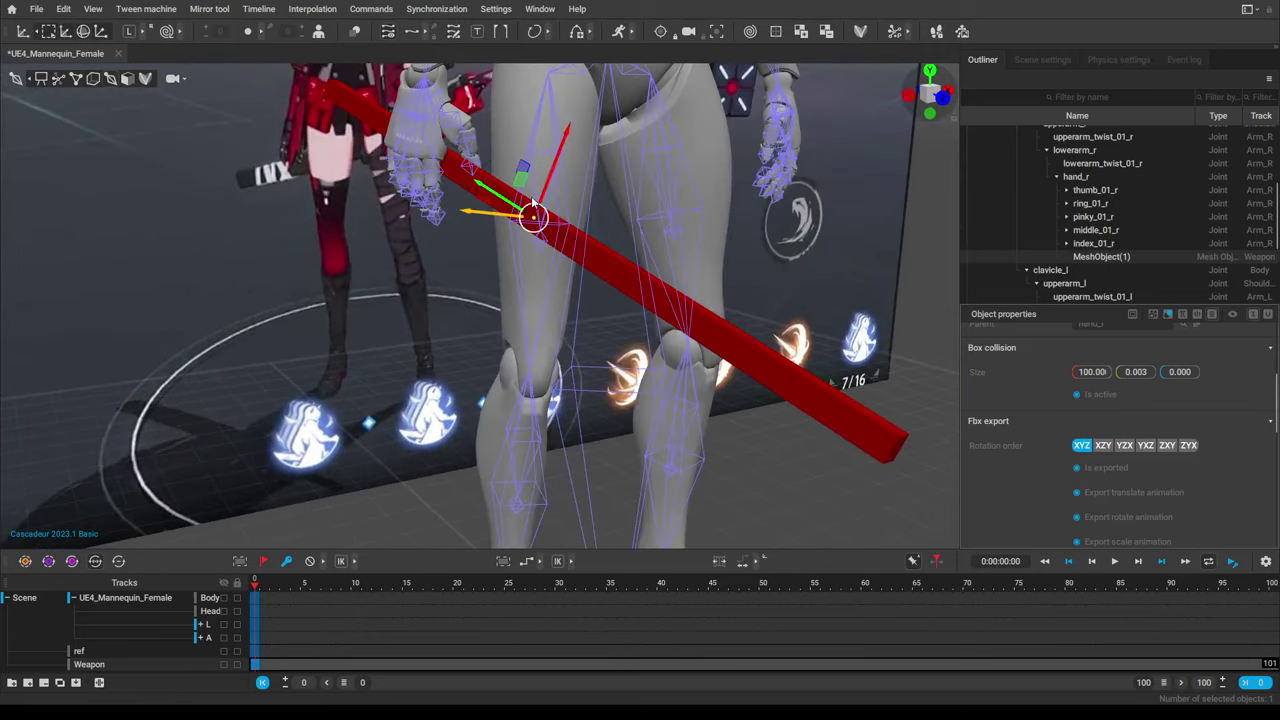
Rotate the slim bar slightly so its long forward end dips lower from the right hand.
{"action": "key", "text": "e"}
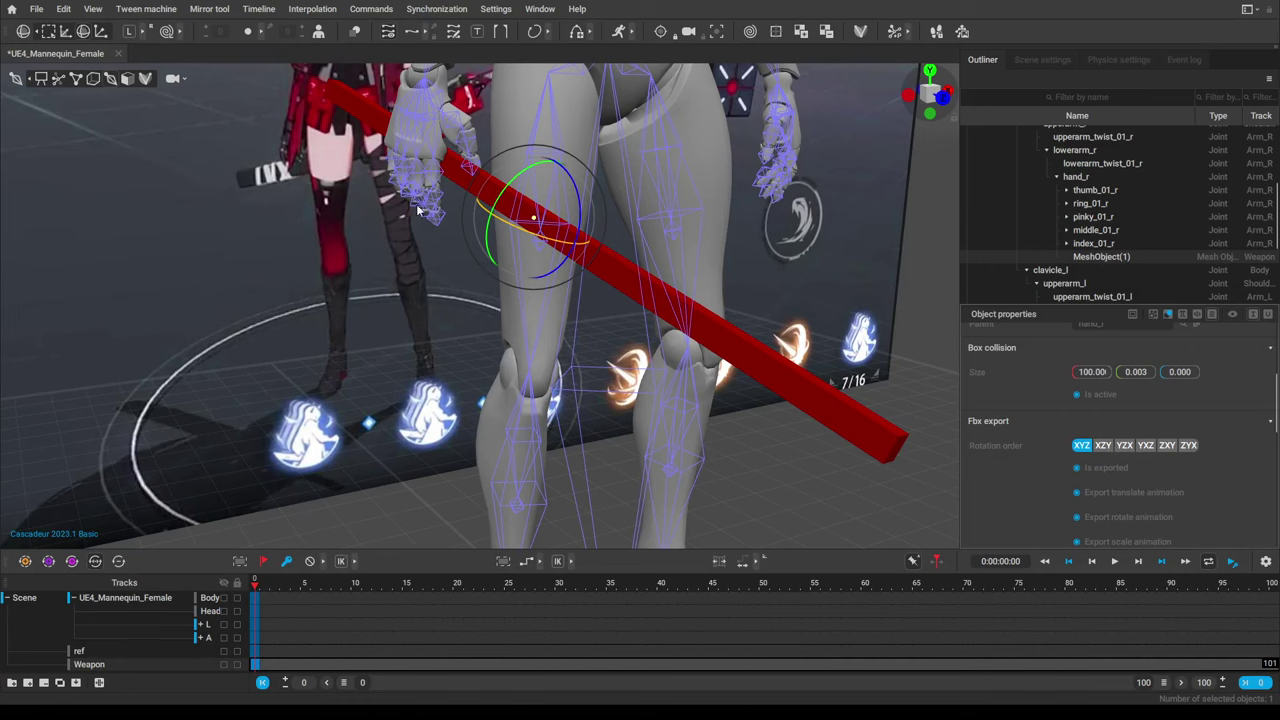
{"action": "key", "text": "w"}
{"action": "right_click_drag", "start_coordinate": [606, 289], "coordinate": [362, 288]}
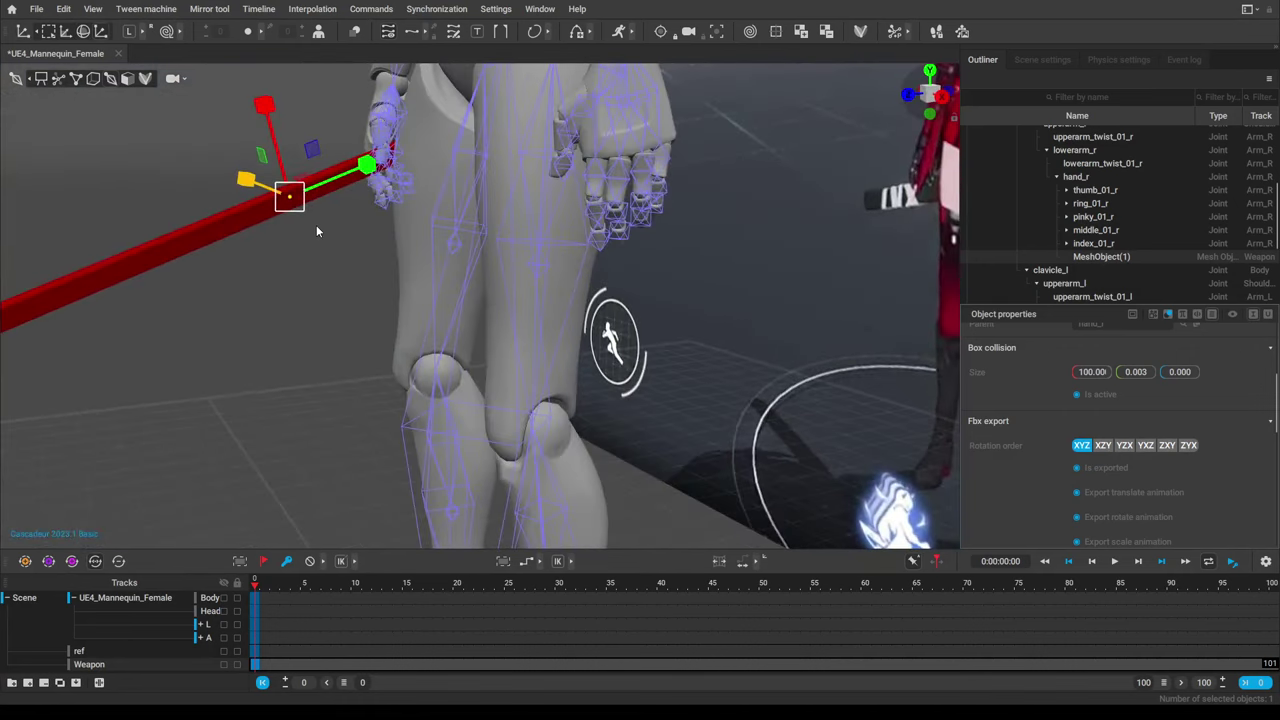
{"action": "key", "text": "e"}
{"action": "left_click_drag", "start_coordinate": [297, 215], "coordinate": [310, 218]}
{"action": "key", "text": "w"}
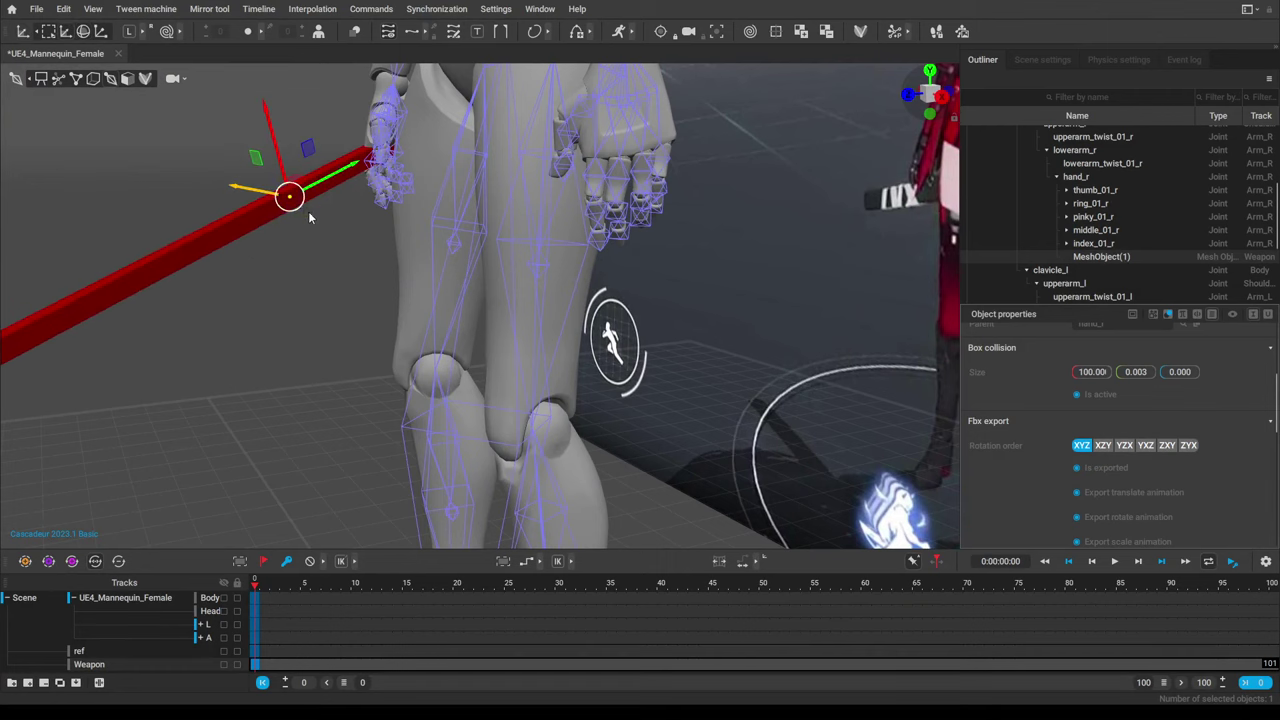
Nudge the bar inward toward the leg to centre it under the right palm.
{"action": "right_click_drag", "start_coordinate": [275, 218], "coordinate": [336, 233]}
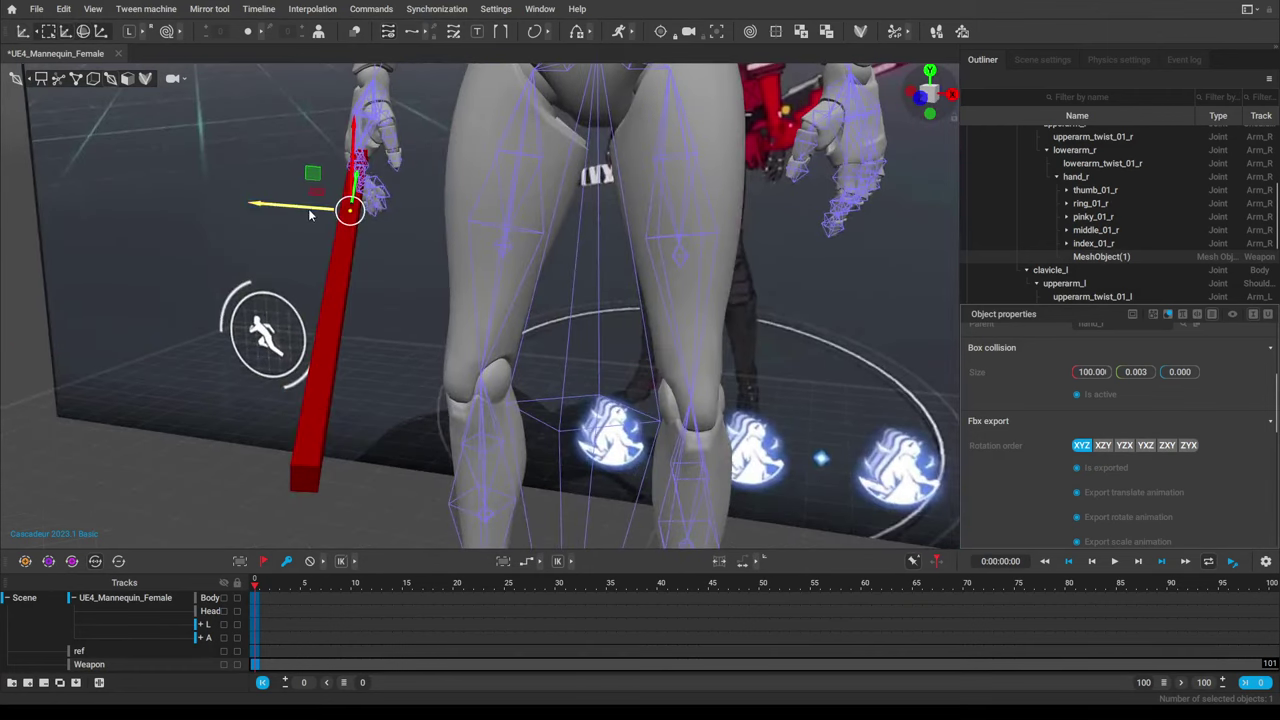
{"action": "left_click_drag", "start_coordinate": [309, 210], "coordinate": [334, 211]}
{"action": "left_click_drag", "start_coordinate": [317, 287], "coordinate": [464, 293], "text": "alt"}
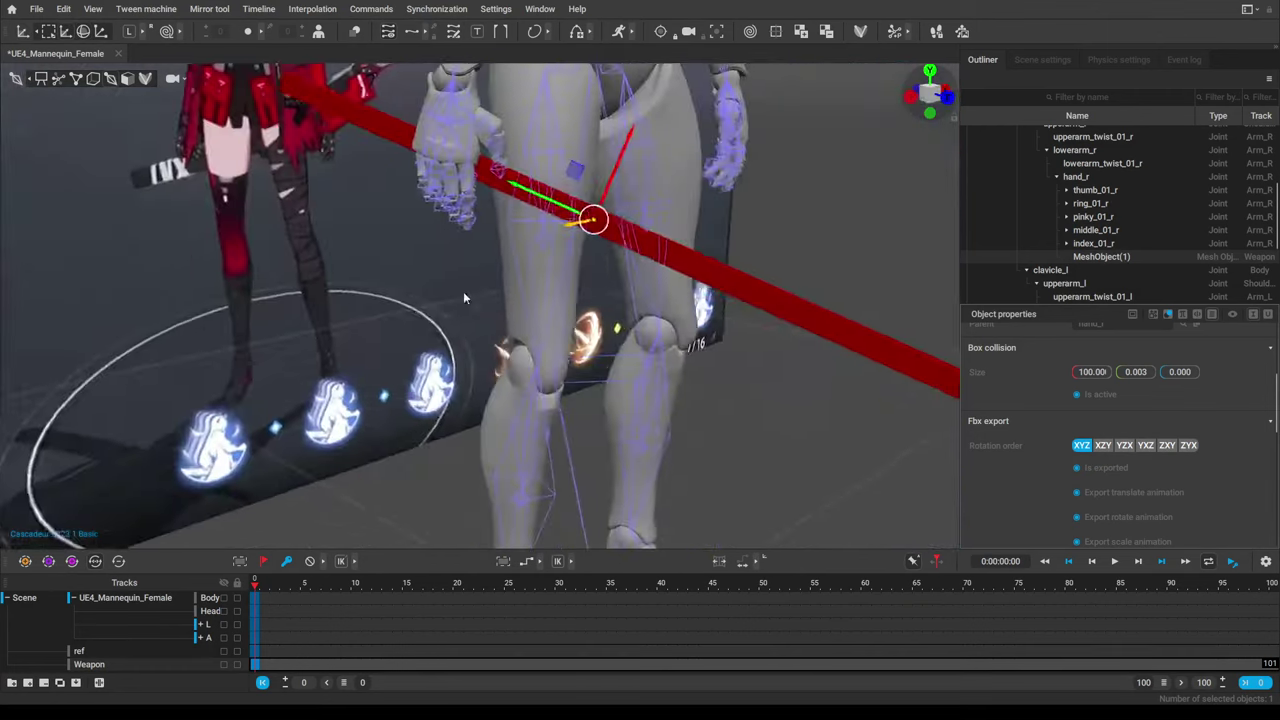
{"action": "right_click_drag", "start_coordinate": [463, 292], "coordinate": [486, 279]}
Fine-tune the bar's rotation so it passes between the thumb and fingers of the right hand.
{"action": "key", "text": "e"}
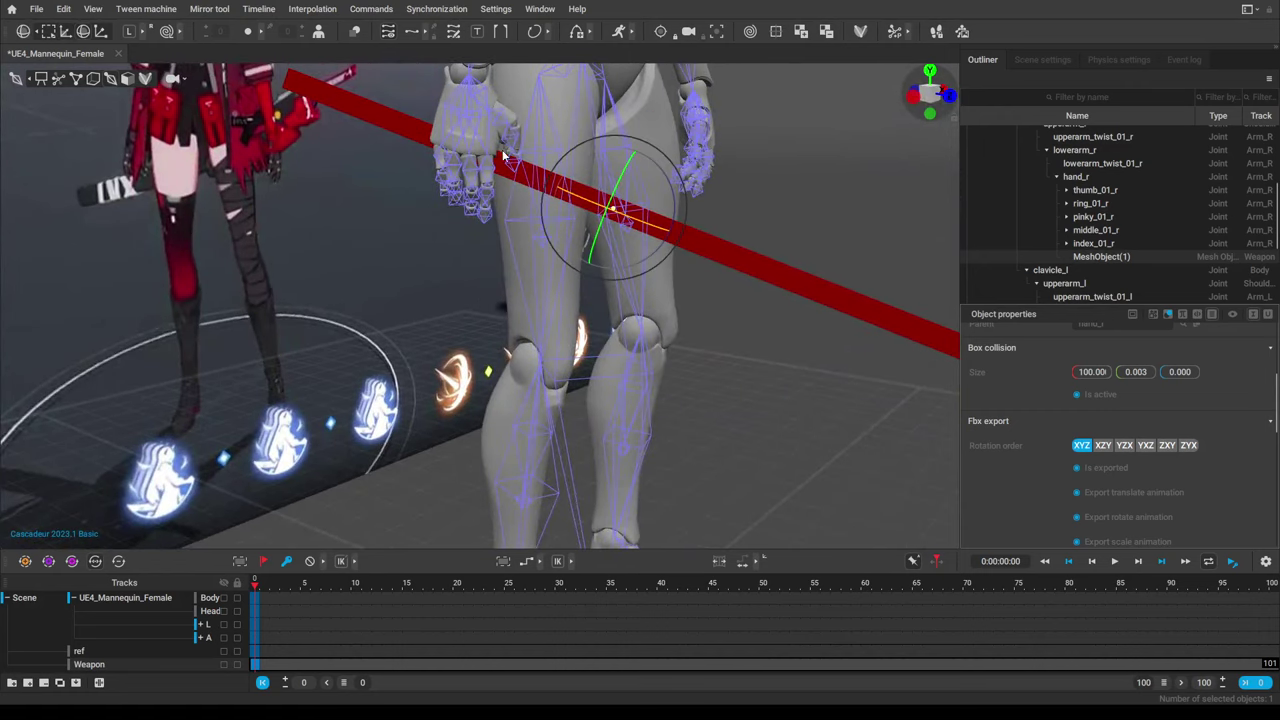
{"action": "right_click_drag", "start_coordinate": [624, 274], "coordinate": [410, 341]}
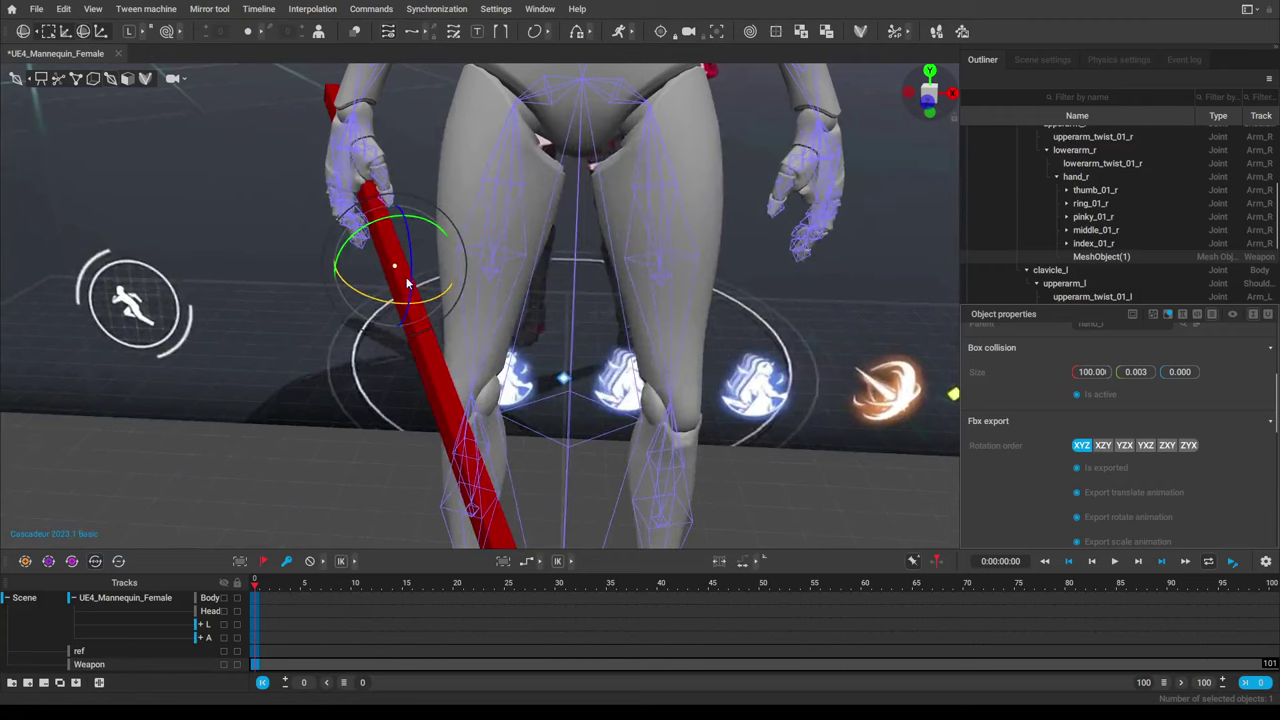
{"action": "right_click_drag", "start_coordinate": [407, 283], "coordinate": [374, 277]}
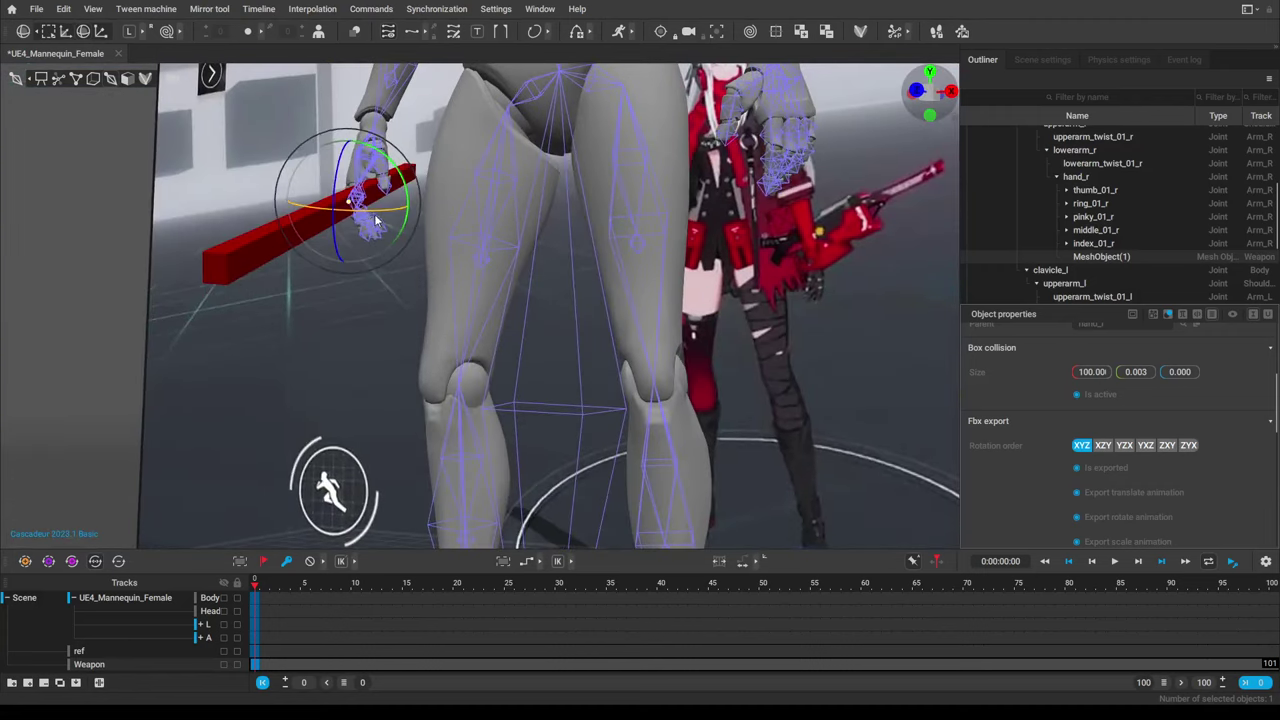
Shift the bar slightly inward within the right hand's grip and check its placement from the side.
{"action": "key", "text": "w"}
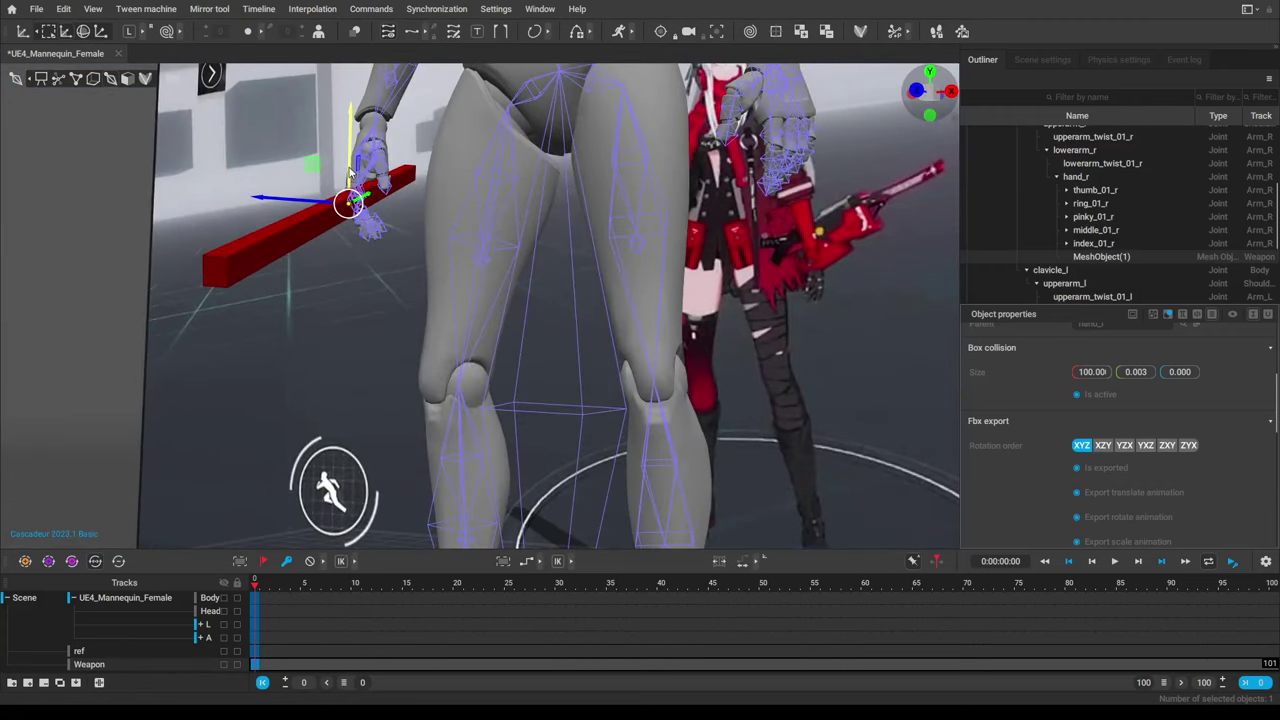
{"action": "left_click_drag", "start_coordinate": [319, 199], "coordinate": [327, 200]}
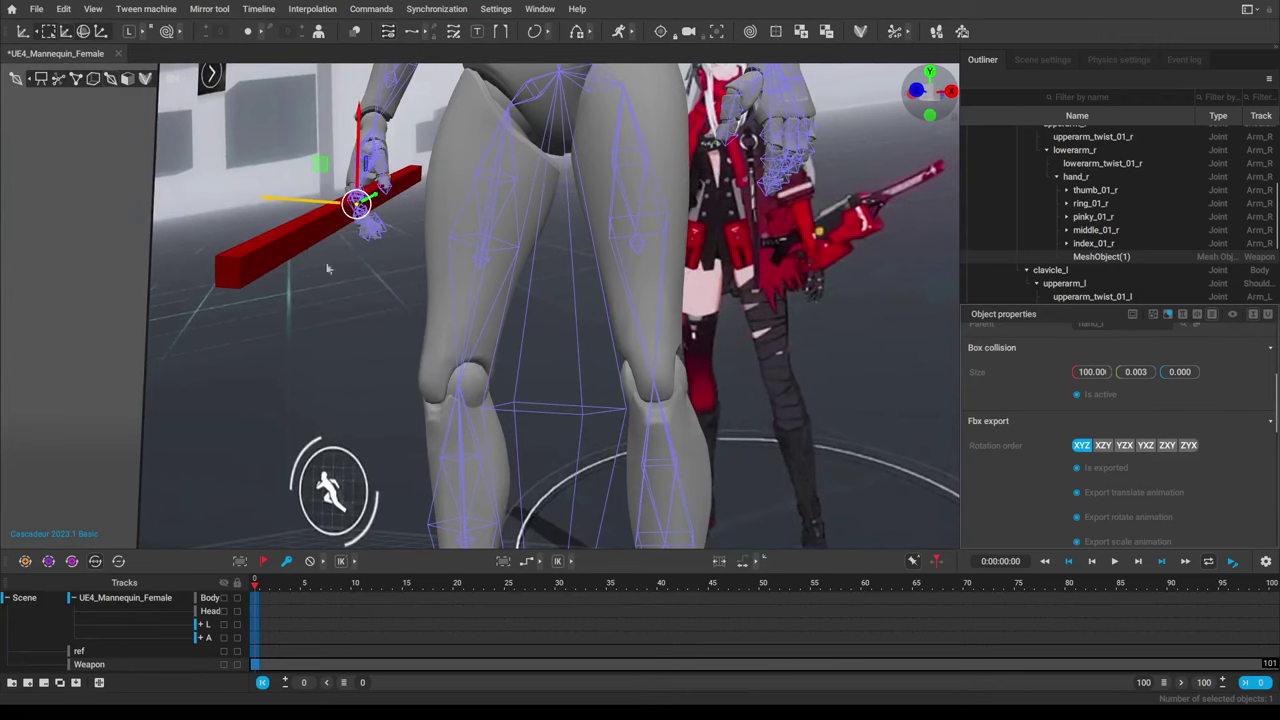
{"action": "right_click_drag", "start_coordinate": [327, 268], "coordinate": [601, 200]}
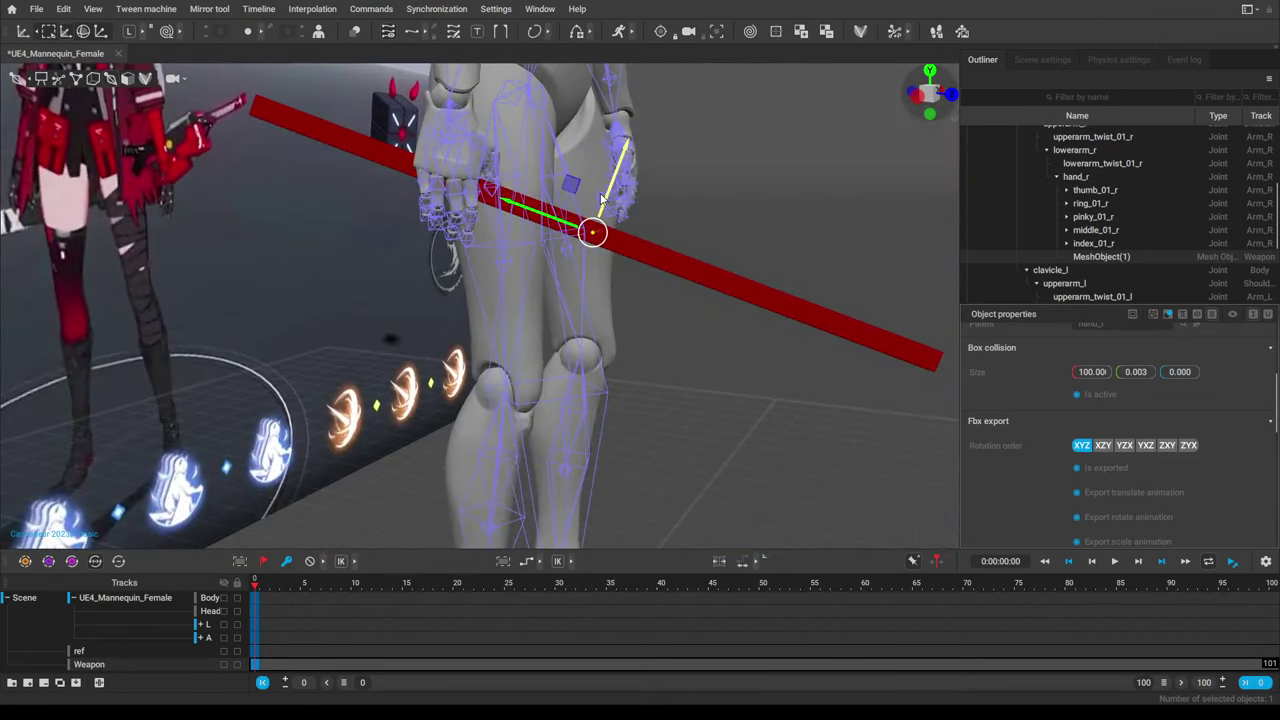
Nudge the bar slightly outward into the right palm and check its placement from behind and from the side.
{"action": "right_click_drag", "start_coordinate": [538, 298], "coordinate": [763, 319]}
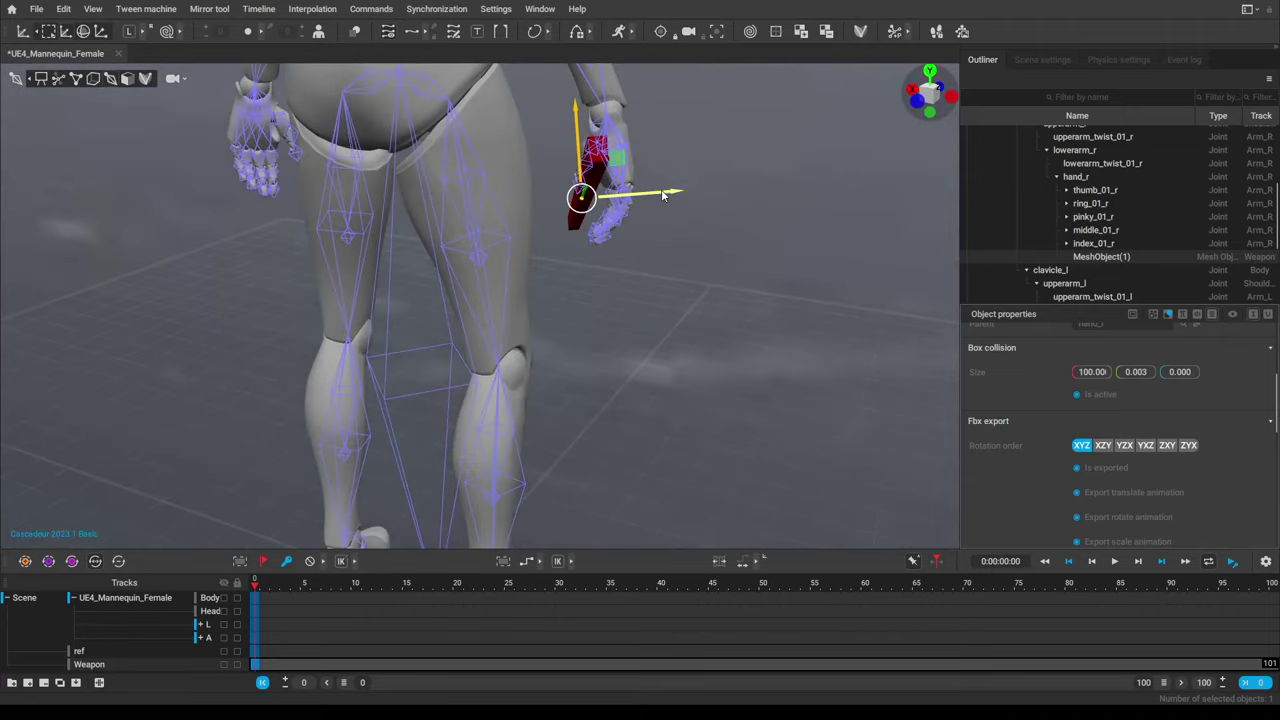
{"action": "left_click_drag", "start_coordinate": [673, 193], "coordinate": [678, 193]}
{"action": "right_click_drag", "start_coordinate": [656, 263], "coordinate": [520, 288]}
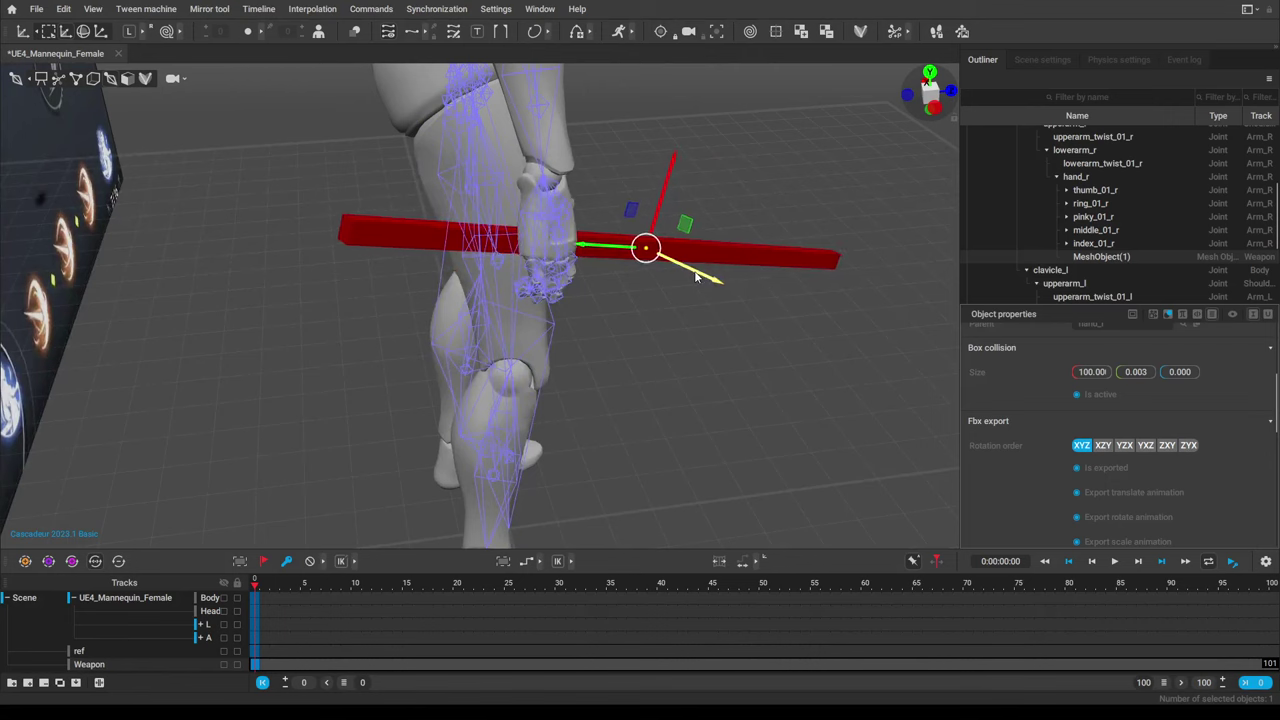
{"action": "right_click_drag", "start_coordinate": [680, 314], "coordinate": [543, 312]}
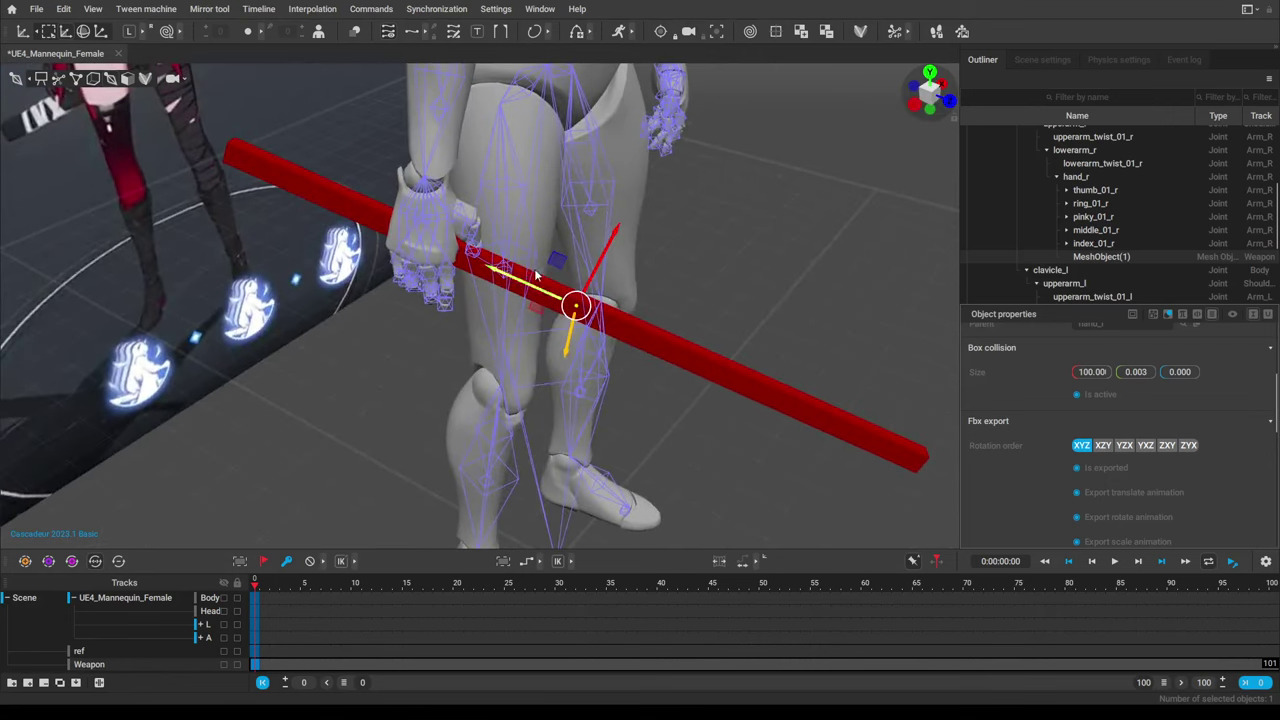
Slide the bar forward along its length so the right hand grips it near its rear end.
{"action": "left_click_drag", "start_coordinate": [519, 282], "coordinate": [461, 334]}
{"action": "right_click_drag", "start_coordinate": [462, 333], "coordinate": [431, 207]}
{"action": "left_click_drag", "start_coordinate": [401, 185], "coordinate": [398, 192]}
{"action": "right_click_drag", "start_coordinate": [400, 192], "coordinate": [621, 317]}
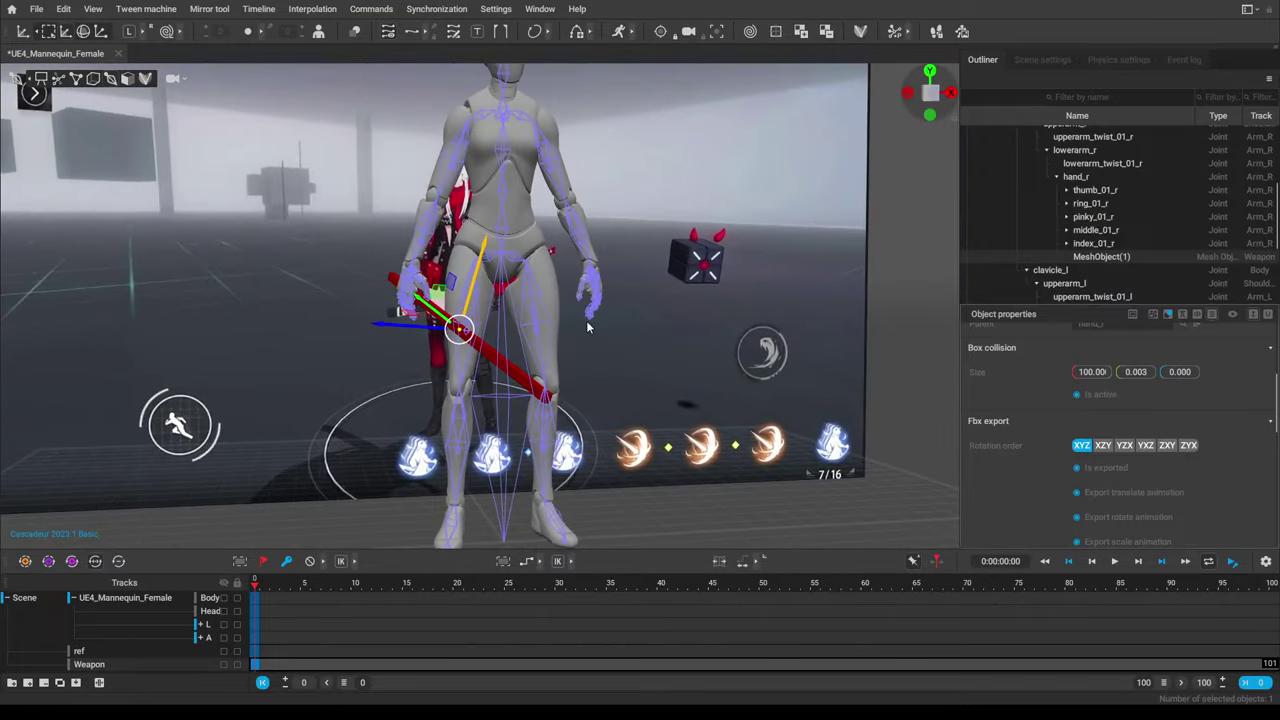
{"action": "key", "text": "ctrl+z"}
Switch the viewport from joints to the rig's point controllers and save the scene as 01.
{"action": "left_click", "coordinate": [59, 79]}
{"action": "middle_click_drag", "start_coordinate": [723, 323], "coordinate": [598, 290]}
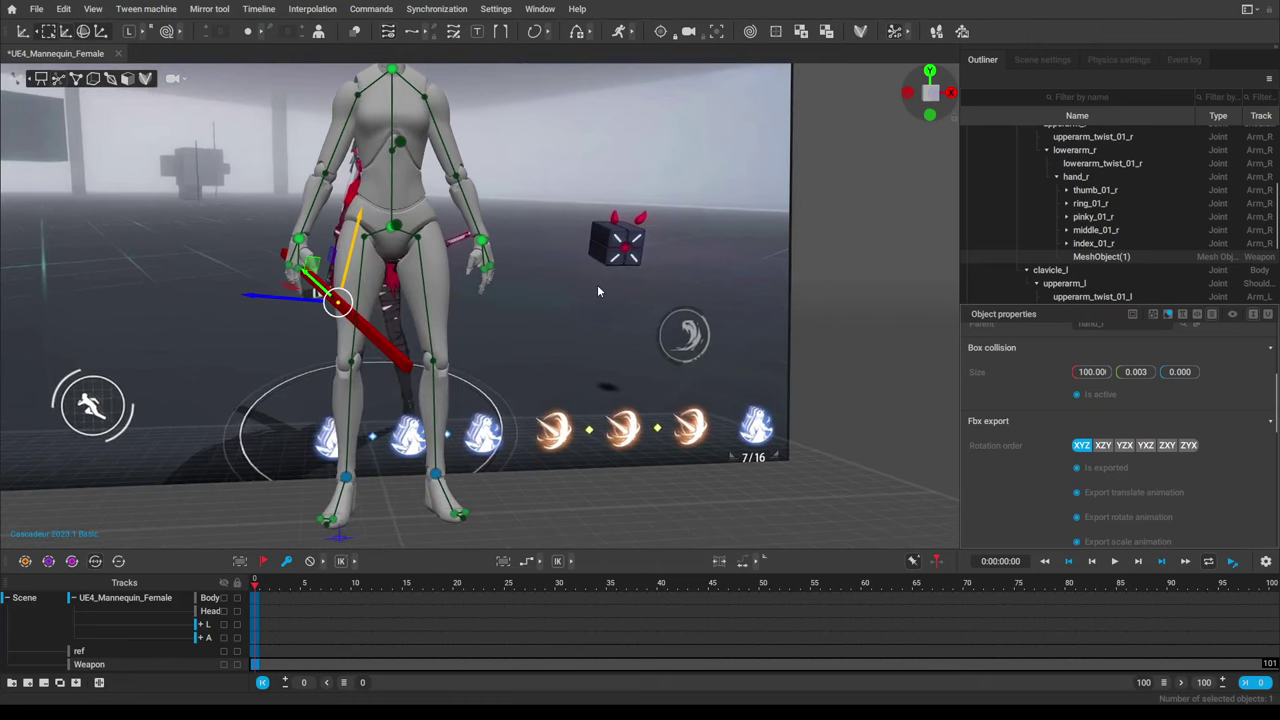
{"action": "left_click", "coordinate": [906, 259]}
{"action": "right_click_drag", "start_coordinate": [663, 366], "coordinate": [628, 348]}
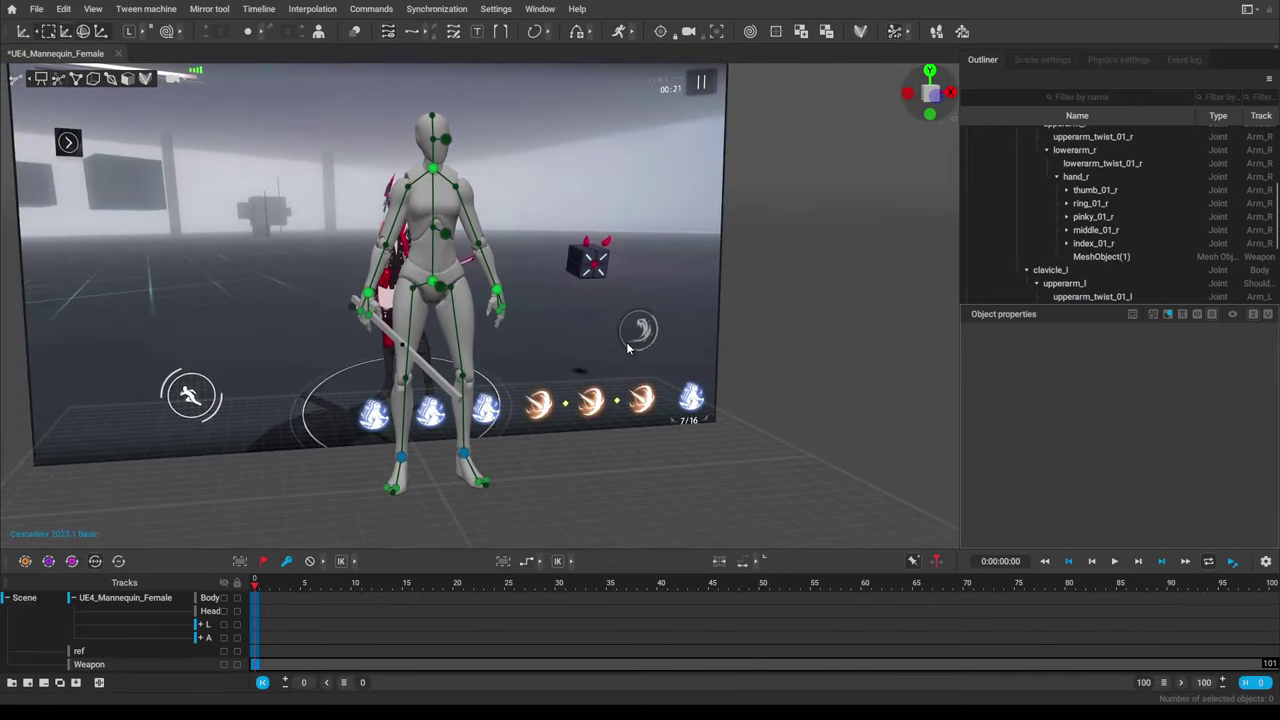
{"action": "scroll", "coordinate": [626, 342], "scroll_direction": "up", "scroll_amount": 5}
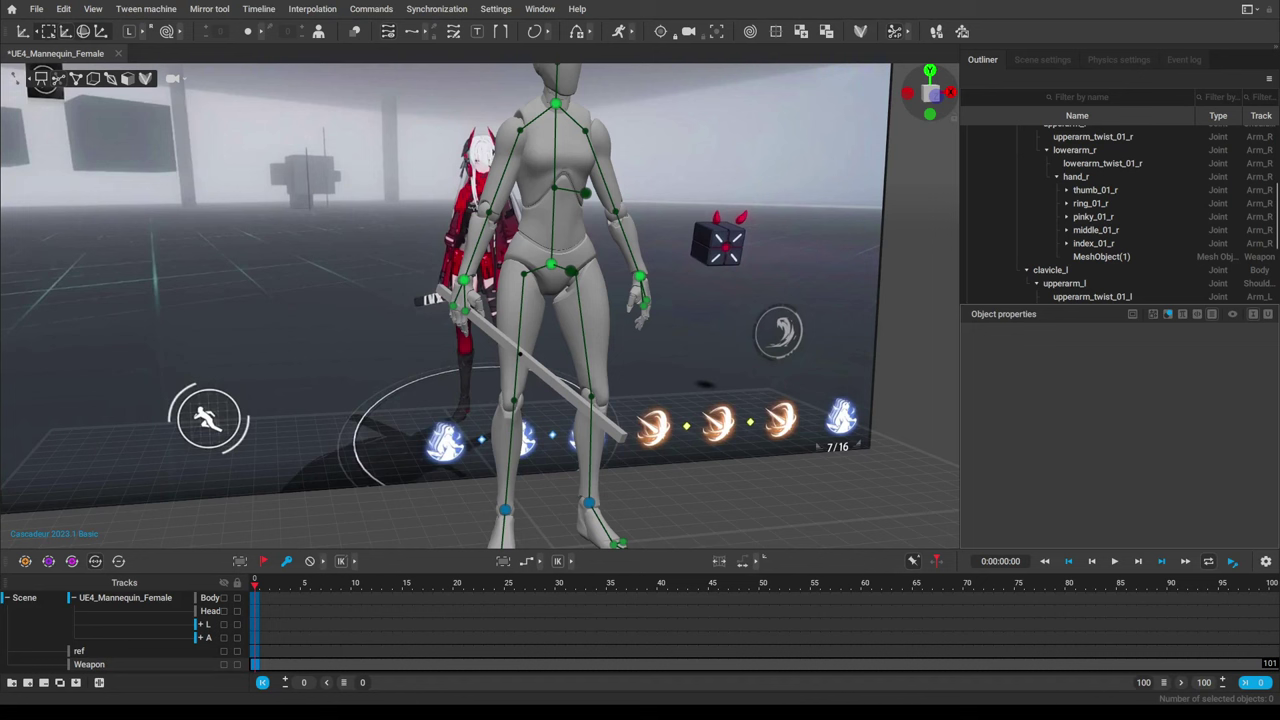
{"action": "key", "text": "ctrl+s"}
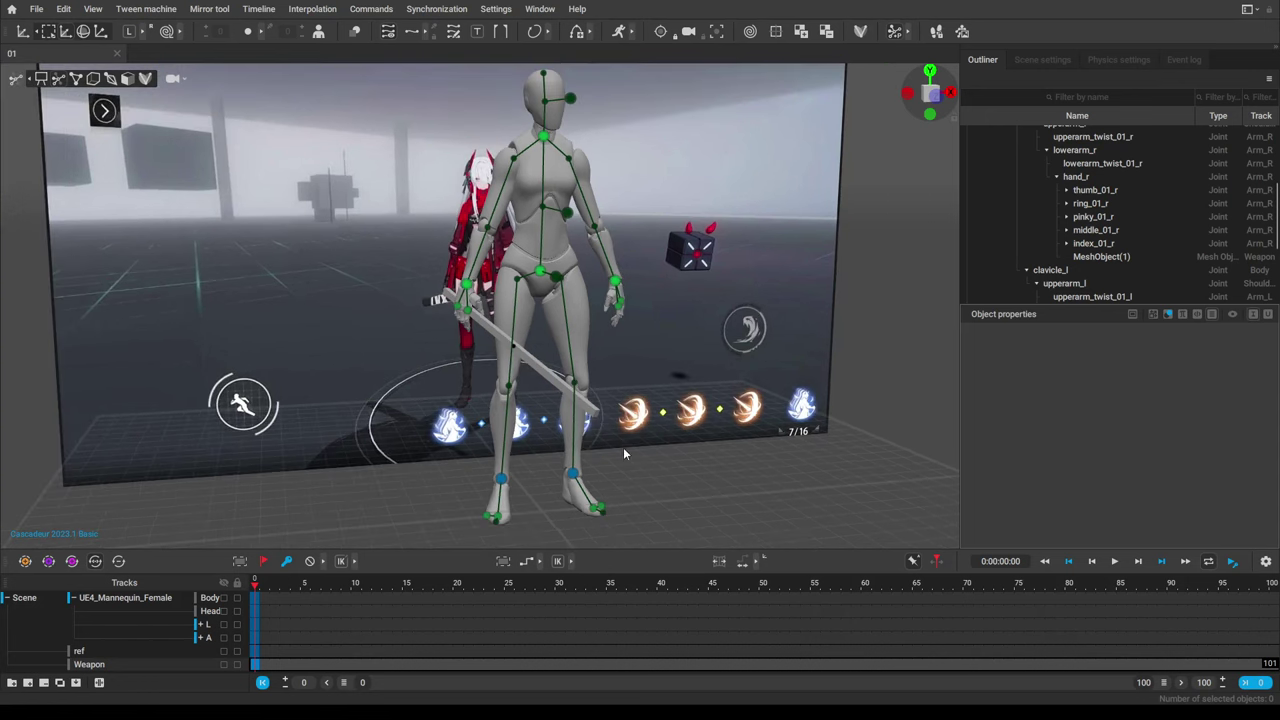
Compare the mannequin with the reference footage's opening frames and collapse the UE4_Mannequin_Female track group.
{"action": "middle_click_drag", "start_coordinate": [694, 352], "coordinate": [676, 372], "text": "alt"}
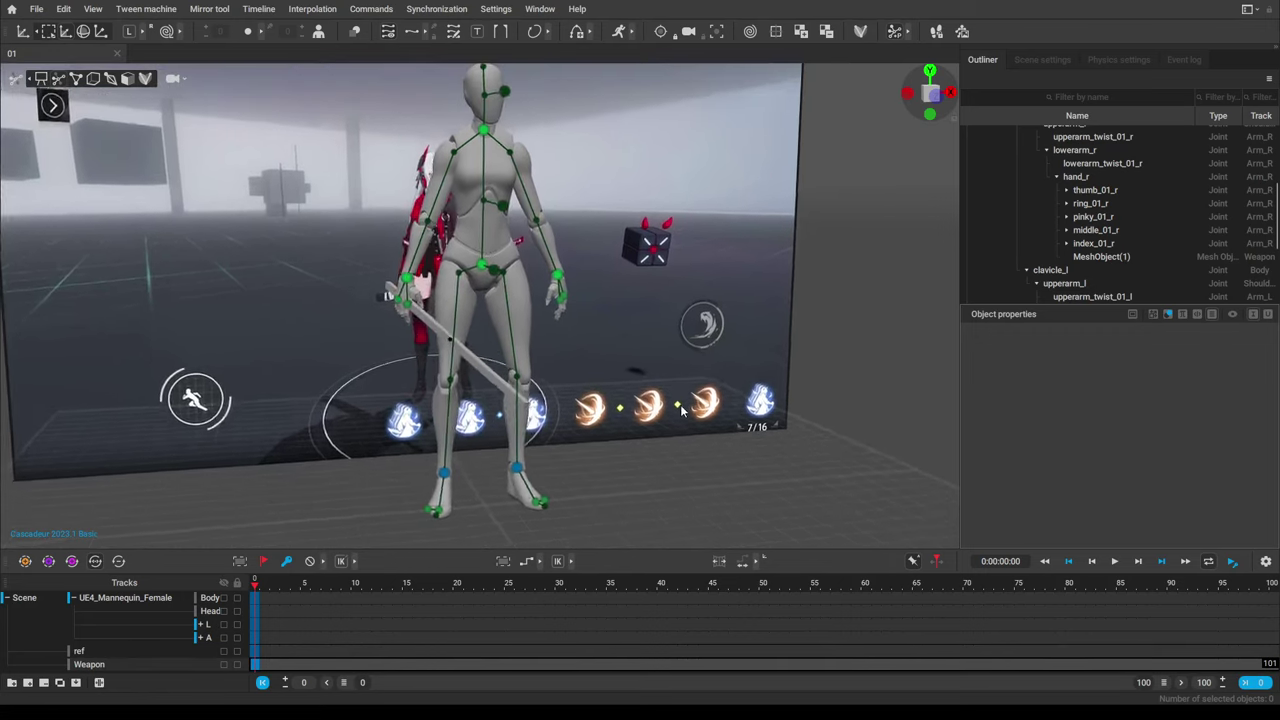
{"action": "left_click_drag", "start_coordinate": [676, 372], "coordinate": [659, 393], "text": "alt"}
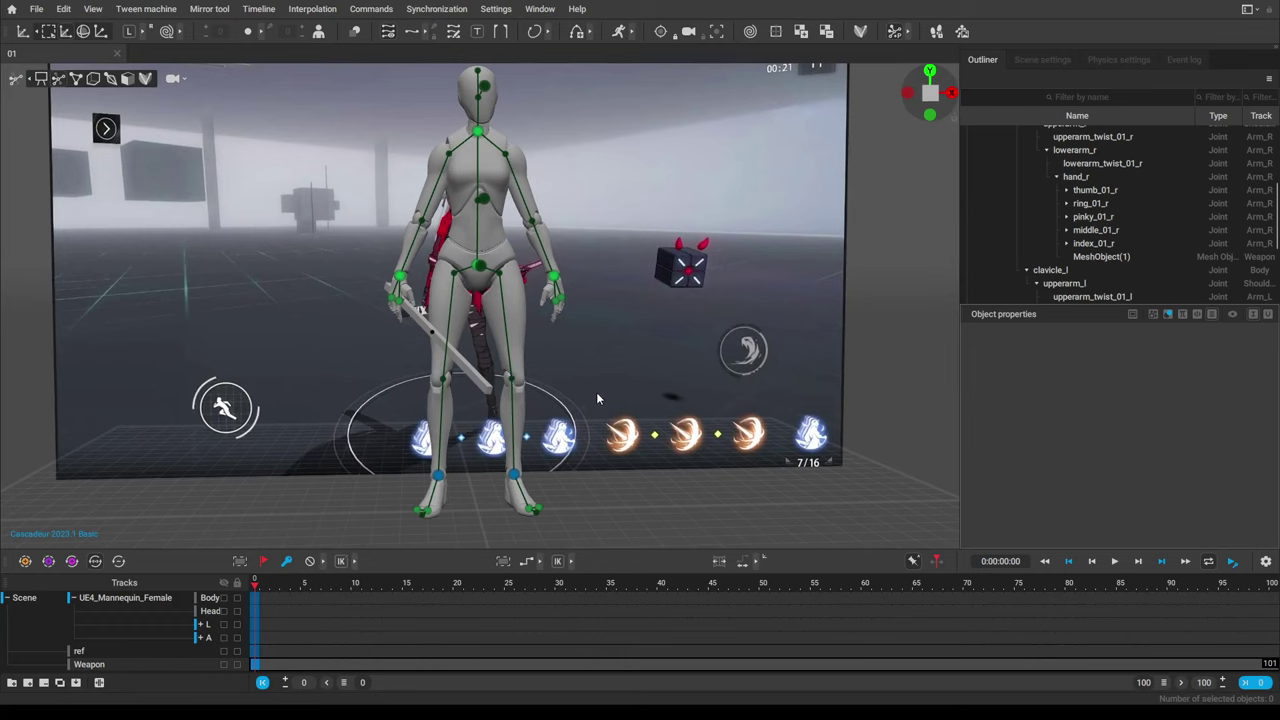
{"action": "right_click_drag", "start_coordinate": [600, 398], "coordinate": [566, 402]}
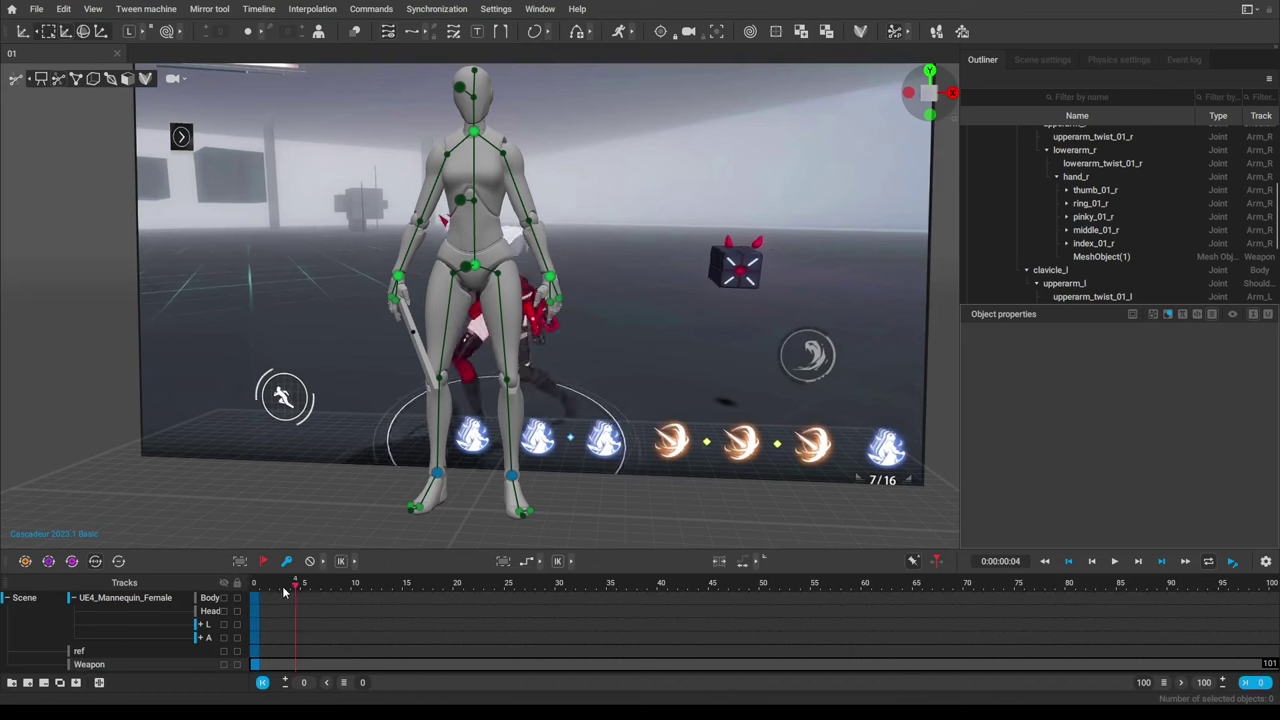
{"action": "left_click_drag", "start_coordinate": [492, 400], "coordinate": [622, 460], "text": "alt"}
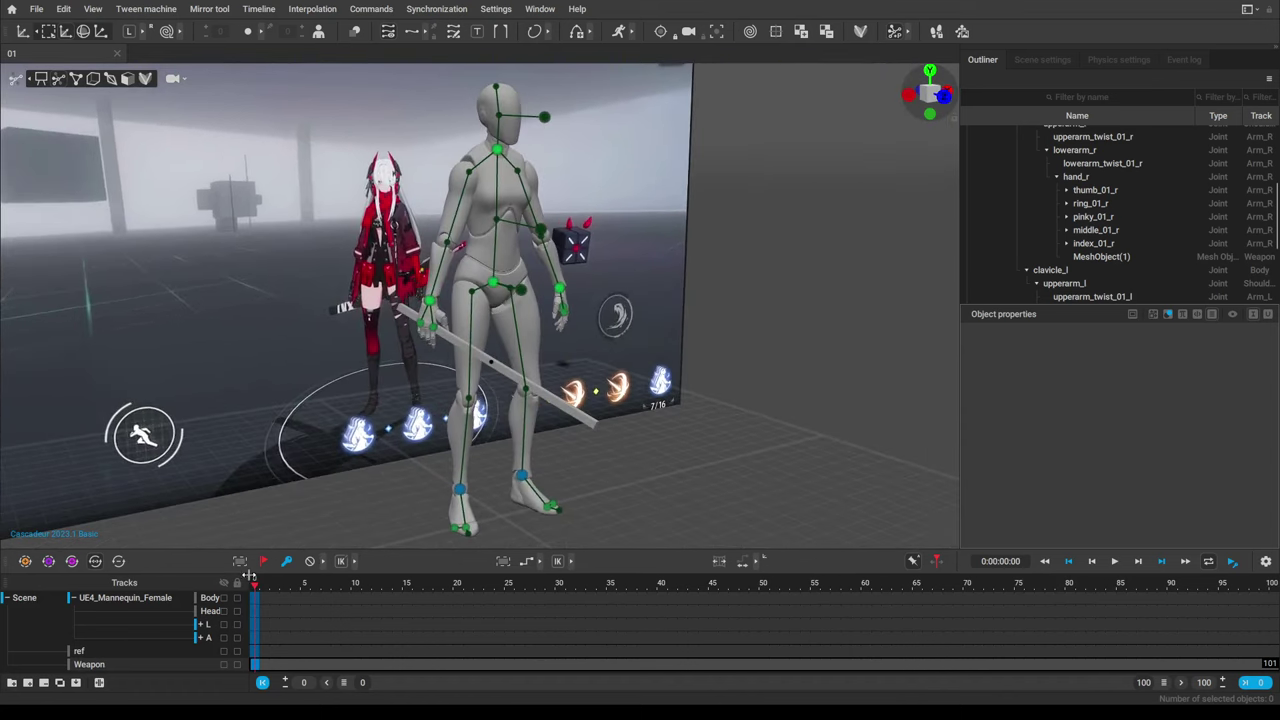
{"action": "left_click", "coordinate": [72, 599]}
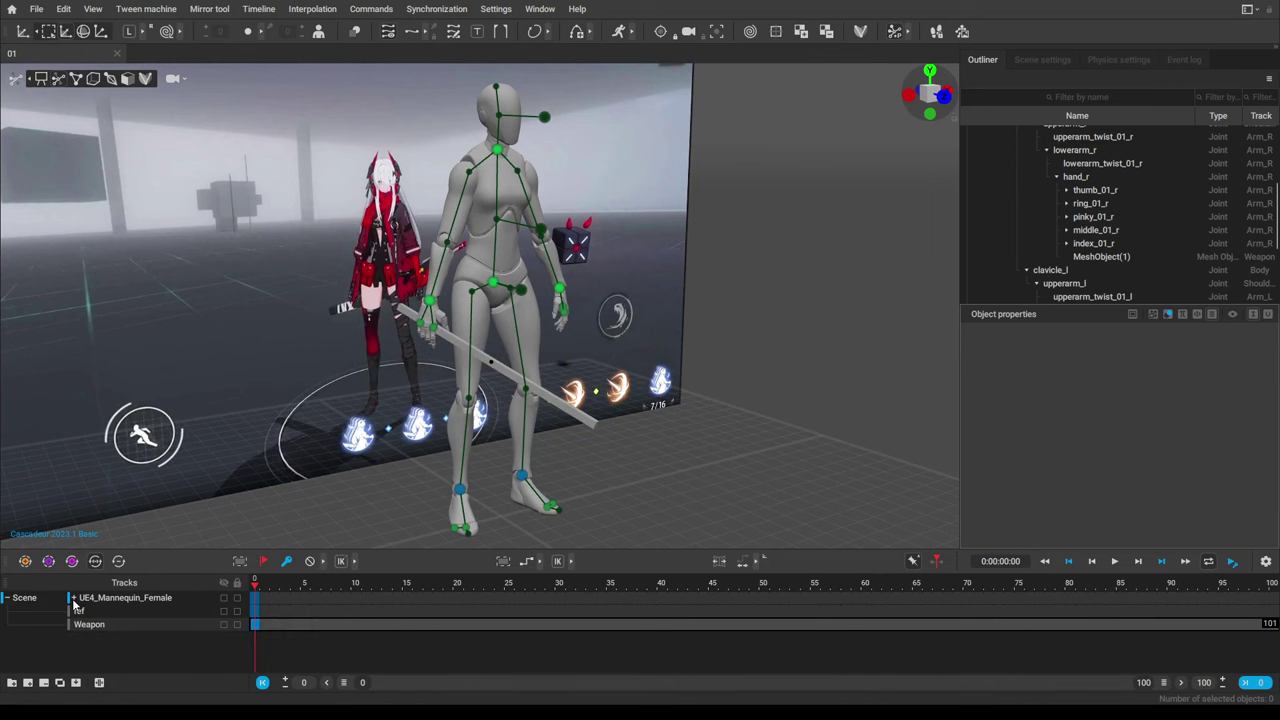
Switch the gizmo to global axes and move the right hand controller slightly up and away from the body.
{"action": "middle_click_drag", "start_coordinate": [505, 426], "coordinate": [492, 431], "text": "alt"}
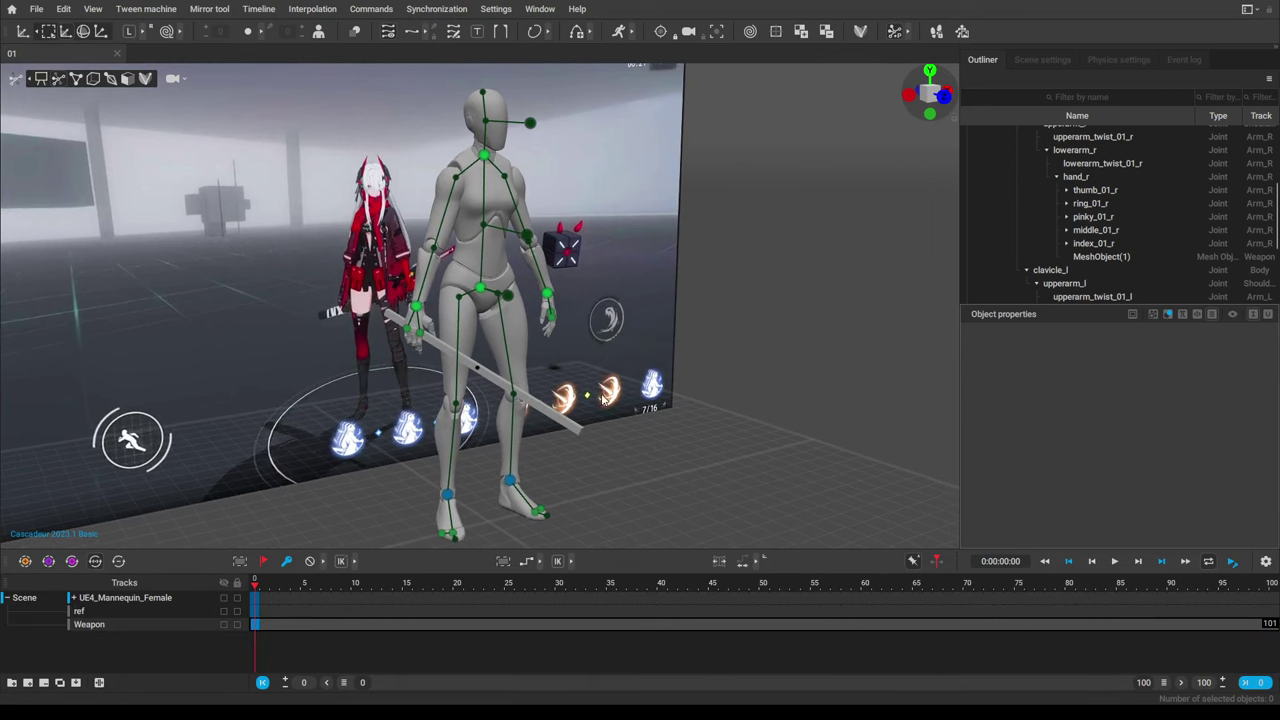
{"action": "middle_click_drag", "start_coordinate": [557, 323], "coordinate": [547, 346]}
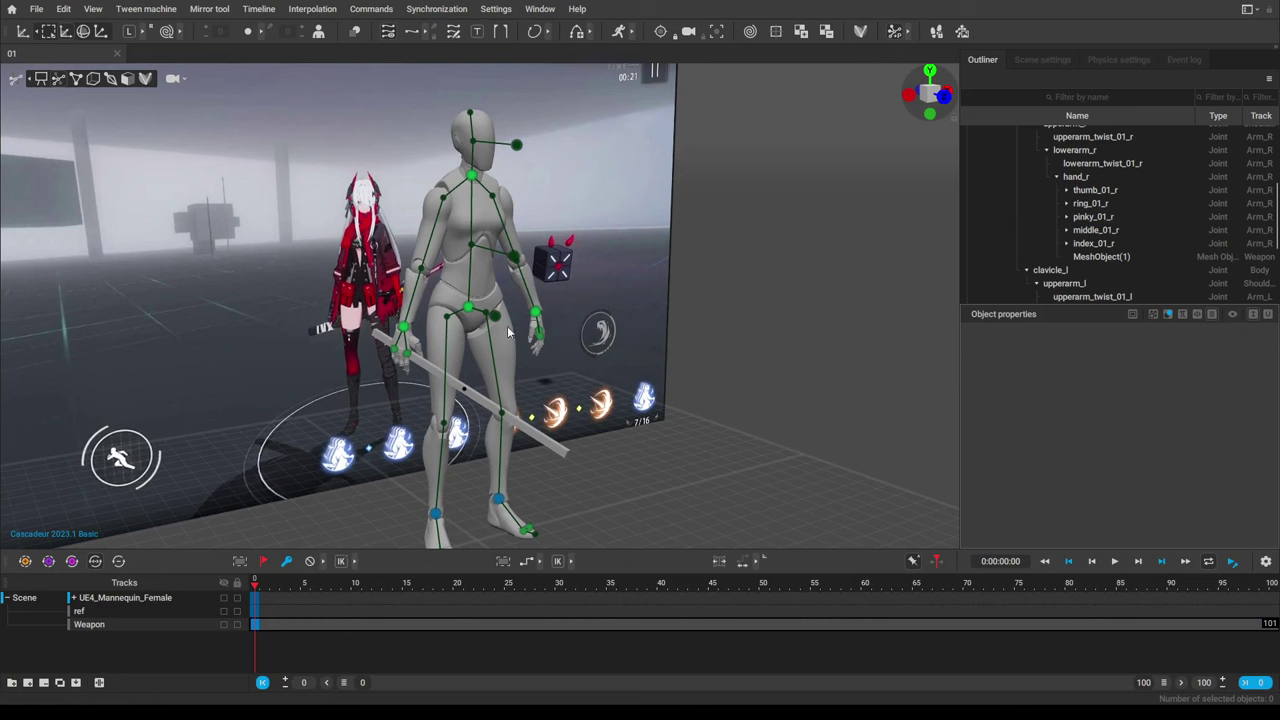
{"action": "left_click", "coordinate": [403, 330]}
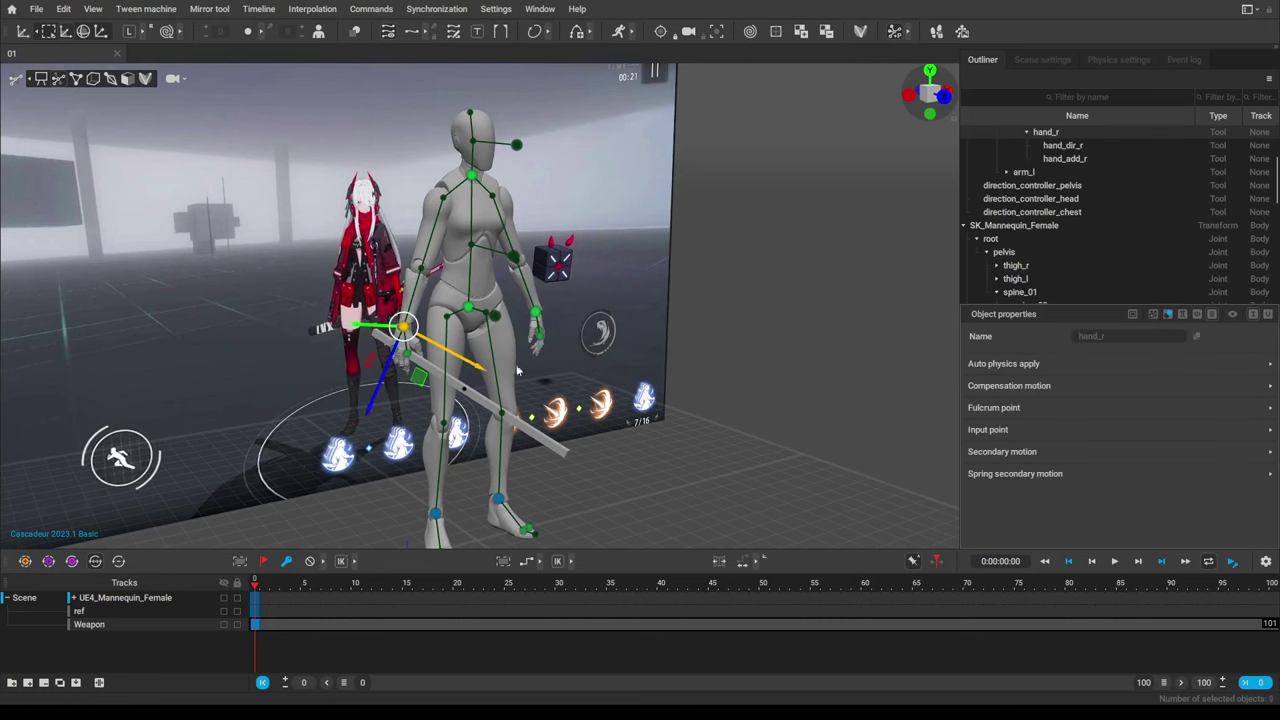
{"action": "middle_click_drag", "start_coordinate": [623, 377], "coordinate": [623, 391]}
{"action": "mouse_move", "coordinate": [623, 390]}
{"action": "right_mouse_down"}
{"action": "mouse_move", "coordinate": [542, 401]}
{"action": "mouse_move", "coordinate": [630, 438]}
{"action": "mouse_move", "coordinate": [605, 403]}
{"action": "right_mouse_up"}
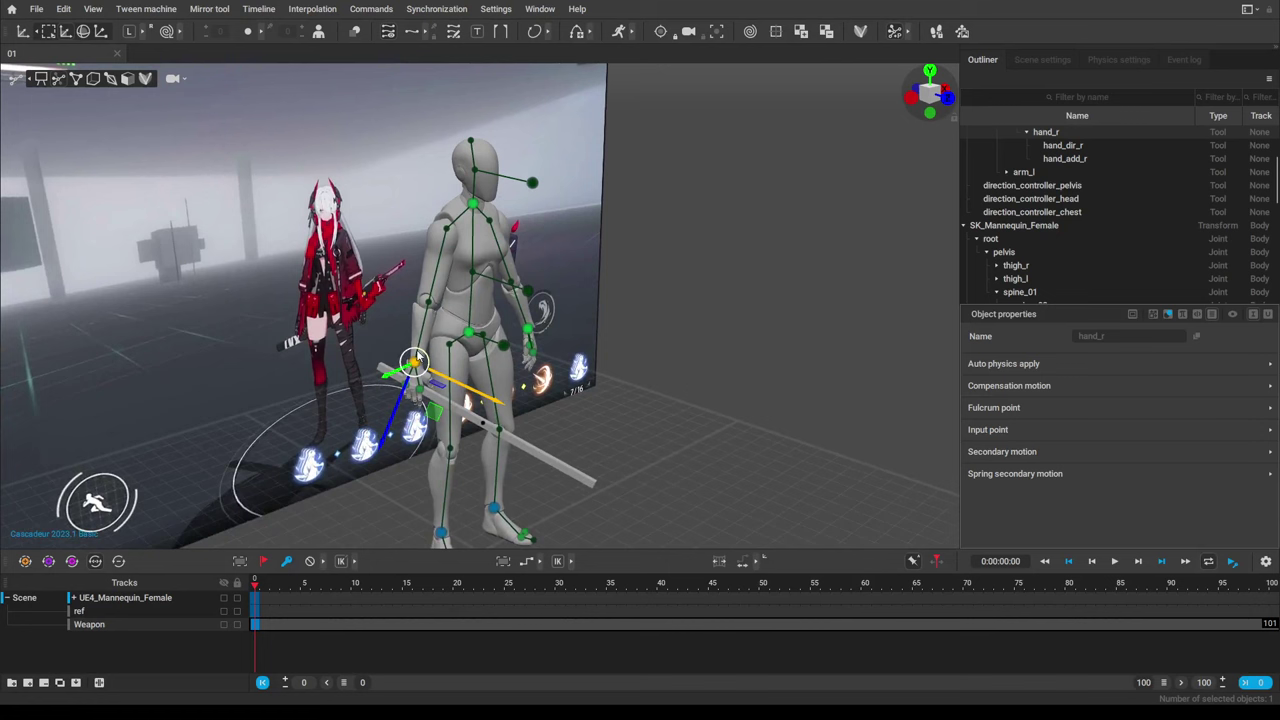
{"action": "right_click_drag", "start_coordinate": [415, 368], "coordinate": [664, 376]}
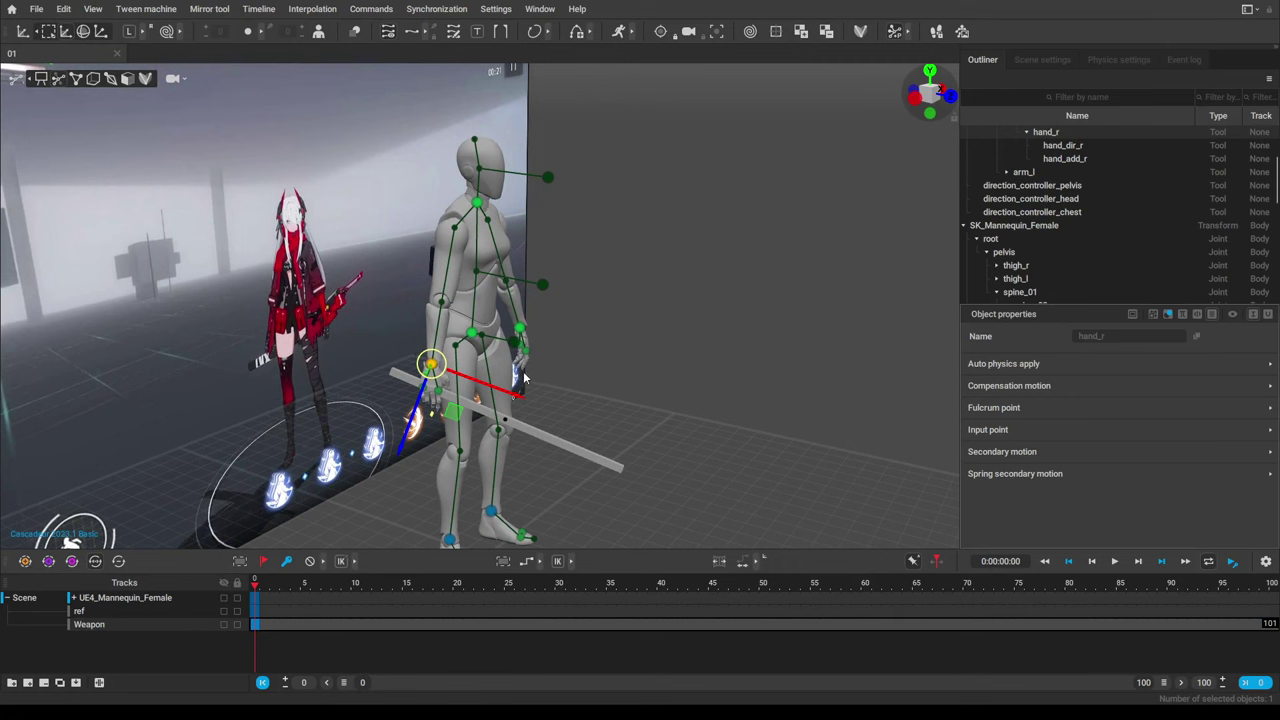
{"action": "right_click_drag", "start_coordinate": [358, 258], "coordinate": [543, 350], "text": "alt"}
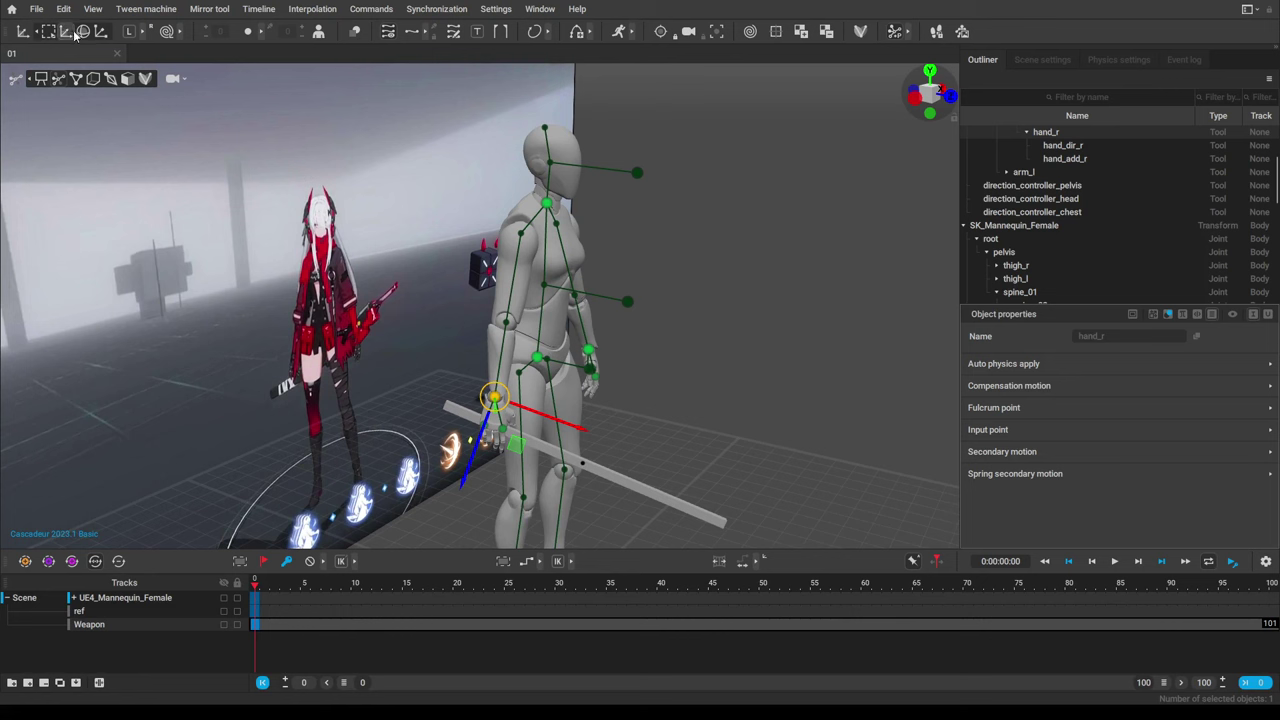
{"action": "left_click", "coordinate": [135, 33]}
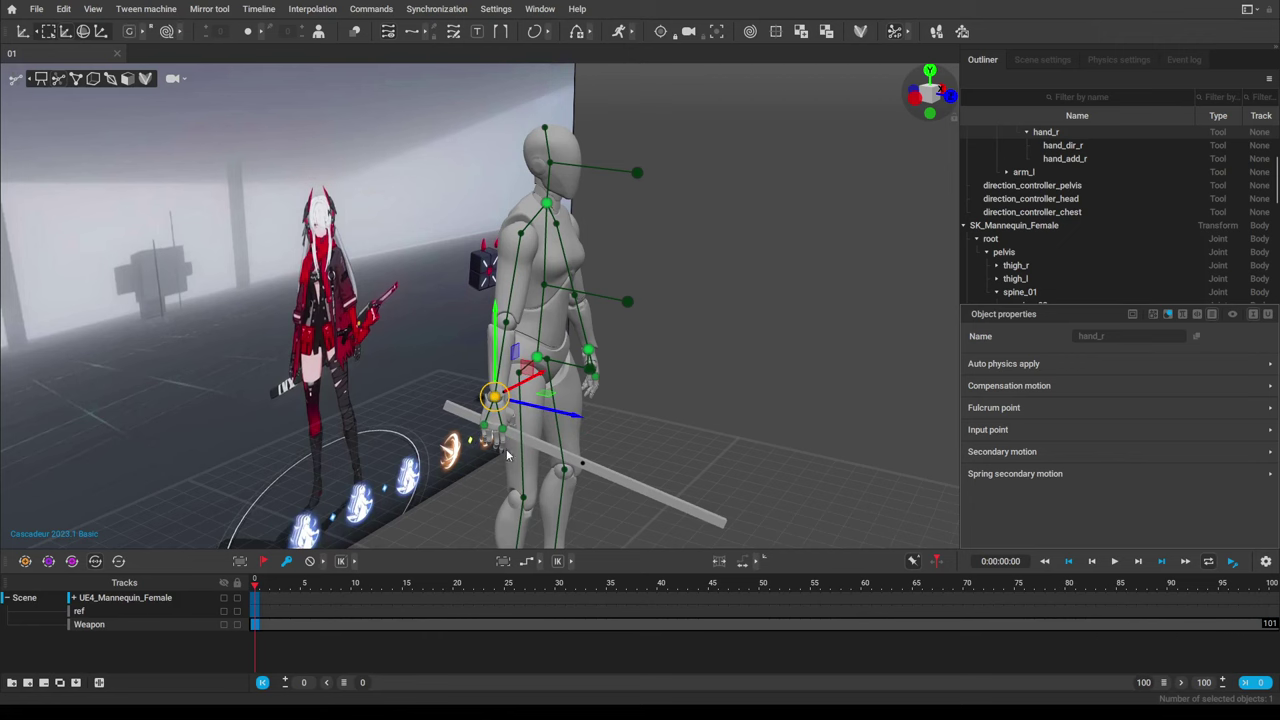
{"action": "left_click_drag", "start_coordinate": [493, 396], "coordinate": [469, 391]}
{"action": "left_click_drag", "start_coordinate": [712, 445], "coordinate": [687, 447], "text": "alt"}
{"action": "right_click_drag", "start_coordinate": [687, 447], "coordinate": [385, 437]}
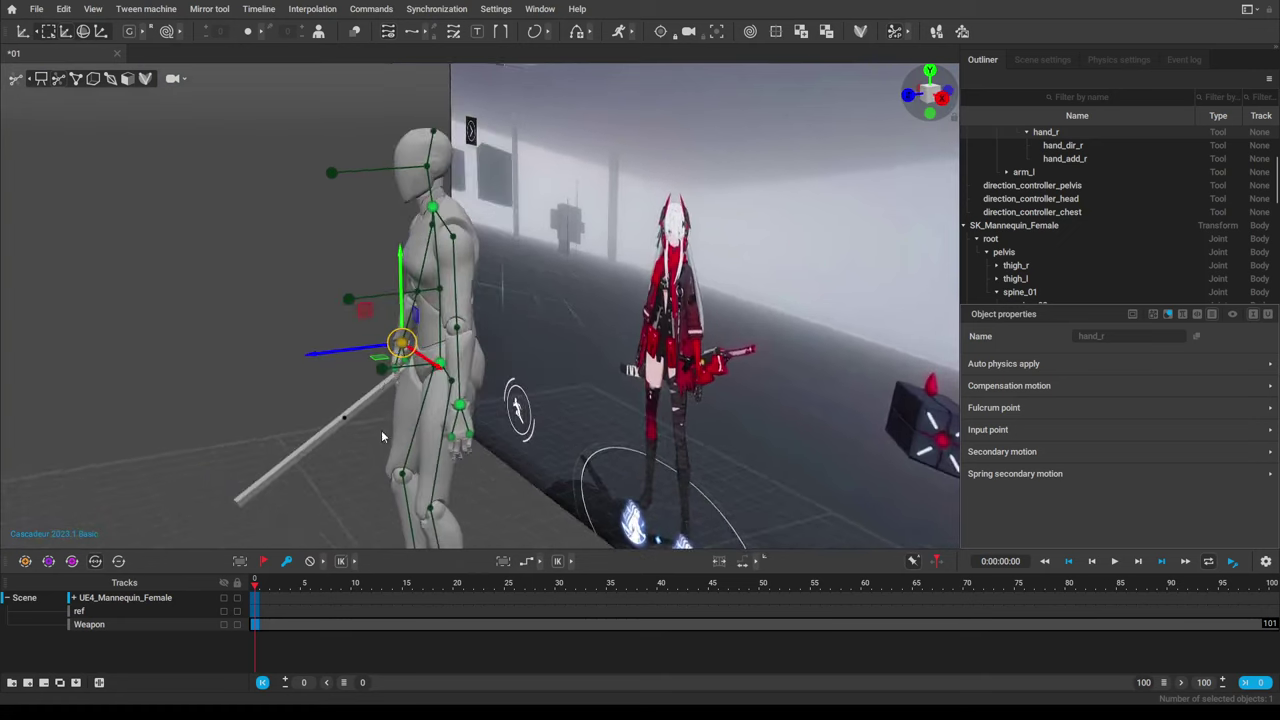
Shift the neck controller slightly backward to straighten the upper body.
{"action": "left_click", "coordinate": [434, 207]}
{"action": "mouse_move", "coordinate": [434, 207]}
{"action": "left_mouse_down"}
{"action": "mouse_move", "coordinate": [441, 197]}
{"action": "mouse_move", "coordinate": [437, 207]}
{"action": "left_mouse_up"}
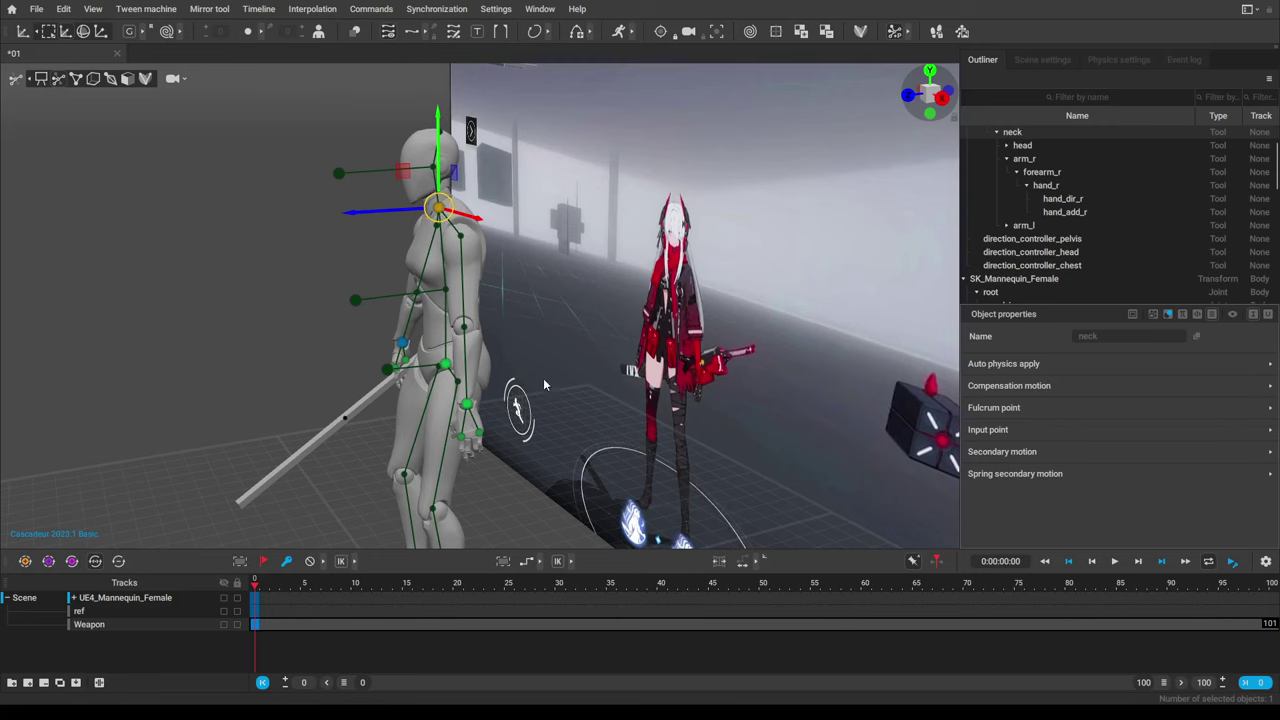
{"action": "right_click_drag", "start_coordinate": [543, 378], "coordinate": [570, 260]}
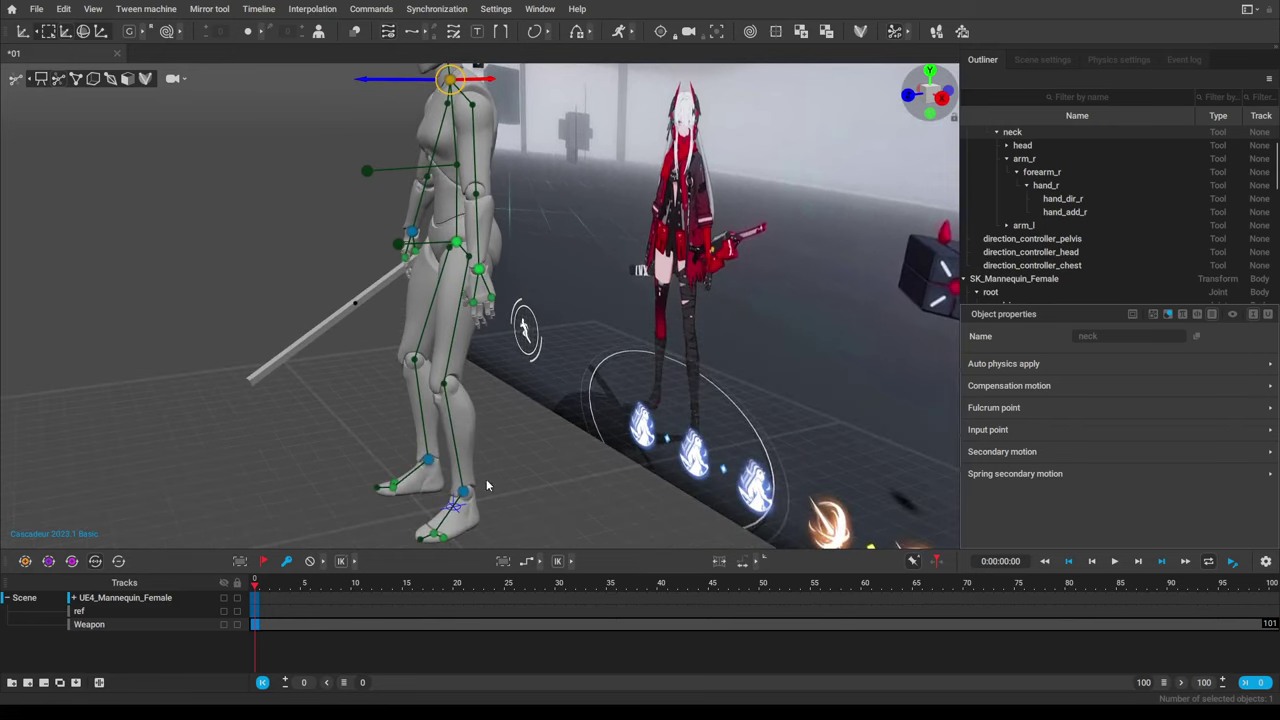
Move the left foot controller outward to widen the stance.
{"action": "right_click_drag", "start_coordinate": [462, 494], "coordinate": [528, 494]}
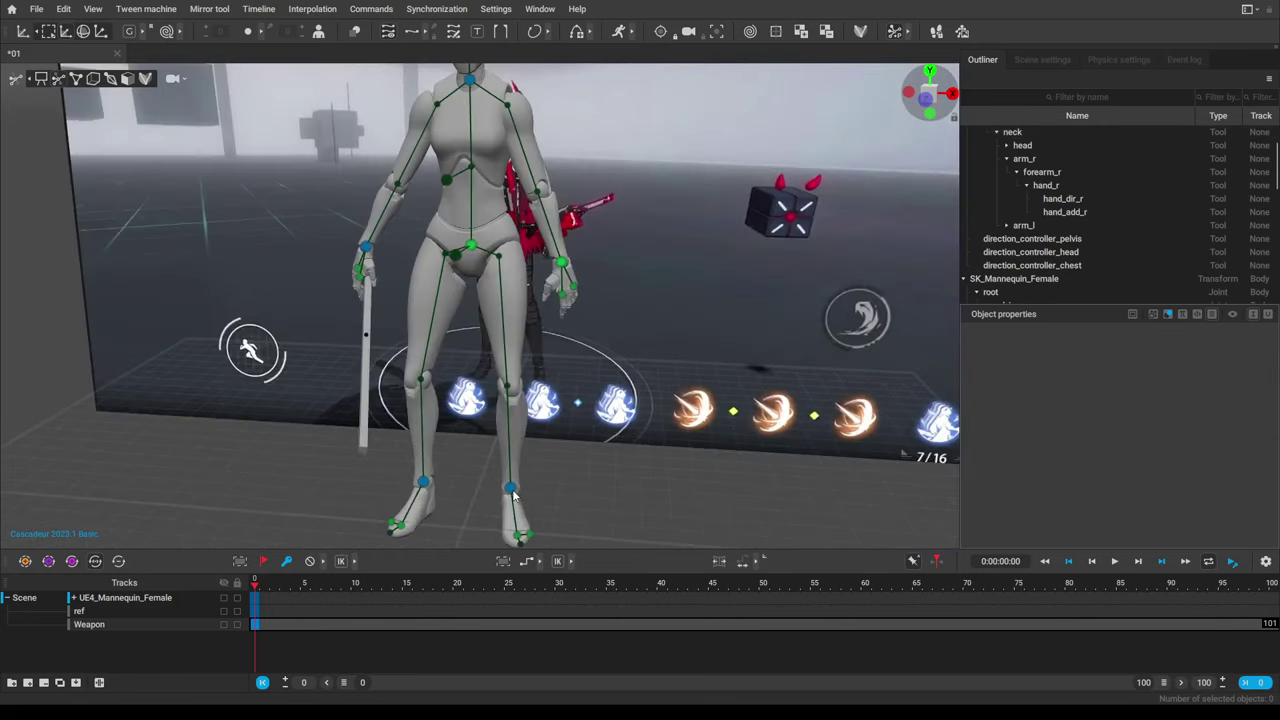
{"action": "left_click", "coordinate": [513, 490]}
{"action": "left_click_drag", "start_coordinate": [545, 510], "coordinate": [562, 503]}
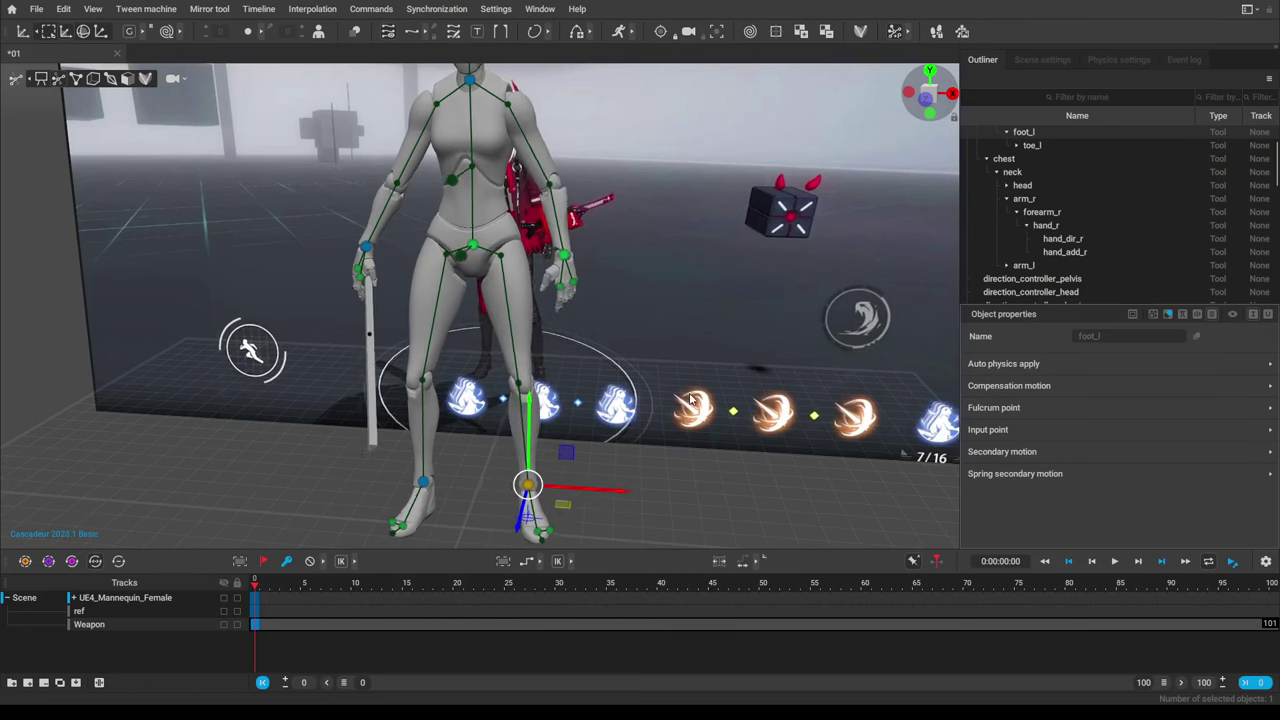
{"action": "left_click_drag", "start_coordinate": [600, 425], "coordinate": [484, 412], "text": "alt"}
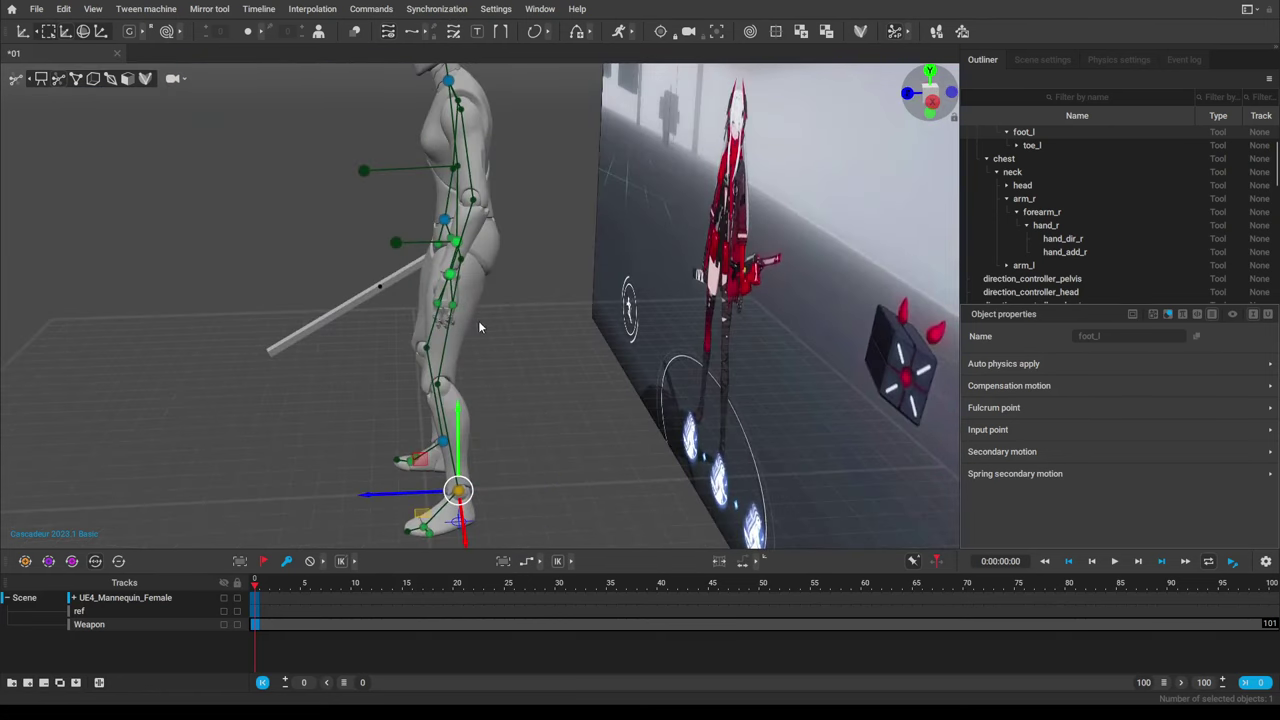
Try moving the neck controller further backward in side view, and undo the move.
{"action": "middle_click_drag", "start_coordinate": [483, 125], "coordinate": [493, 215], "text": "alt"}
{"action": "left_click", "coordinate": [459, 175]}
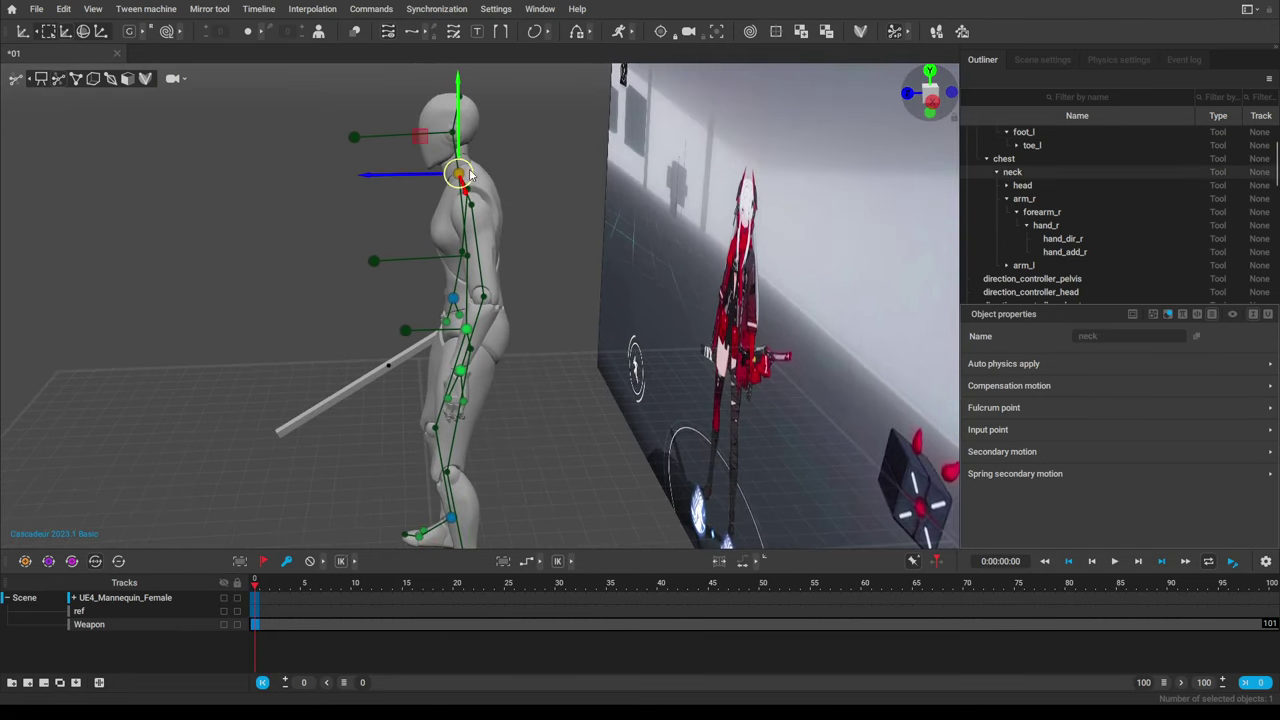
{"action": "left_click_drag", "start_coordinate": [470, 175], "coordinate": [480, 176]}
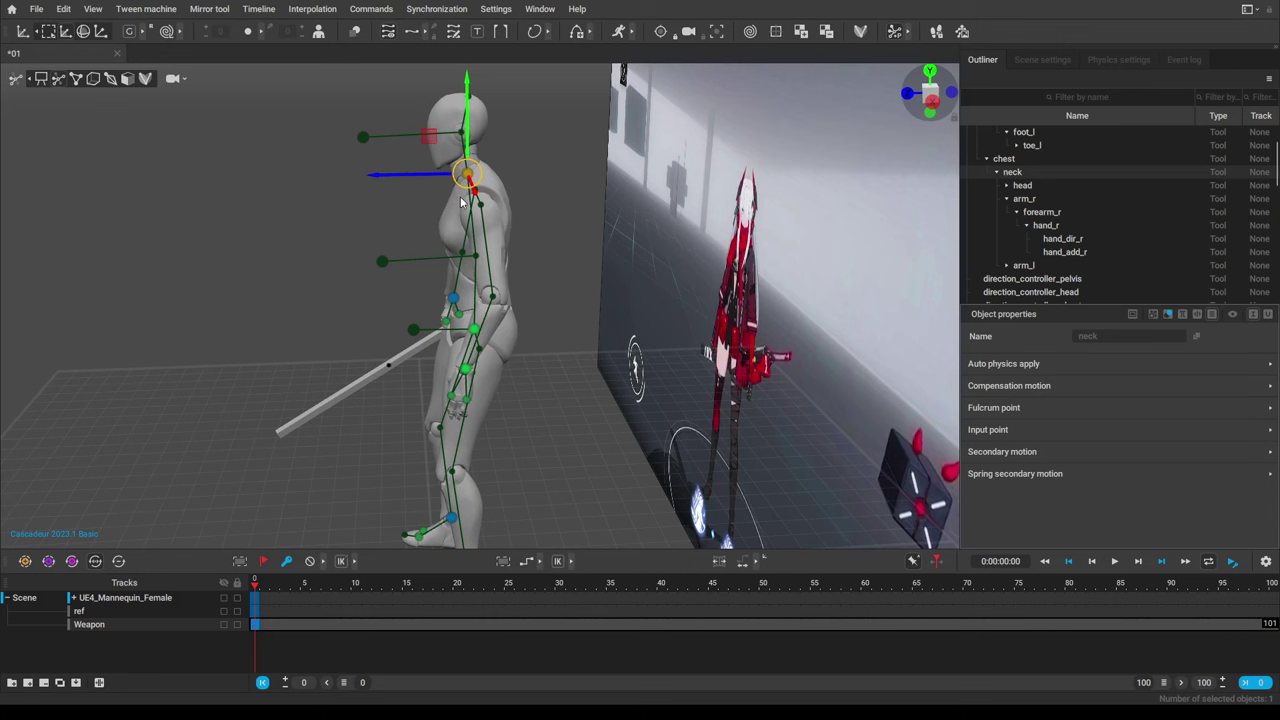
{"action": "key", "text": "ctrl+z"}
Push the pelvis controller slightly forward and nudge the neck controller forward and up above it.
{"action": "left_click", "coordinate": [460, 326]}
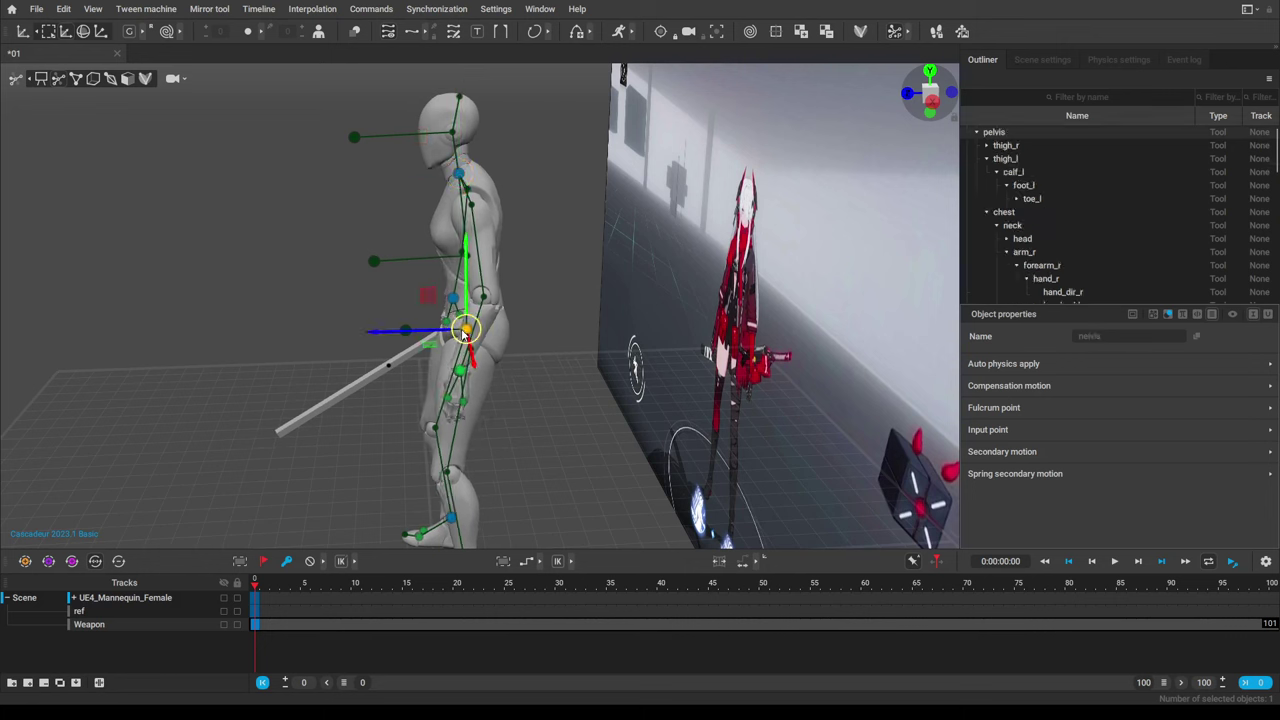
{"action": "left_click_drag", "start_coordinate": [460, 329], "coordinate": [444, 330]}
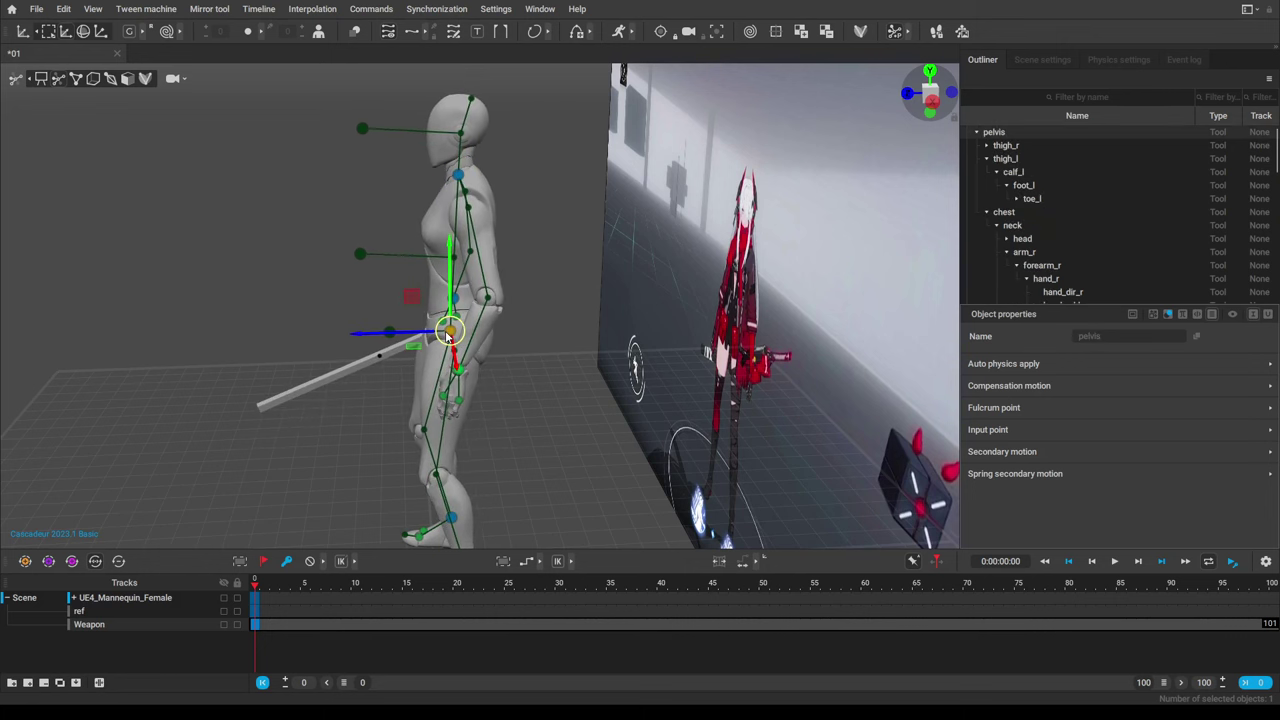
{"action": "left_click", "coordinate": [460, 168]}
{"action": "left_click_drag", "start_coordinate": [462, 166], "coordinate": [457, 164]}
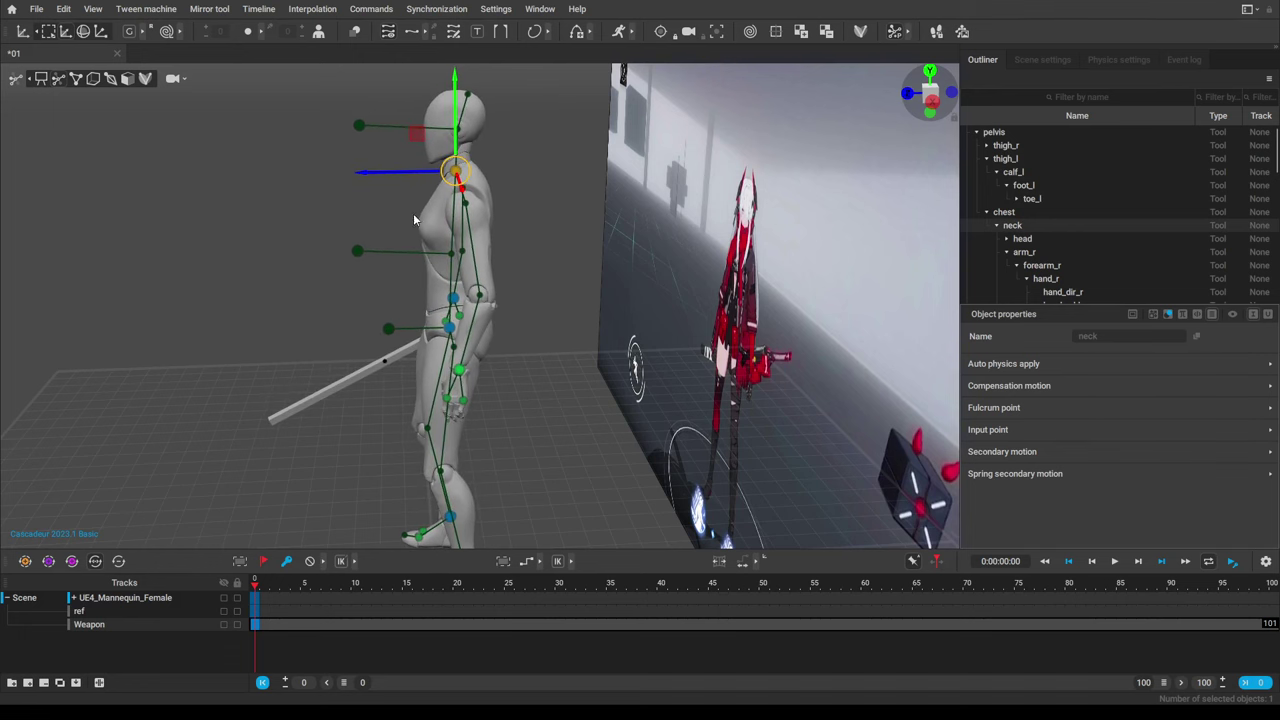
Pull the right hand controller back behind the hip so the bar points forward and down past the leg.
{"action": "left_click_drag", "start_coordinate": [413, 214], "coordinate": [535, 213], "text": "alt"}
{"action": "right_click_drag", "start_coordinate": [510, 186], "coordinate": [418, 322]}
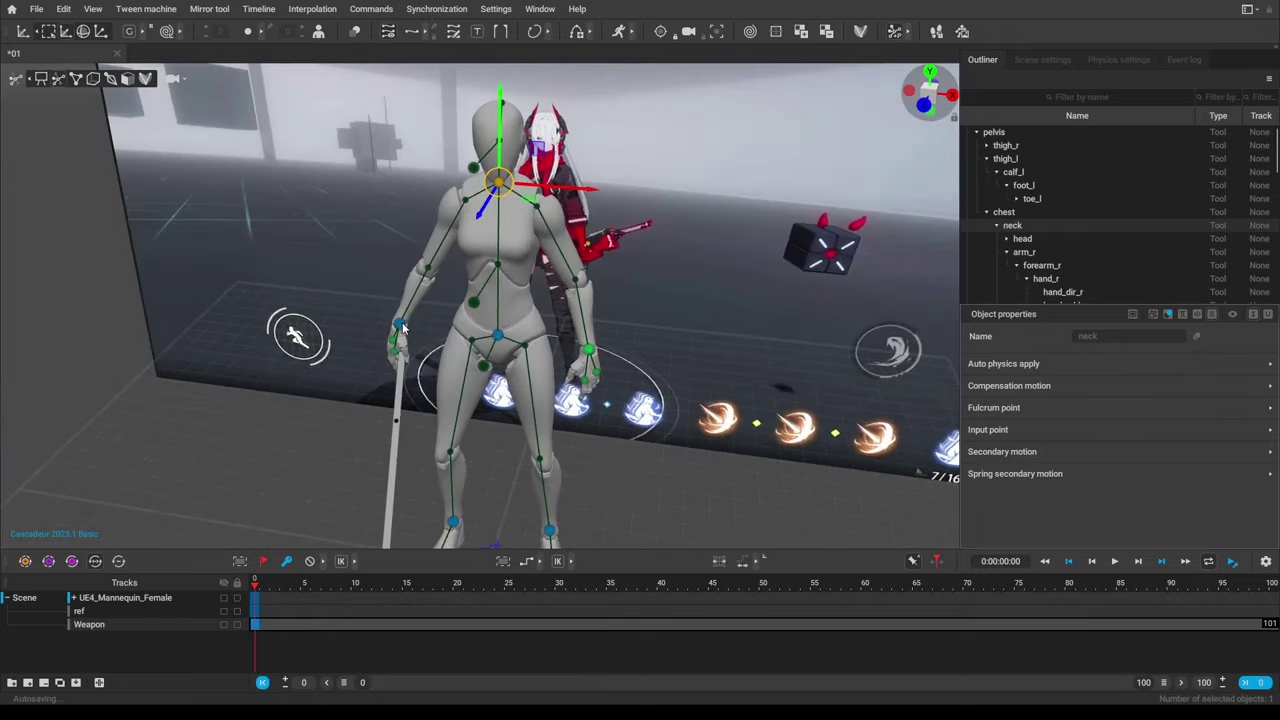
{"action": "left_click", "coordinate": [400, 324]}
{"action": "left_click_drag", "start_coordinate": [401, 322], "coordinate": [500, 346]}
{"action": "right_click_drag", "start_coordinate": [500, 345], "coordinate": [668, 358]}
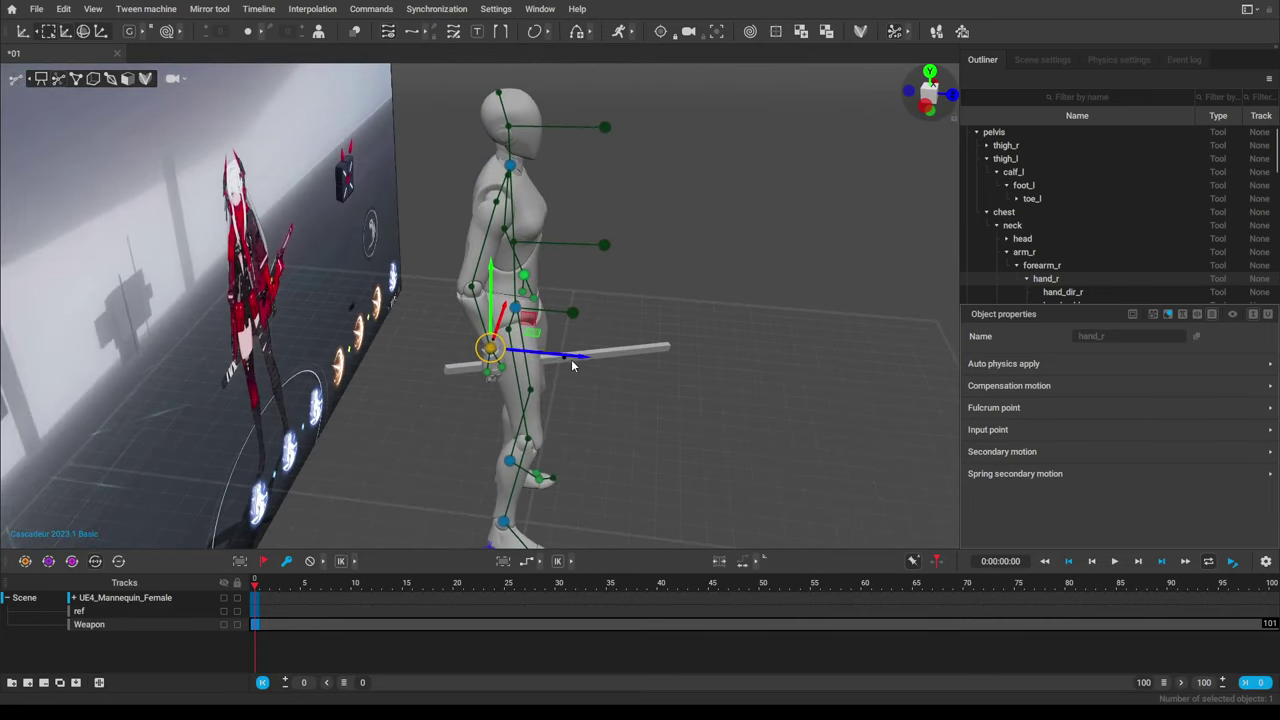
{"action": "left_click_drag", "start_coordinate": [572, 365], "coordinate": [480, 342]}
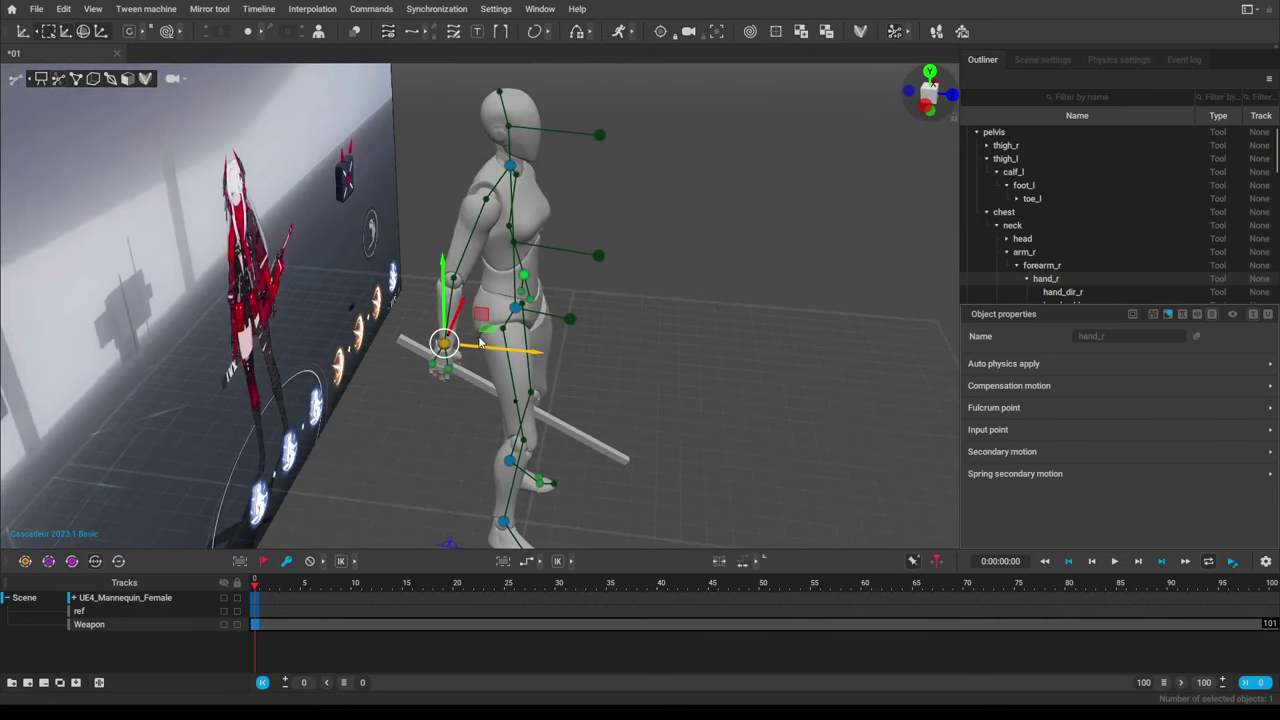
{"action": "left_click_drag", "start_coordinate": [680, 340], "coordinate": [378, 320], "text": "alt"}
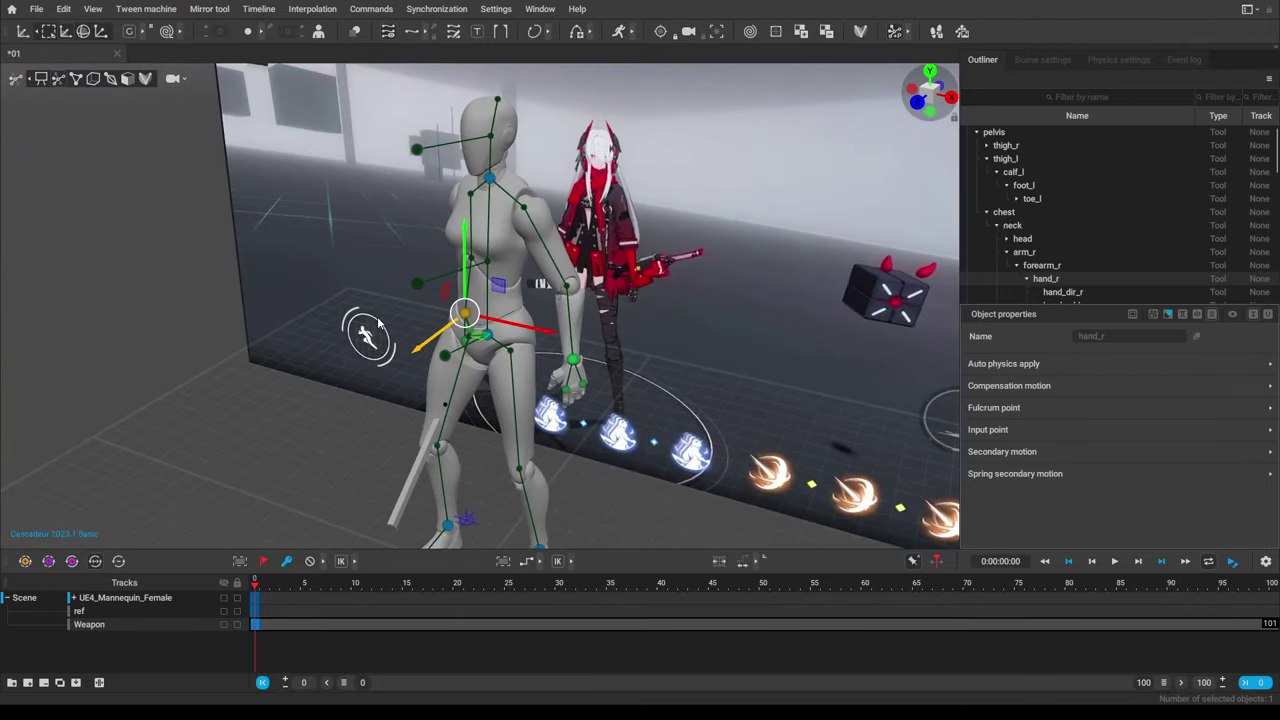
Pull the left hand controller slightly inward across the ground plane and nudge the pelvis controller slightly upward.
{"action": "left_click", "coordinate": [575, 366]}
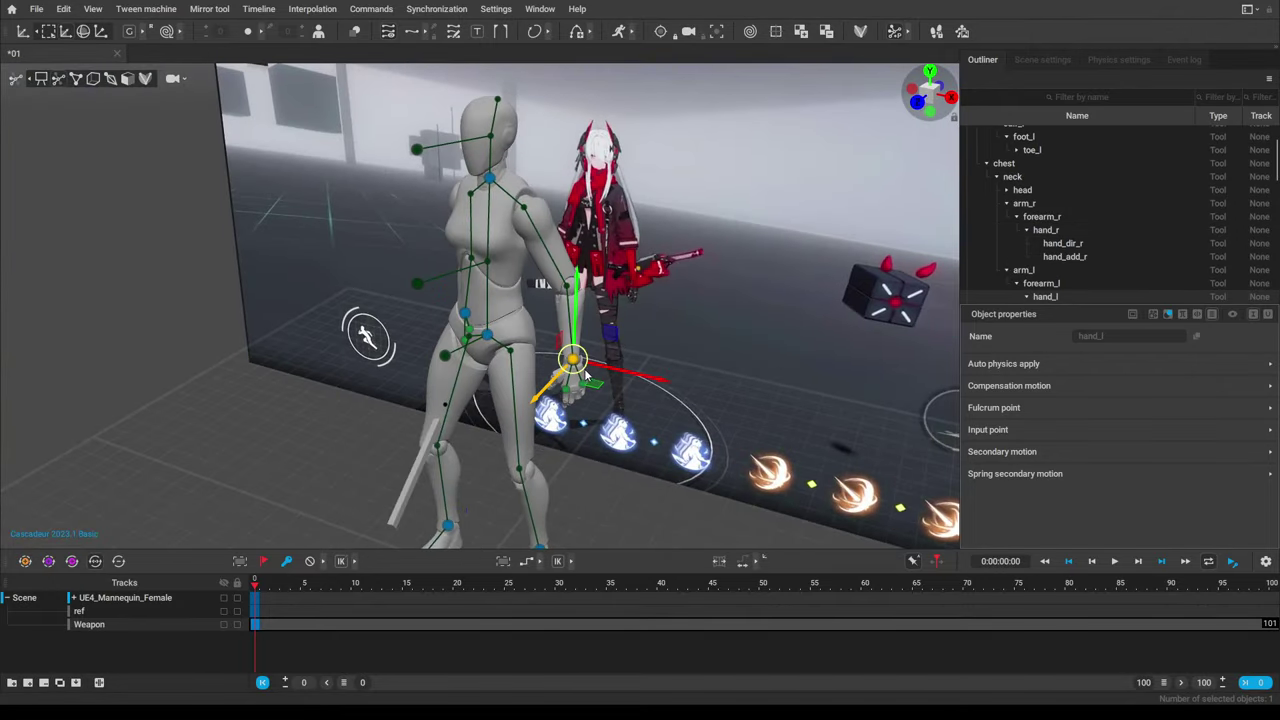
{"action": "mouse_move", "coordinate": [596, 386]}
{"action": "left_mouse_down"}
{"action": "mouse_move", "coordinate": [529, 424]}
{"action": "mouse_move", "coordinate": [613, 385]}
{"action": "mouse_move", "coordinate": [578, 391]}
{"action": "left_mouse_up"}
{"action": "left_click", "coordinate": [503, 163]}
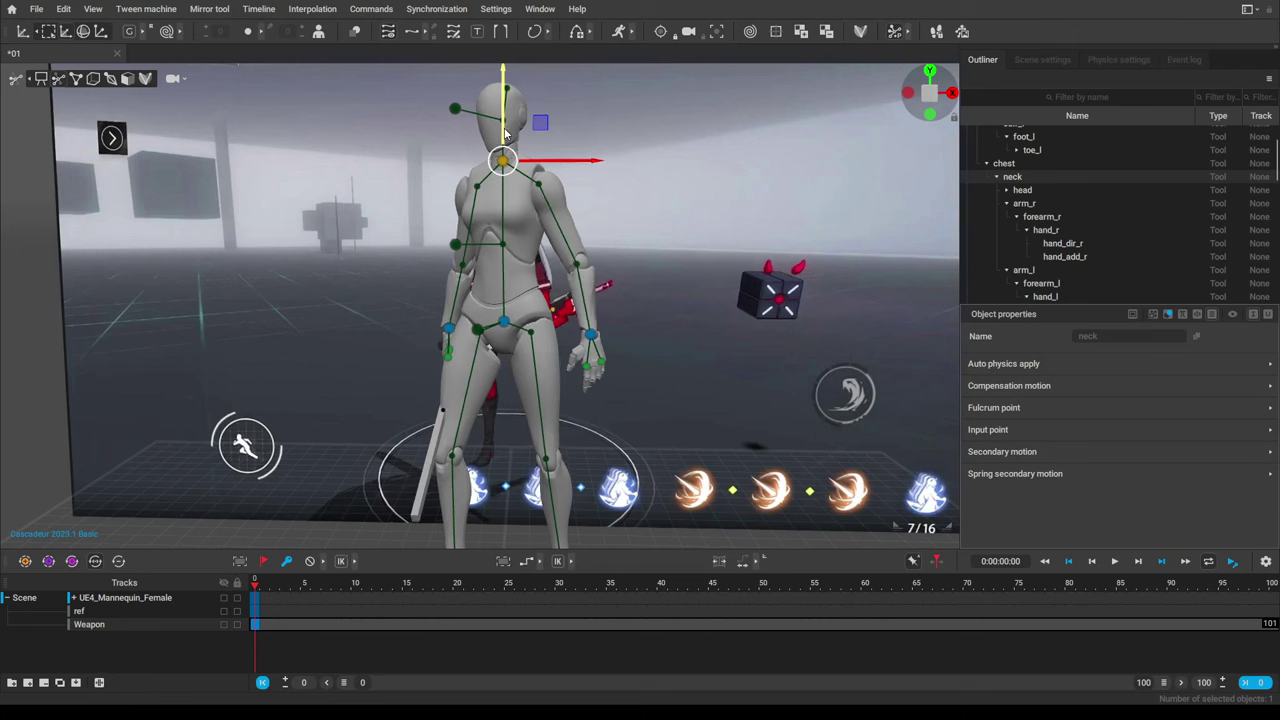
{"action": "left_click", "coordinate": [506, 314]}
{"action": "left_click_drag", "start_coordinate": [505, 298], "coordinate": [506, 295]}
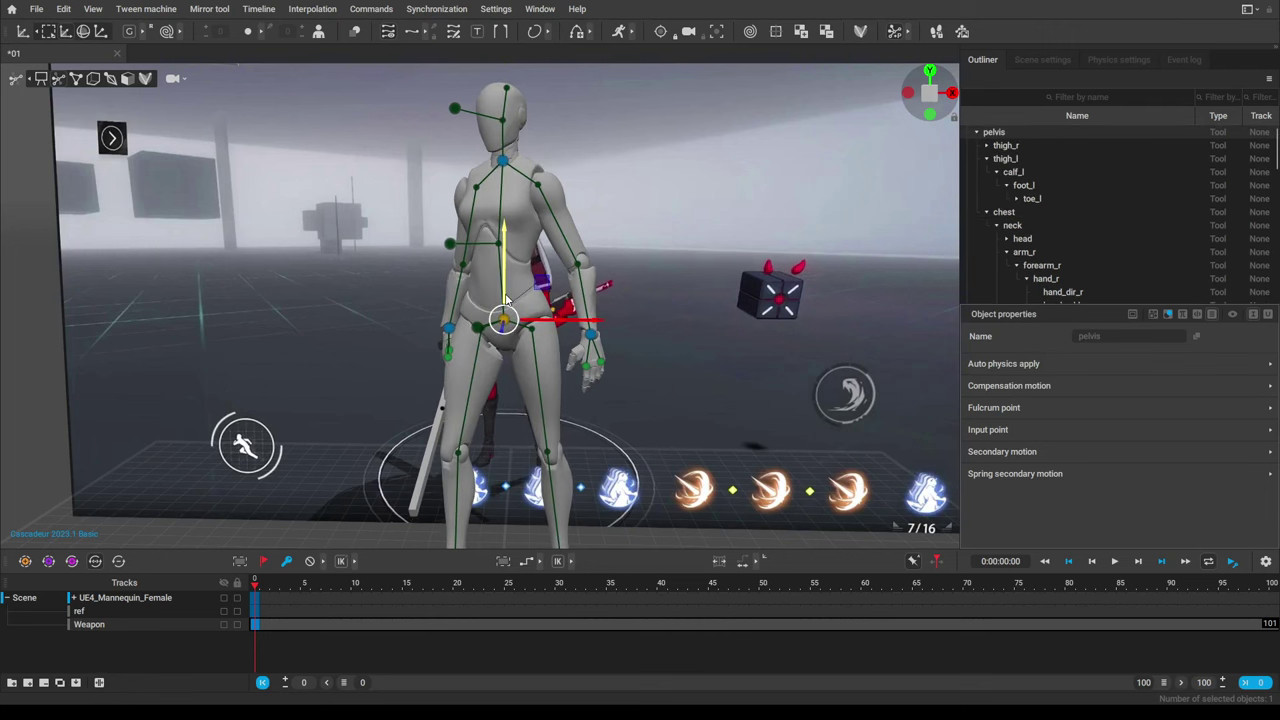
Move the head direction controller sideways along the X axis so the head faces straight ahead.
{"action": "middle_click_drag", "start_coordinate": [540, 311], "coordinate": [561, 218], "text": "alt"}
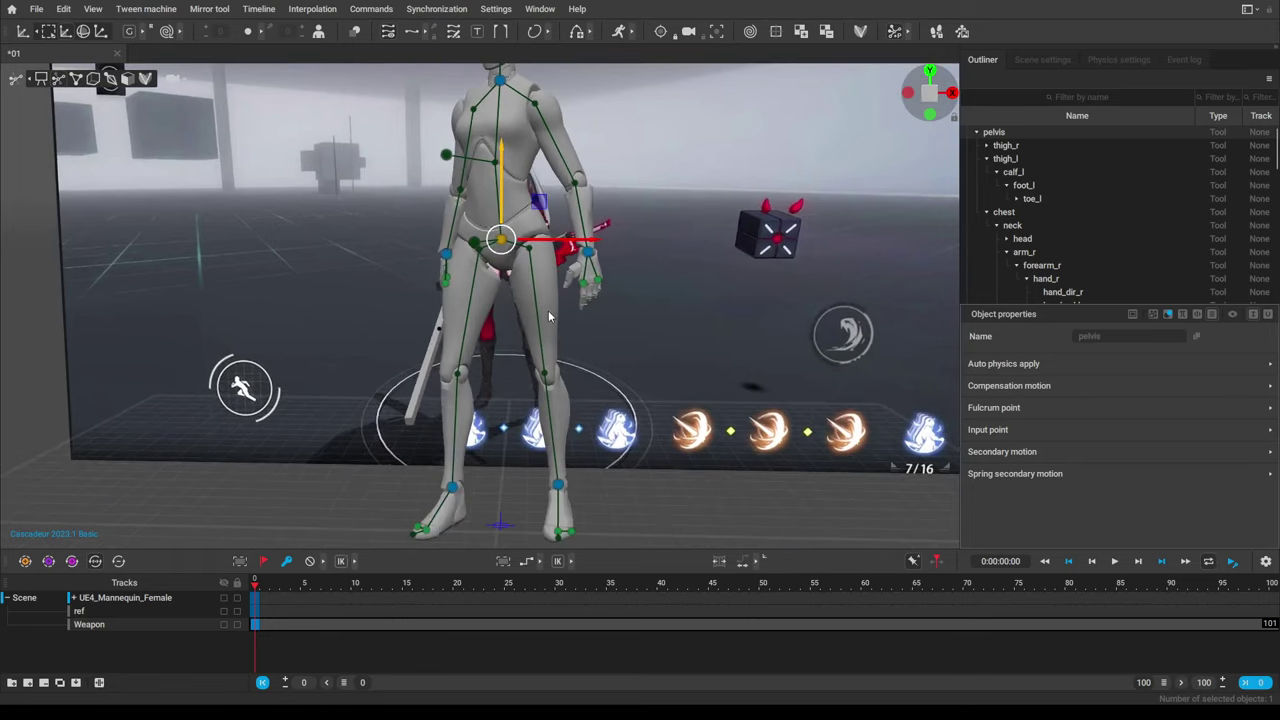
{"action": "mouse_move", "coordinate": [548, 316]}
{"action": "right_mouse_down"}
{"action": "mouse_move", "coordinate": [673, 332]}
{"action": "mouse_move", "coordinate": [552, 324]}
{"action": "right_mouse_up"}
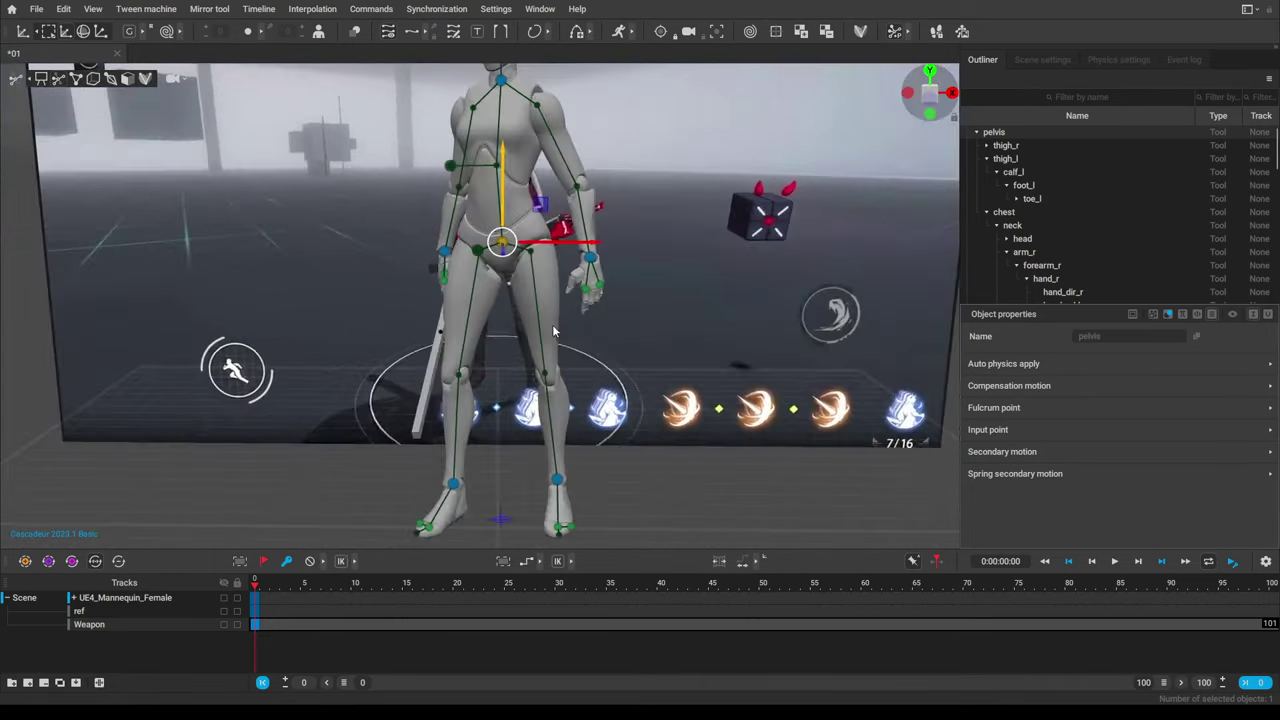
{"action": "middle_click_drag", "start_coordinate": [553, 326], "coordinate": [586, 389], "text": "alt"}
{"action": "middle_click_drag", "start_coordinate": [476, 194], "coordinate": [470, 203], "text": "alt"}
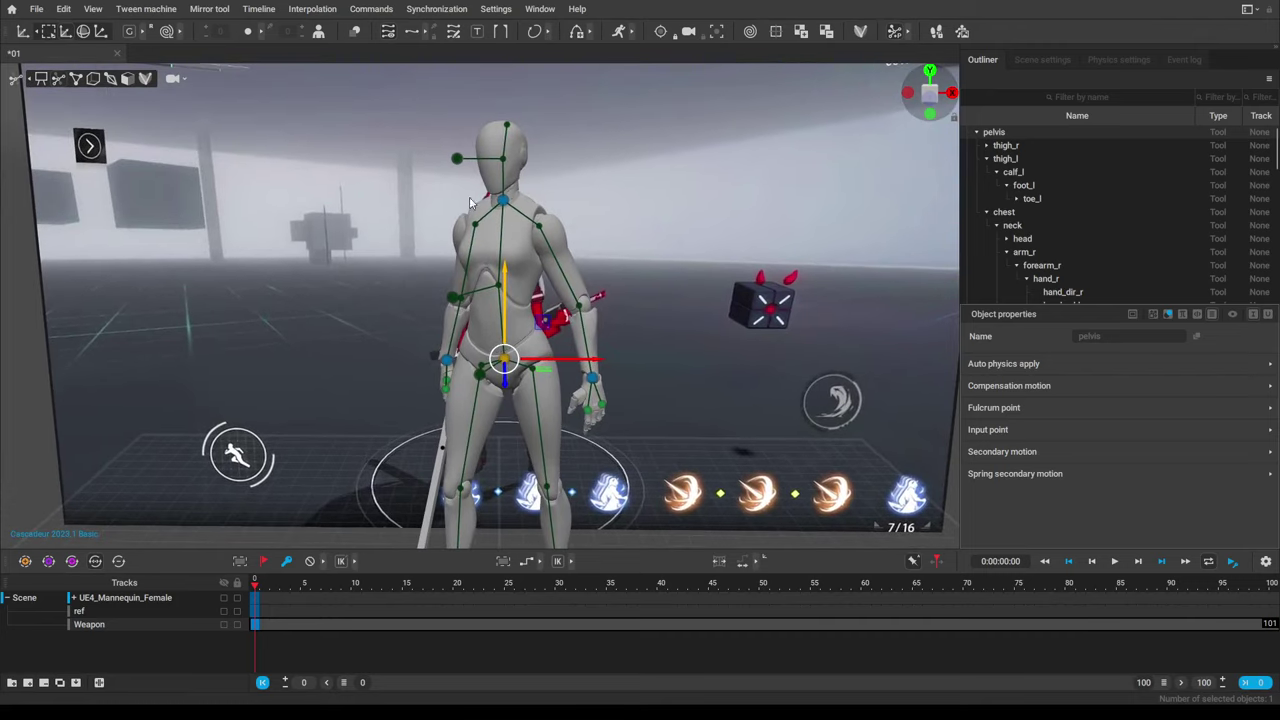
{"action": "left_click", "coordinate": [458, 159]}
{"action": "left_click_drag", "start_coordinate": [516, 163], "coordinate": [565, 166]}
{"action": "right_click_drag", "start_coordinate": [565, 165], "coordinate": [534, 447]}
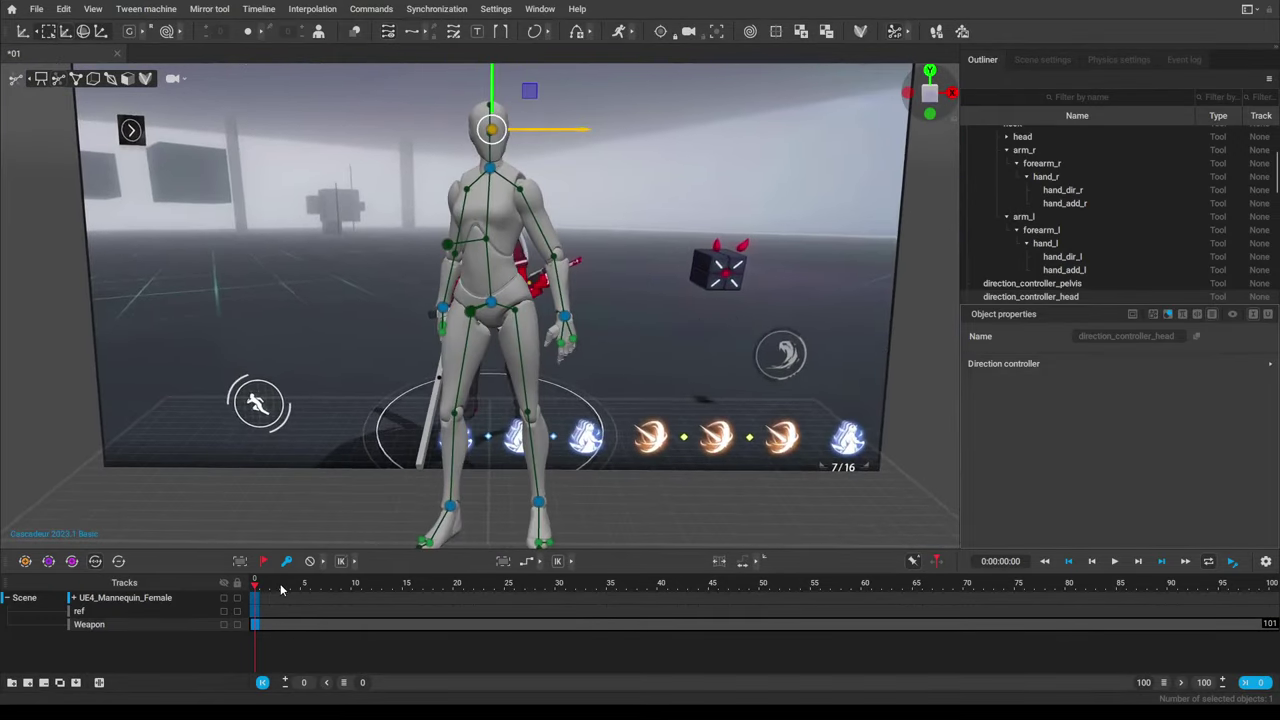
Move the playhead to frame 5 to bring up the reference character's forward-leaning running pose.
{"action": "right_click_drag", "start_coordinate": [325, 560], "coordinate": [333, 516]}
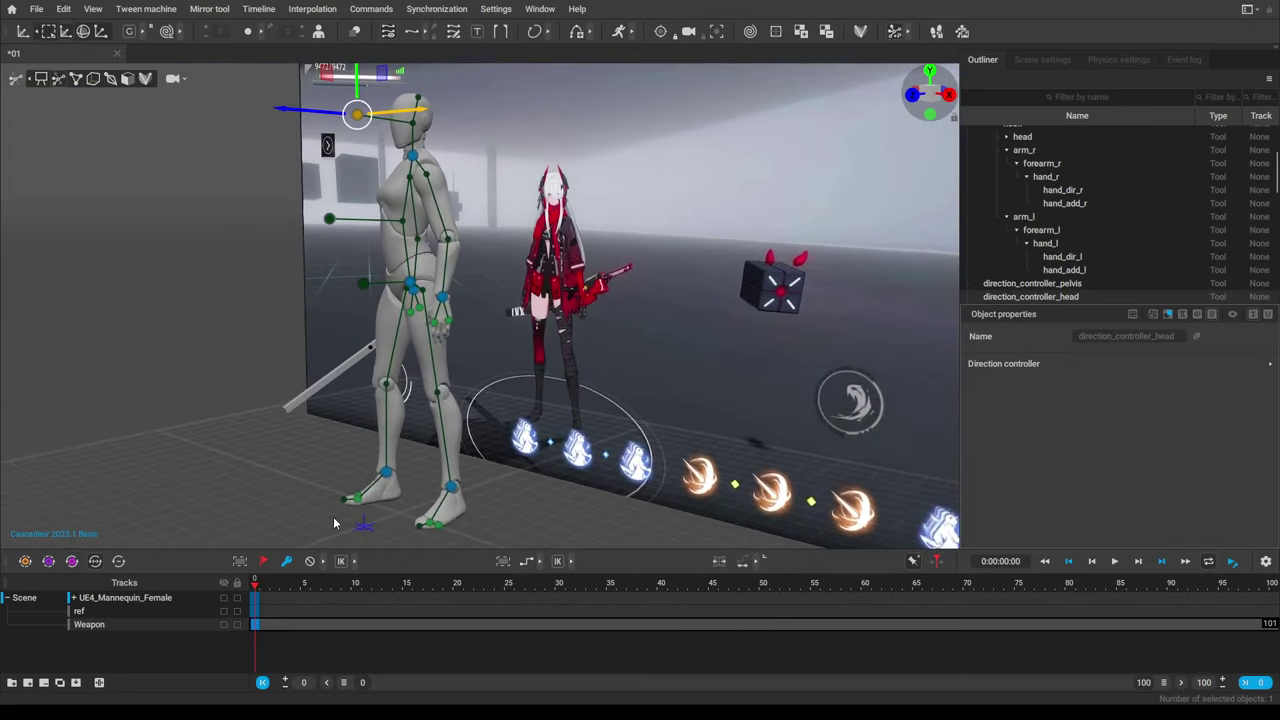
{"action": "left_click", "coordinate": [285, 585]}
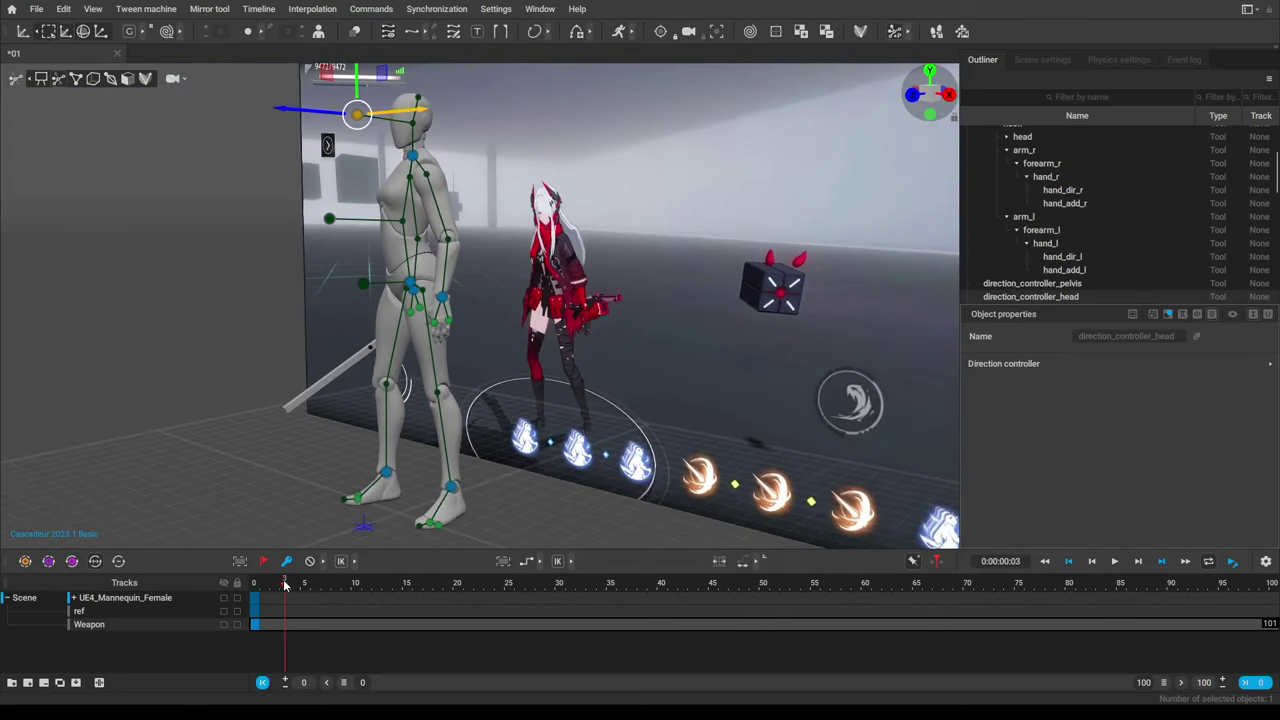
{"action": "mouse_move", "coordinate": [288, 585]}
{"action": "left_mouse_down"}
{"action": "mouse_move", "coordinate": [318, 587]}
{"action": "mouse_move", "coordinate": [258, 590]}
{"action": "mouse_move", "coordinate": [349, 594]}
{"action": "mouse_move", "coordinate": [241, 586]}
{"action": "mouse_move", "coordinate": [317, 586]}
{"action": "mouse_move", "coordinate": [251, 583]}
{"action": "mouse_move", "coordinate": [303, 582]}
{"action": "left_mouse_up"}
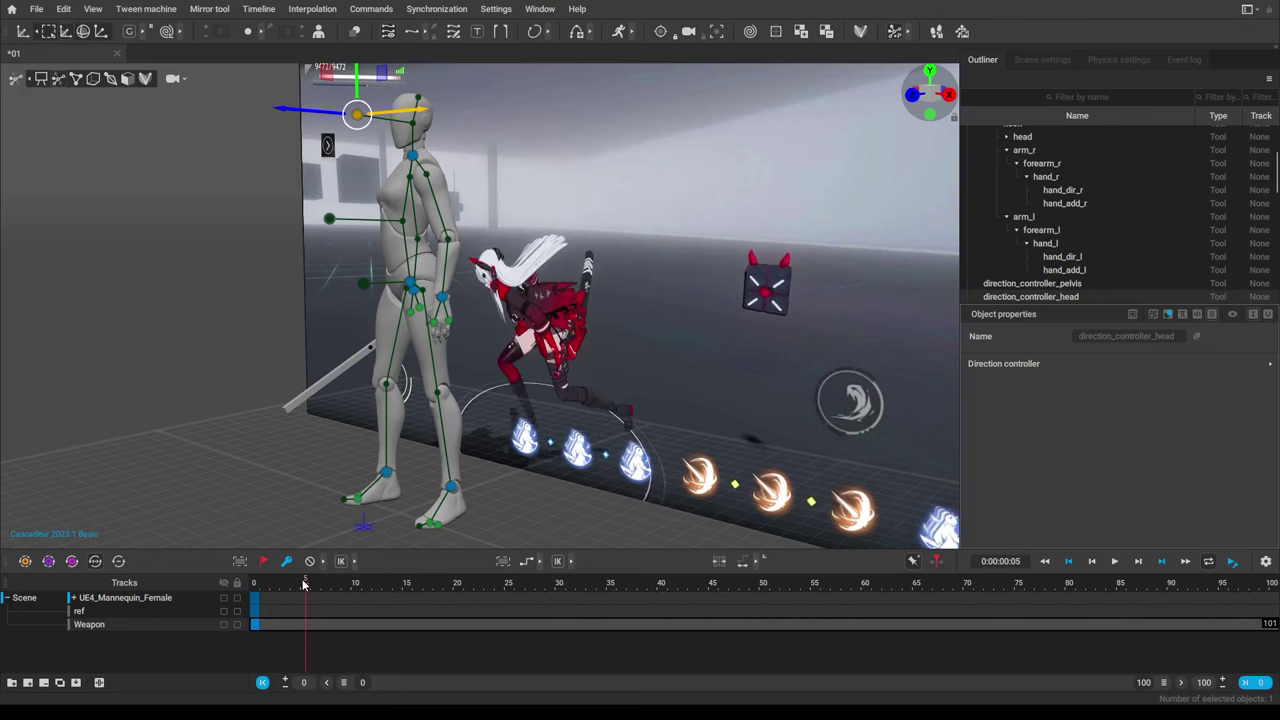
Select the right foot, pelvis and neck controllers together at frame 5.
{"action": "middle_click_drag", "start_coordinate": [432, 484], "coordinate": [434, 410], "text": "alt"}
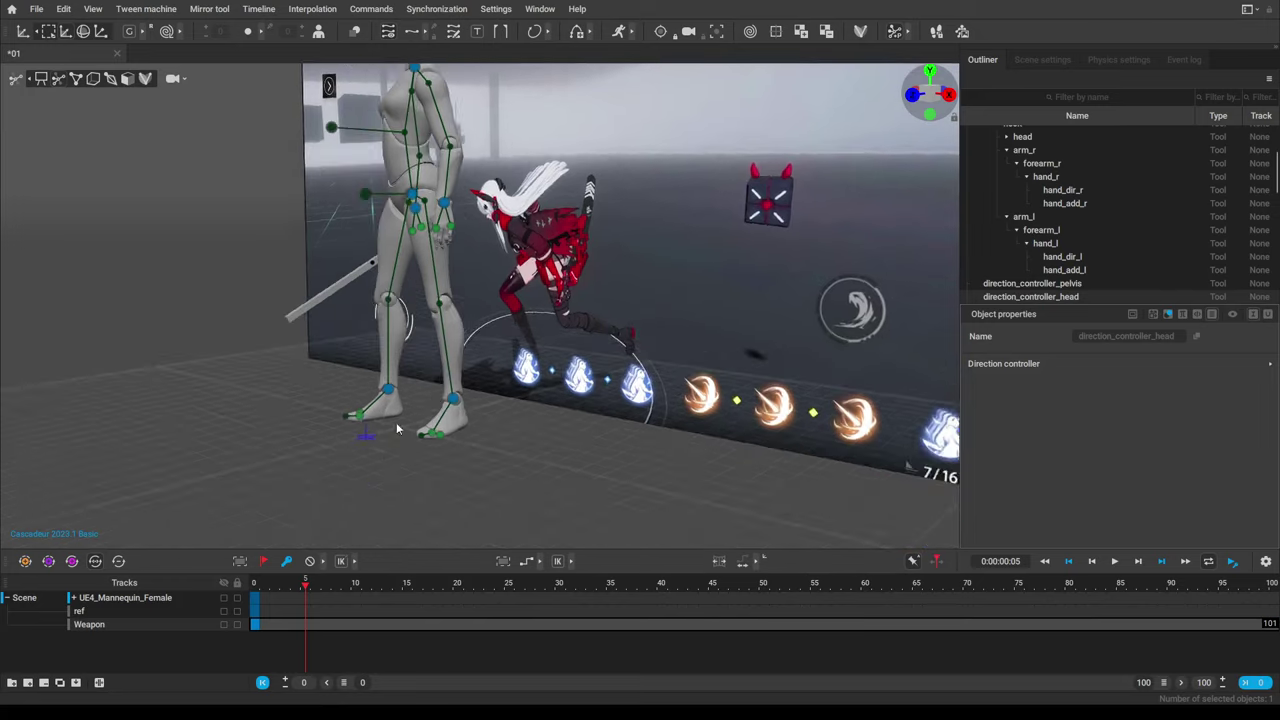
{"action": "left_click_drag", "start_coordinate": [434, 430], "coordinate": [587, 457], "text": "alt"}
{"action": "right_click_drag", "start_coordinate": [587, 461], "coordinate": [508, 431]}
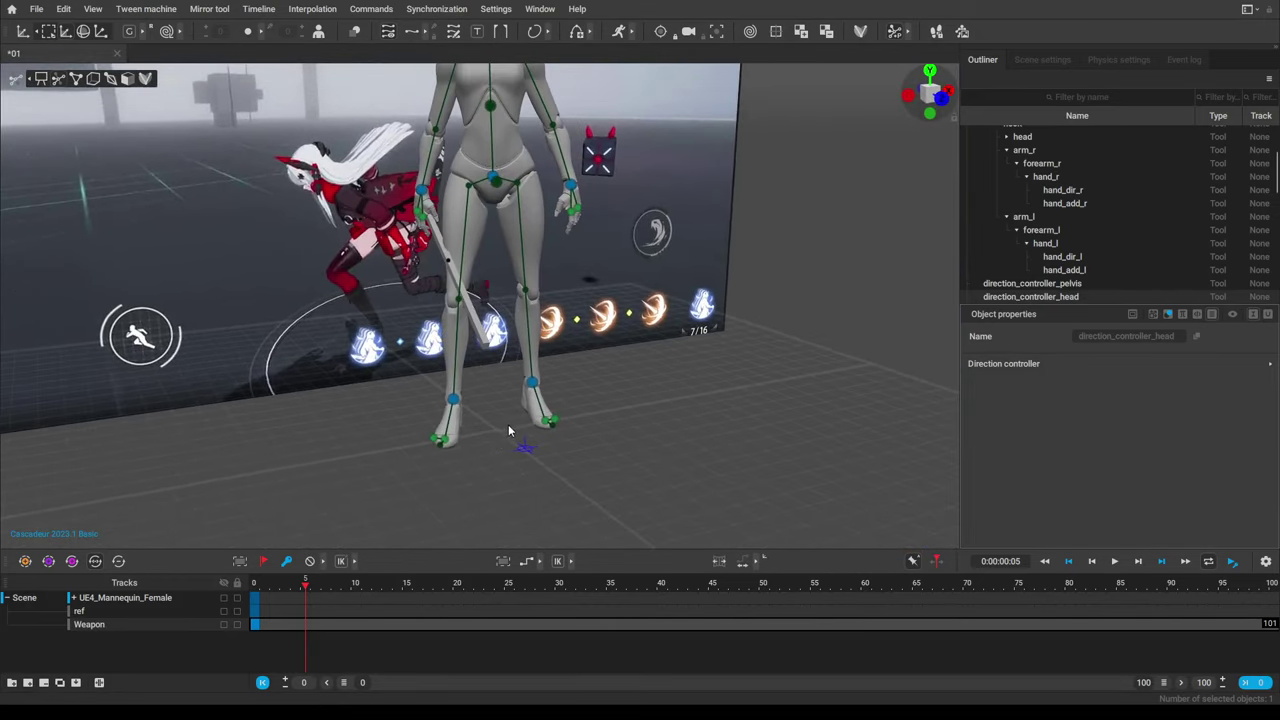
{"action": "left_click", "coordinate": [455, 401]}
{"action": "middle_click_drag", "start_coordinate": [600, 436], "coordinate": [672, 489], "text": "alt"}
{"action": "left_click_drag", "start_coordinate": [672, 489], "coordinate": [483, 436], "text": "alt"}
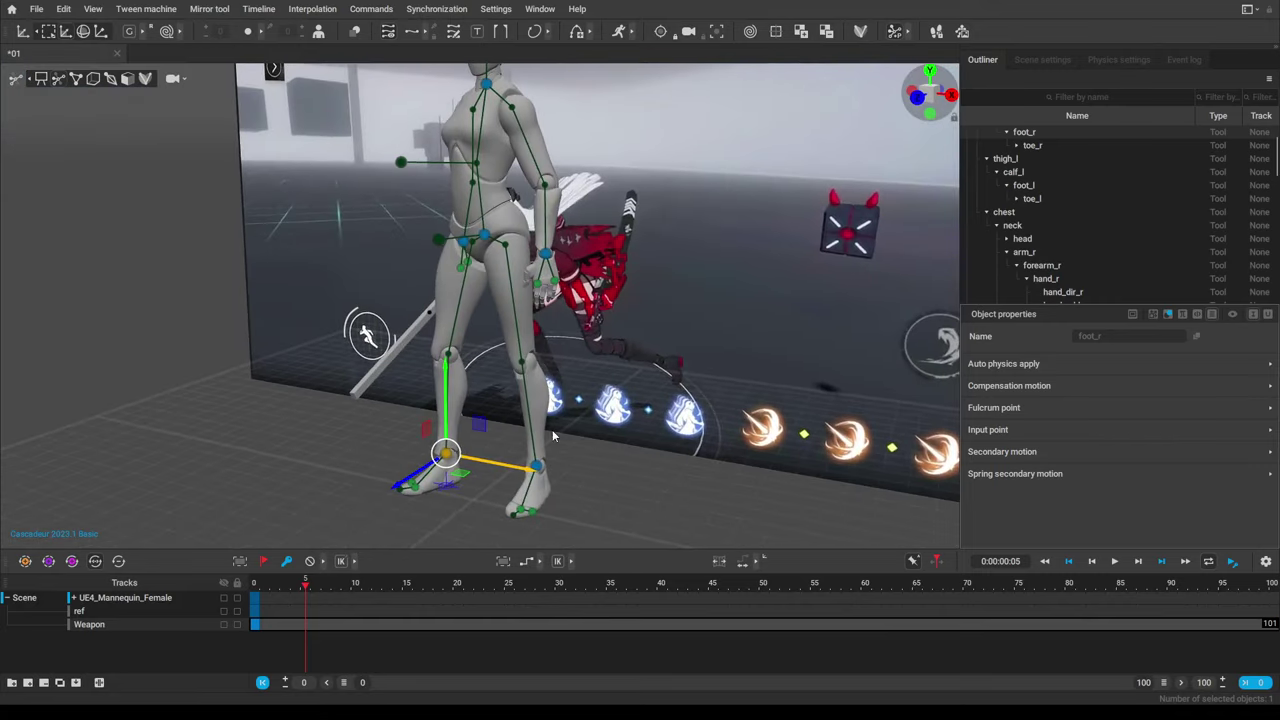
{"action": "right_click_drag", "start_coordinate": [476, 441], "coordinate": [366, 406]}
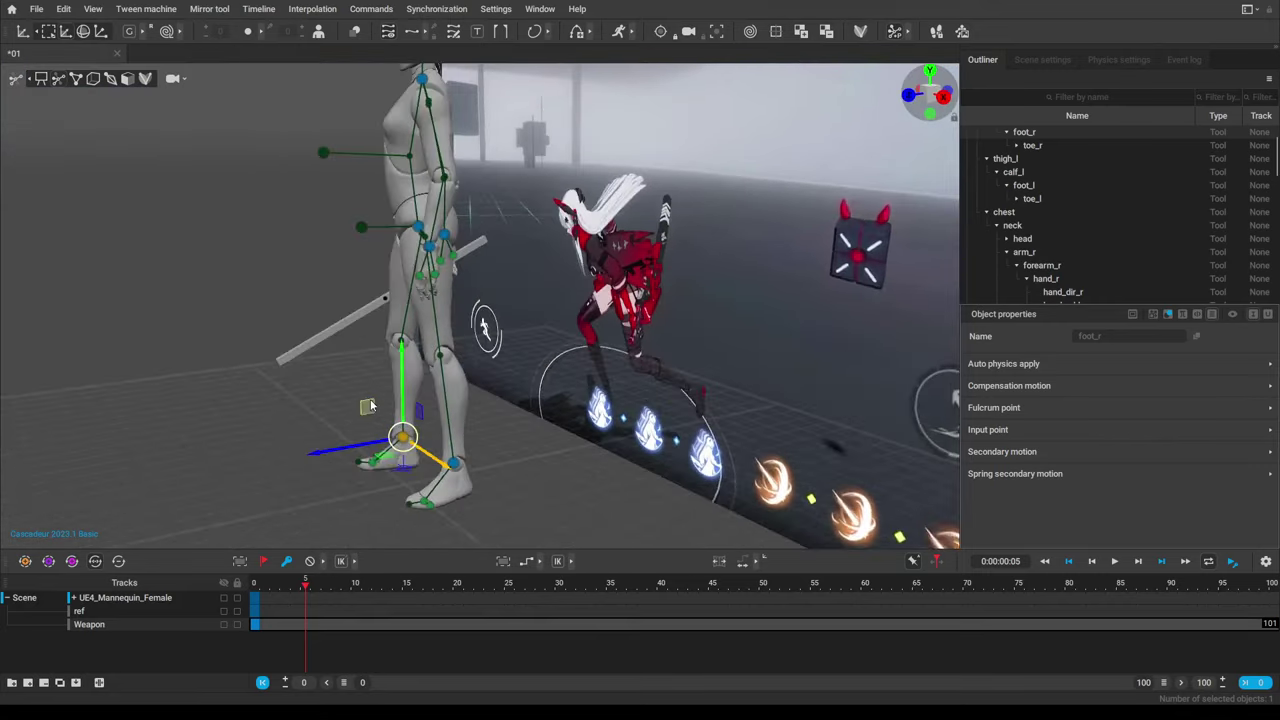
{"action": "mouse_move", "coordinate": [359, 405]}
{"action": "left_mouse_down"}
{"action": "mouse_move", "coordinate": [342, 404]}
{"action": "mouse_move", "coordinate": [362, 405]}
{"action": "left_mouse_up"}
{"action": "middle_click_drag", "start_coordinate": [440, 314], "coordinate": [474, 388]}
{"action": "left_click", "coordinate": [456, 308], "text": "shift"}
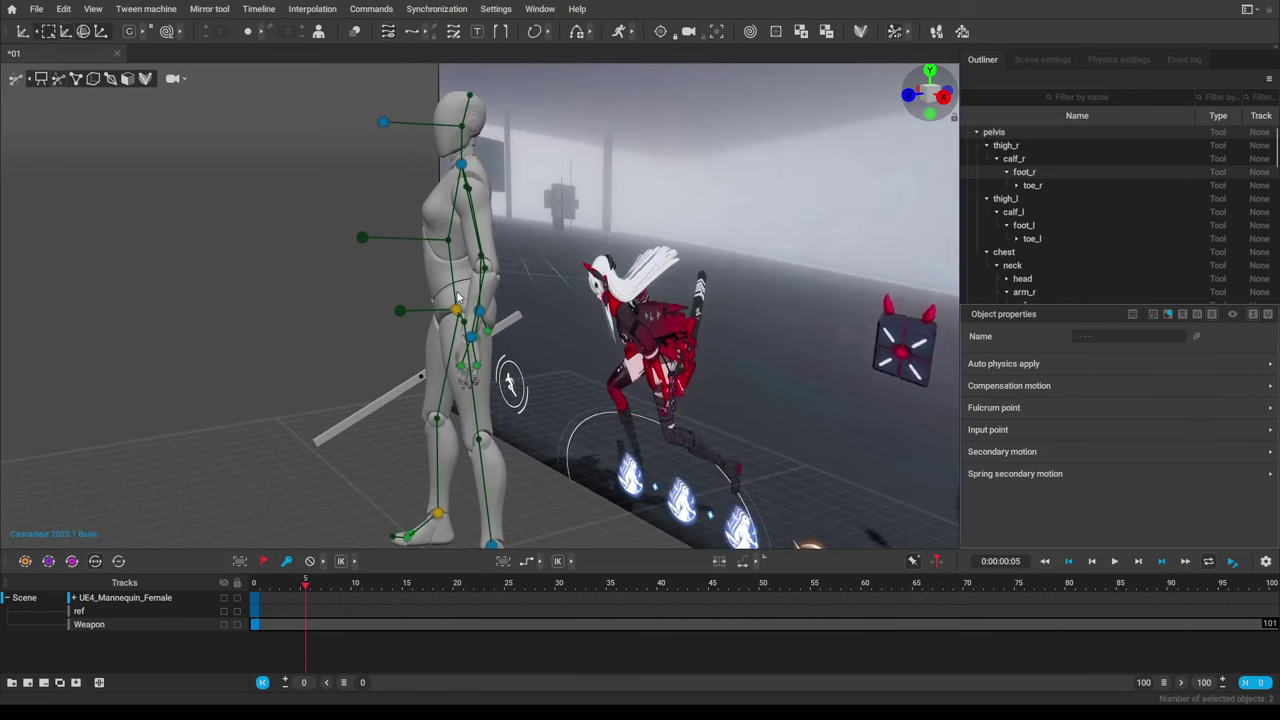
{"action": "left_click", "coordinate": [462, 164], "text": "shift"}
Try moving the selected right foot, pelvis and neck controllers forward and down, and undo the move and the key on the Weapon track.
{"action": "left_click_drag", "start_coordinate": [437, 366], "coordinate": [609, 472], "text": "alt"}
{"action": "right_click_drag", "start_coordinate": [610, 473], "coordinate": [507, 433]}
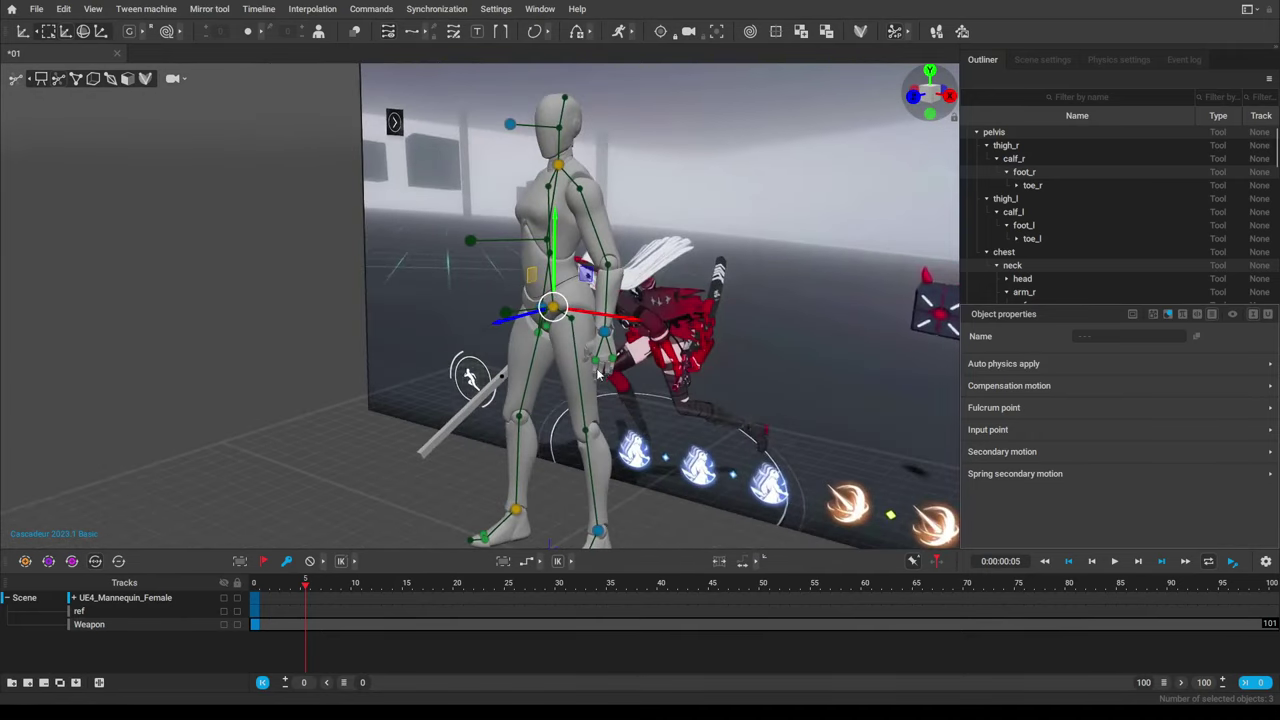
{"action": "left_click_drag", "start_coordinate": [598, 374], "coordinate": [490, 342], "text": "alt"}
{"action": "left_click_drag", "start_coordinate": [462, 277], "coordinate": [356, 306]}
{"action": "key", "text": "ctrl+z"}
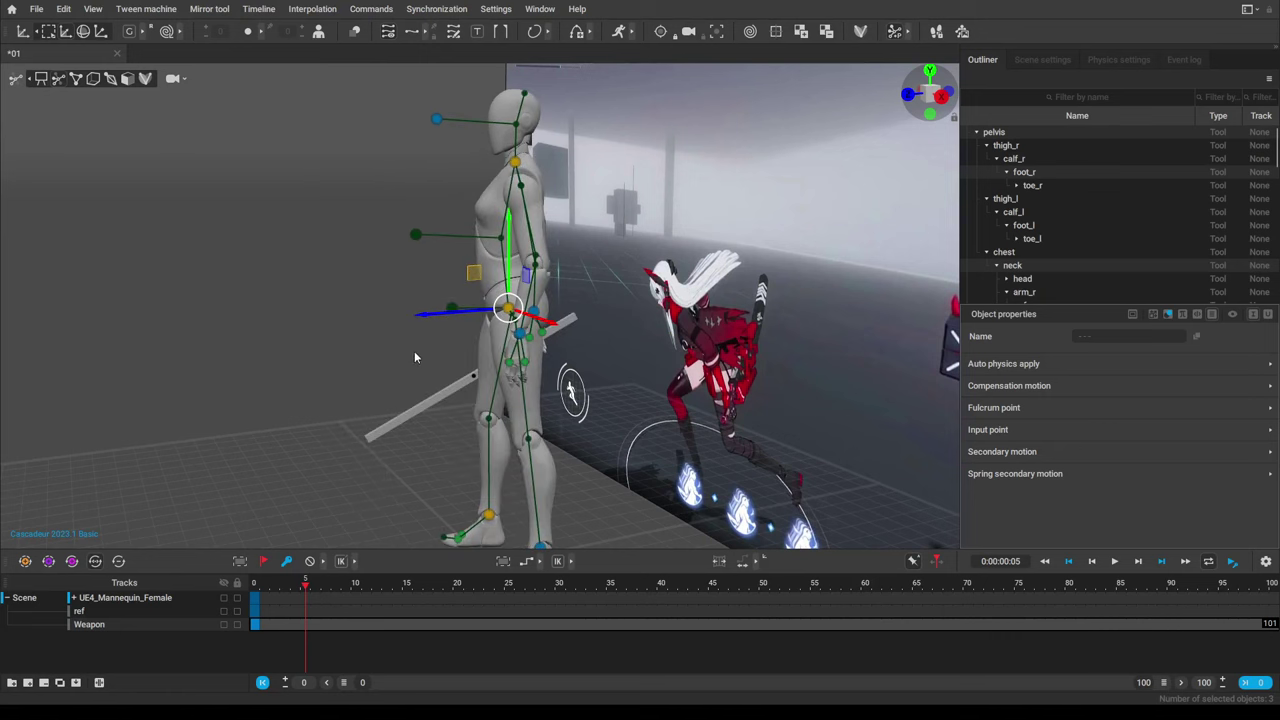
{"action": "right_click_drag", "start_coordinate": [415, 357], "coordinate": [491, 366]}
{"action": "key", "text": "f"}
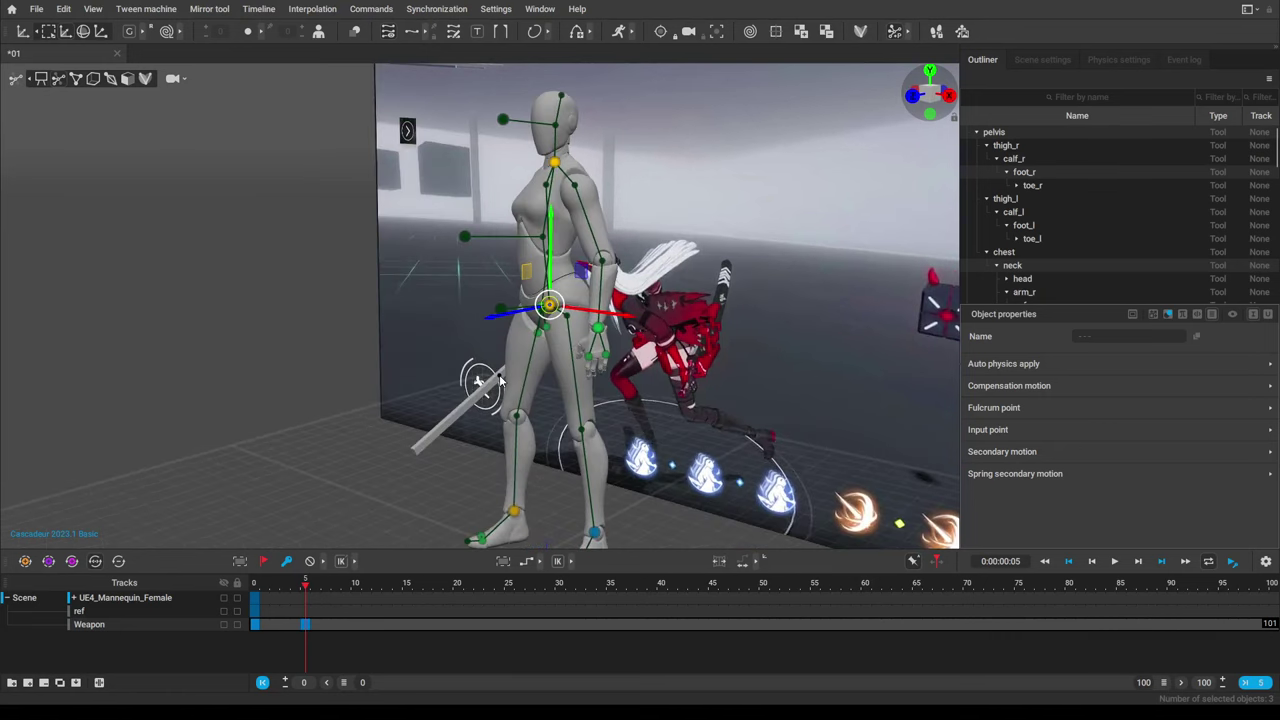
{"action": "key", "text": "ctrl+z"}
Key the UE4_Mannequin_Female track at frame 5 and add the left hand controller to the selected foot, pelvis and neck controllers.
{"action": "left_click", "coordinate": [155, 600]}
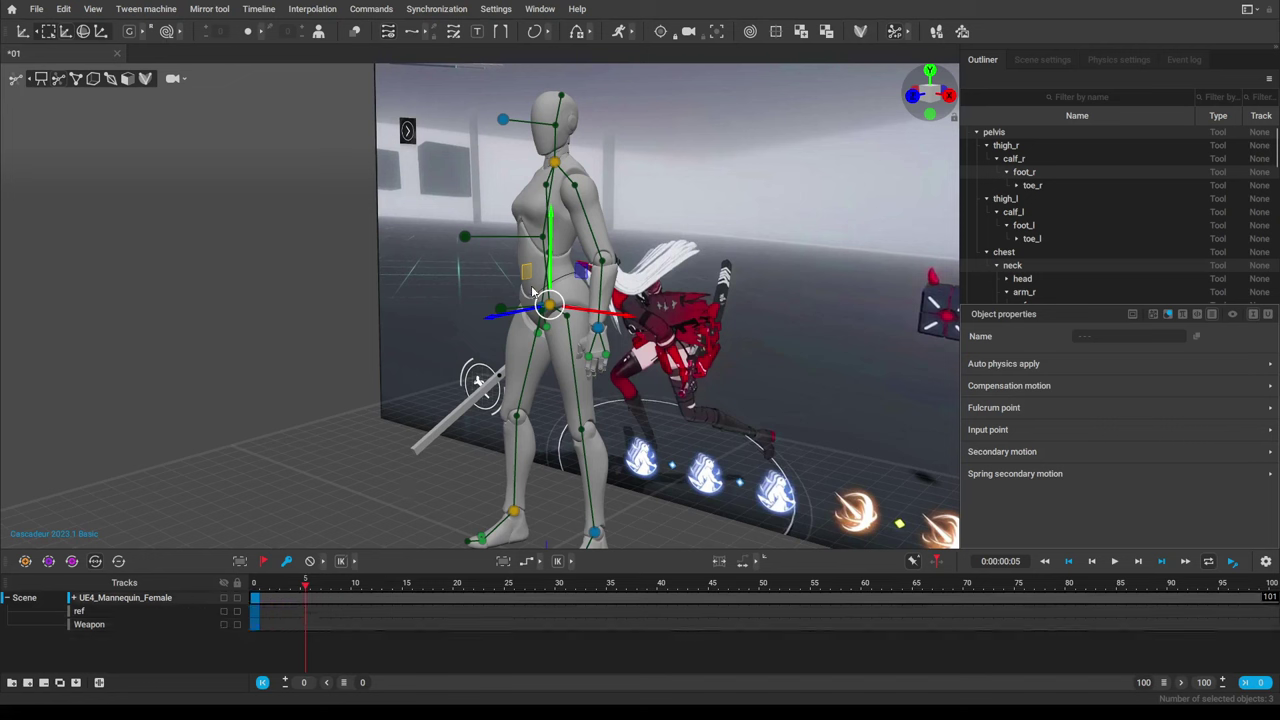
{"action": "key", "text": "f"}
{"action": "left_click_drag", "start_coordinate": [527, 272], "coordinate": [456, 315]}
{"action": "key", "text": "ctrl+z"}
{"action": "key", "text": "q"}
{"action": "left_click", "coordinate": [597, 329]}
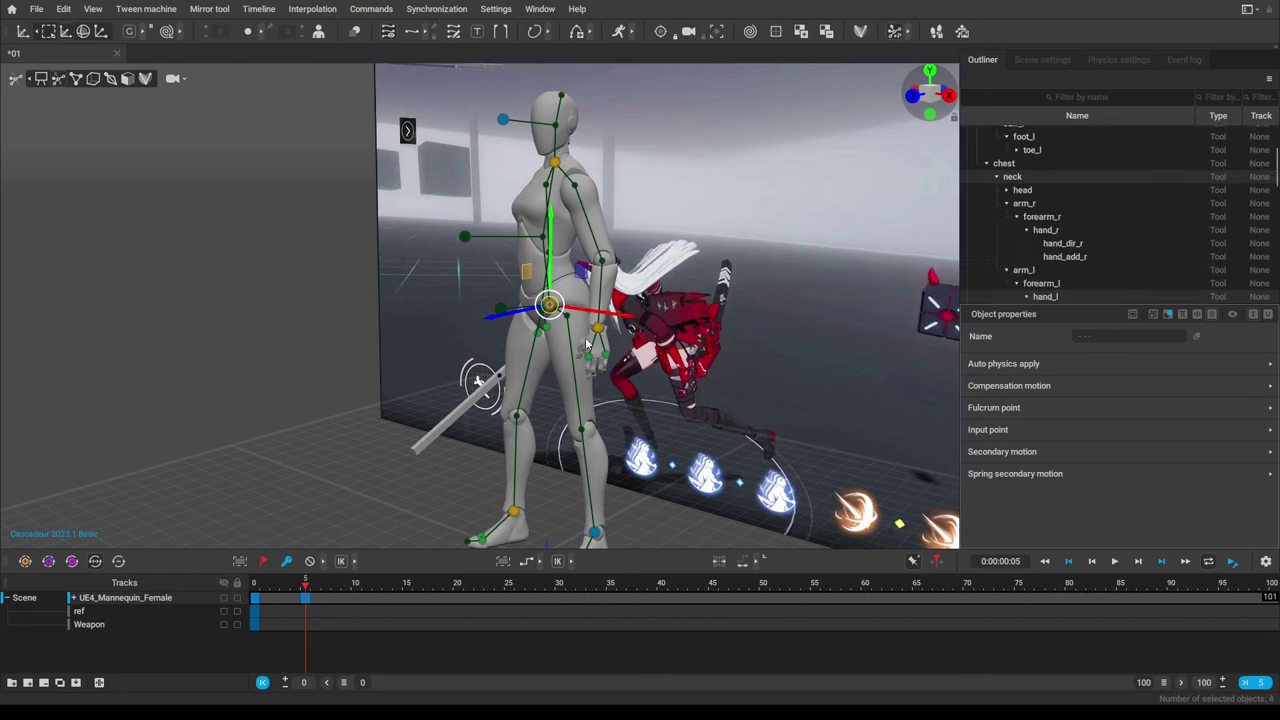
Move the selected right foot, pelvis, neck and left hand controllers forward and down into a bent-knee lunge.
{"action": "left_click_drag", "start_coordinate": [527, 272], "coordinate": [465, 323]}
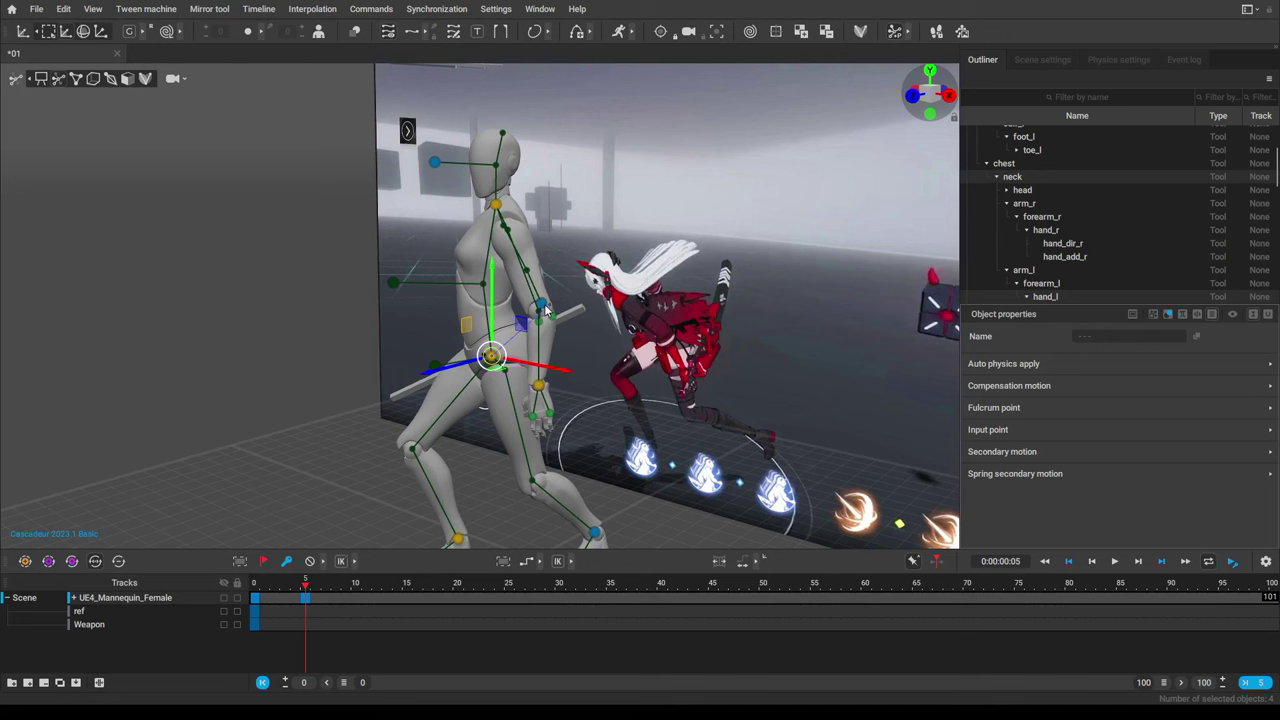
{"action": "key", "text": "ctrl+z"}
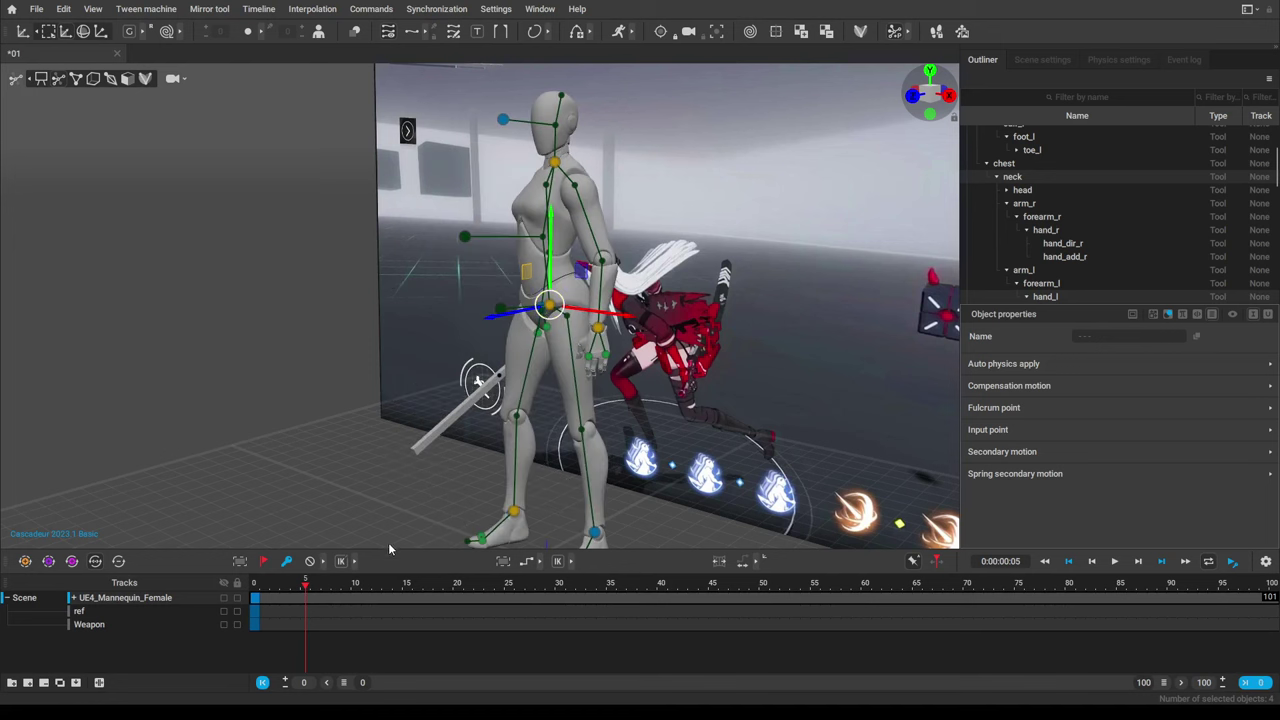
{"action": "key", "text": "ctrl+shift+z"}
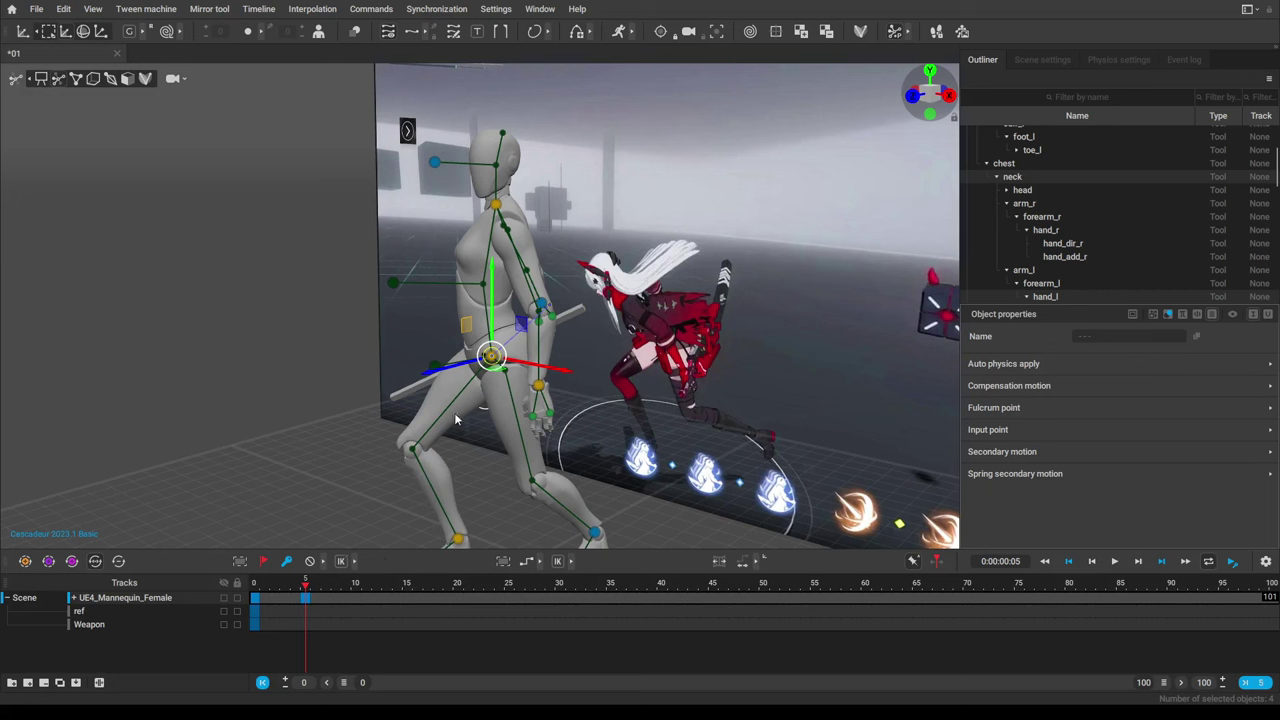
{"action": "left_click_drag", "start_coordinate": [468, 319], "coordinate": [456, 335]}
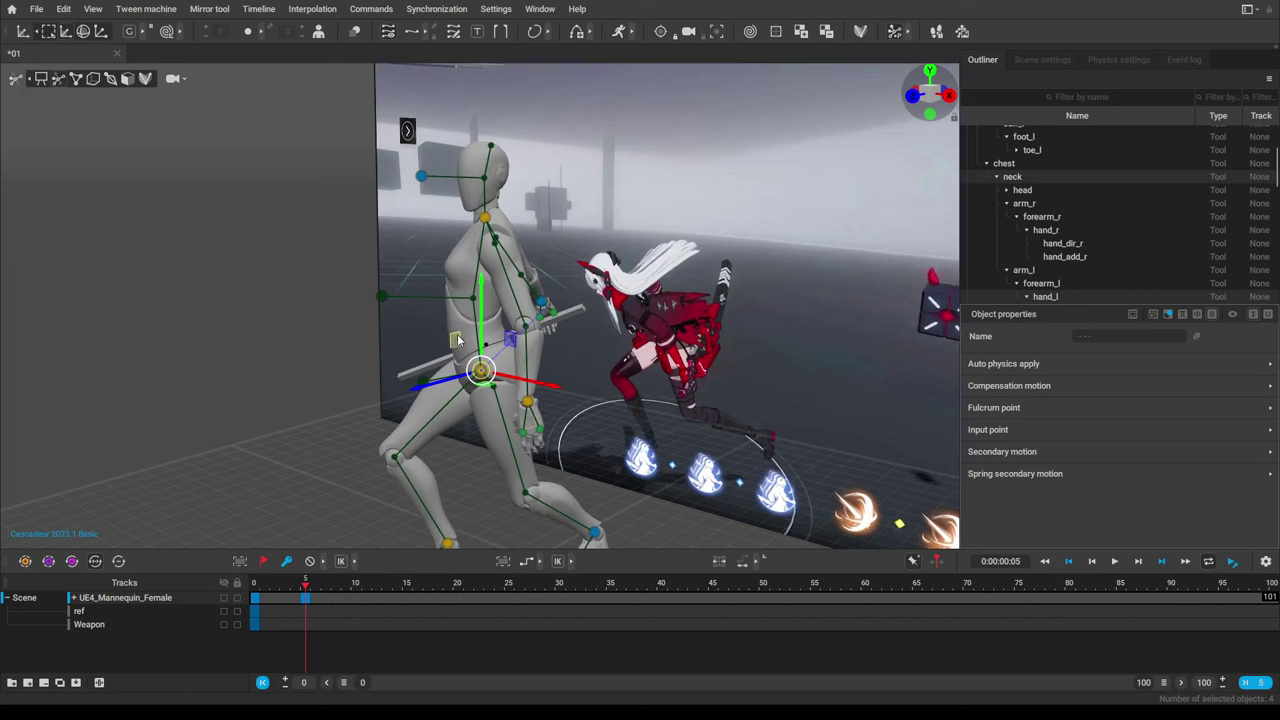
Try swinging the right hand controller forward in front of the body, and undo the change.
{"action": "left_click", "coordinate": [543, 302]}
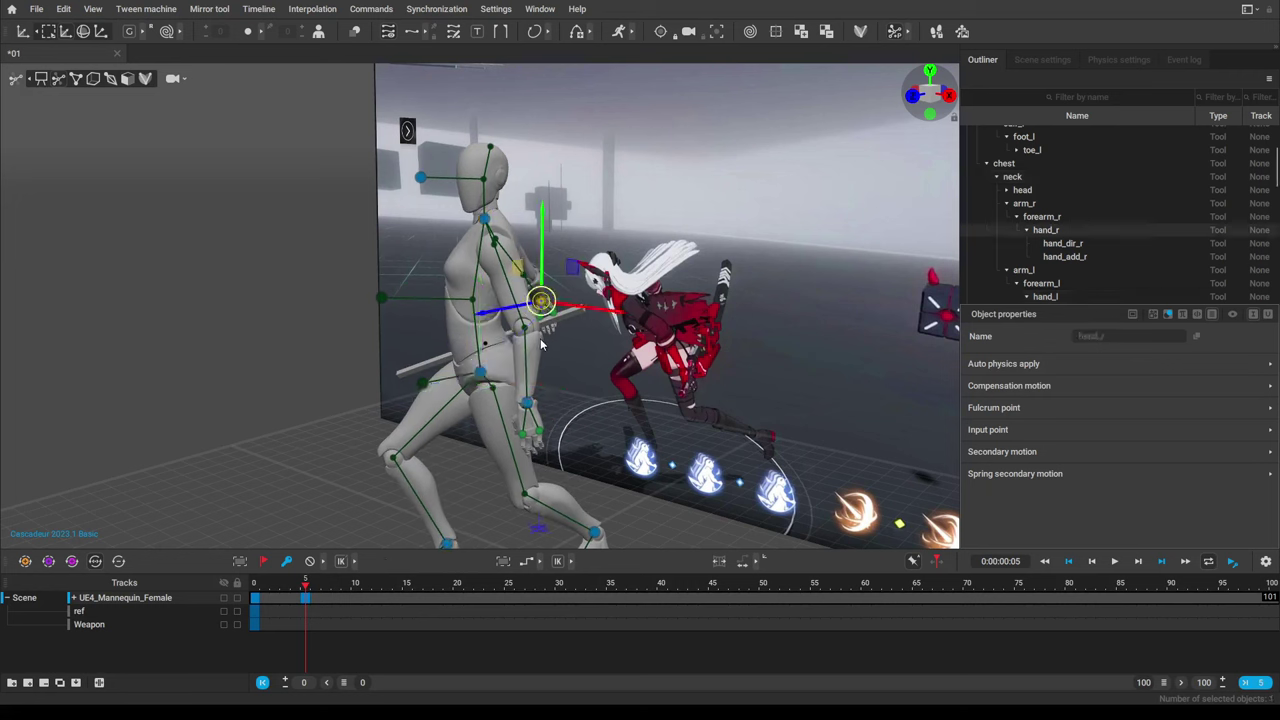
{"action": "left_click_drag", "start_coordinate": [540, 339], "coordinate": [374, 306]}
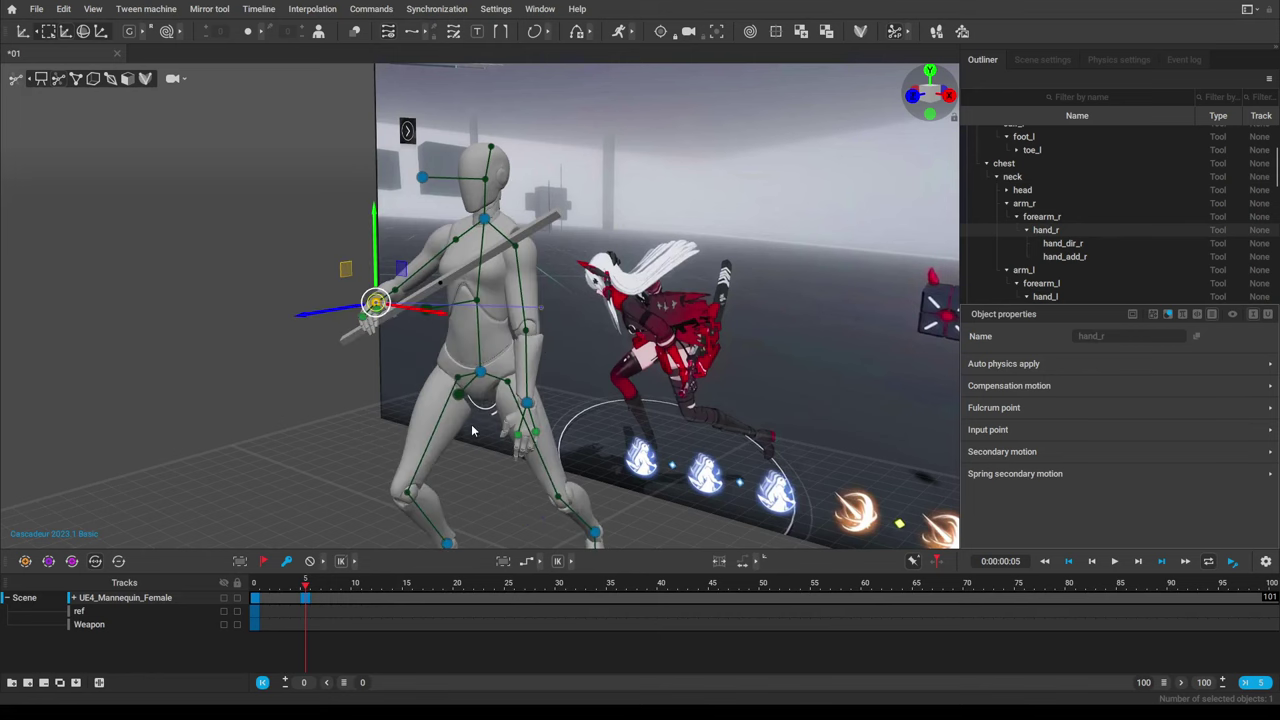
{"action": "left_click_drag", "start_coordinate": [434, 434], "coordinate": [571, 467], "text": "alt"}
{"action": "key", "text": "ctrl+z"}
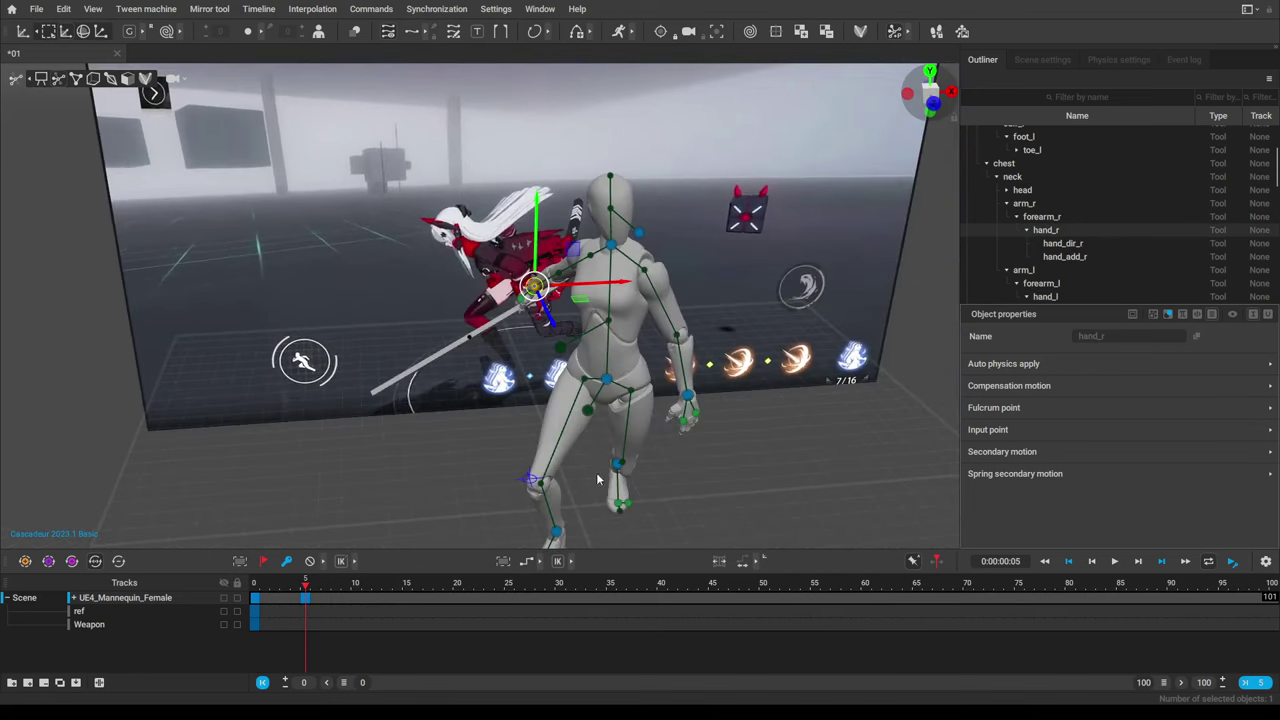
{"action": "right_click_drag", "start_coordinate": [605, 383], "coordinate": [490, 376]}
{"action": "left_click", "coordinate": [518, 265]}
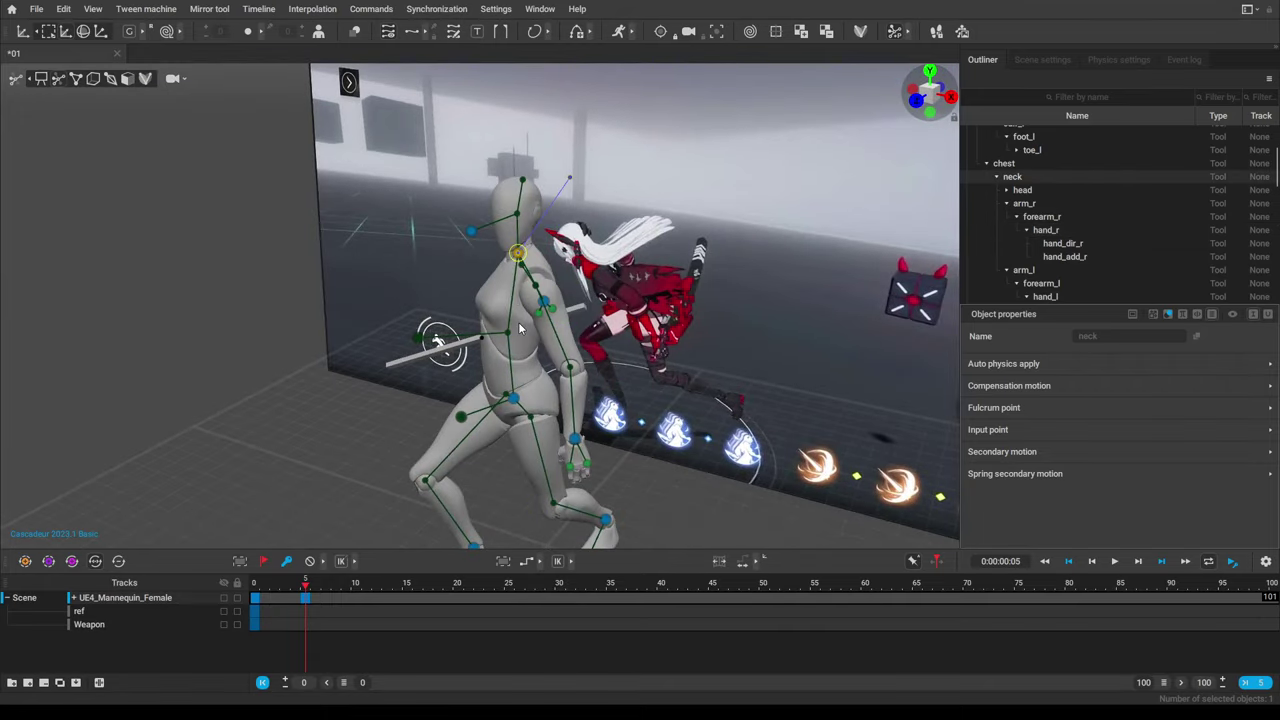
{"action": "key", "text": "ctrl+z"}
Lower the right hand controller behind the body and pull the neck controller forward and down to lean the torso.
{"action": "right_click_drag", "start_coordinate": [510, 385], "coordinate": [395, 370]}
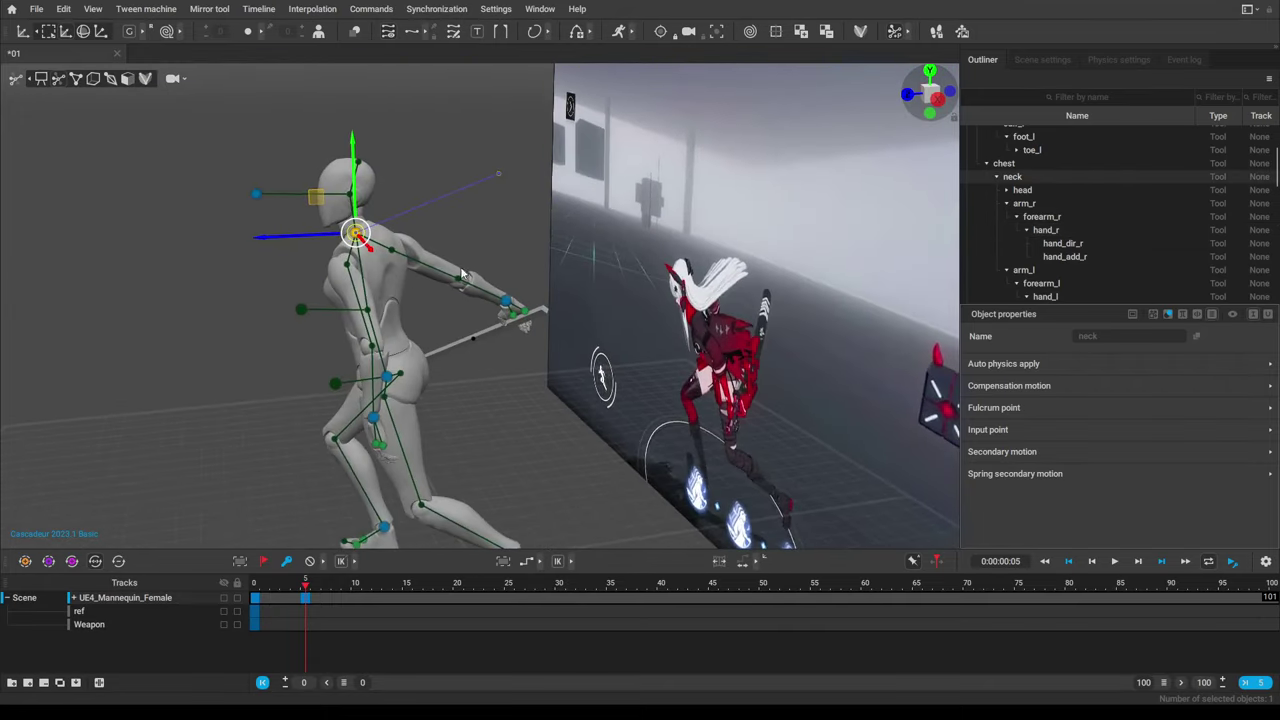
{"action": "left_click", "coordinate": [507, 306]}
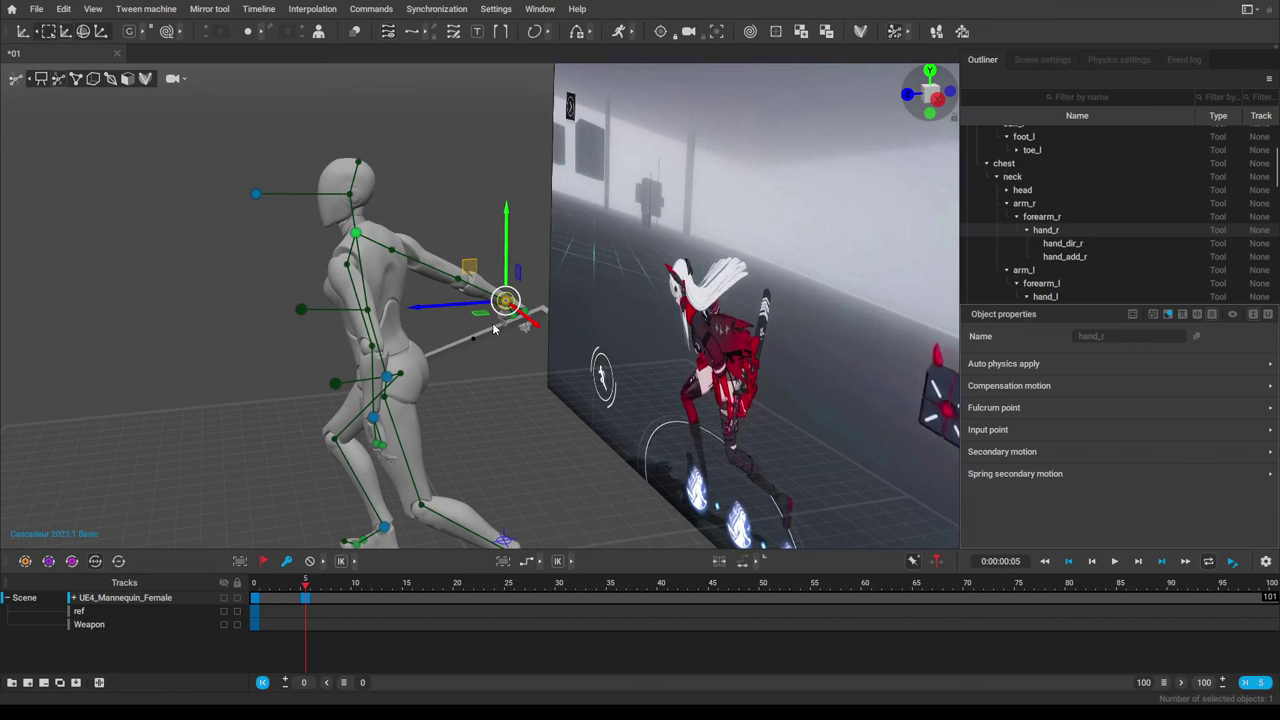
{"action": "left_click_drag", "start_coordinate": [465, 268], "coordinate": [376, 248]}
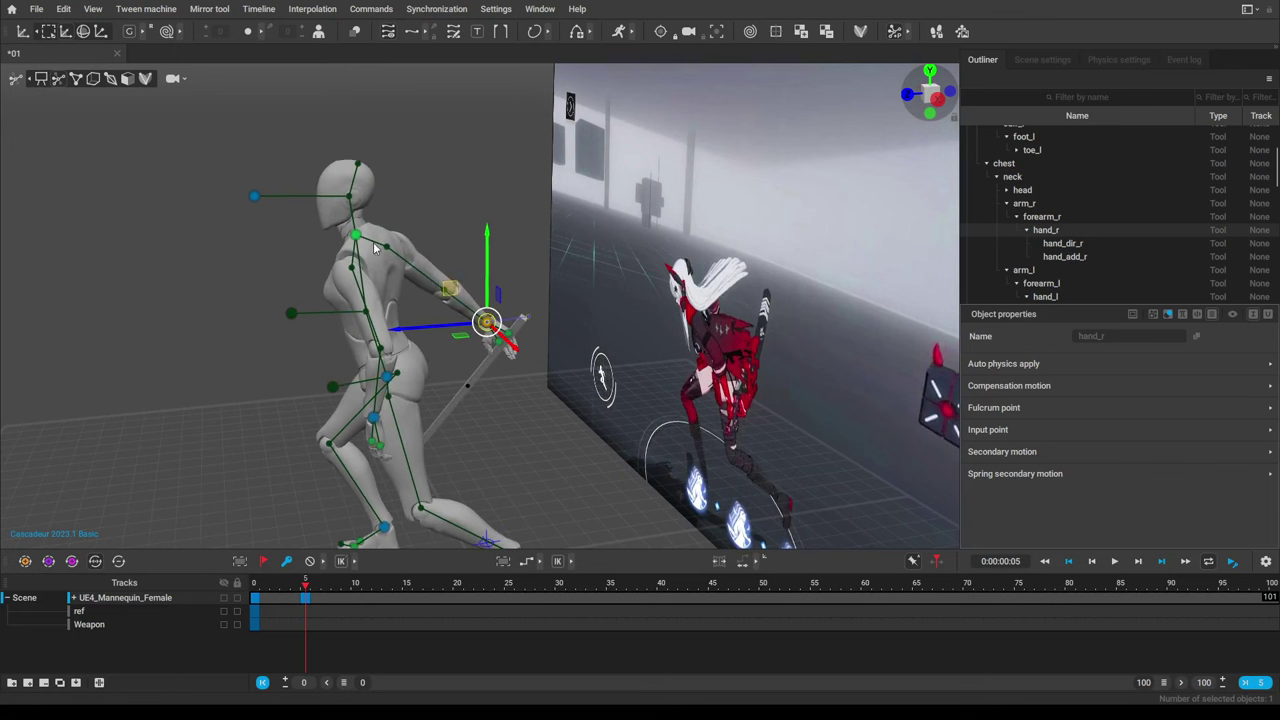
{"action": "left_click", "coordinate": [357, 243]}
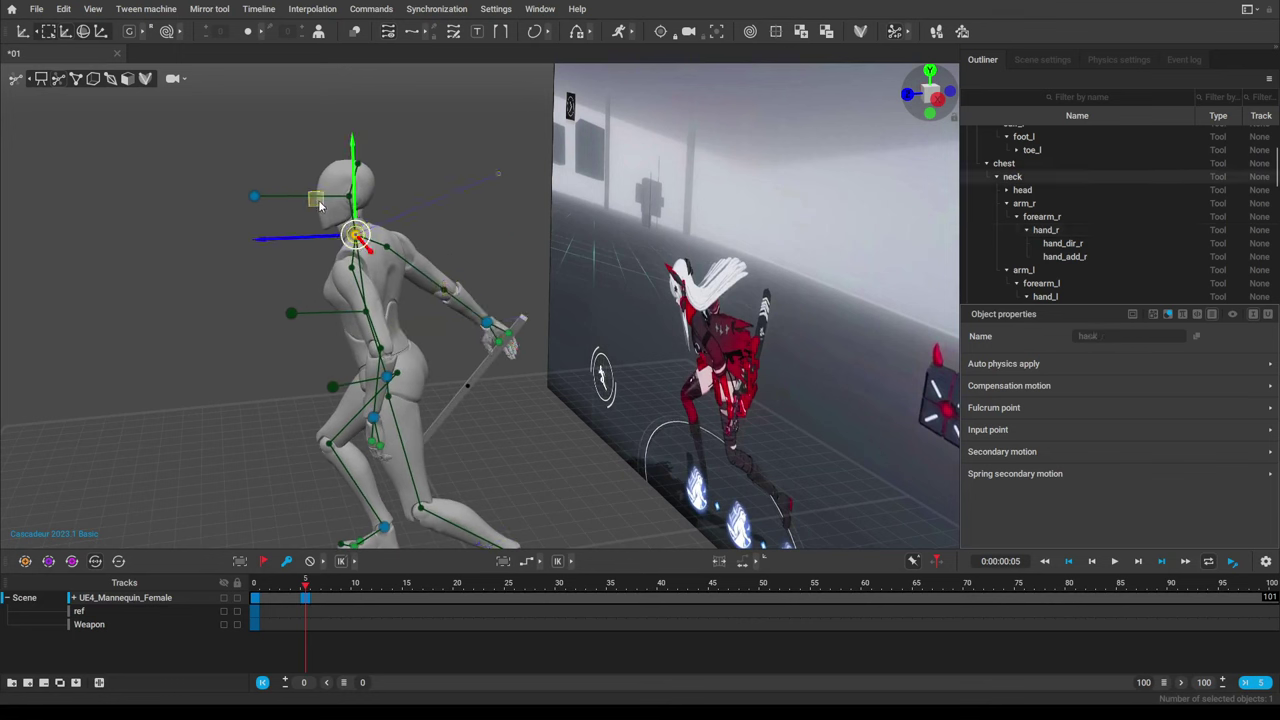
{"action": "left_click_drag", "start_coordinate": [322, 205], "coordinate": [252, 240]}
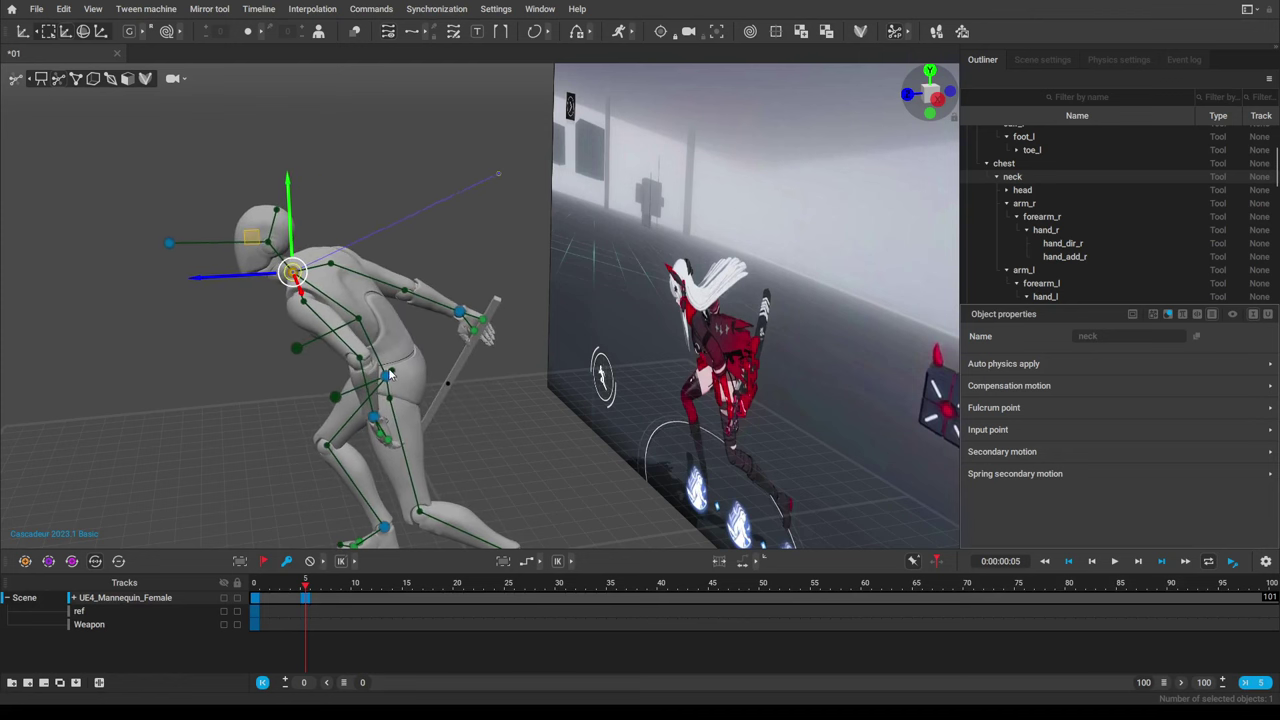
Move the pelvis controller forward and down at frame 5, and lower the head direction and neck controllers.
{"action": "left_click", "coordinate": [388, 377]}
{"action": "left_click_drag", "start_coordinate": [386, 376], "coordinate": [330, 408]}
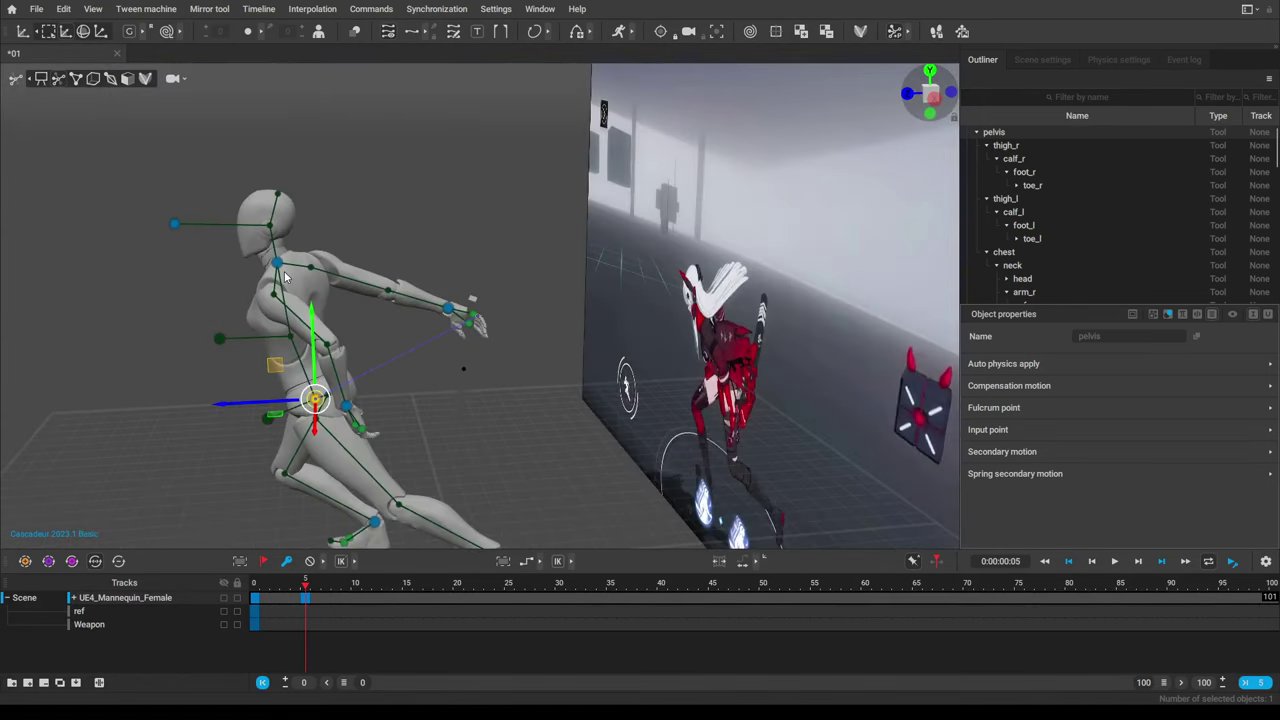
{"action": "left_click", "coordinate": [279, 266]}
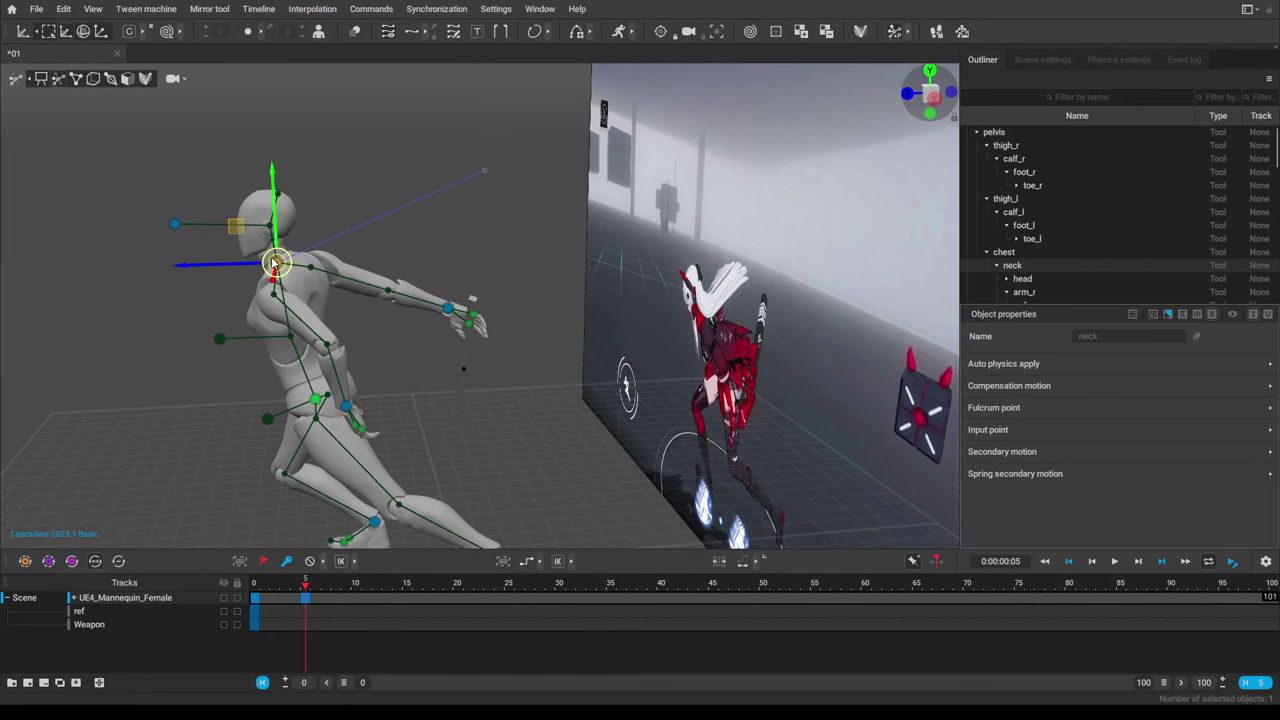
{"action": "left_click", "coordinate": [175, 224]}
{"action": "left_click_drag", "start_coordinate": [175, 224], "coordinate": [243, 364]}
{"action": "left_click", "coordinate": [275, 263]}
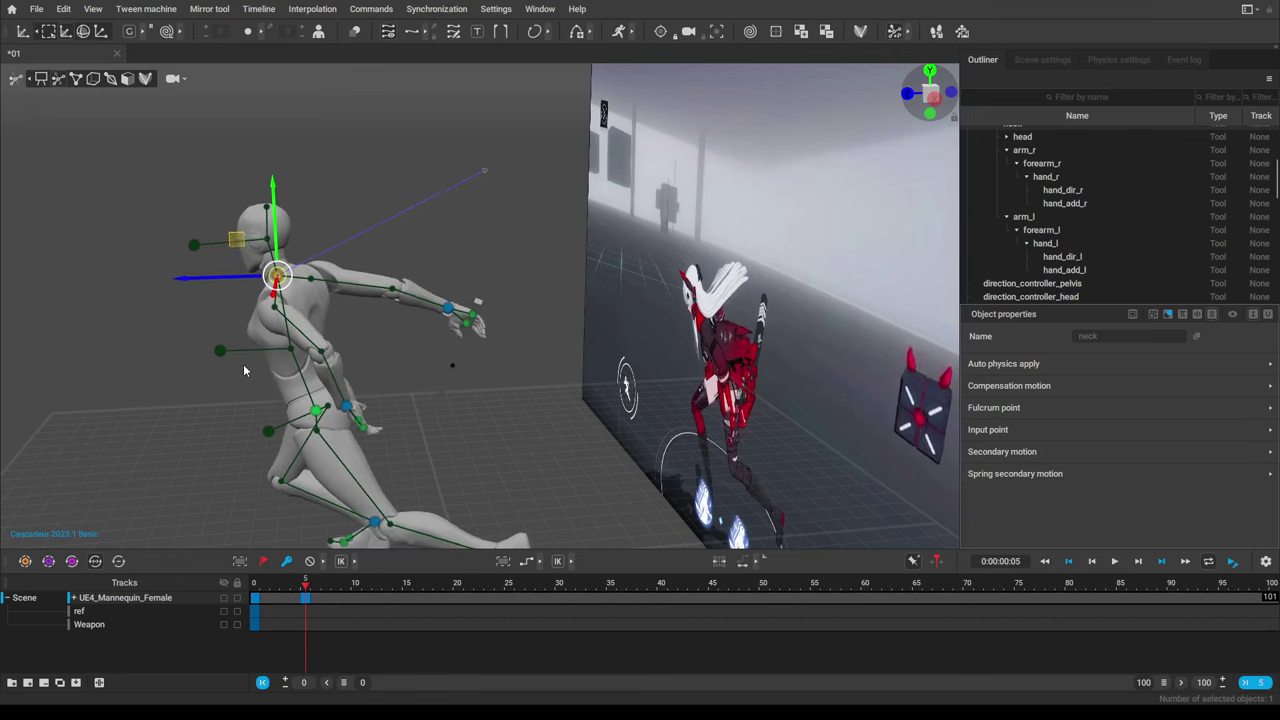
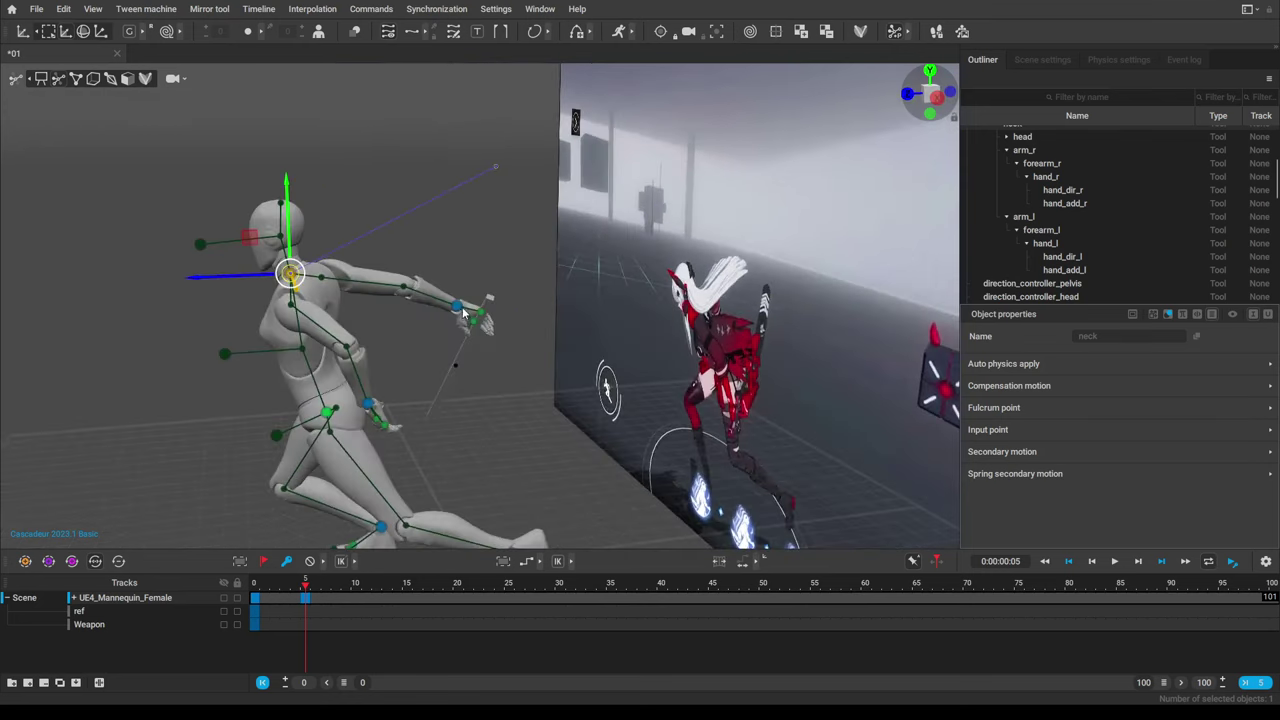
Pull the right hand controller and the left hand controller forward and down so both arms trail closer to the body.
{"action": "left_click", "coordinate": [452, 302]}
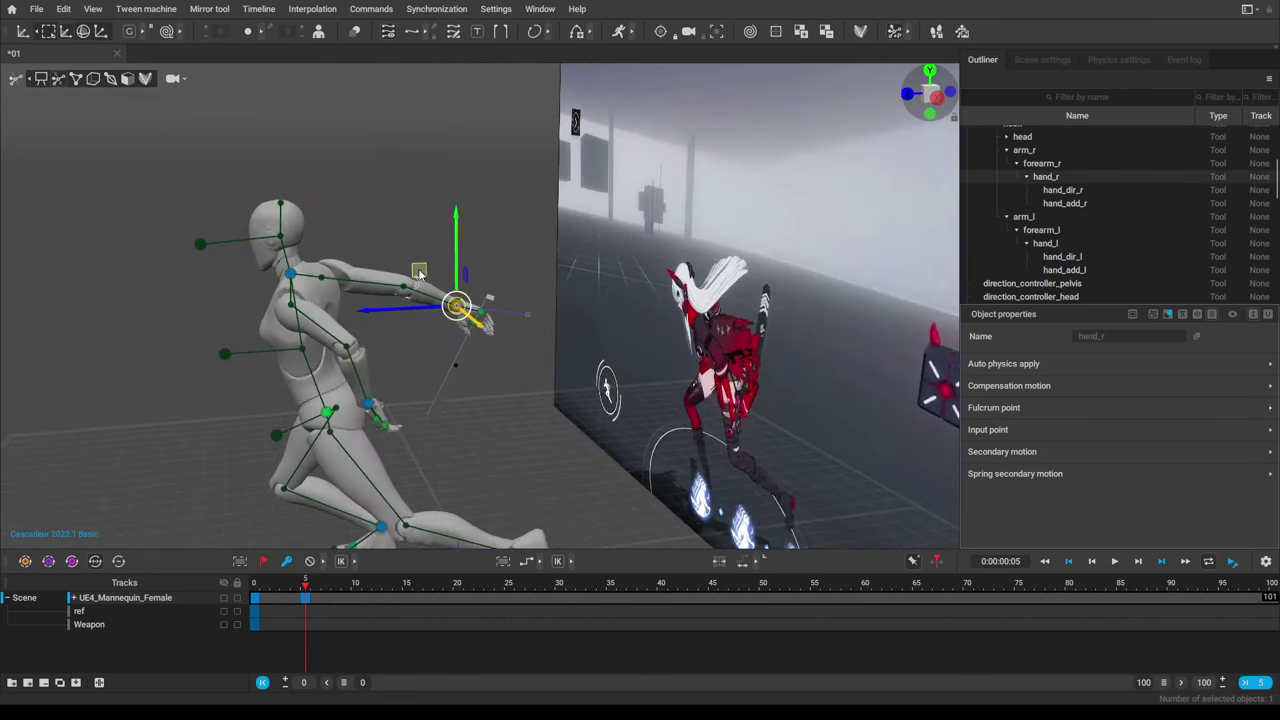
{"action": "left_click_drag", "start_coordinate": [452, 302], "coordinate": [422, 322]}
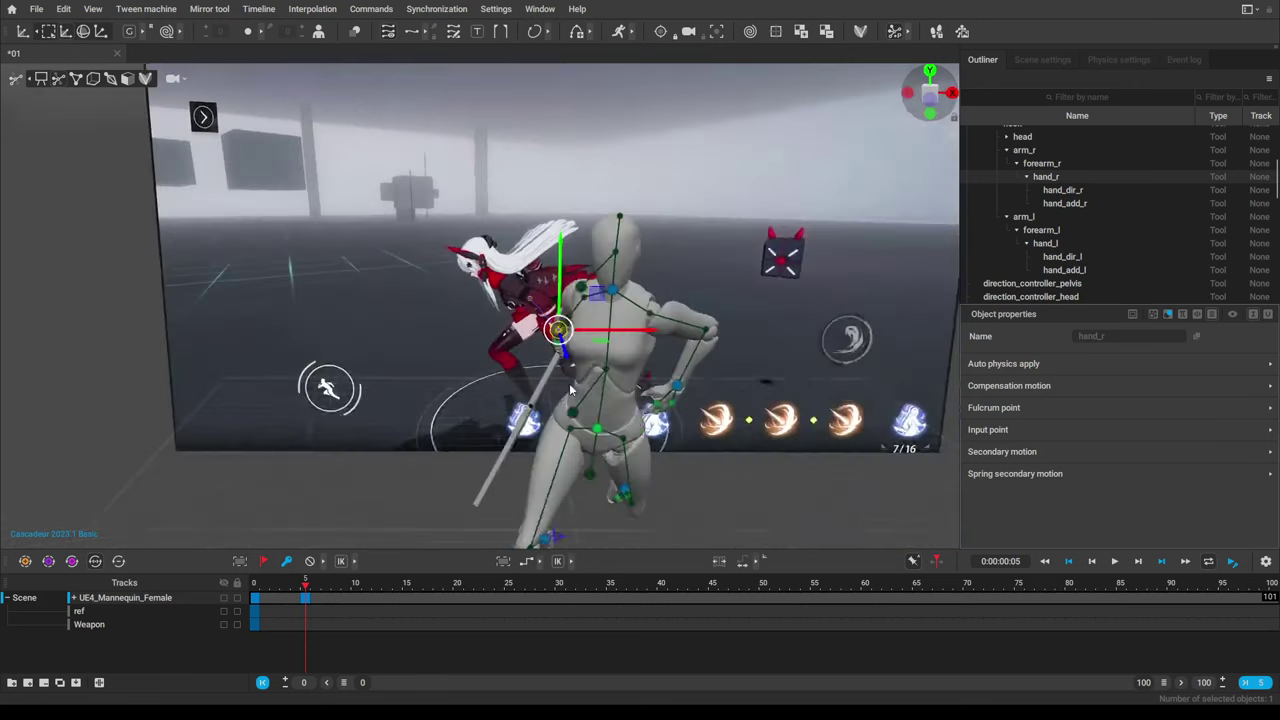
{"action": "left_click_drag", "start_coordinate": [569, 384], "coordinate": [488, 392], "text": "alt"}
{"action": "left_click", "coordinate": [482, 377]}
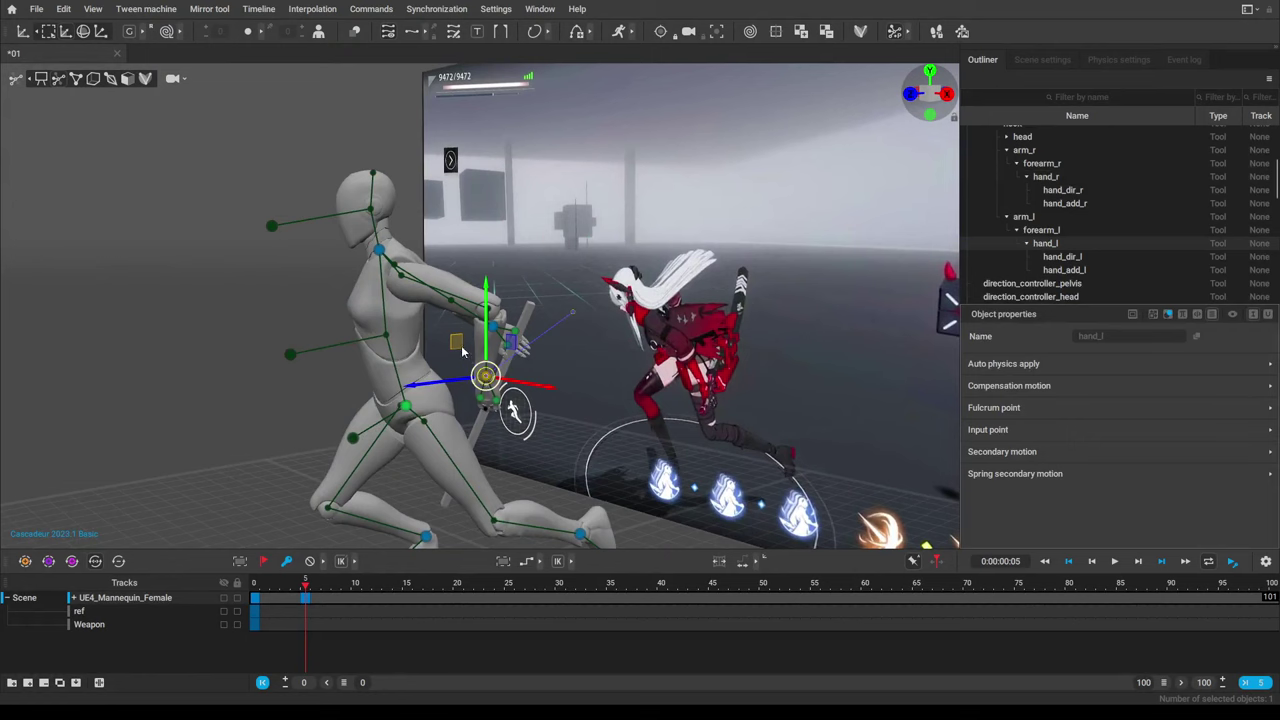
{"action": "left_click_drag", "start_coordinate": [462, 350], "coordinate": [425, 384]}
{"action": "right_click_drag", "start_coordinate": [425, 384], "coordinate": [480, 416]}
{"action": "right_click_drag", "start_coordinate": [627, 439], "coordinate": [461, 291]}
{"action": "right_click_drag", "start_coordinate": [430, 395], "coordinate": [620, 463]}
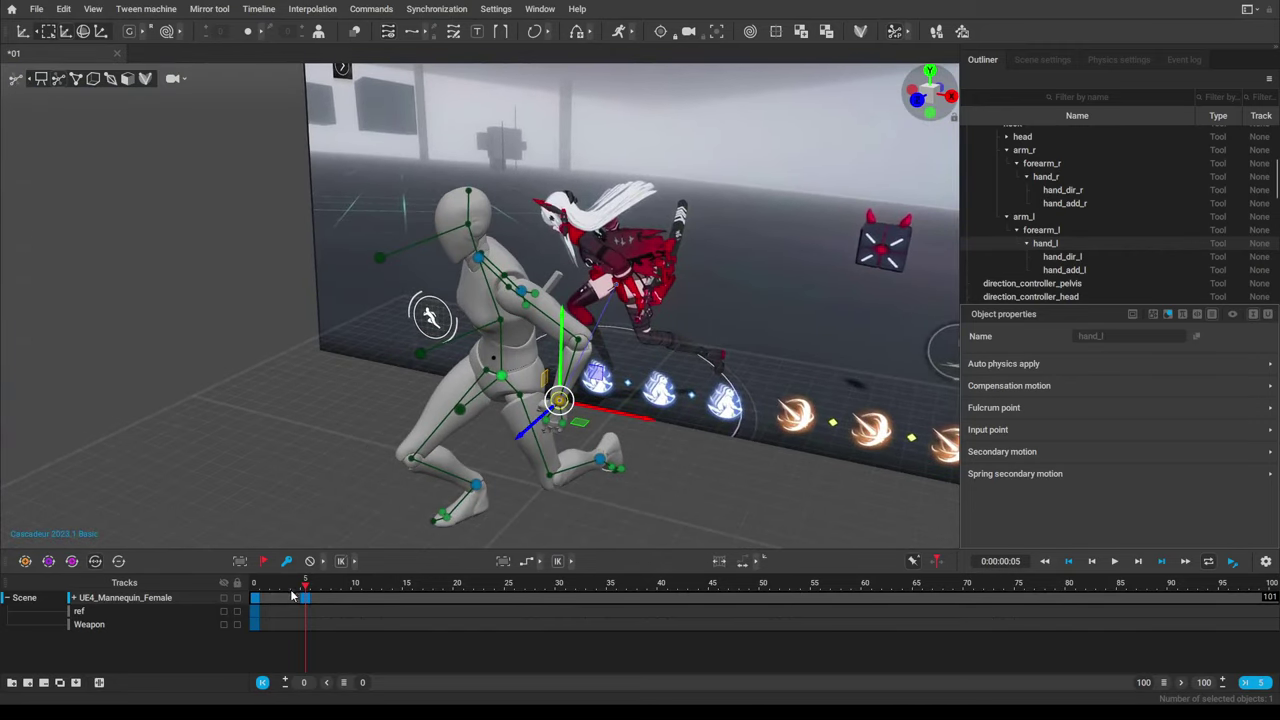
Apply a curved interpolation to the UE4_Mannequin_Female interval between the keys at frames 0 and 5.
{"action": "left_click_drag", "start_coordinate": [285, 597], "coordinate": [276, 600]}
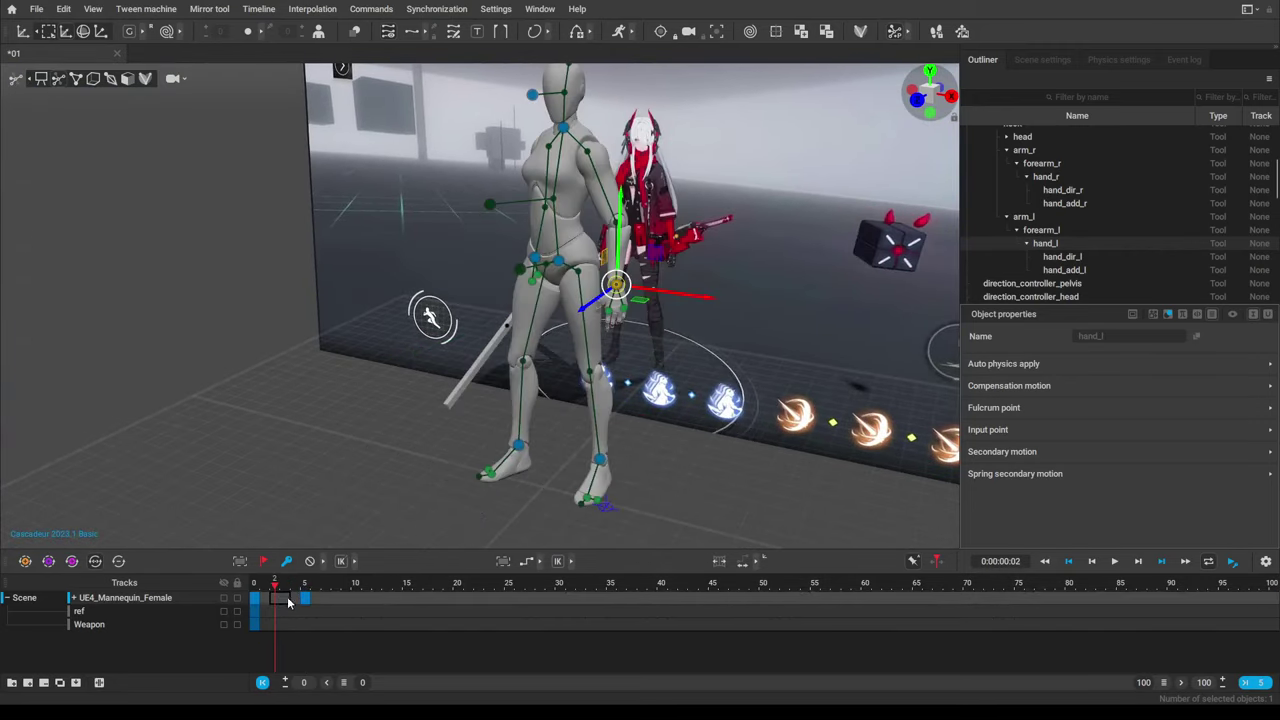
{"action": "left_click", "coordinate": [536, 561]}
{"action": "left_click", "coordinate": [518, 563]}
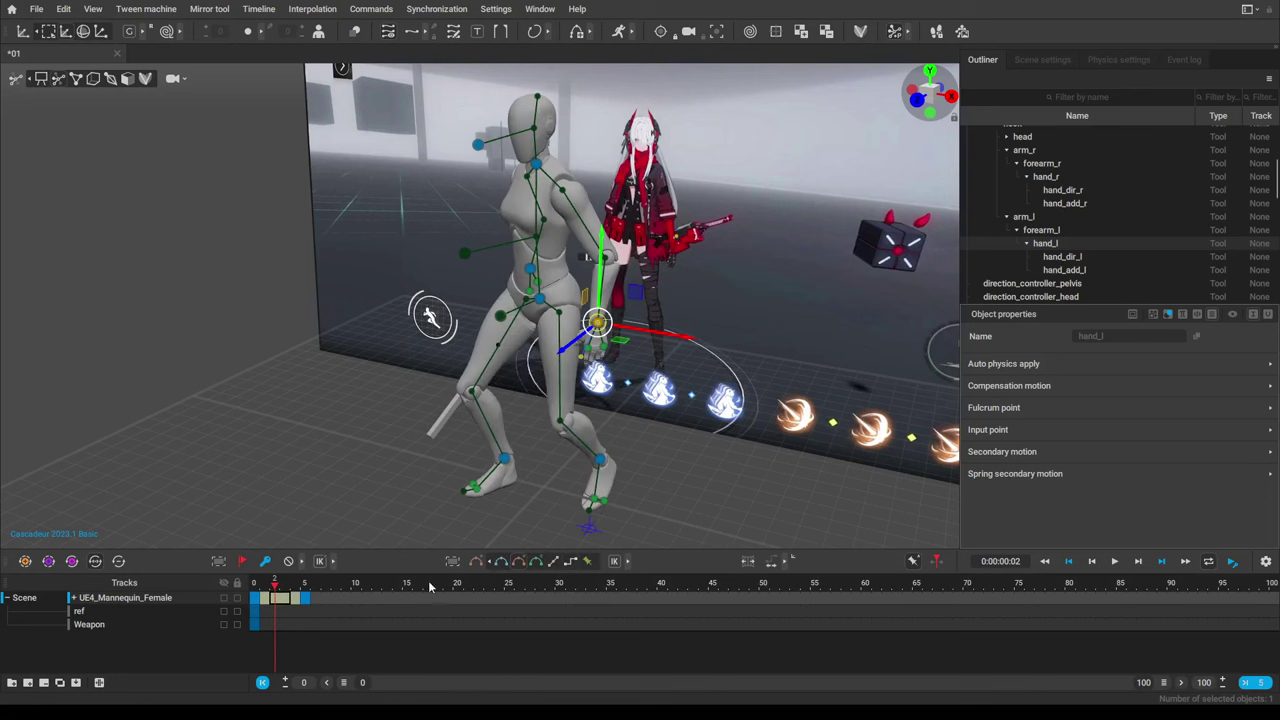
Limit the visible timeline to frames 0–6, play the animation, and examine the transition into frame 5 from several sides.
{"action": "left_click", "coordinate": [253, 583]}
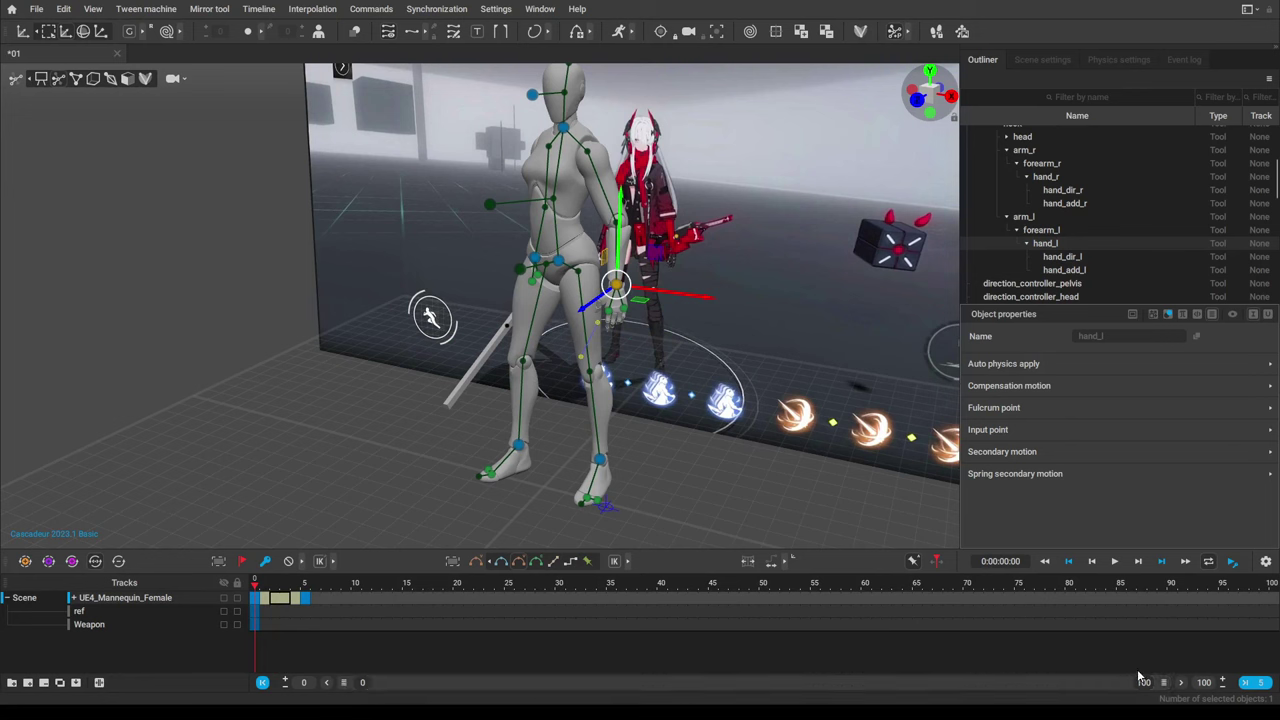
{"action": "left_click_drag", "start_coordinate": [1167, 688], "coordinate": [411, 691]}
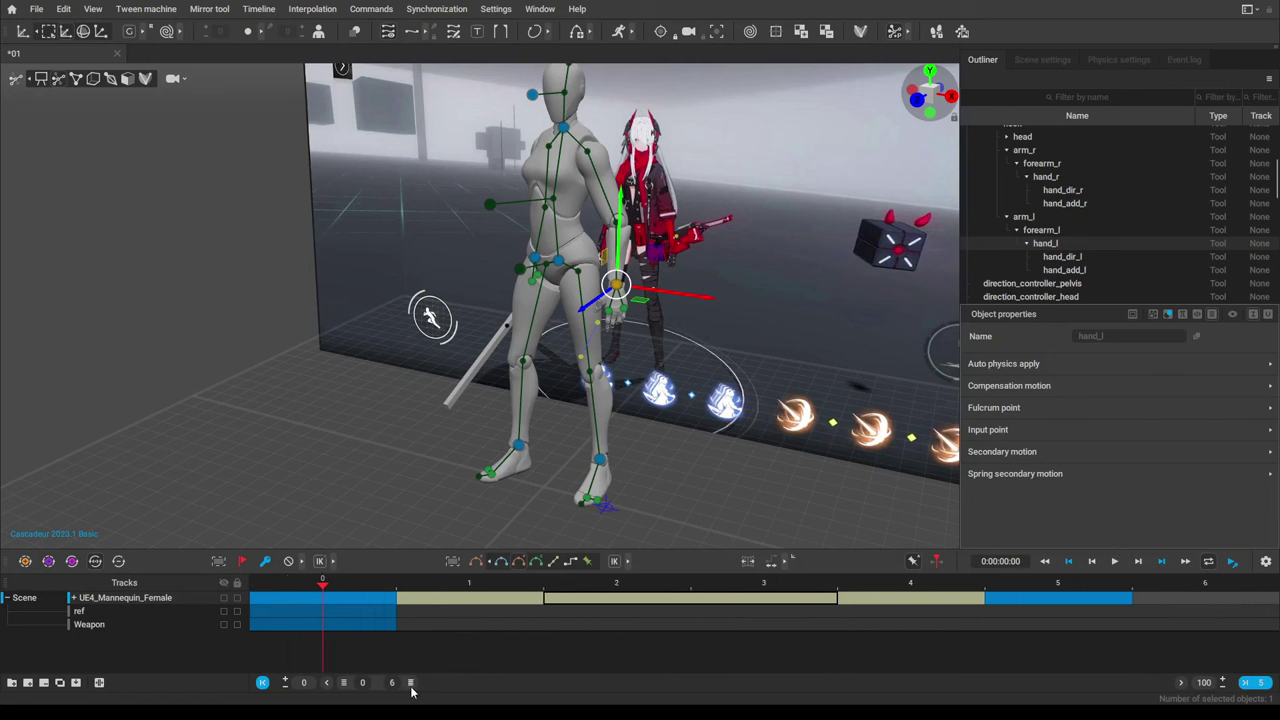
{"action": "left_click", "coordinate": [1114, 562]}
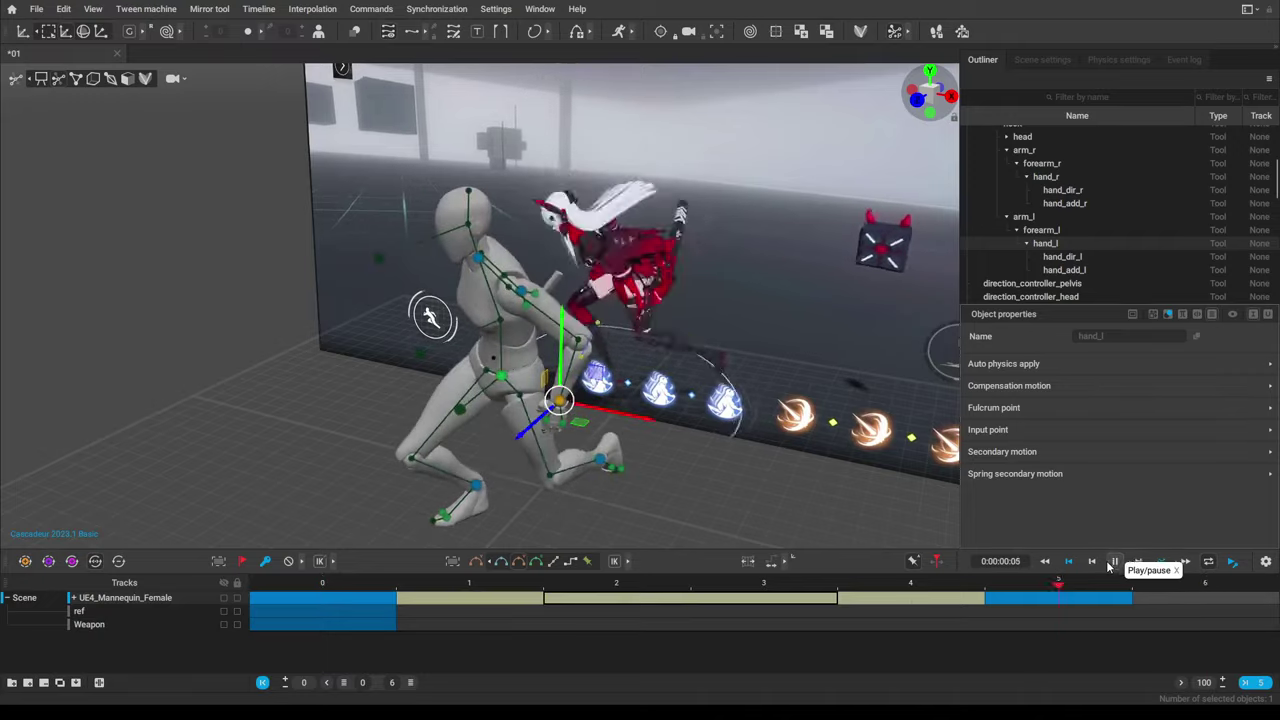
{"action": "left_click", "coordinate": [1114, 562]}
{"action": "right_click_drag", "start_coordinate": [738, 446], "coordinate": [841, 436]}
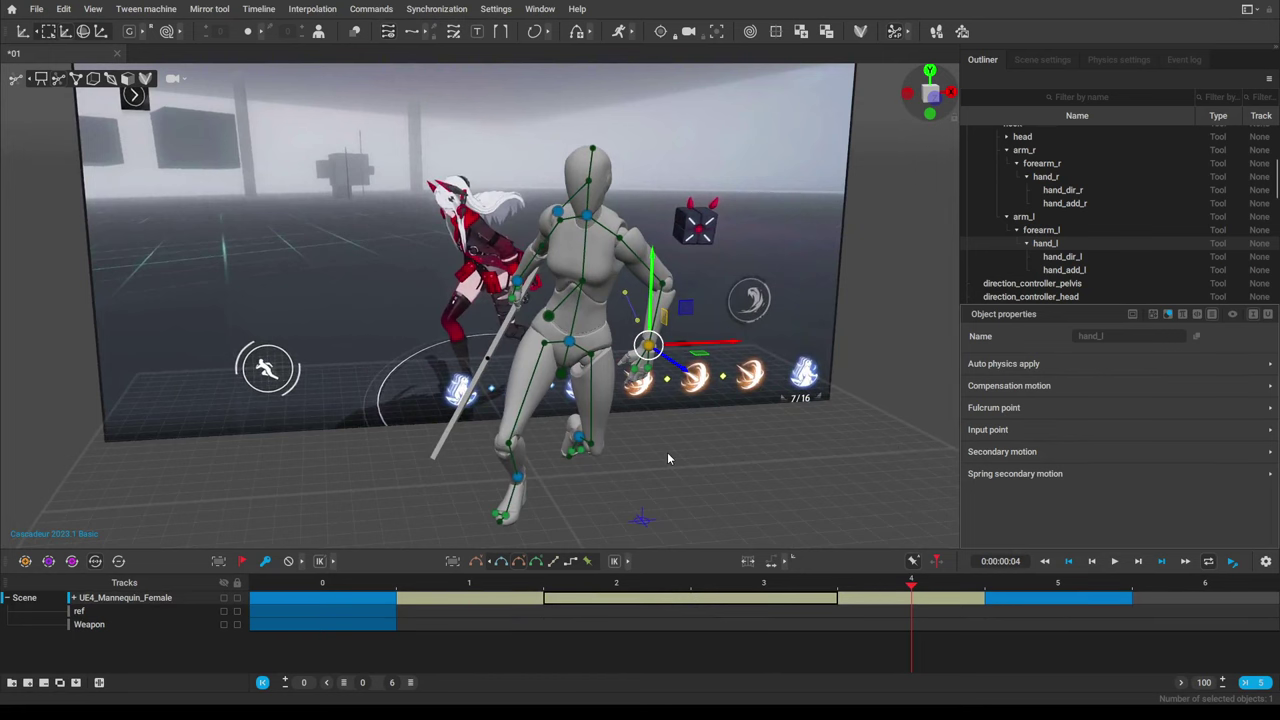
{"action": "right_click_drag", "start_coordinate": [668, 458], "coordinate": [692, 472]}
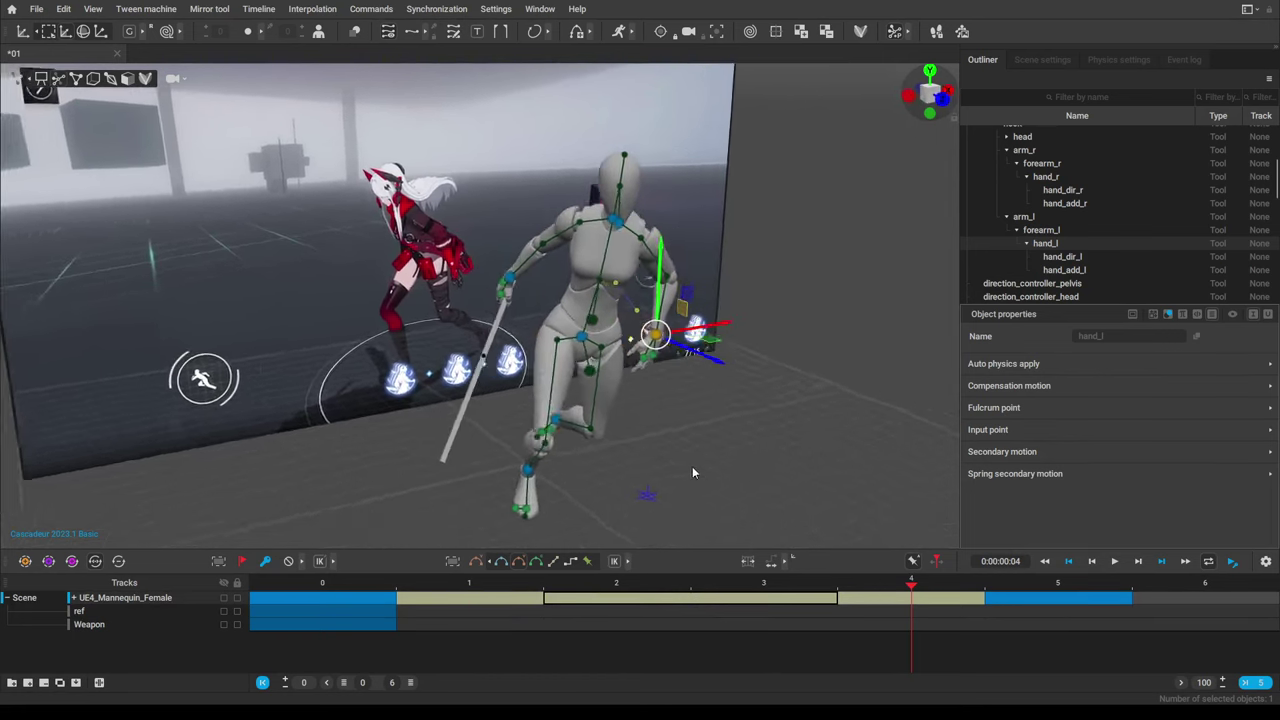
{"action": "left_click_drag", "start_coordinate": [692, 472], "coordinate": [466, 485], "text": "alt"}
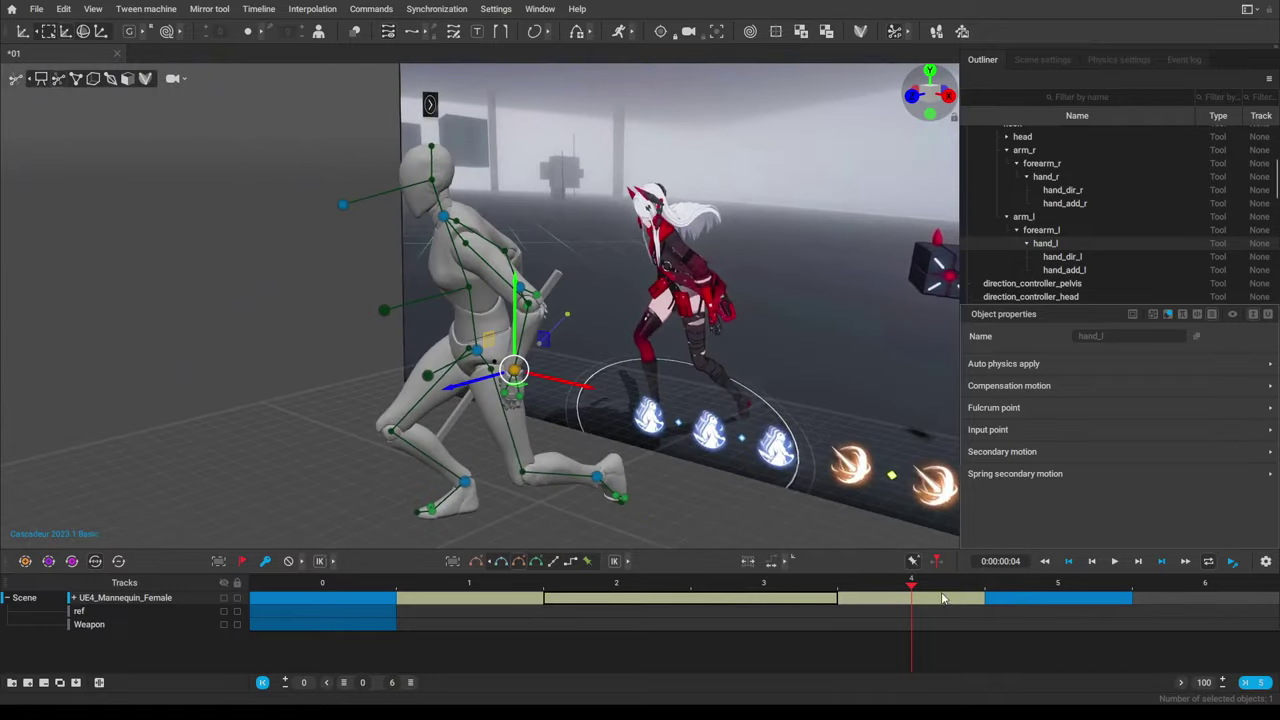
{"action": "left_click", "coordinate": [1017, 588]}
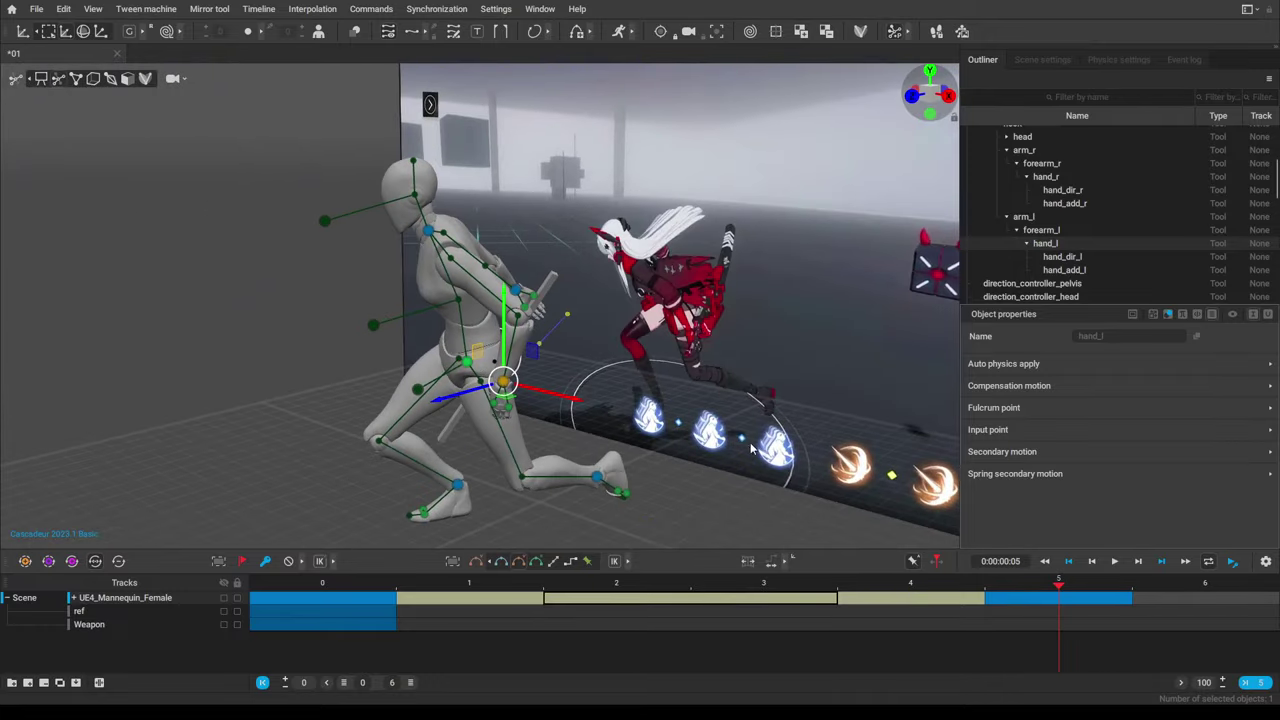
{"action": "right_click_drag", "start_coordinate": [751, 448], "coordinate": [659, 540]}
Extend the visible timeline range to frame 15 and advance to the reference pose at frame 8.
{"action": "left_click_drag", "start_coordinate": [407, 686], "coordinate": [496, 688]}
{"action": "left_click_drag", "start_coordinate": [621, 590], "coordinate": [704, 573]}
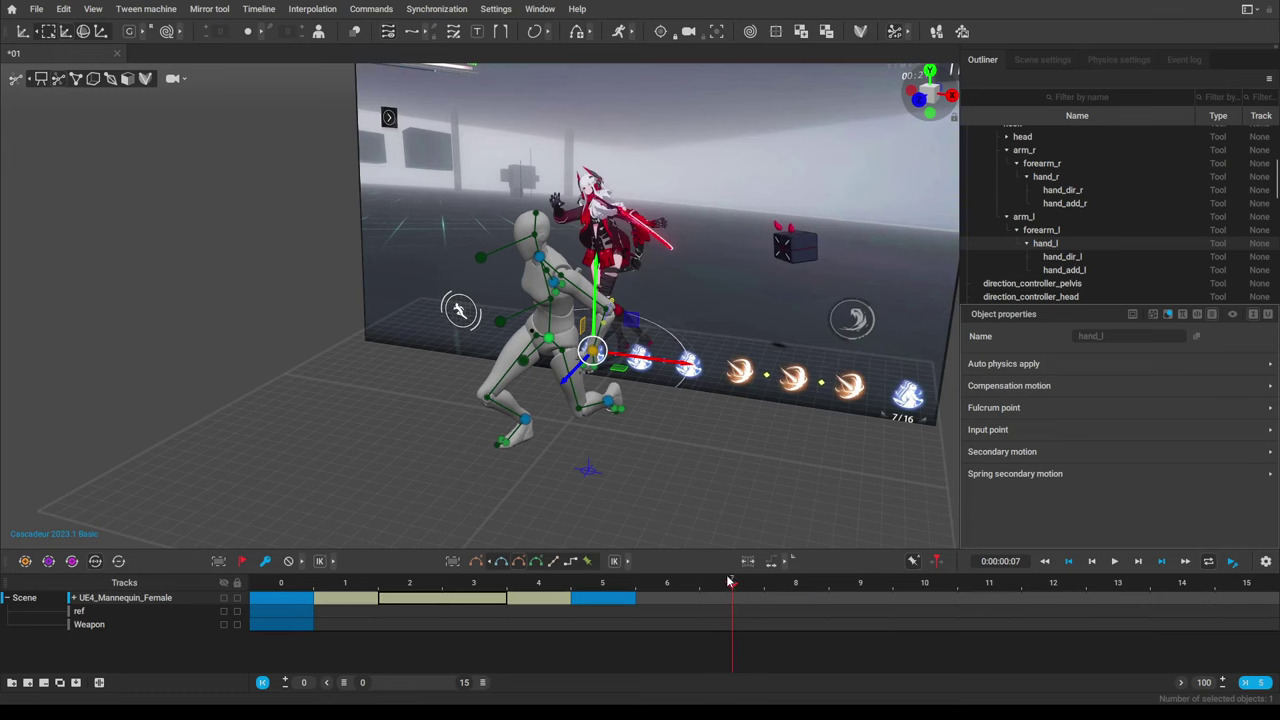
{"action": "scroll", "coordinate": [688, 298], "scroll_direction": "up", "scroll_amount": 3}
{"action": "middle_click_drag", "start_coordinate": [708, 305], "coordinate": [566, 338], "text": "alt"}
{"action": "left_click_drag", "start_coordinate": [600, 350], "coordinate": [535, 360], "text": "alt"}
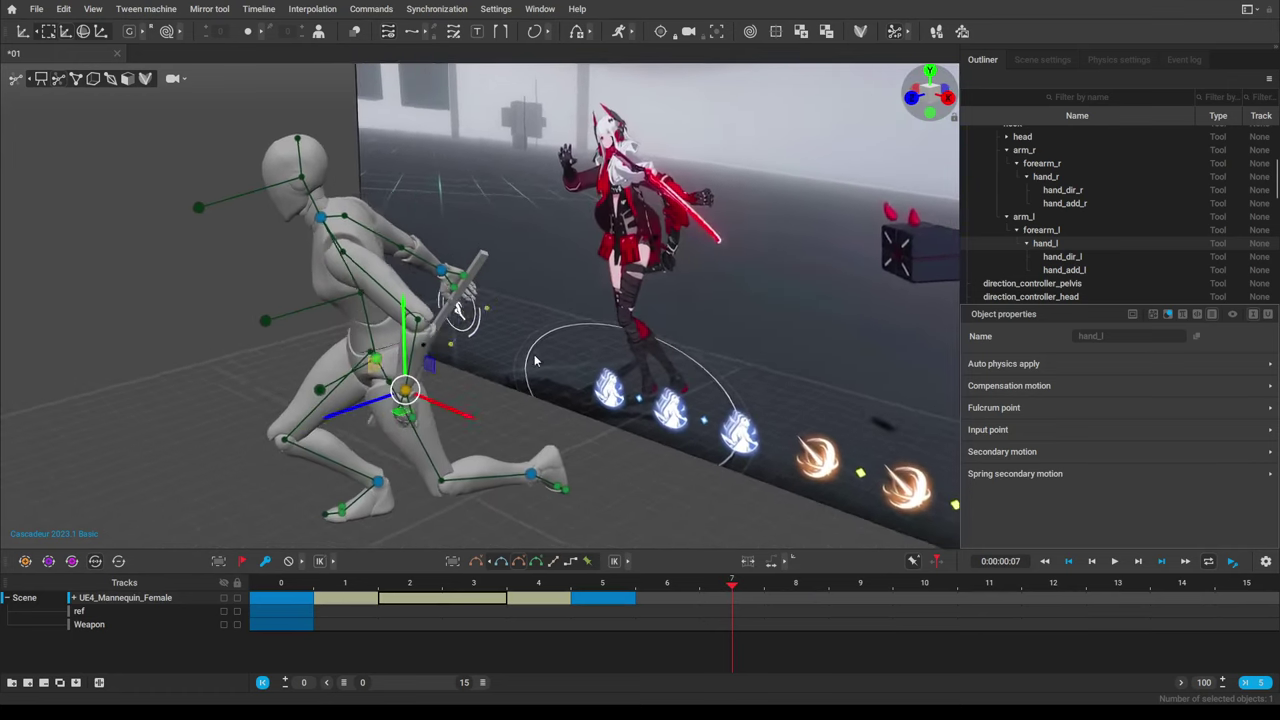
{"action": "right_click_drag", "start_coordinate": [535, 360], "coordinate": [576, 362]}
{"action": "left_click_drag", "start_coordinate": [735, 587], "coordinate": [768, 572]}
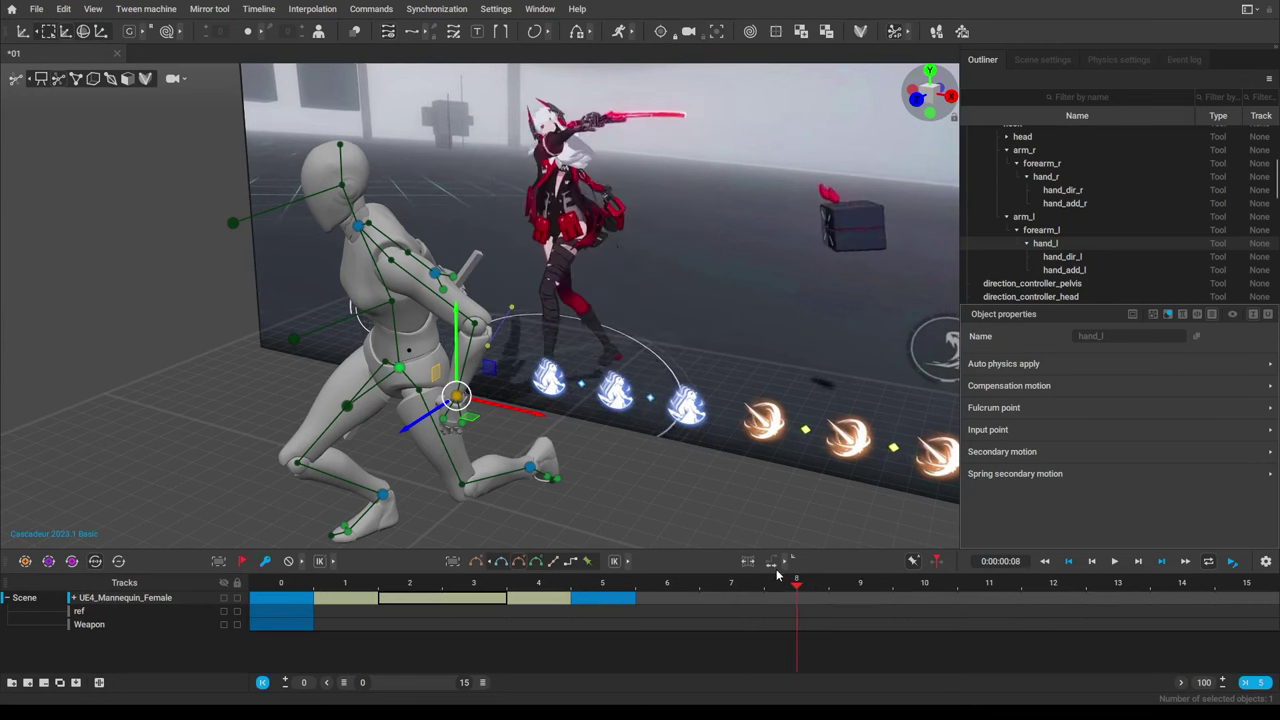
{"action": "scroll", "coordinate": [691, 400], "scroll_direction": "down", "scroll_amount": 3}
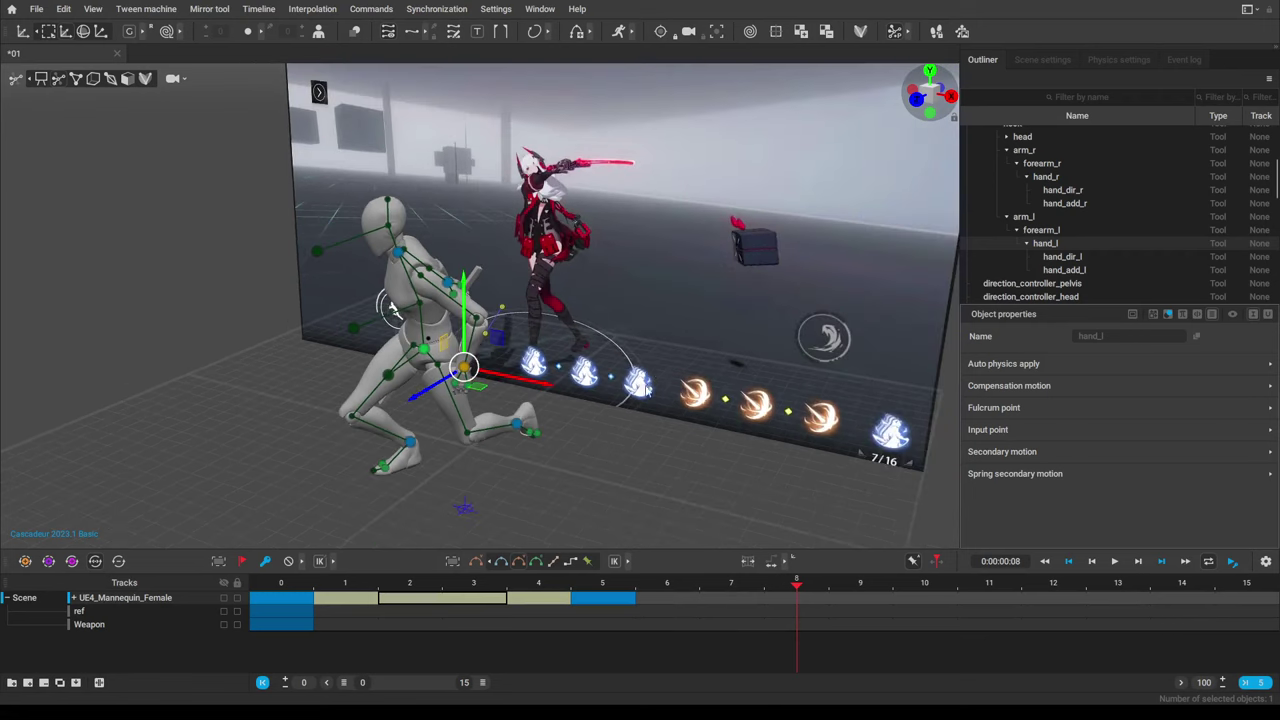
Key the mannequin at frame 8 and move the left foot controller forward under the body.
{"action": "middle_click_drag", "start_coordinate": [556, 459], "coordinate": [582, 386], "text": "alt"}
{"action": "left_click_drag", "start_coordinate": [582, 386], "coordinate": [641, 396], "text": "alt"}
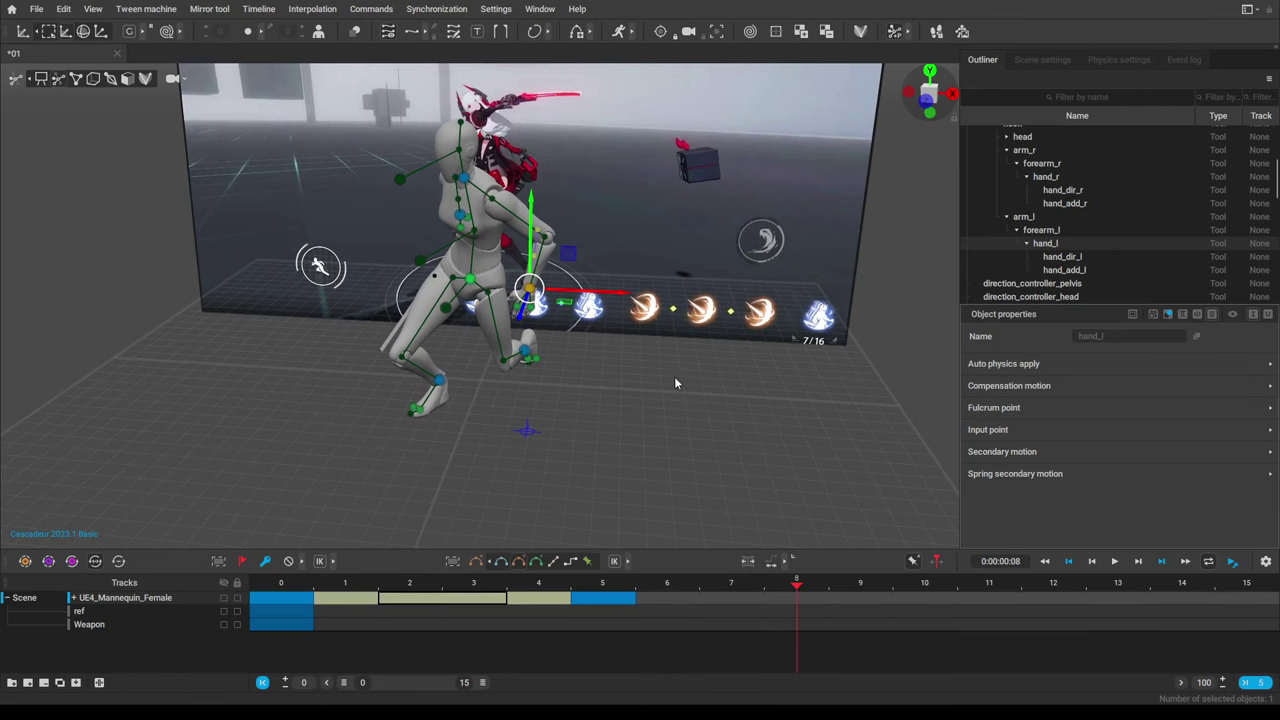
{"action": "right_click_drag", "start_coordinate": [597, 384], "coordinate": [550, 369]}
{"action": "left_click", "coordinate": [566, 354]}
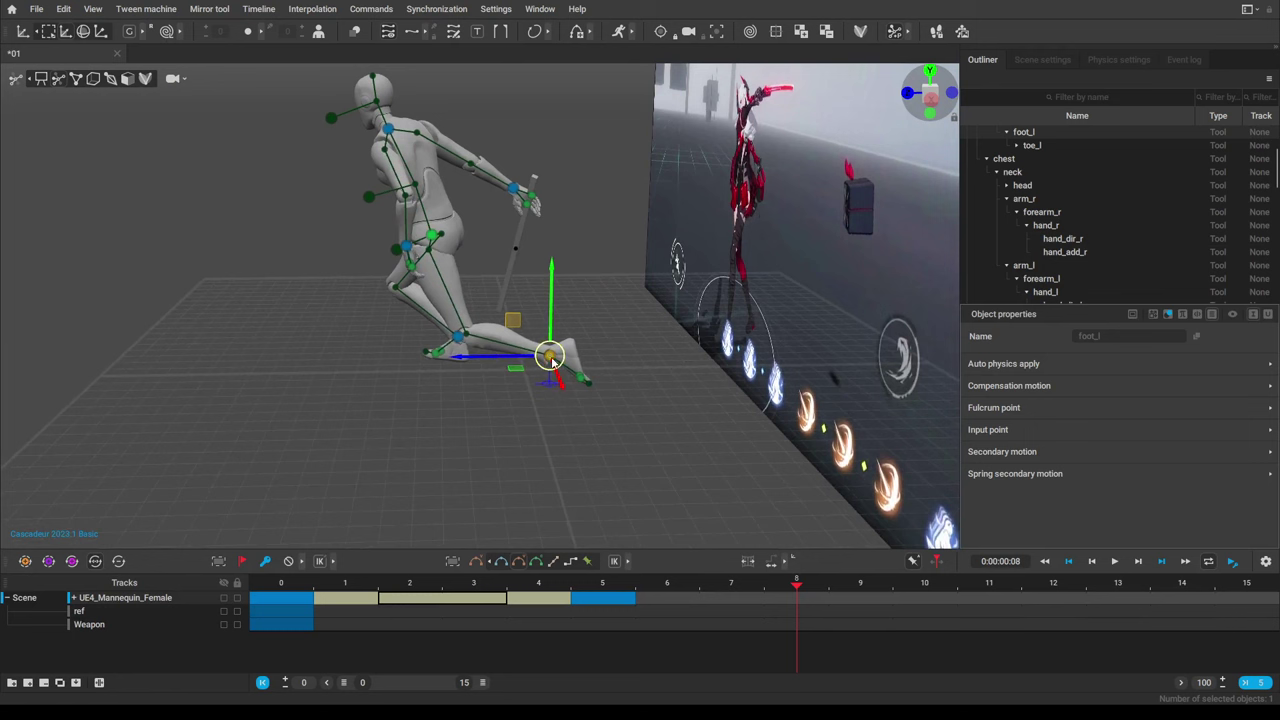
{"action": "key", "text": "k"}
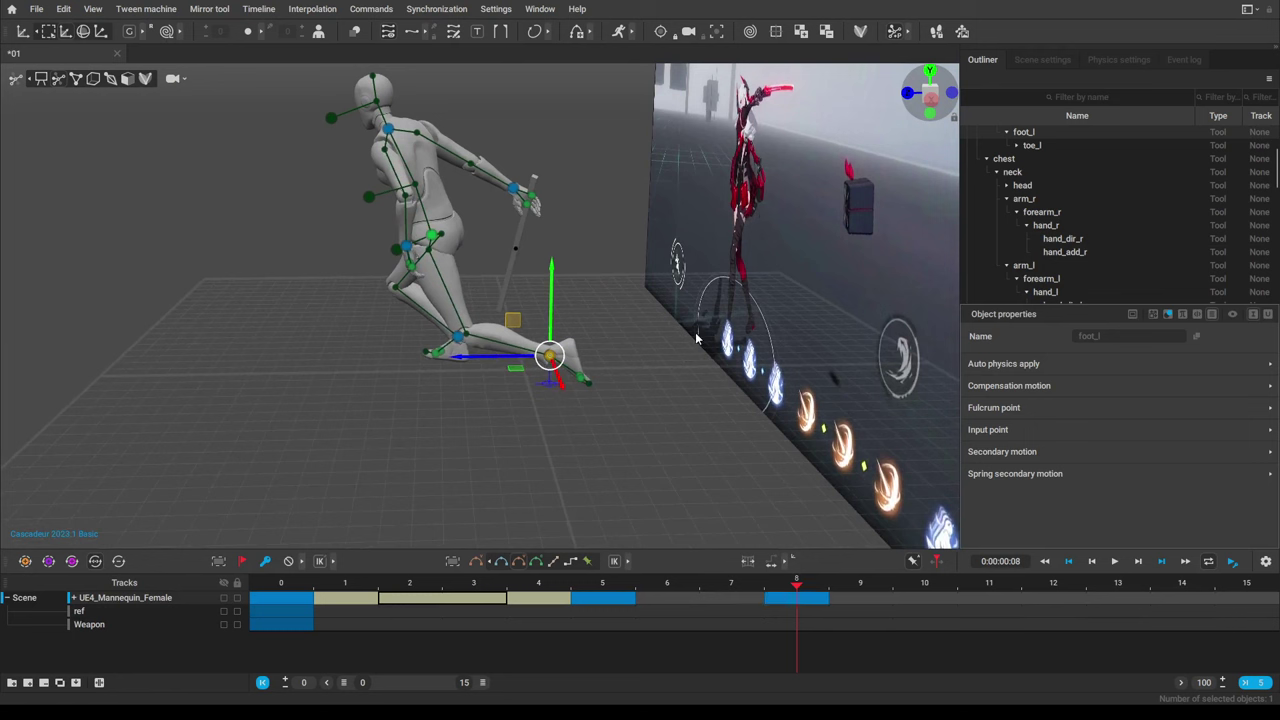
{"action": "right_click_drag", "start_coordinate": [540, 408], "coordinate": [549, 382]}
{"action": "left_click_drag", "start_coordinate": [525, 326], "coordinate": [363, 310]}
{"action": "right_click_drag", "start_coordinate": [363, 310], "coordinate": [740, 506]}
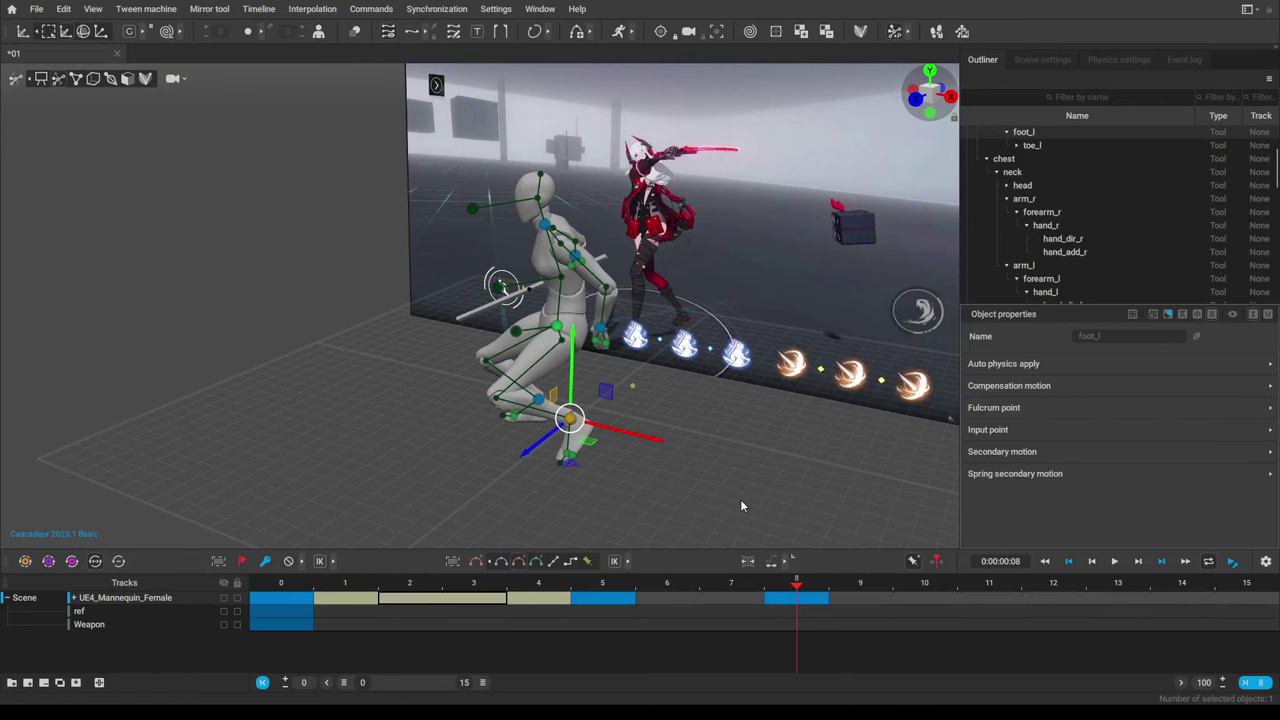
{"action": "right_click_drag", "start_coordinate": [700, 471], "coordinate": [655, 448]}
Return to frame 5, compare the pose with the reference, and select all of the mannequin's body points in point controller mode.
{"action": "left_click", "coordinate": [603, 588]}
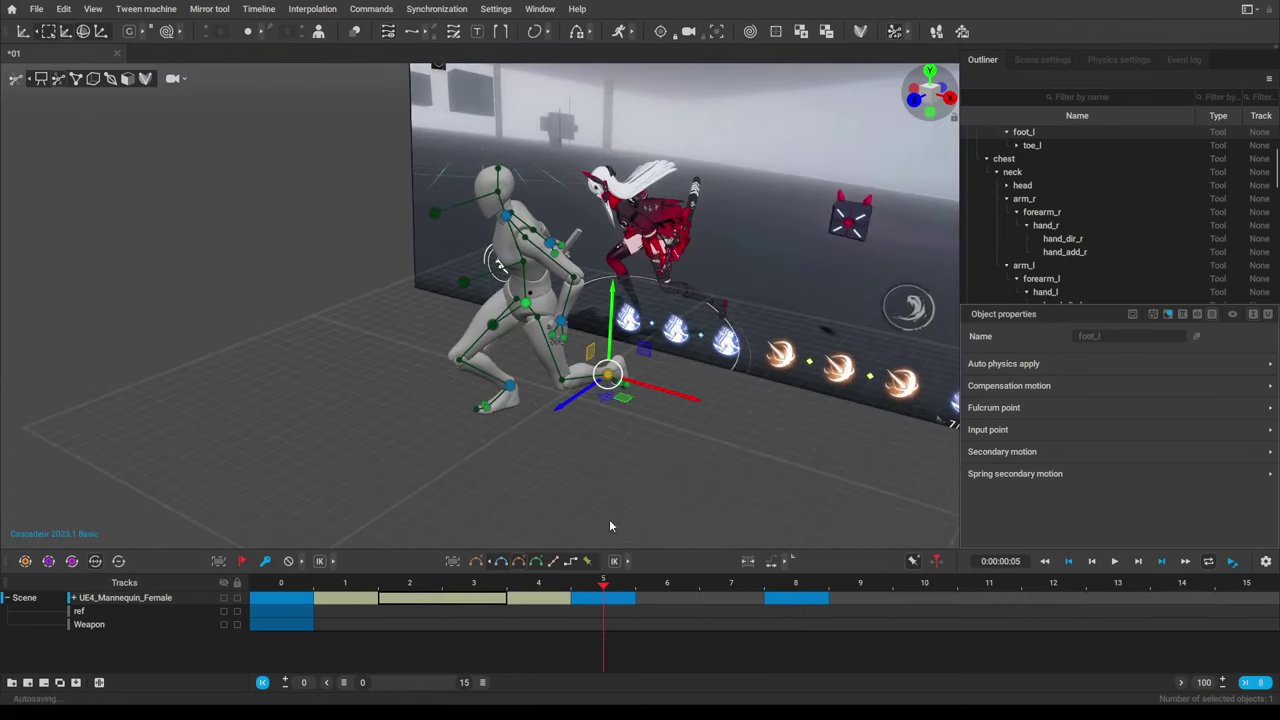
{"action": "right_click_drag", "start_coordinate": [610, 526], "coordinate": [725, 198]}
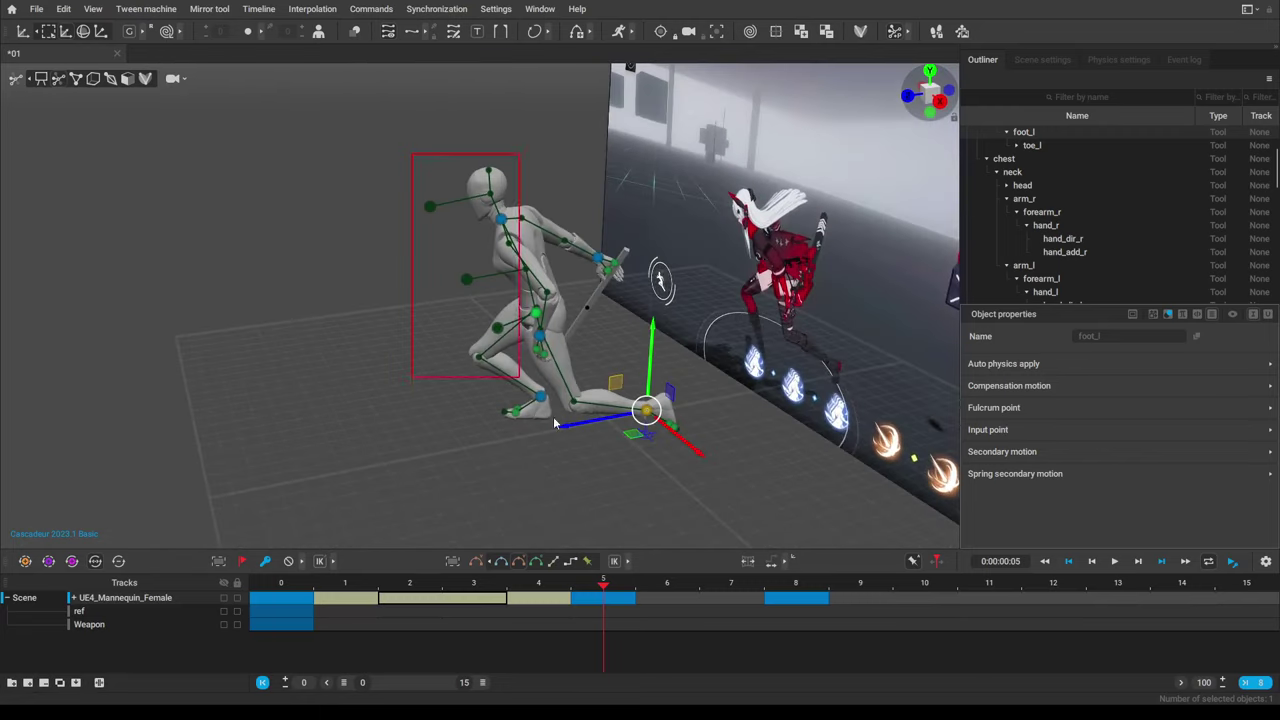
{"action": "left_click_drag", "start_coordinate": [555, 423], "coordinate": [710, 480]}
{"action": "right_click_drag", "start_coordinate": [647, 461], "coordinate": [540, 557]}
{"action": "left_click_drag", "start_coordinate": [301, 586], "coordinate": [583, 587]}
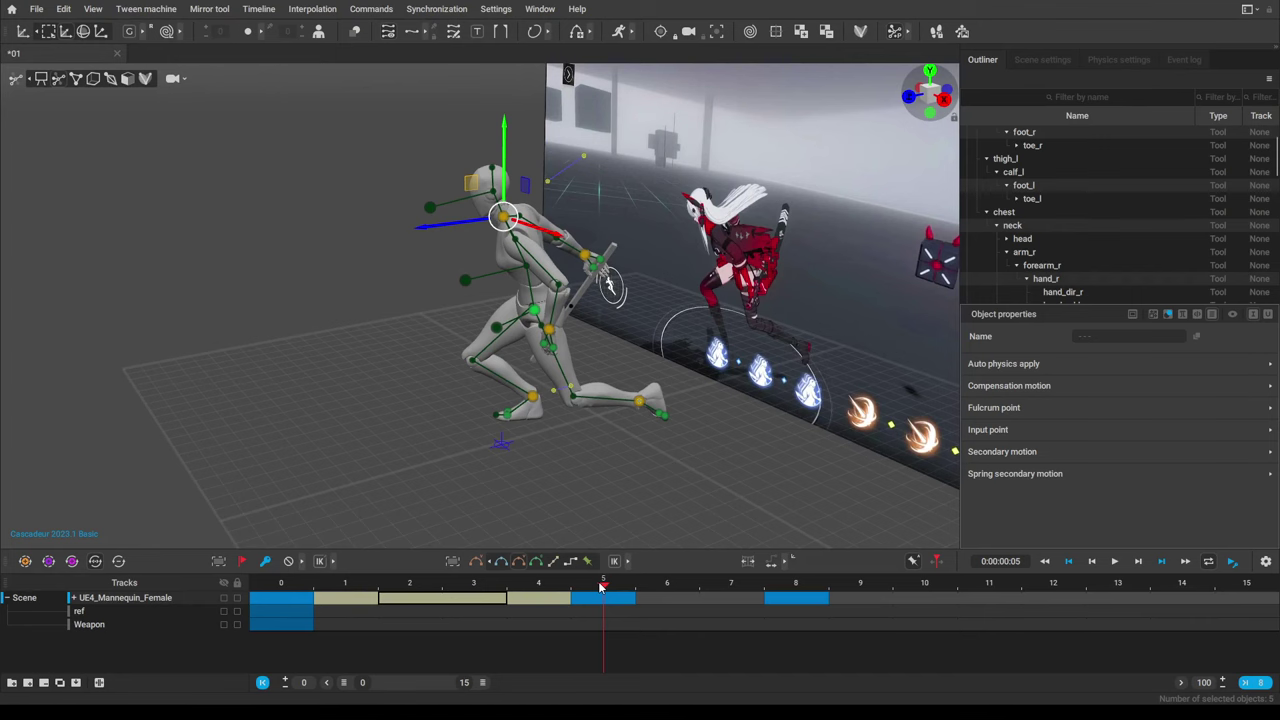
{"action": "right_click_drag", "start_coordinate": [632, 508], "coordinate": [677, 481]}
{"action": "scroll", "coordinate": [660, 475], "scroll_direction": "down", "scroll_amount": 5}
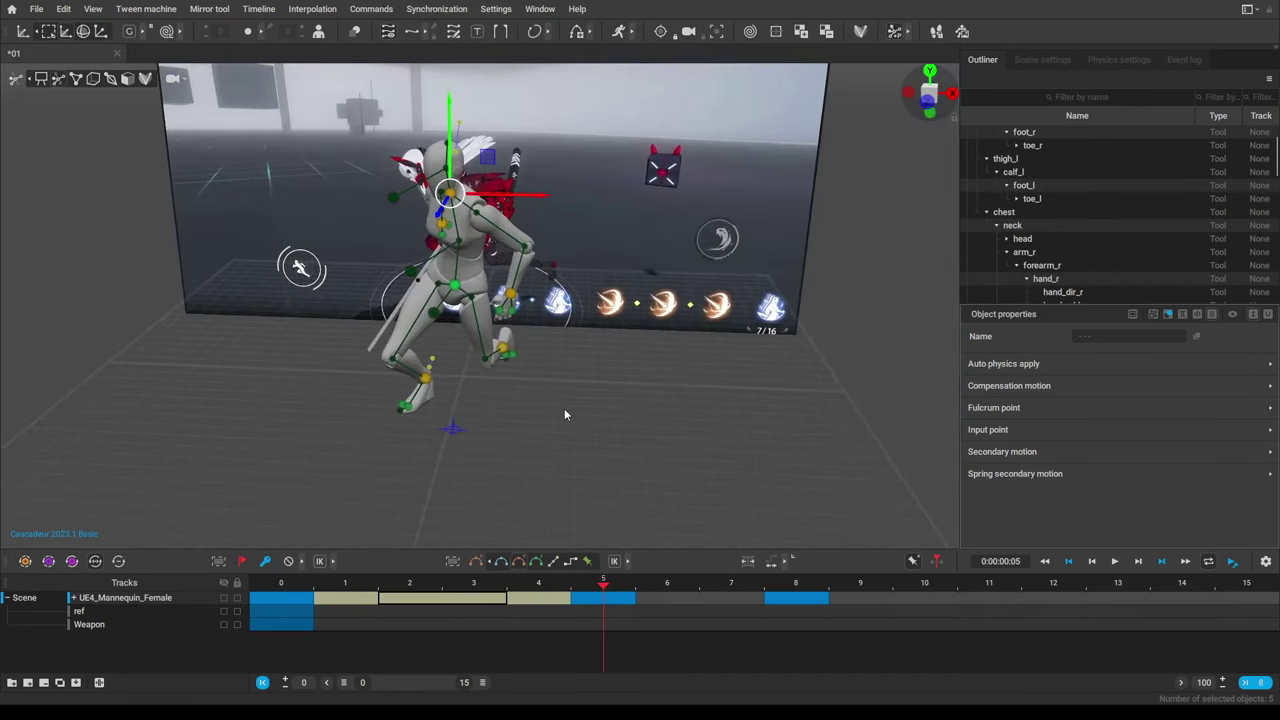
{"action": "left_click", "coordinate": [62, 82]}
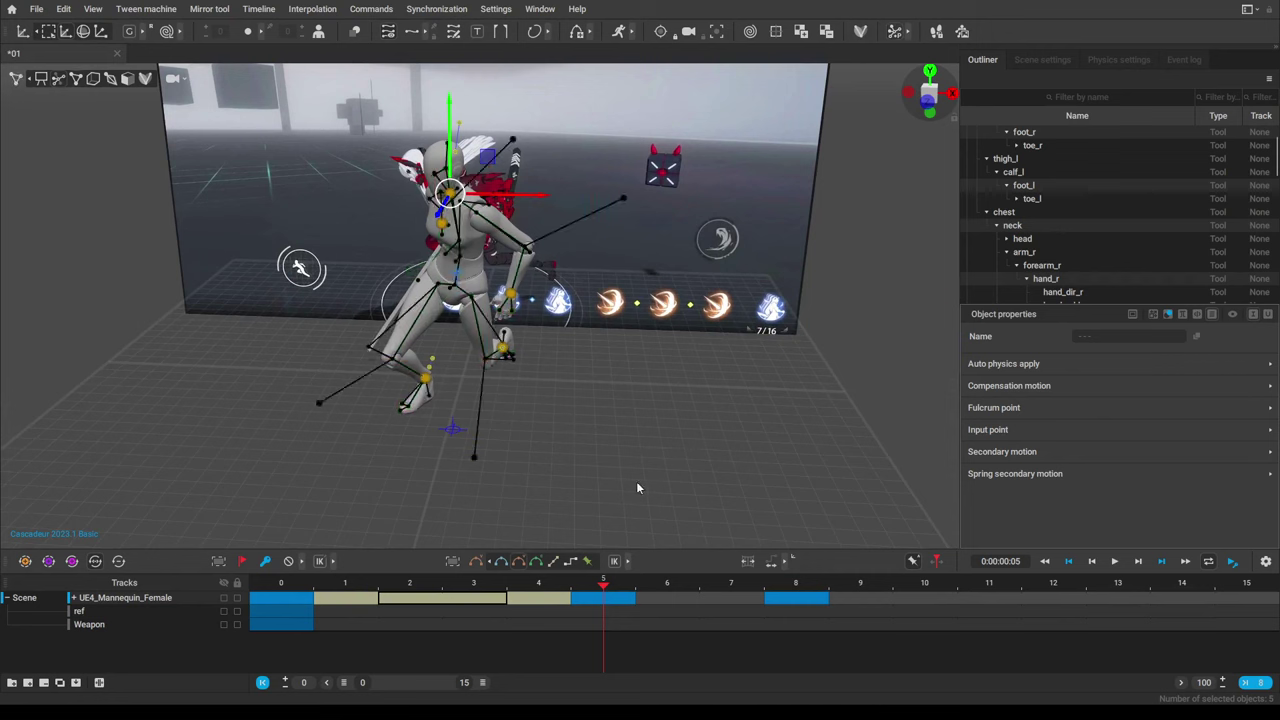
{"action": "left_click_drag", "start_coordinate": [288, 120], "coordinate": [600, 495]}
{"action": "scroll", "coordinate": [580, 460], "scroll_direction": "up", "scroll_amount": 3}
{"action": "scroll", "coordinate": [525, 391], "scroll_direction": "down", "scroll_amount": 1}
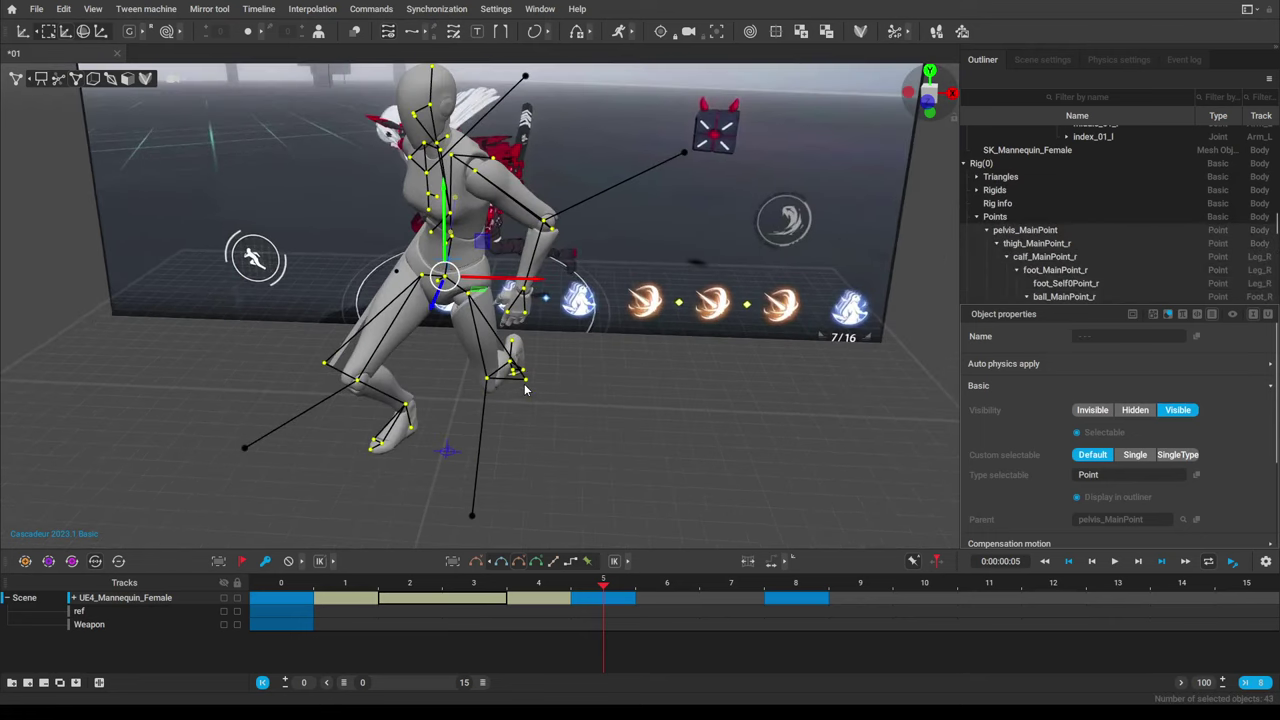
Rotate the selected body points about the vertical axis and shift the whole body along the X axis.
{"action": "key", "text": "e"}
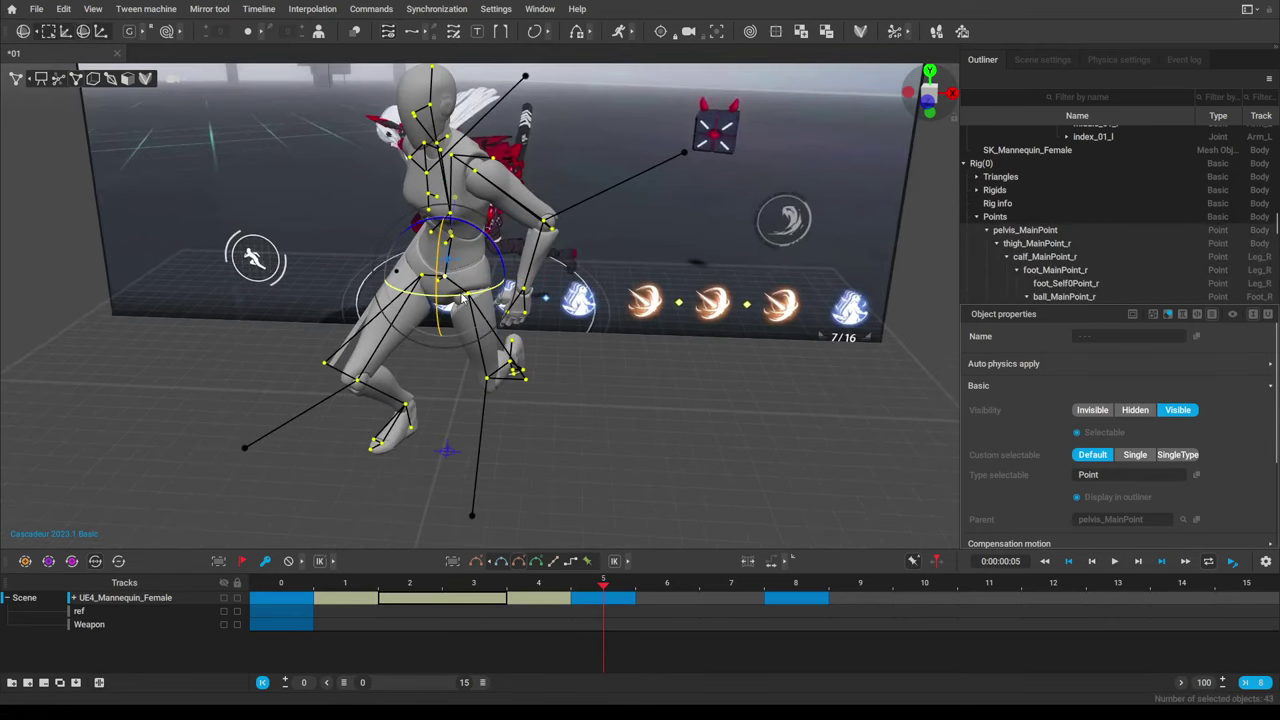
{"action": "left_click_drag", "start_coordinate": [462, 297], "coordinate": [482, 290]}
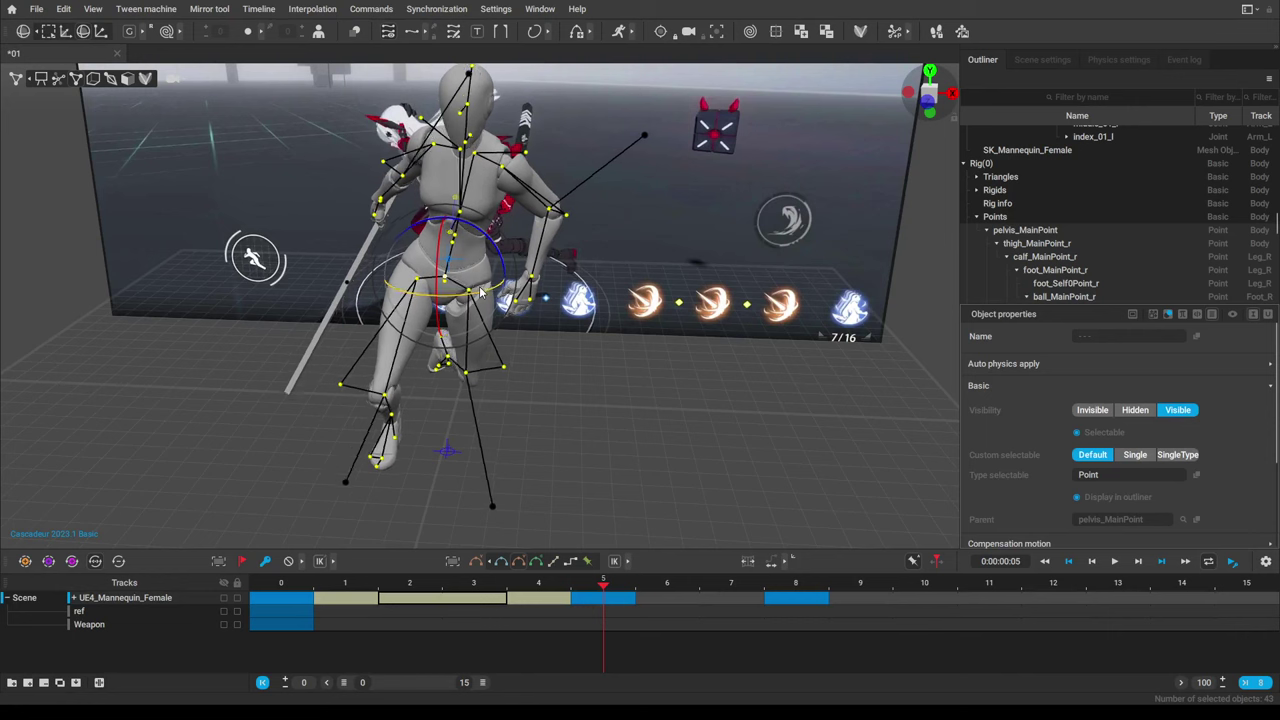
{"action": "key", "text": "w"}
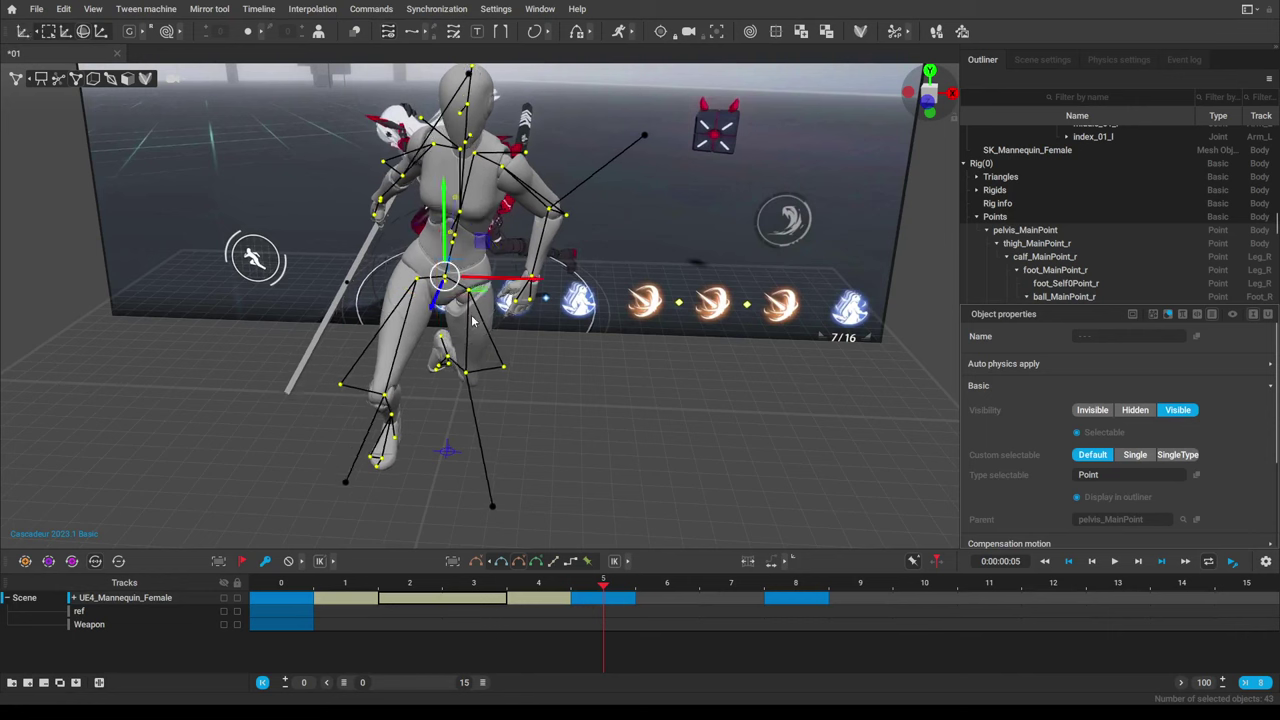
{"action": "left_click_drag", "start_coordinate": [516, 283], "coordinate": [563, 281]}
{"action": "right_click_drag", "start_coordinate": [562, 281], "coordinate": [467, 353]}
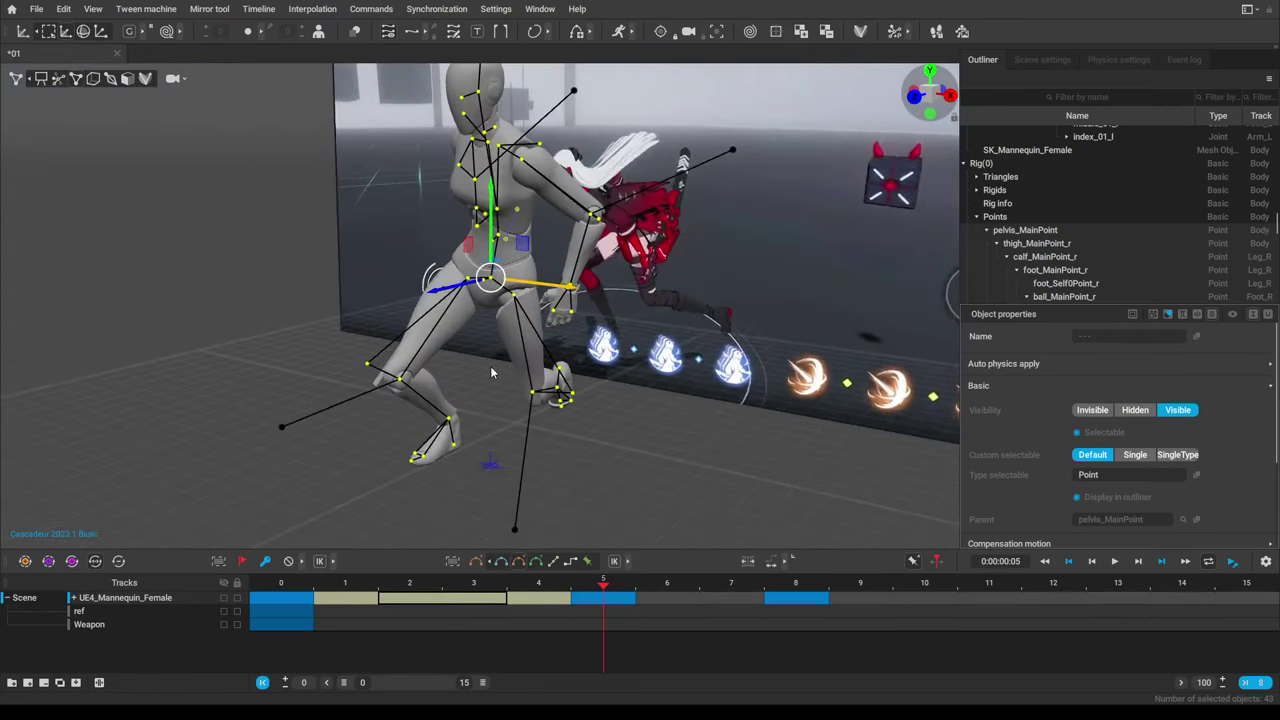
Rotate the selected body points about the pelvis at frame 5 and compare the pose with frame 8.
{"action": "key", "text": "e"}
{"action": "left_click_drag", "start_coordinate": [493, 299], "coordinate": [500, 296]}
{"action": "right_click_drag", "start_coordinate": [500, 296], "coordinate": [471, 408]}
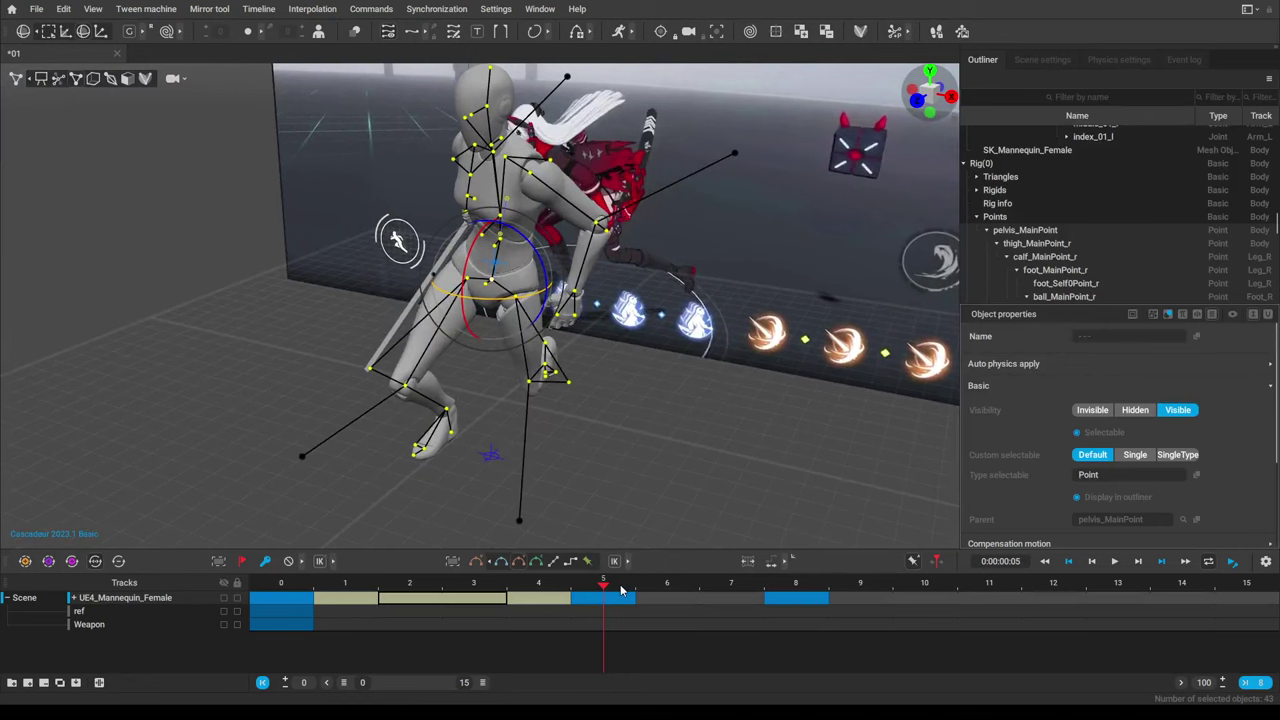
{"action": "left_click_drag", "start_coordinate": [621, 591], "coordinate": [812, 591]}
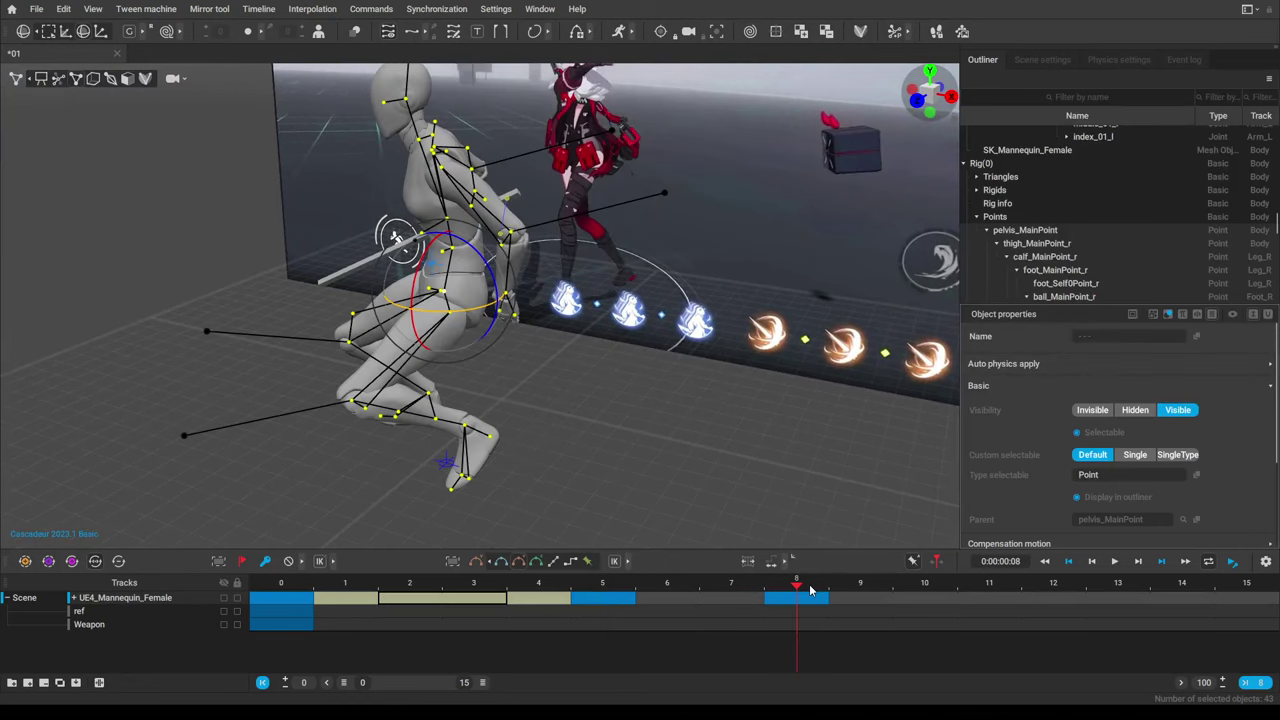
{"action": "right_click_drag", "start_coordinate": [533, 463], "coordinate": [609, 470]}
{"action": "left_click_drag", "start_coordinate": [608, 466], "coordinate": [603, 465], "text": "alt"}
{"action": "left_click", "coordinate": [608, 583]}
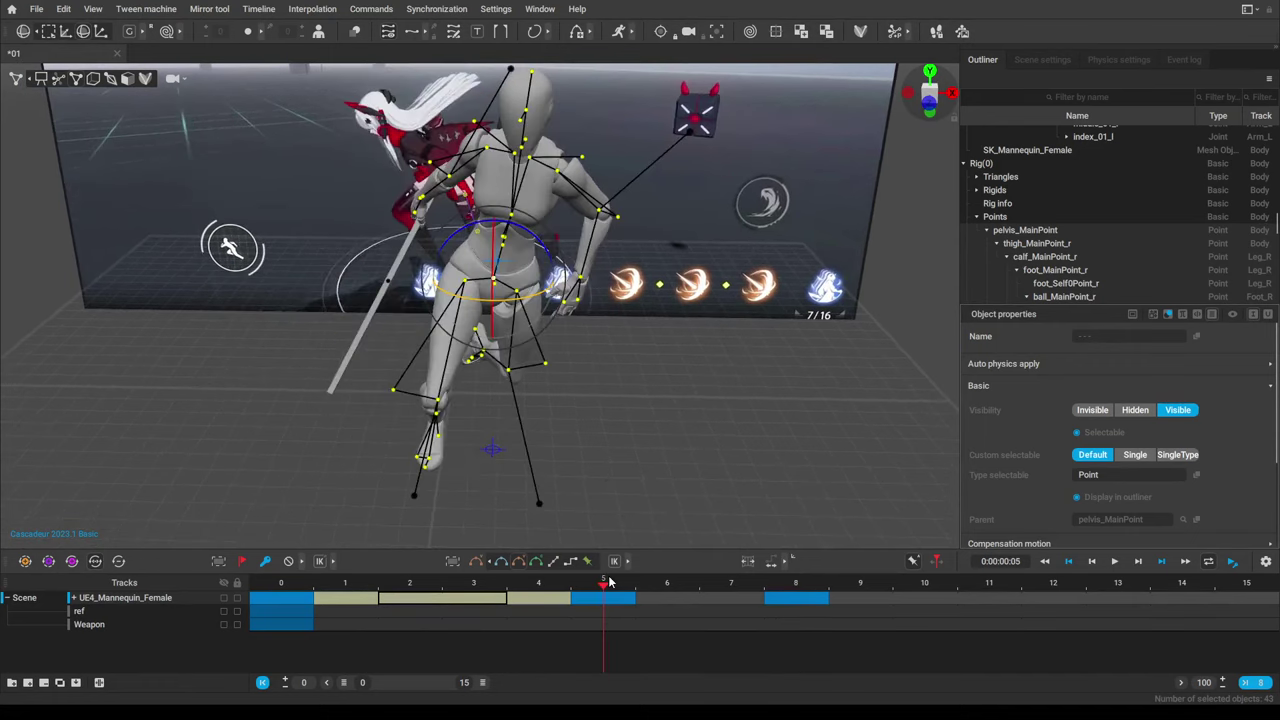
Pivot the selected body points on the right foot and reposition and rotate the whole body at frame 8.
{"action": "right_click_drag", "start_coordinate": [414, 445], "coordinate": [471, 445]}
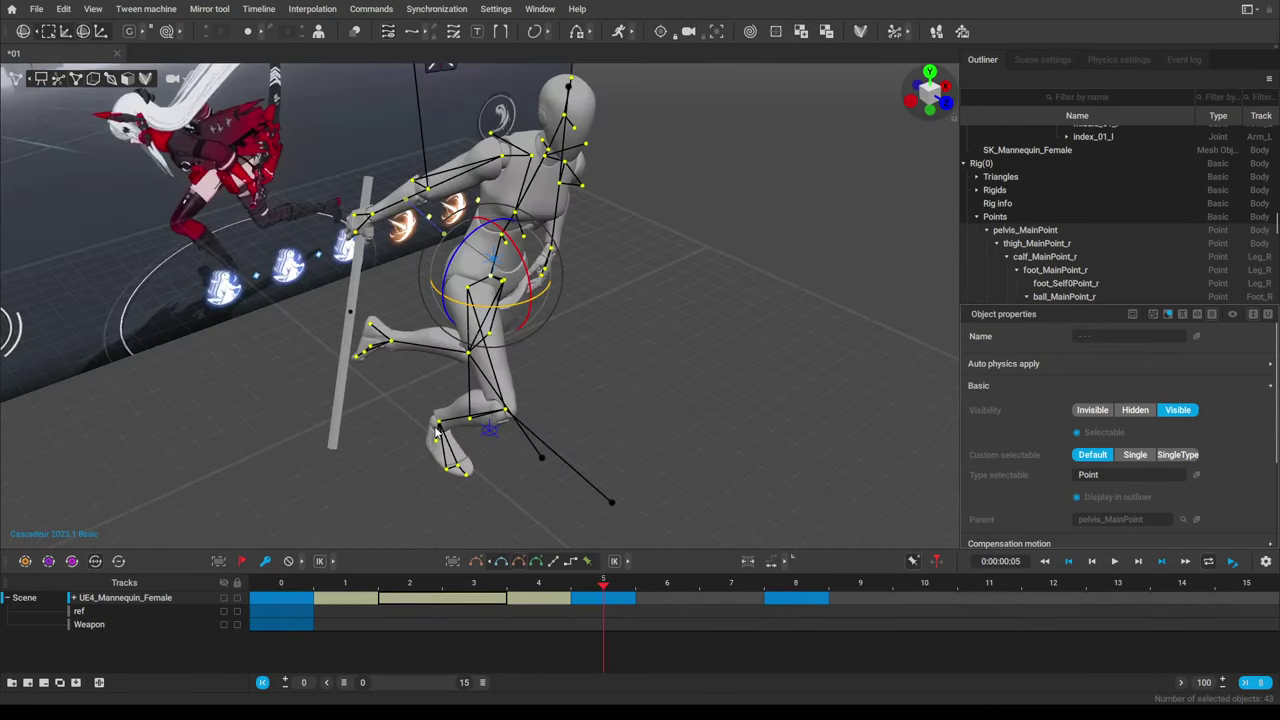
{"action": "left_click", "coordinate": [437, 428]}
{"action": "right_click_drag", "start_coordinate": [720, 486], "coordinate": [686, 513]}
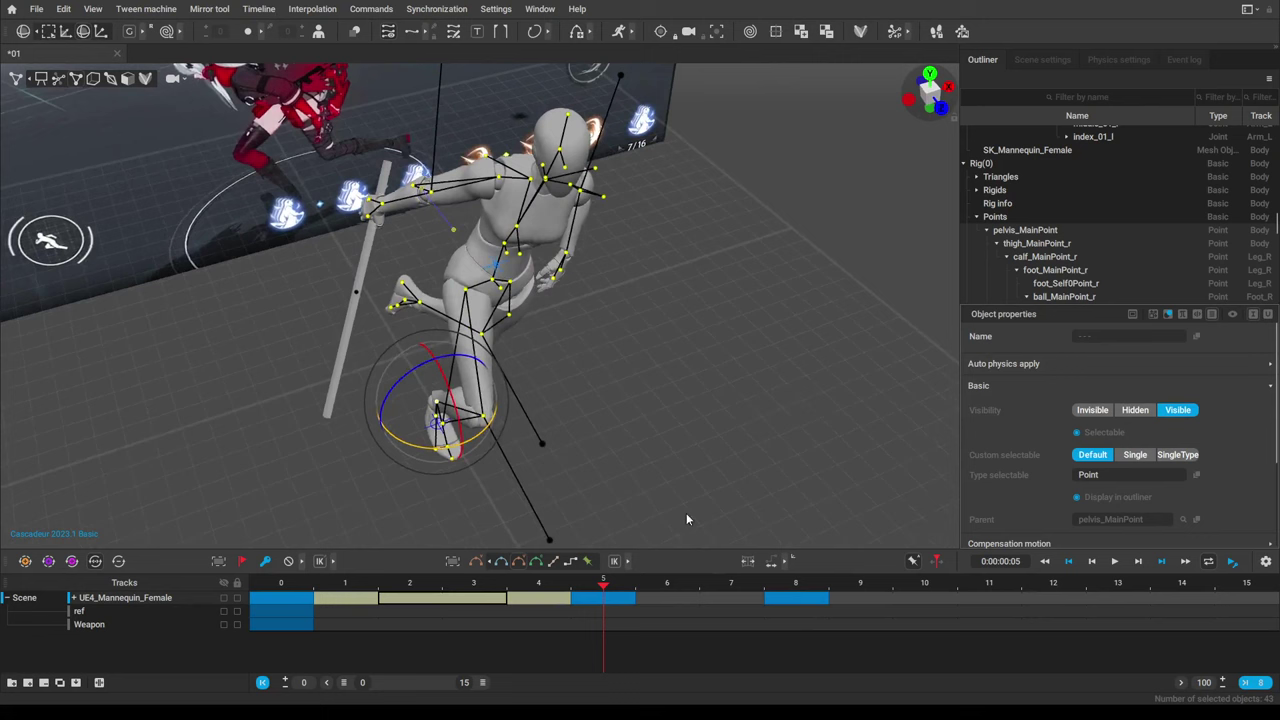
{"action": "left_click", "coordinate": [796, 584]}
{"action": "key", "text": "w"}
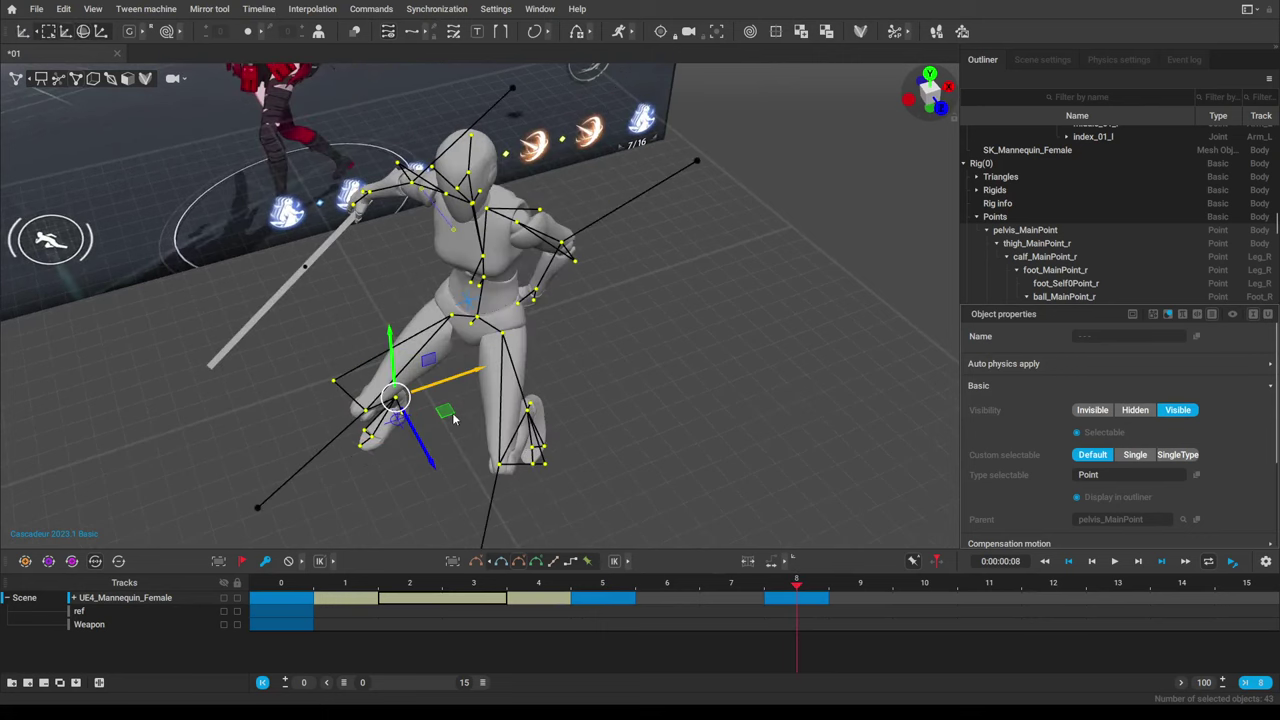
{"action": "left_click_drag", "start_coordinate": [453, 418], "coordinate": [573, 372]}
{"action": "key", "text": "e"}
{"action": "key", "text": "ctrl+z"}
{"action": "left_click_drag", "start_coordinate": [618, 588], "coordinate": [797, 586]}
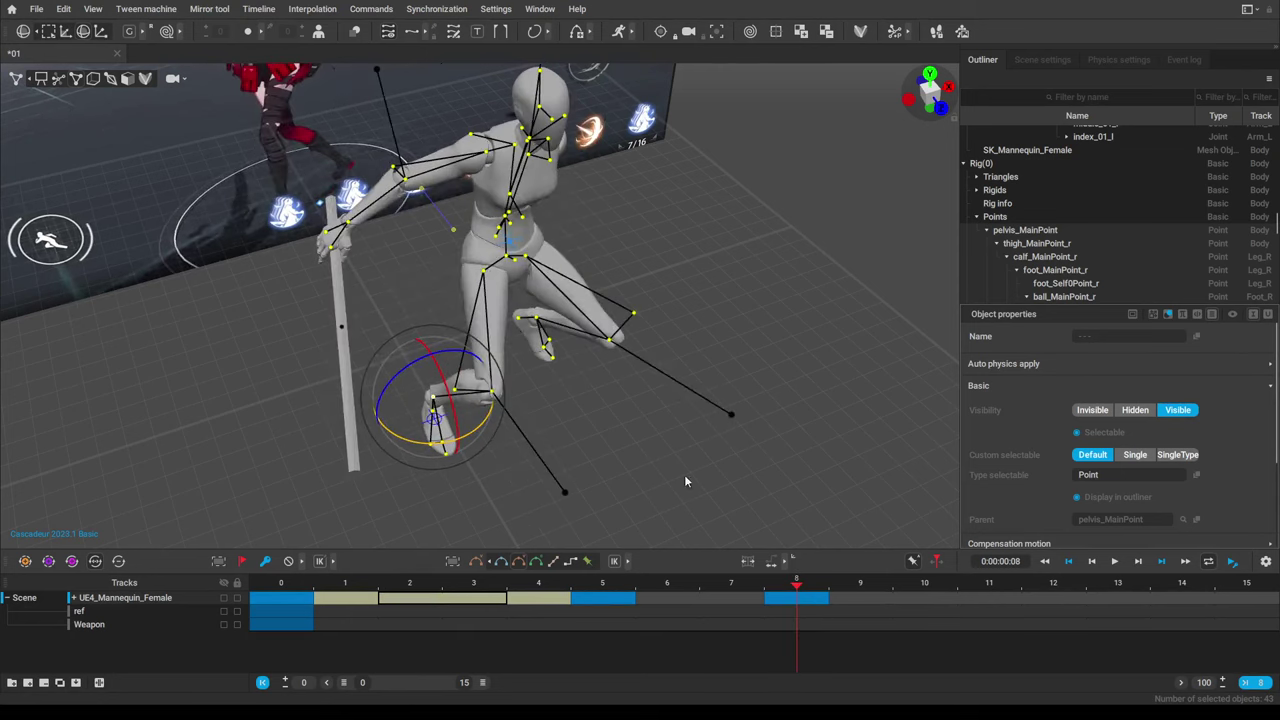
Apply the teal-coded curve interpolation to the intervals between frames 5 and 8 and between frames 0 and 5.
{"action": "left_click_drag", "start_coordinate": [650, 362], "coordinate": [433, 391], "text": "alt"}
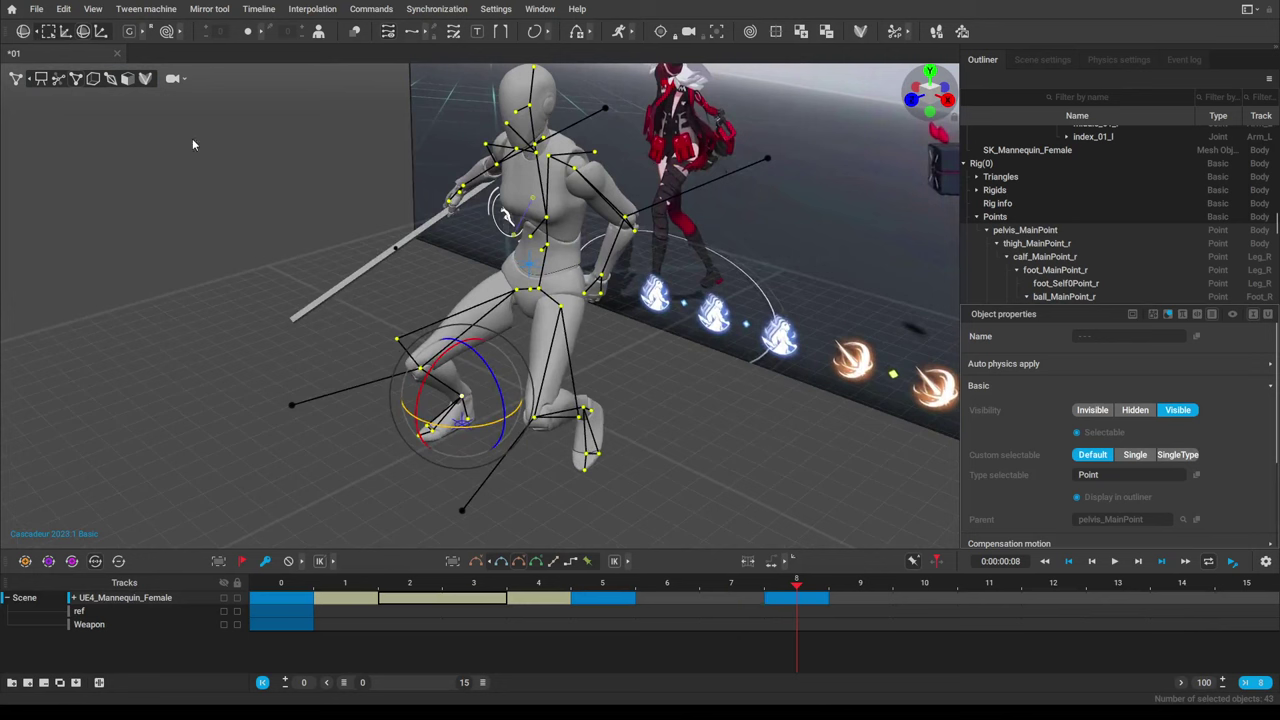
{"action": "left_click", "coordinate": [722, 607]}
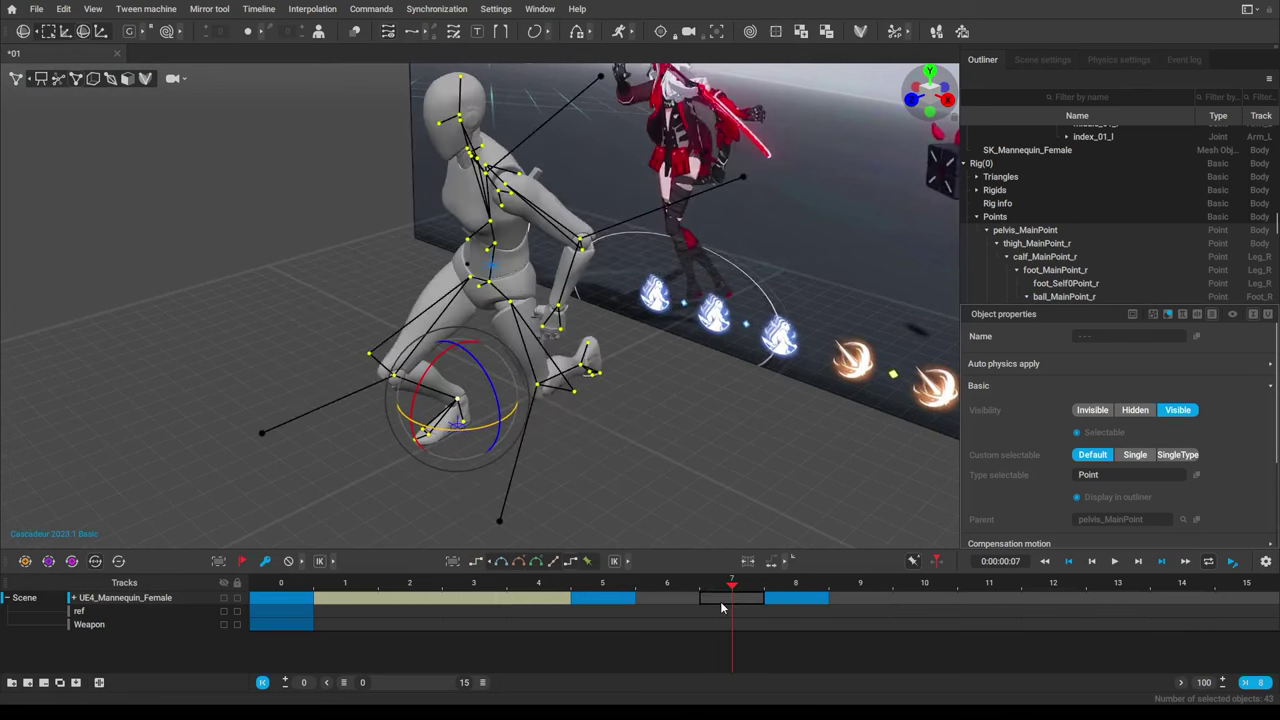
{"action": "left_click", "coordinate": [536, 561]}
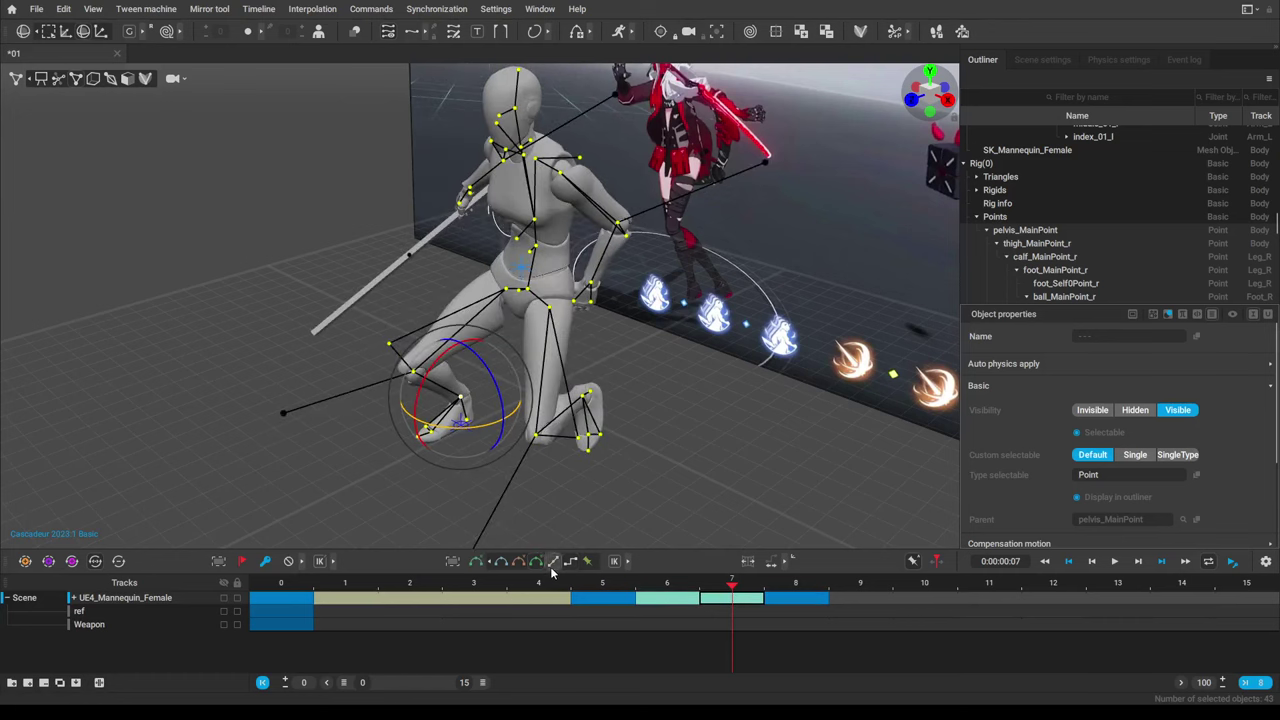
{"action": "left_click", "coordinate": [515, 601]}
{"action": "left_click", "coordinate": [538, 561]}
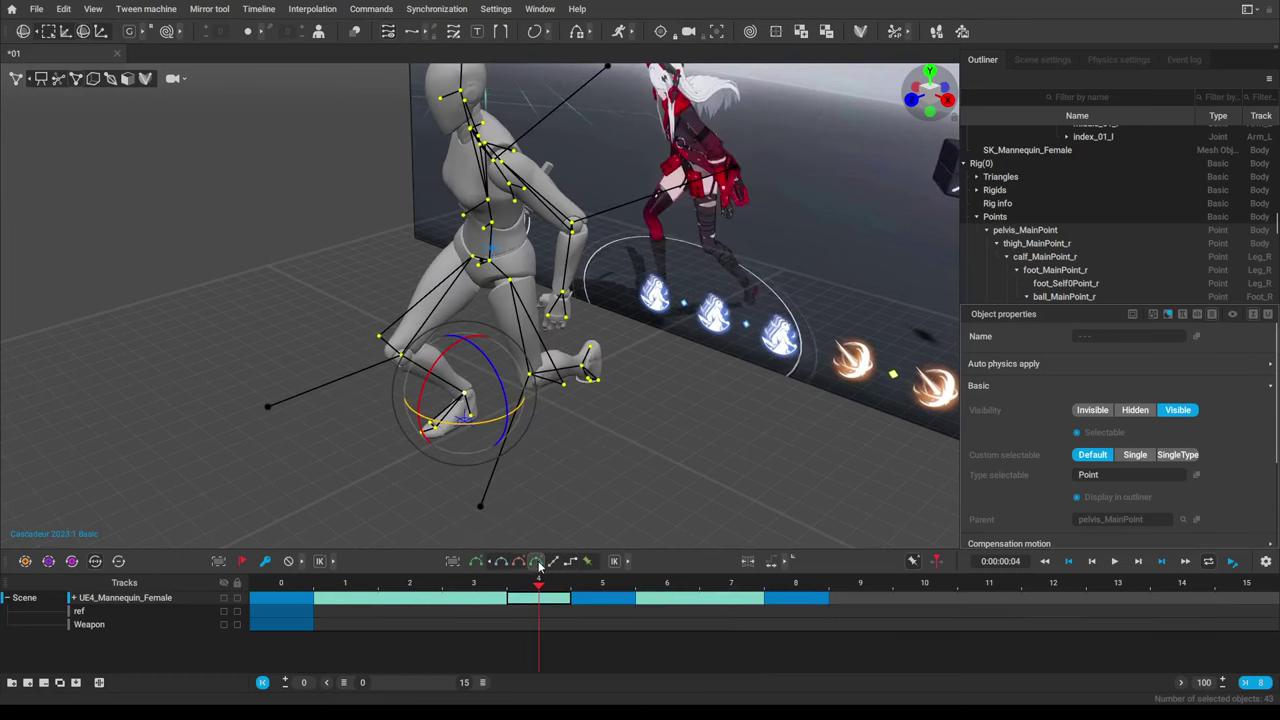
Return to frame 8, clear the point selection, and switch to the auto-posing controllers to compare the pose with the reference.
{"action": "left_click_drag", "start_coordinate": [588, 590], "coordinate": [793, 595]}
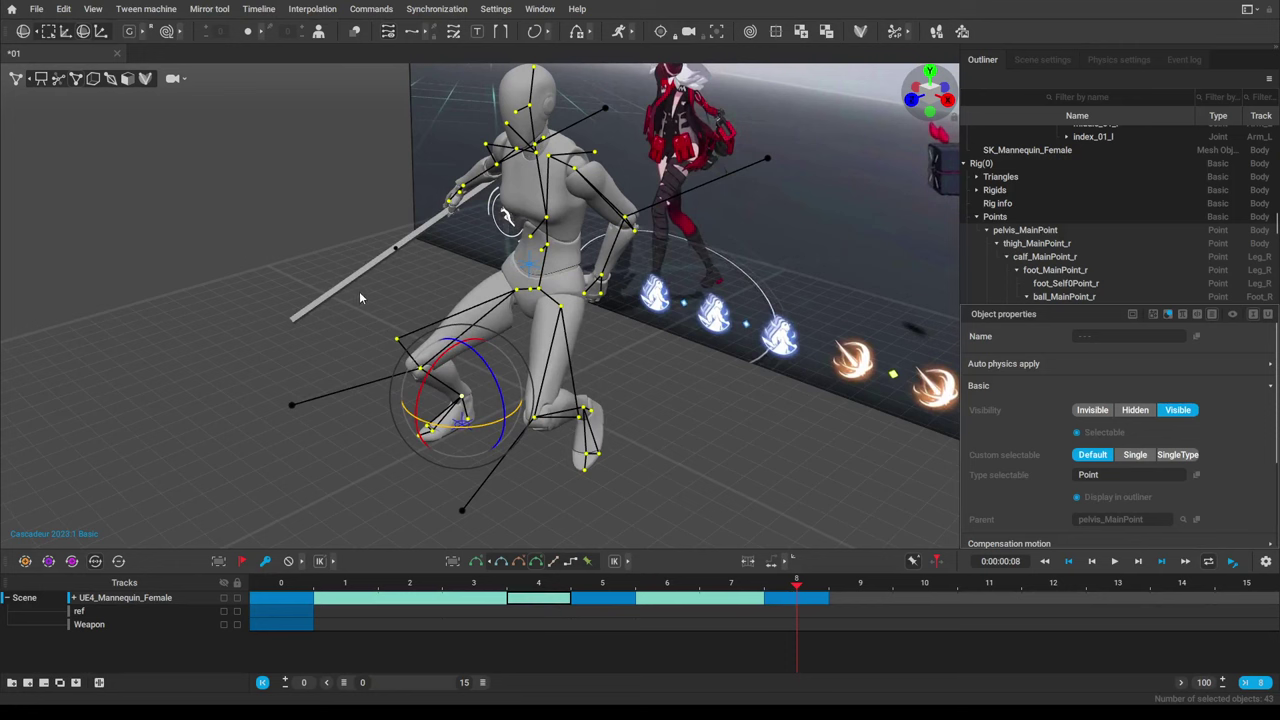
{"action": "left_click", "coordinate": [161, 191]}
{"action": "left_click", "coordinate": [57, 78]}
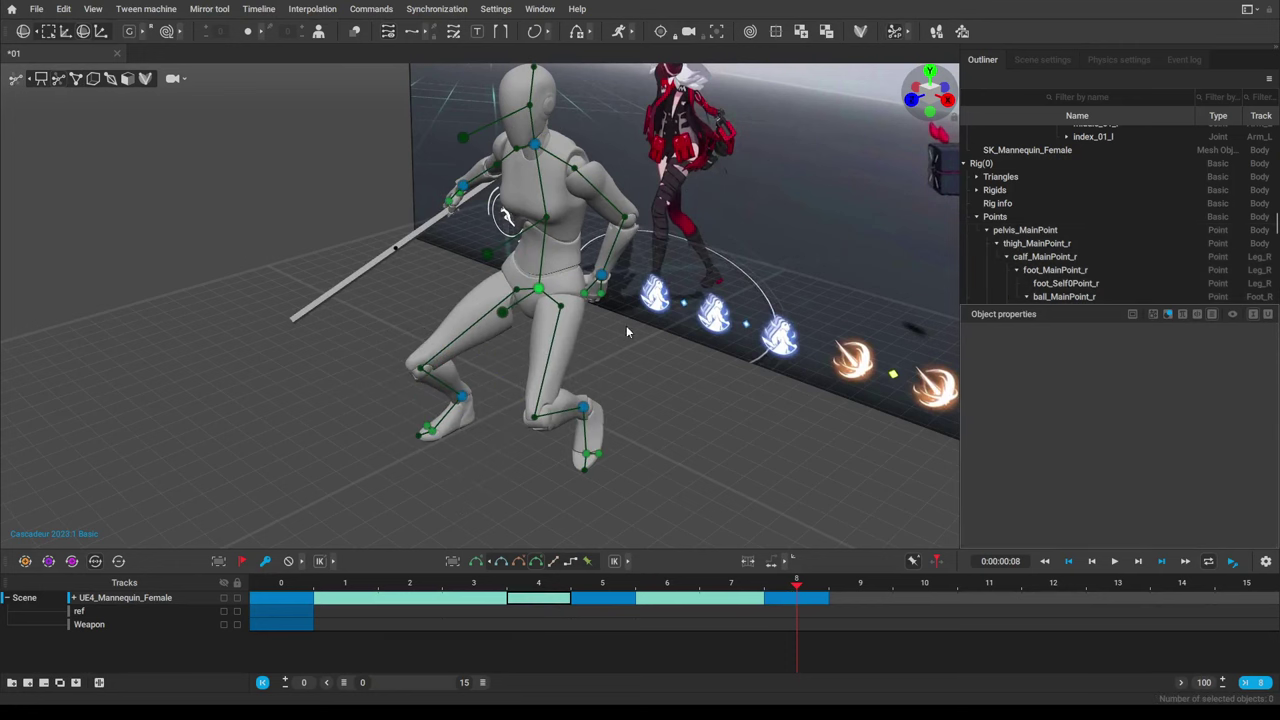
{"action": "middle_click_drag", "start_coordinate": [626, 325], "coordinate": [522, 337]}
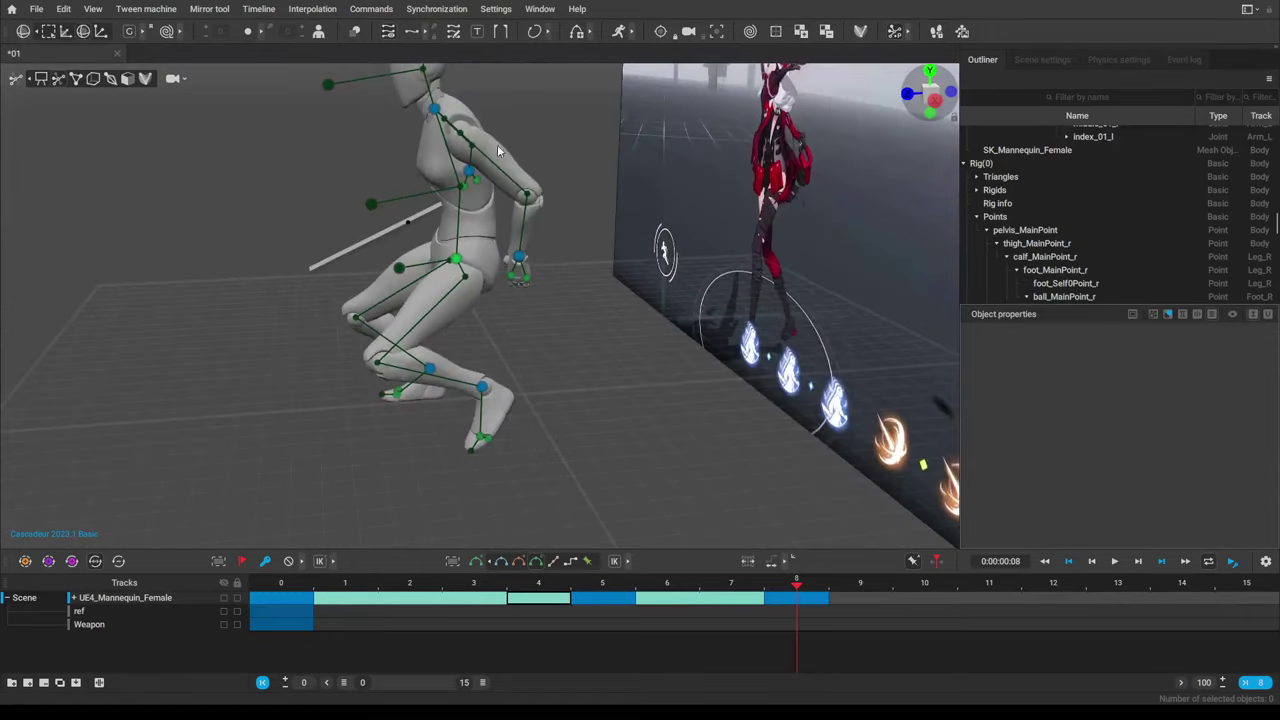
{"action": "middle_click_drag", "start_coordinate": [434, 259], "coordinate": [582, 124]}
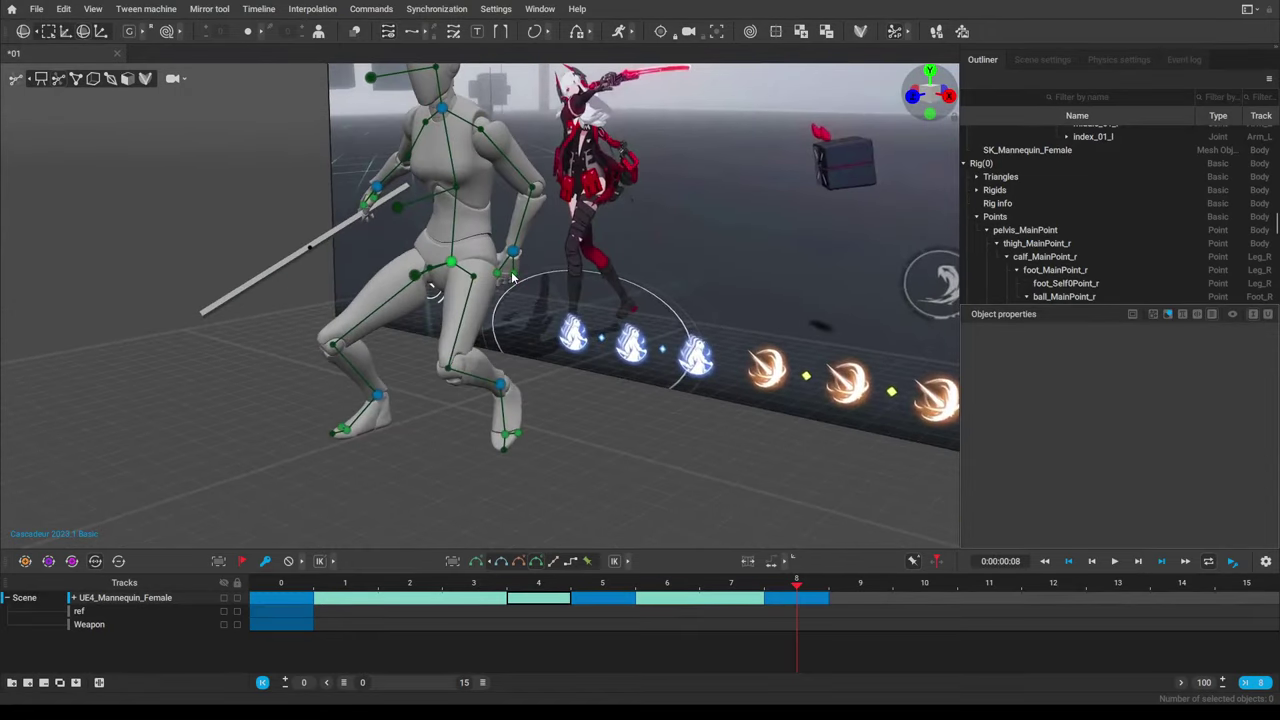
{"action": "middle_click_drag", "start_coordinate": [542, 288], "coordinate": [585, 300]}
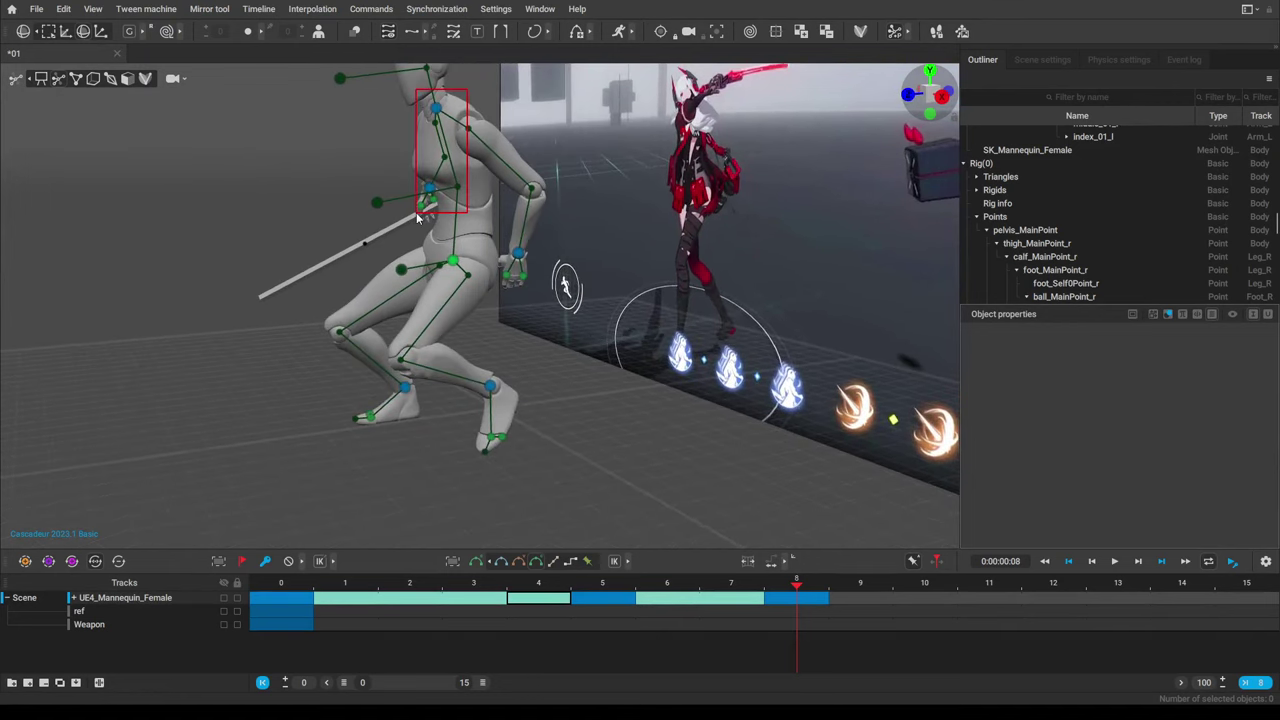
Select the neck, right hand and left foot controllers together and shift them forward.
{"action": "left_click", "coordinate": [442, 150]}
{"action": "left_click_drag", "start_coordinate": [531, 335], "coordinate": [511, 351], "text": "shift"}
{"action": "key", "text": "w"}
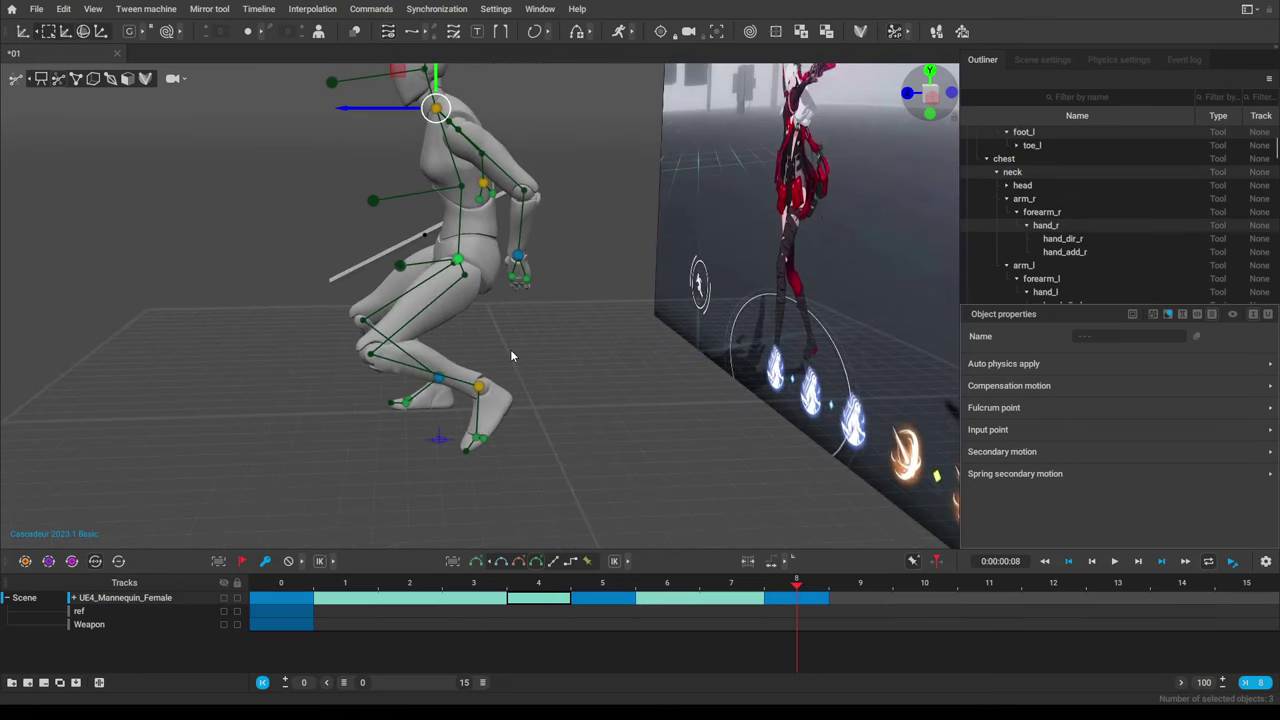
{"action": "middle_click_drag", "start_coordinate": [457, 205], "coordinate": [501, 272], "text": "alt"}
{"action": "left_click_drag", "start_coordinate": [428, 170], "coordinate": [388, 170]}
Bring the left hand controller to the front of the torso at frame 8.
{"action": "left_click", "coordinate": [562, 318]}
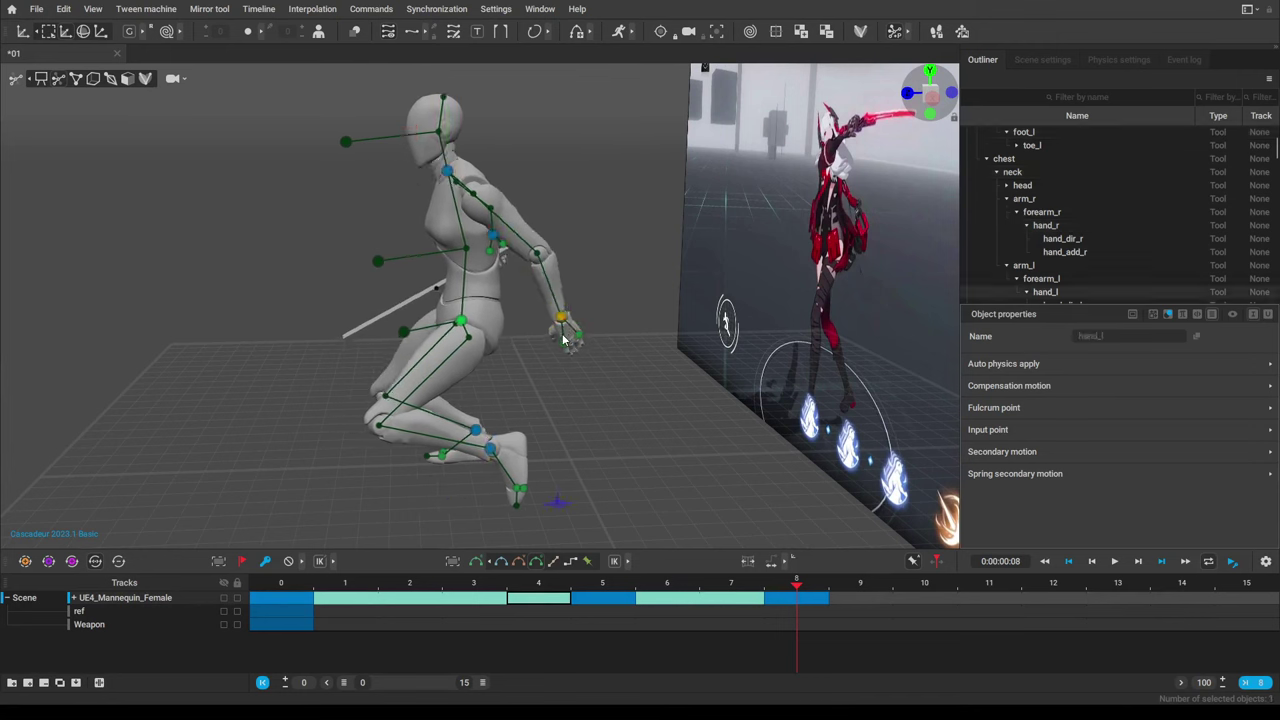
{"action": "key", "text": "ctrl+z"}
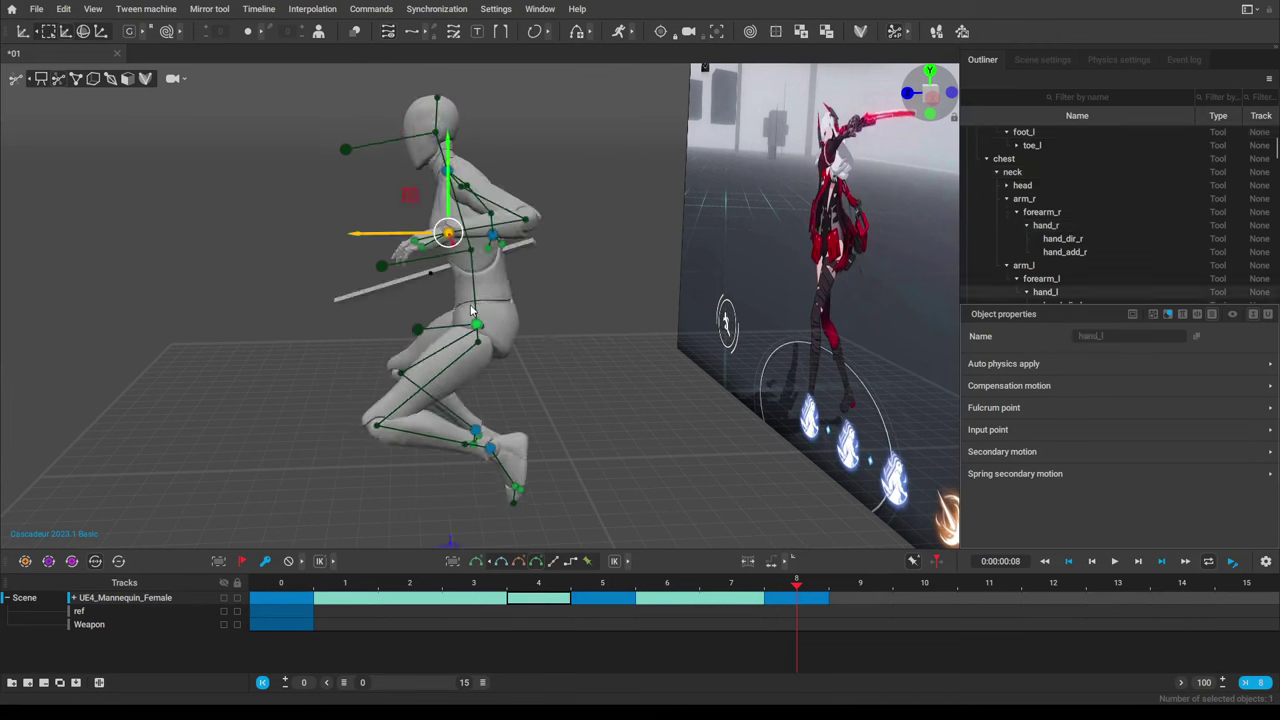
{"action": "right_click_drag", "start_coordinate": [474, 312], "coordinate": [489, 193]}
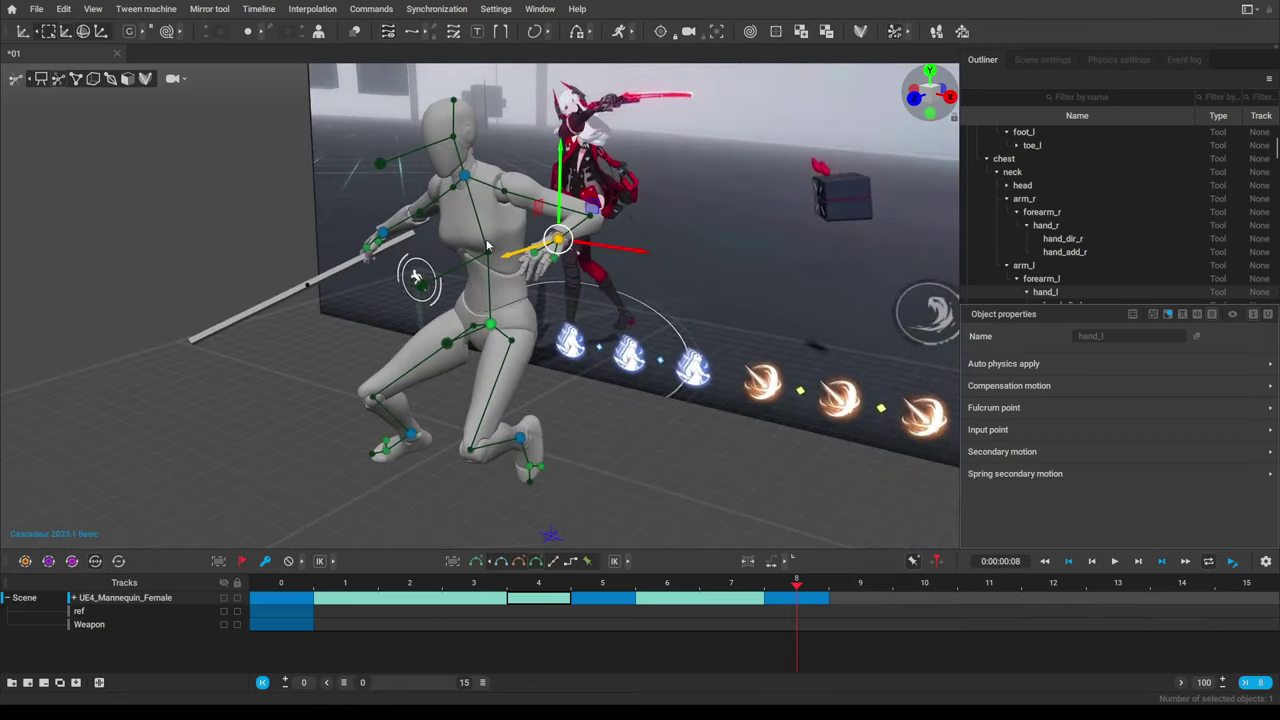
Select the right hand, neck and left foot controllers and shift them along the Z axis.
{"action": "left_click", "coordinate": [384, 240]}
{"action": "left_click", "coordinate": [467, 176], "text": "shift"}
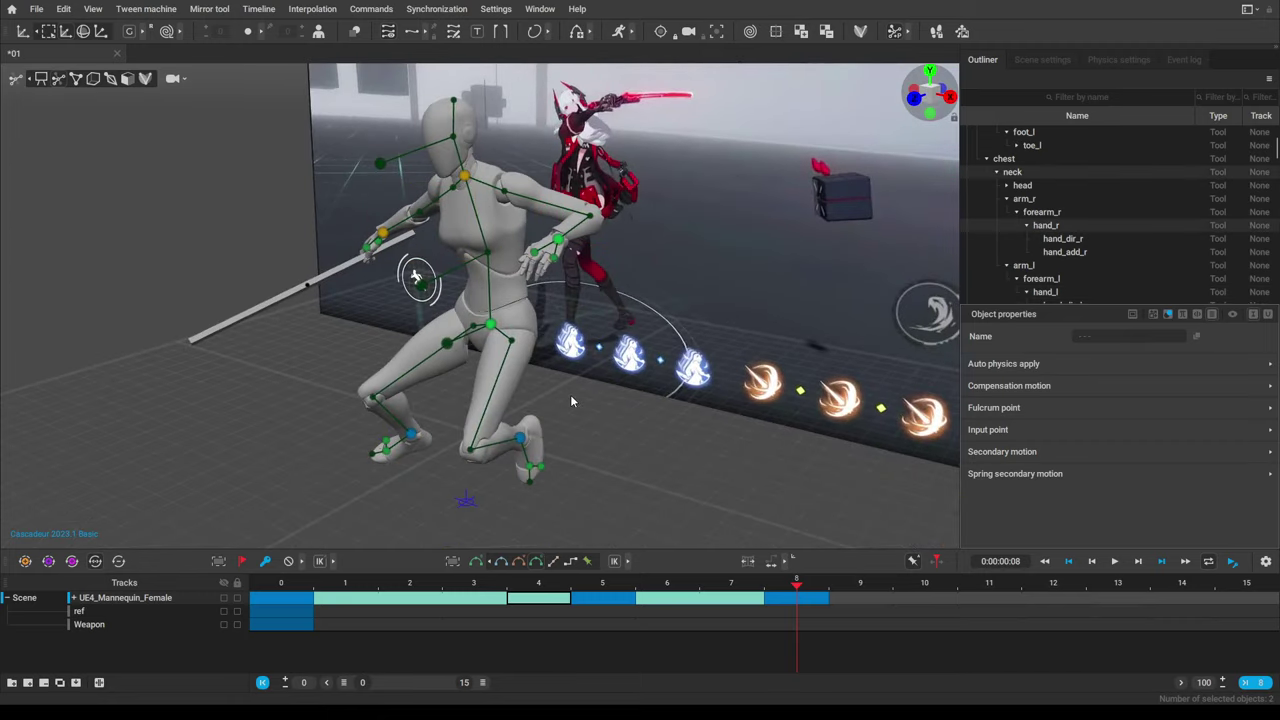
{"action": "left_click", "coordinate": [521, 439], "text": "shift"}
{"action": "key", "text": "w"}
{"action": "left_click_drag", "start_coordinate": [630, 430], "coordinate": [550, 433], "text": "alt"}
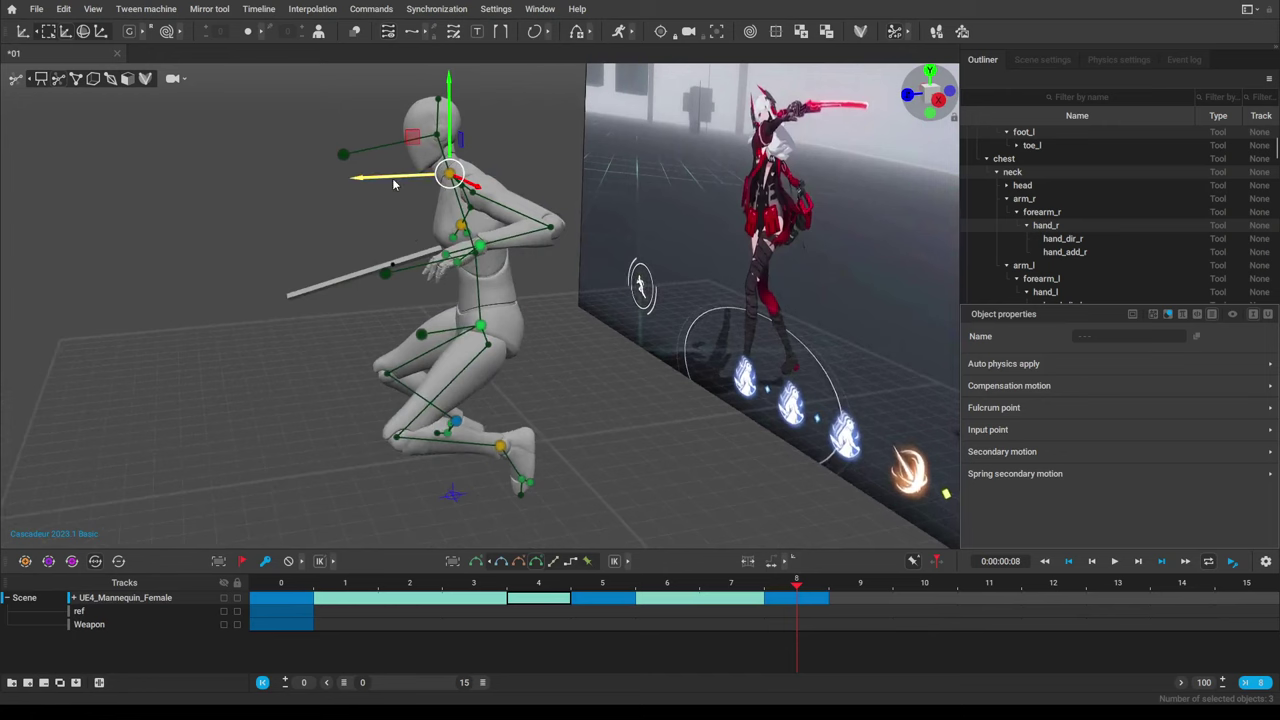
{"action": "left_click_drag", "start_coordinate": [393, 184], "coordinate": [630, 289]}
{"action": "left_click", "coordinate": [717, 299]}
Shift the neck, right hand and left foot controllers along the X axis so the upper body leans toward the sword side.
{"action": "left_click_drag", "start_coordinate": [714, 298], "coordinate": [614, 312], "text": "alt"}
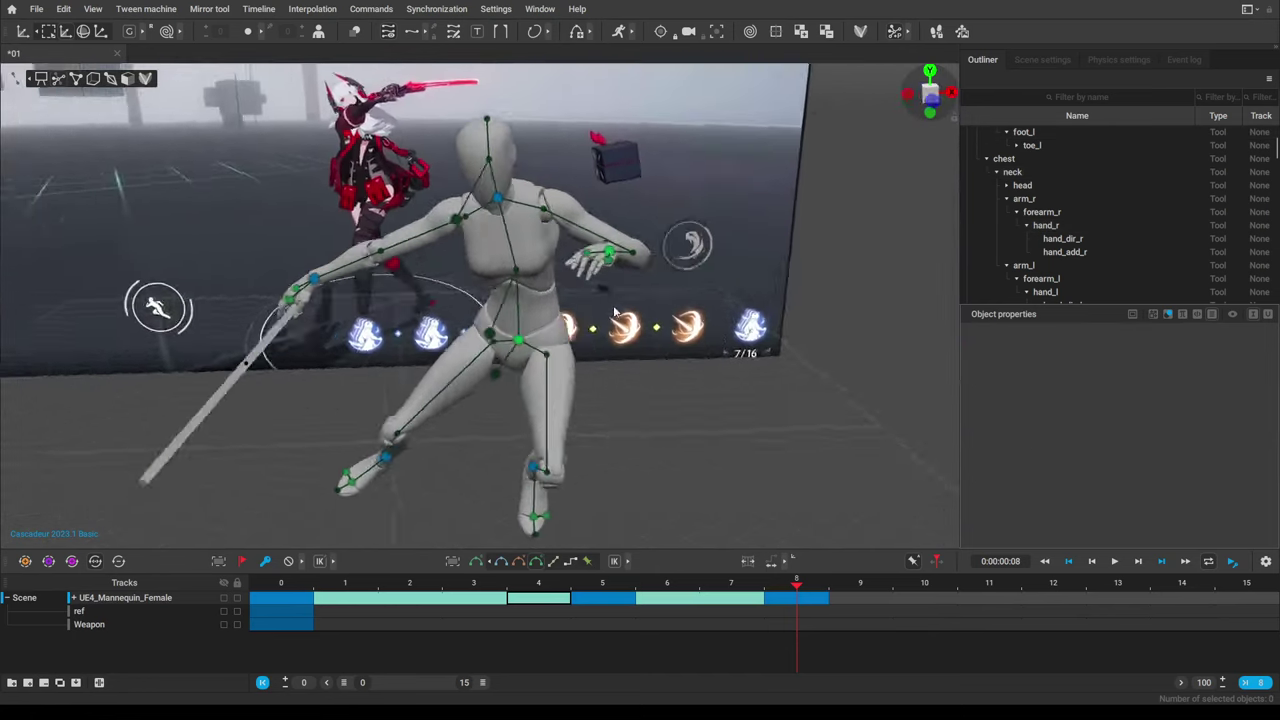
{"action": "right_click_drag", "start_coordinate": [614, 312], "coordinate": [548, 278]}
{"action": "left_click", "coordinate": [509, 287]}
{"action": "left_click_drag", "start_coordinate": [567, 190], "coordinate": [428, 193]}
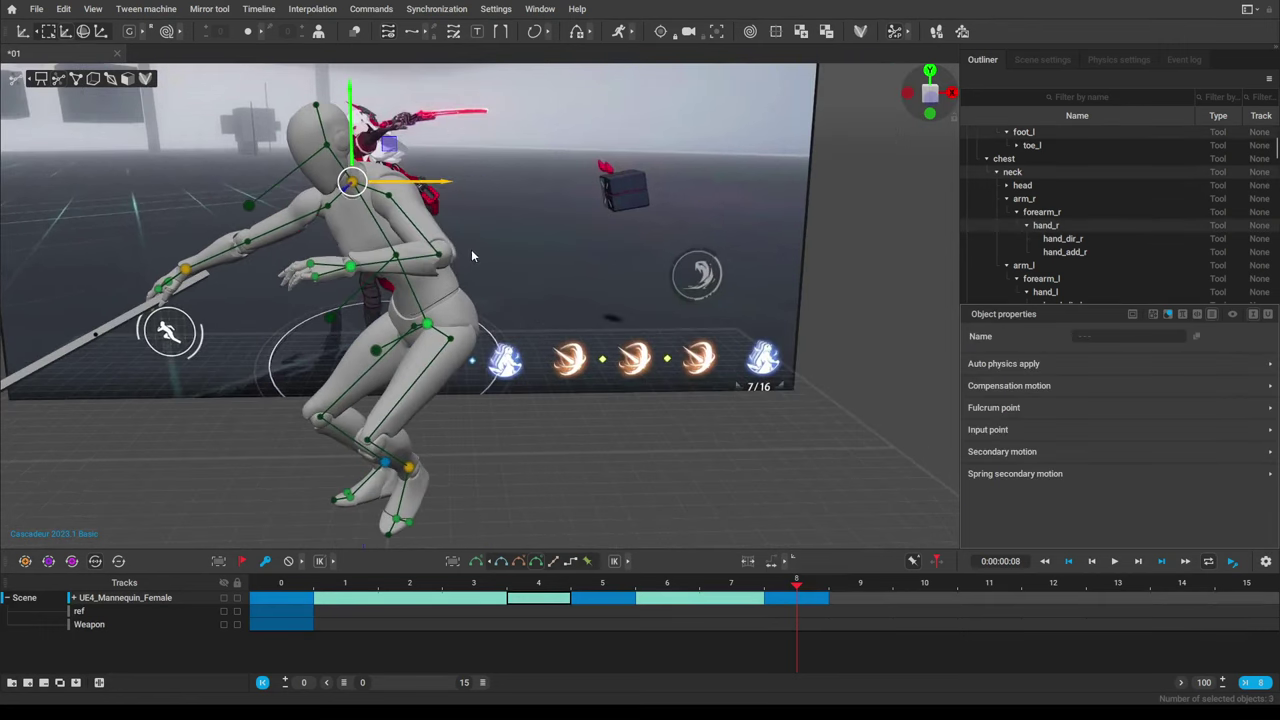
{"action": "left_click", "coordinate": [270, 306]}
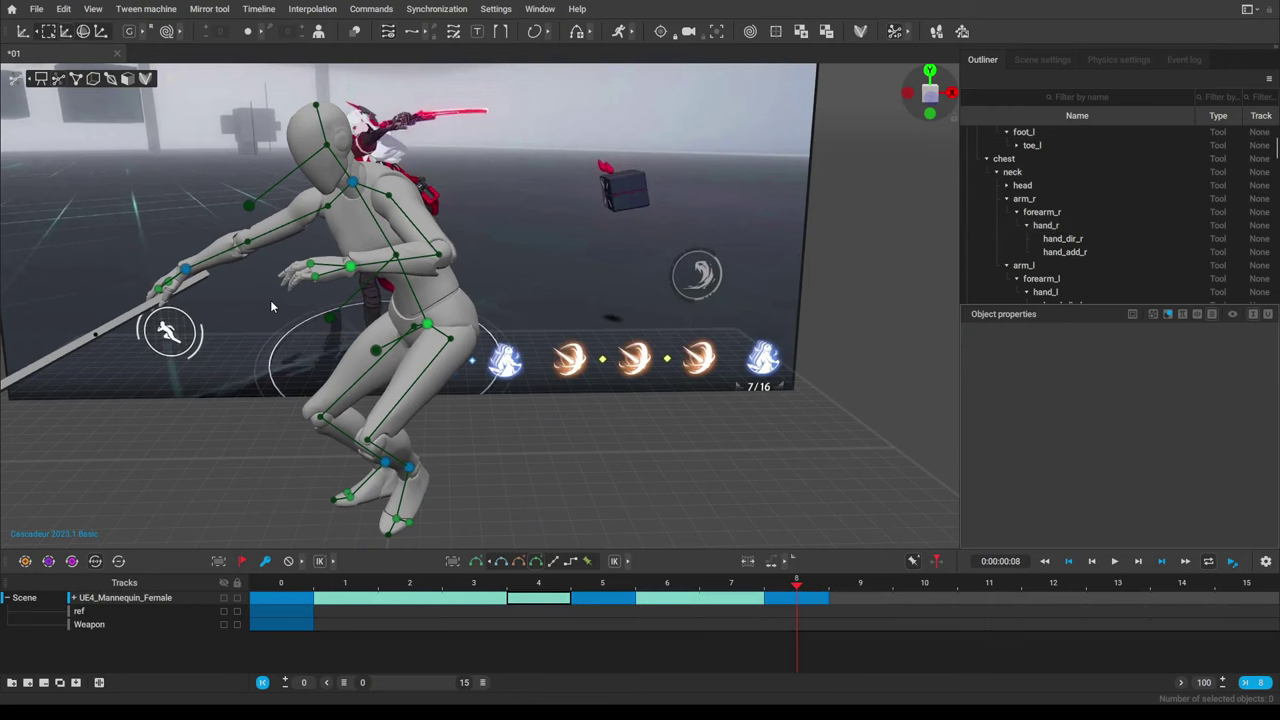
Select the right hand controller and move it along the X axis in toward the body.
{"action": "left_click", "coordinate": [186, 270]}
{"action": "right_click_drag", "start_coordinate": [186, 270], "coordinate": [407, 358]}
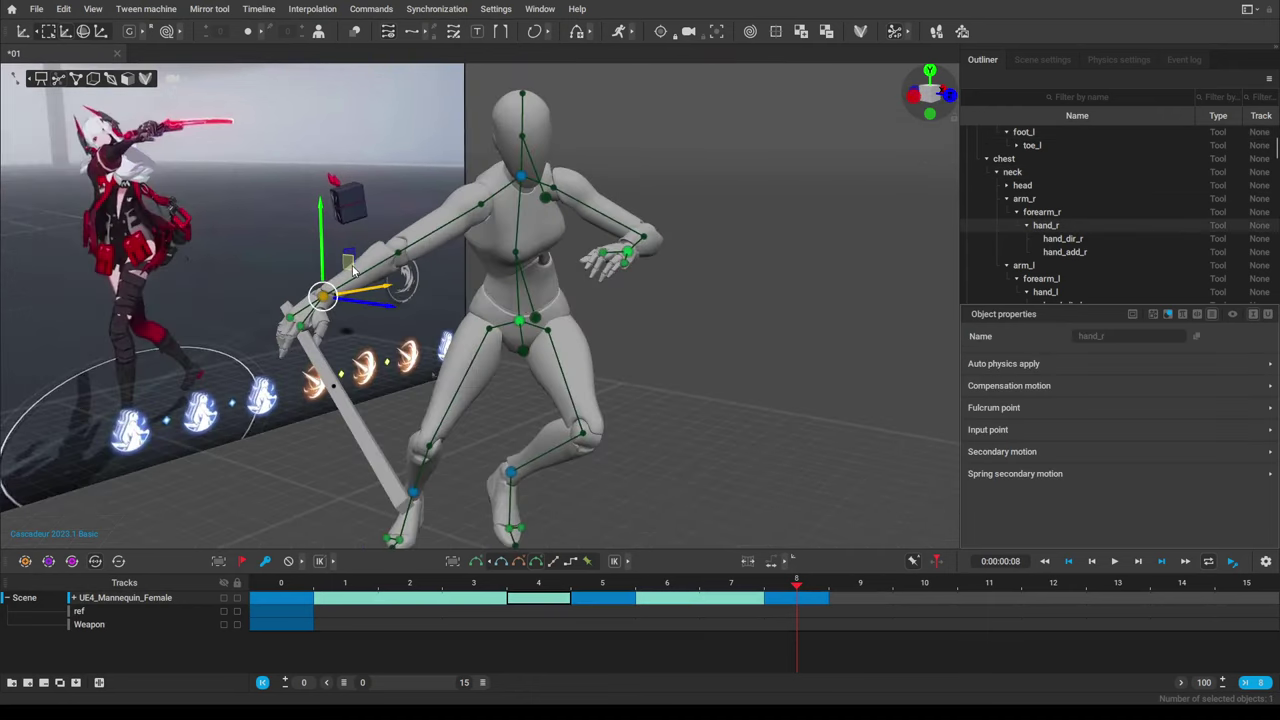
{"action": "right_click_drag", "start_coordinate": [362, 272], "coordinate": [328, 433]}
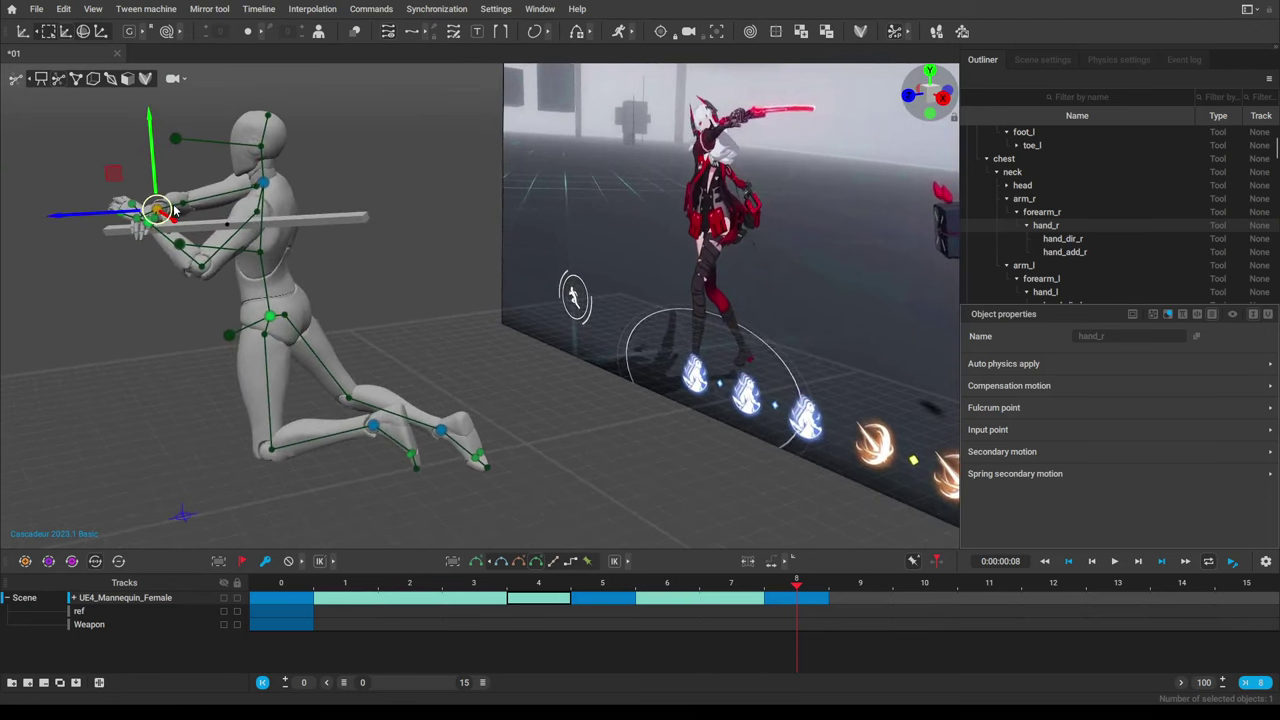
{"action": "right_click_drag", "start_coordinate": [133, 207], "coordinate": [505, 328]}
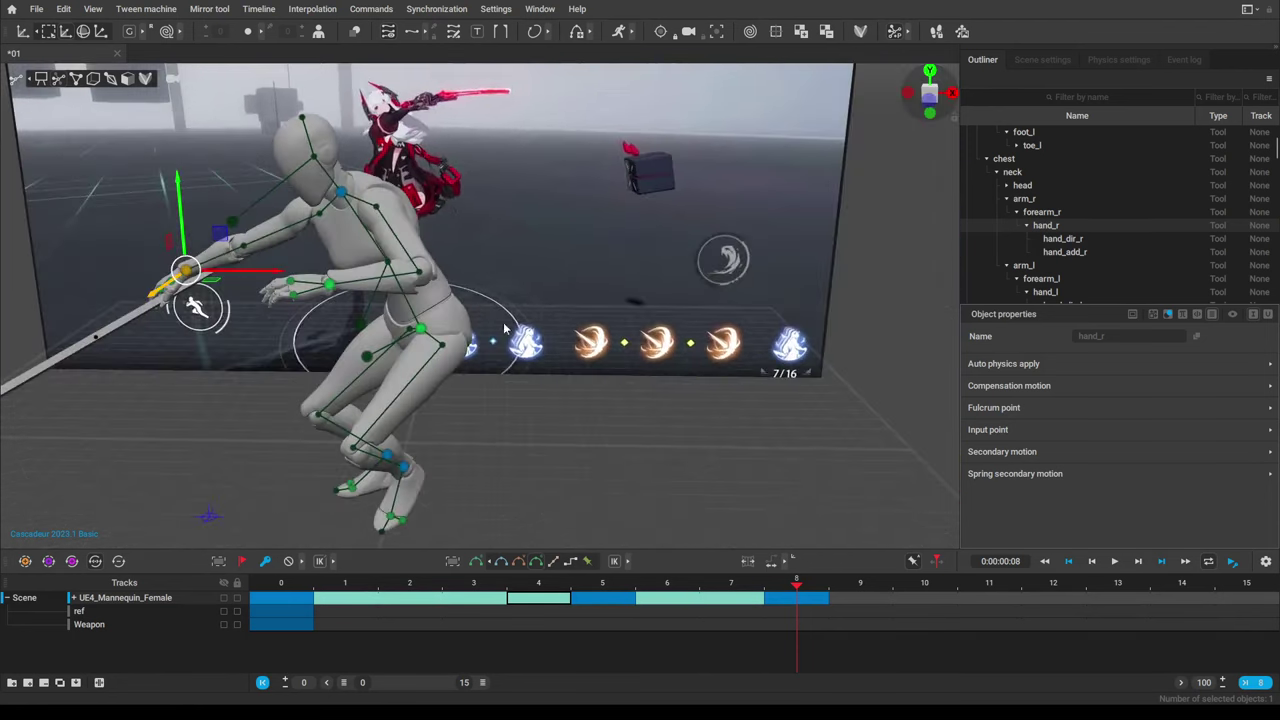
{"action": "left_click_drag", "start_coordinate": [236, 274], "coordinate": [350, 270]}
{"action": "left_click_drag", "start_coordinate": [354, 338], "coordinate": [398, 347], "text": "alt"}
{"action": "right_click_drag", "start_coordinate": [398, 346], "coordinate": [339, 294]}
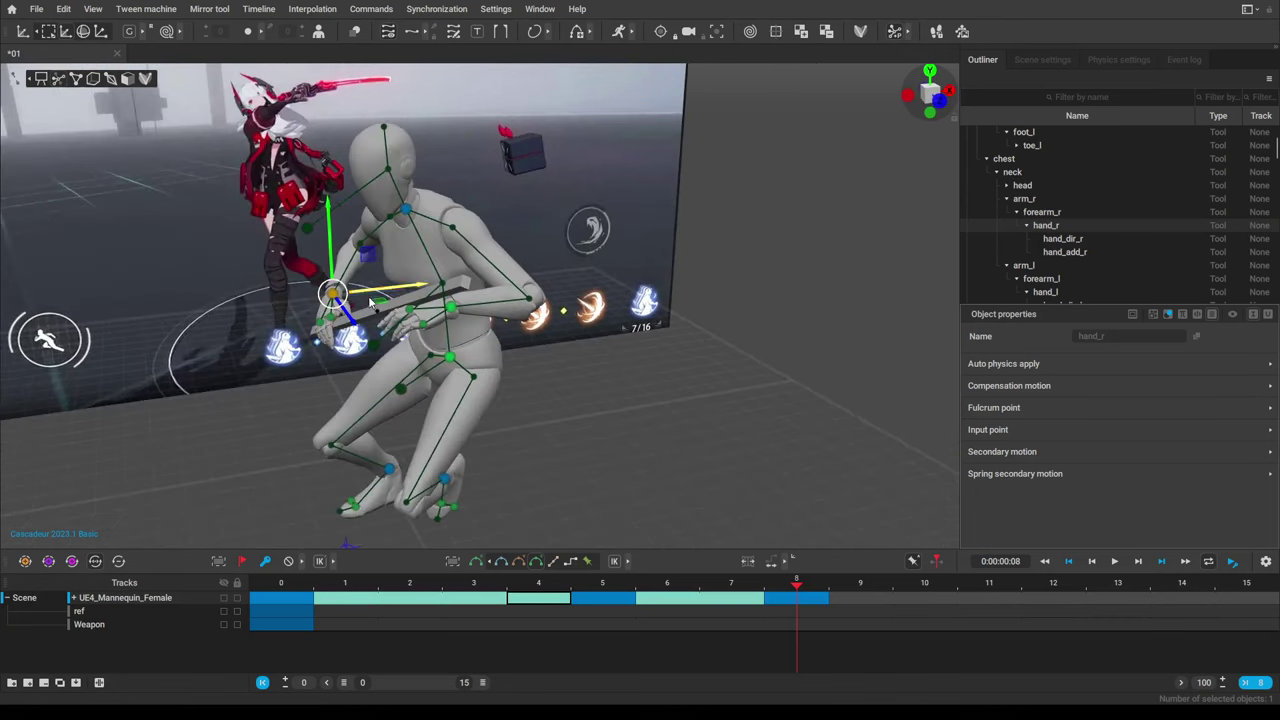
Move the right hand controller horizontally across the front of the body and raise it to head height.
{"action": "left_click_drag", "start_coordinate": [377, 305], "coordinate": [445, 350]}
{"action": "left_click_drag", "start_coordinate": [437, 401], "coordinate": [538, 391], "text": "alt"}
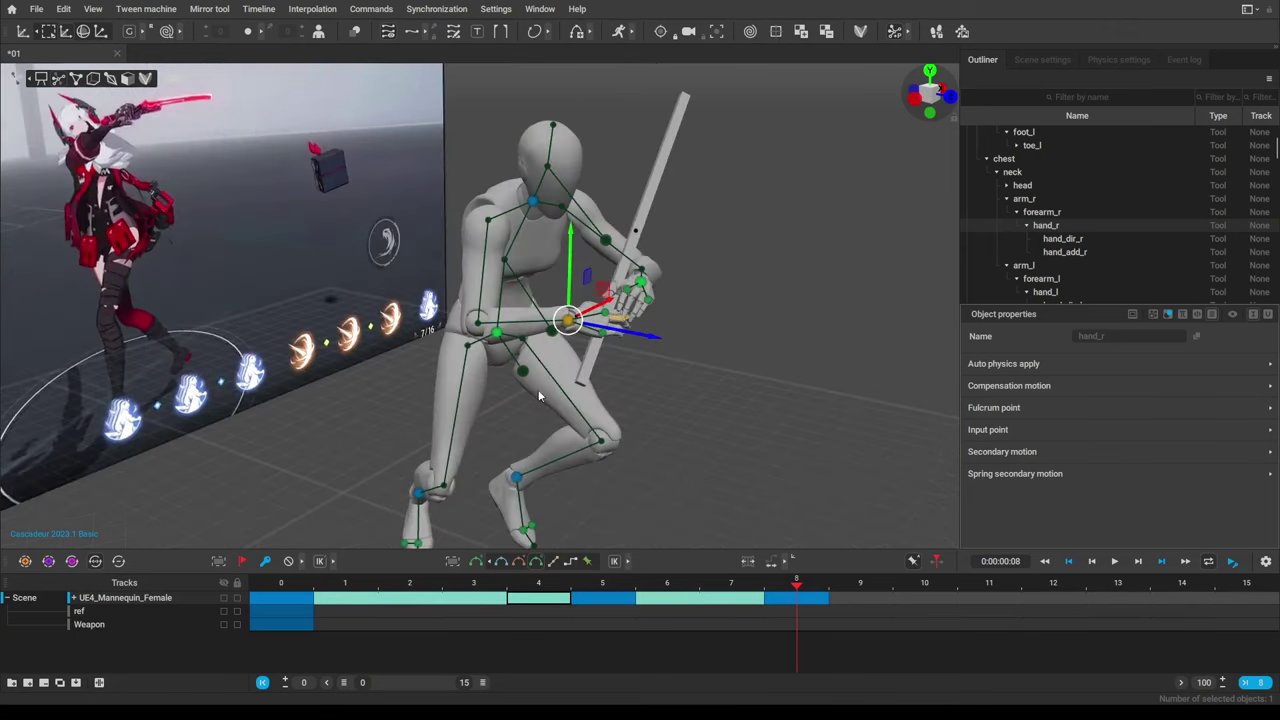
{"action": "left_click_drag", "start_coordinate": [606, 288], "coordinate": [708, 183]}
{"action": "left_click_drag", "start_coordinate": [628, 424], "coordinate": [653, 421], "text": "alt"}
{"action": "right_click_drag", "start_coordinate": [653, 421], "coordinate": [365, 412]}
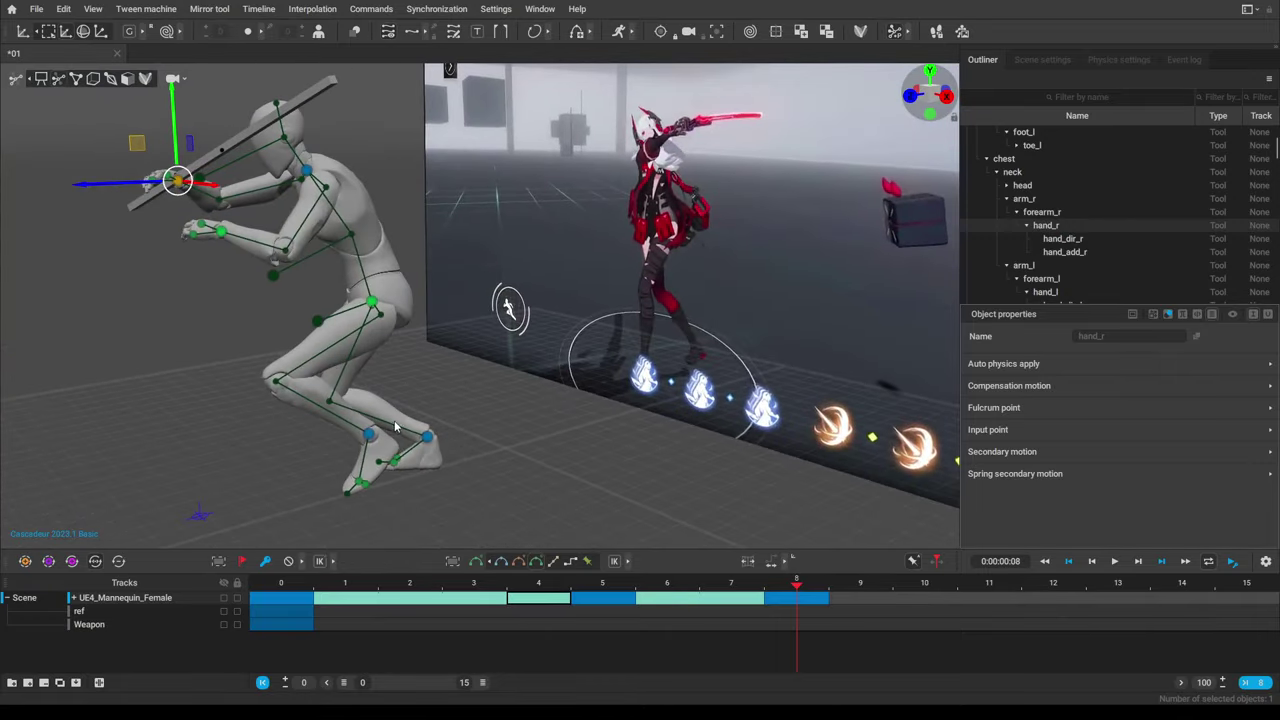
Move the left foot controller forward and down to plant the foot ahead of the body.
{"action": "left_click", "coordinate": [368, 438]}
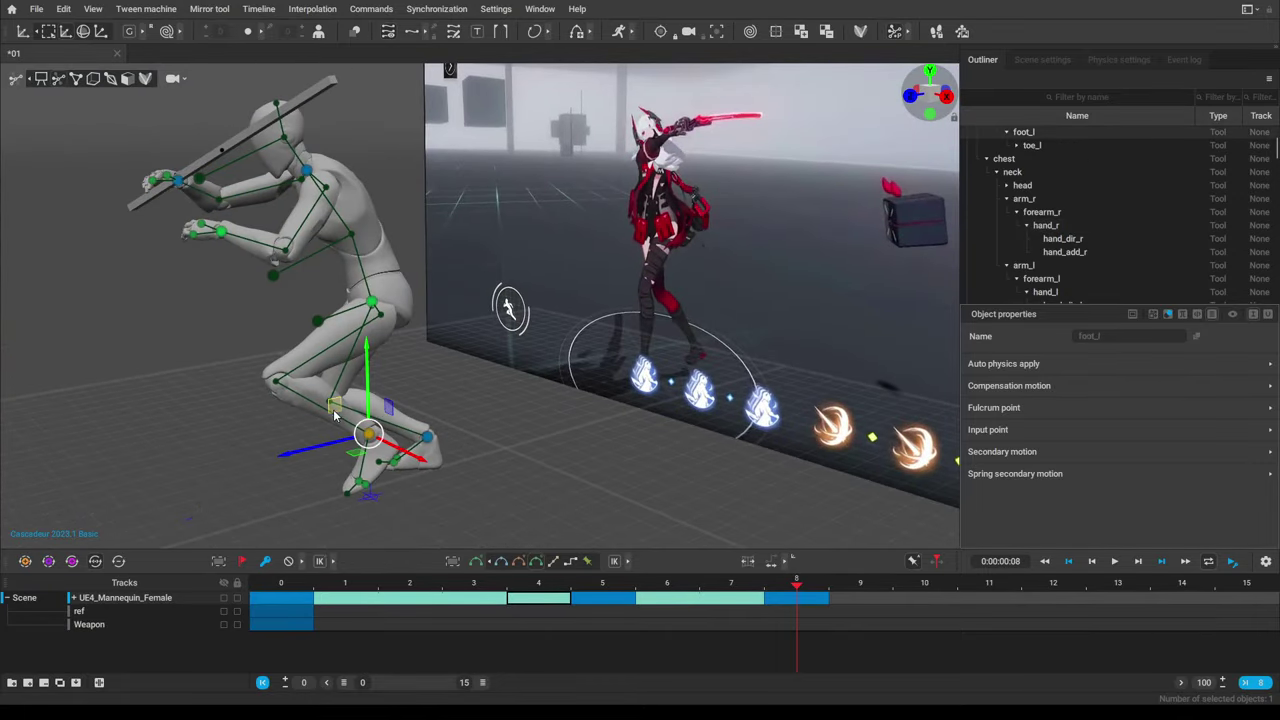
{"action": "left_click_drag", "start_coordinate": [336, 416], "coordinate": [294, 460]}
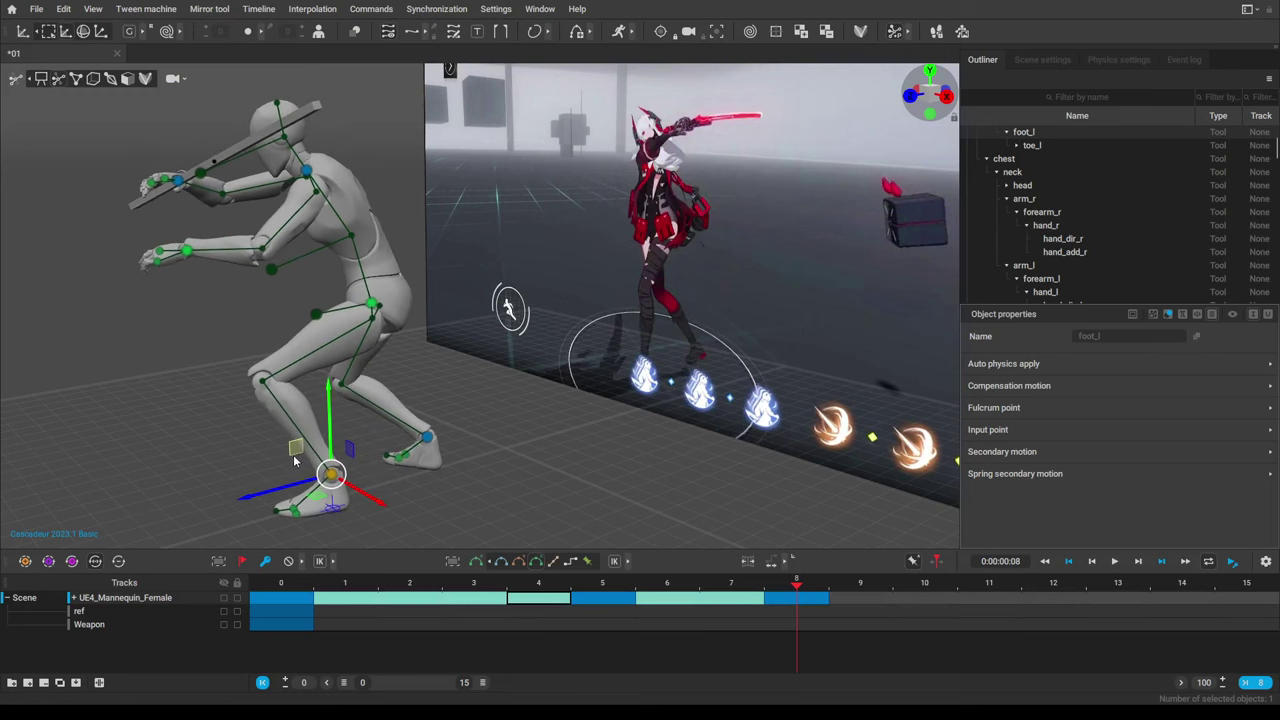
{"action": "right_click_drag", "start_coordinate": [290, 483], "coordinate": [483, 455]}
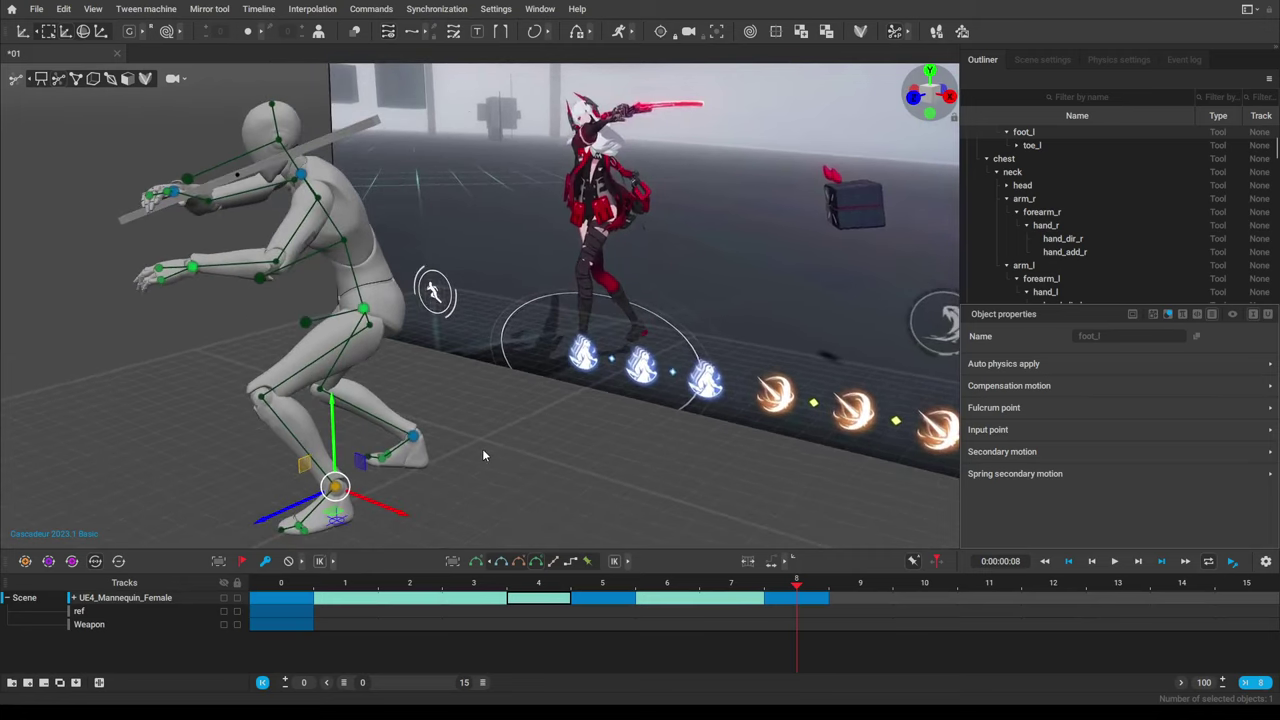
Move the left hand controller from in front of the body back and out beside the left hip.
{"action": "left_click", "coordinate": [202, 267]}
{"action": "right_click_drag", "start_coordinate": [202, 267], "coordinate": [165, 241]}
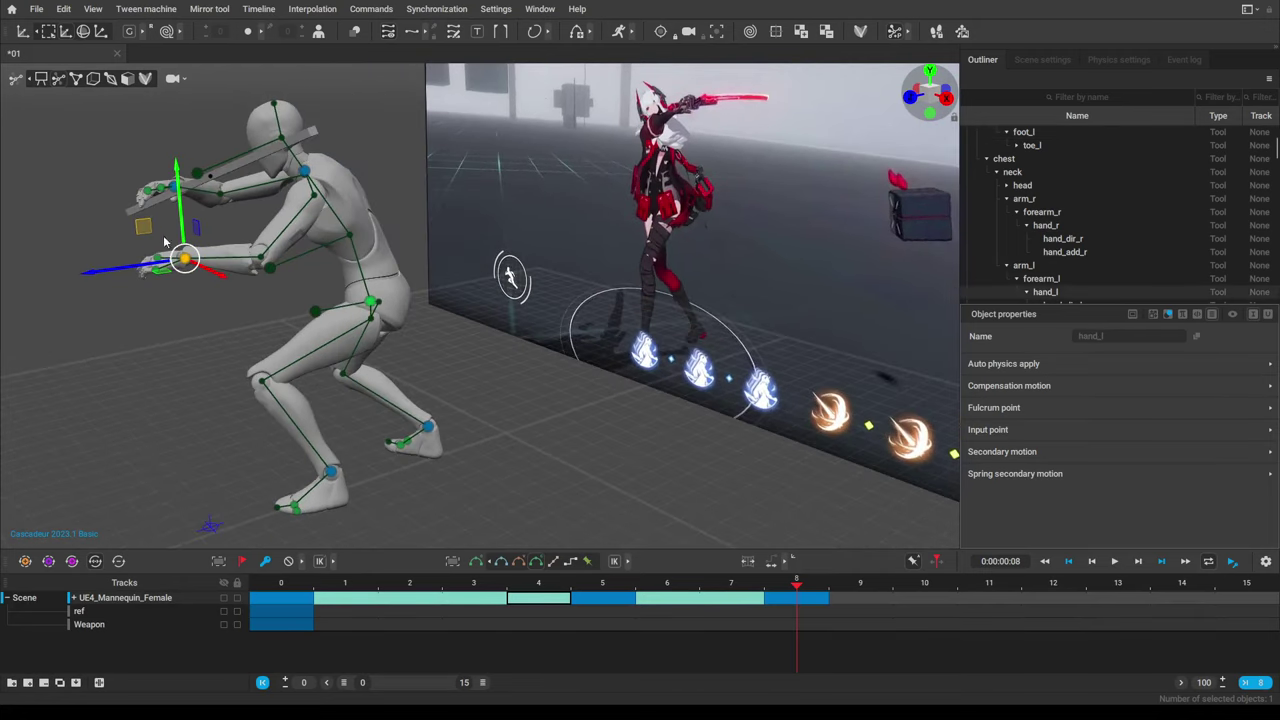
{"action": "left_click_drag", "start_coordinate": [150, 232], "coordinate": [393, 280]}
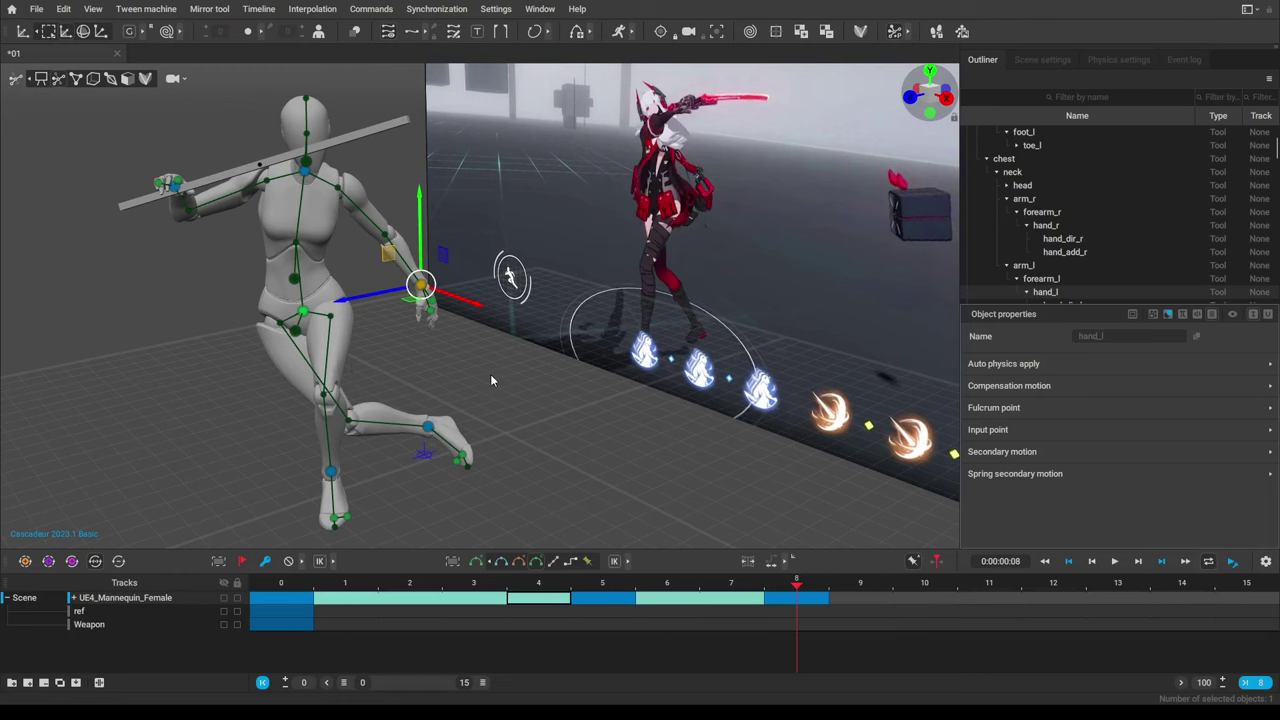
Raise the neck controller to straighten the body, and pull the right hand controller in front of the torso.
{"action": "right_click_drag", "start_coordinate": [490, 376], "coordinate": [367, 376]}
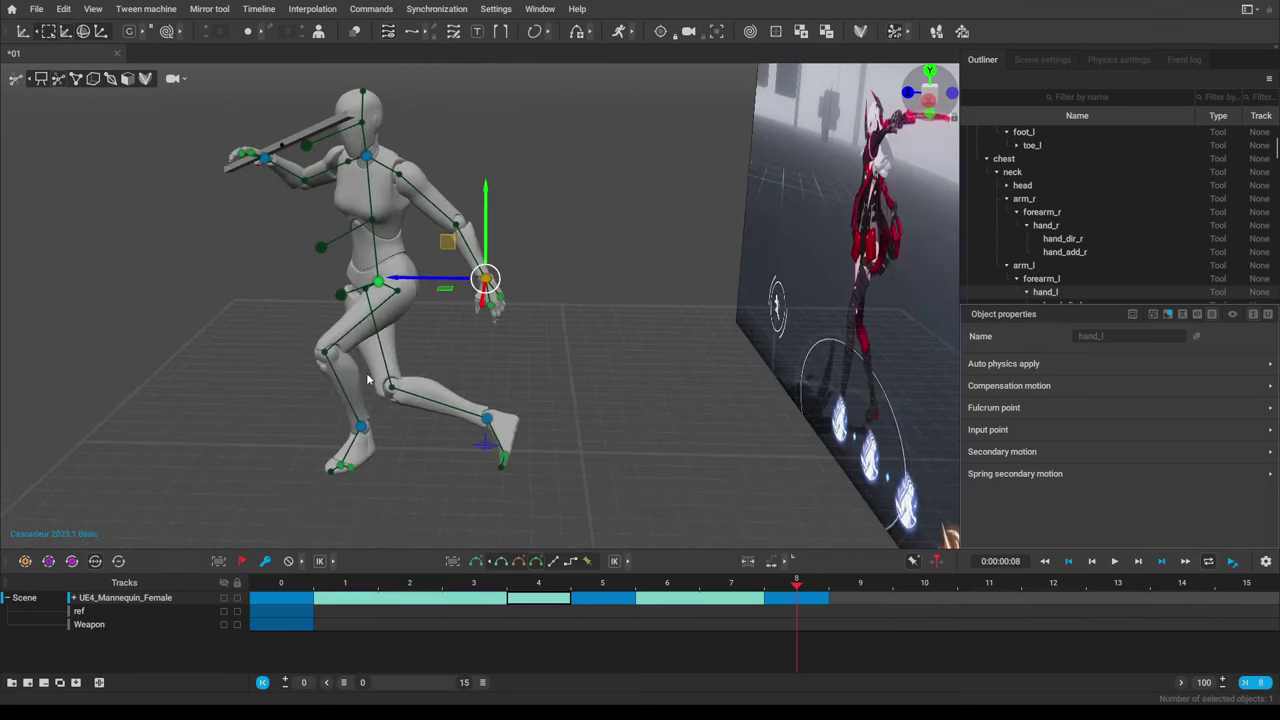
{"action": "left_click", "coordinate": [366, 163]}
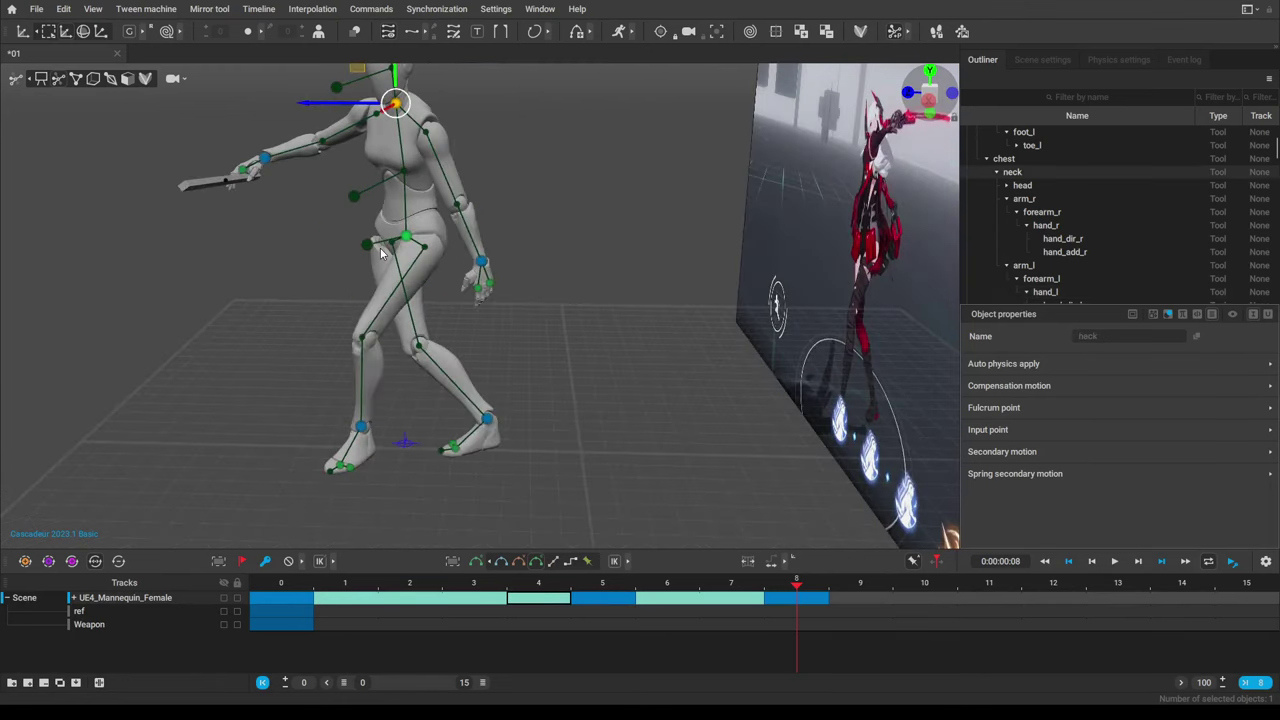
{"action": "right_click_drag", "start_coordinate": [392, 272], "coordinate": [496, 262]}
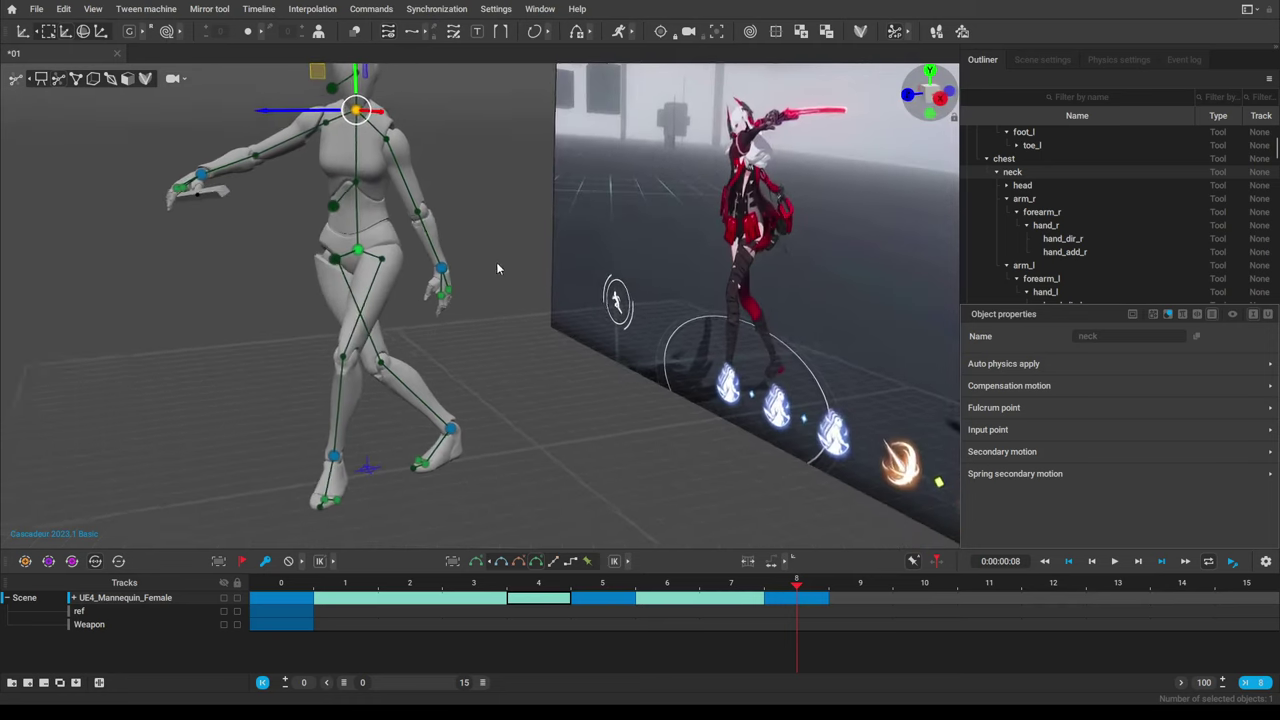
{"action": "left_click", "coordinate": [193, 175]}
{"action": "right_click_drag", "start_coordinate": [232, 198], "coordinate": [270, 352]}
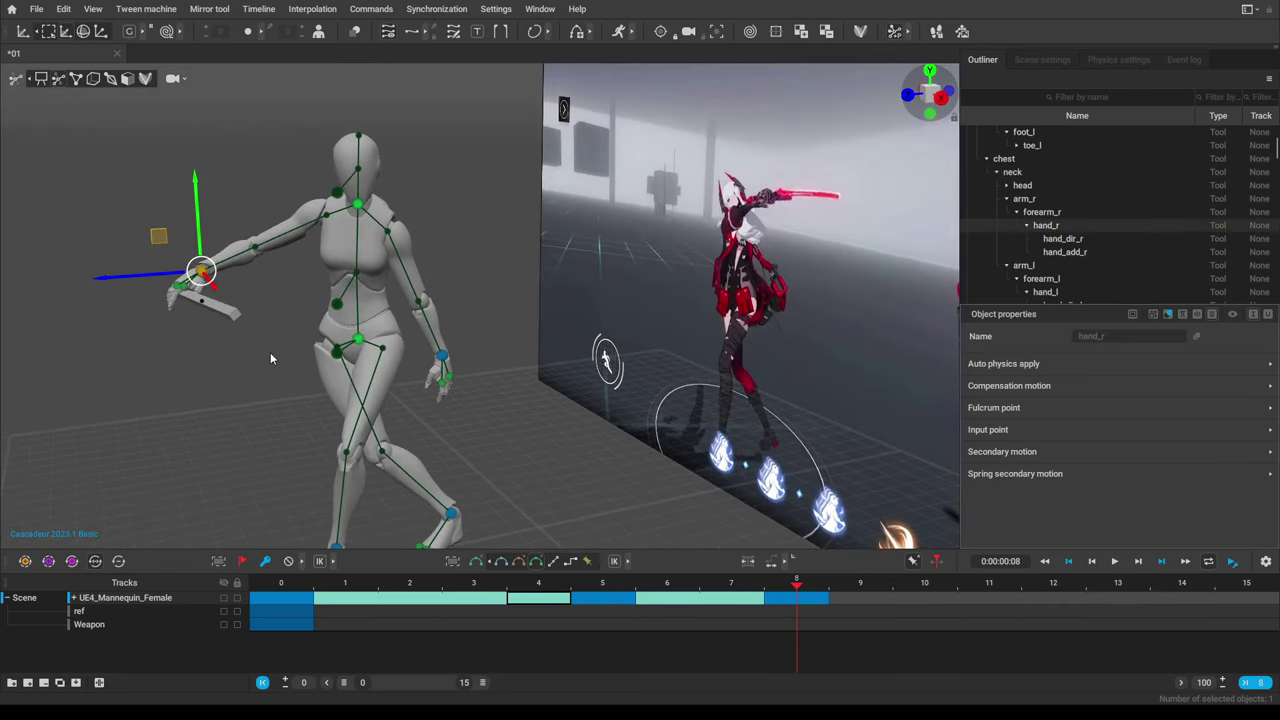
{"action": "left_click_drag", "start_coordinate": [161, 240], "coordinate": [227, 221]}
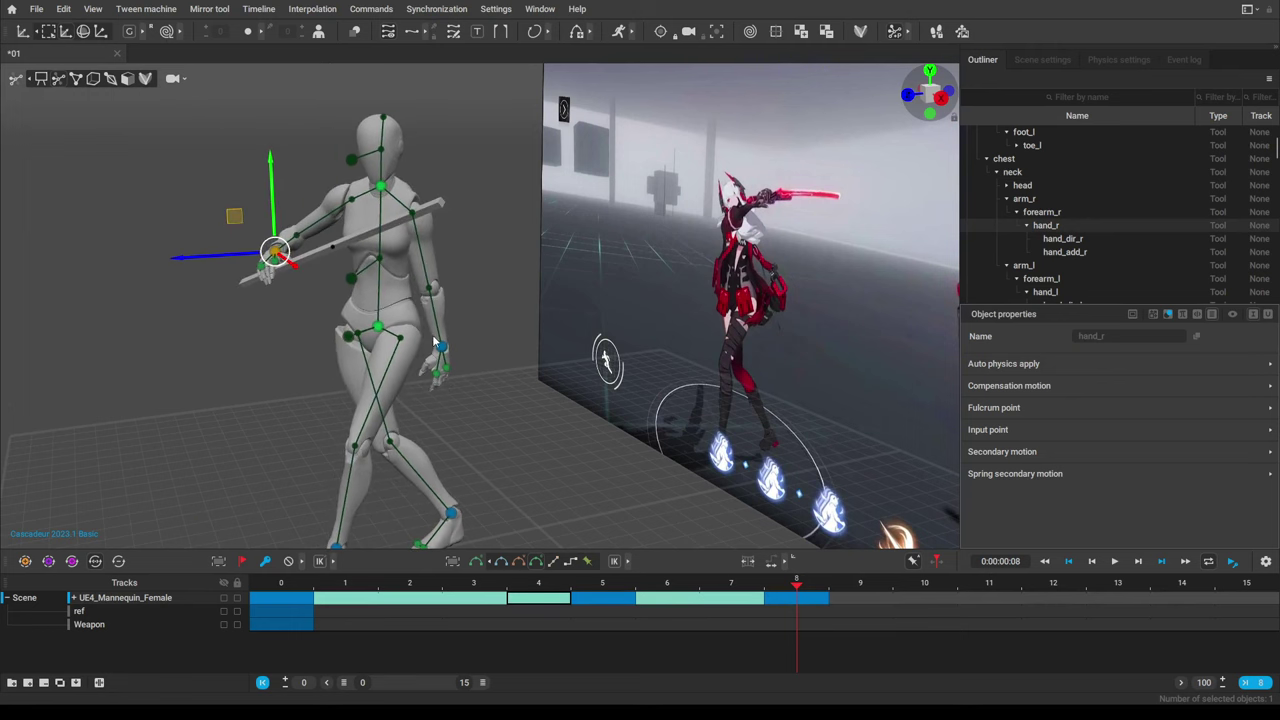
Adjust the left hand controller so the left arm swings outward and away from the hip.
{"action": "left_click", "coordinate": [437, 346]}
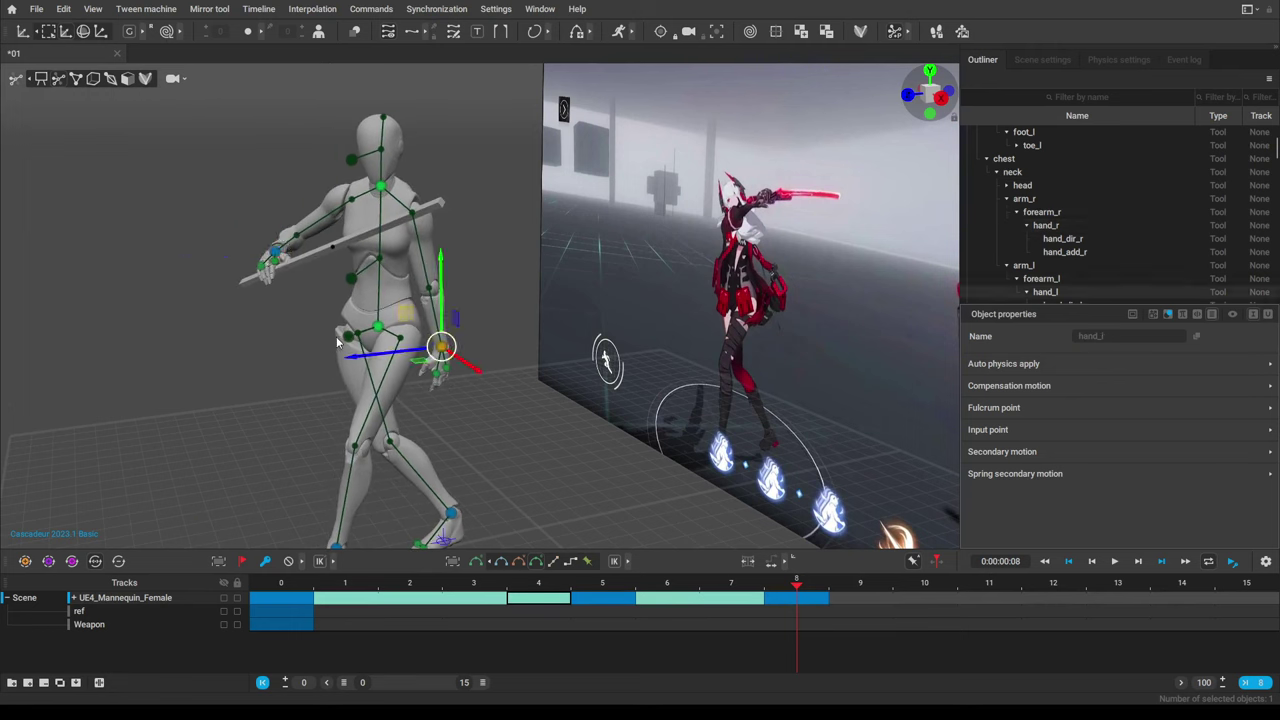
{"action": "key", "text": "r"}
{"action": "key", "text": "ctrl+shift+z"}
{"action": "left_click_drag", "start_coordinate": [306, 338], "coordinate": [381, 293], "text": "alt"}
{"action": "left_click", "coordinate": [315, 283]}
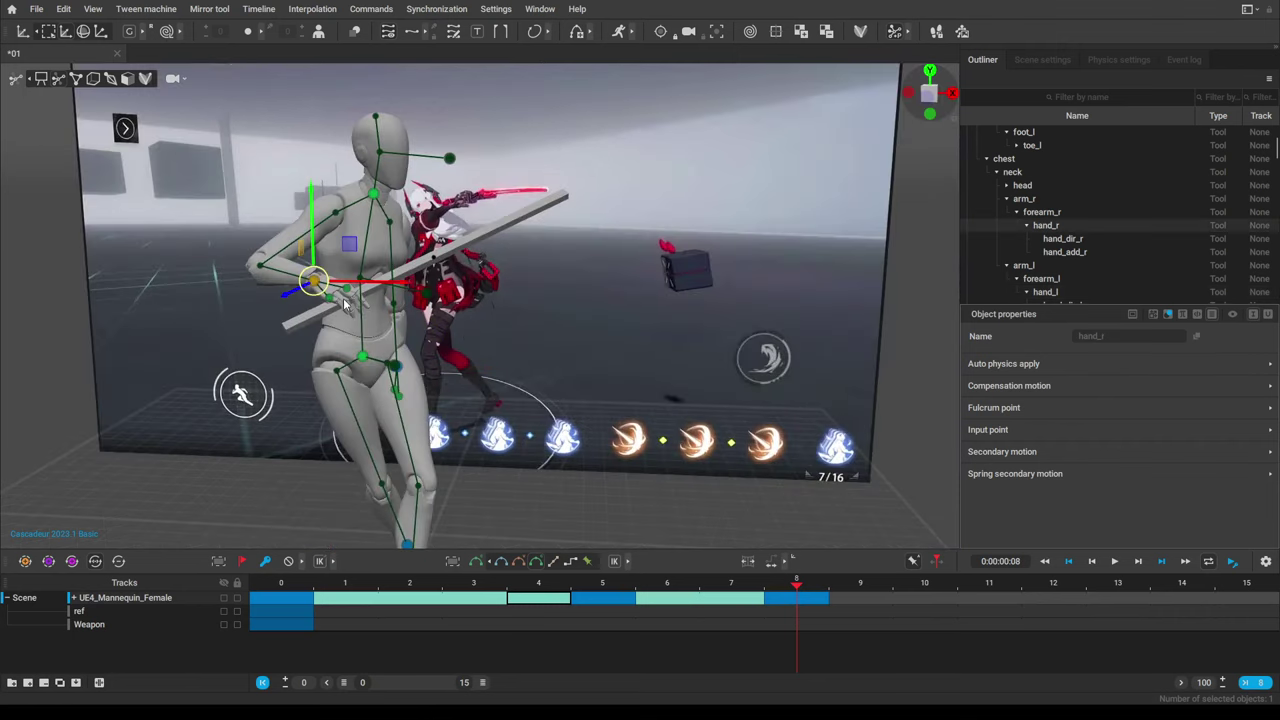
{"action": "right_click_drag", "start_coordinate": [494, 385], "coordinate": [388, 382]}
{"action": "left_click", "coordinate": [420, 356]}
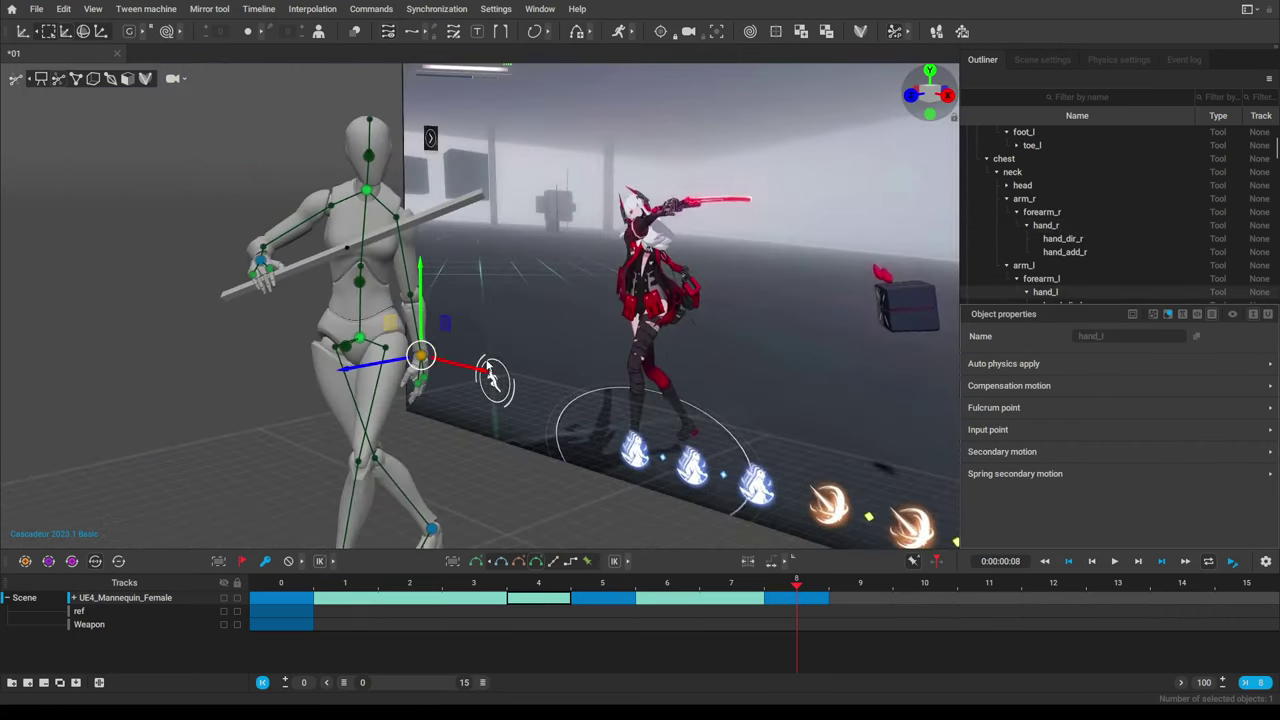
{"action": "left_click_drag", "start_coordinate": [486, 363], "coordinate": [462, 281], "text": "alt"}
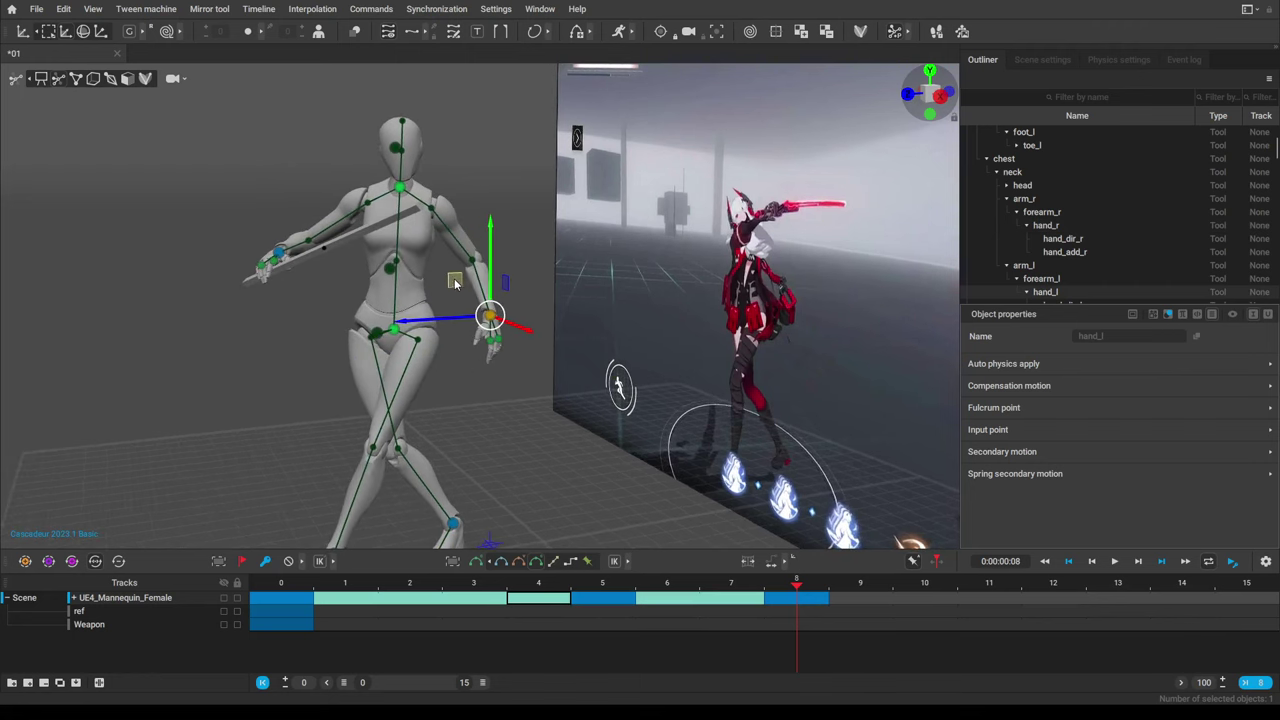
Move the right hand controller forward and up to bring the sword hand ahead of the chest.
{"action": "left_click", "coordinate": [277, 256]}
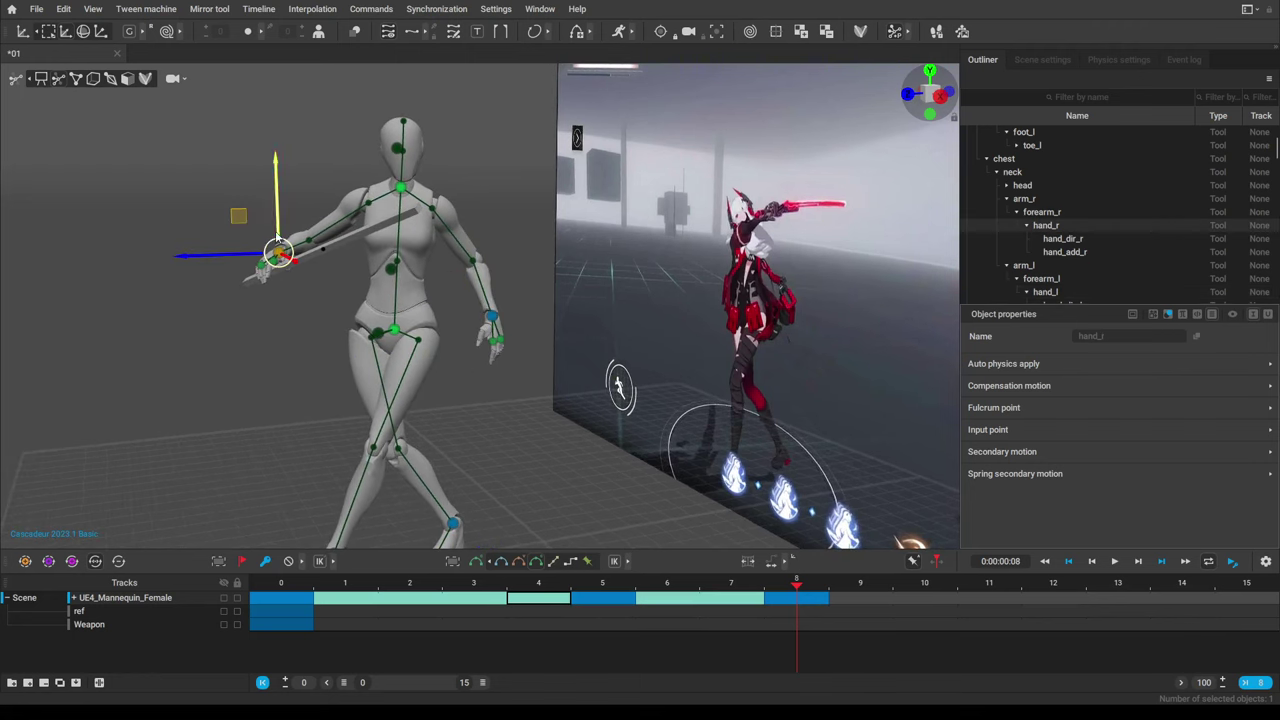
{"action": "mouse_move", "coordinate": [238, 216]}
{"action": "left_mouse_down"}
{"action": "mouse_move", "coordinate": [346, 196]}
{"action": "mouse_move", "coordinate": [239, 233]}
{"action": "left_mouse_up"}
{"action": "left_click_drag", "start_coordinate": [259, 350], "coordinate": [438, 338], "text": "alt"}
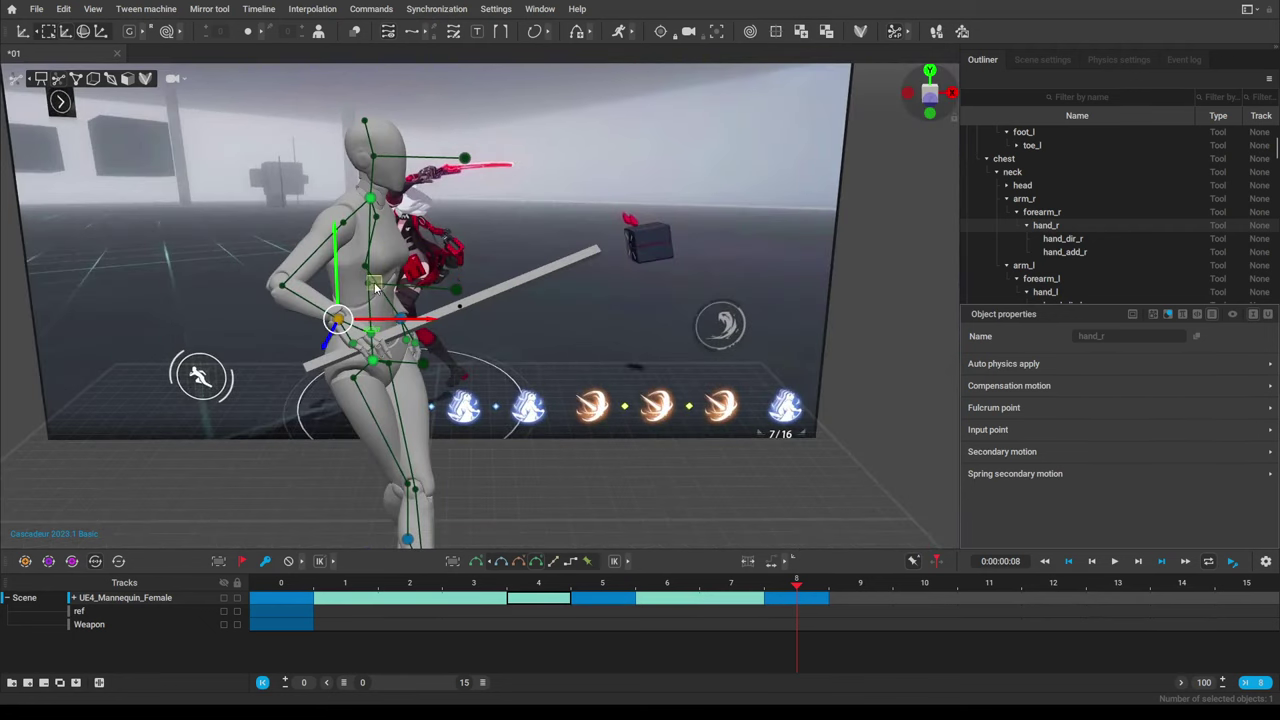
{"action": "left_click_drag", "start_coordinate": [375, 286], "coordinate": [449, 236]}
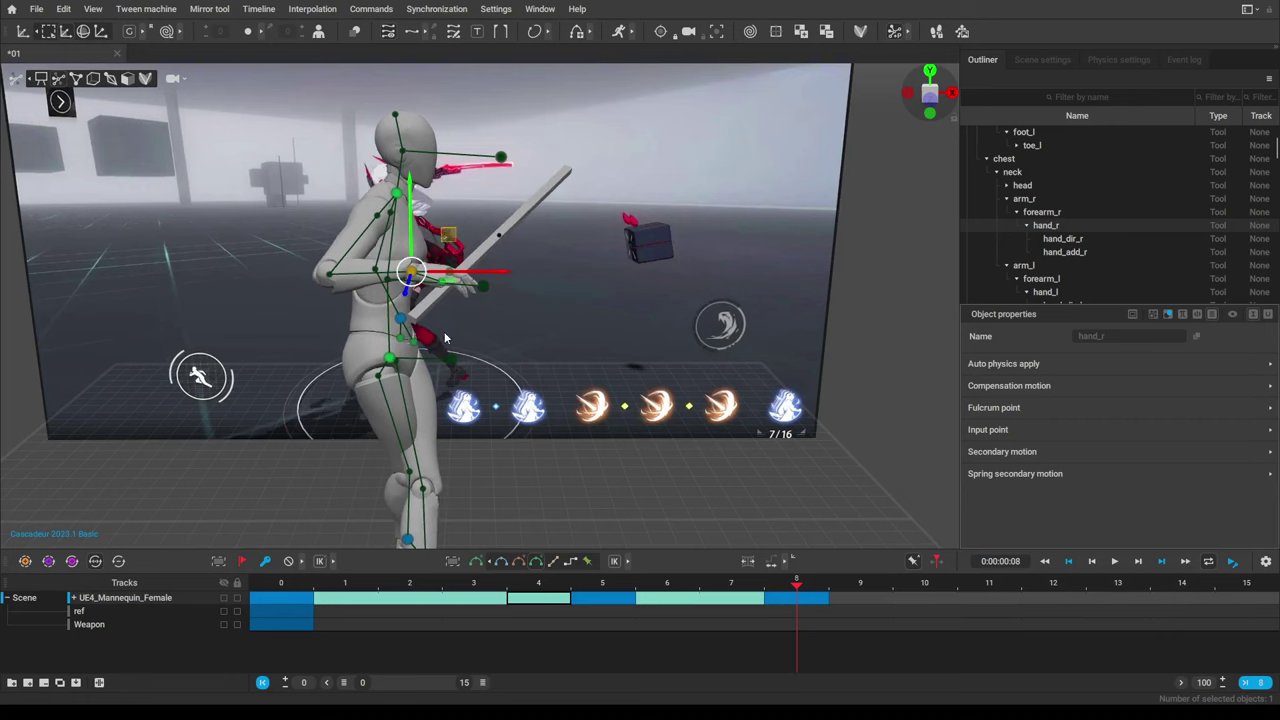
Shift the chest direction controller along the Z axis, and extend the right hand controller forward and up to shoulder height.
{"action": "left_click_drag", "start_coordinate": [540, 386], "coordinate": [390, 326], "text": "alt"}
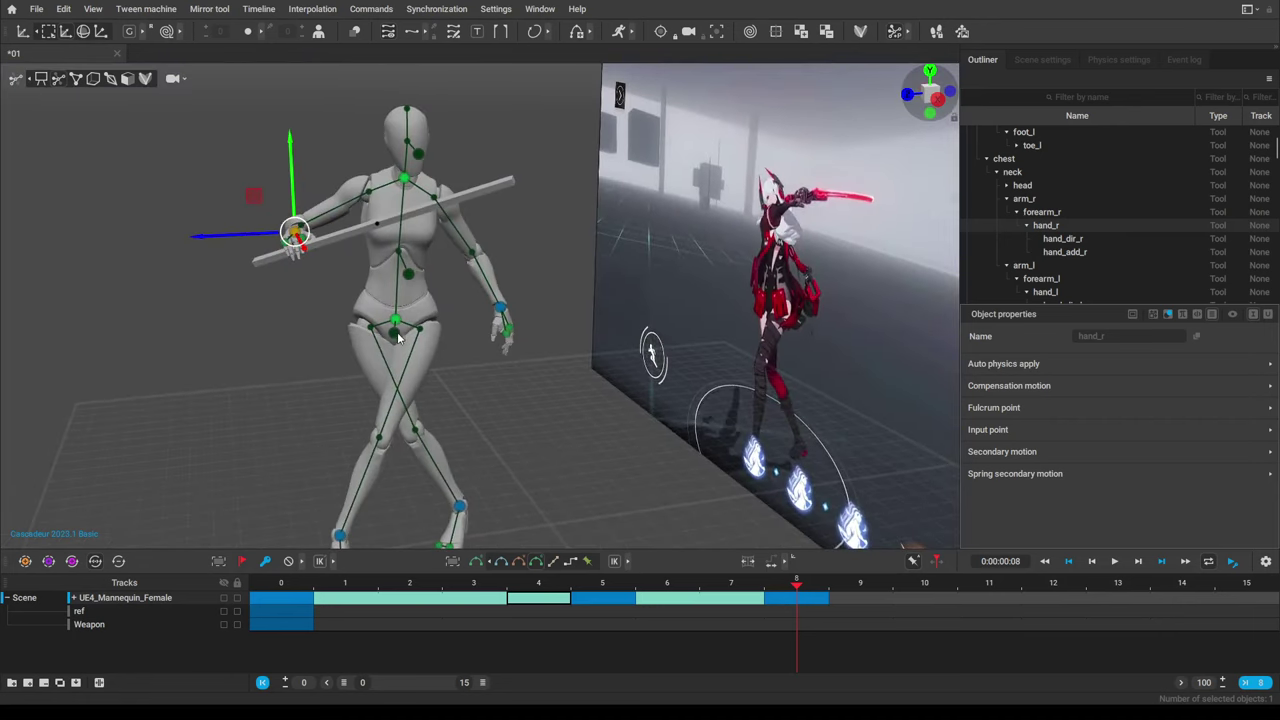
{"action": "left_click", "coordinate": [420, 286]}
{"action": "left_click_drag", "start_coordinate": [375, 285], "coordinate": [293, 271]}
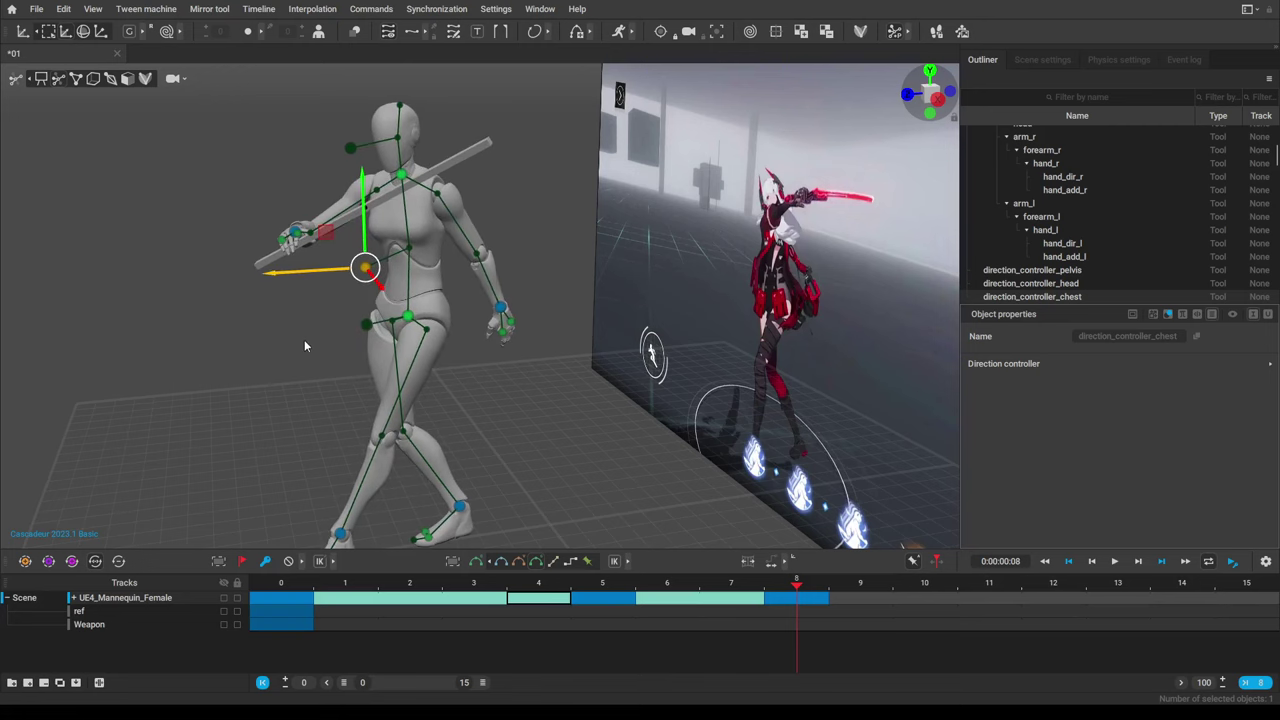
{"action": "right_click_drag", "start_coordinate": [306, 346], "coordinate": [538, 350]}
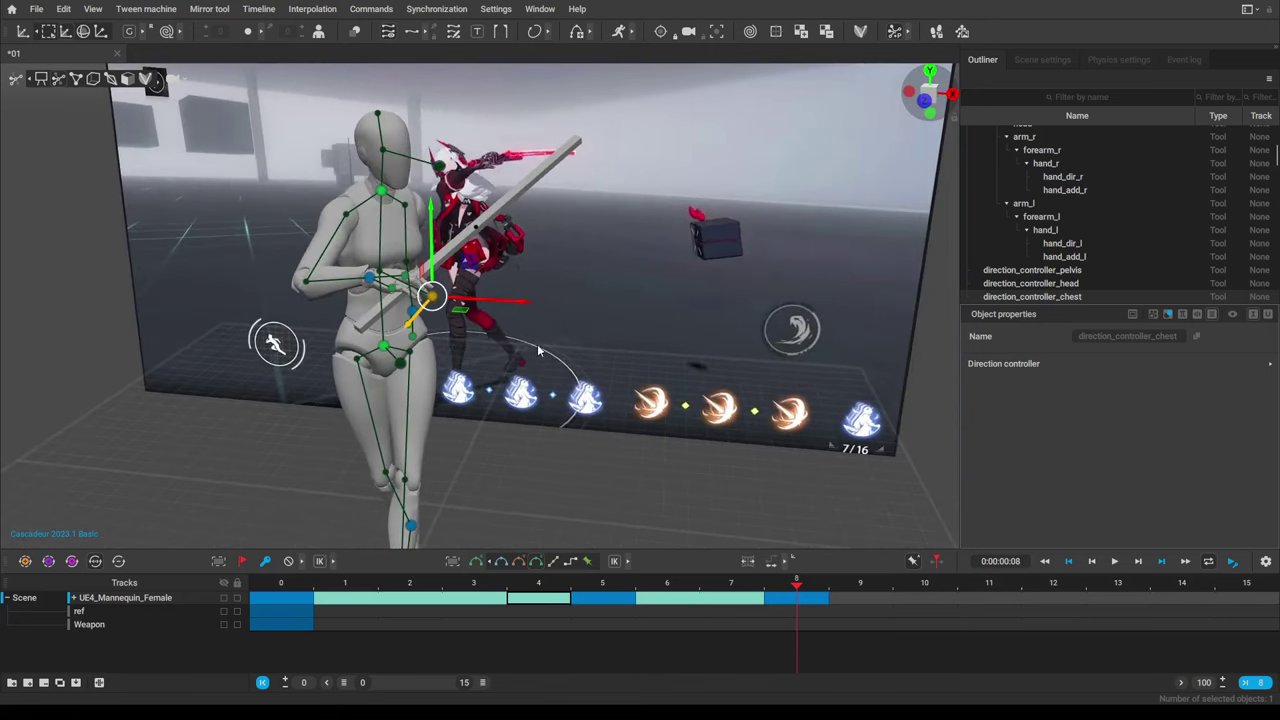
{"action": "left_click", "coordinate": [370, 280]}
{"action": "left_click_drag", "start_coordinate": [392, 254], "coordinate": [470, 168]}
Move the head direction controller along the Z axis to turn the face toward the sword side.
{"action": "left_click", "coordinate": [449, 163]}
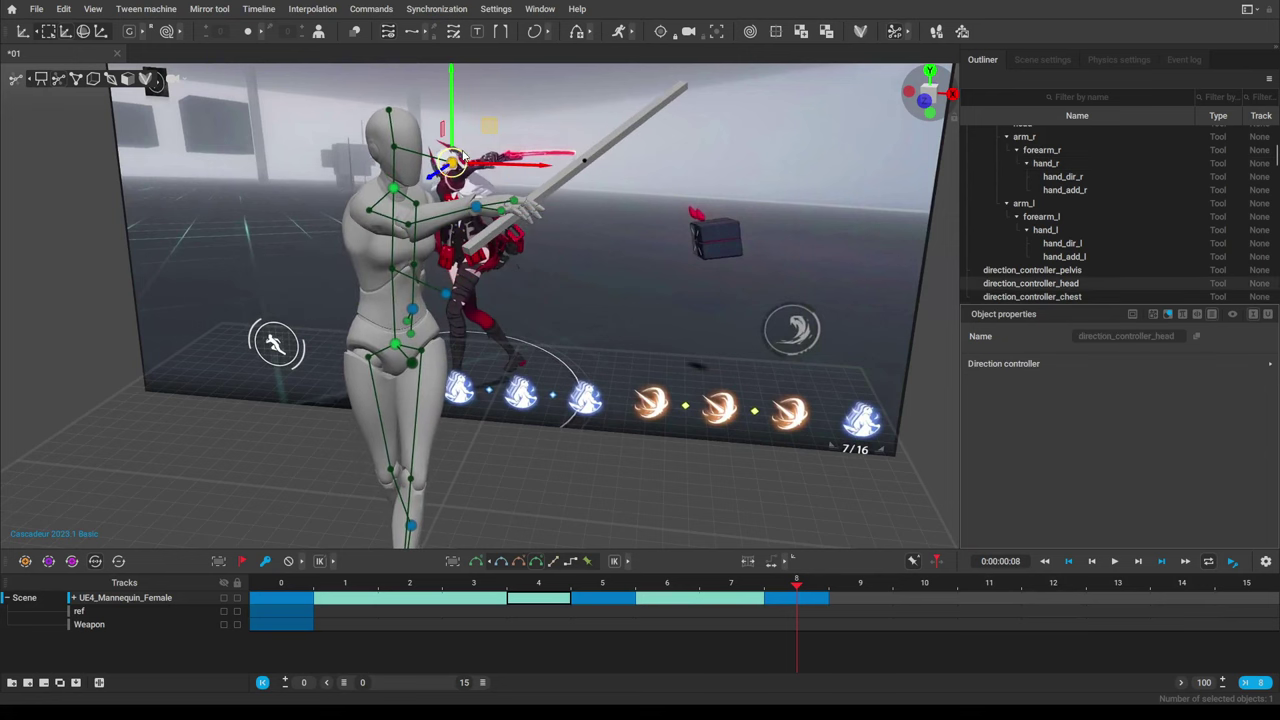
{"action": "right_click_drag", "start_coordinate": [449, 163], "coordinate": [353, 138]}
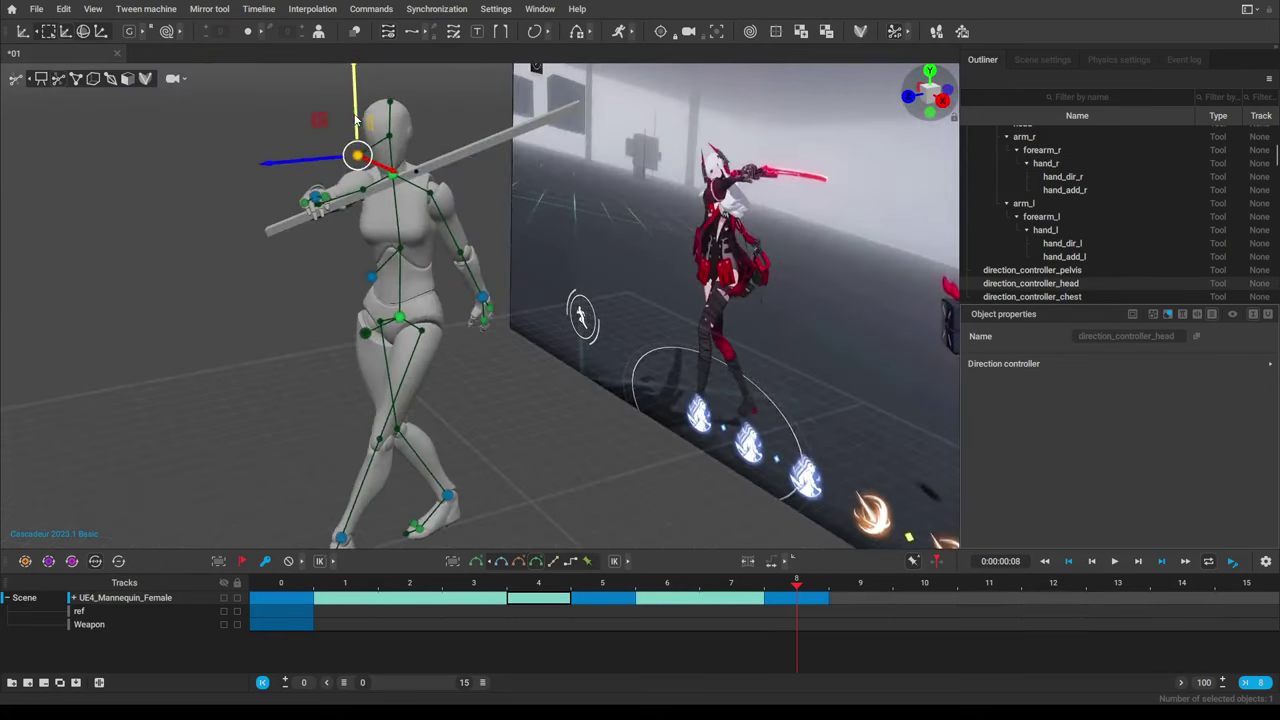
{"action": "left_click_drag", "start_coordinate": [322, 119], "coordinate": [254, 168]}
Move the neck controller forward and slightly down to lean the torso, undoing the extra adjustment.
{"action": "right_click_drag", "start_coordinate": [503, 268], "coordinate": [413, 185]}
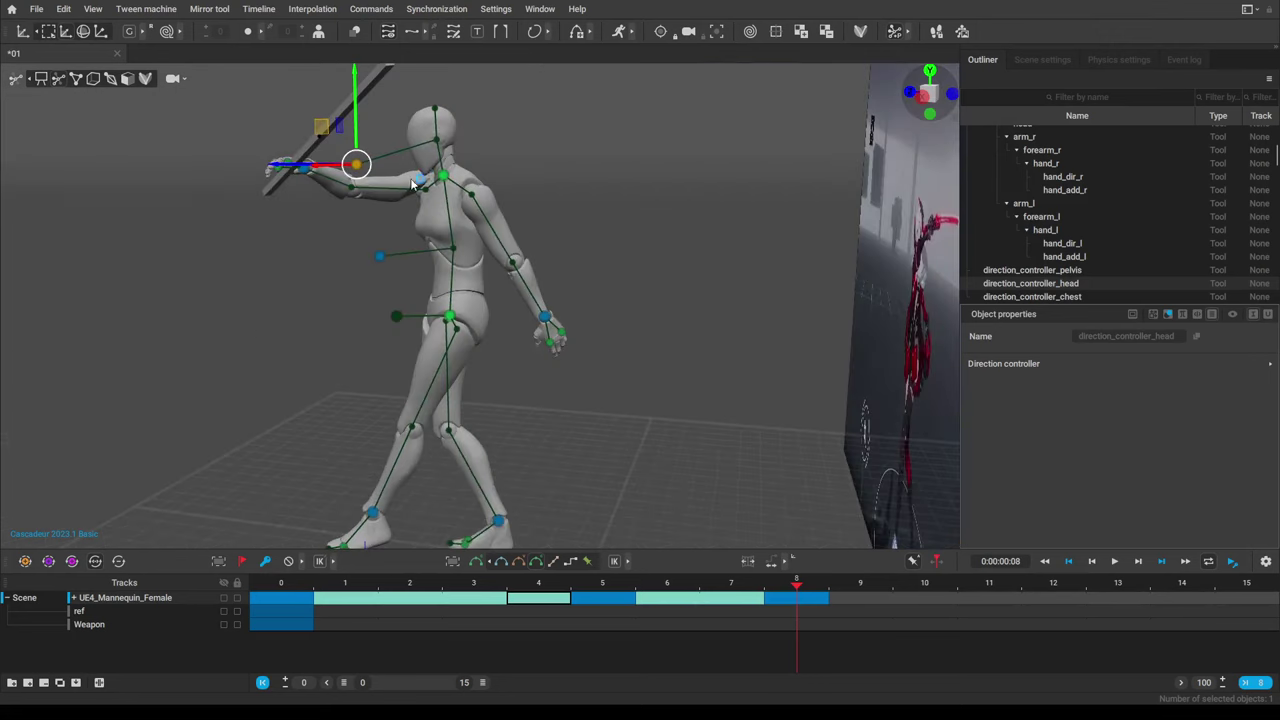
{"action": "left_click", "coordinate": [443, 178]}
{"action": "left_click_drag", "start_coordinate": [443, 175], "coordinate": [393, 194]}
{"action": "right_click_drag", "start_coordinate": [365, 228], "coordinate": [716, 238]}
{"action": "mouse_move", "coordinate": [601, 207]}
{"action": "left_mouse_down"}
{"action": "mouse_move", "coordinate": [624, 208]}
{"action": "mouse_move", "coordinate": [612, 204]}
{"action": "left_mouse_up"}
{"action": "key", "text": "ctrl+z"}
Raise the right hand controller to head height and stretch the sword arm farther forward.
{"action": "left_click_drag", "start_coordinate": [691, 305], "coordinate": [367, 318], "text": "alt"}
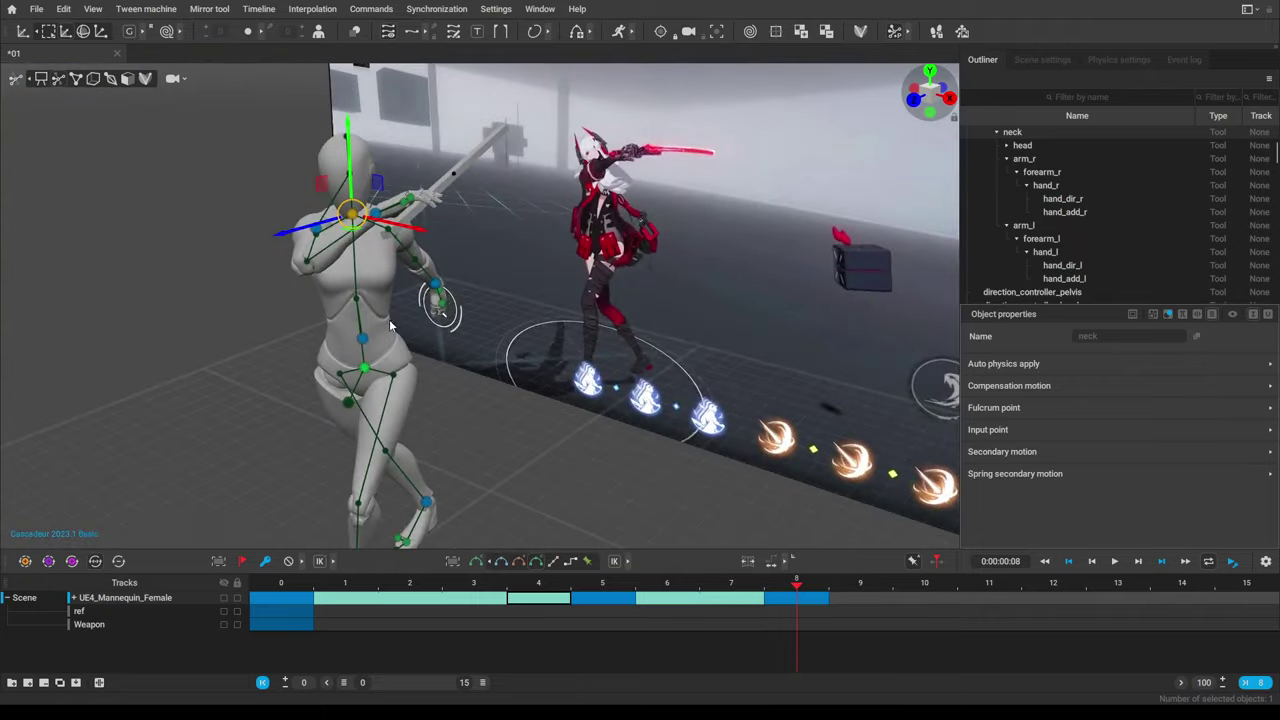
{"action": "right_click_drag", "start_coordinate": [518, 320], "coordinate": [468, 234]}
{"action": "left_click", "coordinate": [238, 295]}
{"action": "left_click", "coordinate": [293, 185]}
{"action": "right_click_drag", "start_coordinate": [472, 286], "coordinate": [515, 272]}
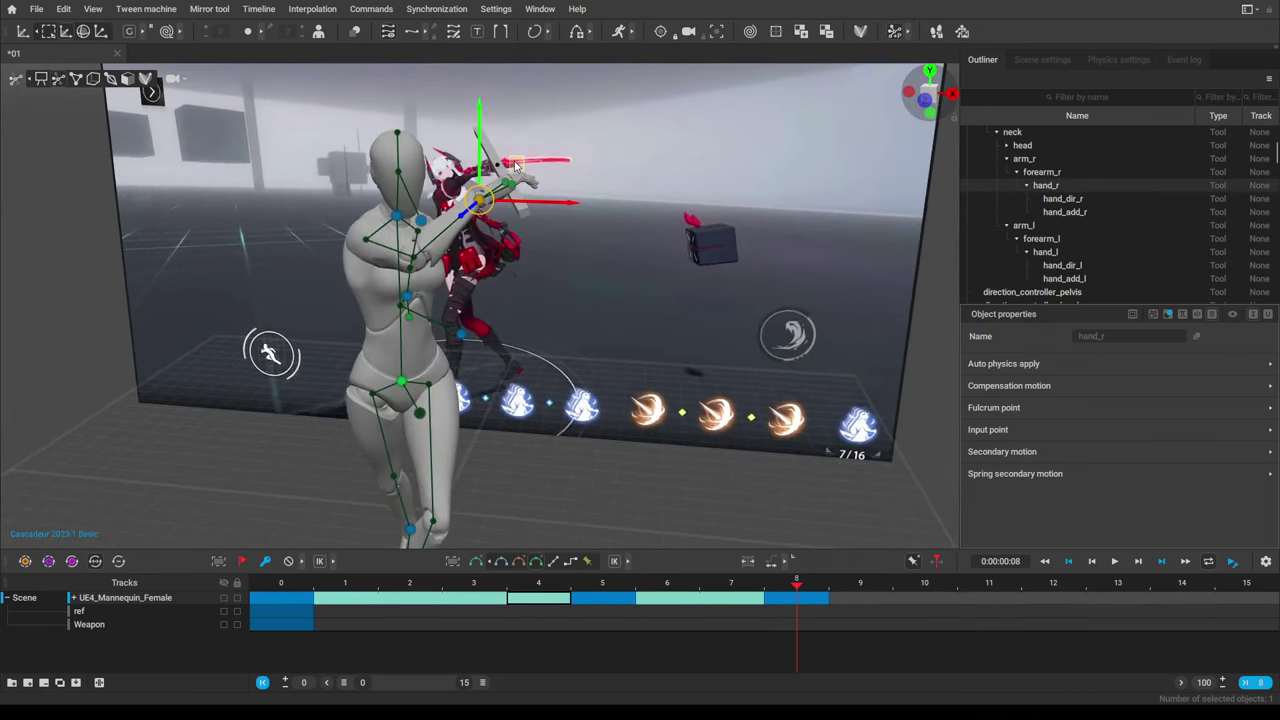
{"action": "left_click_drag", "start_coordinate": [516, 166], "coordinate": [587, 130]}
Release the left hand controller to automatic posing and clear the selection.
{"action": "left_click_drag", "start_coordinate": [616, 216], "coordinate": [502, 285], "text": "alt"}
{"action": "right_click_drag", "start_coordinate": [502, 285], "coordinate": [410, 301]}
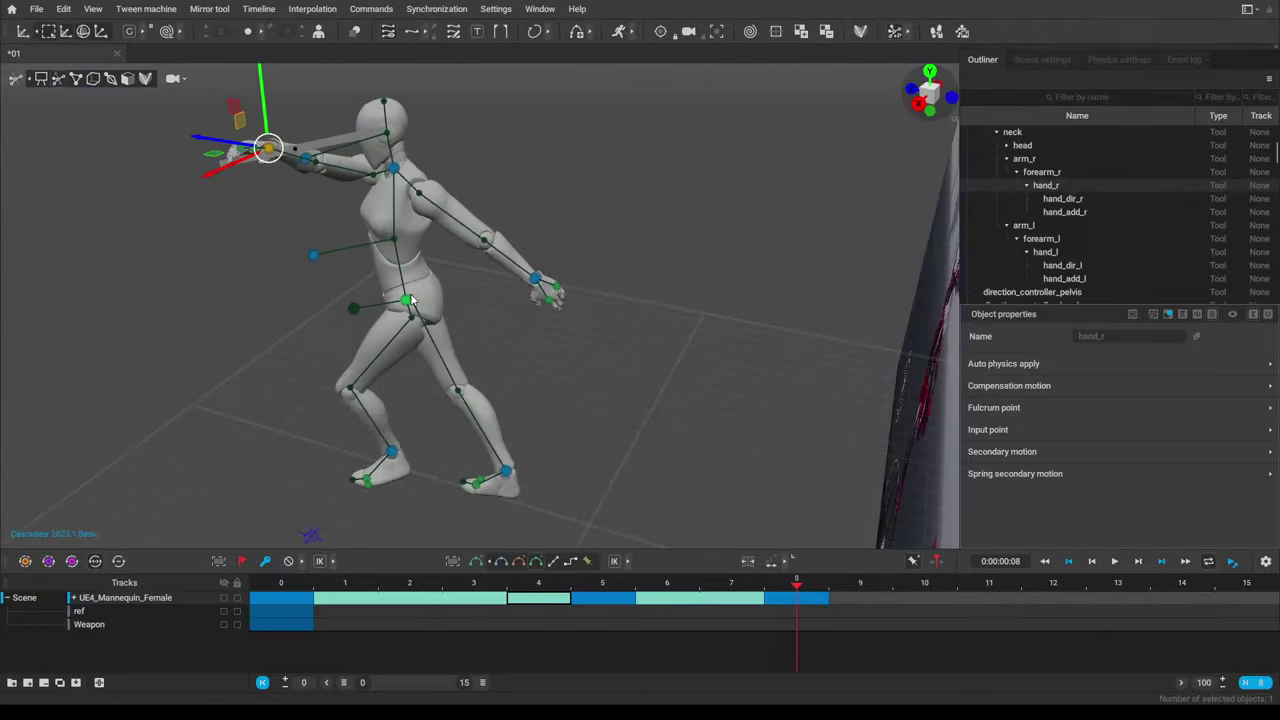
{"action": "left_click", "coordinate": [529, 278]}
{"action": "right_click_drag", "start_coordinate": [527, 300], "coordinate": [425, 382]}
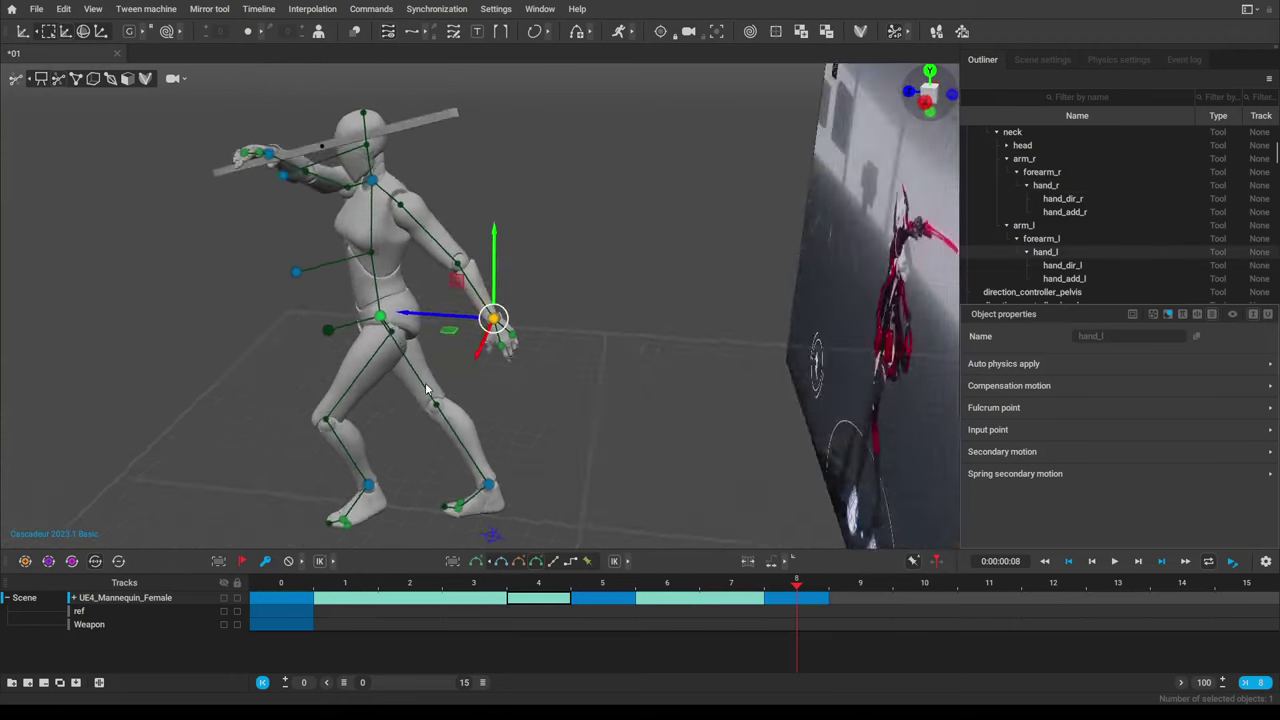
{"action": "left_click_drag", "start_coordinate": [425, 382], "coordinate": [586, 366], "text": "alt"}
{"action": "left_click", "coordinate": [497, 443]}
Shift the chest direction controller along the X axis to rotate the chest toward the front.
{"action": "left_click_drag", "start_coordinate": [372, 432], "coordinate": [379, 438], "text": "alt"}
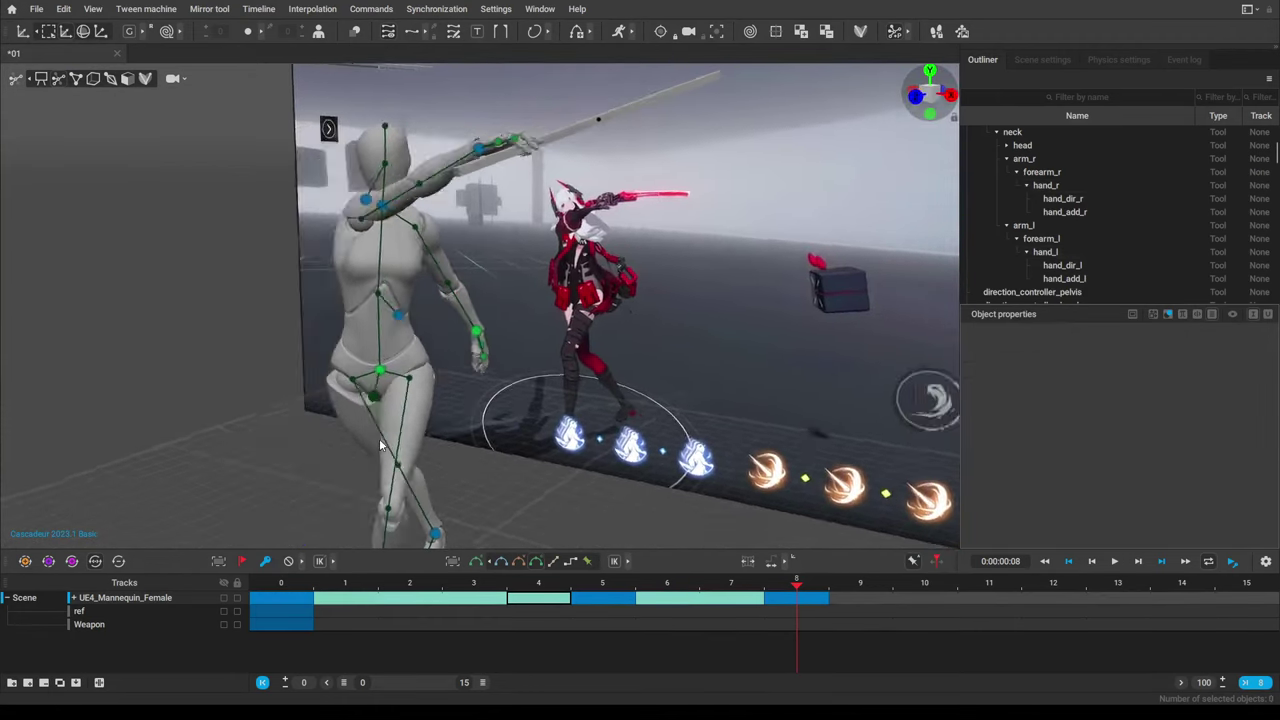
{"action": "right_click_drag", "start_coordinate": [379, 438], "coordinate": [581, 364]}
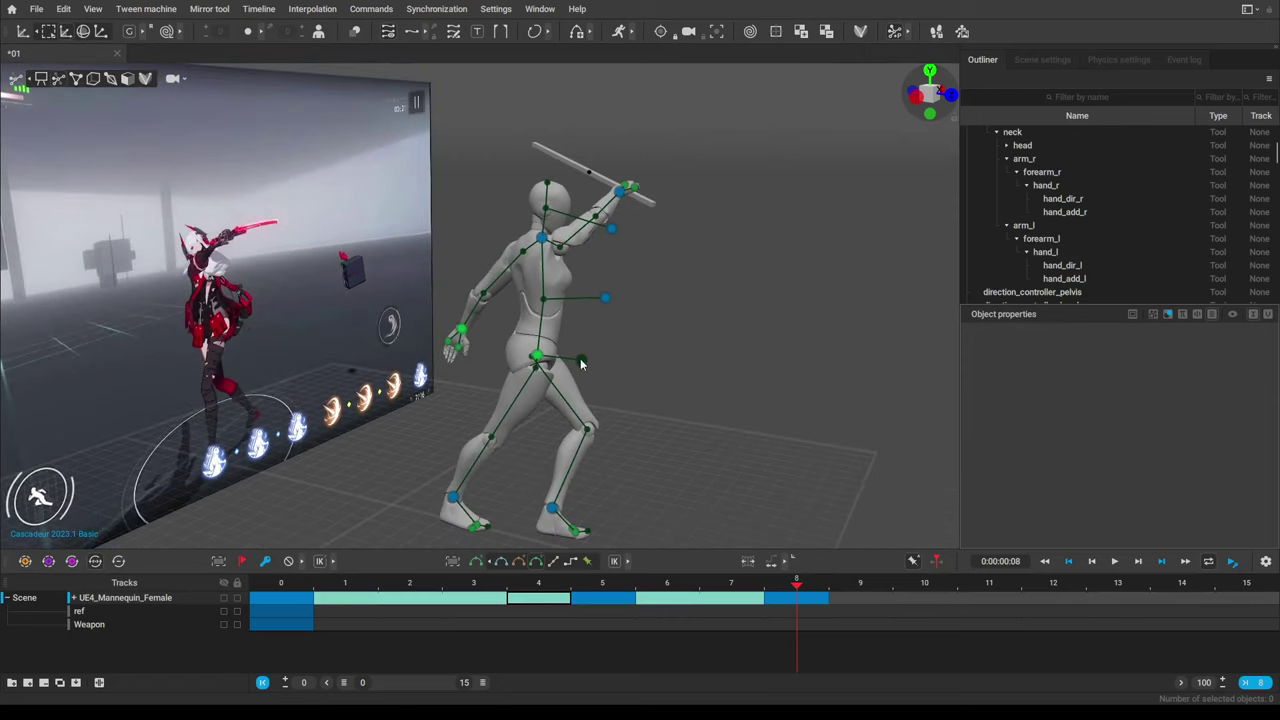
{"action": "left_click_drag", "start_coordinate": [593, 318], "coordinate": [608, 373]}
{"action": "key", "text": "ctrl+z"}
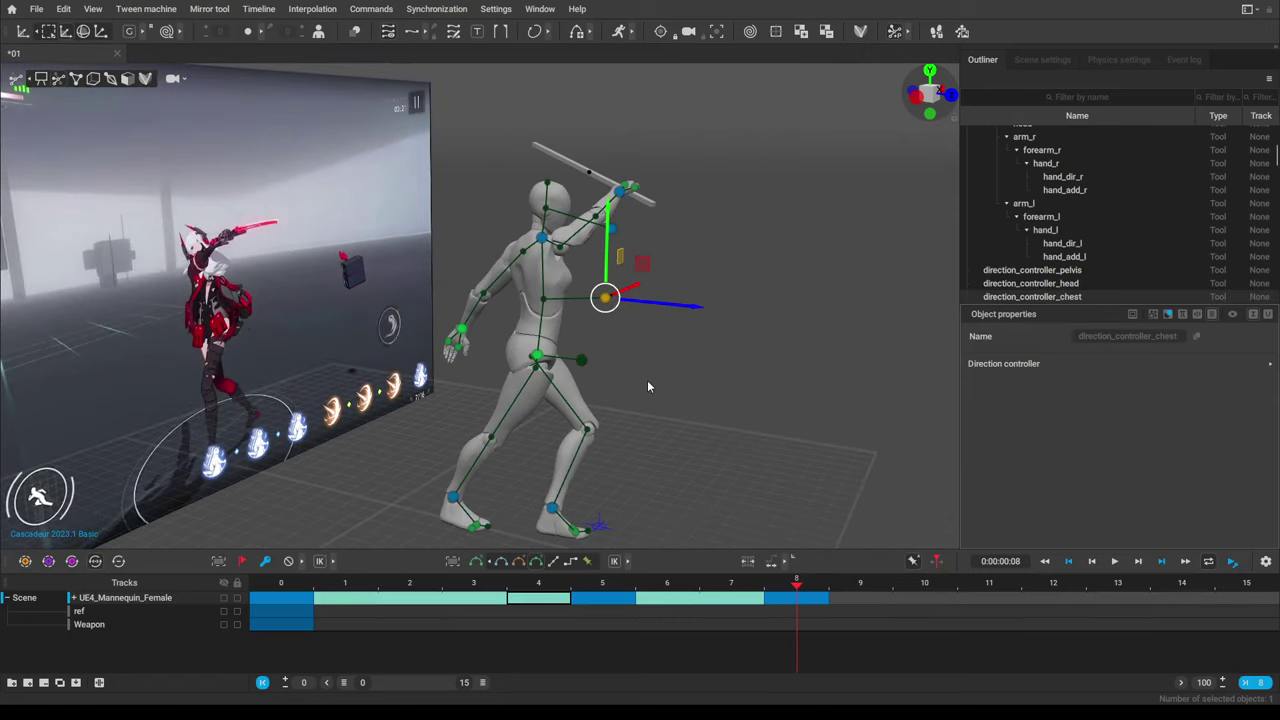
{"action": "right_click_drag", "start_coordinate": [638, 386], "coordinate": [380, 394]}
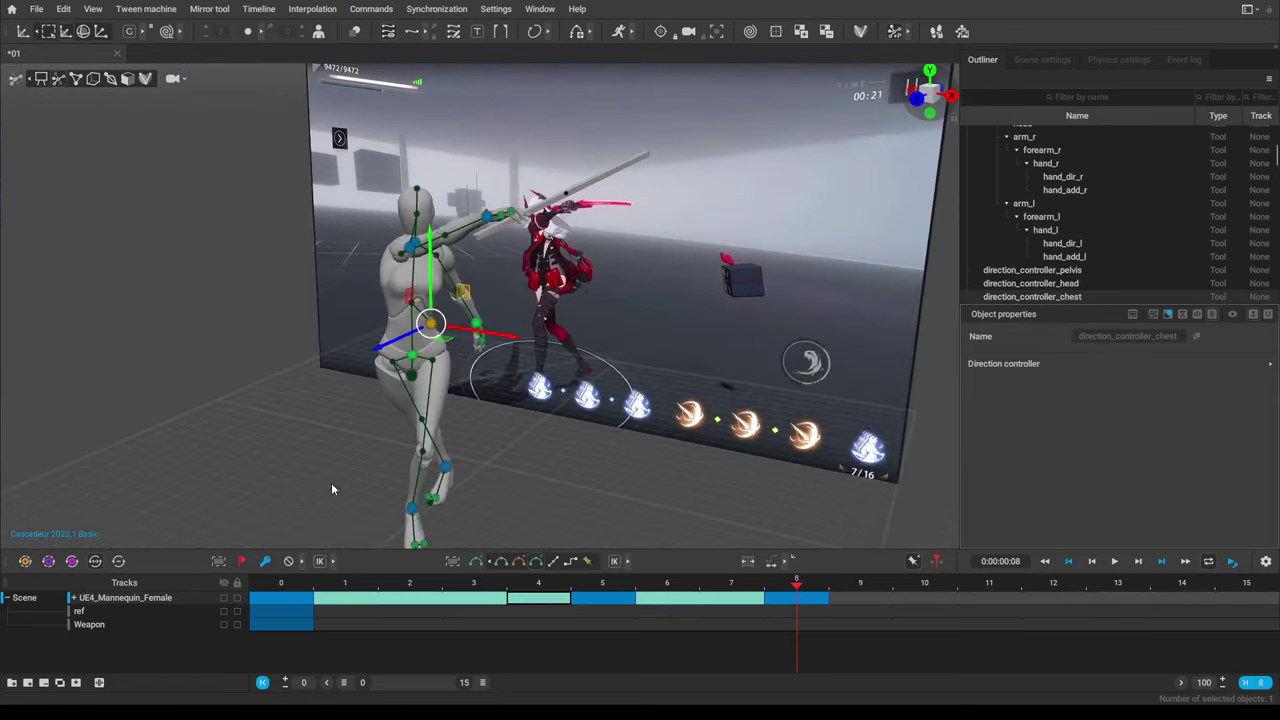
{"action": "right_click_drag", "start_coordinate": [444, 465], "coordinate": [513, 342]}
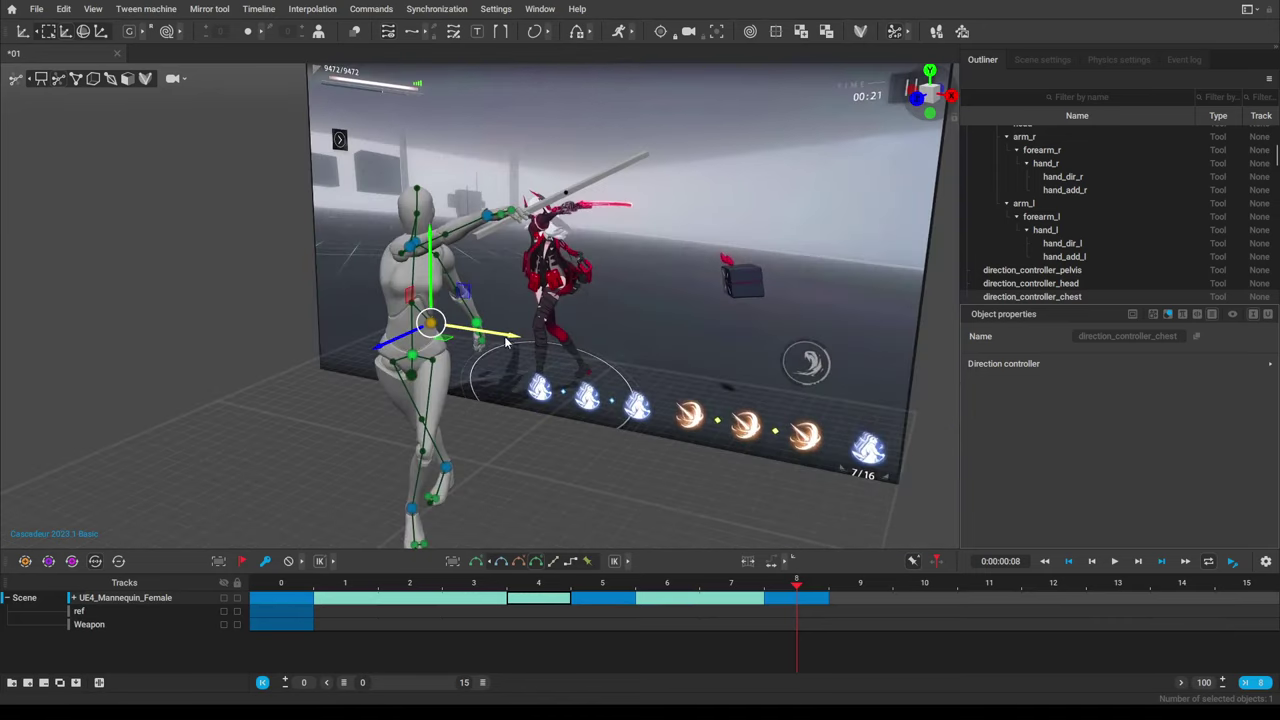
{"action": "left_click_drag", "start_coordinate": [507, 343], "coordinate": [548, 336]}
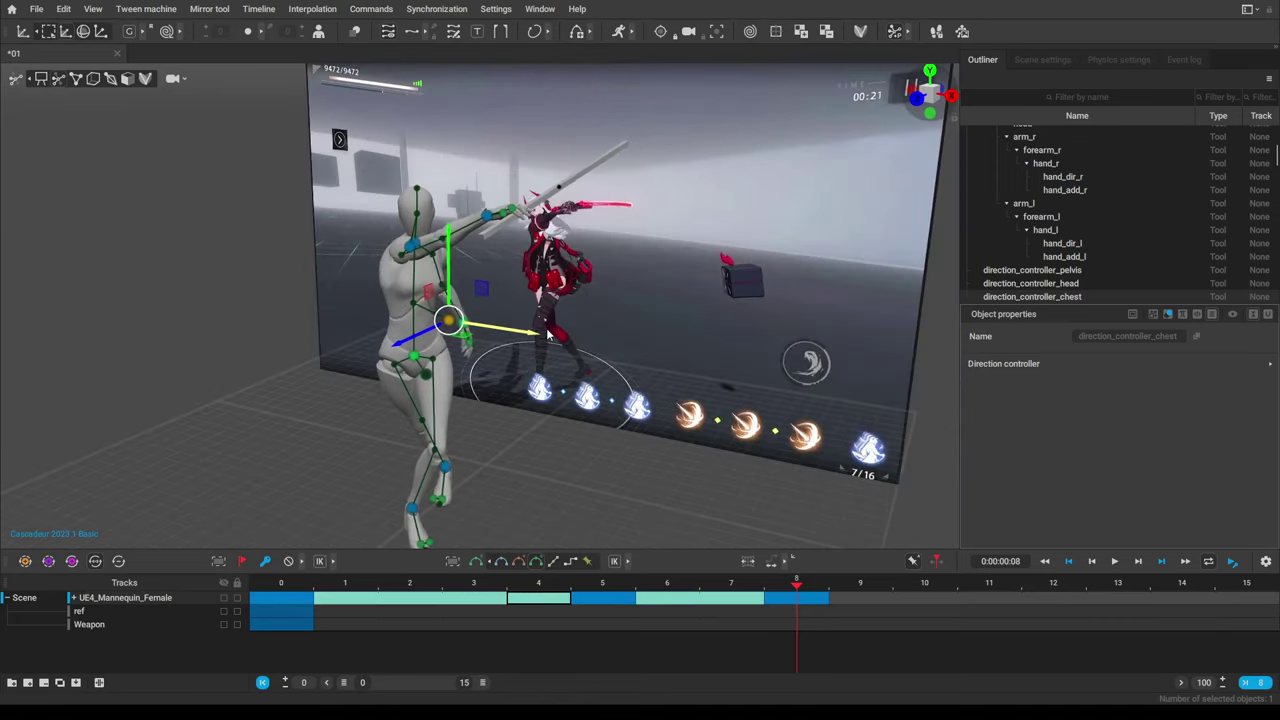
Move the left foot controller slightly forward along the Z axis and outward along the X axis.
{"action": "right_click_drag", "start_coordinate": [514, 413], "coordinate": [442, 420]}
{"action": "left_click", "coordinate": [447, 418]}
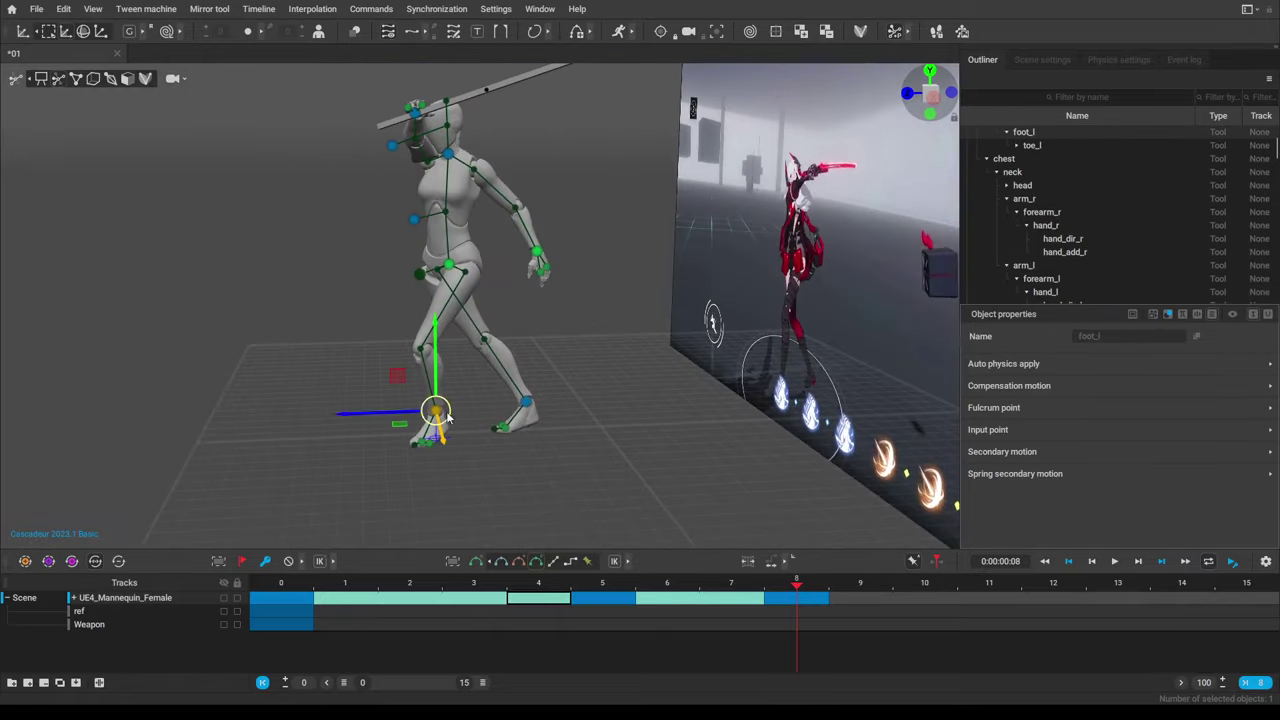
{"action": "mouse_move", "coordinate": [400, 414]}
{"action": "left_mouse_down"}
{"action": "mouse_move", "coordinate": [376, 414]}
{"action": "mouse_move", "coordinate": [390, 411]}
{"action": "left_mouse_up"}
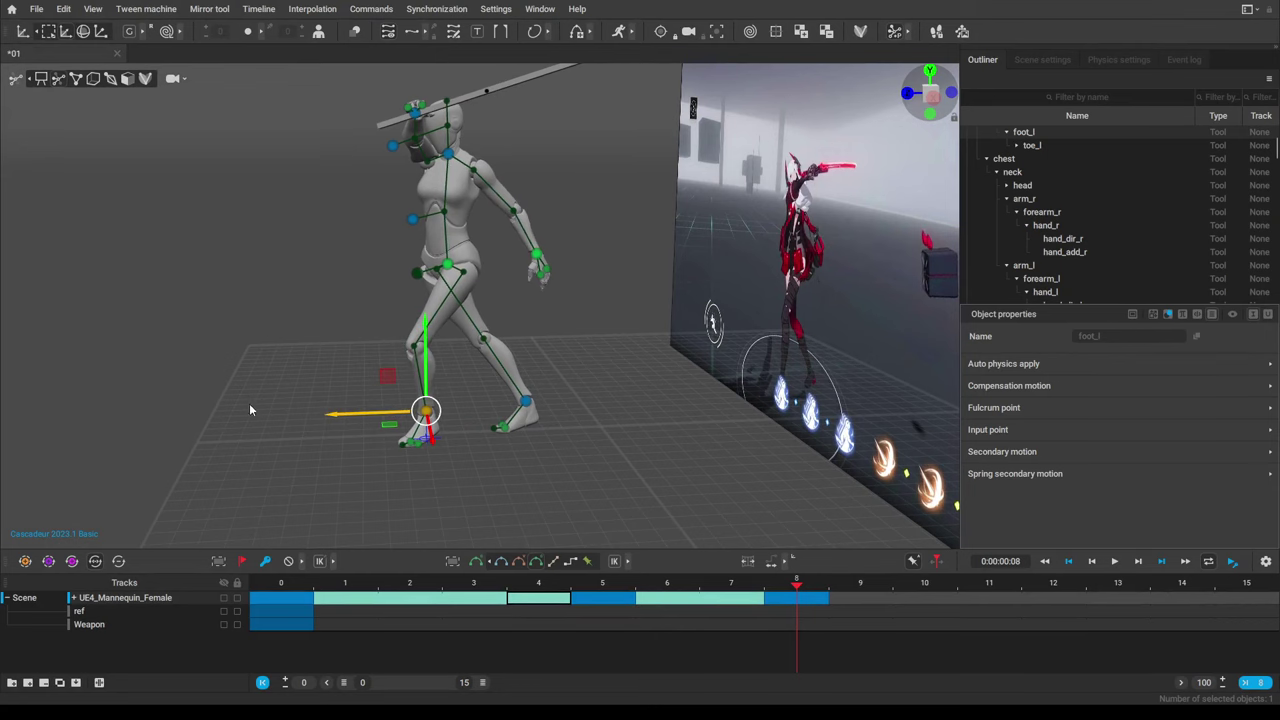
{"action": "right_click_drag", "start_coordinate": [250, 410], "coordinate": [546, 420]}
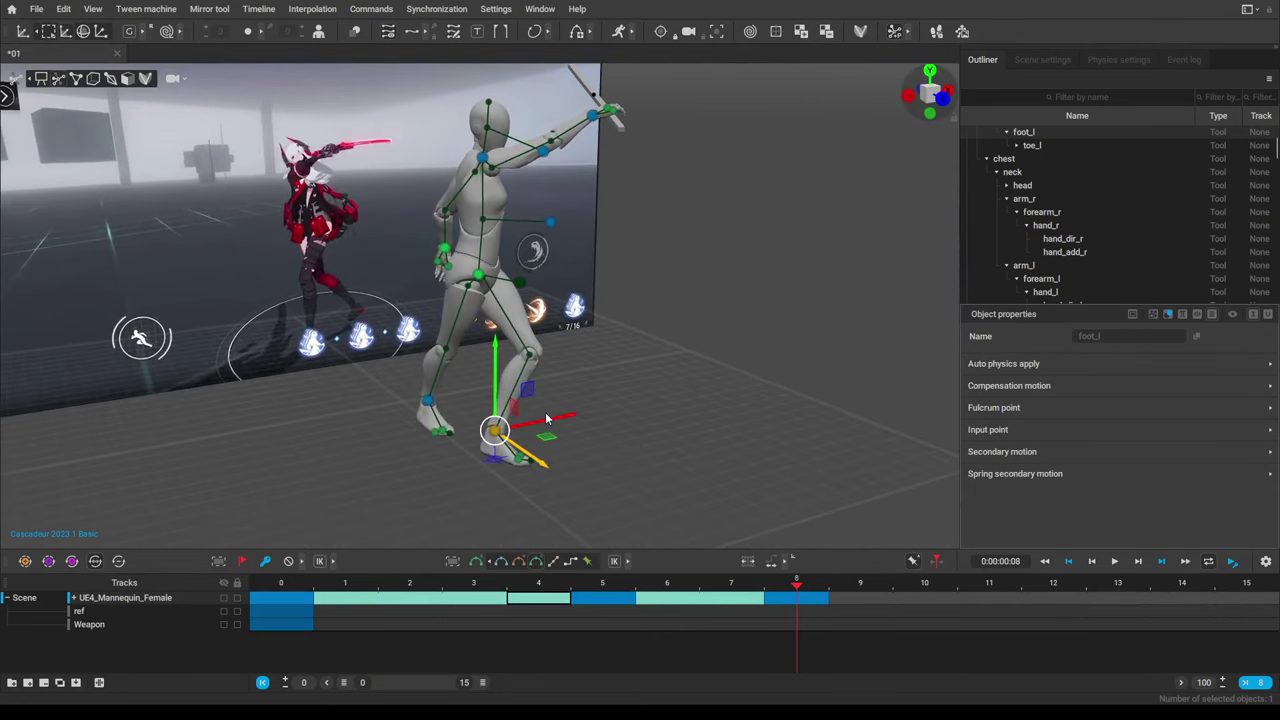
{"action": "left_click_drag", "start_coordinate": [546, 419], "coordinate": [581, 430], "text": "alt"}
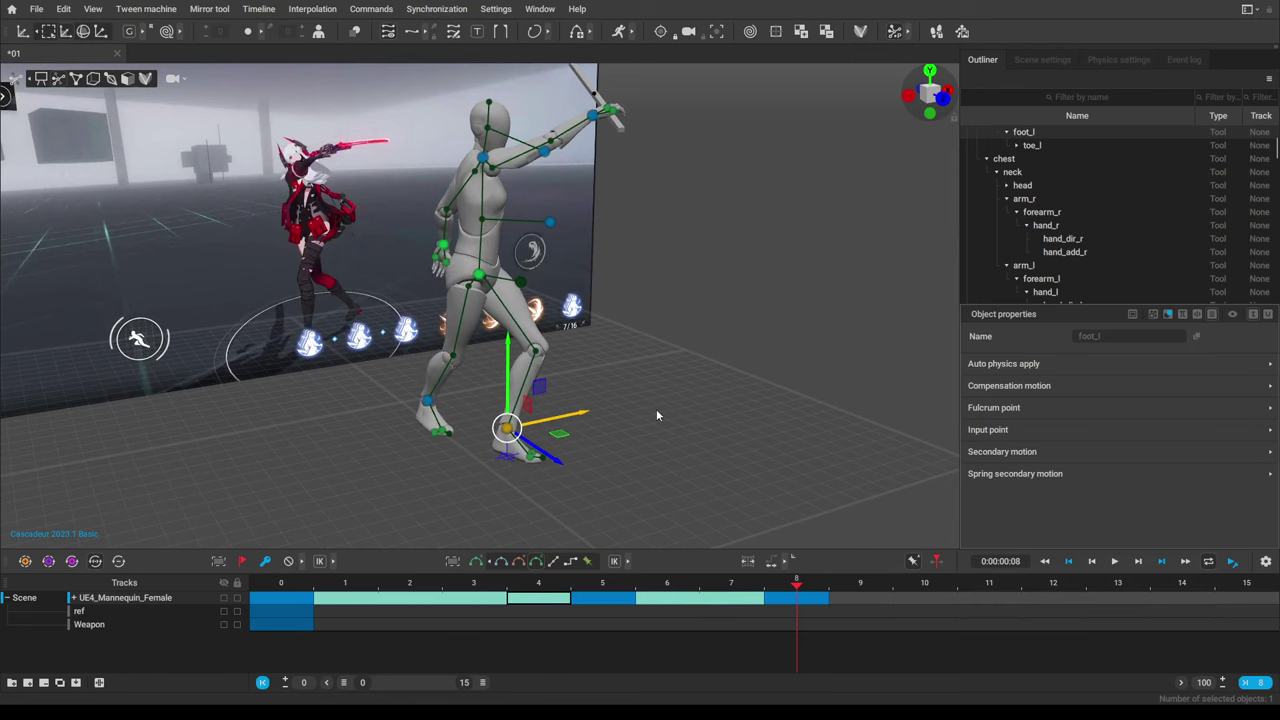
{"action": "right_click_drag", "start_coordinate": [656, 415], "coordinate": [548, 408]}
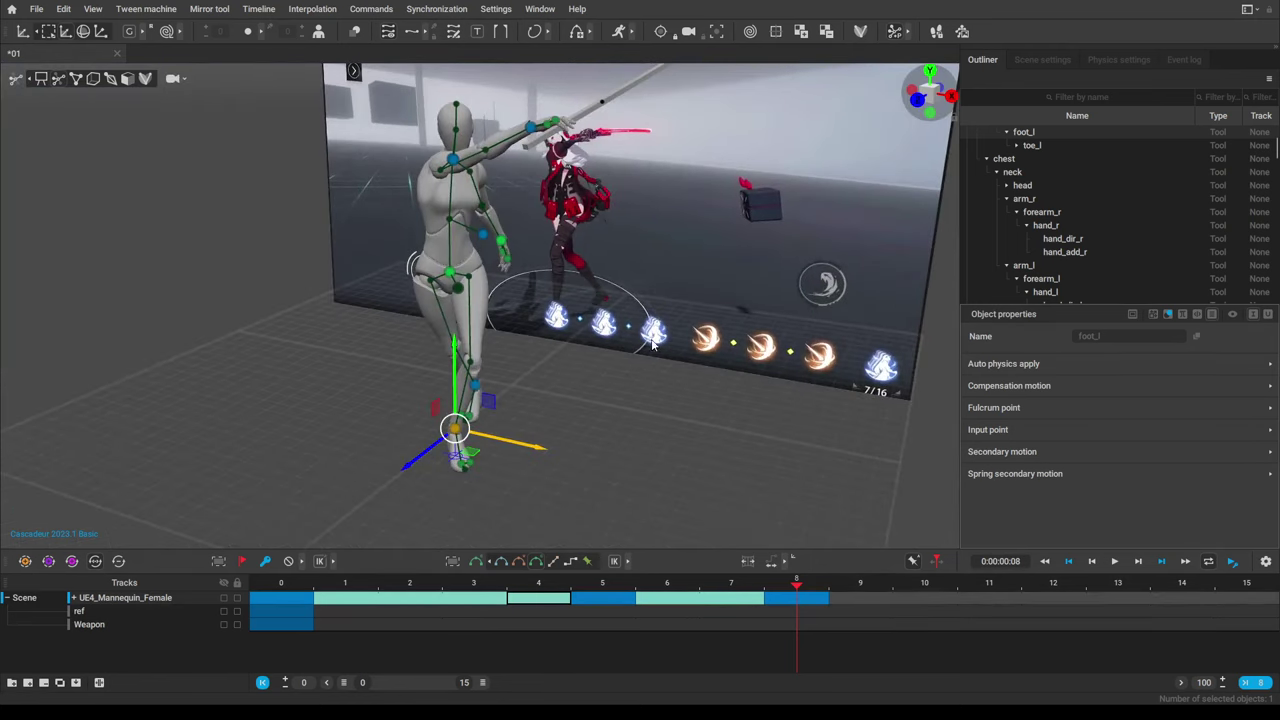
Shift the neck controller forward along the X axis to carry the upper body toward the sword side.
{"action": "right_click_drag", "start_coordinate": [652, 343], "coordinate": [518, 209]}
{"action": "left_click", "coordinate": [480, 177]}
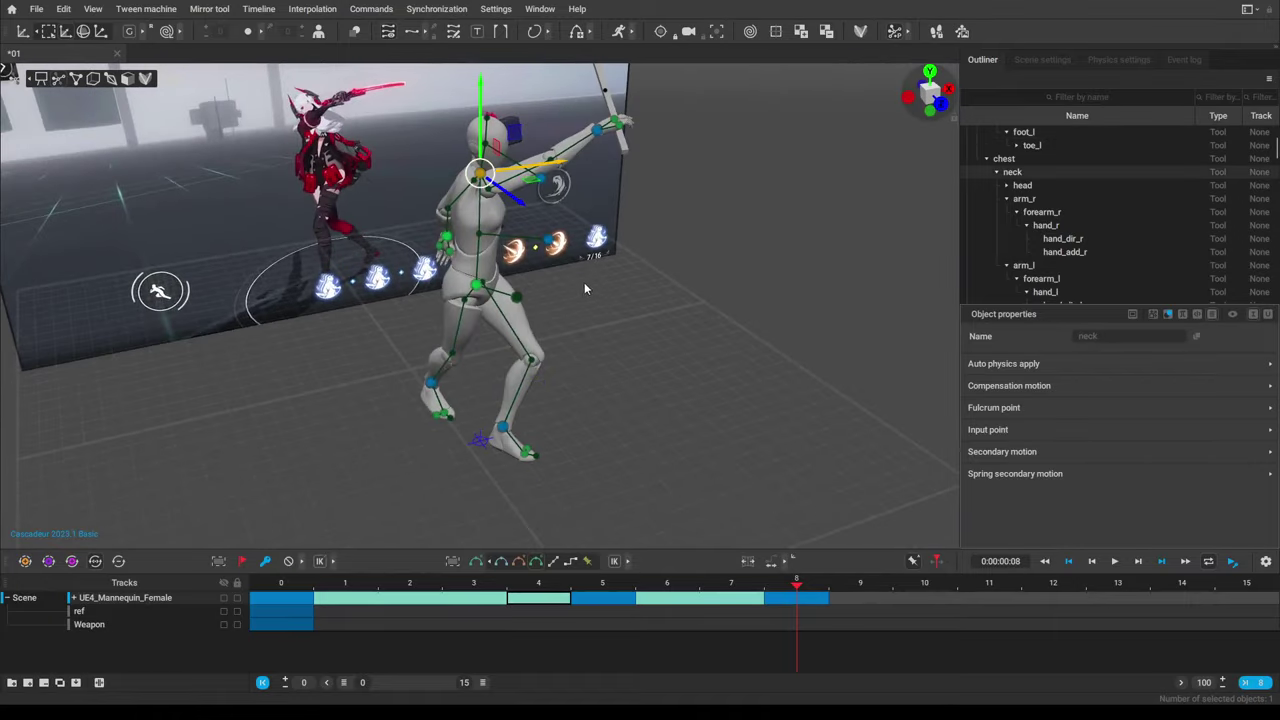
{"action": "right_click_drag", "start_coordinate": [584, 282], "coordinate": [708, 291]}
{"action": "right_click_drag", "start_coordinate": [703, 338], "coordinate": [408, 197]}
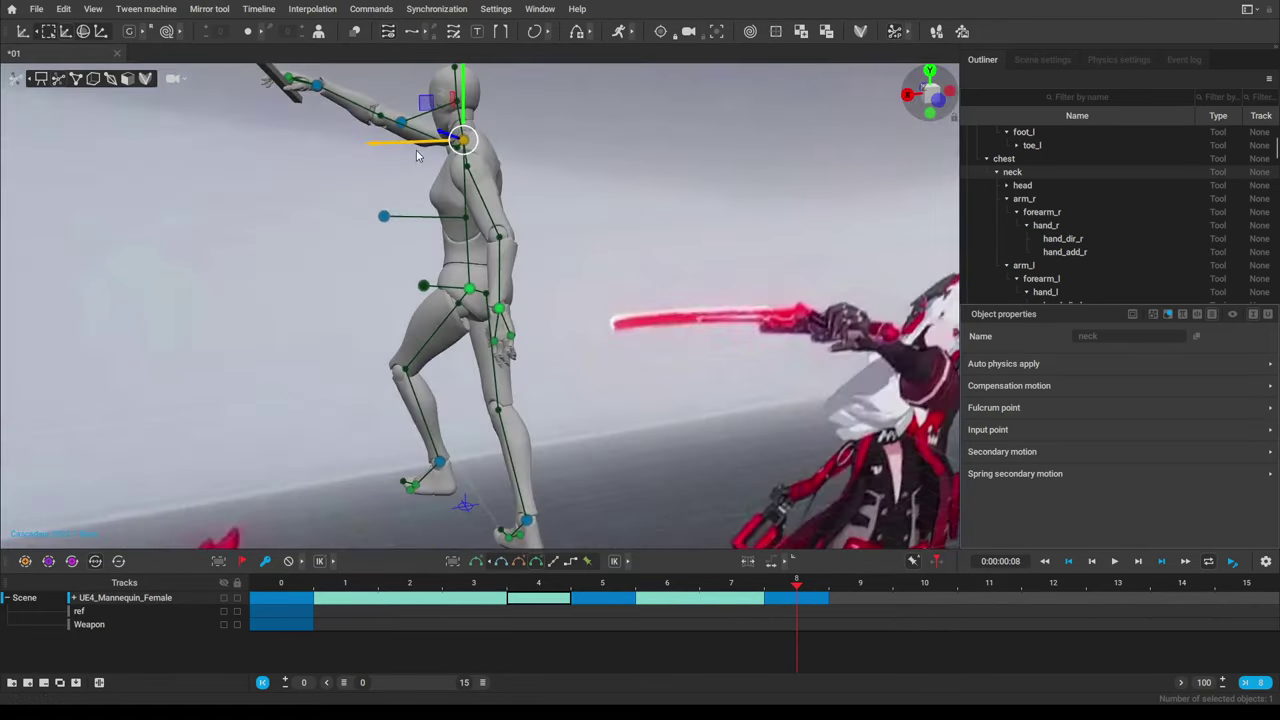
{"action": "left_click_drag", "start_coordinate": [417, 155], "coordinate": [357, 162]}
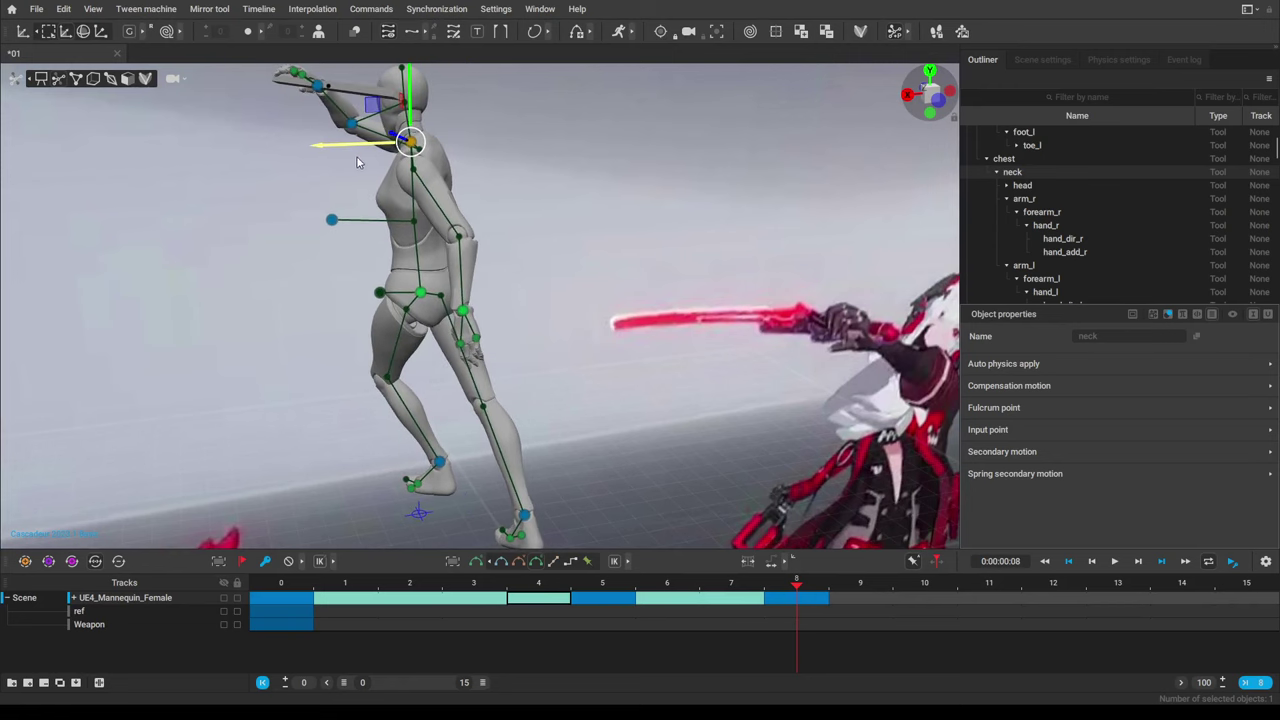
Move the right hand controller forward along the X axis to straighten the sword arm.
{"action": "right_click_drag", "start_coordinate": [357, 162], "coordinate": [703, 247]}
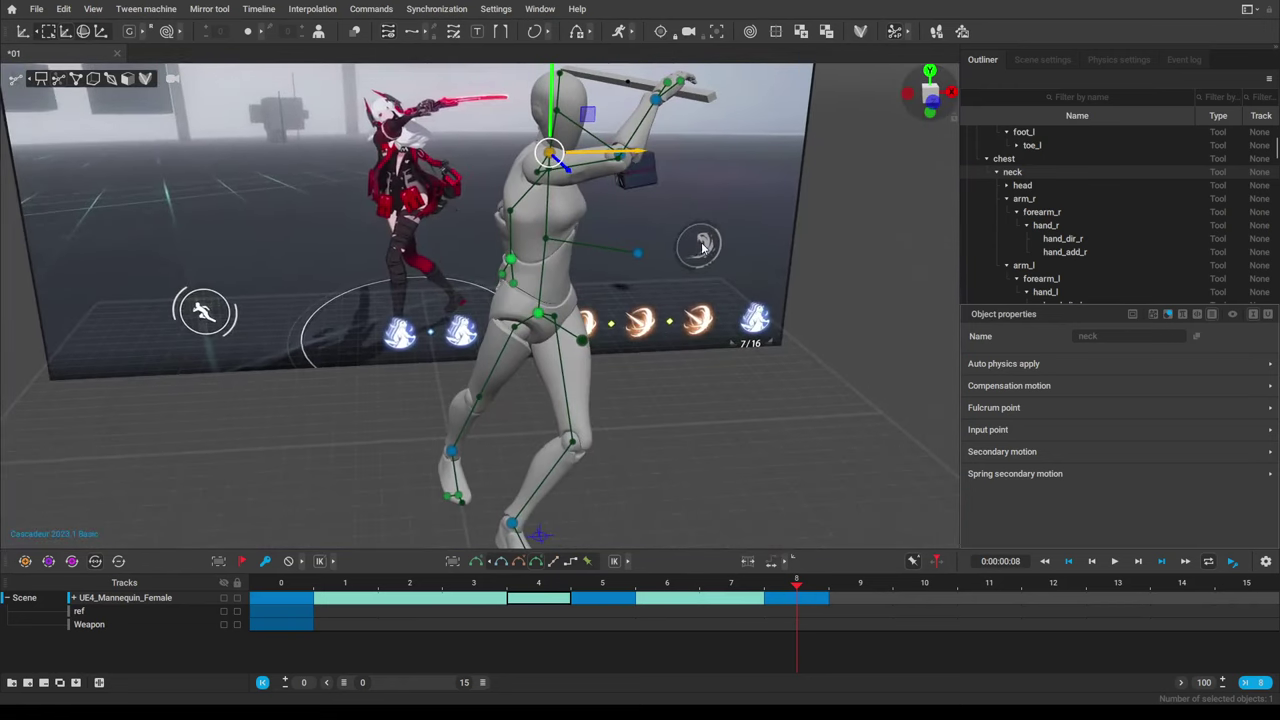
{"action": "left_click", "coordinate": [658, 104]}
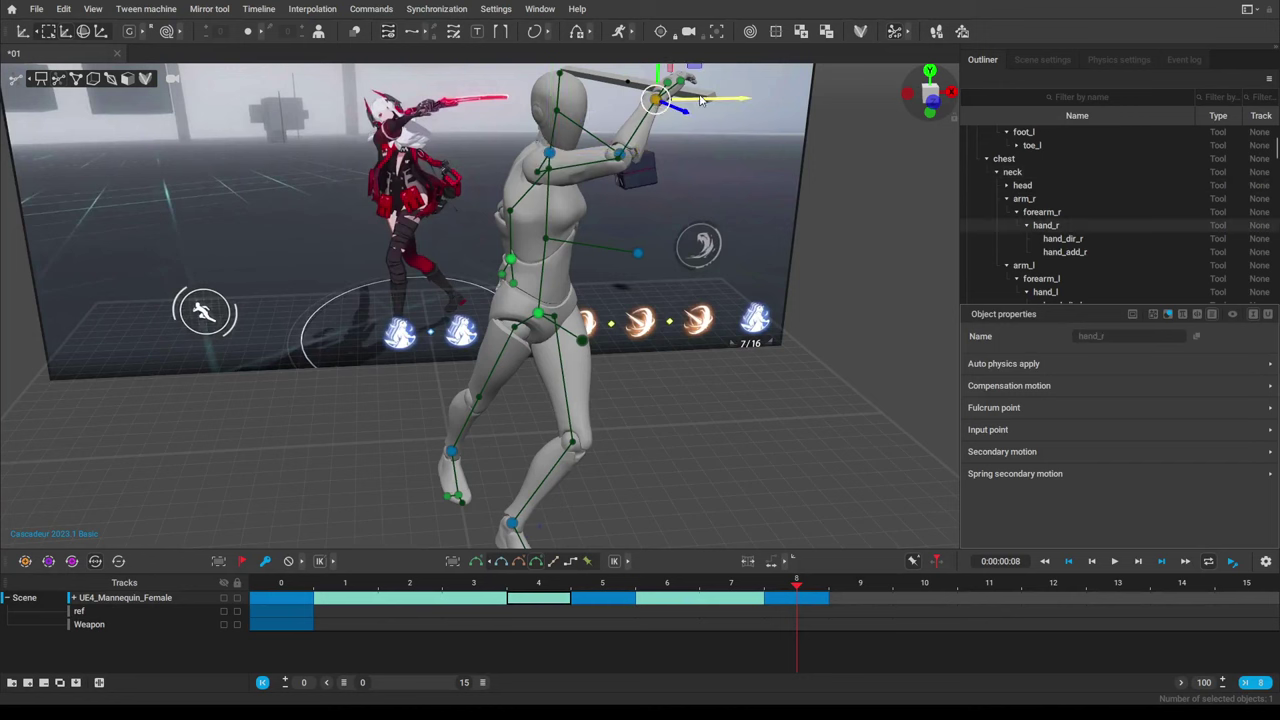
{"action": "left_click_drag", "start_coordinate": [658, 104], "coordinate": [771, 88]}
Nudge the neck controller slightly farther forward along the X axis and clear the selection.
{"action": "middle_click_drag", "start_coordinate": [704, 232], "coordinate": [633, 313]}
{"action": "right_click_drag", "start_coordinate": [524, 418], "coordinate": [617, 292]}
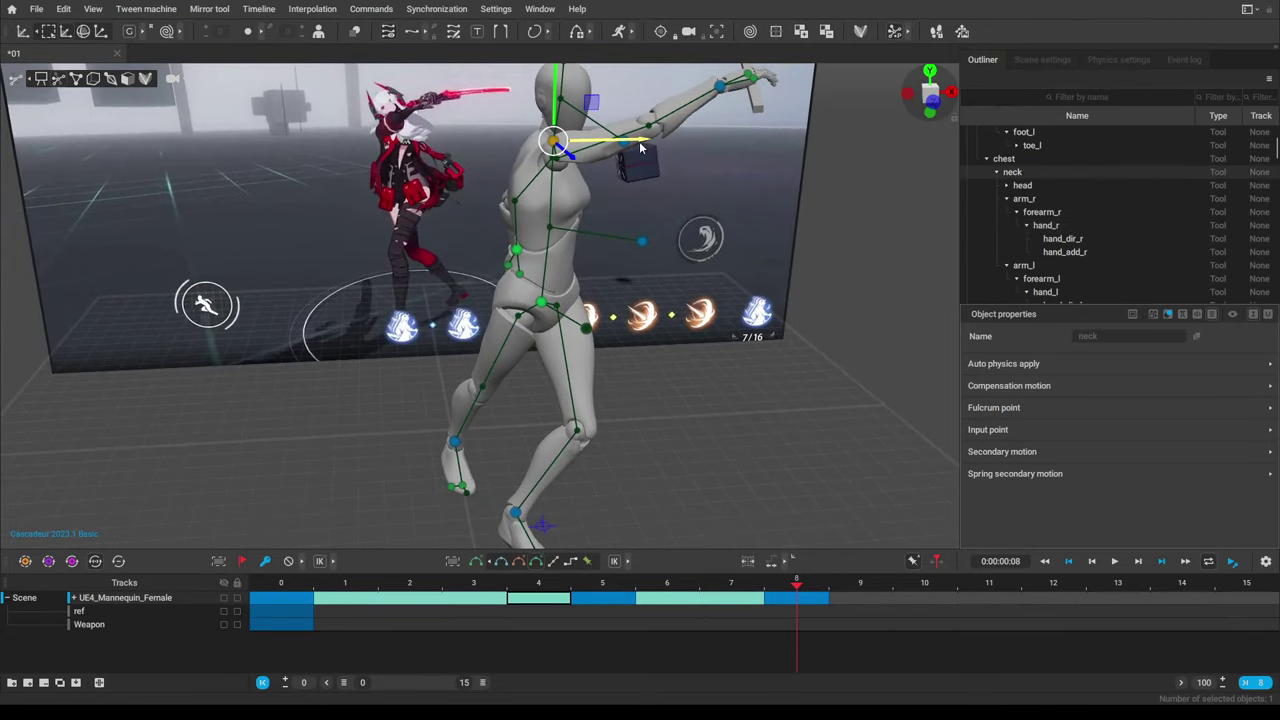
{"action": "left_click_drag", "start_coordinate": [640, 143], "coordinate": [665, 141]}
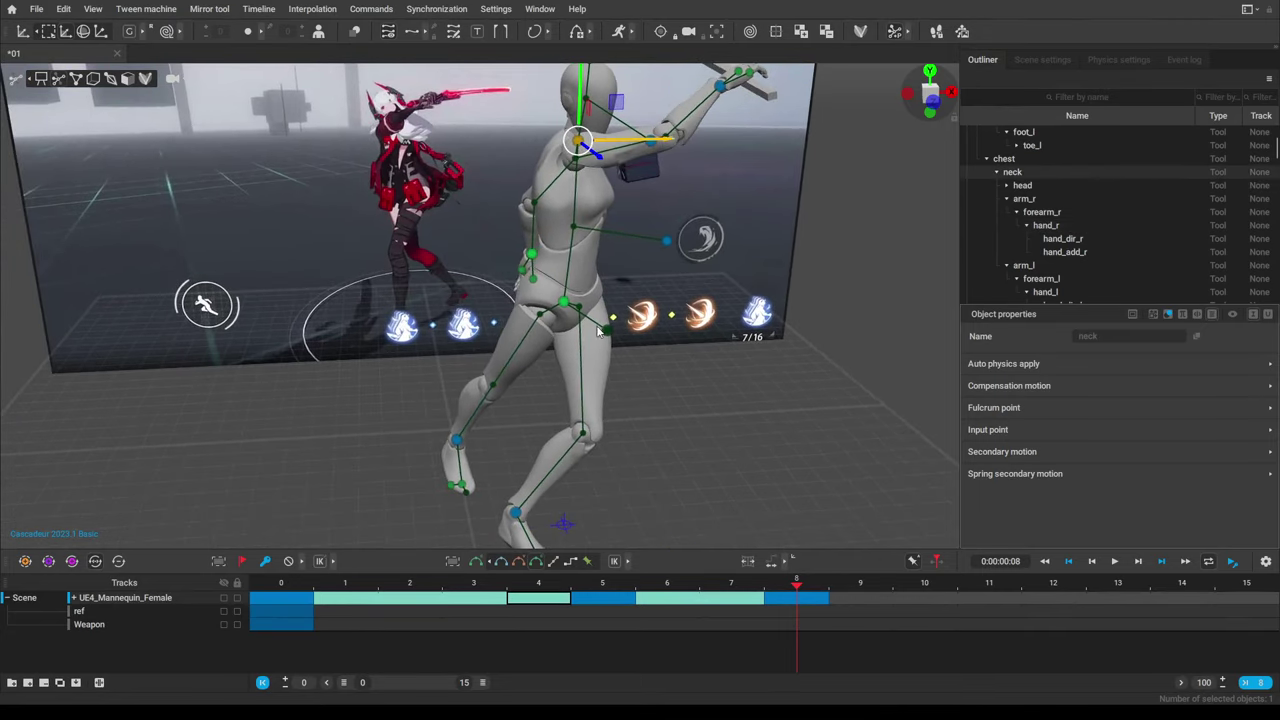
{"action": "middle_click_drag", "start_coordinate": [591, 365], "coordinate": [505, 437]}
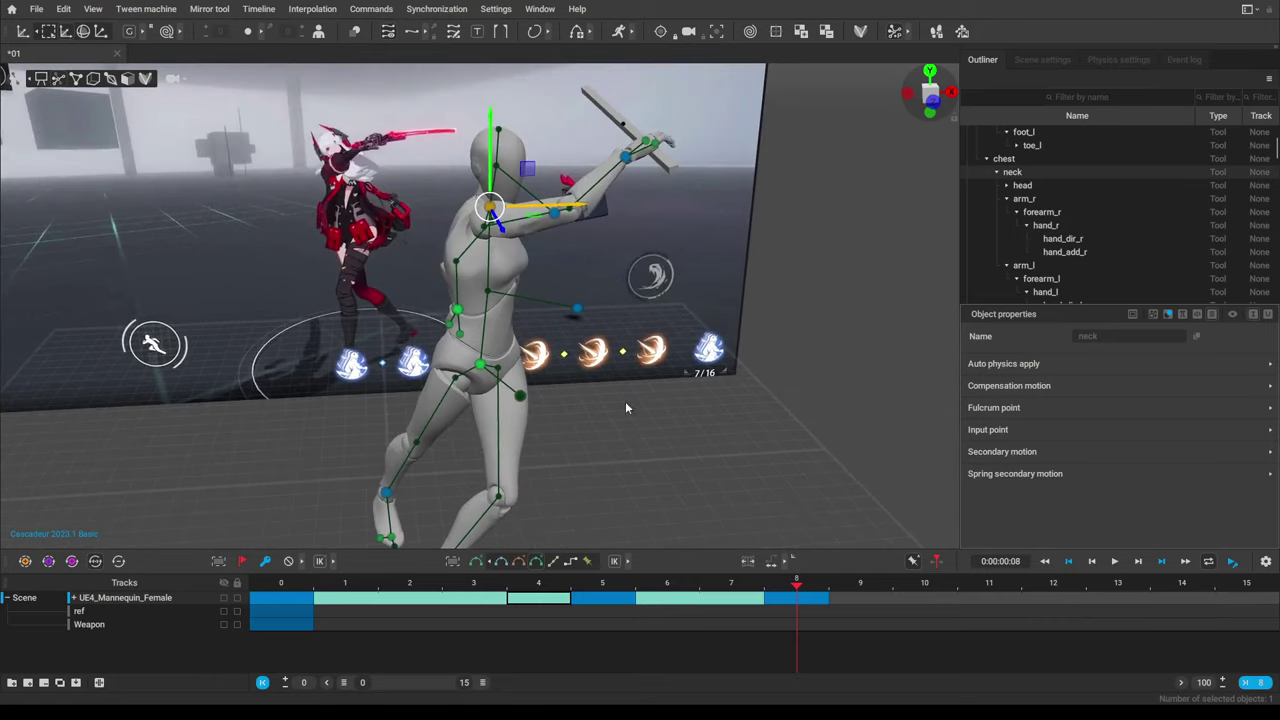
{"action": "left_click", "coordinate": [718, 428]}
Scrub between frames 5 and 7 and compare the mannequin's in-between poses with the reference character from several angles.
{"action": "scroll", "coordinate": [716, 427], "scroll_direction": "down", "scroll_amount": 3}
{"action": "left_click_drag", "start_coordinate": [697, 408], "coordinate": [655, 335], "text": "alt"}
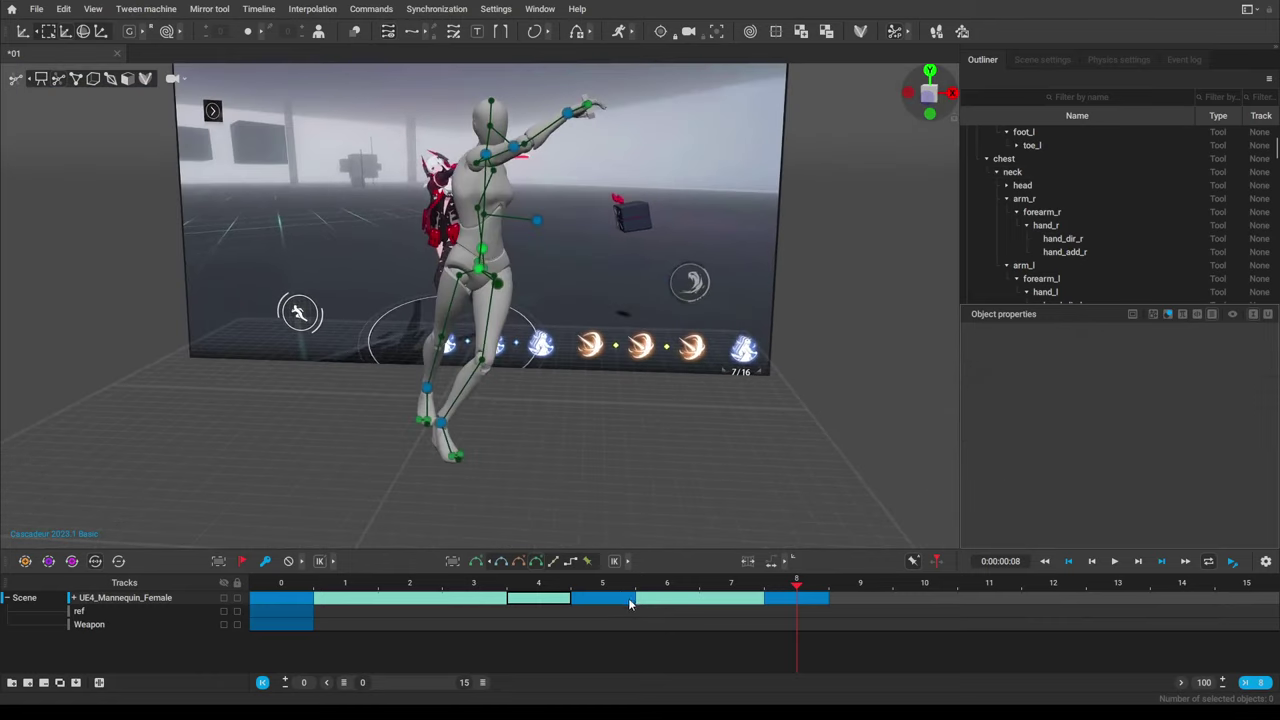
{"action": "left_click_drag", "start_coordinate": [614, 584], "coordinate": [687, 593]}
{"action": "left_click_drag", "start_coordinate": [681, 394], "coordinate": [644, 434], "text": "alt"}
{"action": "left_click", "coordinate": [613, 583]}
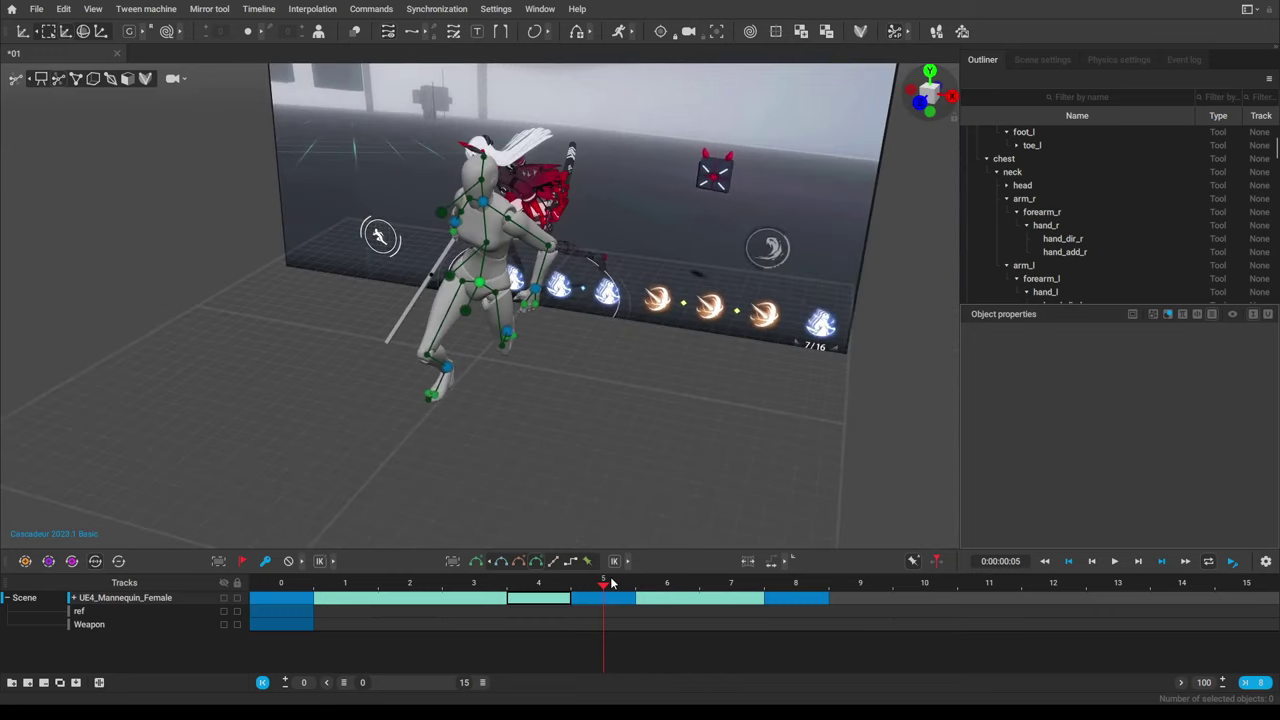
{"action": "left_click_drag", "start_coordinate": [625, 583], "coordinate": [713, 590]}
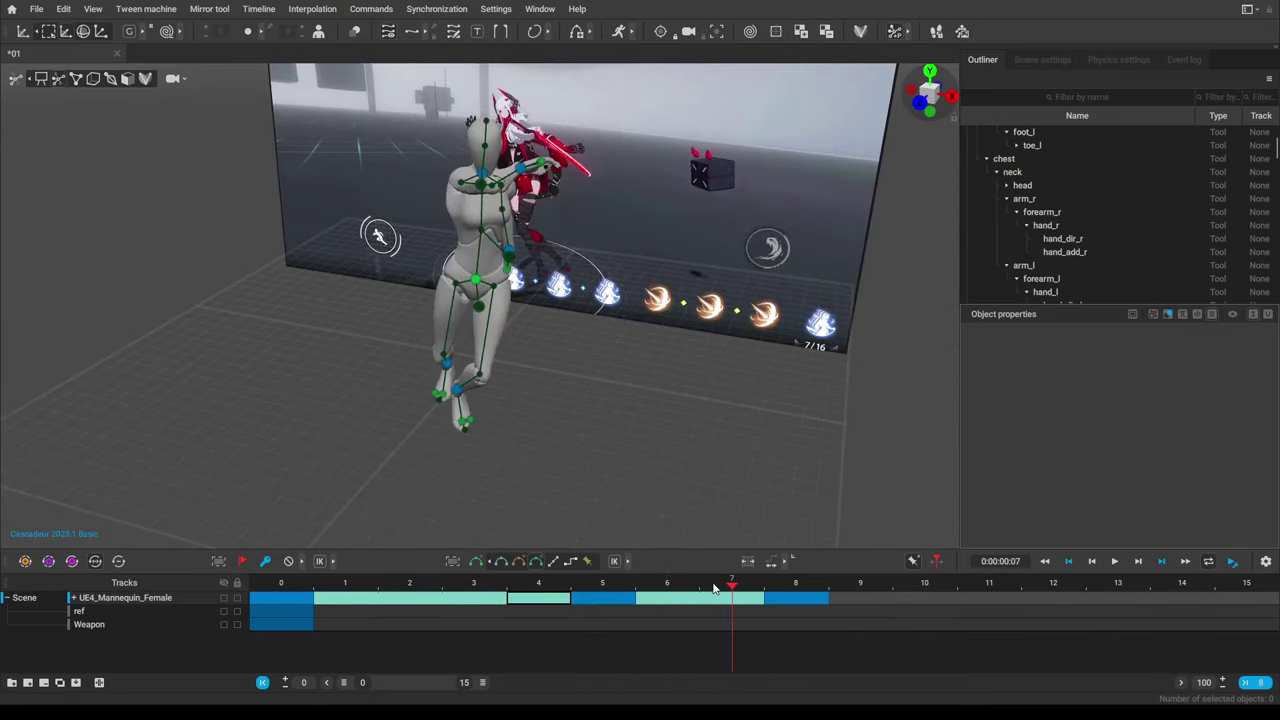
{"action": "left_click_drag", "start_coordinate": [700, 457], "coordinate": [633, 446], "text": "alt"}
{"action": "scroll", "coordinate": [631, 444], "scroll_direction": "up", "scroll_amount": 3}
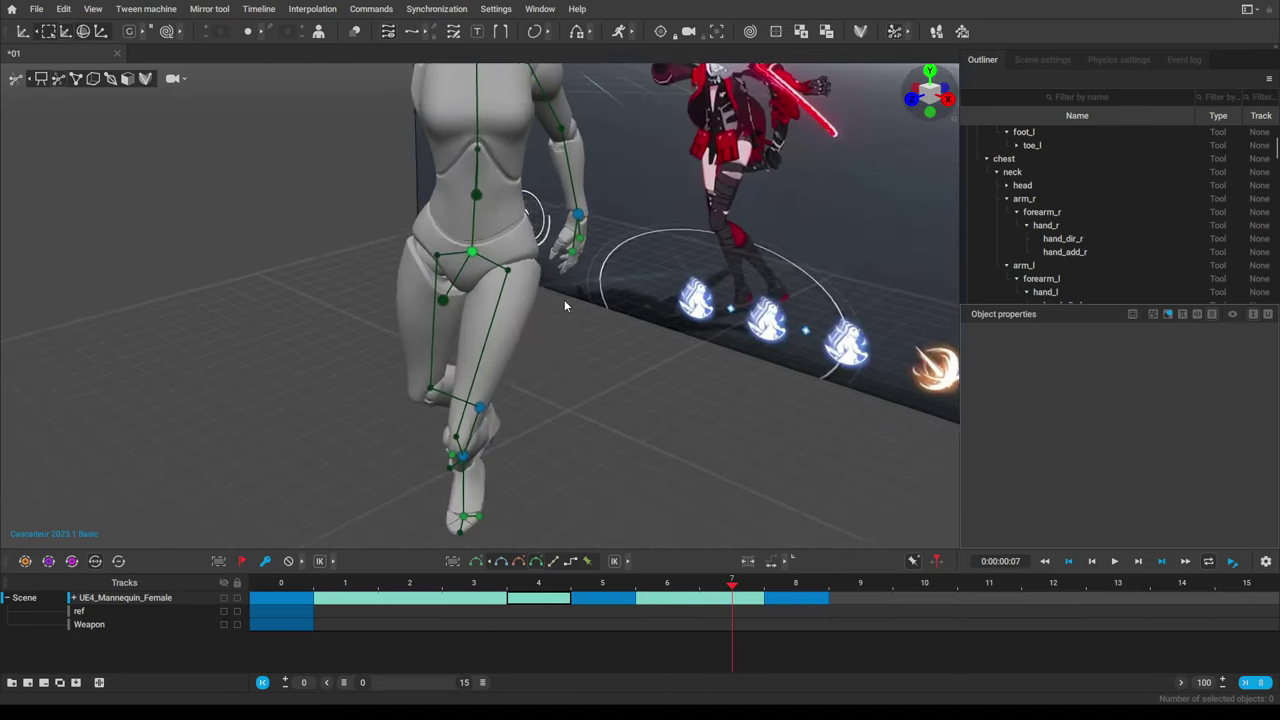
{"action": "right_click_drag", "start_coordinate": [564, 305], "coordinate": [626, 420]}
{"action": "left_click", "coordinate": [666, 588]}
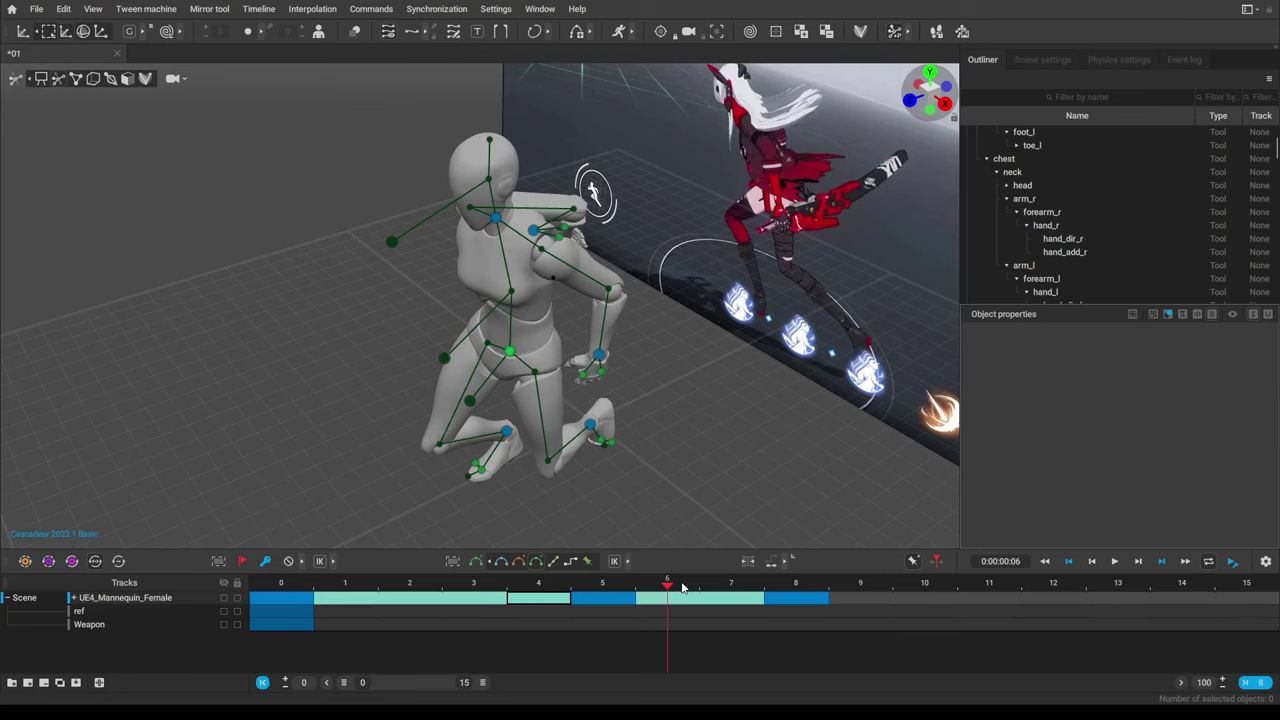
Compare the character's pose and right hand in frames 6 and 7 with the reference footage from several angles.
{"action": "left_click", "coordinate": [707, 588]}
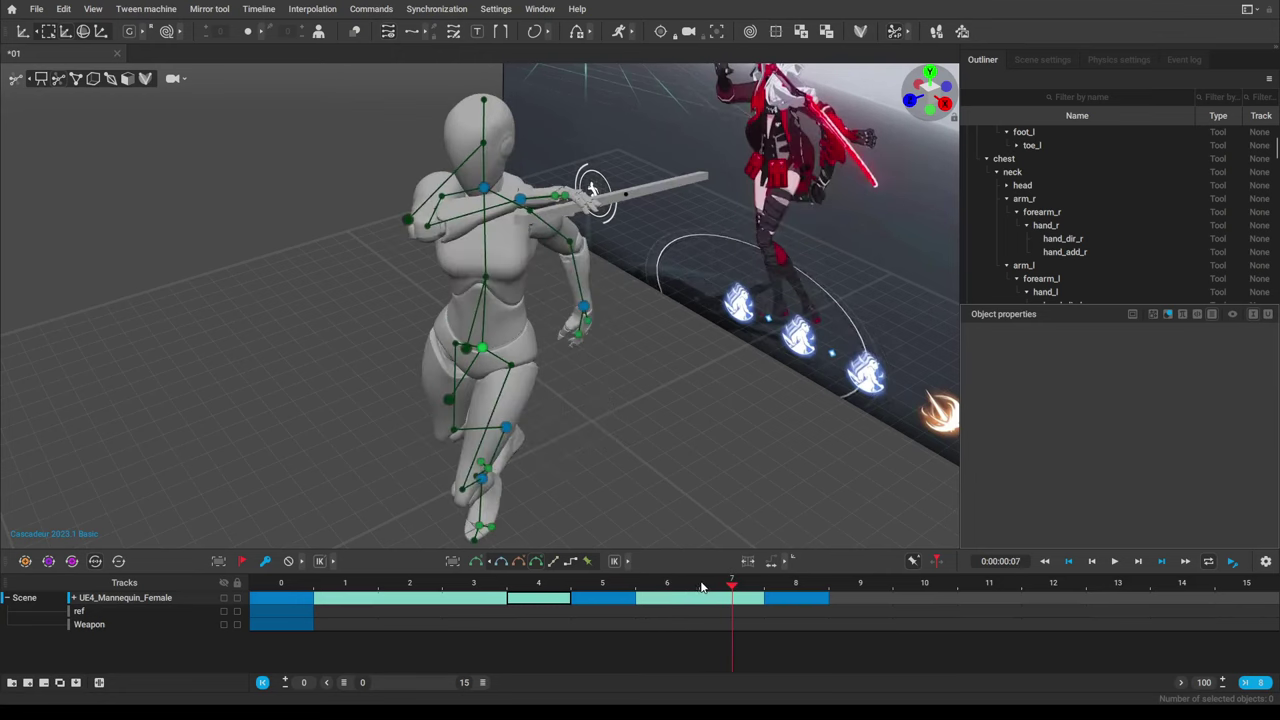
{"action": "left_click_drag", "start_coordinate": [753, 585], "coordinate": [668, 586]}
{"action": "mouse_move", "coordinate": [579, 414]}
{"action": "right_mouse_down"}
{"action": "mouse_move", "coordinate": [605, 414]}
{"action": "mouse_move", "coordinate": [599, 399]}
{"action": "right_mouse_up"}
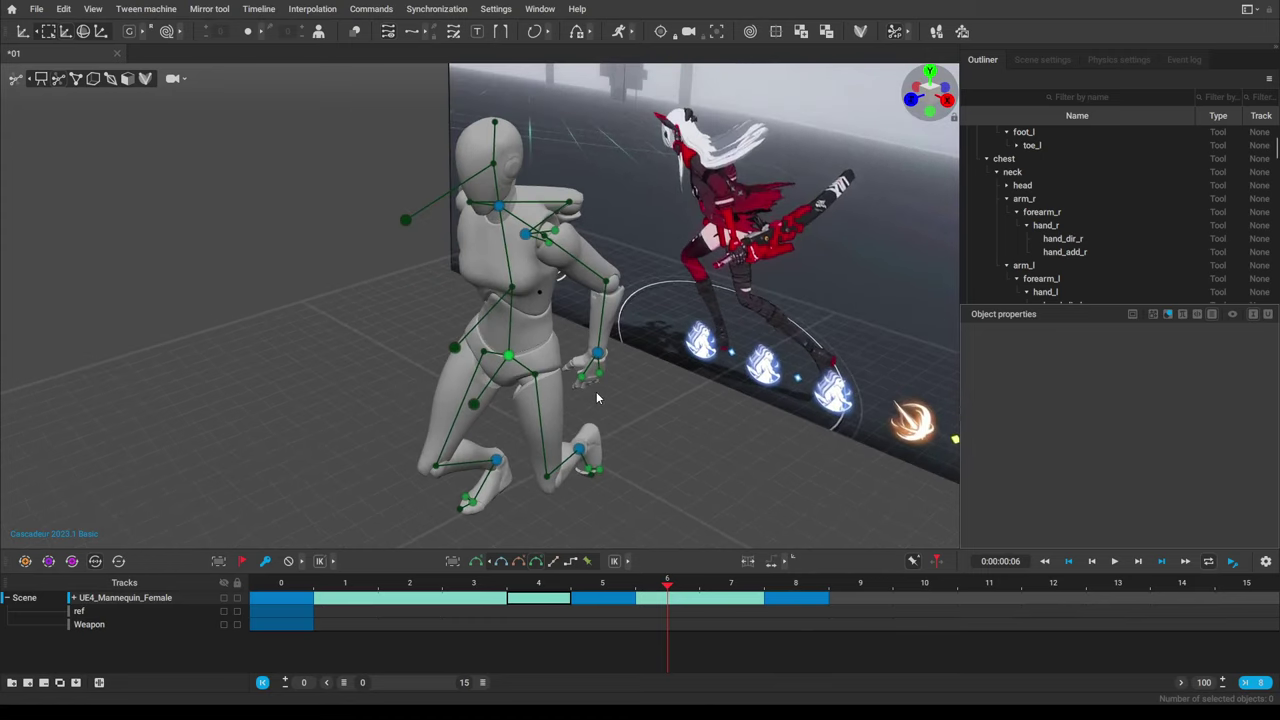
{"action": "left_click", "coordinate": [703, 586]}
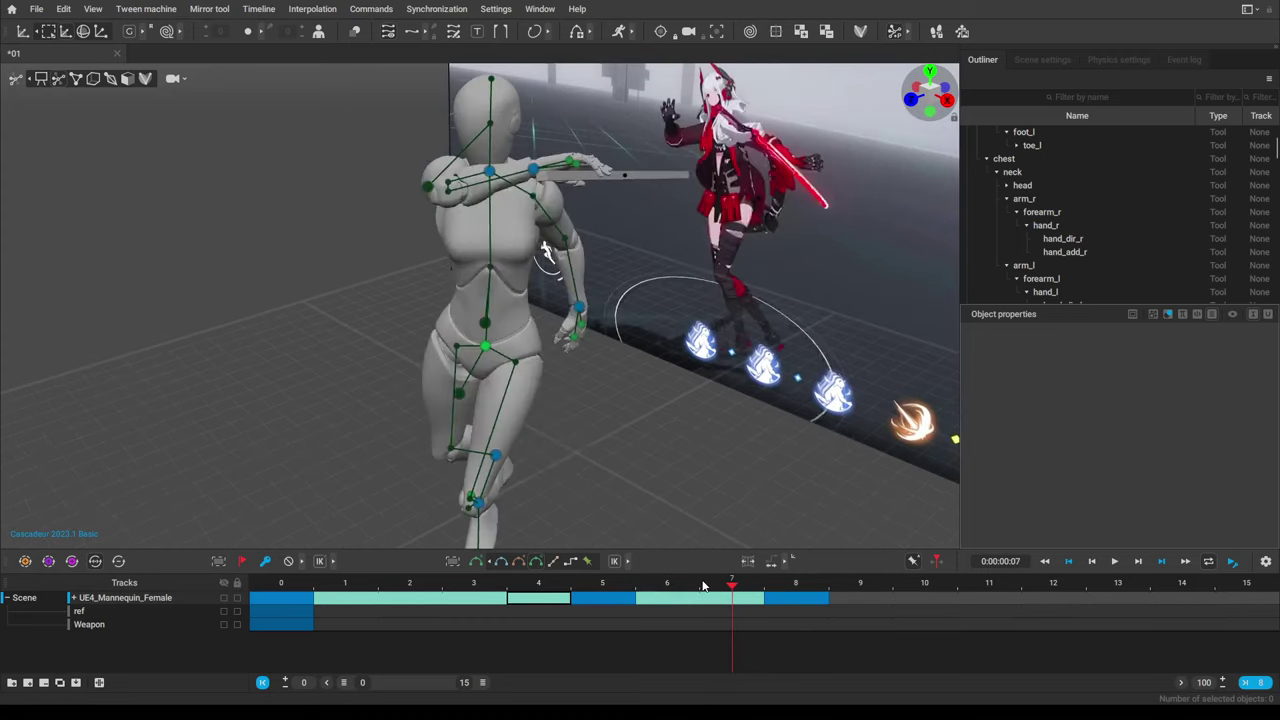
{"action": "right_click_drag", "start_coordinate": [688, 474], "coordinate": [792, 470]}
{"action": "right_click_drag", "start_coordinate": [719, 522], "coordinate": [470, 238]}
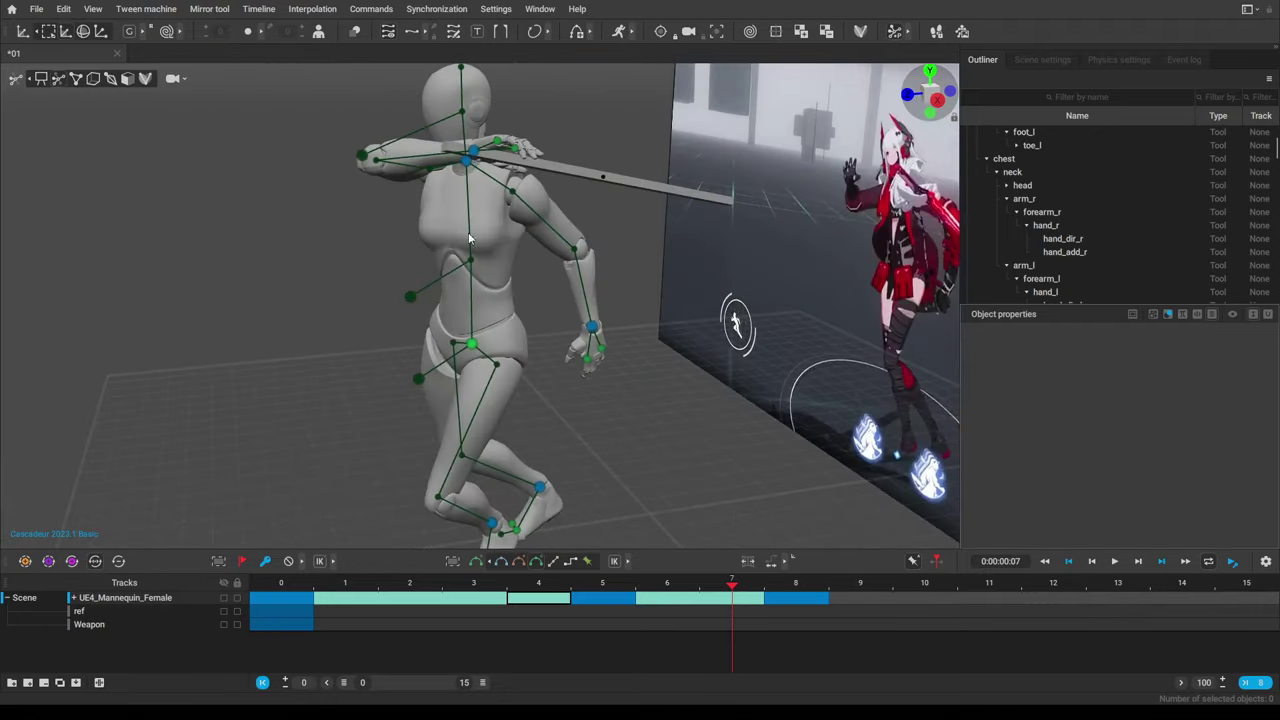
{"action": "left_click", "coordinate": [474, 152]}
{"action": "right_click_drag", "start_coordinate": [474, 152], "coordinate": [560, 320]}
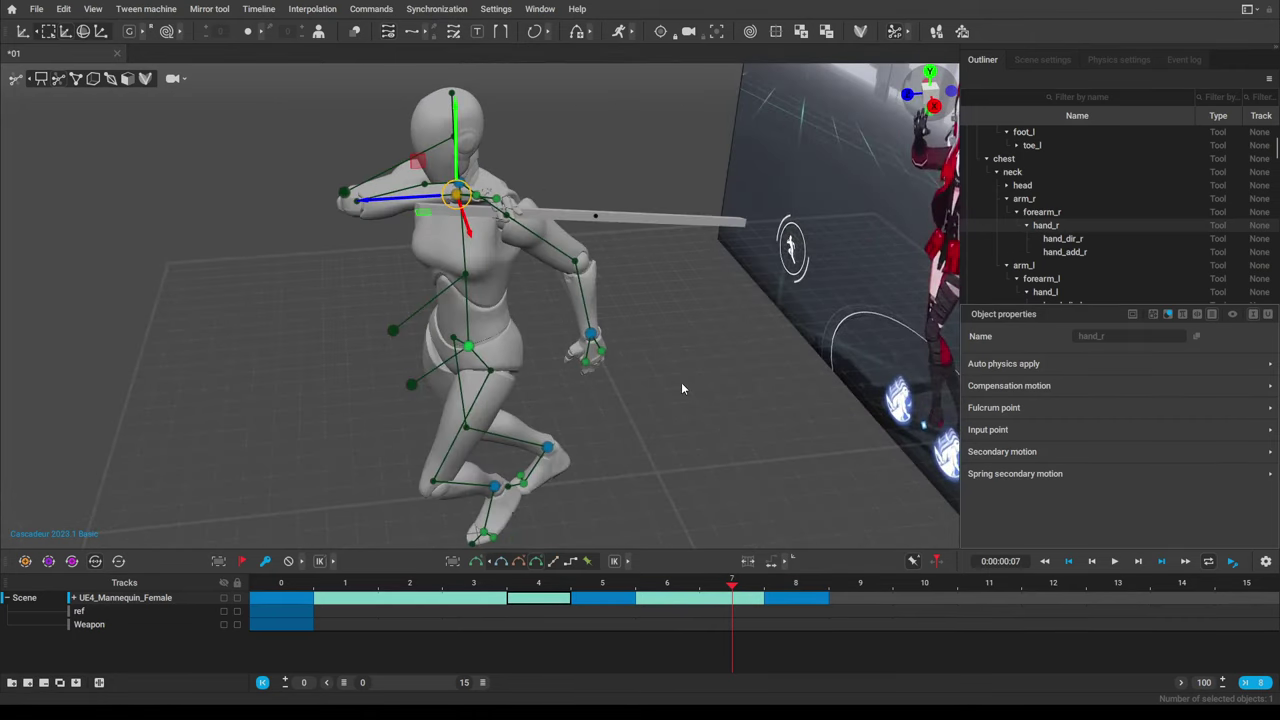
{"action": "right_click_drag", "start_coordinate": [682, 388], "coordinate": [738, 376]}
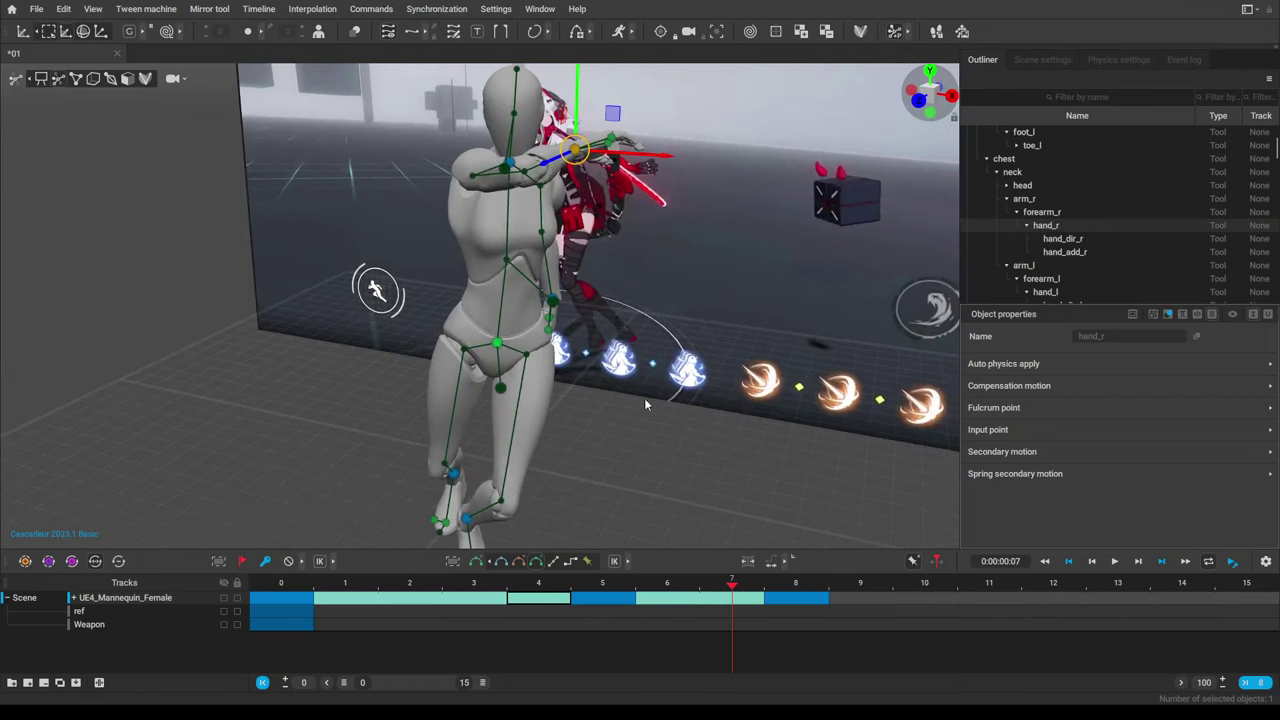
{"action": "right_click_drag", "start_coordinate": [645, 404], "coordinate": [740, 480]}
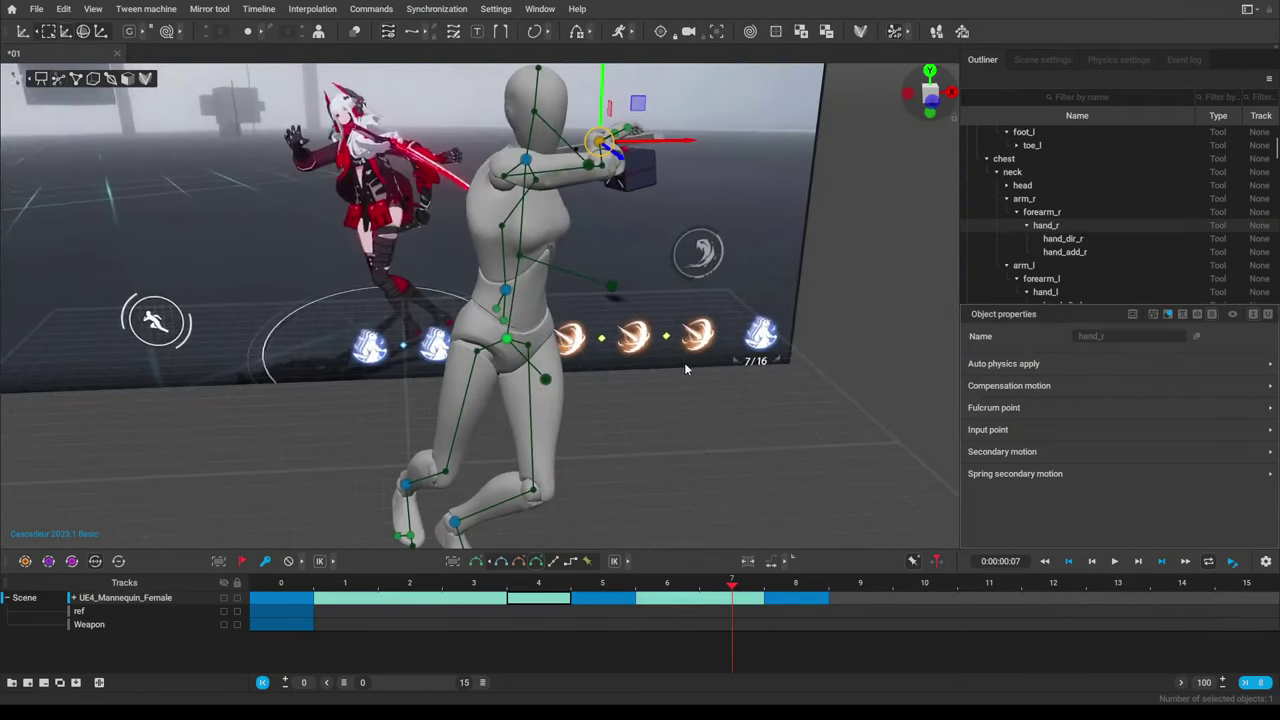
{"action": "right_click_drag", "start_coordinate": [685, 368], "coordinate": [735, 378]}
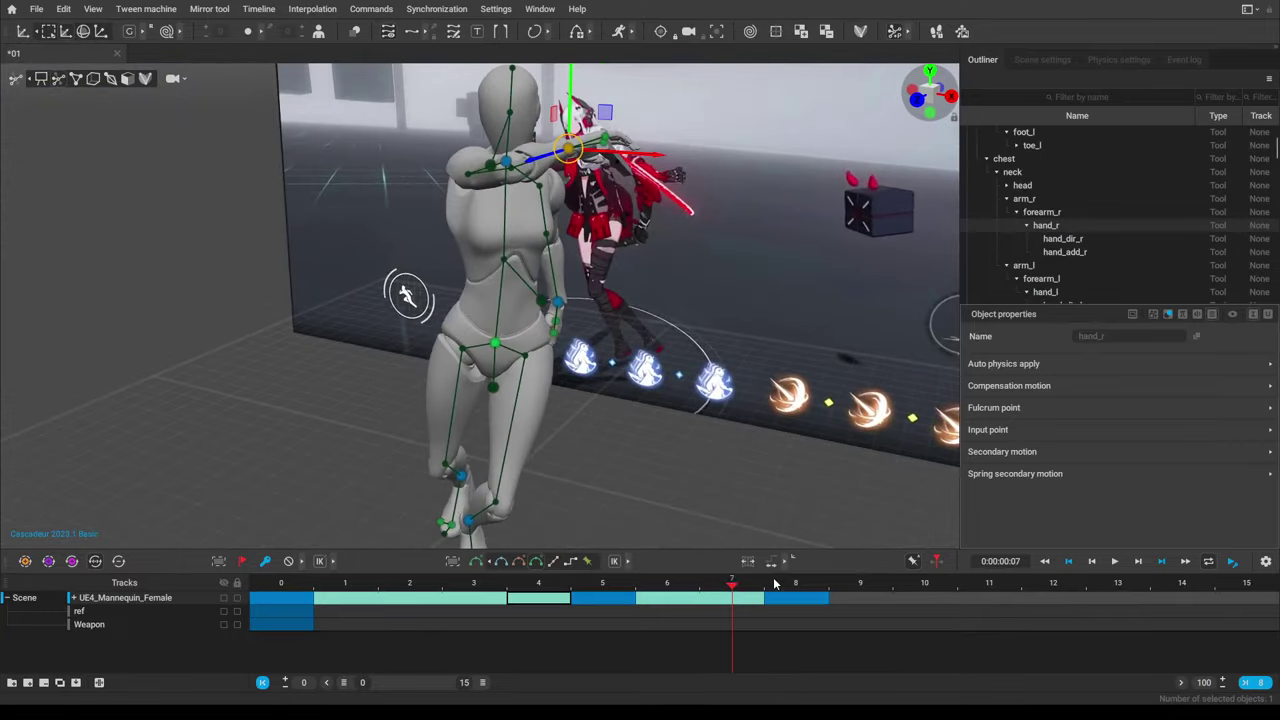
Examine the reference motion up to frame 12 and view the full figure against it from the front.
{"action": "left_click", "coordinate": [810, 582]}
{"action": "left_click_drag", "start_coordinate": [817, 584], "coordinate": [1040, 584]}
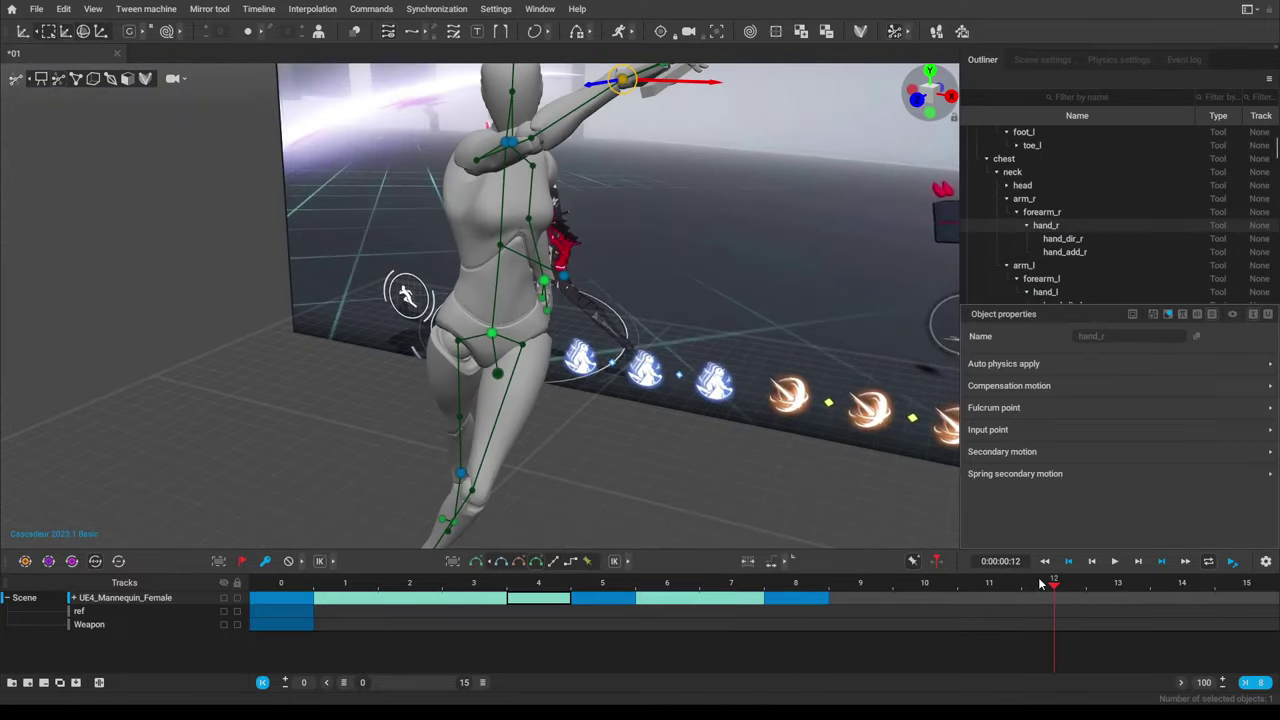
{"action": "right_click_drag", "start_coordinate": [700, 360], "coordinate": [625, 350]}
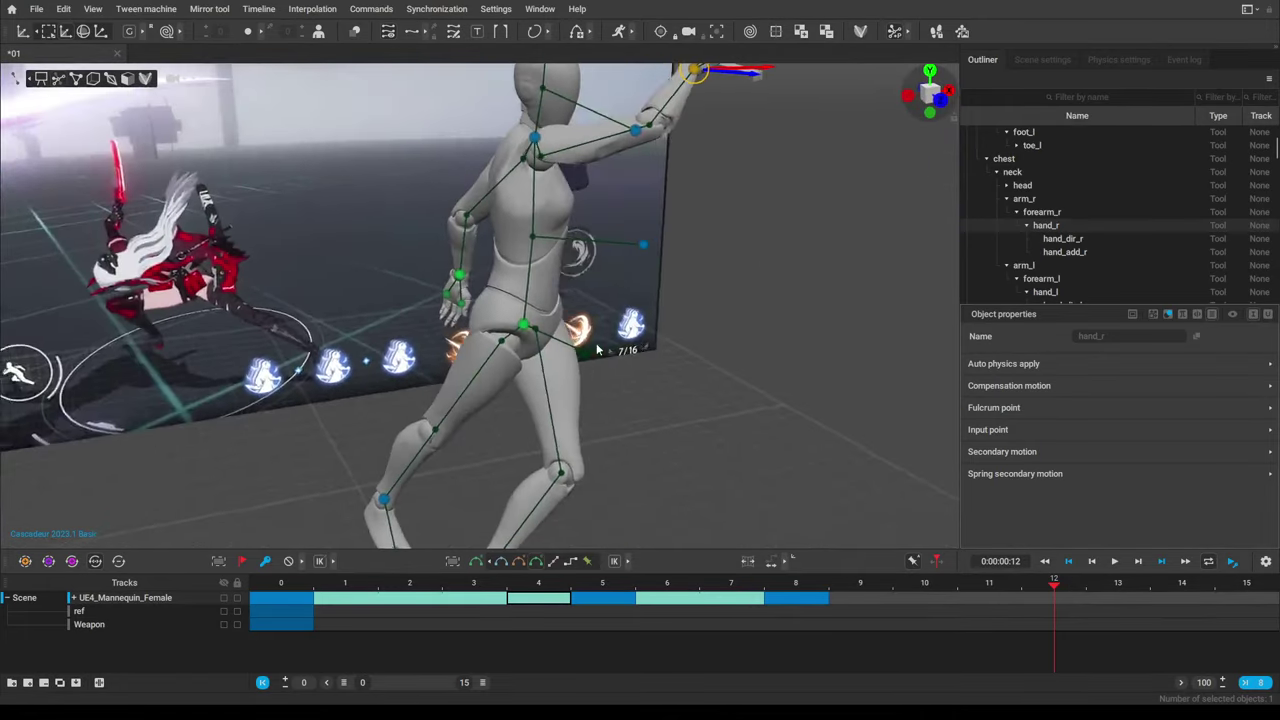
{"action": "scroll", "coordinate": [614, 352], "scroll_direction": "down", "scroll_amount": 5}
{"action": "middle_click_drag", "start_coordinate": [635, 436], "coordinate": [644, 382]}
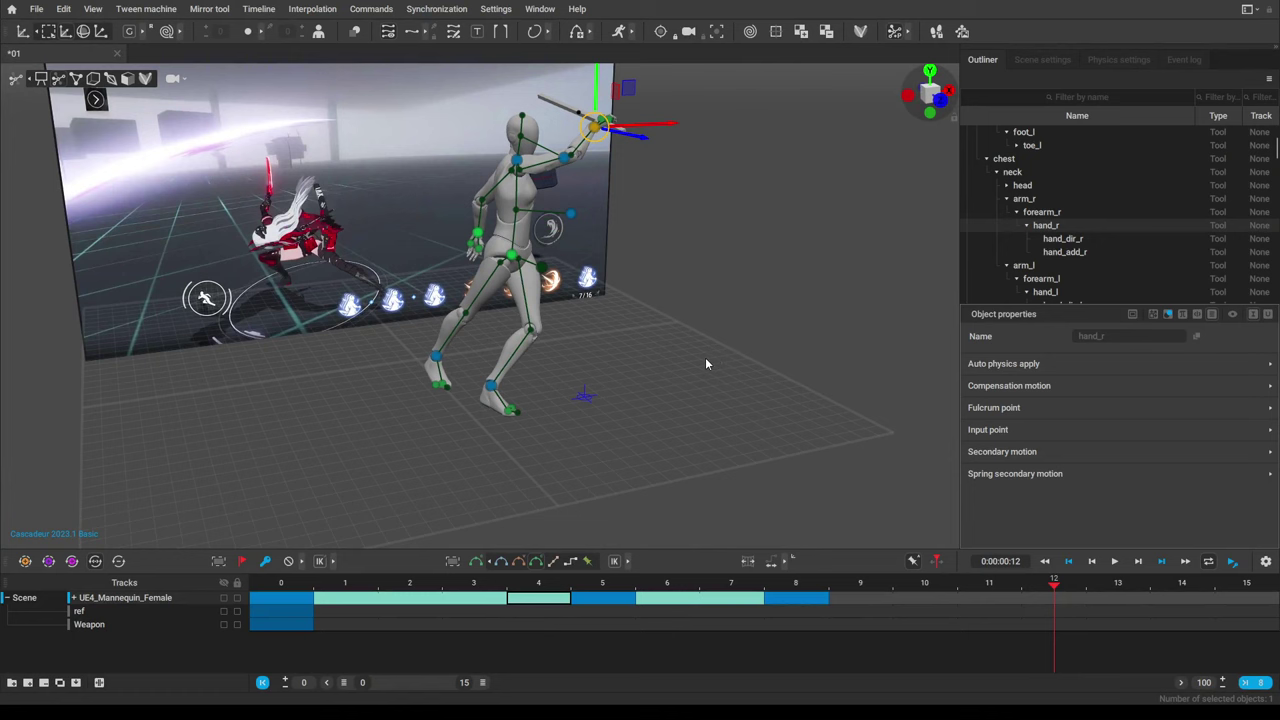
{"action": "scroll", "coordinate": [705, 358], "scroll_direction": "down", "scroll_amount": 3}
{"action": "middle_click_drag", "start_coordinate": [756, 373], "coordinate": [761, 353]}
{"action": "mouse_move", "coordinate": [761, 352]}
{"action": "right_mouse_down"}
{"action": "mouse_move", "coordinate": [713, 361]}
{"action": "mouse_move", "coordinate": [756, 343]}
{"action": "right_mouse_up"}
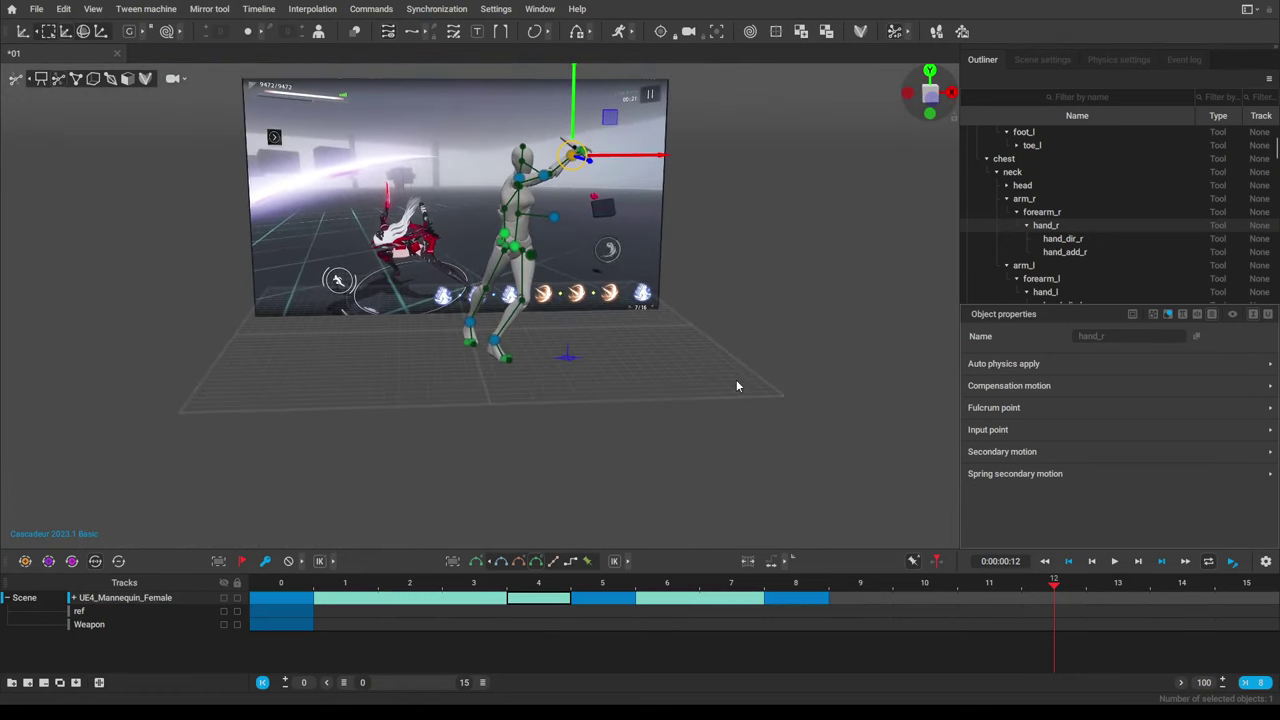
{"action": "right_click_drag", "start_coordinate": [702, 397], "coordinate": [888, 531]}
In frame 8, shift the left foot controller slightly in the negative X direction and review the neighbouring frames.
{"action": "left_click_drag", "start_coordinate": [829, 594], "coordinate": [792, 585]}
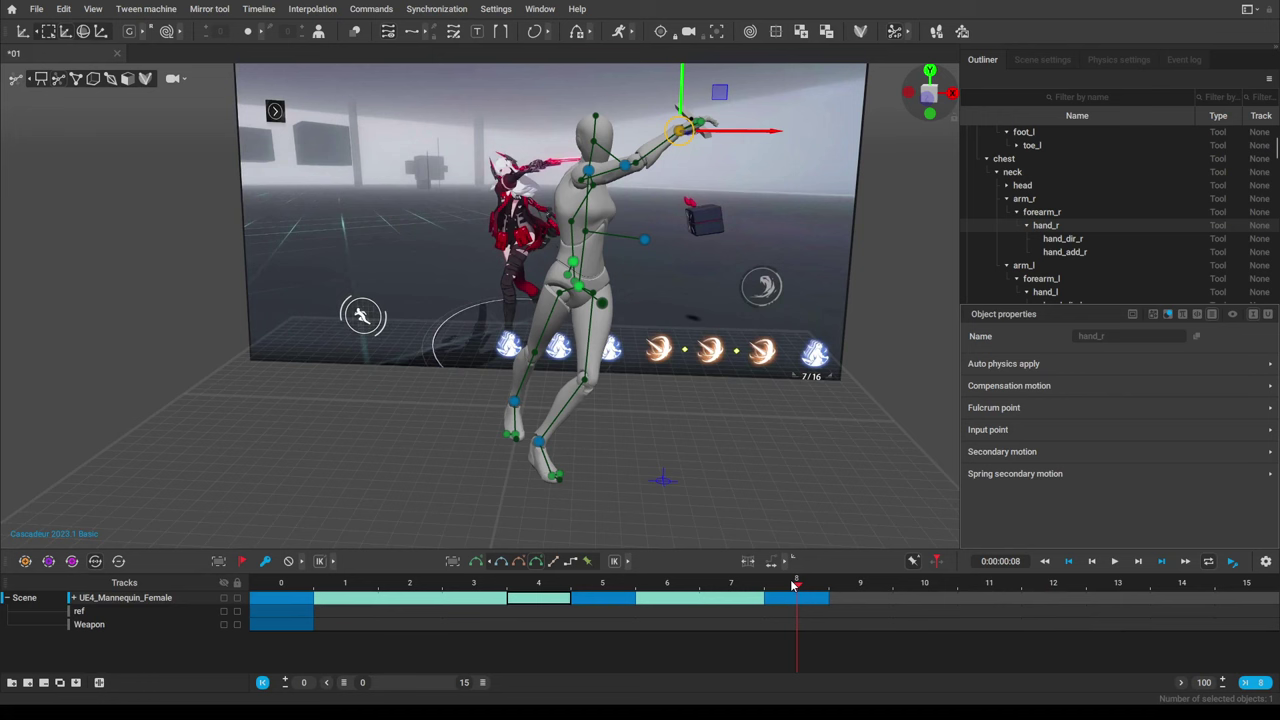
{"action": "right_click_drag", "start_coordinate": [663, 408], "coordinate": [578, 440]}
{"action": "left_click", "coordinate": [574, 436]}
{"action": "left_click_drag", "start_coordinate": [624, 438], "coordinate": [607, 440]}
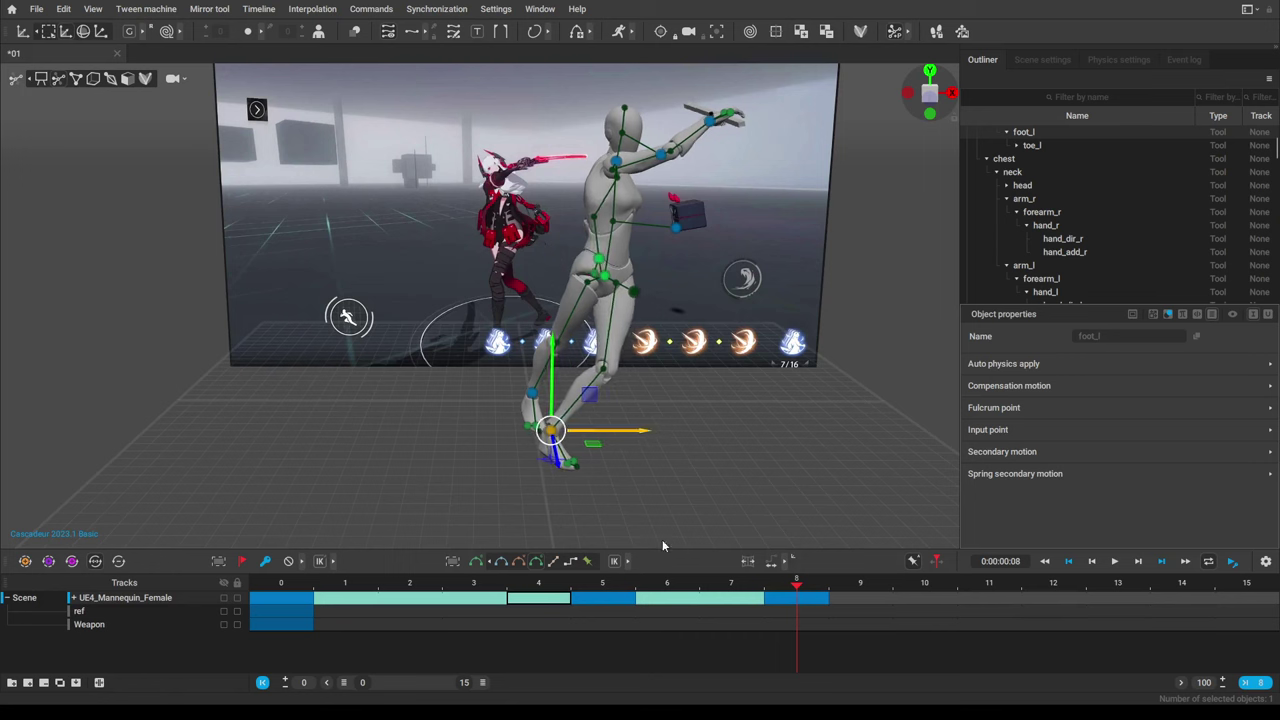
{"action": "left_click_drag", "start_coordinate": [626, 584], "coordinate": [808, 598]}
In frame 8, shift the neck controller slightly in the negative X direction and check the motion against the reference up to frame 12.
{"action": "left_click", "coordinate": [618, 166]}
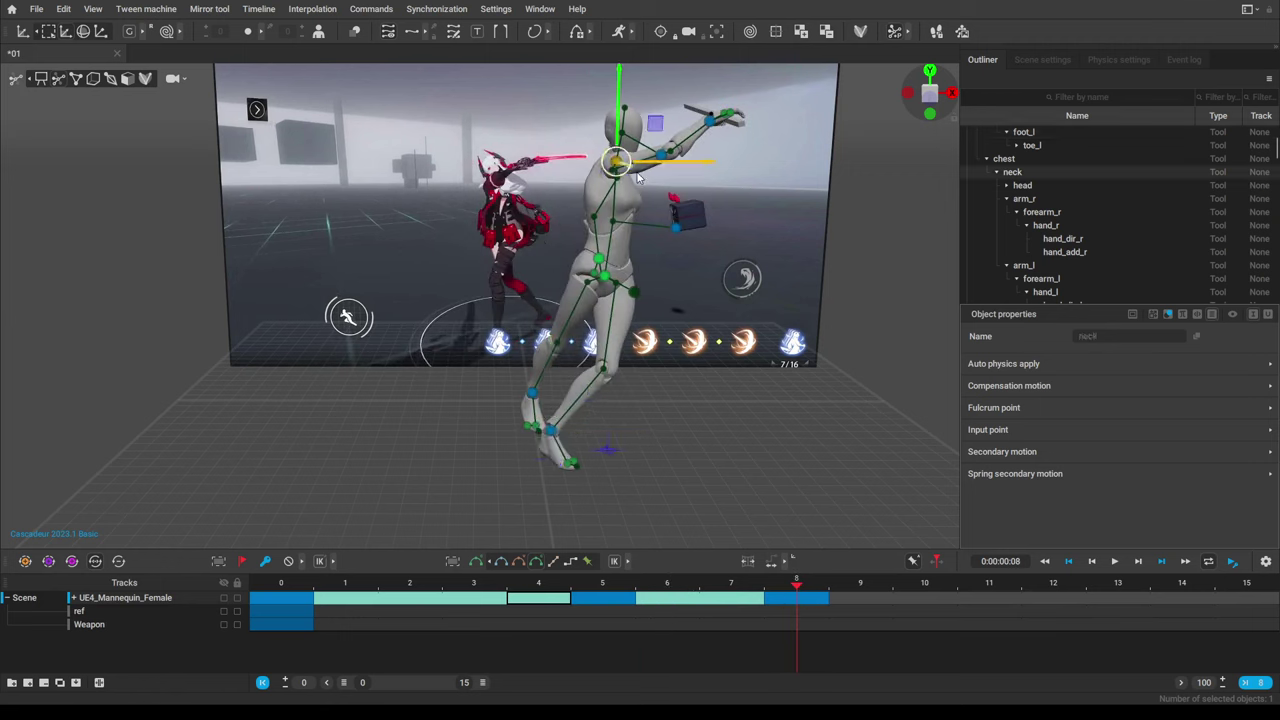
{"action": "left_click_drag", "start_coordinate": [665, 167], "coordinate": [654, 168]}
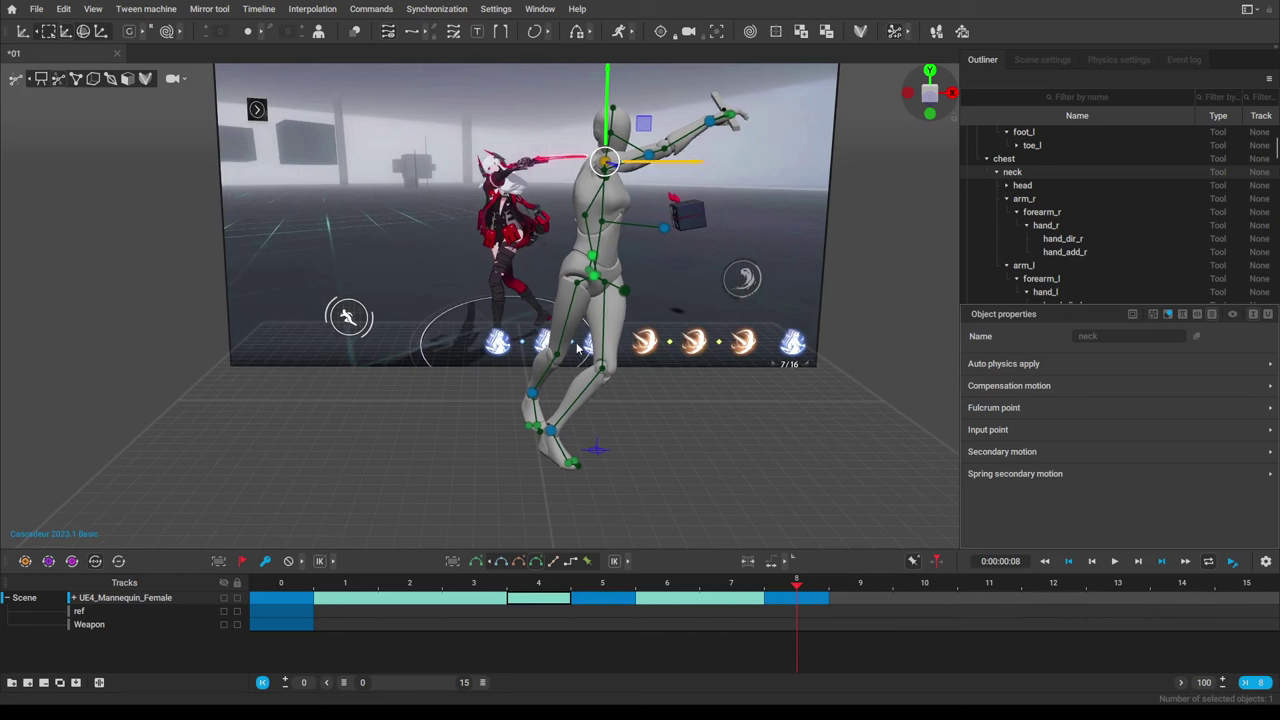
{"action": "left_click", "coordinate": [616, 583]}
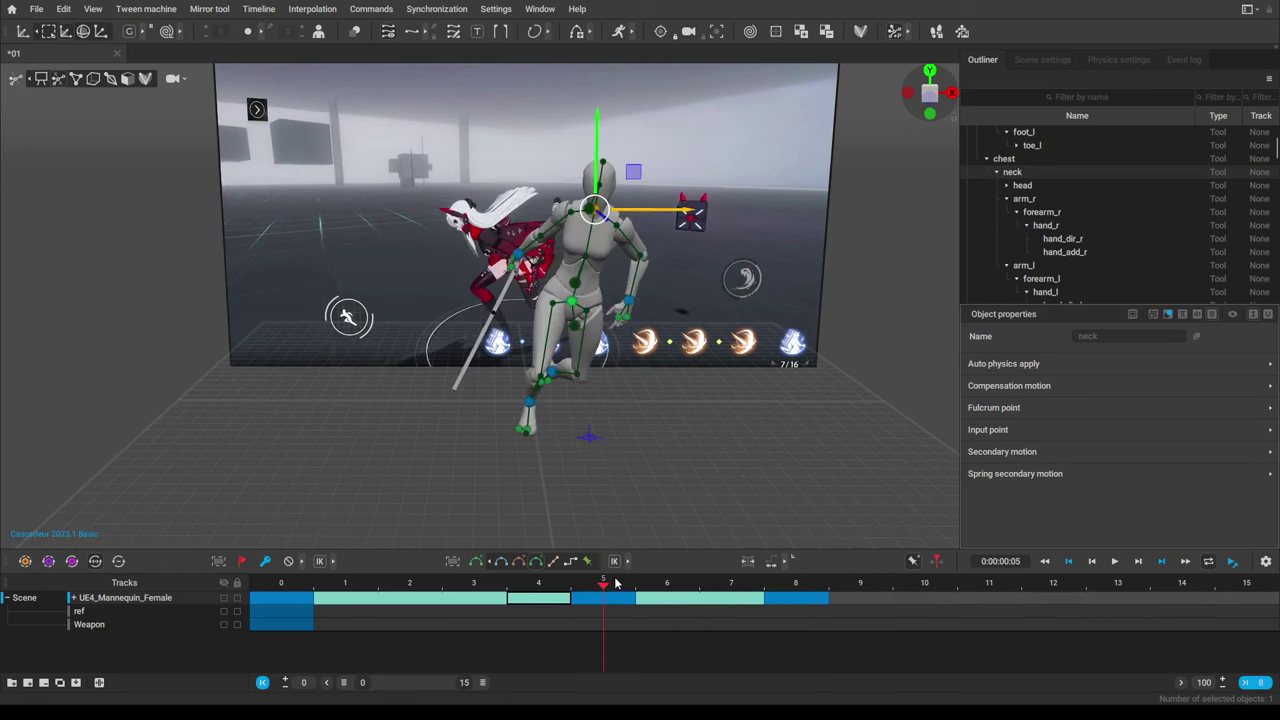
{"action": "left_click_drag", "start_coordinate": [642, 583], "coordinate": [1027, 603]}
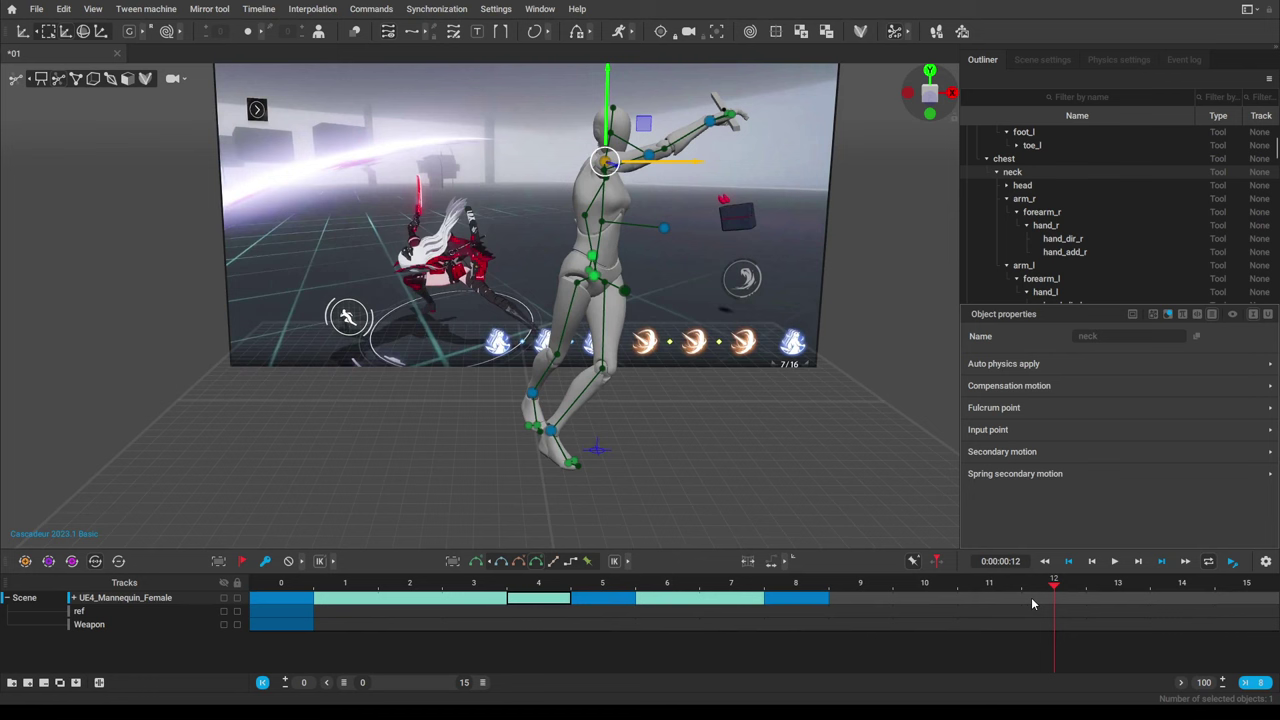
{"action": "left_click_drag", "start_coordinate": [1033, 603], "coordinate": [798, 605]}
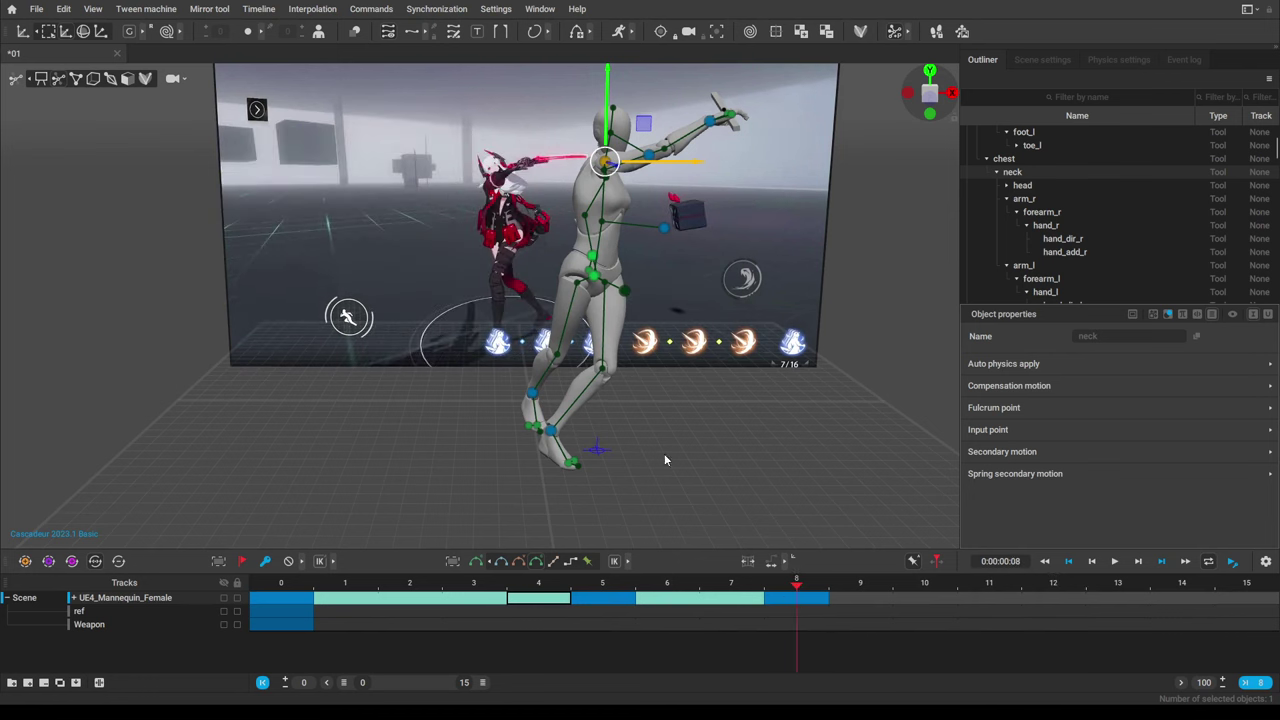
Move the left foot controller in the positive X direction in frame 8 to adjust the stance.
{"action": "left_click", "coordinate": [554, 436]}
{"action": "left_click_drag", "start_coordinate": [600, 441], "coordinate": [654, 439]}
{"action": "middle_click_drag", "start_coordinate": [690, 288], "coordinate": [673, 297], "text": "alt"}
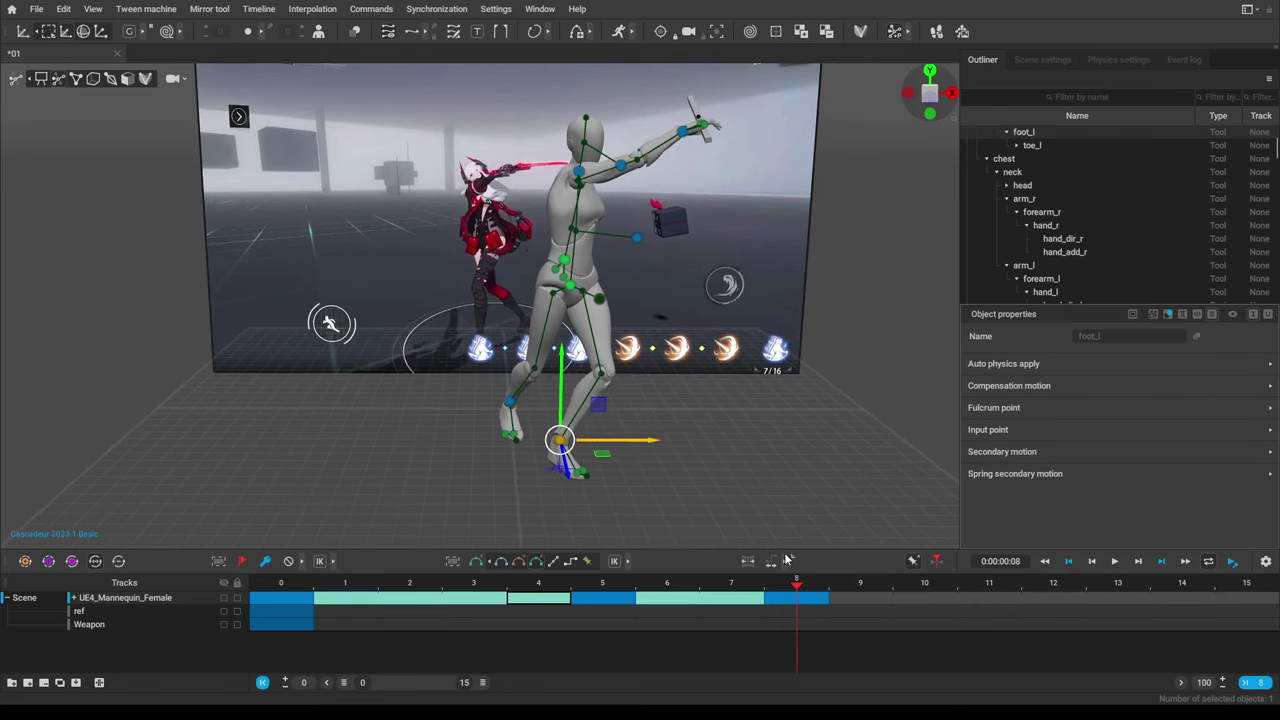
Add a keyframe at frame 11 on the mannequin track and interpolate the interval between frames 8 and 11.
{"action": "left_click_drag", "start_coordinate": [798, 585], "coordinate": [996, 588]}
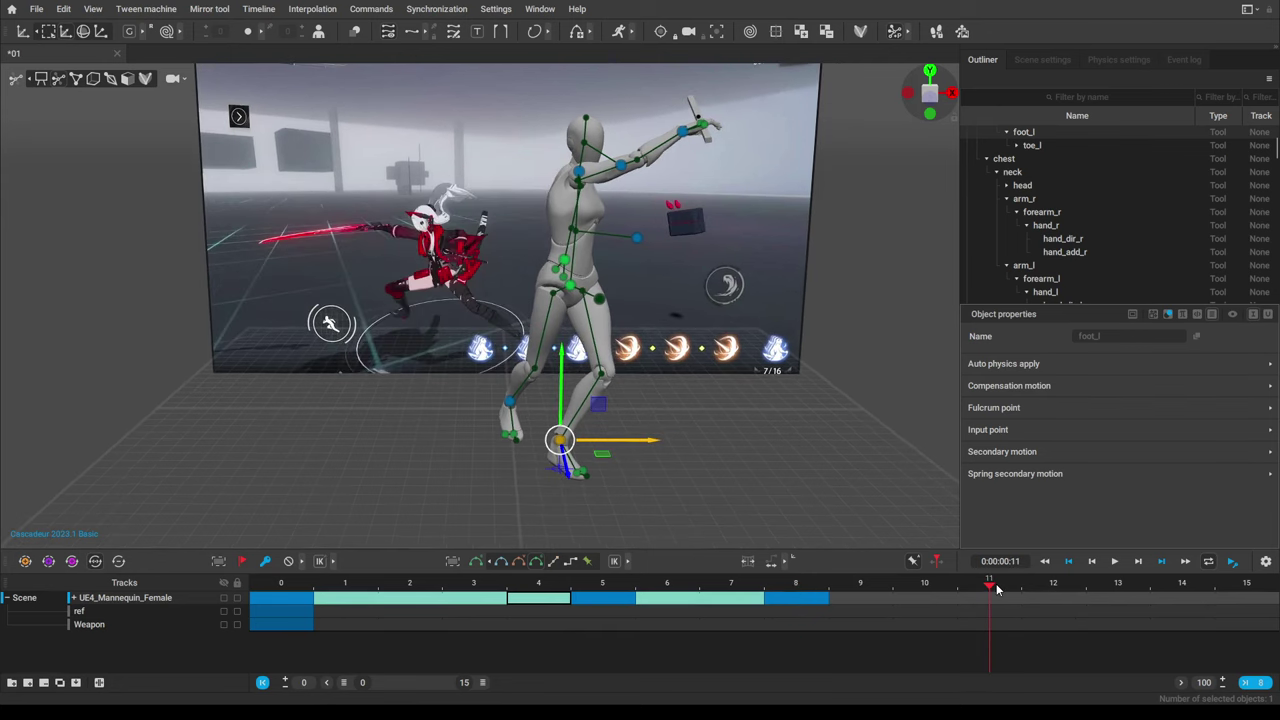
{"action": "mouse_move", "coordinate": [996, 583]}
{"action": "left_mouse_down"}
{"action": "mouse_move", "coordinate": [1087, 588]}
{"action": "mouse_move", "coordinate": [906, 595]}
{"action": "mouse_move", "coordinate": [988, 594]}
{"action": "left_mouse_up"}
{"action": "middle_click_drag", "start_coordinate": [738, 416], "coordinate": [698, 406]}
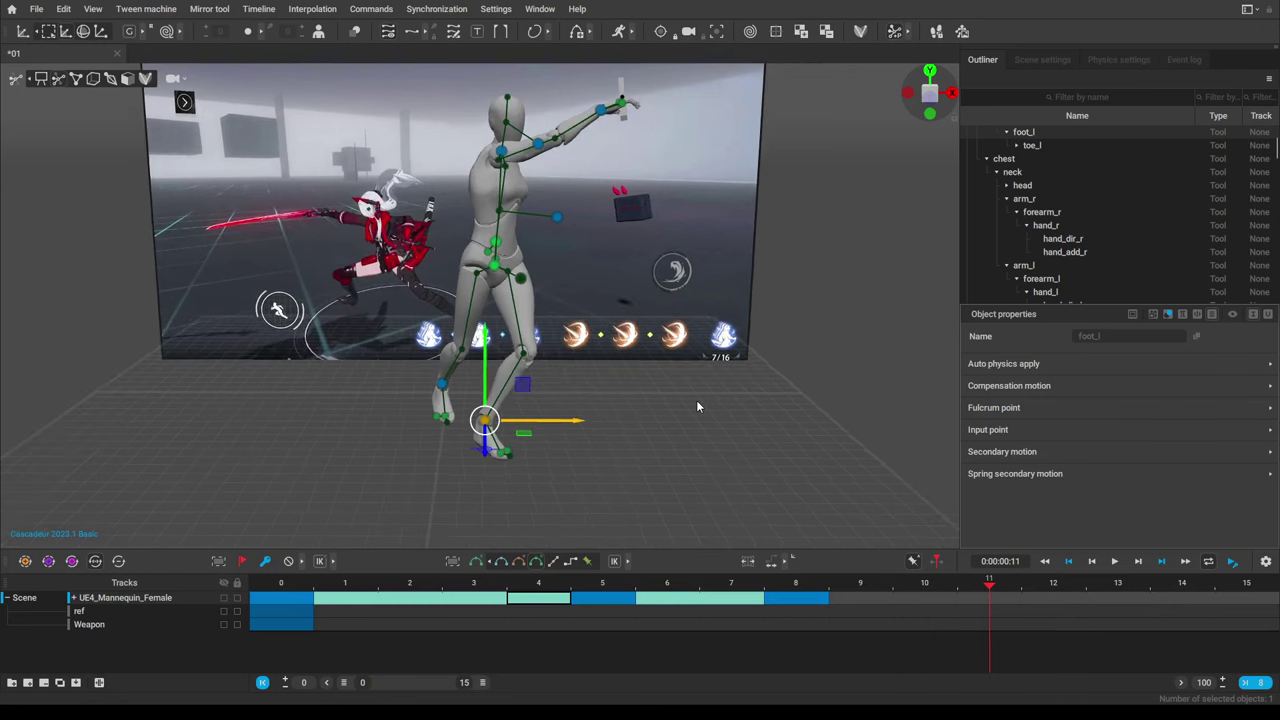
{"action": "key", "text": "k"}
{"action": "left_click", "coordinate": [913, 595]}
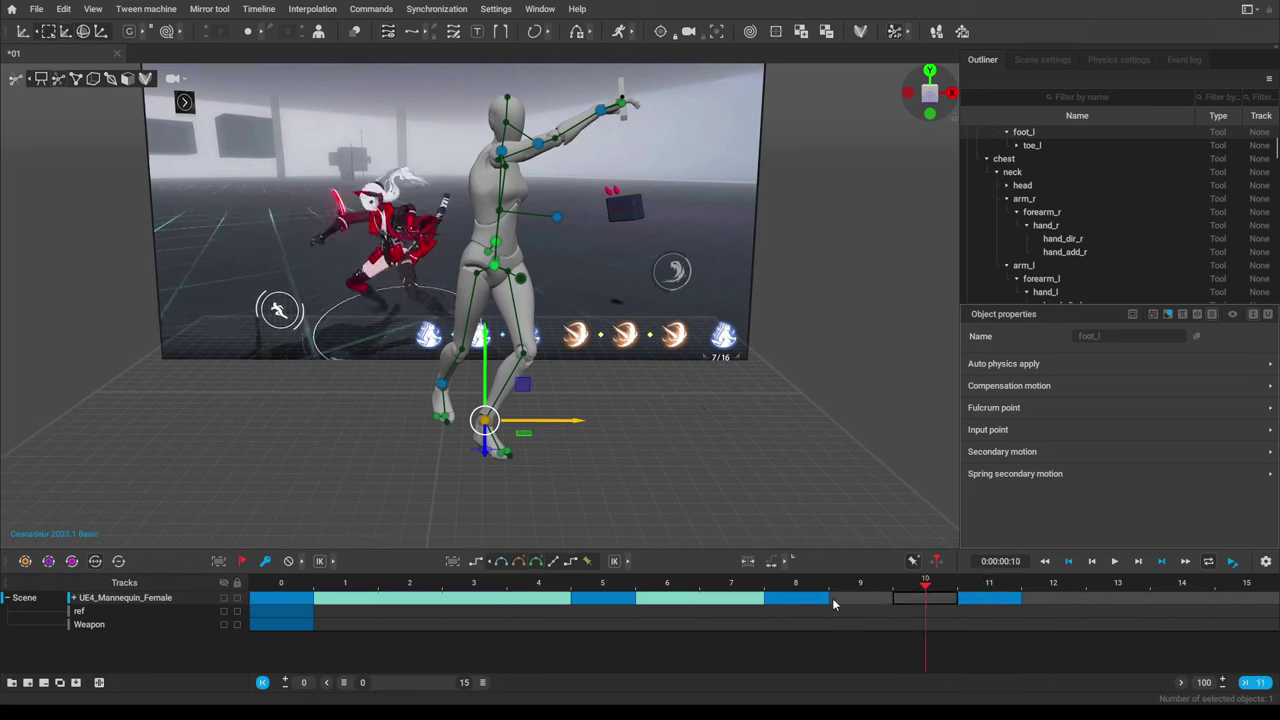
{"action": "left_click", "coordinate": [982, 585]}
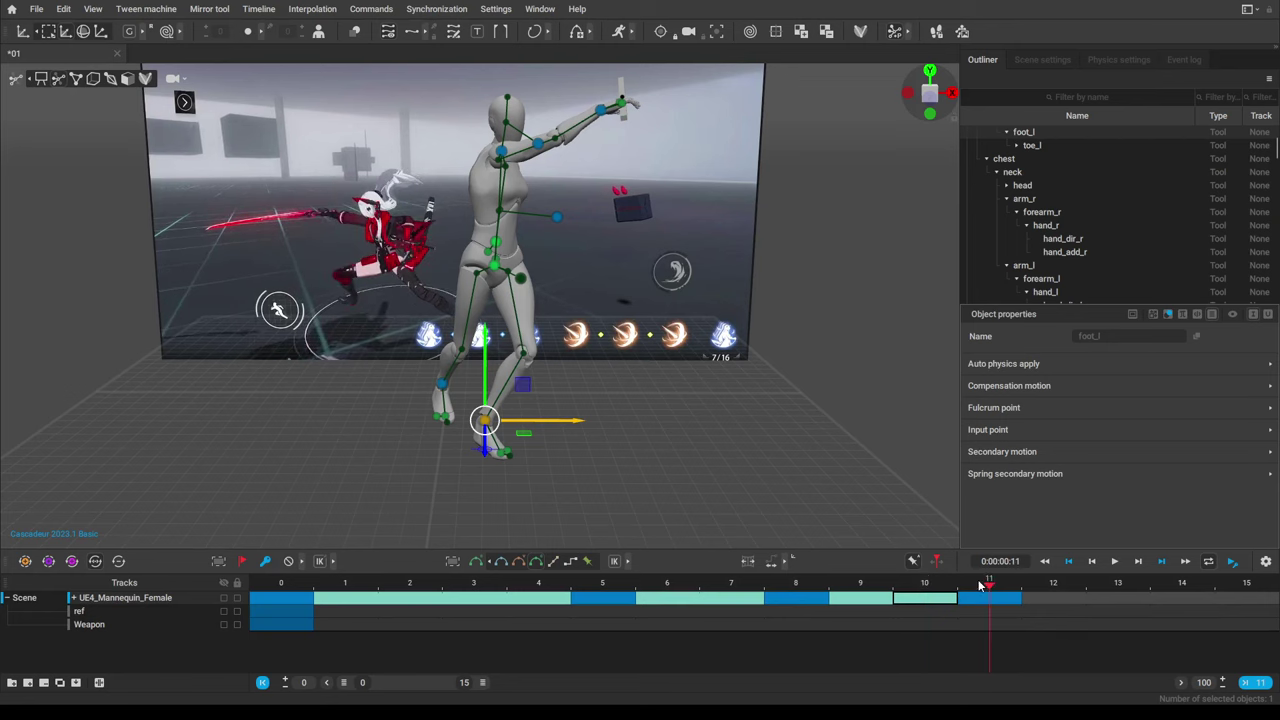
In frame 11, move the right hand controller horizontally away from the reference image so the sword arm reaches outward.
{"action": "middle_click_drag", "start_coordinate": [735, 323], "coordinate": [757, 341], "text": "alt"}
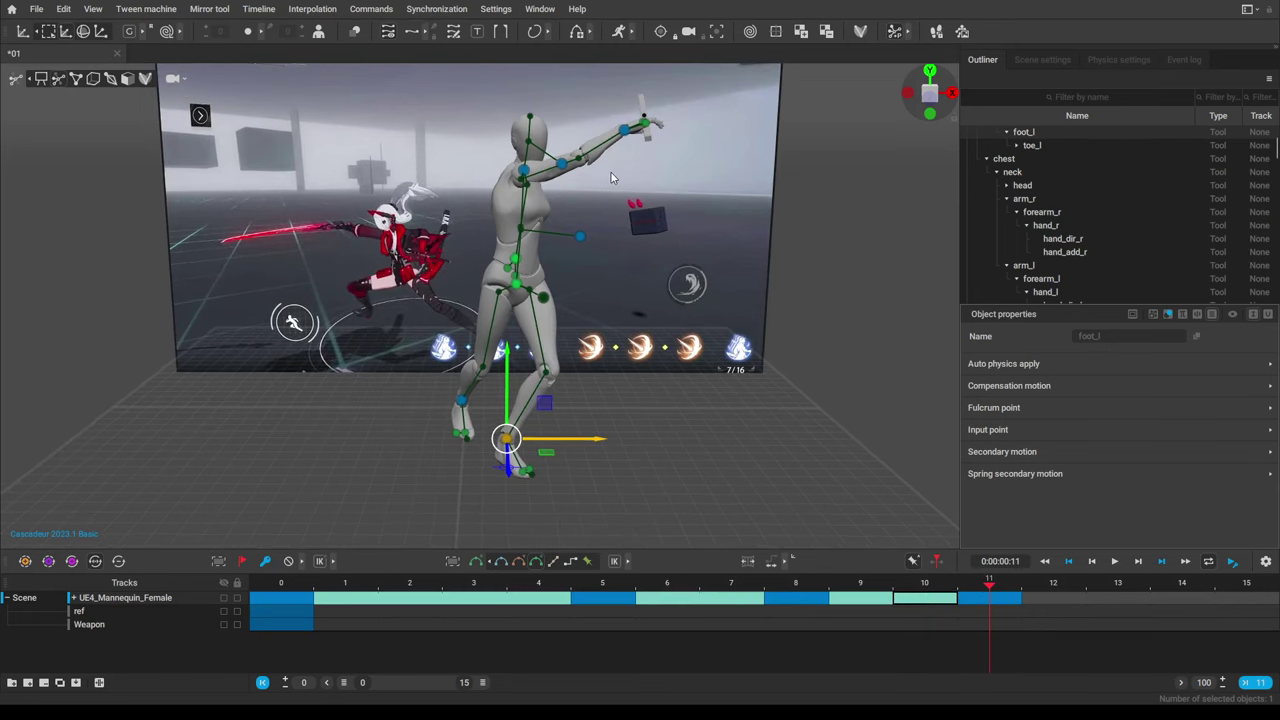
{"action": "right_click_drag", "start_coordinate": [612, 185], "coordinate": [655, 198]}
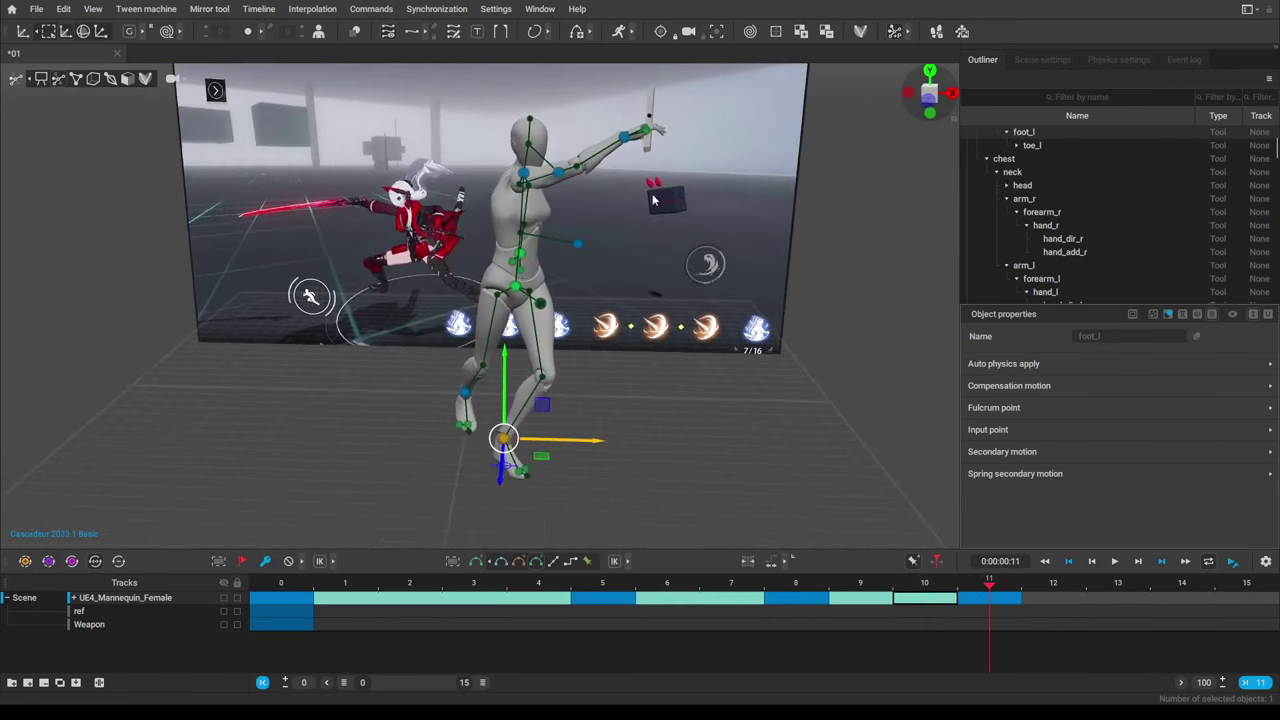
{"action": "left_click", "coordinate": [624, 143]}
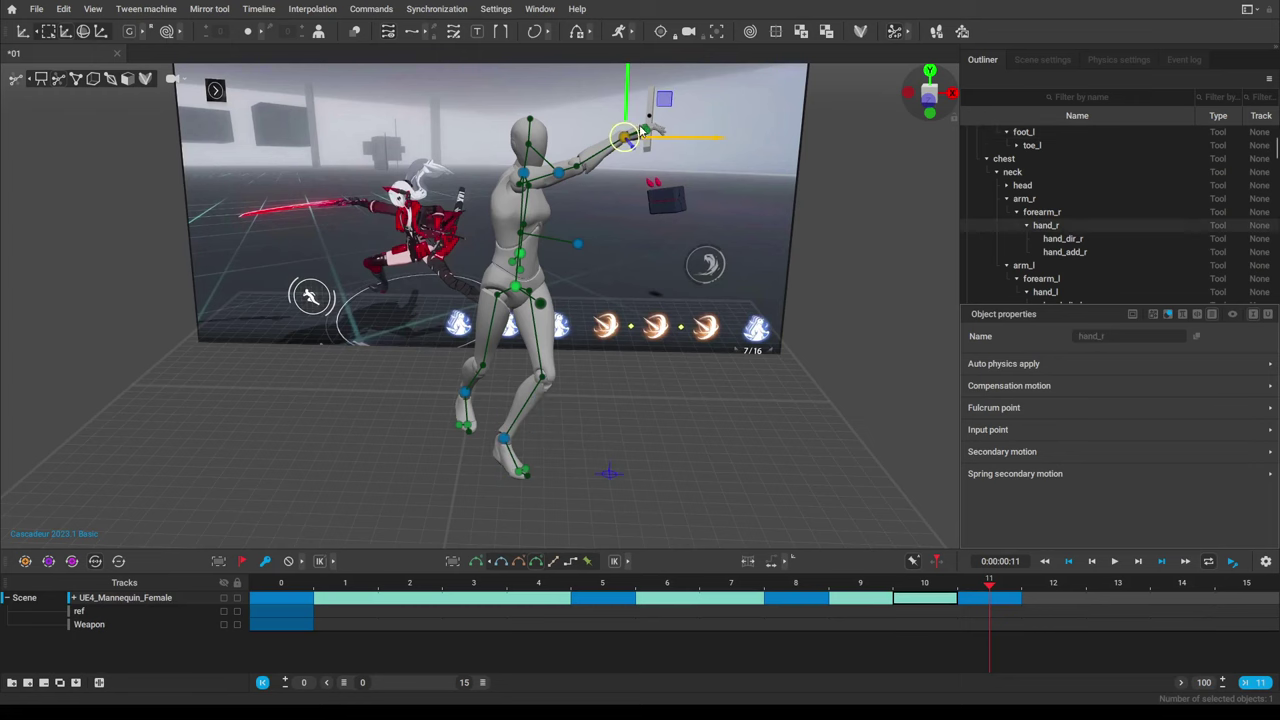
{"action": "right_click_drag", "start_coordinate": [685, 180], "coordinate": [620, 350]}
{"action": "left_click_drag", "start_coordinate": [620, 345], "coordinate": [626, 342], "text": "alt"}
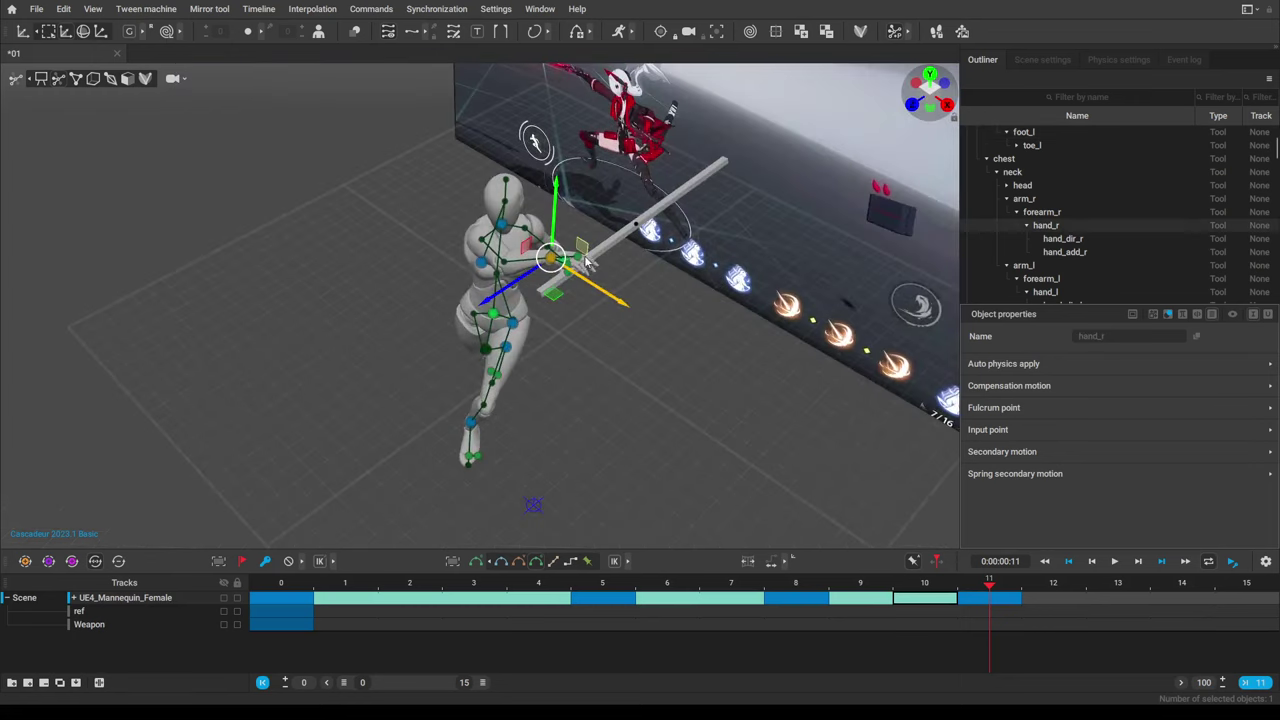
{"action": "left_click_drag", "start_coordinate": [557, 300], "coordinate": [429, 336]}
{"action": "left_click_drag", "start_coordinate": [429, 336], "coordinate": [802, 380], "text": "alt"}
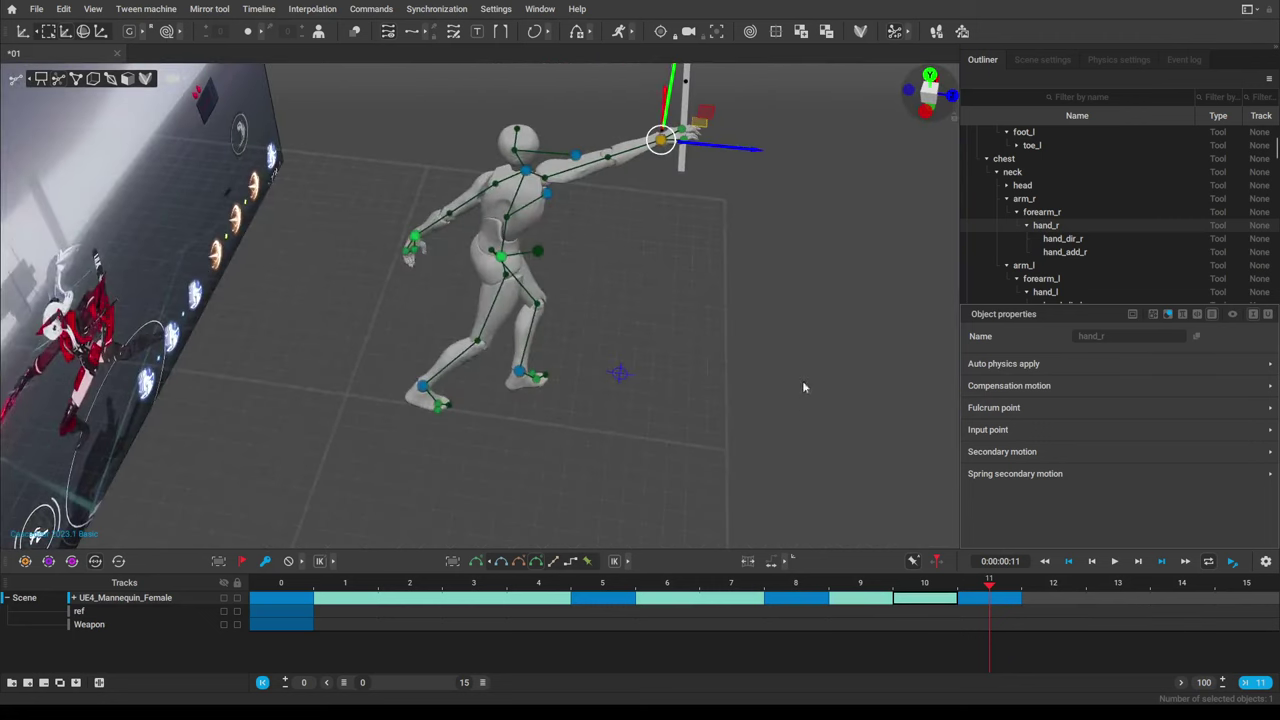
{"action": "left_click_drag", "start_coordinate": [651, 157], "coordinate": [500, 280]}
{"action": "key", "text": "ctrl+z"}
{"action": "right_click_drag", "start_coordinate": [711, 348], "coordinate": [488, 297]}
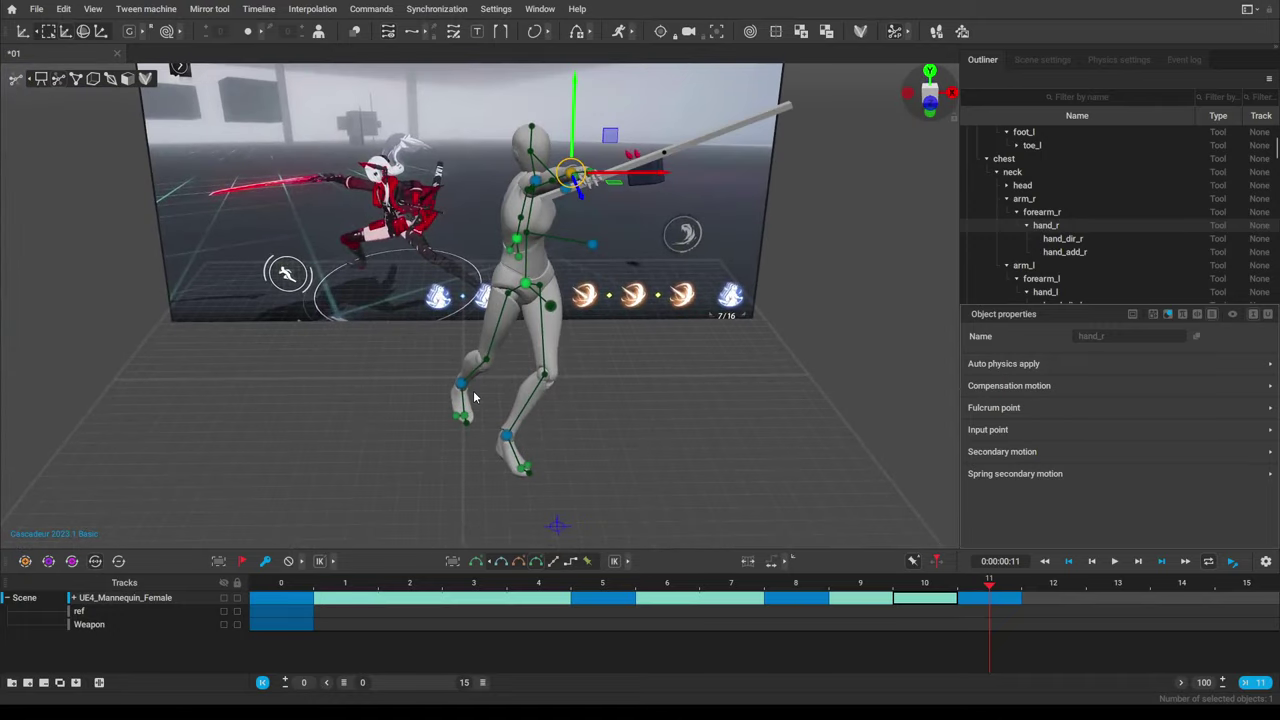
{"action": "left_click_drag", "start_coordinate": [826, 584], "coordinate": [986, 582]}
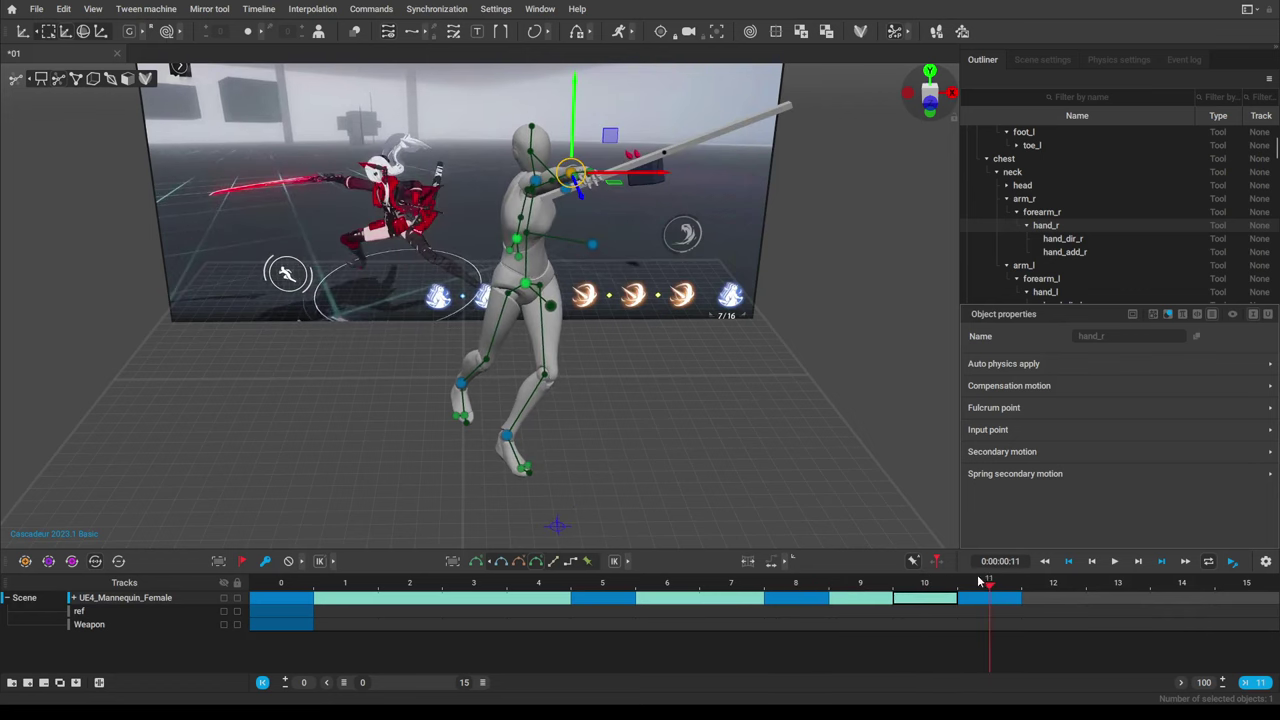
In frame 11, move the right foot controller horizontally away from the body to widen the stance into a lunge.
{"action": "left_click", "coordinate": [462, 385]}
{"action": "left_click_drag", "start_coordinate": [575, 424], "coordinate": [380, 420], "text": "alt"}
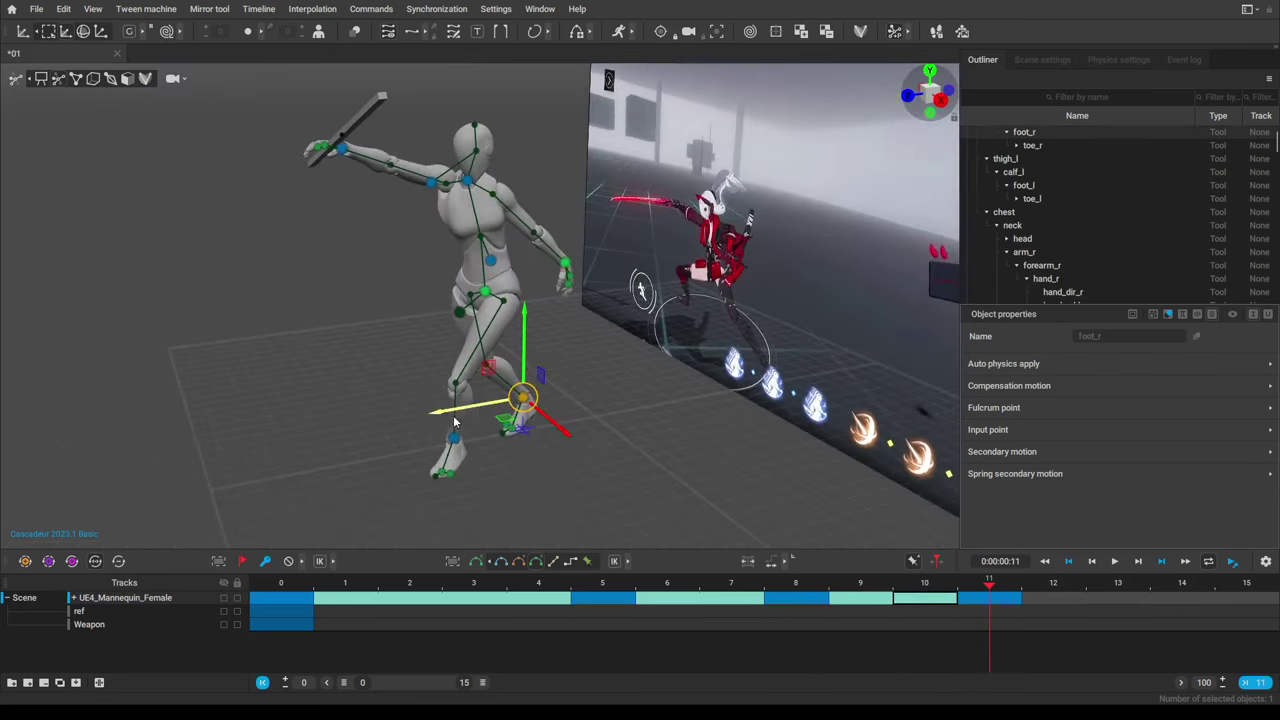
{"action": "left_click_drag", "start_coordinate": [508, 424], "coordinate": [300, 422]}
{"action": "right_click_drag", "start_coordinate": [424, 404], "coordinate": [606, 407]}
{"action": "right_click_drag", "start_coordinate": [712, 287], "coordinate": [417, 285]}
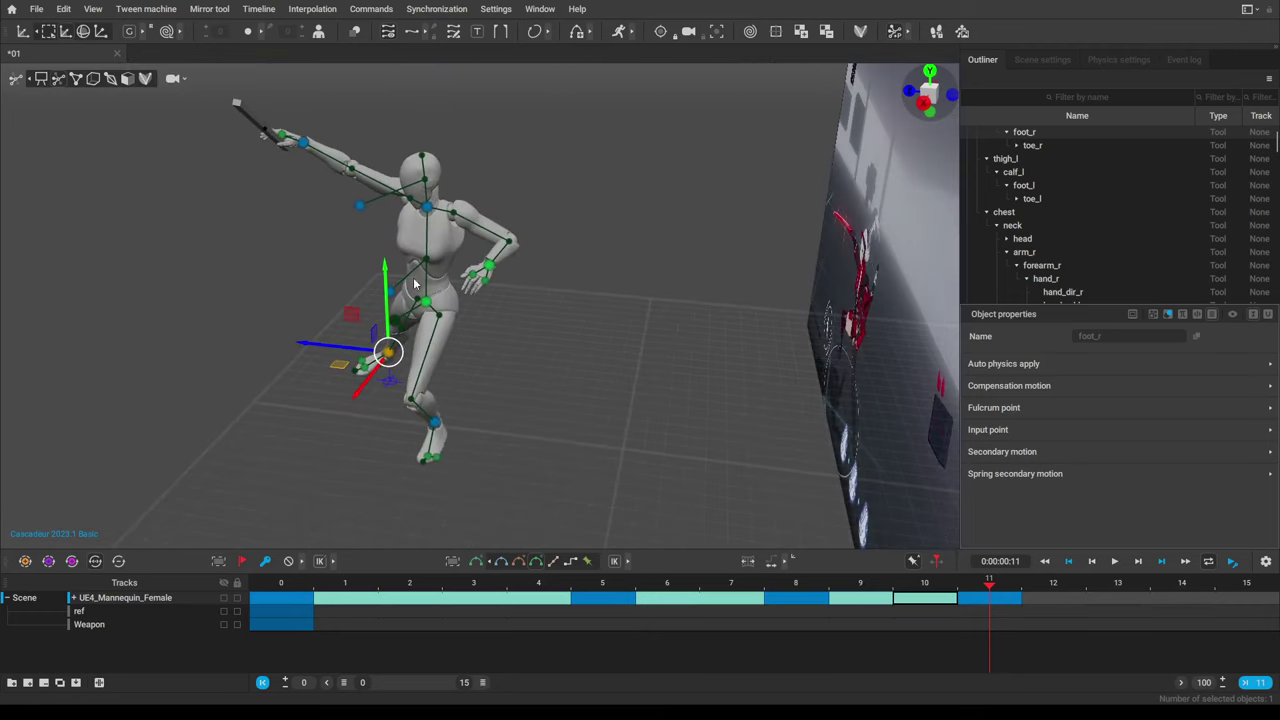
In frame 11, move the neck, right hand and head direction controllers together horizontally so the upper body shifts toward the right foot.
{"action": "left_click", "coordinate": [437, 217]}
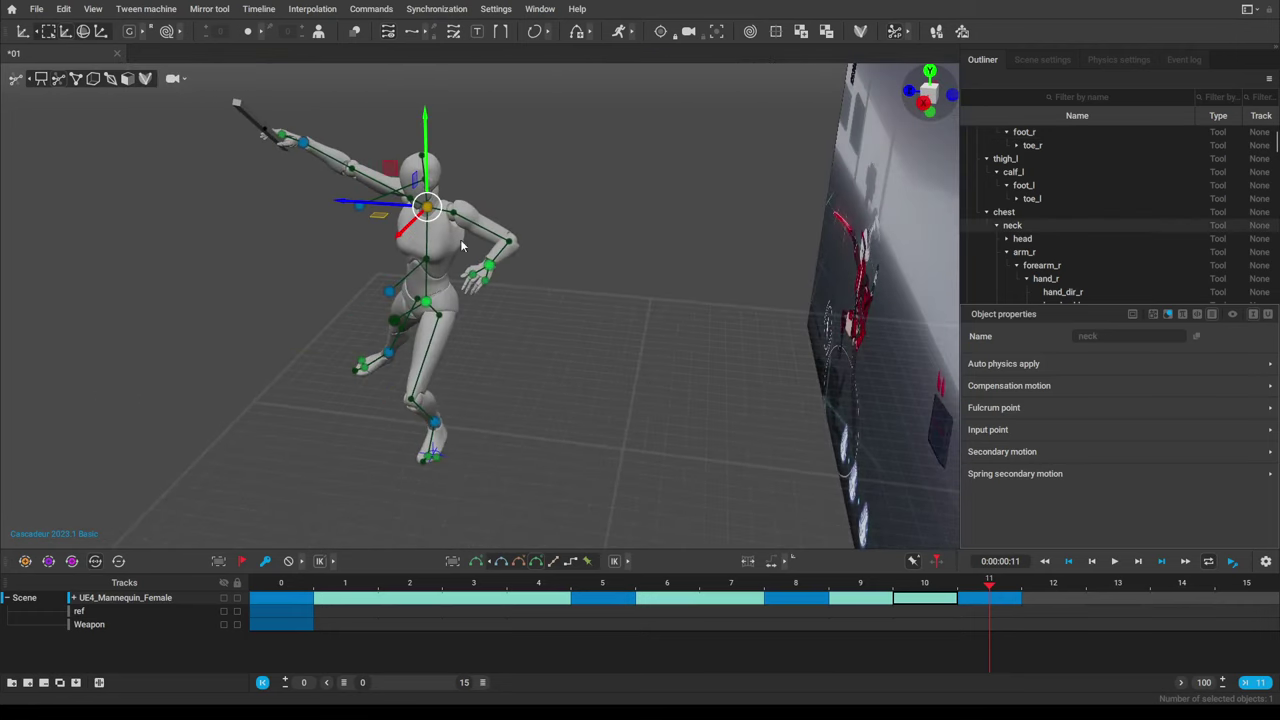
{"action": "right_click_drag", "start_coordinate": [460, 239], "coordinate": [628, 349]}
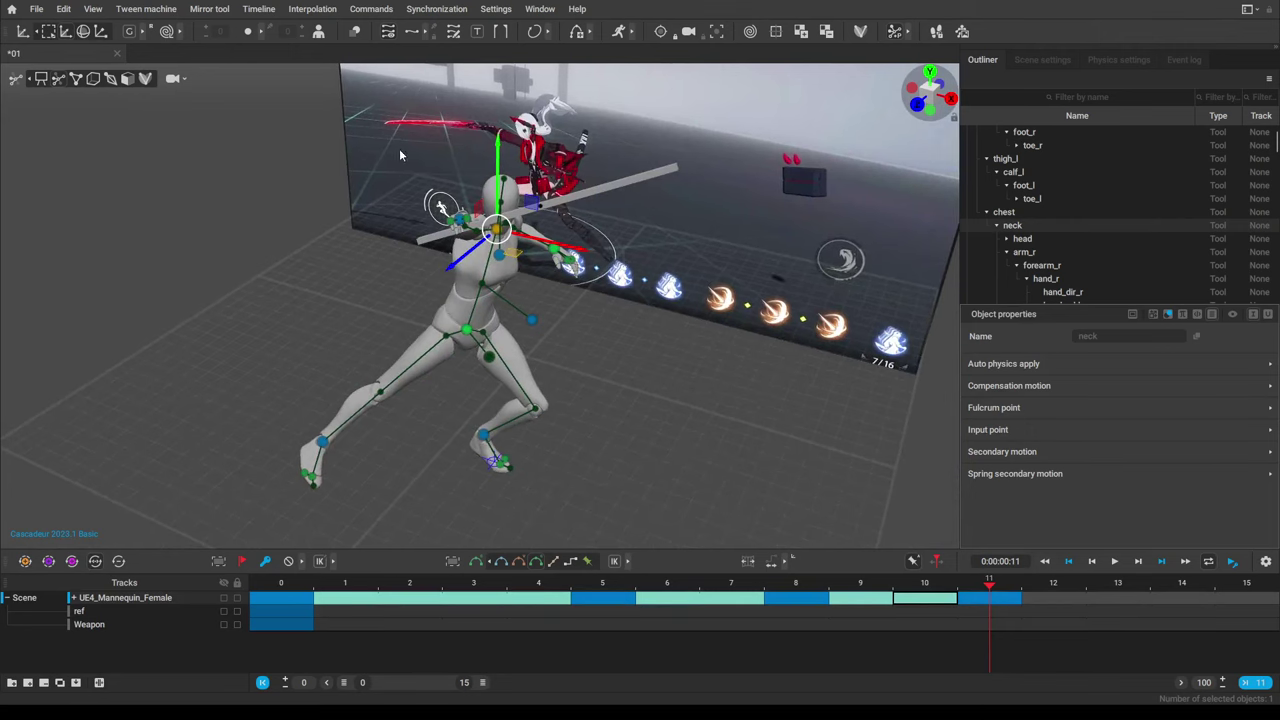
{"action": "left_click_drag", "start_coordinate": [399, 155], "coordinate": [527, 270]}
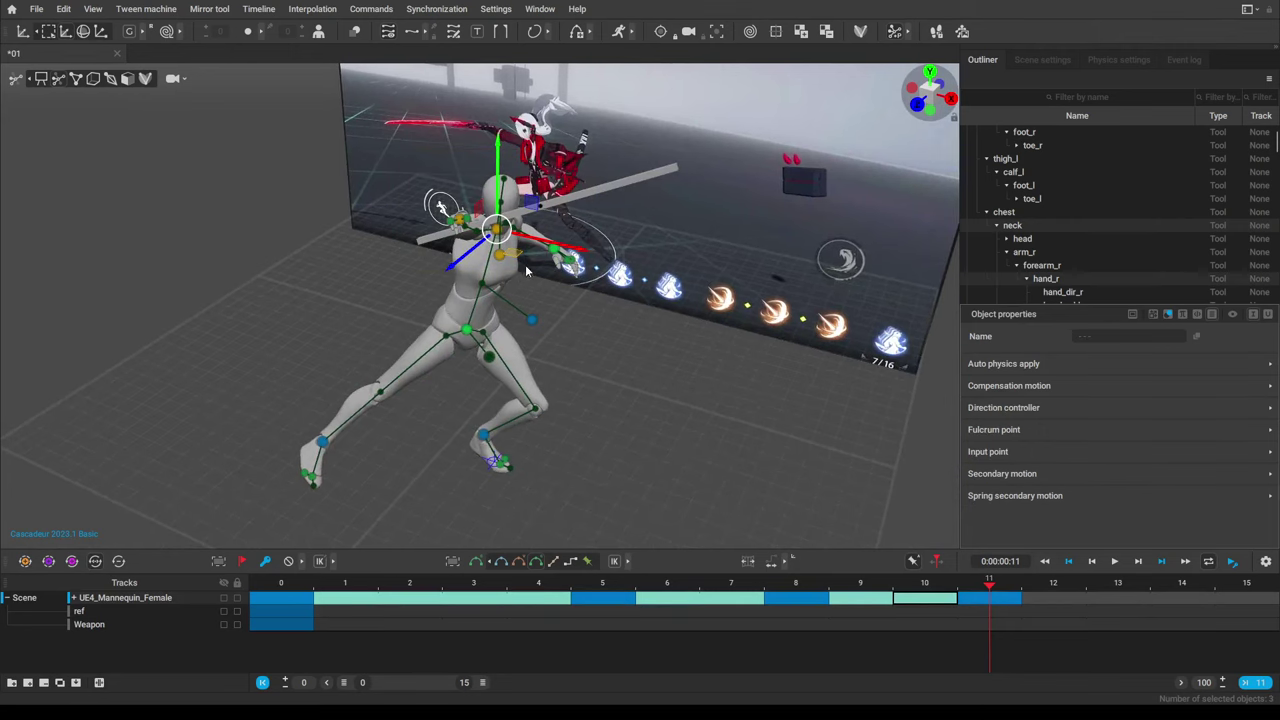
{"action": "right_click_drag", "start_coordinate": [527, 270], "coordinate": [555, 368]}
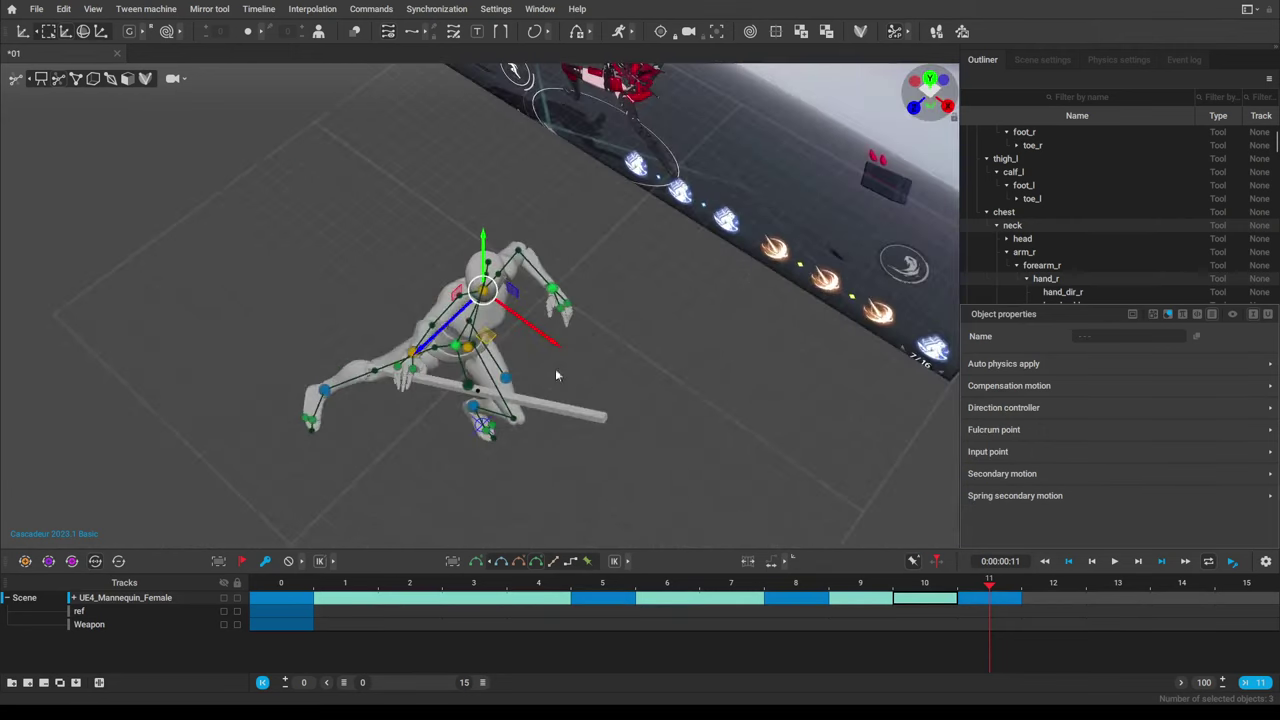
{"action": "left_click_drag", "start_coordinate": [483, 340], "coordinate": [373, 356]}
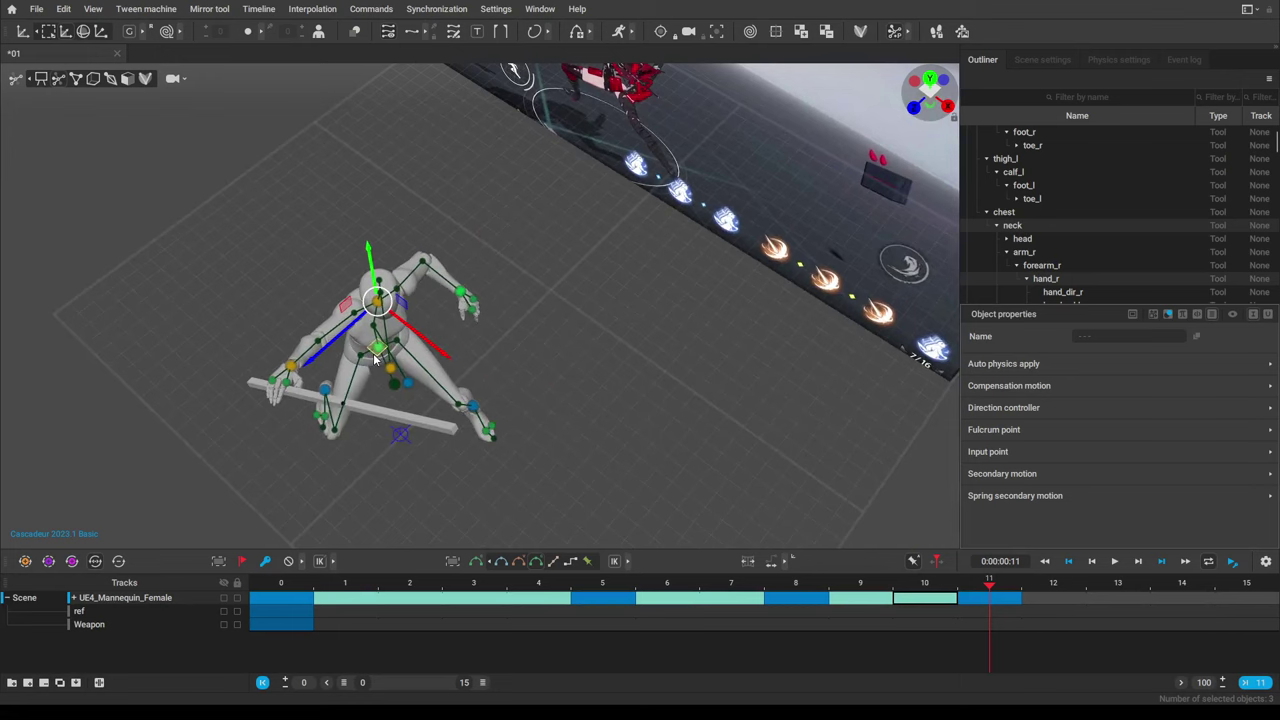
Rotate the selected neck, right hand and head direction controllers about the vertical axis to twist the upper body in frame 11.
{"action": "right_click_drag", "start_coordinate": [493, 440], "coordinate": [375, 312]}
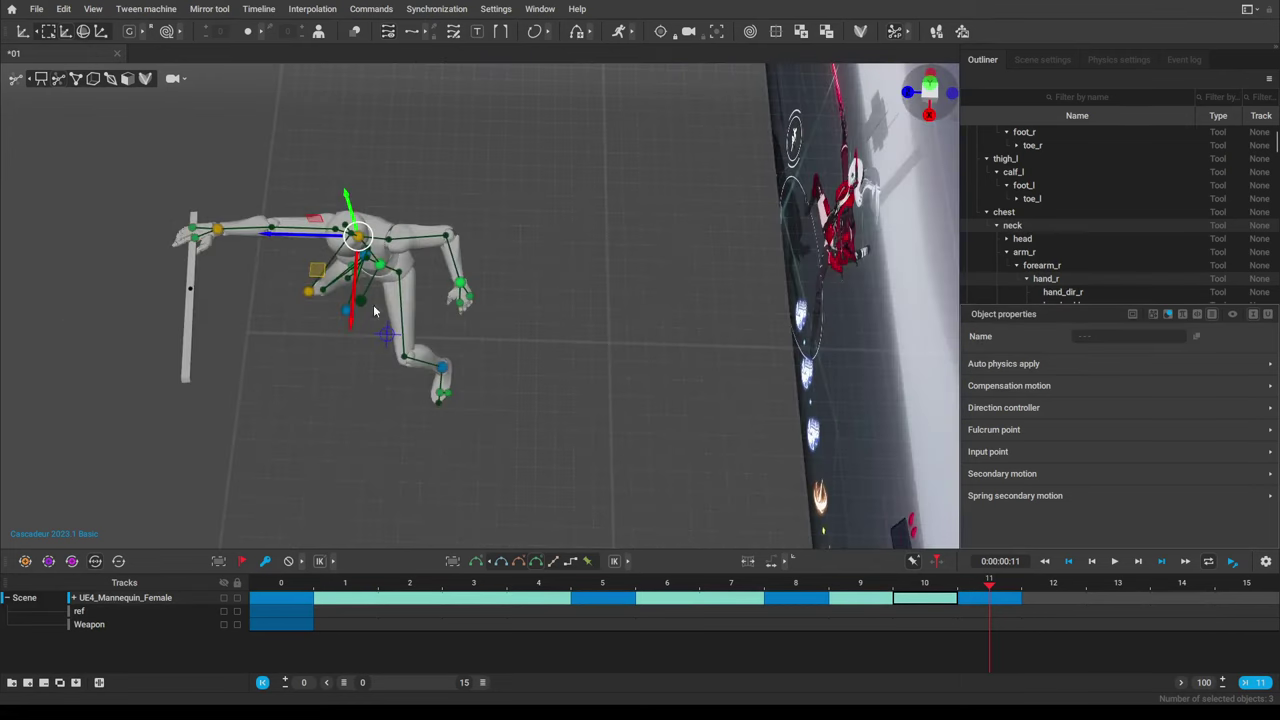
{"action": "key", "text": "e"}
{"action": "left_click_drag", "start_coordinate": [402, 263], "coordinate": [408, 310]}
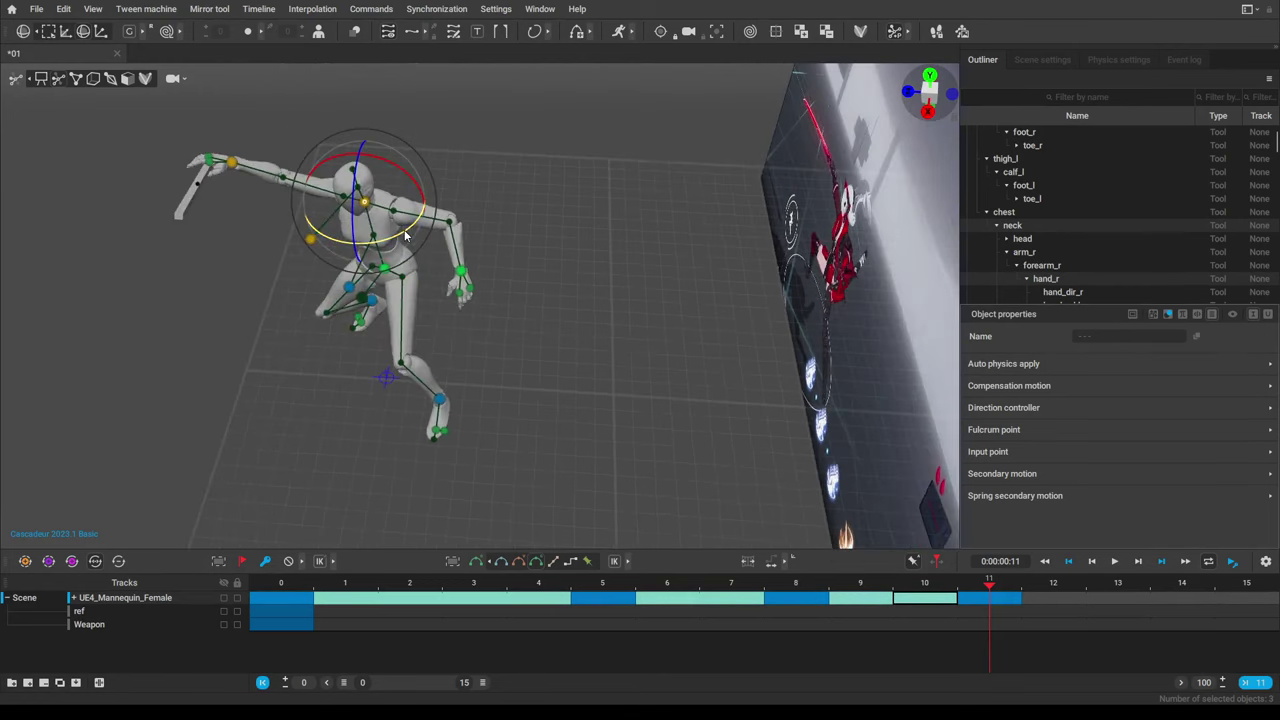
{"action": "left_click_drag", "start_coordinate": [402, 229], "coordinate": [308, 225]}
Move the right hand down and outward, and shift the neck with the head direction controller down toward the sword side.
{"action": "left_click_drag", "start_coordinate": [380, 420], "coordinate": [634, 367], "text": "alt"}
{"action": "left_click", "coordinate": [338, 213]}
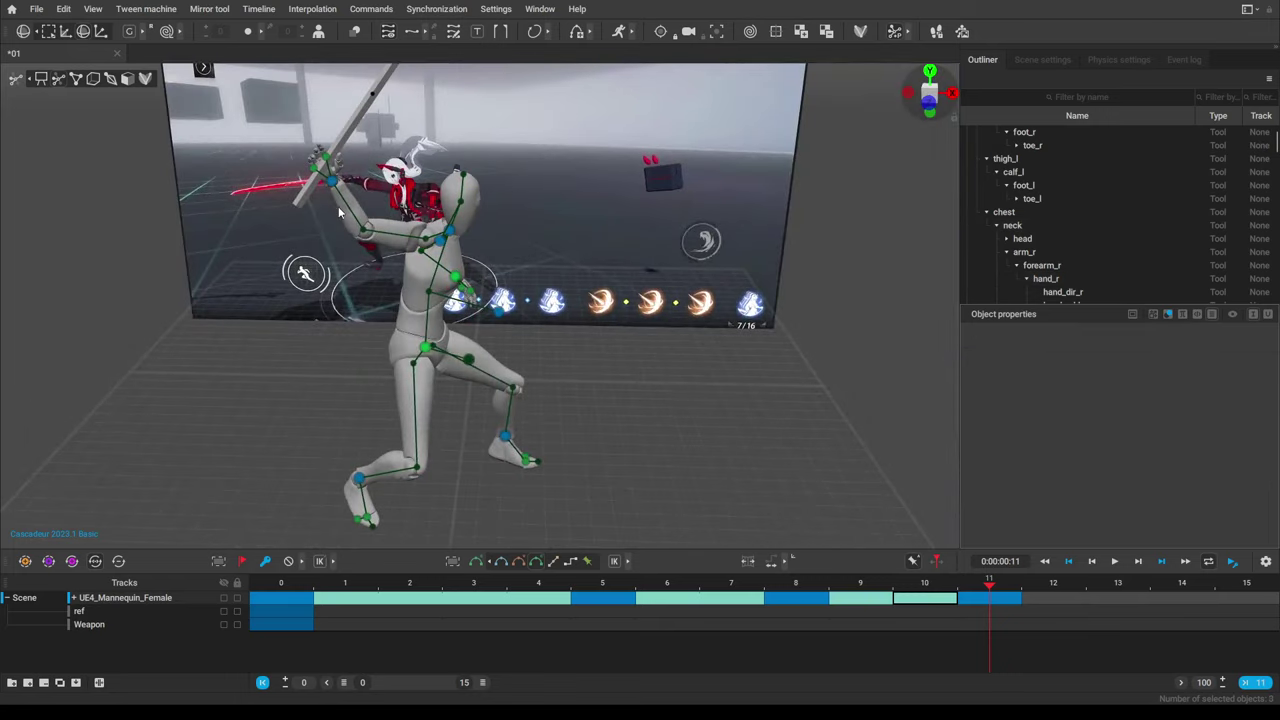
{"action": "left_click", "coordinate": [330, 180]}
{"action": "key", "text": "w"}
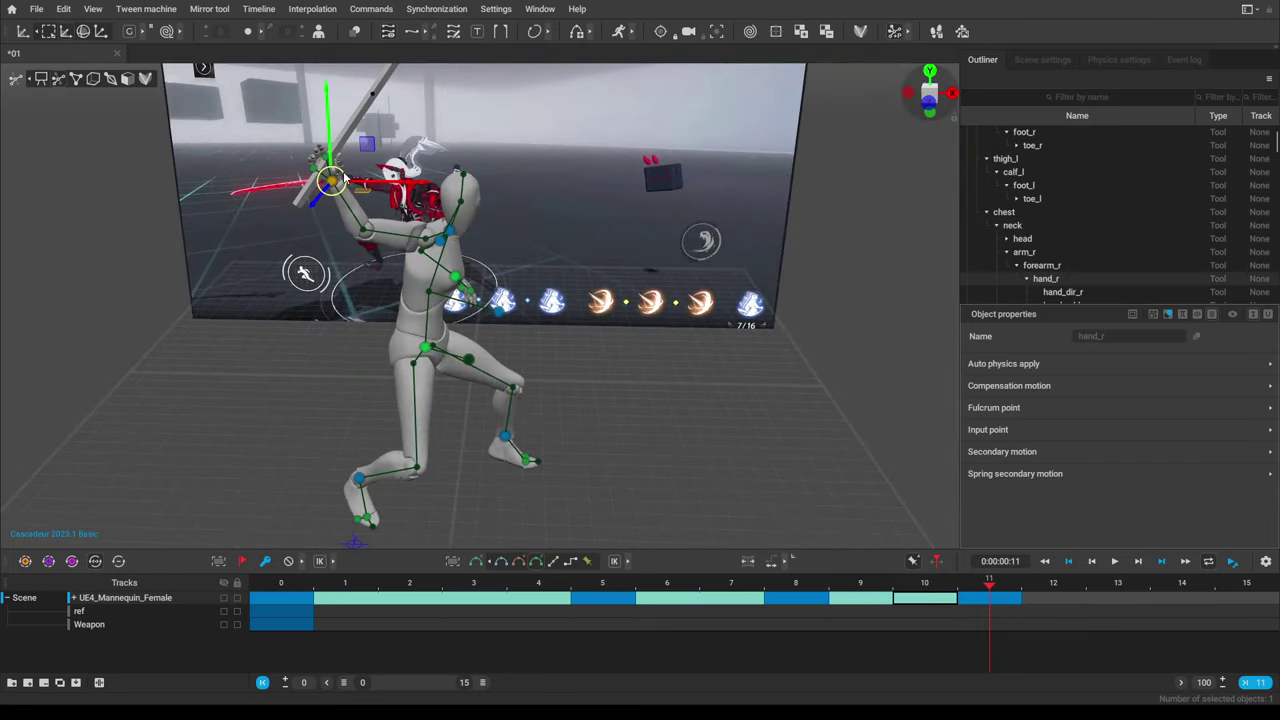
{"action": "left_click_drag", "start_coordinate": [368, 148], "coordinate": [305, 231]}
{"action": "left_click_drag", "start_coordinate": [464, 214], "coordinate": [398, 262]}
{"action": "left_click_drag", "start_coordinate": [463, 191], "coordinate": [426, 258]}
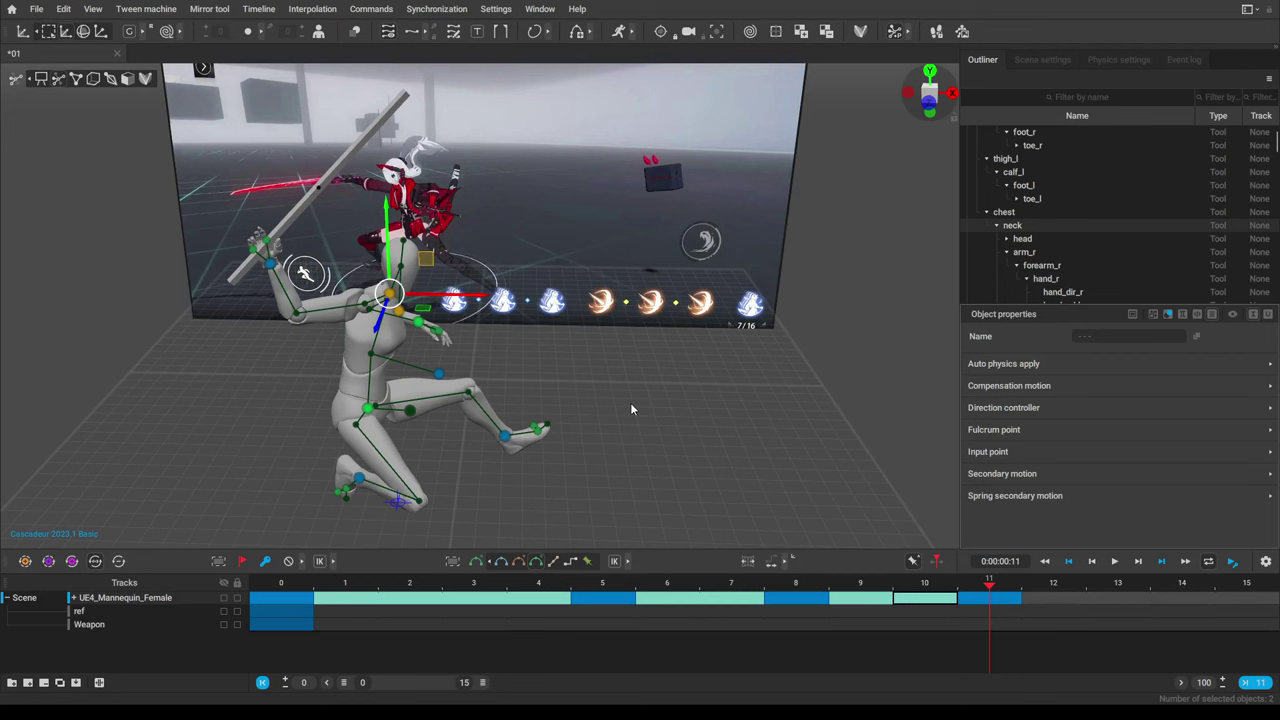
Move the chest direction controller across the body to turn the chest toward the sword side in frame 11.
{"action": "right_click_drag", "start_coordinate": [631, 408], "coordinate": [590, 418]}
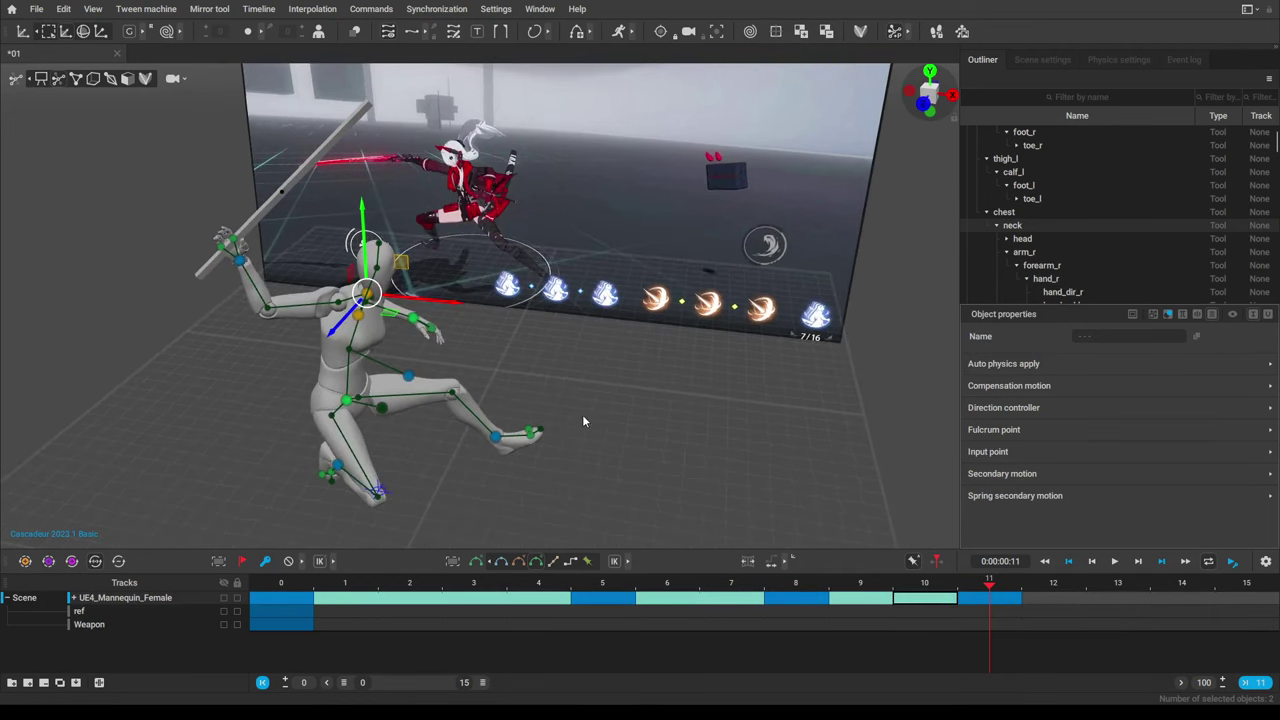
{"action": "left_click", "coordinate": [408, 376]}
{"action": "left_click_drag", "start_coordinate": [431, 386], "coordinate": [456, 402]}
{"action": "right_click_drag", "start_coordinate": [506, 428], "coordinate": [488, 452]}
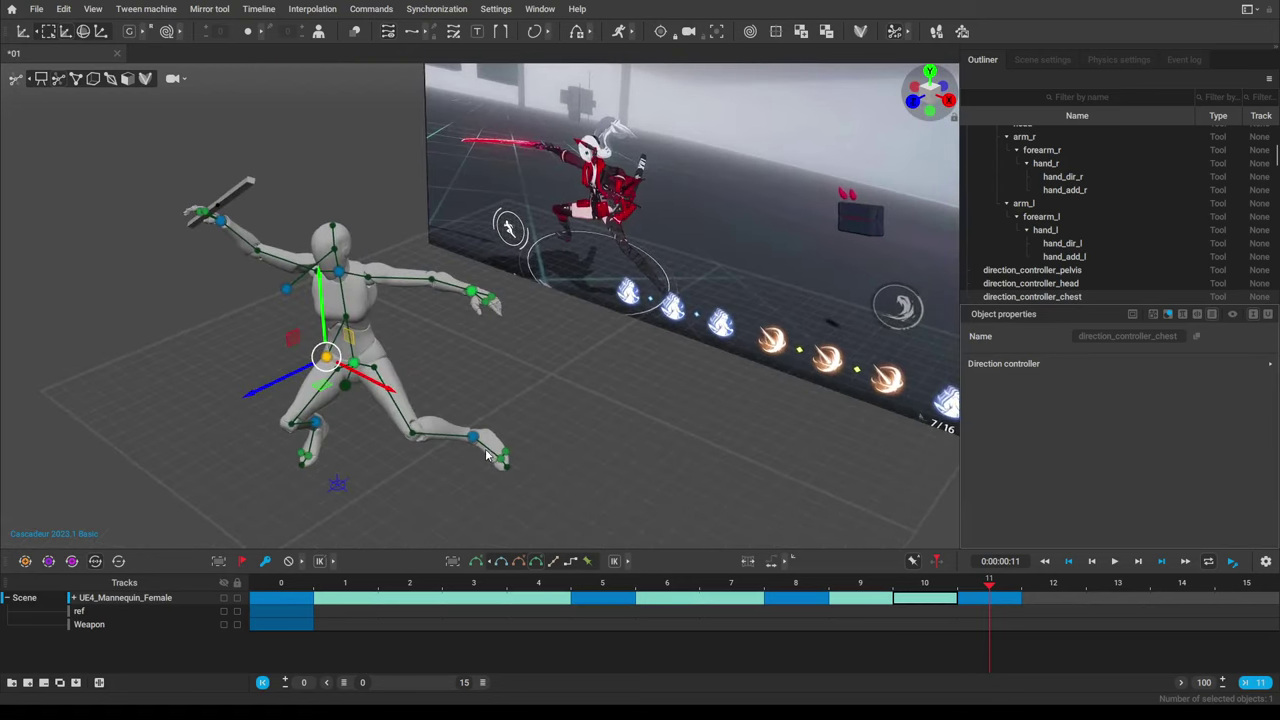
{"action": "left_click", "coordinate": [358, 280]}
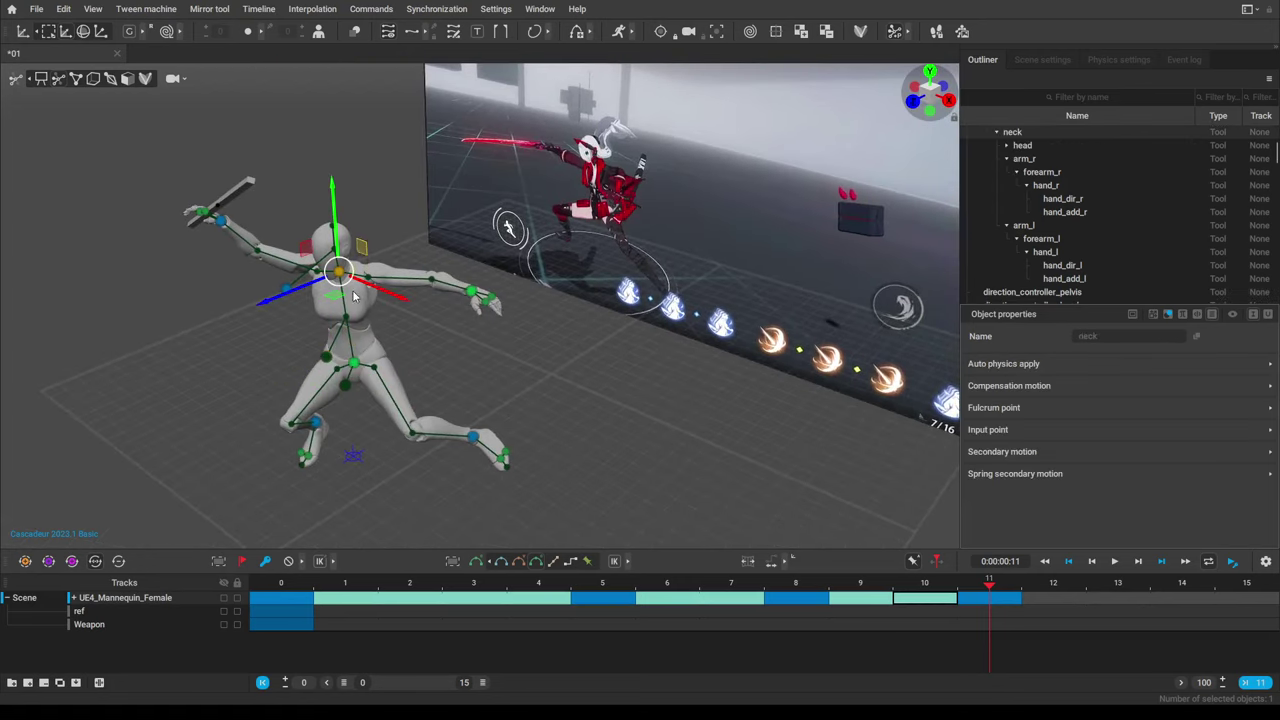
{"action": "right_click_drag", "start_coordinate": [508, 385], "coordinate": [620, 343]}
Lower the right foot flat onto the floor and move the left foot slightly down in frame 11.
{"action": "left_click", "coordinate": [507, 441]}
{"action": "right_click_drag", "start_coordinate": [507, 441], "coordinate": [520, 415]}
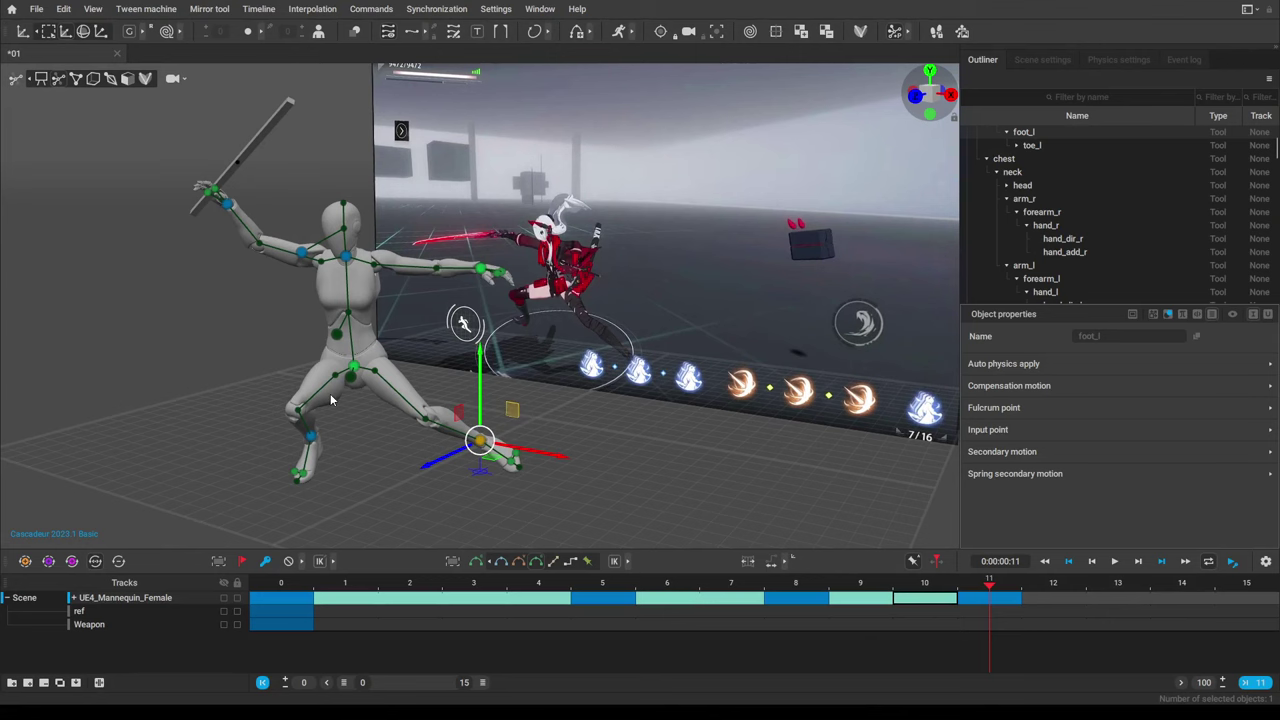
{"action": "right_click_drag", "start_coordinate": [333, 400], "coordinate": [628, 384]}
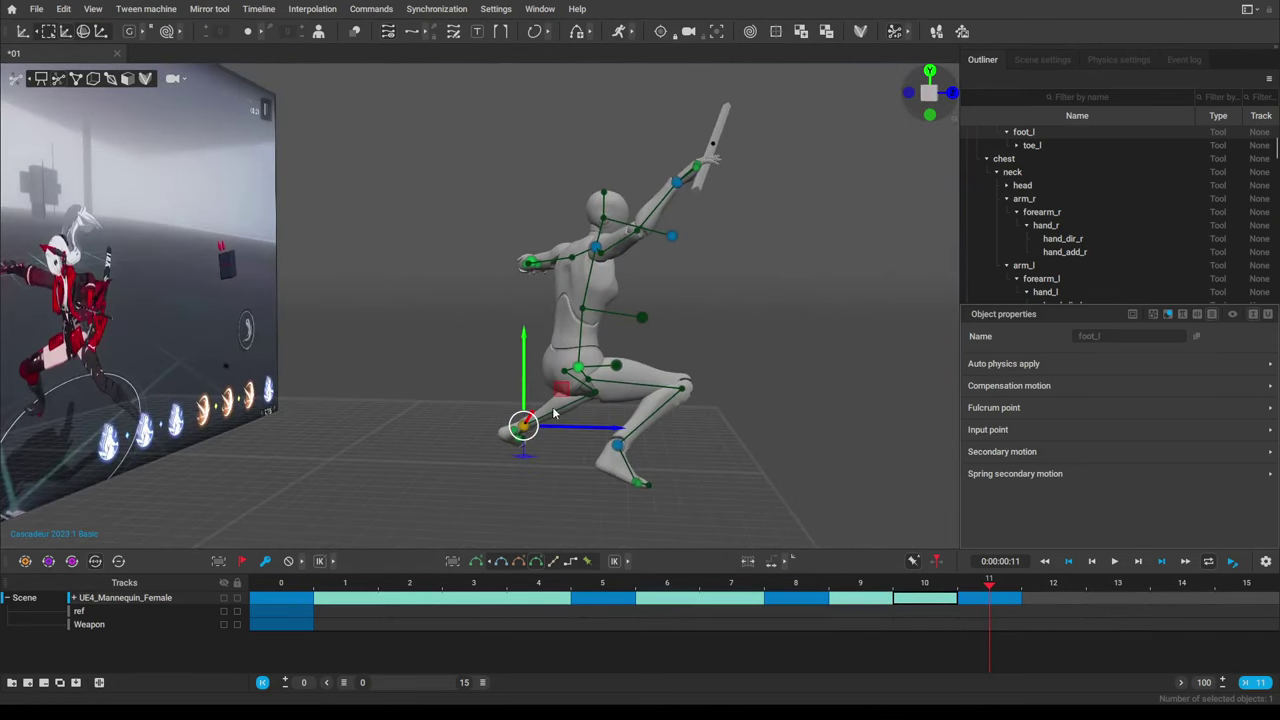
{"action": "left_click", "coordinate": [620, 446]}
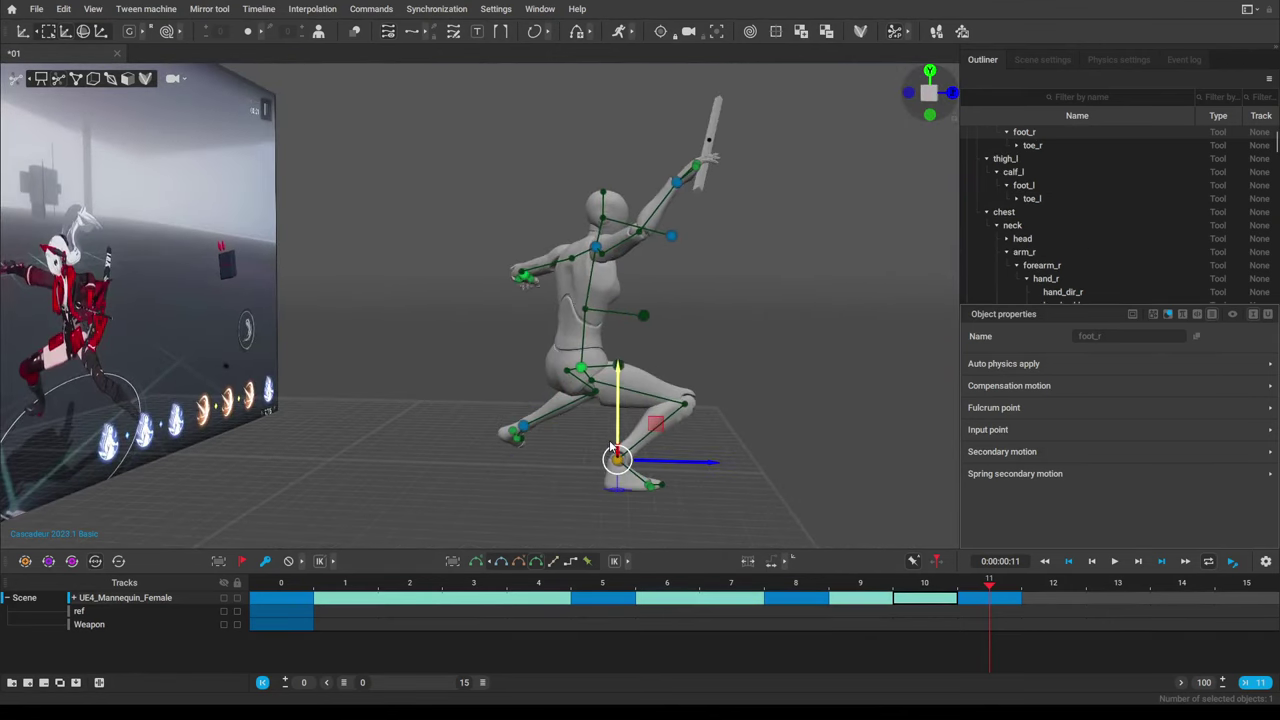
{"action": "left_click", "coordinate": [524, 430]}
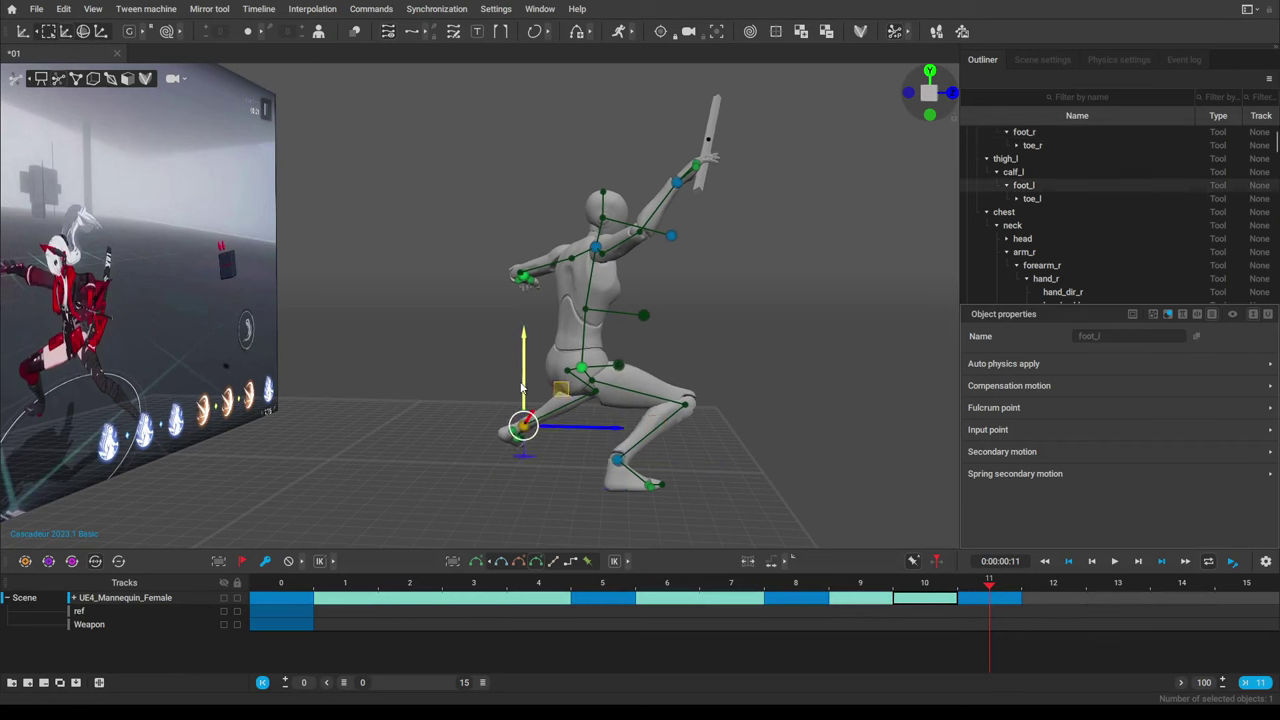
{"action": "mouse_move", "coordinate": [520, 393]}
{"action": "left_mouse_down"}
{"action": "mouse_move", "coordinate": [513, 420]}
{"action": "mouse_move", "coordinate": [519, 404]}
{"action": "left_mouse_up"}
Raise the neck controller vertically to lift the torso out of the deep crouch in frame 11.
{"action": "right_click_drag", "start_coordinate": [756, 378], "coordinate": [467, 382]}
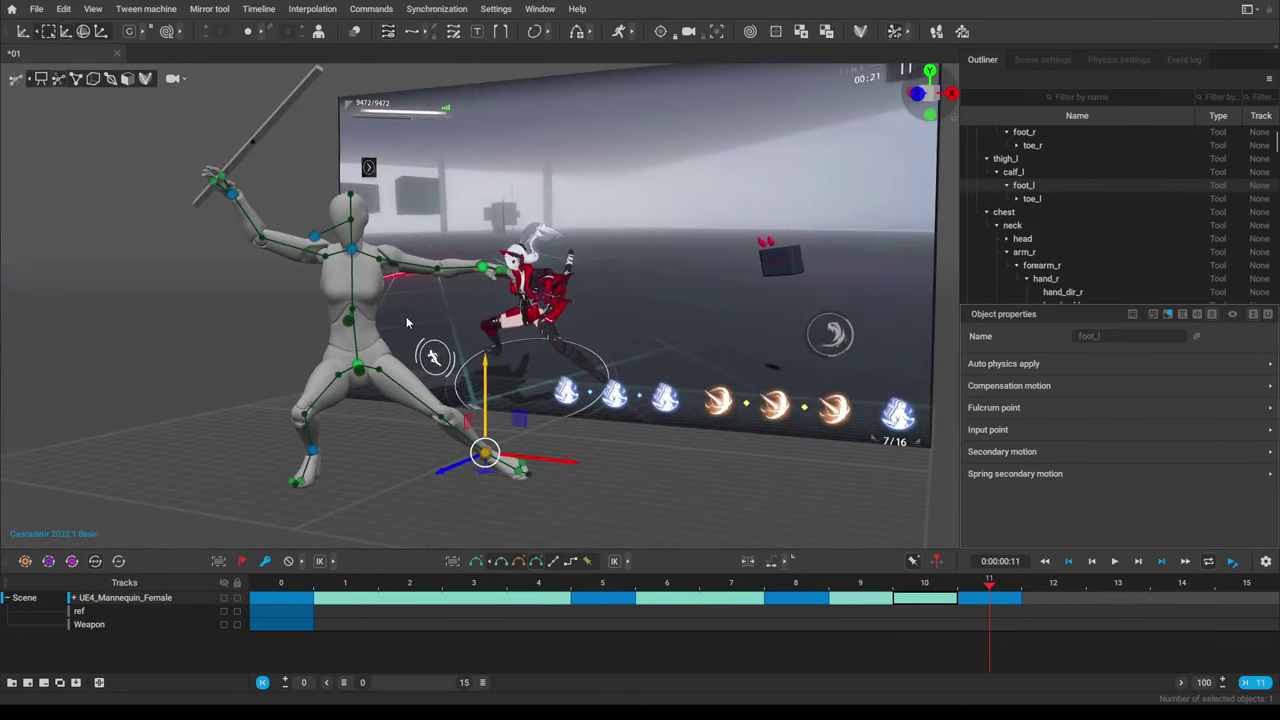
{"action": "left_click", "coordinate": [352, 252]}
{"action": "left_click", "coordinate": [236, 194]}
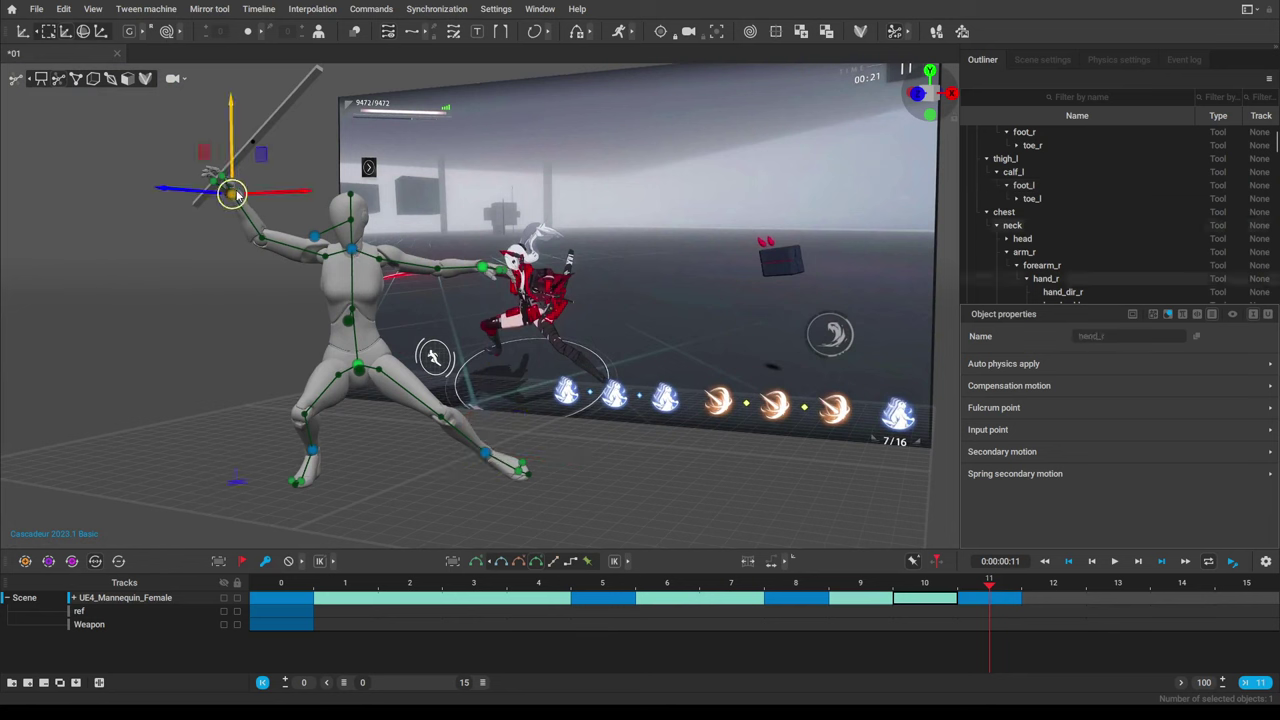
{"action": "left_click", "coordinate": [354, 250]}
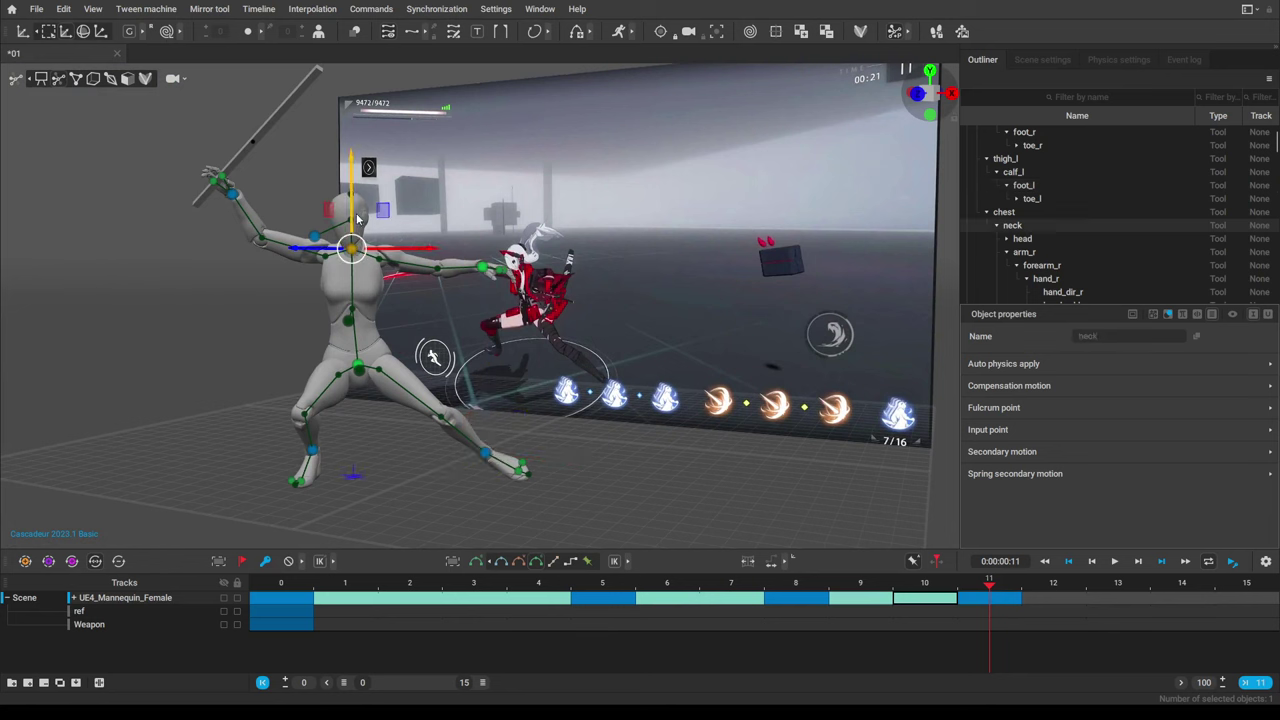
{"action": "mouse_move", "coordinate": [355, 208]}
{"action": "left_mouse_down"}
{"action": "mouse_move", "coordinate": [360, 175]}
{"action": "mouse_move", "coordinate": [358, 209]}
{"action": "left_mouse_up"}
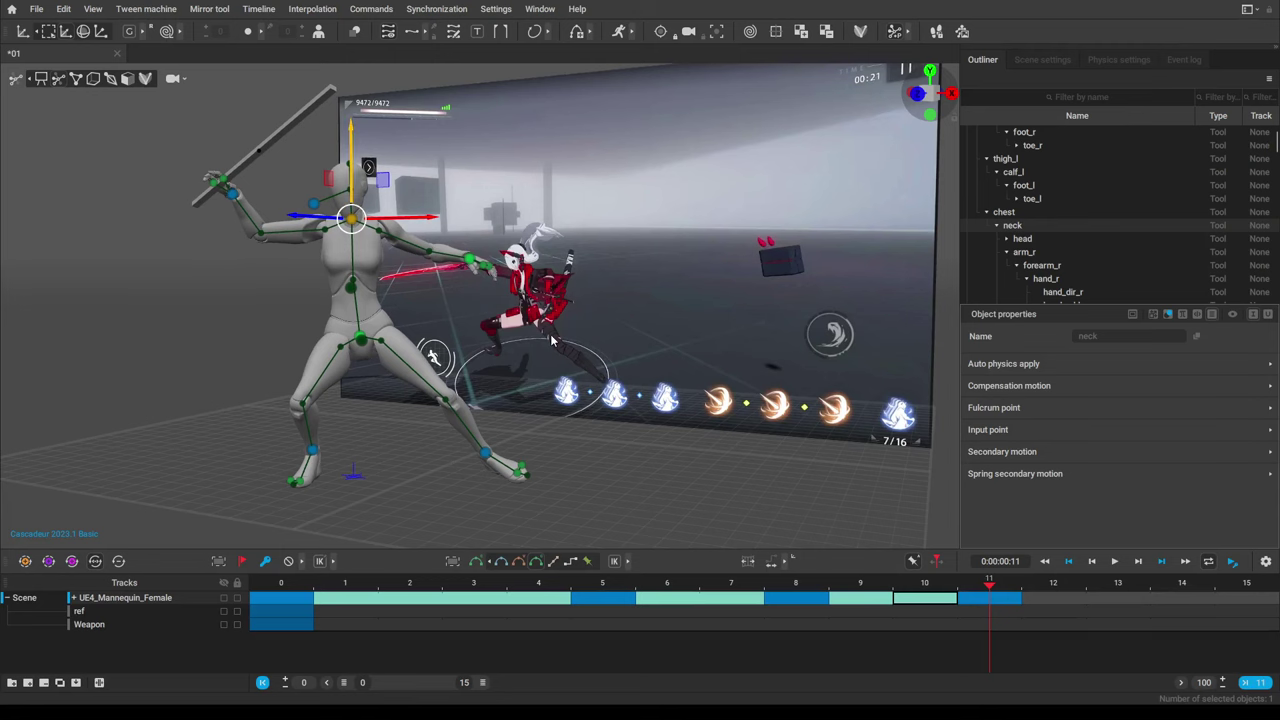
Move the right hand controller outward from the head so the sword arm extends sideways with the blade pointing away.
{"action": "left_click_drag", "start_coordinate": [551, 340], "coordinate": [654, 396], "text": "alt"}
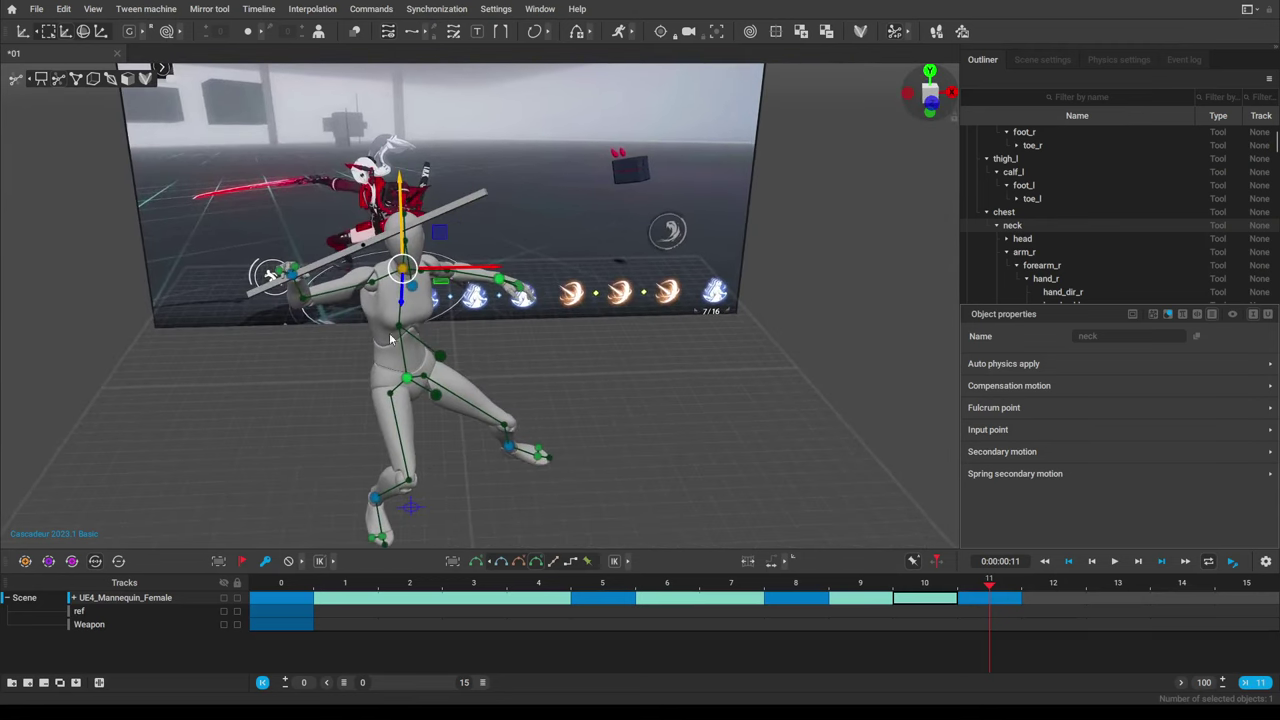
{"action": "left_click", "coordinate": [288, 276]}
{"action": "right_click_drag", "start_coordinate": [419, 346], "coordinate": [318, 136]}
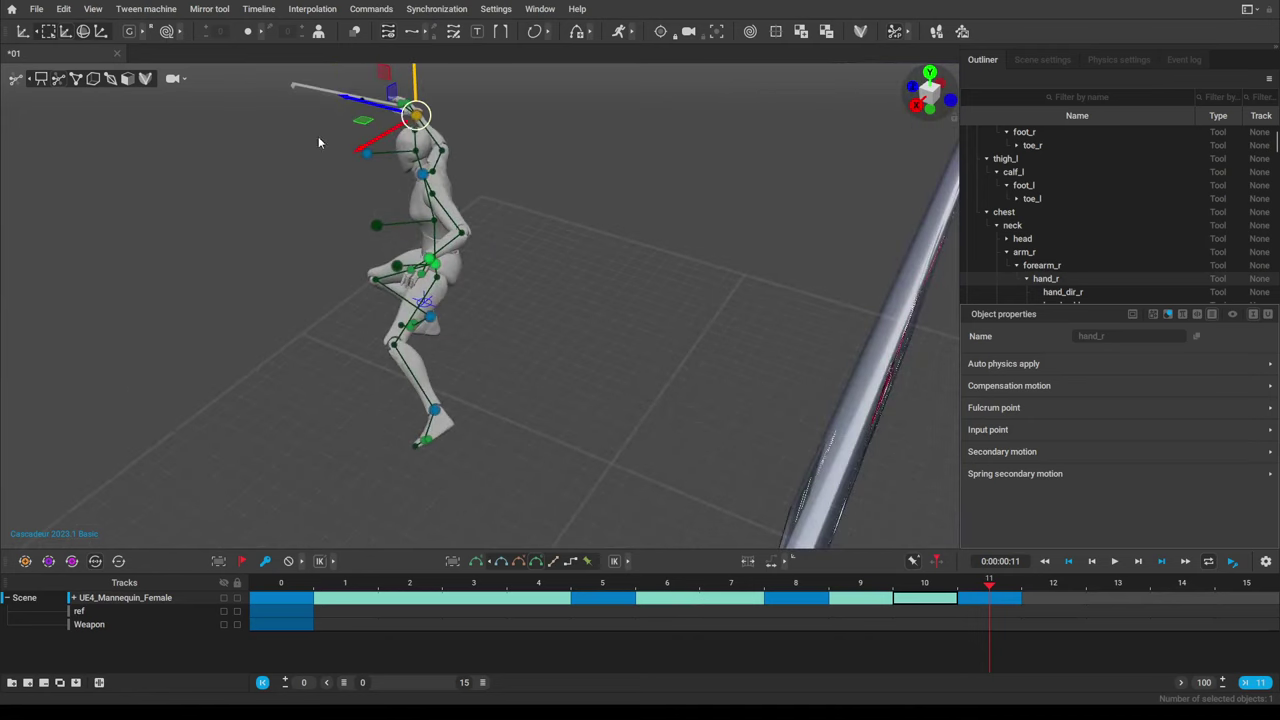
{"action": "left_click_drag", "start_coordinate": [414, 122], "coordinate": [529, 148]}
{"action": "right_click_drag", "start_coordinate": [465, 204], "coordinate": [653, 255]}
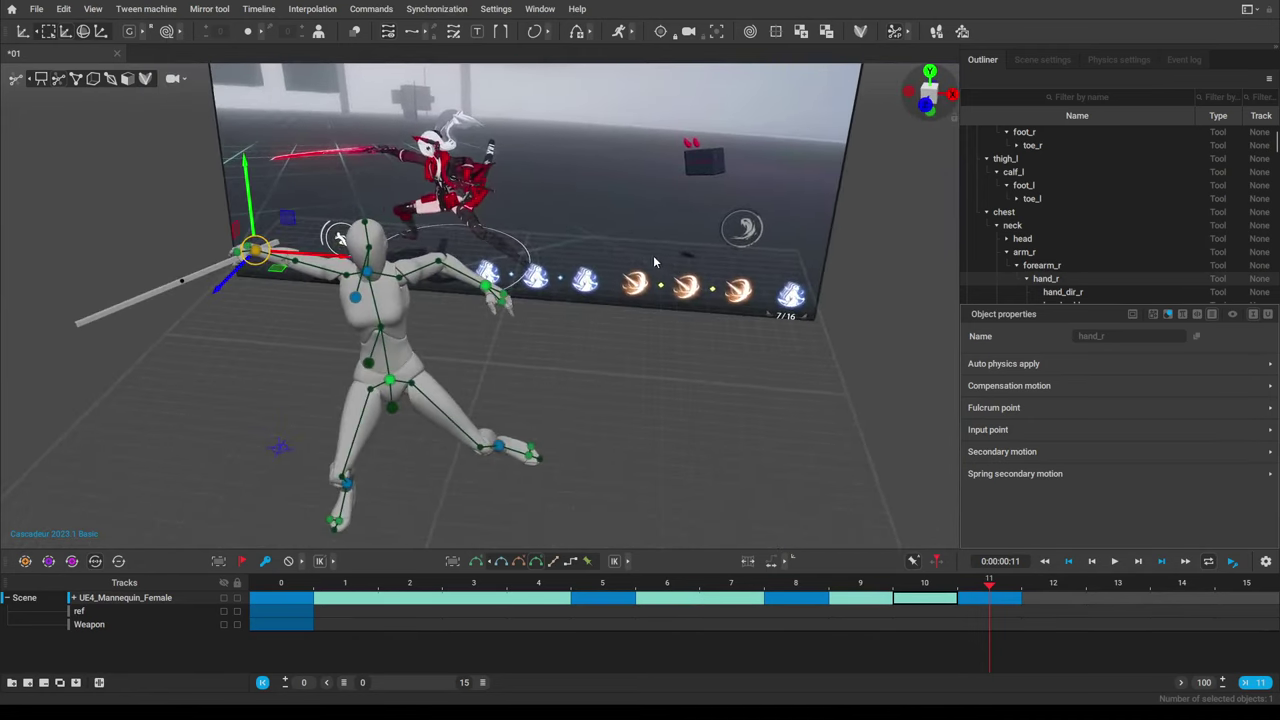
Shift the neck down and toward the sword side in the front plane, and move the right hand outward to straighten the arm.
{"action": "left_click", "coordinate": [355, 298]}
{"action": "right_click_drag", "start_coordinate": [481, 435], "coordinate": [468, 366]}
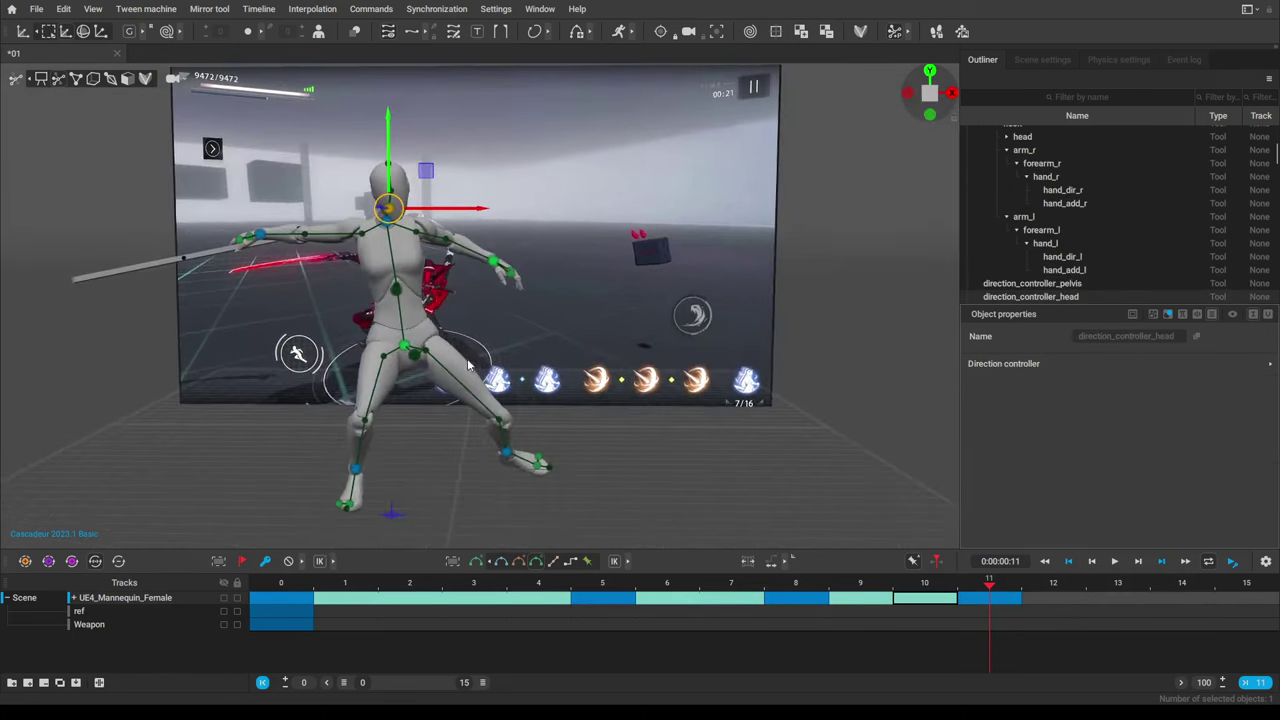
{"action": "left_click", "coordinate": [387, 232]}
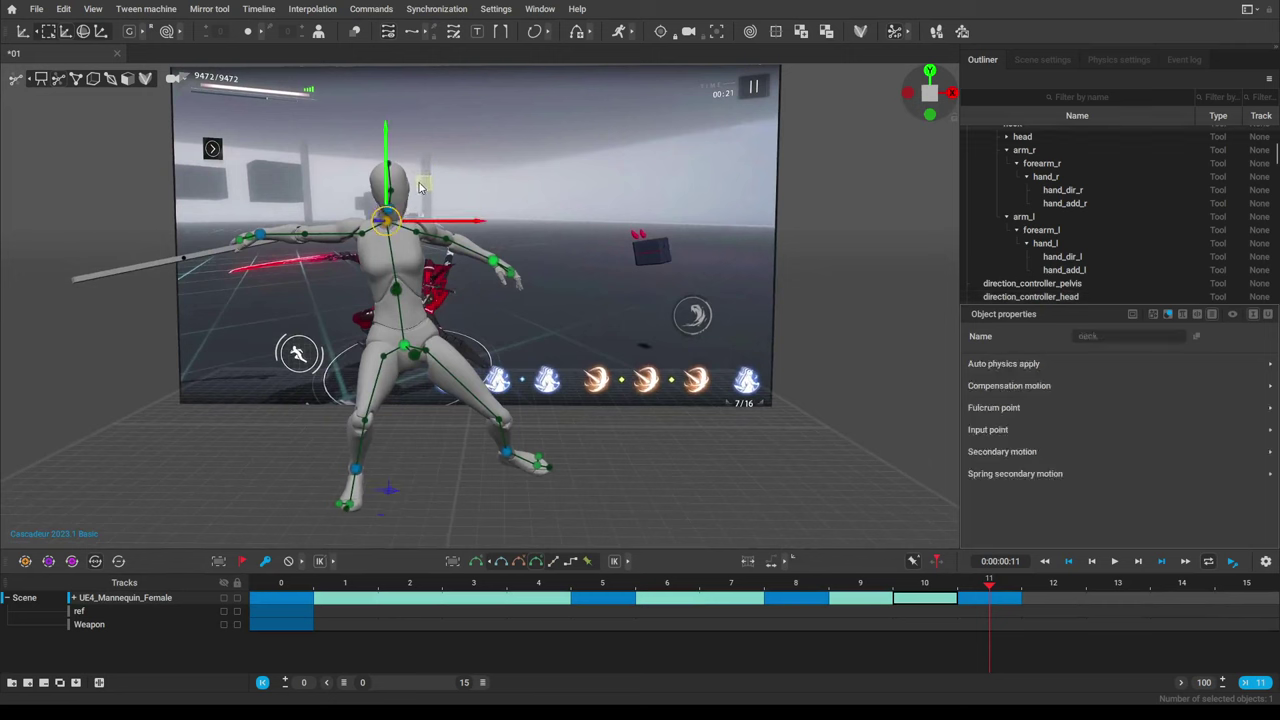
{"action": "left_click_drag", "start_coordinate": [423, 188], "coordinate": [387, 205]}
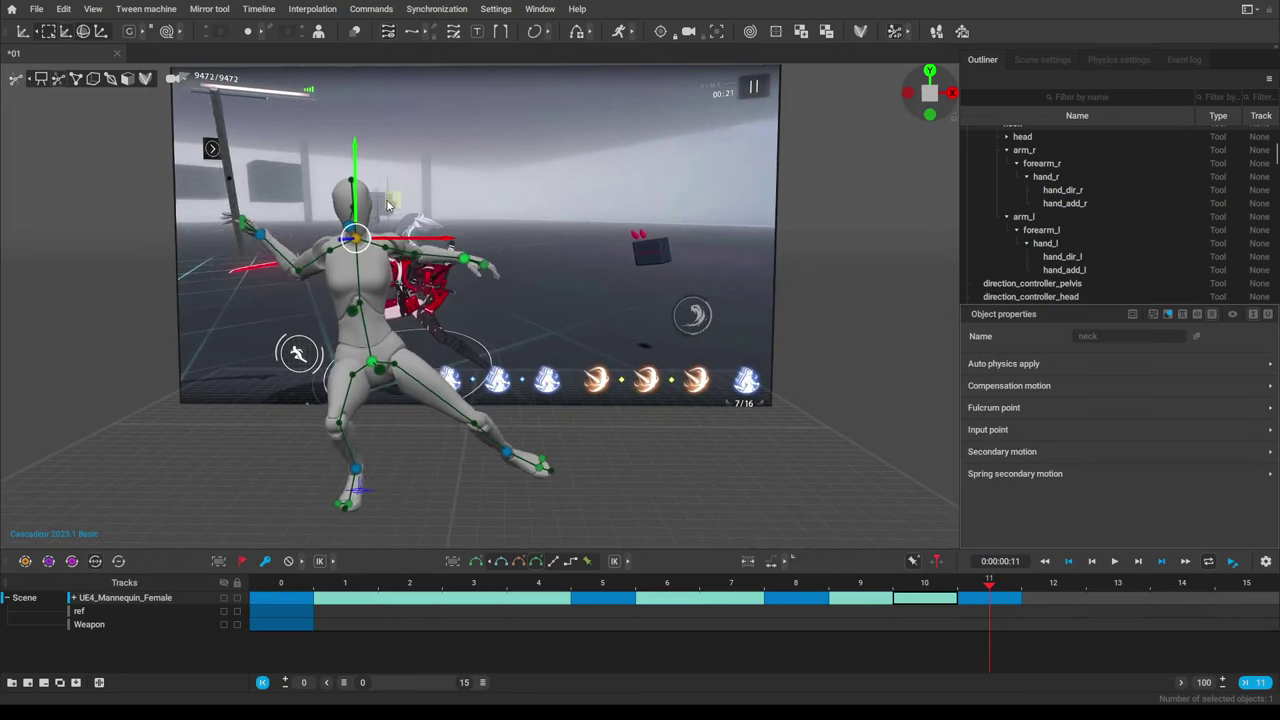
{"action": "left_click", "coordinate": [264, 236]}
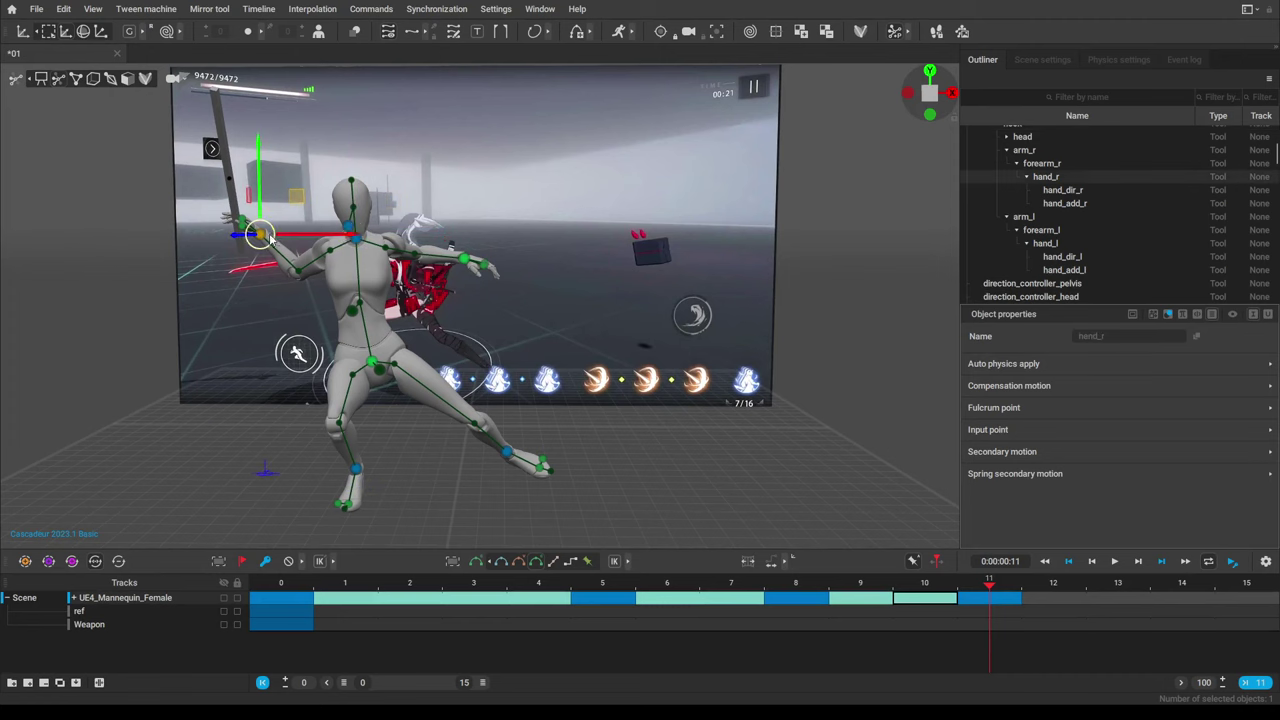
{"action": "left_click_drag", "start_coordinate": [296, 203], "coordinate": [270, 211]}
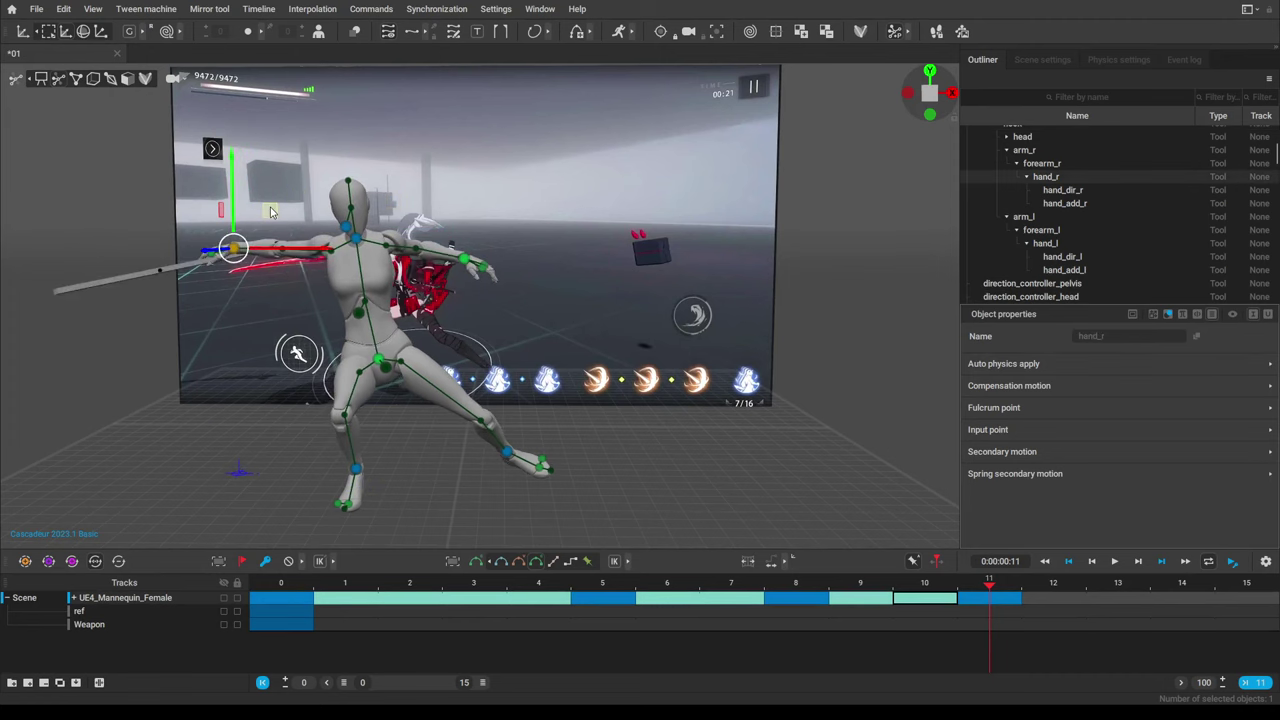
Move the neck controller along the Z axis away from the reference image so the torso shifts forward over the right leg.
{"action": "left_click_drag", "start_coordinate": [456, 341], "coordinate": [268, 376], "text": "alt"}
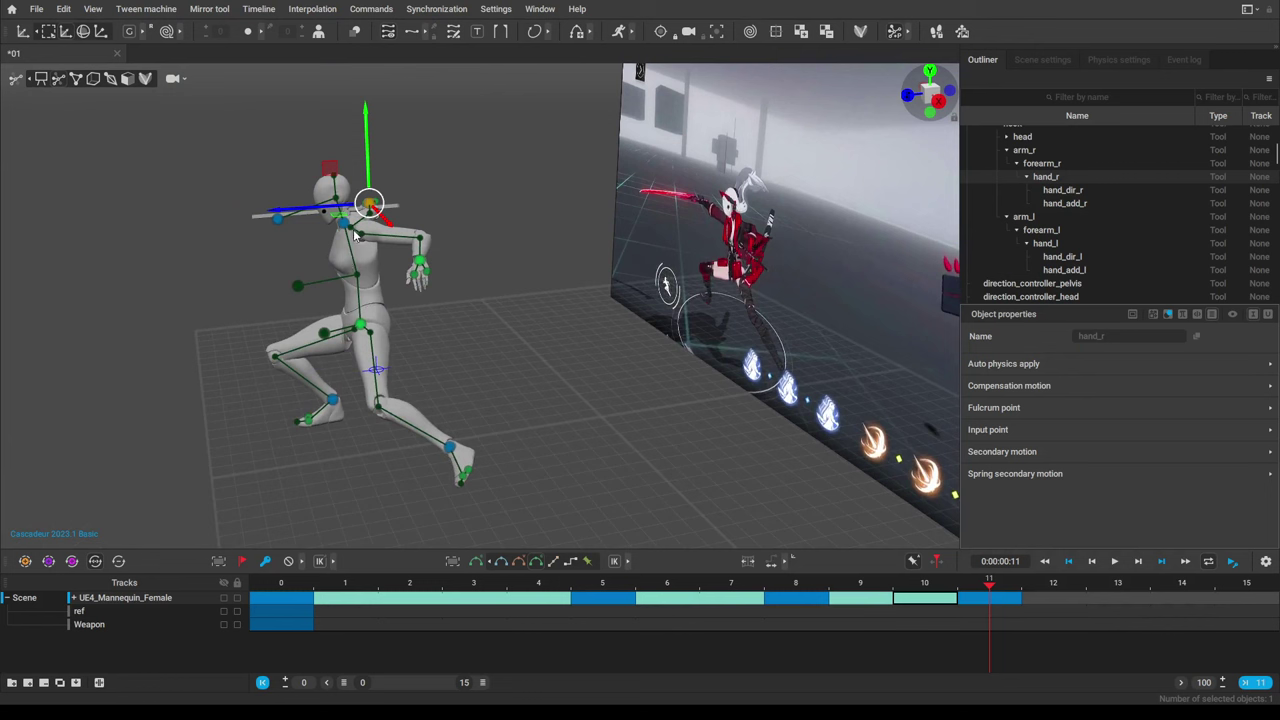
{"action": "left_click", "coordinate": [355, 233]}
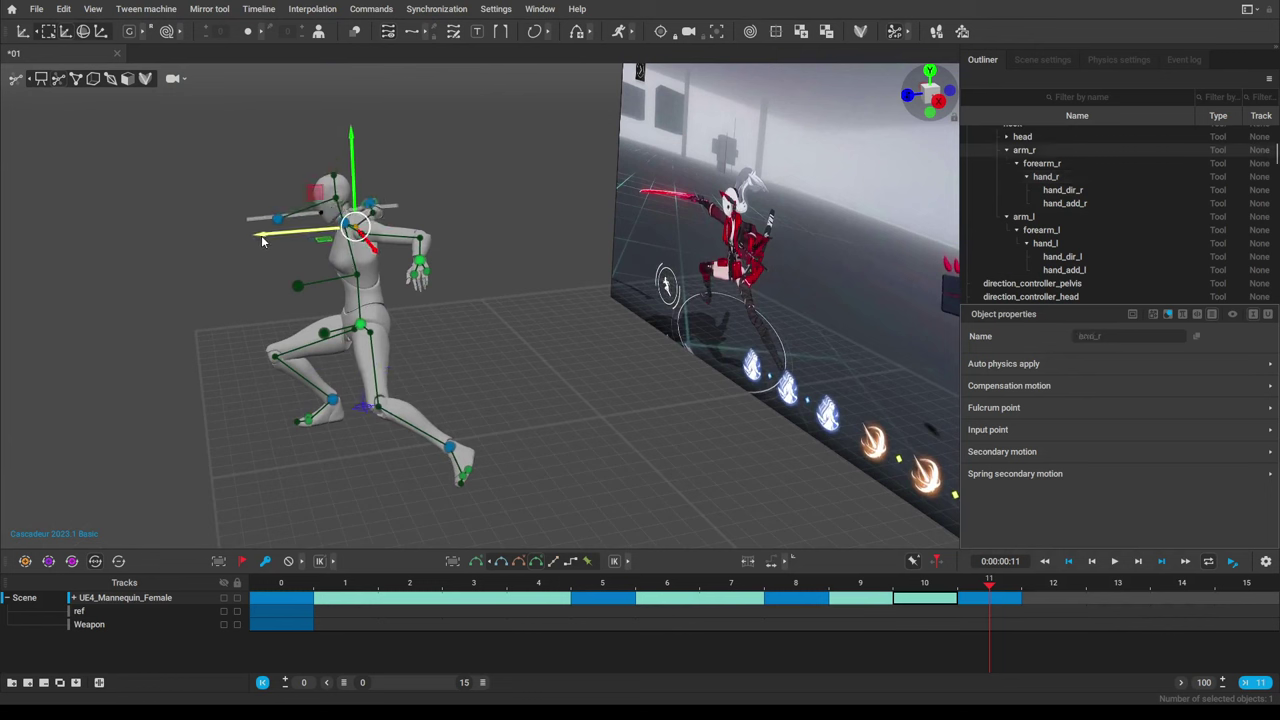
{"action": "left_click_drag", "start_coordinate": [316, 239], "coordinate": [273, 228]}
{"action": "left_click", "coordinate": [344, 225]}
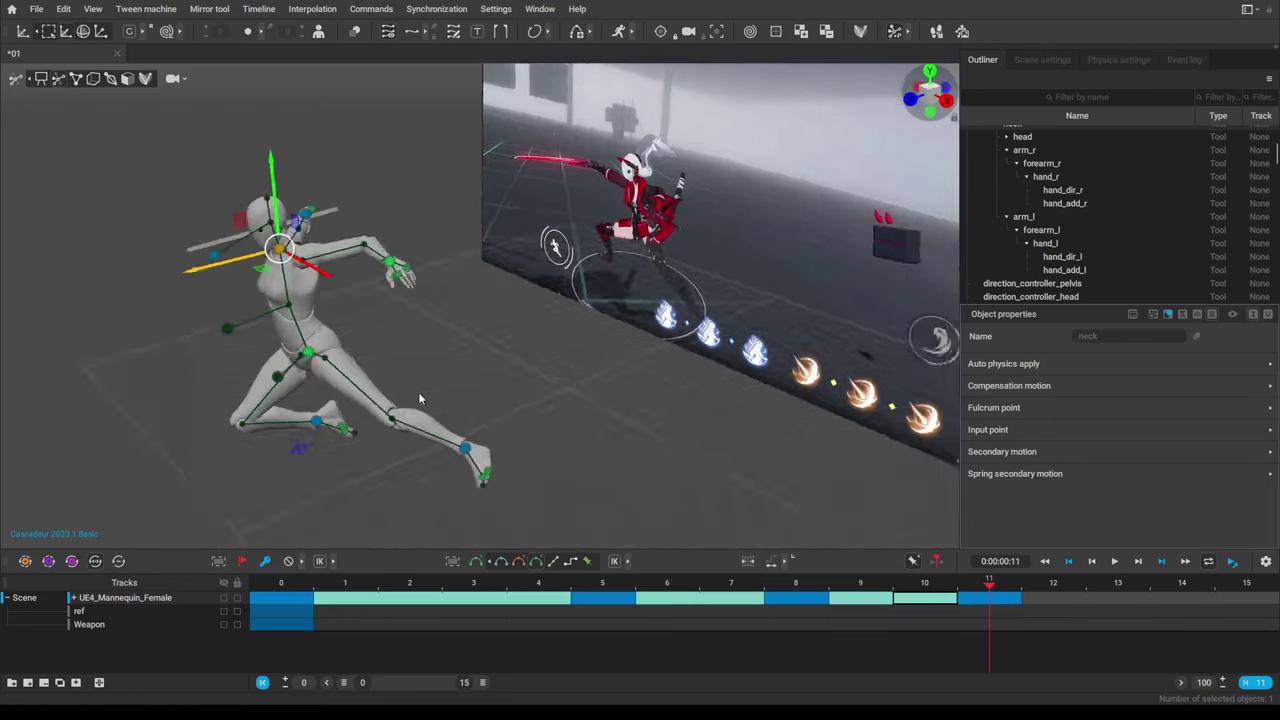
Move the right foot controller forward along the Z axis, away from the reference image, to support the lunge.
{"action": "right_click_drag", "start_coordinate": [418, 392], "coordinate": [507, 369]}
{"action": "left_click", "coordinate": [343, 476]}
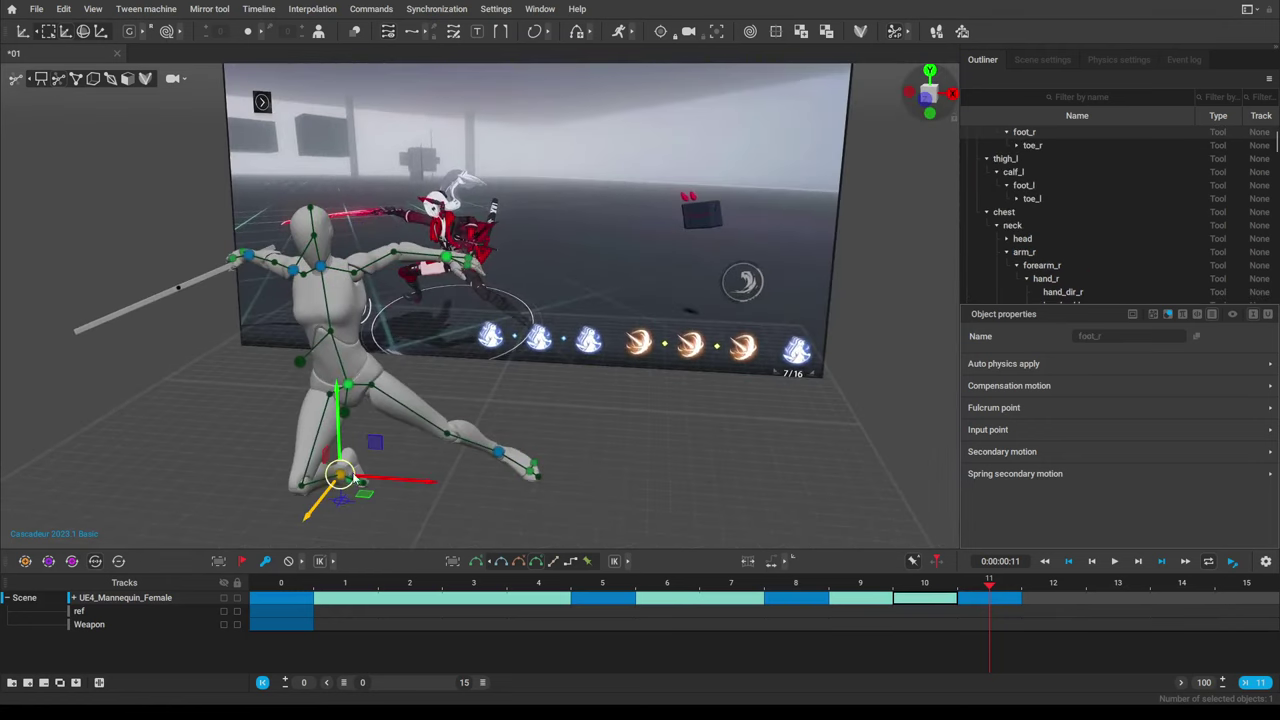
{"action": "right_click_drag", "start_coordinate": [352, 480], "coordinate": [290, 445]}
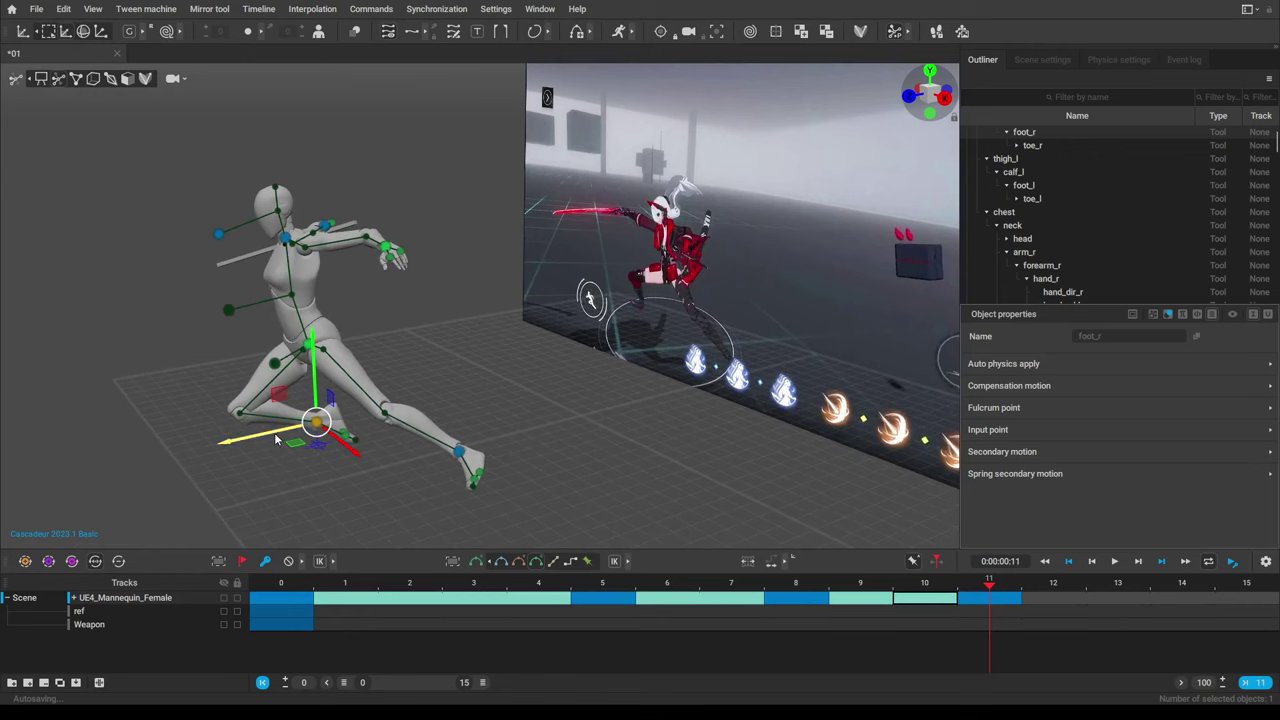
{"action": "left_click_drag", "start_coordinate": [276, 438], "coordinate": [255, 438]}
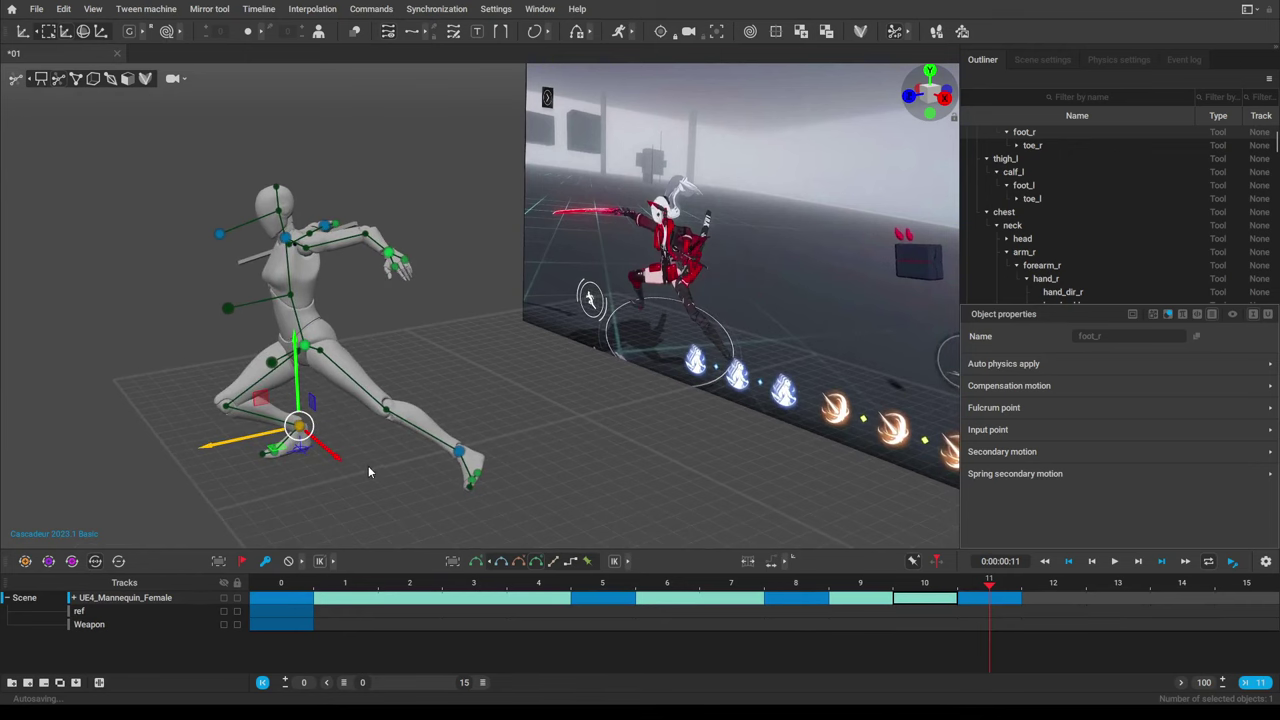
{"action": "right_click_drag", "start_coordinate": [373, 466], "coordinate": [838, 561]}
{"action": "left_click", "coordinate": [801, 594]}
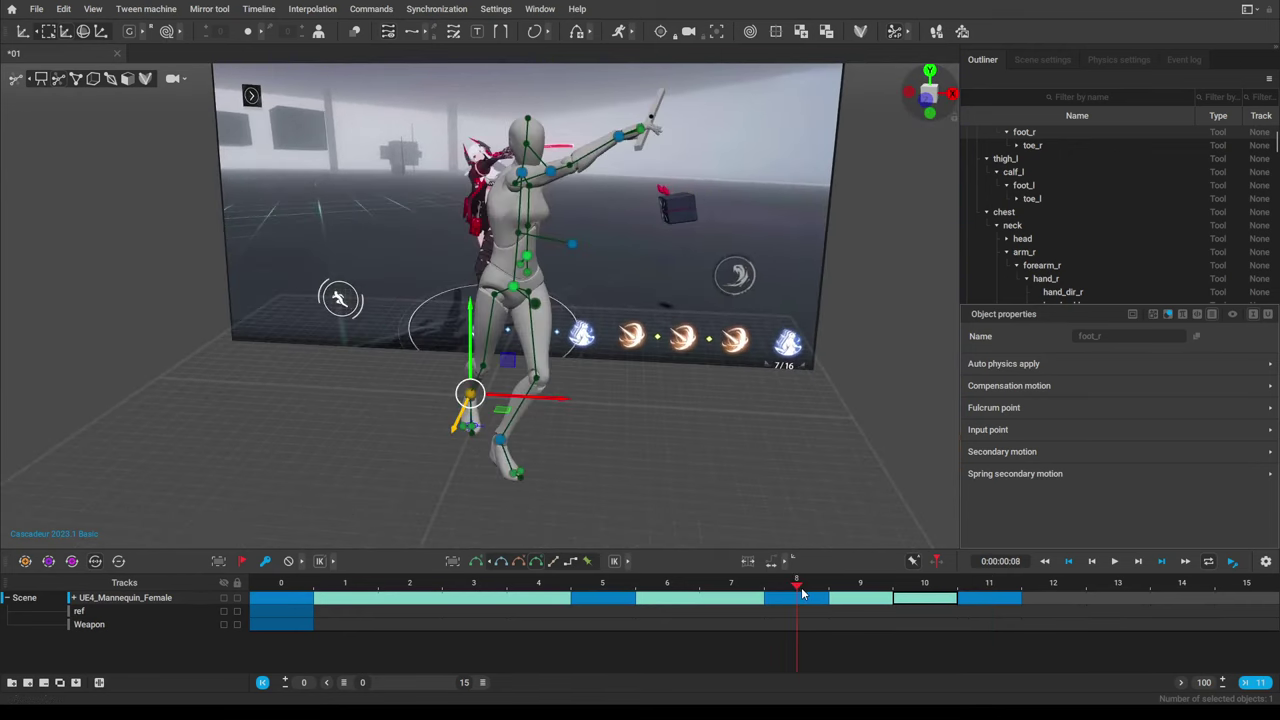
{"action": "left_click_drag", "start_coordinate": [830, 595], "coordinate": [980, 590]}
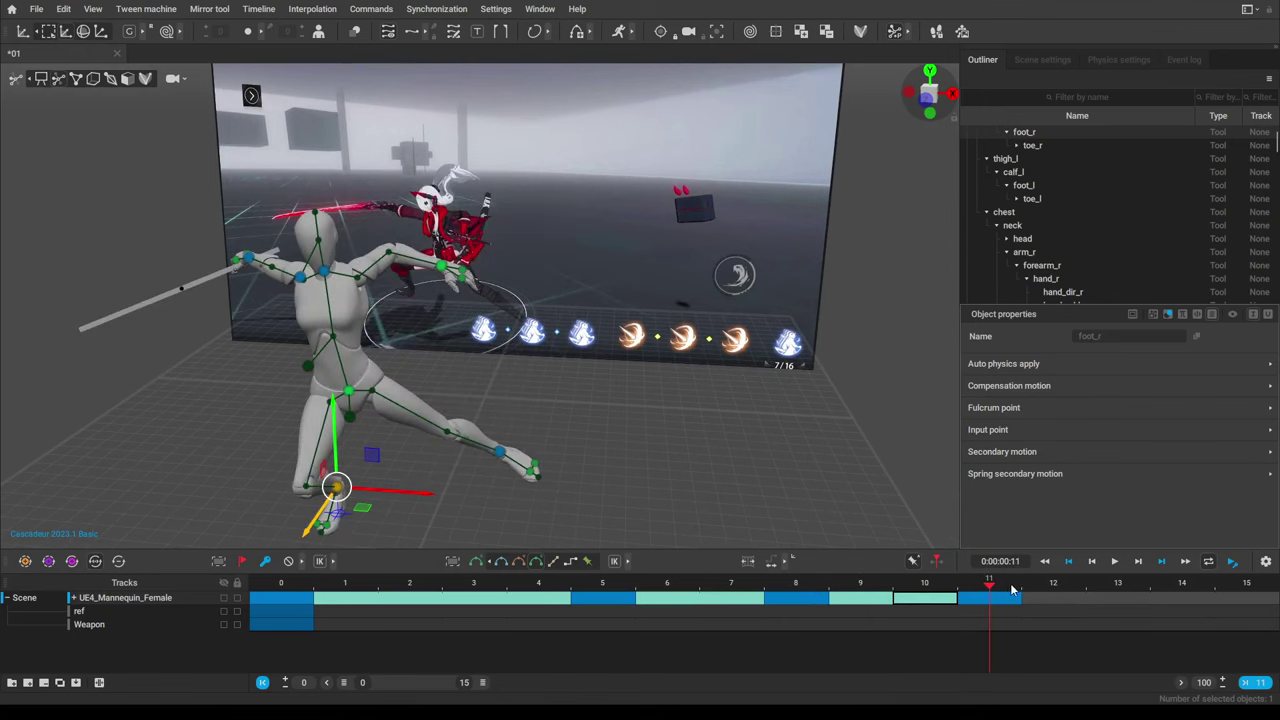
{"action": "left_click", "coordinate": [502, 453]}
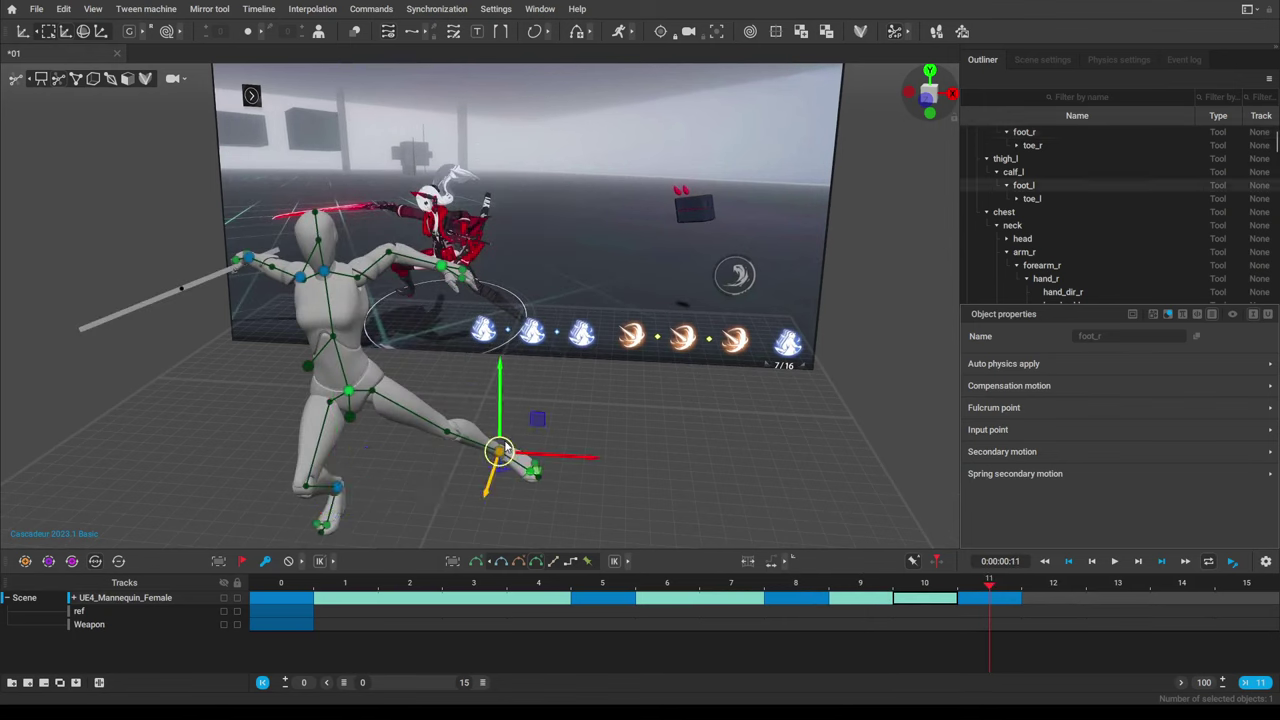
{"action": "left_click_drag", "start_coordinate": [505, 429], "coordinate": [508, 413]}
{"action": "key", "text": "ctrl+z"}
Copy the left foot controller with its toe controllers from frame 8 and paste their position onto frame 11.
{"action": "double_click", "coordinate": [499, 455]}
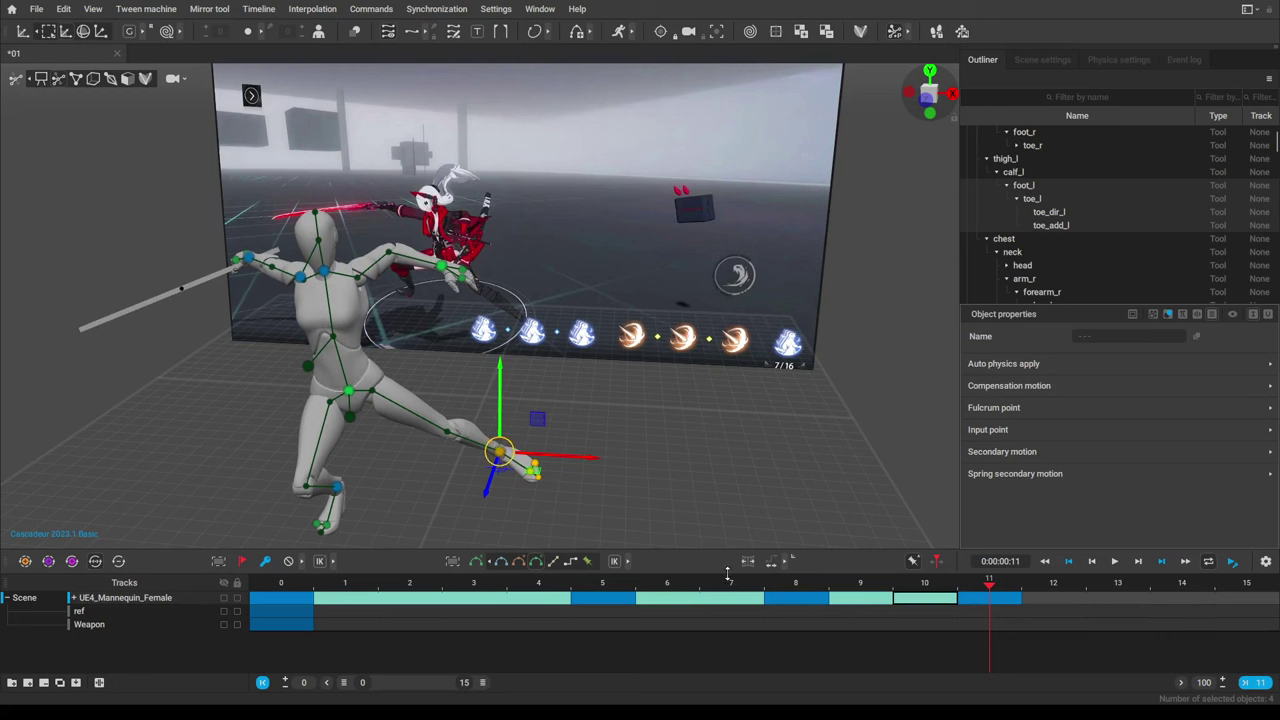
{"action": "left_click", "coordinate": [805, 592]}
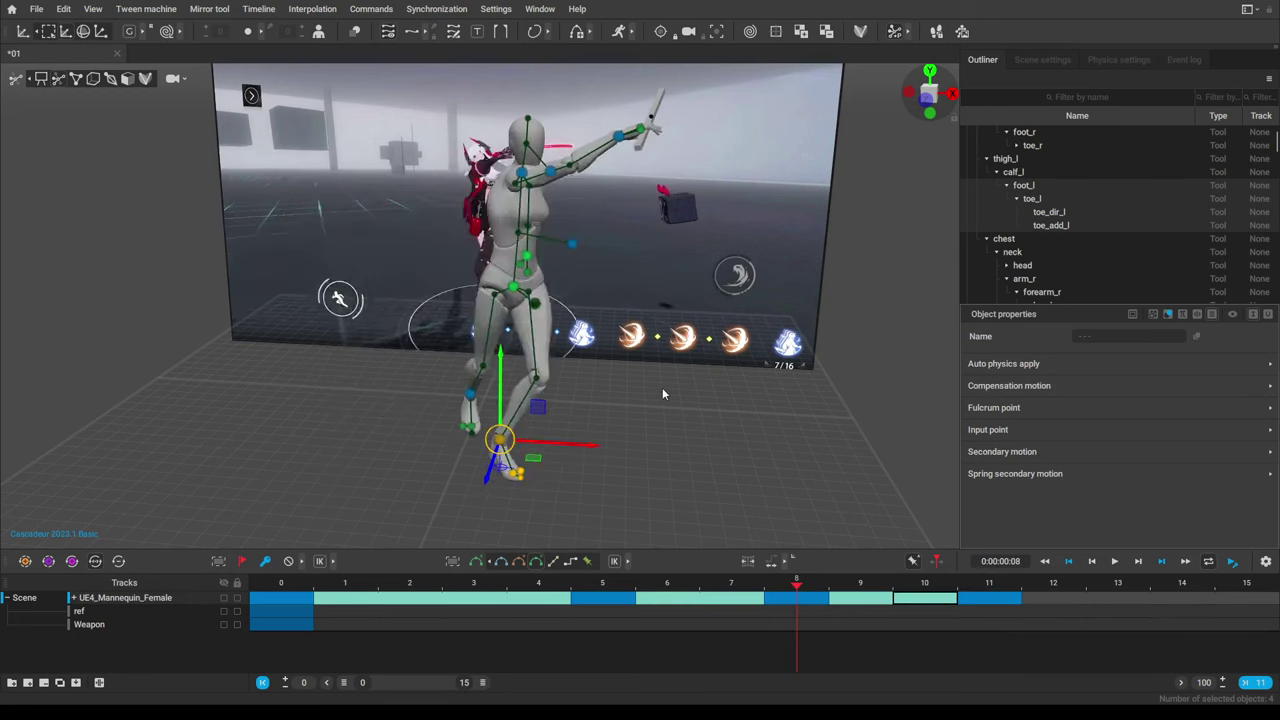
{"action": "left_click", "coordinate": [995, 591]}
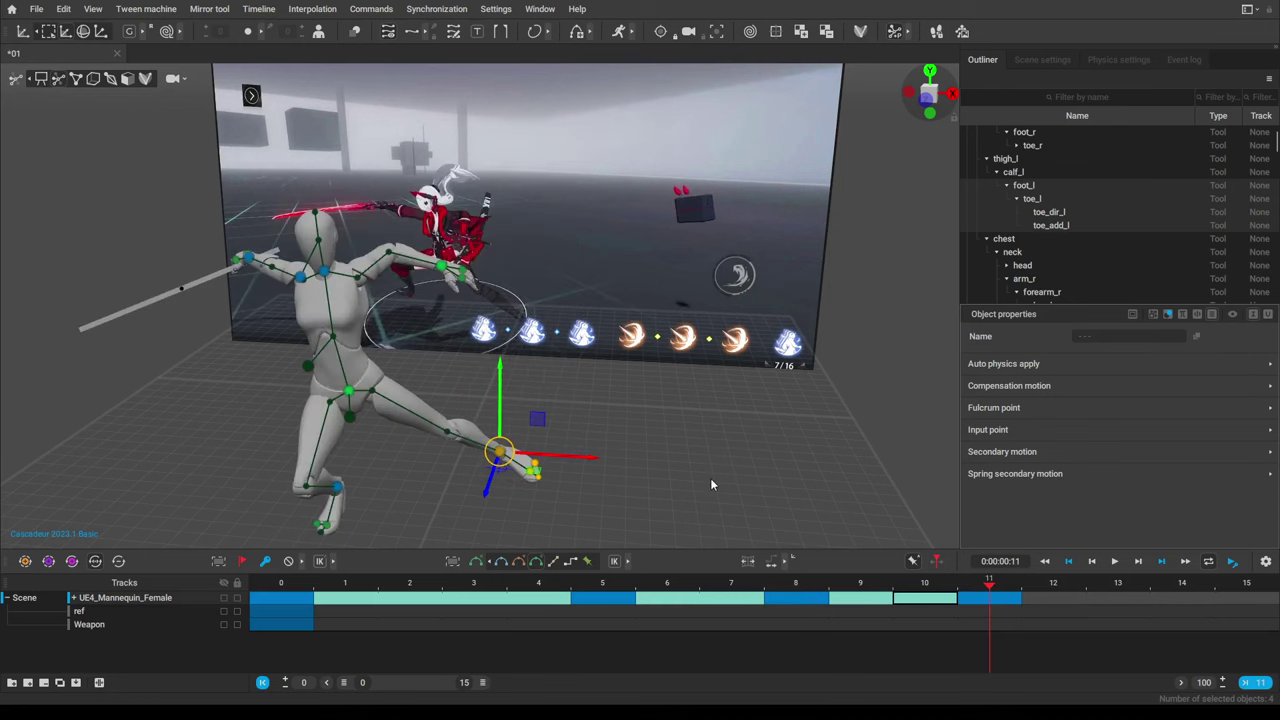
{"action": "key", "text": "ctrl+z"}
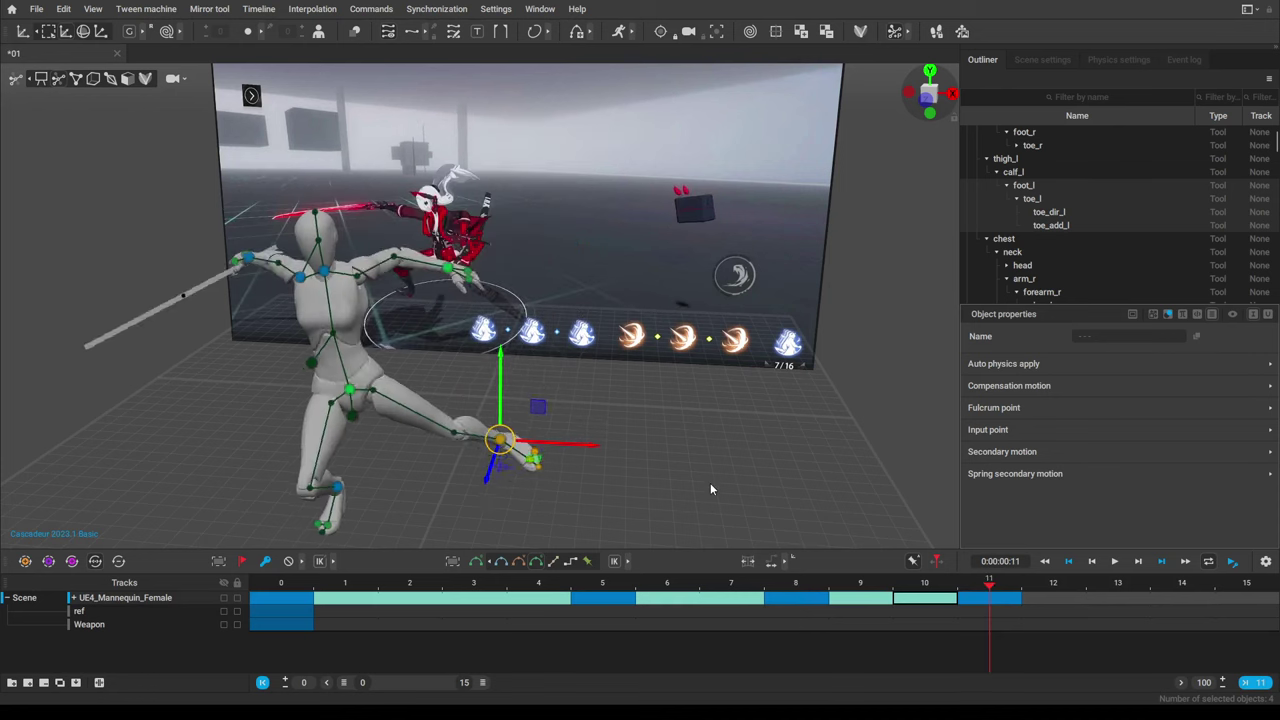
{"action": "left_click", "coordinate": [797, 583]}
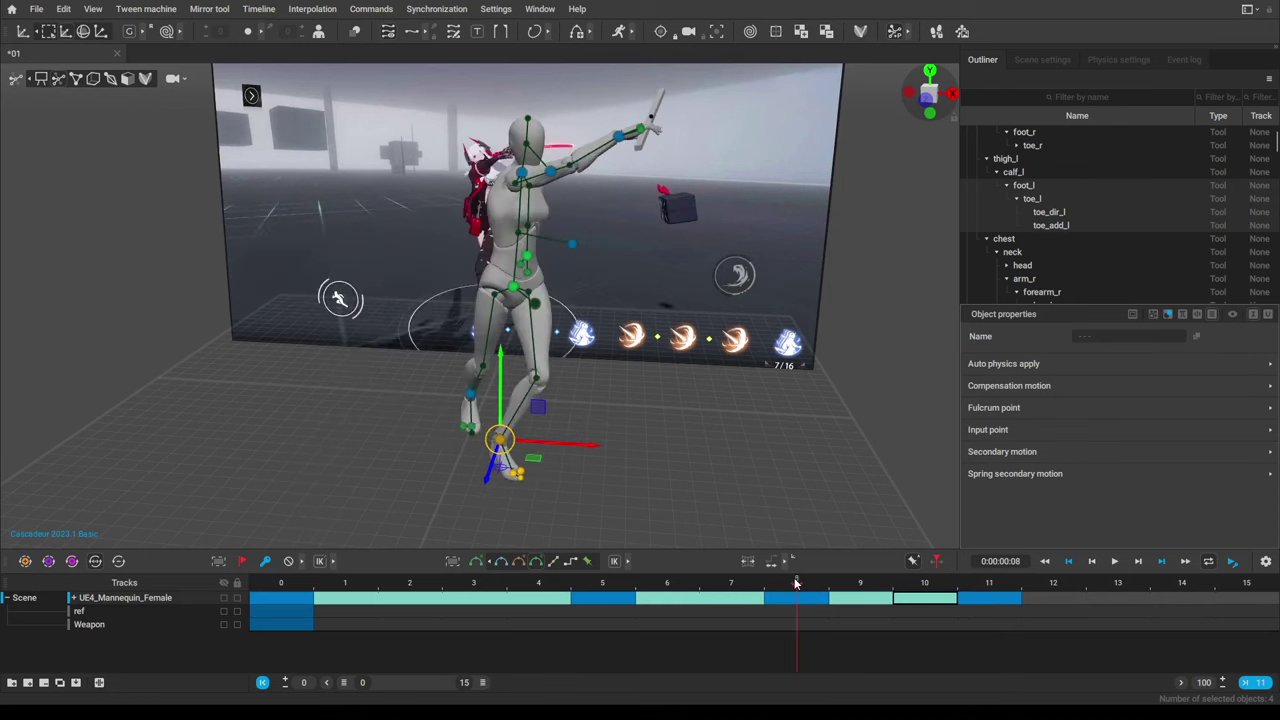
{"action": "left_click", "coordinate": [983, 589]}
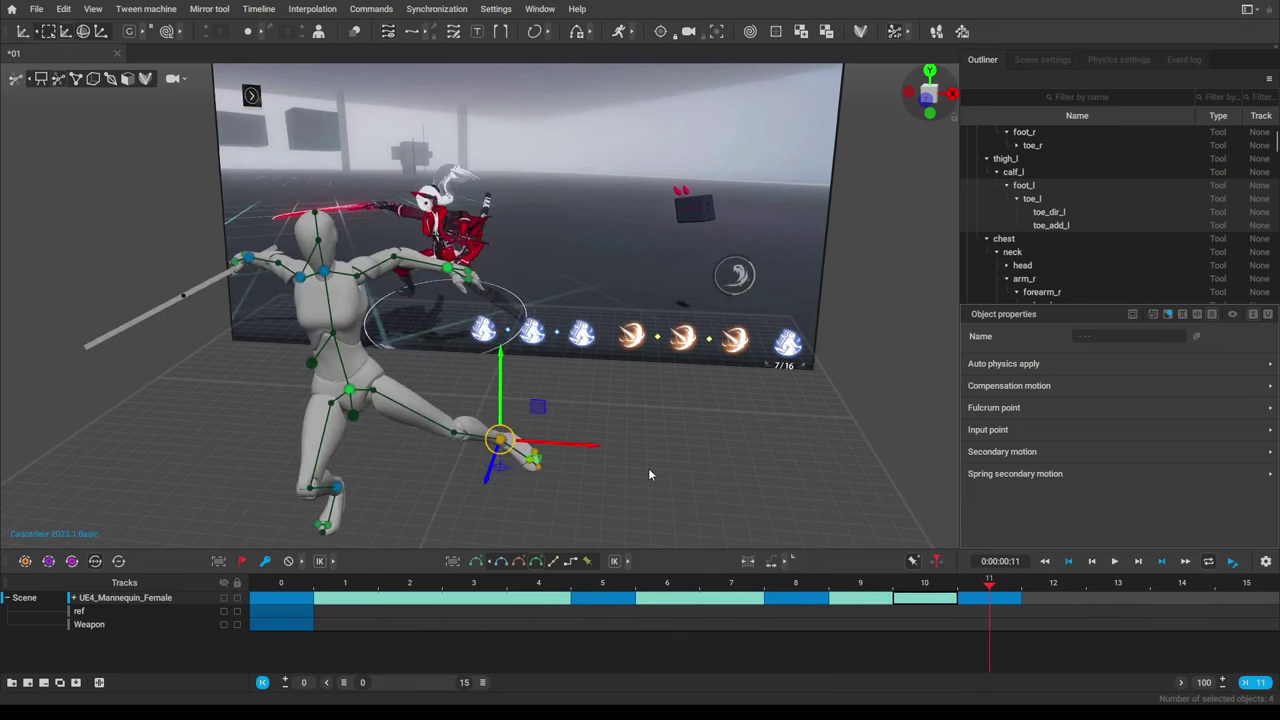
Copy the left foot's point controllers from frame 8 to frame 11 in point mode, then return to the autoposing controllers.
{"action": "middle_click_drag", "start_coordinate": [691, 478], "coordinate": [647, 351], "text": "alt"}
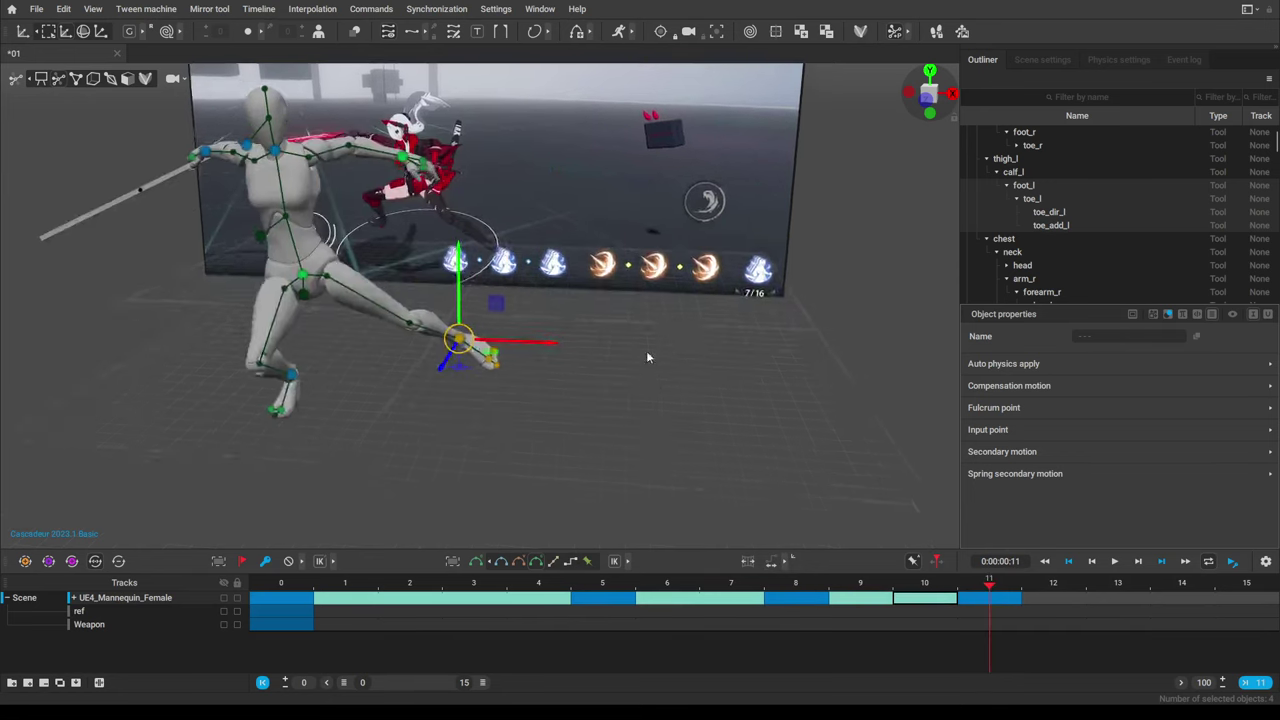
{"action": "left_click_drag", "start_coordinate": [647, 351], "coordinate": [557, 383], "text": "alt"}
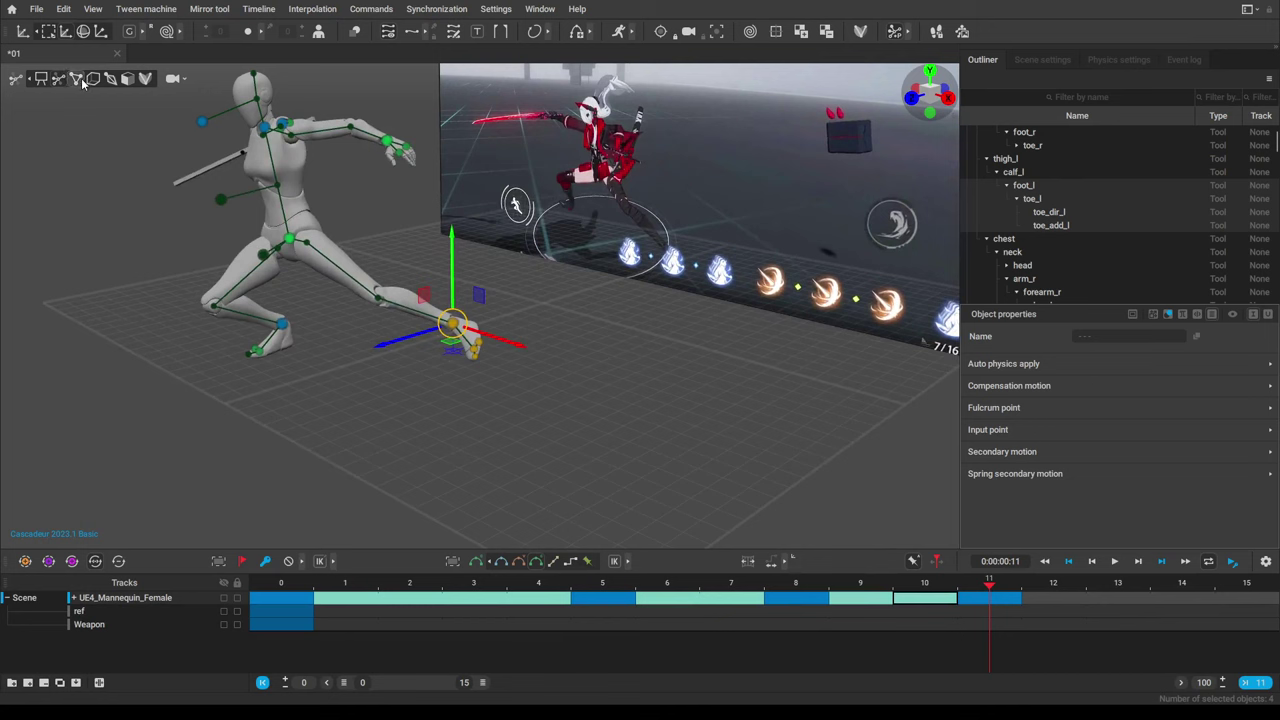
{"action": "left_click", "coordinate": [91, 80]}
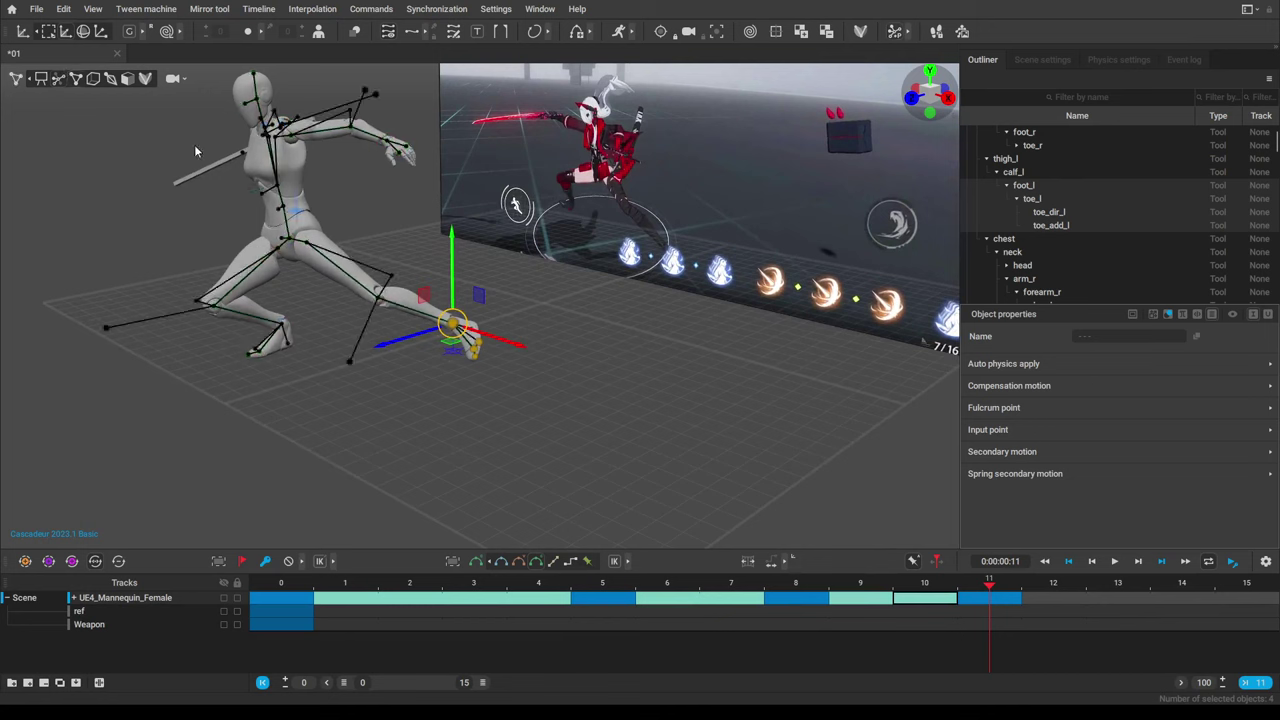
{"action": "left_click", "coordinate": [537, 334]}
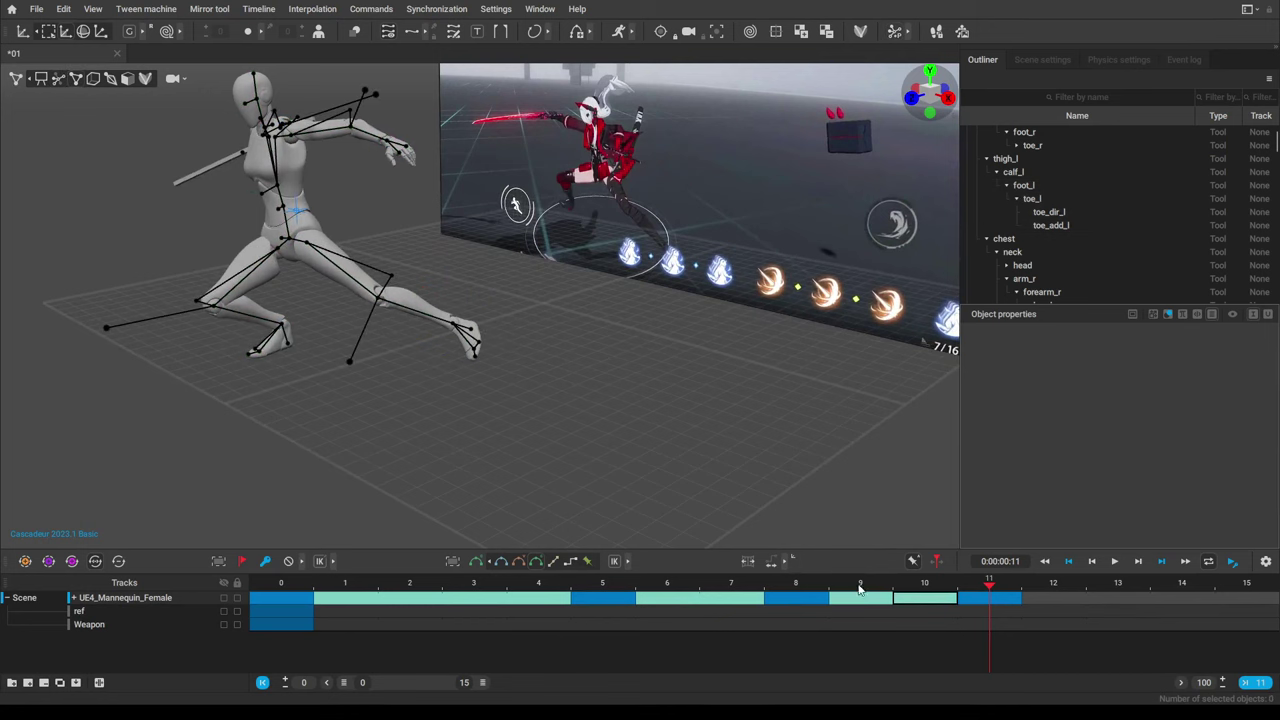
{"action": "left_click", "coordinate": [816, 584]}
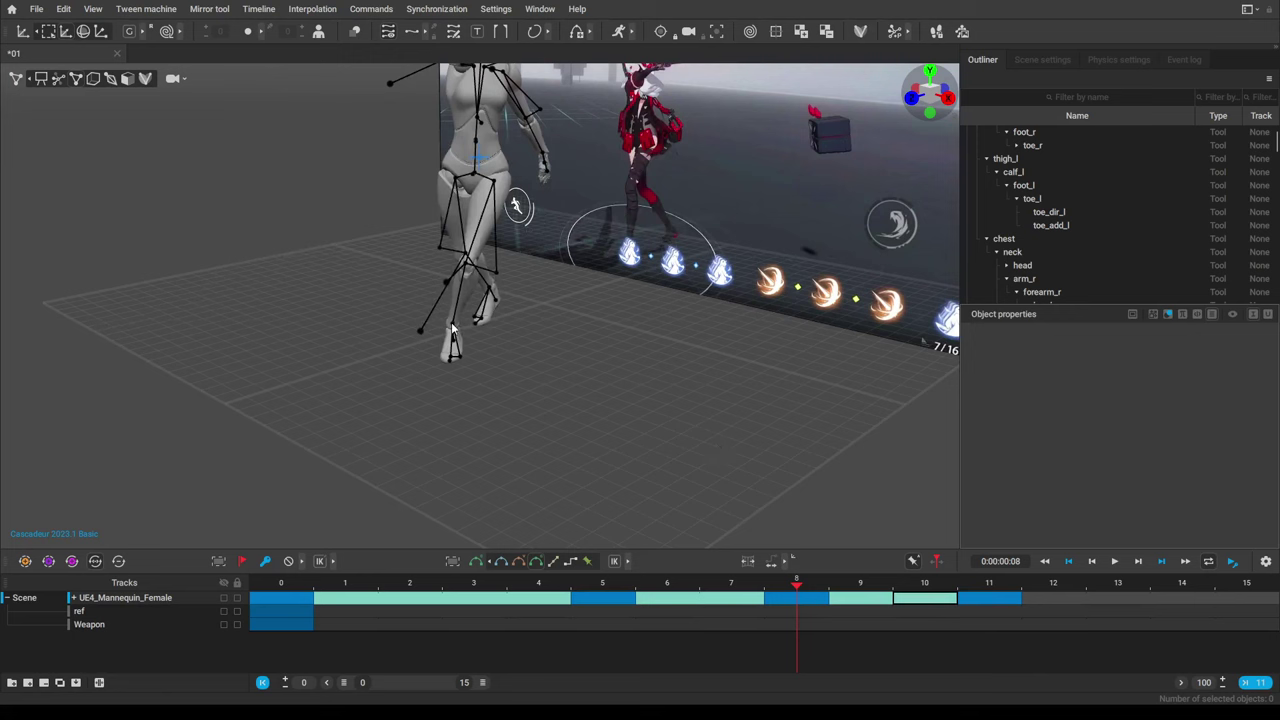
{"action": "left_click_drag", "start_coordinate": [451, 322], "coordinate": [517, 365]}
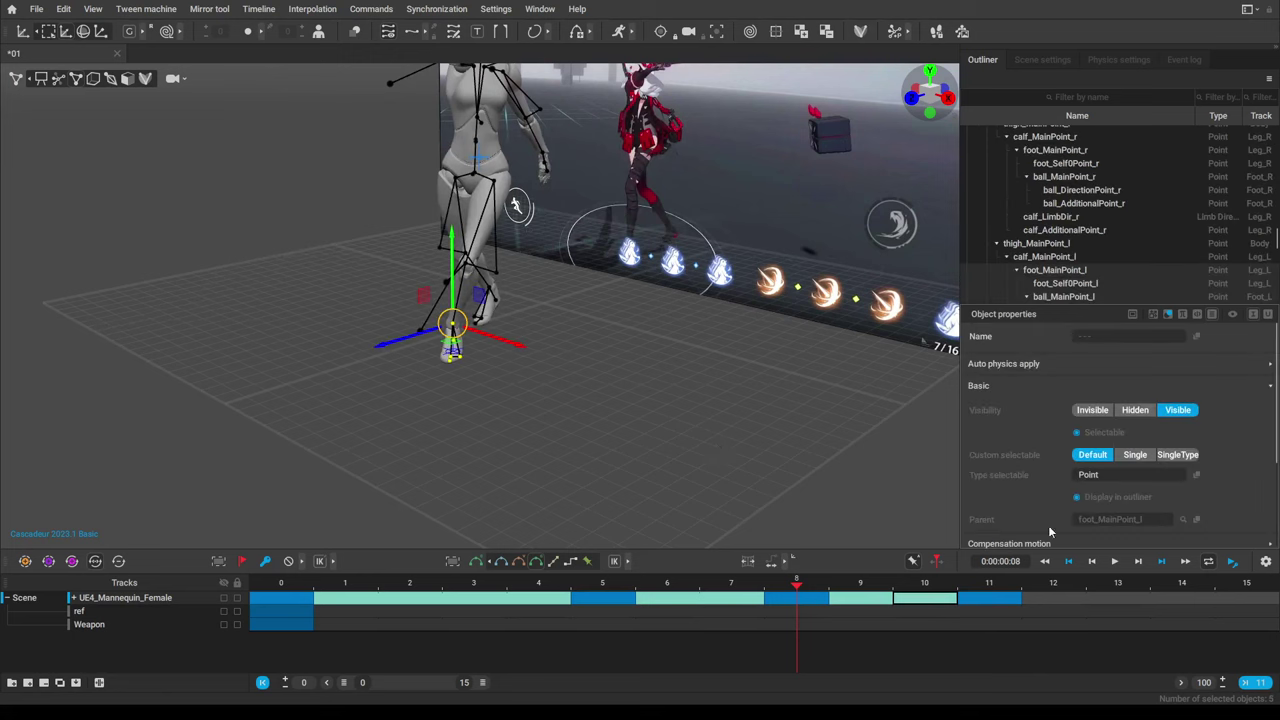
{"action": "left_click", "coordinate": [1005, 586]}
{"action": "key", "text": "ctrl+v"}
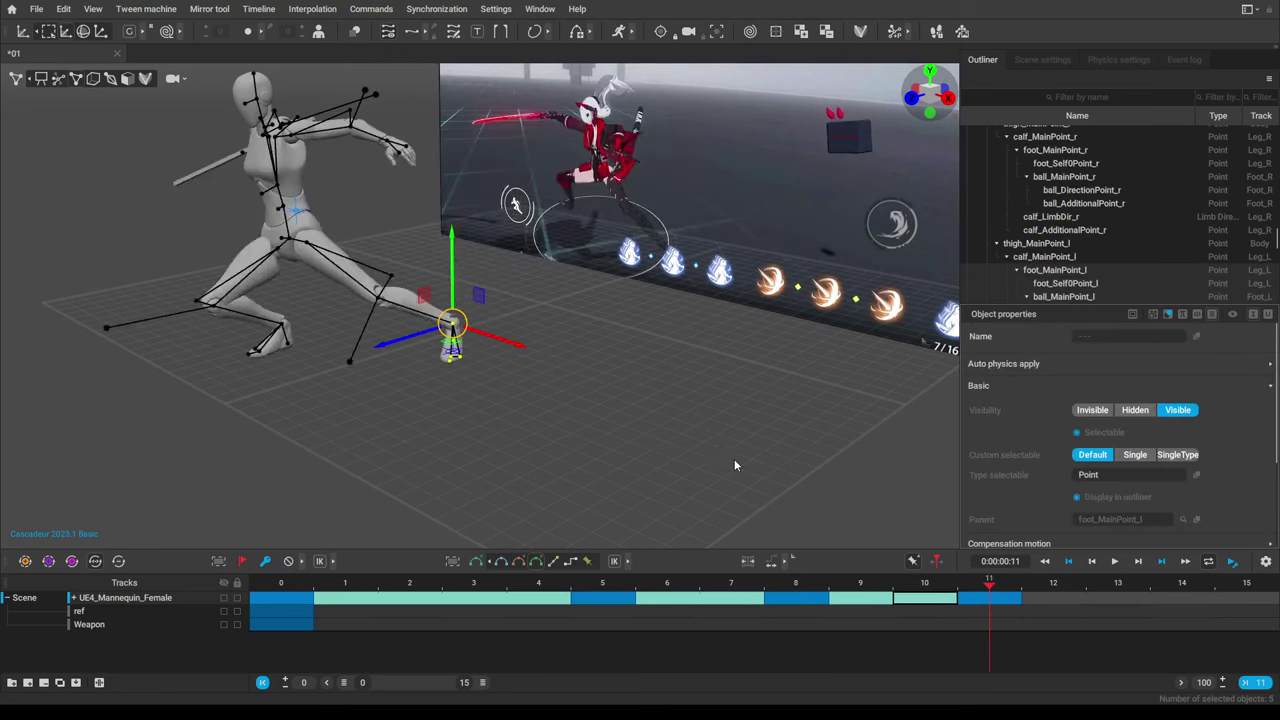
{"action": "left_click", "coordinate": [59, 80]}
{"action": "left_click", "coordinate": [621, 355]}
Examine the frame 11 lunge from several angles, checking the left foot, the neck and the sword arm against the reference.
{"action": "left_click_drag", "start_coordinate": [442, 235], "coordinate": [645, 349], "text": "alt"}
{"action": "right_click_drag", "start_coordinate": [645, 353], "coordinate": [600, 353]}
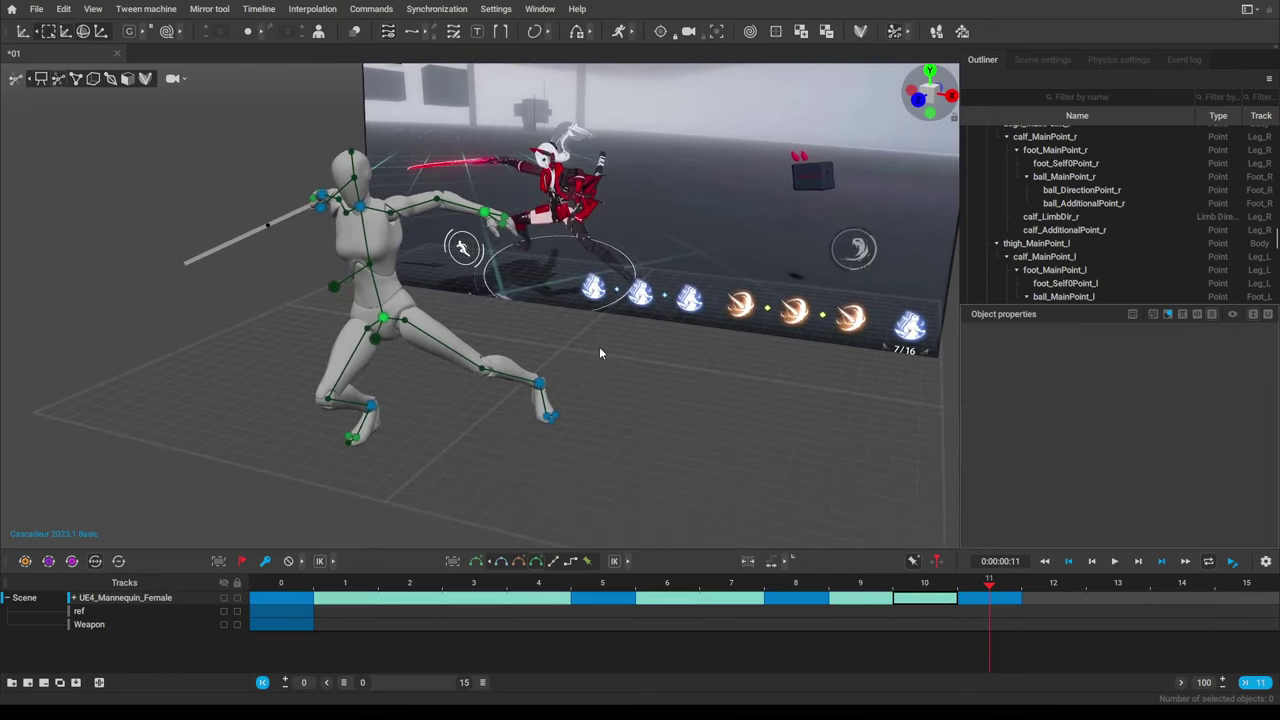
{"action": "left_click", "coordinate": [541, 387]}
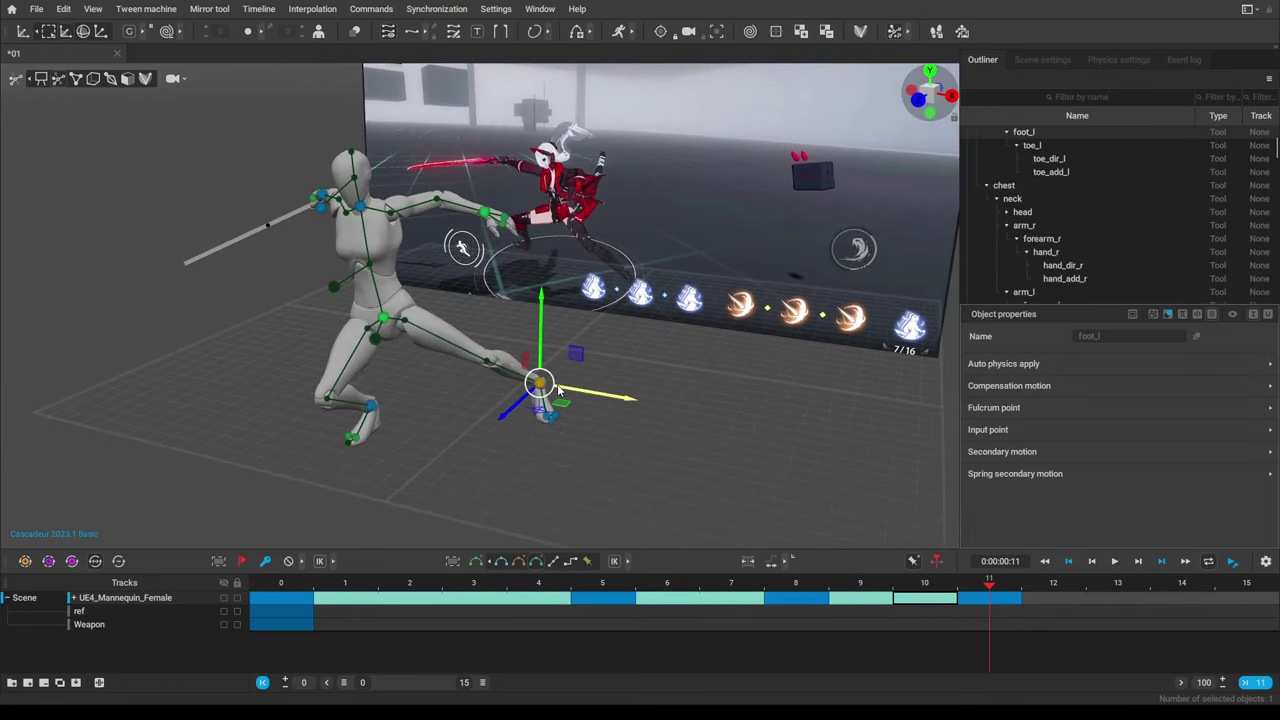
{"action": "left_click", "coordinate": [660, 466]}
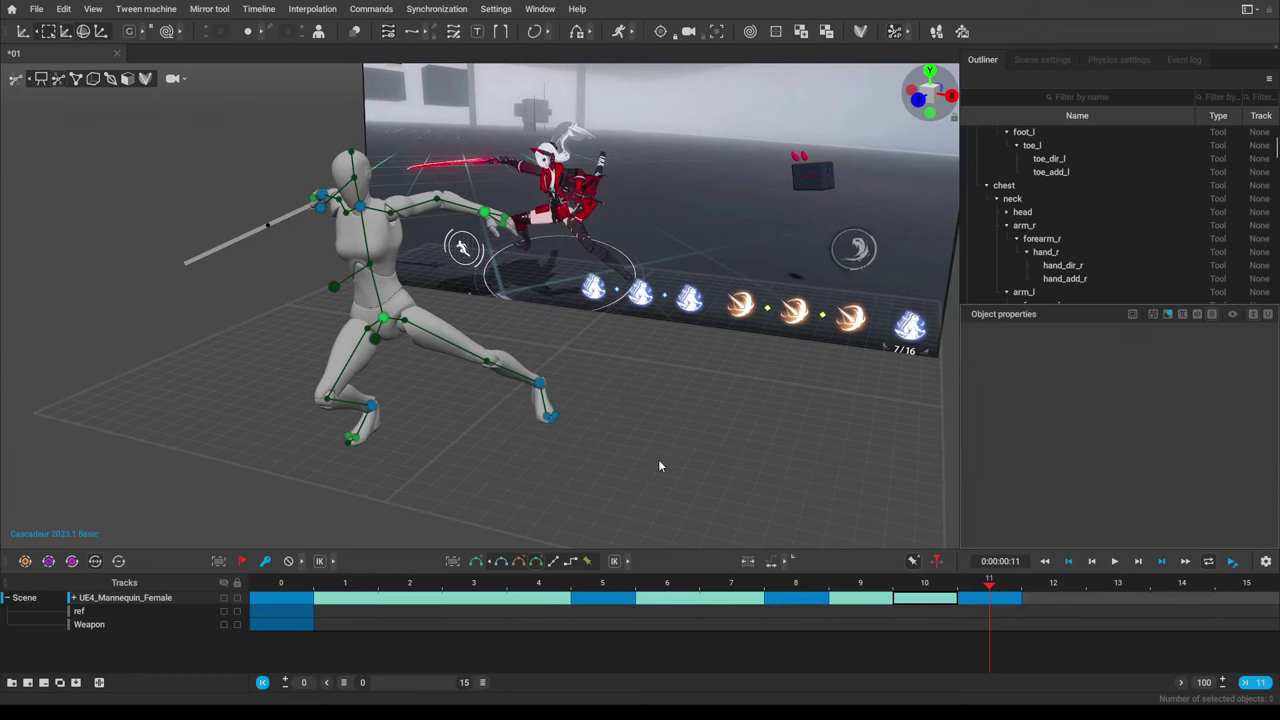
{"action": "right_click_drag", "start_coordinate": [503, 422], "coordinate": [578, 434]}
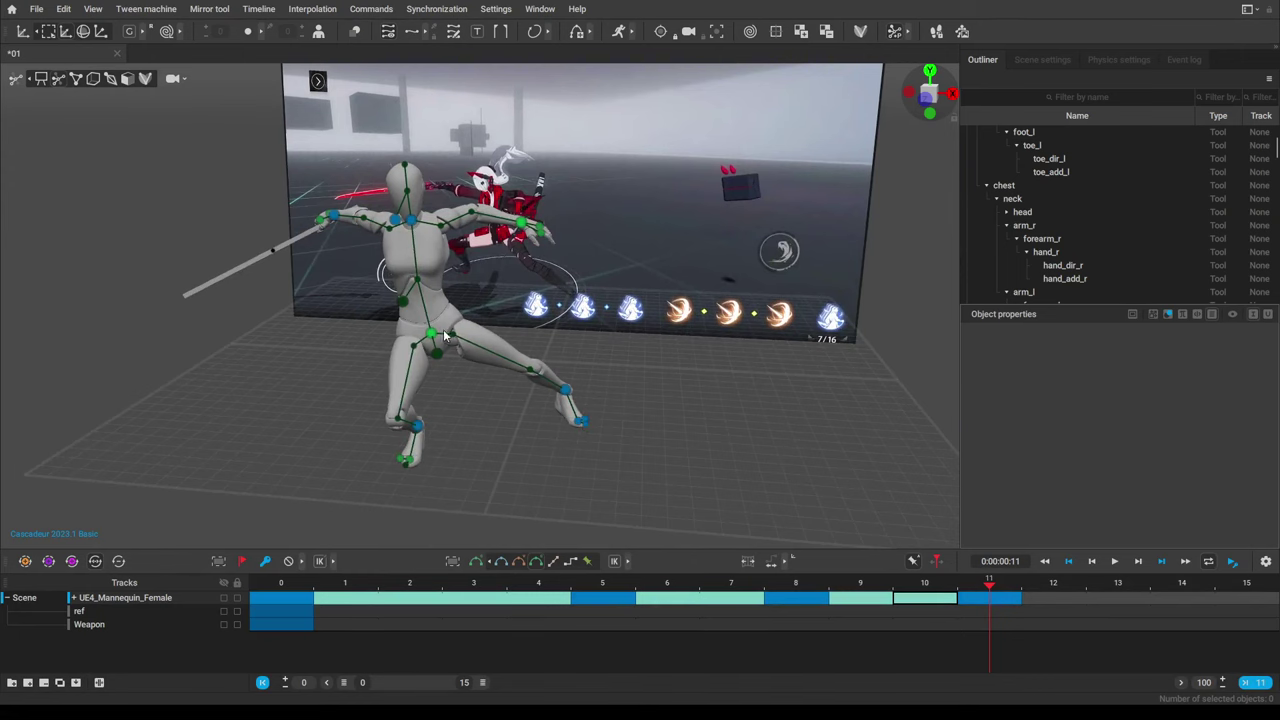
{"action": "right_click_drag", "start_coordinate": [443, 334], "coordinate": [630, 392]}
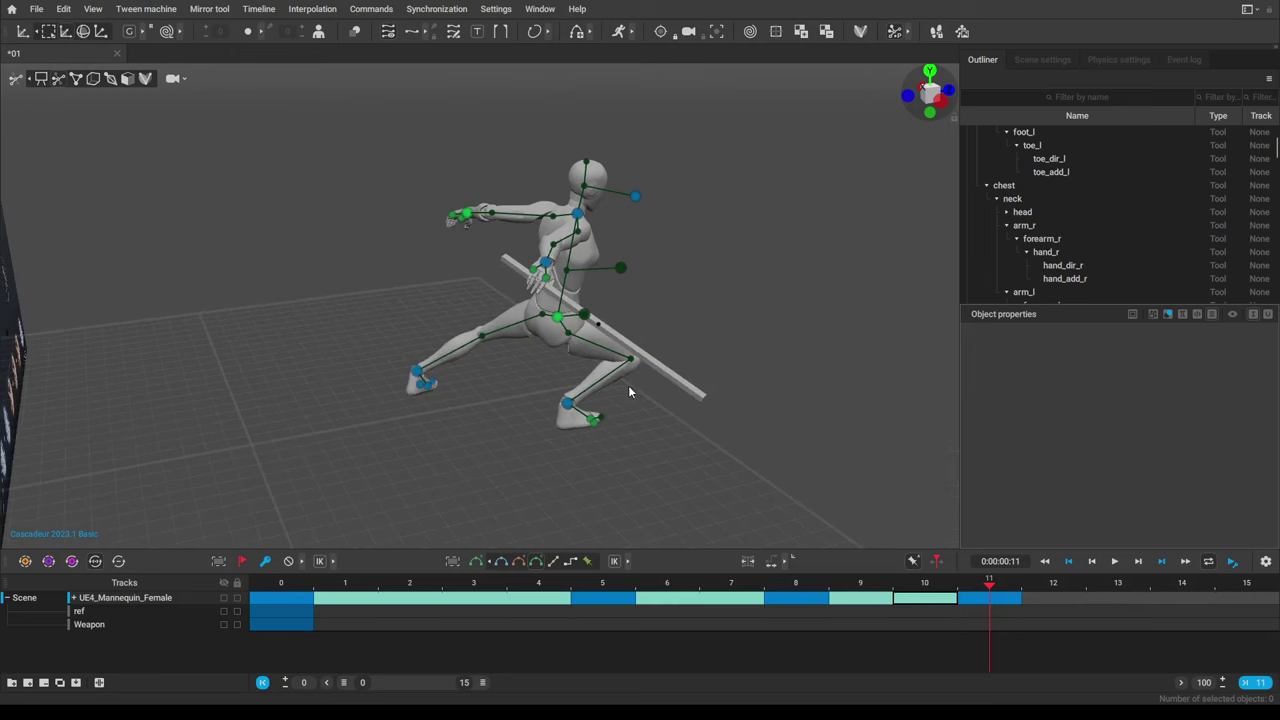
{"action": "left_click", "coordinate": [580, 219]}
{"action": "right_click_drag", "start_coordinate": [580, 219], "coordinate": [357, 306]}
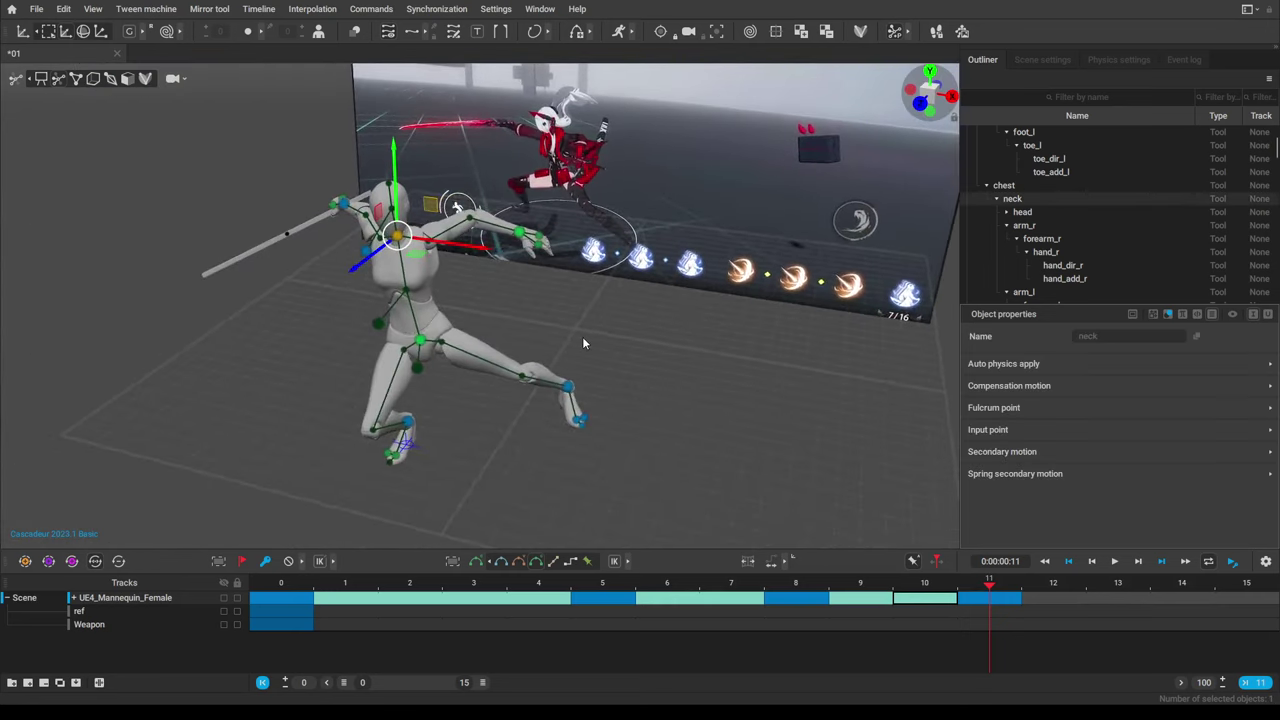
{"action": "scroll", "coordinate": [670, 318], "scroll_direction": "up", "scroll_amount": 3}
{"action": "right_click_drag", "start_coordinate": [670, 318], "coordinate": [677, 357]}
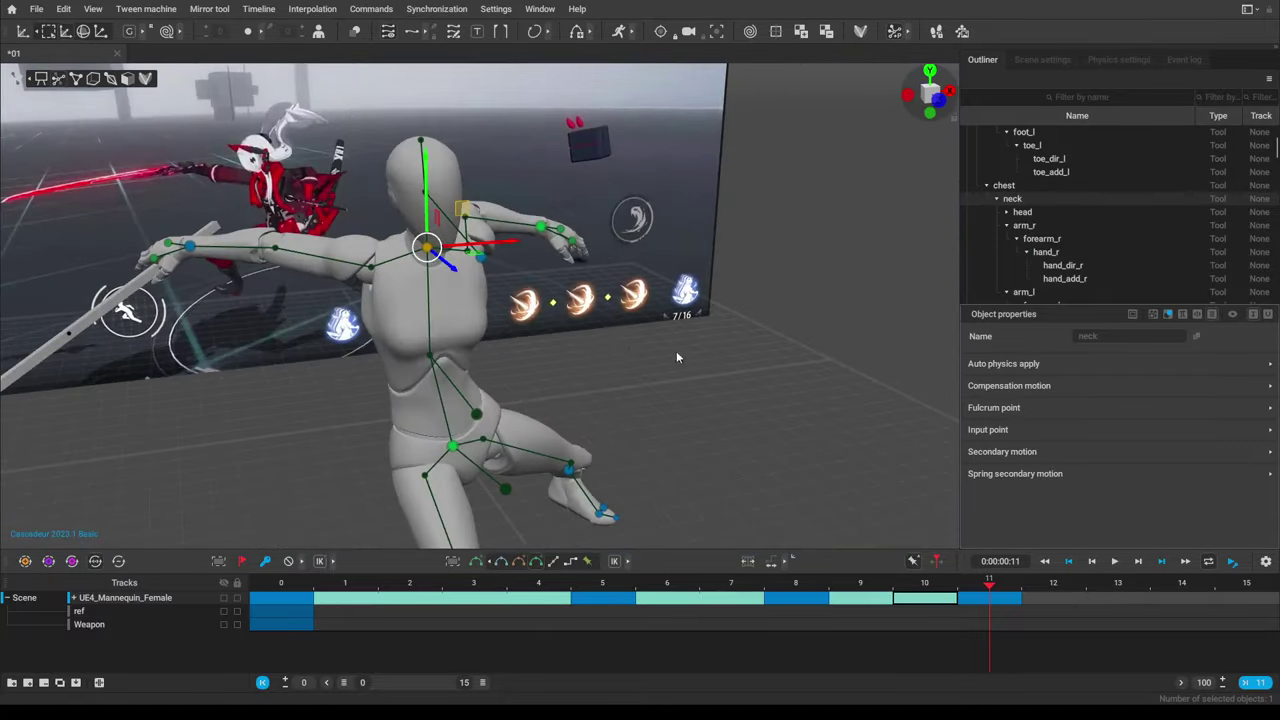
Advance the timeline through frame 13 to frame 15 and compare the reference stance with the mannequin's pose.
{"action": "left_click_drag", "start_coordinate": [1027, 582], "coordinate": [1095, 582]}
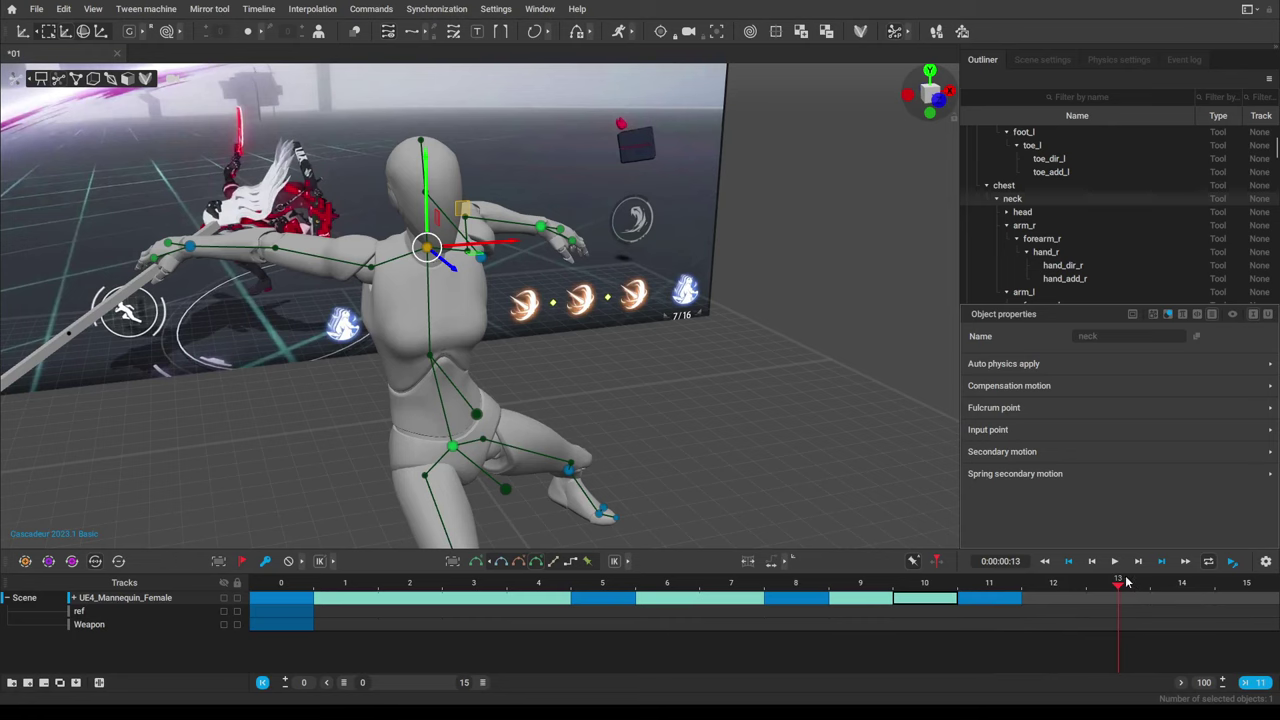
{"action": "scroll", "coordinate": [740, 329], "scroll_direction": "down", "scroll_amount": 5}
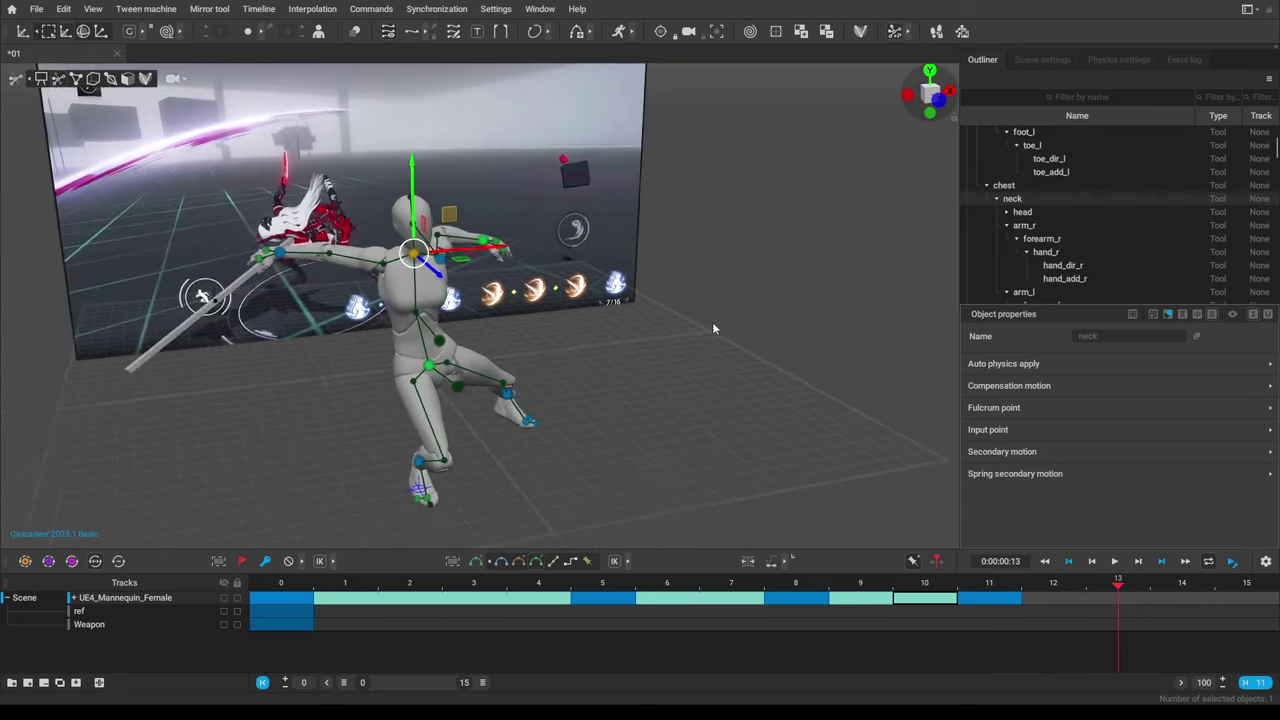
{"action": "right_click_drag", "start_coordinate": [713, 328], "coordinate": [583, 333]}
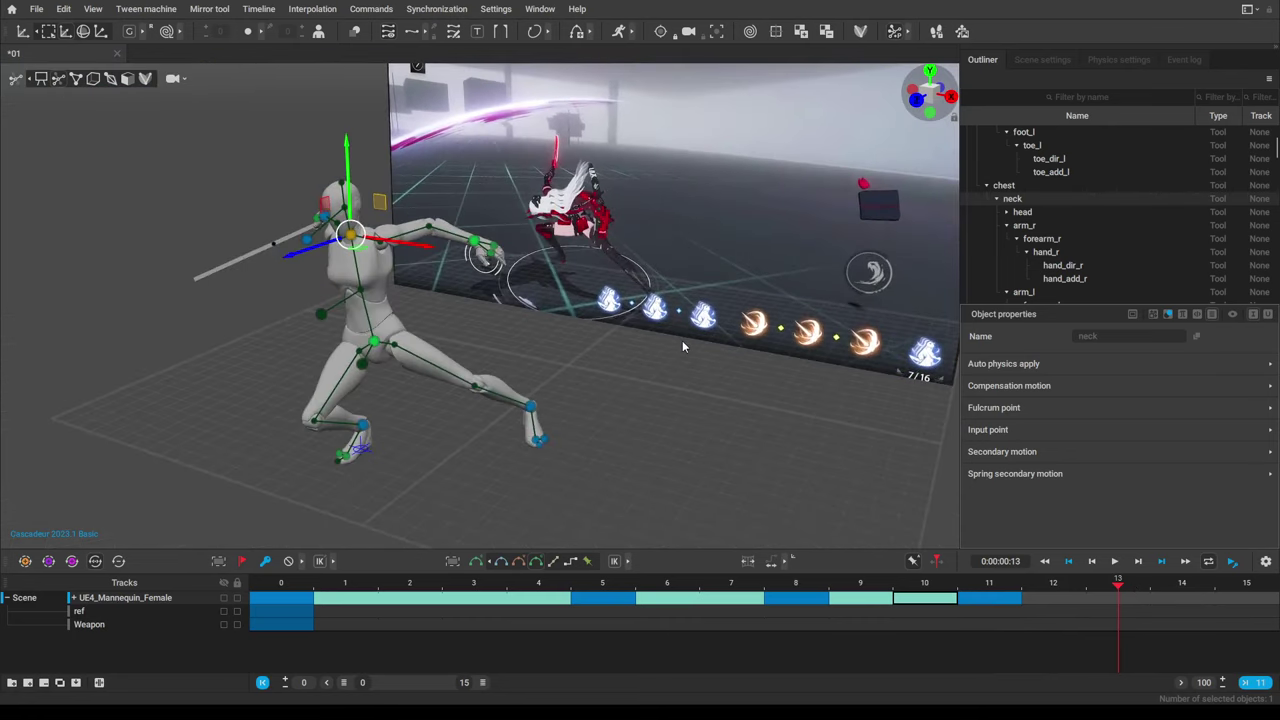
{"action": "right_click_drag", "start_coordinate": [682, 340], "coordinate": [520, 305]}
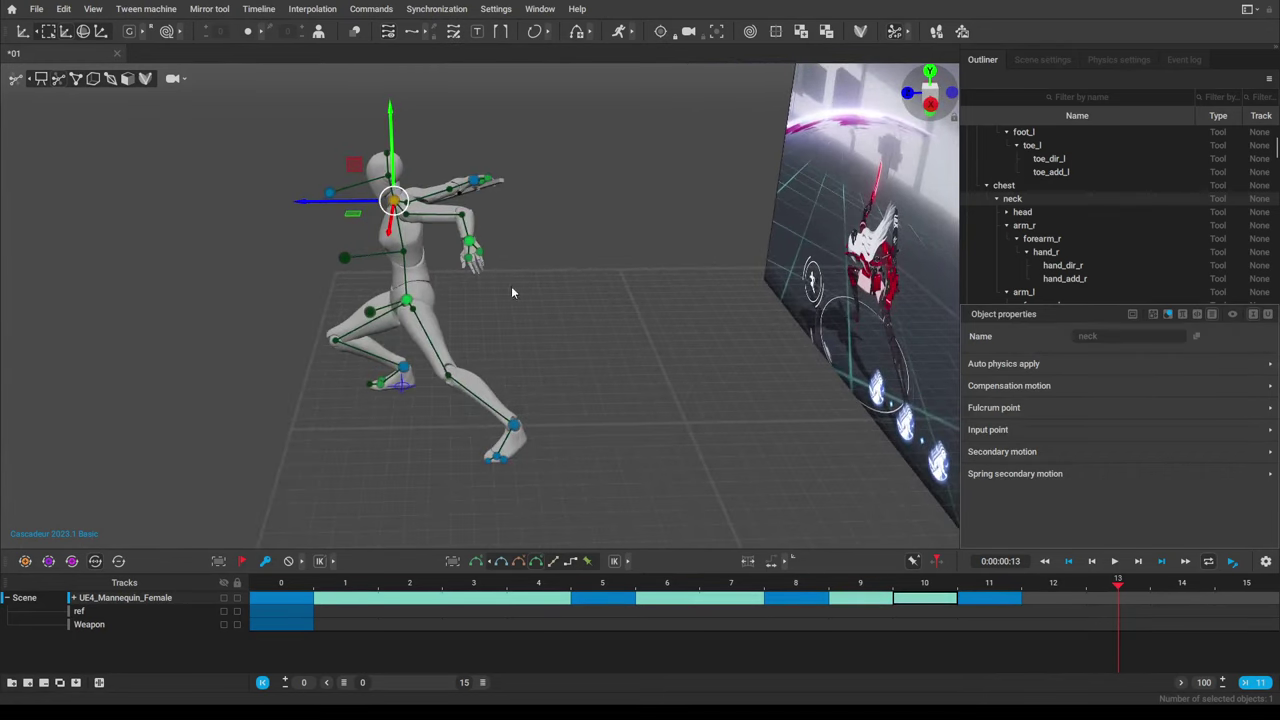
{"action": "left_click_drag", "start_coordinate": [1123, 596], "coordinate": [1249, 590]}
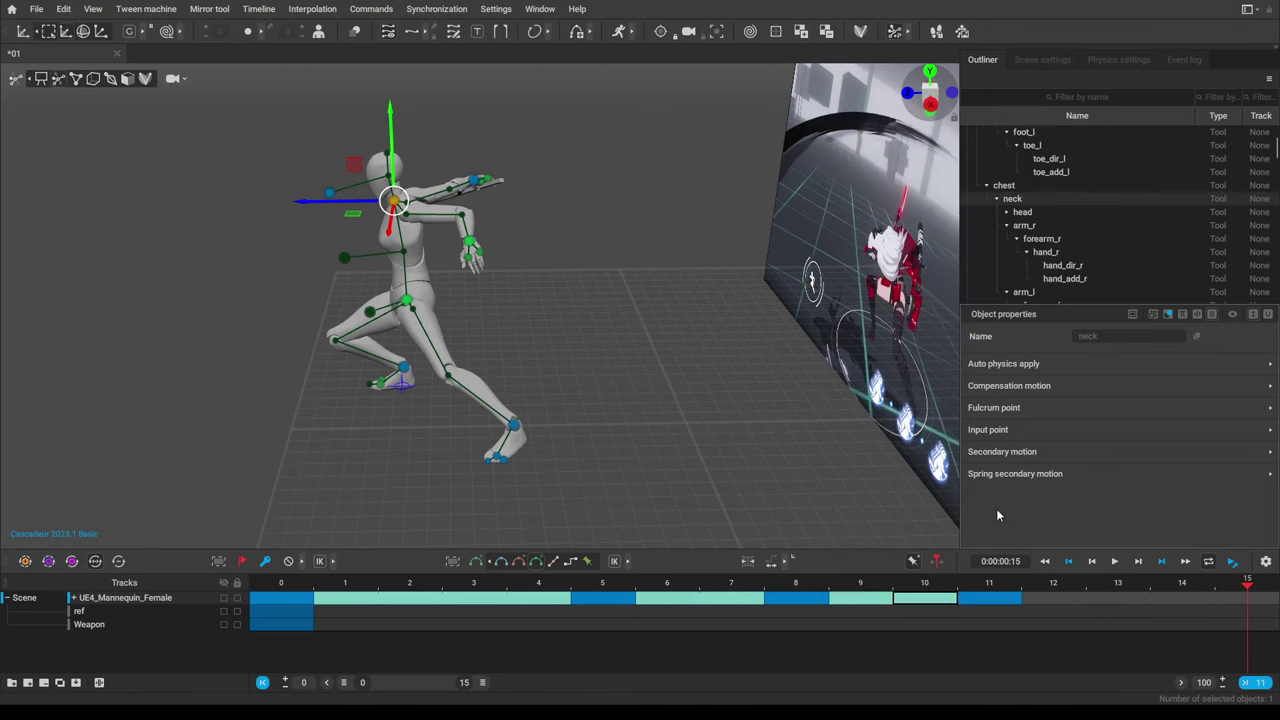
{"action": "left_click_drag", "start_coordinate": [669, 333], "coordinate": [609, 321], "text": "alt"}
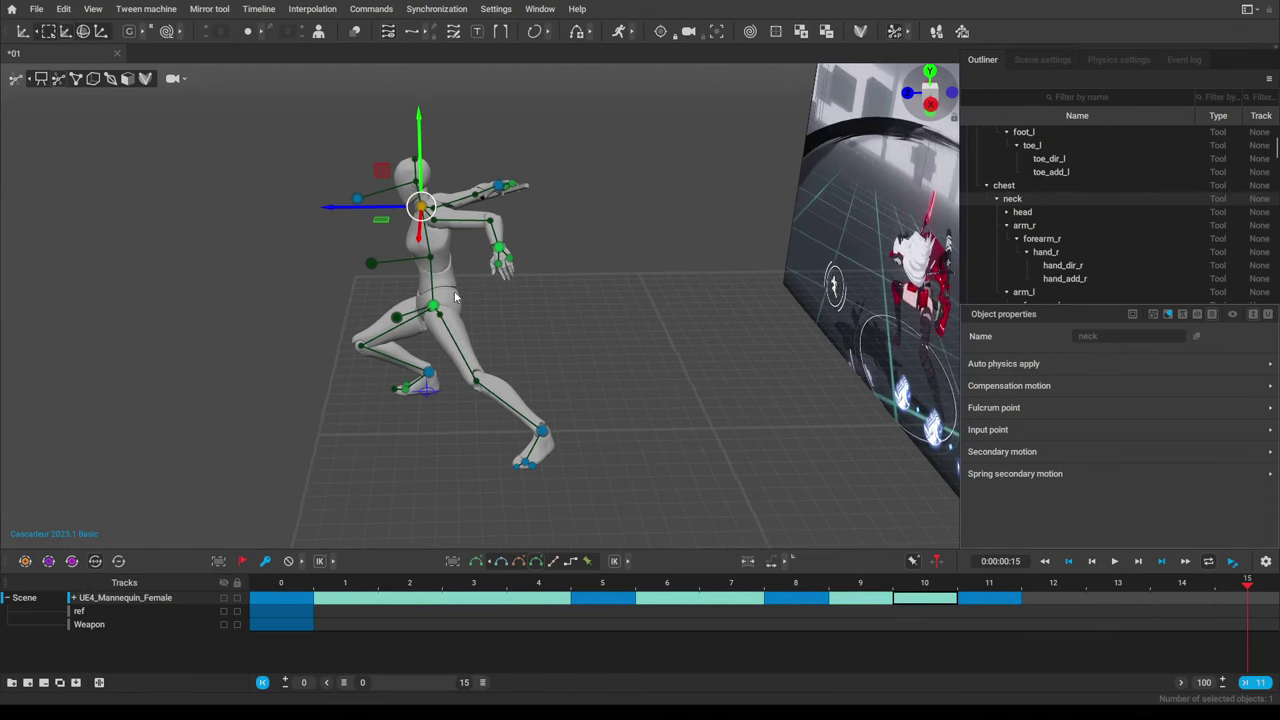
{"action": "left_click_drag", "start_coordinate": [456, 296], "coordinate": [687, 401], "text": "alt"}
{"action": "right_click_drag", "start_coordinate": [687, 407], "coordinate": [352, 326]}
{"action": "left_click_drag", "start_coordinate": [350, 226], "coordinate": [301, 243]}
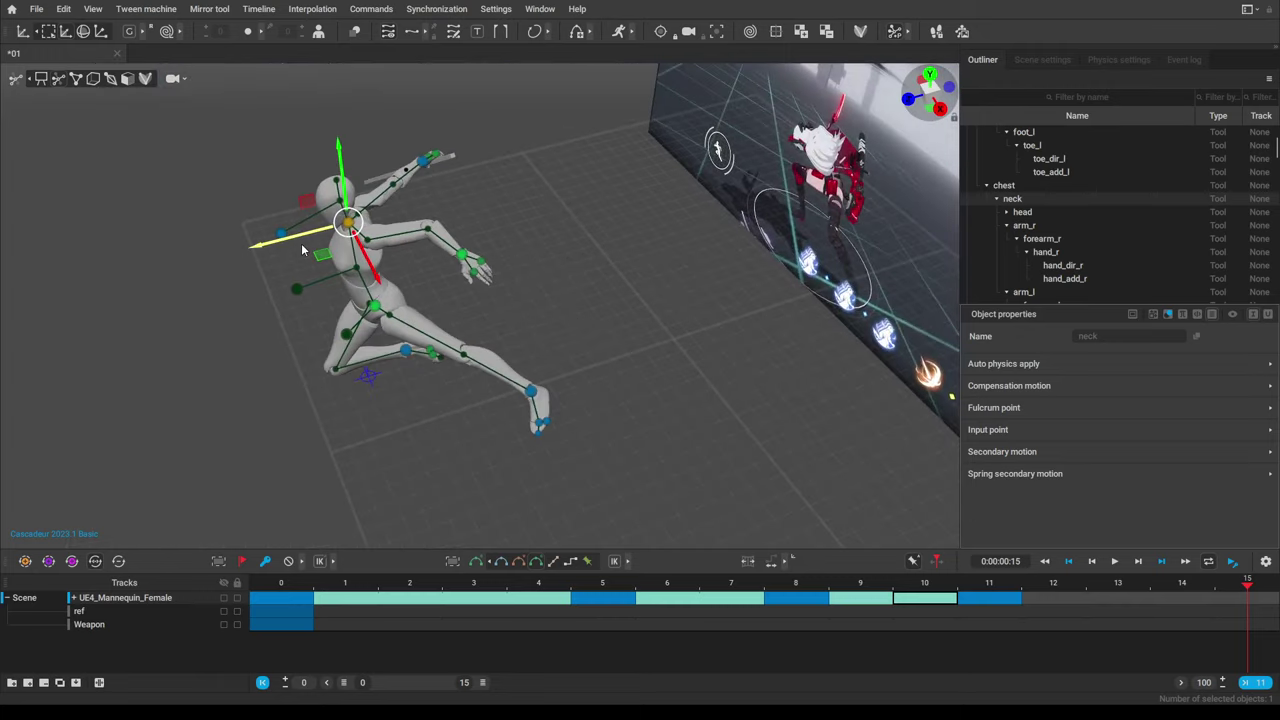
{"action": "key", "text": "ctrl+z"}
{"action": "left_click_drag", "start_coordinate": [386, 178], "coordinate": [382, 234]}
{"action": "key", "text": "ctrl+z"}
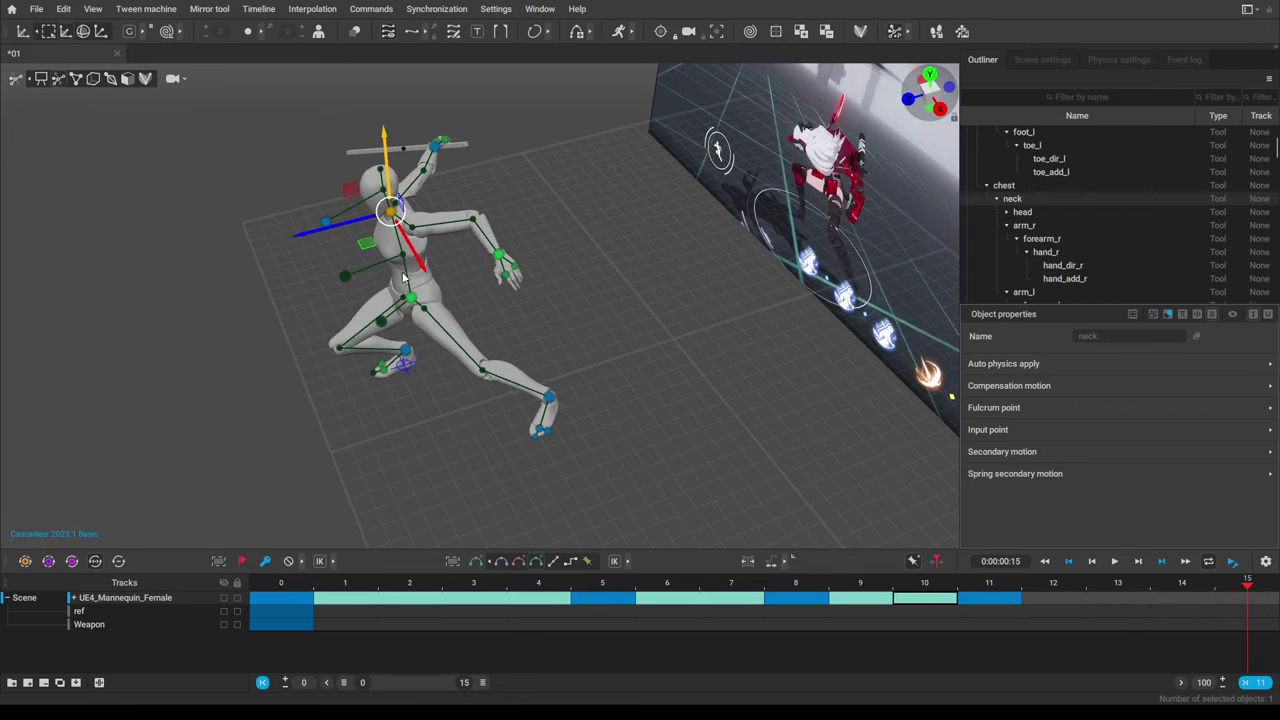
Add a keyframe at frame 15 and shift the pelvis controller slightly up and toward the reference image in the YZ plane.
{"action": "left_click", "coordinate": [400, 327]}
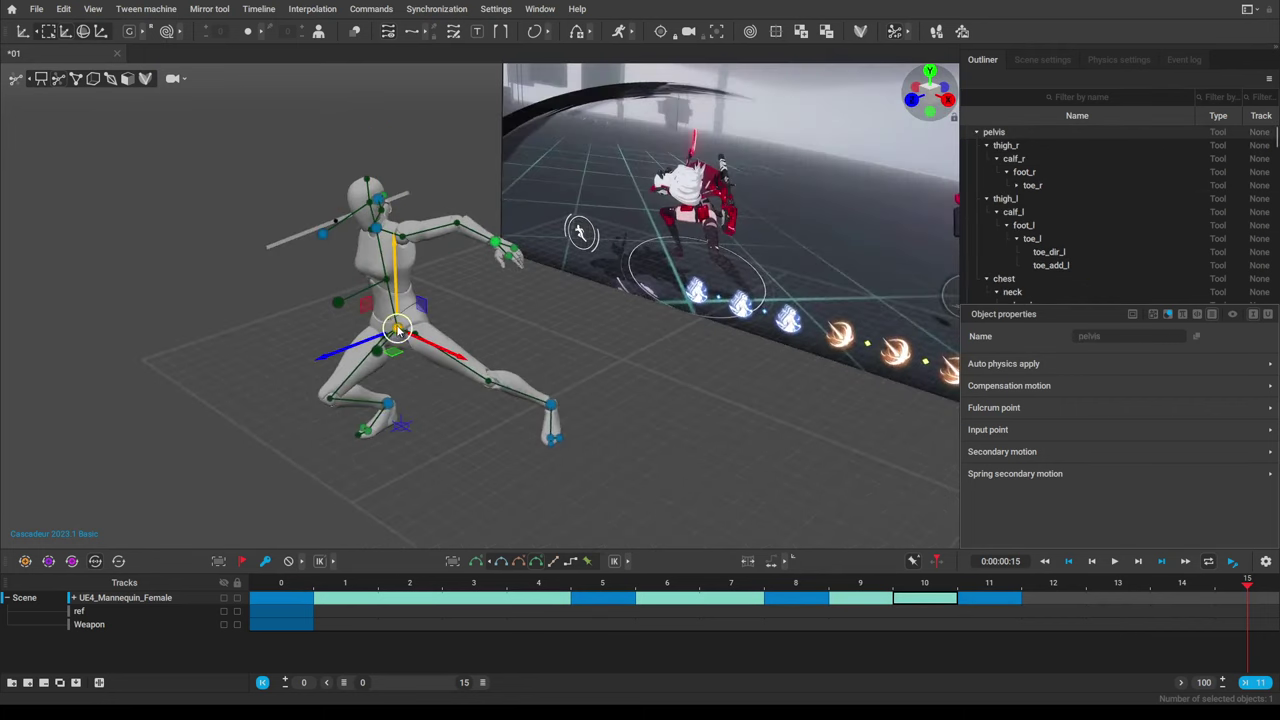
{"action": "left_click", "coordinate": [371, 334]}
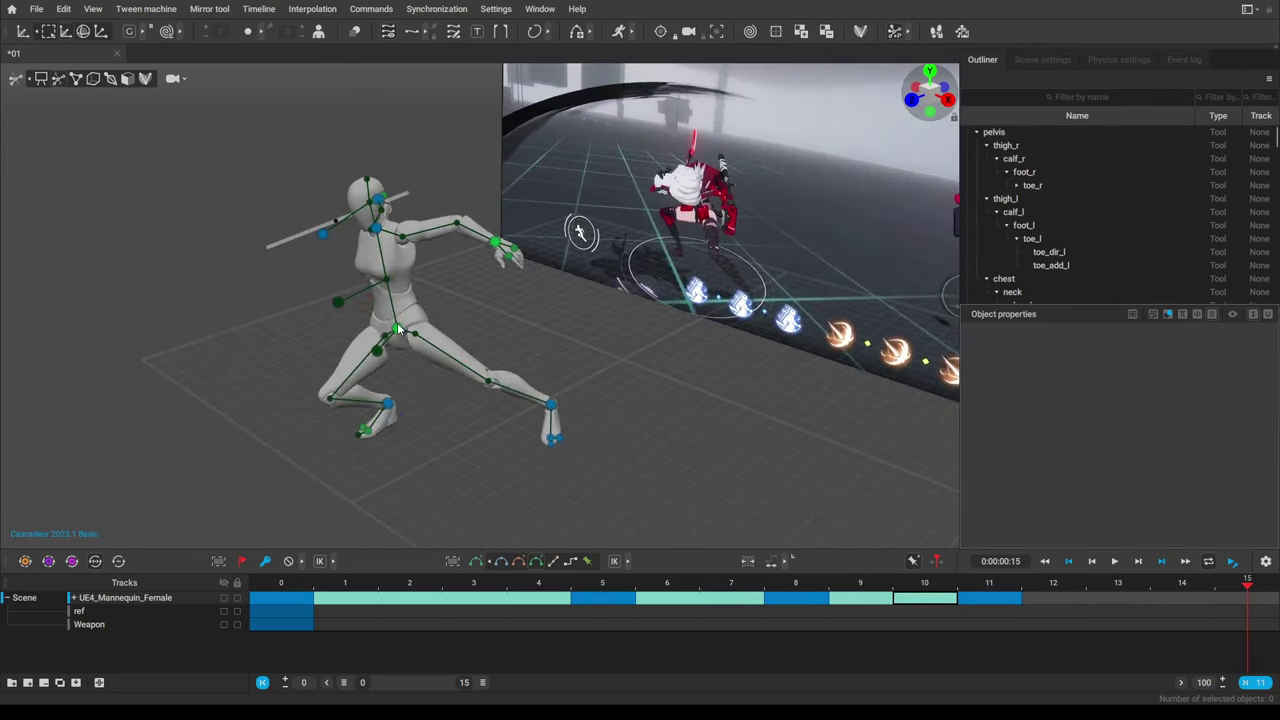
{"action": "left_click", "coordinate": [398, 328]}
{"action": "left_click_drag", "start_coordinate": [423, 357], "coordinate": [372, 290], "text": "alt"}
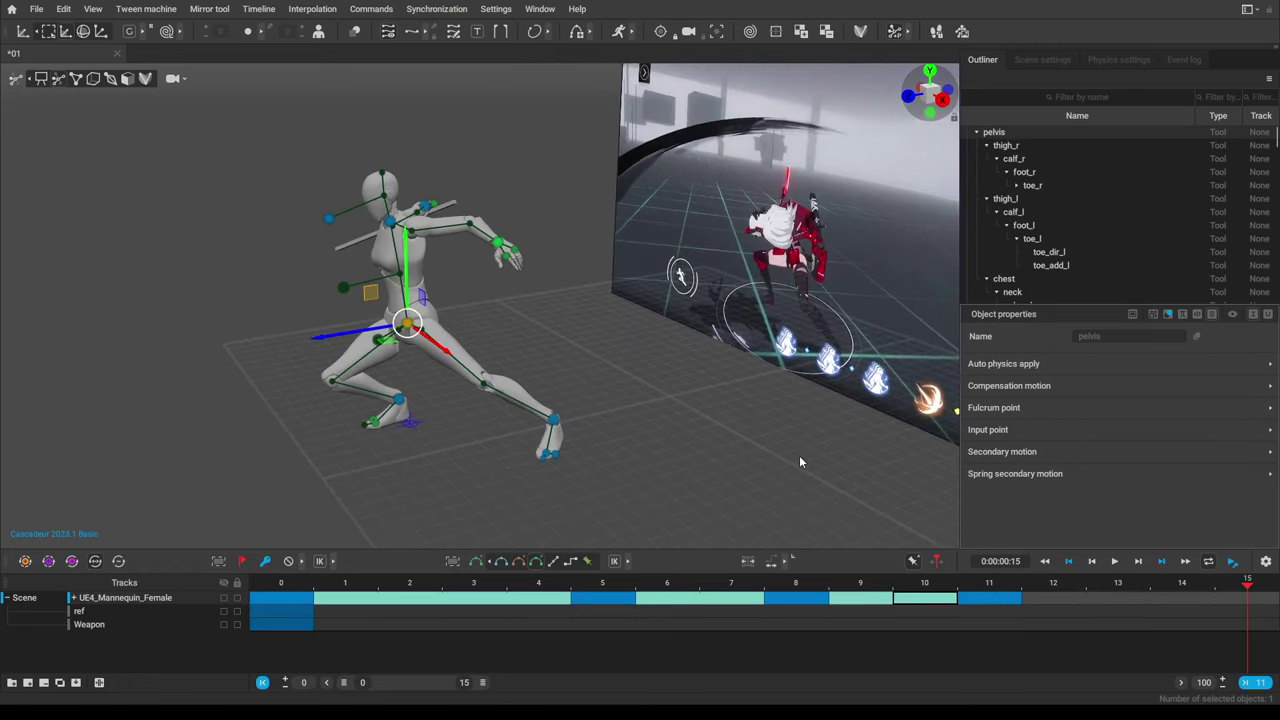
{"action": "key", "text": "k"}
{"action": "left_click_drag", "start_coordinate": [374, 291], "coordinate": [378, 289]}
Bend the torso forward at frame 15 by moving the neck controller down and forward in the YZ plane.
{"action": "left_click", "coordinate": [392, 224]}
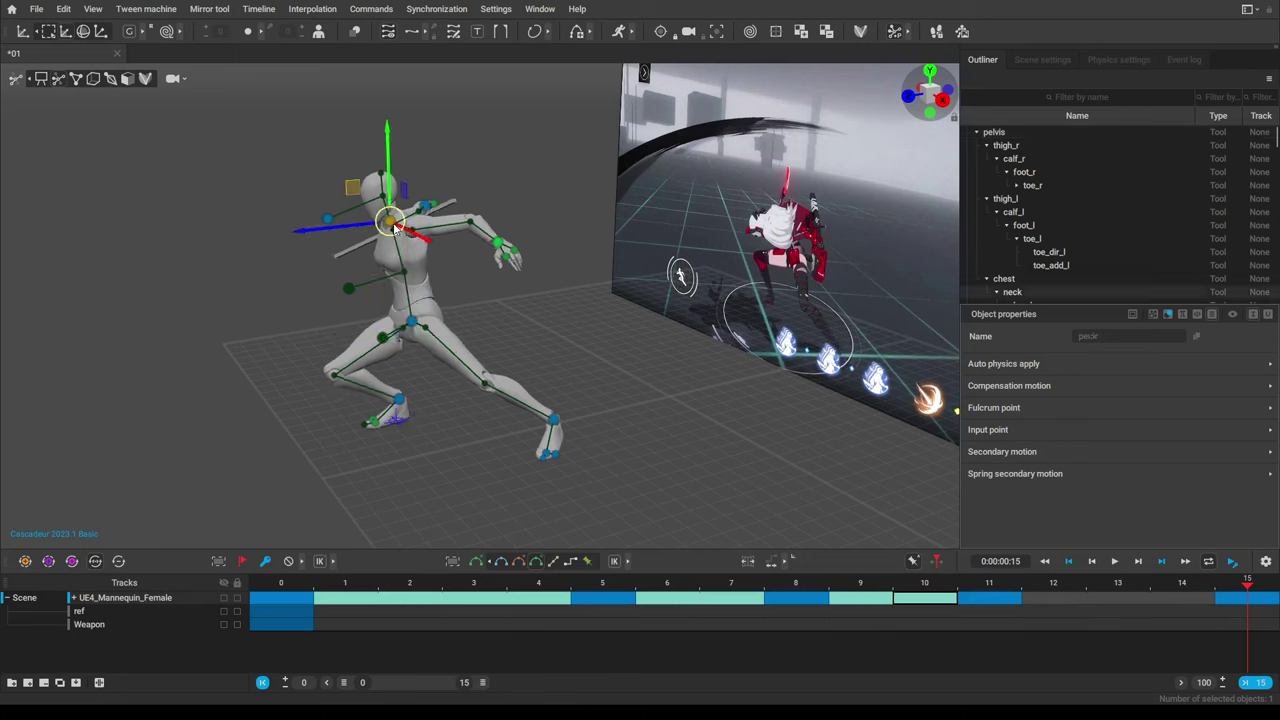
{"action": "left_click_drag", "start_coordinate": [352, 191], "coordinate": [312, 270]}
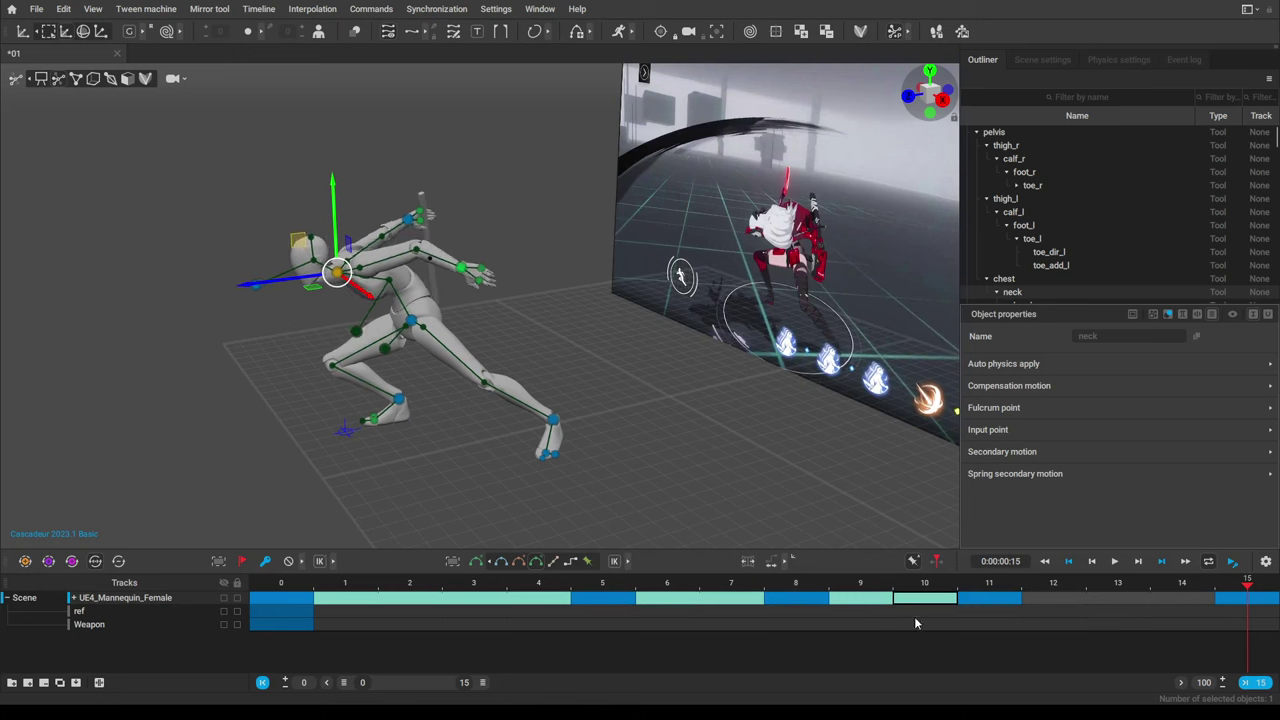
Extend the visible timeline range to frame 38 and interpolate the interval between the frame 11 and frame 15 keys.
{"action": "left_click_drag", "start_coordinate": [537, 682], "coordinate": [668, 682]}
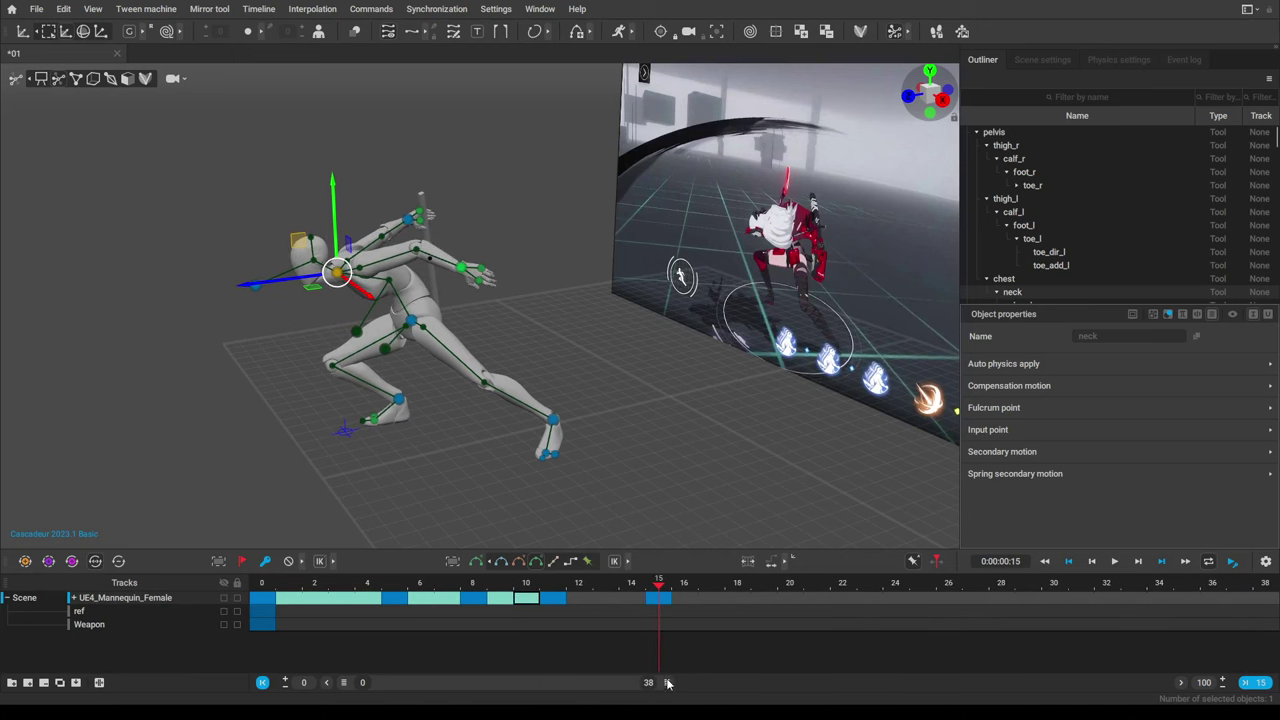
{"action": "mouse_move", "coordinate": [664, 579]}
{"action": "left_mouse_down"}
{"action": "mouse_move", "coordinate": [714, 588]}
{"action": "mouse_move", "coordinate": [651, 591]}
{"action": "left_mouse_up"}
{"action": "left_click", "coordinate": [600, 598]}
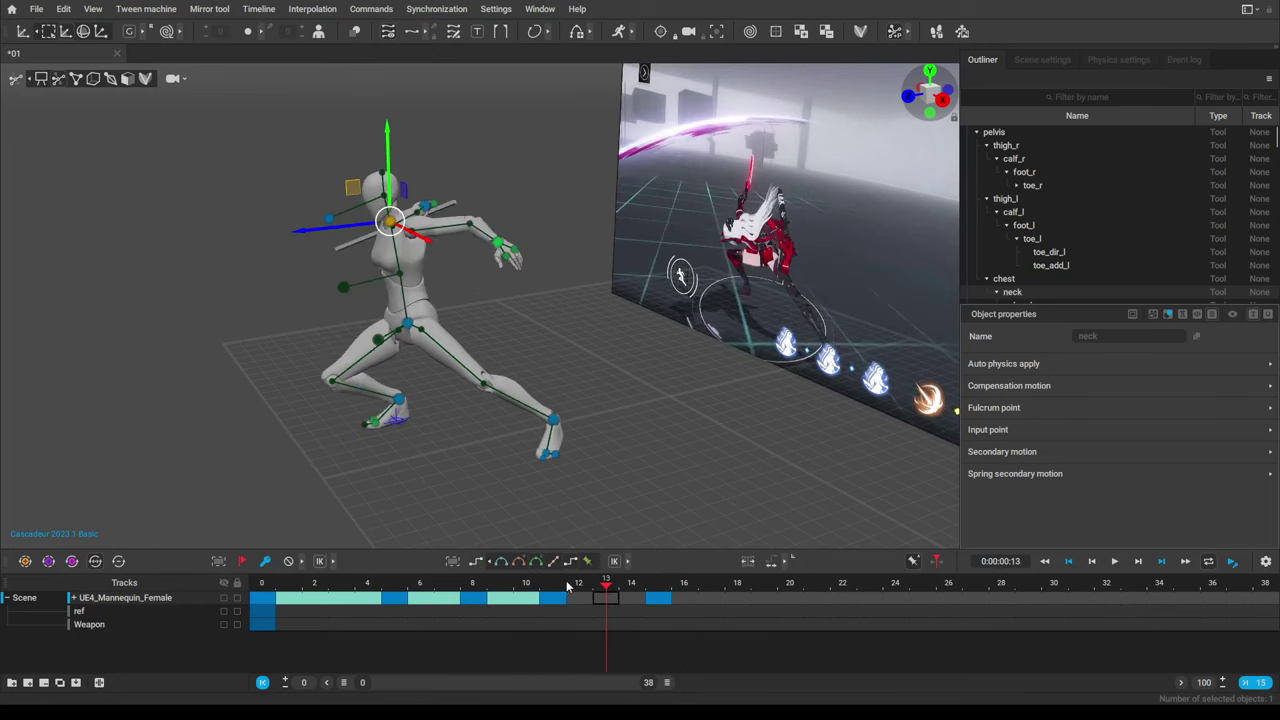
{"action": "left_click", "coordinate": [535, 563]}
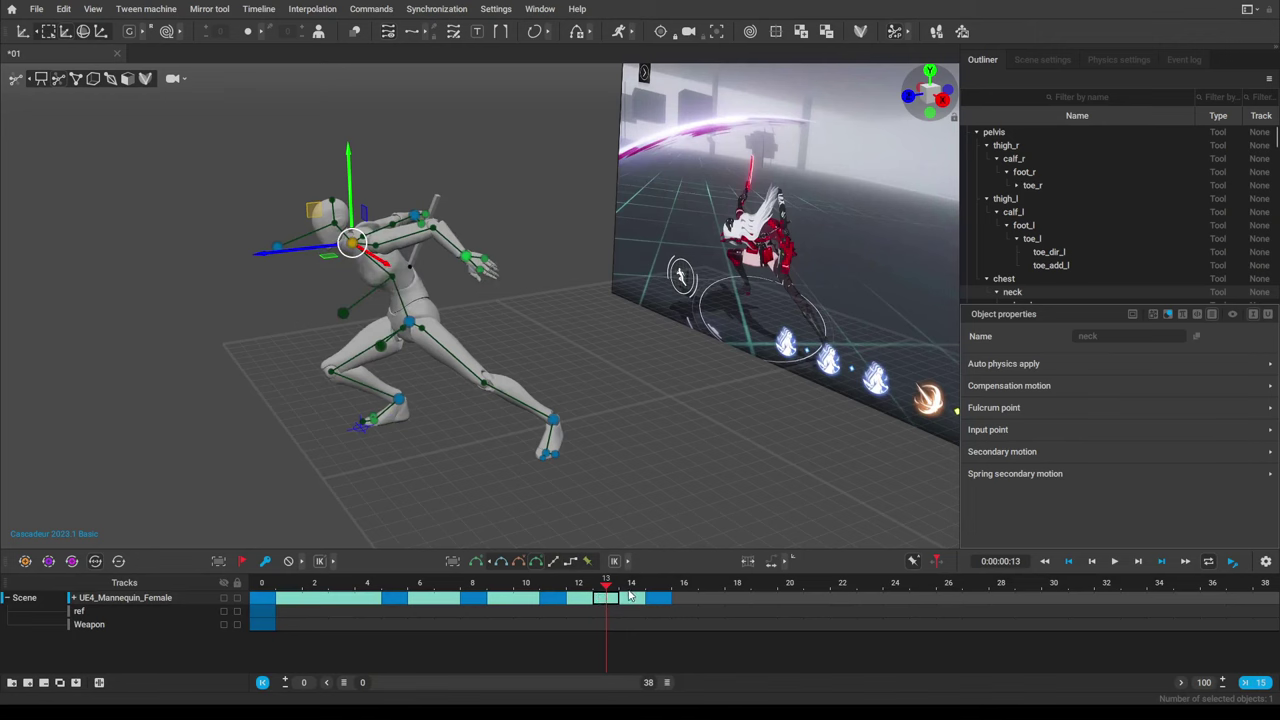
{"action": "left_click", "coordinate": [660, 585]}
Select all of the right hand's controllers at frame 15 and prepare to rotate them around local axes.
{"action": "right_click_drag", "start_coordinate": [533, 457], "coordinate": [418, 340]}
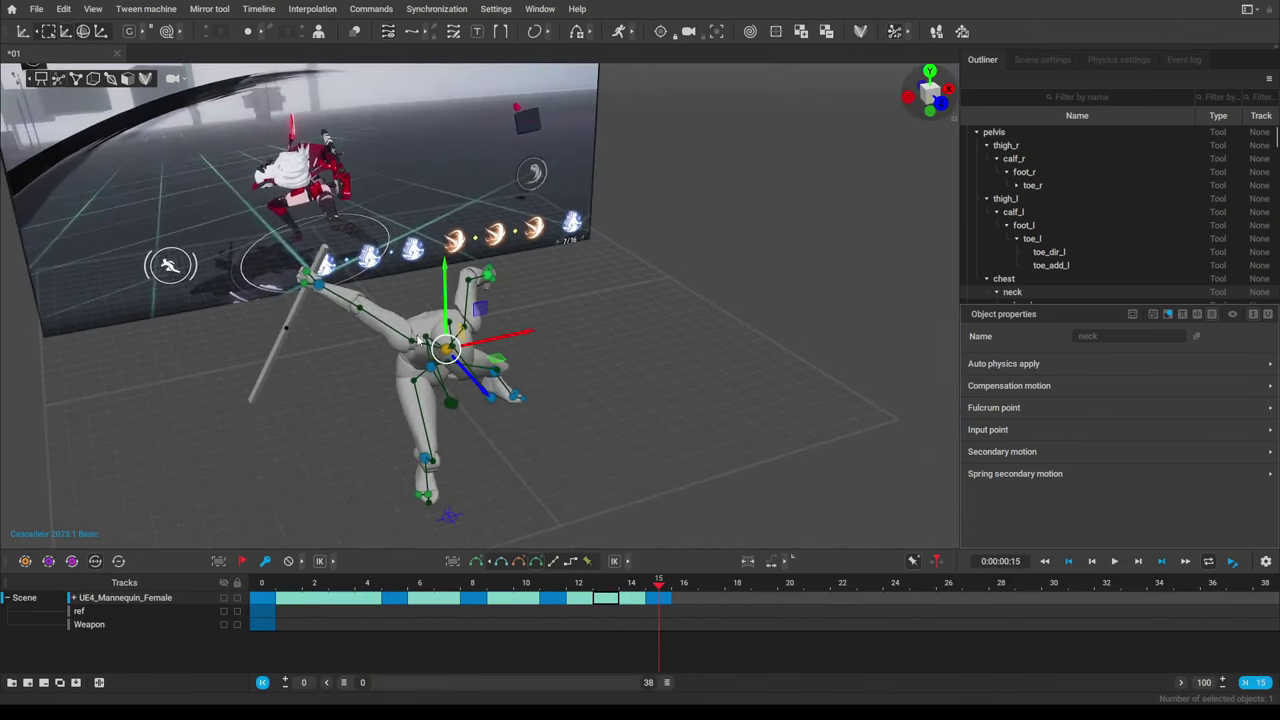
{"action": "left_click", "coordinate": [320, 286]}
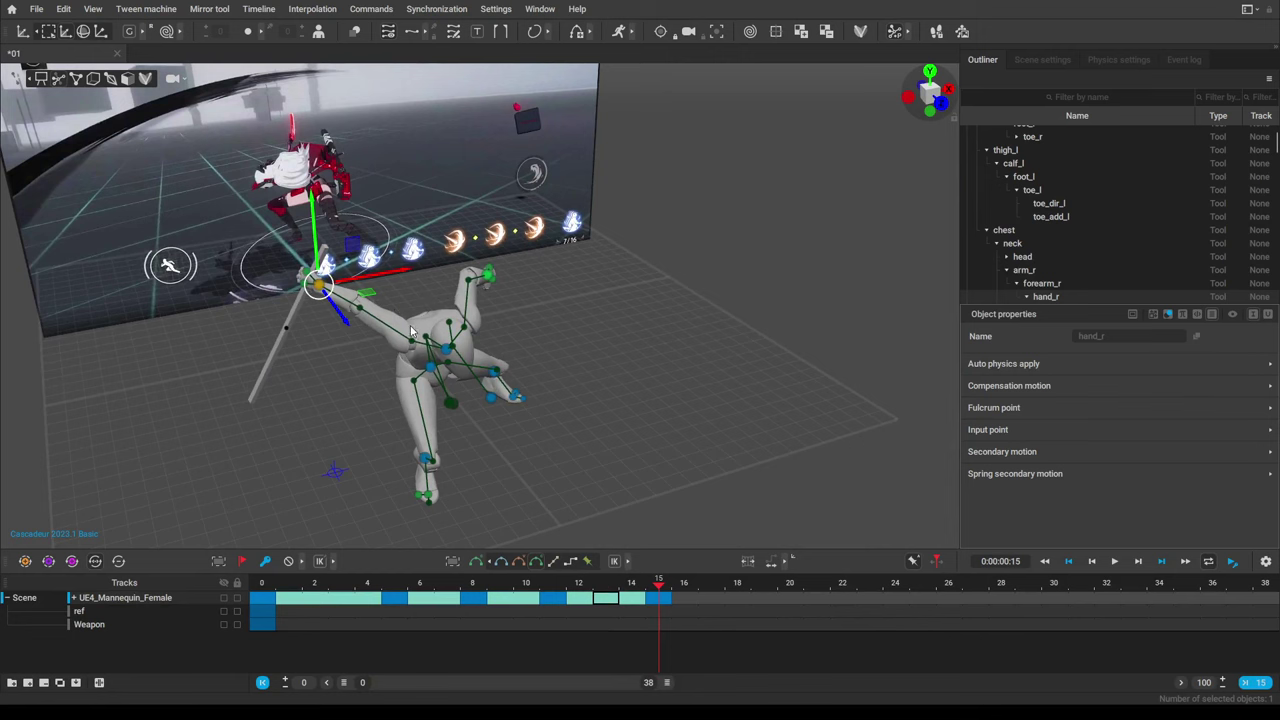
{"action": "right_click_drag", "start_coordinate": [410, 330], "coordinate": [510, 345]}
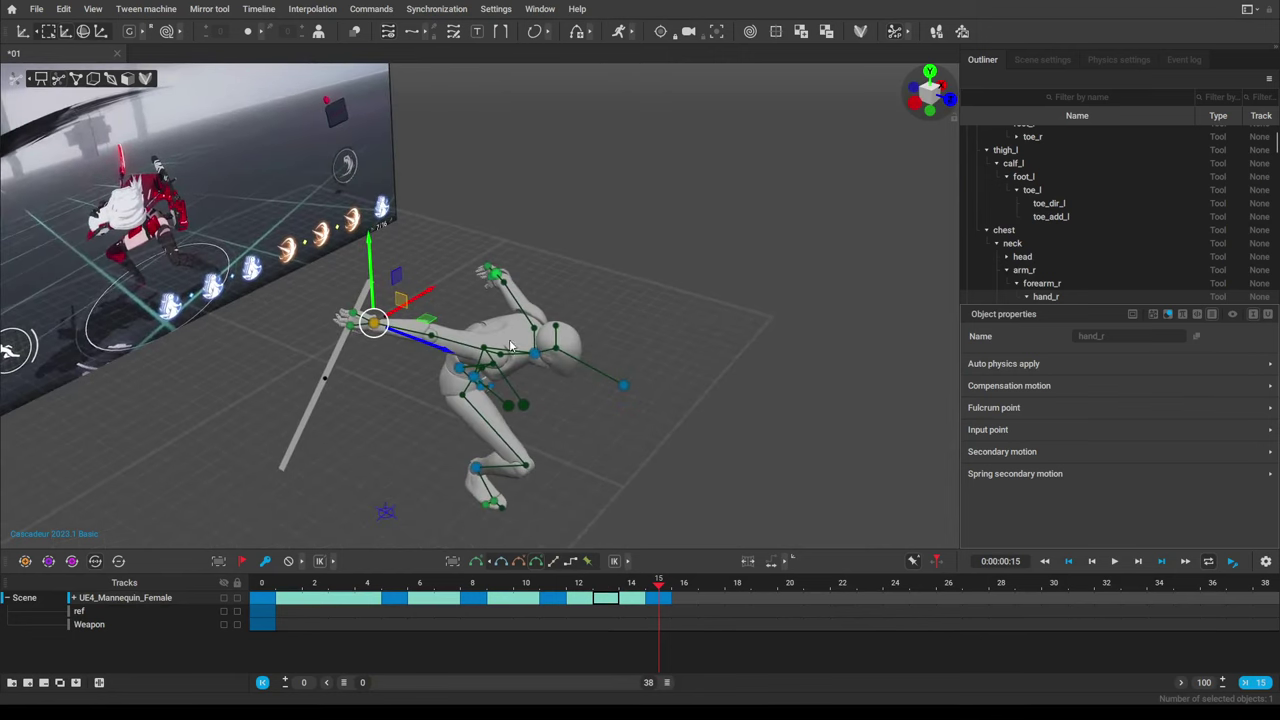
{"action": "double_click", "coordinate": [378, 322]}
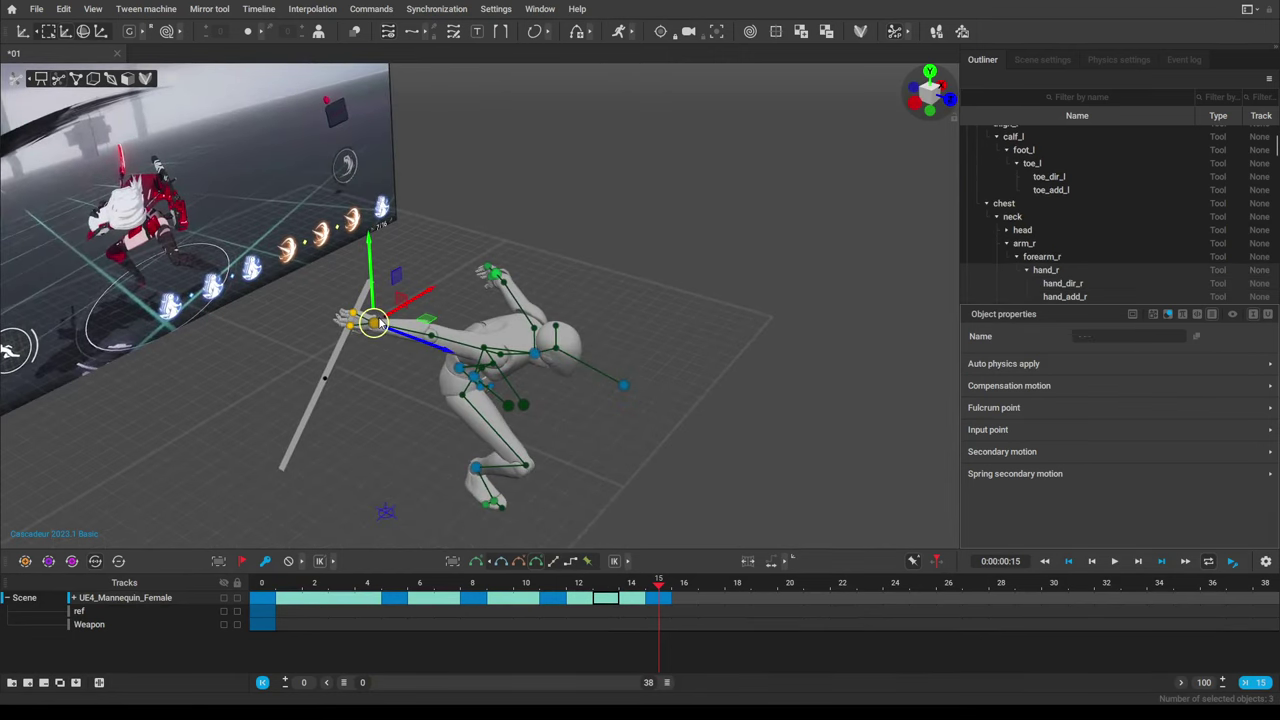
{"action": "key", "text": "e"}
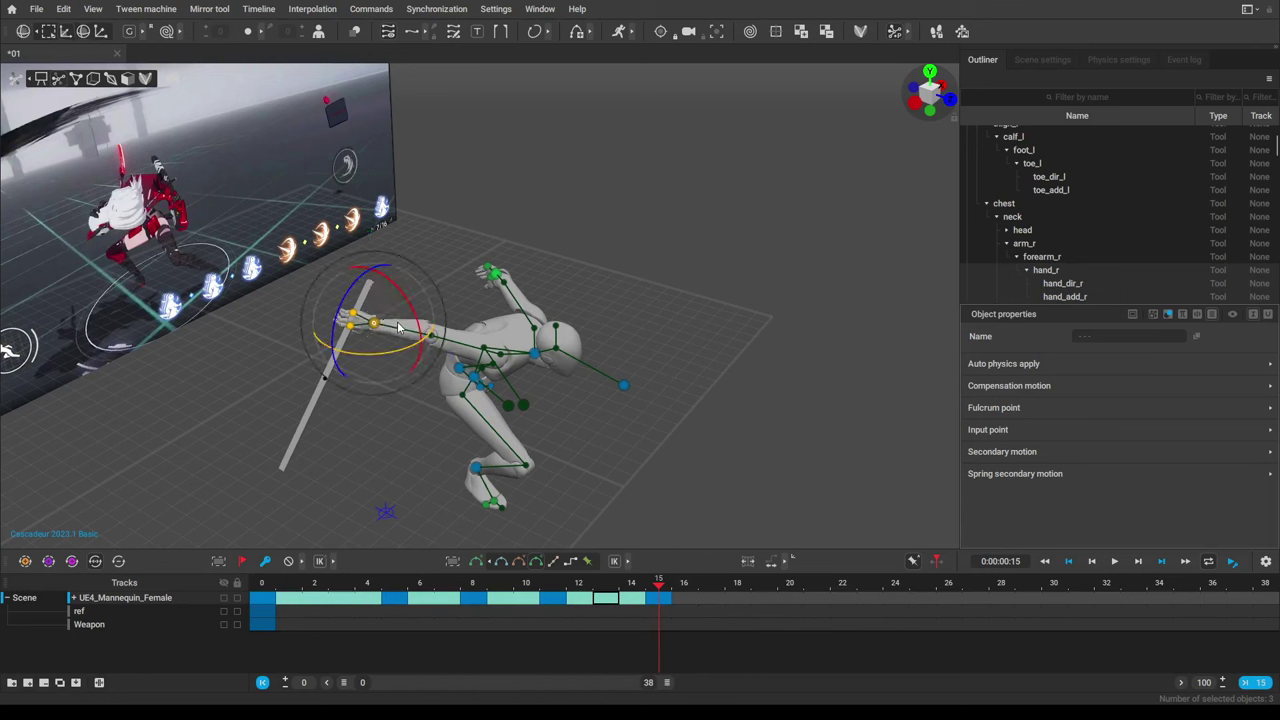
{"action": "left_click", "coordinate": [128, 32]}
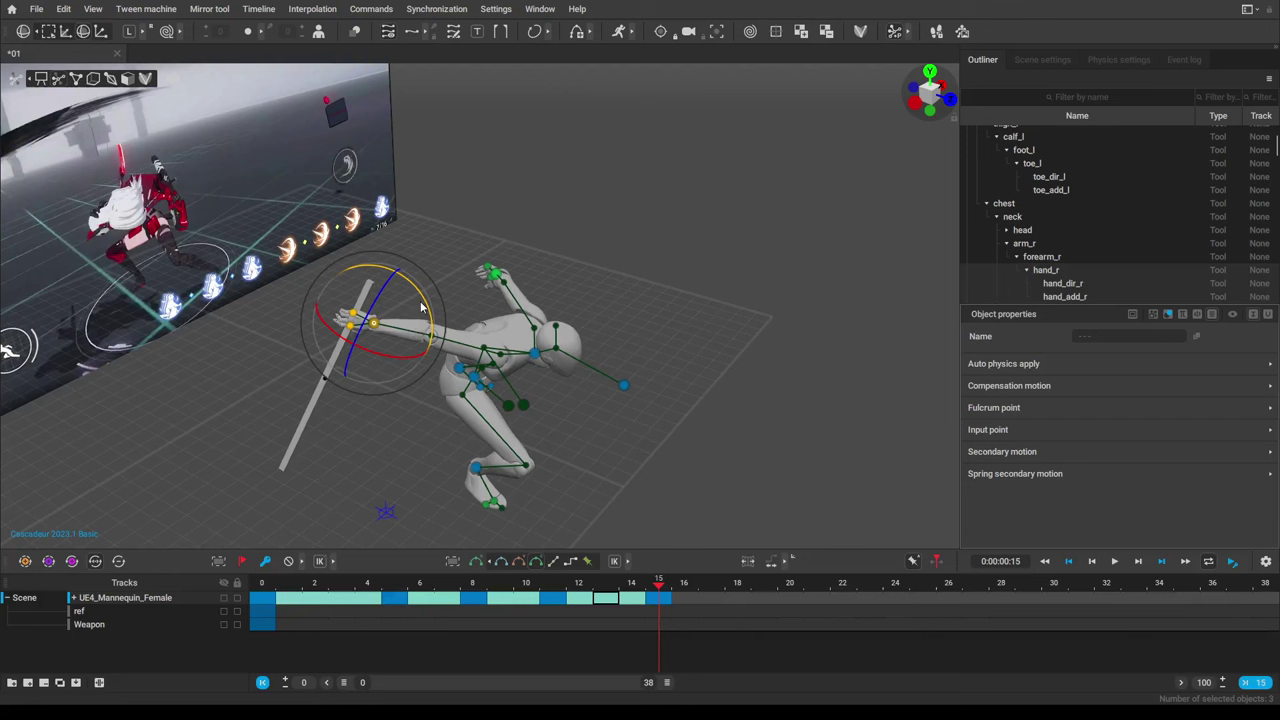
Try to rotate the right hand at frame 15 around its local axes so the sword swings up behind the body.
{"action": "left_click_drag", "start_coordinate": [428, 303], "coordinate": [440, 355]}
{"action": "left_click_drag", "start_coordinate": [570, 418], "coordinate": [393, 341], "text": "alt"}
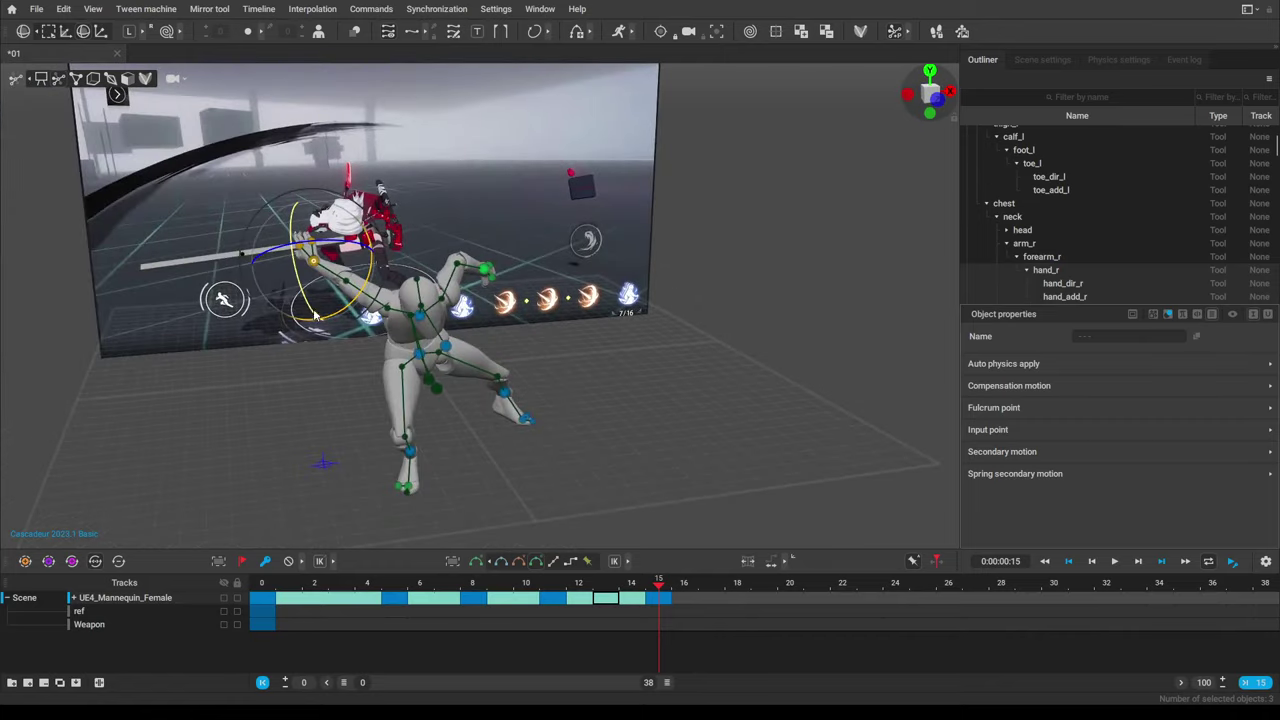
{"action": "left_click_drag", "start_coordinate": [314, 316], "coordinate": [322, 280]}
{"action": "left_click_drag", "start_coordinate": [428, 330], "coordinate": [608, 389], "text": "alt"}
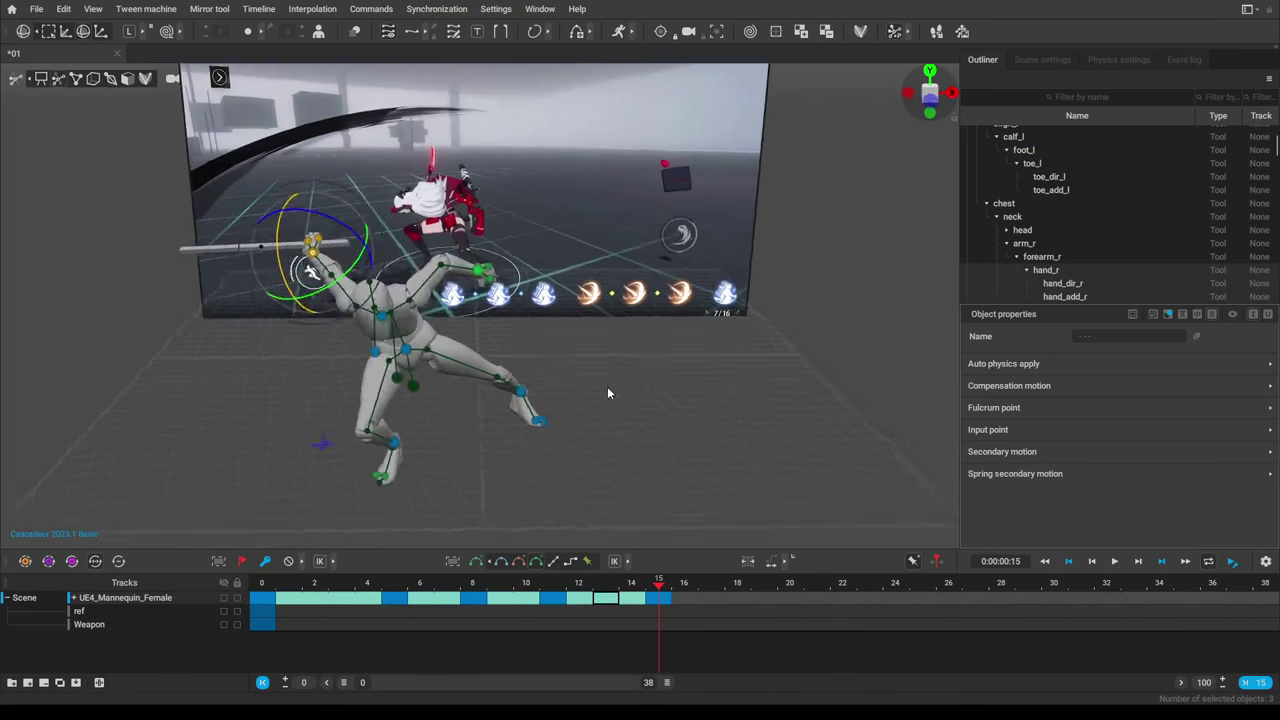
{"action": "right_click_drag", "start_coordinate": [608, 393], "coordinate": [436, 289]}
{"action": "left_click_drag", "start_coordinate": [371, 243], "coordinate": [349, 259]}
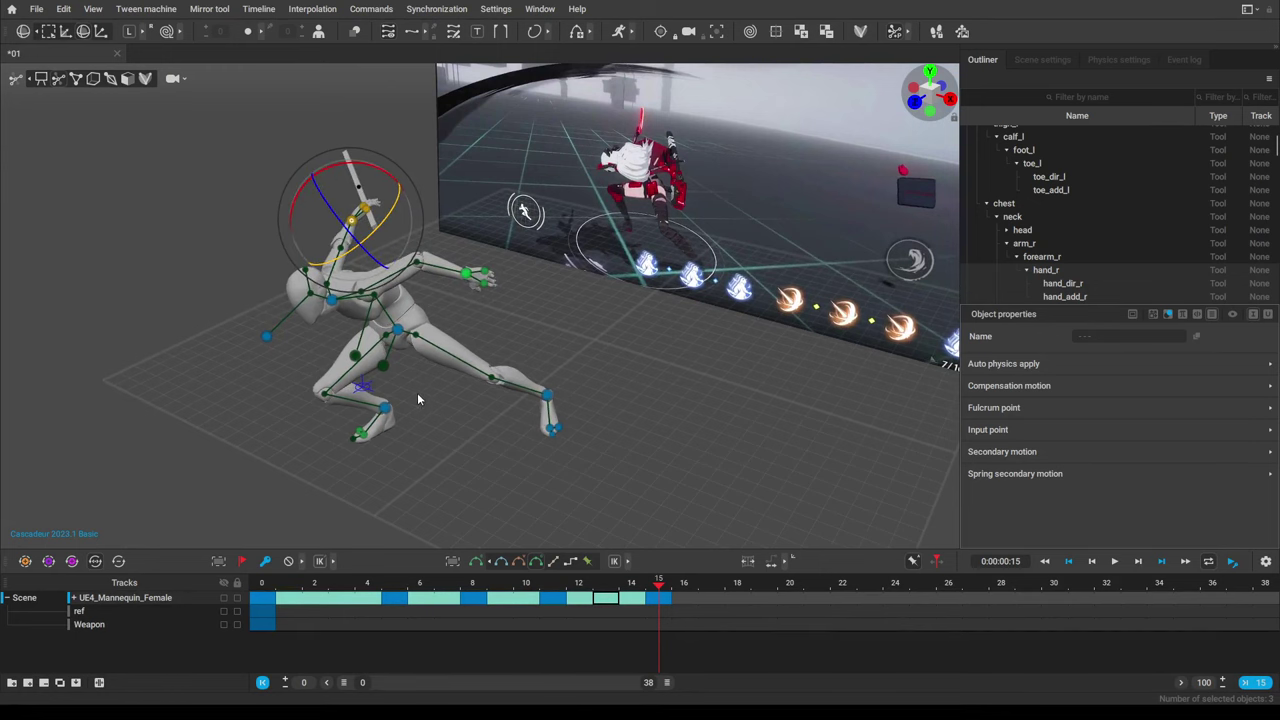
{"action": "right_click_drag", "start_coordinate": [417, 399], "coordinate": [580, 420]}
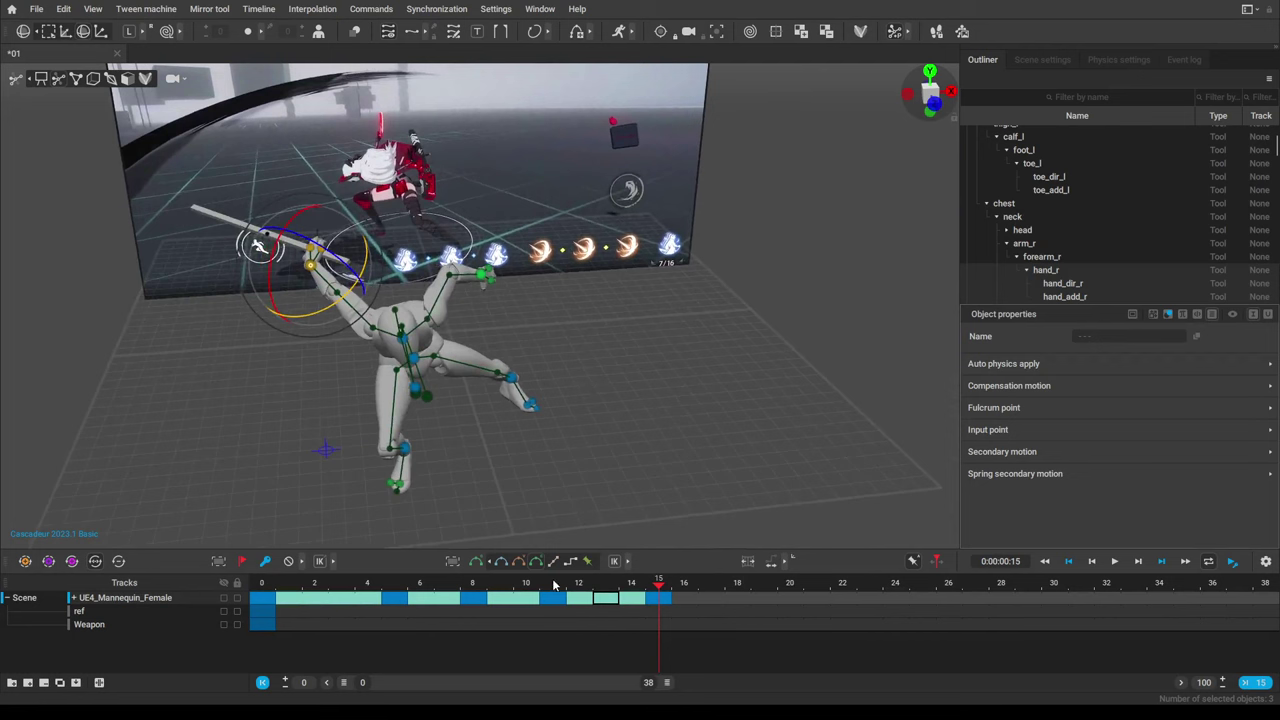
Check the sword's swing between frames 11 and 15 and undo the right hand's rotations at frame 15.
{"action": "left_click_drag", "start_coordinate": [555, 585], "coordinate": [644, 598]}
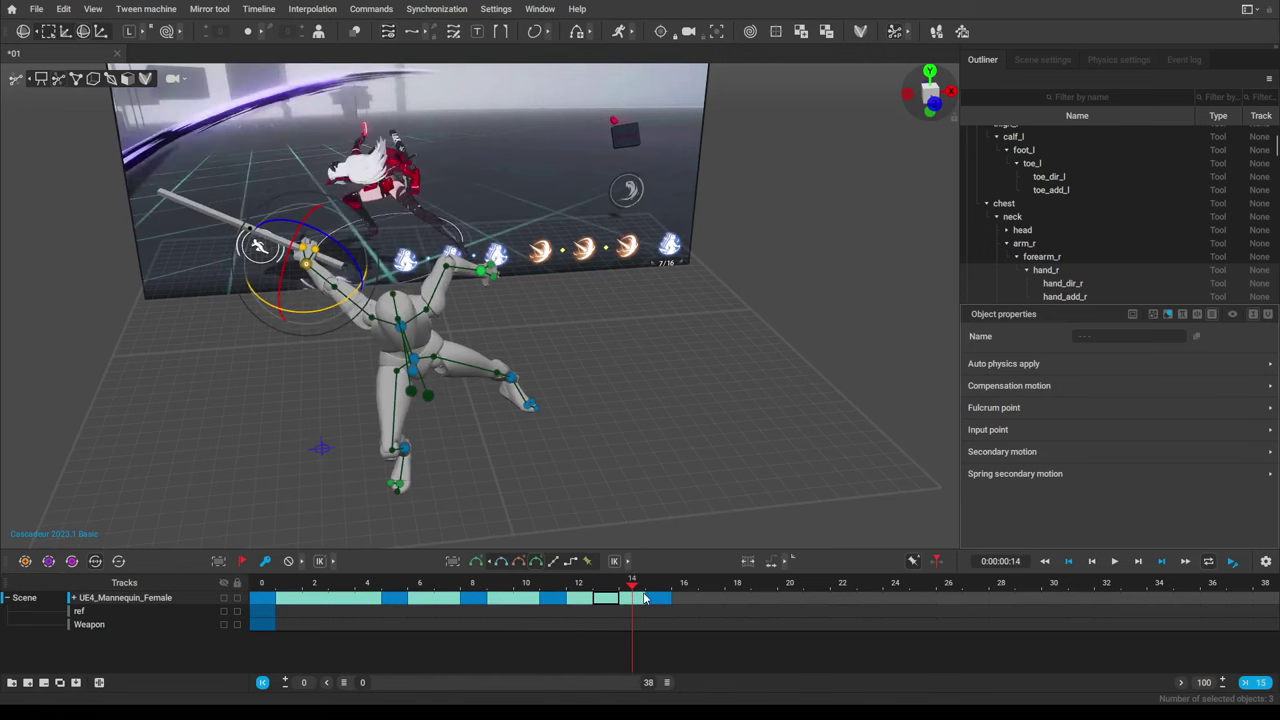
{"action": "left_click", "coordinate": [550, 586]}
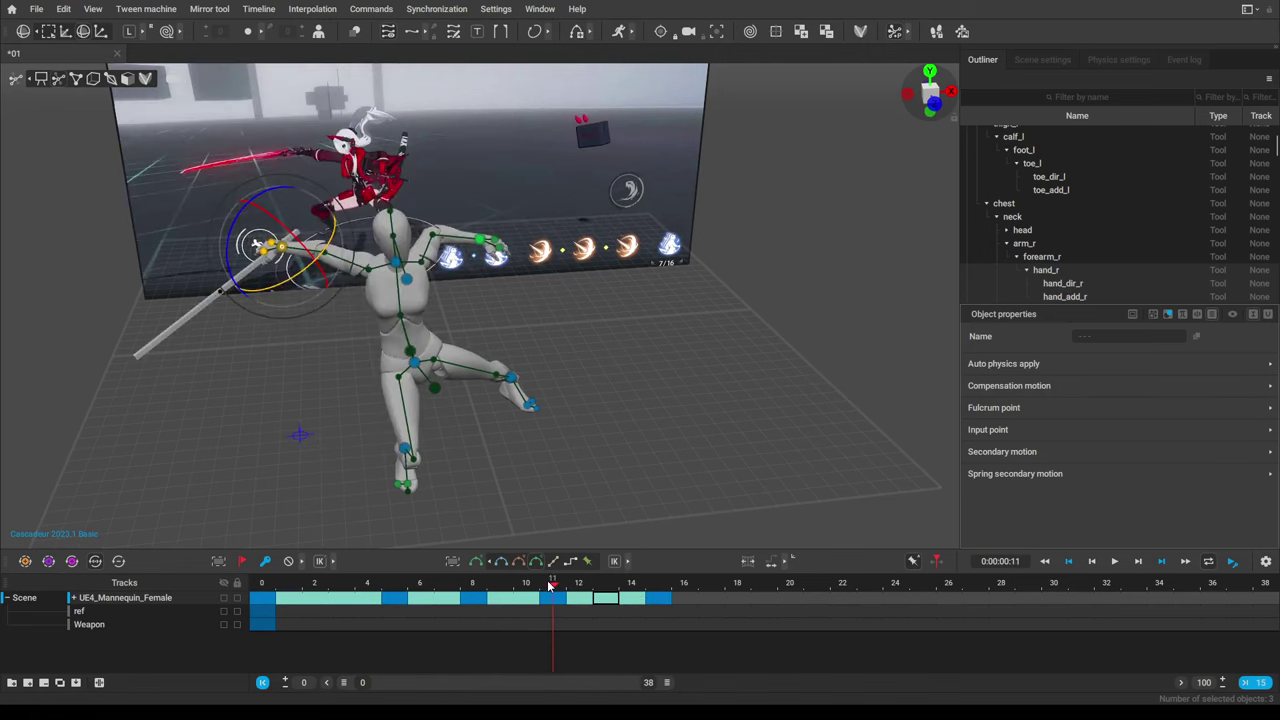
{"action": "left_click_drag", "start_coordinate": [550, 586], "coordinate": [657, 588]}
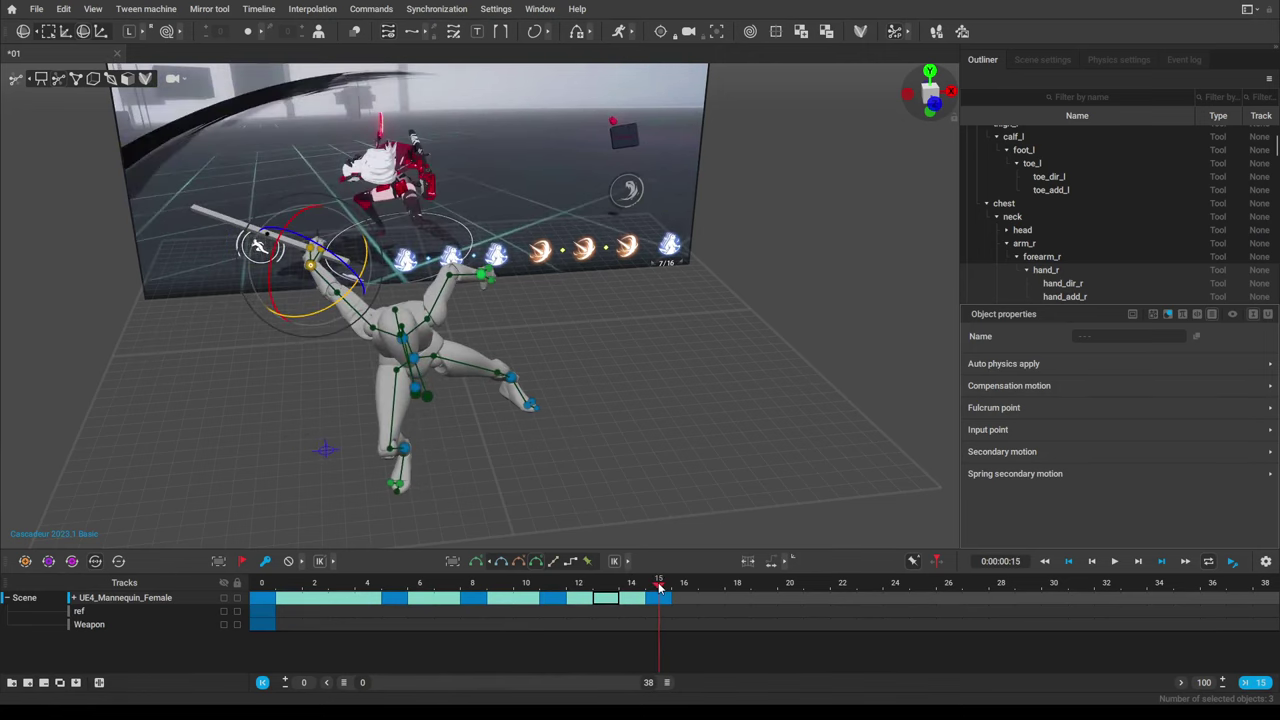
{"action": "left_click", "coordinate": [549, 587]}
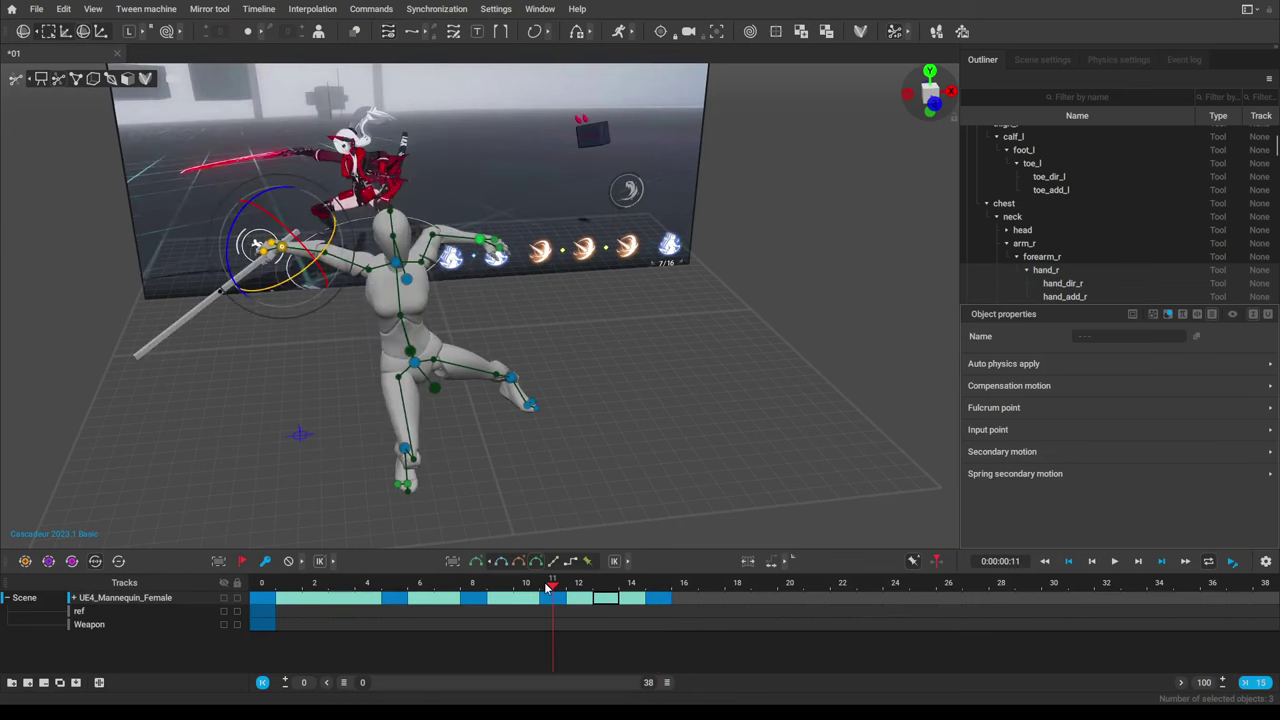
{"action": "left_click_drag", "start_coordinate": [547, 588], "coordinate": [658, 590]}
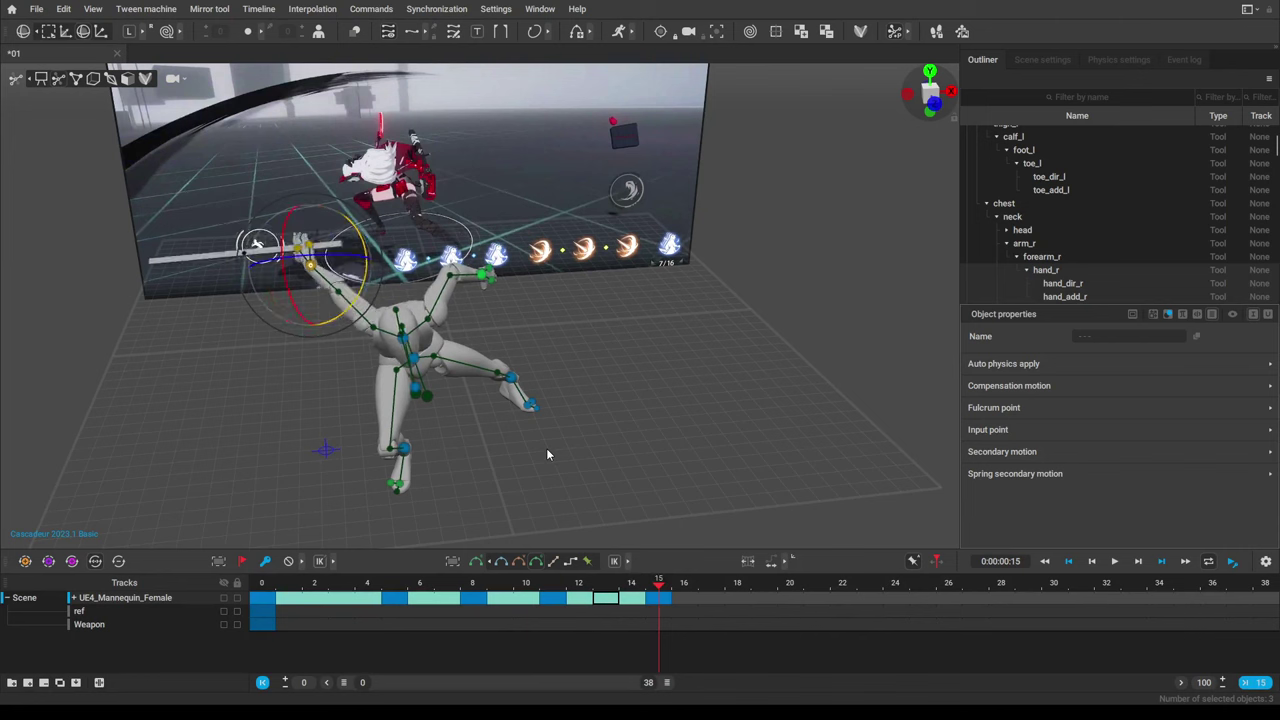
{"action": "key", "text": "ctrl+z"}
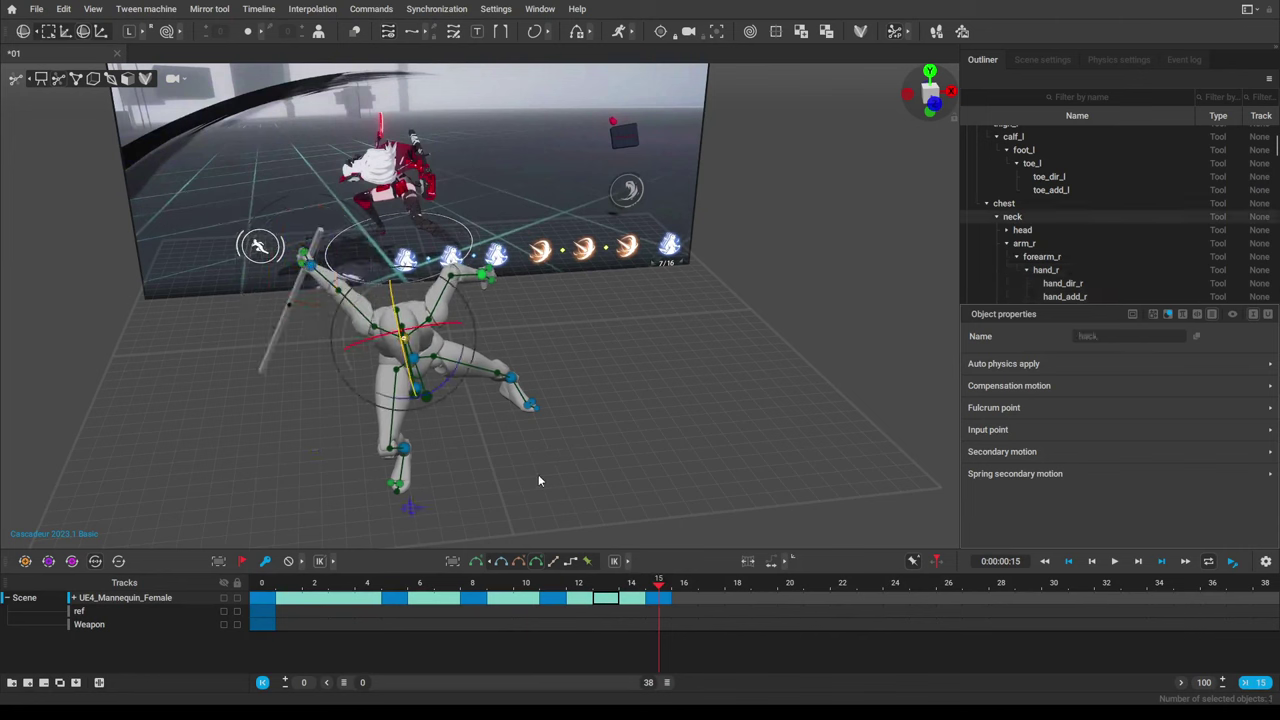
Rotate the right hand's controllers at frame 15 so the sword points up and outward, checking the swing from frame 11.
{"action": "left_click_drag", "start_coordinate": [607, 588], "coordinate": [656, 582]}
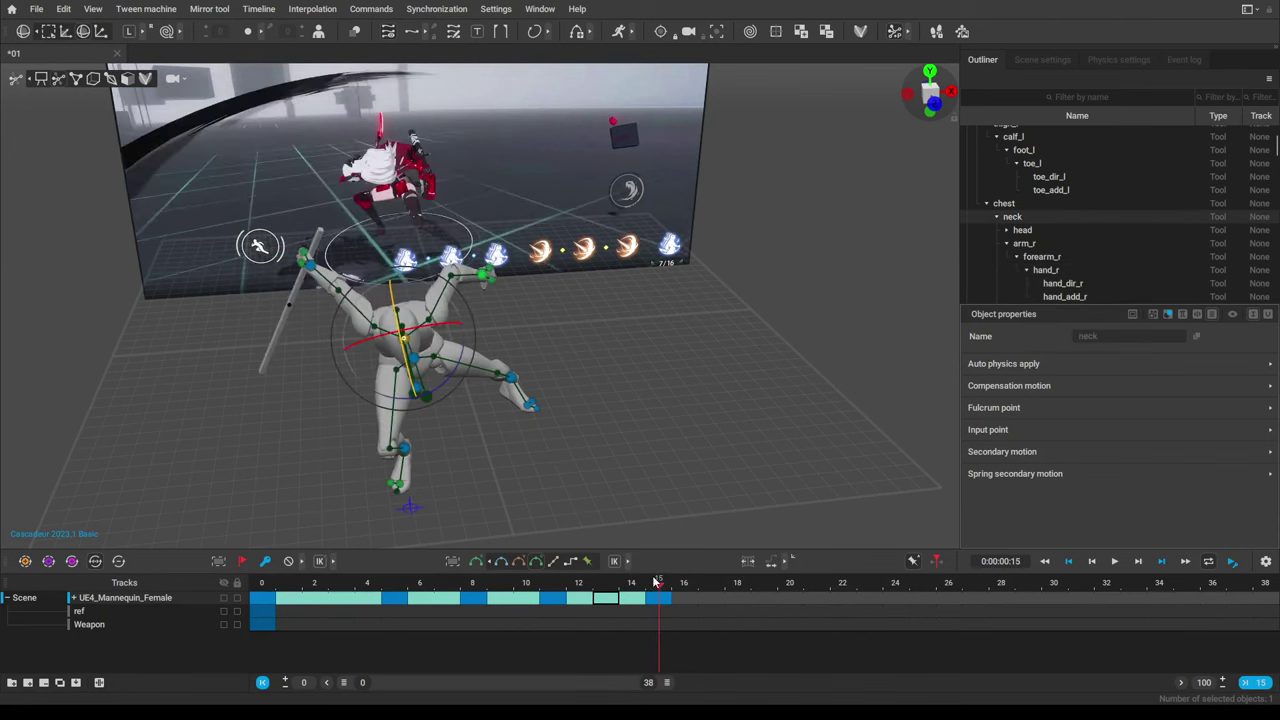
{"action": "left_click", "coordinate": [313, 262]}
{"action": "left_click_drag", "start_coordinate": [295, 229], "coordinate": [453, 311]}
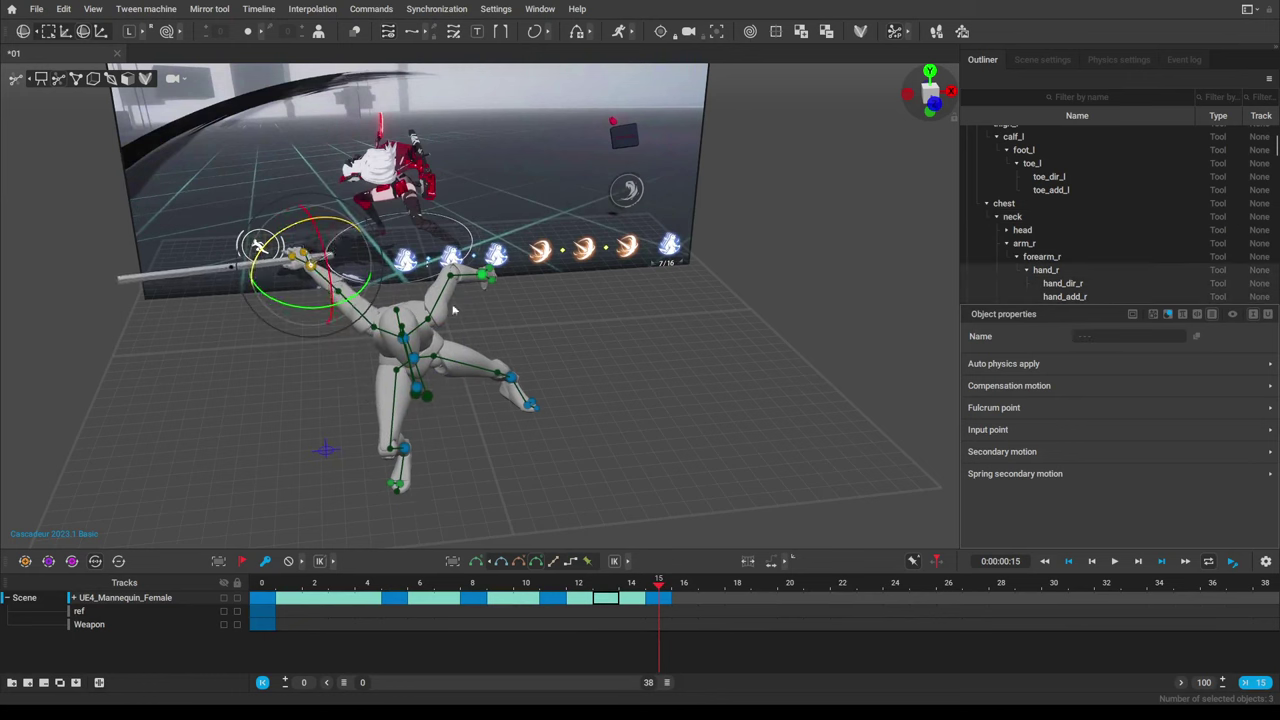
{"action": "left_click_drag", "start_coordinate": [560, 585], "coordinate": [658, 585]}
{"action": "left_click_drag", "start_coordinate": [355, 298], "coordinate": [303, 320]}
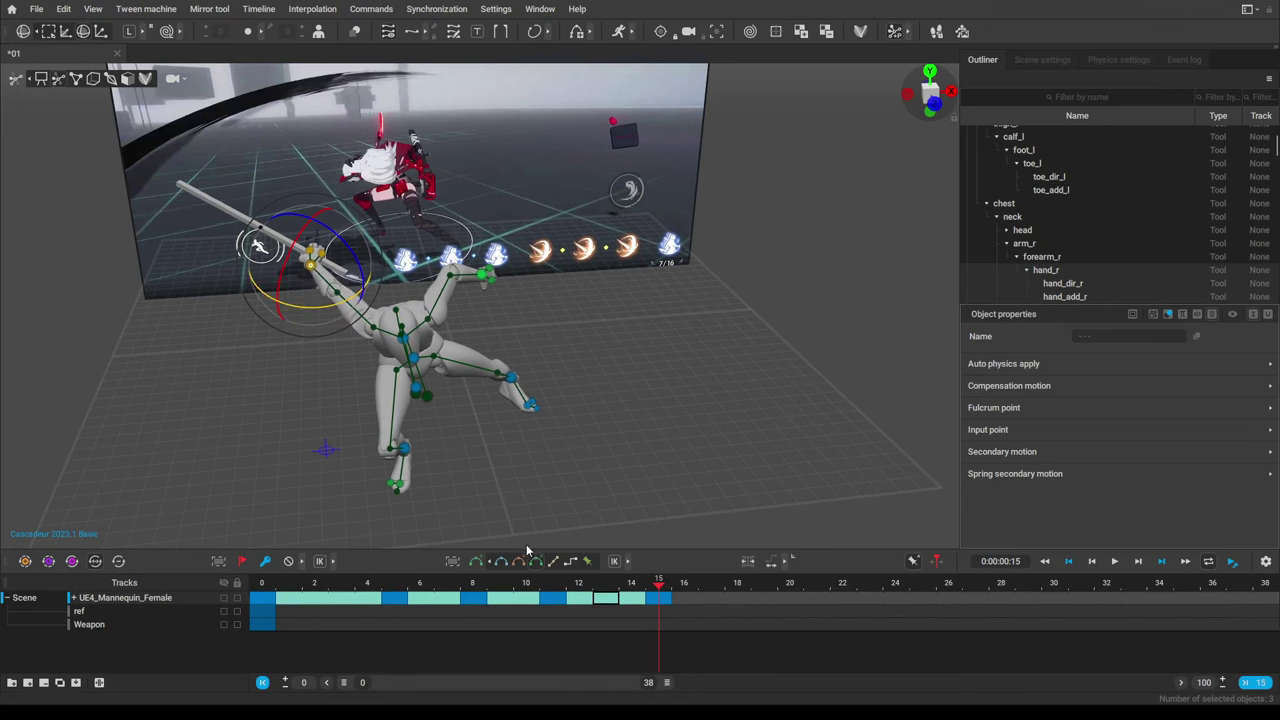
{"action": "left_click_drag", "start_coordinate": [543, 590], "coordinate": [651, 582]}
{"action": "left_click_drag", "start_coordinate": [299, 310], "coordinate": [354, 300]}
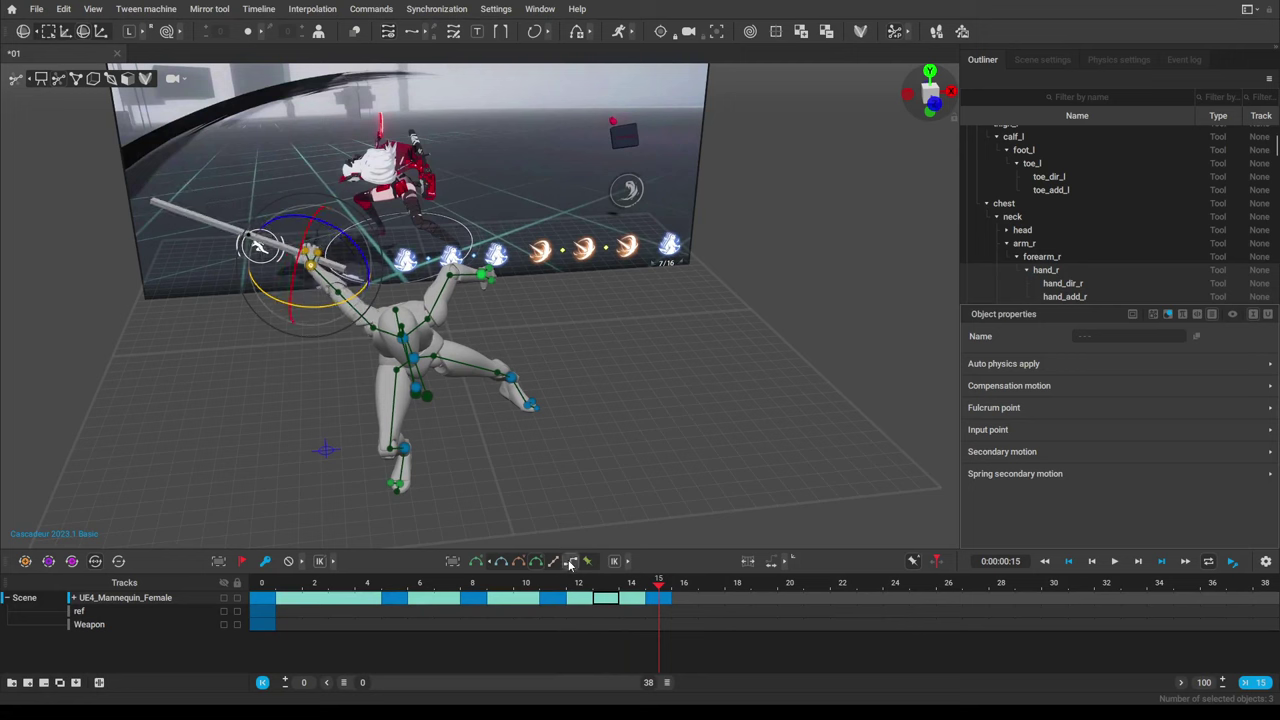
Examine the sword's arc between frames 11 and 15, the frame 15 pose from the side, and the earlier frames.
{"action": "left_click", "coordinate": [555, 582]}
{"action": "left_click_drag", "start_coordinate": [569, 581], "coordinate": [665, 592]}
{"action": "left_click_drag", "start_coordinate": [635, 357], "coordinate": [506, 323], "text": "alt"}
{"action": "middle_click_drag", "start_coordinate": [506, 323], "coordinate": [588, 338], "text": "alt"}
{"action": "mouse_move", "coordinate": [600, 354]}
{"action": "left_mouse_down", "text": "alt"}
{"action": "mouse_move", "coordinate": [500, 364]}
{"action": "mouse_move", "coordinate": [587, 366]}
{"action": "left_mouse_up", "text": "alt"}
{"action": "right_click_drag", "start_coordinate": [586, 372], "coordinate": [628, 385]}
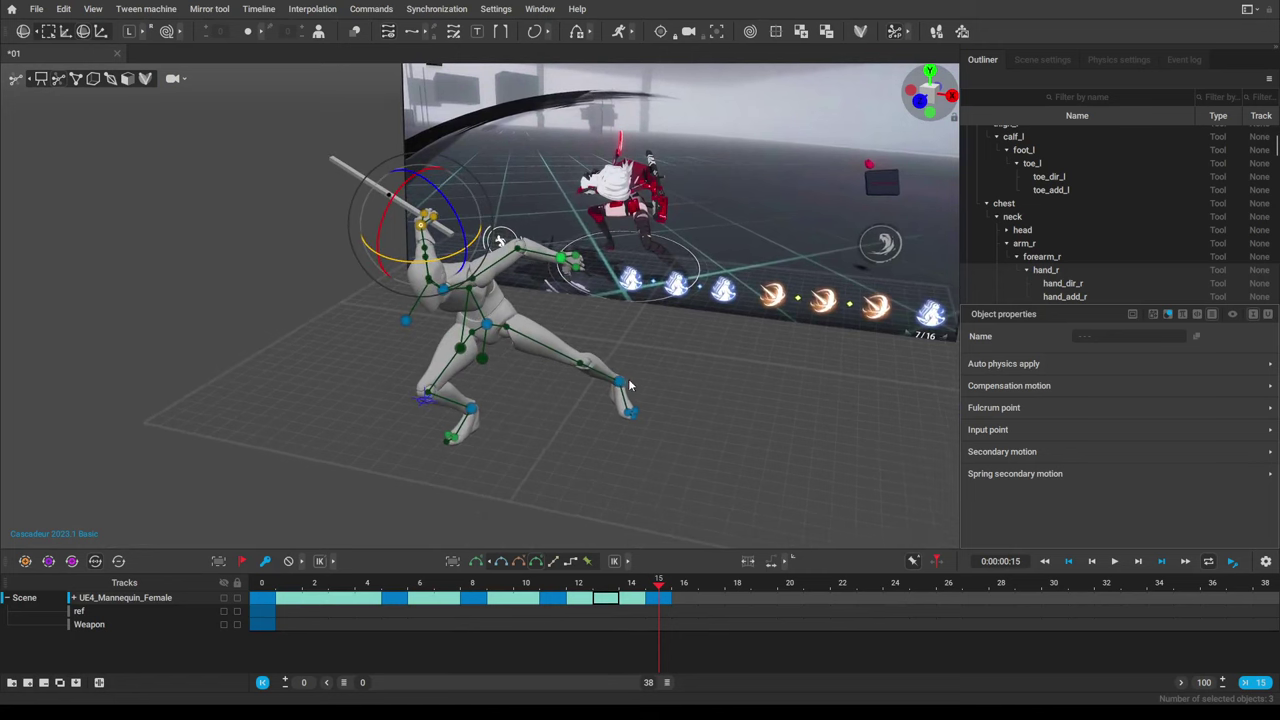
{"action": "left_click_drag", "start_coordinate": [467, 586], "coordinate": [421, 590]}
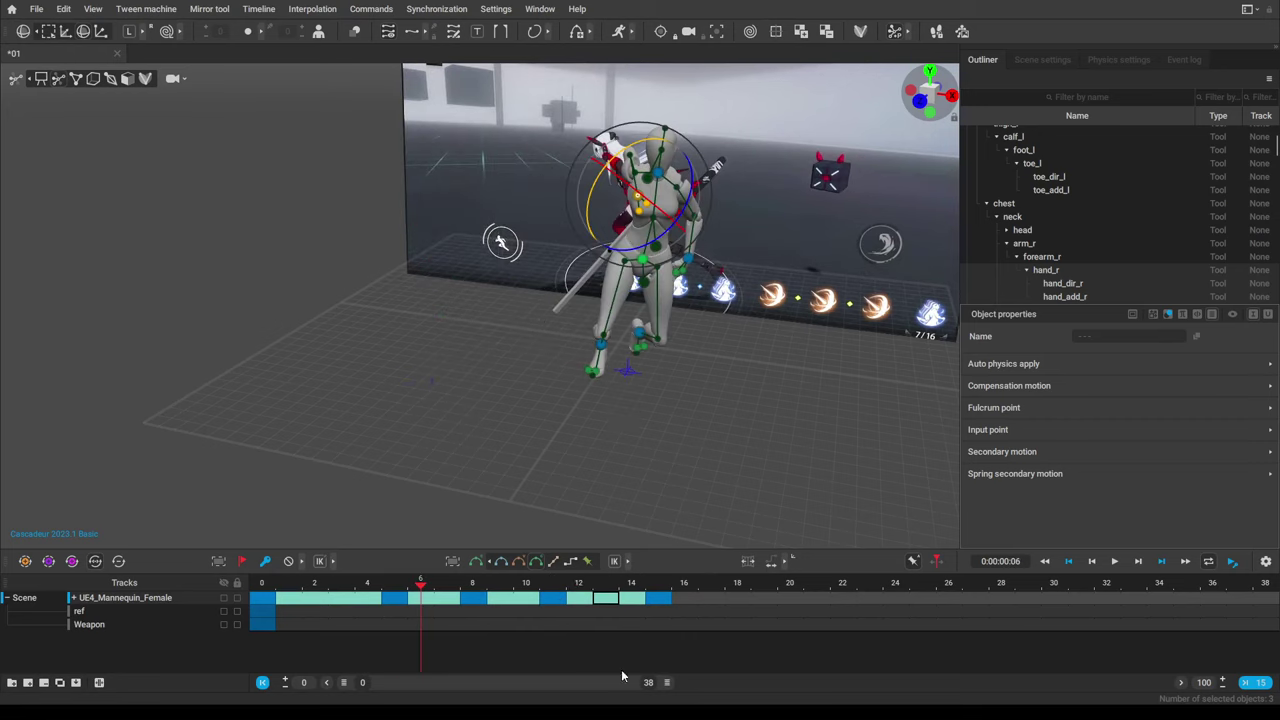
Shorten the visible timeline range to end at frame 15, deselect everything and switch to the view mode without controllers.
{"action": "left_click_drag", "start_coordinate": [662, 690], "coordinate": [483, 685]}
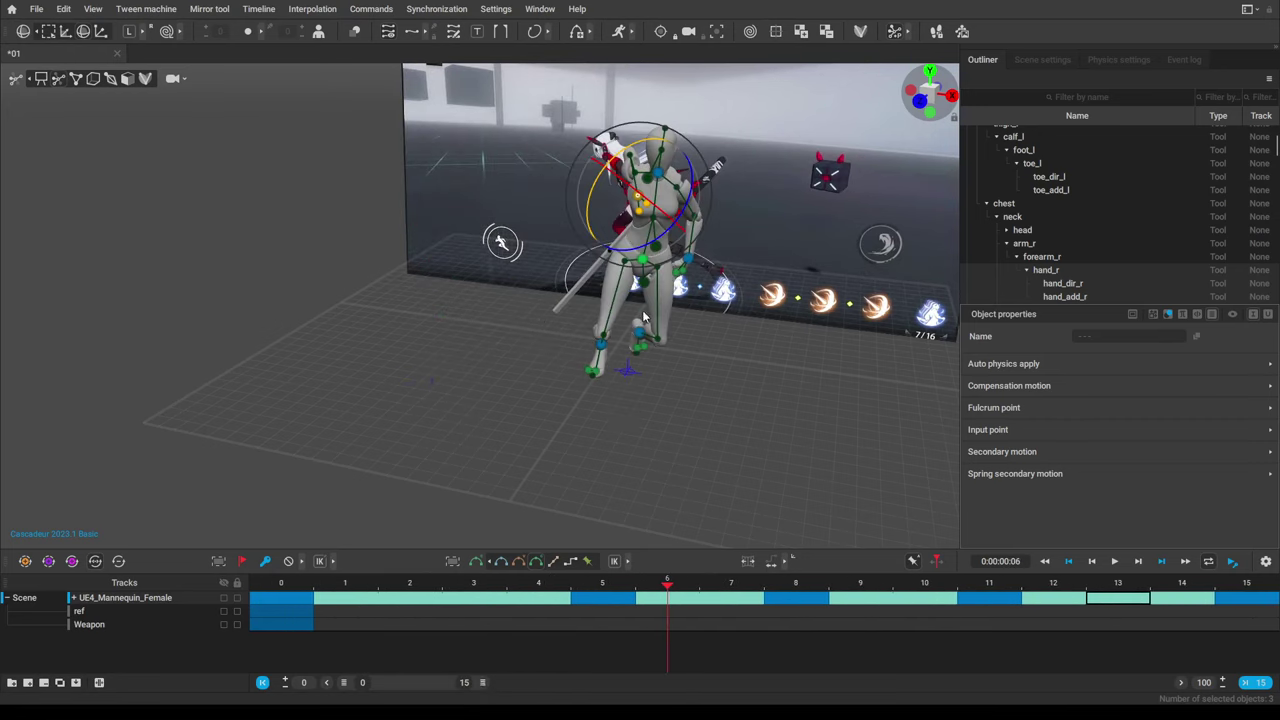
{"action": "middle_click_drag", "start_coordinate": [643, 316], "coordinate": [599, 352], "text": "alt"}
{"action": "left_click", "coordinate": [157, 189]}
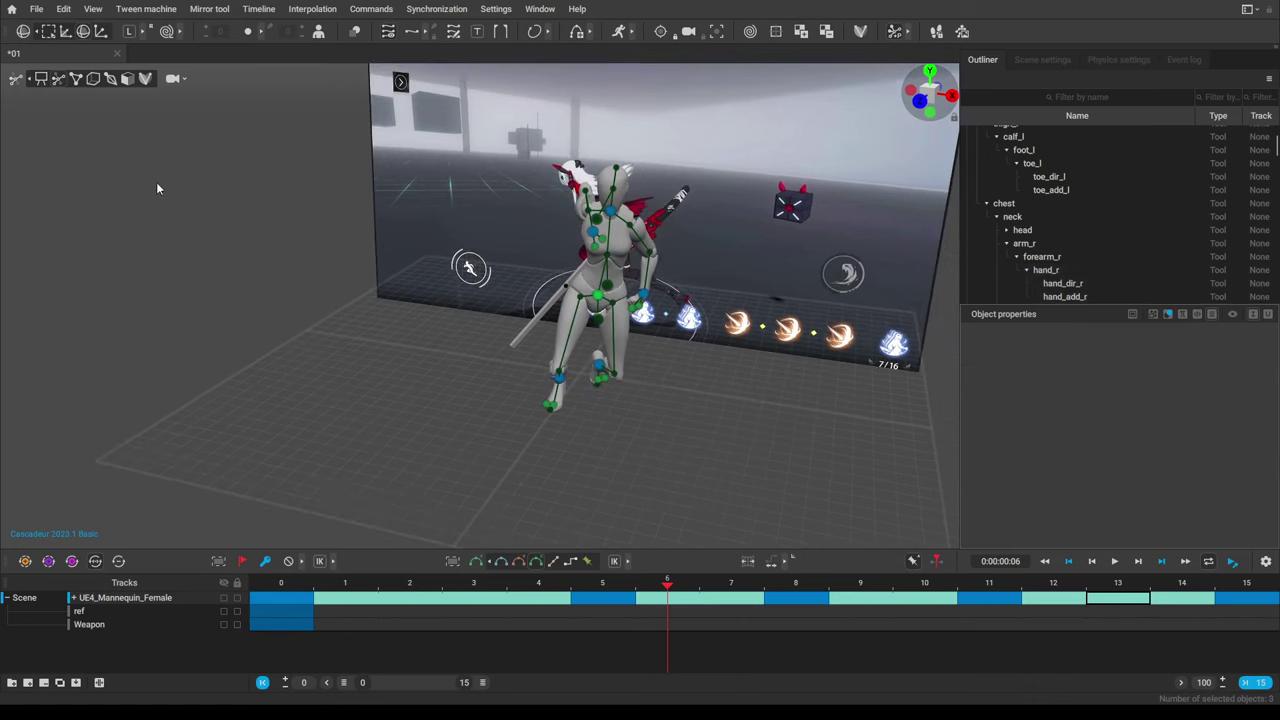
{"action": "left_click", "coordinate": [42, 79]}
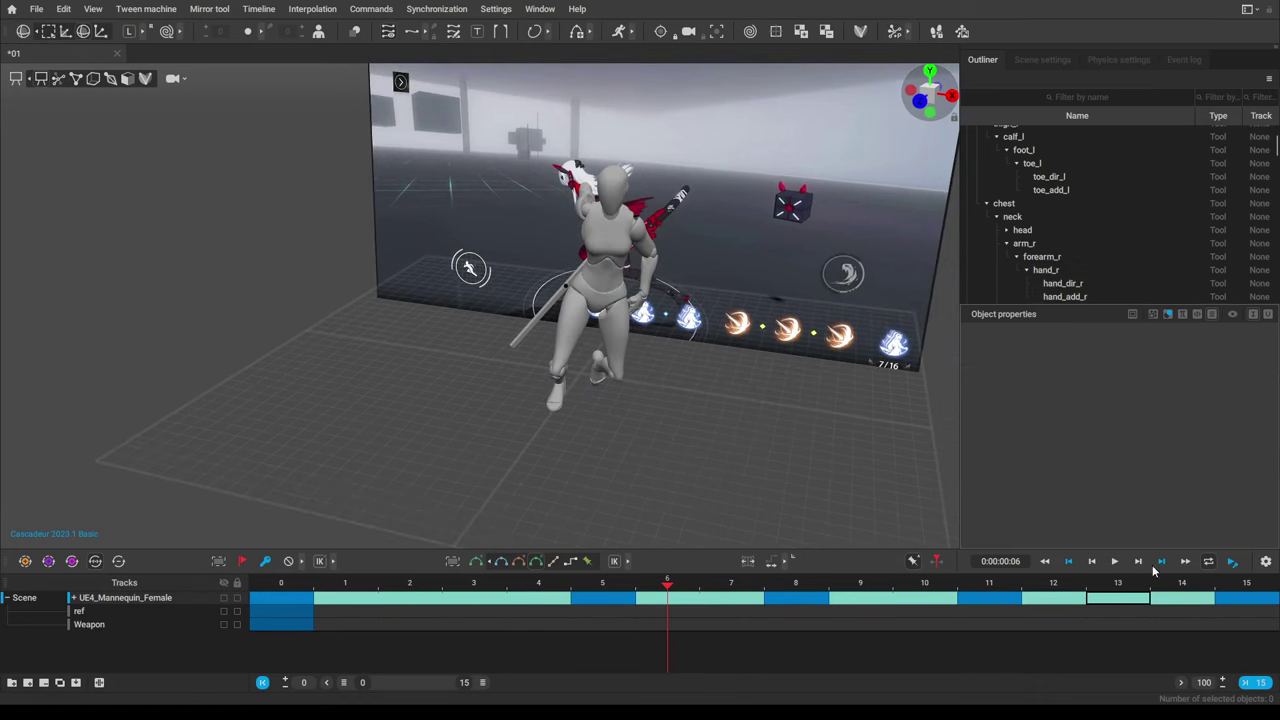
Play the animation in a loop and examine the mannequin's motion from several angles against the reference footage.
{"action": "left_click", "coordinate": [1113, 561]}
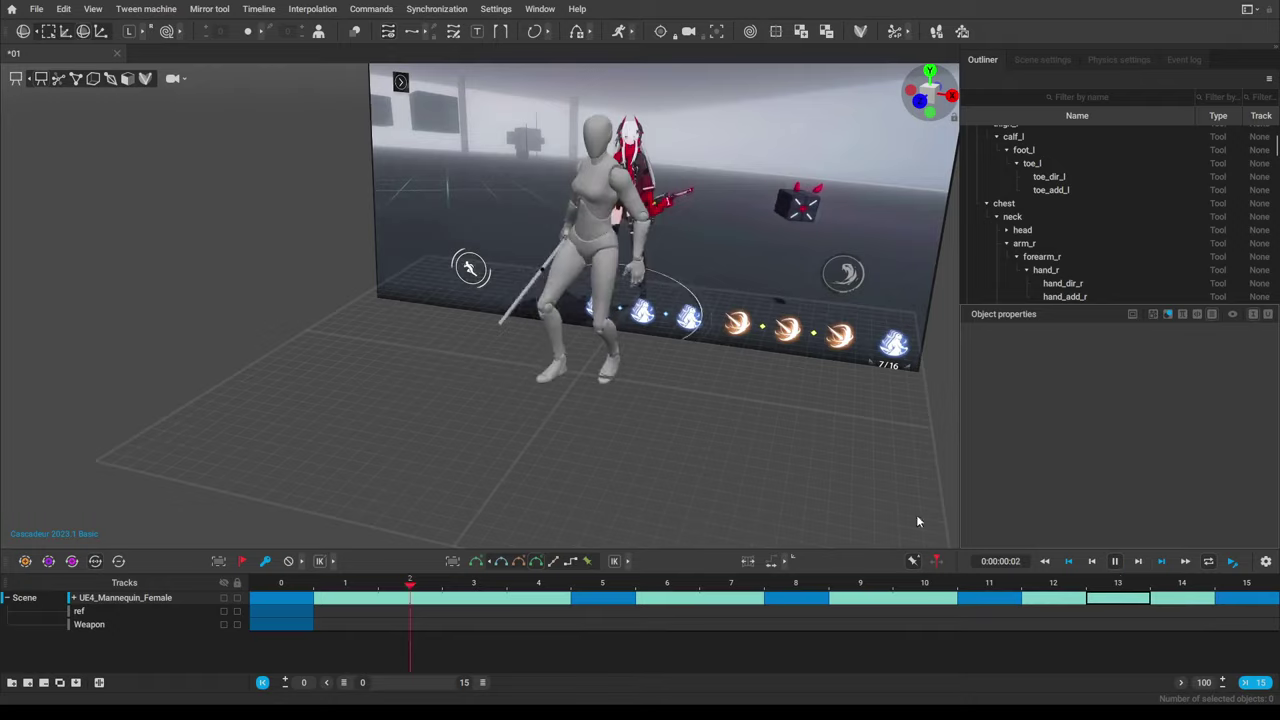
{"action": "right_click_drag", "start_coordinate": [812, 492], "coordinate": [683, 457]}
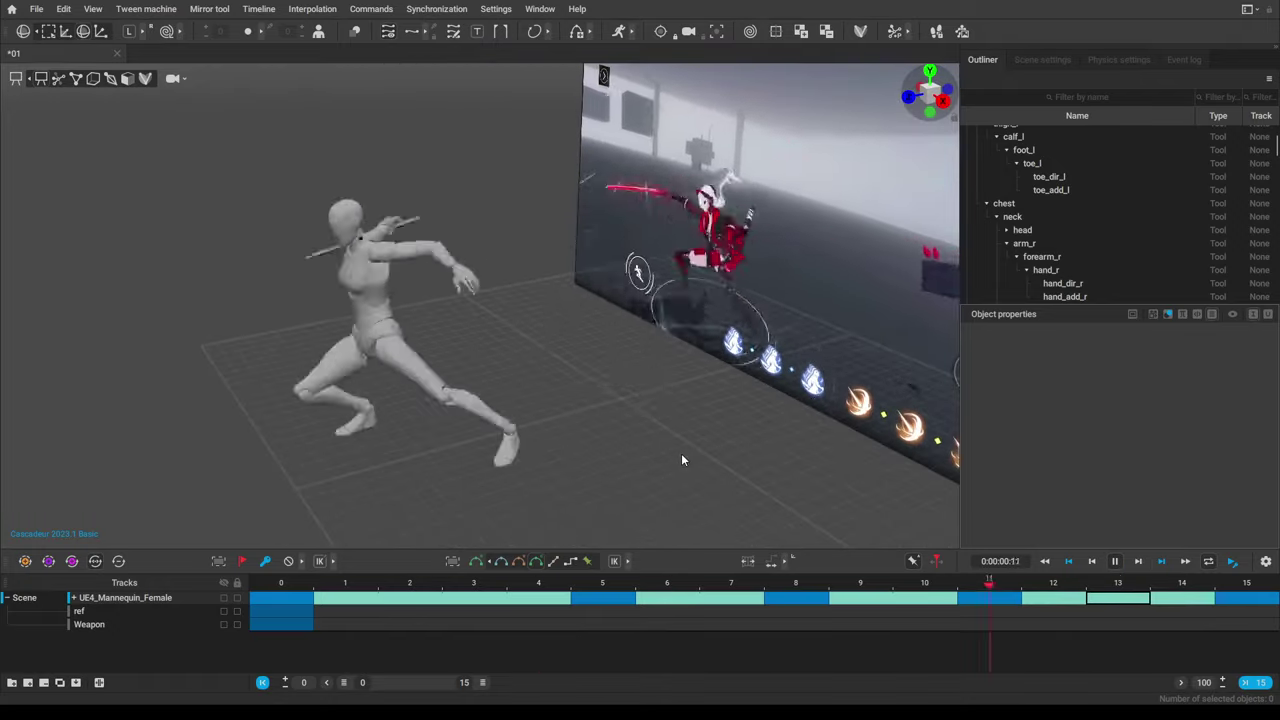
{"action": "right_click_drag", "start_coordinate": [661, 448], "coordinate": [576, 400]}
{"action": "right_click_drag", "start_coordinate": [763, 429], "coordinate": [730, 434]}
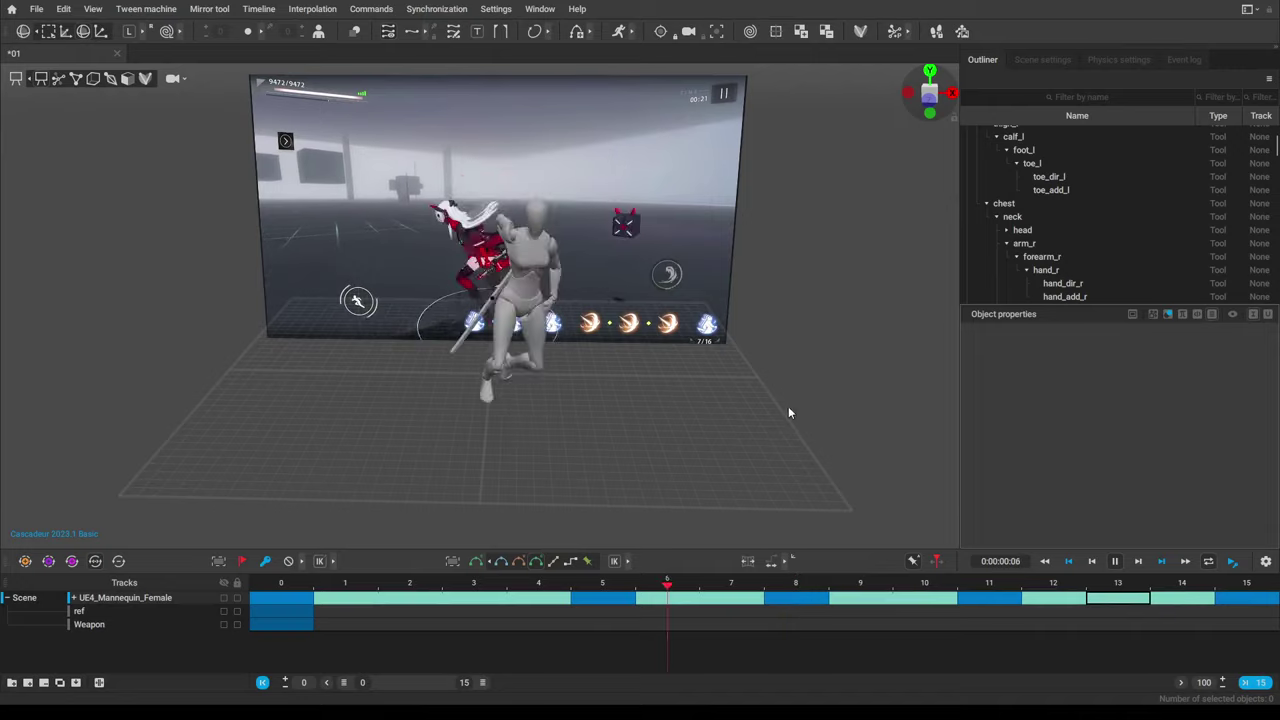
{"action": "right_click_drag", "start_coordinate": [792, 405], "coordinate": [760, 506]}
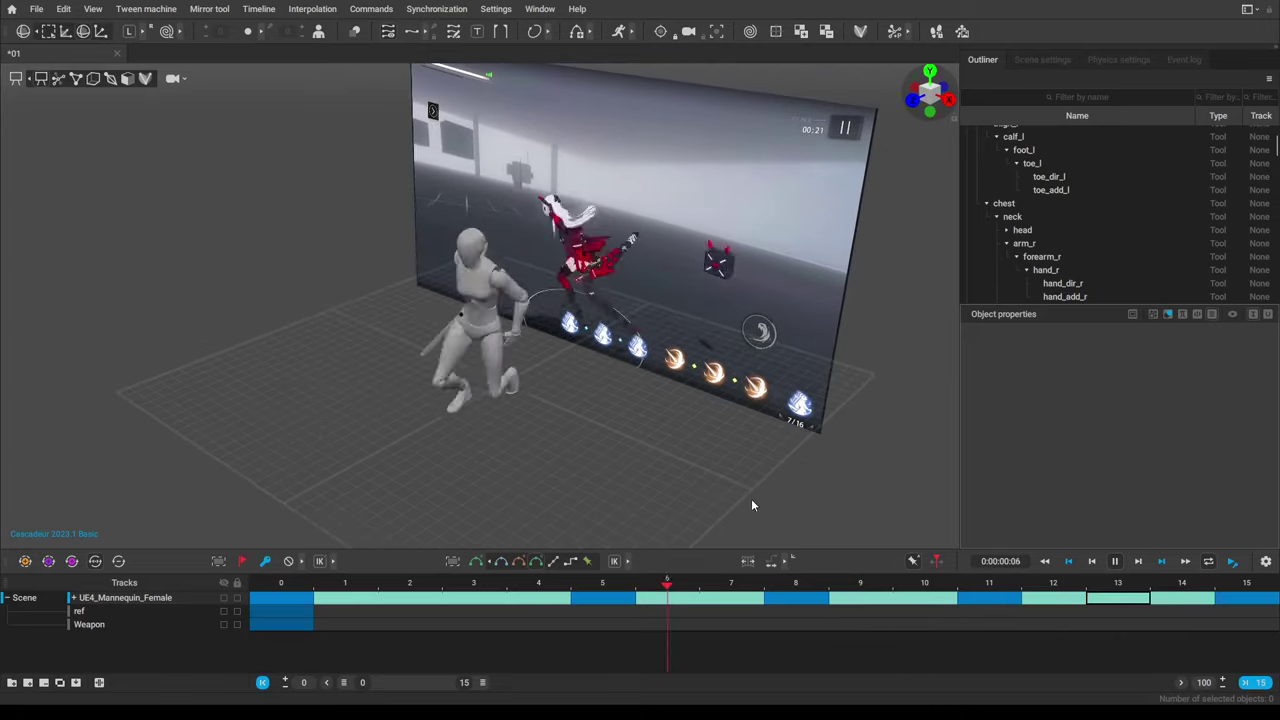
{"action": "right_click_drag", "start_coordinate": [751, 504], "coordinate": [712, 508]}
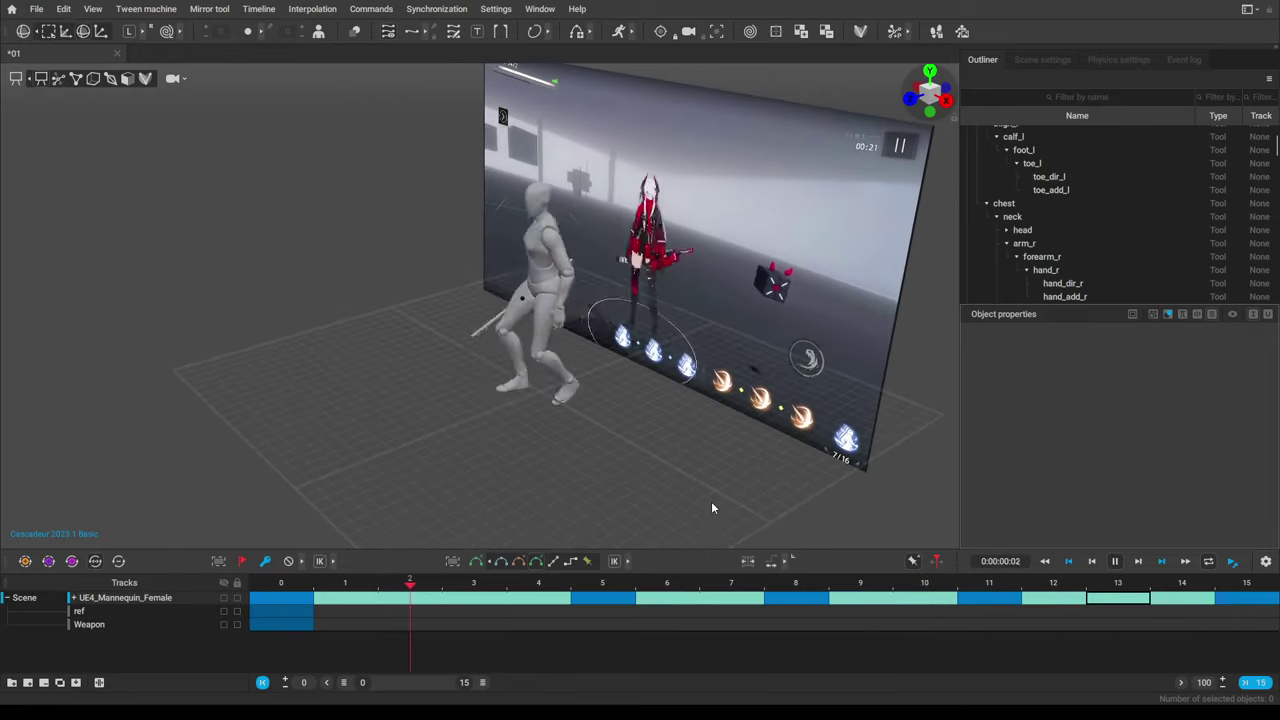
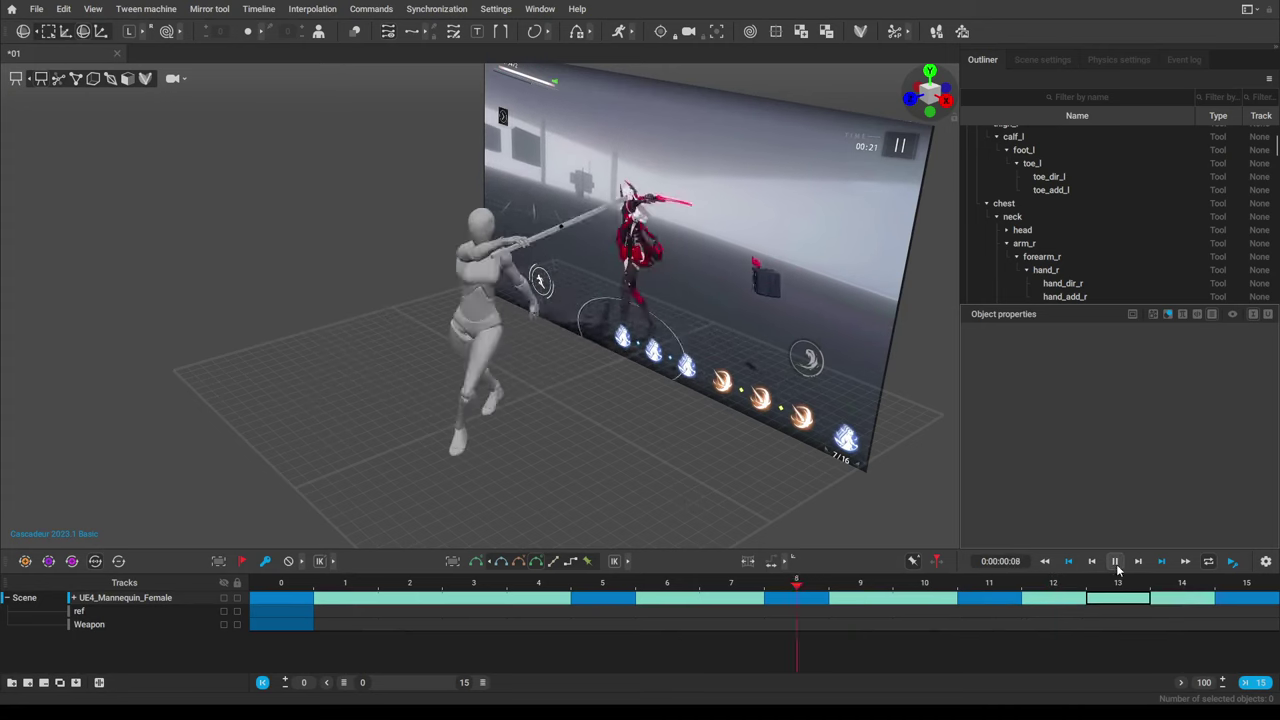
At frame 11, show the point controllers and move the left hand down beside the hip using global axes.
{"action": "left_click", "coordinate": [1007, 586]}
{"action": "mouse_move", "coordinate": [1017, 585]}
{"action": "left_mouse_down"}
{"action": "mouse_move", "coordinate": [1266, 589]}
{"action": "mouse_move", "coordinate": [1007, 591]}
{"action": "left_mouse_up"}
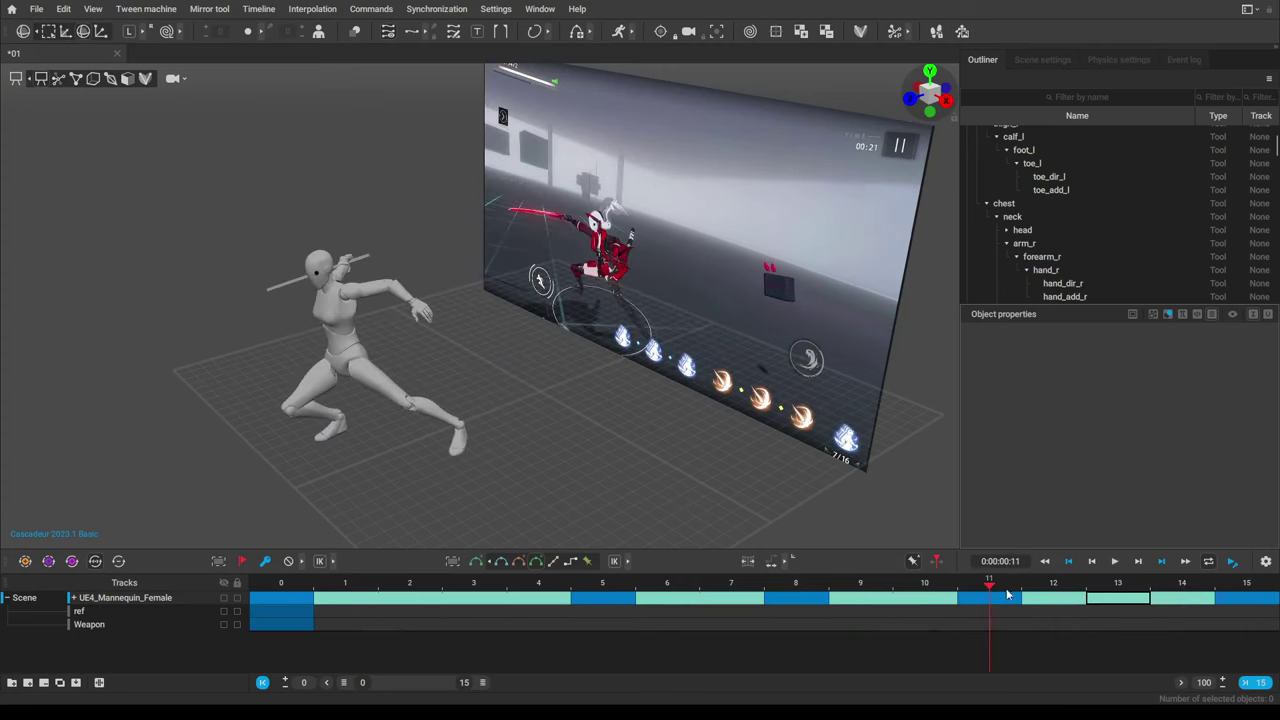
{"action": "left_click", "coordinate": [60, 80]}
{"action": "left_click_drag", "start_coordinate": [480, 356], "coordinate": [462, 343], "text": "alt"}
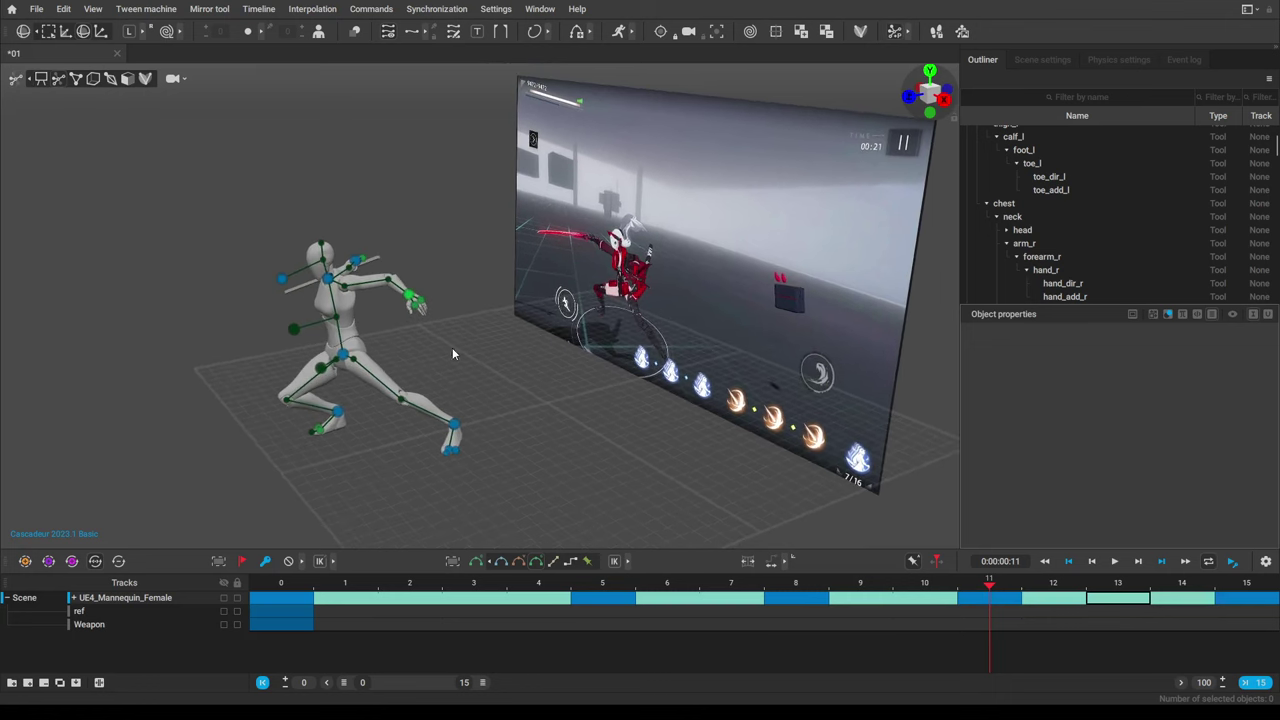
{"action": "left_click", "coordinate": [409, 299]}
{"action": "key", "text": "w"}
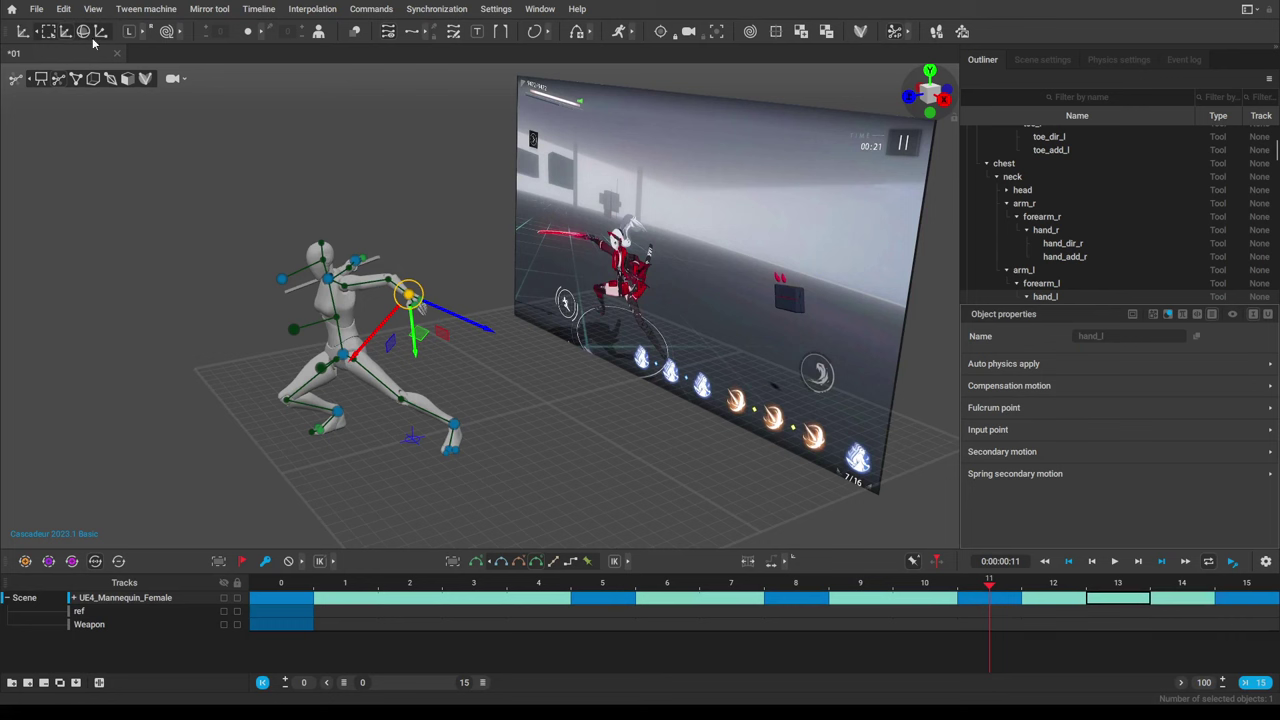
{"action": "left_click", "coordinate": [133, 34]}
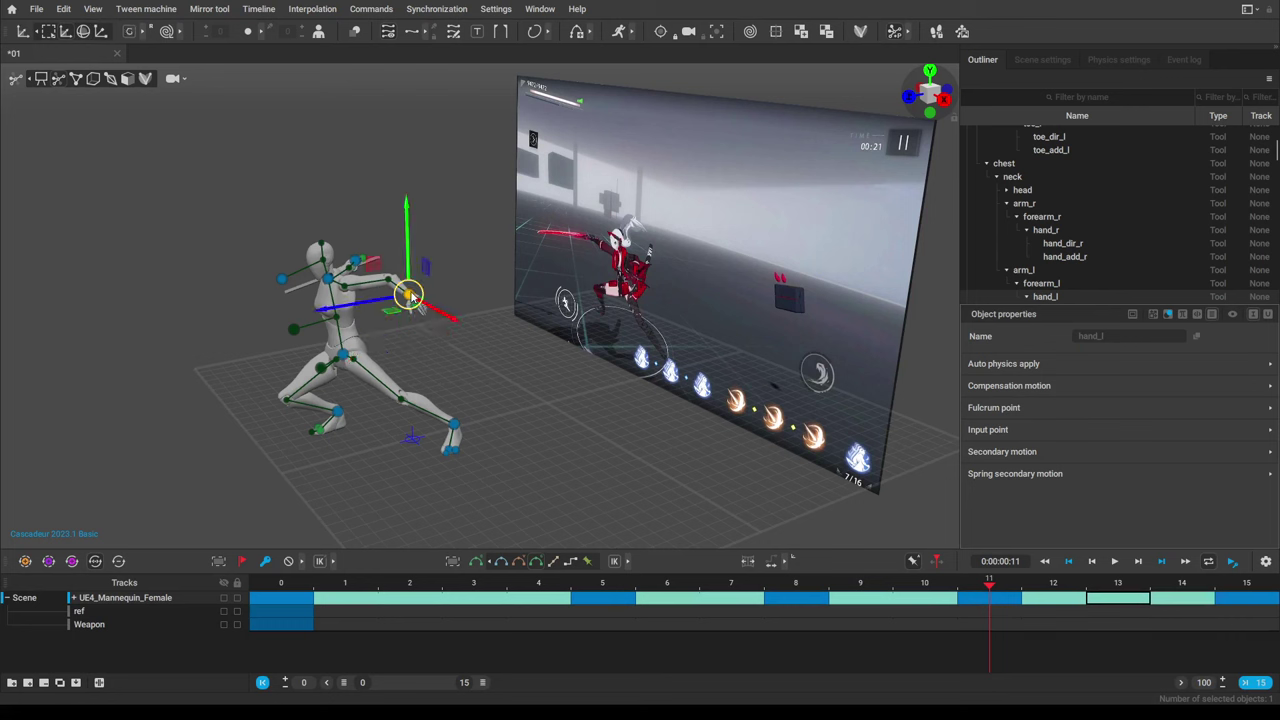
{"action": "left_click_drag", "start_coordinate": [372, 276], "coordinate": [325, 323]}
{"action": "right_click_drag", "start_coordinate": [324, 326], "coordinate": [480, 366]}
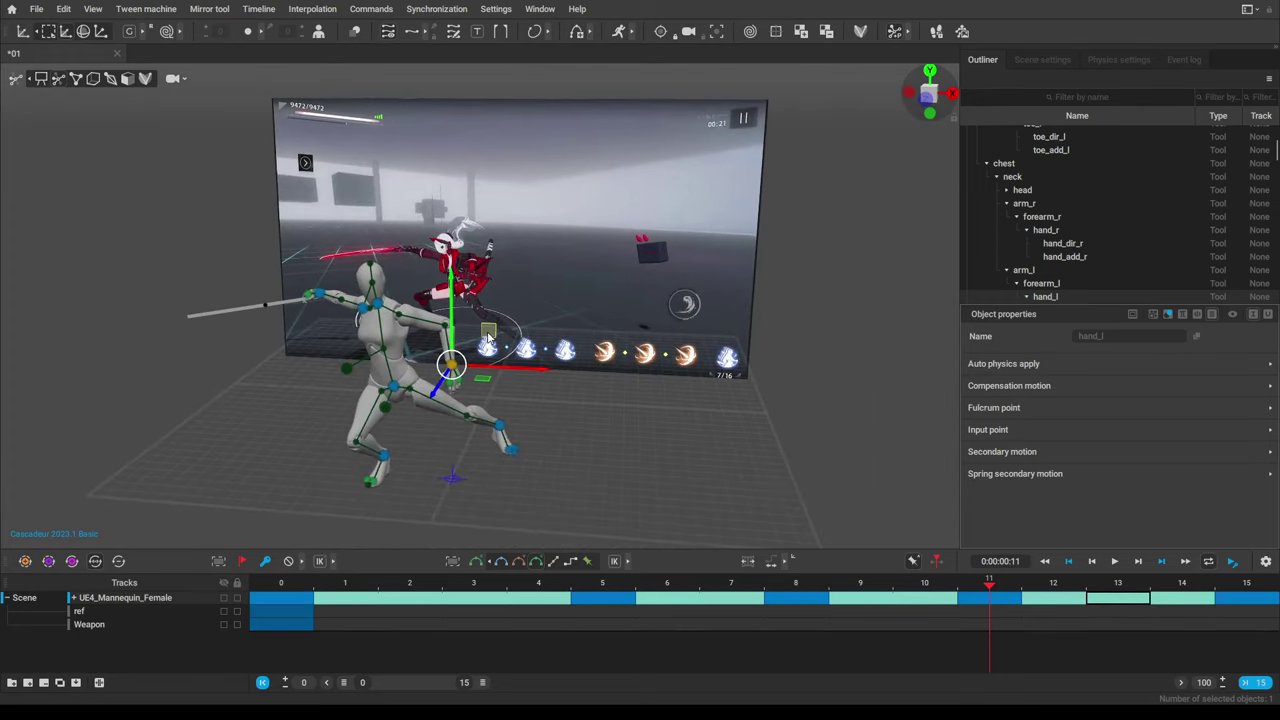
{"action": "left_click_drag", "start_coordinate": [488, 334], "coordinate": [480, 360]}
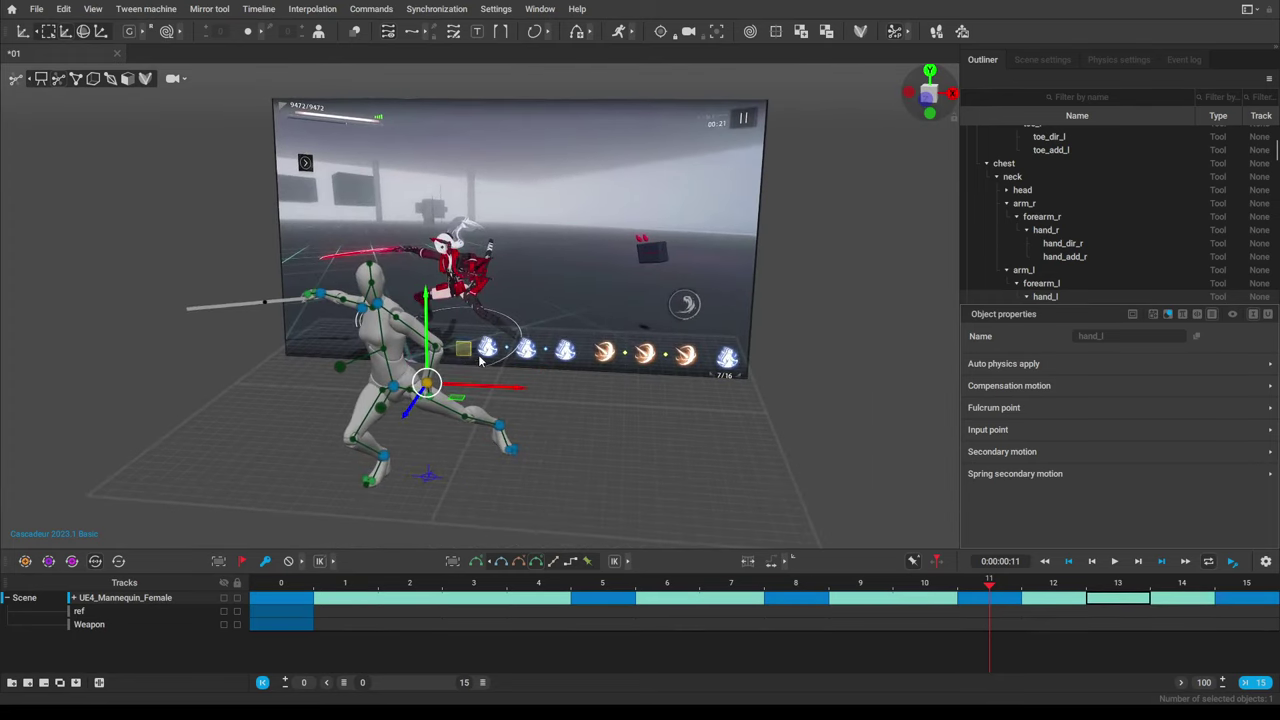
At frame 15, lower the left hand and bring it forward and inward toward the front of the hips.
{"action": "left_click_drag", "start_coordinate": [1010, 587], "coordinate": [1232, 593]}
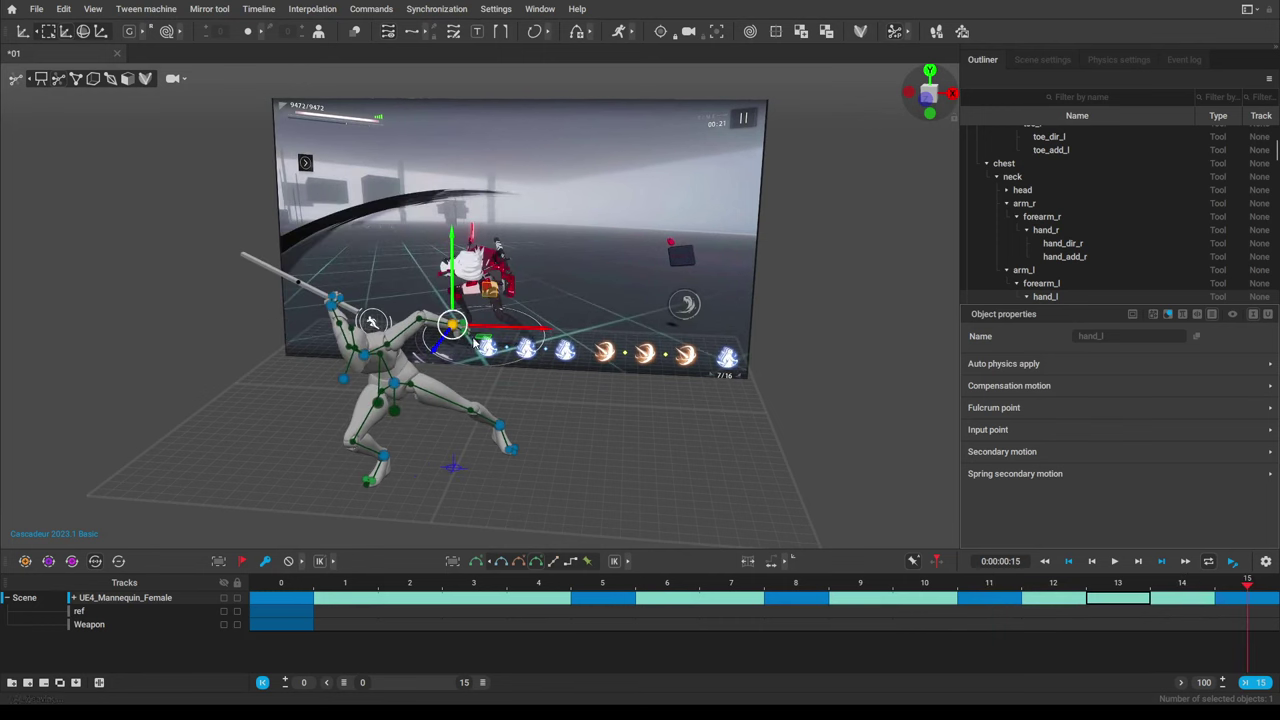
{"action": "left_click_drag", "start_coordinate": [492, 296], "coordinate": [469, 350]}
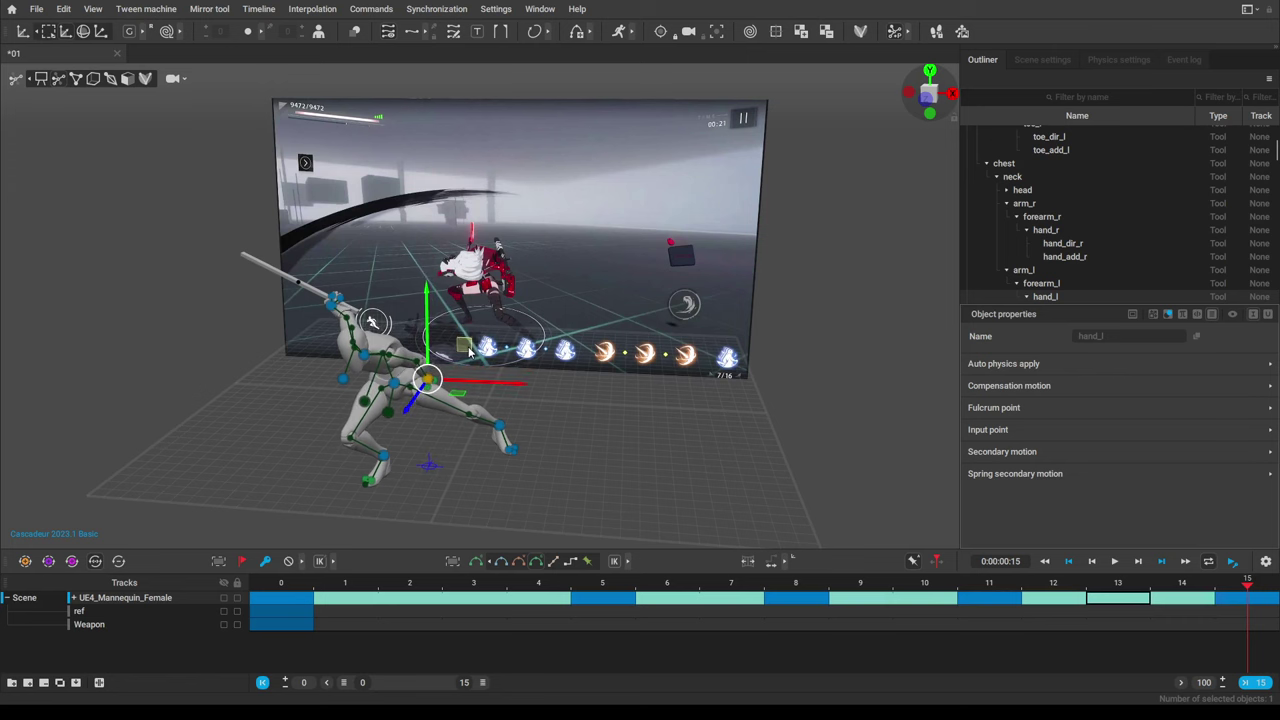
{"action": "left_click_drag", "start_coordinate": [584, 443], "coordinate": [394, 438], "text": "alt"}
{"action": "scroll", "coordinate": [423, 396], "scroll_direction": "up", "scroll_amount": 5}
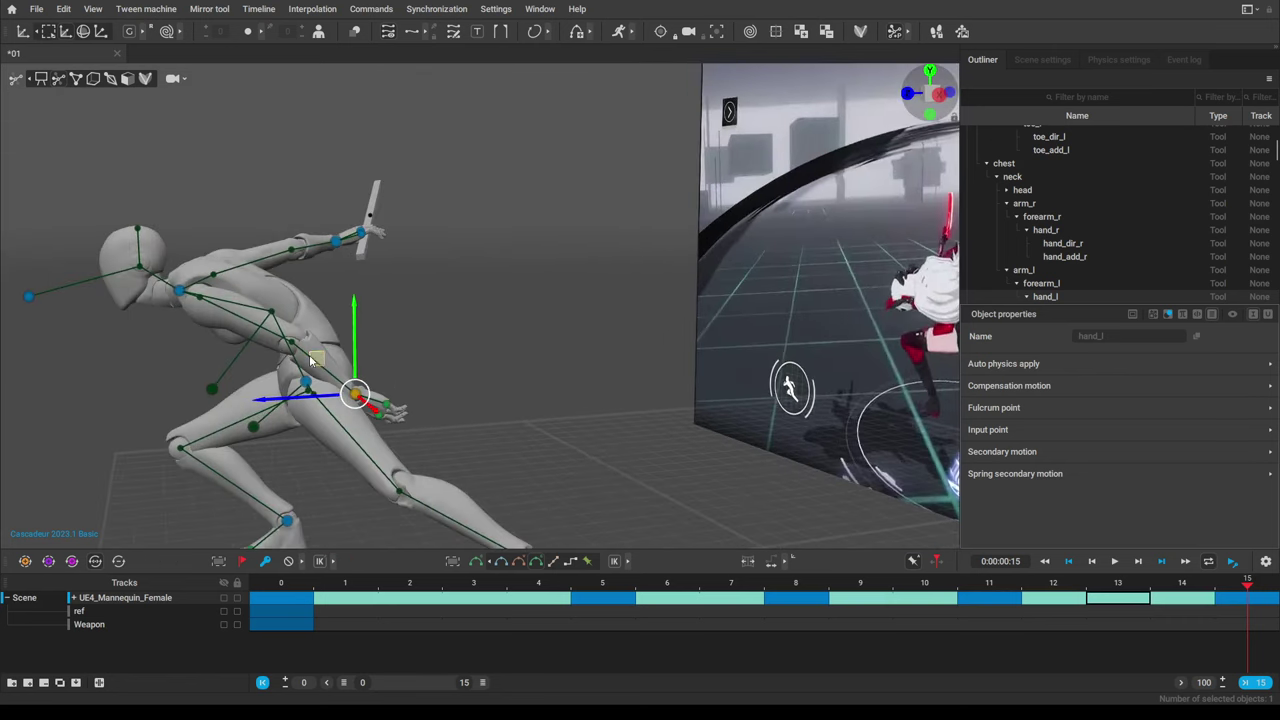
{"action": "left_click_drag", "start_coordinate": [318, 359], "coordinate": [266, 346]}
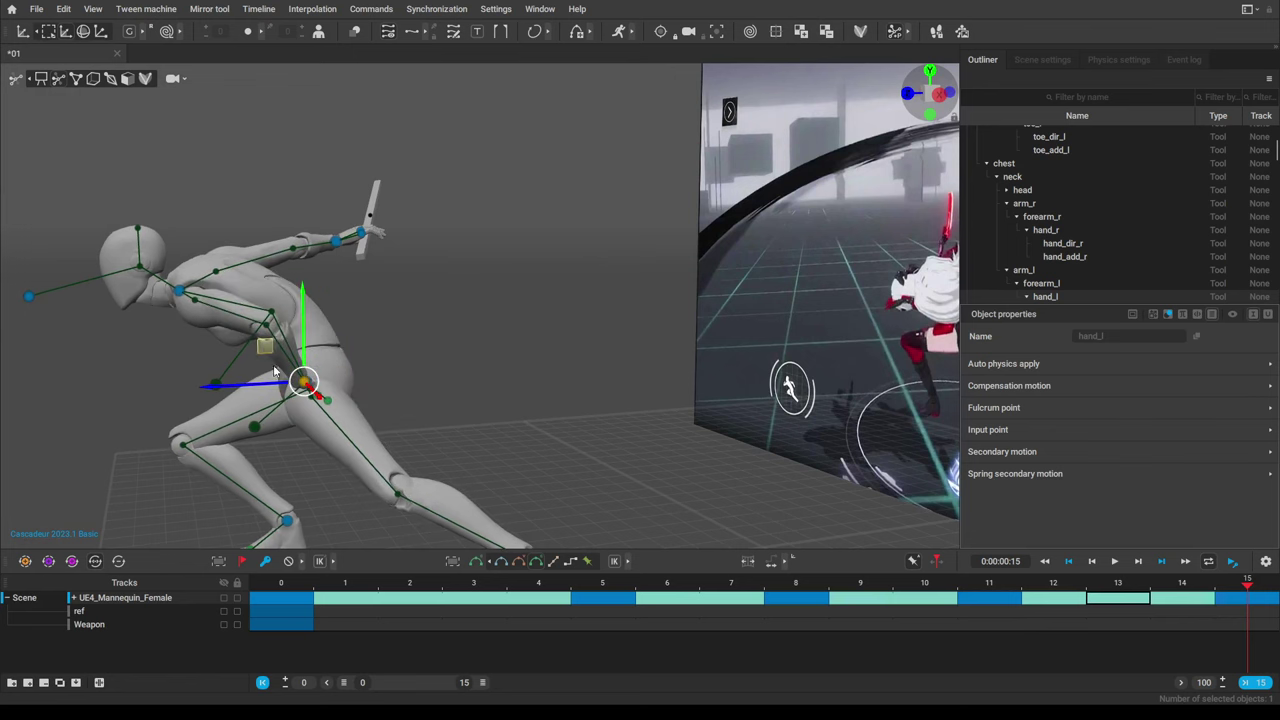
{"action": "left_click_drag", "start_coordinate": [325, 425], "coordinate": [562, 452], "text": "alt"}
{"action": "left_click_drag", "start_coordinate": [446, 366], "coordinate": [456, 354]}
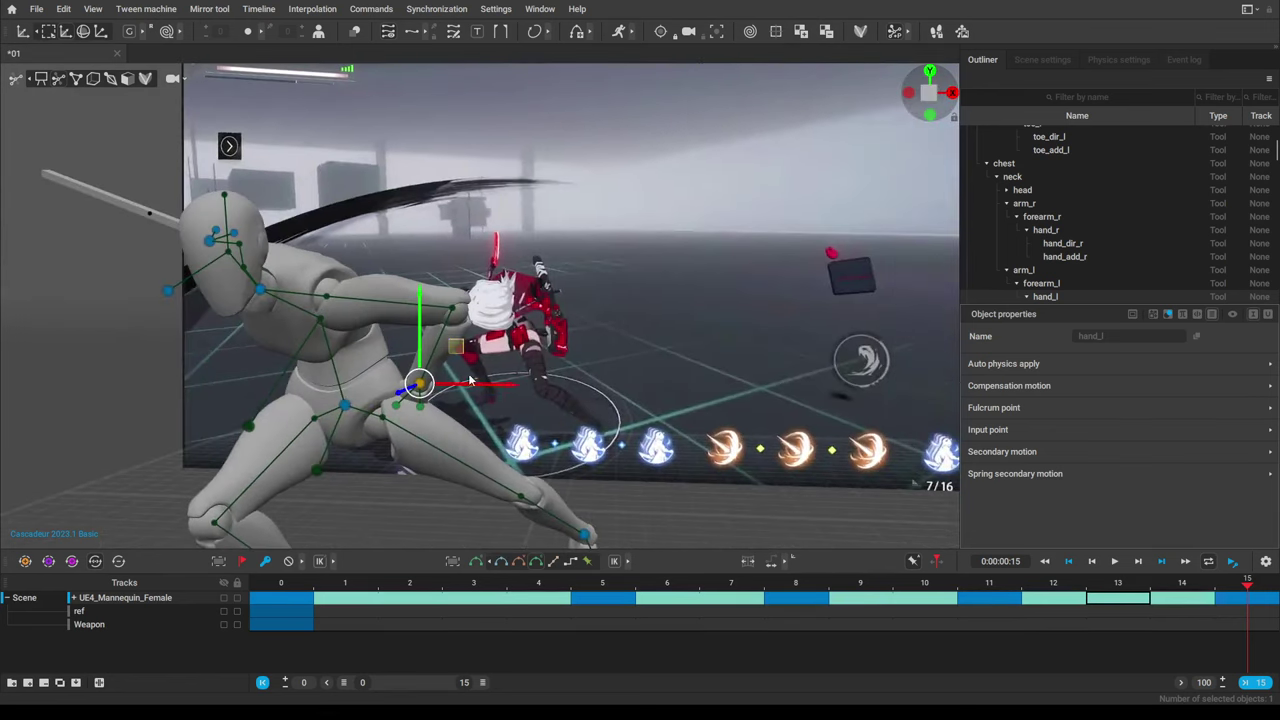
Refine the left hand's frame 15 position, shifting it forward and outward so the forearm hangs below the raised elbow.
{"action": "left_click_drag", "start_coordinate": [555, 435], "coordinate": [331, 441], "text": "alt"}
{"action": "right_click_drag", "start_coordinate": [332, 441], "coordinate": [268, 378]}
{"action": "left_click_drag", "start_coordinate": [267, 370], "coordinate": [231, 383]}
{"action": "left_click_drag", "start_coordinate": [328, 425], "coordinate": [445, 453], "text": "alt"}
{"action": "right_click_drag", "start_coordinate": [445, 453], "coordinate": [522, 455]}
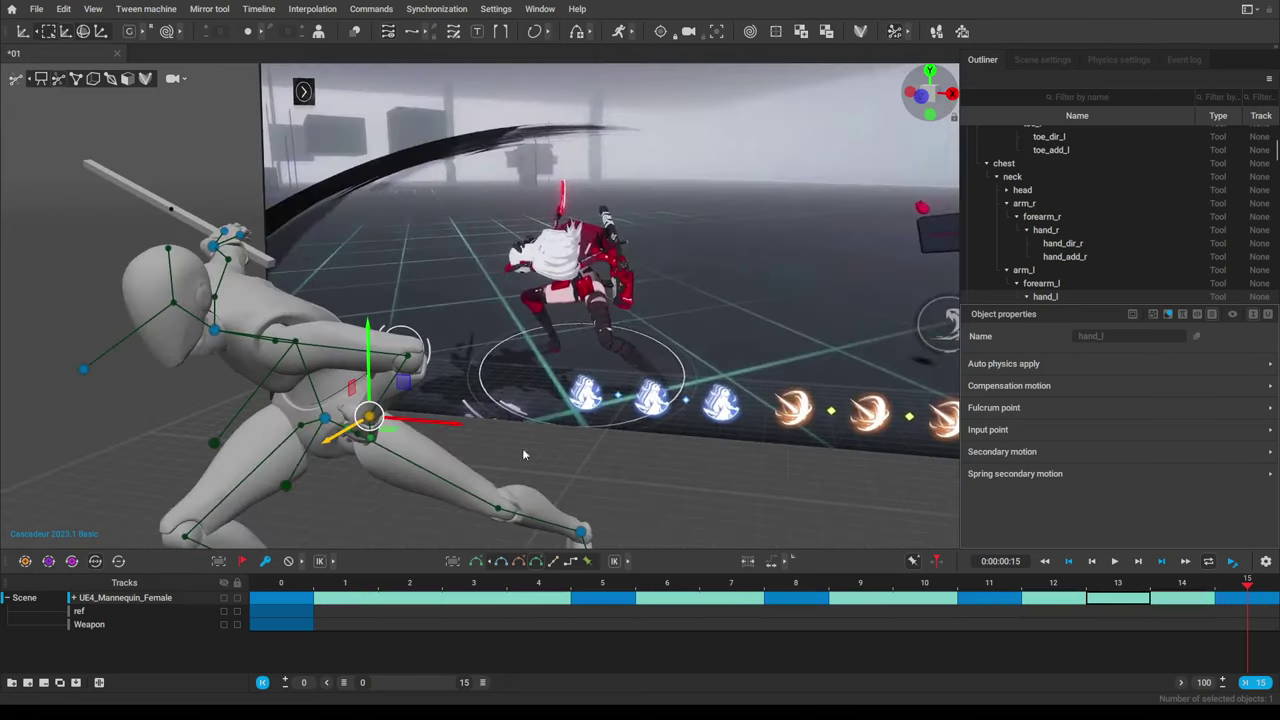
{"action": "left_click_drag", "start_coordinate": [441, 426], "coordinate": [472, 436]}
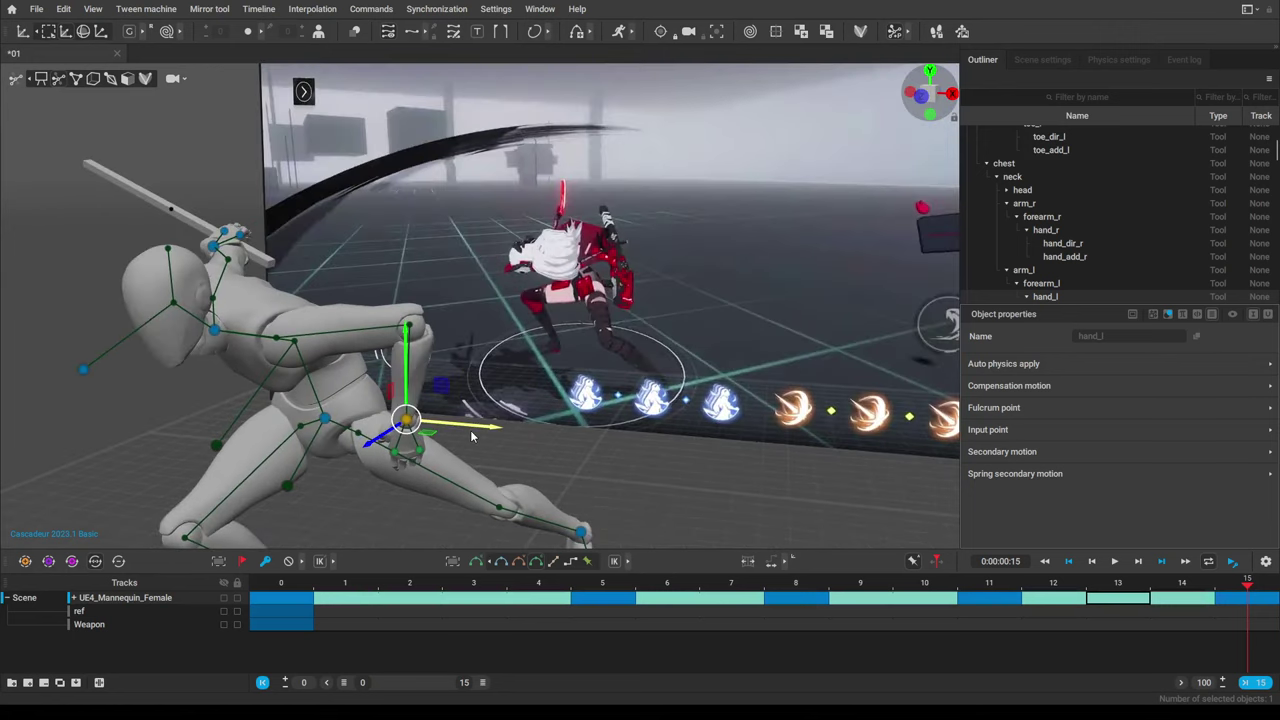
{"action": "right_click_drag", "start_coordinate": [428, 460], "coordinate": [266, 458]}
{"action": "left_click", "coordinate": [219, 382]}
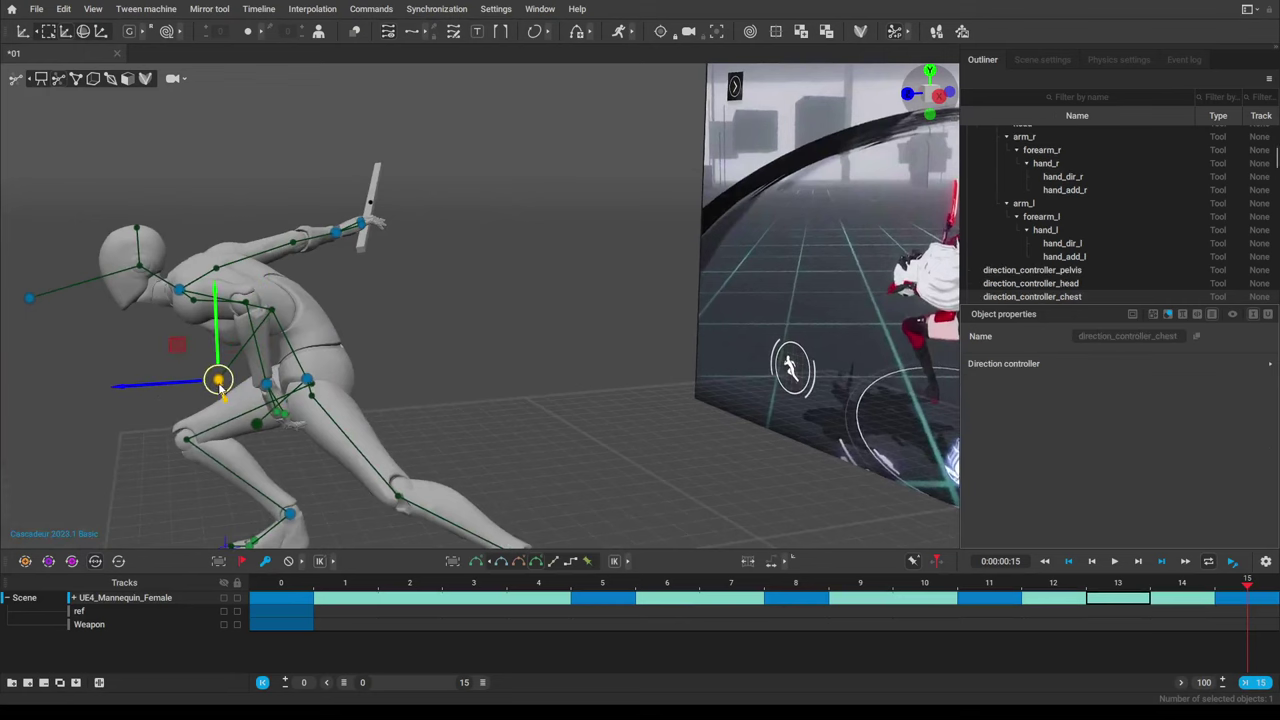
{"action": "key", "text": "ctrl+z"}
{"action": "left_click_drag", "start_coordinate": [202, 391], "coordinate": [214, 394]}
{"action": "left_click_drag", "start_coordinate": [308, 503], "coordinate": [441, 494], "text": "alt"}
{"action": "scroll", "coordinate": [440, 494], "scroll_direction": "down", "scroll_amount": 3}
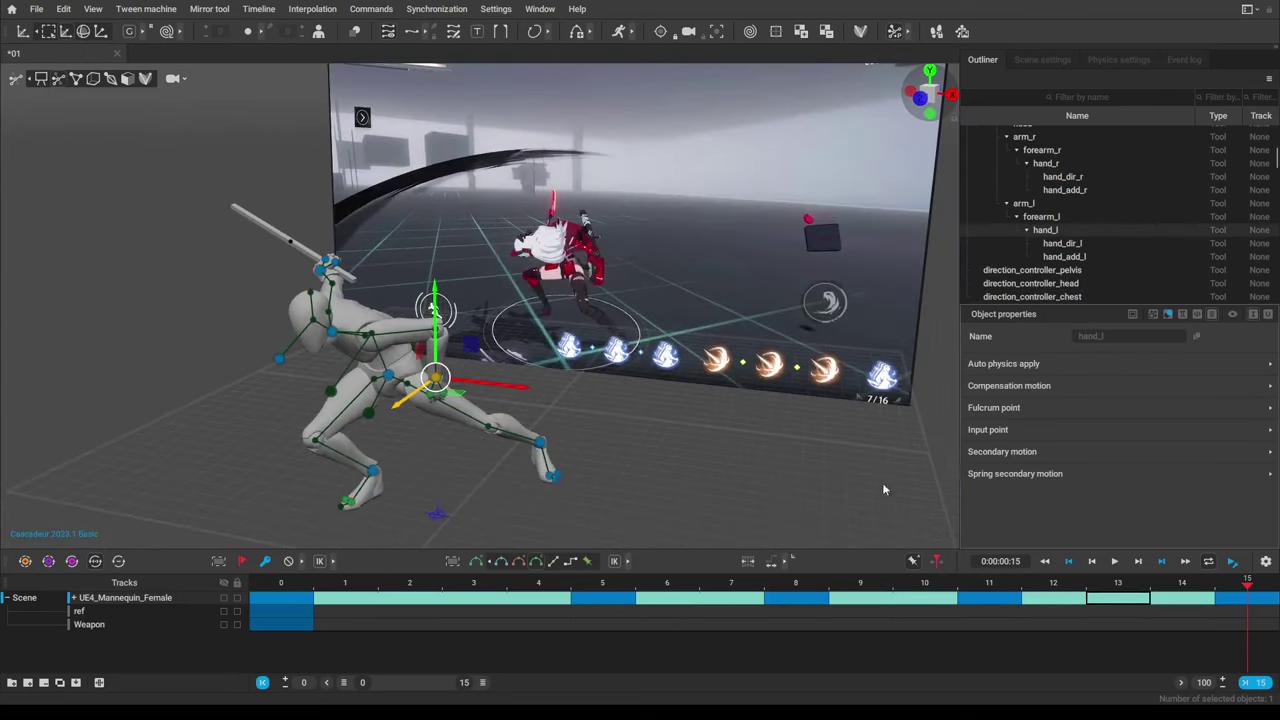
Check frames 11 to 15, hide the controllers and play the animation, comparing it with the reference footage from several angles.
{"action": "left_click_drag", "start_coordinate": [990, 585], "coordinate": [1249, 587]}
{"action": "left_click", "coordinate": [42, 80]}
{"action": "scroll", "coordinate": [464, 332], "scroll_direction": "down", "scroll_amount": 3}
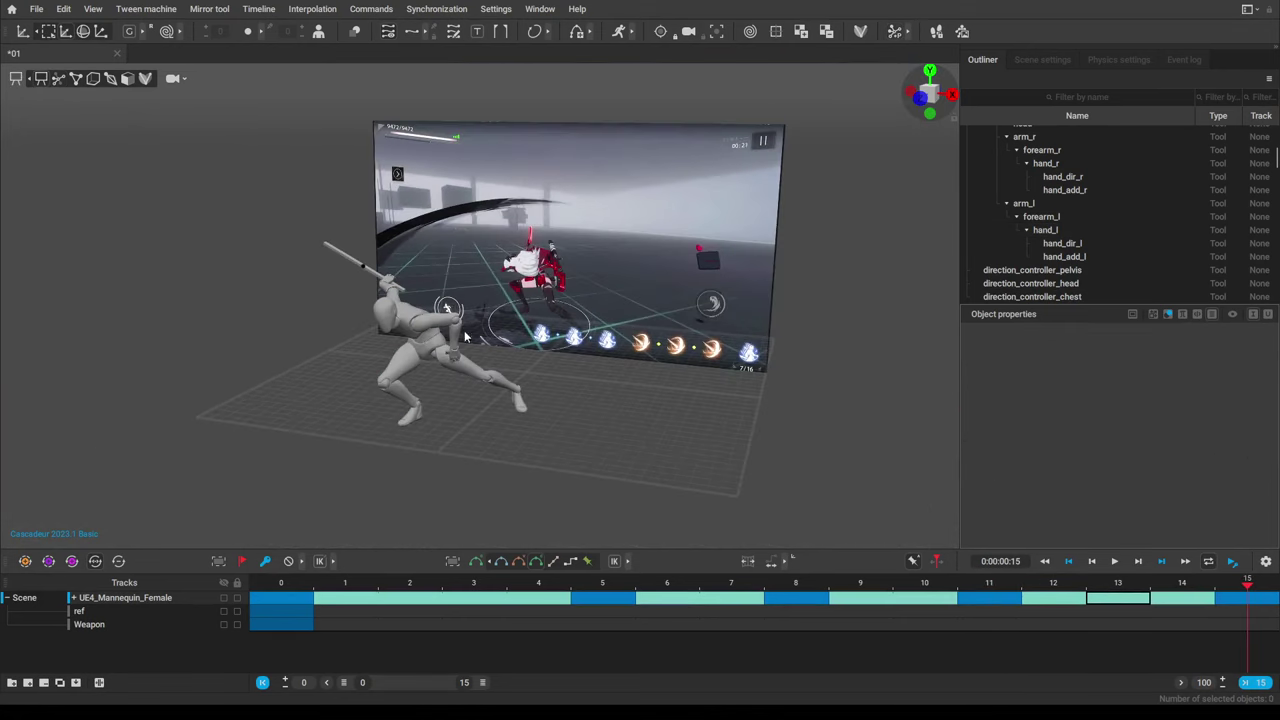
{"action": "left_click", "coordinate": [1114, 561]}
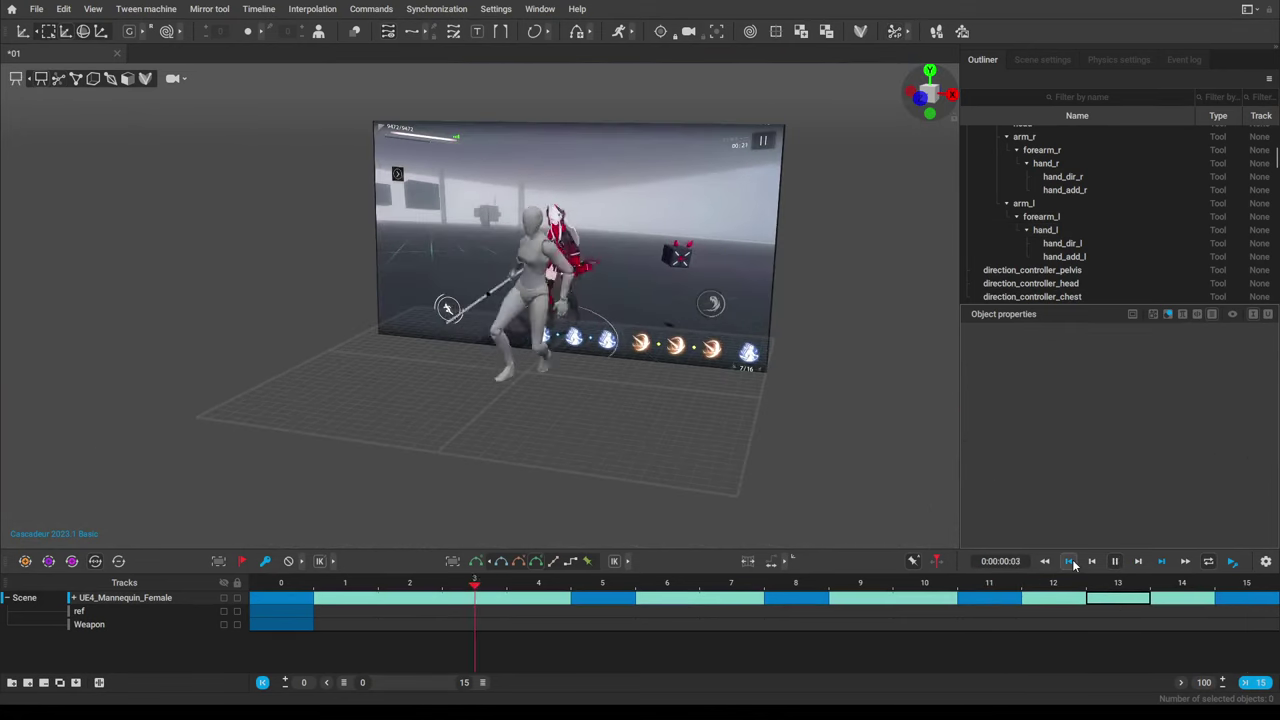
{"action": "left_click_drag", "start_coordinate": [798, 420], "coordinate": [815, 417], "text": "alt"}
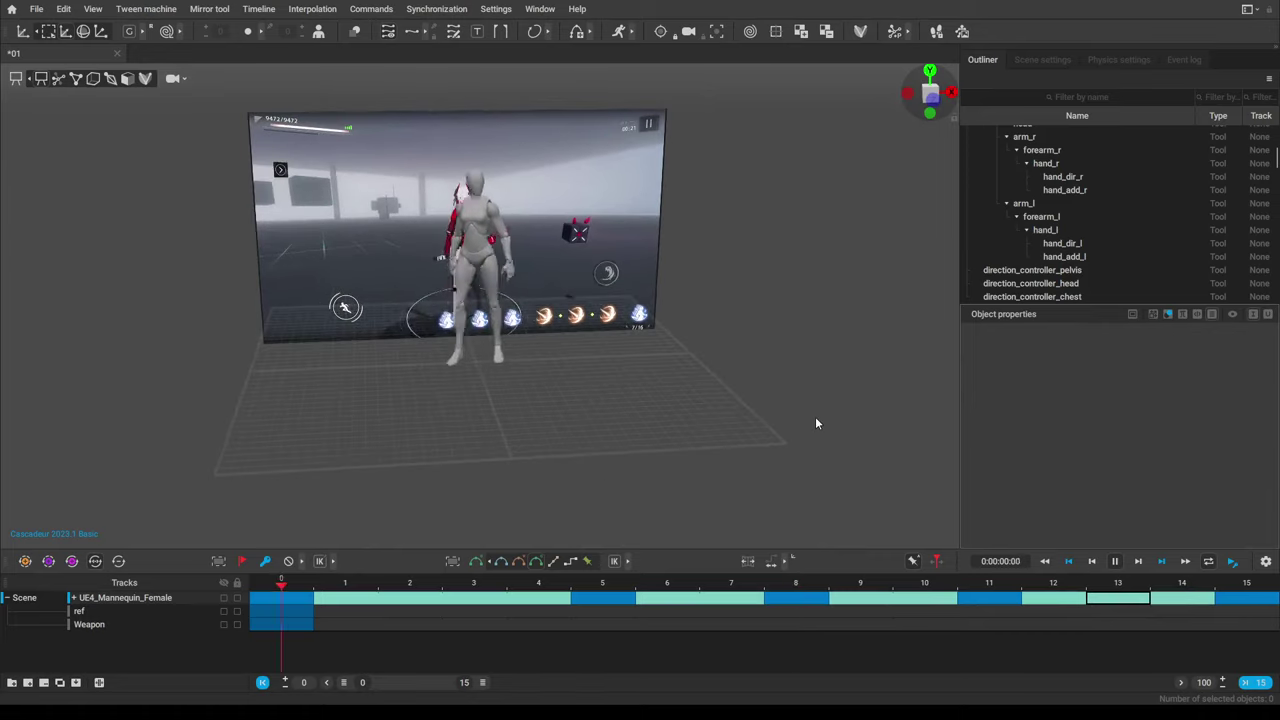
{"action": "middle_click_drag", "start_coordinate": [777, 326], "coordinate": [800, 387], "text": "alt"}
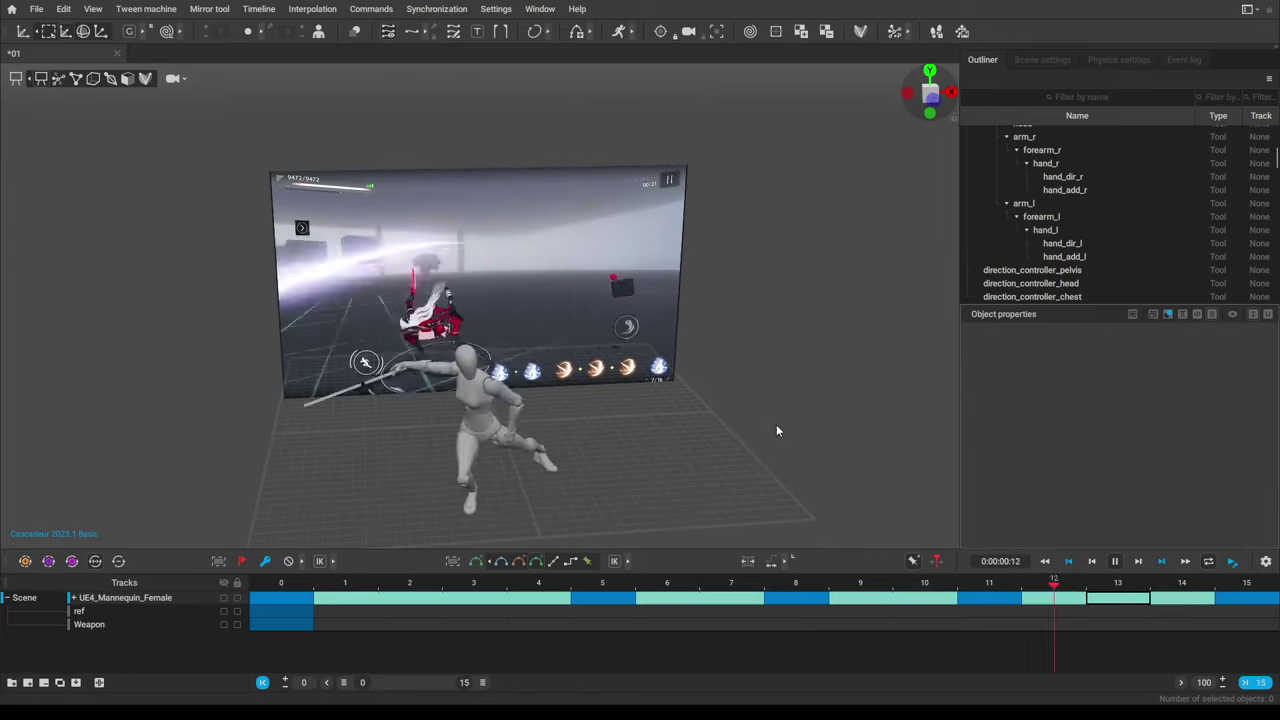
{"action": "right_click_drag", "start_coordinate": [777, 431], "coordinate": [808, 435]}
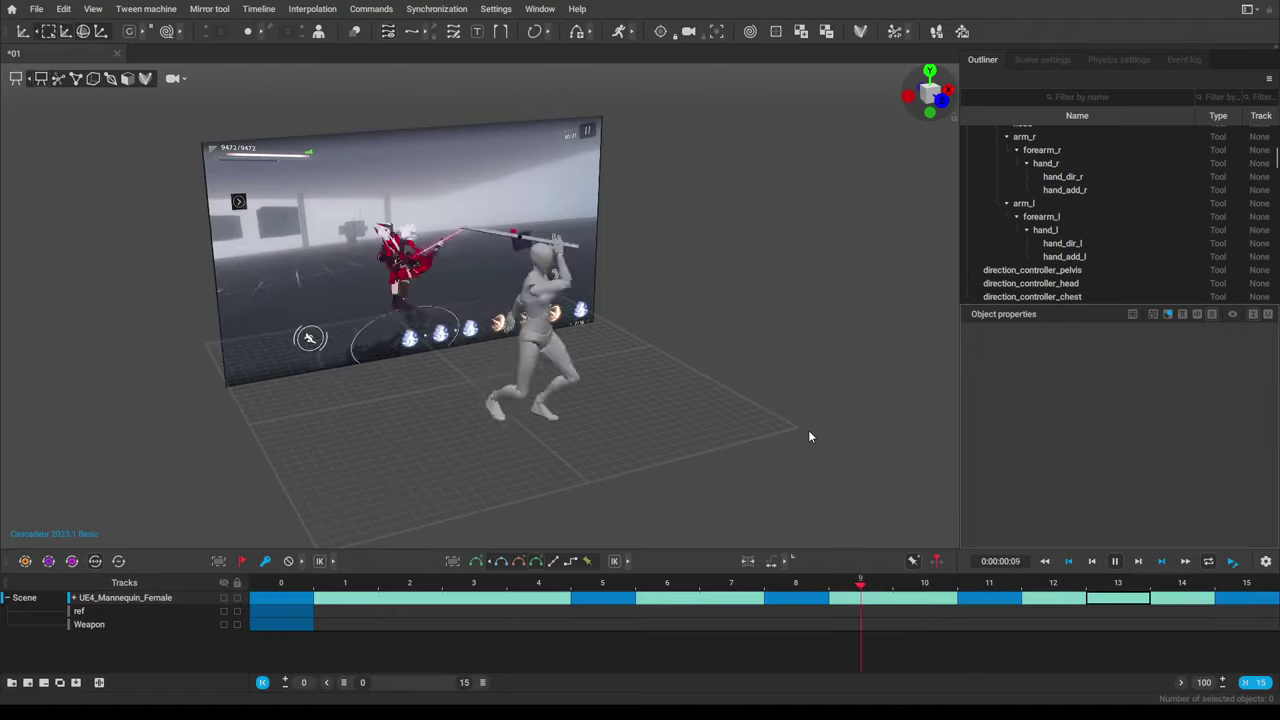
{"action": "scroll", "coordinate": [814, 406], "scroll_direction": "up", "scroll_amount": 3}
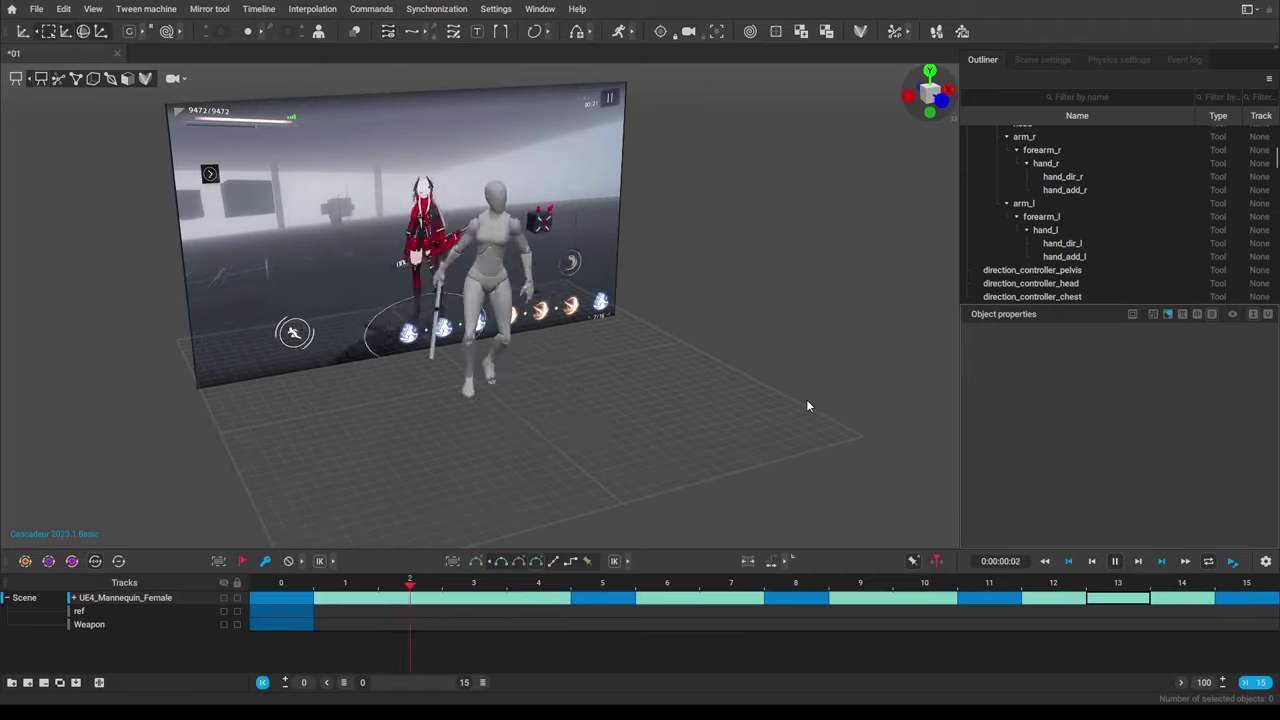
{"action": "middle_click_drag", "start_coordinate": [807, 401], "coordinate": [797, 386]}
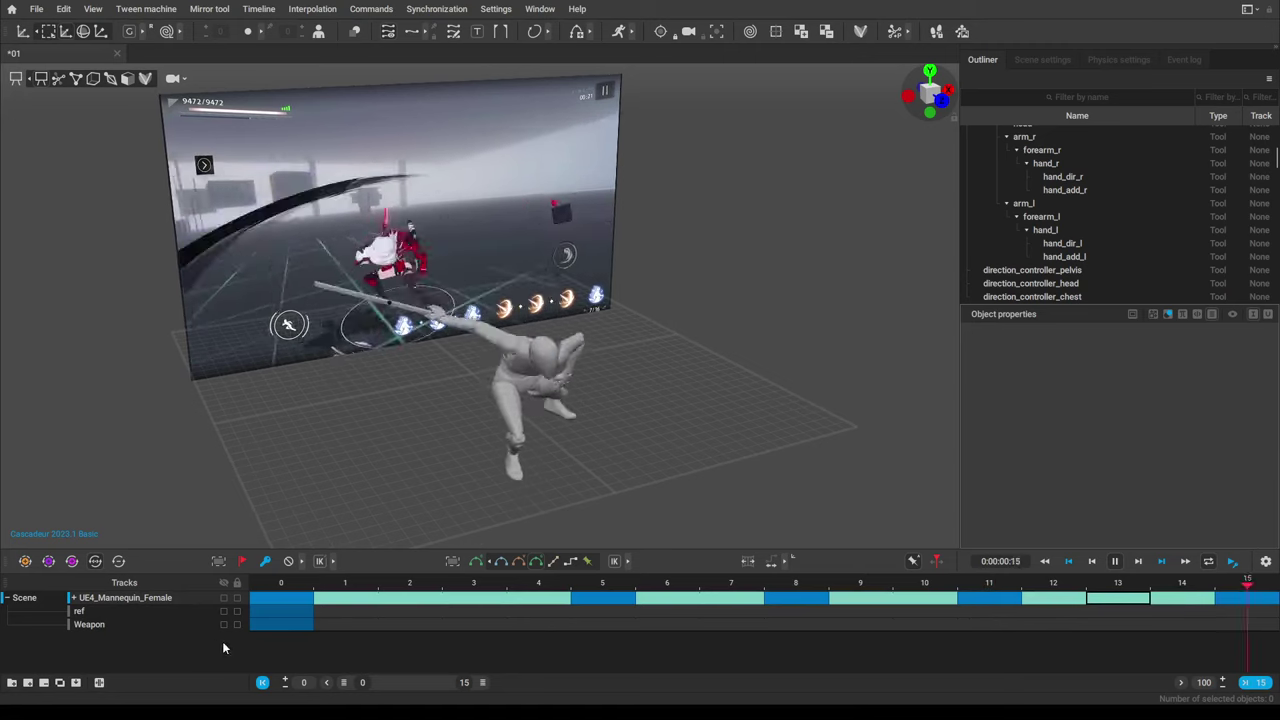
Hide the ref track and examine the mannequin's looping animation on its own from several angles.
{"action": "left_click", "coordinate": [224, 611]}
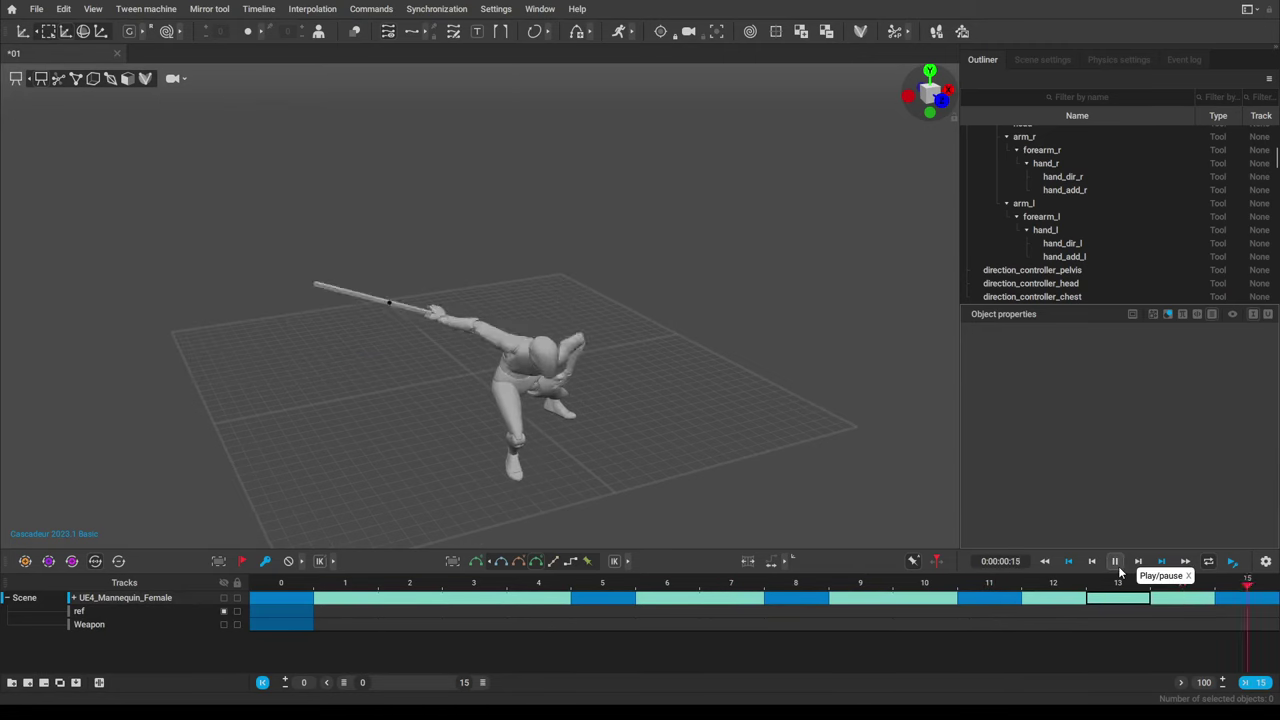
{"action": "left_click_drag", "start_coordinate": [742, 406], "coordinate": [700, 394], "text": "alt"}
{"action": "right_click_drag", "start_coordinate": [700, 401], "coordinate": [786, 419]}
{"action": "scroll", "coordinate": [793, 408], "scroll_direction": "up", "scroll_amount": 3}
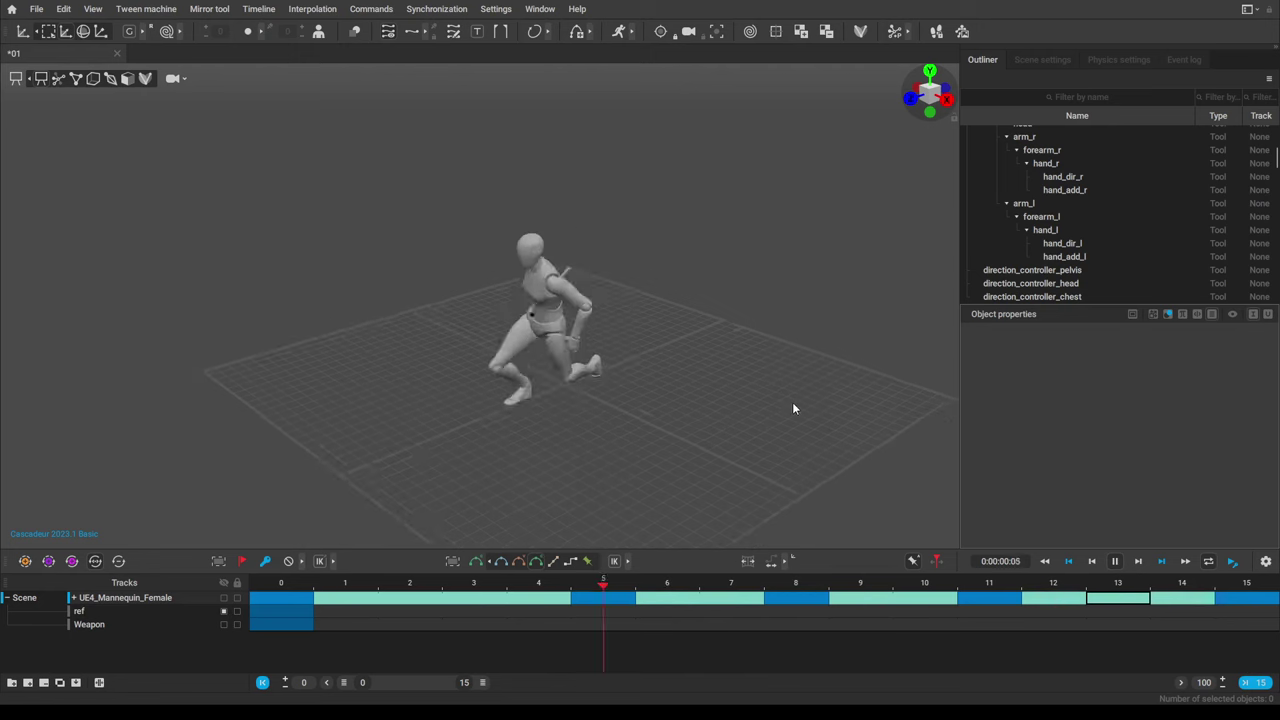
{"action": "scroll", "coordinate": [816, 402], "scroll_direction": "down", "scroll_amount": 3}
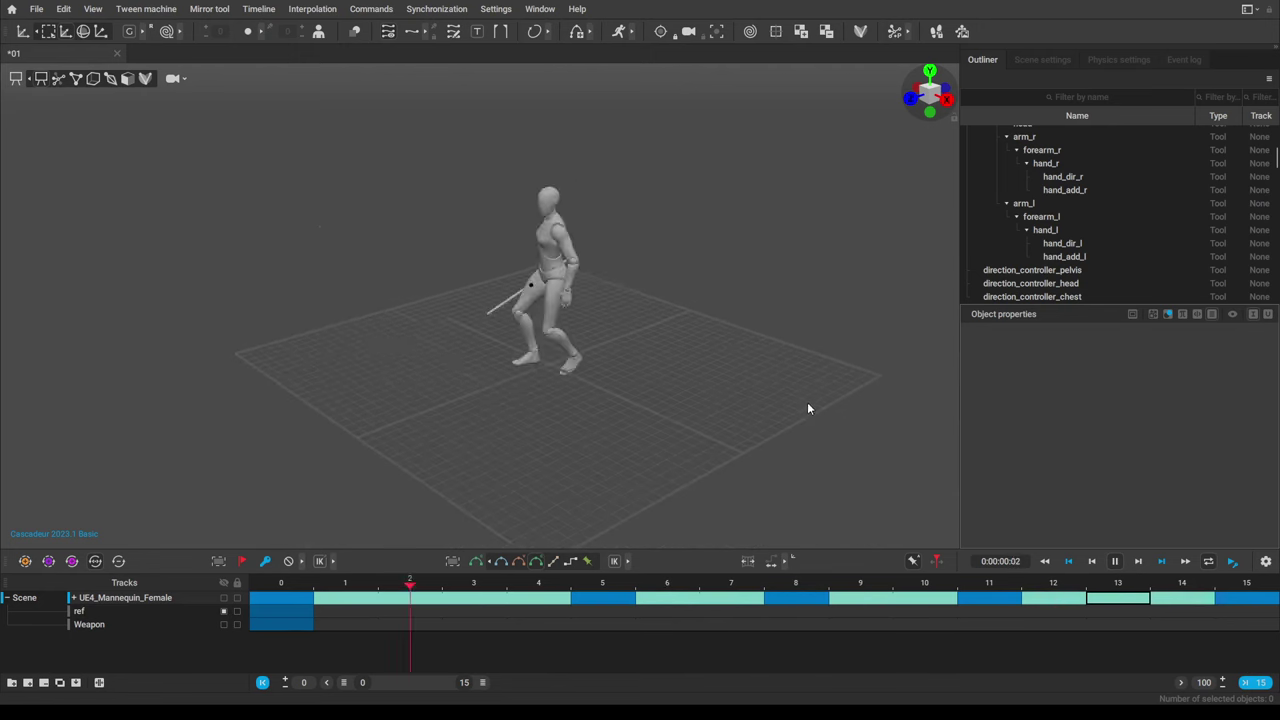
{"action": "left_click_drag", "start_coordinate": [807, 402], "coordinate": [789, 443], "text": "alt"}
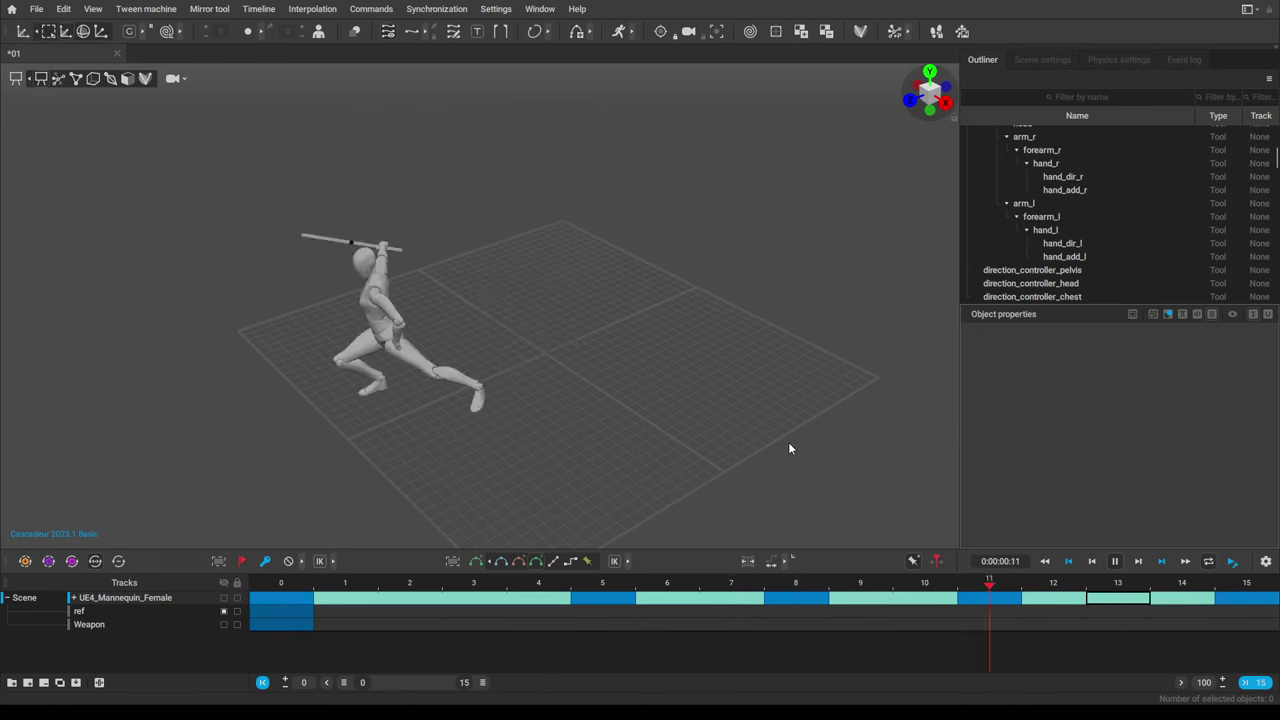
{"action": "mouse_move", "coordinate": [788, 442]}
{"action": "right_mouse_down"}
{"action": "mouse_move", "coordinate": [796, 463]}
{"action": "mouse_move", "coordinate": [768, 449]}
{"action": "right_mouse_up"}
{"action": "left_click_drag", "start_coordinate": [769, 450], "coordinate": [743, 457], "text": "alt"}
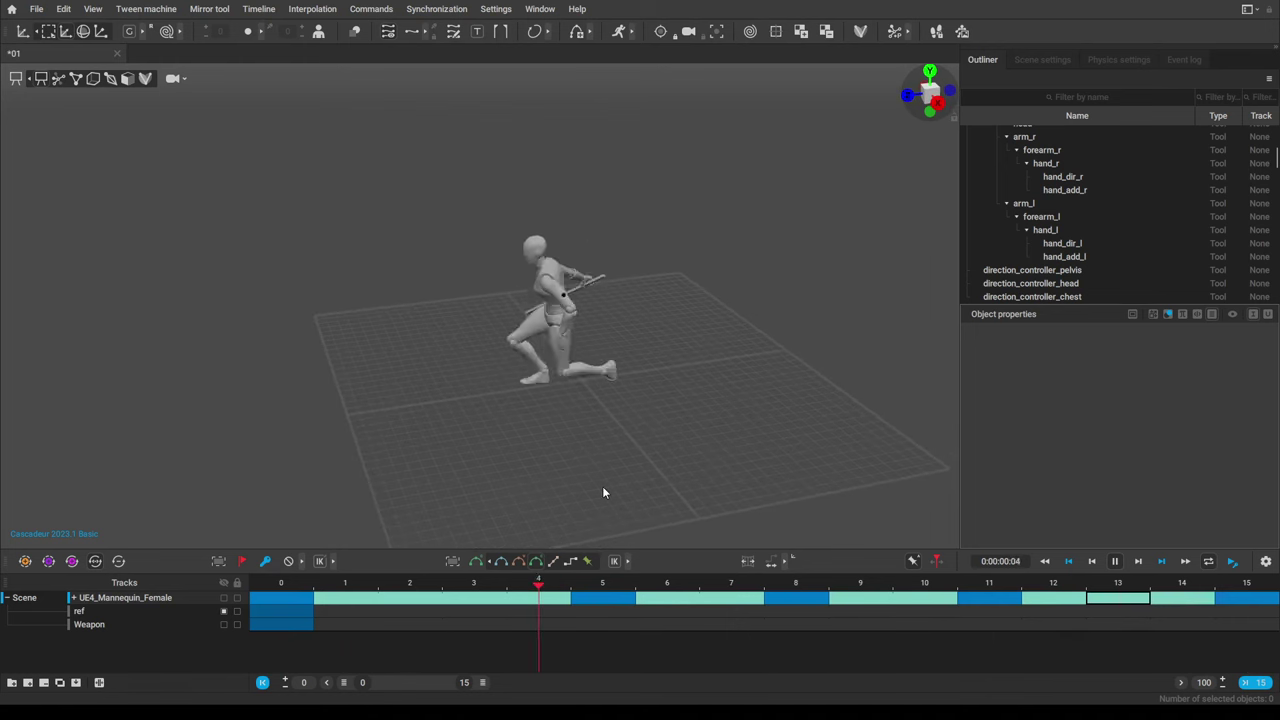
{"action": "right_click_drag", "start_coordinate": [491, 500], "coordinate": [766, 466]}
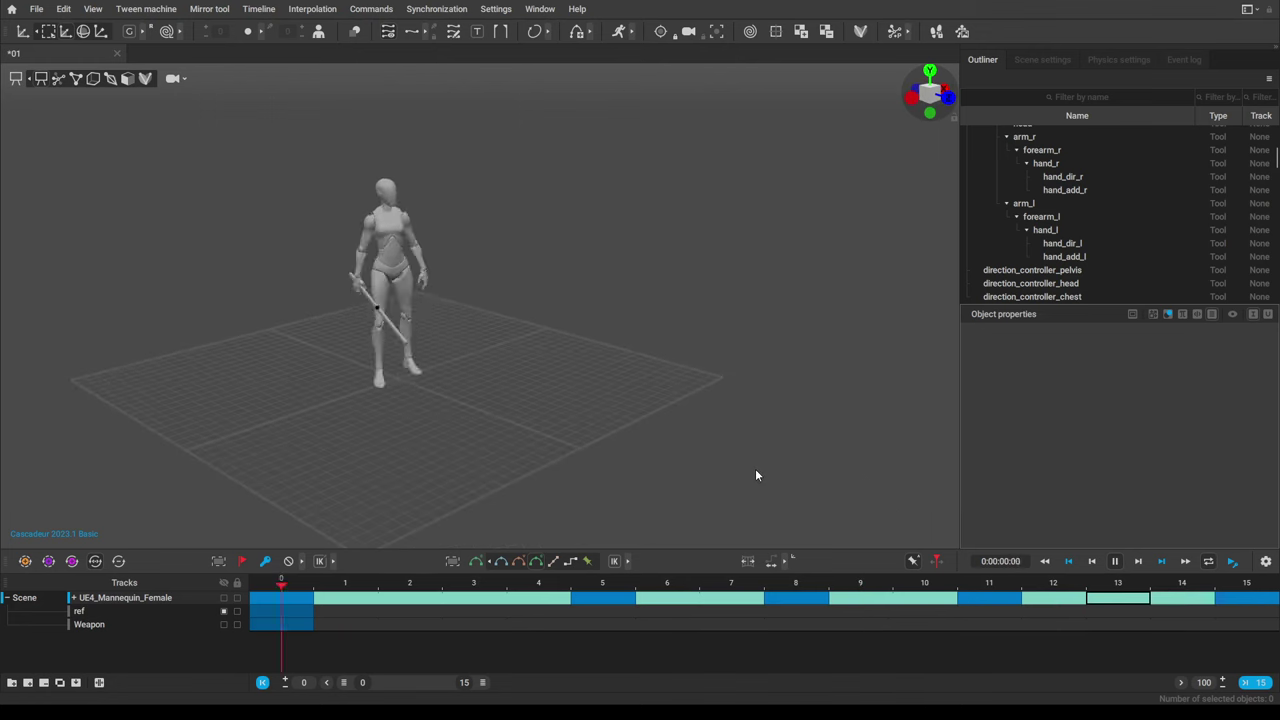
{"action": "right_click_drag", "start_coordinate": [686, 466], "coordinate": [867, 481]}
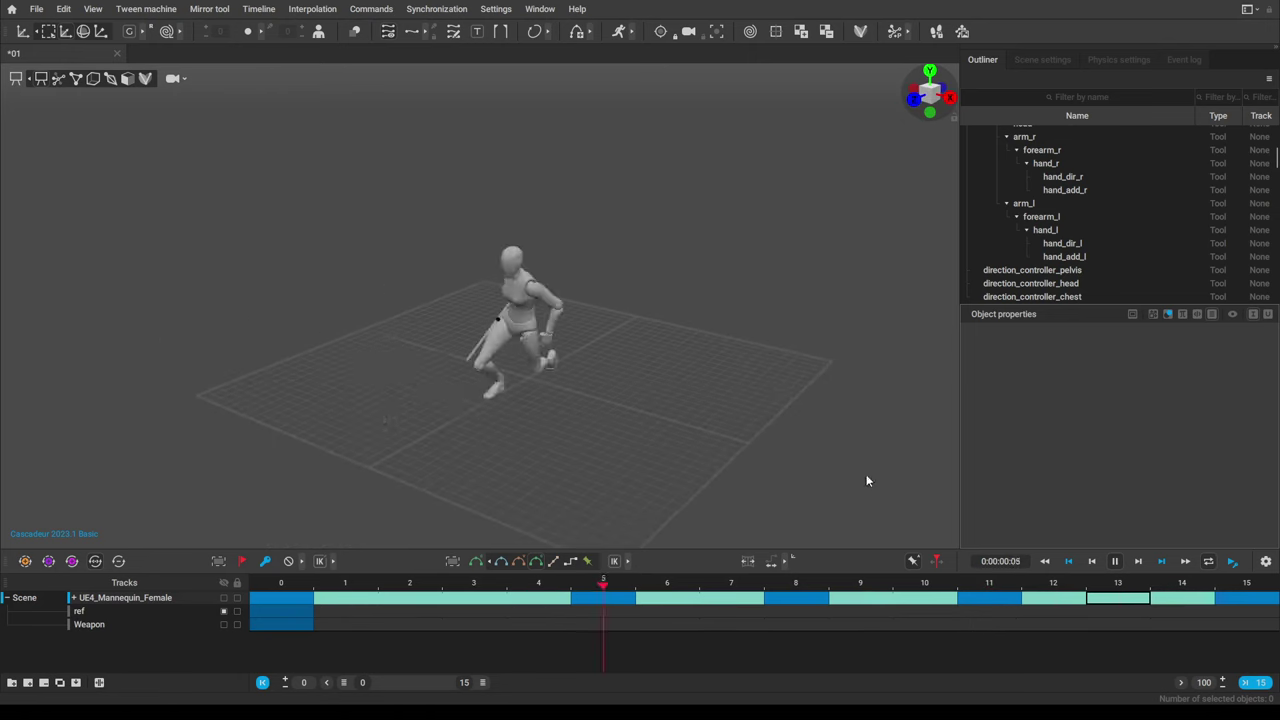
Stop playback, review the poses from frame 0 to 15, and extend the visible timeline range to frame 22.
{"action": "left_click", "coordinate": [1115, 561]}
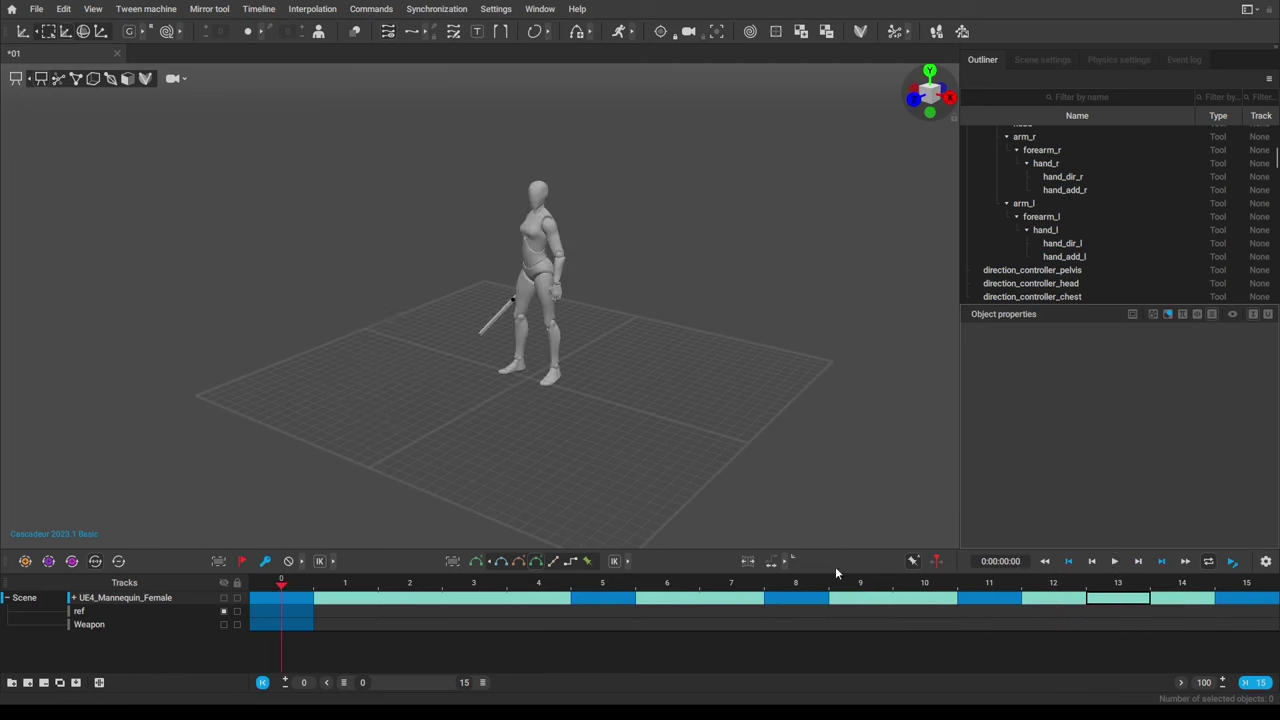
{"action": "left_click_drag", "start_coordinate": [371, 589], "coordinate": [1262, 590]}
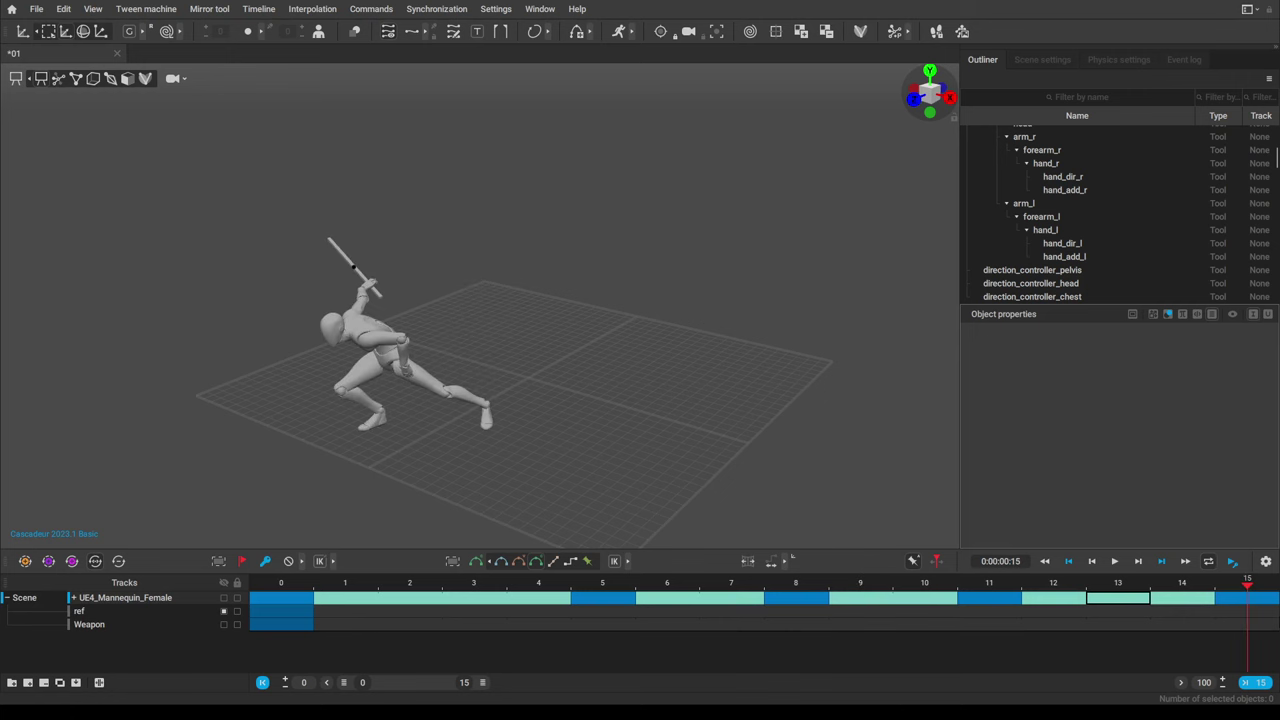
{"action": "mouse_move", "coordinate": [540, 472]}
{"action": "right_mouse_down"}
{"action": "mouse_move", "coordinate": [466, 480]}
{"action": "mouse_move", "coordinate": [517, 471]}
{"action": "mouse_move", "coordinate": [486, 466]}
{"action": "mouse_move", "coordinate": [854, 463]}
{"action": "mouse_move", "coordinate": [480, 477]}
{"action": "mouse_move", "coordinate": [526, 460]}
{"action": "right_mouse_up"}
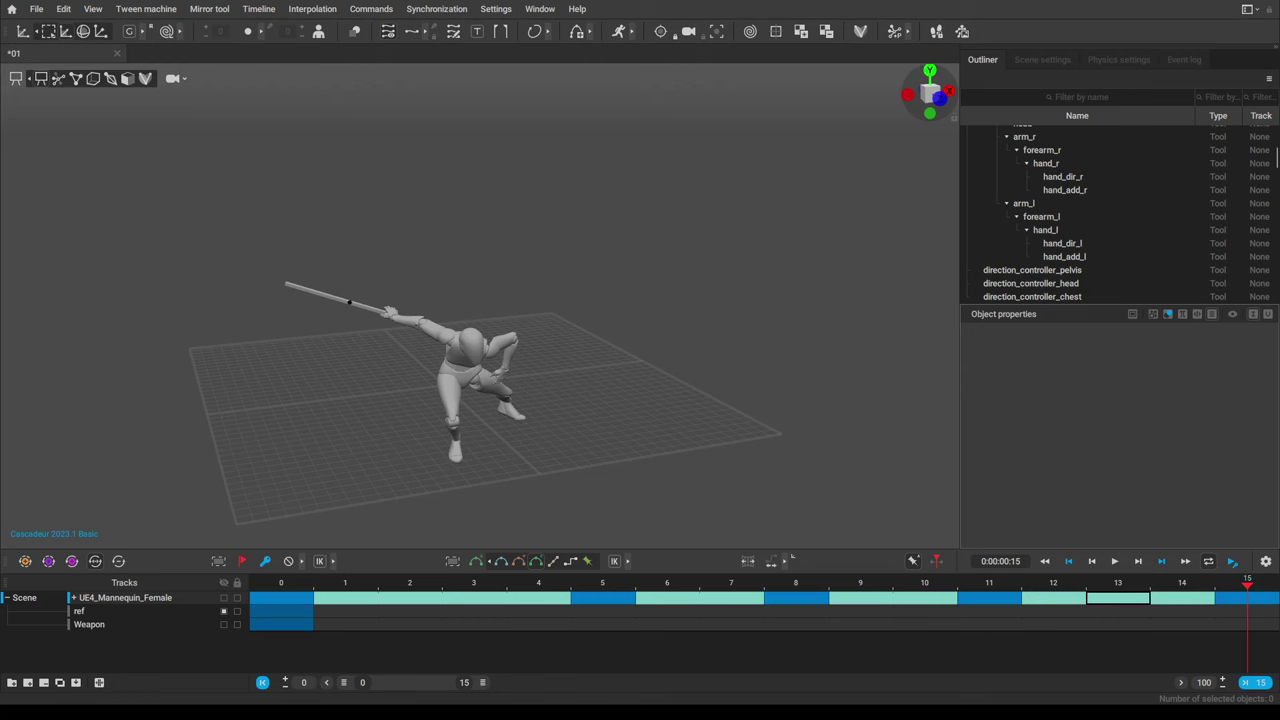
{"action": "right_click_drag", "start_coordinate": [445, 279], "coordinate": [700, 440]}
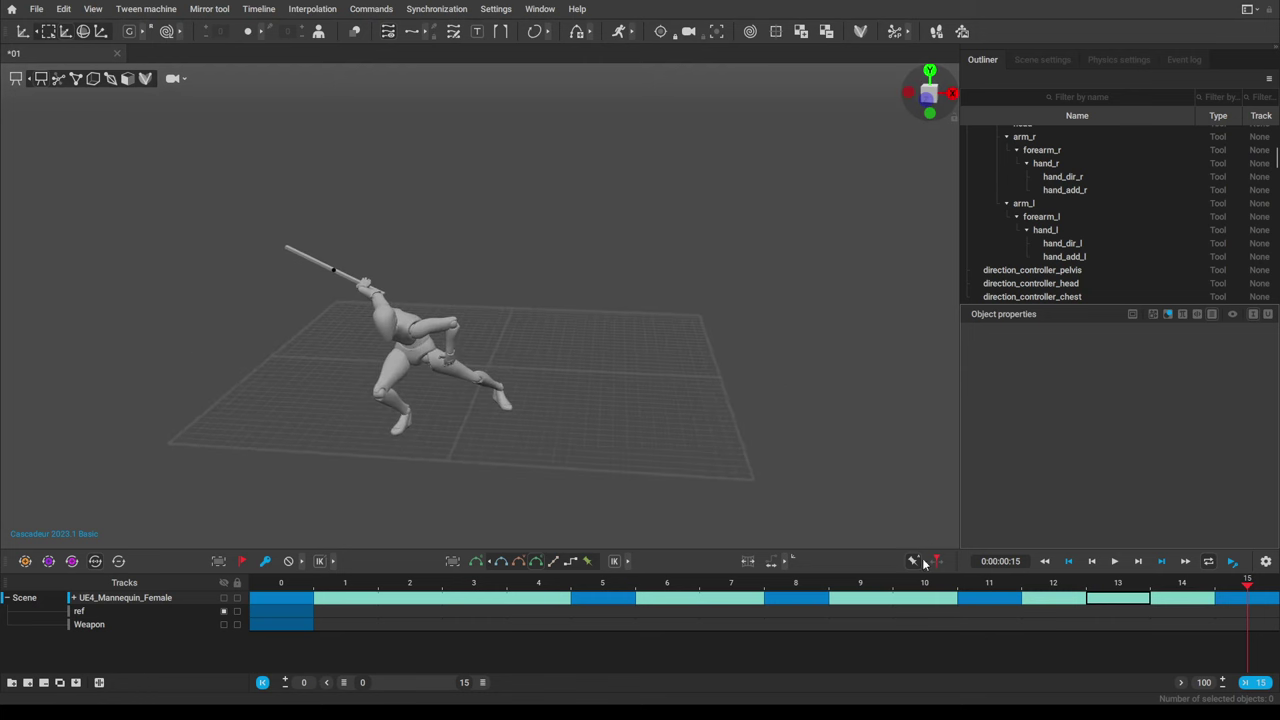
{"action": "left_click_drag", "start_coordinate": [484, 684], "coordinate": [546, 688]}
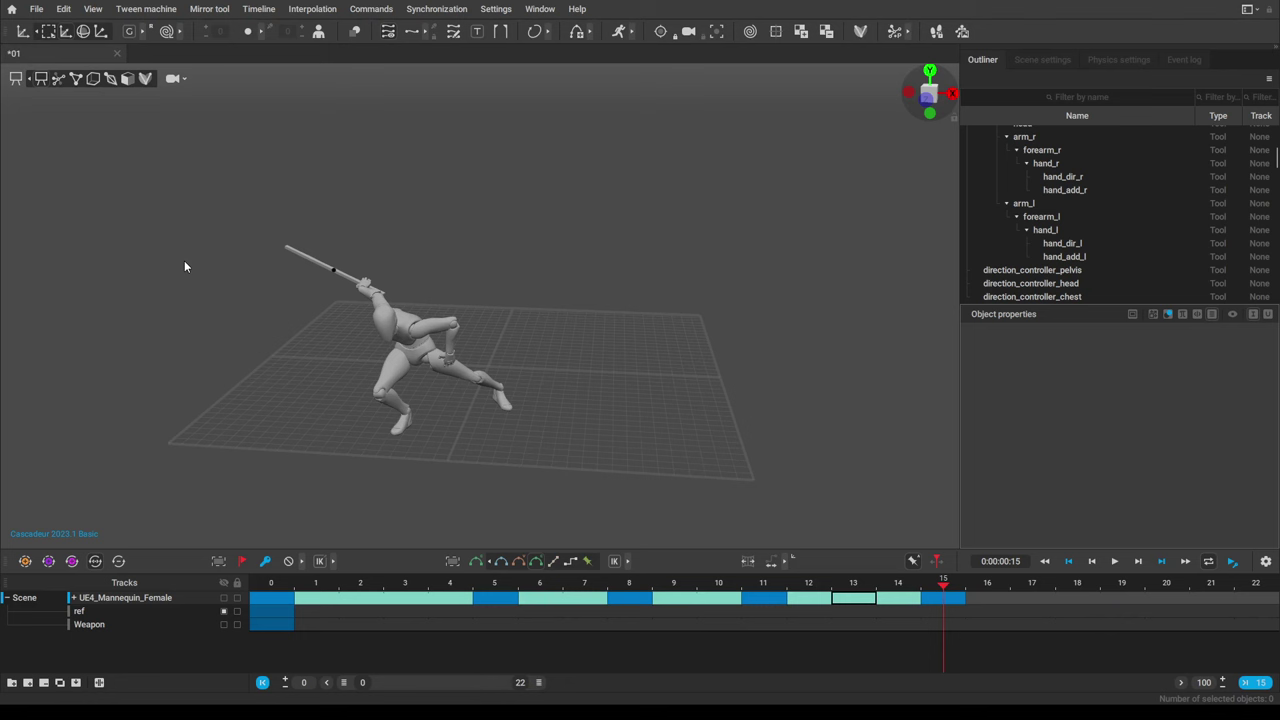
Save the scene as a new file named 02 and make the ref track visible again.
{"action": "key", "text": "ctrl+s"}
{"action": "scroll", "coordinate": [486, 394], "scroll_direction": "up", "scroll_amount": 3}
{"action": "scroll", "coordinate": [486, 394], "scroll_direction": "down", "scroll_amount": 1}
{"action": "middle_click_drag", "start_coordinate": [486, 394], "coordinate": [586, 383], "text": "alt"}
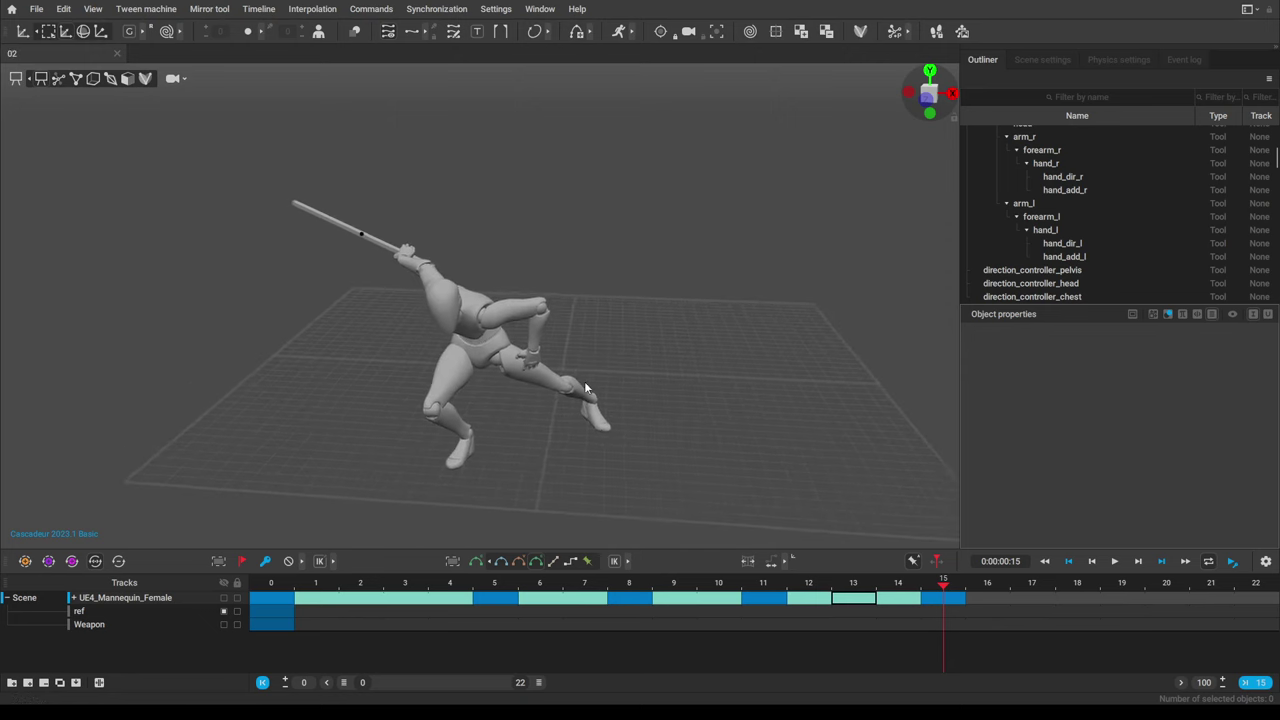
{"action": "left_click_drag", "start_coordinate": [586, 383], "coordinate": [555, 431], "text": "alt"}
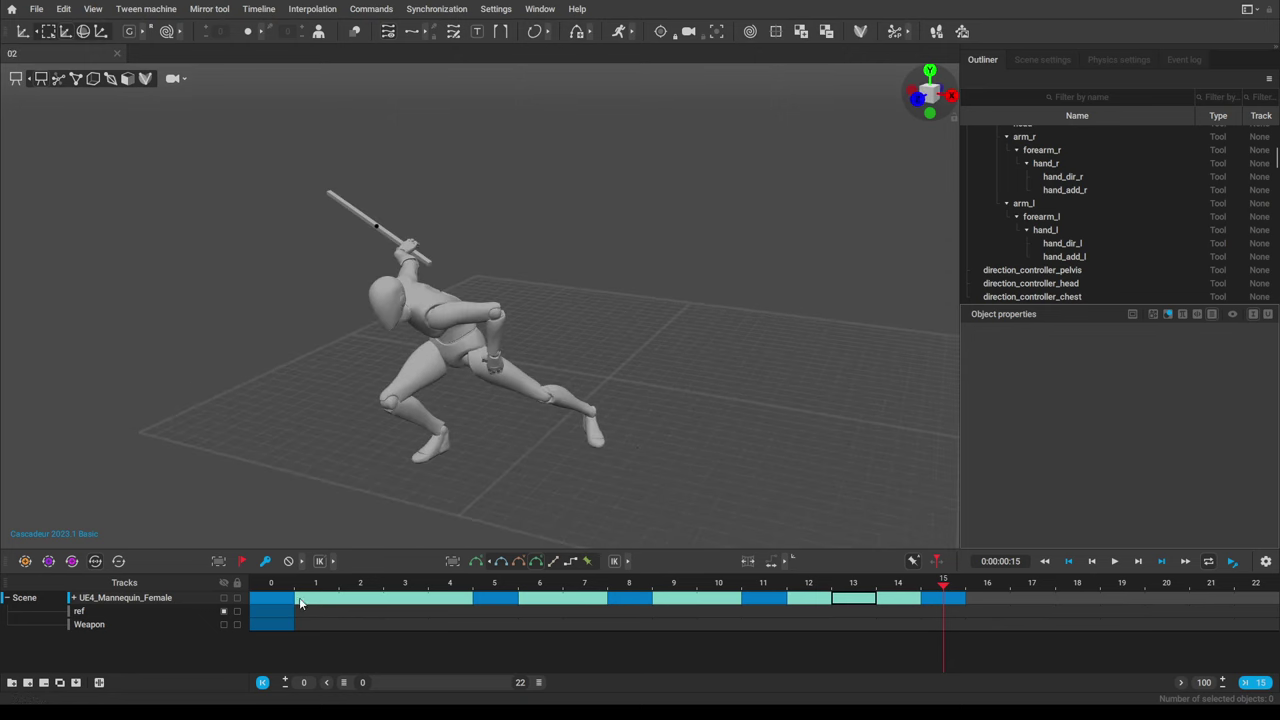
{"action": "left_click", "coordinate": [222, 610]}
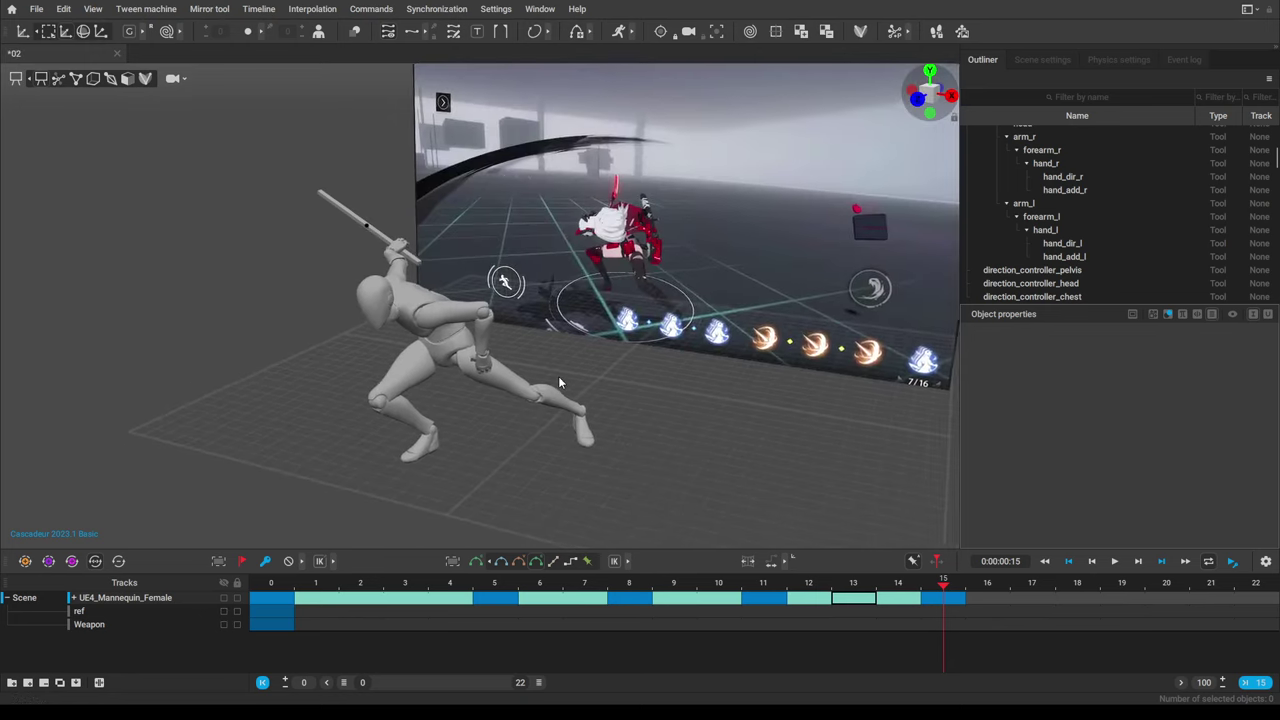
Scrub the reference footage between frames 15 and 18 and settle on frame 17 for the next pose.
{"action": "left_click_drag", "start_coordinate": [945, 594], "coordinate": [1029, 588]}
{"action": "middle_click_drag", "start_coordinate": [611, 355], "coordinate": [643, 361], "text": "alt"}
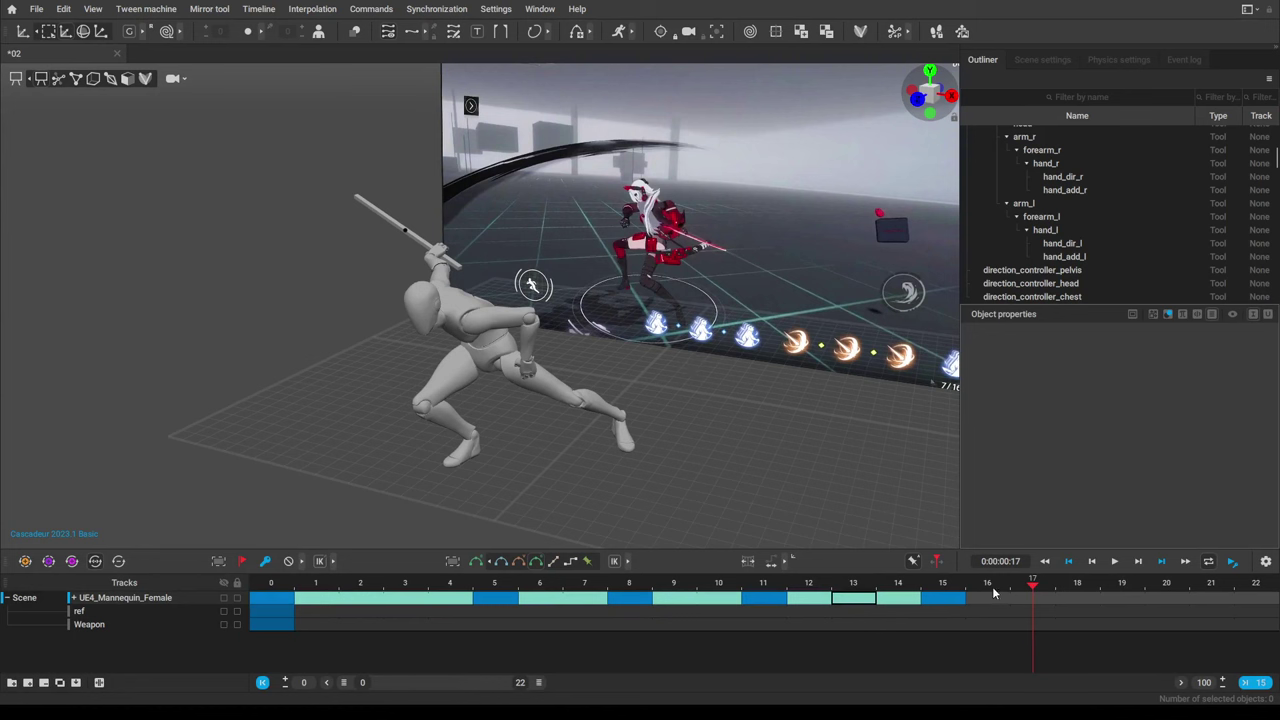
{"action": "left_click_drag", "start_coordinate": [1025, 593], "coordinate": [1085, 596]}
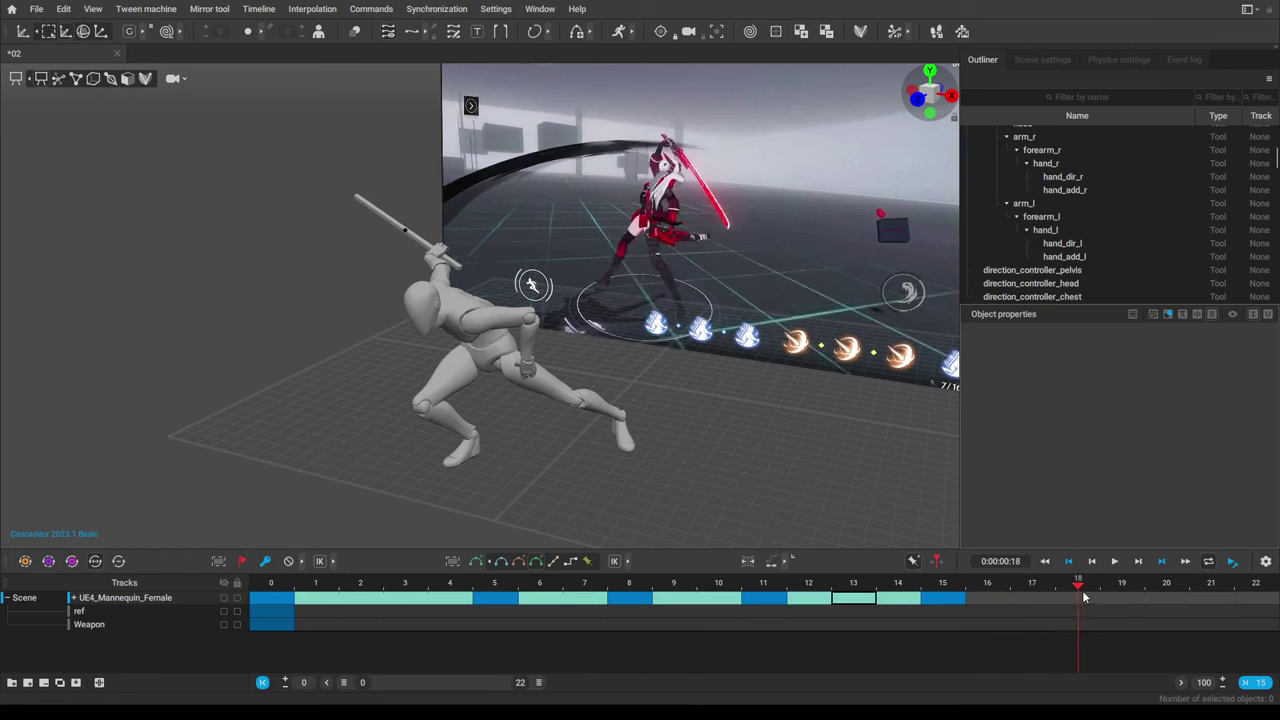
{"action": "left_click_drag", "start_coordinate": [1085, 597], "coordinate": [1031, 583]}
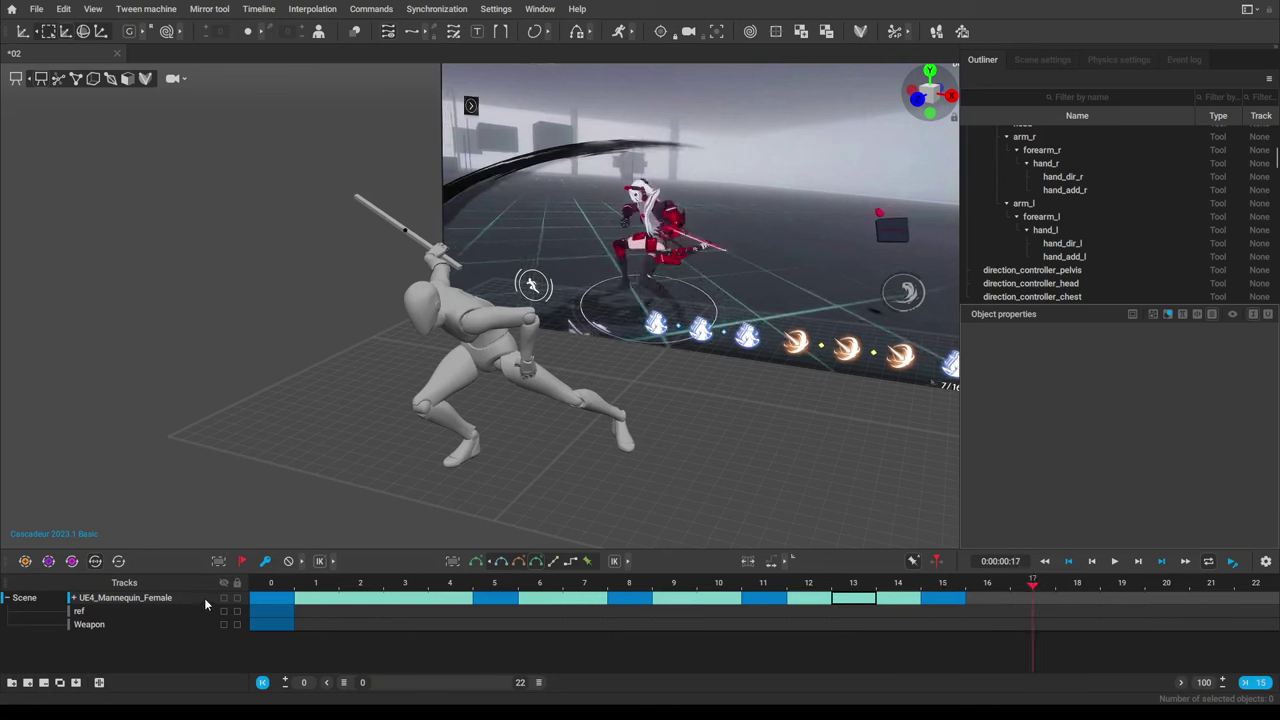
Show the mannequin's rig controllers and add a key at frame 17.
{"action": "left_click", "coordinate": [58, 78]}
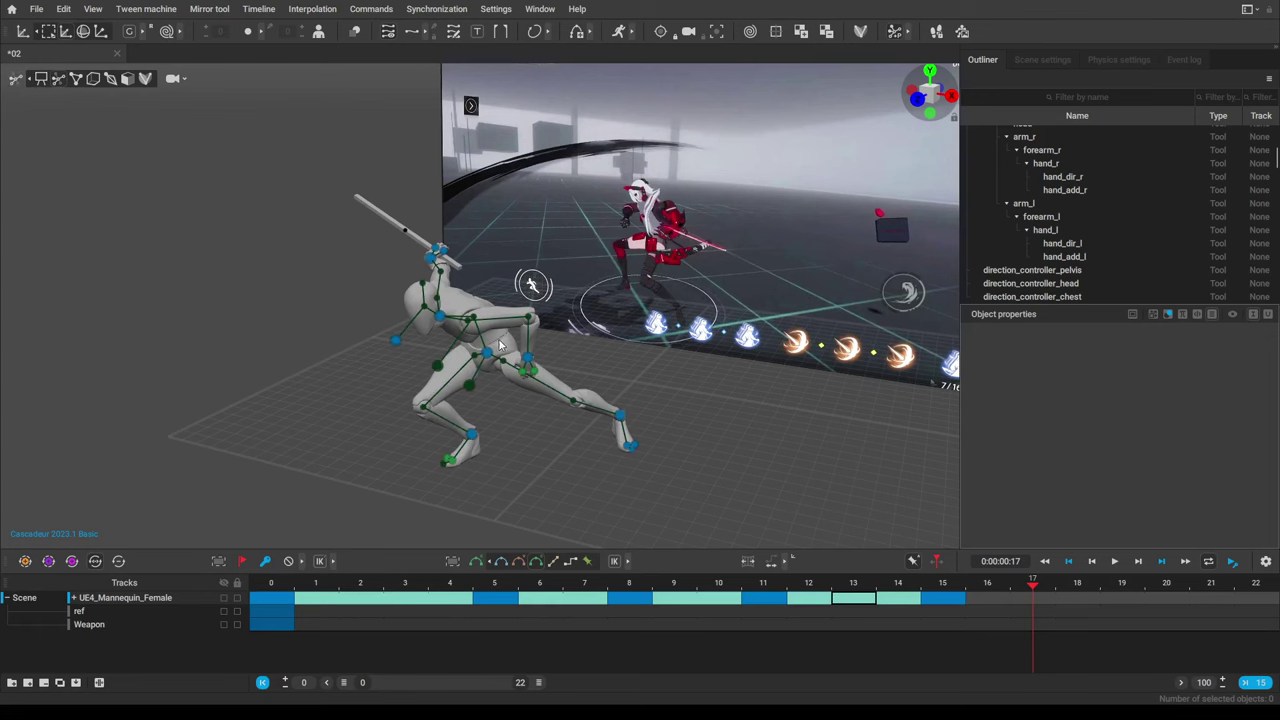
{"action": "left_click_drag", "start_coordinate": [502, 342], "coordinate": [656, 400], "text": "alt"}
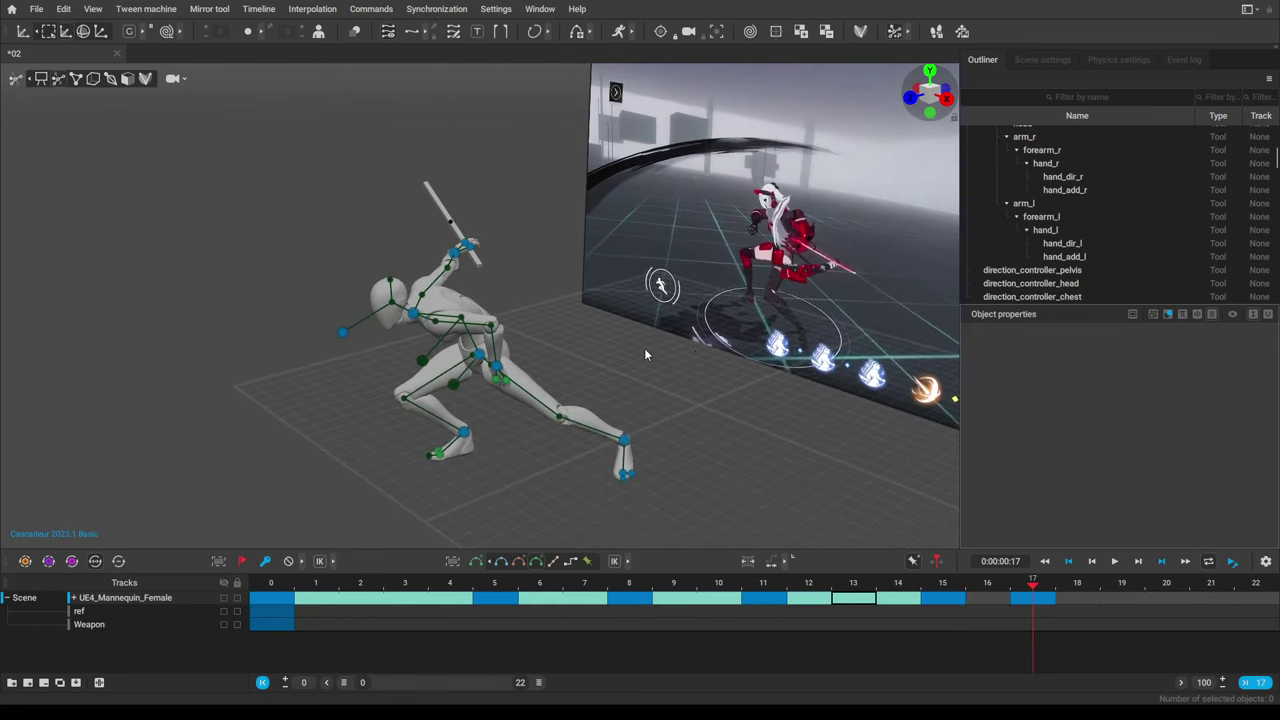
{"action": "right_click_drag", "start_coordinate": [646, 354], "coordinate": [600, 373]}
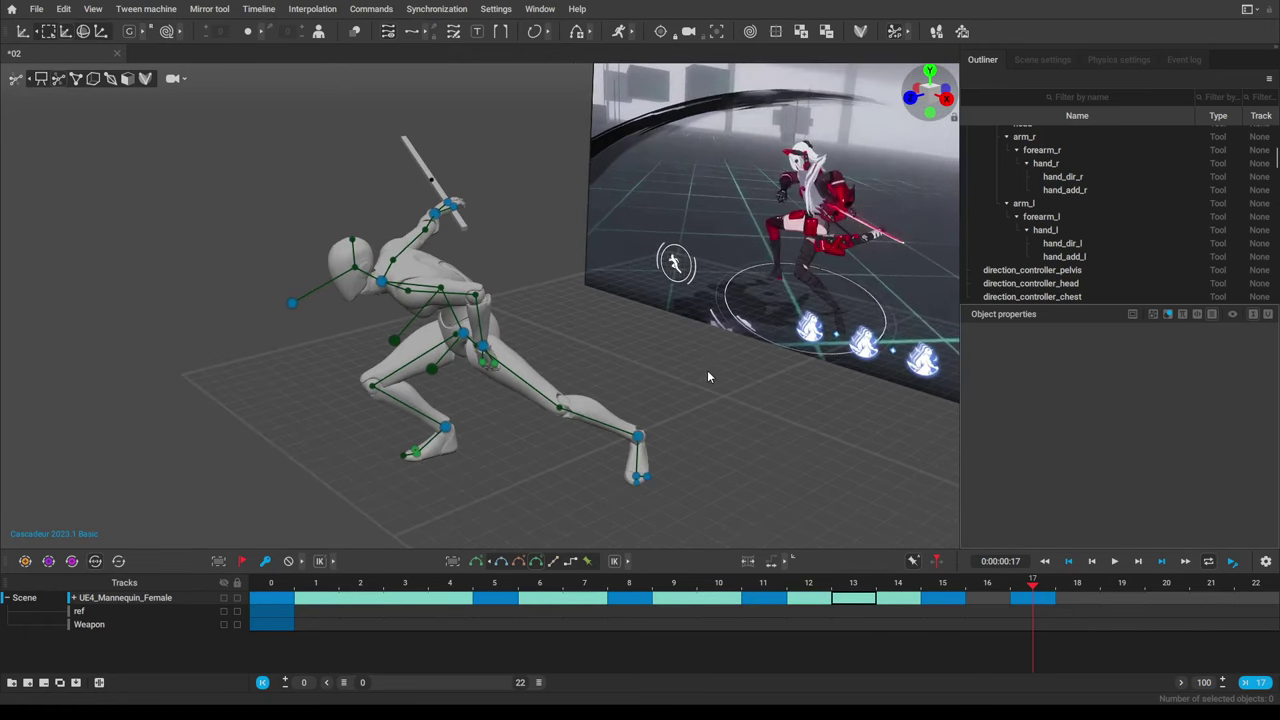
{"action": "right_click_drag", "start_coordinate": [707, 370], "coordinate": [679, 382]}
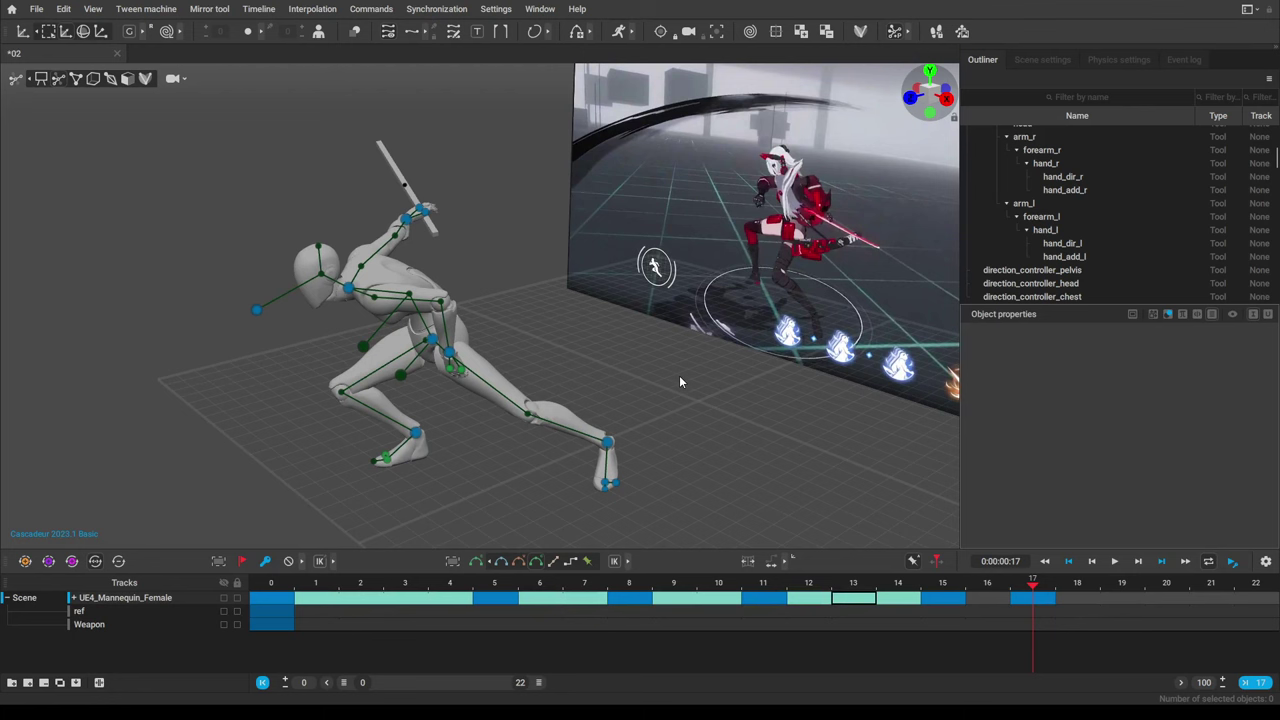
{"action": "right_click_drag", "start_coordinate": [646, 389], "coordinate": [645, 346]}
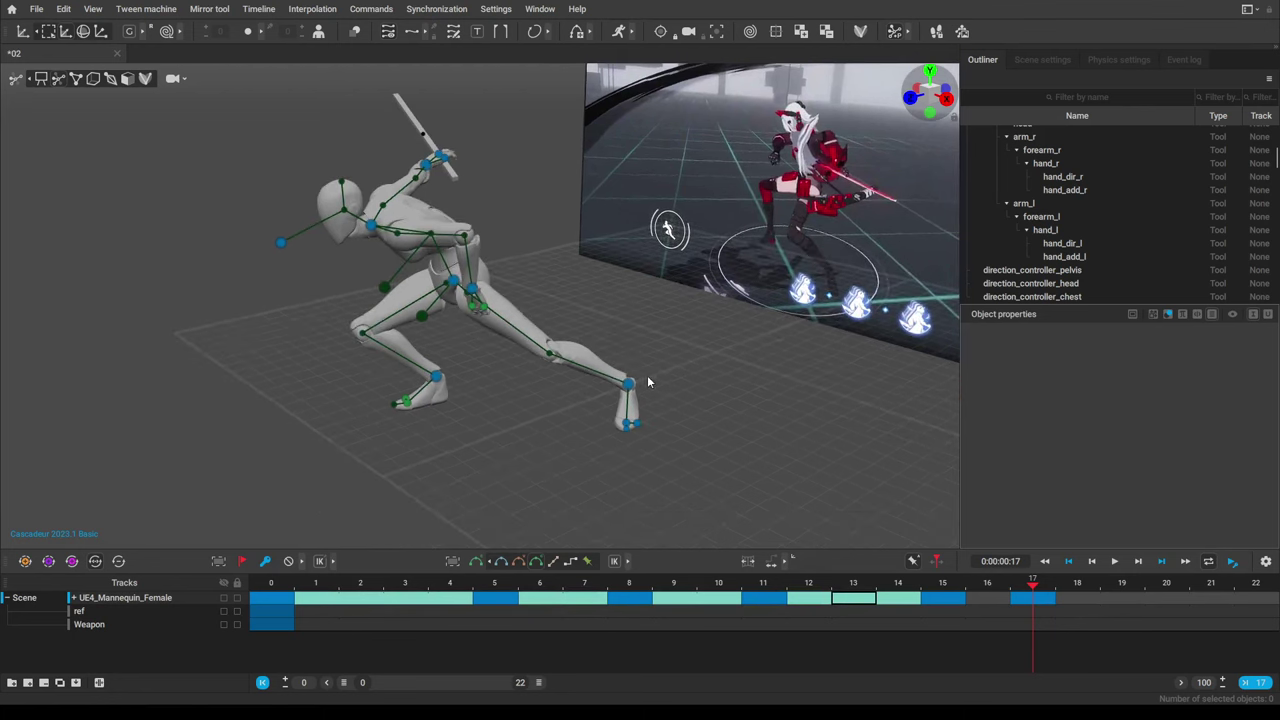
{"action": "middle_click_drag", "start_coordinate": [728, 416], "coordinate": [708, 420]}
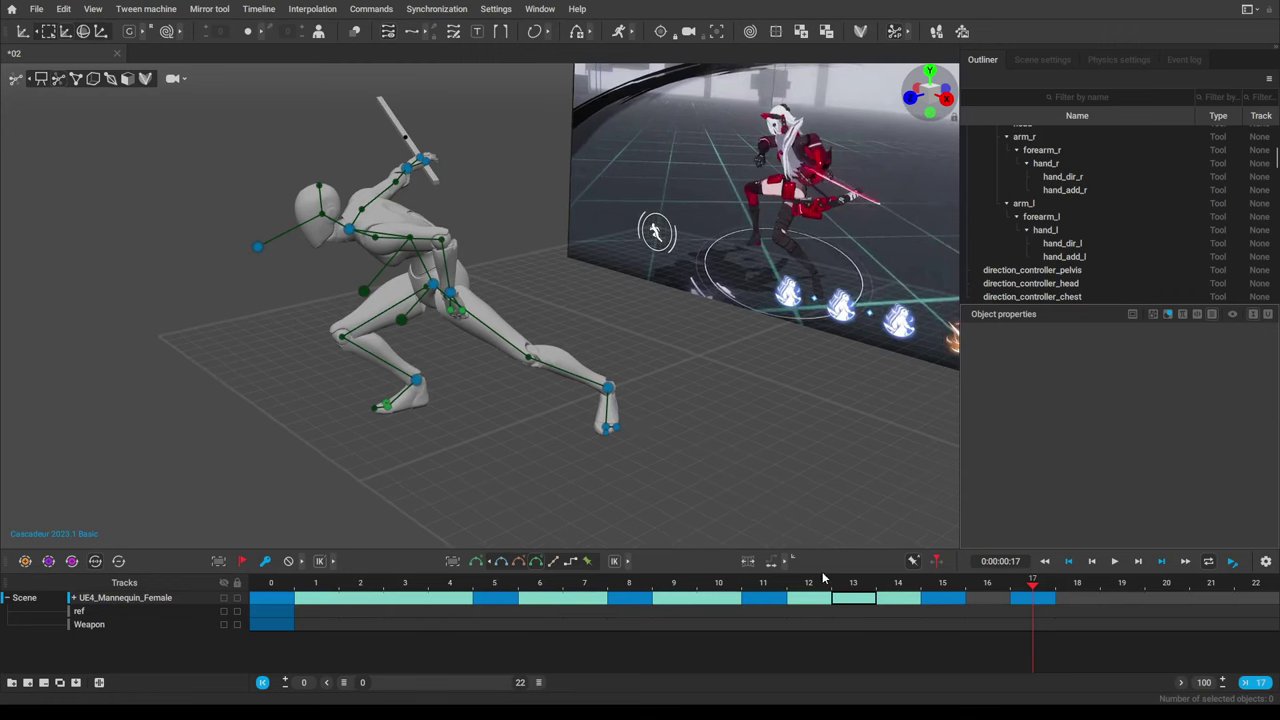
Set the interpolation at frame 16 to the same curve type as the earlier intervals, and return to frame 17.
{"action": "left_click", "coordinate": [988, 598]}
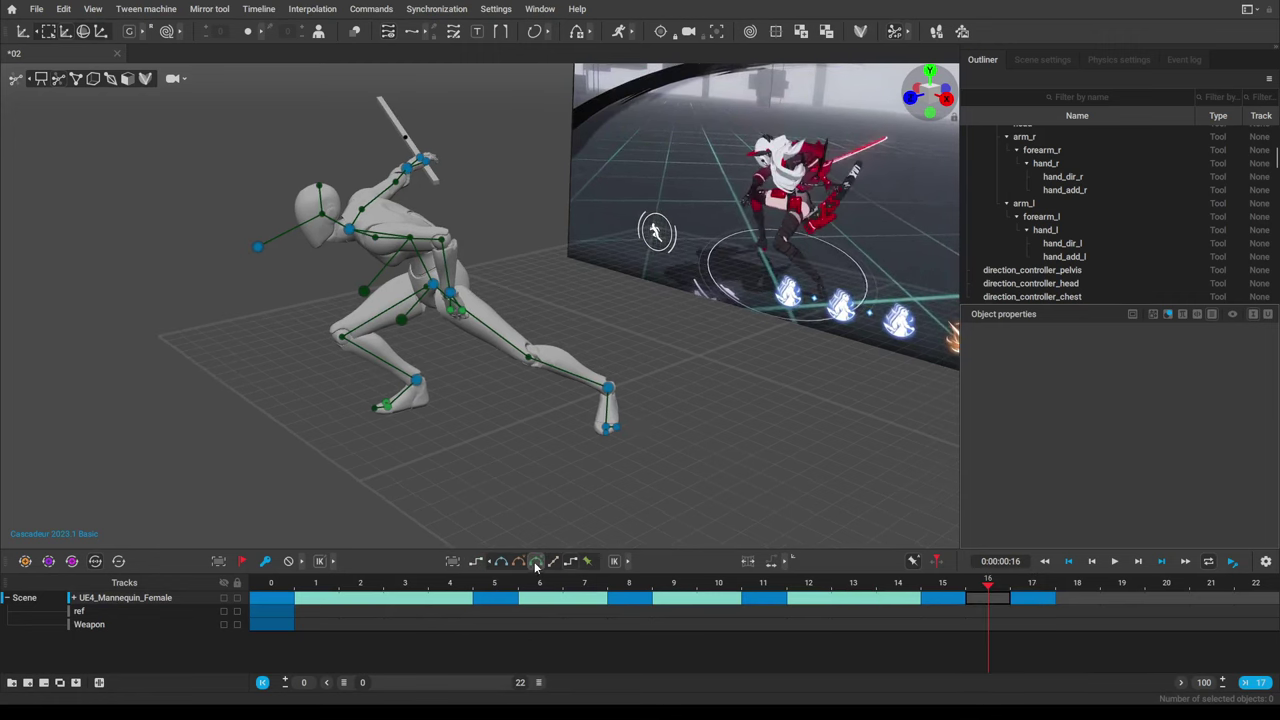
{"action": "left_click", "coordinate": [1044, 589]}
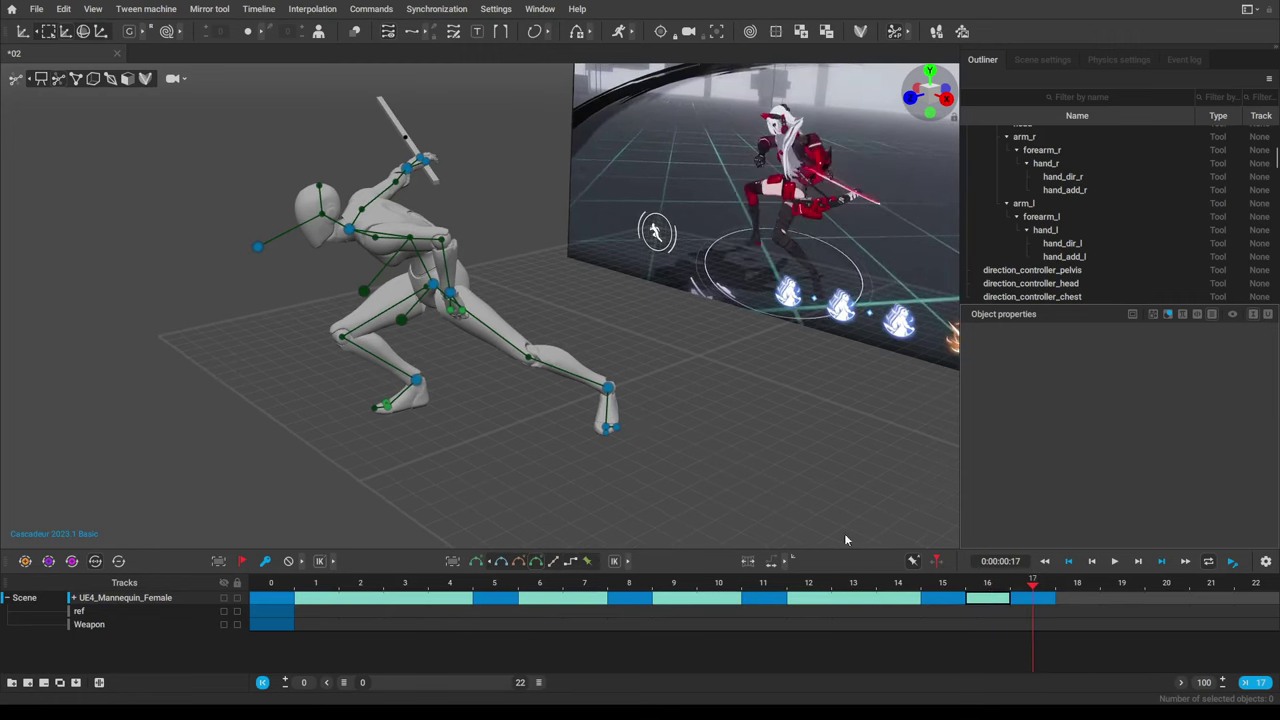
{"action": "right_click_drag", "start_coordinate": [707, 398], "coordinate": [602, 380]}
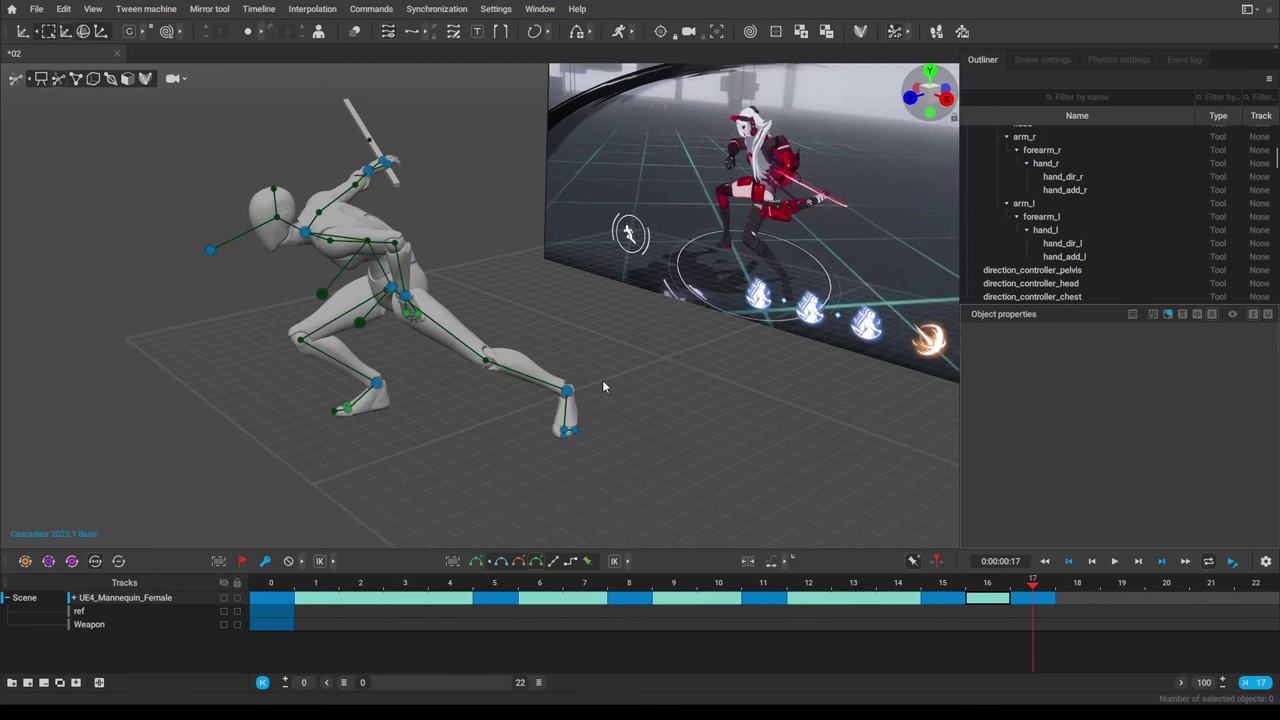
Switch to the ref track and collapse the auto_posing, SK_Mannequin_Female and Rig hierarchies in the outliner.
{"action": "left_click_drag", "start_coordinate": [594, 364], "coordinate": [540, 470]}
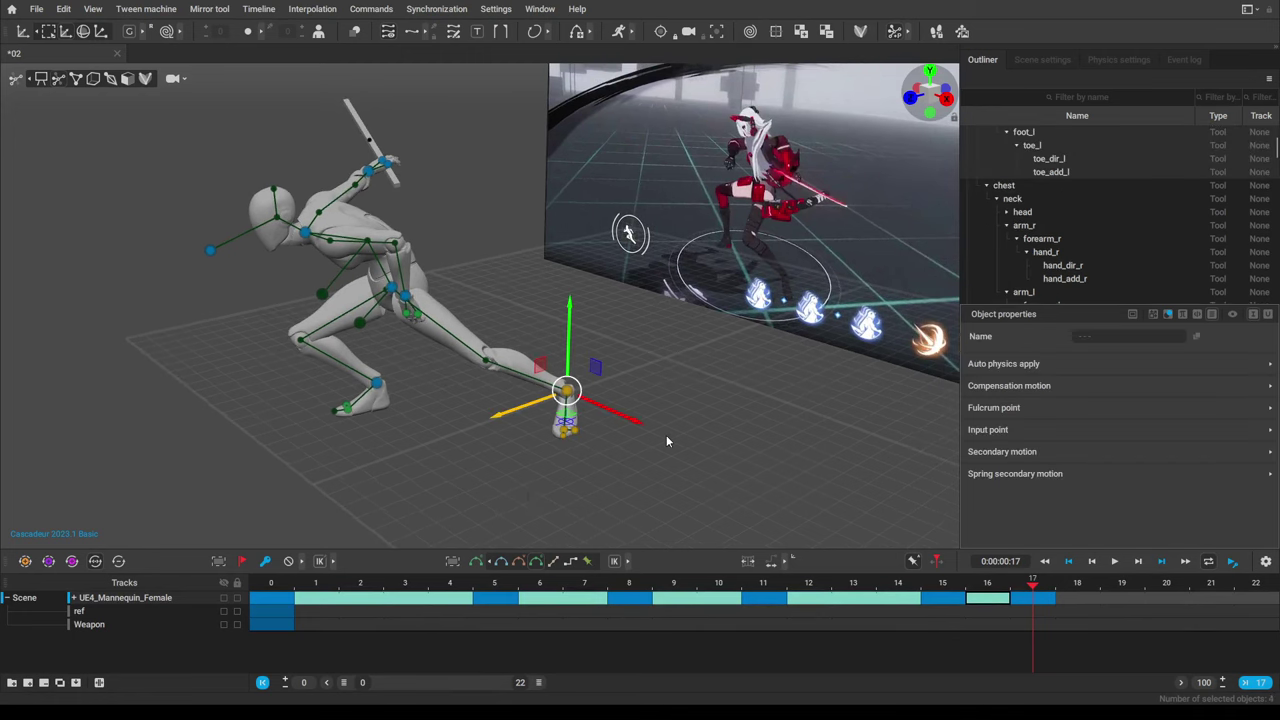
{"action": "scroll", "coordinate": [672, 423], "scroll_direction": "down", "scroll_amount": 3}
{"action": "middle_click_drag", "start_coordinate": [672, 423], "coordinate": [633, 433]}
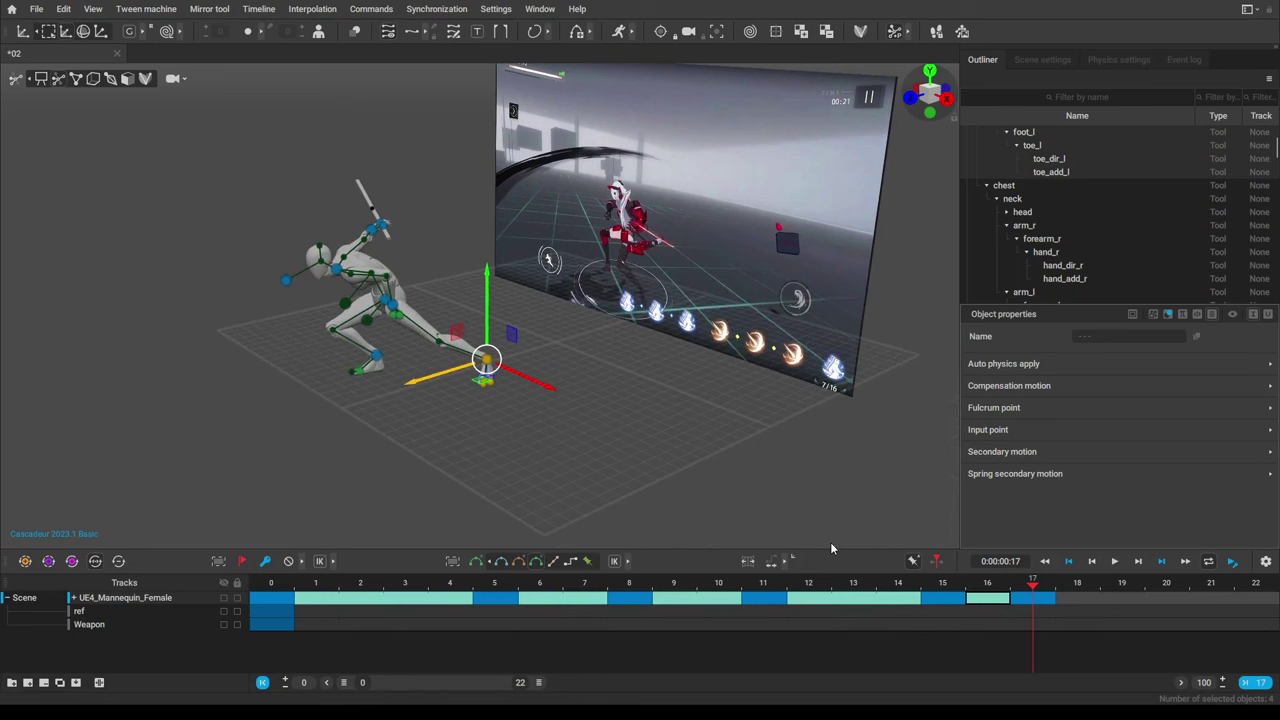
{"action": "left_click", "coordinate": [152, 613]}
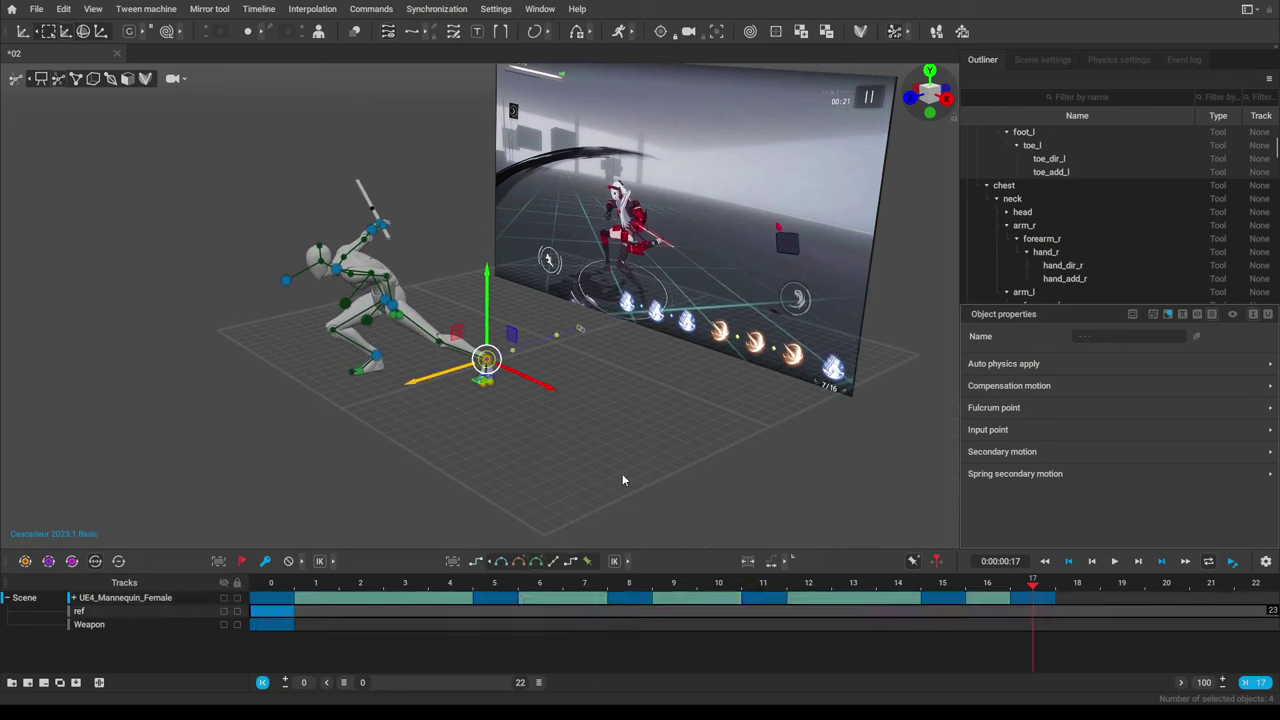
{"action": "scroll", "coordinate": [1120, 229], "scroll_direction": "down", "scroll_amount": 5}
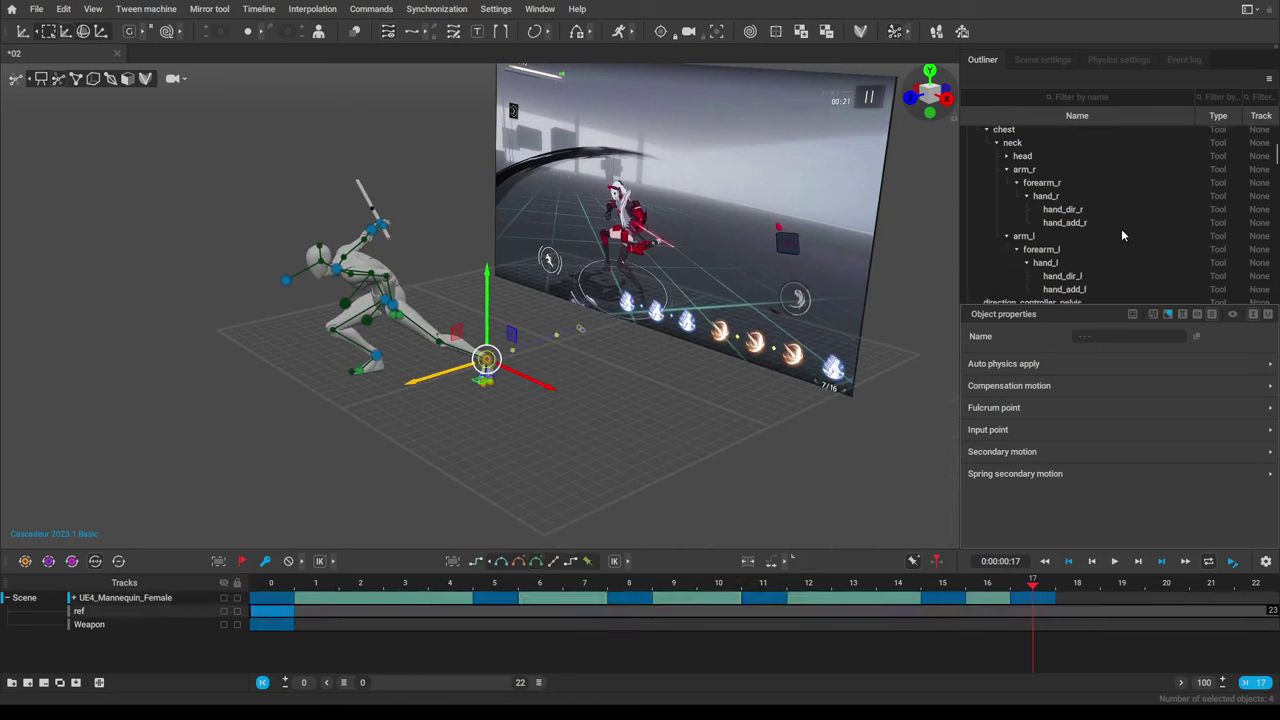
{"action": "scroll", "coordinate": [1017, 210], "scroll_direction": "up", "scroll_amount": 5}
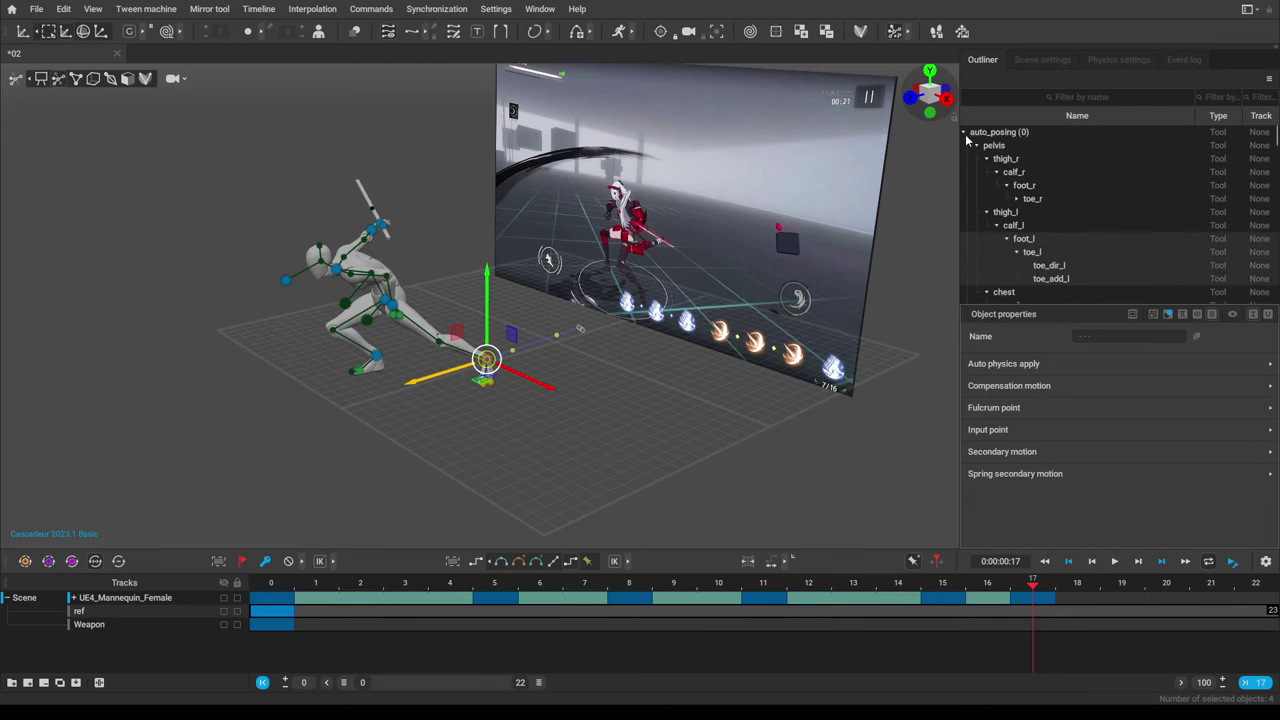
{"action": "left_click", "coordinate": [964, 132]}
{"action": "left_click", "coordinate": [964, 145]}
{"action": "left_click", "coordinate": [965, 159]}
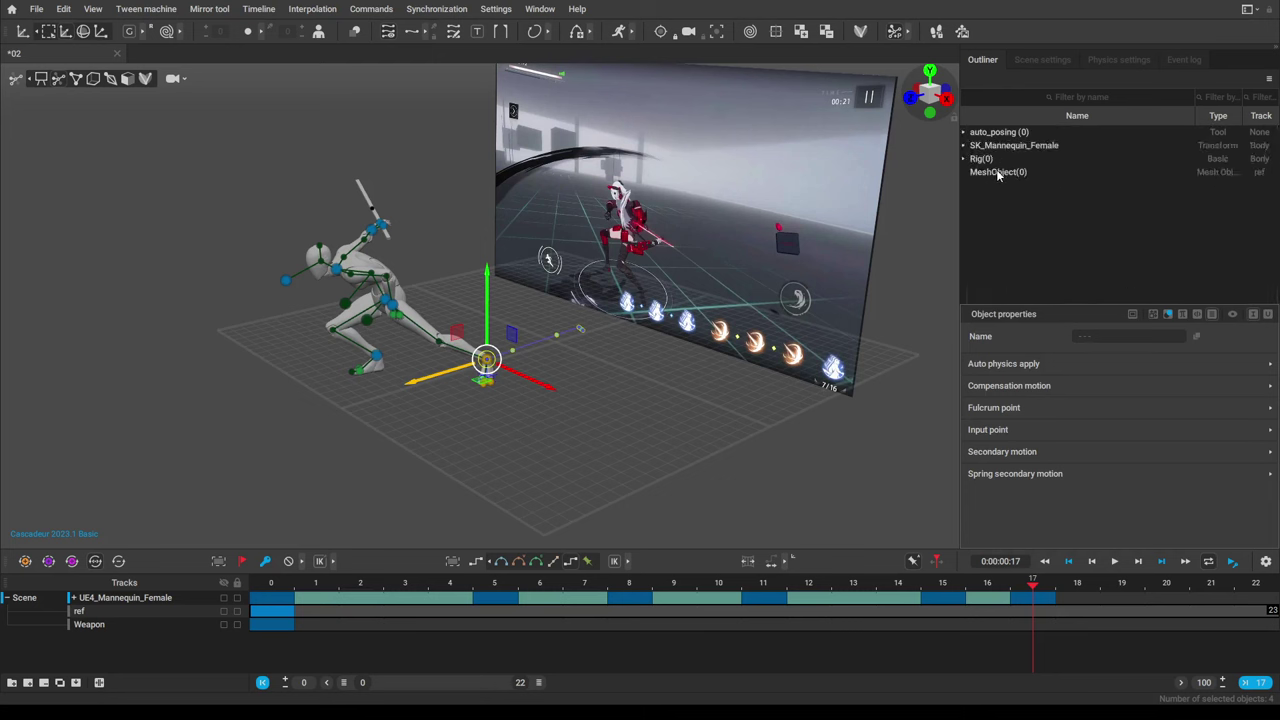
Move the reference plane MeshObject(0) closer to the mannequin at frame 17, and reselect the mannequin's frame 17 key.
{"action": "left_click", "coordinate": [996, 172]}
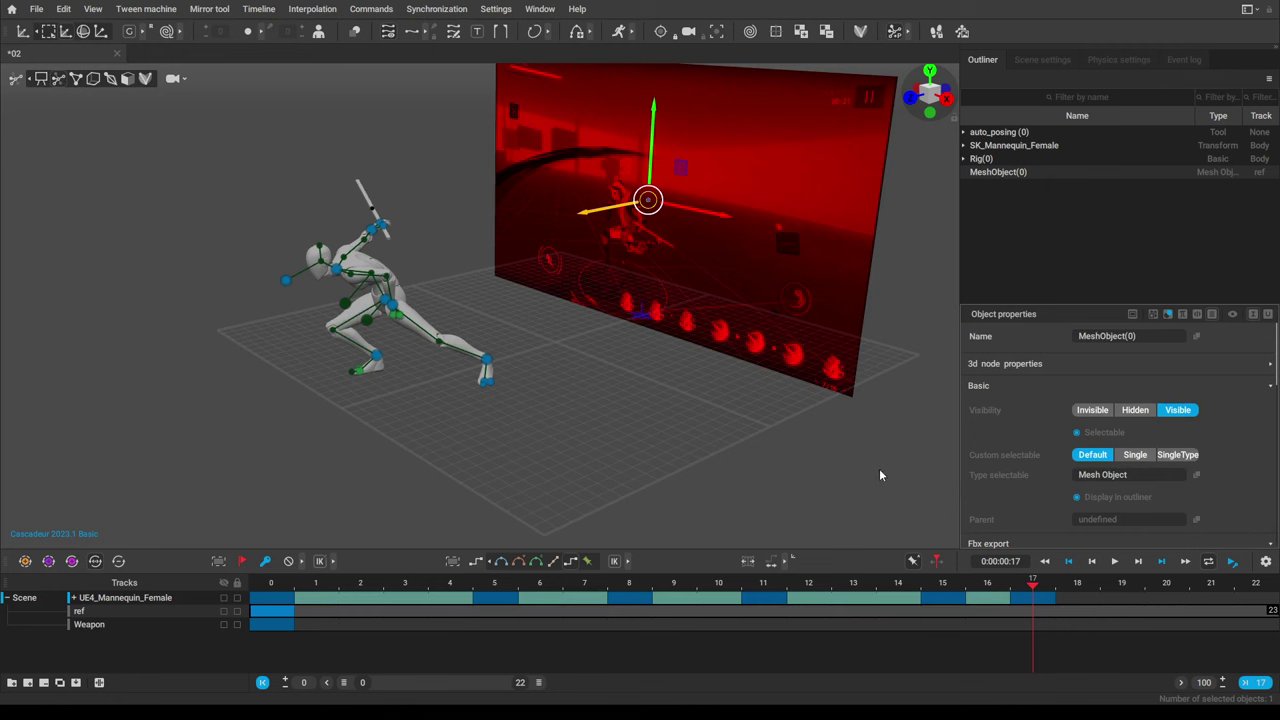
{"action": "key", "text": "f"}
{"action": "left_click_drag", "start_coordinate": [587, 218], "coordinate": [482, 240]}
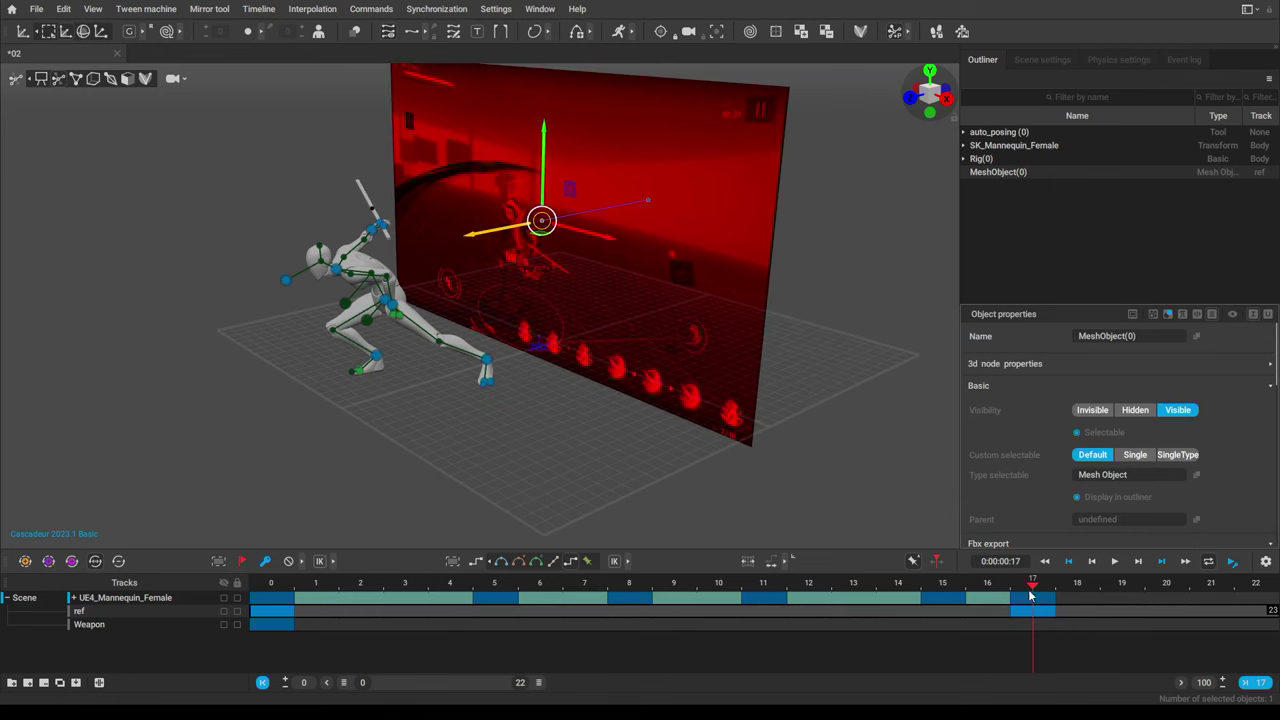
{"action": "left_click", "coordinate": [1020, 597]}
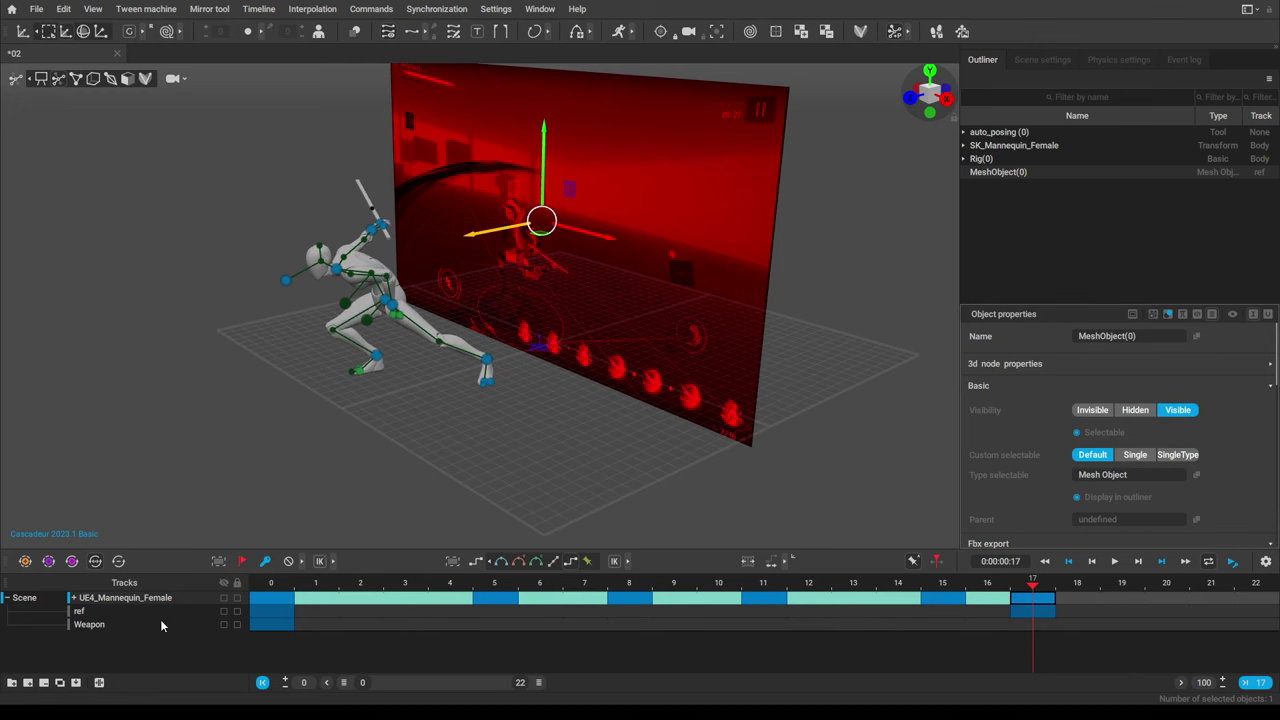
Compare the left foot at frames 12 and 17, and pull it along its depth axis closer to the body at frame 17.
{"action": "left_click", "coordinate": [487, 364]}
{"action": "middle_click_drag", "start_coordinate": [598, 316], "coordinate": [656, 355], "text": "alt"}
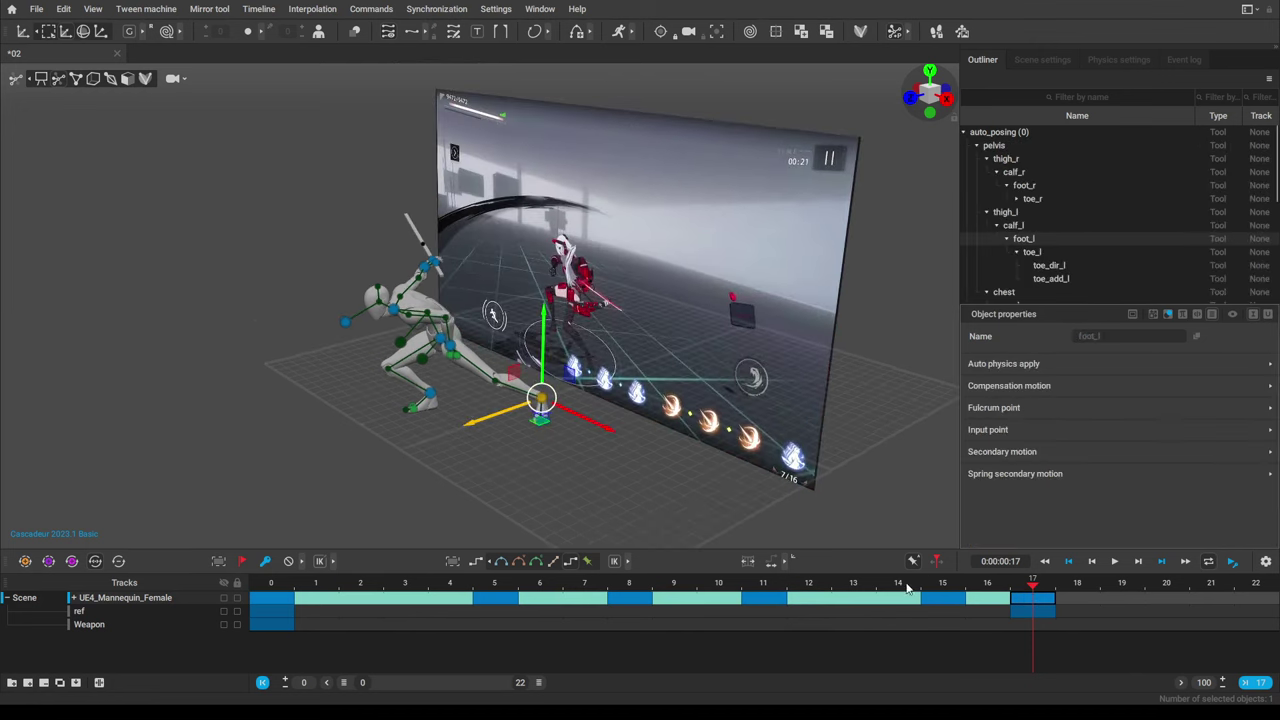
{"action": "left_click", "coordinate": [810, 585]}
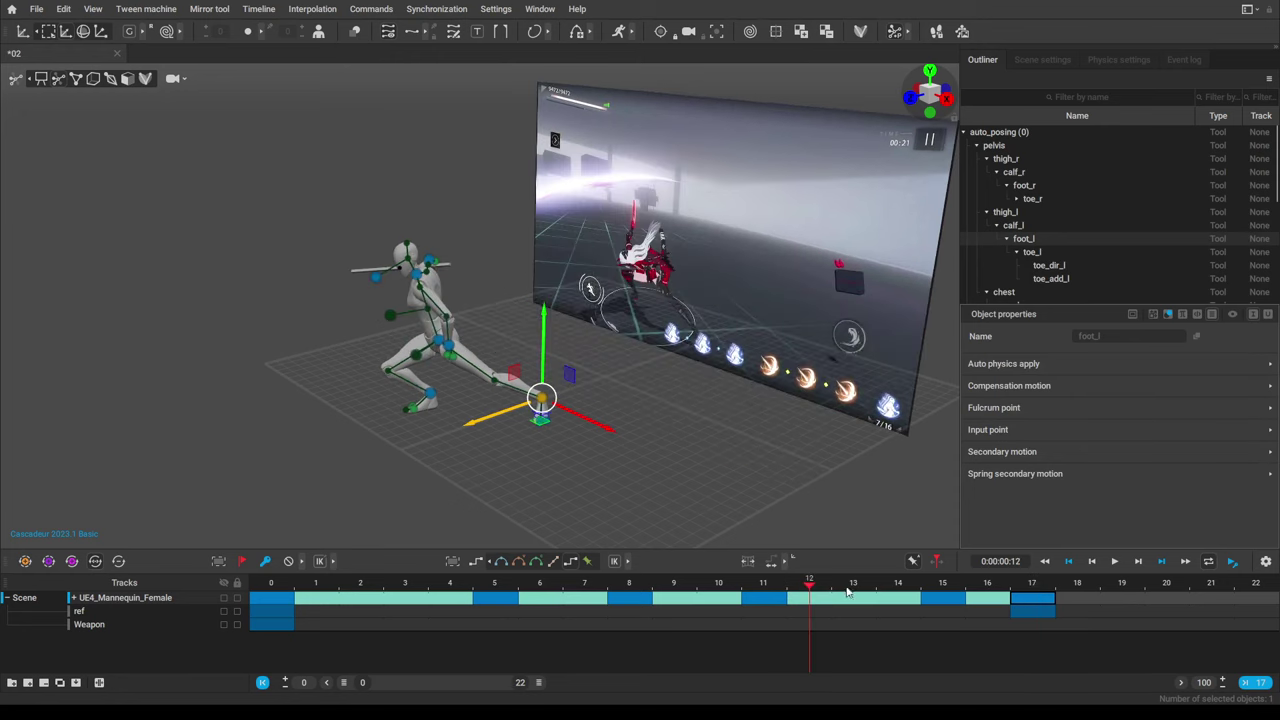
{"action": "left_click", "coordinate": [1033, 585]}
{"action": "middle_click_drag", "start_coordinate": [505, 377], "coordinate": [636, 399]}
{"action": "left_click_drag", "start_coordinate": [780, 450], "coordinate": [684, 413], "text": "alt"}
{"action": "scroll", "coordinate": [684, 413], "scroll_direction": "up", "scroll_amount": 5}
{"action": "middle_click_drag", "start_coordinate": [738, 243], "coordinate": [690, 268], "text": "alt"}
{"action": "left_click_drag", "start_coordinate": [690, 268], "coordinate": [712, 321], "text": "alt"}
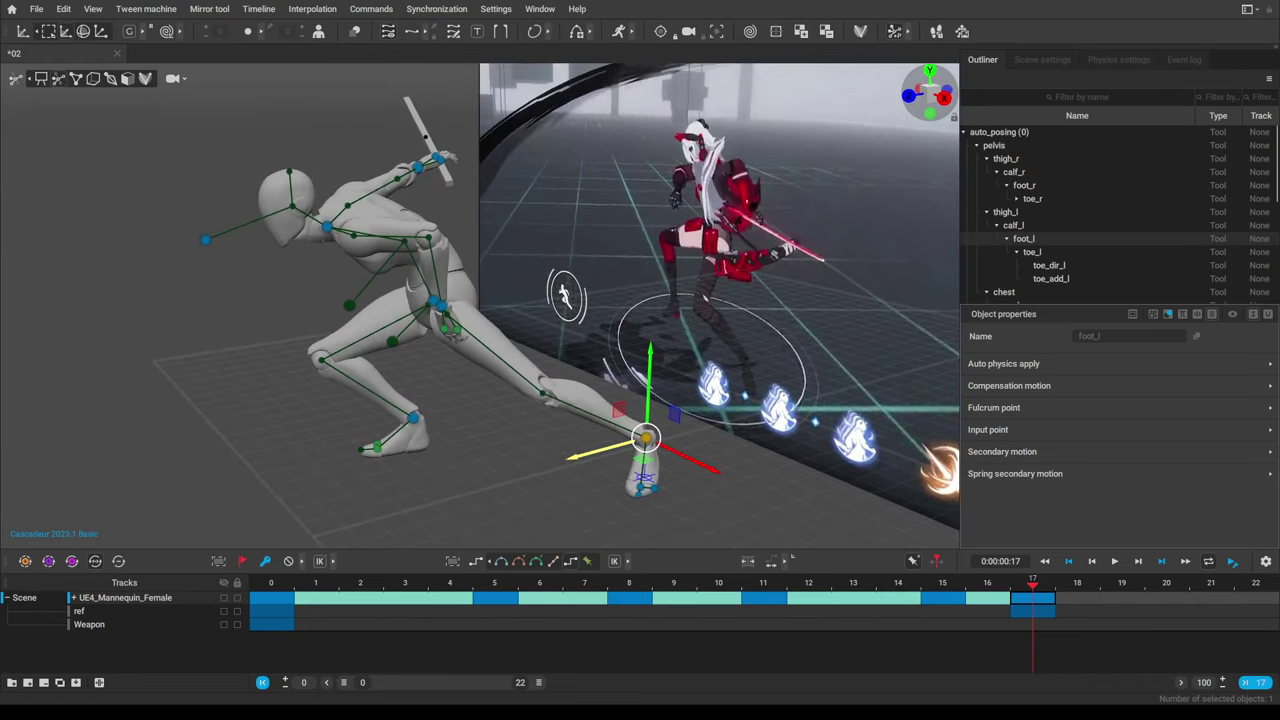
{"action": "middle_click_drag", "start_coordinate": [580, 376], "coordinate": [543, 345], "text": "alt"}
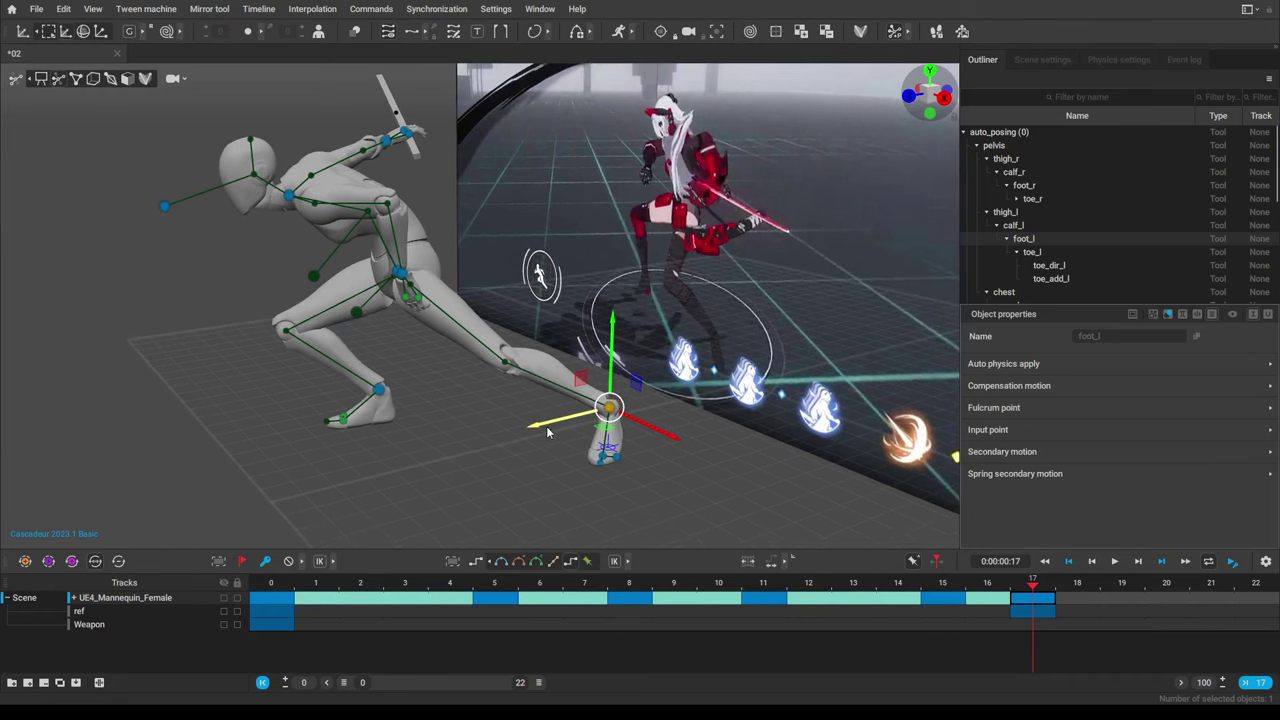
{"action": "left_click_drag", "start_coordinate": [550, 426], "coordinate": [455, 432]}
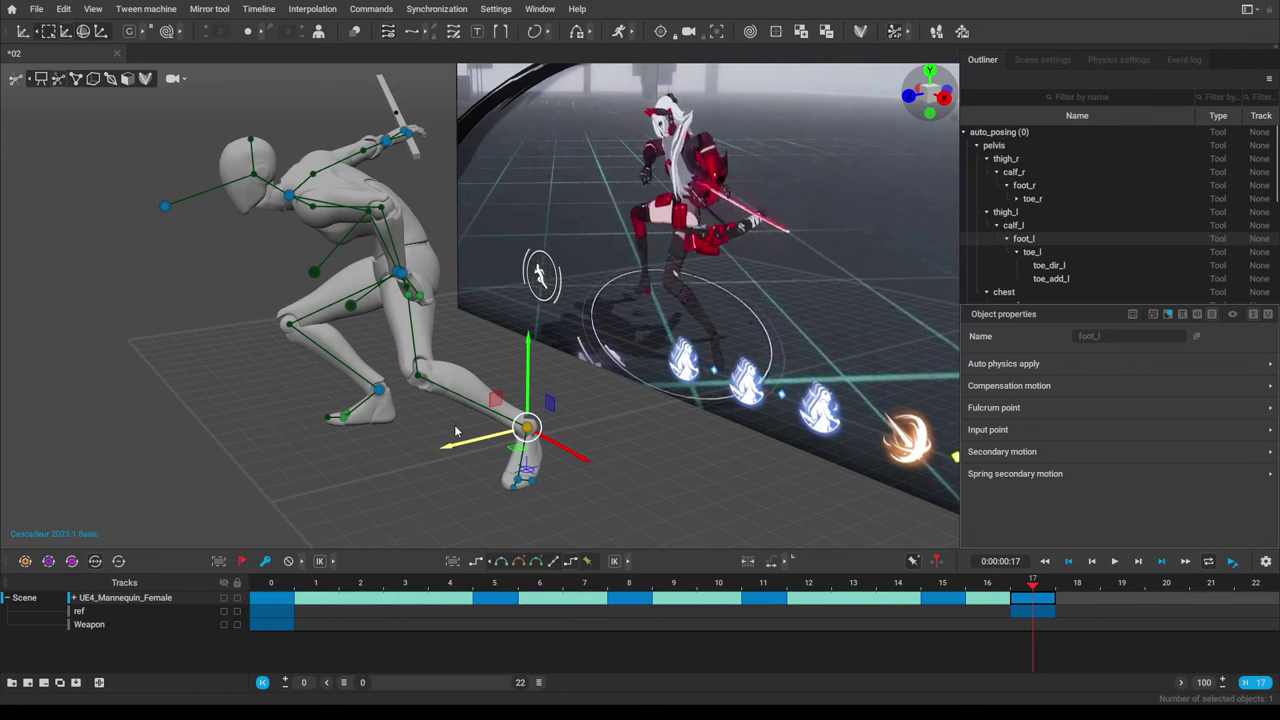
{"action": "left_click_drag", "start_coordinate": [455, 432], "coordinate": [439, 429]}
{"action": "left_click_drag", "start_coordinate": [439, 429], "coordinate": [443, 418], "text": "alt"}
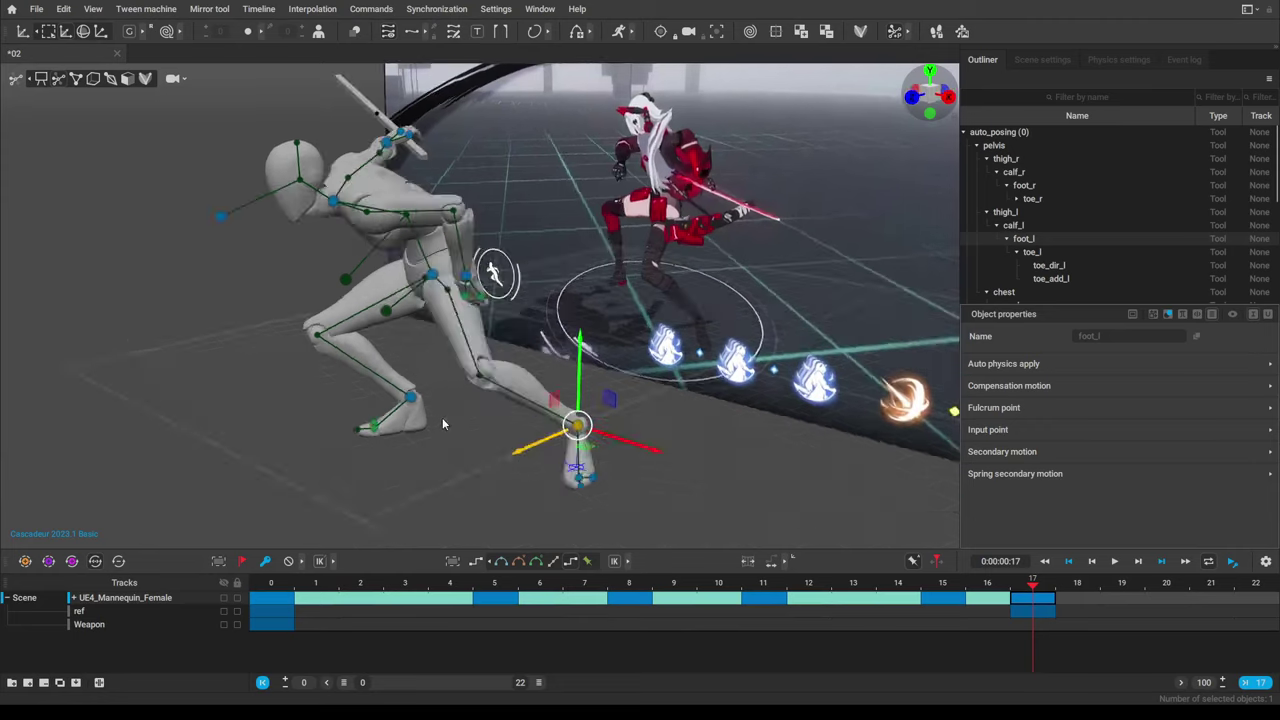
Reposition the left toe controllers so the knee drops and the shin lies nearly flat, and shift the left foot inward.
{"action": "right_click_drag", "start_coordinate": [442, 424], "coordinate": [540, 398]}
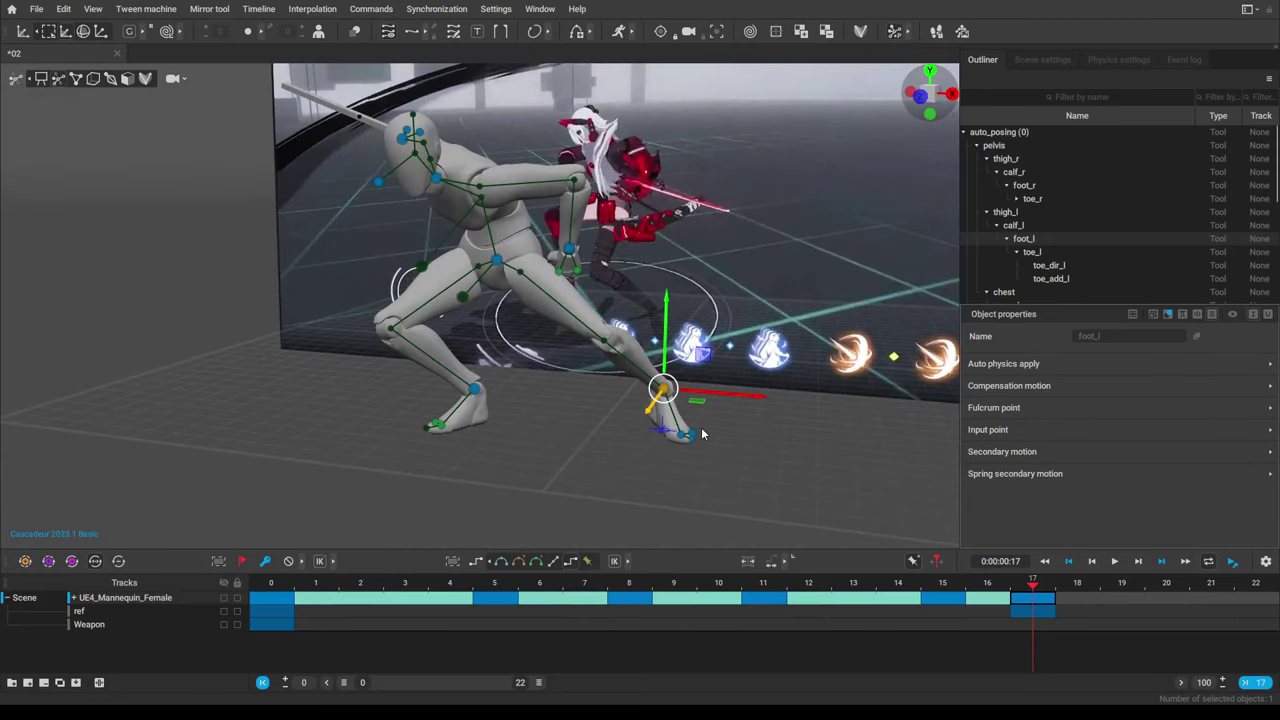
{"action": "left_click_drag", "start_coordinate": [697, 428], "coordinate": [666, 452]}
{"action": "key", "text": "r"}
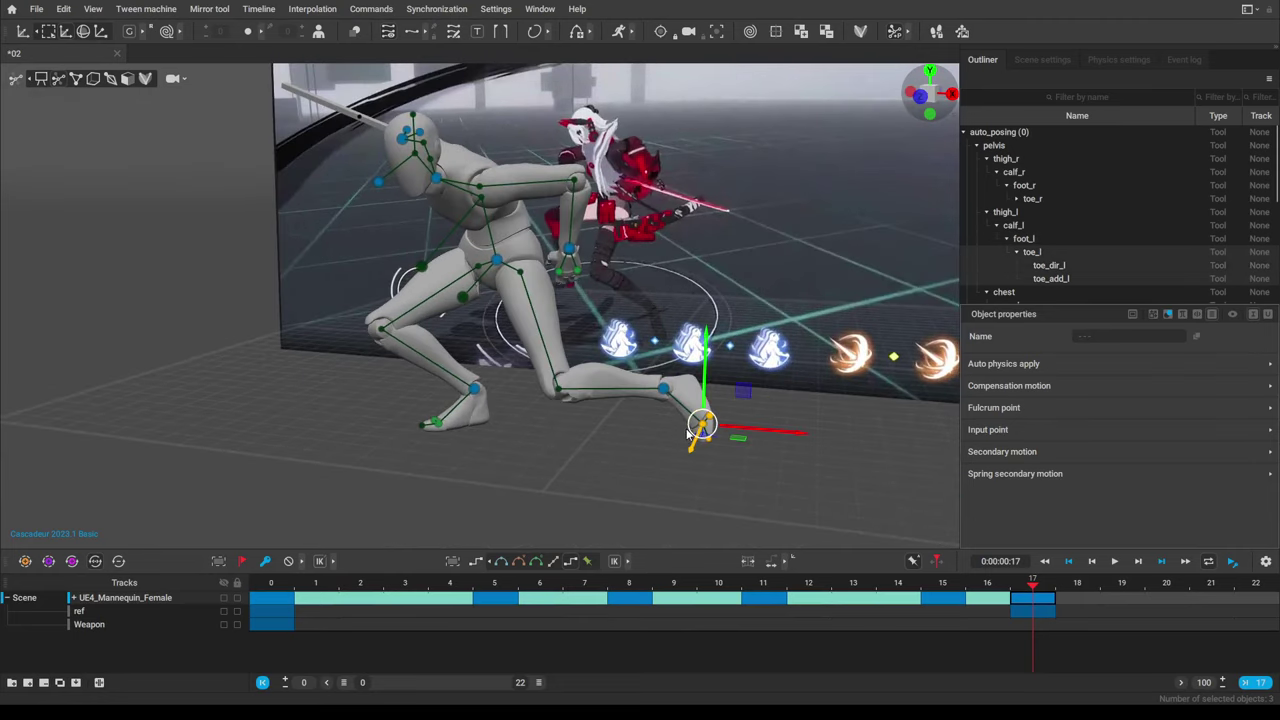
{"action": "left_click", "coordinate": [666, 389]}
{"action": "left_click_drag", "start_coordinate": [718, 393], "coordinate": [693, 399]}
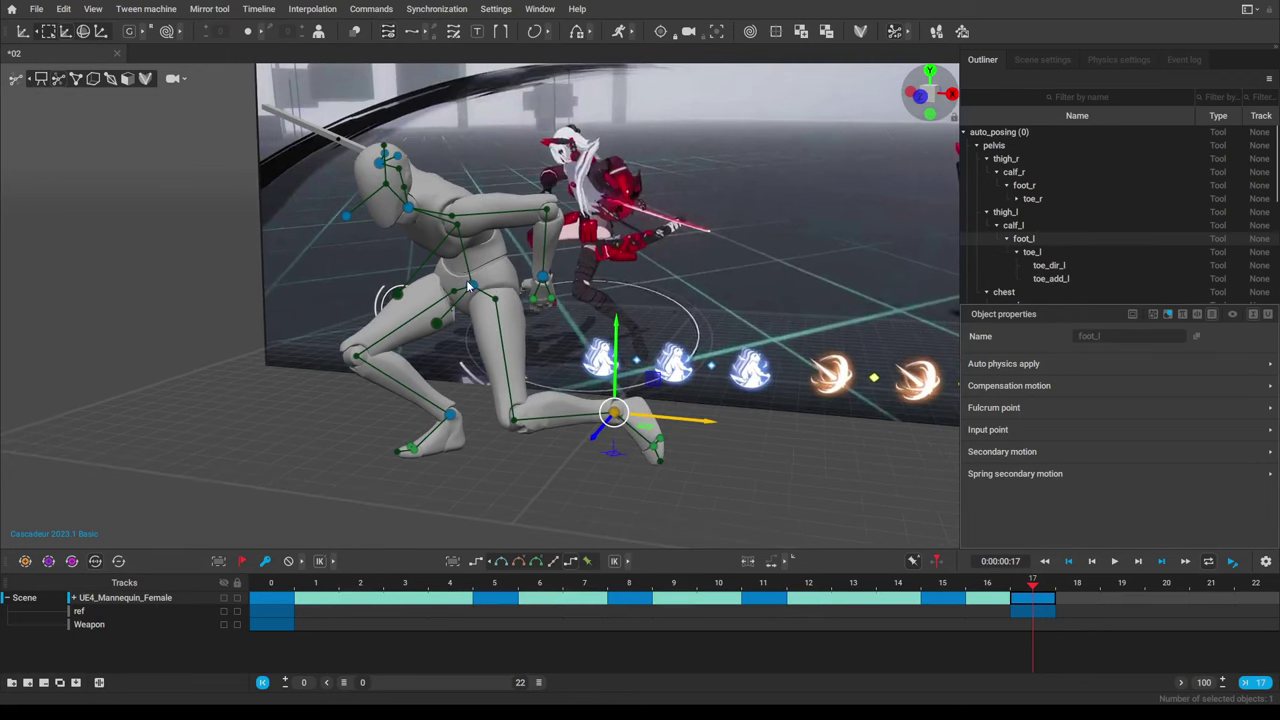
Shift the pelvis sideways toward the left leg and readjust the left foot's position at frame 17 from a side view.
{"action": "left_click", "coordinate": [478, 293]}
{"action": "left_click_drag", "start_coordinate": [553, 302], "coordinate": [582, 297]}
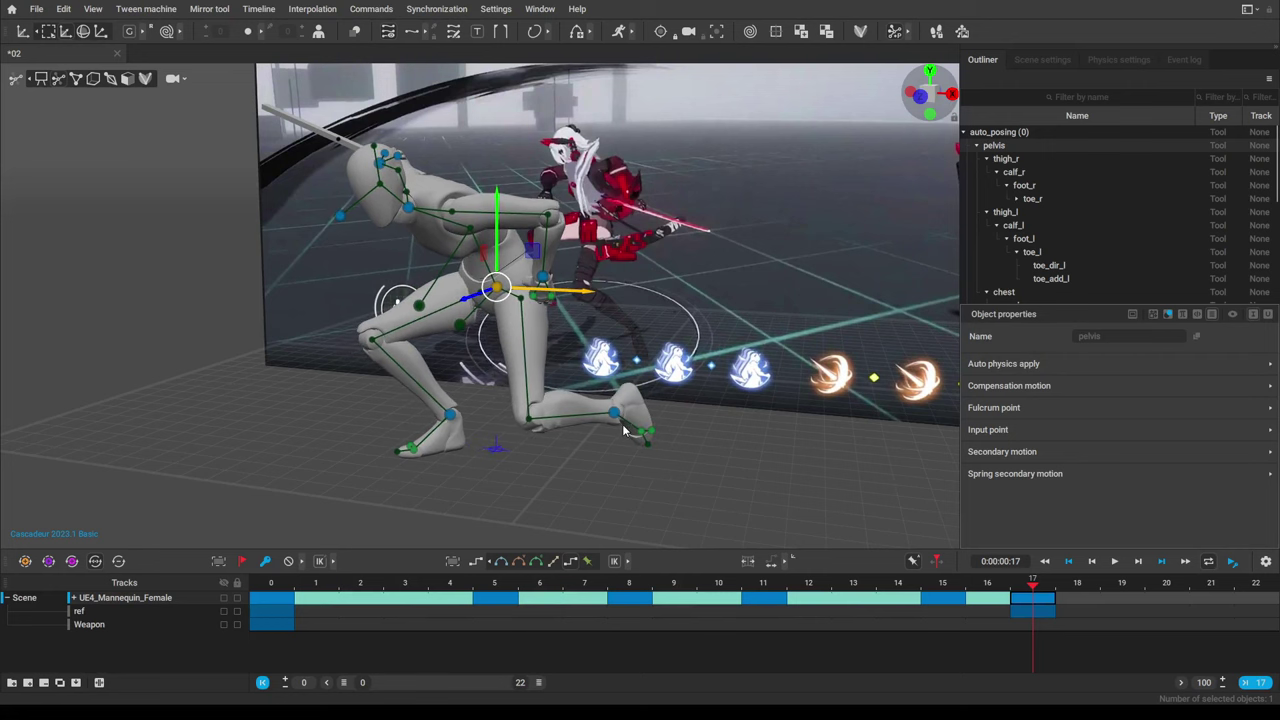
{"action": "left_click", "coordinate": [618, 413]}
{"action": "left_click_drag", "start_coordinate": [680, 490], "coordinate": [537, 463], "text": "alt"}
{"action": "left_click_drag", "start_coordinate": [449, 385], "coordinate": [432, 348]}
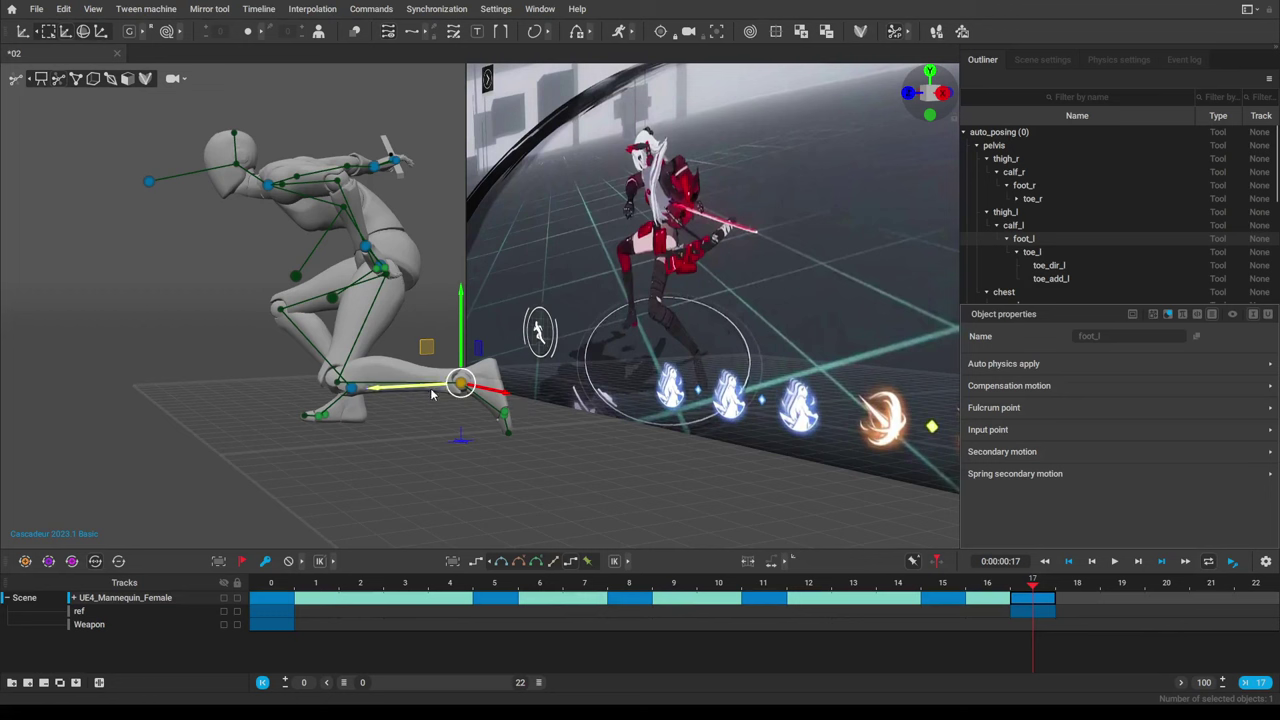
Lower the left foot to the floor at frame 17 and readjust its depth and sideways position.
{"action": "mouse_move", "coordinate": [413, 389]}
{"action": "left_mouse_down"}
{"action": "mouse_move", "coordinate": [381, 388]}
{"action": "mouse_move", "coordinate": [433, 404]}
{"action": "left_mouse_up"}
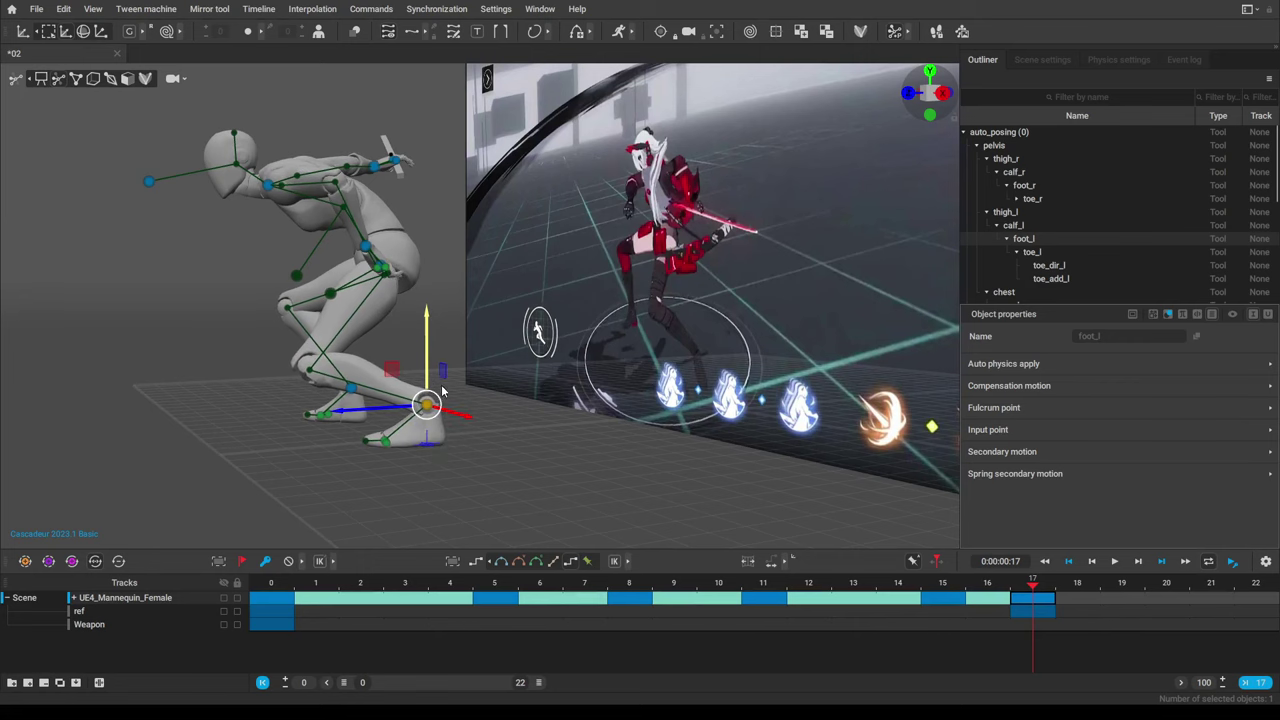
{"action": "left_click_drag", "start_coordinate": [425, 490], "coordinate": [530, 492], "text": "alt"}
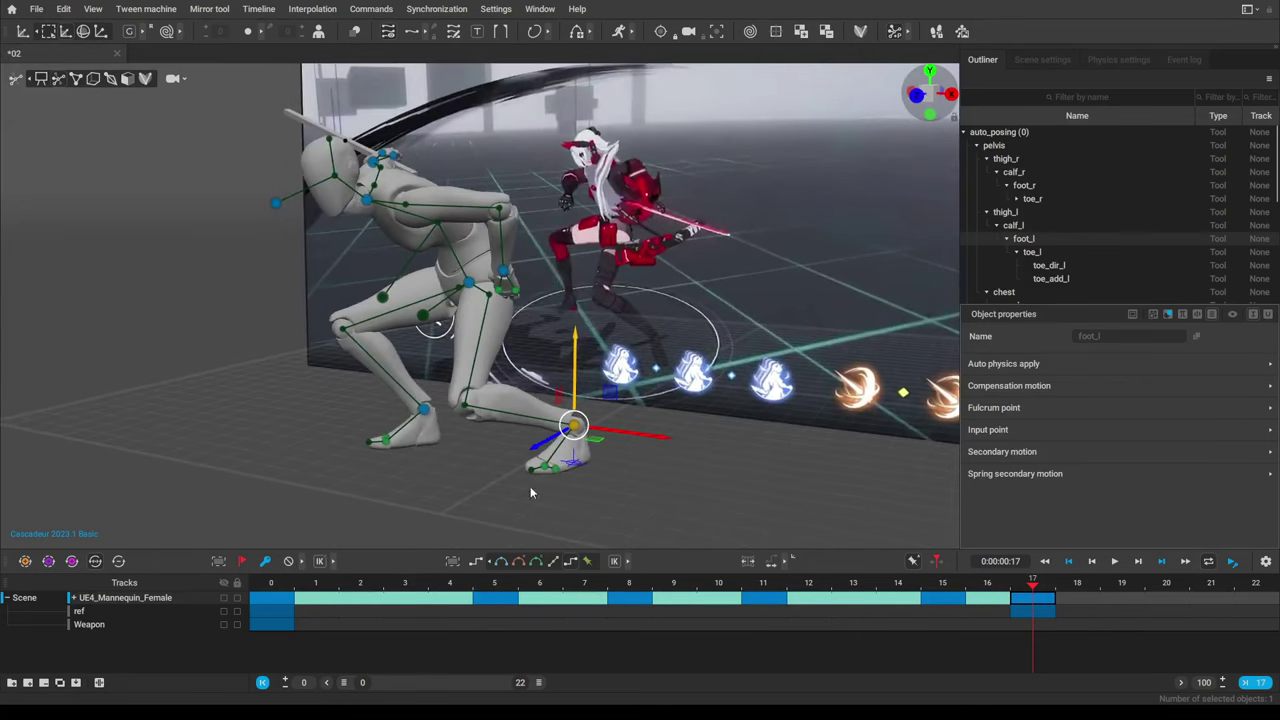
{"action": "left_click_drag", "start_coordinate": [642, 442], "coordinate": [509, 450]}
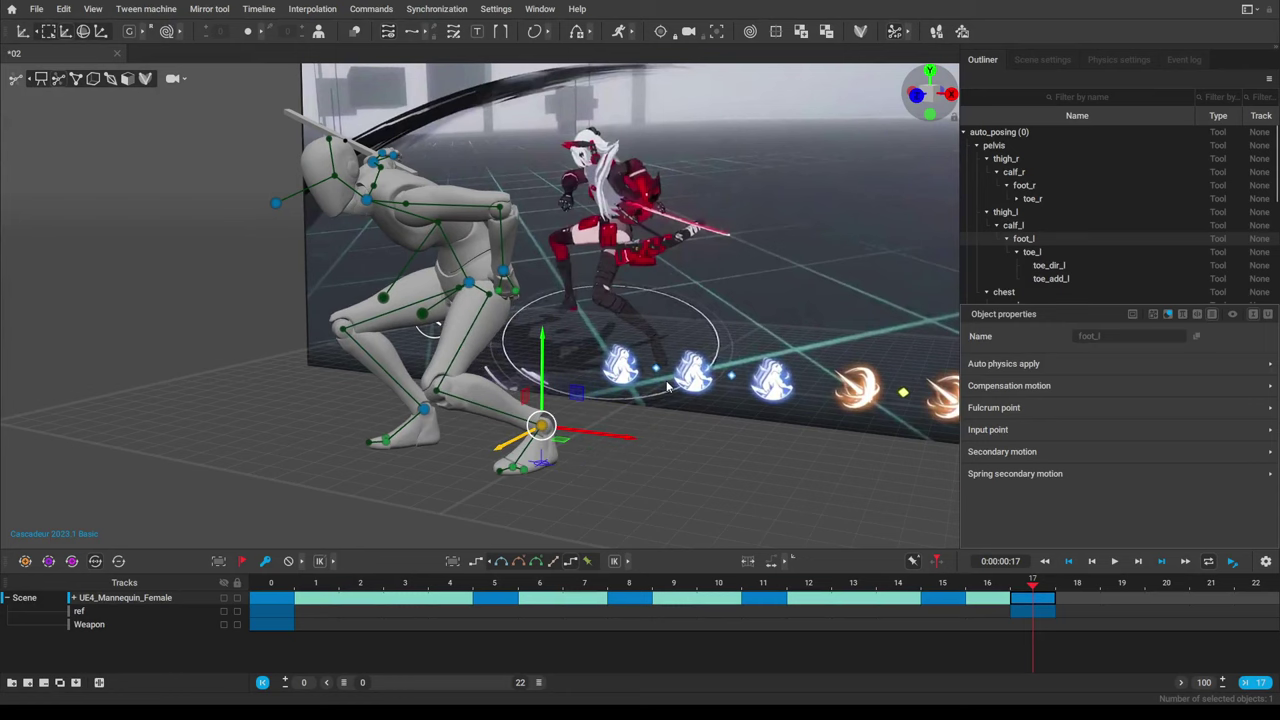
{"action": "left_click_drag", "start_coordinate": [667, 382], "coordinate": [591, 395], "text": "alt"}
{"action": "right_click_drag", "start_coordinate": [590, 398], "coordinate": [576, 451]}
{"action": "mouse_move", "coordinate": [576, 451]}
{"action": "left_mouse_down"}
{"action": "mouse_move", "coordinate": [593, 464]}
{"action": "mouse_move", "coordinate": [565, 468]}
{"action": "left_mouse_up"}
{"action": "right_click_drag", "start_coordinate": [569, 466], "coordinate": [592, 494]}
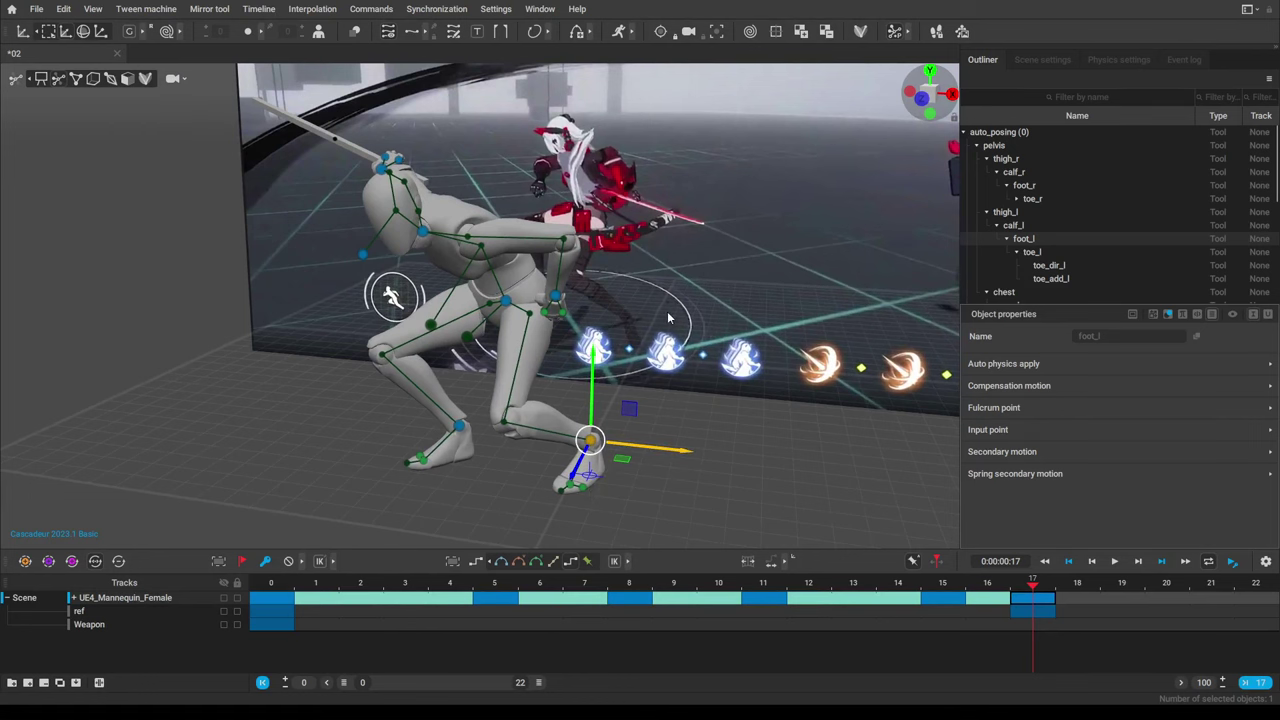
Raise the neck controller and pull it back toward the reference plane to straighten the crouched torso.
{"action": "middle_click_drag", "start_coordinate": [669, 318], "coordinate": [652, 374]}
{"action": "middle_click_drag", "start_coordinate": [631, 319], "coordinate": [632, 342]}
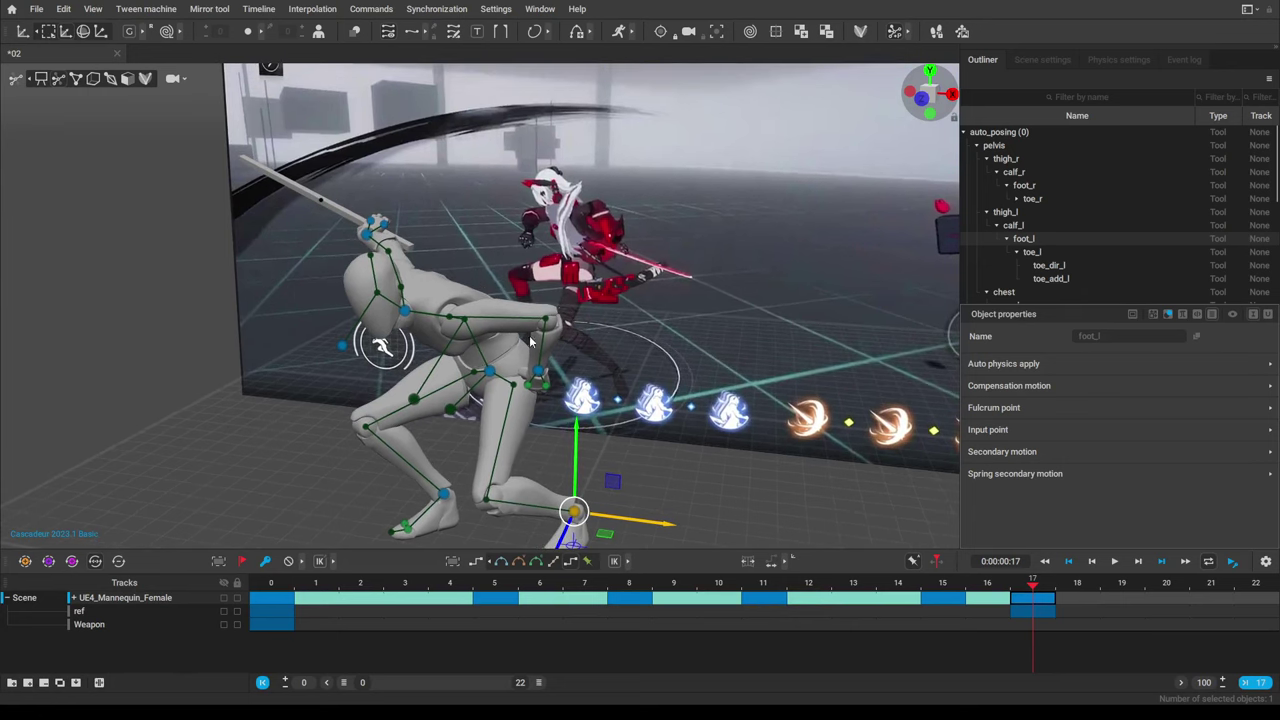
{"action": "left_click", "coordinate": [405, 313]}
{"action": "right_click_drag", "start_coordinate": [645, 328], "coordinate": [522, 323]}
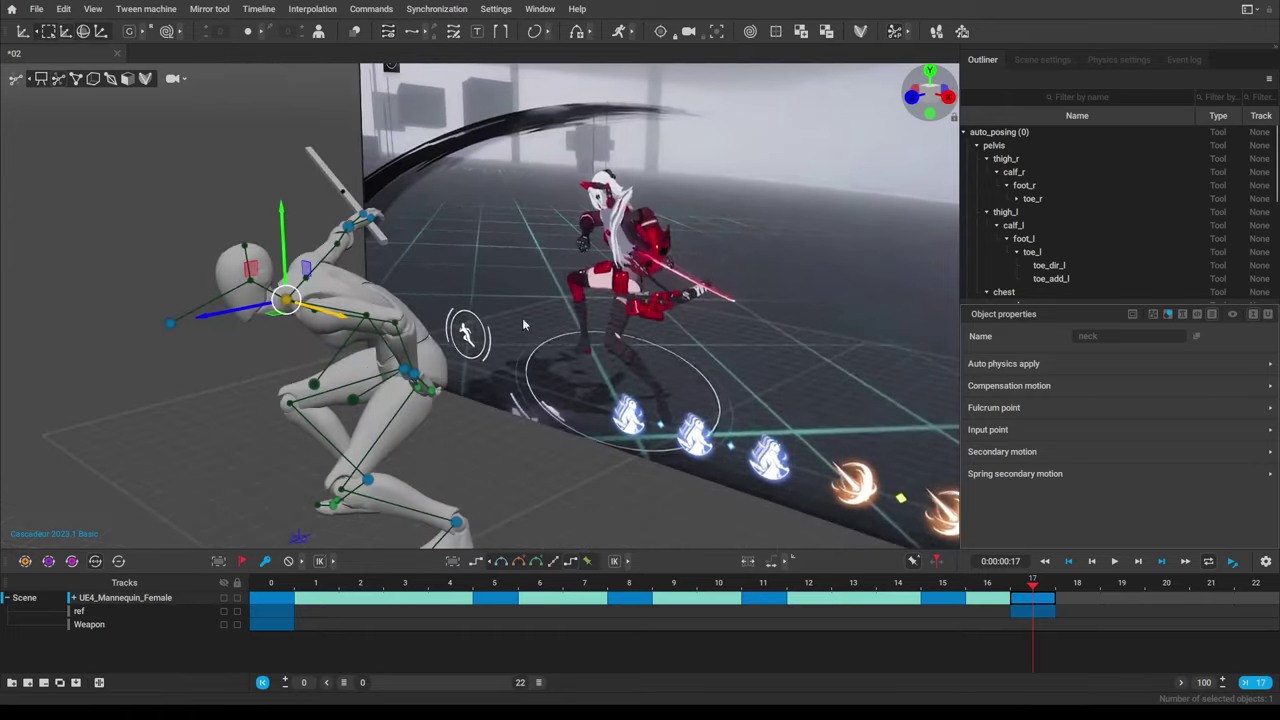
{"action": "left_click_drag", "start_coordinate": [251, 270], "coordinate": [312, 228]}
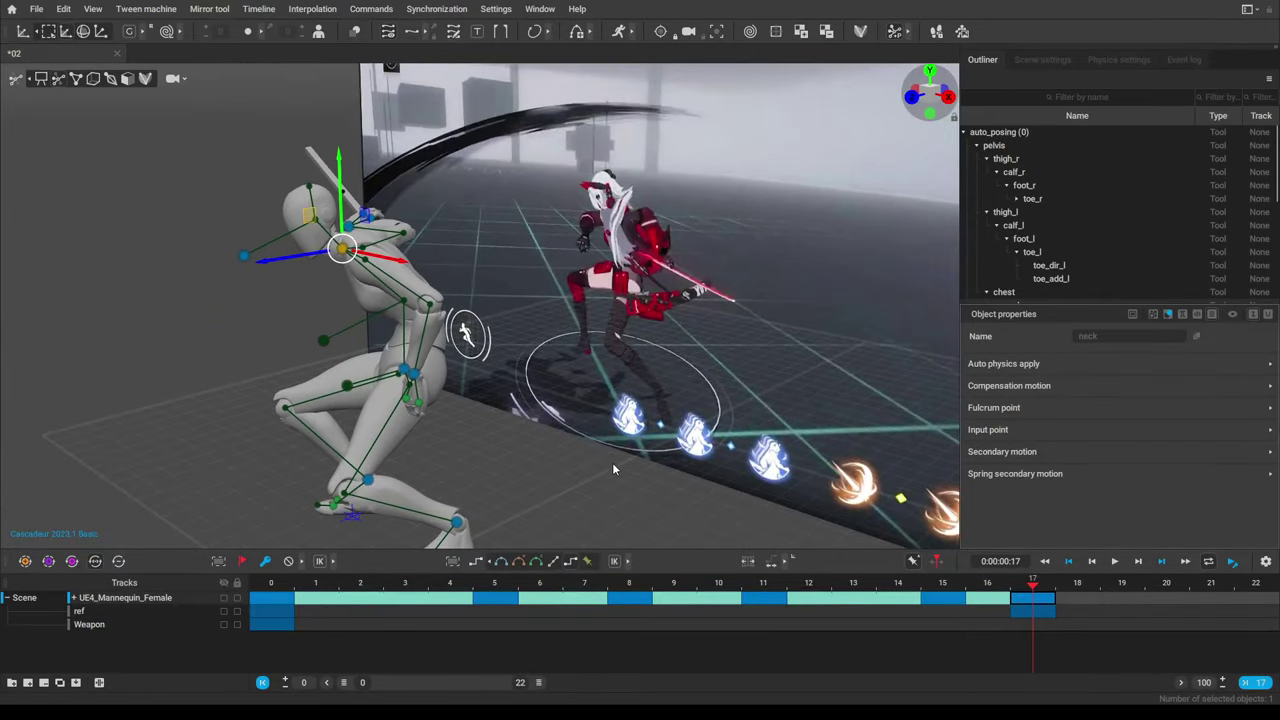
Nudge the left foot slightly inward along its sideways axis.
{"action": "middle_click_drag", "start_coordinate": [612, 462], "coordinate": [536, 391]}
{"action": "right_click_drag", "start_coordinate": [536, 396], "coordinate": [572, 377]}
{"action": "left_click", "coordinate": [519, 374]}
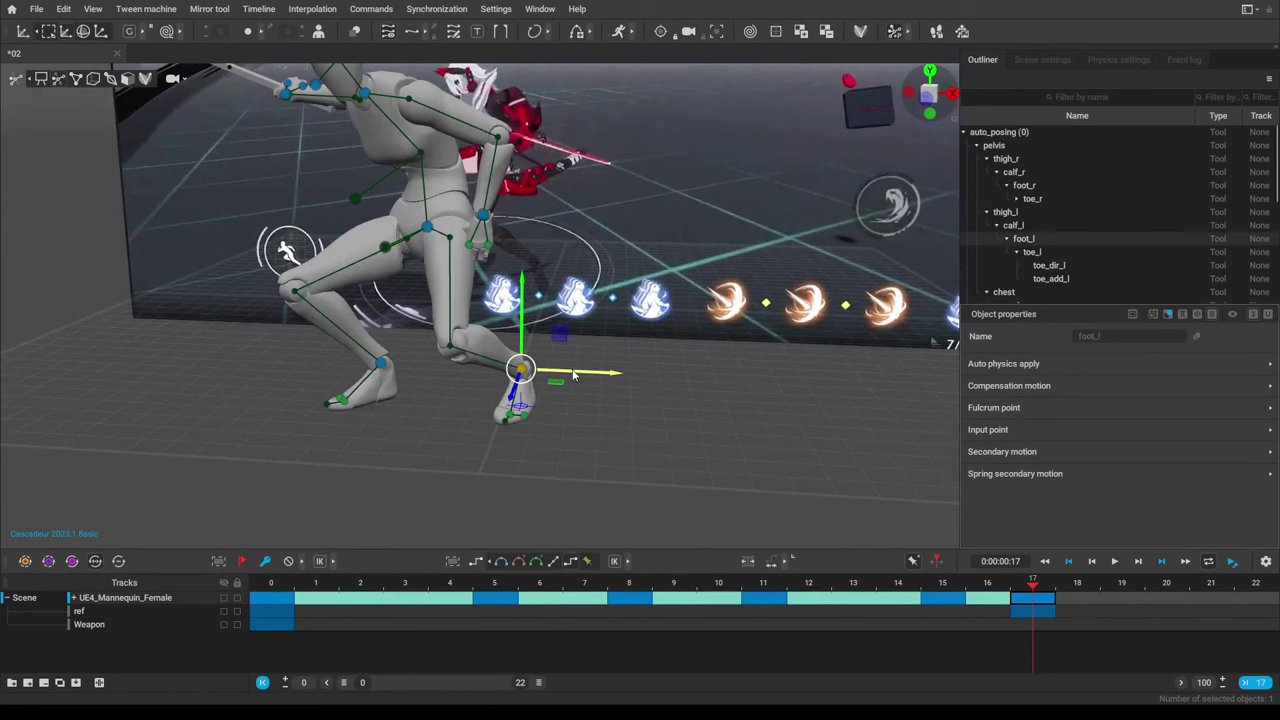
{"action": "left_click_drag", "start_coordinate": [568, 380], "coordinate": [559, 378]}
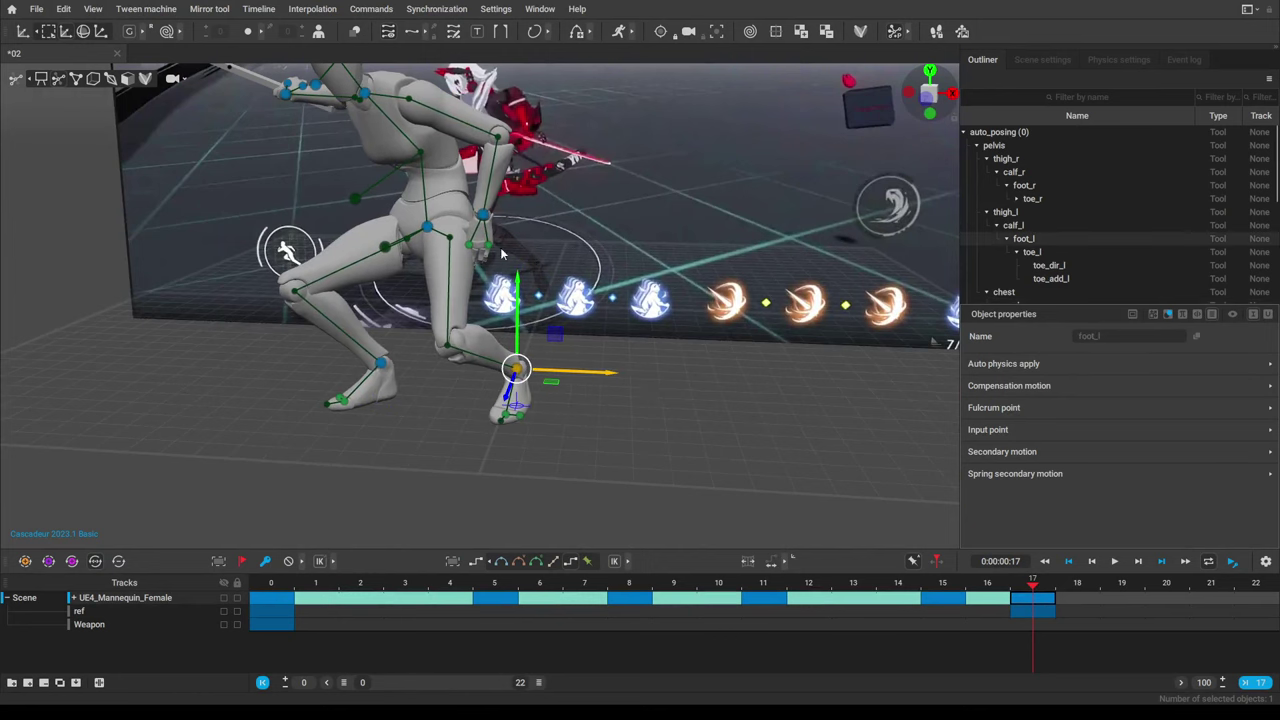
{"action": "right_click_drag", "start_coordinate": [527, 327], "coordinate": [441, 311]}
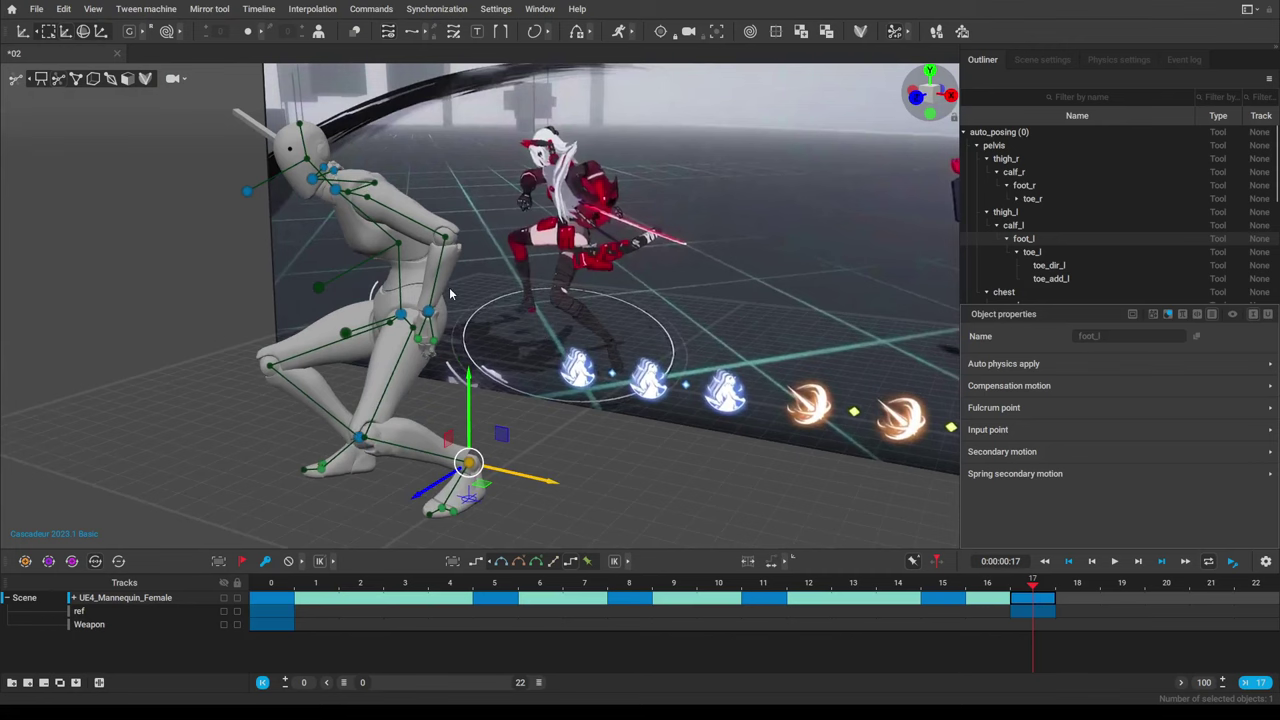
Move the right hand along its depth axis away from the reference plane so the sword arm bends.
{"action": "right_click_drag", "start_coordinate": [570, 268], "coordinate": [326, 296]}
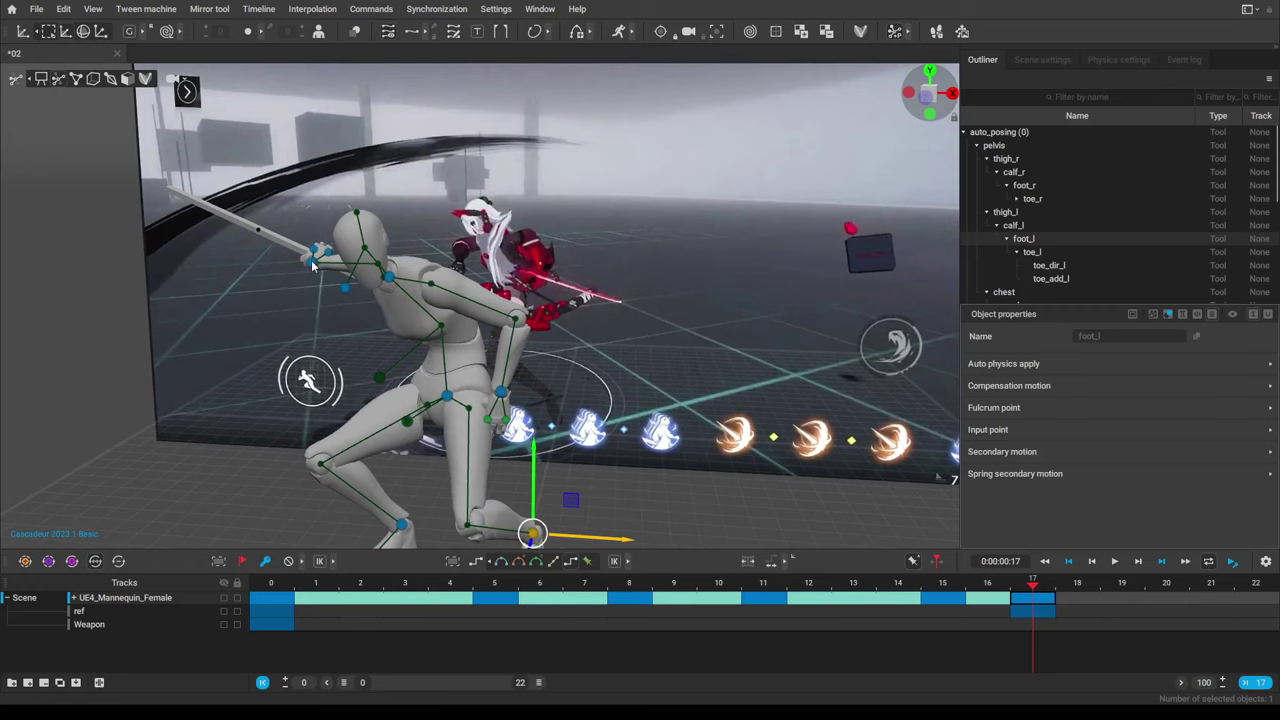
{"action": "left_click", "coordinate": [313, 265]}
{"action": "right_click_drag", "start_coordinate": [348, 353], "coordinate": [610, 358]}
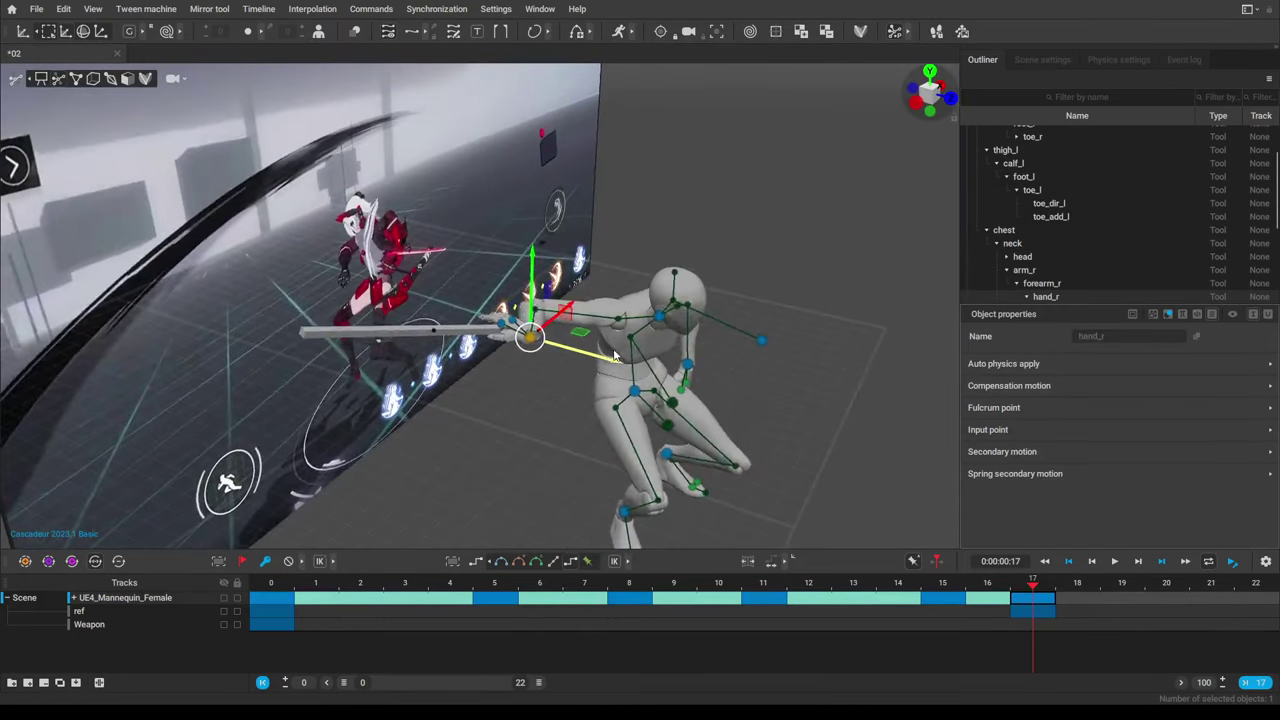
{"action": "left_click_drag", "start_coordinate": [614, 355], "coordinate": [648, 347]}
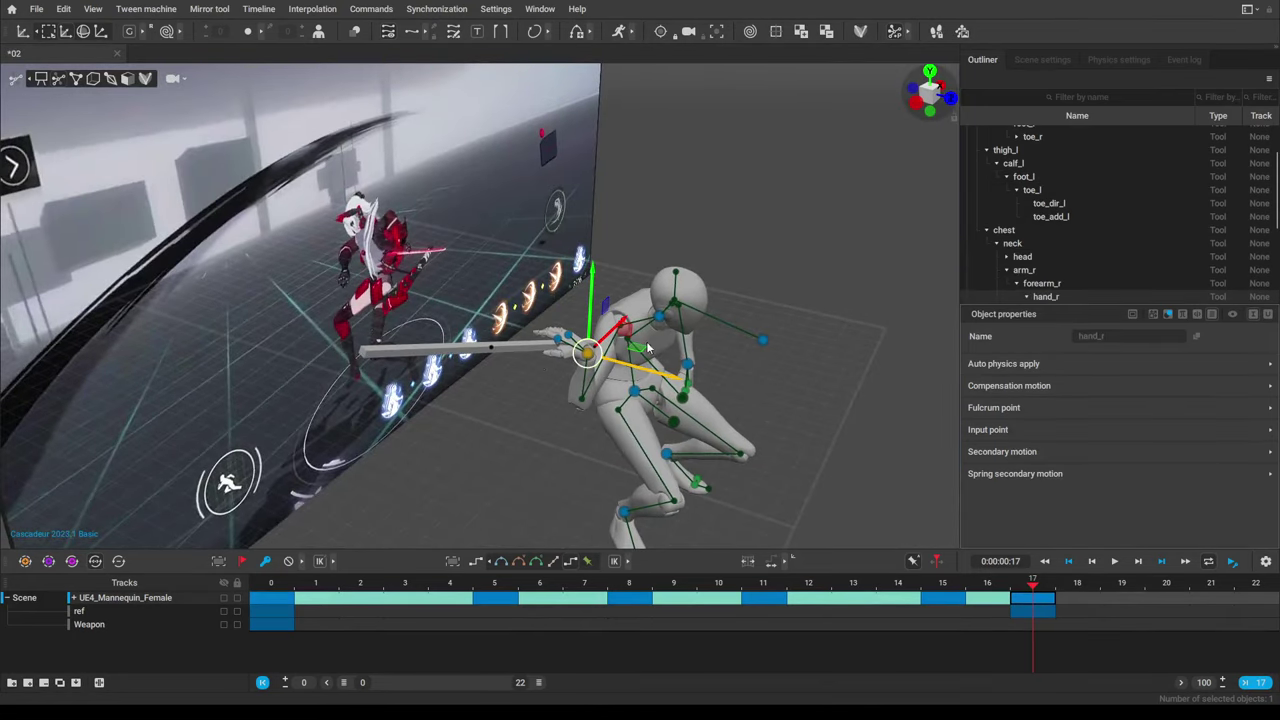
Adjust the right hand's direction controllers and bring the sword hand forward in front of the chest.
{"action": "left_click_drag", "start_coordinate": [574, 318], "coordinate": [542, 352]}
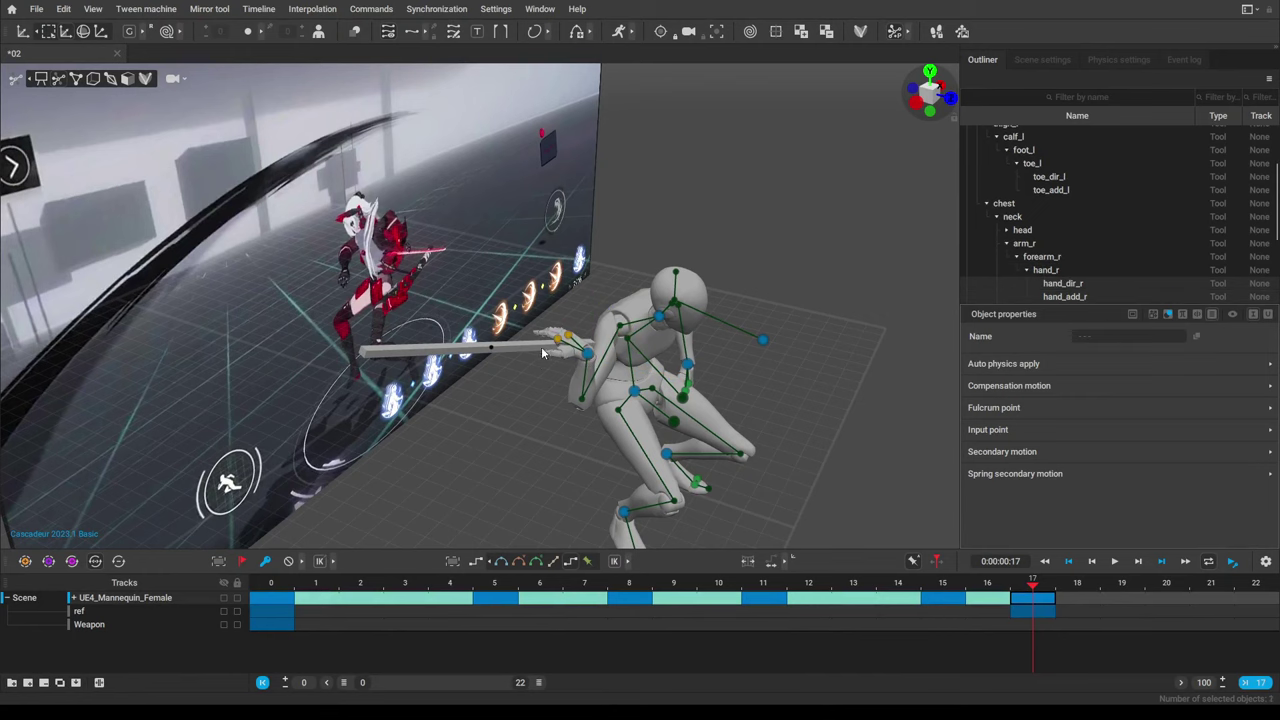
{"action": "key", "text": "r"}
{"action": "left_click_drag", "start_coordinate": [722, 390], "coordinate": [395, 428], "text": "alt"}
{"action": "right_click_drag", "start_coordinate": [395, 428], "coordinate": [291, 385]}
{"action": "left_click", "coordinate": [256, 278]}
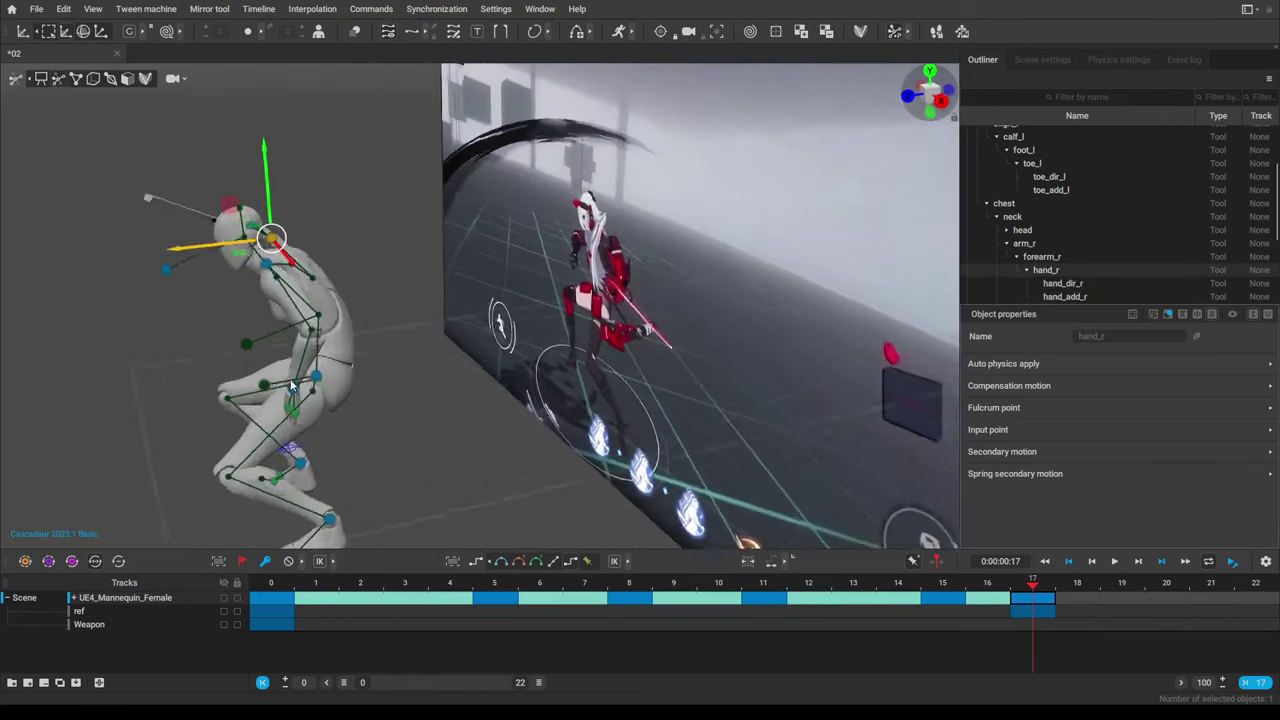
{"action": "left_click_drag", "start_coordinate": [291, 385], "coordinate": [230, 383], "text": "alt"}
{"action": "key", "text": "ctrl+z"}
{"action": "left_click_drag", "start_coordinate": [351, 382], "coordinate": [463, 393], "text": "alt"}
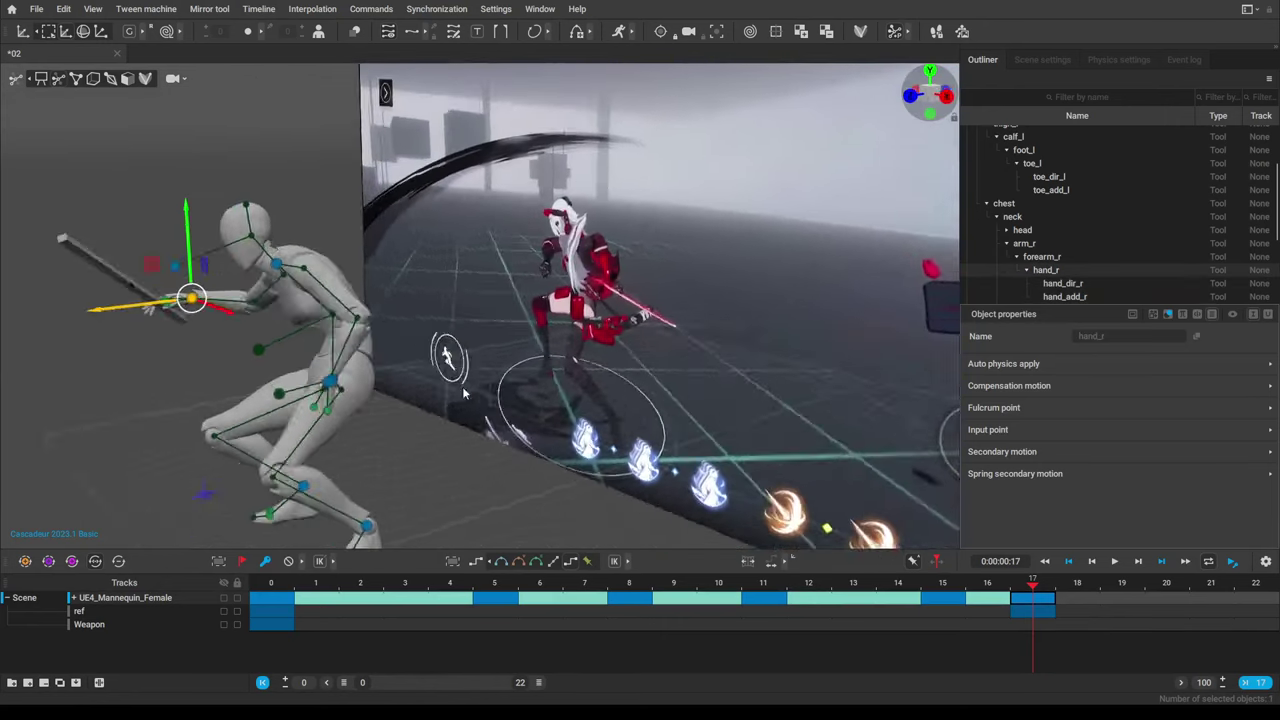
{"action": "mouse_move", "coordinate": [463, 393]}
{"action": "right_mouse_down"}
{"action": "mouse_move", "coordinate": [614, 376]}
{"action": "mouse_move", "coordinate": [612, 392]}
{"action": "mouse_move", "coordinate": [485, 395]}
{"action": "right_mouse_up"}
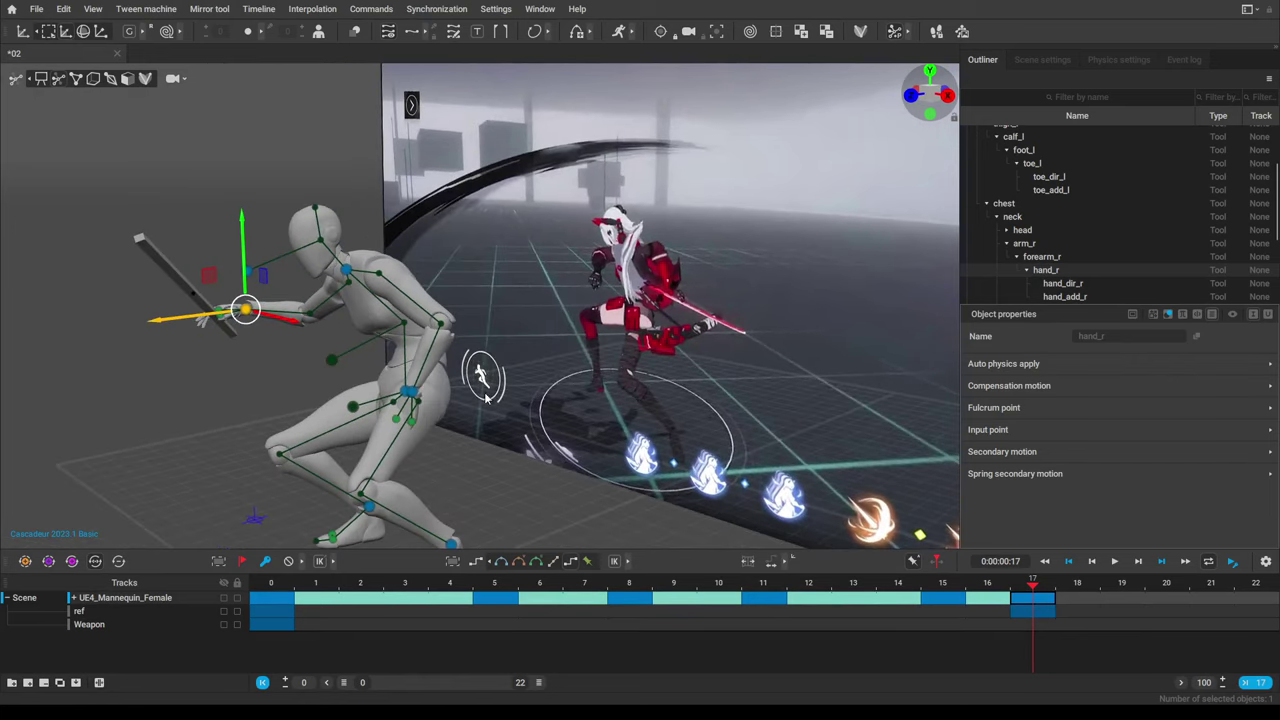
Select the left hand and scrub around frames 16 and 17 to compare the pose with the reference footage.
{"action": "left_click", "coordinate": [411, 392]}
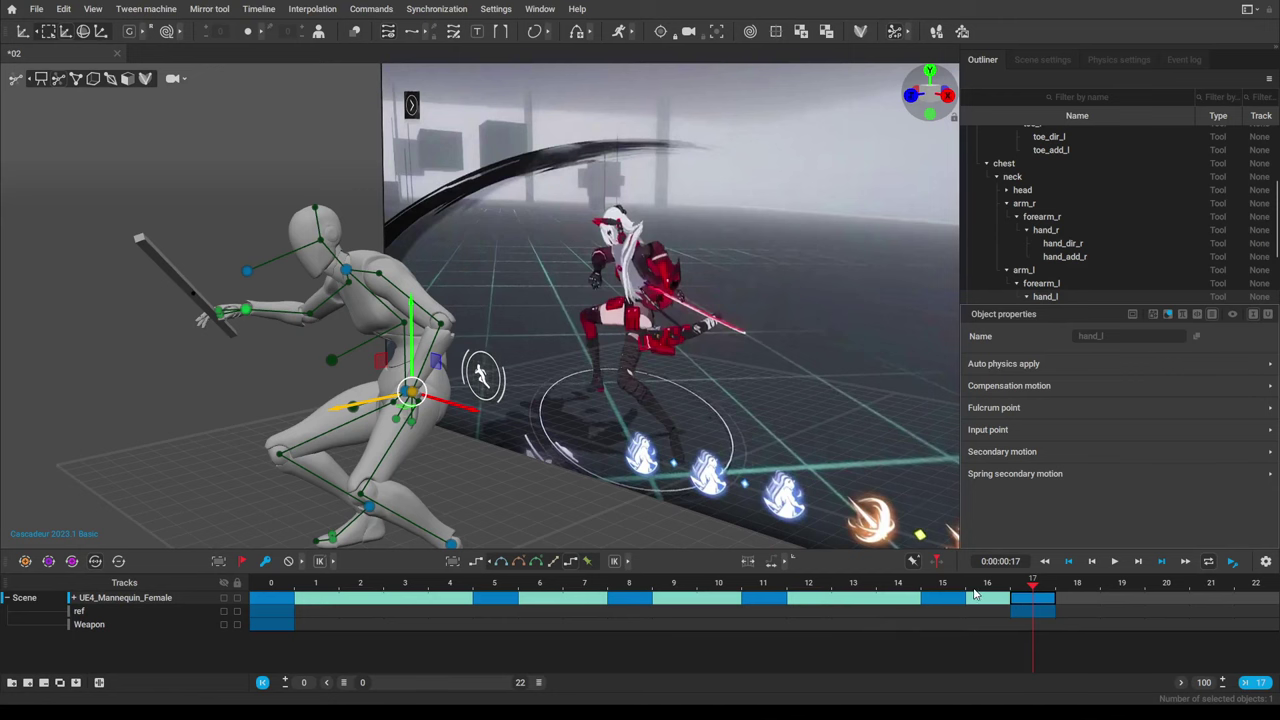
{"action": "left_click_drag", "start_coordinate": [975, 594], "coordinate": [1027, 587]}
{"action": "scroll", "coordinate": [592, 329], "scroll_direction": "down", "scroll_amount": 2}
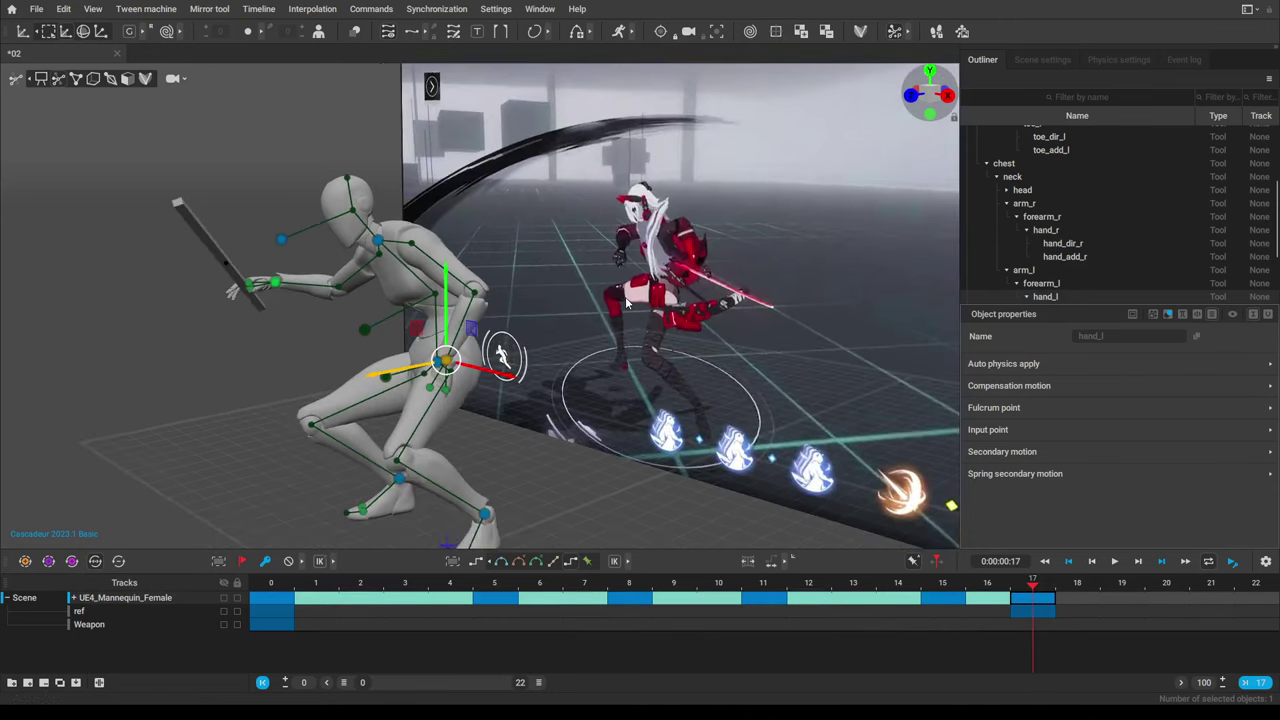
{"action": "middle_click_drag", "start_coordinate": [620, 329], "coordinate": [606, 324]}
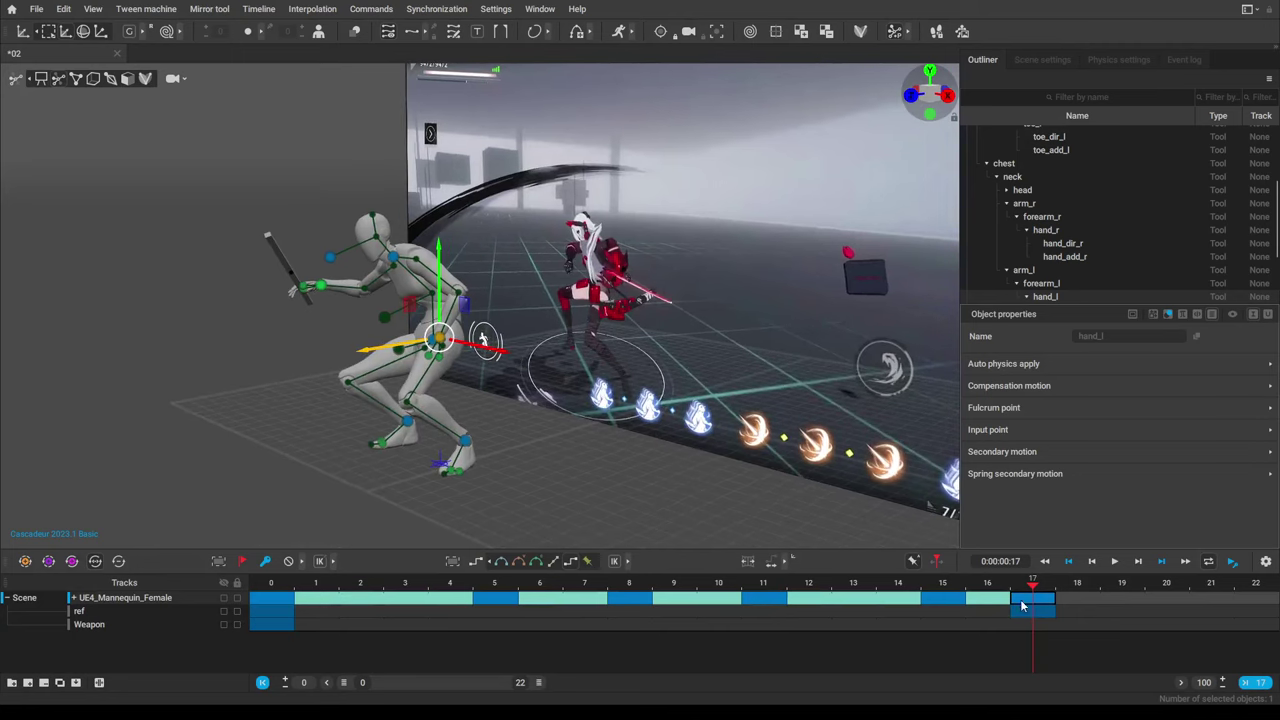
{"action": "mouse_move", "coordinate": [1040, 586]}
{"action": "left_mouse_down"}
{"action": "mouse_move", "coordinate": [955, 578]}
{"action": "mouse_move", "coordinate": [1103, 574]}
{"action": "mouse_move", "coordinate": [1040, 574]}
{"action": "left_mouse_up"}
Move the left foot farther from the reference plane, lower it slightly, and nudge it outward.
{"action": "left_click", "coordinate": [465, 443]}
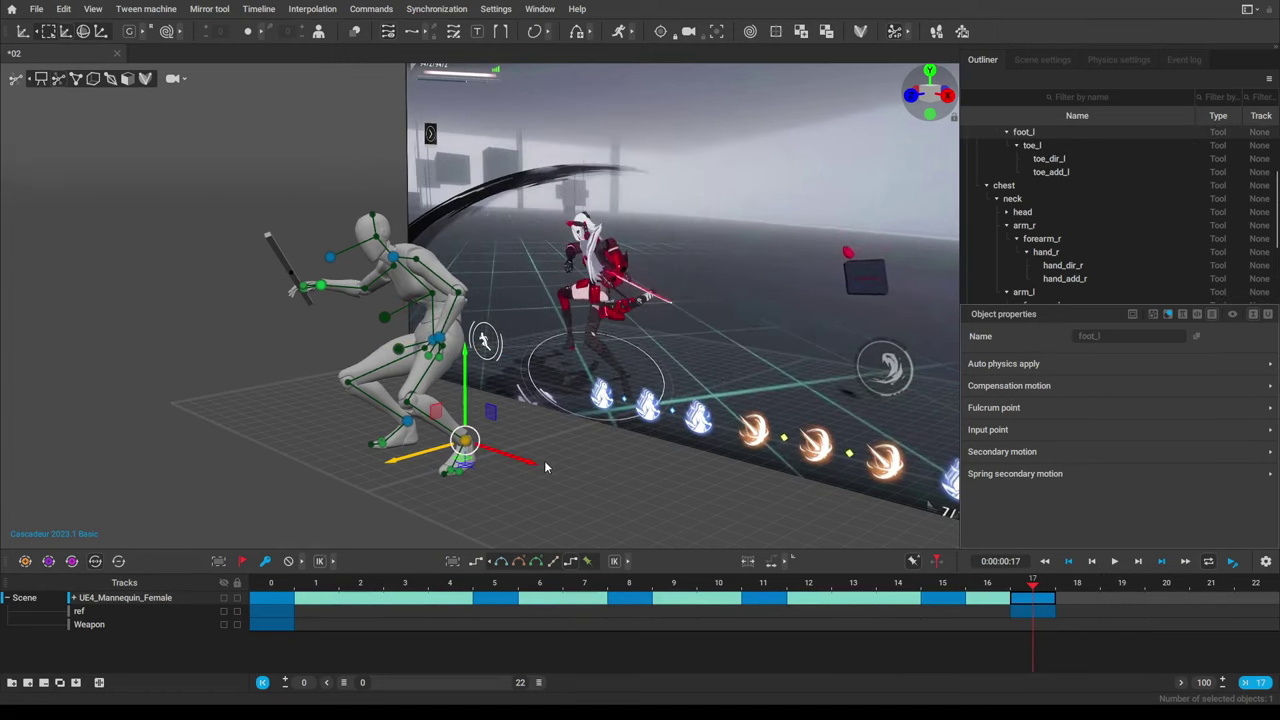
{"action": "left_click_drag", "start_coordinate": [545, 462], "coordinate": [248, 453], "text": "alt"}
{"action": "right_click_drag", "start_coordinate": [238, 362], "coordinate": [602, 356]}
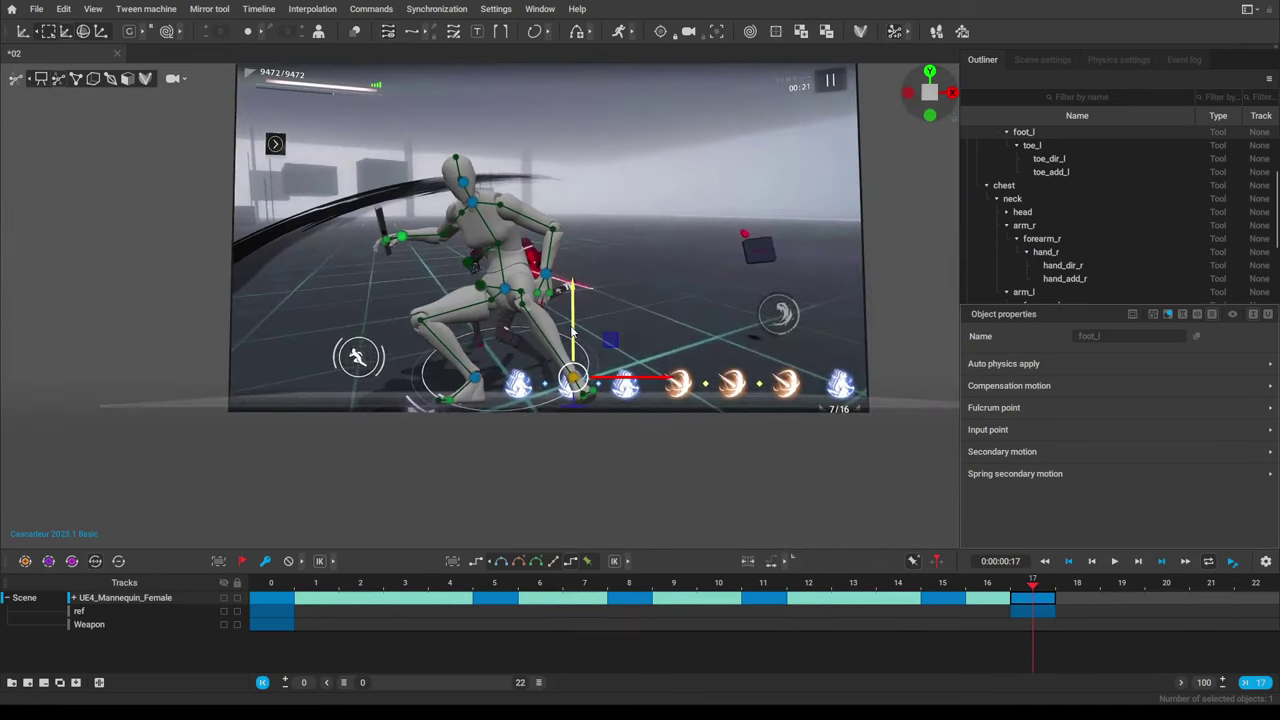
{"action": "left_click_drag", "start_coordinate": [572, 334], "coordinate": [573, 339]}
{"action": "left_click_drag", "start_coordinate": [699, 359], "coordinate": [600, 425], "text": "alt"}
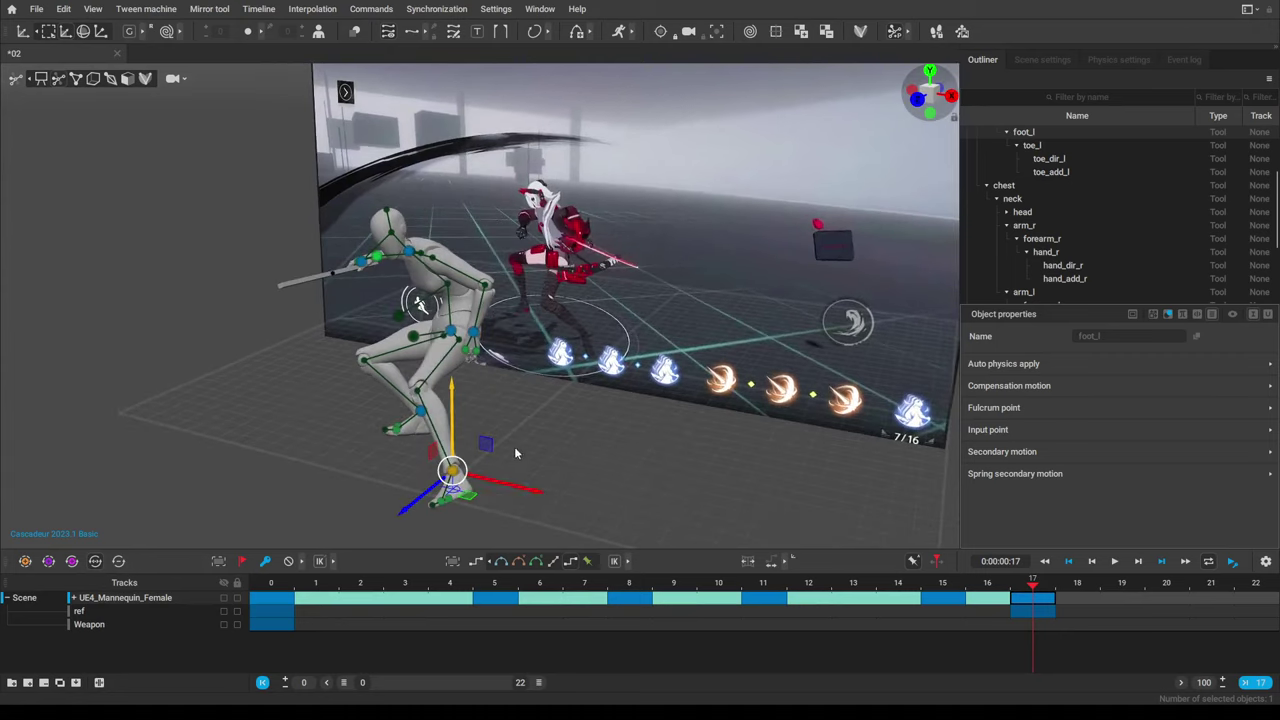
{"action": "left_click_drag", "start_coordinate": [500, 483], "coordinate": [505, 485]}
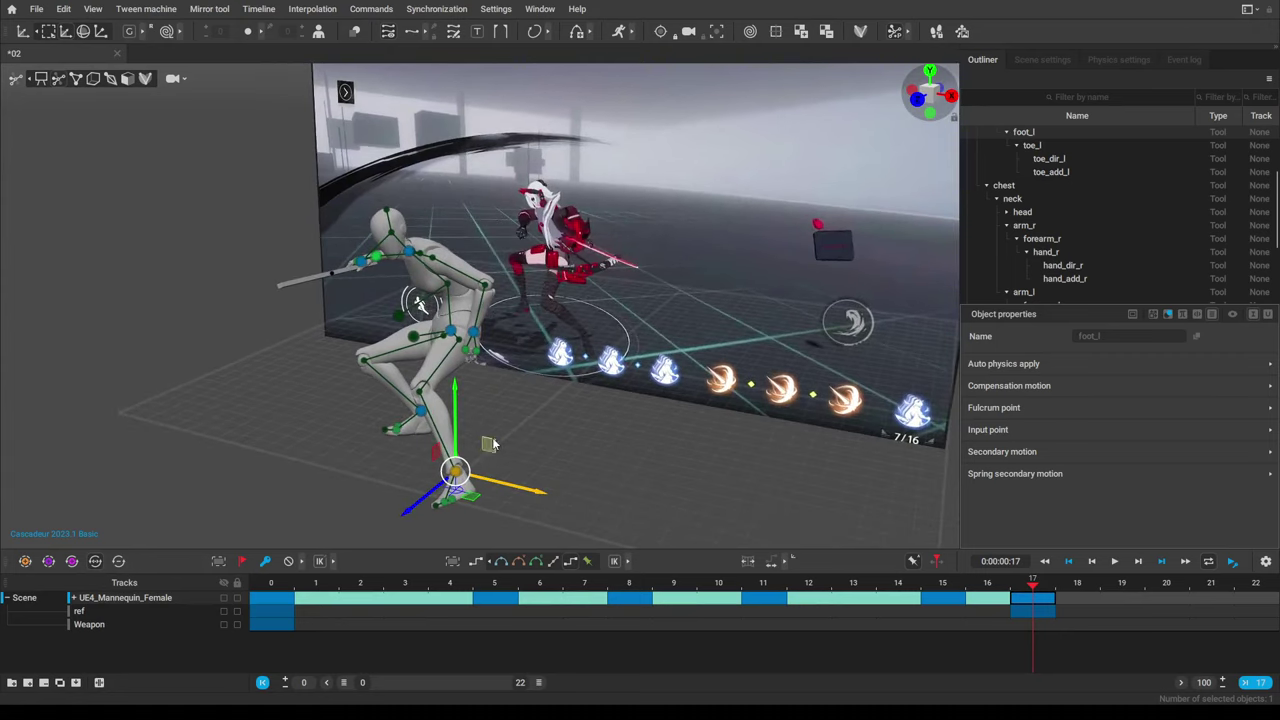
{"action": "left_click_drag", "start_coordinate": [584, 374], "coordinate": [330, 346], "text": "alt"}
Move the pelvis, neck and left hand together horizontally, away from the reference plane.
{"action": "left_click", "coordinate": [405, 335]}
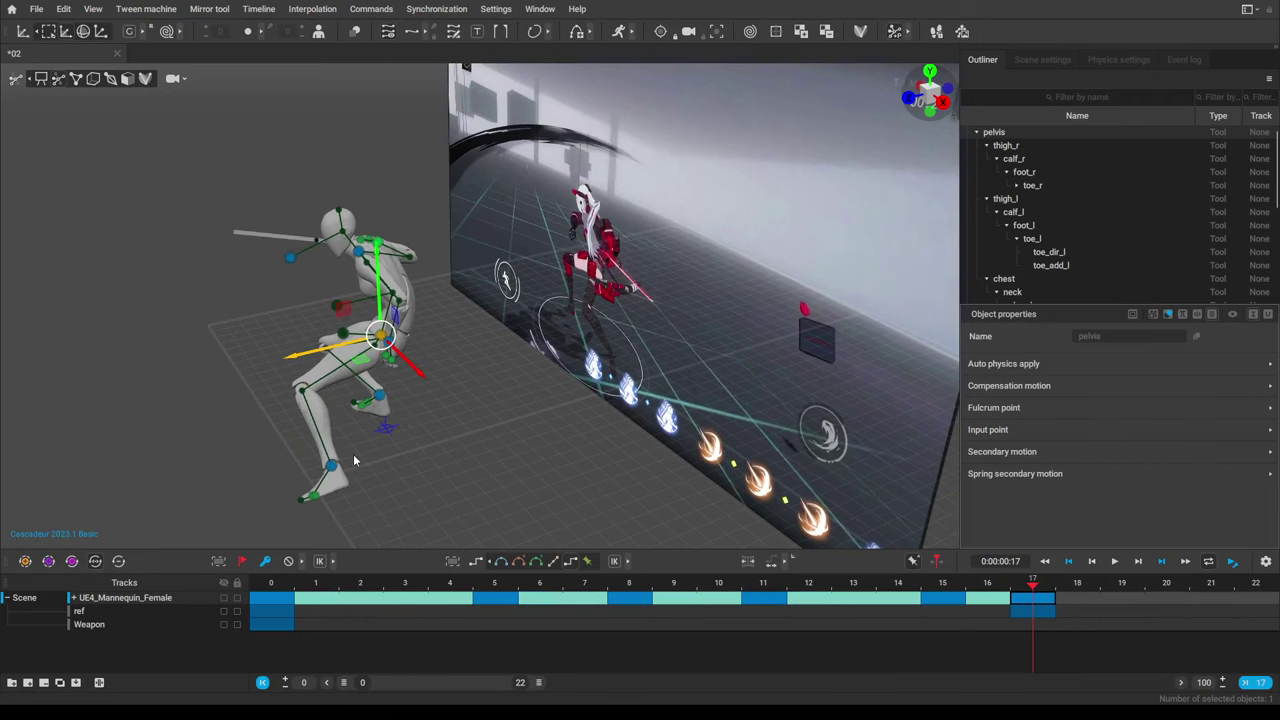
{"action": "left_click_drag", "start_coordinate": [354, 459], "coordinate": [509, 483], "text": "alt"}
{"action": "left_click", "coordinate": [497, 470]}
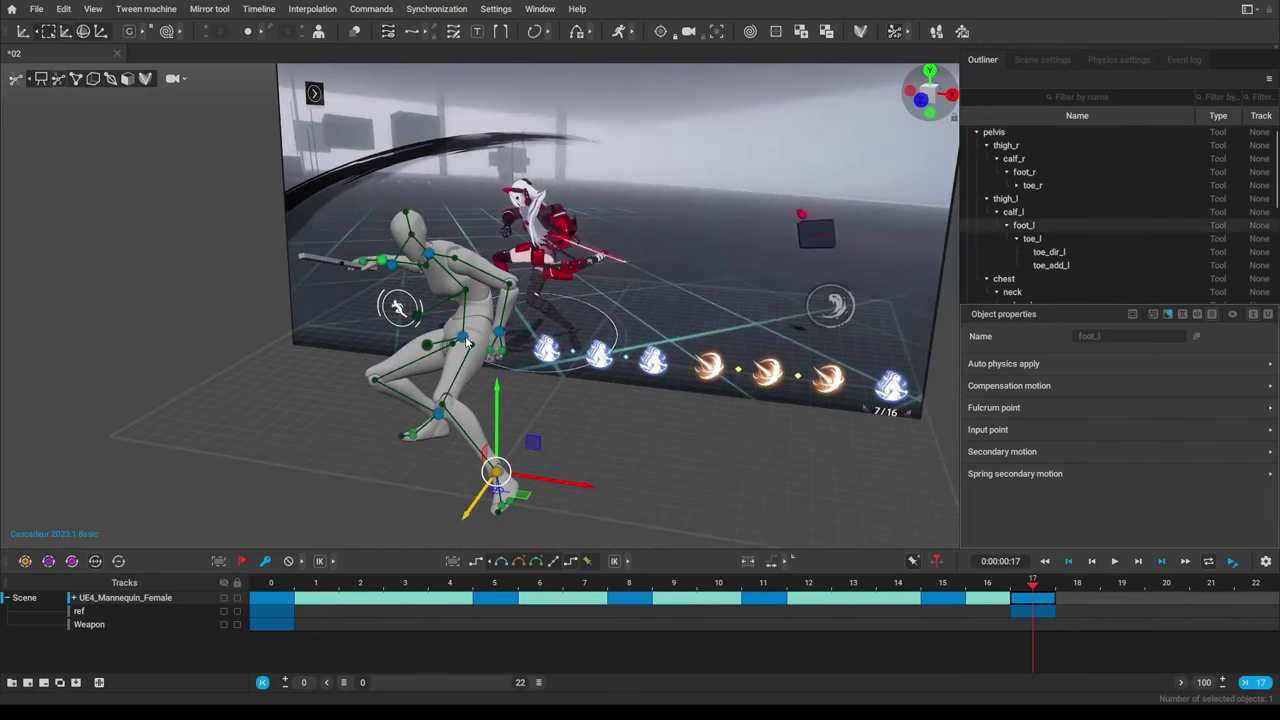
{"action": "left_click", "coordinate": [464, 337]}
{"action": "right_click_drag", "start_coordinate": [580, 304], "coordinate": [421, 208]}
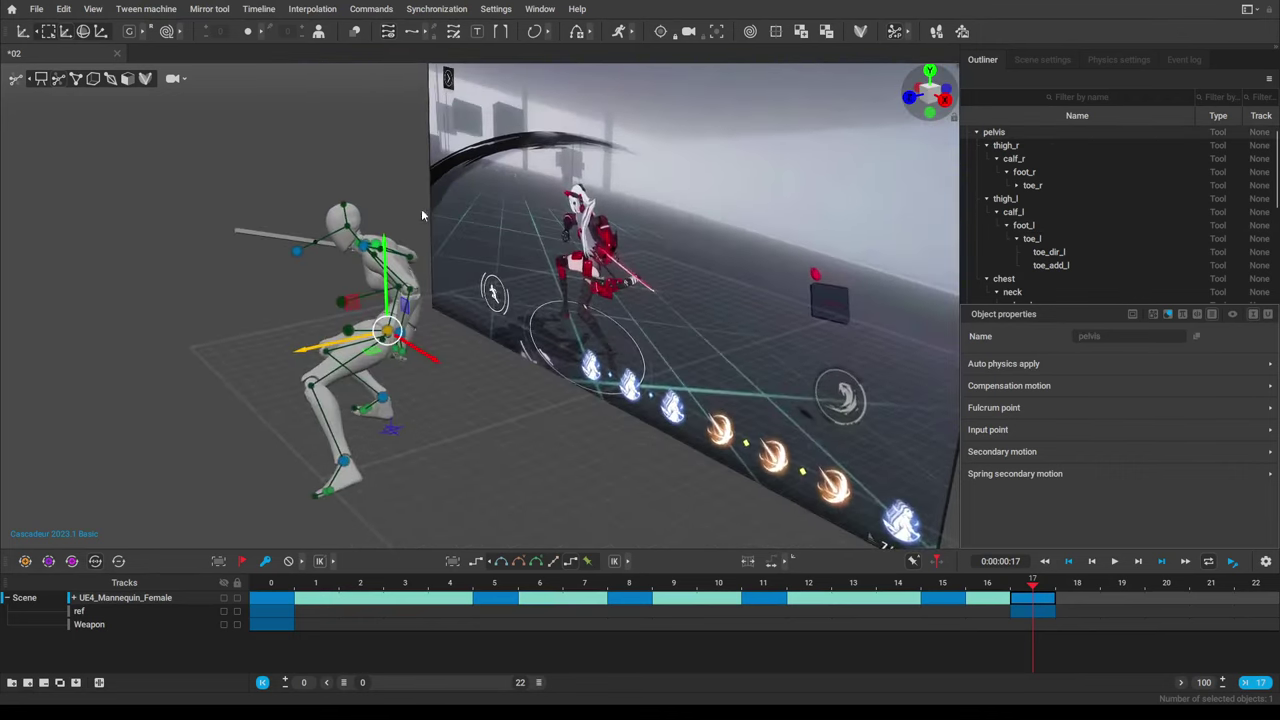
{"action": "right_click_drag", "start_coordinate": [451, 338], "coordinate": [372, 354]}
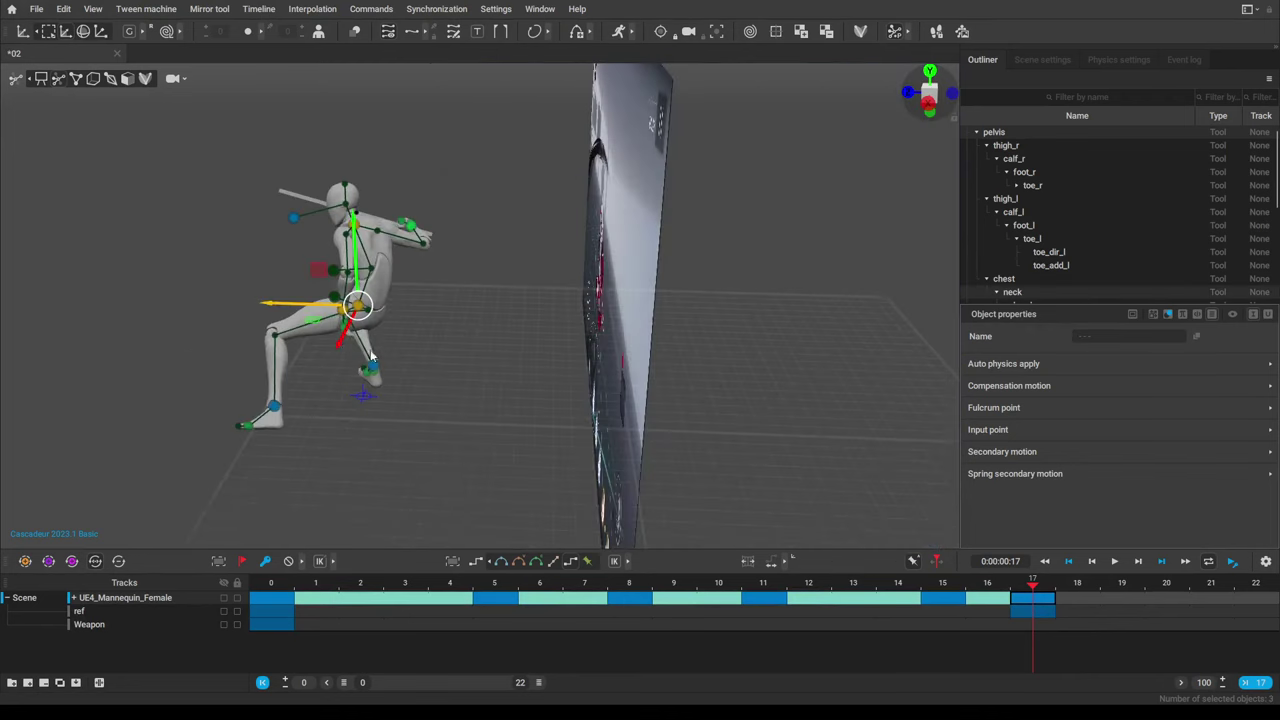
{"action": "left_click_drag", "start_coordinate": [311, 327], "coordinate": [300, 334]}
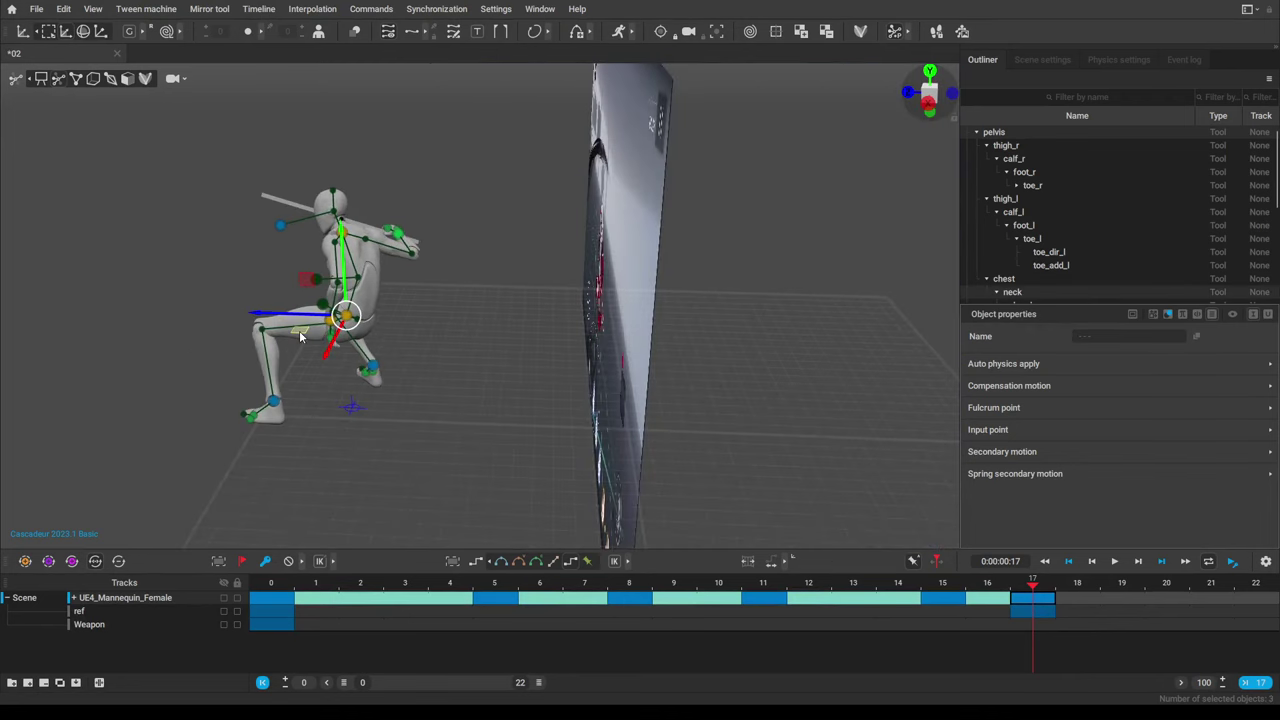
Shift the left foot outward, and move it together with the pelvis, neck and left hand in the same sideways direction.
{"action": "left_click_drag", "start_coordinate": [281, 428], "coordinate": [520, 401], "text": "alt"}
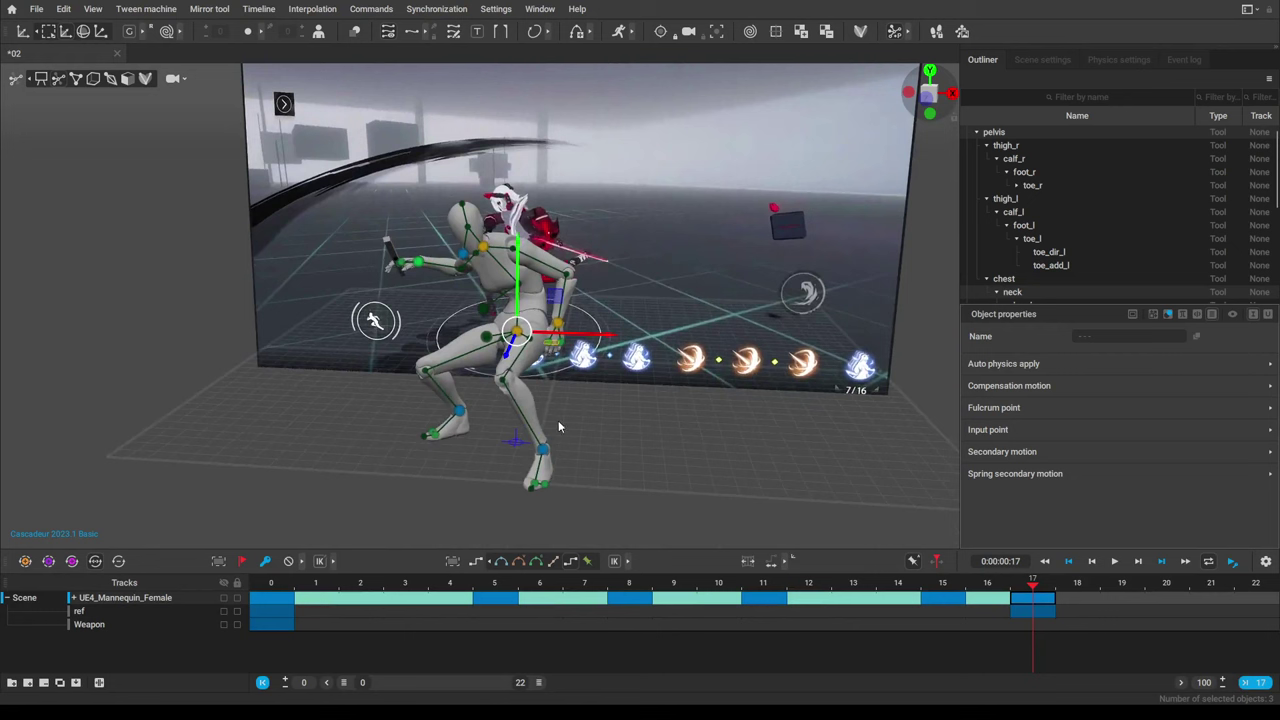
{"action": "left_click", "coordinate": [545, 455]}
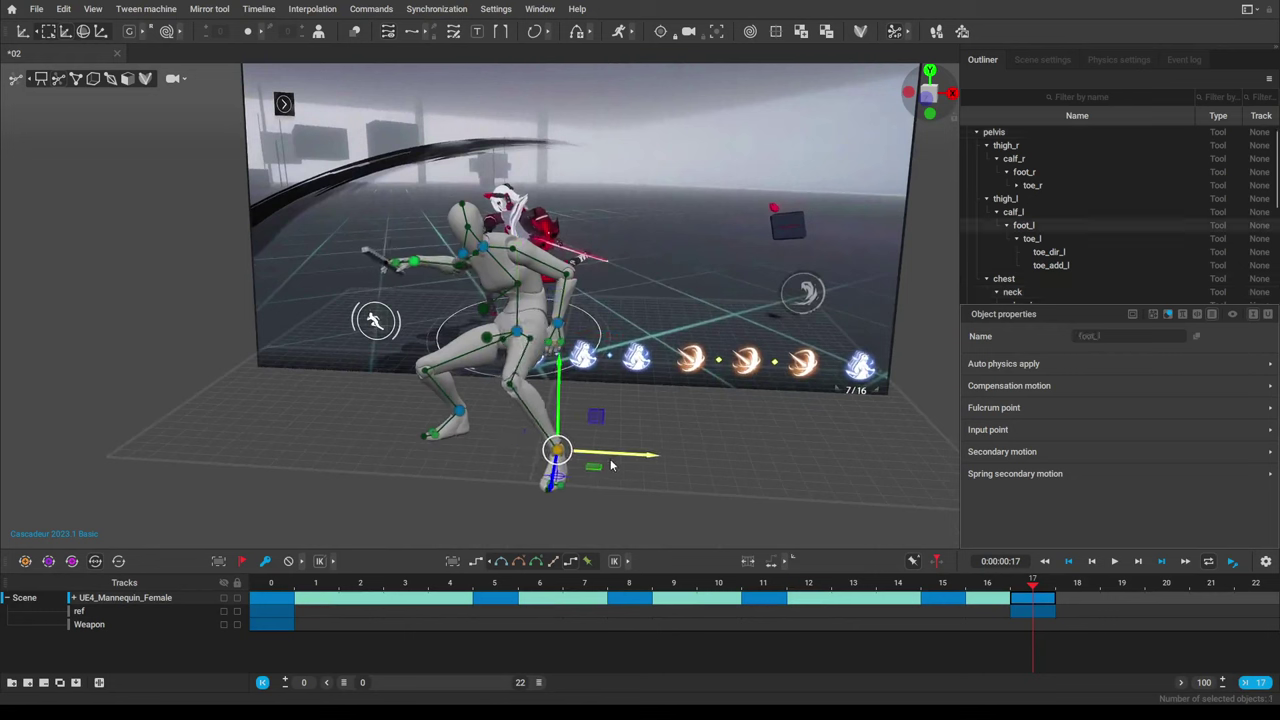
{"action": "left_click_drag", "start_coordinate": [583, 175], "coordinate": [476, 476]}
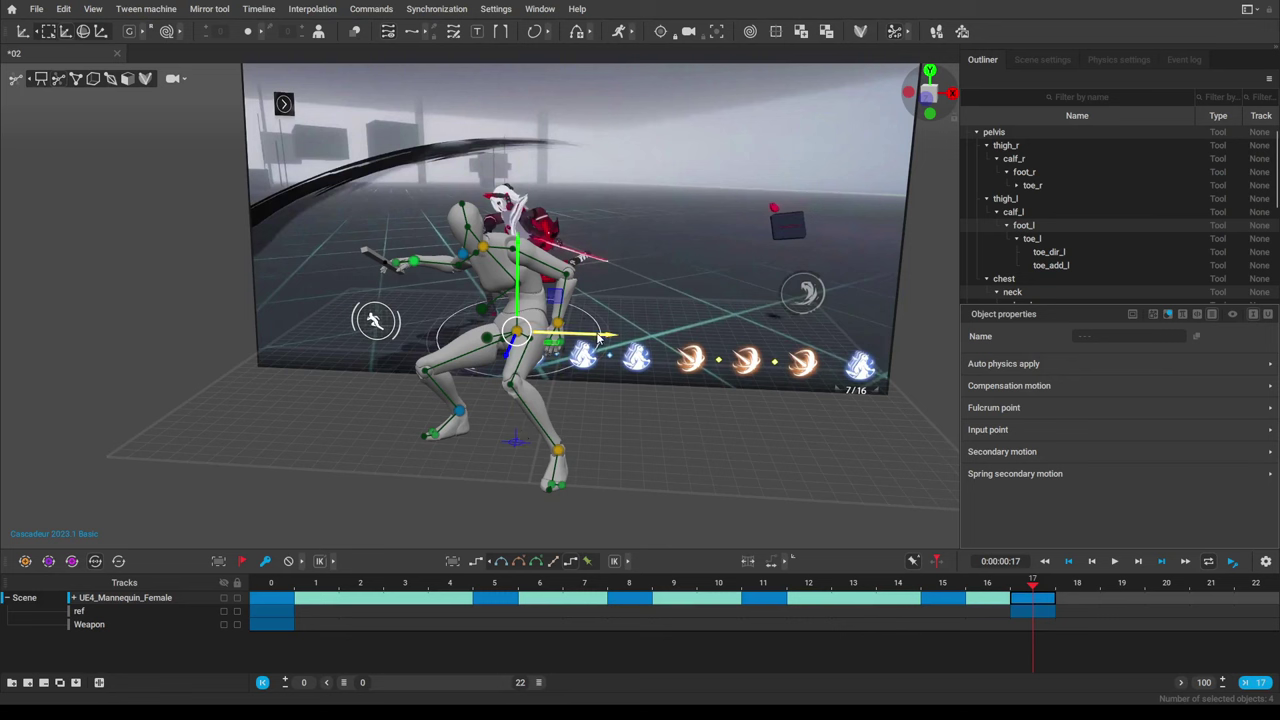
{"action": "left_click_drag", "start_coordinate": [598, 338], "coordinate": [615, 343]}
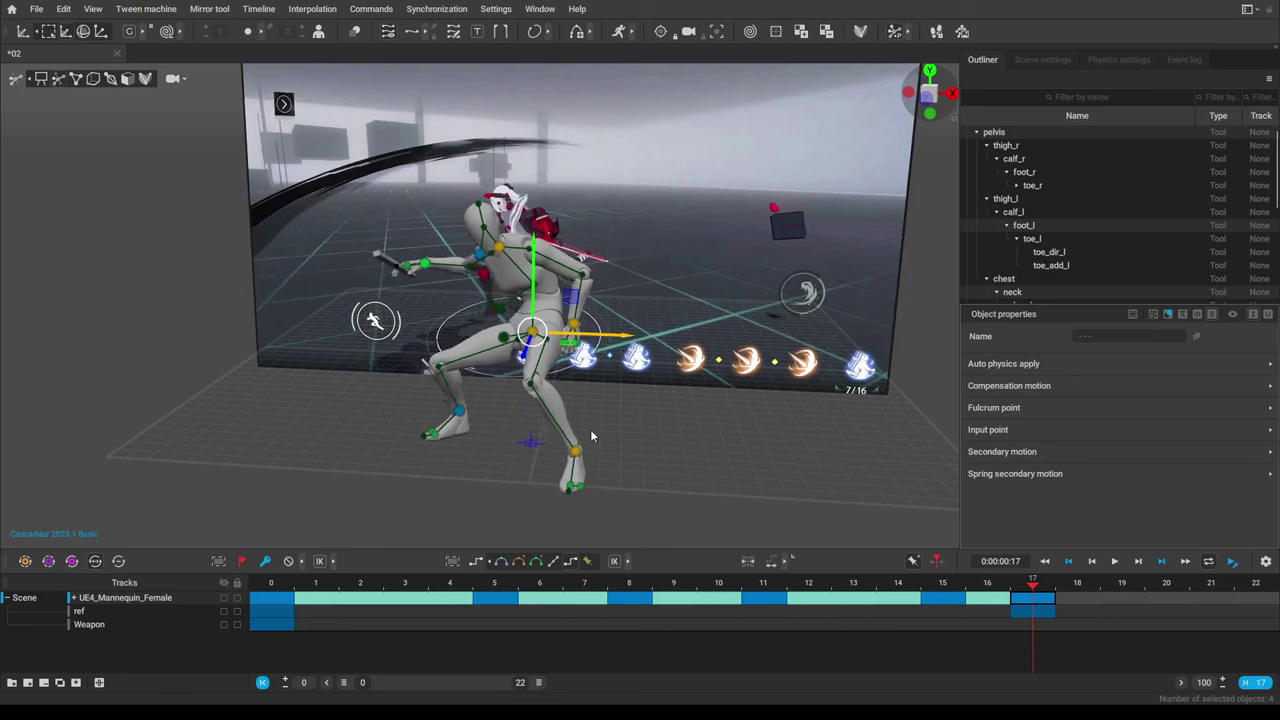
{"action": "right_click_drag", "start_coordinate": [736, 424], "coordinate": [537, 438]}
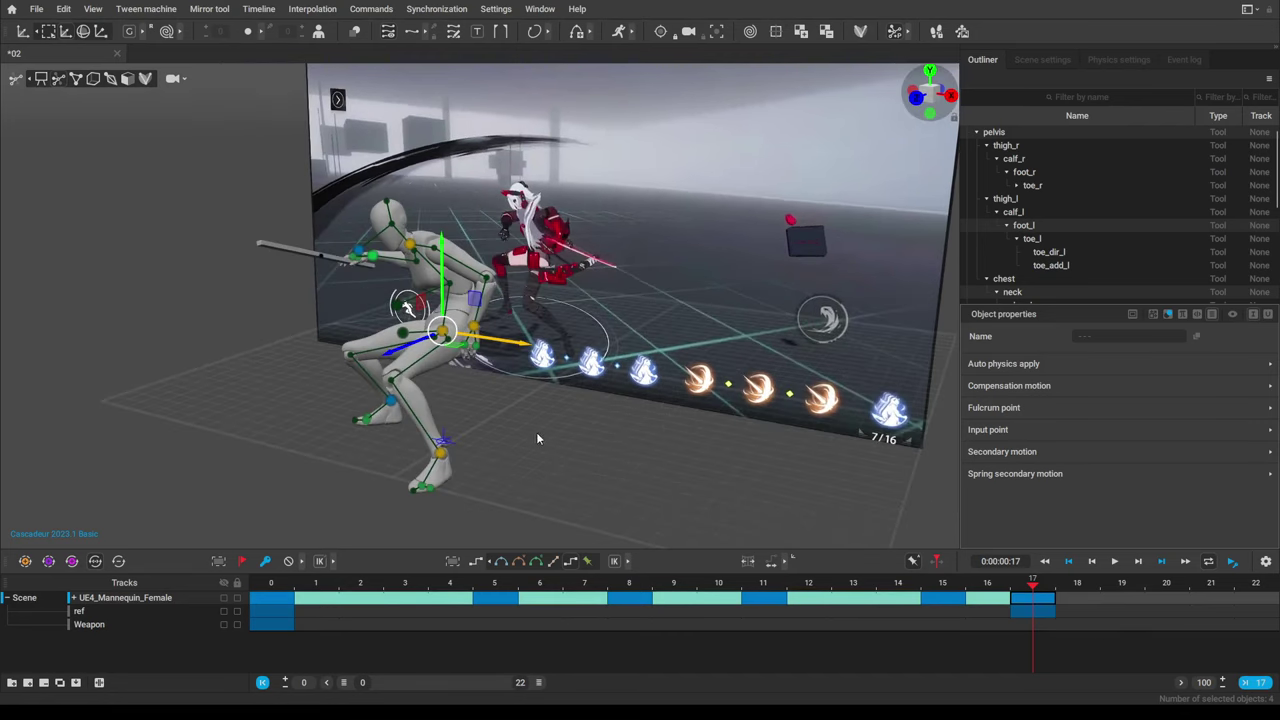
Scrub frames 15 to 17 to review the motion, and advance to frame 18 to examine the reference pose.
{"action": "left_click_drag", "start_coordinate": [940, 586], "coordinate": [1043, 590]}
{"action": "right_click_drag", "start_coordinate": [908, 531], "coordinate": [858, 528]}
{"action": "mouse_move", "coordinate": [1076, 594]}
{"action": "left_mouse_down"}
{"action": "mouse_move", "coordinate": [1120, 590]}
{"action": "mouse_move", "coordinate": [1084, 590]}
{"action": "left_mouse_up"}
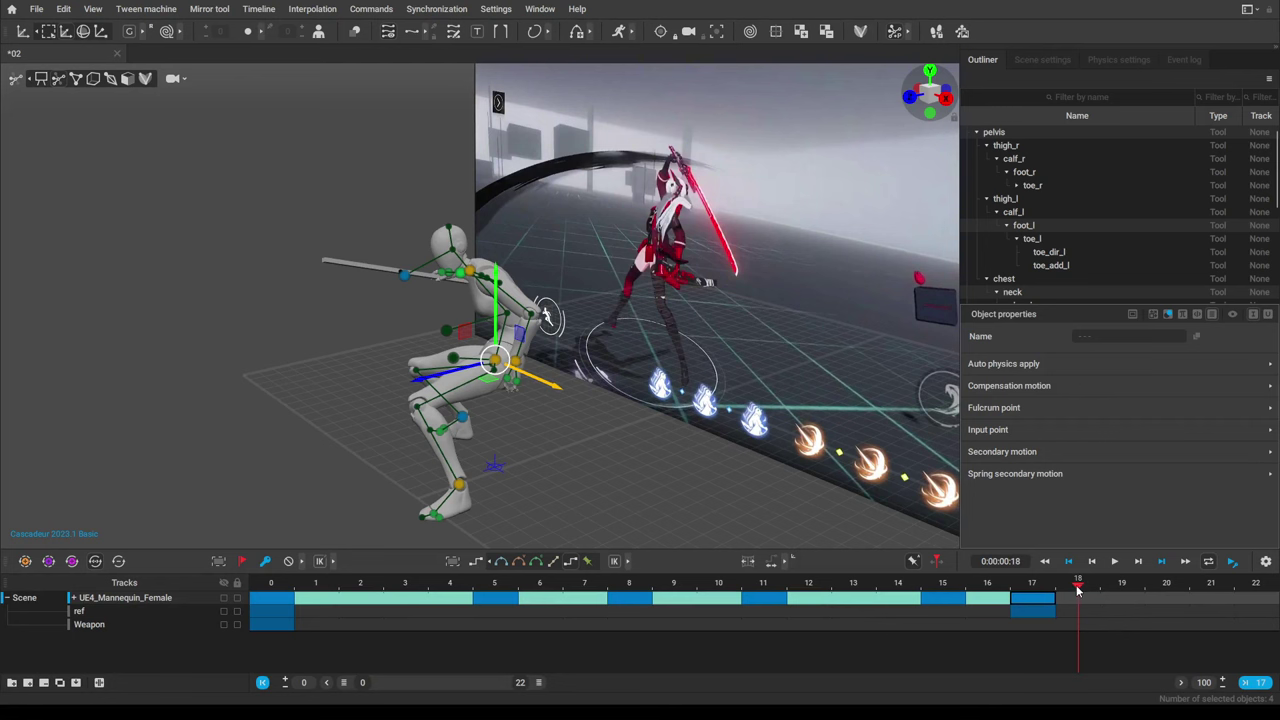
Add a keyframe at frame 18 on the mannequin track and compare it against frame 17 and the reference.
{"action": "key", "text": "f"}
{"action": "left_click_drag", "start_coordinate": [1027, 587], "coordinate": [1078, 582]}
{"action": "right_click_drag", "start_coordinate": [652, 480], "coordinate": [660, 405]}
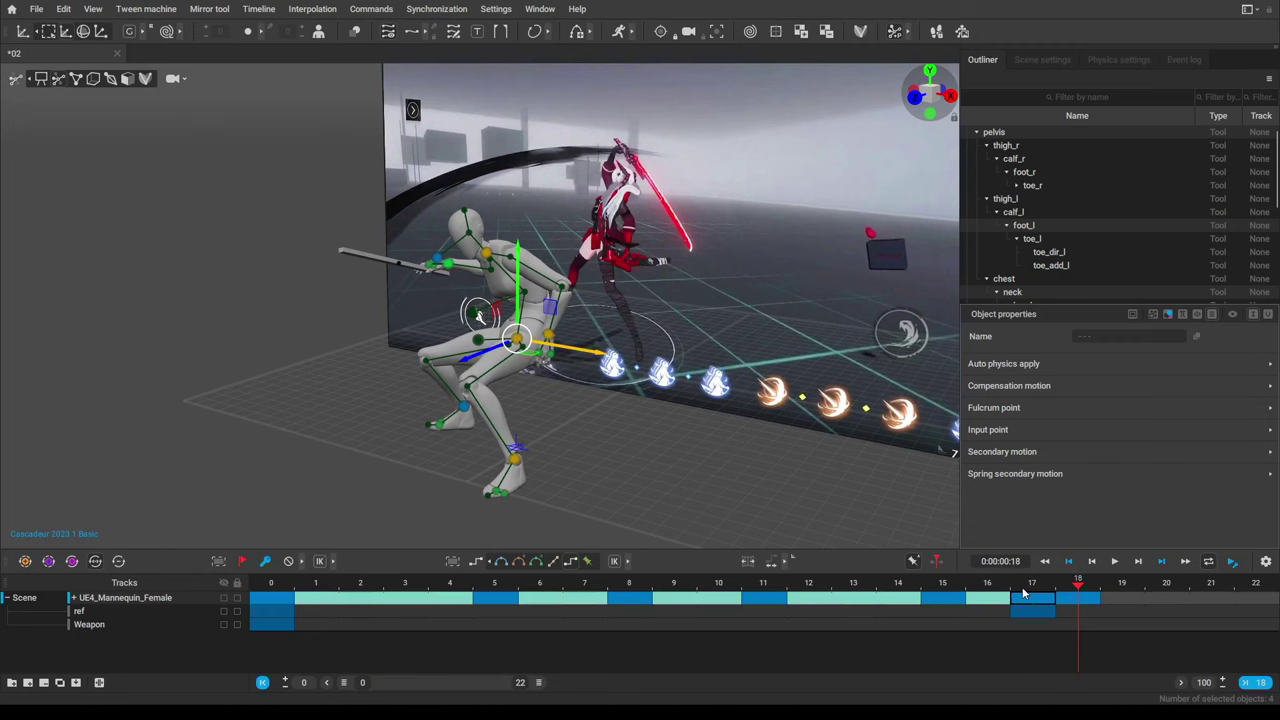
{"action": "left_click_drag", "start_coordinate": [1023, 589], "coordinate": [1066, 582]}
{"action": "right_click_drag", "start_coordinate": [530, 330], "coordinate": [570, 340]}
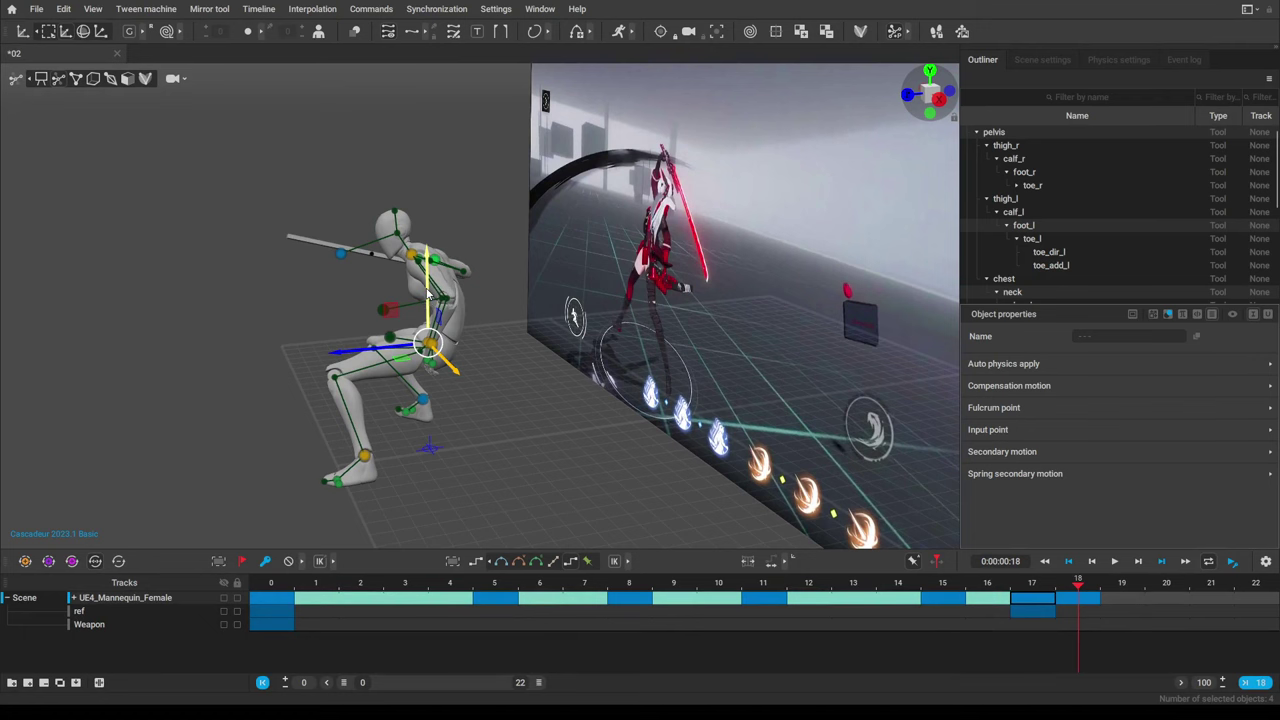
{"action": "right_click_drag", "start_coordinate": [320, 307], "coordinate": [475, 275]}
Raise the right hand holding the sword above the head at frame 18.
{"action": "left_click", "coordinate": [470, 269]}
{"action": "left_click_drag", "start_coordinate": [469, 250], "coordinate": [469, 233]}
{"action": "left_click_drag", "start_coordinate": [592, 291], "coordinate": [490, 298], "text": "alt"}
{"action": "right_click_drag", "start_coordinate": [490, 298], "coordinate": [375, 286]}
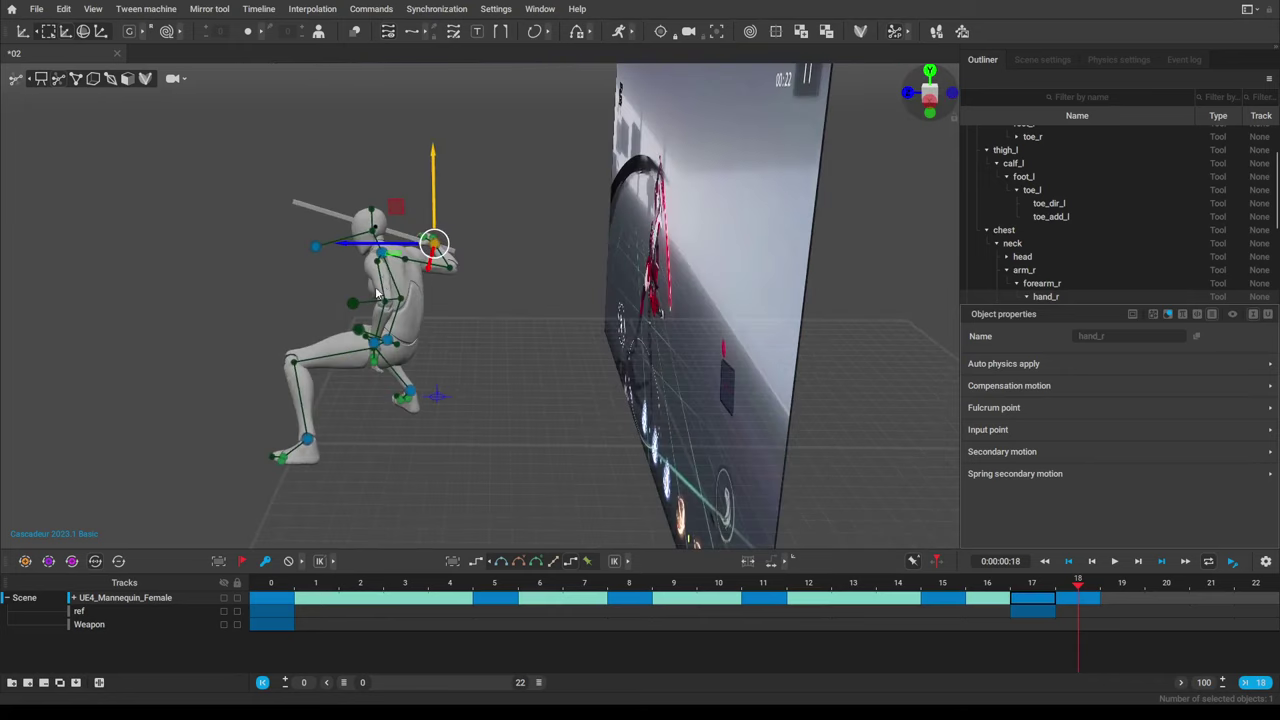
{"action": "double_click", "coordinate": [437, 248]}
{"action": "left_click", "coordinate": [437, 247]}
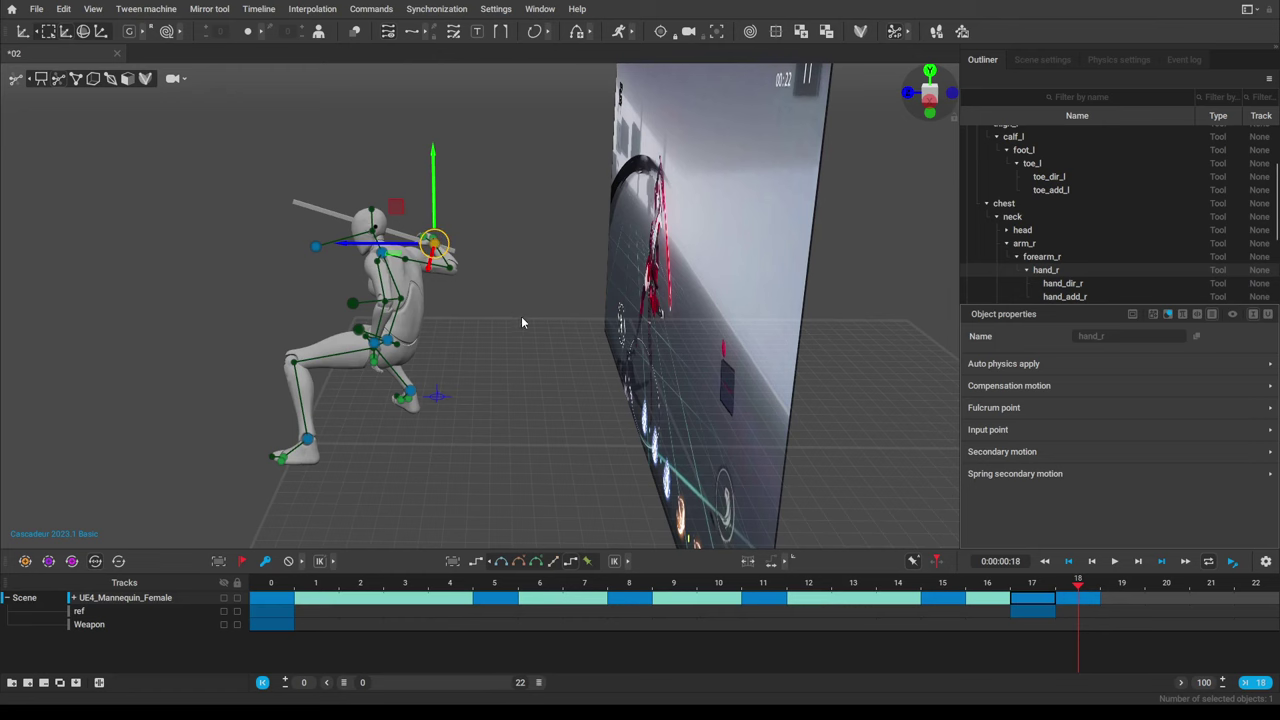
{"action": "right_click_drag", "start_coordinate": [521, 322], "coordinate": [793, 313]}
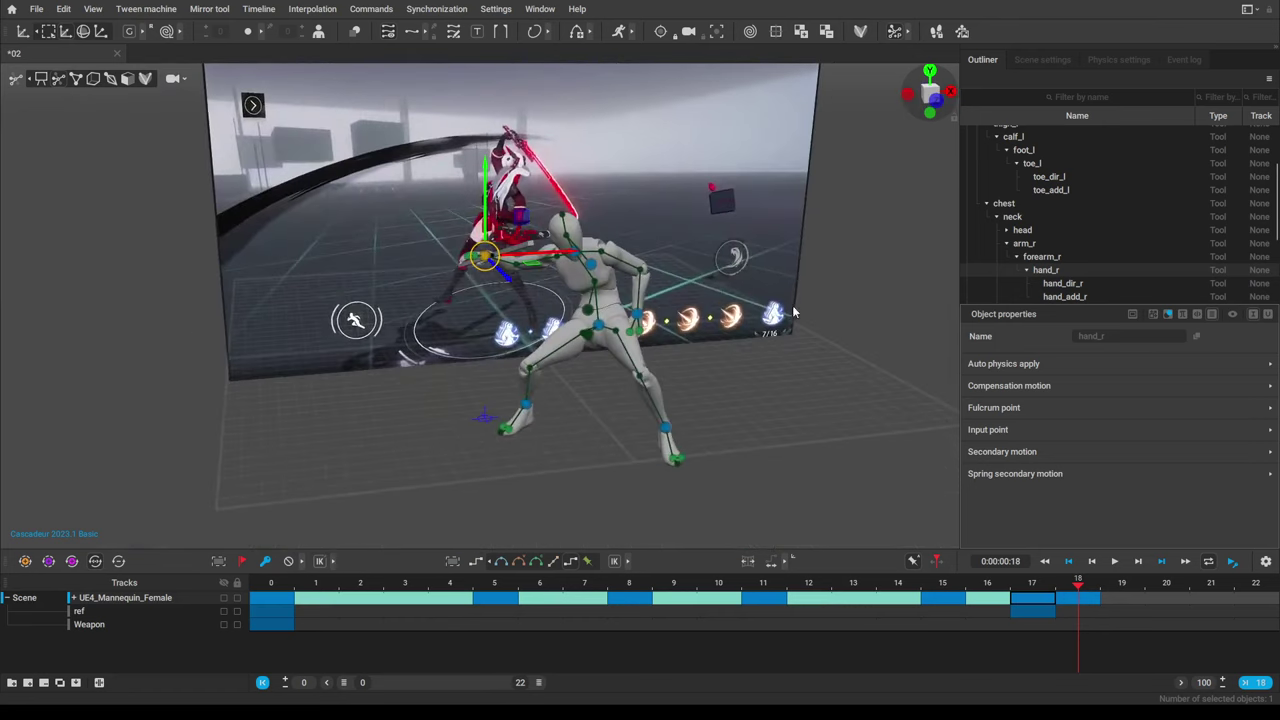
{"action": "left_click_drag", "start_coordinate": [518, 218], "coordinate": [570, 128]}
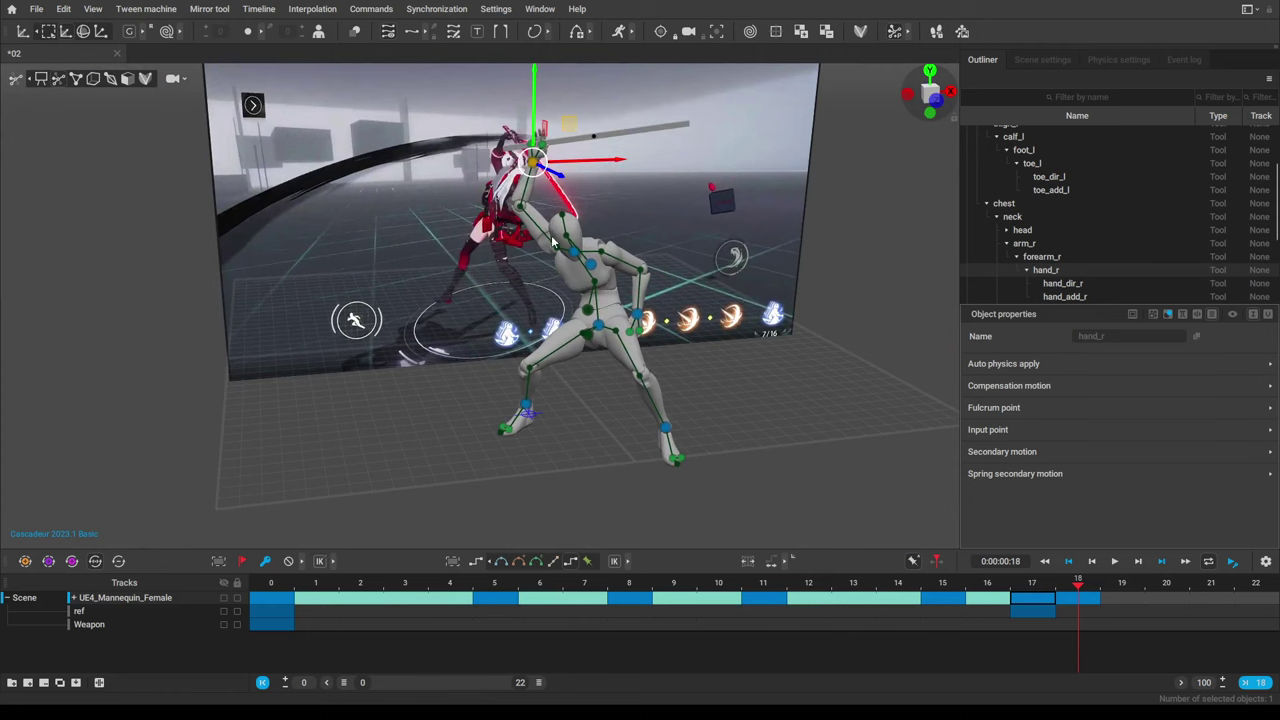
Free the pelvis control to follow automatically, and raise the neck and right hand together until the mannequin stands upright.
{"action": "middle_click_drag", "start_coordinate": [718, 255], "coordinate": [657, 251]}
{"action": "right_click_drag", "start_coordinate": [598, 308], "coordinate": [681, 294]}
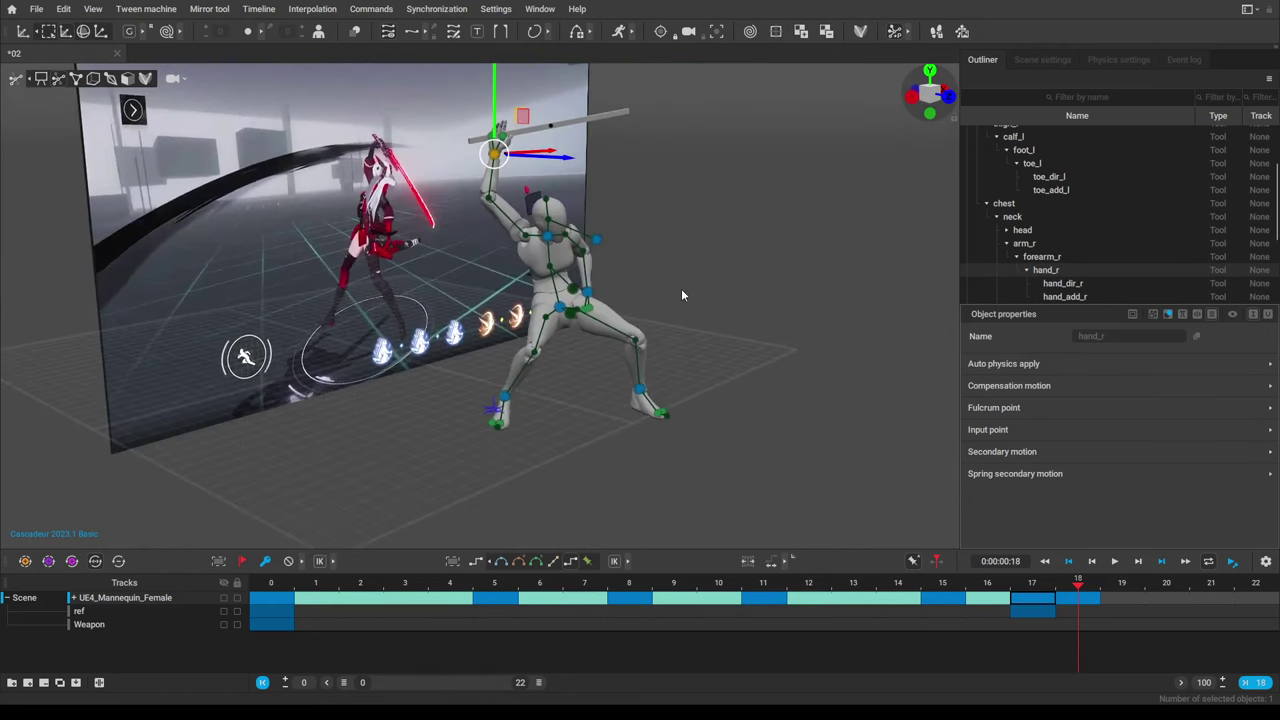
{"action": "right_click_drag", "start_coordinate": [568, 285], "coordinate": [647, 299]}
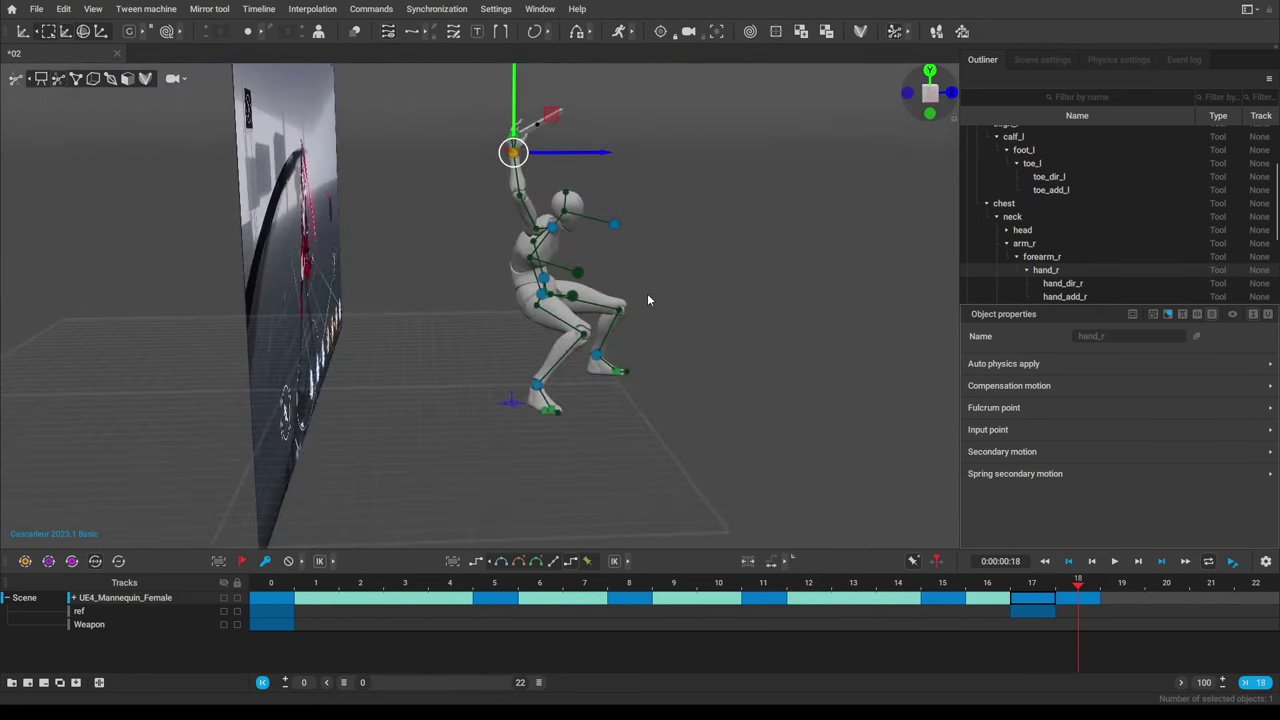
{"action": "left_click_drag", "start_coordinate": [542, 294], "coordinate": [539, 317]}
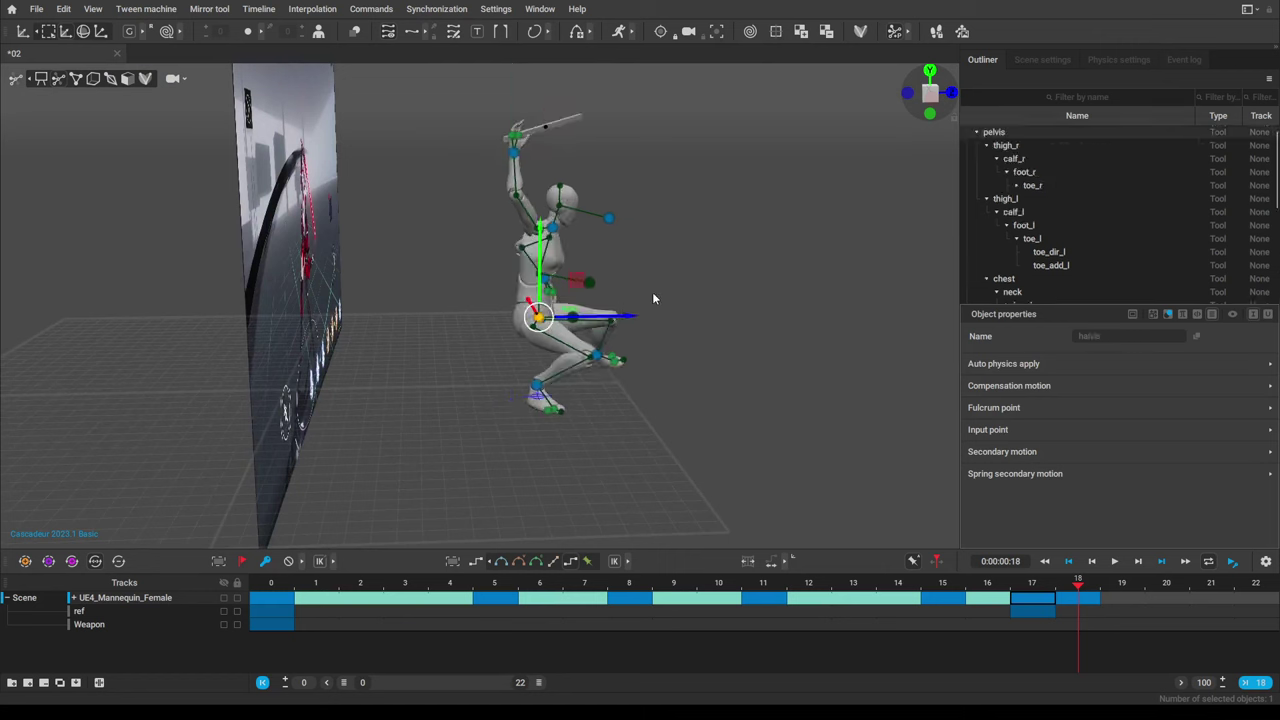
{"action": "left_click", "coordinate": [558, 232]}
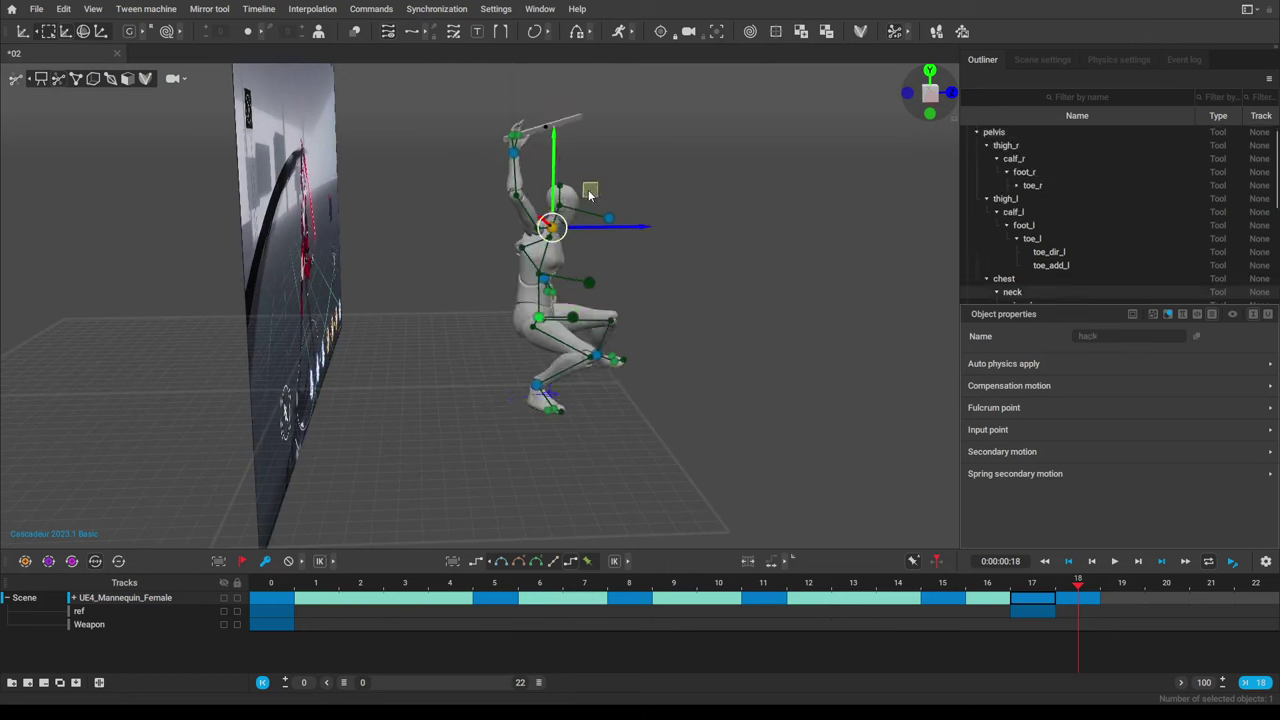
{"action": "left_click_drag", "start_coordinate": [588, 196], "coordinate": [603, 185]}
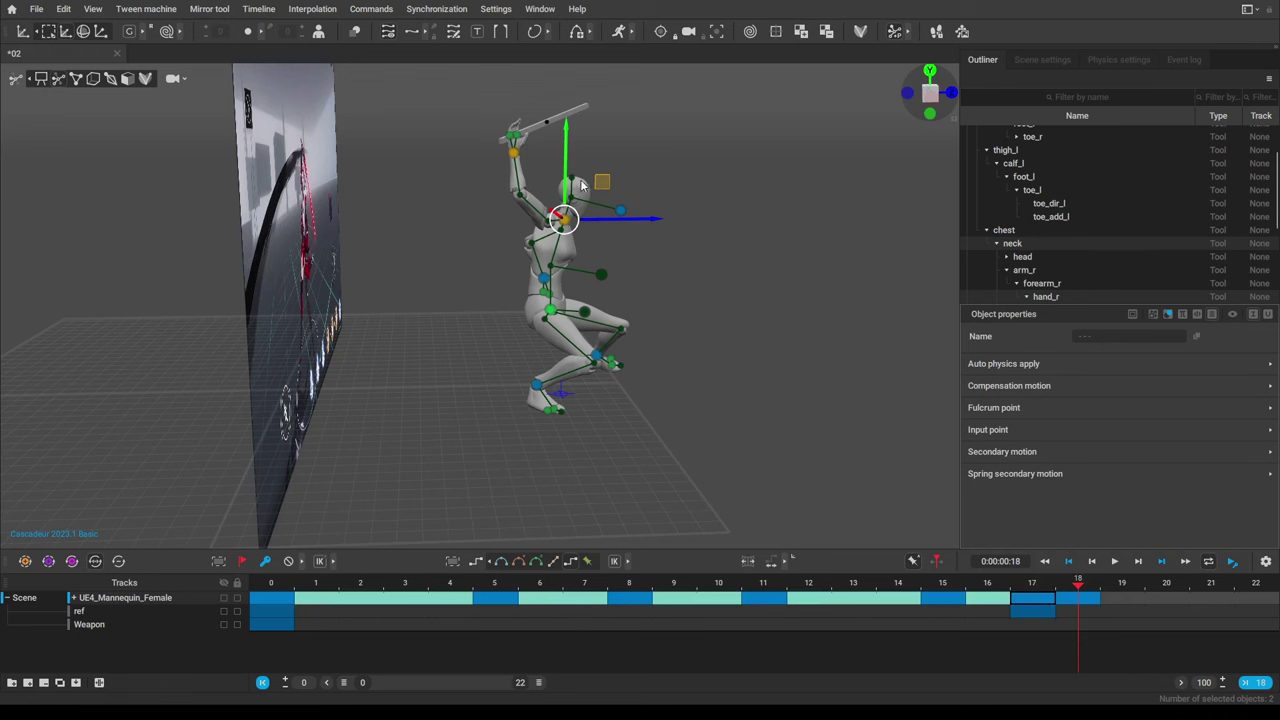
{"action": "left_click_drag", "start_coordinate": [619, 174], "coordinate": [635, 107]}
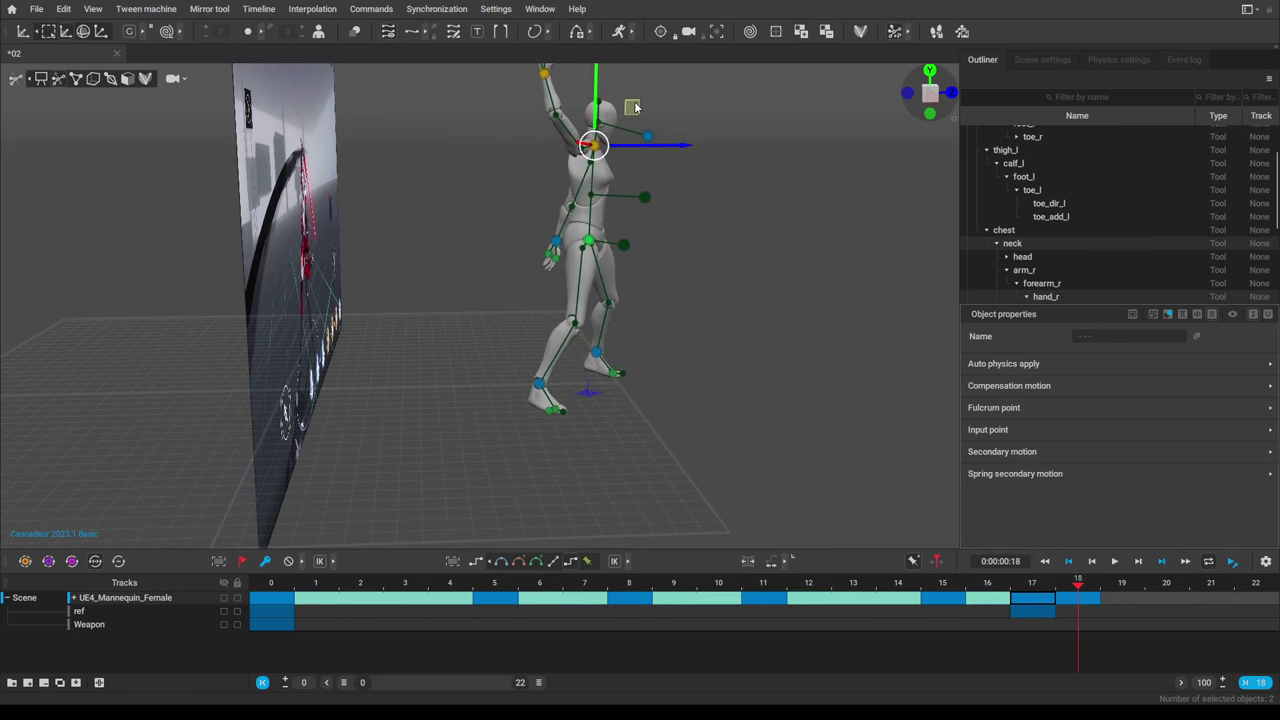
Raise the left hand above the head toward the sword grip.
{"action": "middle_click_drag", "start_coordinate": [730, 210], "coordinate": [452, 314], "text": "alt"}
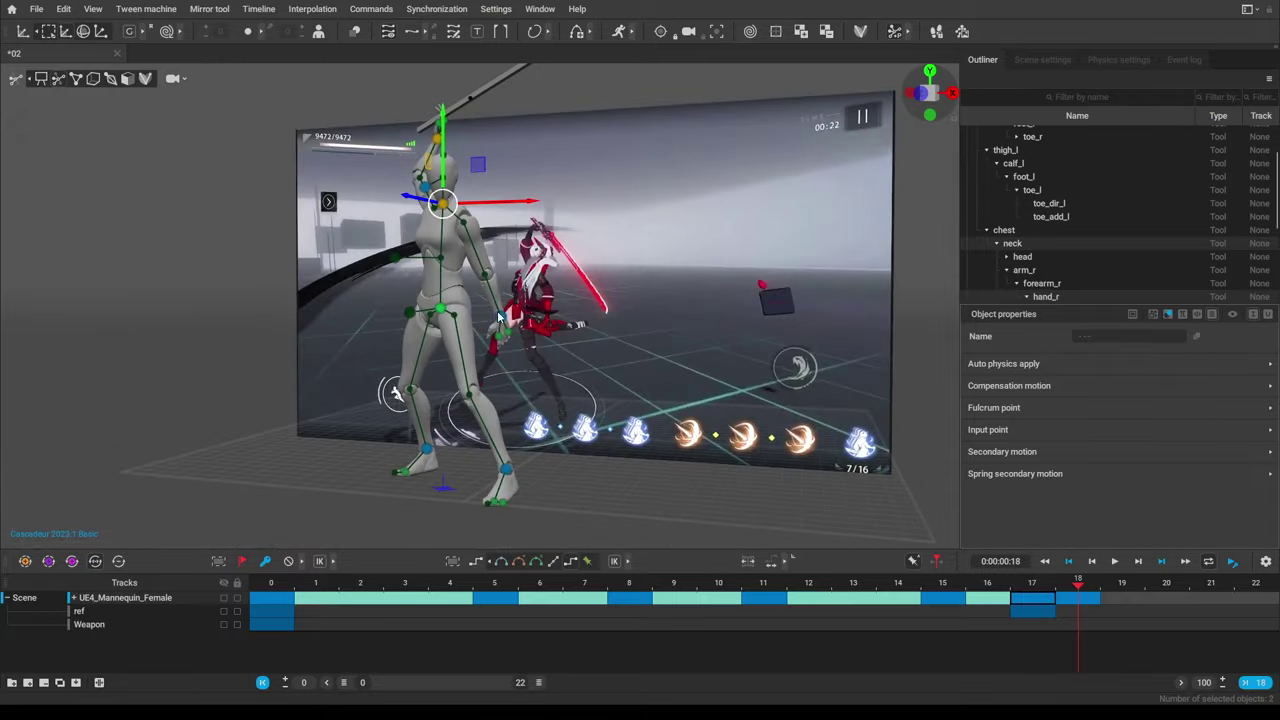
{"action": "left_click", "coordinate": [499, 317]}
{"action": "left_click_drag", "start_coordinate": [499, 317], "coordinate": [500, 102]}
{"action": "scroll", "coordinate": [563, 185], "scroll_direction": "up", "scroll_amount": 3}
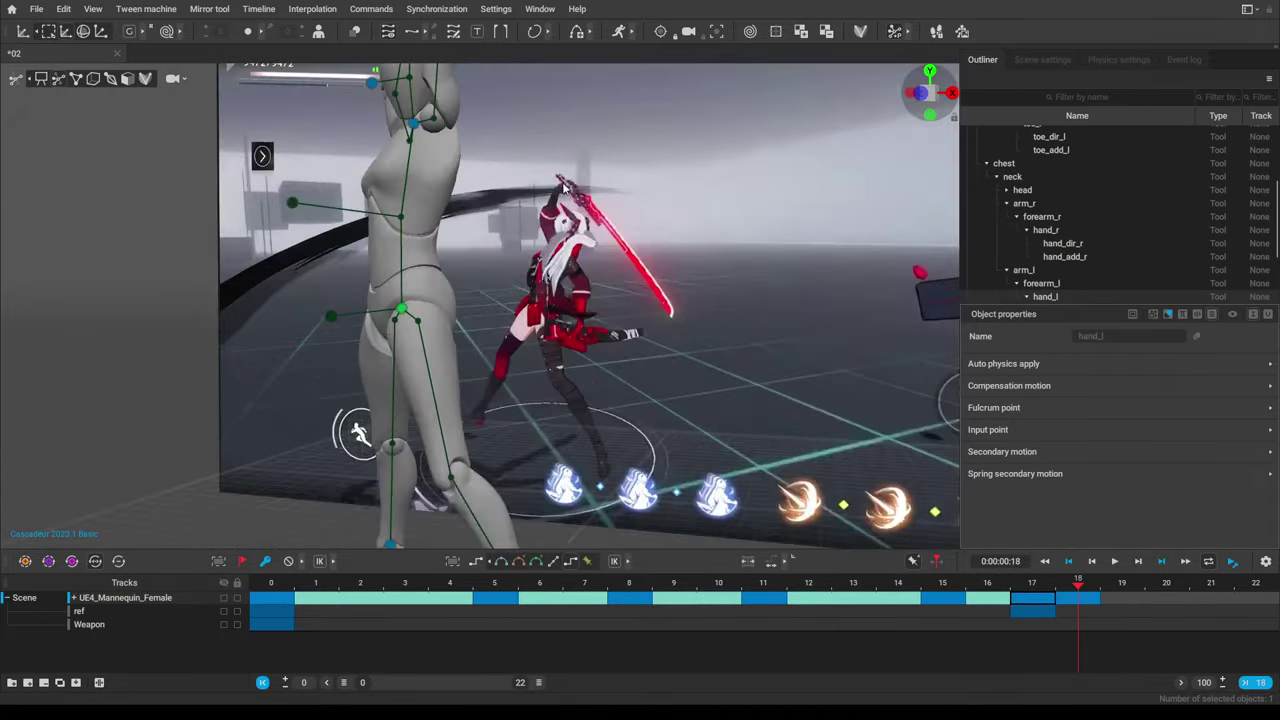
{"action": "middle_click_drag", "start_coordinate": [563, 185], "coordinate": [550, 382]}
{"action": "left_click_drag", "start_coordinate": [495, 383], "coordinate": [625, 393], "text": "alt"}
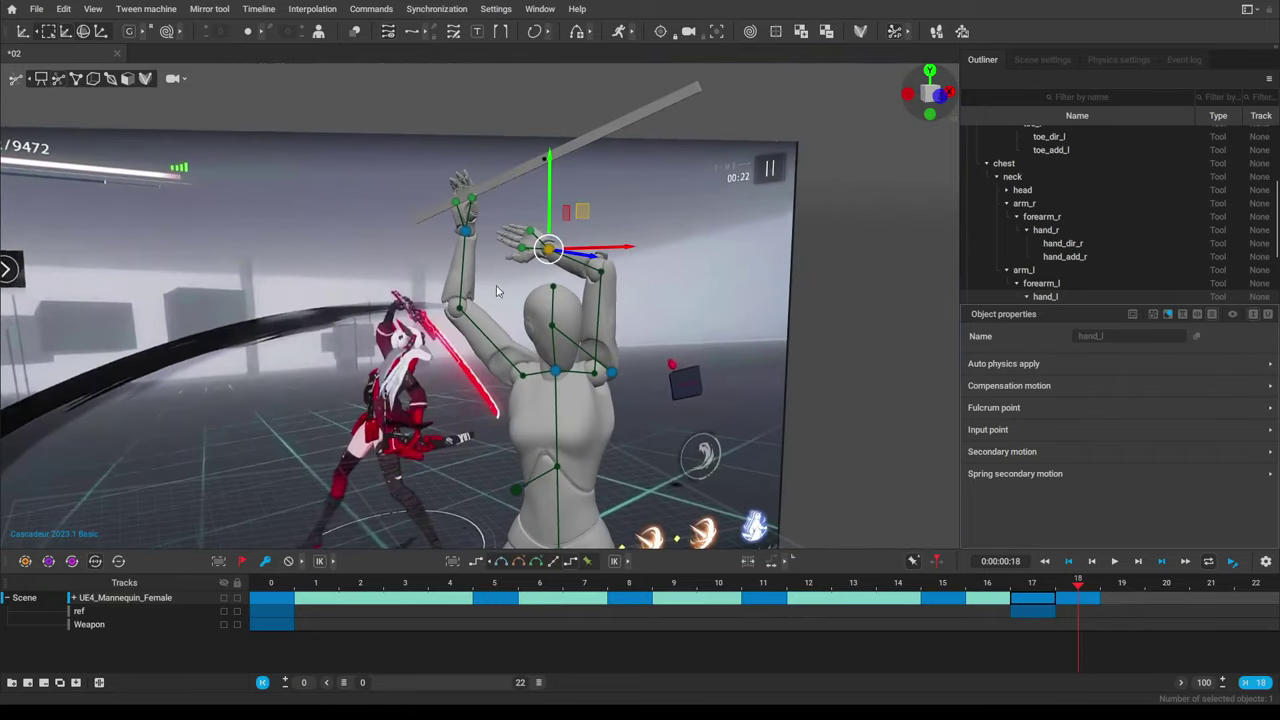
Move the raised right hand inward over the head, and bring the left hand beside it at the sword grip.
{"action": "left_click", "coordinate": [462, 230]}
{"action": "left_click_drag", "start_coordinate": [508, 183], "coordinate": [555, 161]}
{"action": "right_click_drag", "start_coordinate": [626, 262], "coordinate": [397, 263]}
{"action": "left_click", "coordinate": [378, 245]}
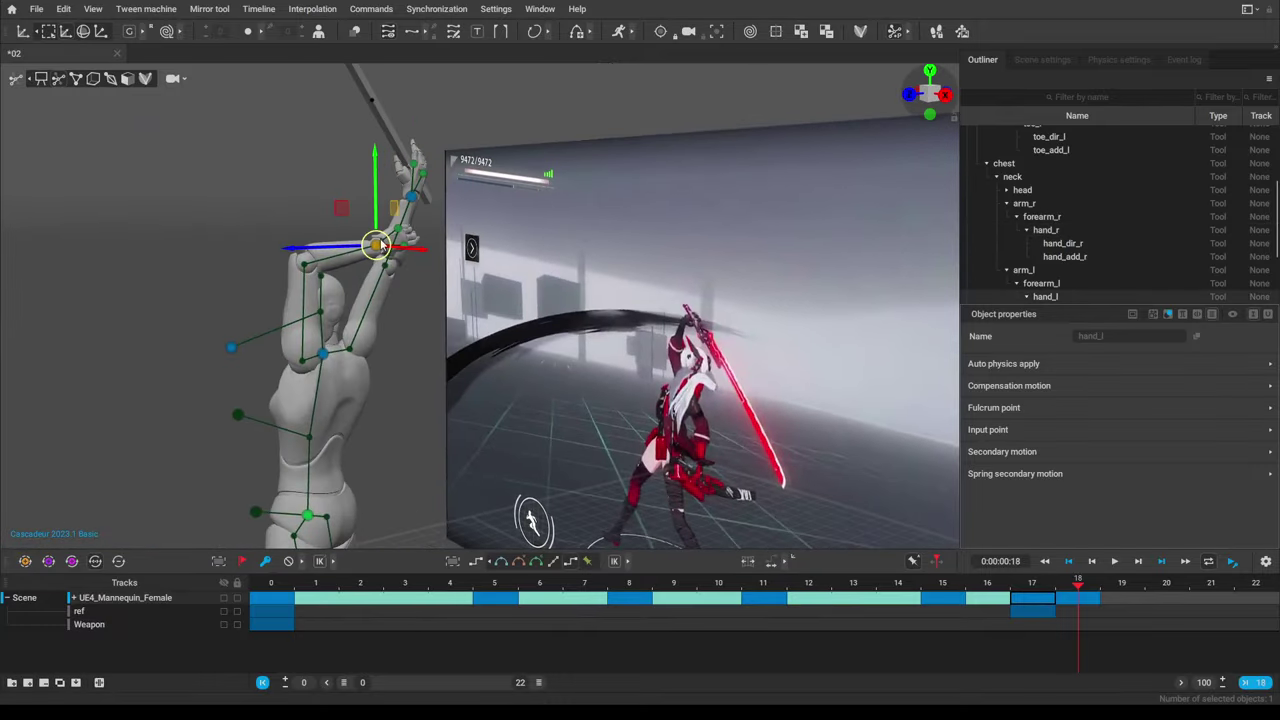
{"action": "left_click_drag", "start_coordinate": [378, 244], "coordinate": [540, 388]}
{"action": "scroll", "coordinate": [540, 388], "scroll_direction": "down", "scroll_amount": 5}
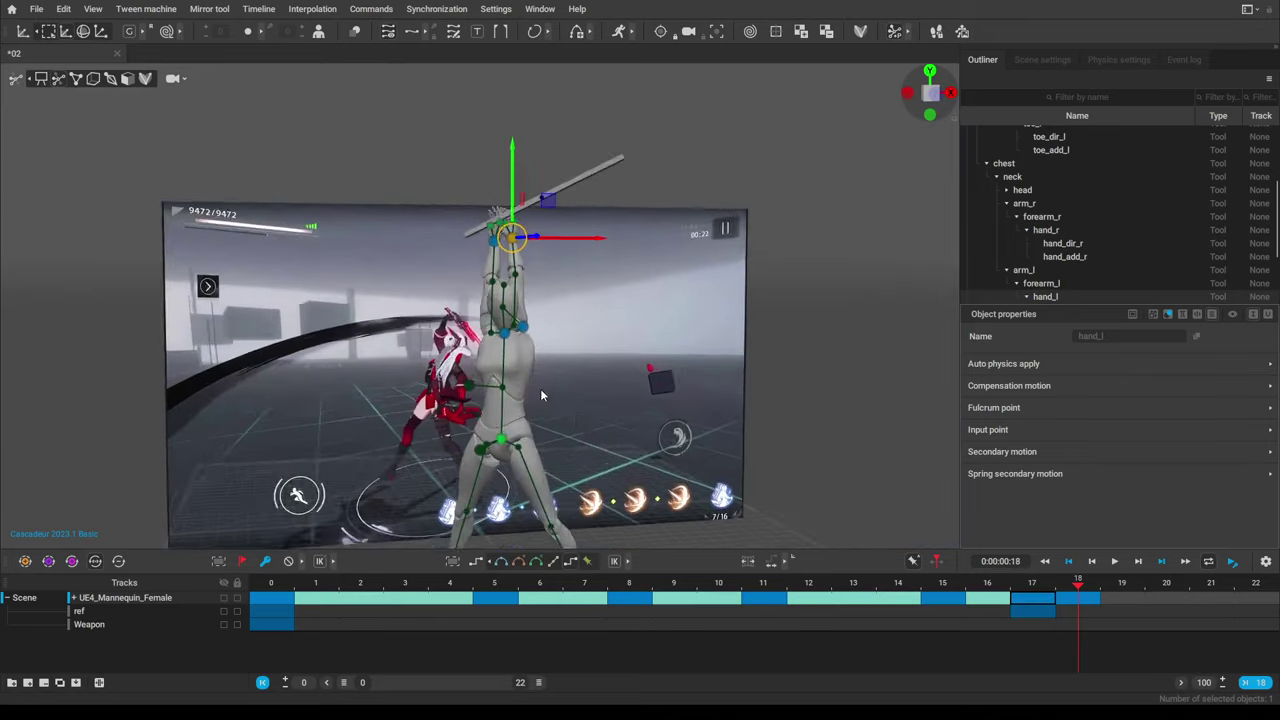
Select the neck, head direction and both hand controls, and adjust their height together.
{"action": "middle_click_drag", "start_coordinate": [550, 398], "coordinate": [530, 393], "text": "alt"}
{"action": "left_click_drag", "start_coordinate": [530, 393], "coordinate": [391, 395], "text": "alt"}
{"action": "scroll", "coordinate": [552, 392], "scroll_direction": "up", "scroll_amount": 5}
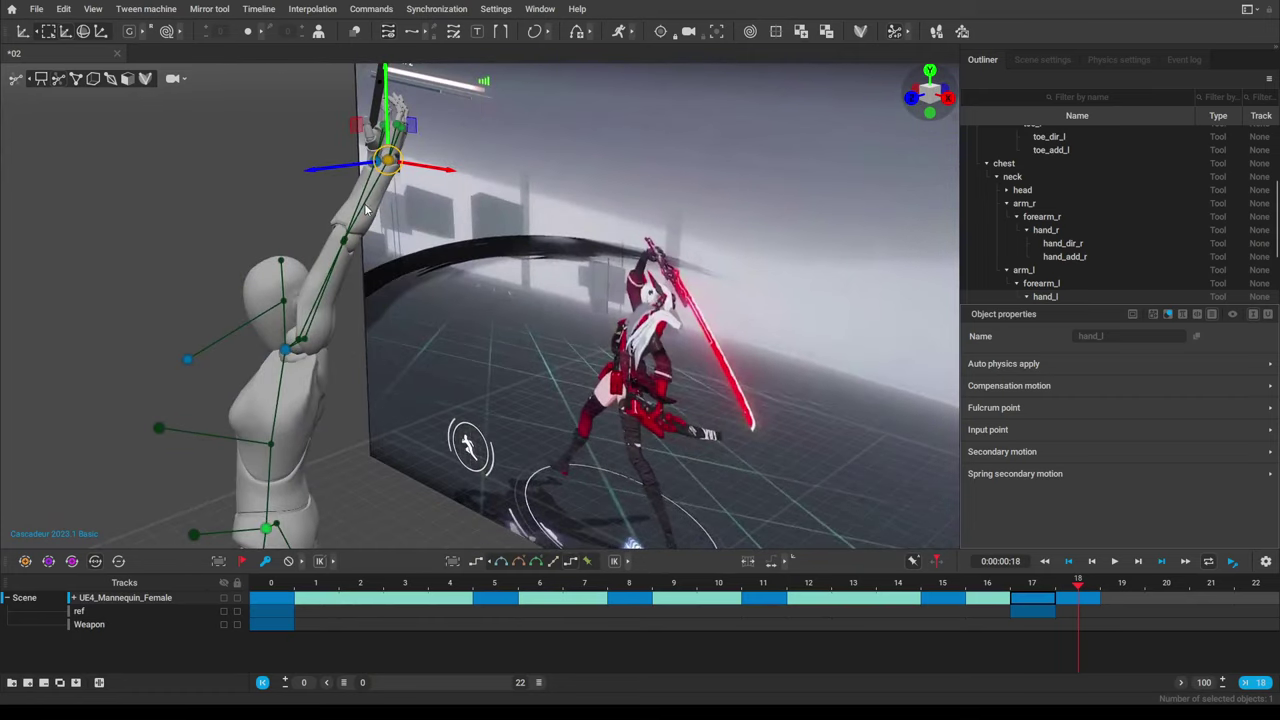
{"action": "scroll", "coordinate": [334, 276], "scroll_direction": "down", "scroll_amount": 3}
{"action": "left_click_drag", "start_coordinate": [334, 276], "coordinate": [537, 274], "text": "alt"}
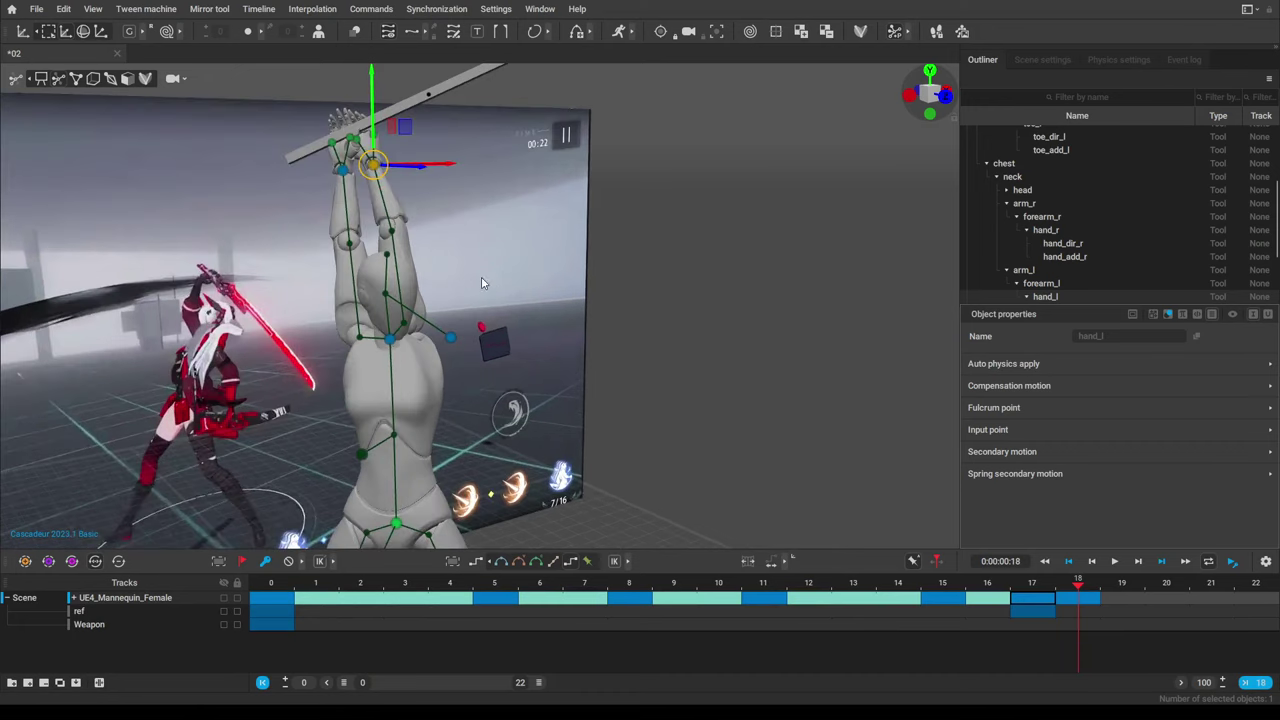
{"action": "left_click_drag", "start_coordinate": [448, 263], "coordinate": [548, 270], "text": "alt"}
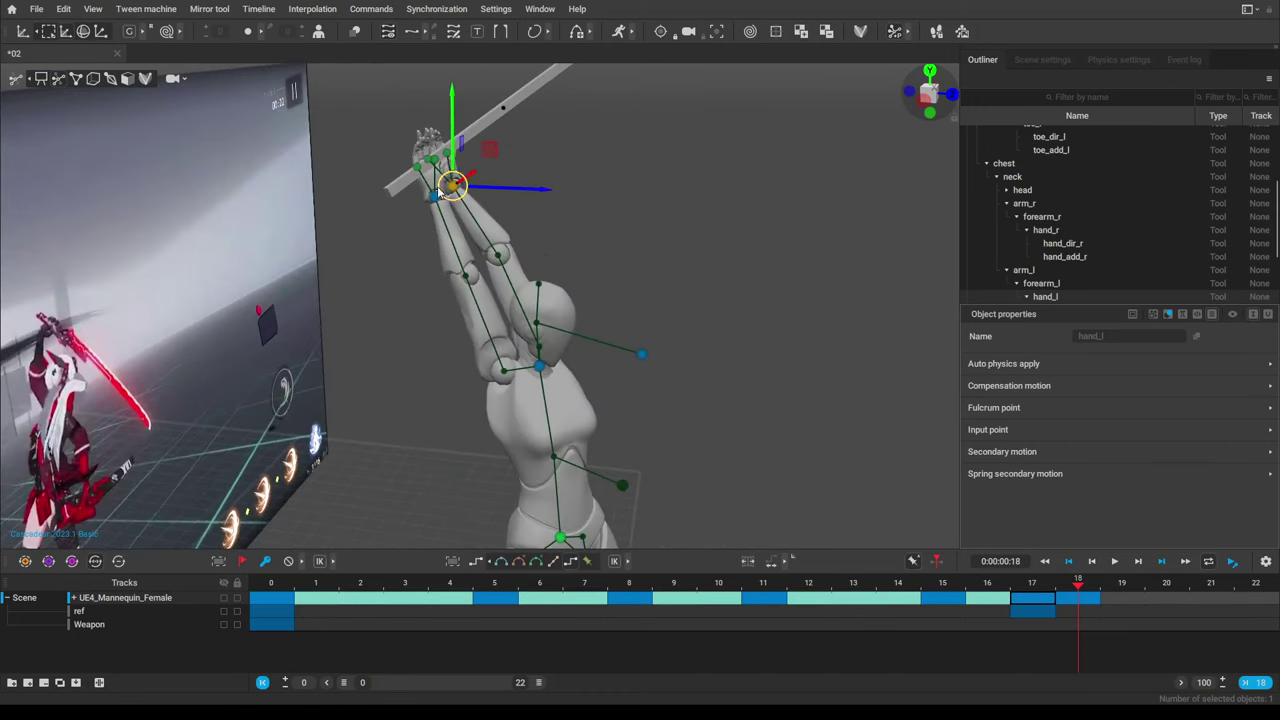
{"action": "left_click", "coordinate": [433, 199]}
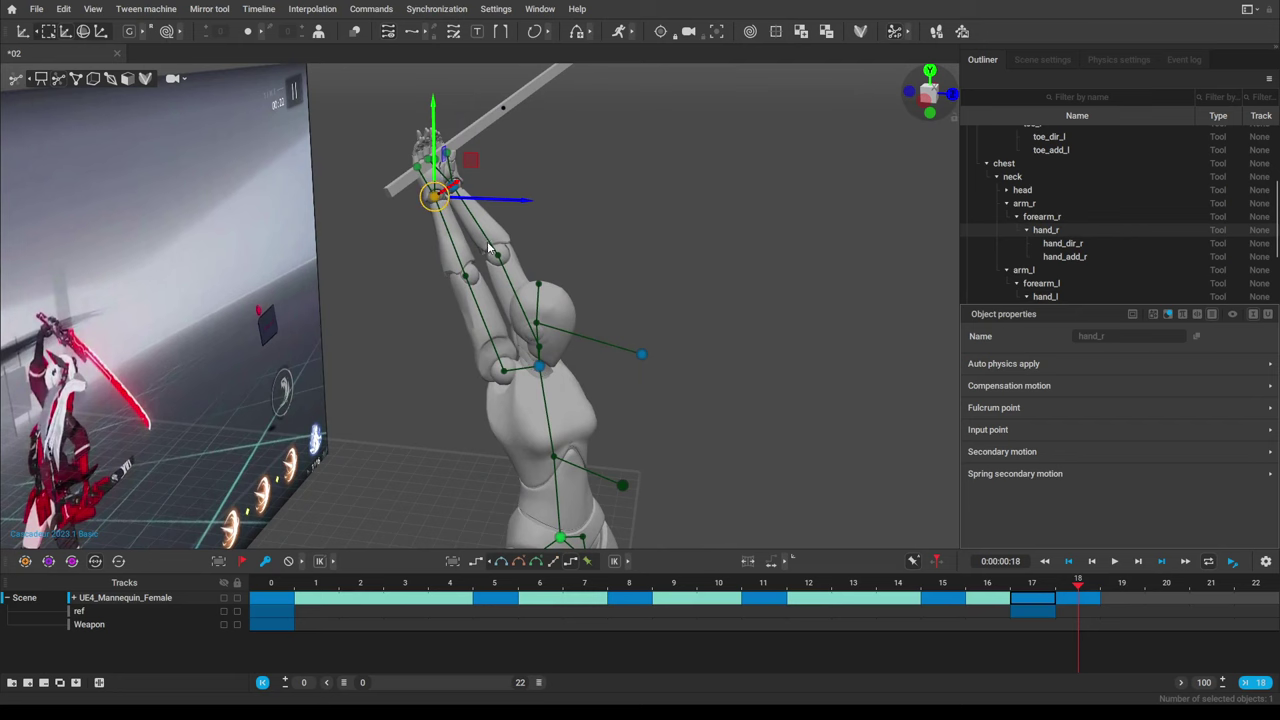
{"action": "right_click_drag", "start_coordinate": [489, 247], "coordinate": [371, 141]}
{"action": "left_click_drag", "start_coordinate": [371, 141], "coordinate": [363, 230], "text": "alt"}
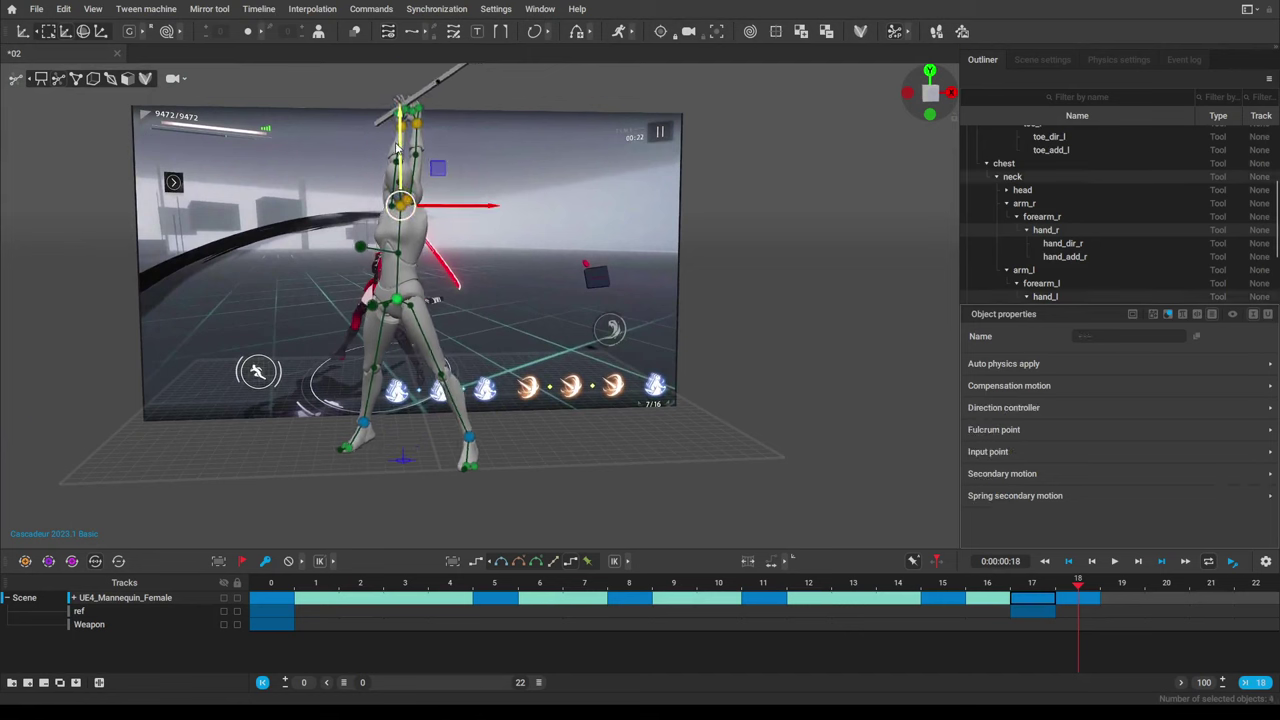
{"action": "left_click_drag", "start_coordinate": [598, 208], "coordinate": [516, 214], "text": "alt"}
{"action": "scroll", "coordinate": [518, 214], "scroll_direction": "up", "scroll_amount": 3}
{"action": "right_click_drag", "start_coordinate": [535, 203], "coordinate": [494, 307]}
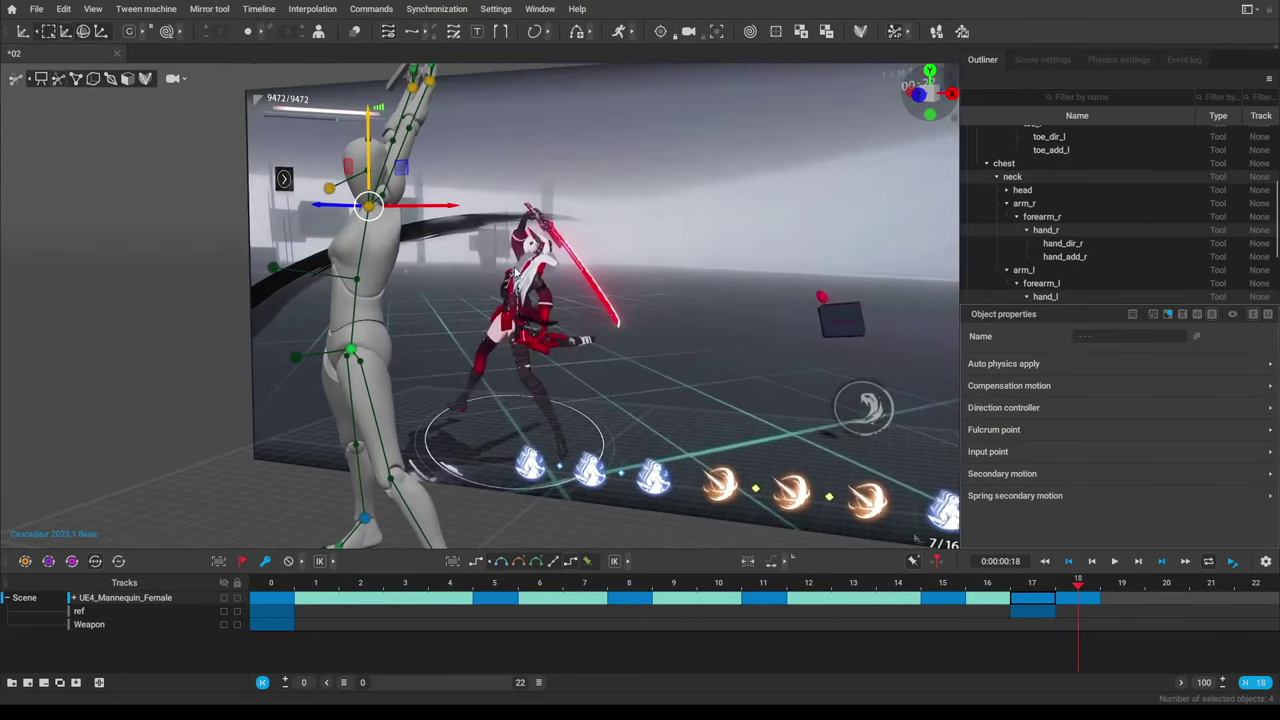
Shift the neck, head direction and both hand controls together sideways, parallel to the reference plane.
{"action": "scroll", "coordinate": [494, 307], "scroll_direction": "up", "scroll_amount": 2}
{"action": "middle_click_drag", "start_coordinate": [483, 253], "coordinate": [485, 302], "text": "alt"}
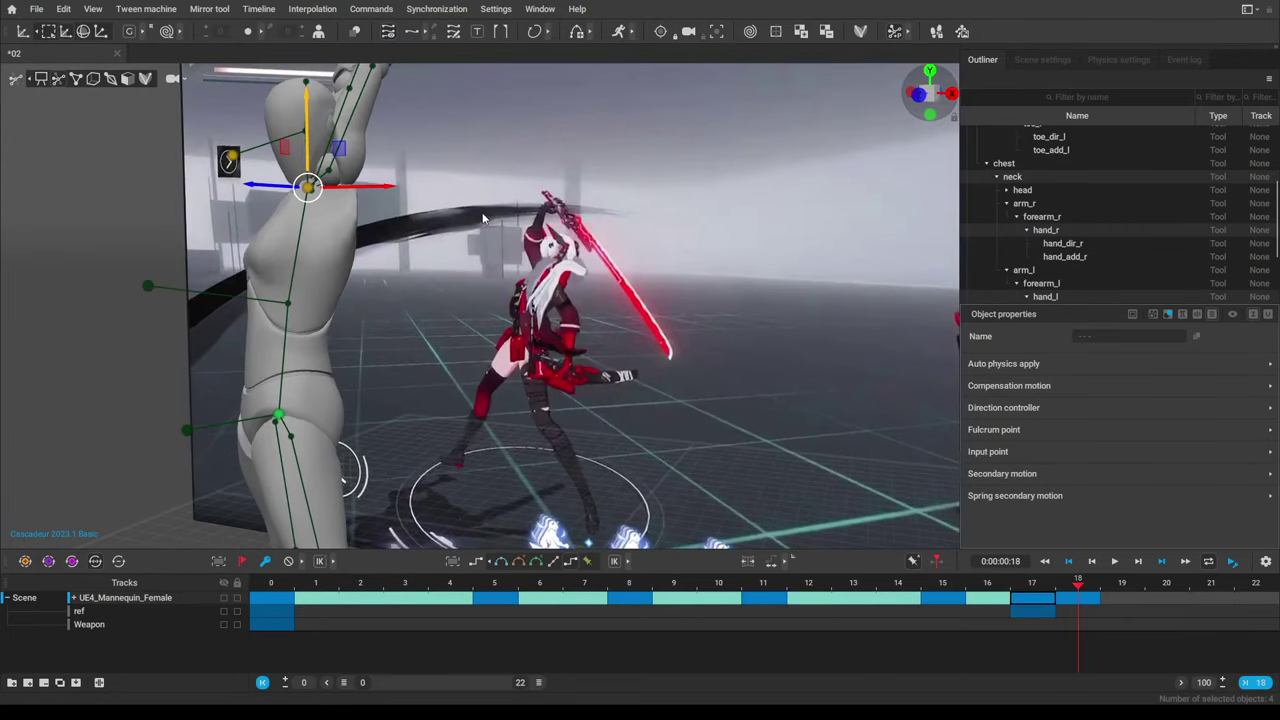
{"action": "middle_click_drag", "start_coordinate": [483, 214], "coordinate": [504, 288], "text": "alt"}
{"action": "scroll", "coordinate": [503, 293], "scroll_direction": "down", "scroll_amount": 3}
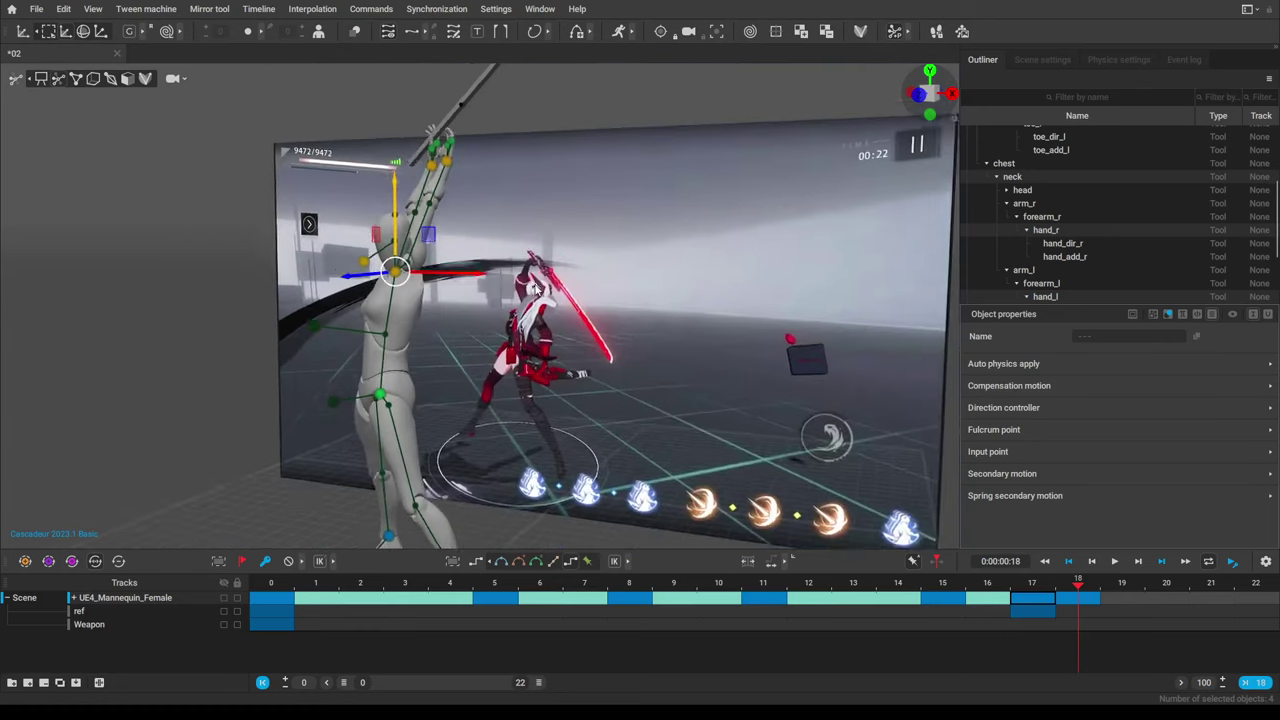
{"action": "right_click_drag", "start_coordinate": [503, 293], "coordinate": [398, 222]}
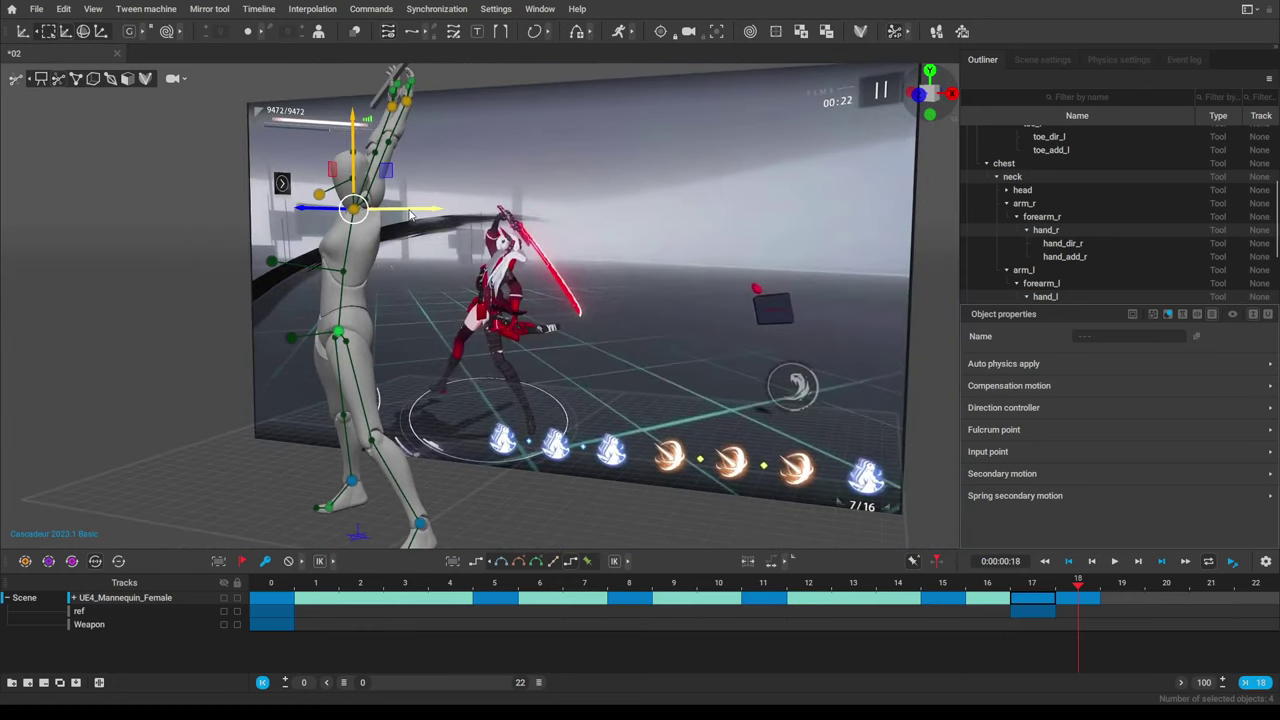
{"action": "left_click_drag", "start_coordinate": [409, 215], "coordinate": [441, 224]}
{"action": "scroll", "coordinate": [441, 224], "scroll_direction": "up", "scroll_amount": 5}
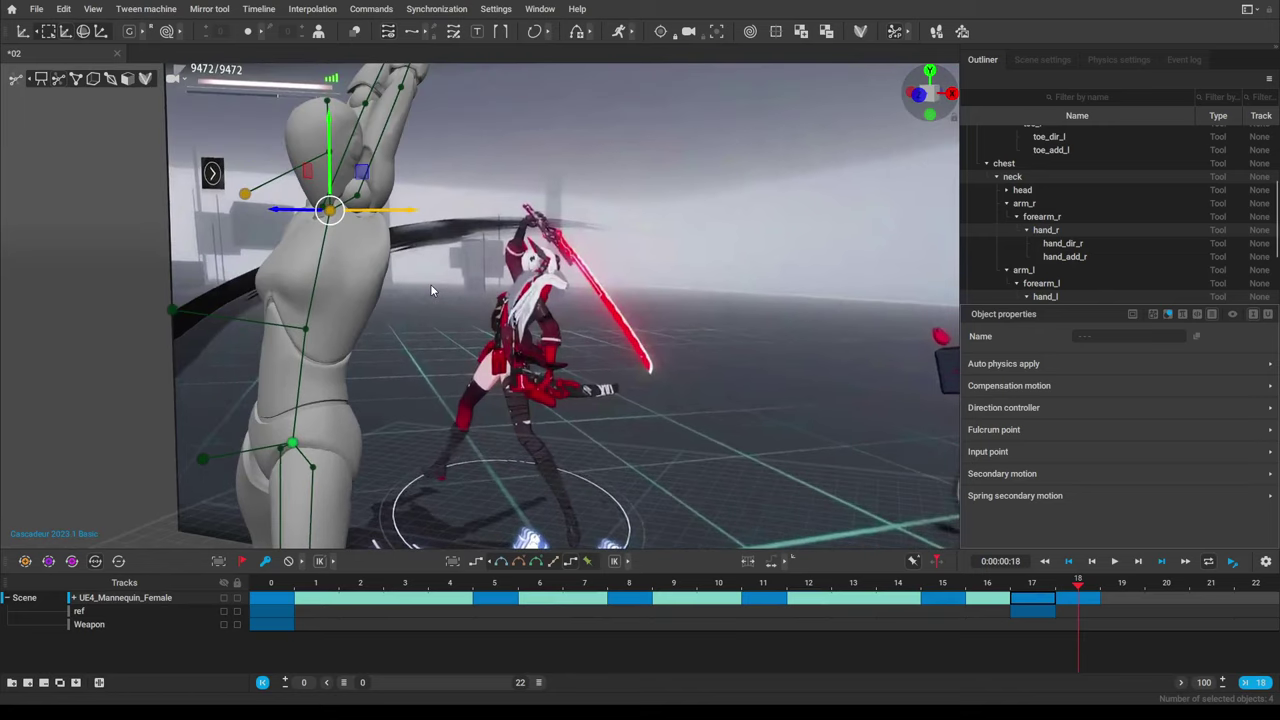
{"action": "scroll", "coordinate": [456, 151], "scroll_direction": "down", "scroll_amount": 3}
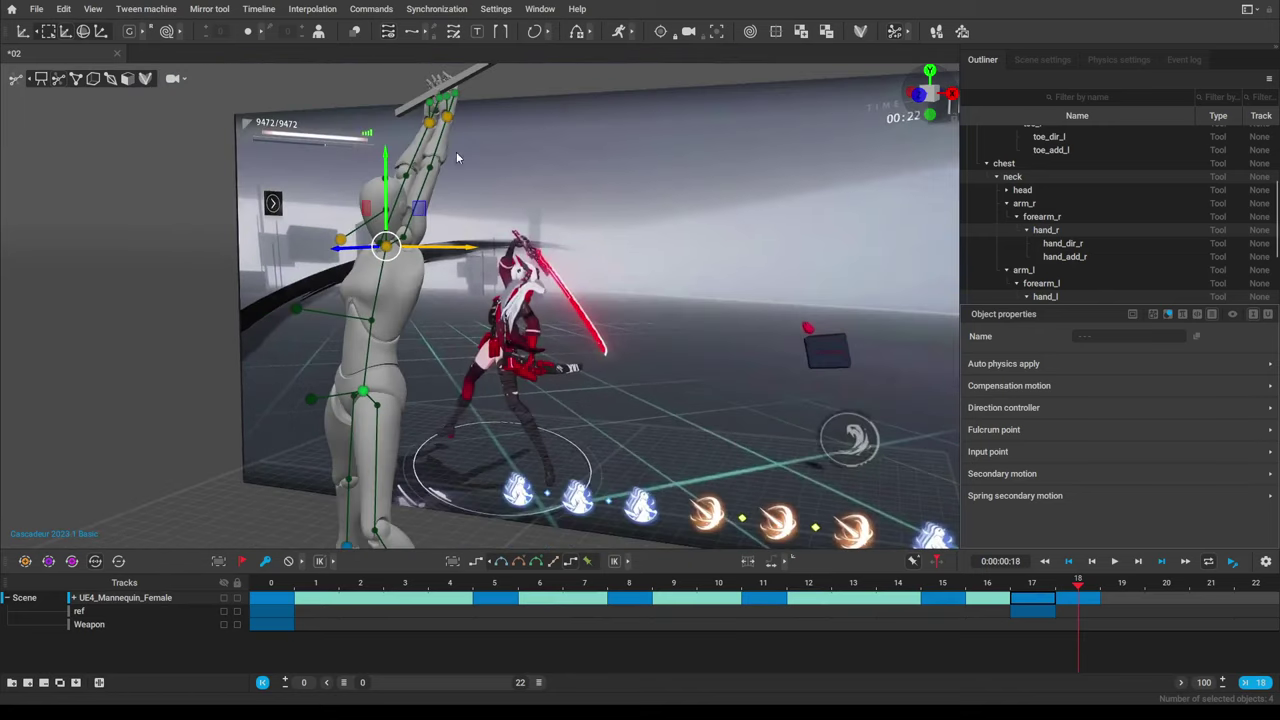
Release the left hand control so the left arm drops to its automatic pose beside the body.
{"action": "left_click", "coordinate": [478, 142]}
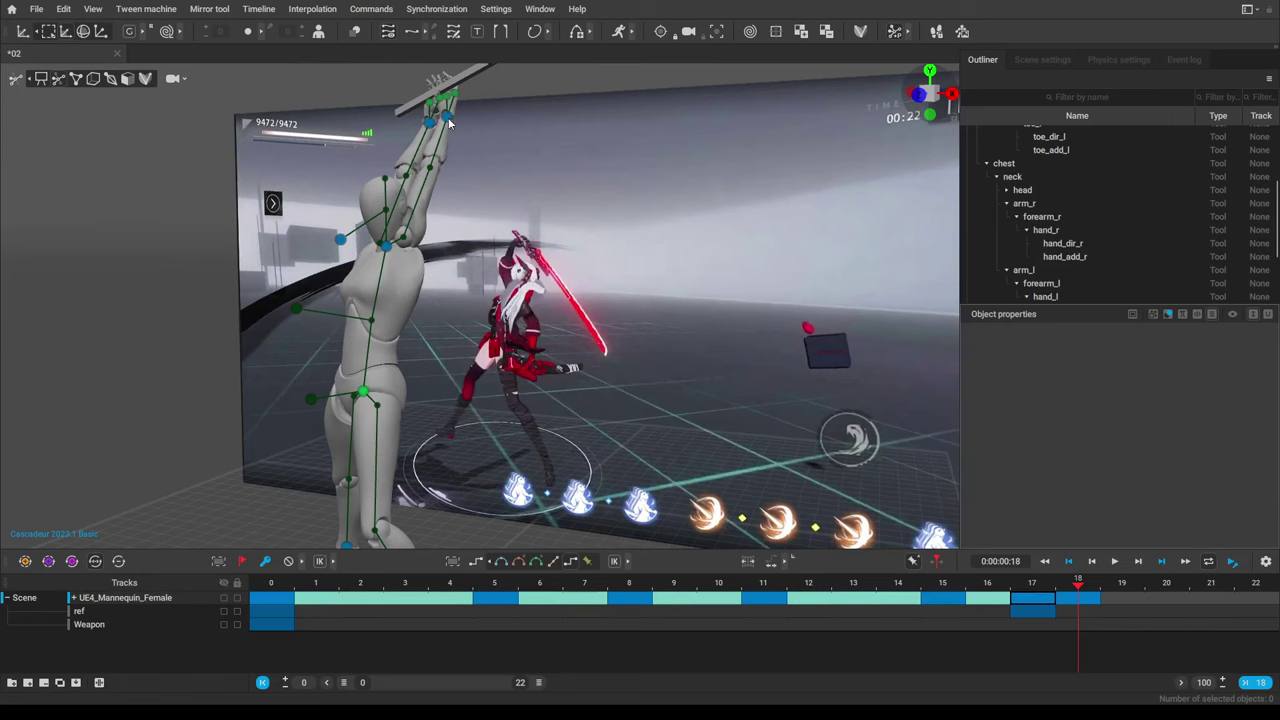
{"action": "left_click", "coordinate": [447, 117]}
{"action": "key", "text": "r"}
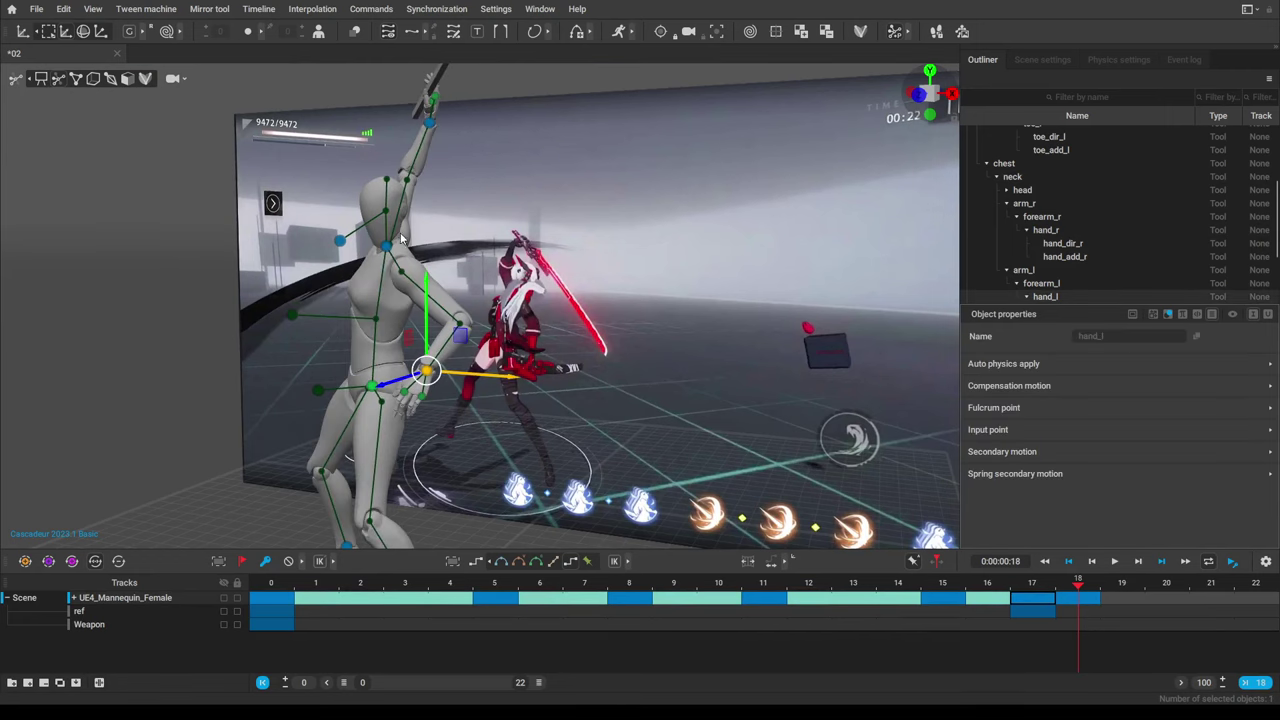
Raise the neck slightly and lift the right hand higher so the sword arm stretches straight overhead.
{"action": "left_click", "coordinate": [432, 130]}
{"action": "right_click_drag", "start_coordinate": [432, 208], "coordinate": [466, 266]}
{"action": "left_click_drag", "start_coordinate": [348, 130], "coordinate": [348, 117]}
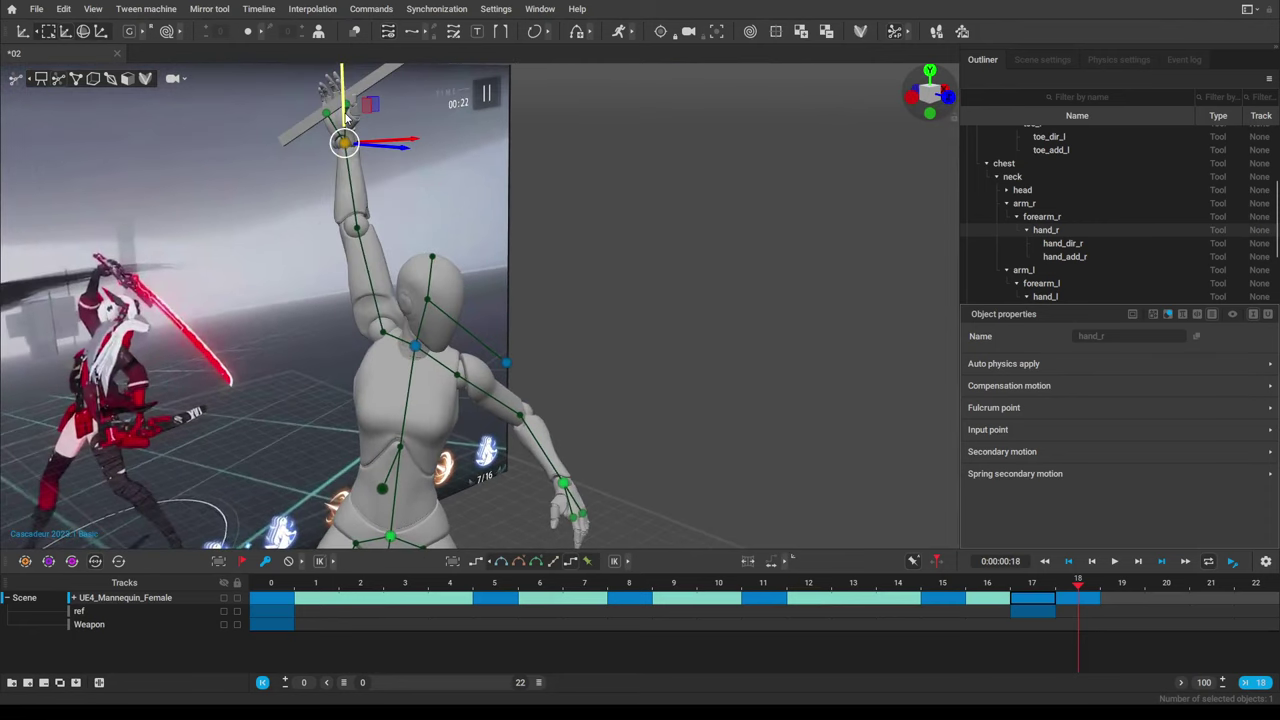
{"action": "left_click", "coordinate": [415, 346]}
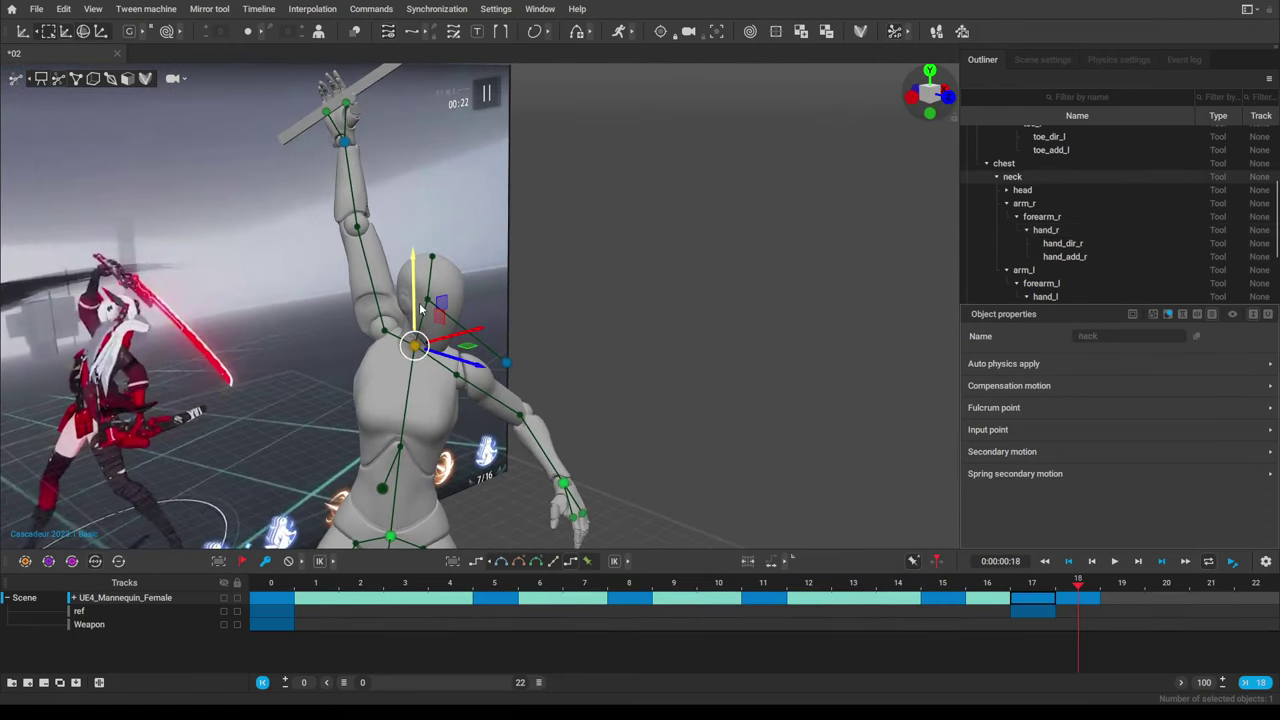
{"action": "left_click_drag", "start_coordinate": [416, 326], "coordinate": [414, 304]}
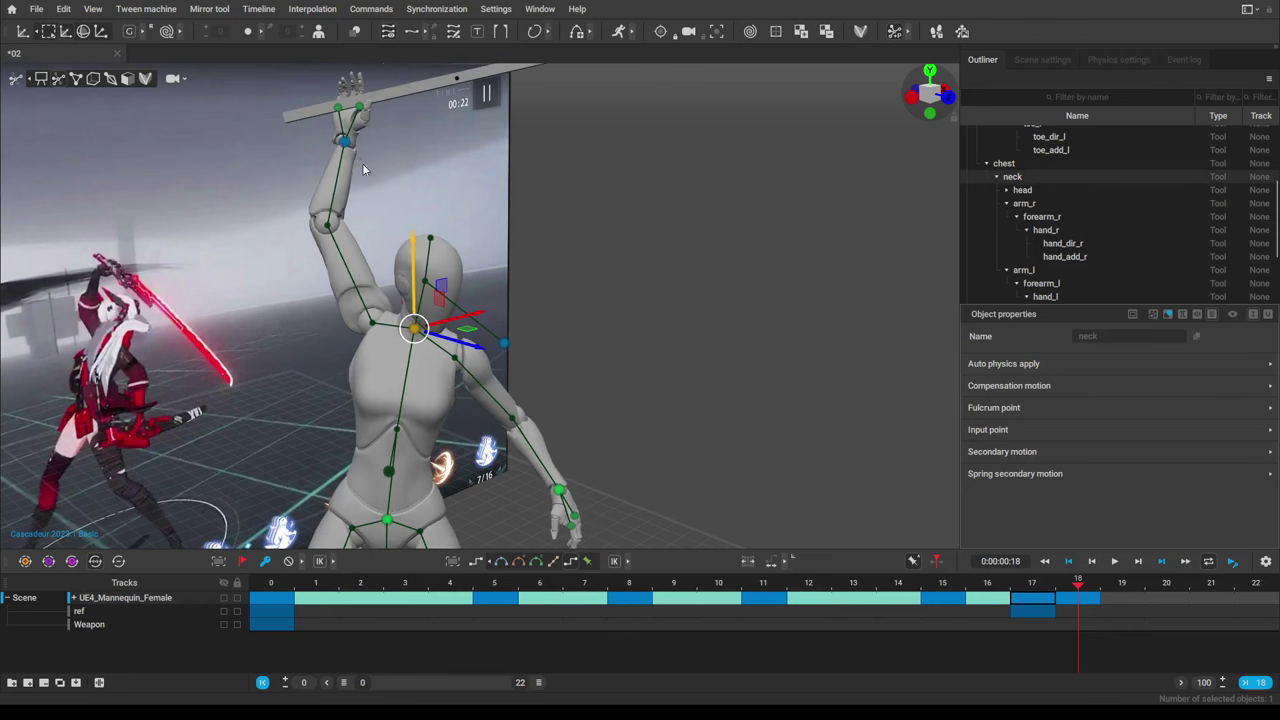
{"action": "left_click", "coordinate": [345, 143]}
{"action": "left_click_drag", "start_coordinate": [345, 128], "coordinate": [342, 104]}
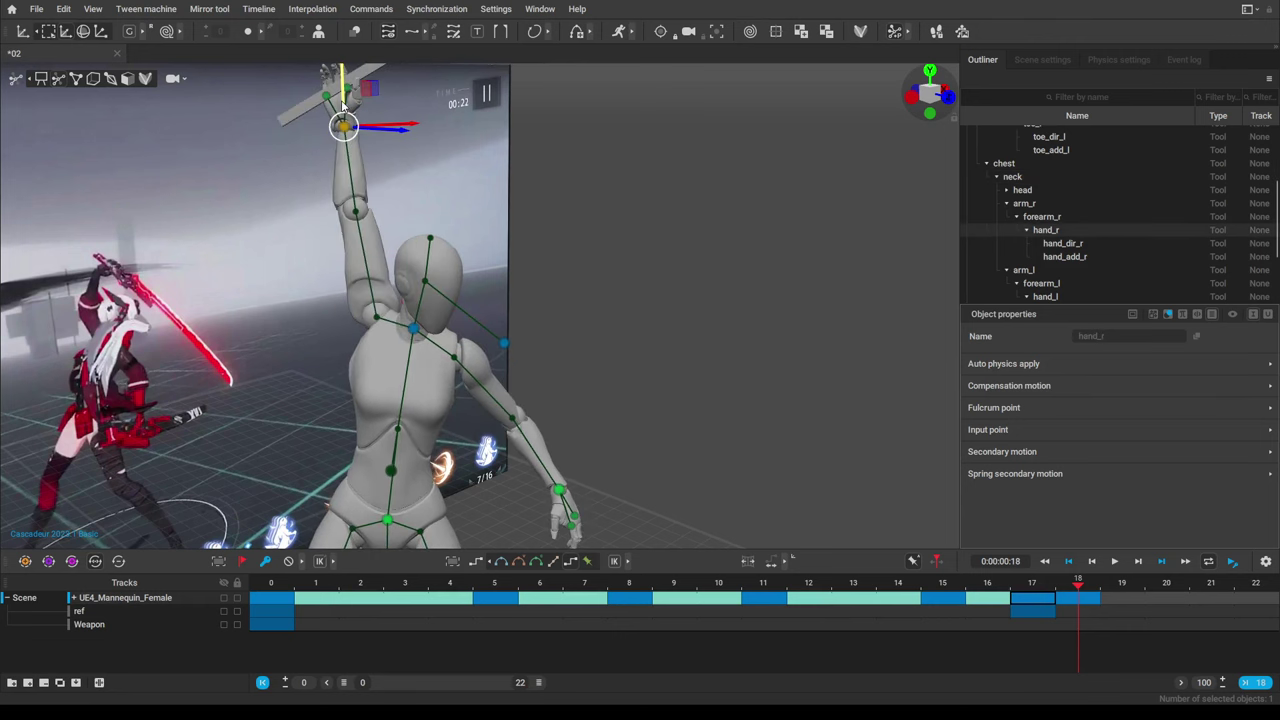
{"action": "scroll", "coordinate": [389, 390], "scroll_direction": "down", "scroll_amount": 4}
{"action": "left_click_drag", "start_coordinate": [390, 388], "coordinate": [433, 371], "text": "alt"}
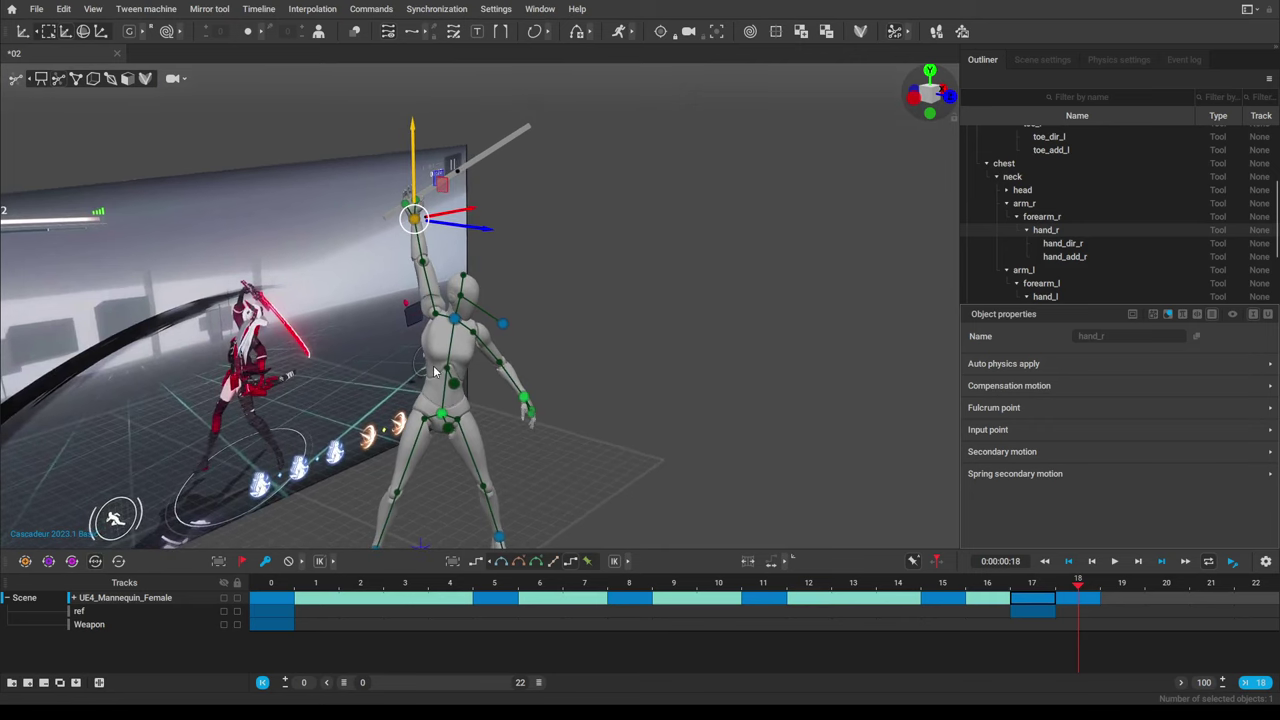
Select the right hand control with its direction and additional points, and rotate the hand to re-aim the overhead sword.
{"action": "scroll", "coordinate": [434, 372], "scroll_direction": "up", "scroll_amount": 4}
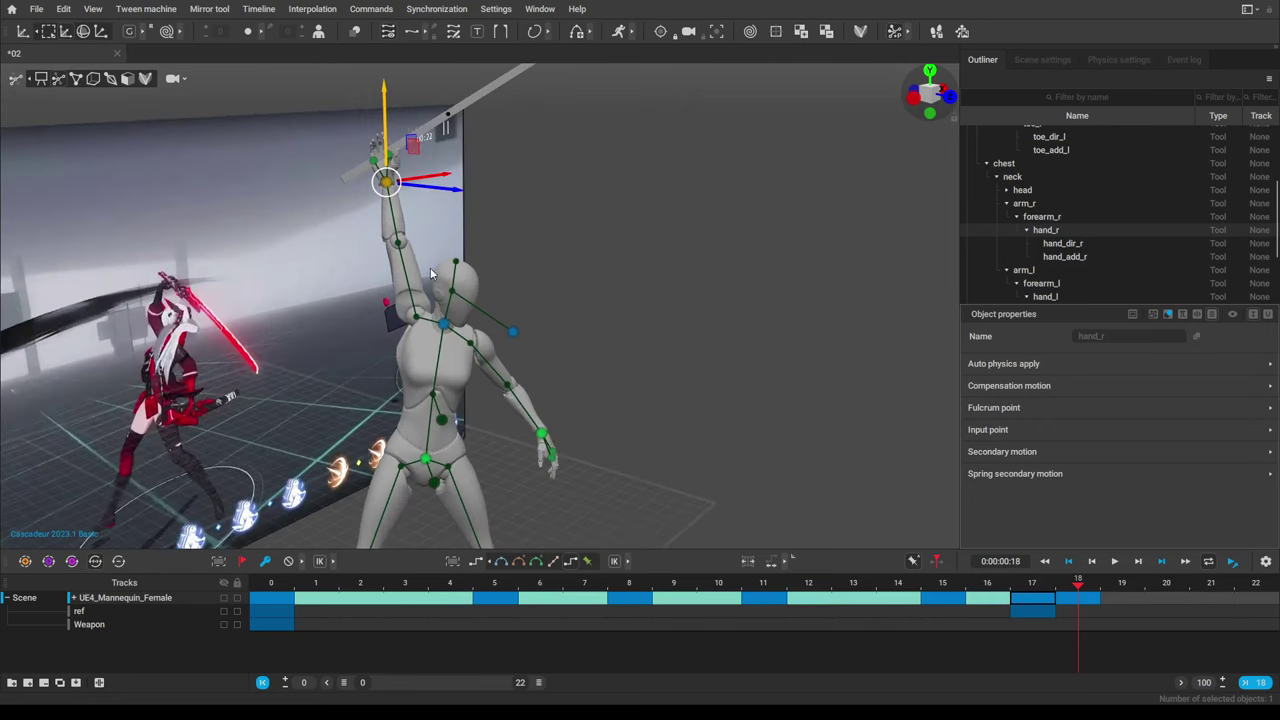
{"action": "double_click", "coordinate": [388, 183]}
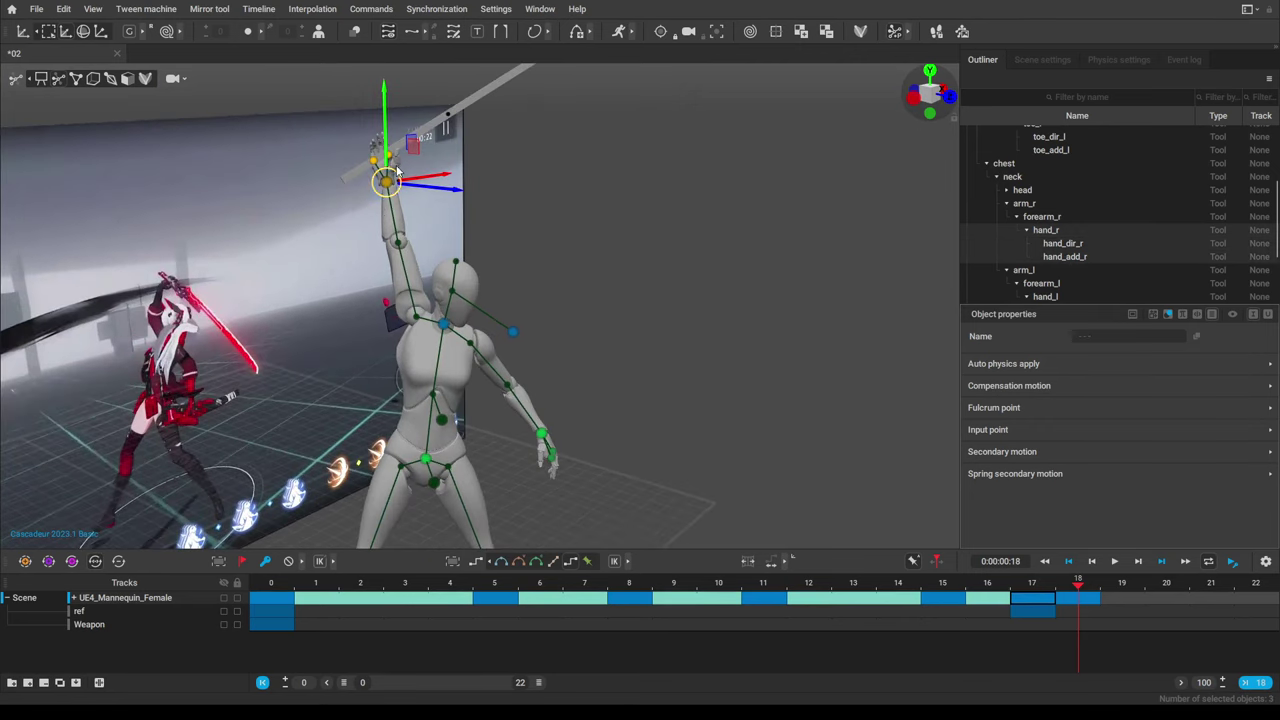
{"action": "key", "text": "e"}
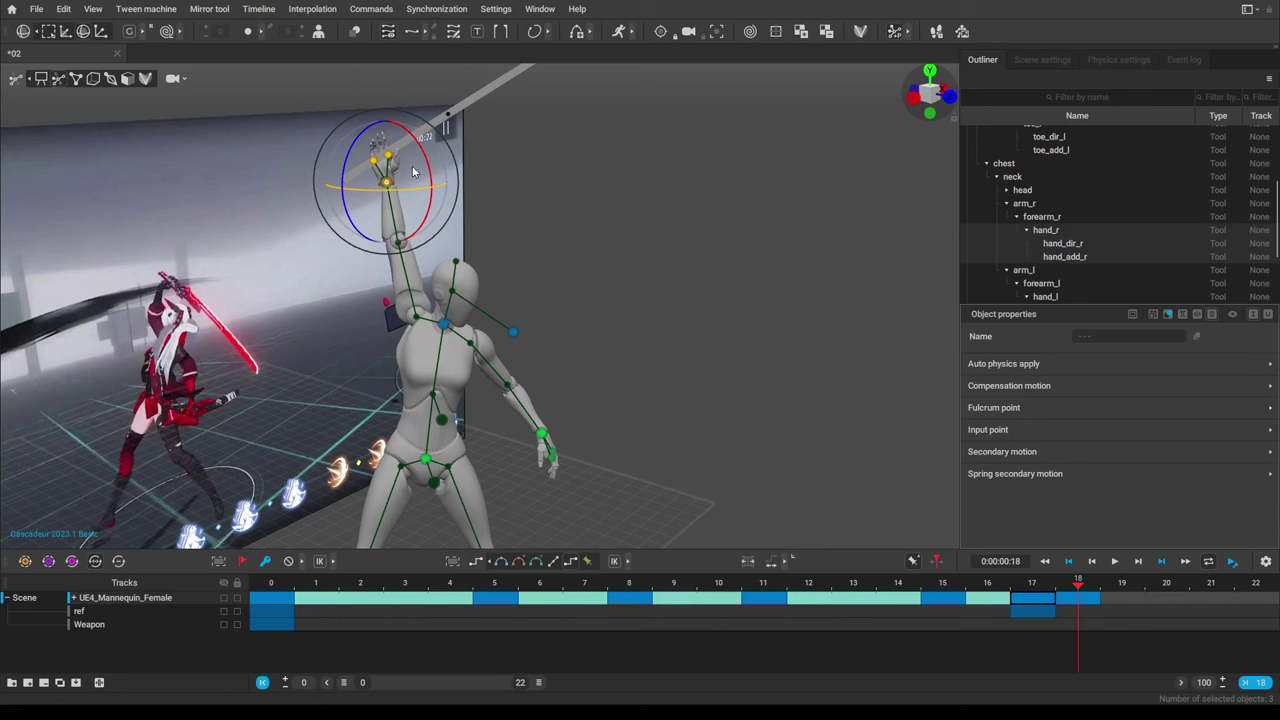
{"action": "left_click_drag", "start_coordinate": [348, 228], "coordinate": [320, 106]}
{"action": "scroll", "coordinate": [570, 257], "scroll_direction": "down", "scroll_amount": 4}
{"action": "right_click_drag", "start_coordinate": [571, 262], "coordinate": [418, 293]}
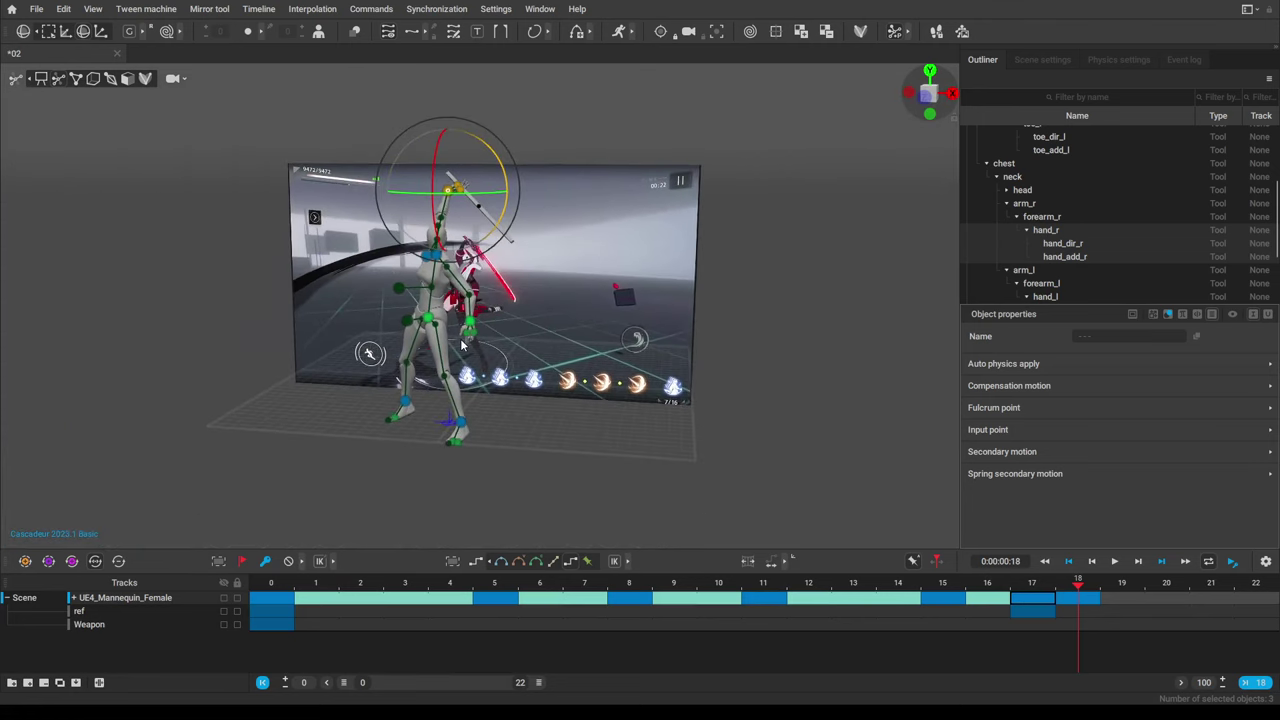
Raise the chest direction controller so the chest tilts upward and the back arches.
{"action": "scroll", "coordinate": [465, 345], "scroll_direction": "up", "scroll_amount": 3}
{"action": "left_click", "coordinate": [620, 315]}
{"action": "right_click_drag", "start_coordinate": [620, 315], "coordinate": [556, 340]}
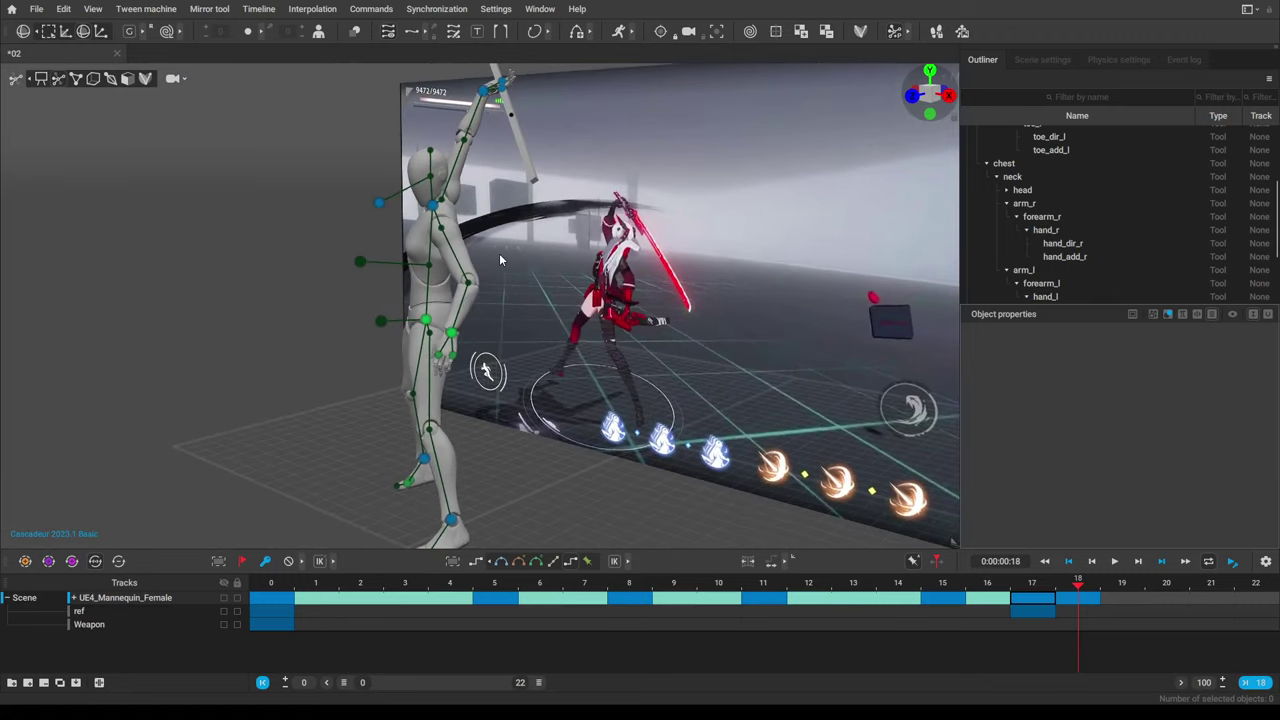
{"action": "scroll", "coordinate": [449, 321], "scroll_direction": "up", "scroll_amount": 3}
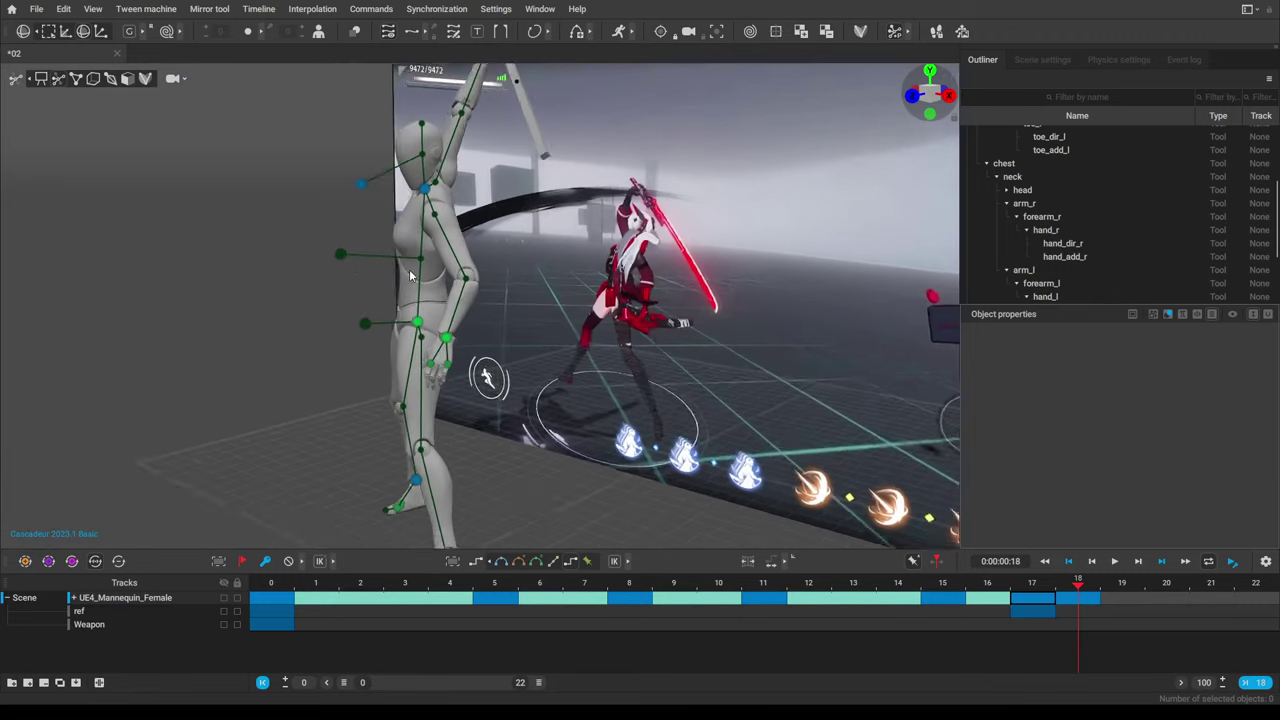
{"action": "left_click", "coordinate": [320, 246]}
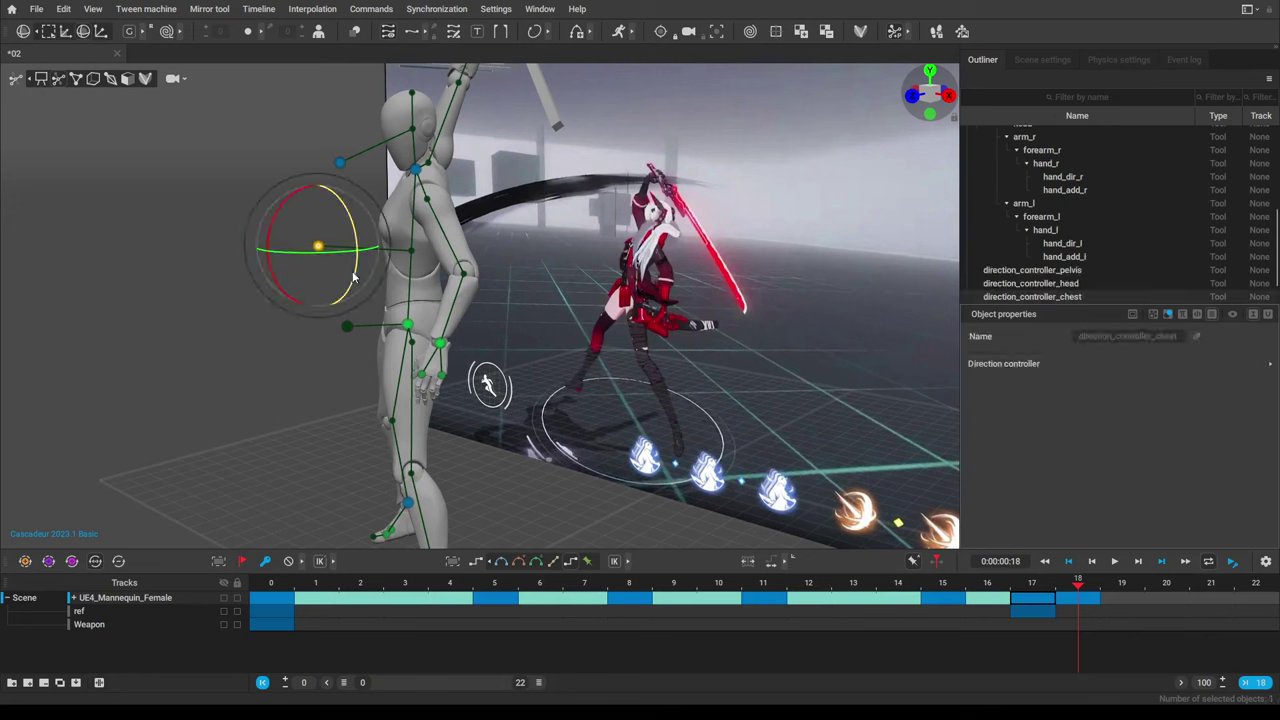
{"action": "key", "text": "w"}
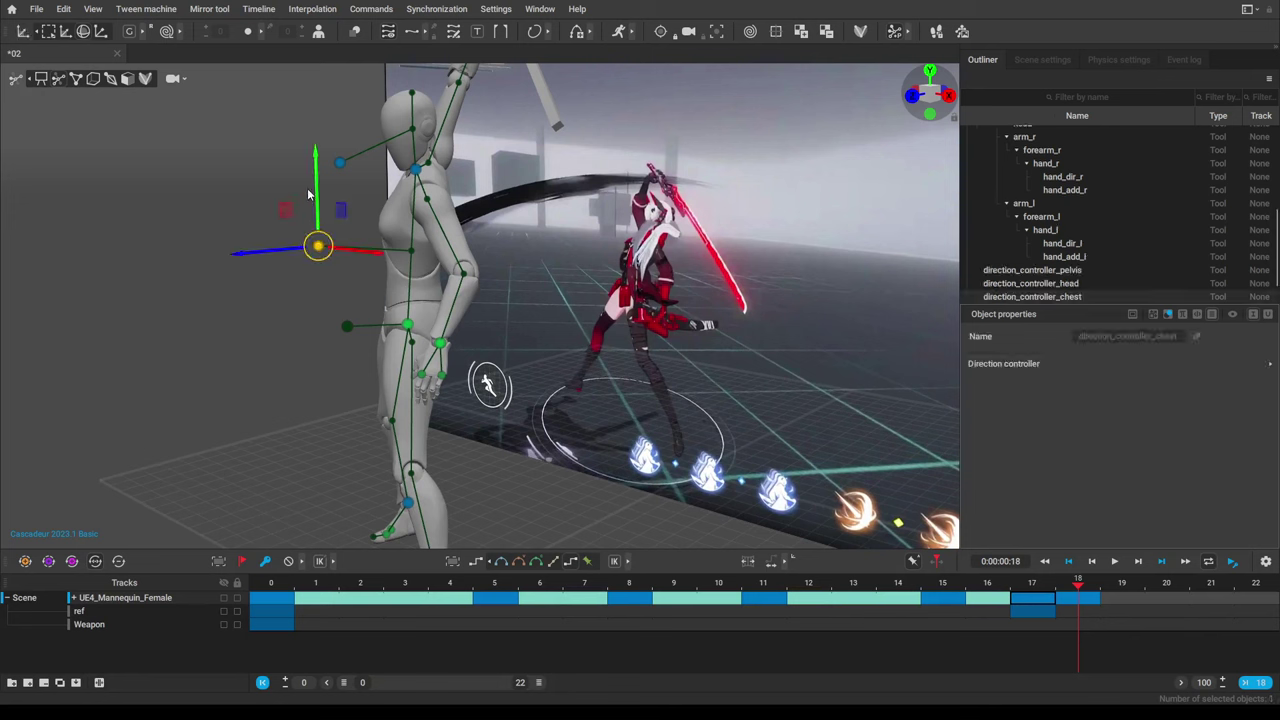
{"action": "left_click_drag", "start_coordinate": [319, 193], "coordinate": [323, 165]}
{"action": "scroll", "coordinate": [386, 243], "scroll_direction": "down", "scroll_amount": 3}
{"action": "middle_click_drag", "start_coordinate": [553, 332], "coordinate": [536, 243], "text": "alt"}
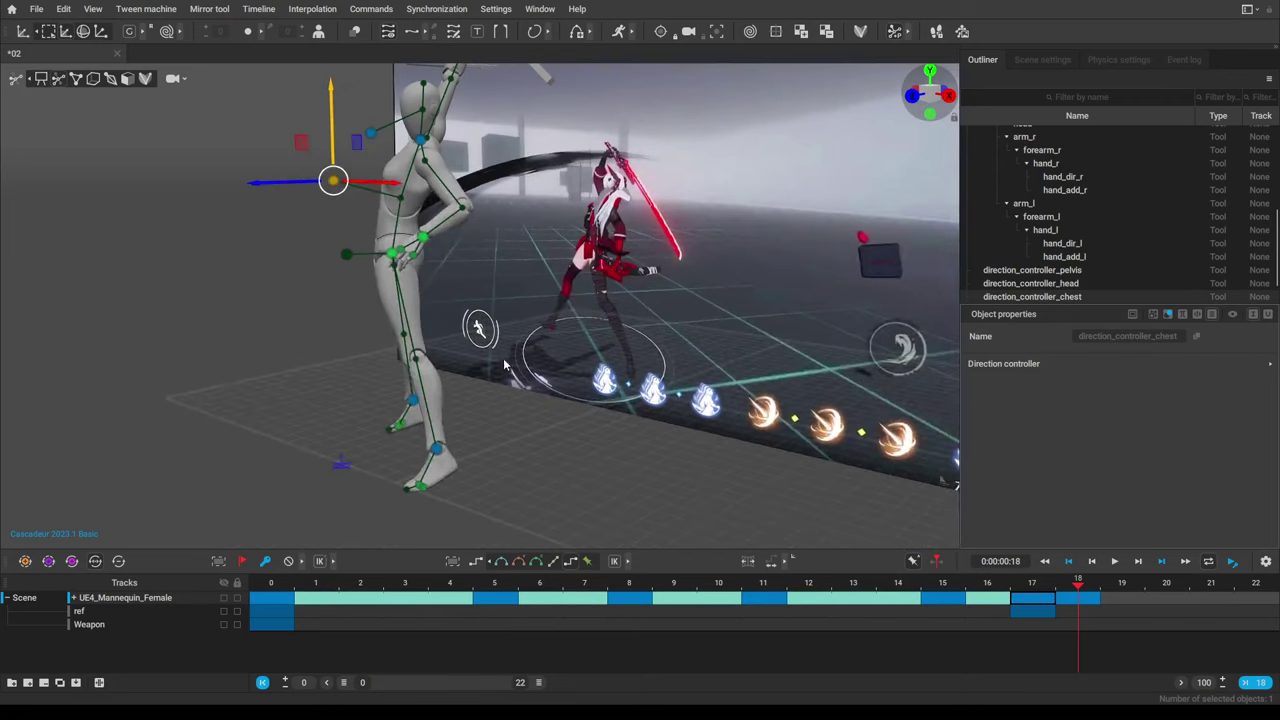
Try to lower the neck, head direction and right hand controls together slightly.
{"action": "scroll", "coordinate": [460, 287], "scroll_direction": "down", "scroll_amount": 3}
{"action": "left_click_drag", "start_coordinate": [475, 146], "coordinate": [410, 233]}
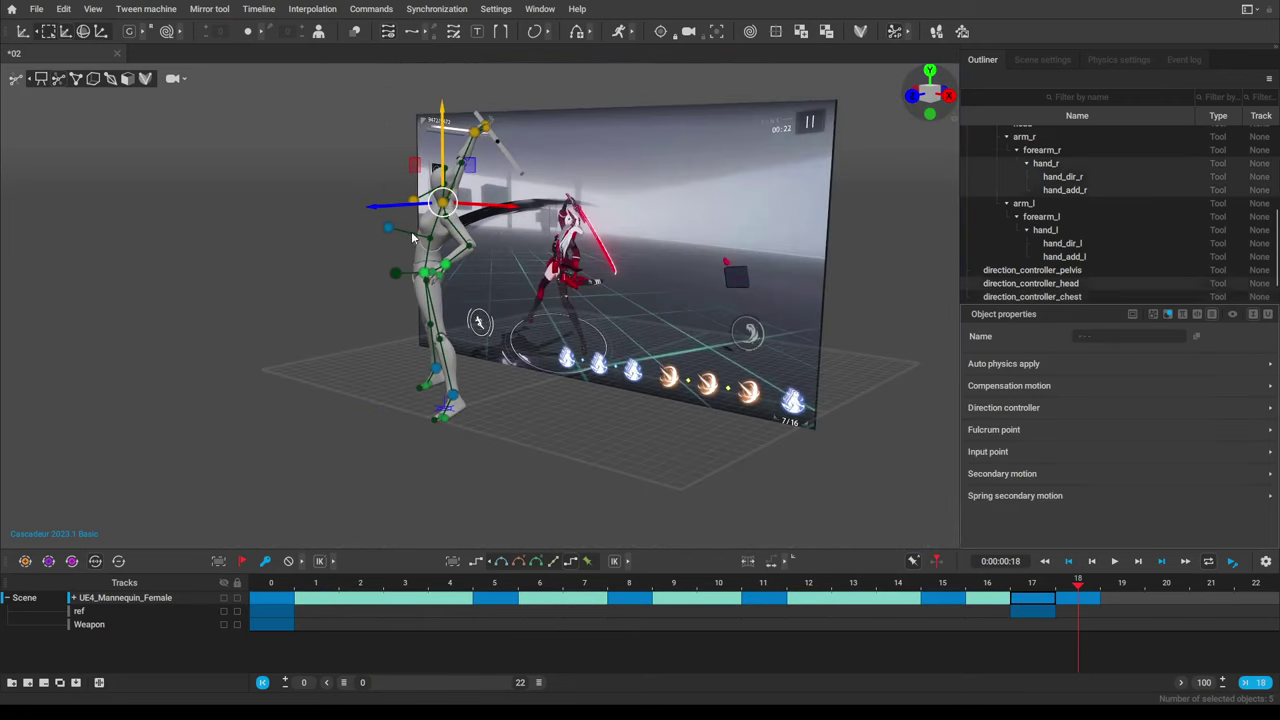
{"action": "left_click_drag", "start_coordinate": [445, 160], "coordinate": [446, 169]}
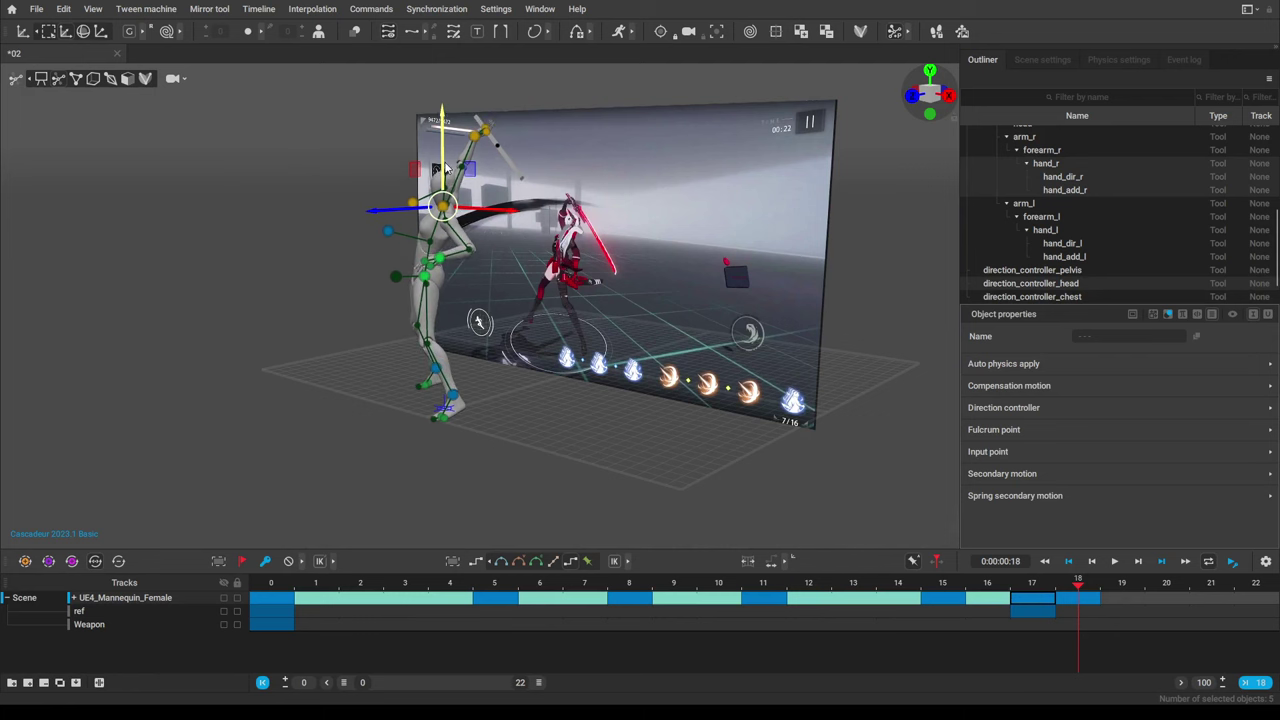
Select both foot controls and lower them together slightly, then clear the selection.
{"action": "left_click", "coordinate": [441, 388]}
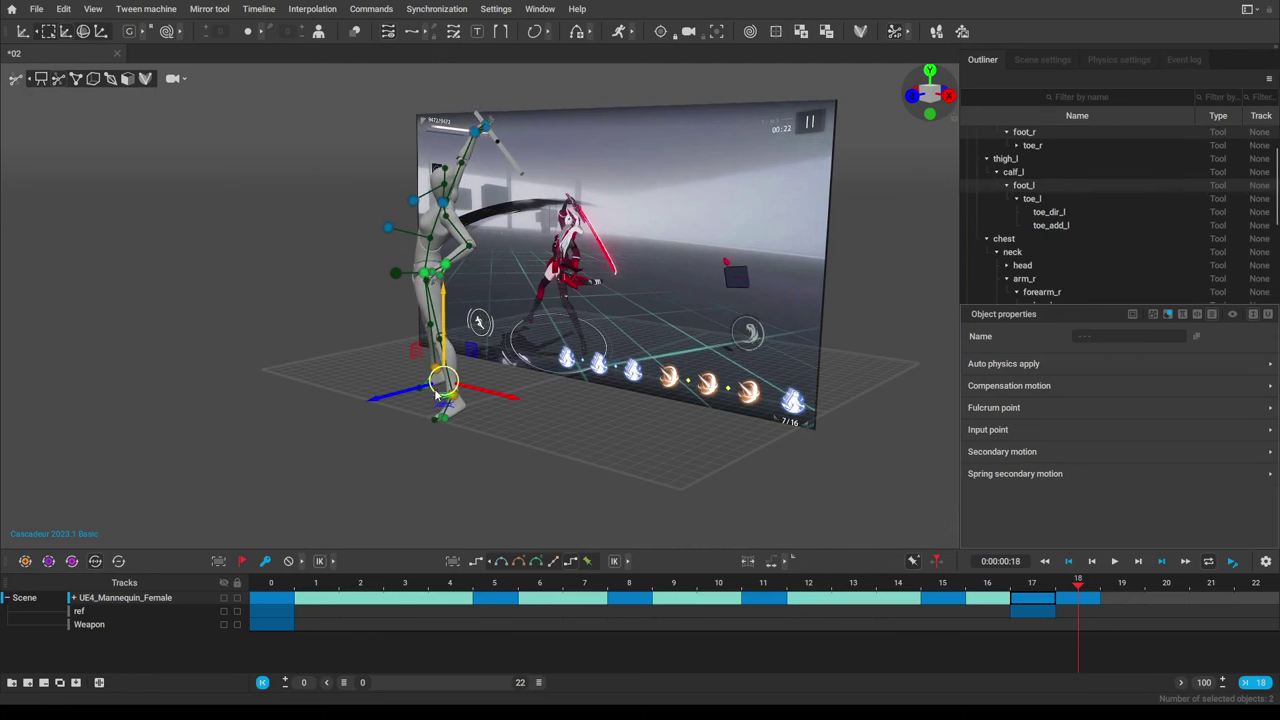
{"action": "left_click_drag", "start_coordinate": [442, 345], "coordinate": [447, 352]}
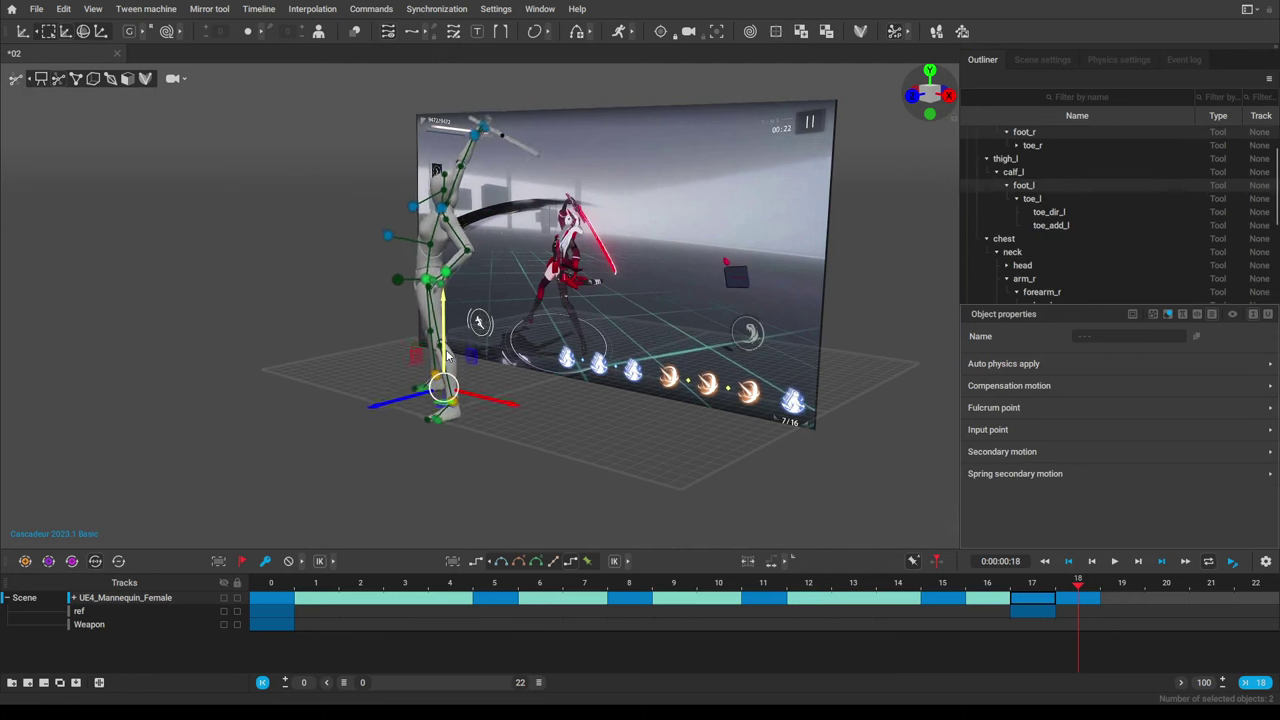
{"action": "left_click", "coordinate": [284, 290]}
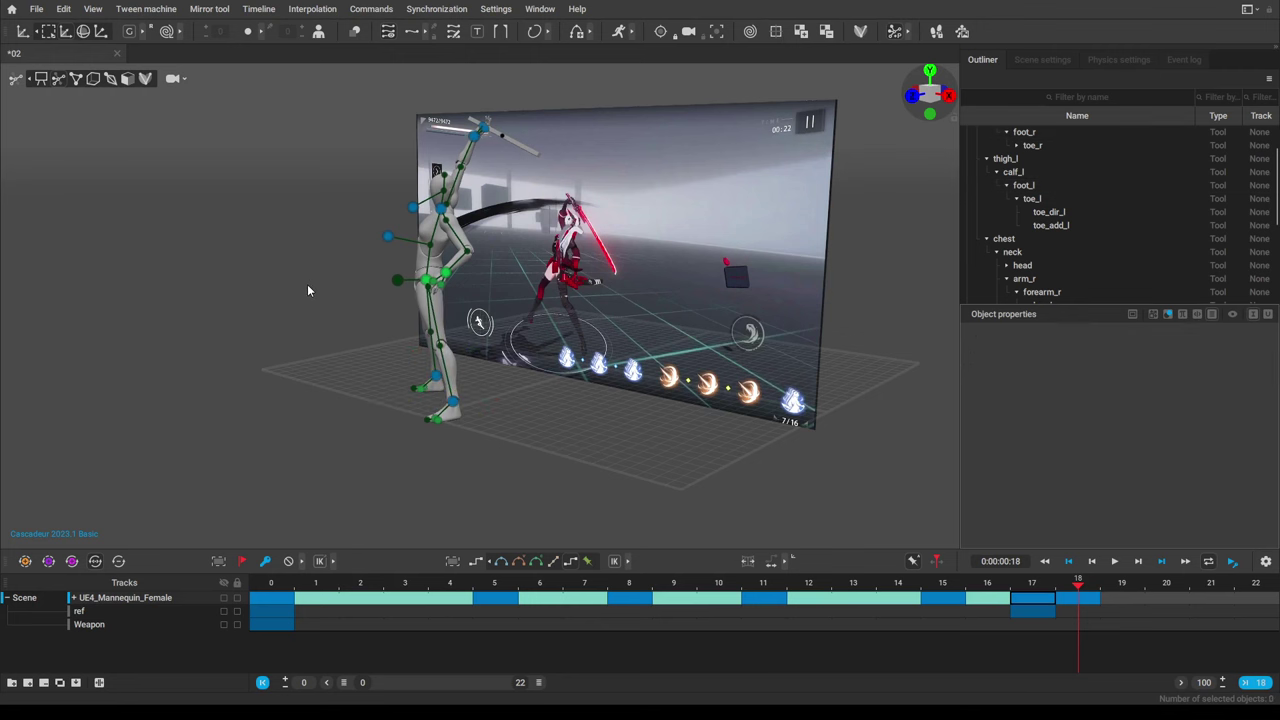
Examine the overhead sword pose at frame 18 from several angles against the reference image.
{"action": "scroll", "coordinate": [312, 288], "scroll_direction": "up", "scroll_amount": 4}
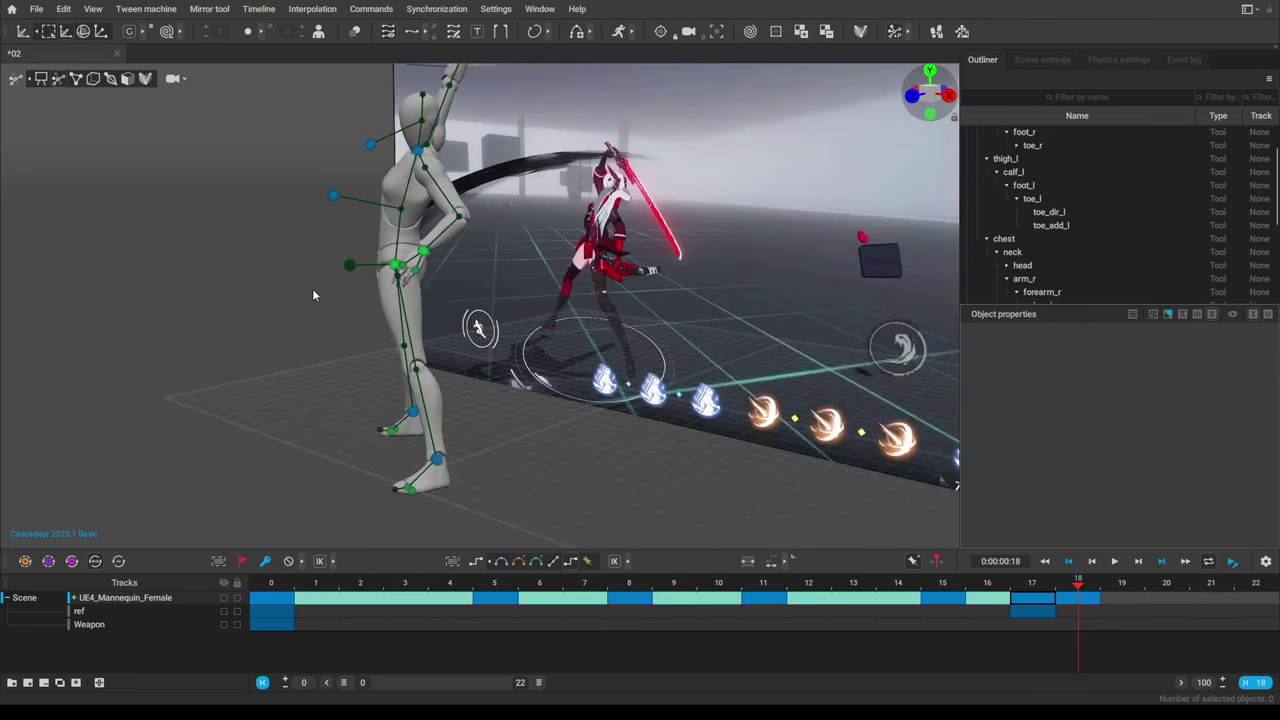
{"action": "right_click_drag", "start_coordinate": [260, 280], "coordinate": [163, 189]}
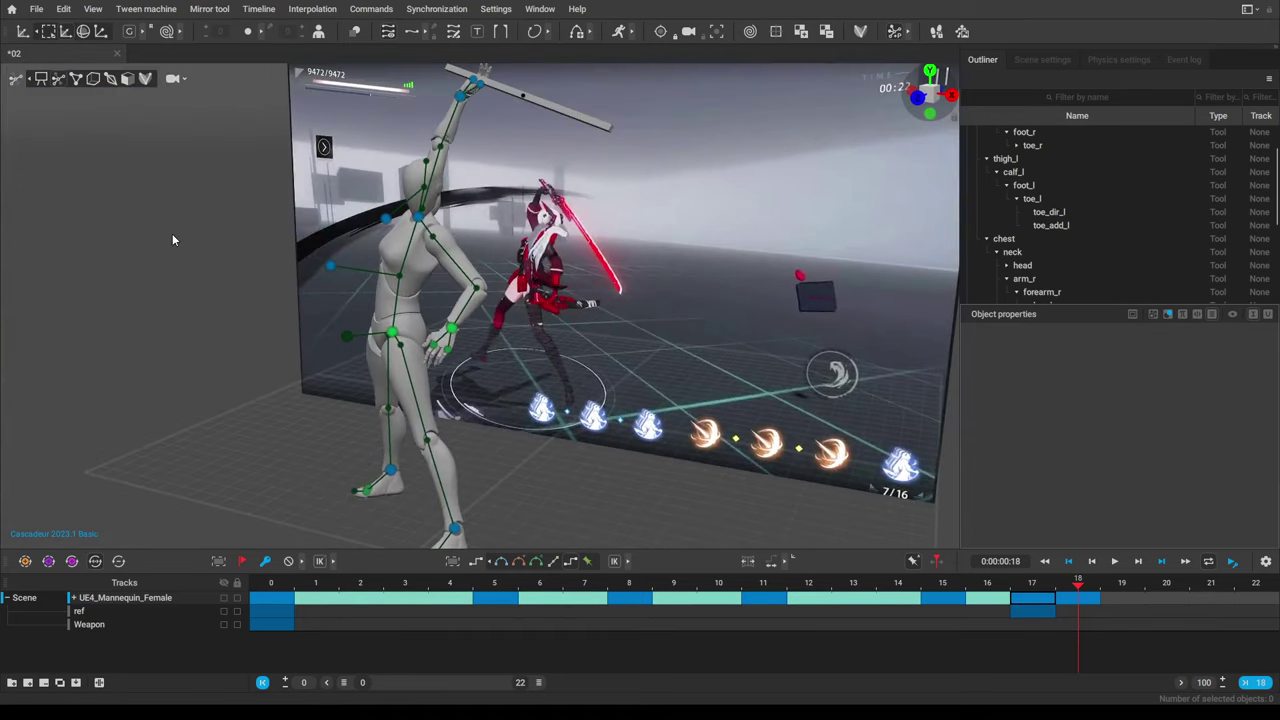
{"action": "scroll", "coordinate": [173, 234], "scroll_direction": "up", "scroll_amount": 3}
{"action": "left_click_drag", "start_coordinate": [172, 236], "coordinate": [224, 321], "text": "alt"}
{"action": "scroll", "coordinate": [180, 250], "scroll_direction": "down", "scroll_amount": 3}
{"action": "scroll", "coordinate": [224, 321], "scroll_direction": "down", "scroll_amount": 3}
{"action": "scroll", "coordinate": [226, 312], "scroll_direction": "up", "scroll_amount": 2}
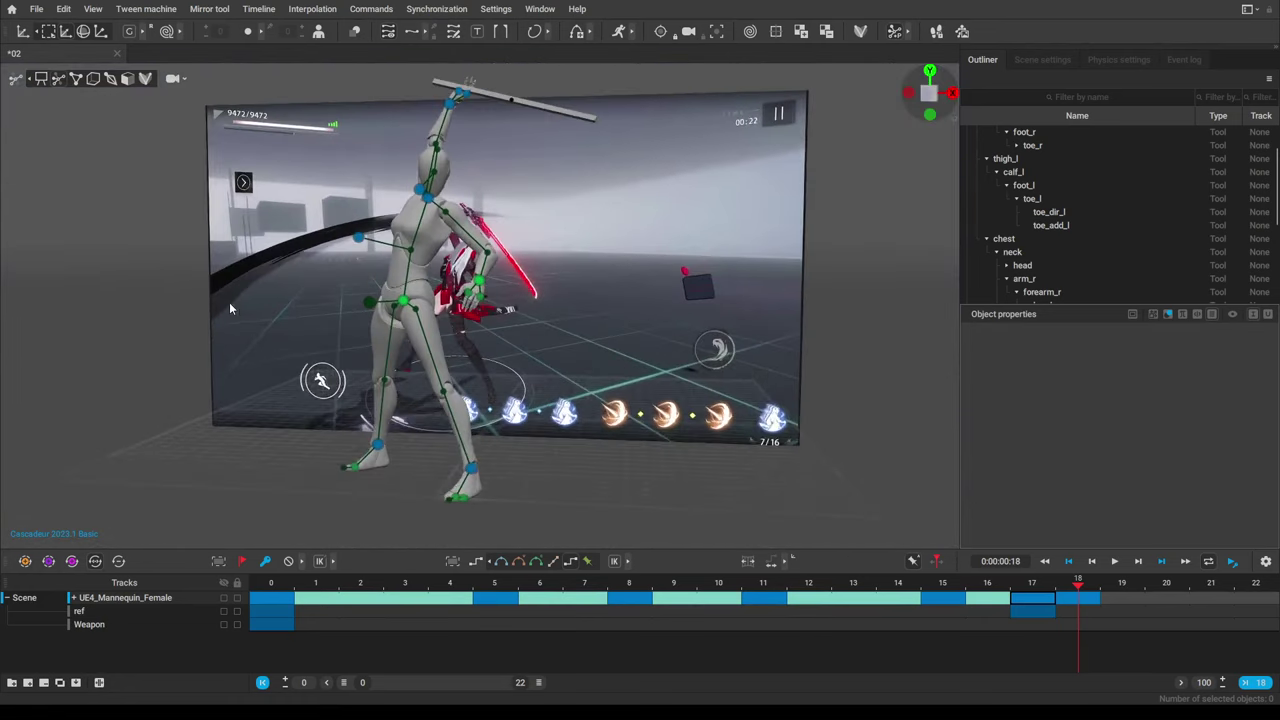
Try deleting the mannequin's keyframe at frame 17 and scrub through the interpolated motion.
{"action": "left_click_drag", "start_coordinate": [983, 590], "coordinate": [1013, 585]}
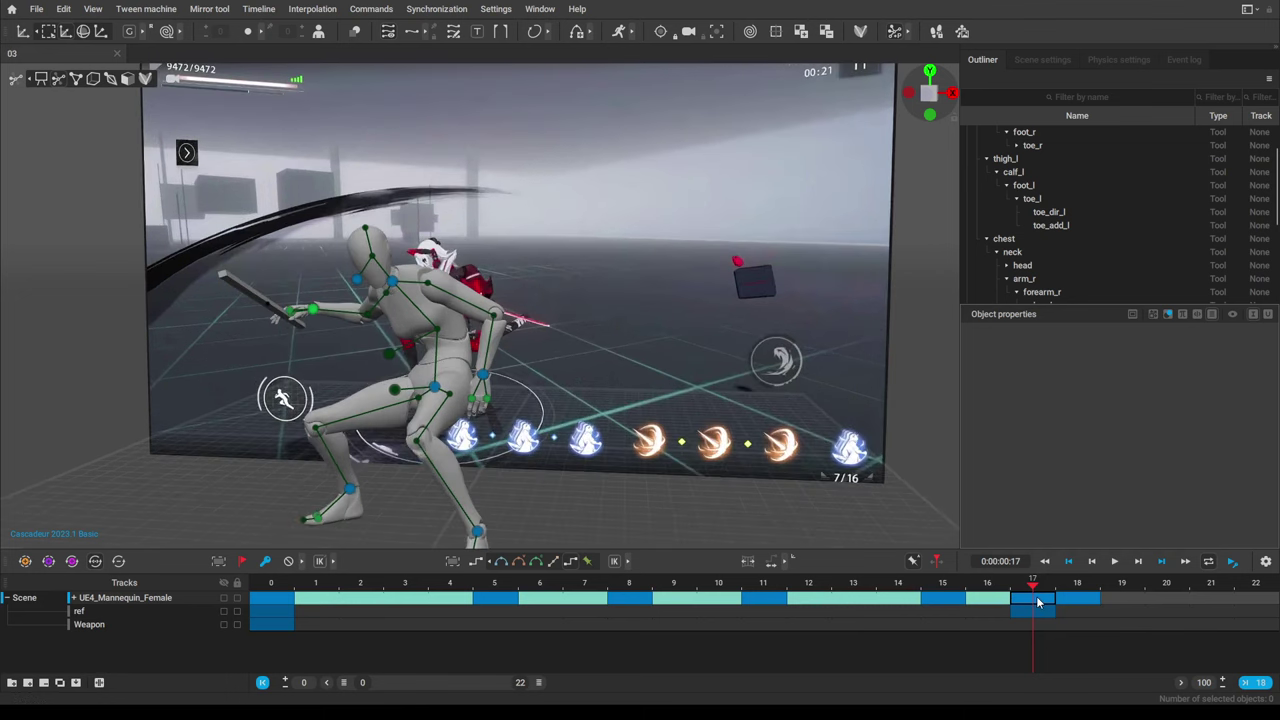
{"action": "scroll", "coordinate": [717, 414], "scroll_direction": "down", "scroll_amount": 2}
{"action": "key", "text": "Delete"}
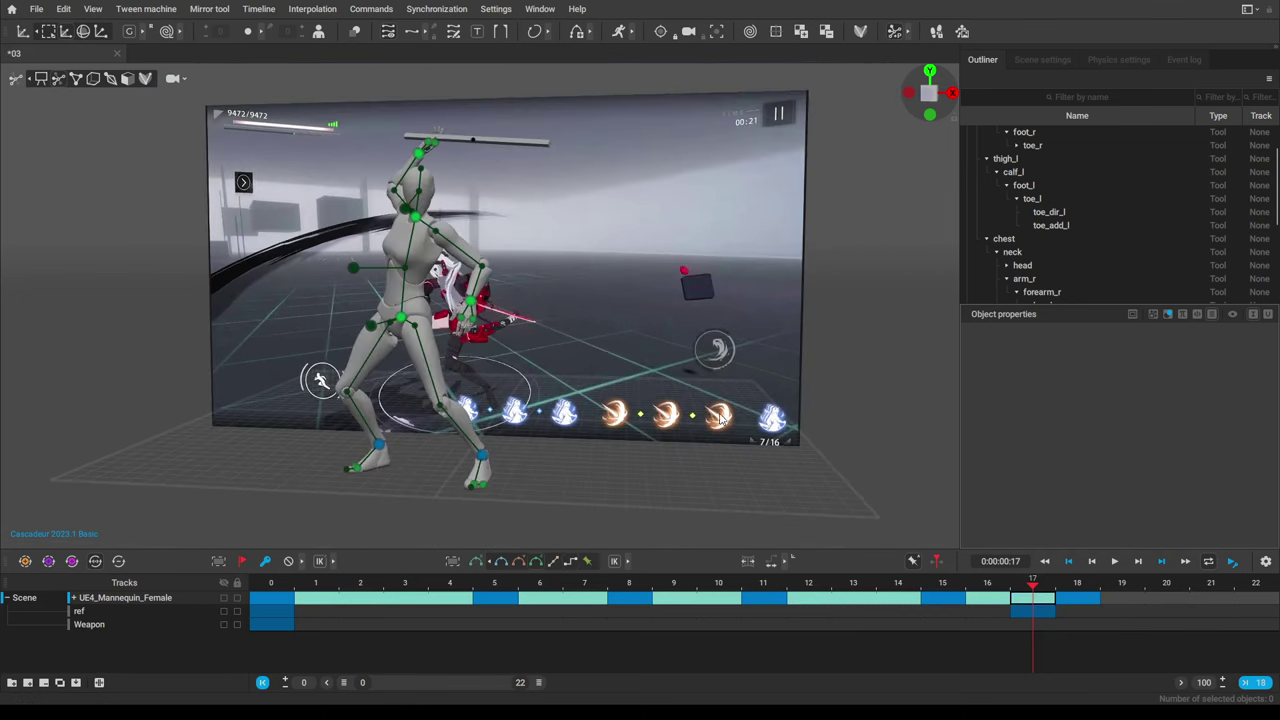
{"action": "left_click_drag", "start_coordinate": [939, 589], "coordinate": [1035, 599]}
{"action": "scroll", "coordinate": [605, 420], "scroll_direction": "up", "scroll_amount": 2}
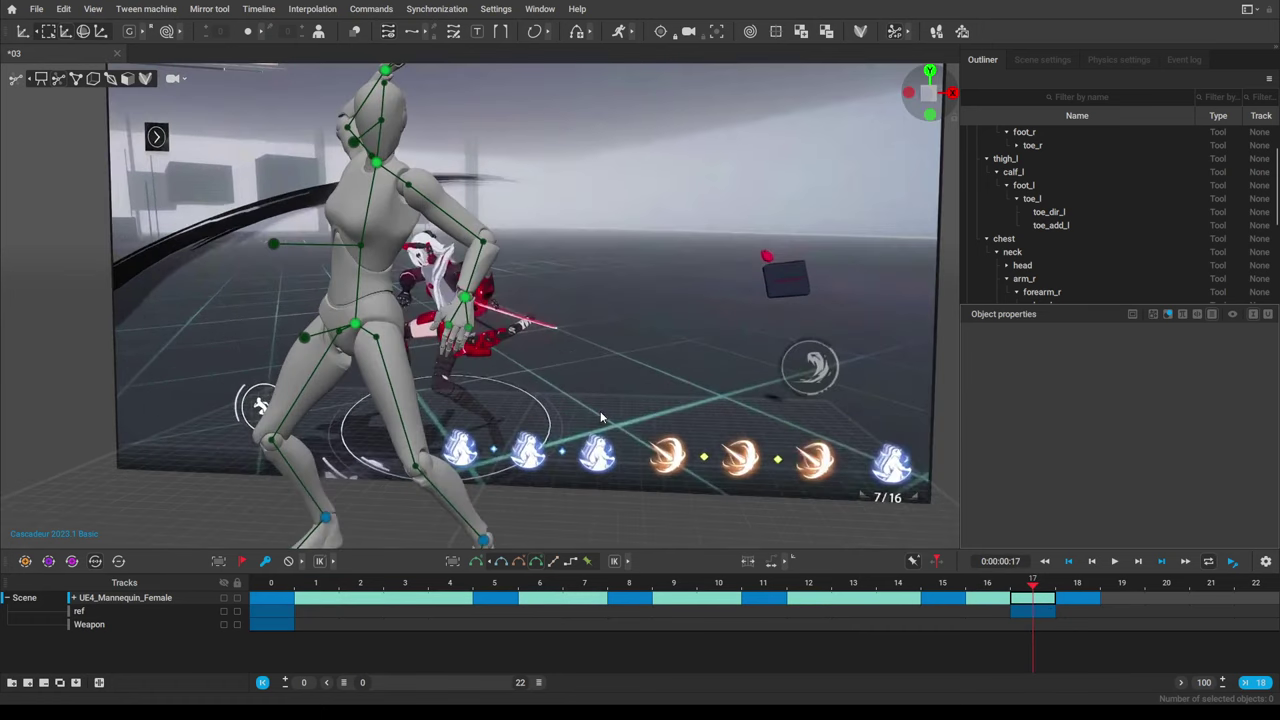
Play the attack animation from frame 12 and check the transition through frames 17 and 18 against the reference.
{"action": "left_click", "coordinate": [826, 582]}
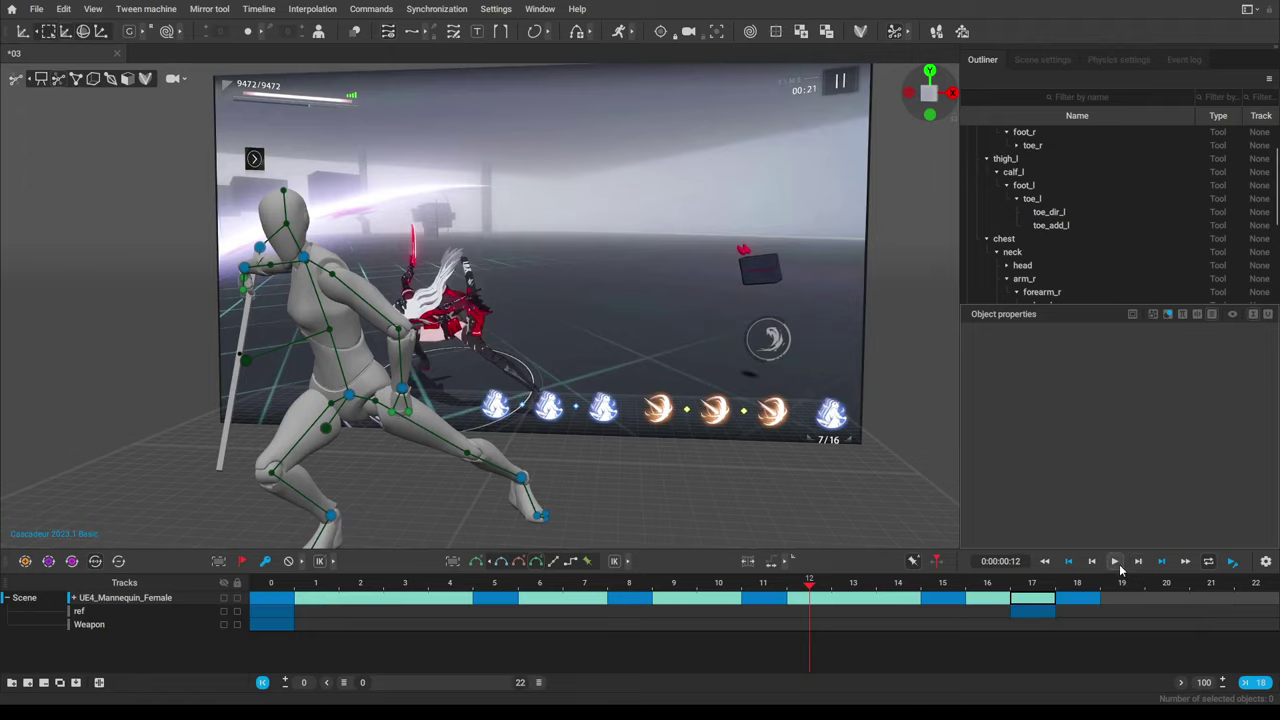
{"action": "left_click", "coordinate": [1119, 567]}
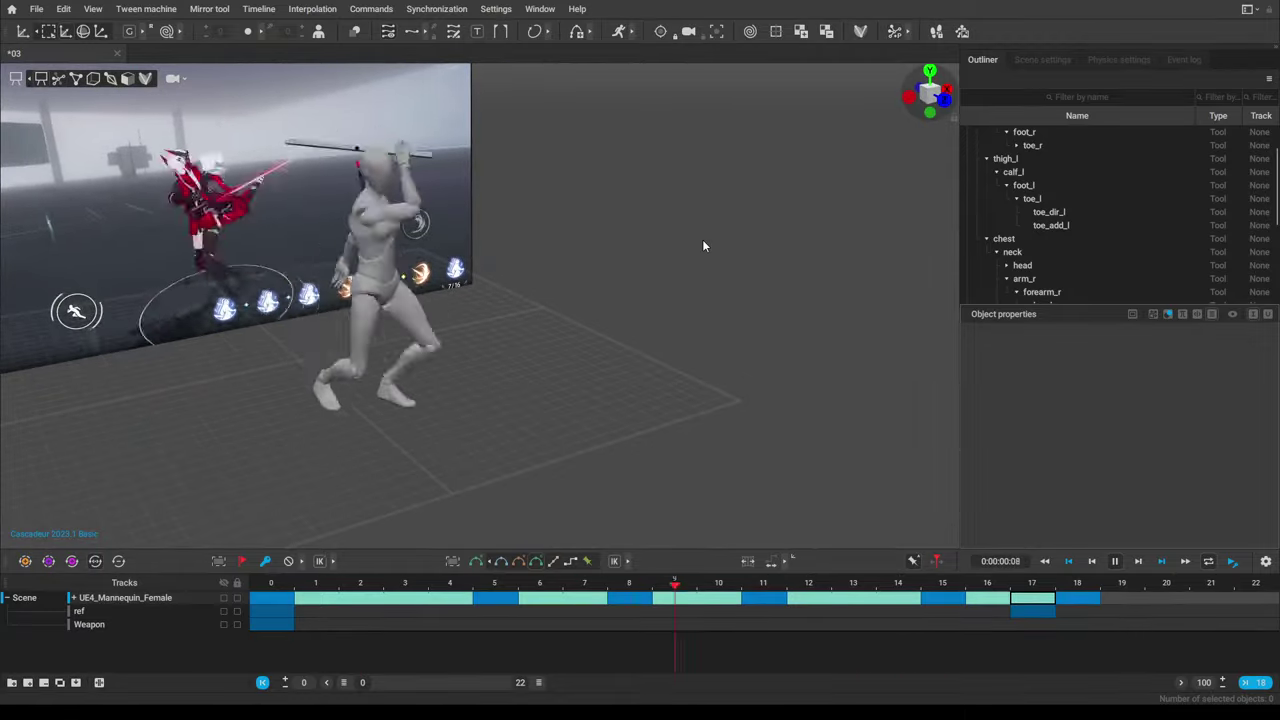
{"action": "left_click", "coordinate": [1115, 561]}
{"action": "key", "text": "Right"}
{"action": "key", "text": "Right"}
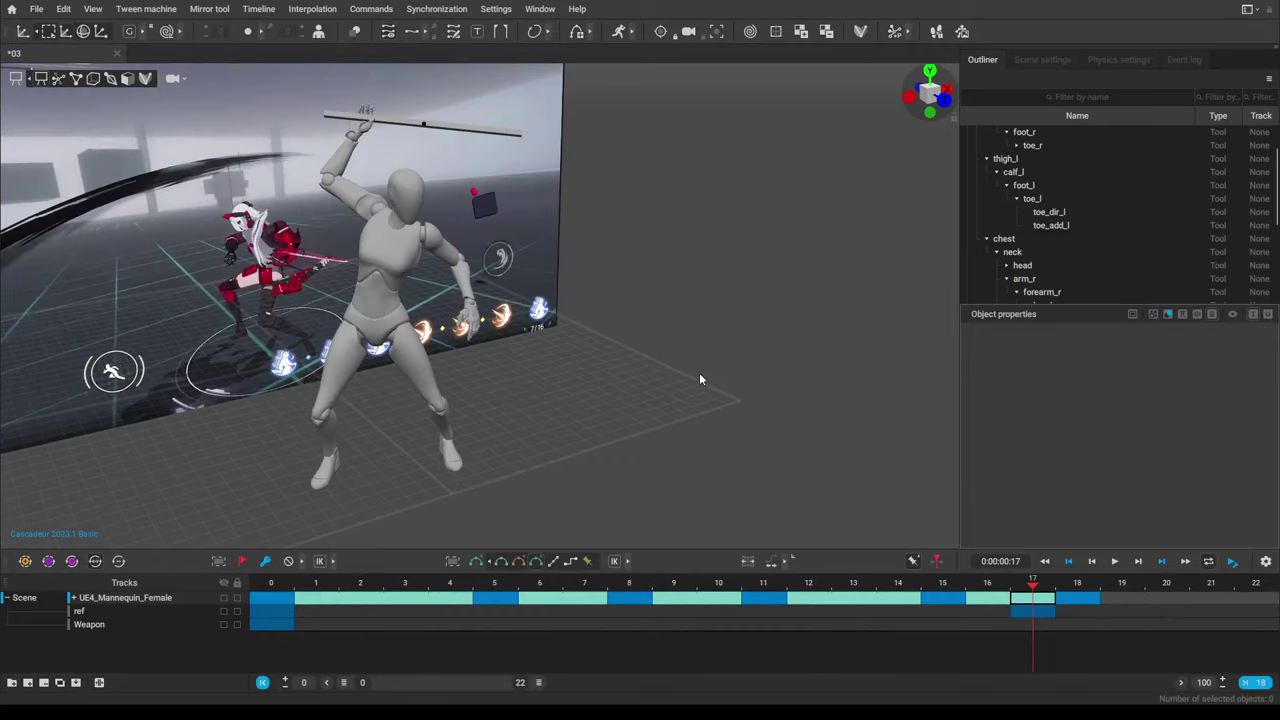
{"action": "left_click", "coordinate": [1114, 561]}
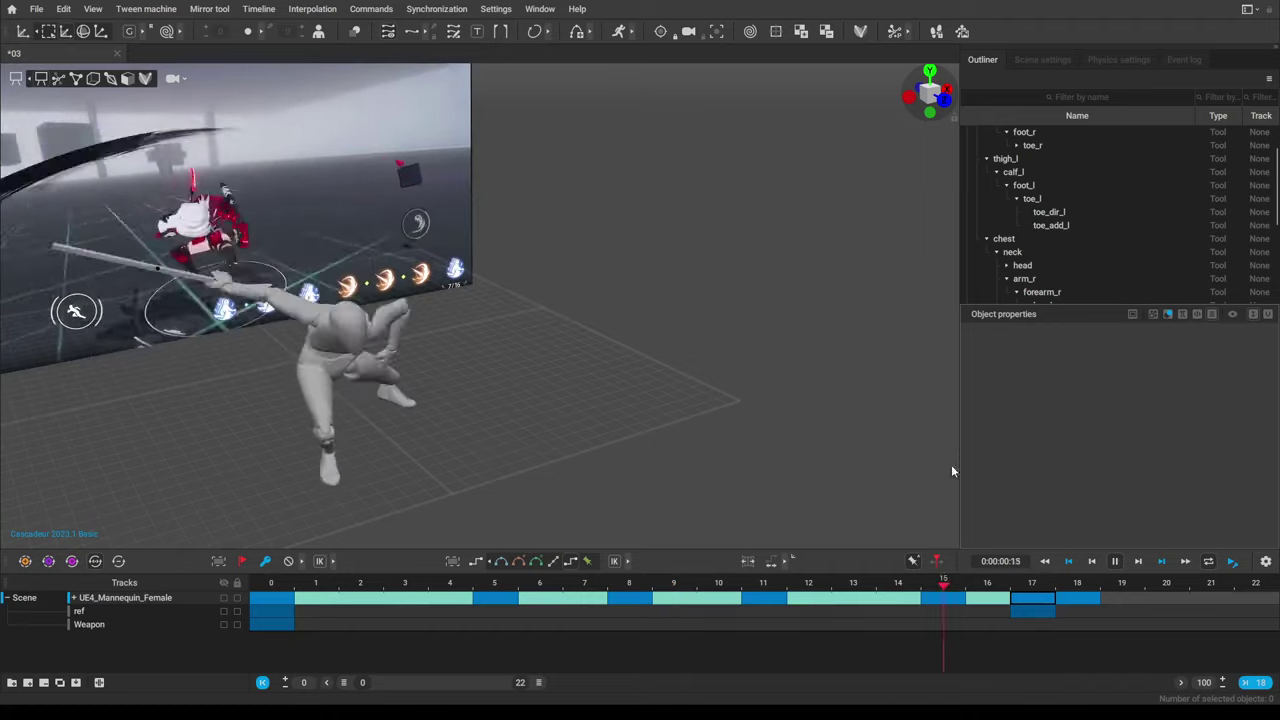
{"action": "left_click", "coordinate": [1118, 562]}
{"action": "key", "text": "Down"}
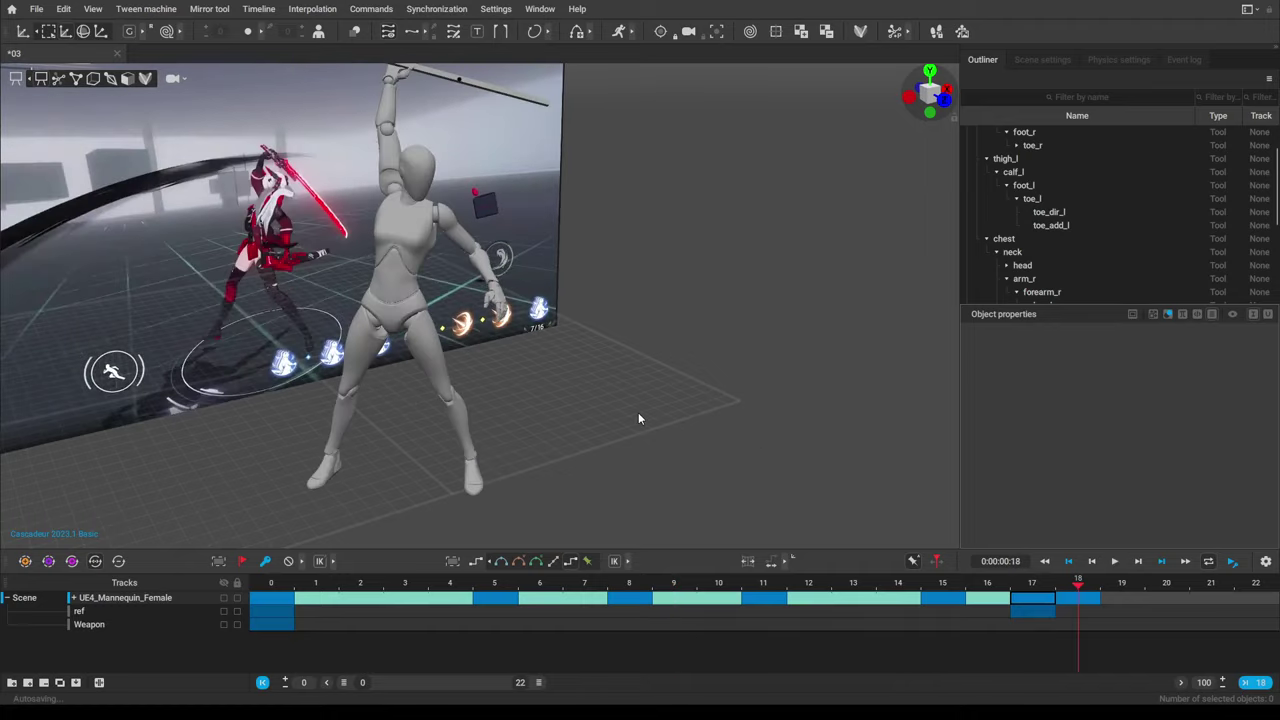
Step back through the recent frame 18 pose edits in the undo history, then redo them all.
{"action": "key", "text": "ctrl+z"}
{"action": "key", "text": "ctrl+z"}
{"action": "key", "text": "ctrl+z"}
{"action": "key", "text": "ctrl+z"}
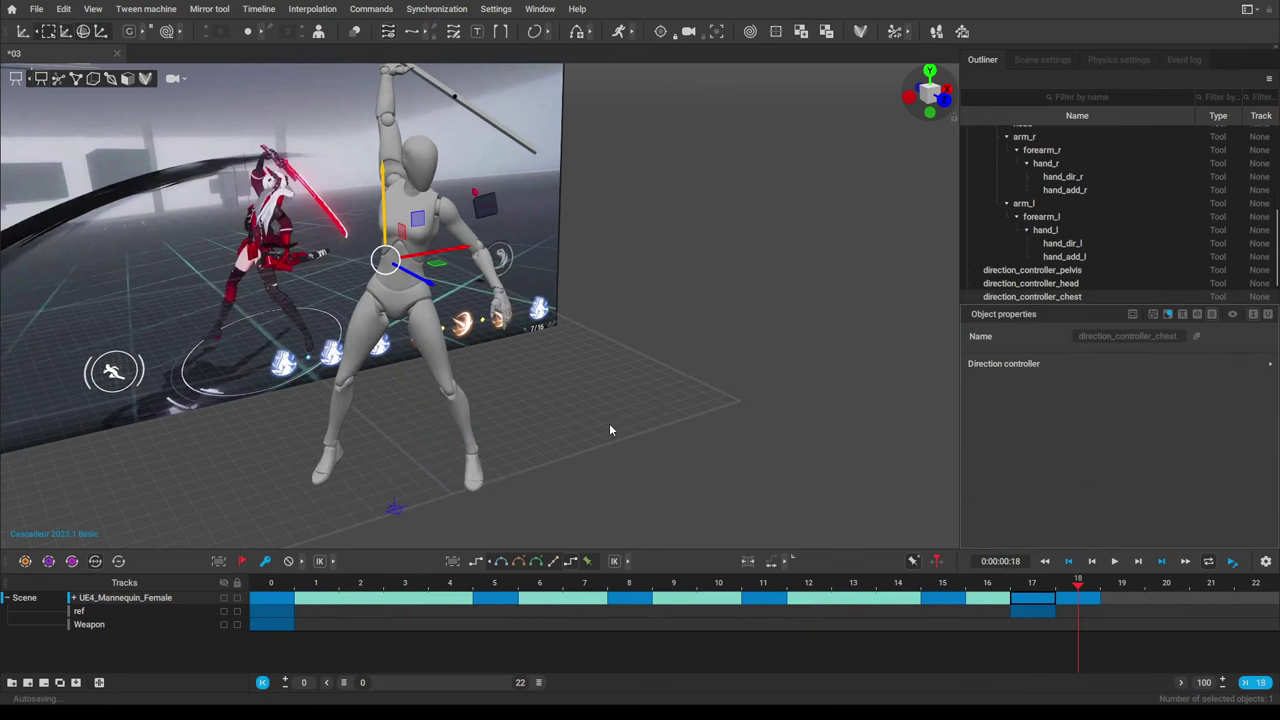
{"action": "key", "text": "ctrl+z"}
{"action": "key", "text": "ctrl+z"}
{"action": "key", "text": "ctrl+z"}
{"action": "key", "text": "ctrl+z"}
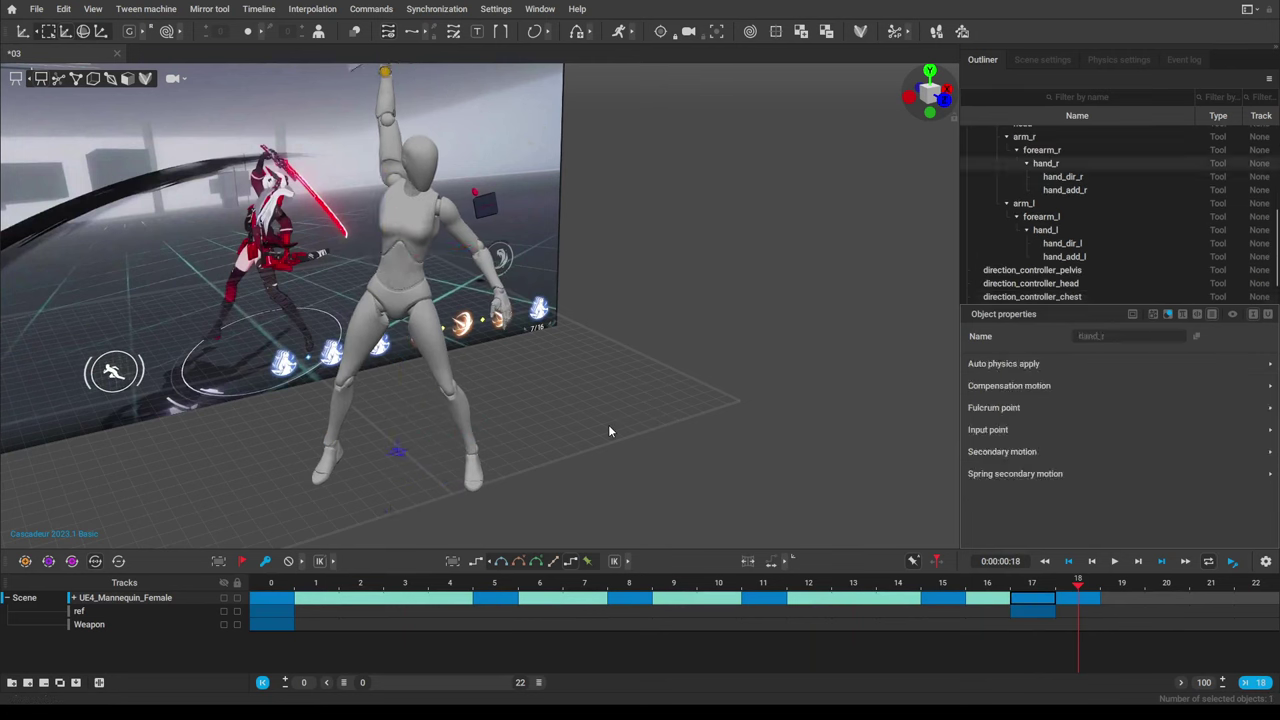
{"action": "key", "text": "ctrl+z"}
{"action": "key", "text": "ctrl+z"}
{"action": "key", "text": "ctrl+z"}
{"action": "key", "text": "ctrl+z"}
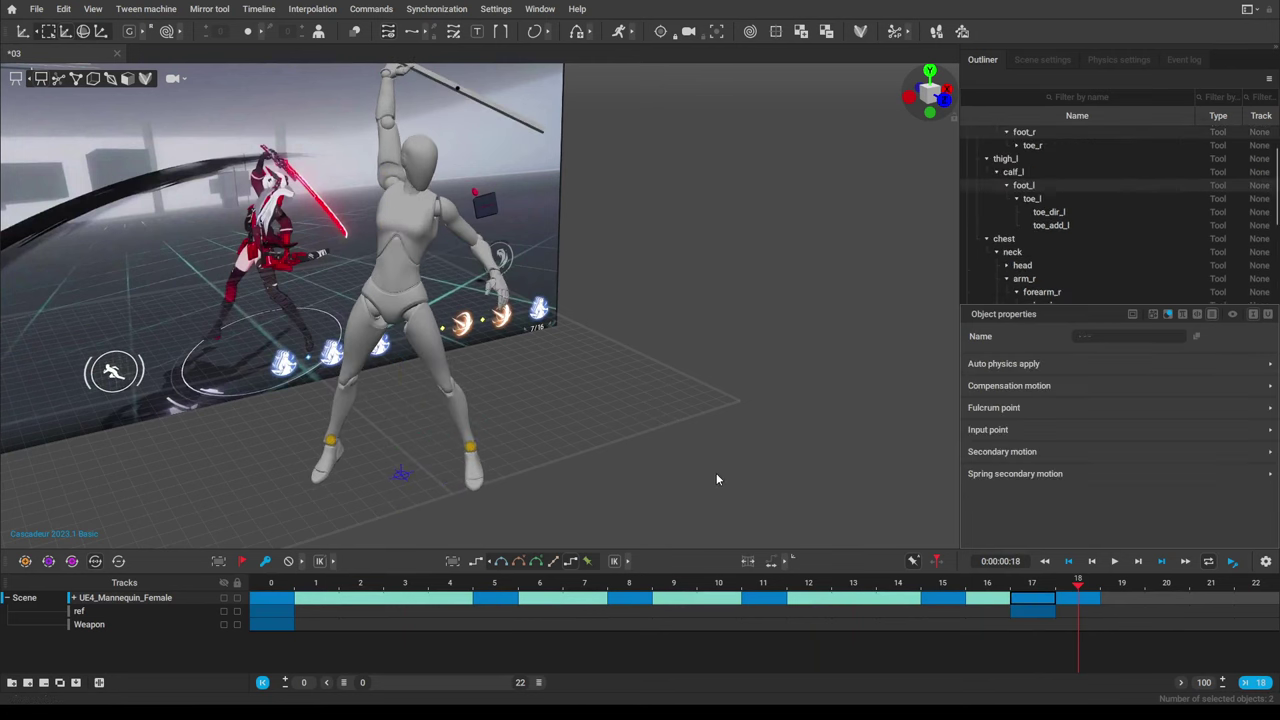
{"action": "key", "text": "ctrl+shift+z"}
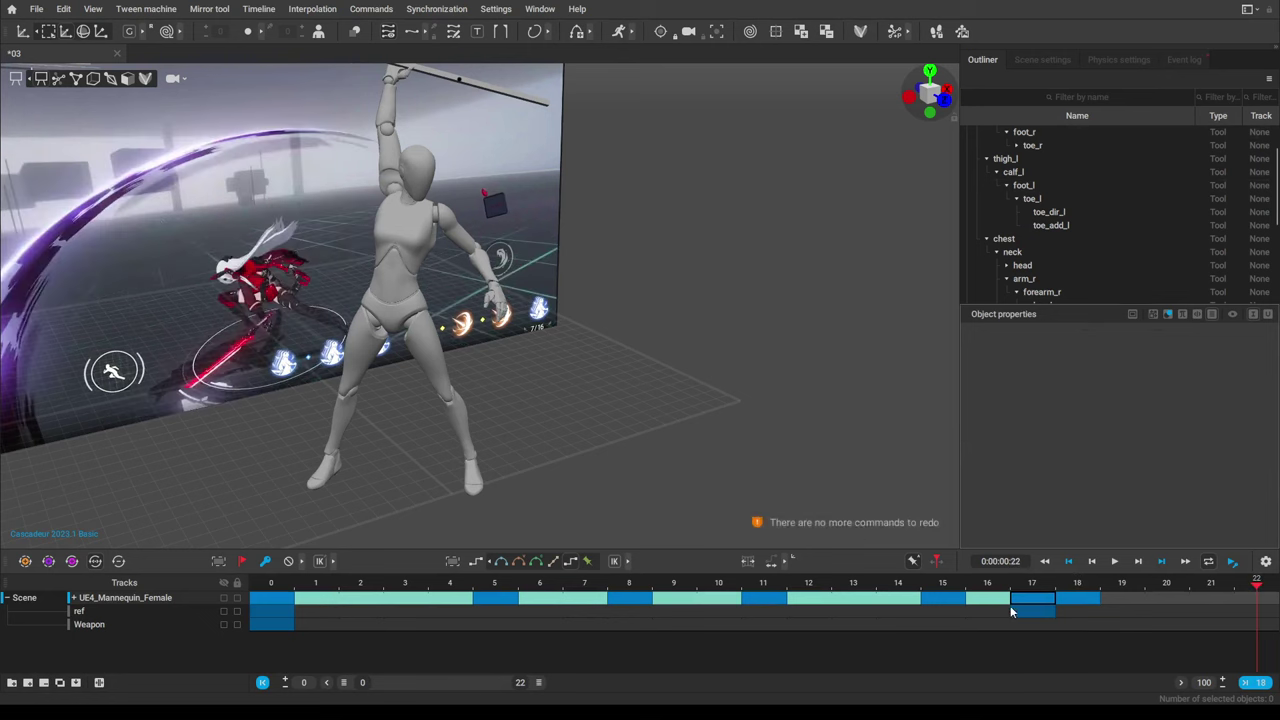
Extend the visible timeline range to frame 62 and move the mannequin's frame 17 keyframe to frame 60.
{"action": "left_click", "coordinate": [1030, 603]}
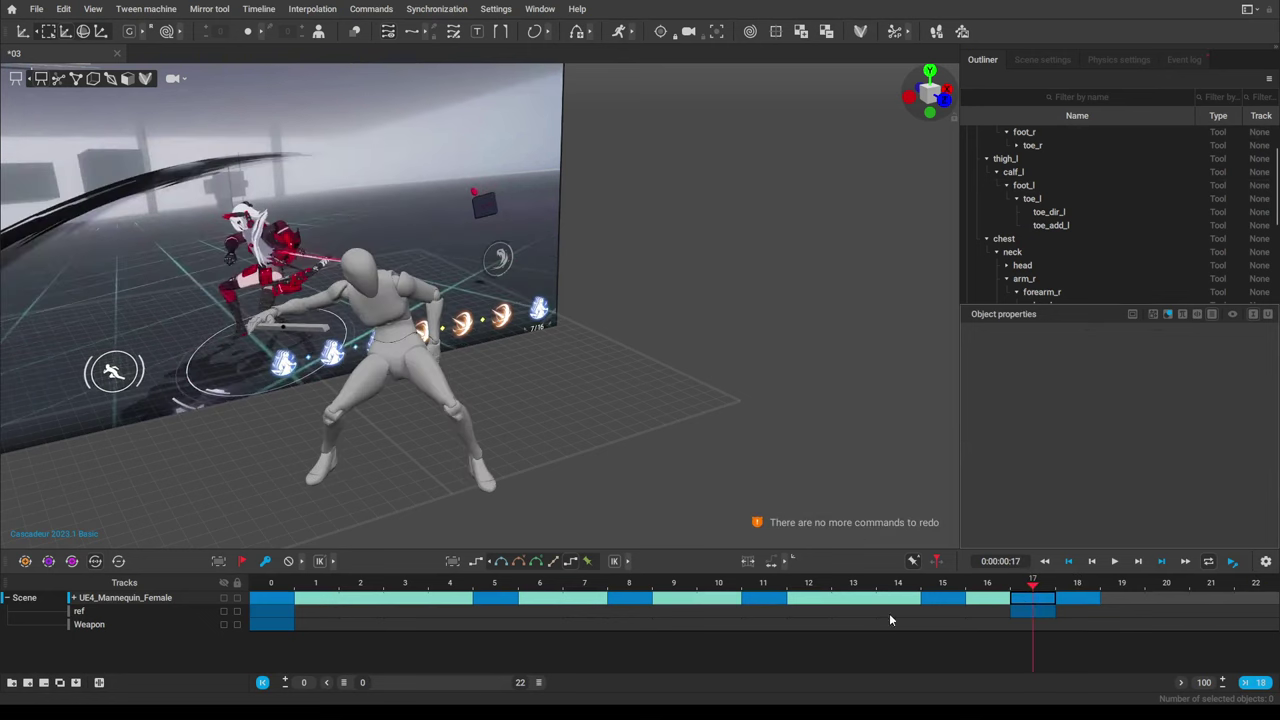
{"action": "left_click_drag", "start_coordinate": [535, 685], "coordinate": [842, 683]}
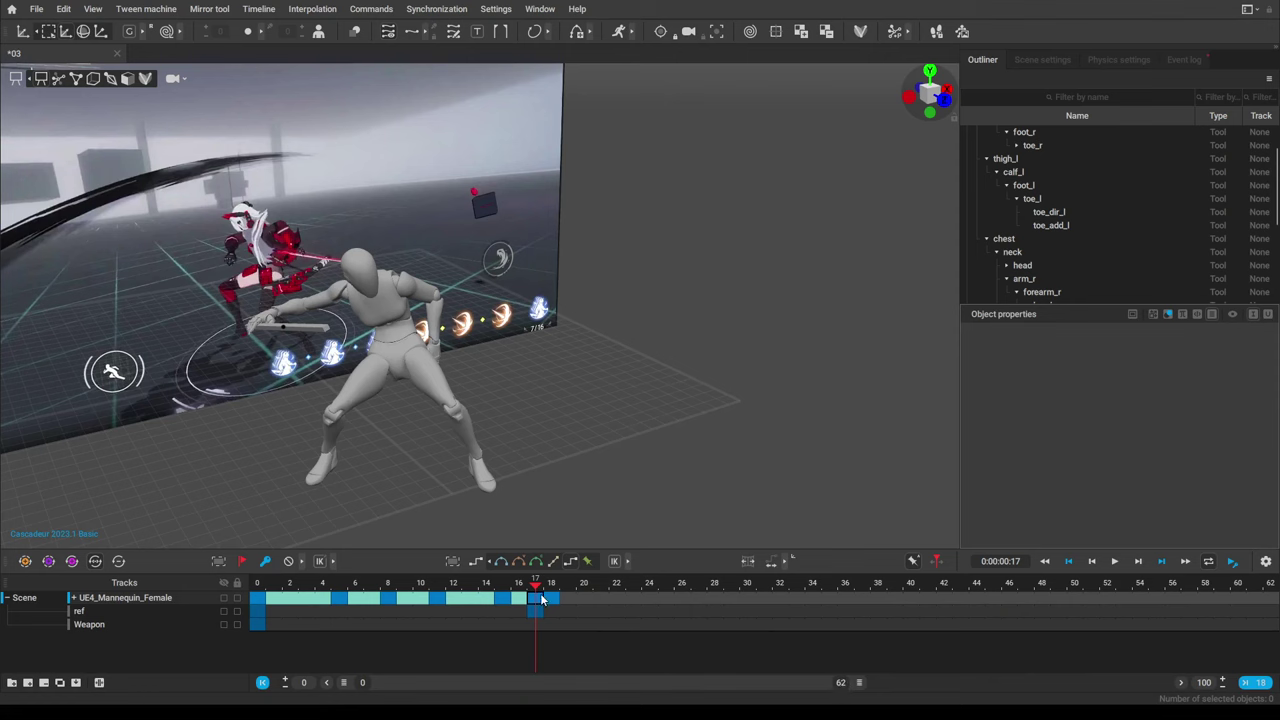
{"action": "left_click_drag", "start_coordinate": [537, 598], "coordinate": [1238, 598]}
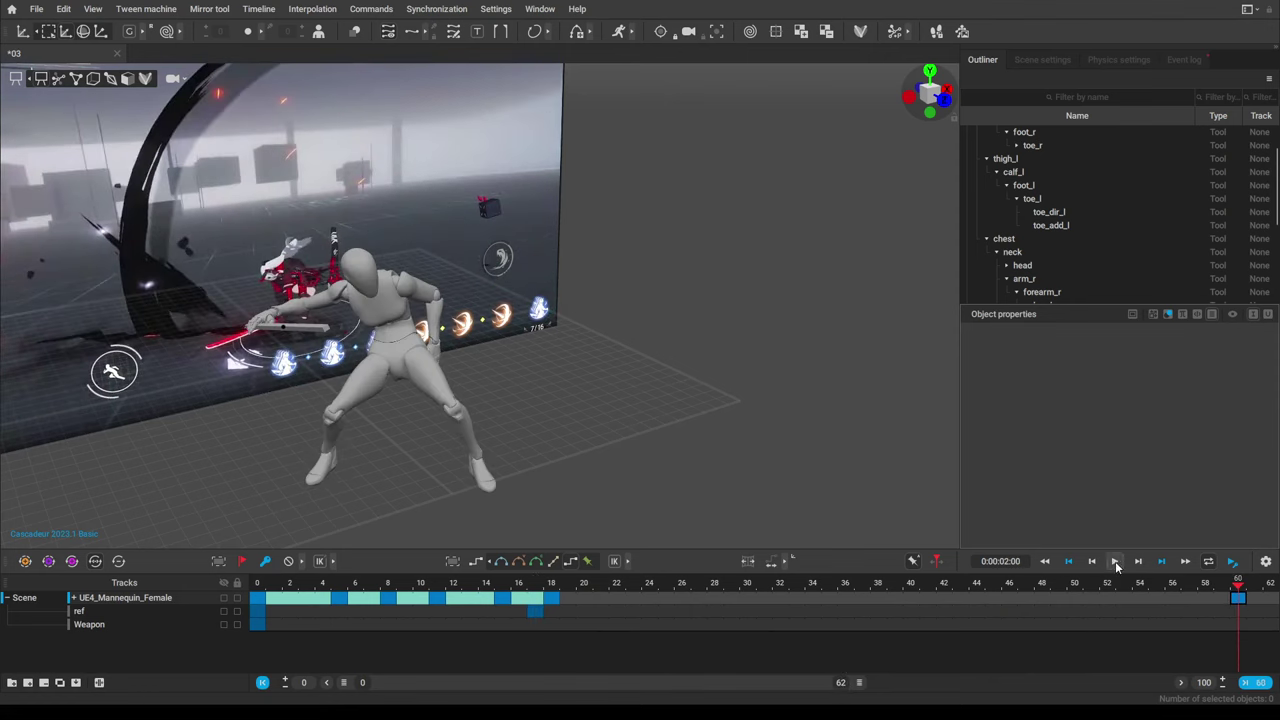
Play the extended timeline and review the sword attack motion against the reference from a frontal angle.
{"action": "left_click", "coordinate": [1114, 561]}
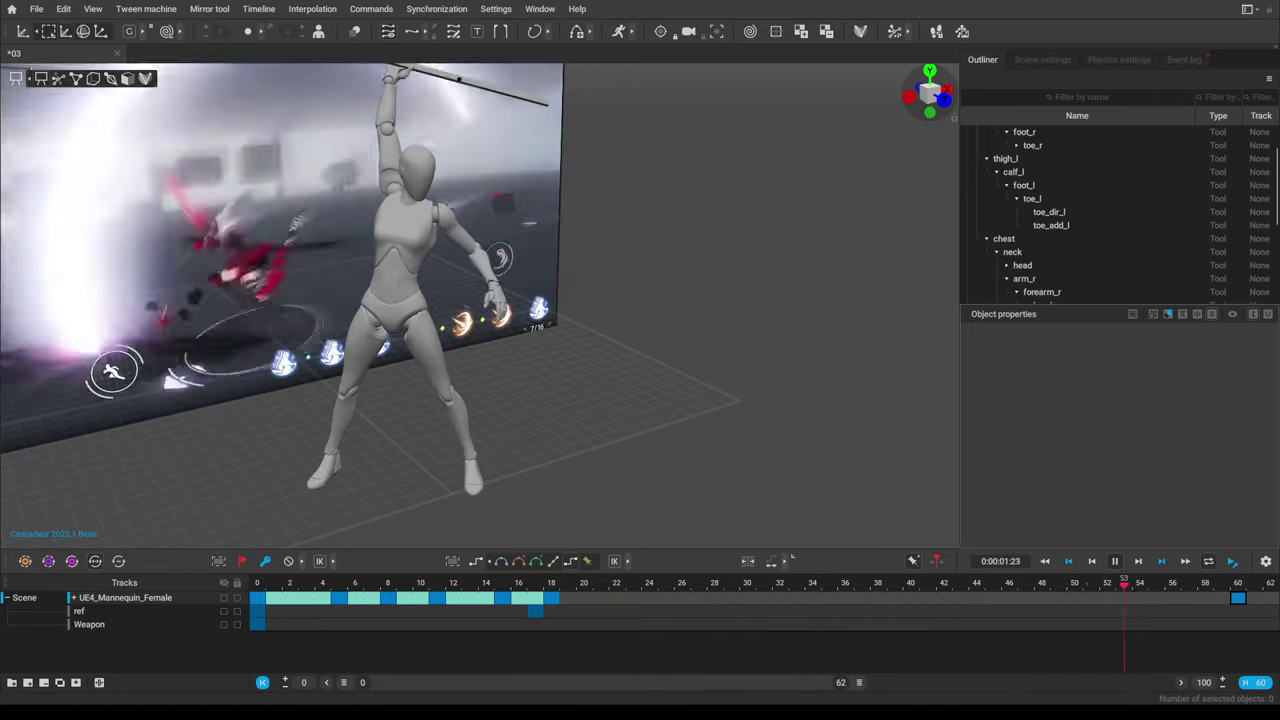
{"action": "left_click_drag", "start_coordinate": [698, 371], "coordinate": [602, 356], "text": "alt"}
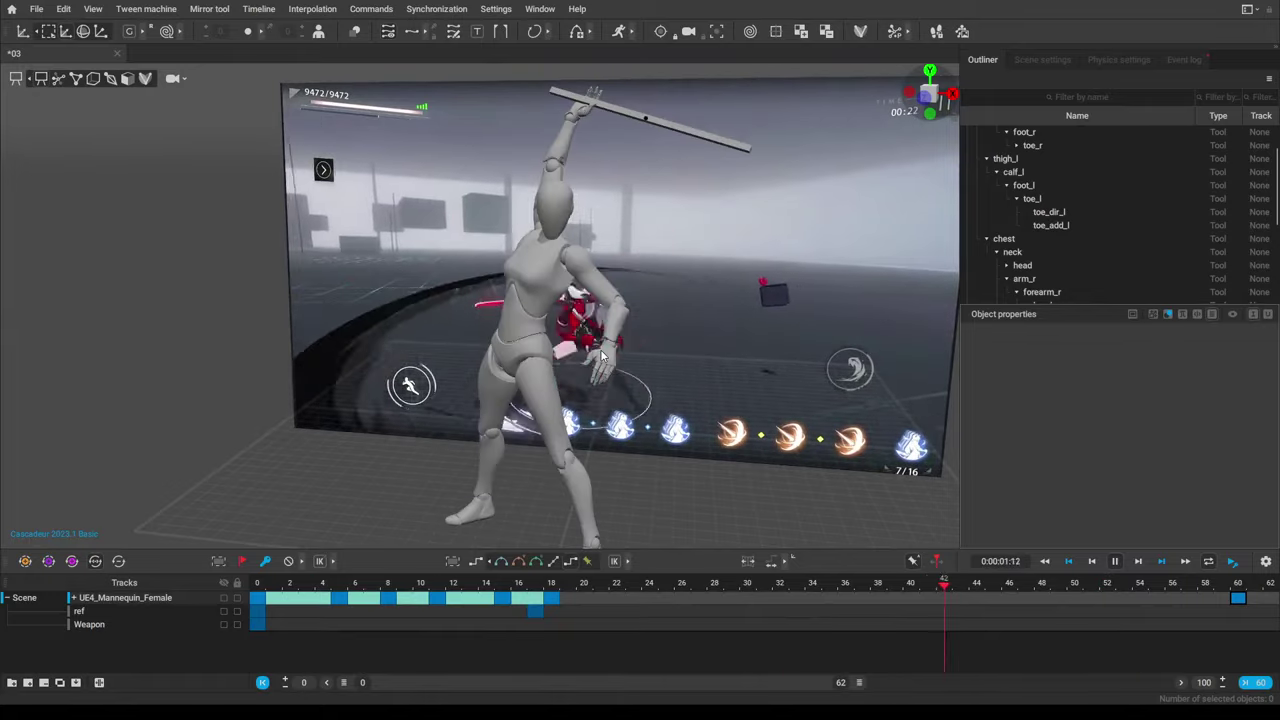
{"action": "middle_click_drag", "start_coordinate": [700, 392], "coordinate": [655, 362], "text": "alt"}
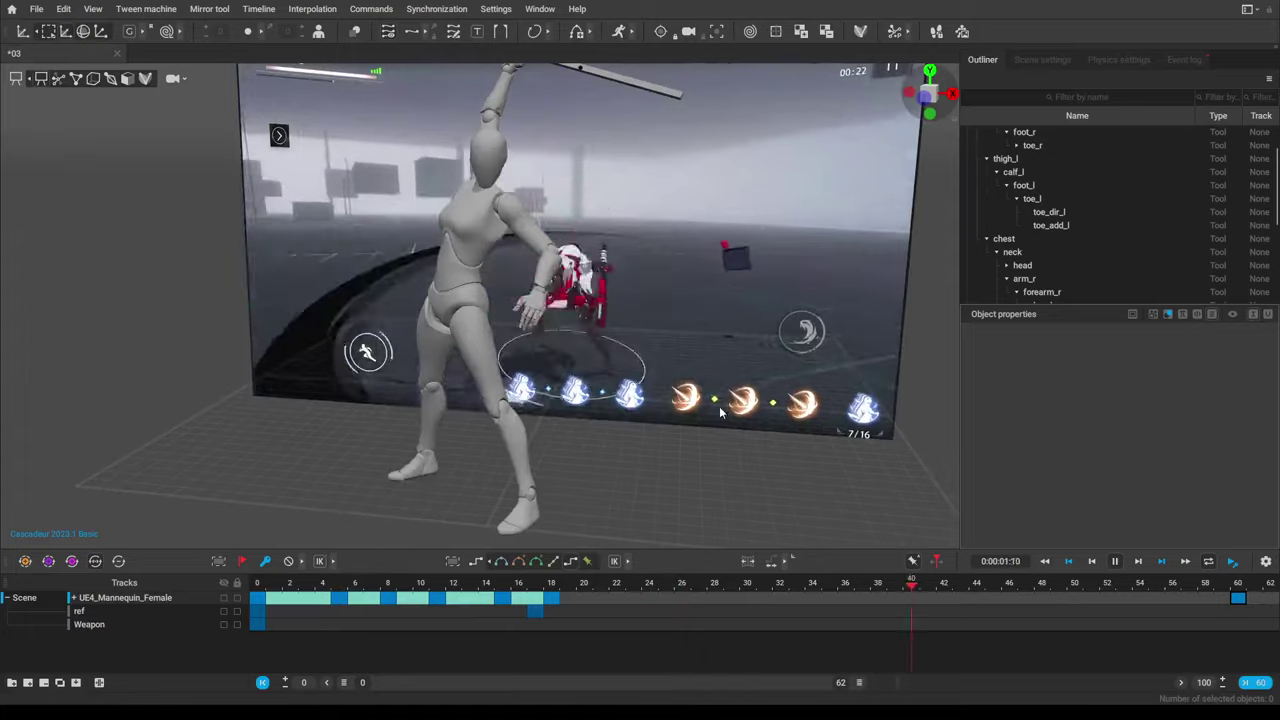
Stop the animation playback and return to the overhead pose at frame 18.
{"action": "left_click_drag", "start_coordinate": [719, 408], "coordinate": [535, 393], "text": "alt"}
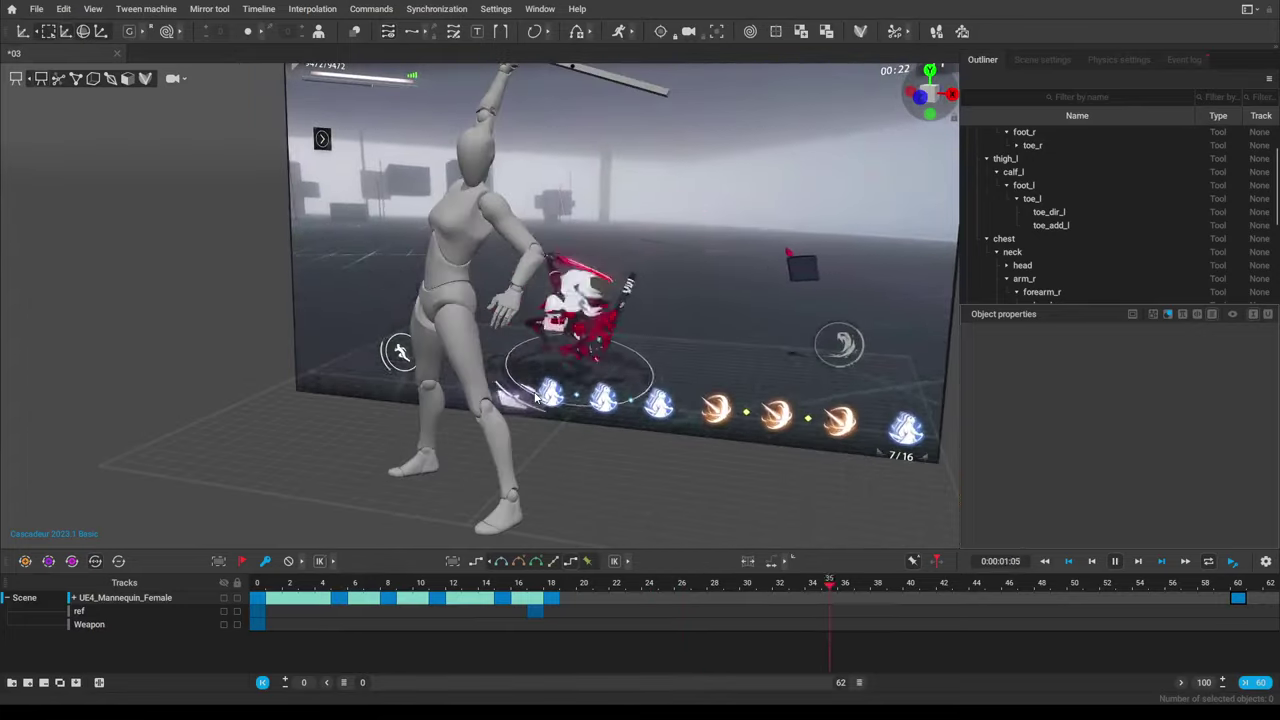
{"action": "left_click", "coordinate": [1117, 563]}
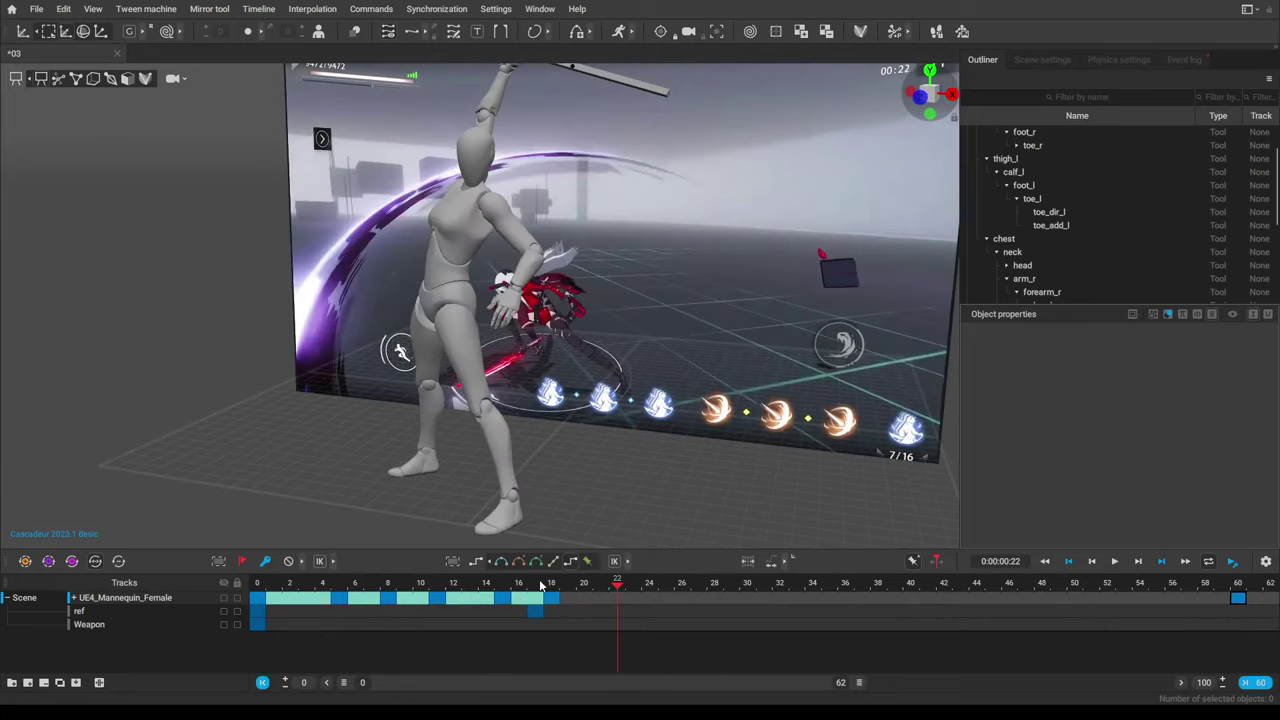
{"action": "left_click", "coordinate": [550, 585]}
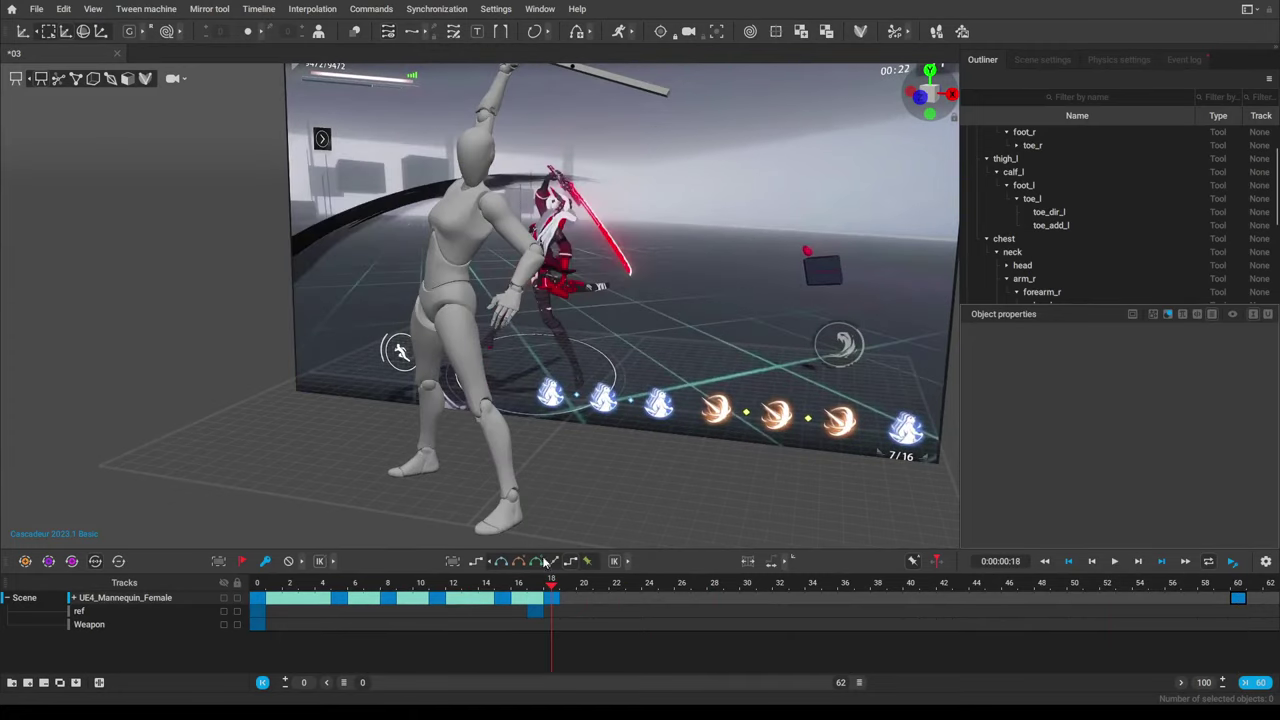
Show the rig's point controllers and rotate the raised right hand in local axes so the sword's tip tilts further downward.
{"action": "middle_click_drag", "start_coordinate": [465, 294], "coordinate": [503, 378], "text": "alt"}
{"action": "left_click_drag", "start_coordinate": [503, 378], "coordinate": [513, 388], "text": "alt"}
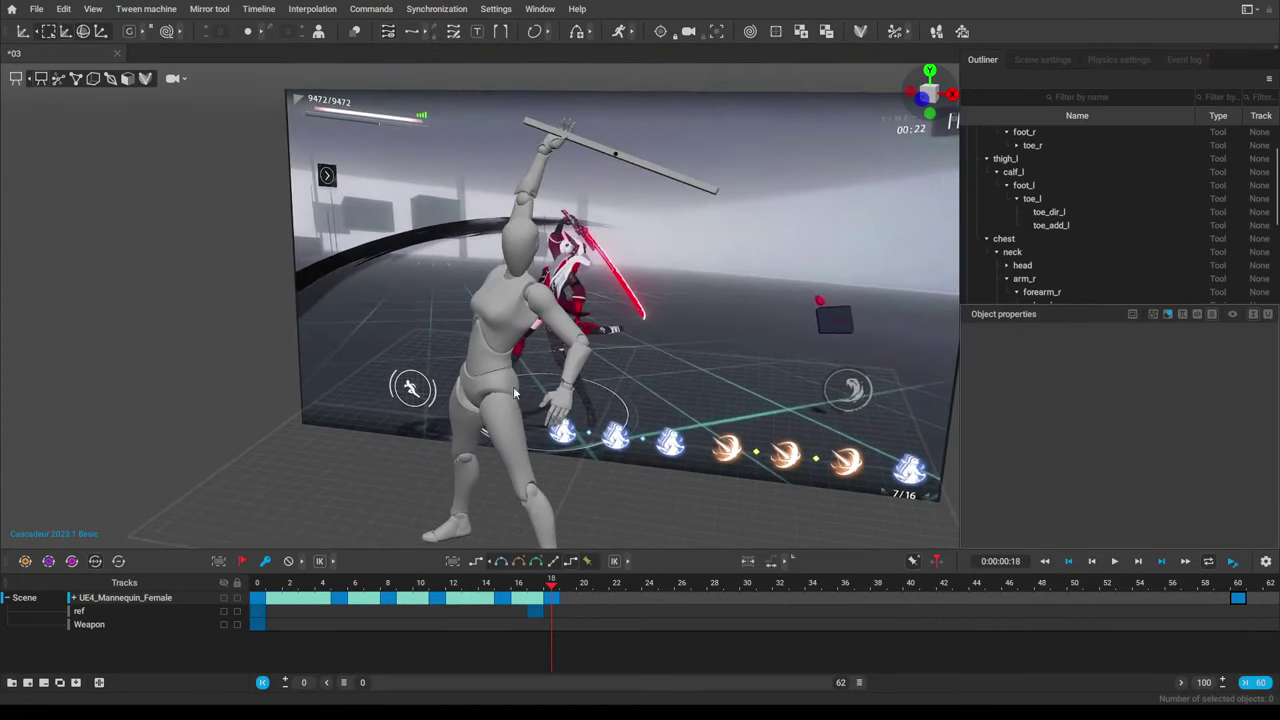
{"action": "left_click", "coordinate": [62, 80]}
{"action": "left_click", "coordinate": [546, 152]}
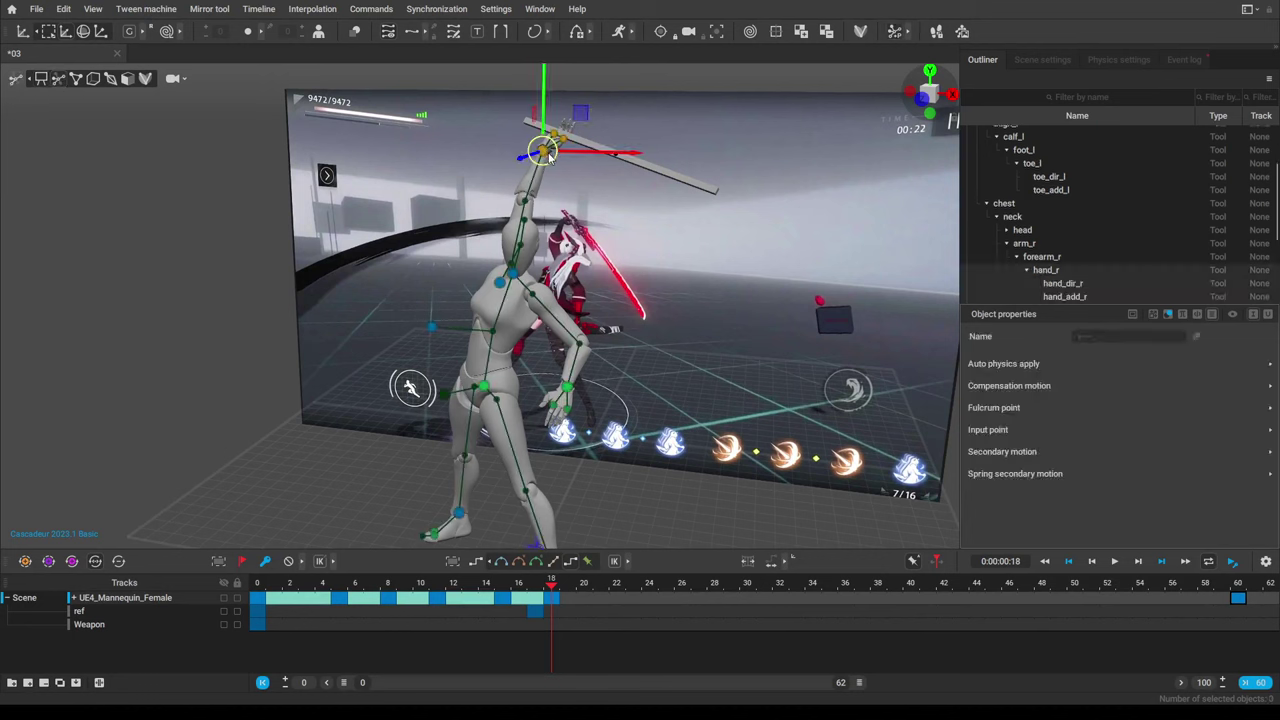
{"action": "key", "text": "e"}
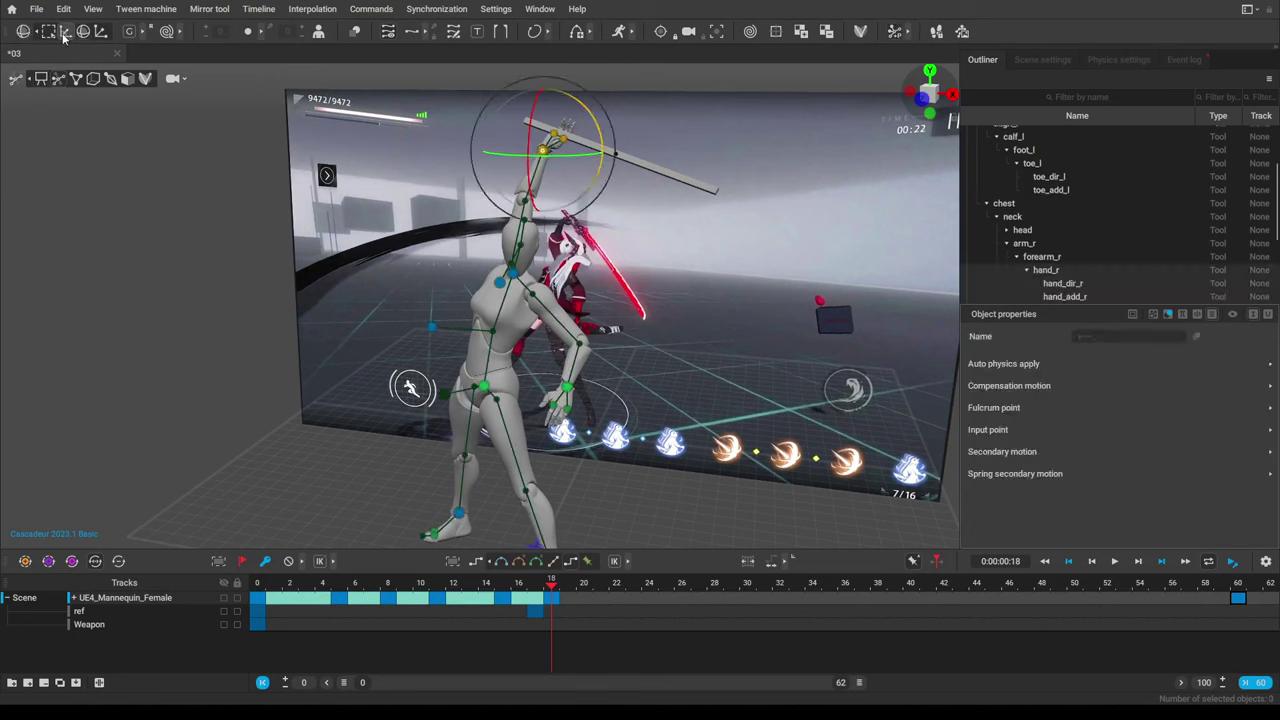
{"action": "left_click", "coordinate": [129, 31]}
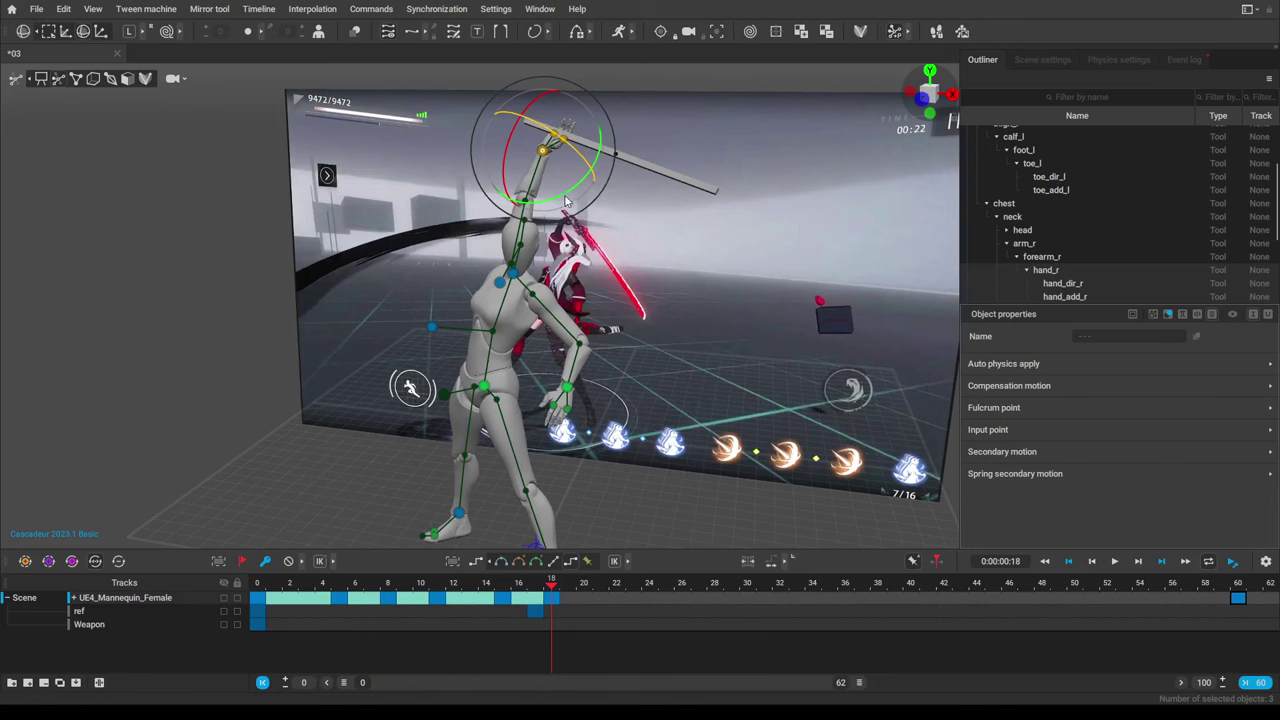
{"action": "left_click_drag", "start_coordinate": [565, 194], "coordinate": [679, 324]}
{"action": "middle_click_drag", "start_coordinate": [622, 356], "coordinate": [606, 314], "text": "alt"}
{"action": "left_click_drag", "start_coordinate": [606, 314], "coordinate": [678, 312], "text": "alt"}
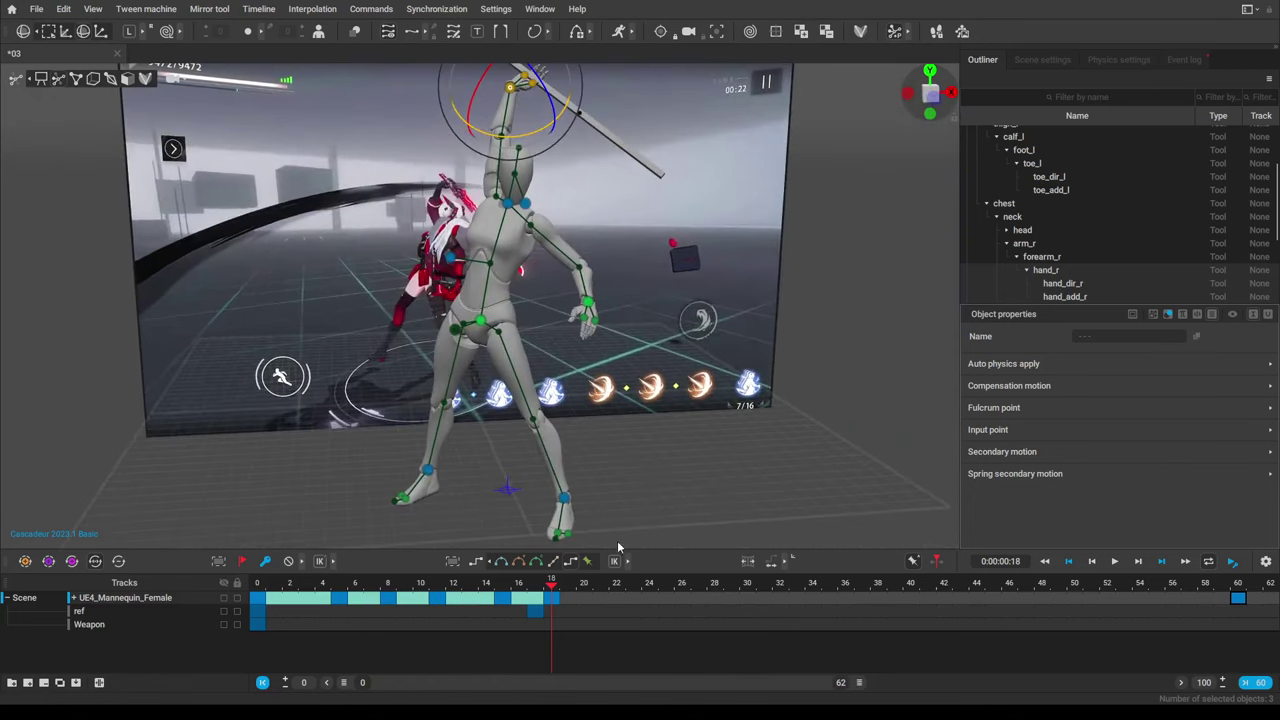
Scrub from frame 18 to frame 21 to find the reference's low follow-through pose.
{"action": "left_click_drag", "start_coordinate": [569, 589], "coordinate": [601, 587]}
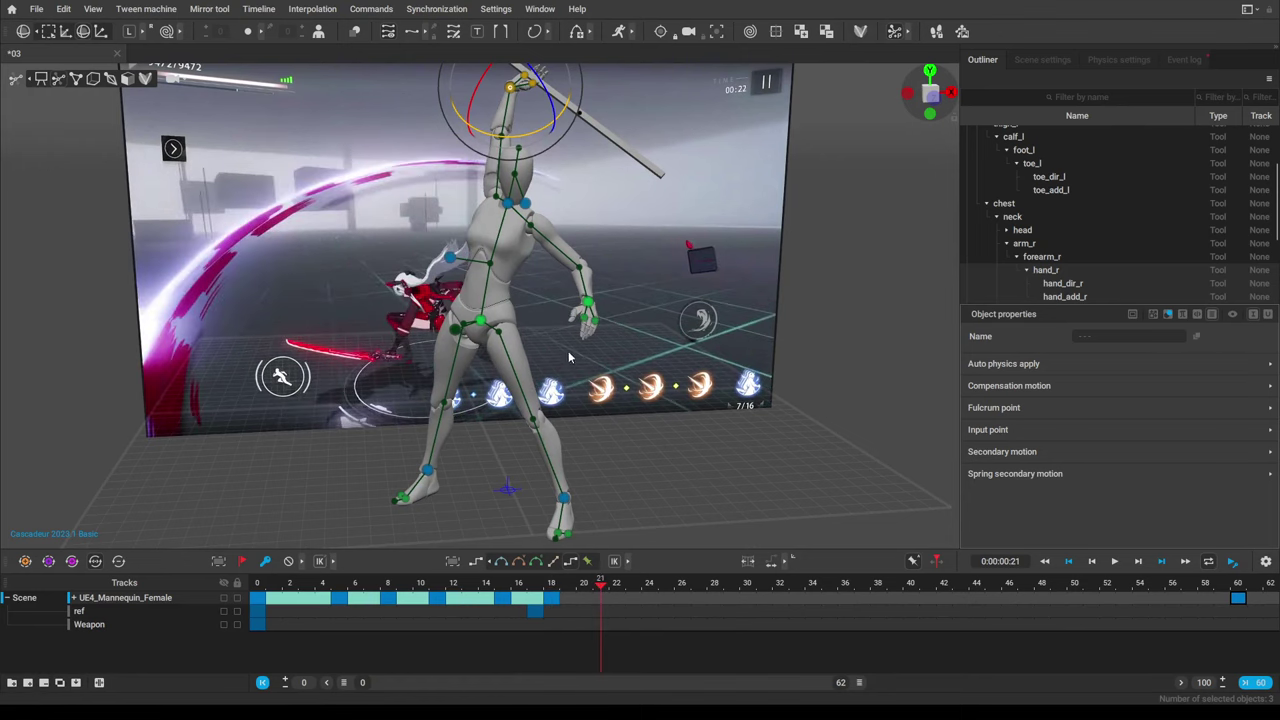
Switch the transform gizmo of the raised right hand from local to global axes.
{"action": "right_click_drag", "start_coordinate": [568, 350], "coordinate": [470, 369]}
{"action": "right_click_drag", "start_coordinate": [474, 419], "coordinate": [492, 392]}
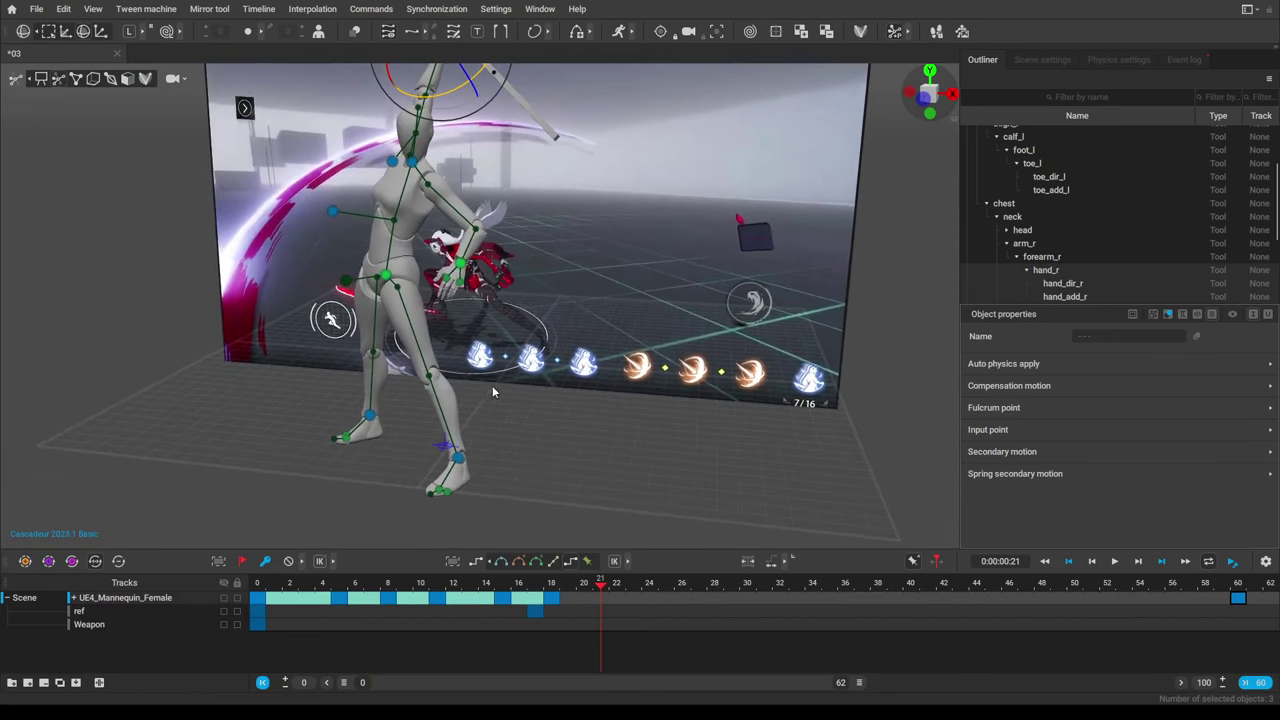
{"action": "right_click_drag", "start_coordinate": [550, 177], "coordinate": [525, 262]}
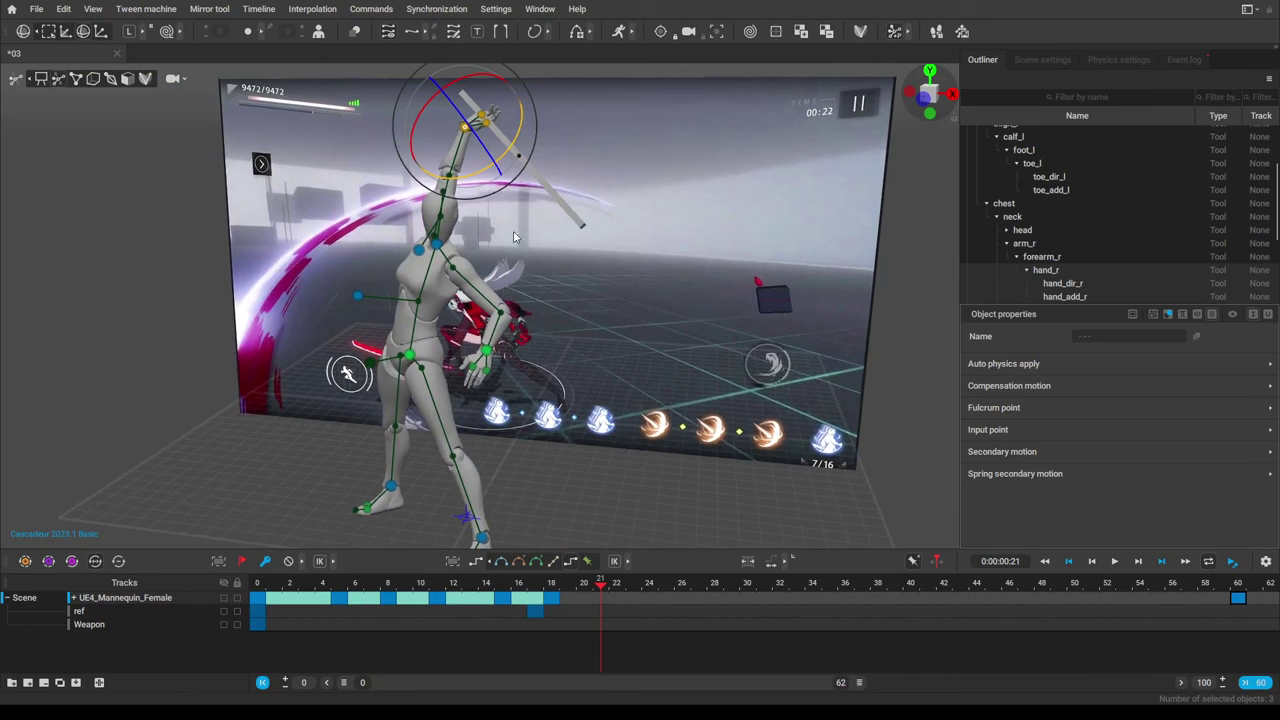
{"action": "right_click_drag", "start_coordinate": [560, 117], "coordinate": [589, 153]}
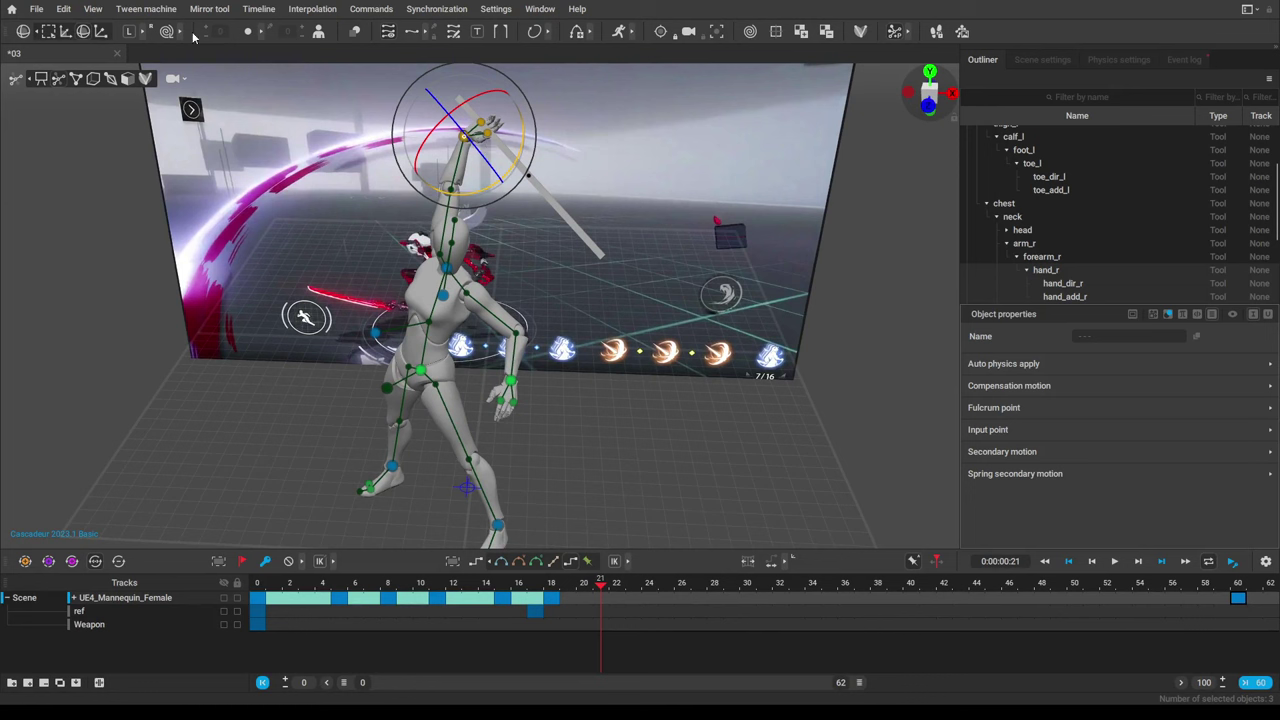
{"action": "left_click", "coordinate": [129, 31]}
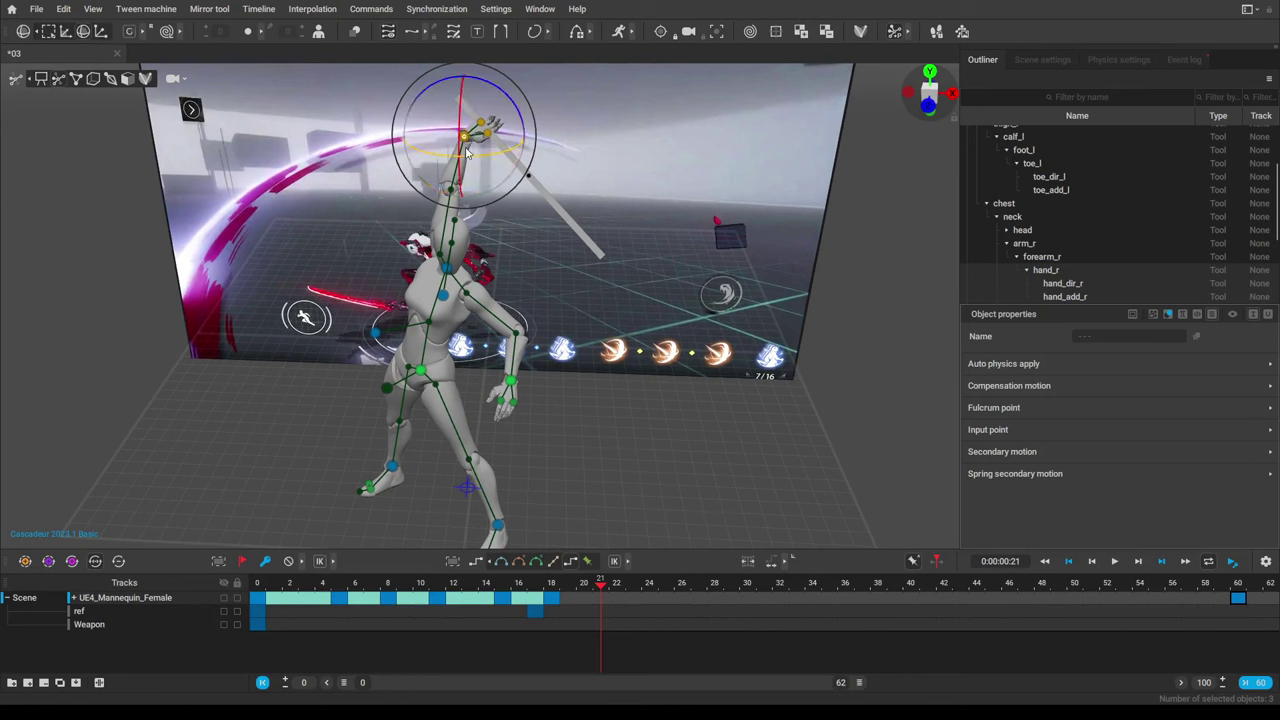
Rotate the raised right hand about the global axes at frame 18 so the sword angles down like the reference character's blade.
{"action": "left_click_drag", "start_coordinate": [478, 155], "coordinate": [561, 148]}
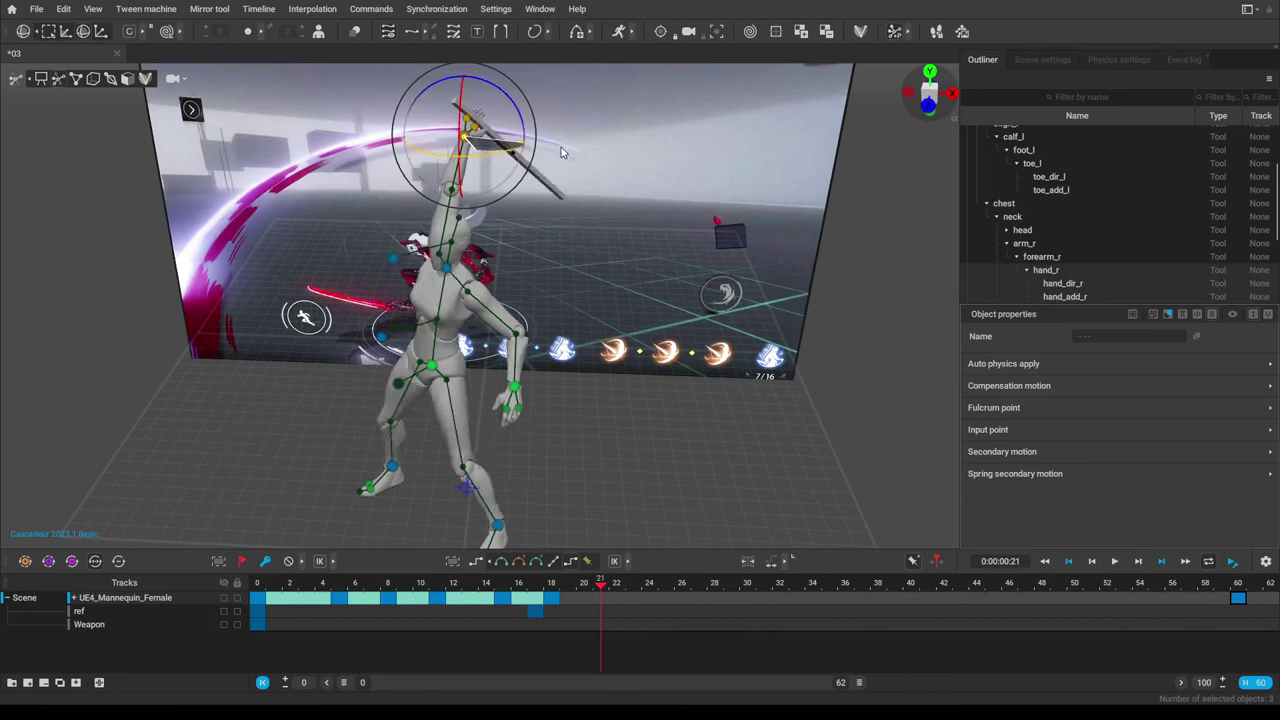
{"action": "key", "text": "ctrl+z"}
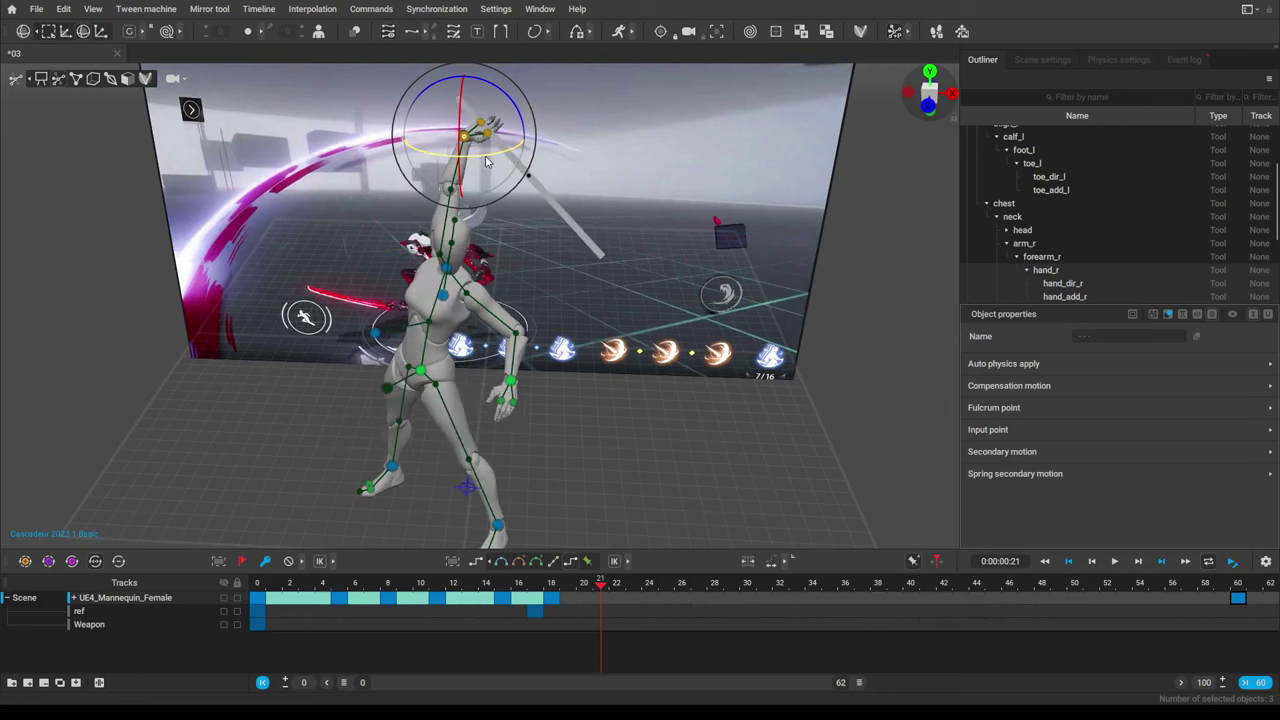
{"action": "left_click", "coordinate": [553, 589]}
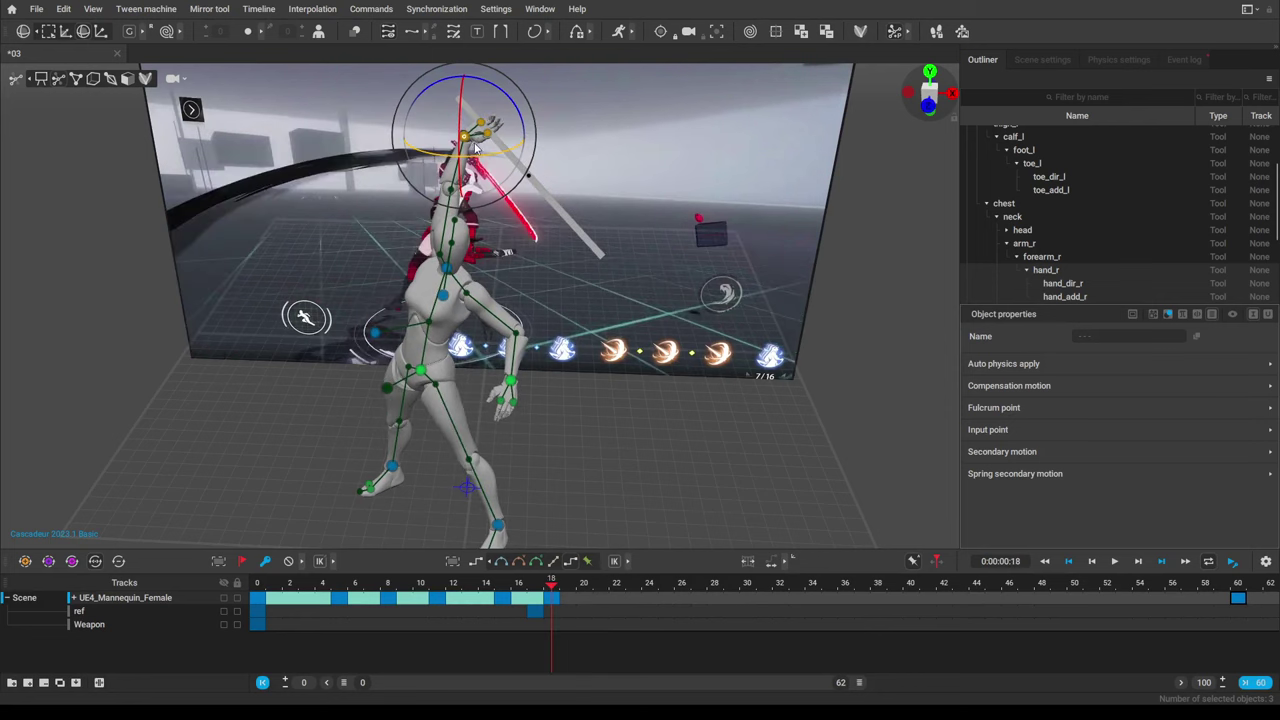
{"action": "left_click_drag", "start_coordinate": [488, 153], "coordinate": [560, 208]}
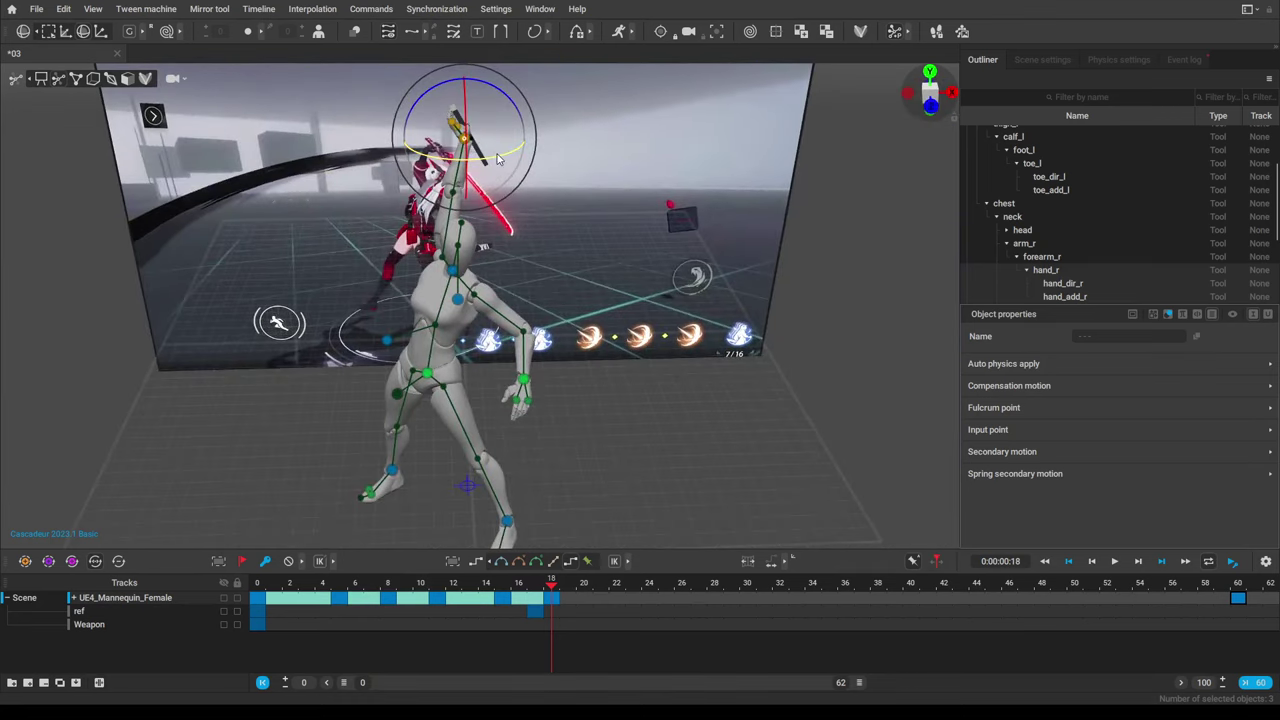
{"action": "left_click_drag", "start_coordinate": [497, 158], "coordinate": [489, 163]}
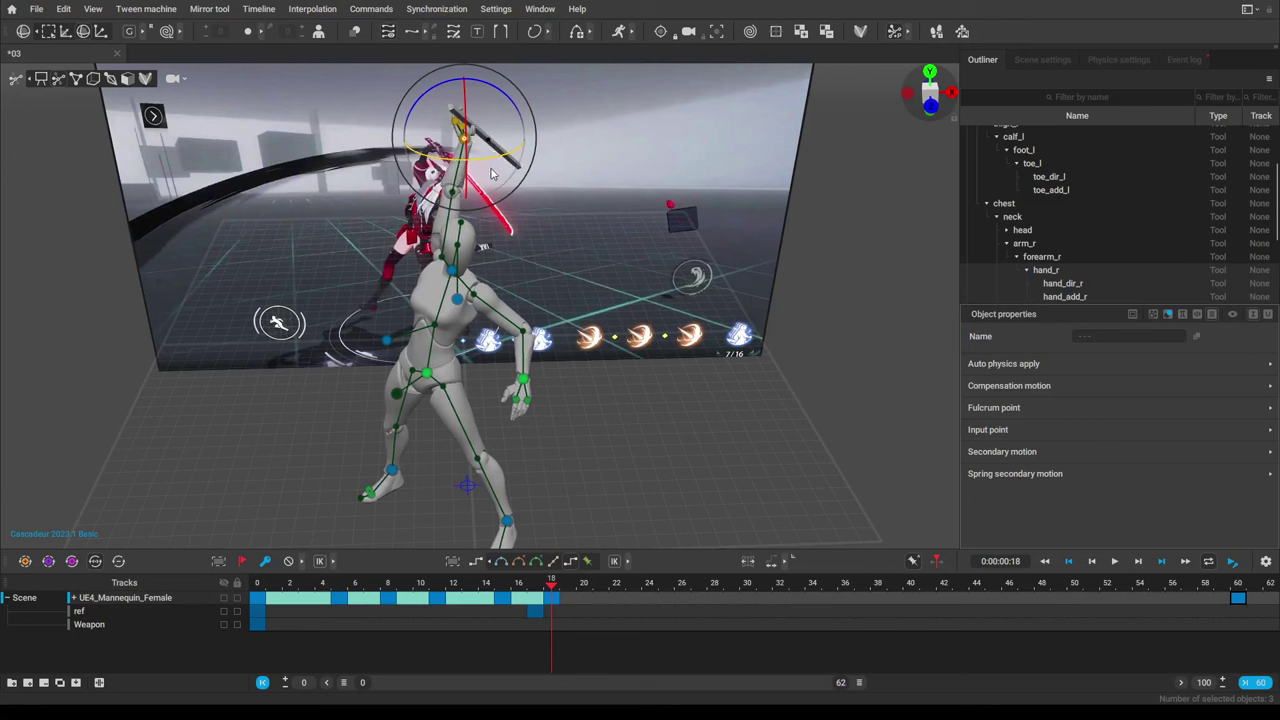
{"action": "left_click_drag", "start_coordinate": [497, 100], "coordinate": [519, 113]}
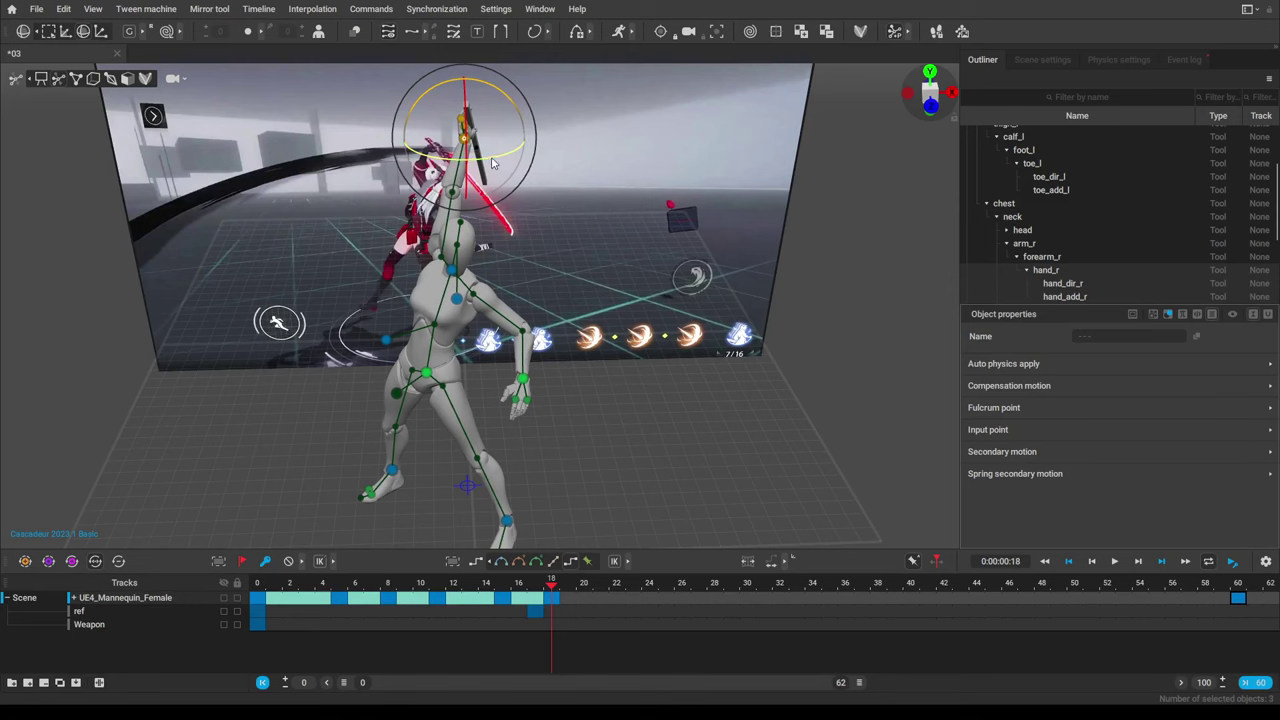
{"action": "left_click_drag", "start_coordinate": [491, 163], "coordinate": [481, 166]}
{"action": "mouse_move", "coordinate": [583, 313]}
{"action": "right_mouse_down"}
{"action": "mouse_move", "coordinate": [291, 292]}
{"action": "mouse_move", "coordinate": [600, 270]}
{"action": "mouse_move", "coordinate": [575, 320]}
{"action": "right_mouse_up"}
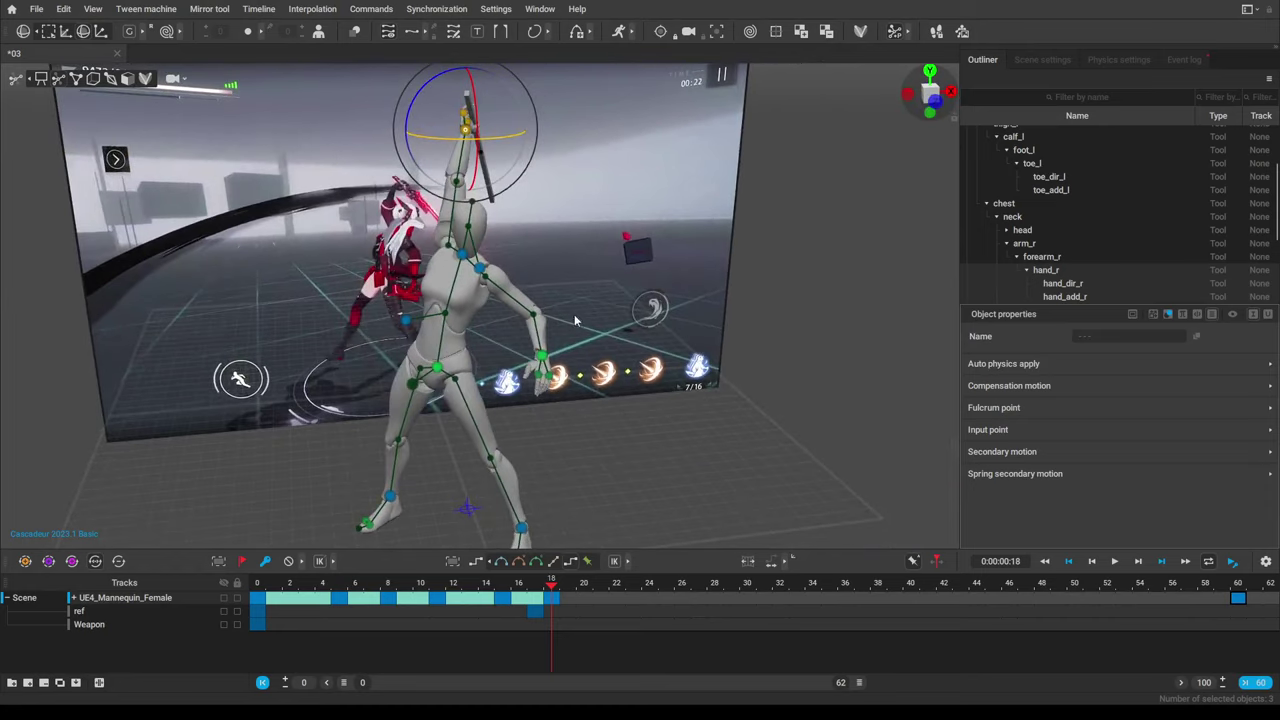
Scrub the timeline between about frames 15 and 22 to compare the mannequin's swing with the reference footage, ending at frame 18.
{"action": "left_click", "coordinate": [500, 583]}
{"action": "left_click_drag", "start_coordinate": [510, 583], "coordinate": [550, 584]}
{"action": "right_click_drag", "start_coordinate": [440, 434], "coordinate": [460, 412]}
{"action": "left_click_drag", "start_coordinate": [520, 586], "coordinate": [557, 583]}
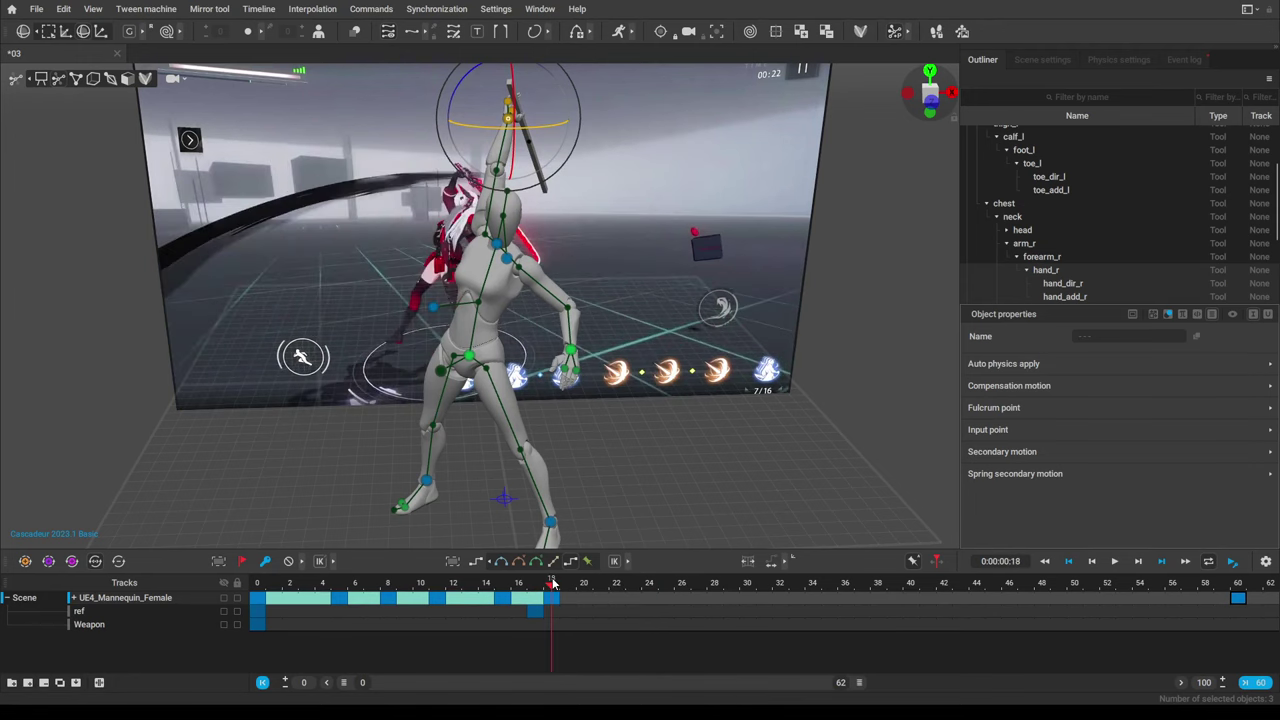
{"action": "right_click_drag", "start_coordinate": [610, 421], "coordinate": [660, 332]}
{"action": "left_click_drag", "start_coordinate": [553, 602], "coordinate": [613, 585]}
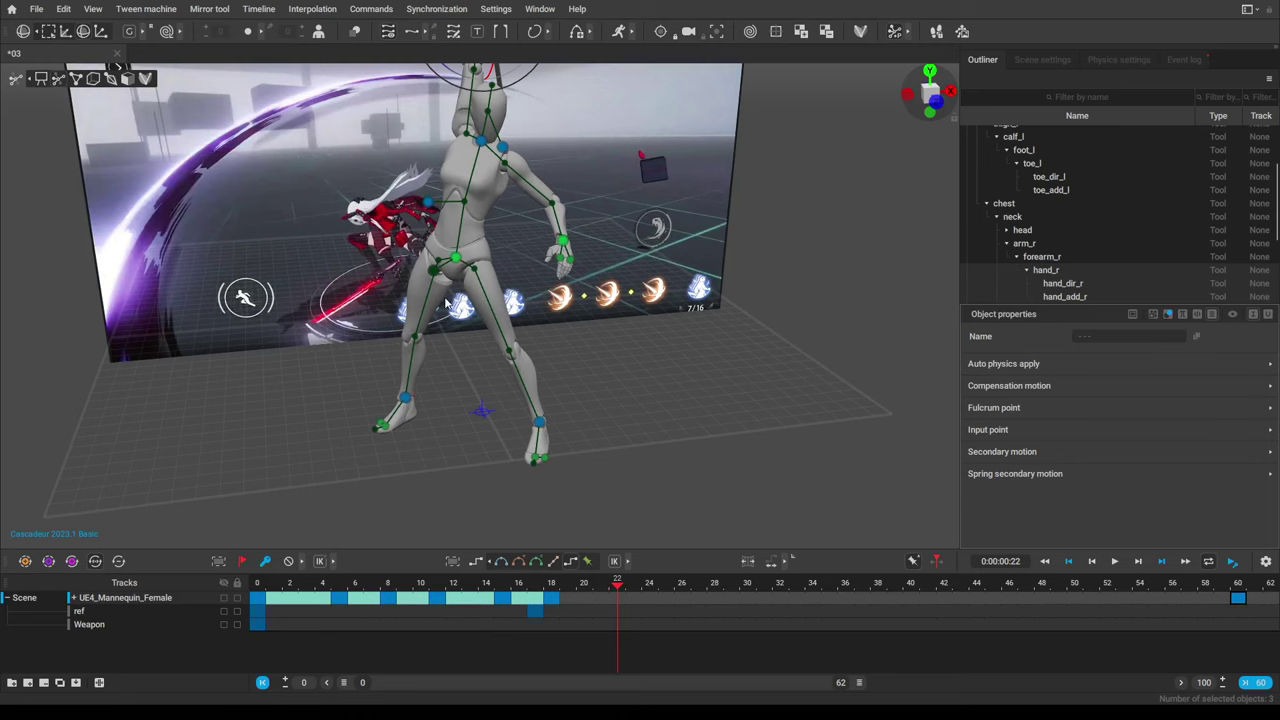
{"action": "middle_click_drag", "start_coordinate": [446, 299], "coordinate": [448, 362], "text": "alt"}
{"action": "left_click_drag", "start_coordinate": [448, 362], "coordinate": [473, 395], "text": "alt"}
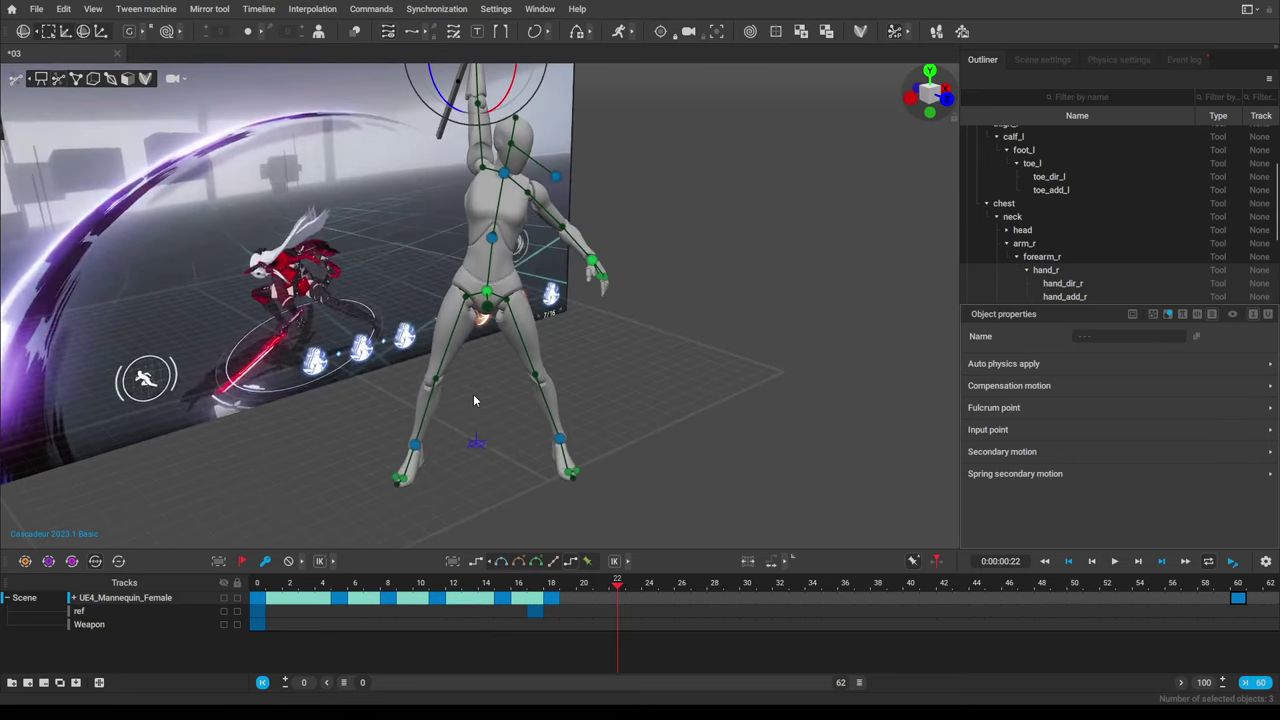
{"action": "left_click", "coordinate": [519, 585]}
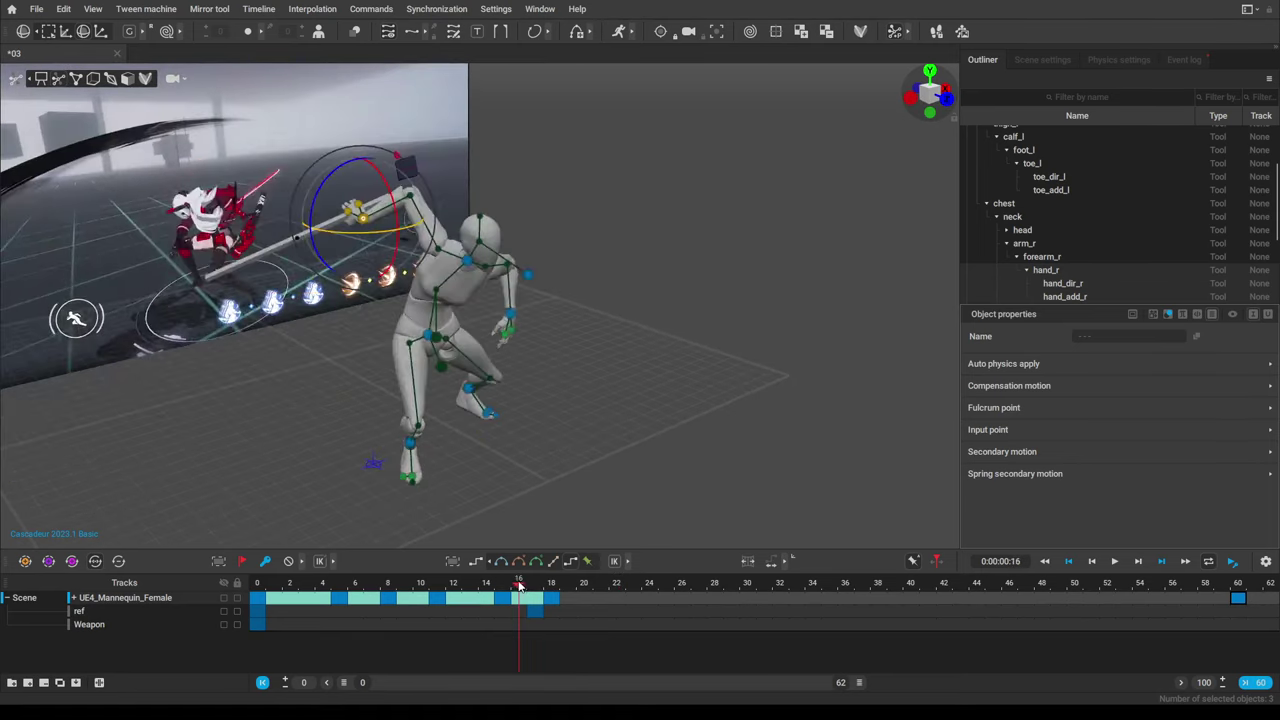
{"action": "left_click_drag", "start_coordinate": [522, 585], "coordinate": [552, 577]}
{"action": "left_click_drag", "start_coordinate": [610, 374], "coordinate": [509, 371], "text": "alt"}
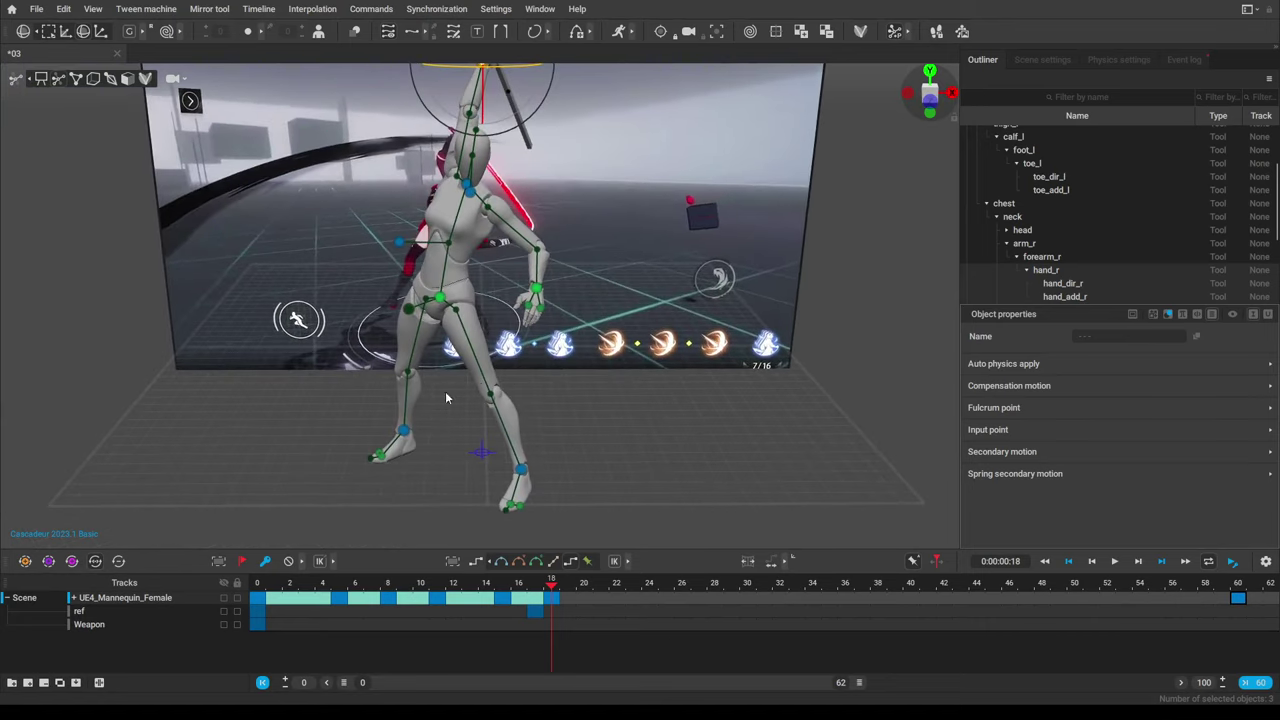
Move the right foot controller up and away from the reference screen at frame 18.
{"action": "right_click_drag", "start_coordinate": [391, 410], "coordinate": [588, 395]}
{"action": "left_click", "coordinate": [463, 476]}
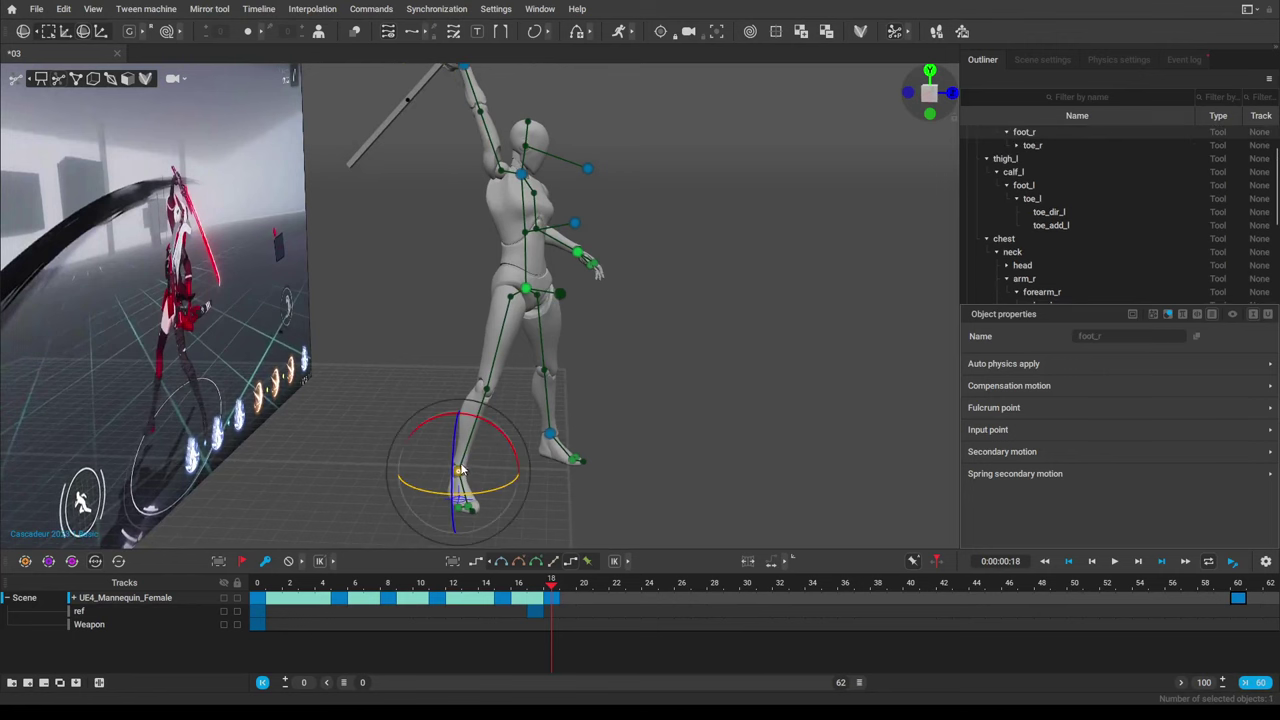
{"action": "key", "text": "w"}
{"action": "left_click_drag", "start_coordinate": [483, 441], "coordinate": [510, 416]}
{"action": "right_click_drag", "start_coordinate": [737, 306], "coordinate": [309, 315]}
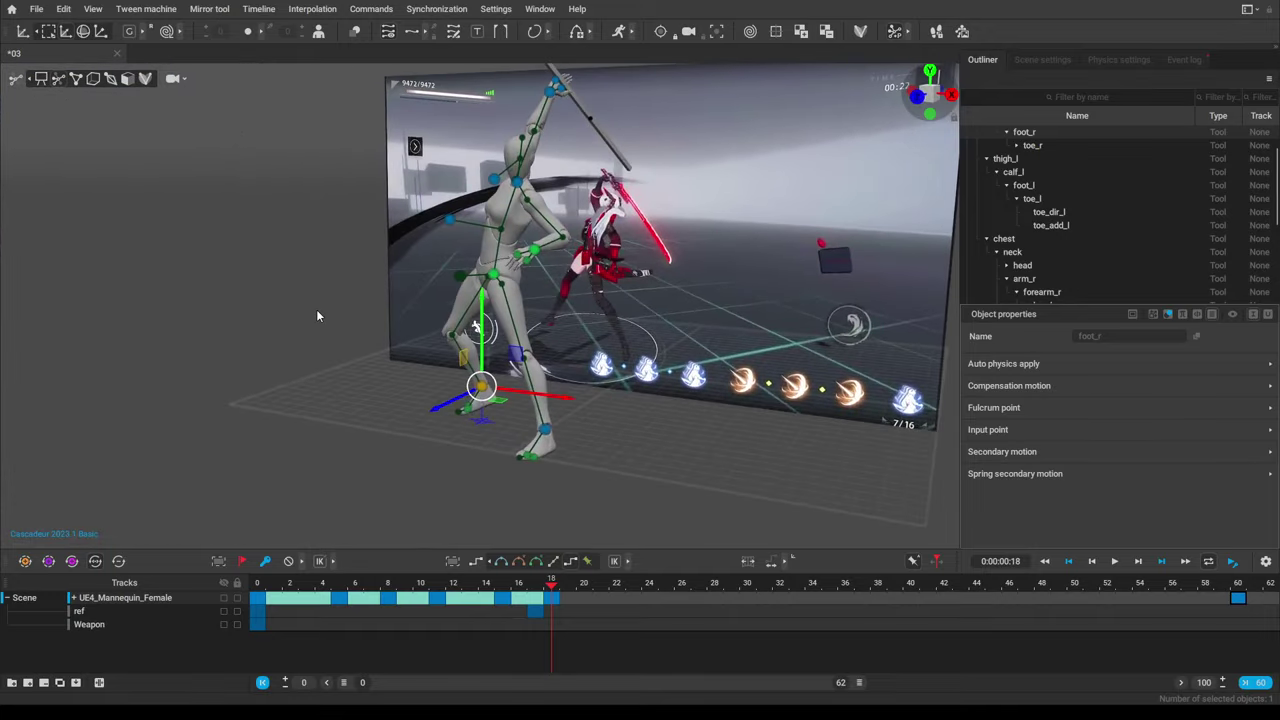
{"action": "scroll", "coordinate": [502, 252], "scroll_direction": "down", "scroll_amount": 2}
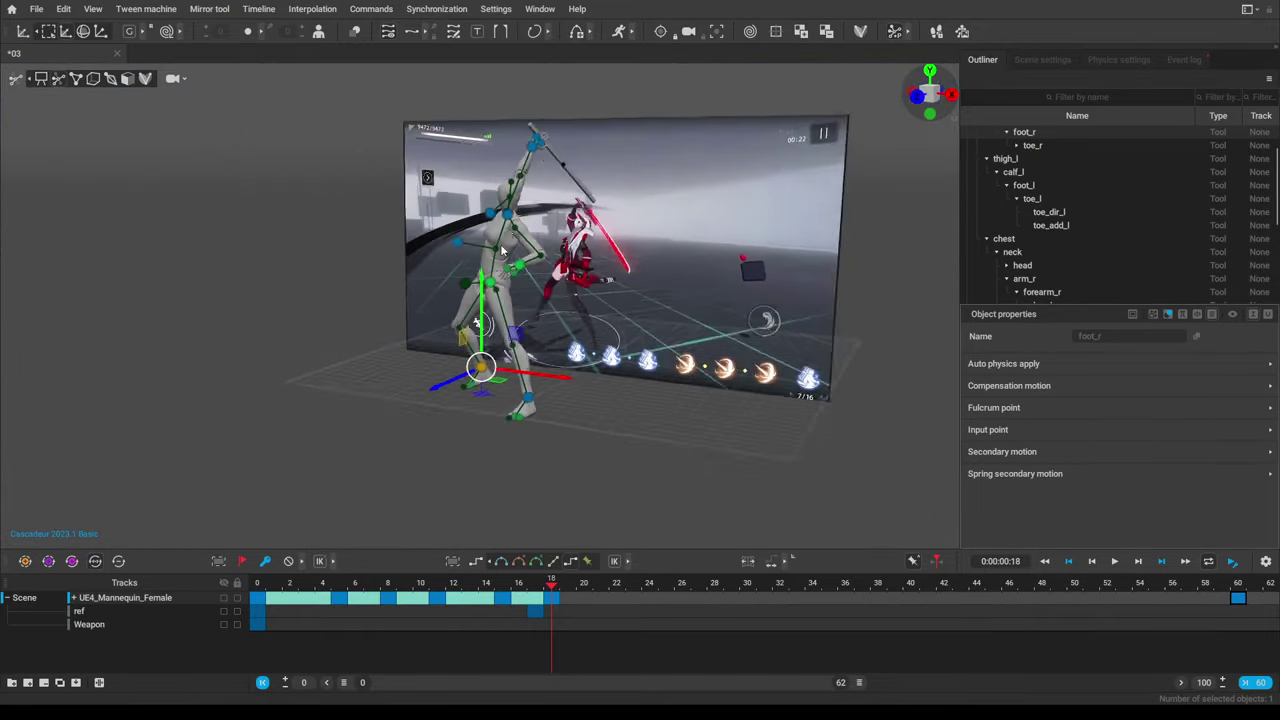
{"action": "right_click_drag", "start_coordinate": [502, 250], "coordinate": [740, 300]}
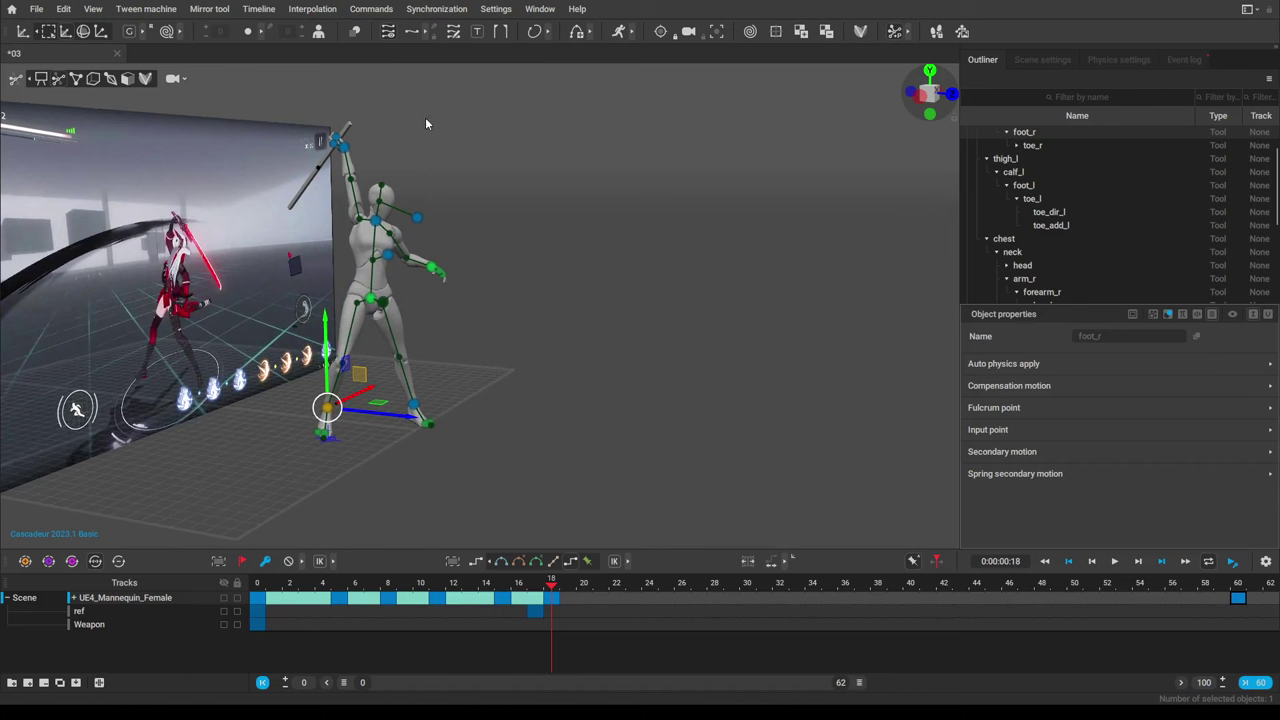
Select the neck, chest direction and right hand controllers and shift them together upward and away from the reference screen.
{"action": "left_click_drag", "start_coordinate": [398, 90], "coordinate": [270, 274]}
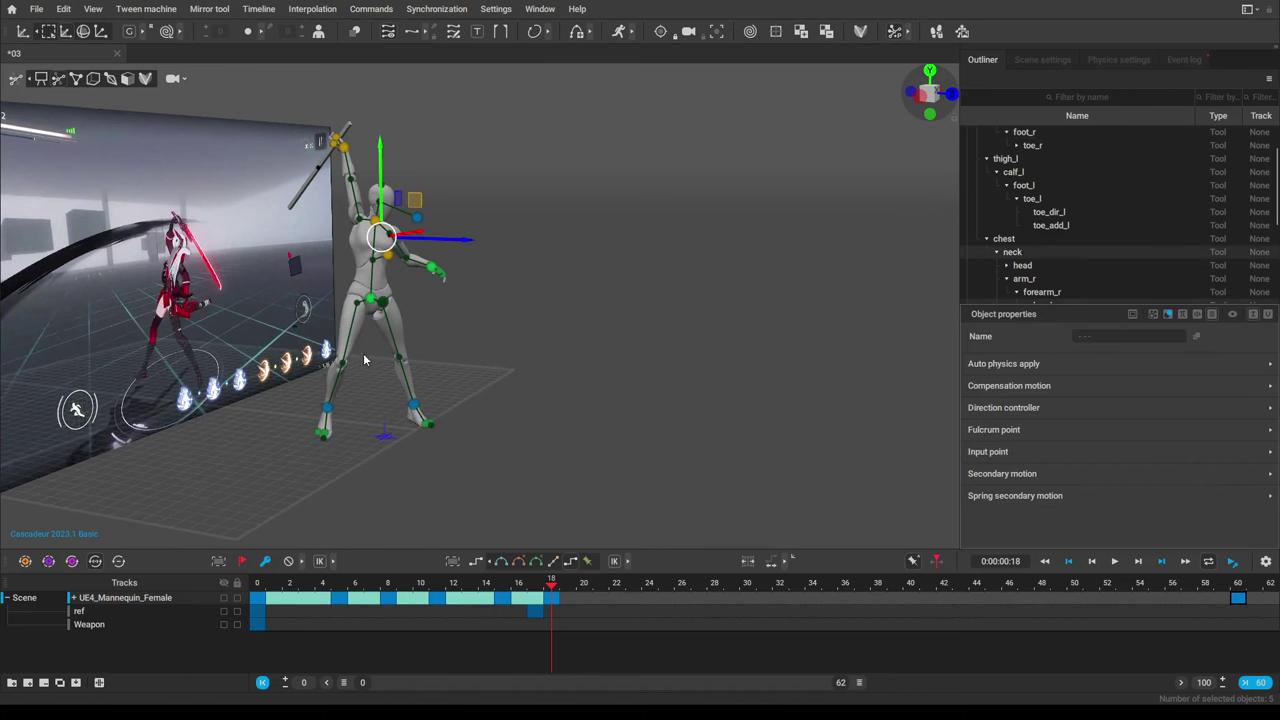
{"action": "left_click_drag", "start_coordinate": [420, 212], "coordinate": [432, 195]}
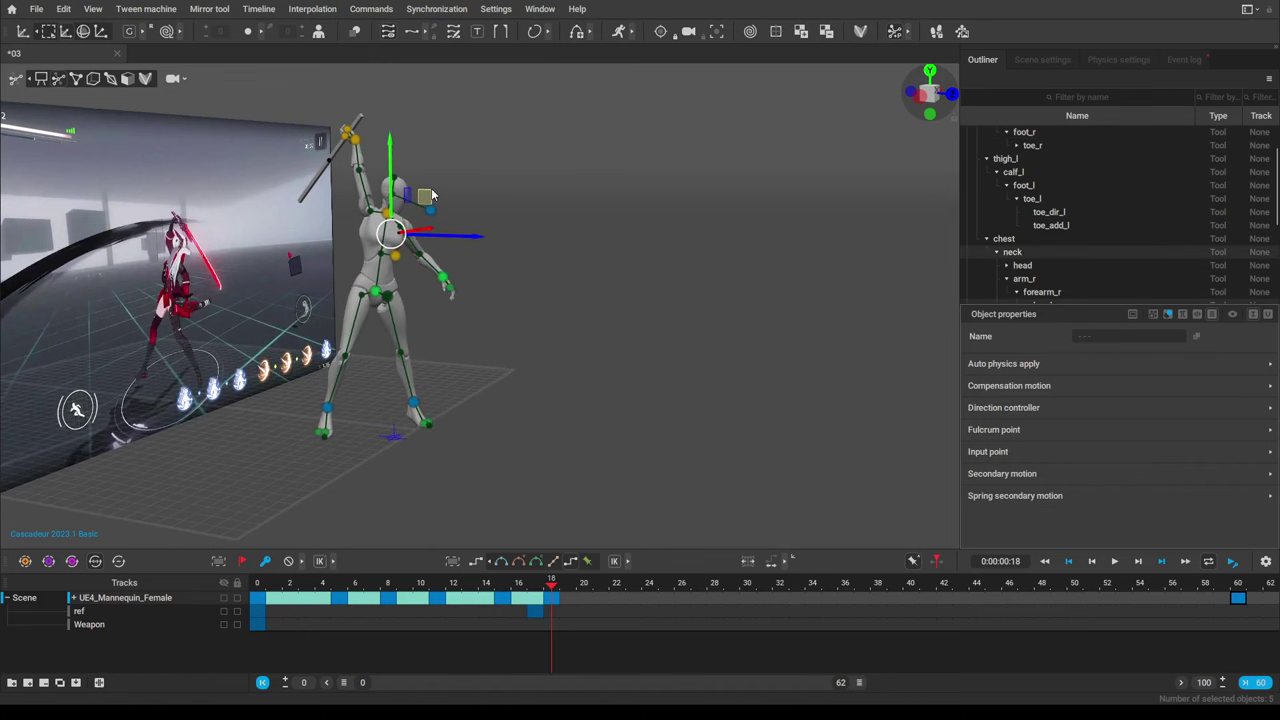
{"action": "right_click_drag", "start_coordinate": [408, 355], "coordinate": [534, 325]}
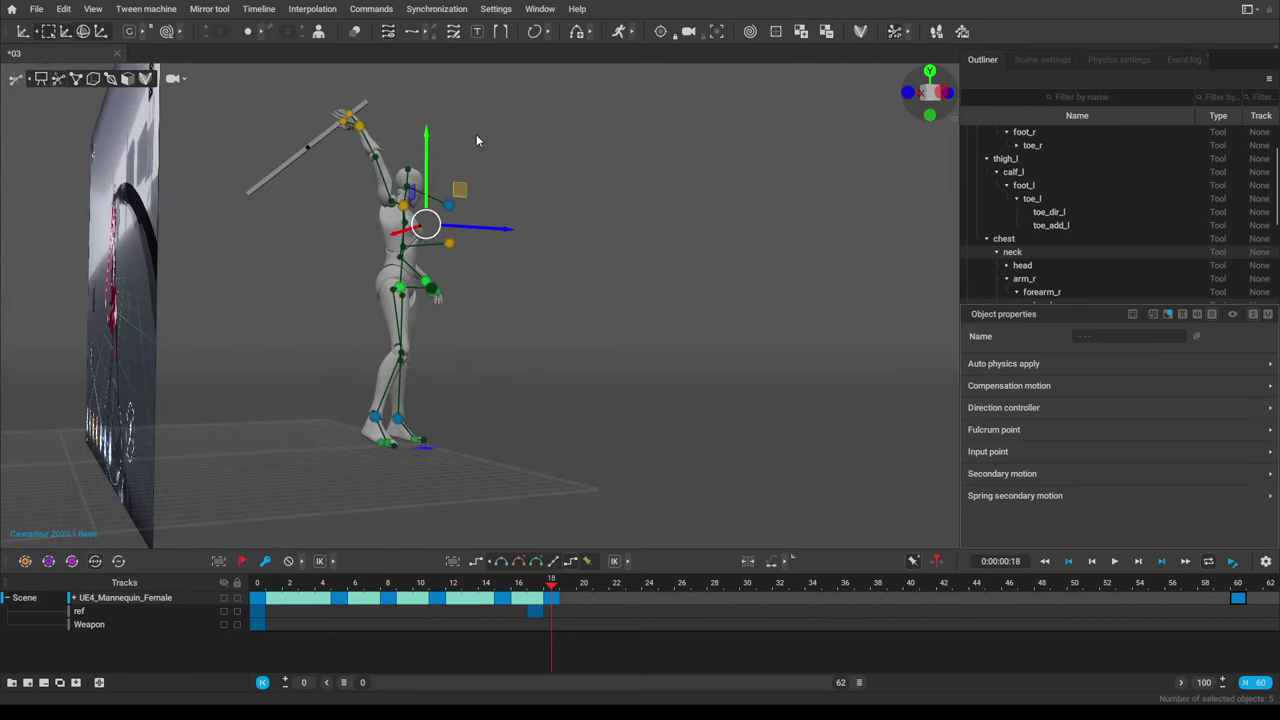
{"action": "left_click_drag", "start_coordinate": [504, 230], "coordinate": [522, 219]}
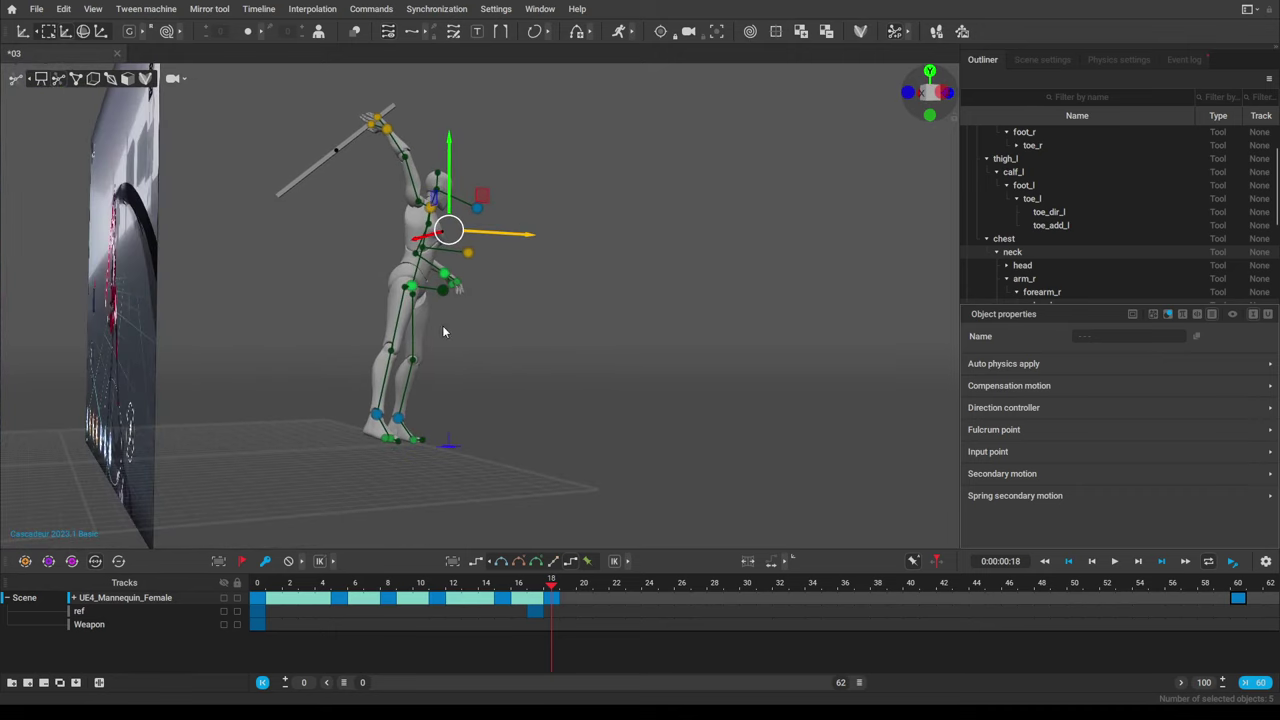
Move the chest direction controller up and forward to tilt the chest back.
{"action": "left_click", "coordinate": [510, 326]}
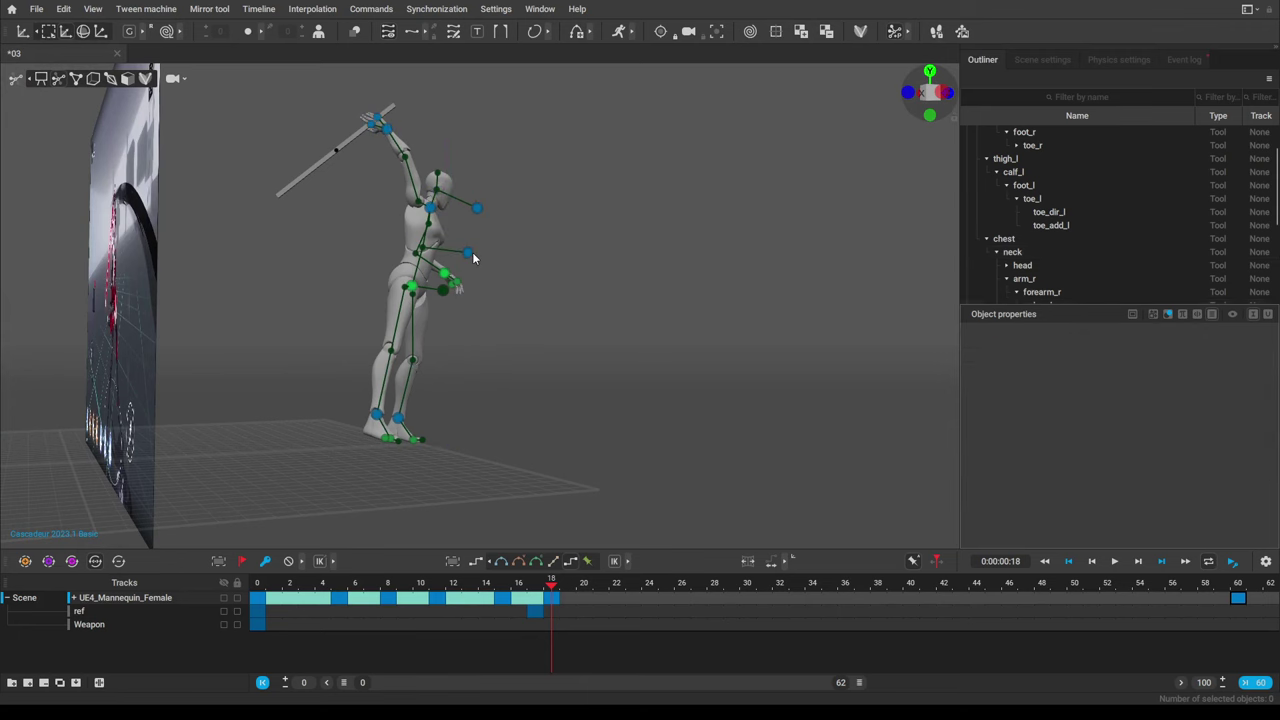
{"action": "left_click", "coordinate": [471, 254]}
{"action": "left_click_drag", "start_coordinate": [508, 221], "coordinate": [523, 212]}
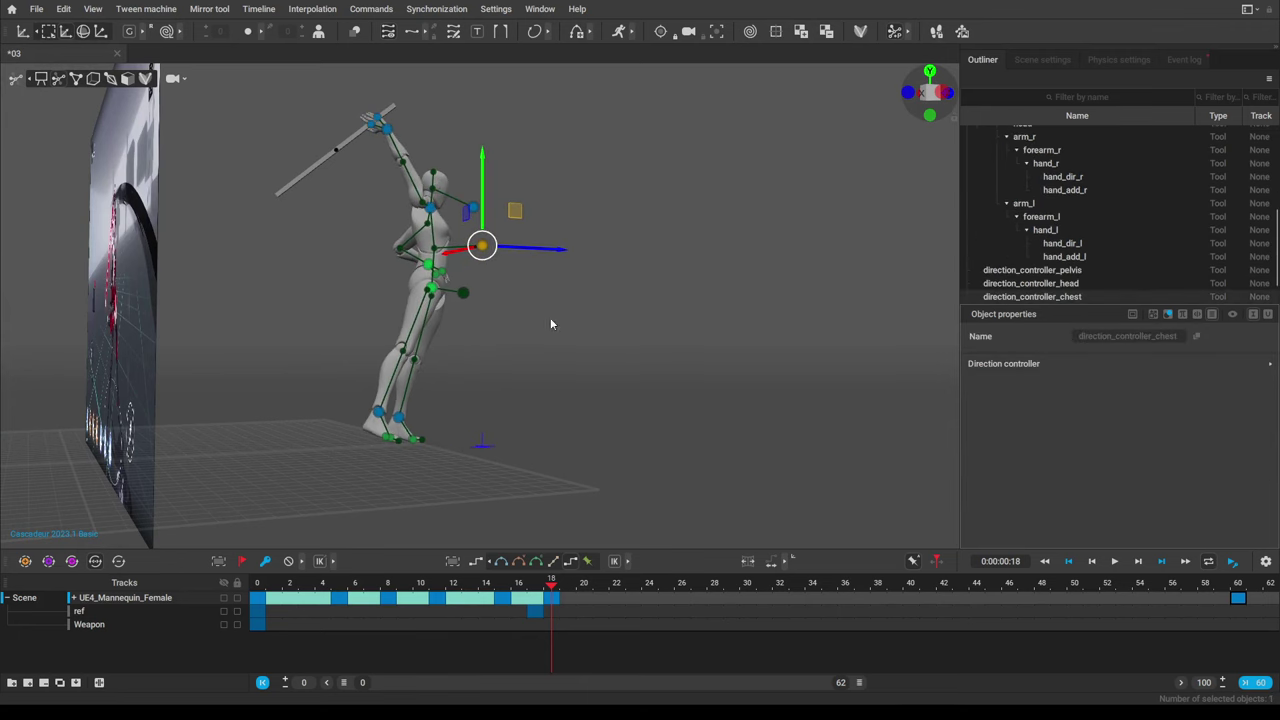
Bring the right foot controller further forward along the Z axis, closer to the left foot.
{"action": "right_click_drag", "start_coordinate": [550, 324], "coordinate": [332, 381]}
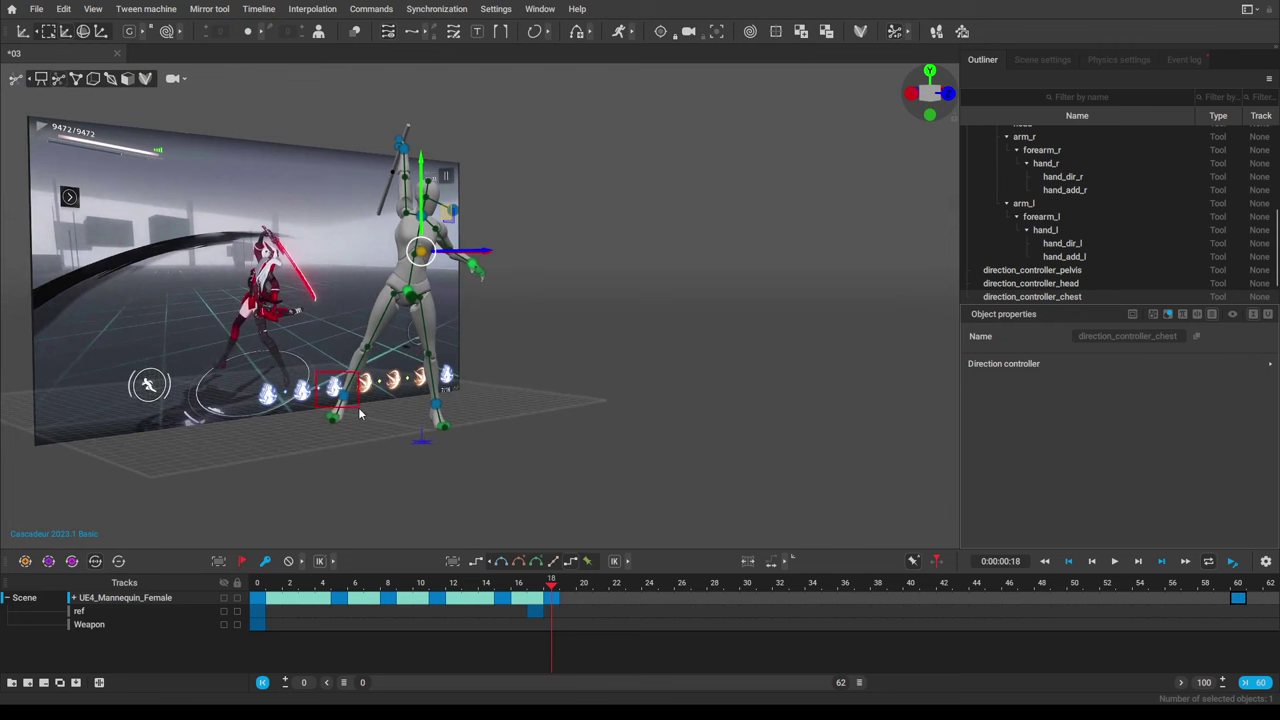
{"action": "left_click", "coordinate": [336, 416]}
{"action": "right_click_drag", "start_coordinate": [394, 414], "coordinate": [380, 373]}
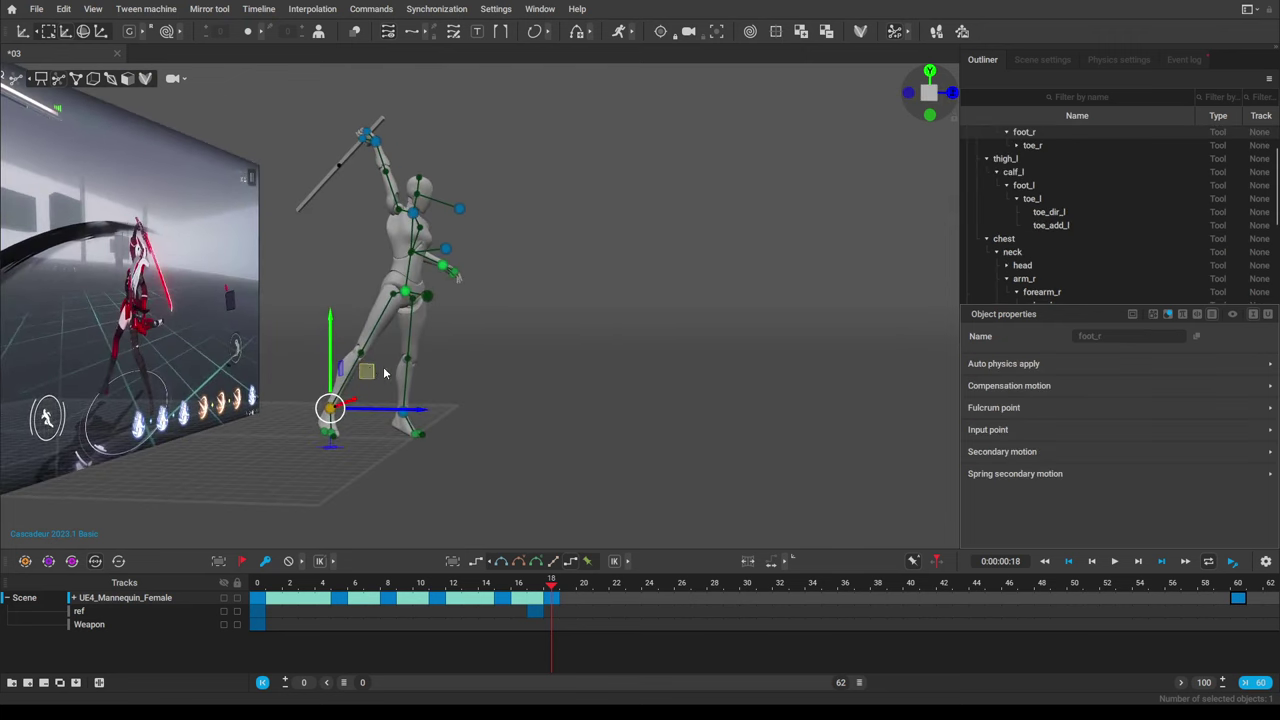
{"action": "left_click_drag", "start_coordinate": [384, 373], "coordinate": [412, 373]}
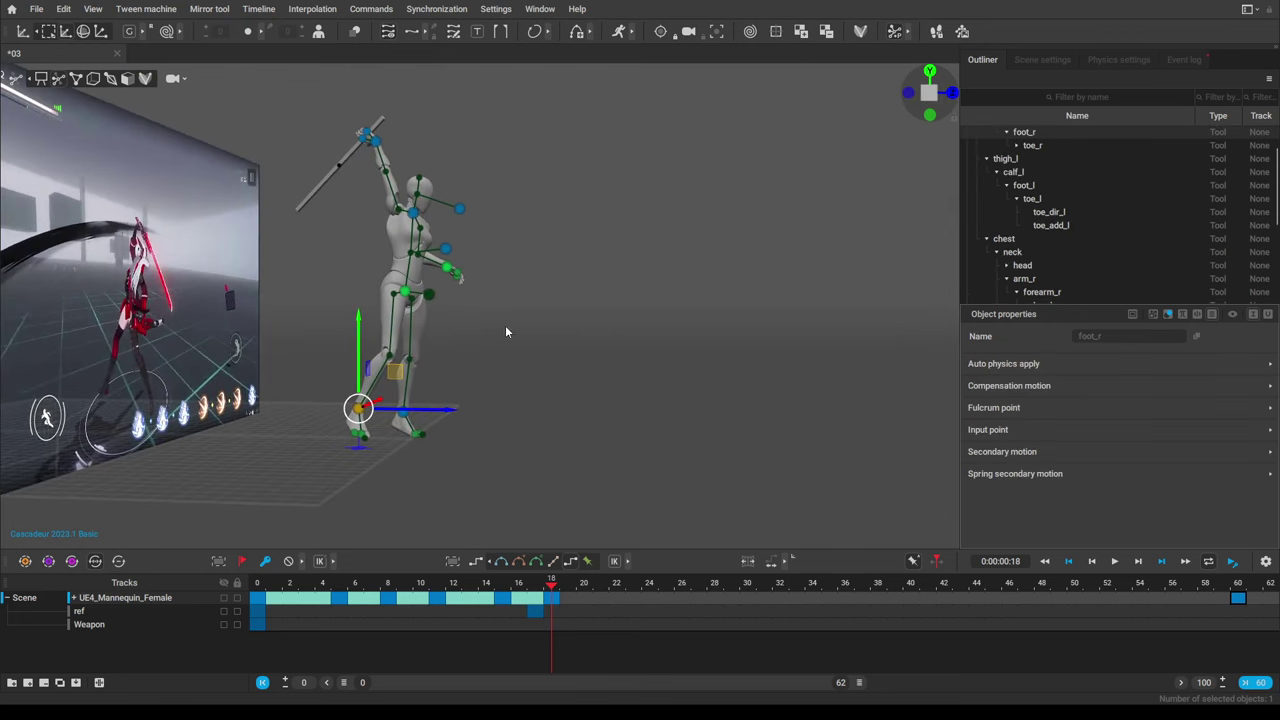
Raise the chest direction controller further and lower the left foot controller slightly.
{"action": "left_click", "coordinate": [446, 249]}
{"action": "left_click_drag", "start_coordinate": [488, 212], "coordinate": [513, 196]}
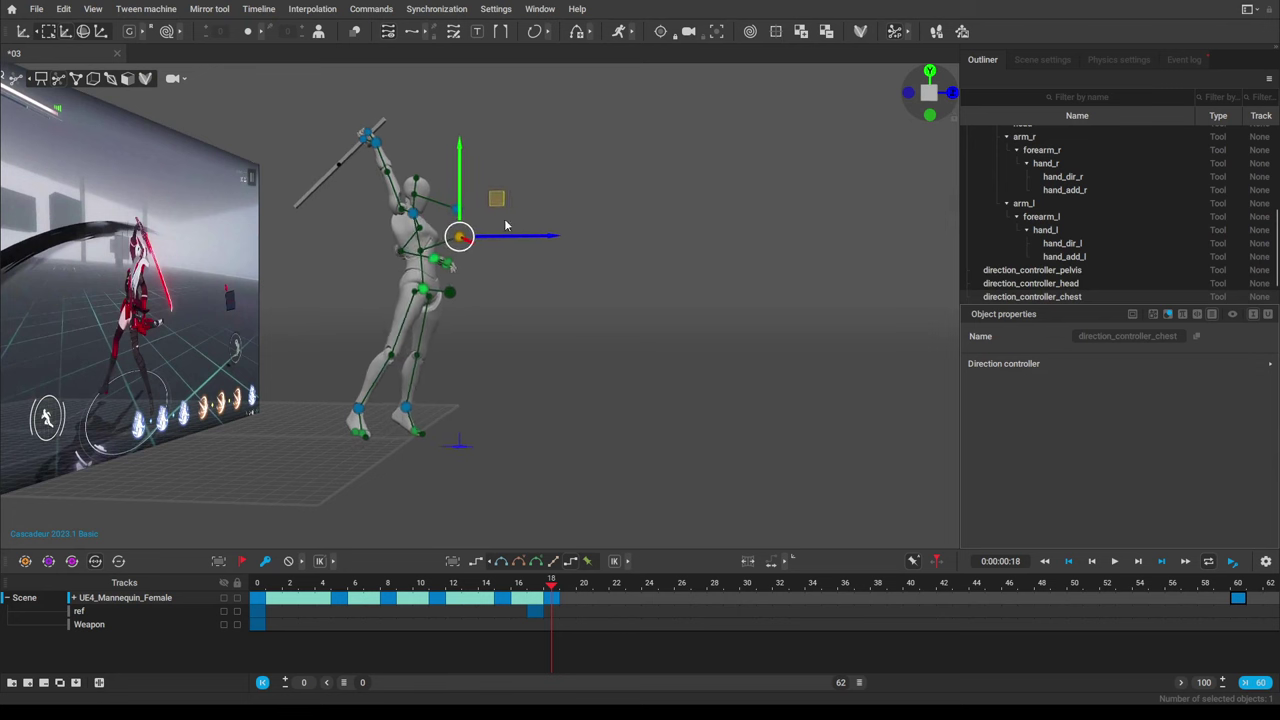
{"action": "left_click", "coordinate": [408, 410]}
{"action": "left_click_drag", "start_coordinate": [407, 371], "coordinate": [406, 388]}
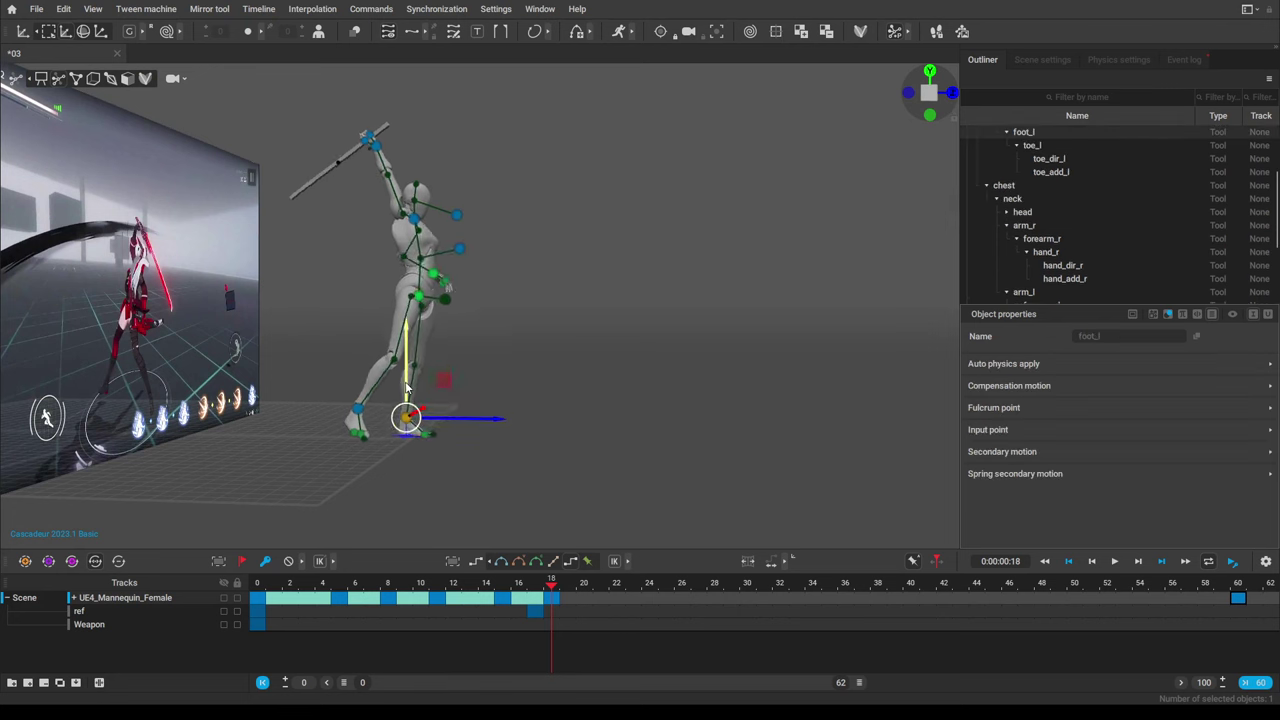
Move the right hand controllers toward the character's right side and slightly down to match the reference's raised arm.
{"action": "left_click_drag", "start_coordinate": [581, 357], "coordinate": [337, 386], "text": "alt"}
{"action": "left_click", "coordinate": [222, 329]}
{"action": "right_click_drag", "start_coordinate": [222, 329], "coordinate": [172, 420]}
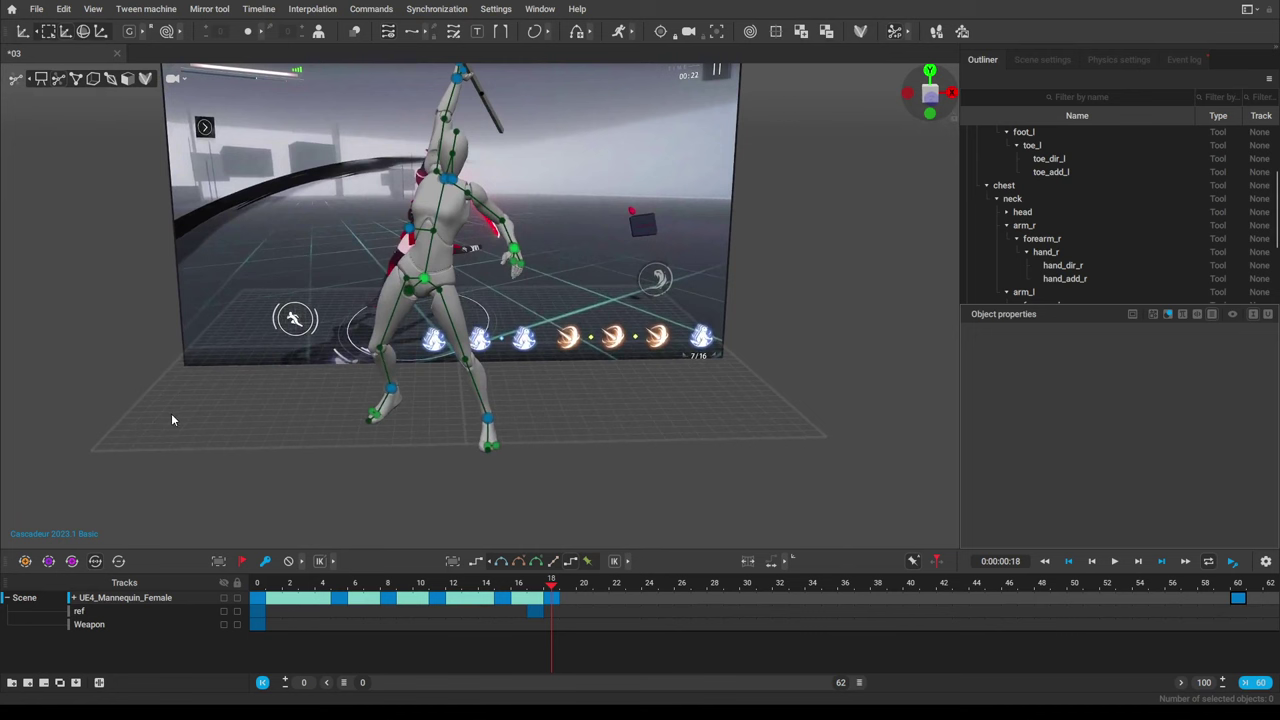
{"action": "middle_click_drag", "start_coordinate": [480, 244], "coordinate": [480, 315], "text": "alt"}
{"action": "left_click", "coordinate": [462, 125]}
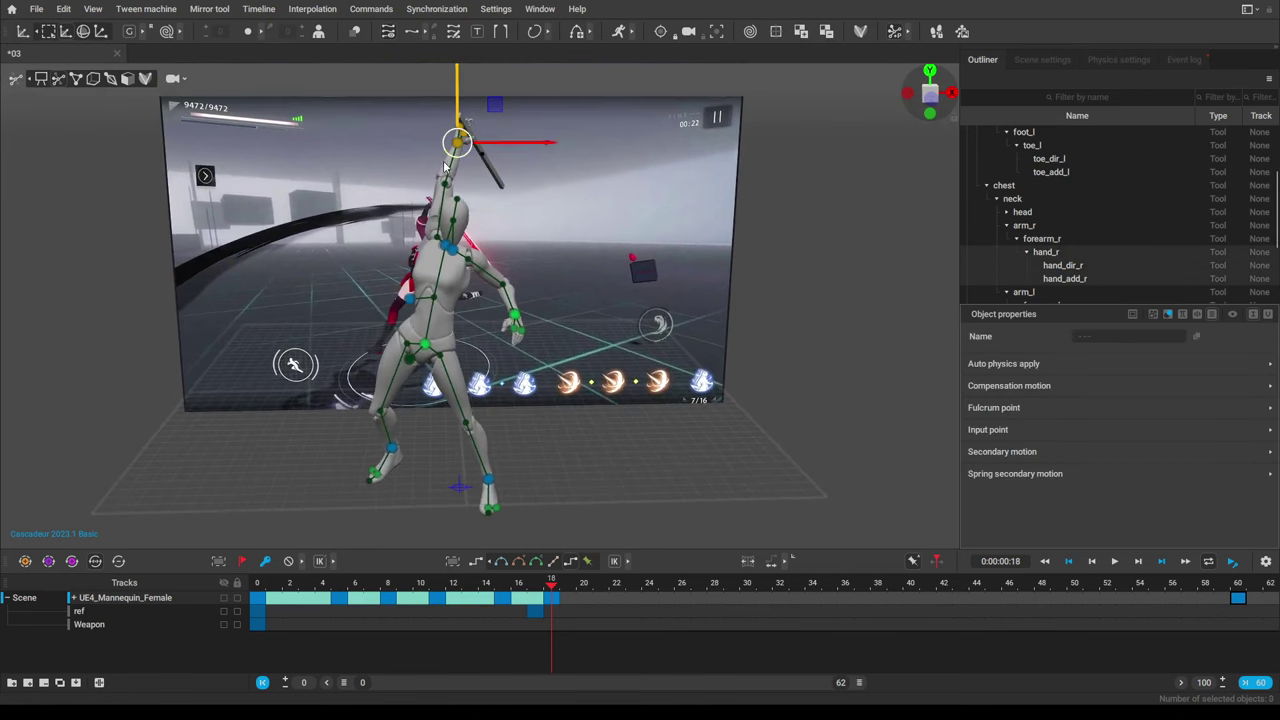
{"action": "left_click_drag", "start_coordinate": [503, 147], "coordinate": [453, 153]}
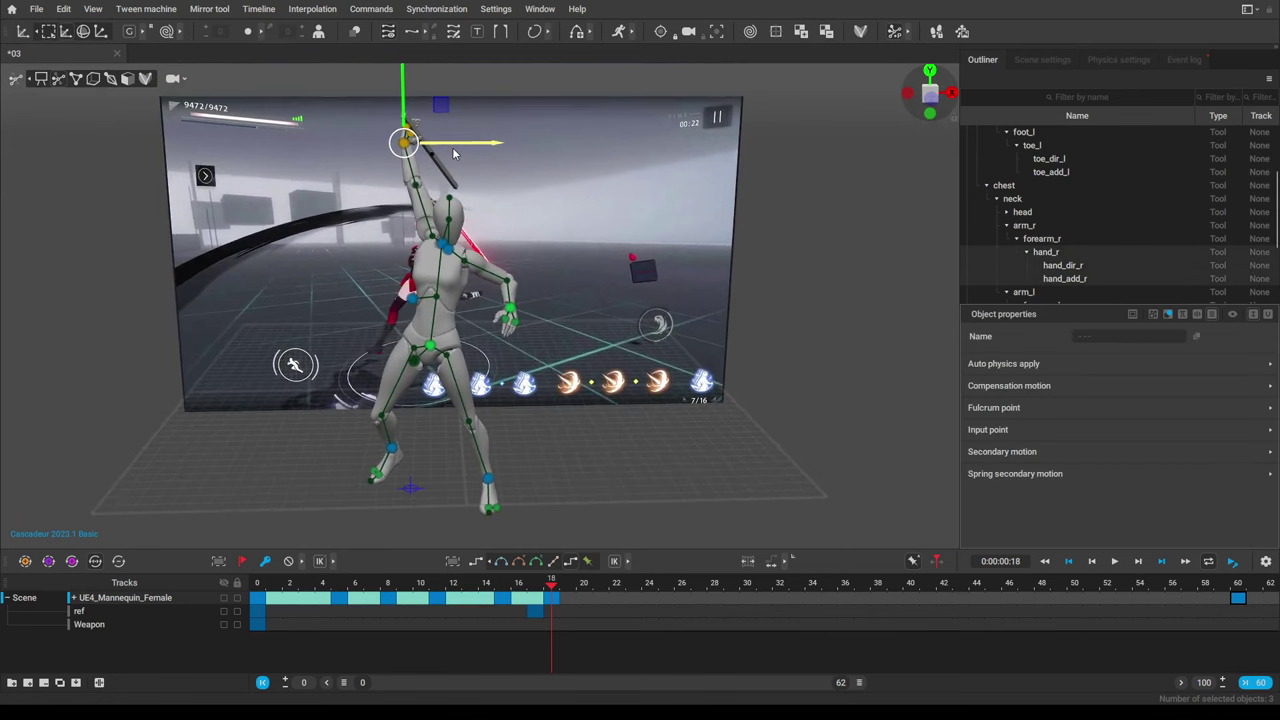
{"action": "left_click", "coordinate": [237, 371]}
{"action": "left_click_drag", "start_coordinate": [391, 406], "coordinate": [414, 404], "text": "alt"}
{"action": "left_click", "coordinate": [384, 136]}
{"action": "left_click_drag", "start_coordinate": [417, 127], "coordinate": [420, 146]}
{"action": "key", "text": "Escape"}
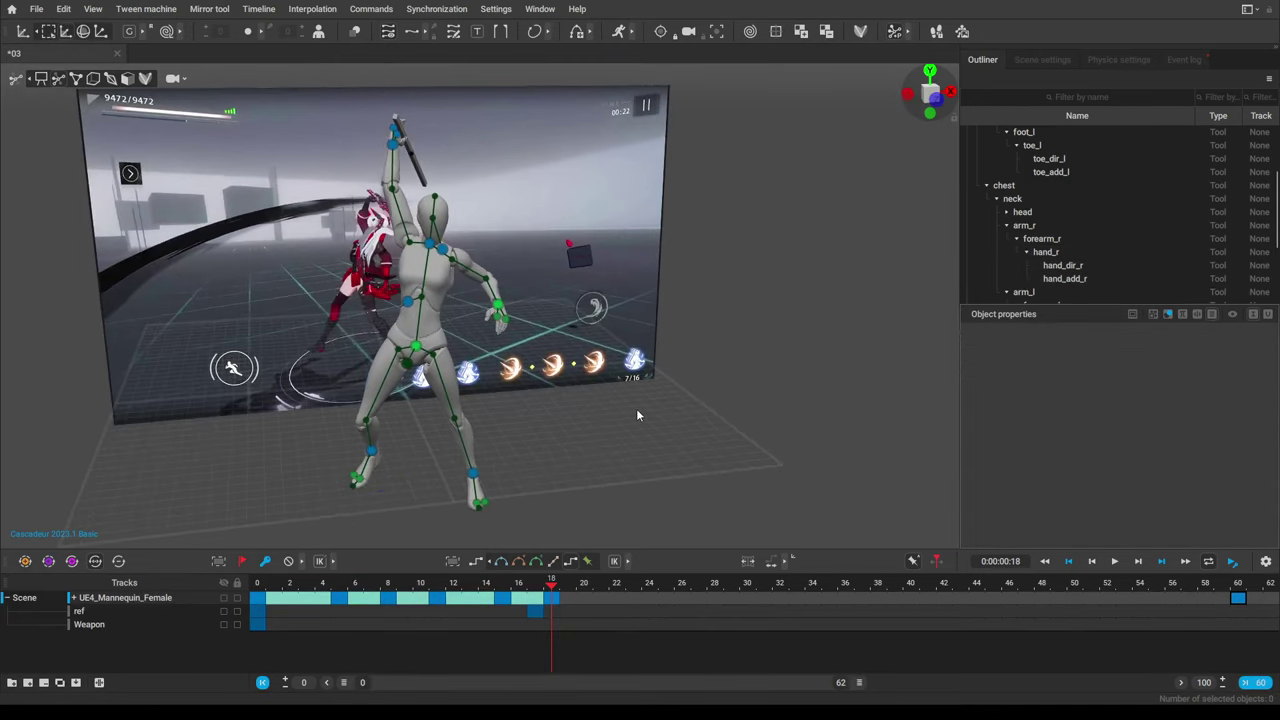
Add a keyframe at frame 21 and apply Bezier interpolation to the interval after the frame 18 keyframe.
{"action": "right_click_drag", "start_coordinate": [636, 408], "coordinate": [425, 357]}
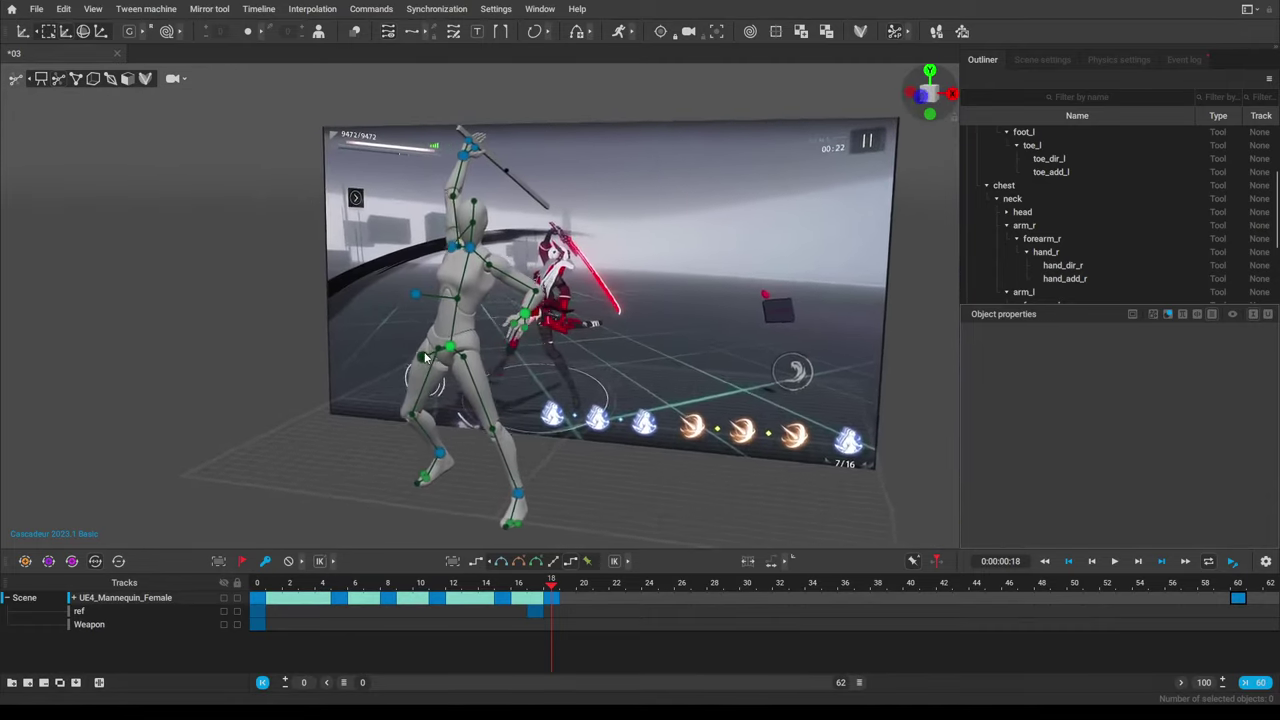
{"action": "left_click", "coordinate": [584, 587]}
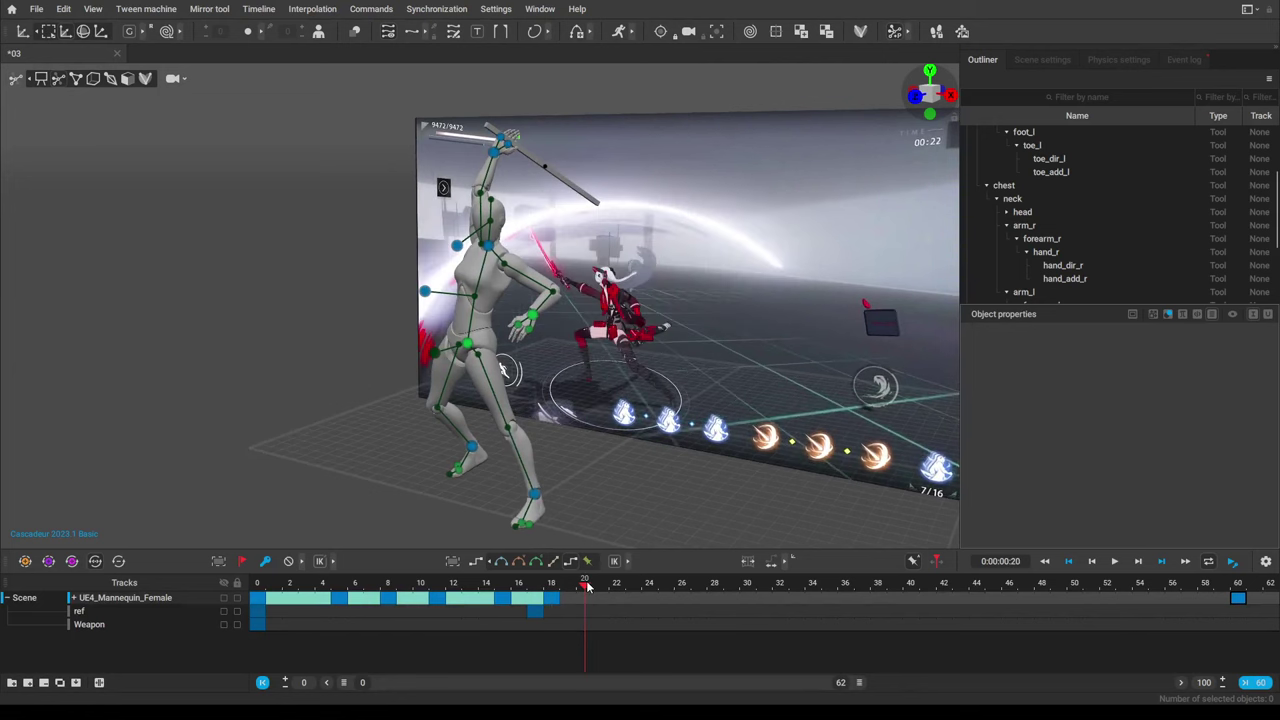
{"action": "left_click_drag", "start_coordinate": [586, 587], "coordinate": [600, 588]}
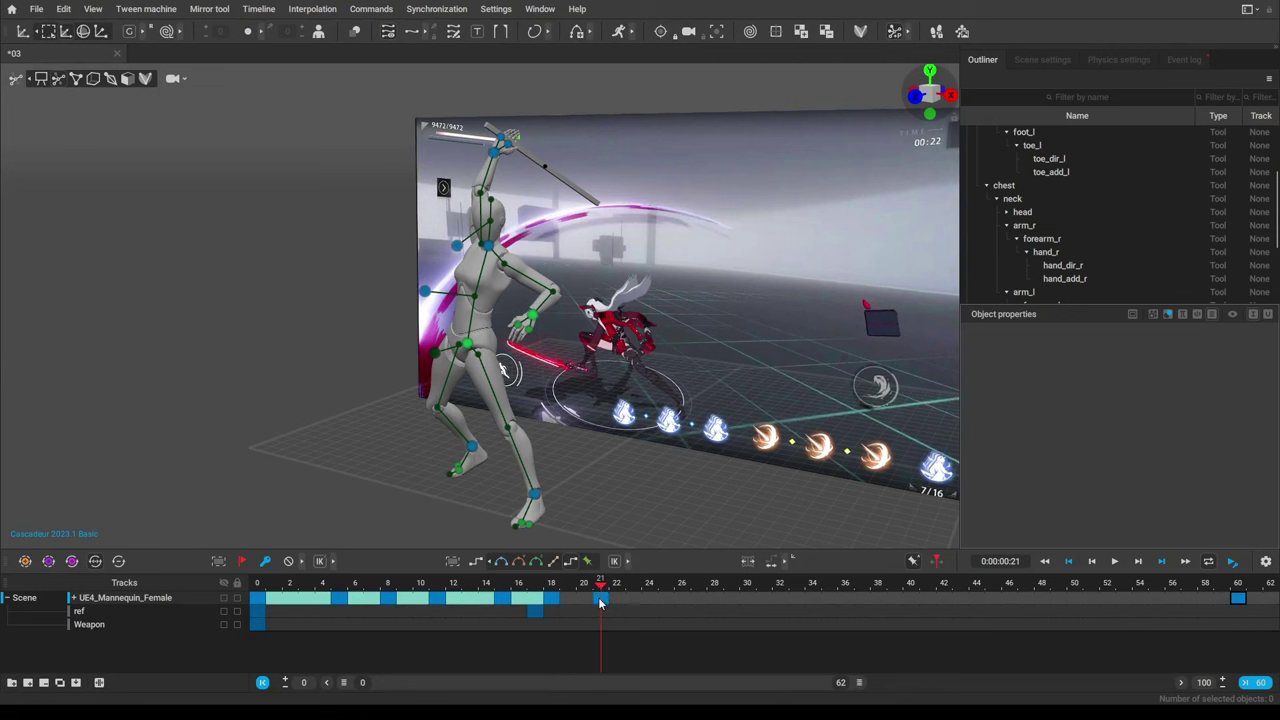
{"action": "left_click", "coordinate": [578, 598]}
{"action": "left_click", "coordinate": [535, 562]}
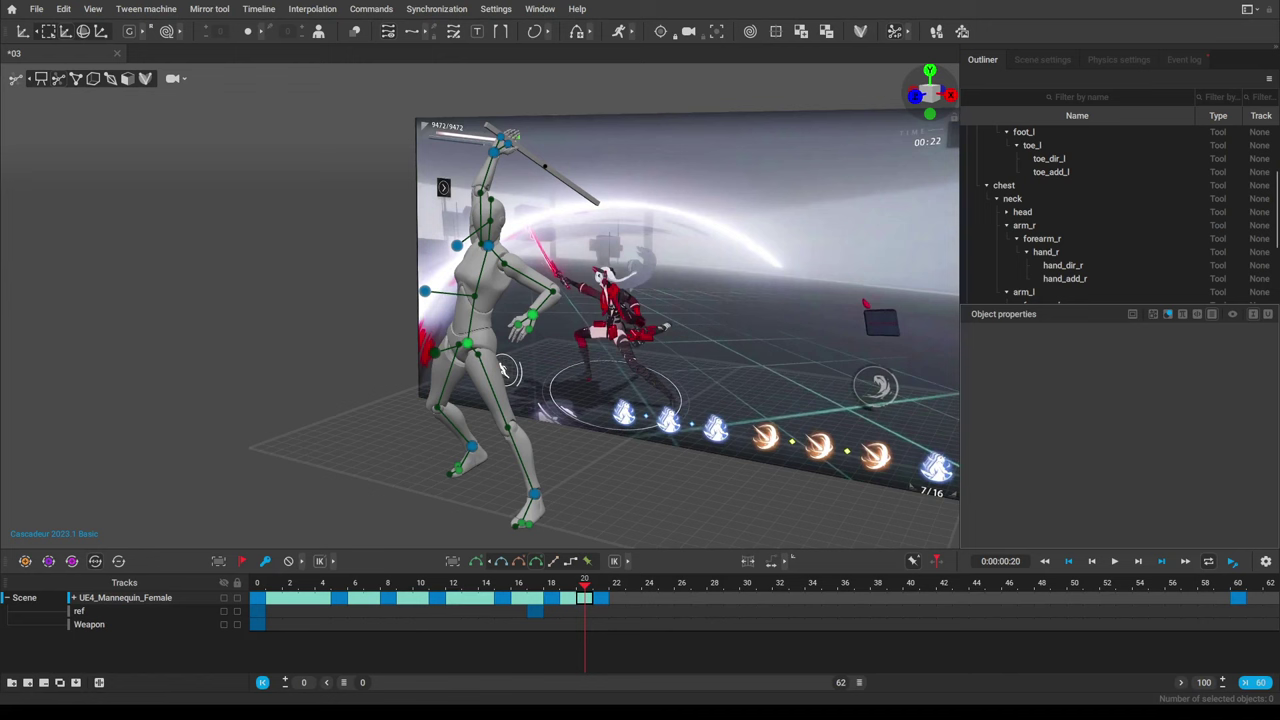
Tighten the timeline's visible range around the swing and examine the reference footage at frames 21 and 22.
{"action": "left_click_drag", "start_coordinate": [857, 690], "coordinate": [529, 698]}
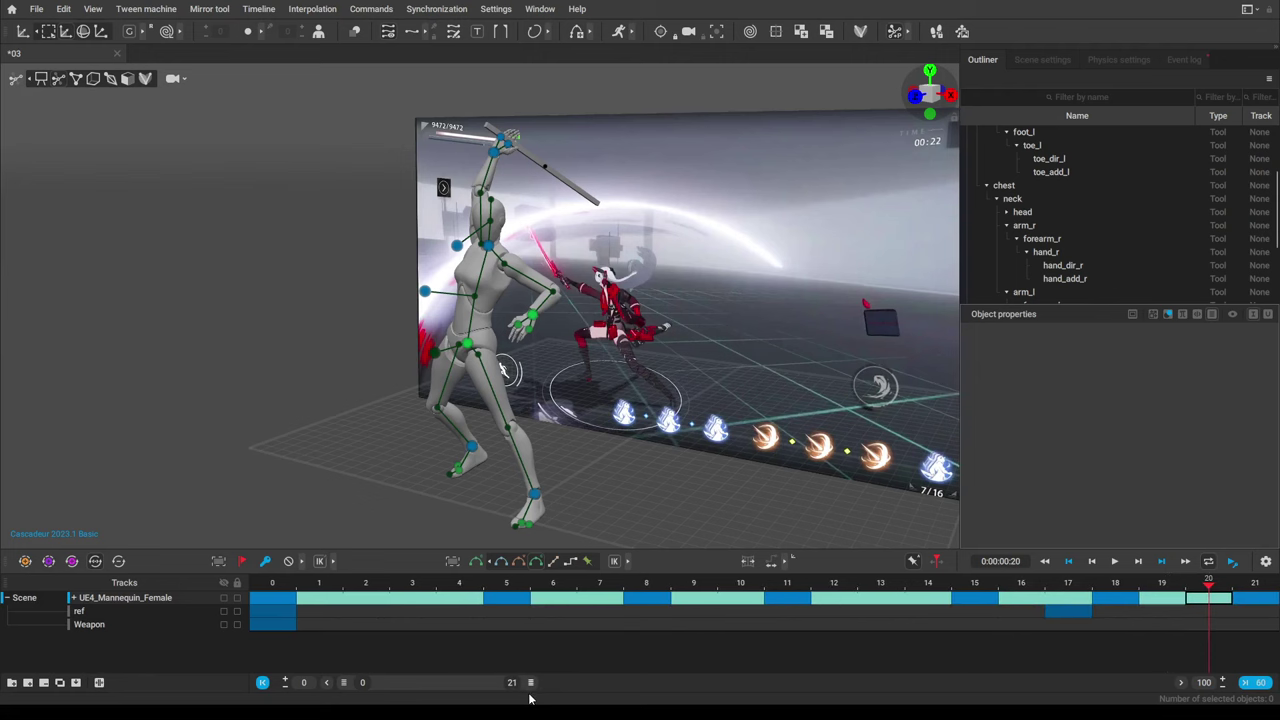
{"action": "left_click", "coordinate": [1253, 583]}
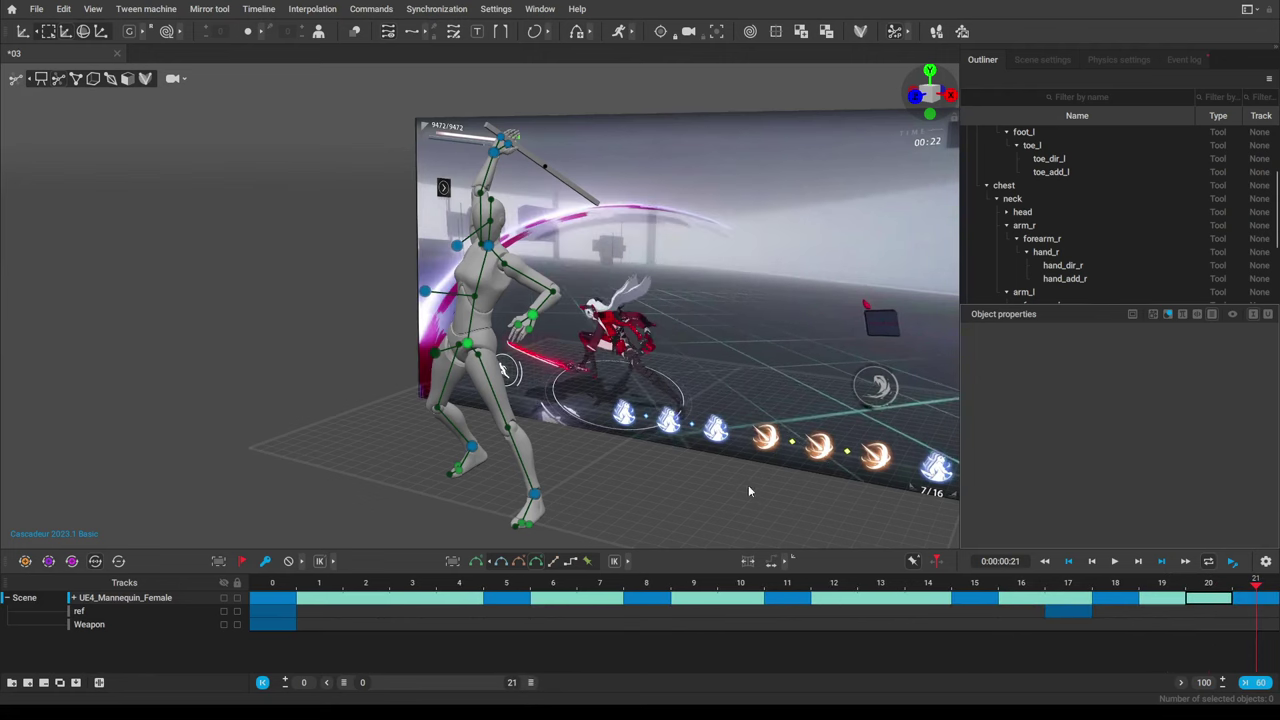
{"action": "middle_click_drag", "start_coordinate": [682, 363], "coordinate": [690, 345], "text": "alt"}
{"action": "left_click_drag", "start_coordinate": [690, 345], "coordinate": [711, 363], "text": "alt"}
{"action": "right_click_drag", "start_coordinate": [712, 367], "coordinate": [700, 366]}
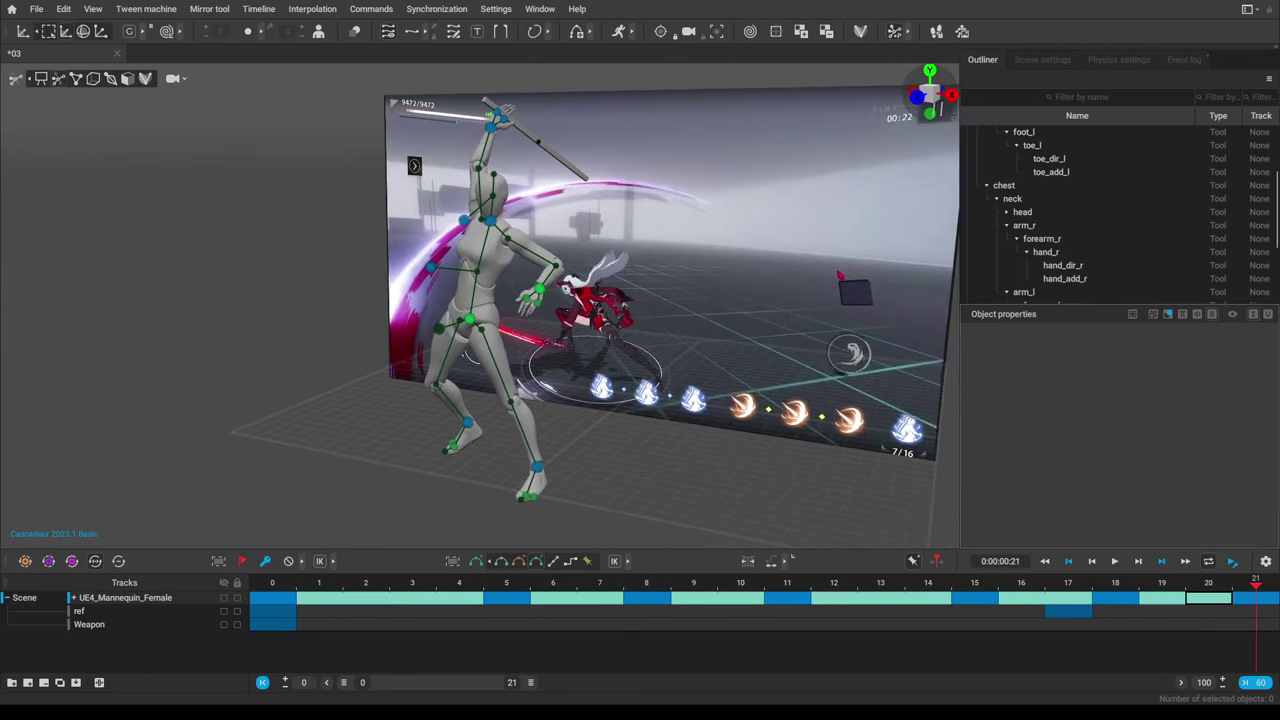
{"action": "left_click_drag", "start_coordinate": [535, 688], "coordinate": [546, 688]}
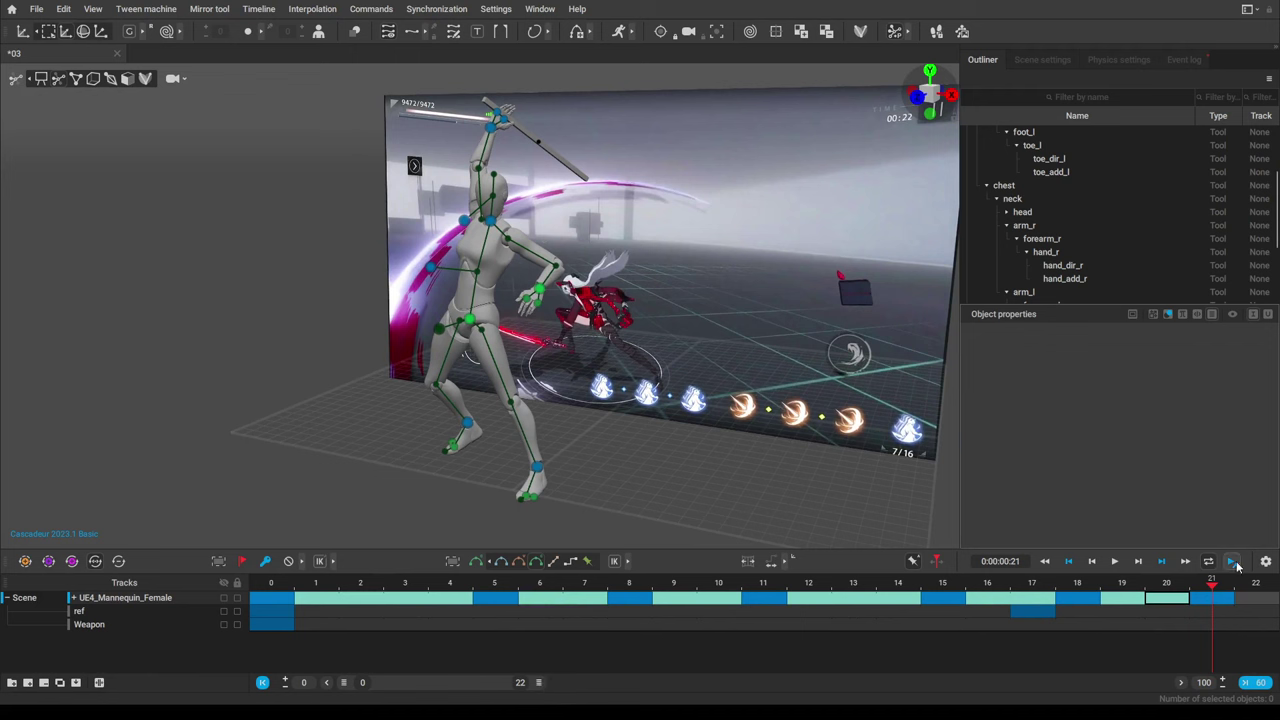
{"action": "left_click", "coordinate": [1250, 588]}
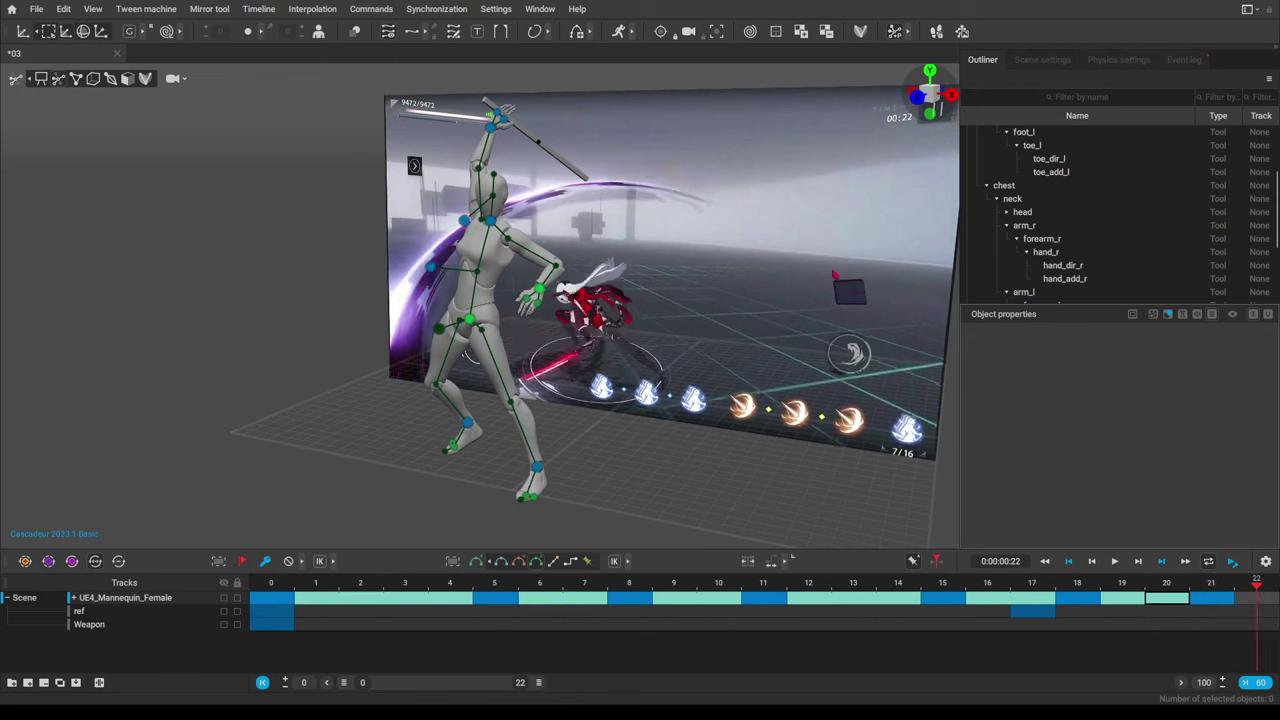
{"action": "left_click_drag", "start_coordinate": [543, 685], "coordinate": [571, 686]}
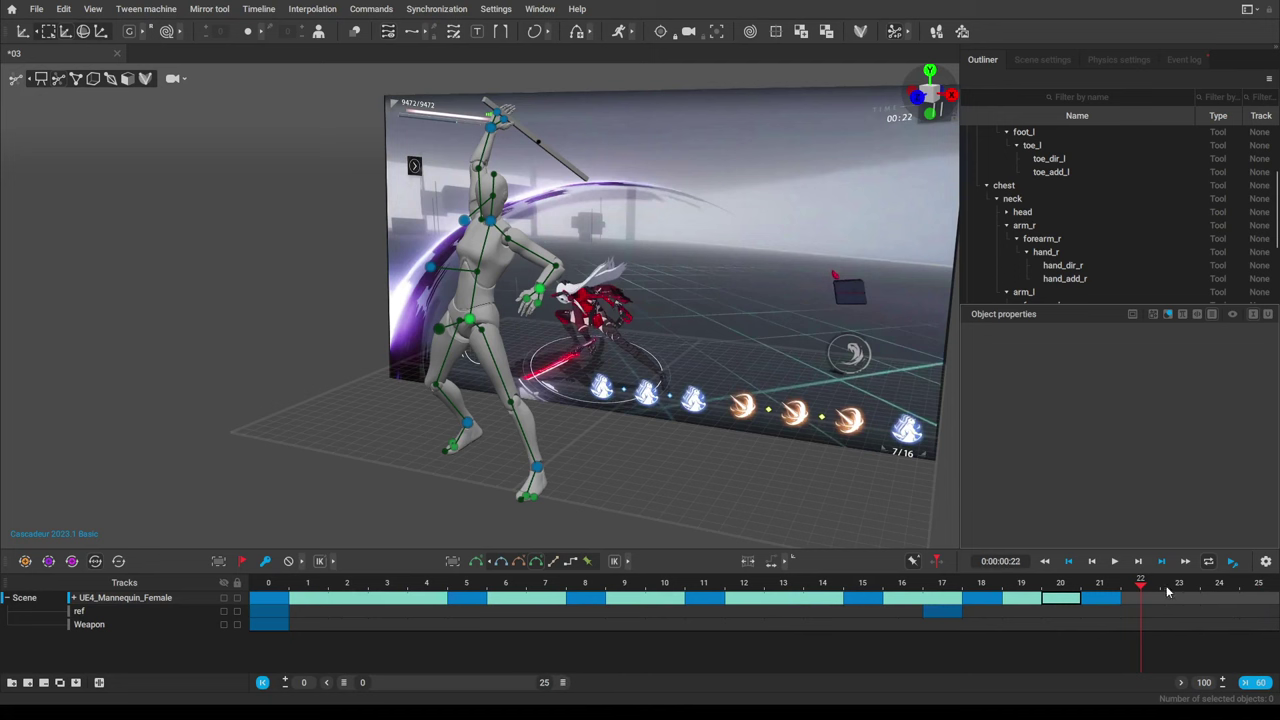
Move the frame 21 keyframe to frame 22 and limit the timeline's visible range to frames 0–22.
{"action": "left_click", "coordinate": [1183, 592]}
{"action": "left_click", "coordinate": [1136, 597]}
{"action": "left_click", "coordinate": [1106, 599]}
{"action": "left_click_drag", "start_coordinate": [1108, 600], "coordinate": [1199, 587]}
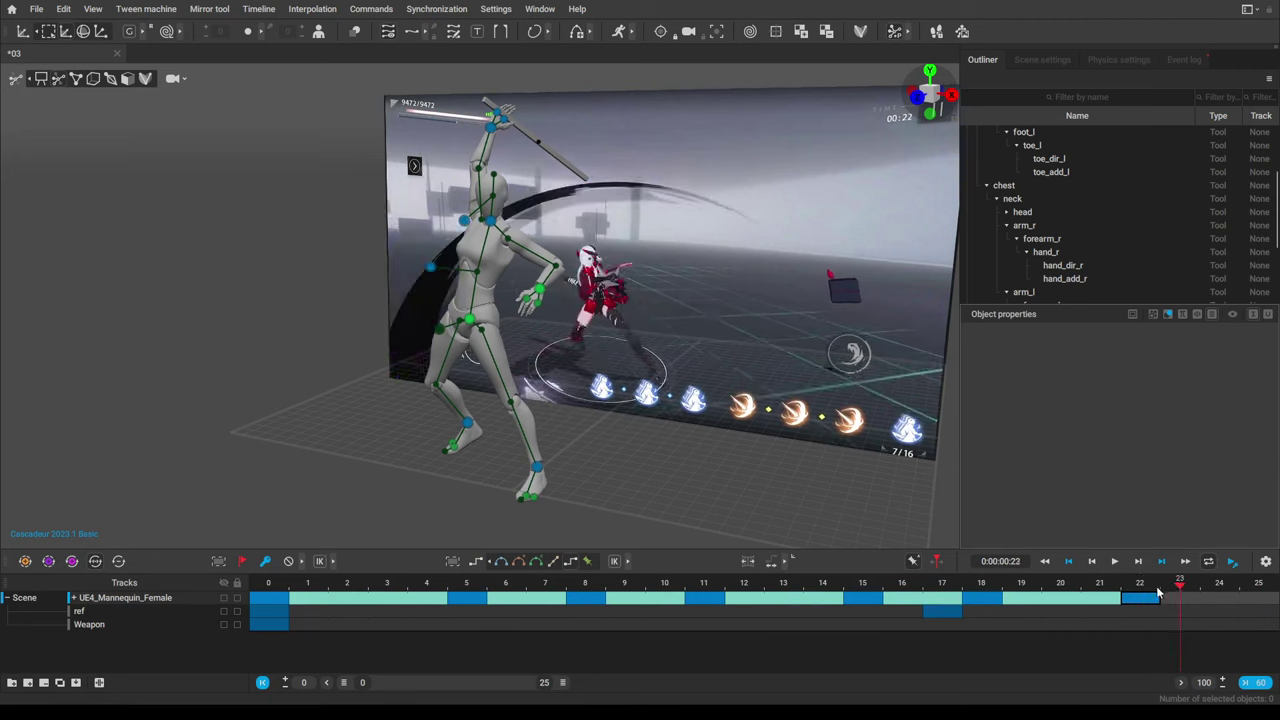
{"action": "left_click", "coordinate": [1136, 596]}
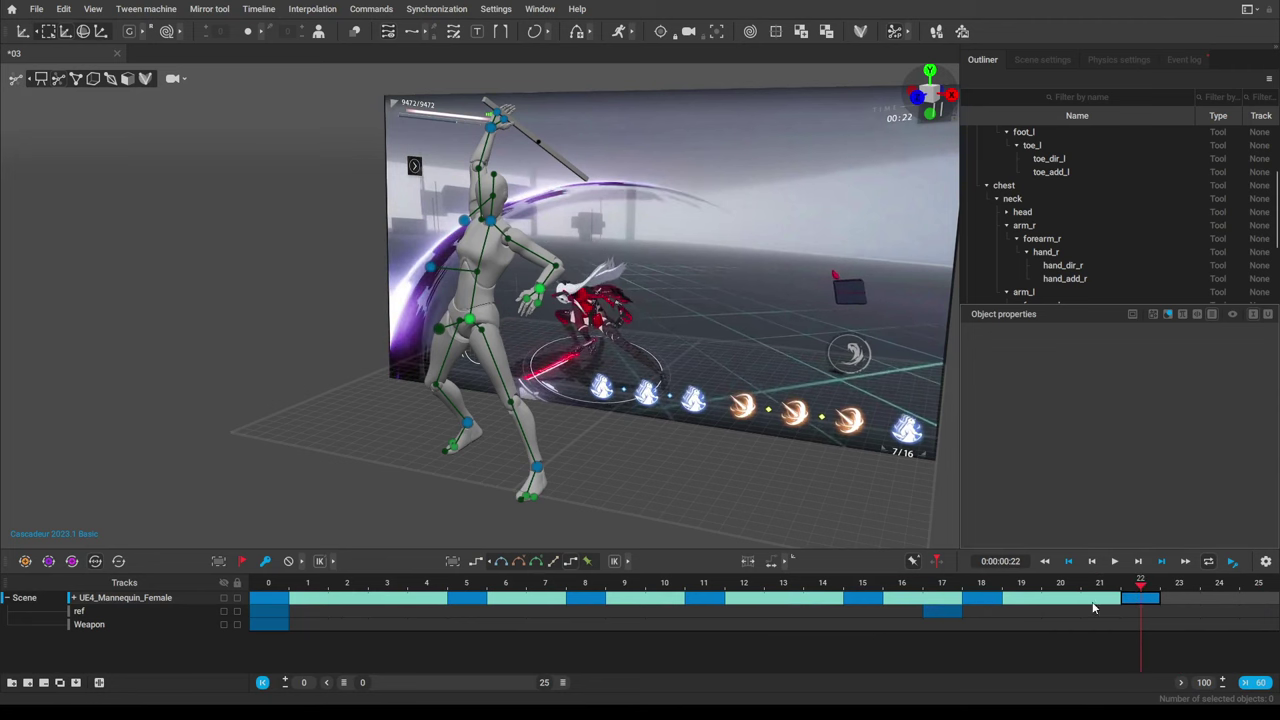
{"action": "left_click_drag", "start_coordinate": [564, 684], "coordinate": [538, 688]}
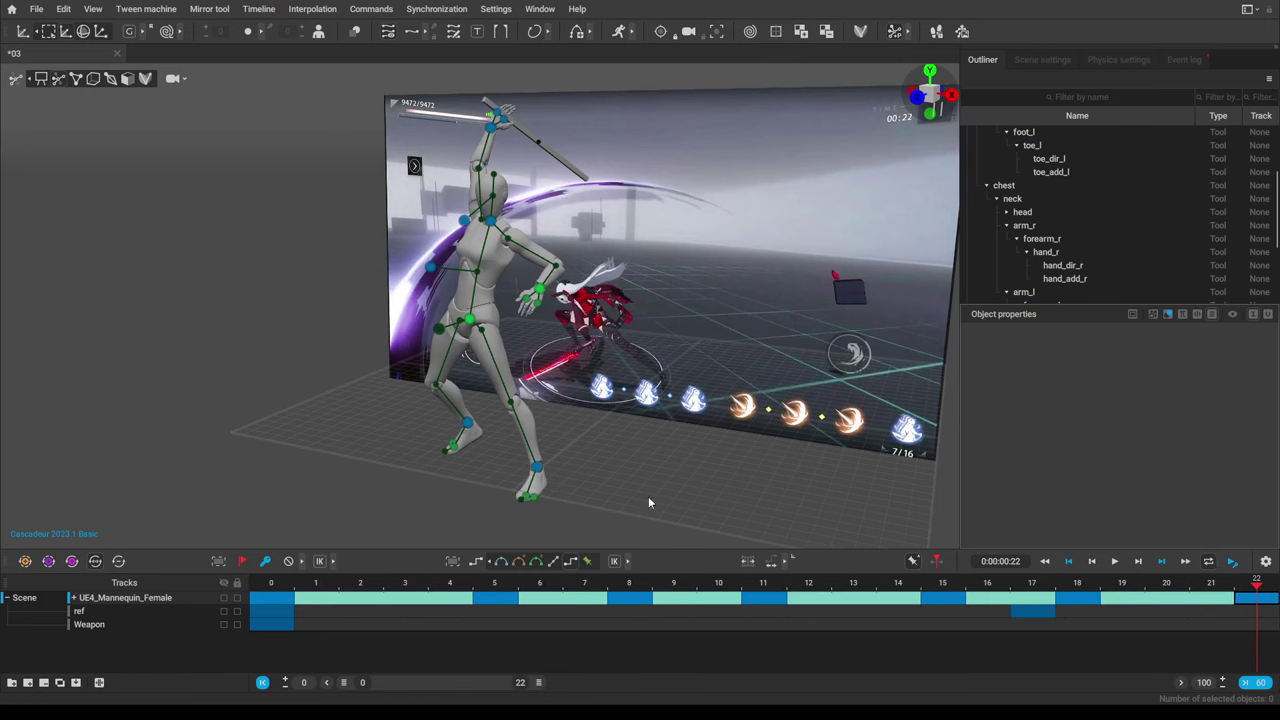
Bring the neck, head and chest direction, right hand and right foot controllers down and forward into a low lunge at frame 22.
{"action": "right_click_drag", "start_coordinate": [625, 370], "coordinate": [527, 358]}
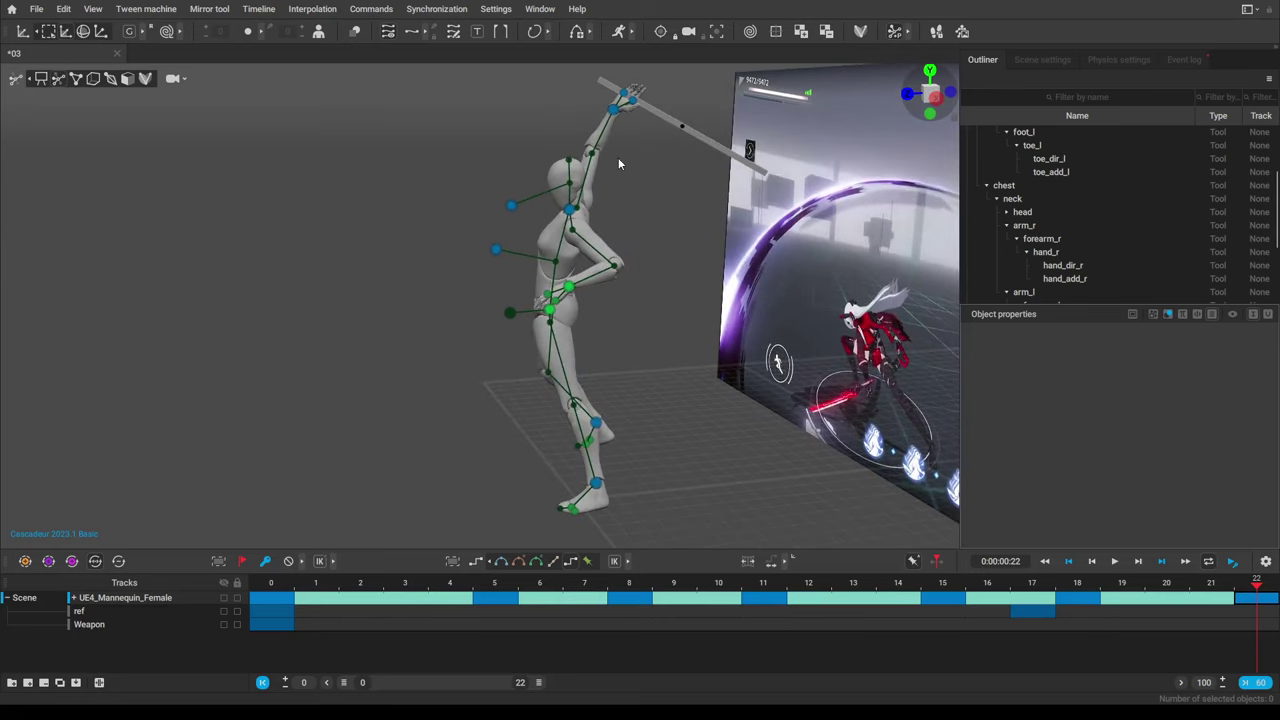
{"action": "right_click_drag", "start_coordinate": [620, 125], "coordinate": [461, 228]}
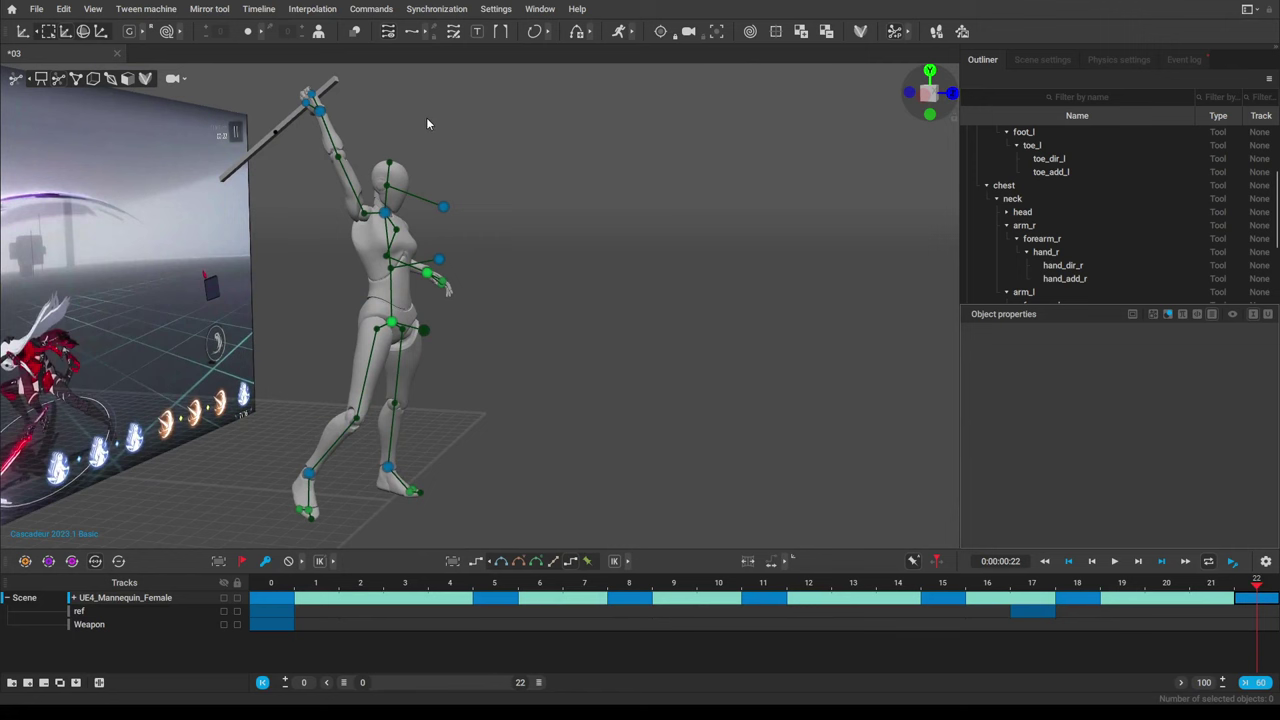
{"action": "left_click_drag", "start_coordinate": [444, 80], "coordinate": [485, 357]}
{"action": "left_click_drag", "start_coordinate": [461, 195], "coordinate": [674, 418]}
{"action": "right_click_drag", "start_coordinate": [674, 418], "coordinate": [460, 442]}
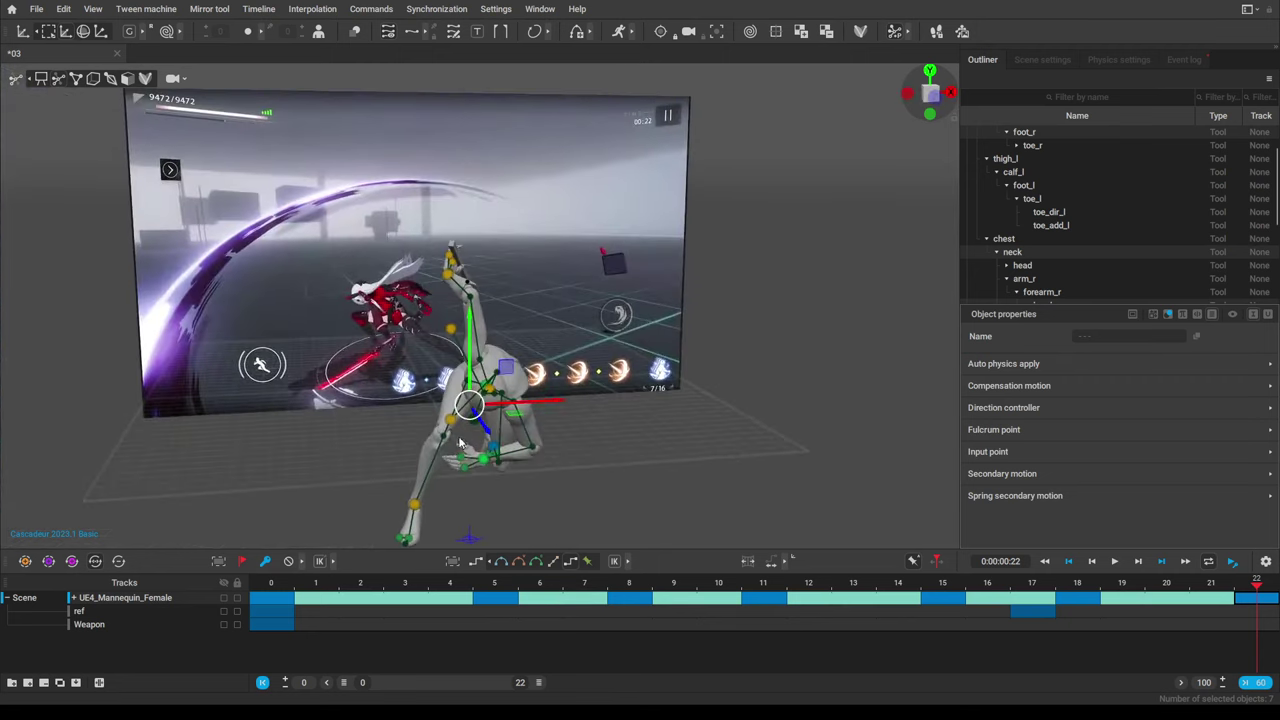
{"action": "left_click_drag", "start_coordinate": [540, 411], "coordinate": [580, 400]}
{"action": "right_click_drag", "start_coordinate": [580, 400], "coordinate": [736, 361]}
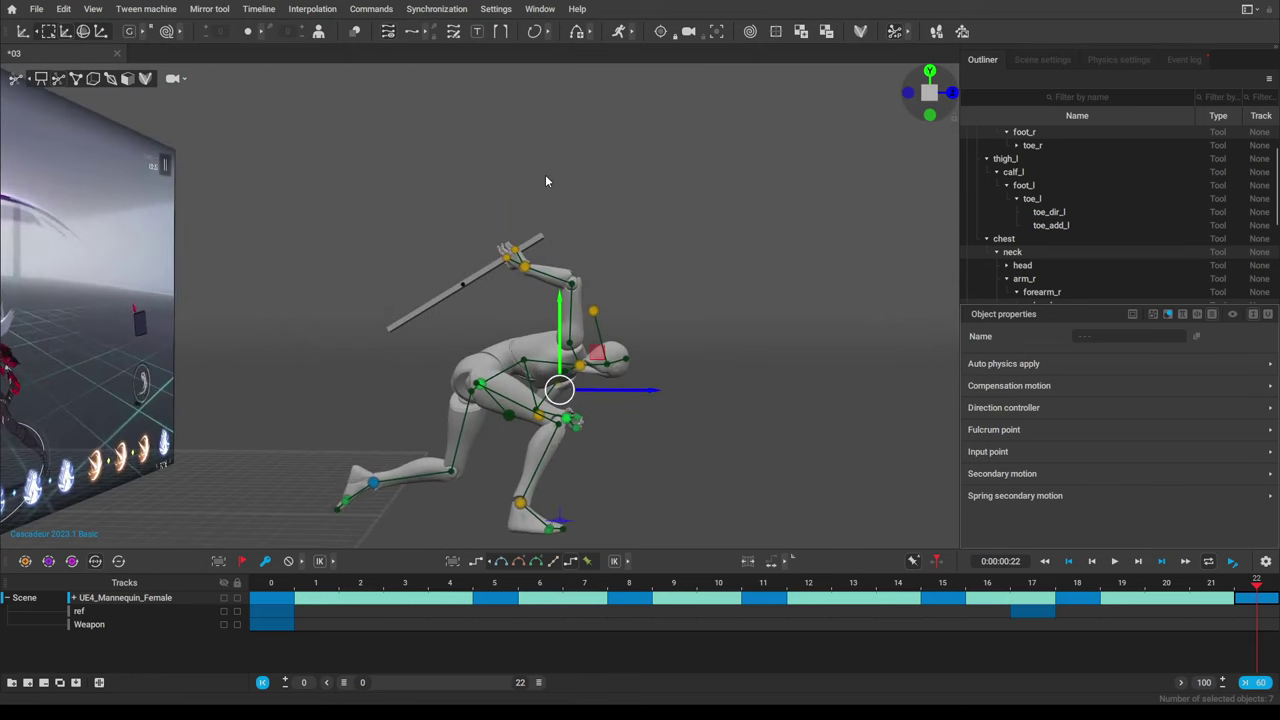
Move the right hand controllers forward past the head and rotate them so the sword points up and ahead.
{"action": "left_click_drag", "start_coordinate": [486, 282], "coordinate": [487, 274]}
{"action": "left_click_drag", "start_coordinate": [563, 230], "coordinate": [797, 261]}
{"action": "key", "text": "e"}
{"action": "left_click_drag", "start_coordinate": [583, 238], "coordinate": [748, 315]}
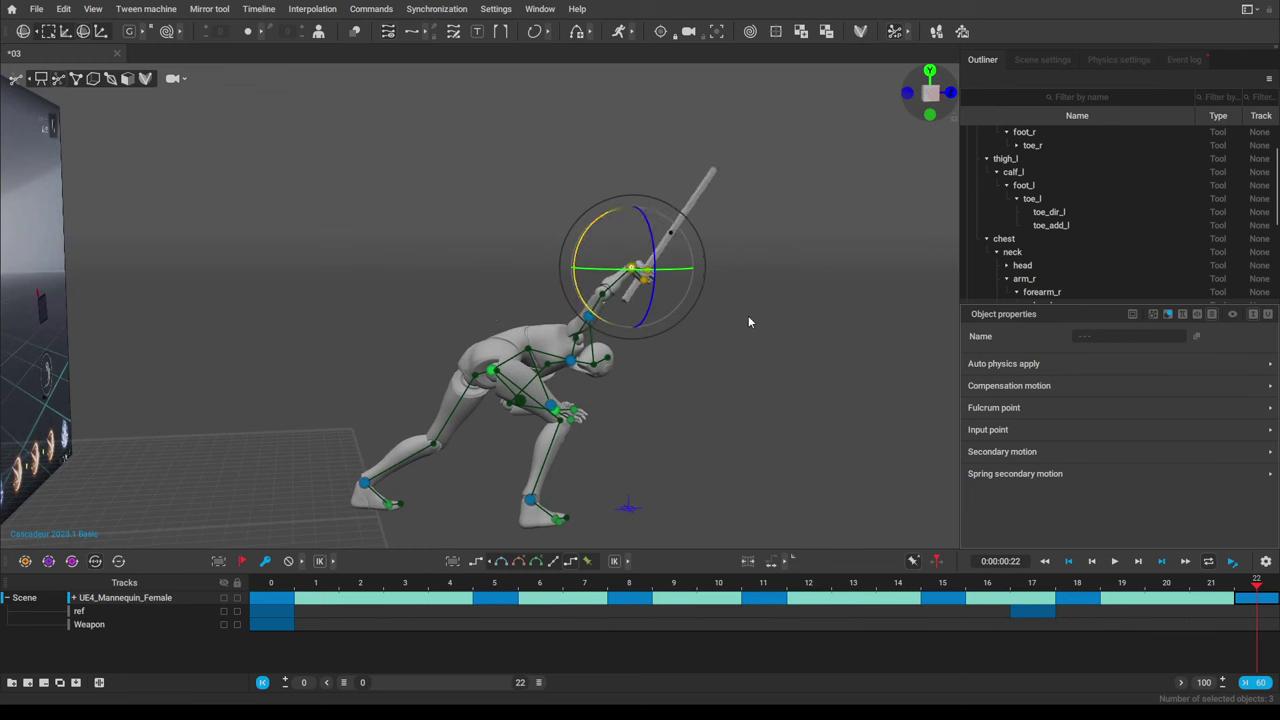
Swing the right hand and sword down in front of the body, bringing the hand near the ground beneath the shoulder.
{"action": "key", "text": "w"}
{"action": "left_click_drag", "start_coordinate": [668, 232], "coordinate": [781, 371]}
{"action": "key", "text": "e"}
{"action": "right_click_drag", "start_coordinate": [780, 364], "coordinate": [382, 298]}
{"action": "key", "text": "w"}
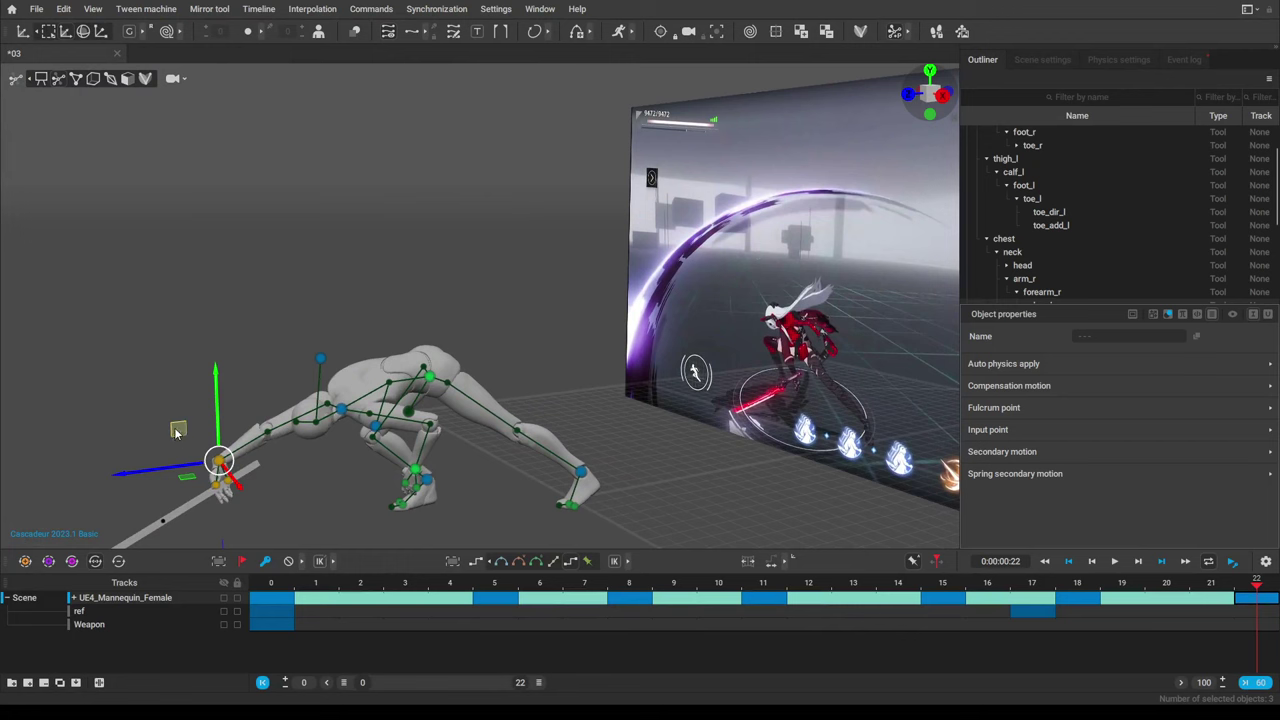
{"action": "left_click_drag", "start_coordinate": [175, 430], "coordinate": [254, 481]}
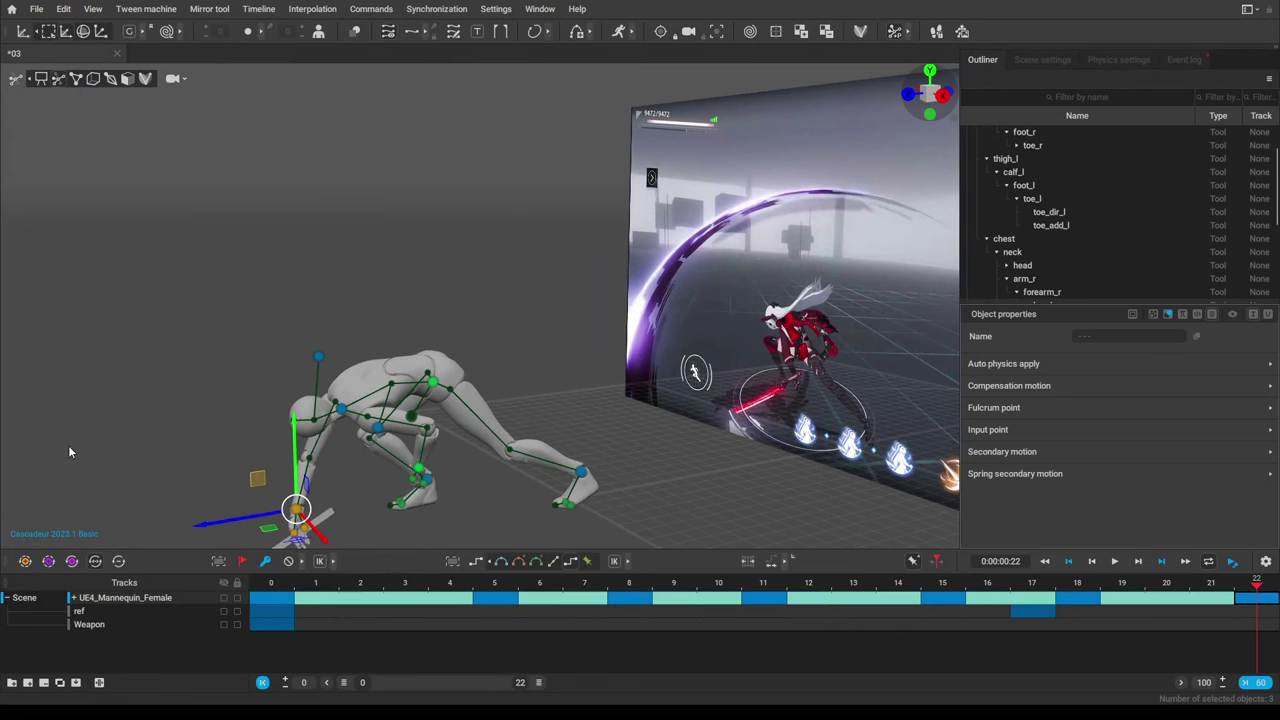
Compare the crouched pose with the reference from several sides and check the motion between frames 18 and 22.
{"action": "right_click_drag", "start_coordinate": [69, 452], "coordinate": [761, 451]}
{"action": "right_click_drag", "start_coordinate": [505, 384], "coordinate": [263, 420]}
{"action": "right_click_drag", "start_coordinate": [158, 426], "coordinate": [641, 359]}
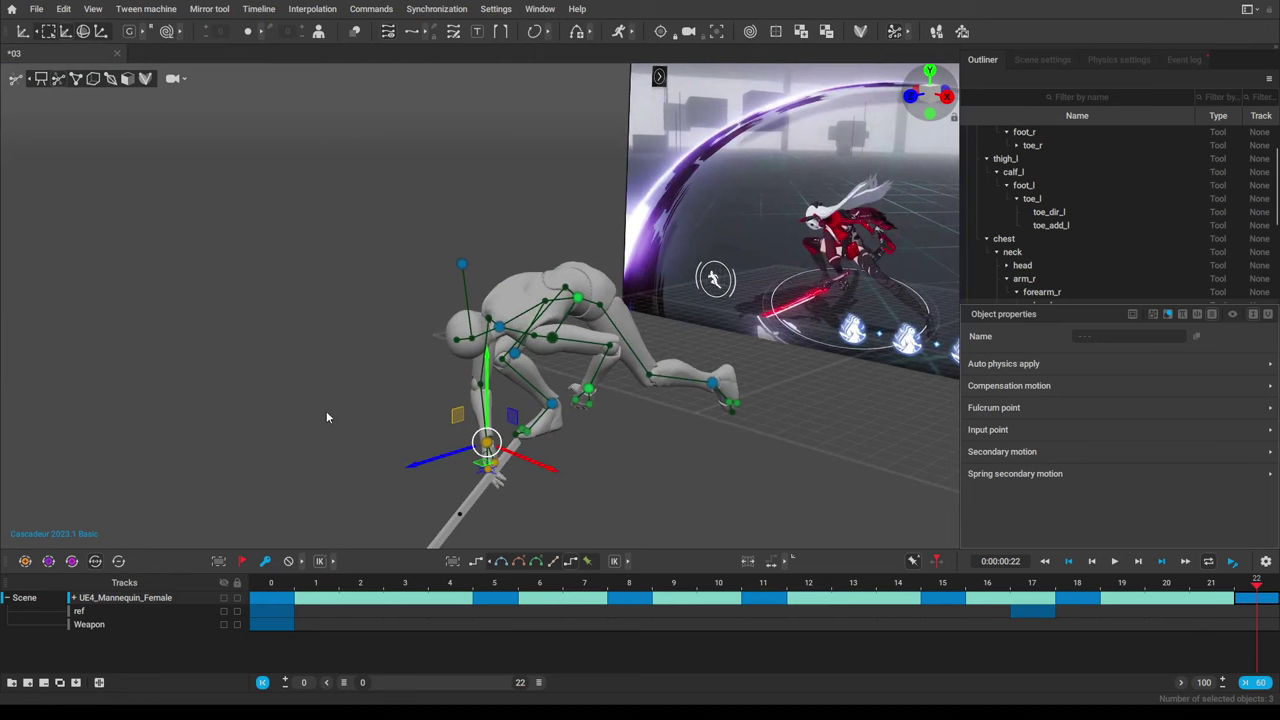
{"action": "right_click_drag", "start_coordinate": [326, 412], "coordinate": [514, 403]}
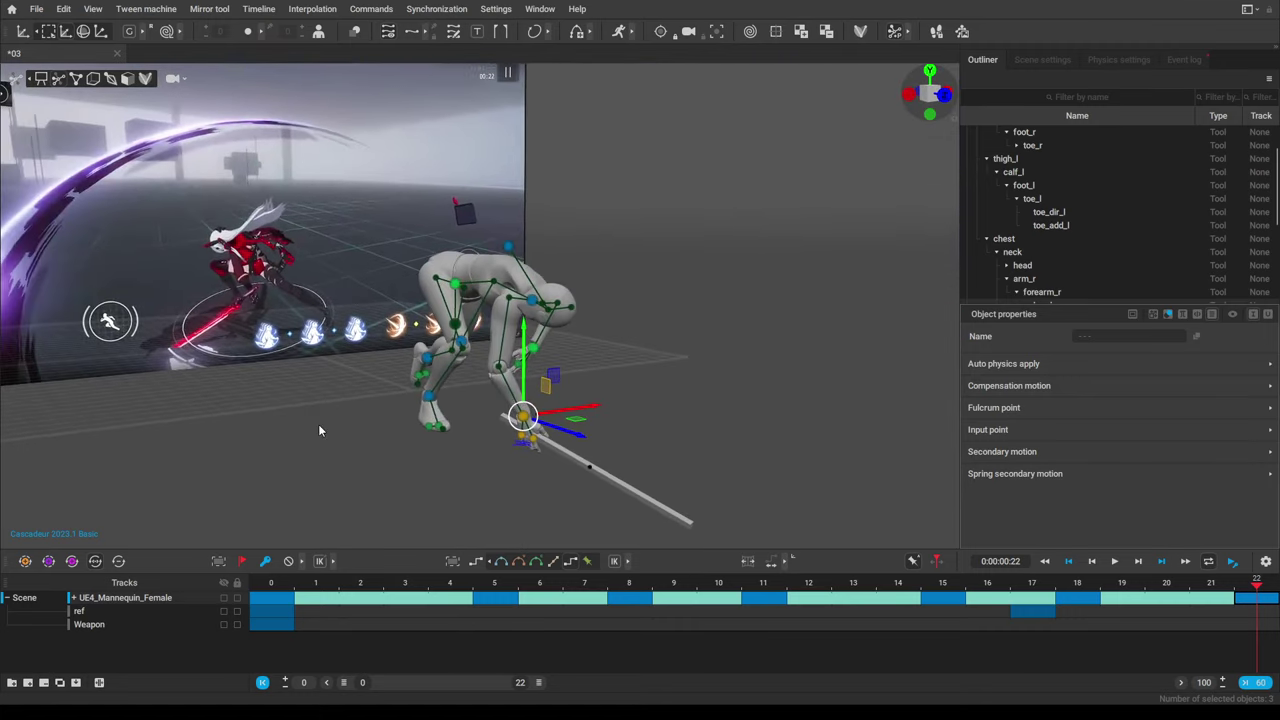
{"action": "scroll", "coordinate": [319, 430], "scroll_direction": "up", "scroll_amount": 2}
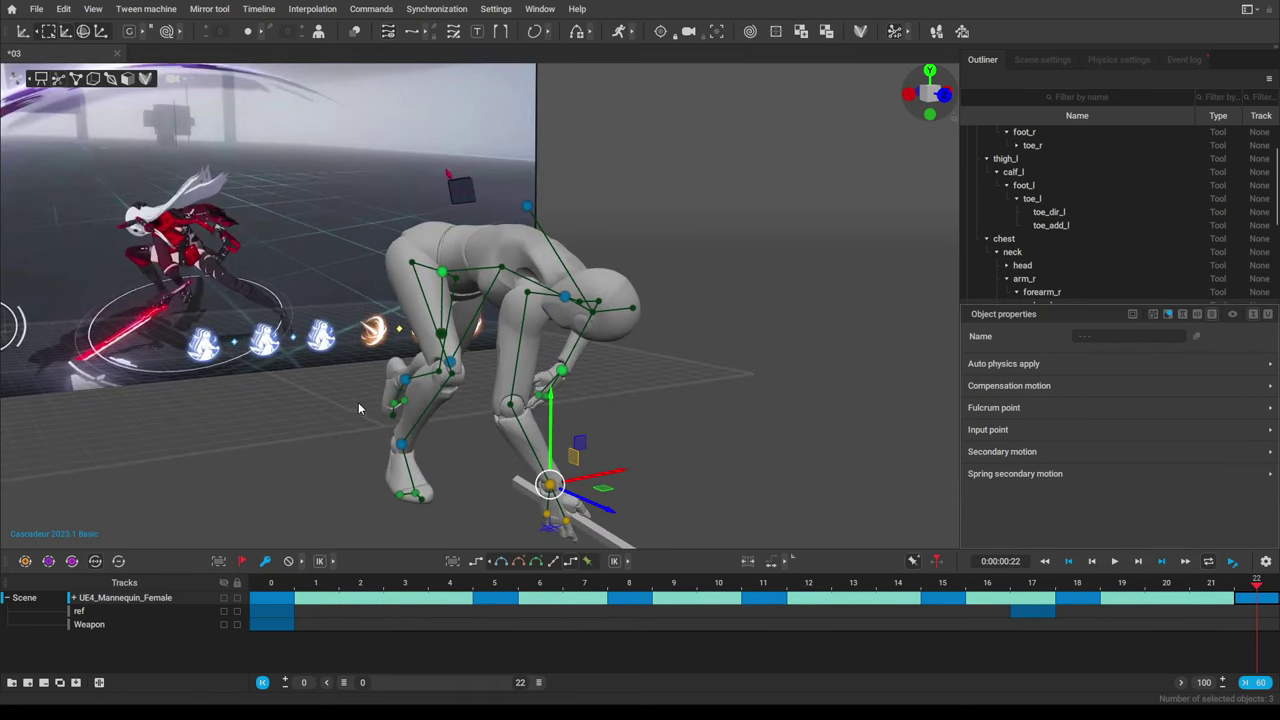
{"action": "right_click_drag", "start_coordinate": [673, 413], "coordinate": [520, 400]}
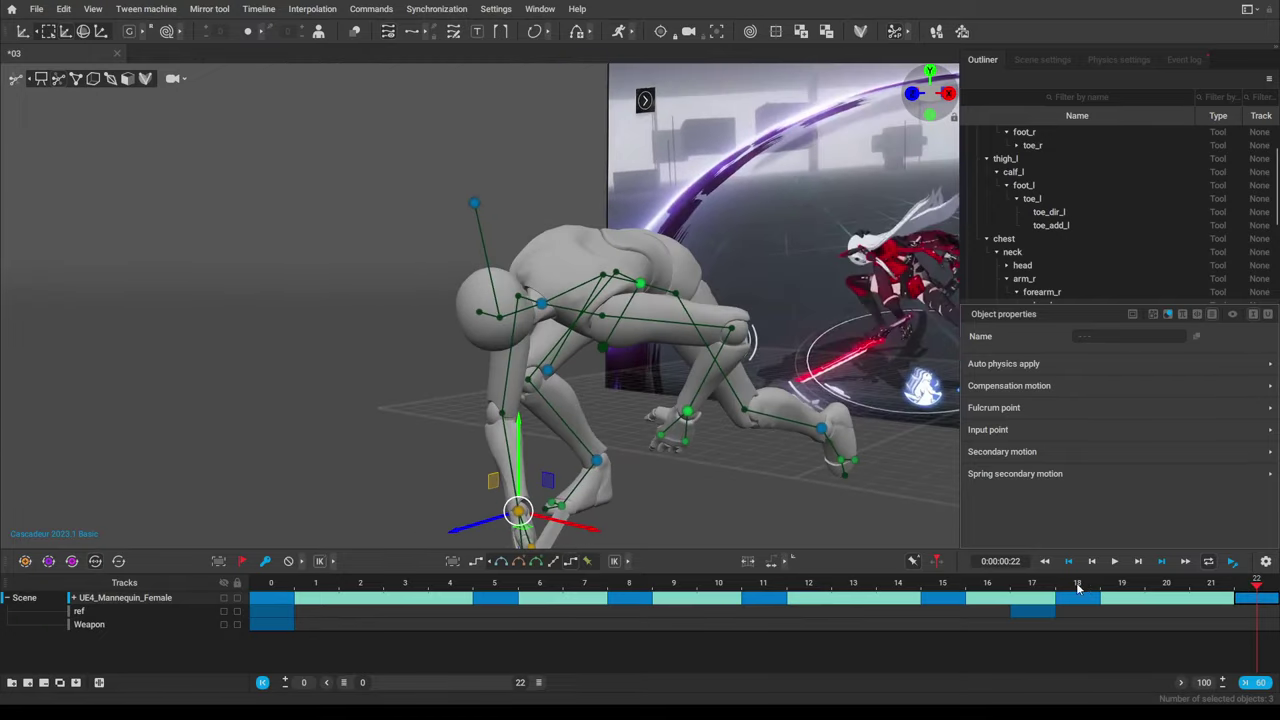
{"action": "left_click_drag", "start_coordinate": [1078, 589], "coordinate": [1273, 582]}
Rotate the right hand controllers so the sword lies almost level with the ground.
{"action": "right_click_drag", "start_coordinate": [700, 412], "coordinate": [872, 427]}
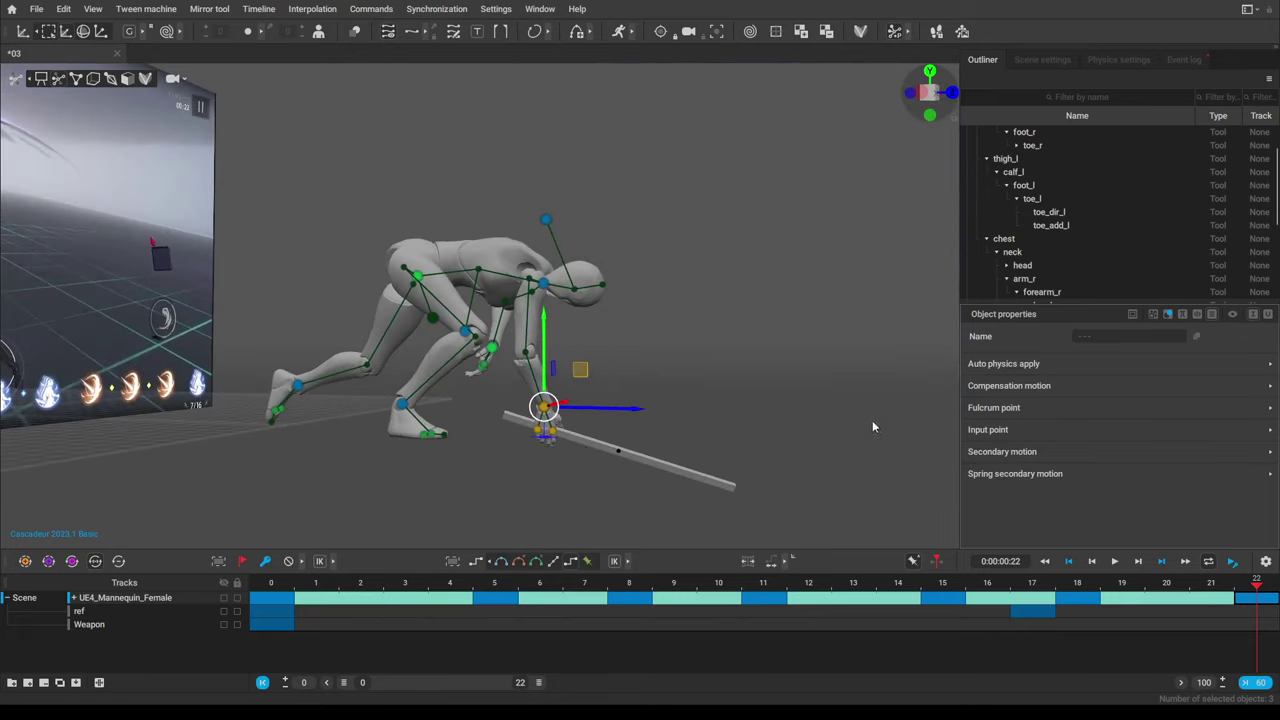
{"action": "left_click", "coordinate": [572, 424]}
{"action": "left_click", "coordinate": [562, 421]}
{"action": "key", "text": "e"}
{"action": "left_click_drag", "start_coordinate": [595, 385], "coordinate": [592, 370]}
{"action": "scroll", "coordinate": [617, 321], "scroll_direction": "down", "scroll_amount": 1}
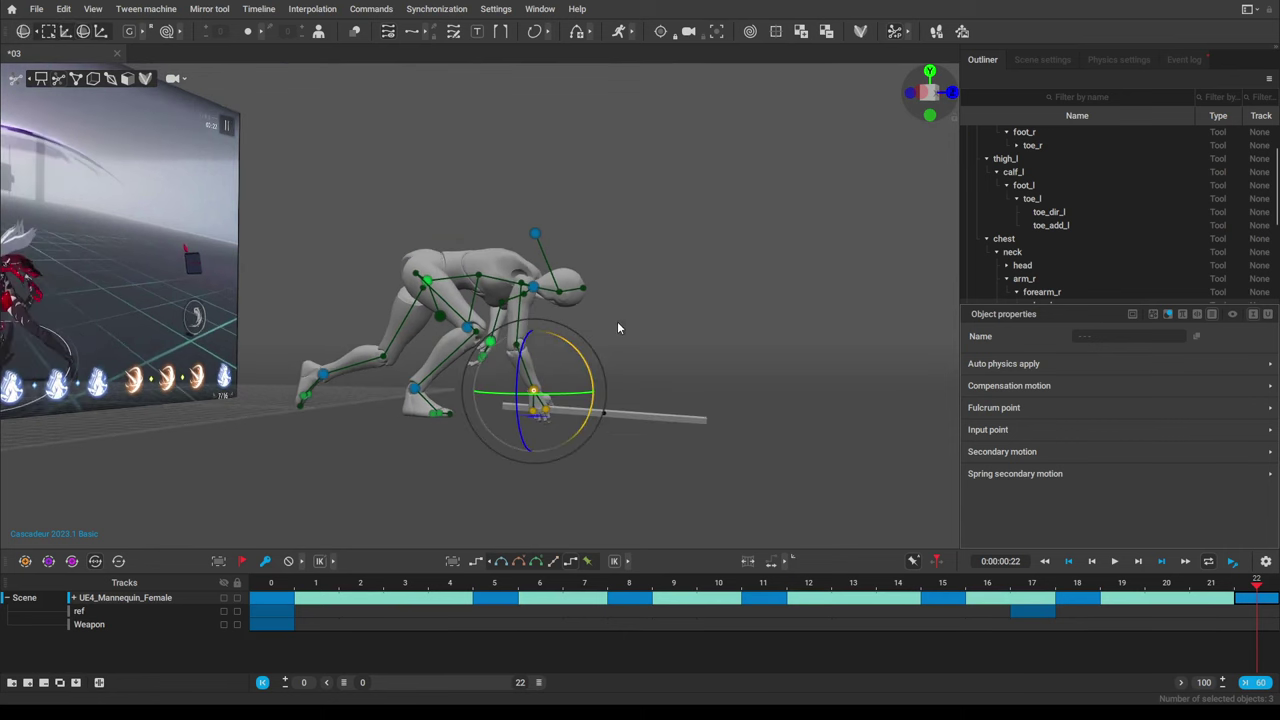
Shift the chest direction controller along the Z axis to refine the bend of the crouching torso at frame 22.
{"action": "middle_click_drag", "start_coordinate": [617, 321], "coordinate": [619, 368], "text": "alt"}
{"action": "left_click", "coordinate": [535, 336]}
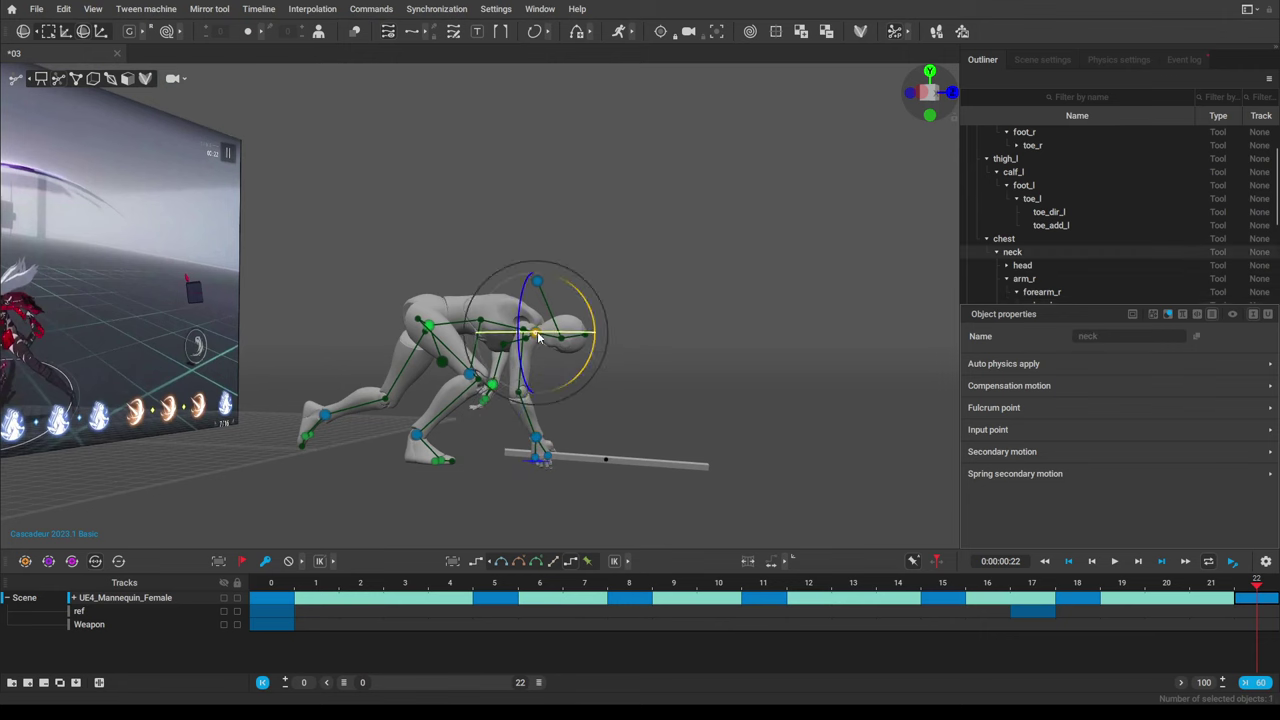
{"action": "key", "text": "w"}
{"action": "right_click_drag", "start_coordinate": [535, 336], "coordinate": [238, 438]}
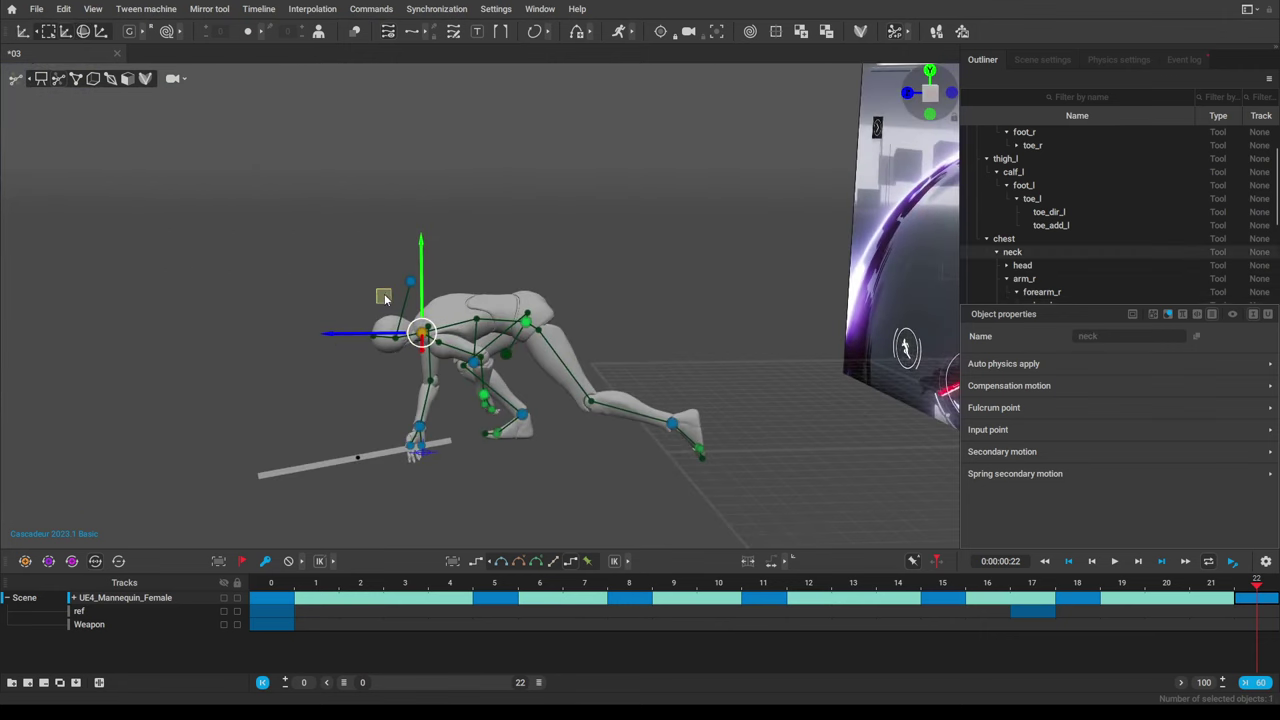
{"action": "scroll", "coordinate": [389, 292], "scroll_direction": "up", "scroll_amount": 2}
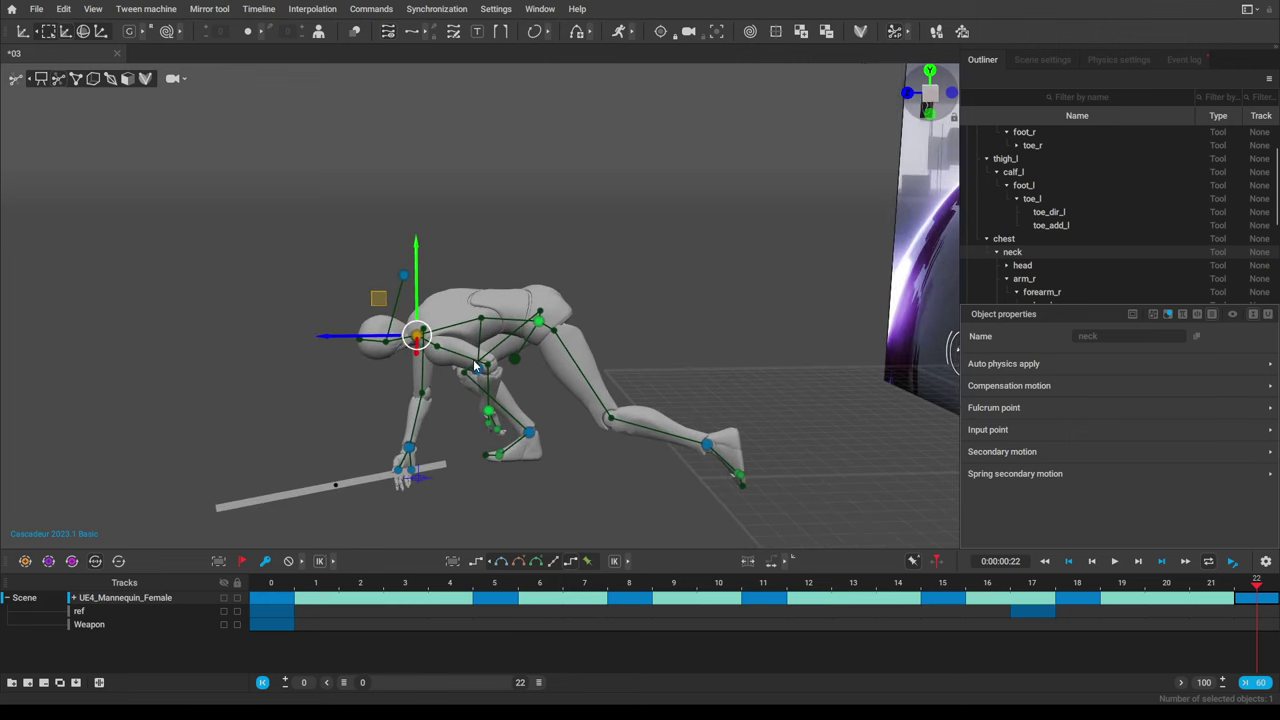
{"action": "left_click", "coordinate": [476, 369]}
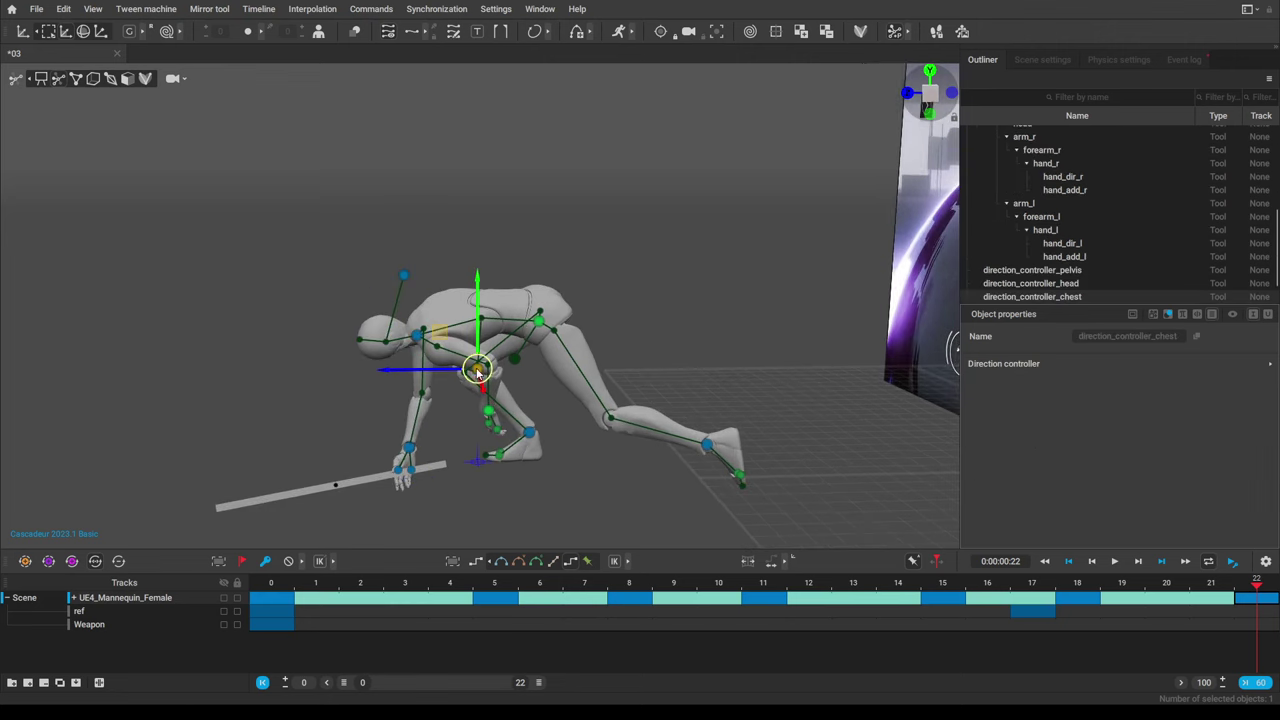
{"action": "left_click_drag", "start_coordinate": [456, 370], "coordinate": [468, 366]}
{"action": "right_click_drag", "start_coordinate": [468, 368], "coordinate": [418, 383]}
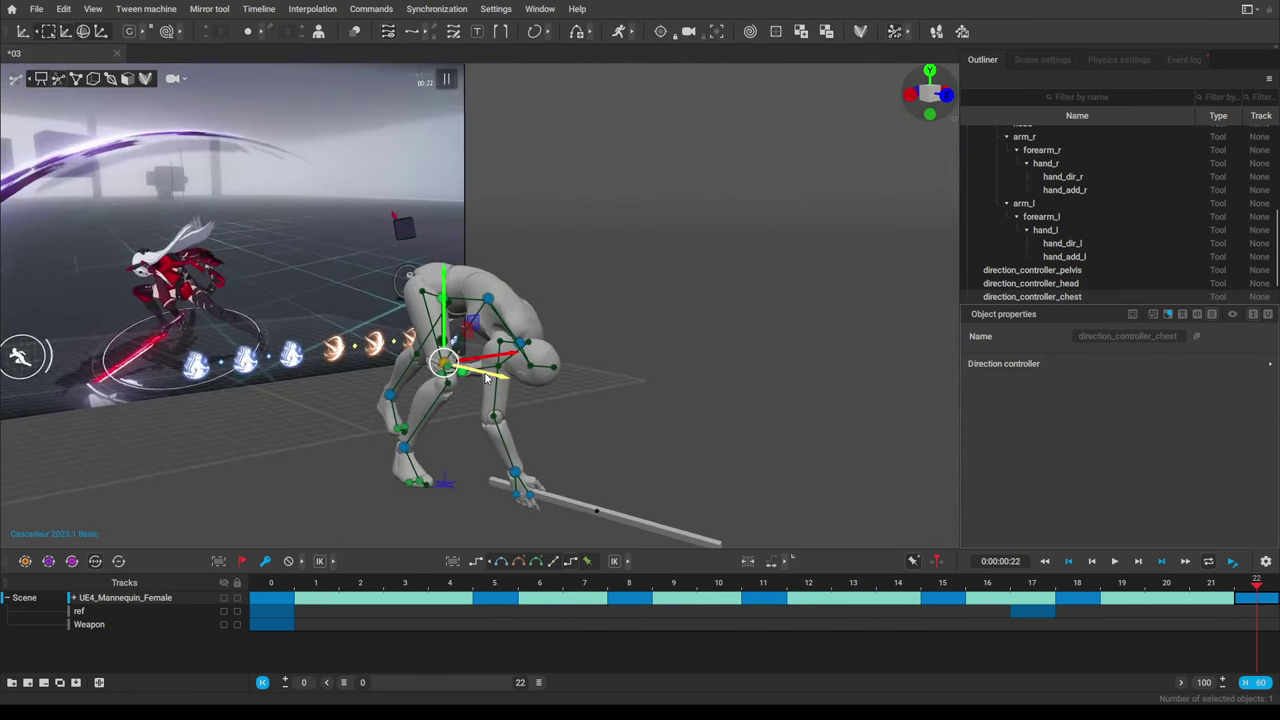
{"action": "mouse_move", "coordinate": [487, 377]}
{"action": "left_mouse_down"}
{"action": "mouse_move", "coordinate": [511, 377]}
{"action": "mouse_move", "coordinate": [485, 383]}
{"action": "left_mouse_up"}
{"action": "right_click_drag", "start_coordinate": [517, 441], "coordinate": [403, 485]}
{"action": "right_click_drag", "start_coordinate": [299, 465], "coordinate": [565, 461]}
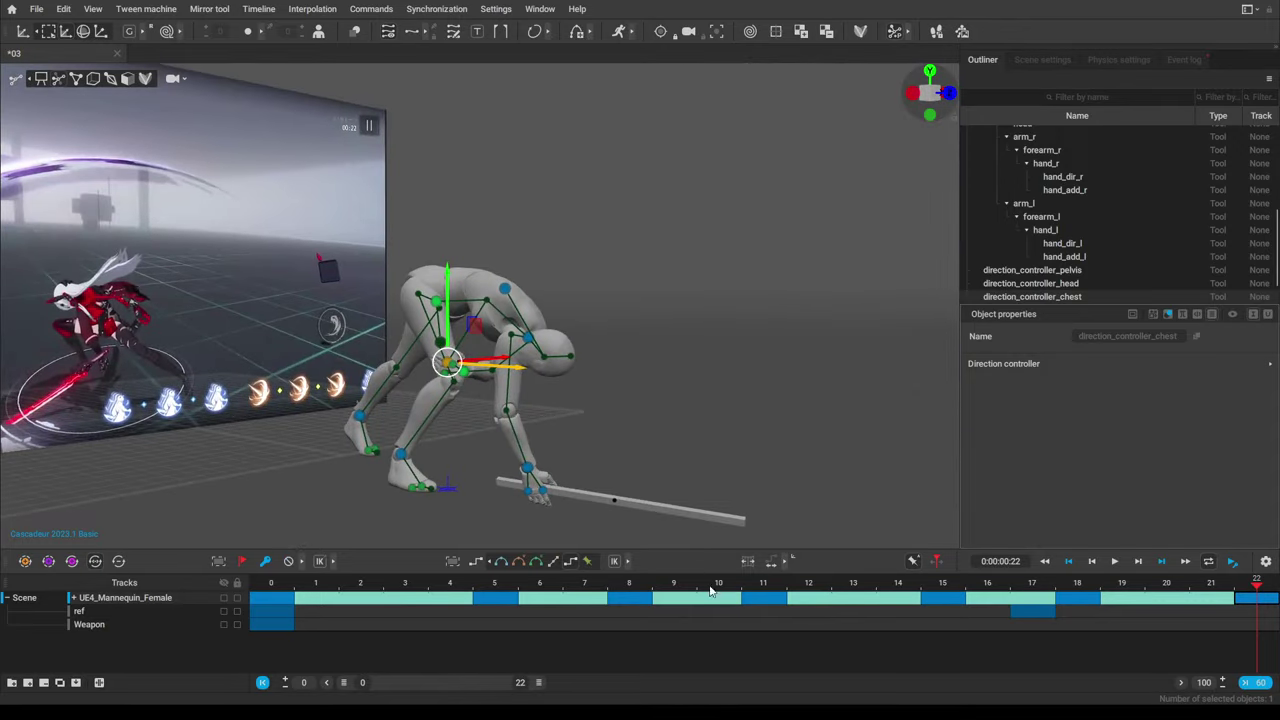
Go back to frame 15, hide the rig controllers and view the mannequin with the reference from the front.
{"action": "left_click", "coordinate": [1006, 580]}
{"action": "left_click_drag", "start_coordinate": [1006, 573], "coordinate": [964, 562]}
{"action": "scroll", "coordinate": [620, 340], "scroll_direction": "down", "scroll_amount": 3}
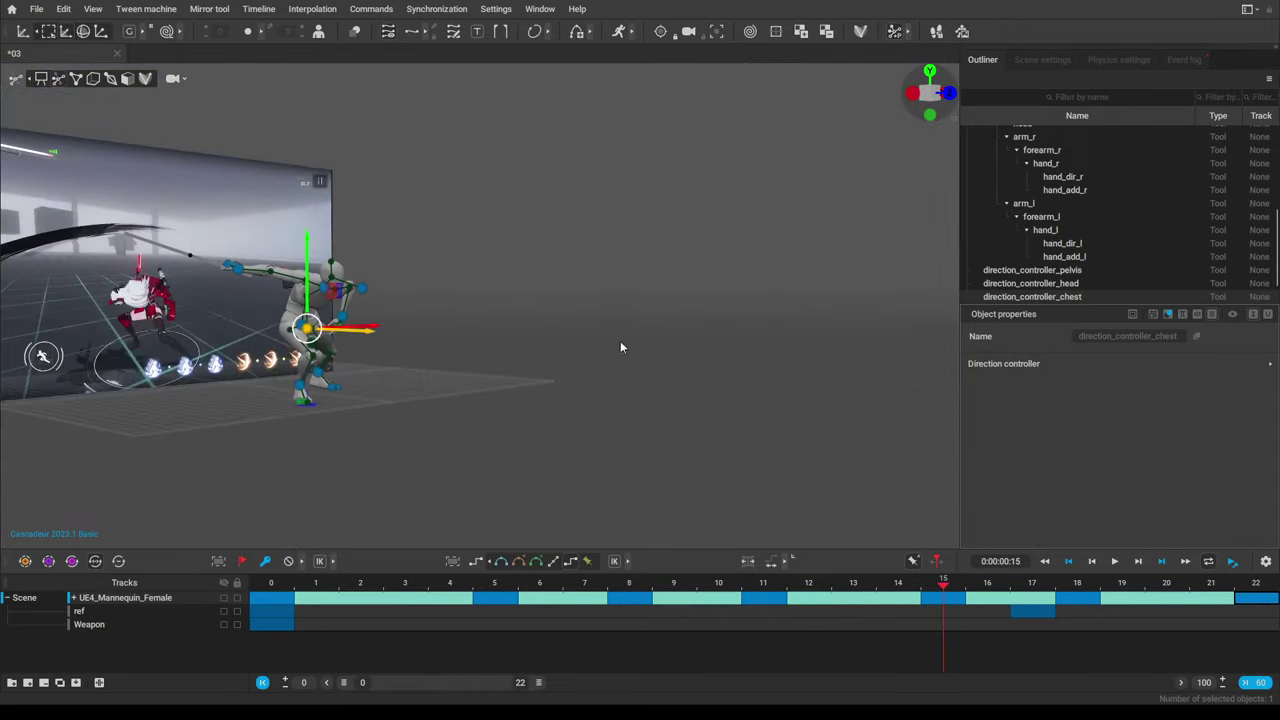
{"action": "left_click", "coordinate": [624, 298]}
{"action": "left_click_drag", "start_coordinate": [624, 298], "coordinate": [482, 314], "text": "alt"}
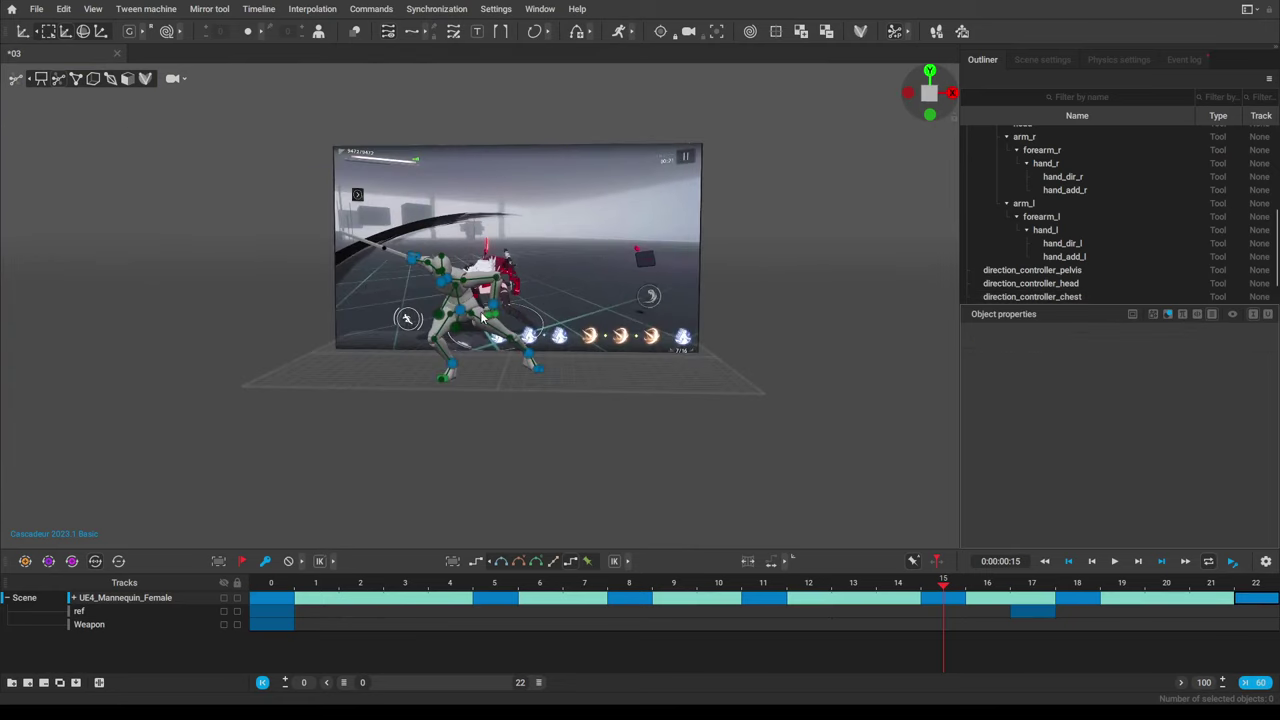
{"action": "left_click", "coordinate": [40, 80]}
{"action": "scroll", "coordinate": [582, 260], "scroll_direction": "up", "scroll_amount": 2}
{"action": "mouse_move", "coordinate": [420, 361]}
{"action": "left_mouse_down", "text": "alt"}
{"action": "mouse_move", "coordinate": [454, 366]}
{"action": "mouse_move", "coordinate": [436, 366]}
{"action": "left_mouse_up", "text": "alt"}
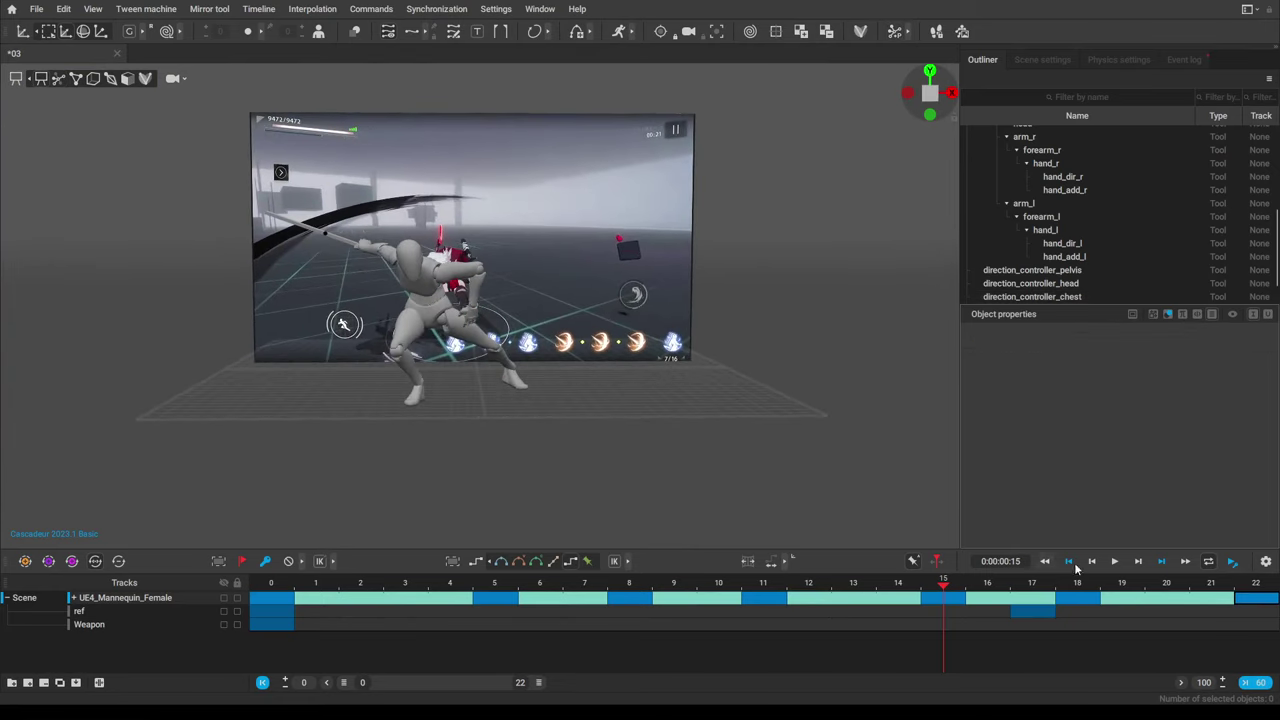
Play the whole sword-swing animation beside the reference footage and examine it from several sides without the viewport controls.
{"action": "left_click", "coordinate": [1114, 562]}
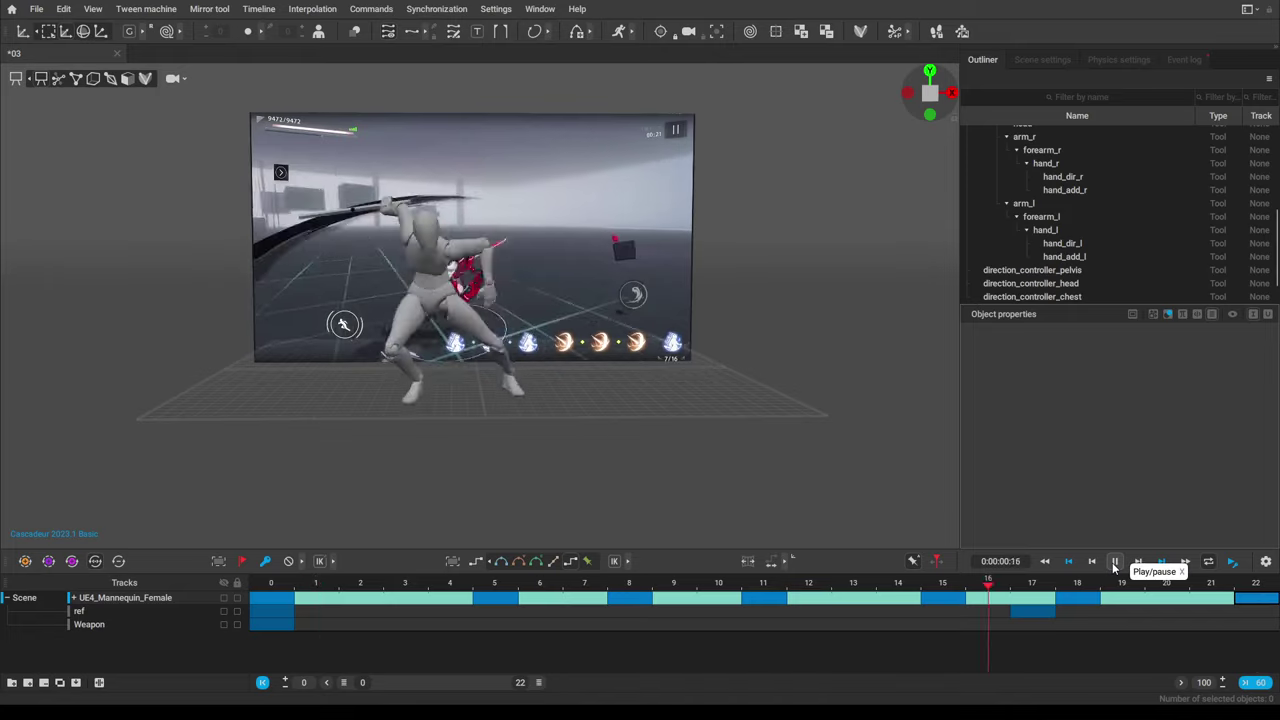
{"action": "right_click_drag", "start_coordinate": [824, 437], "coordinate": [702, 443]}
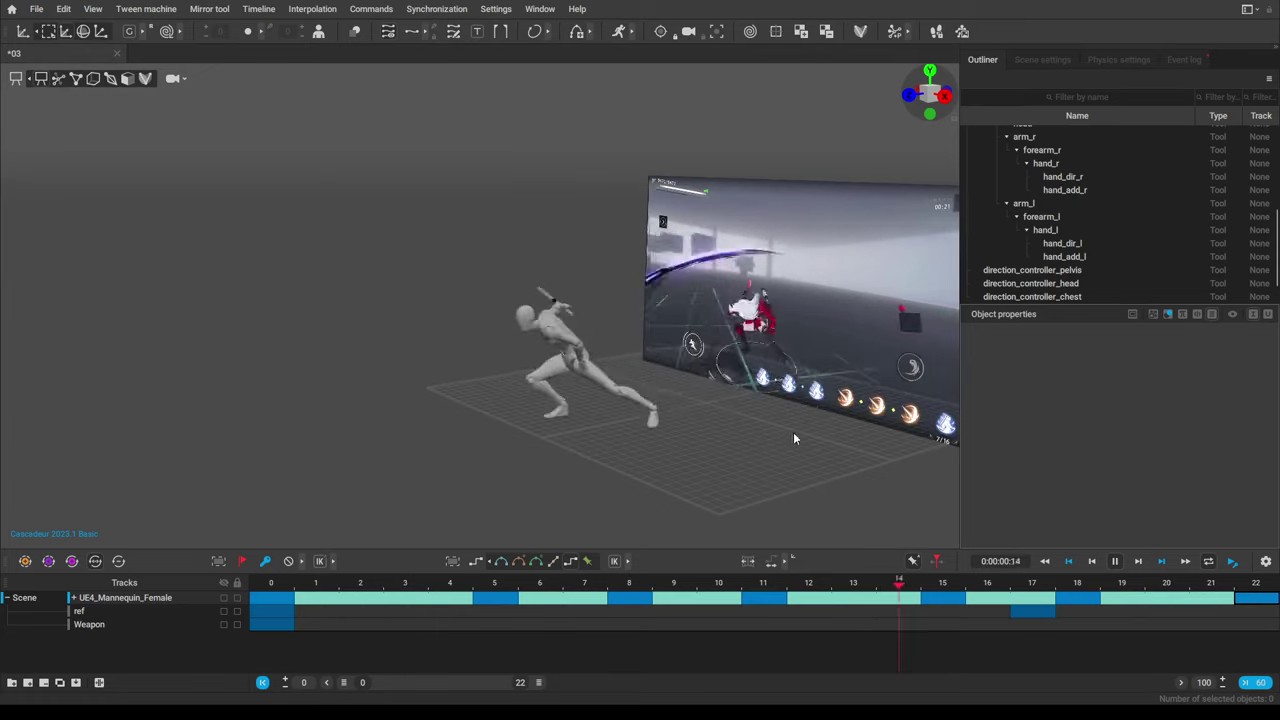
{"action": "right_click_drag", "start_coordinate": [808, 410], "coordinate": [524, 469]}
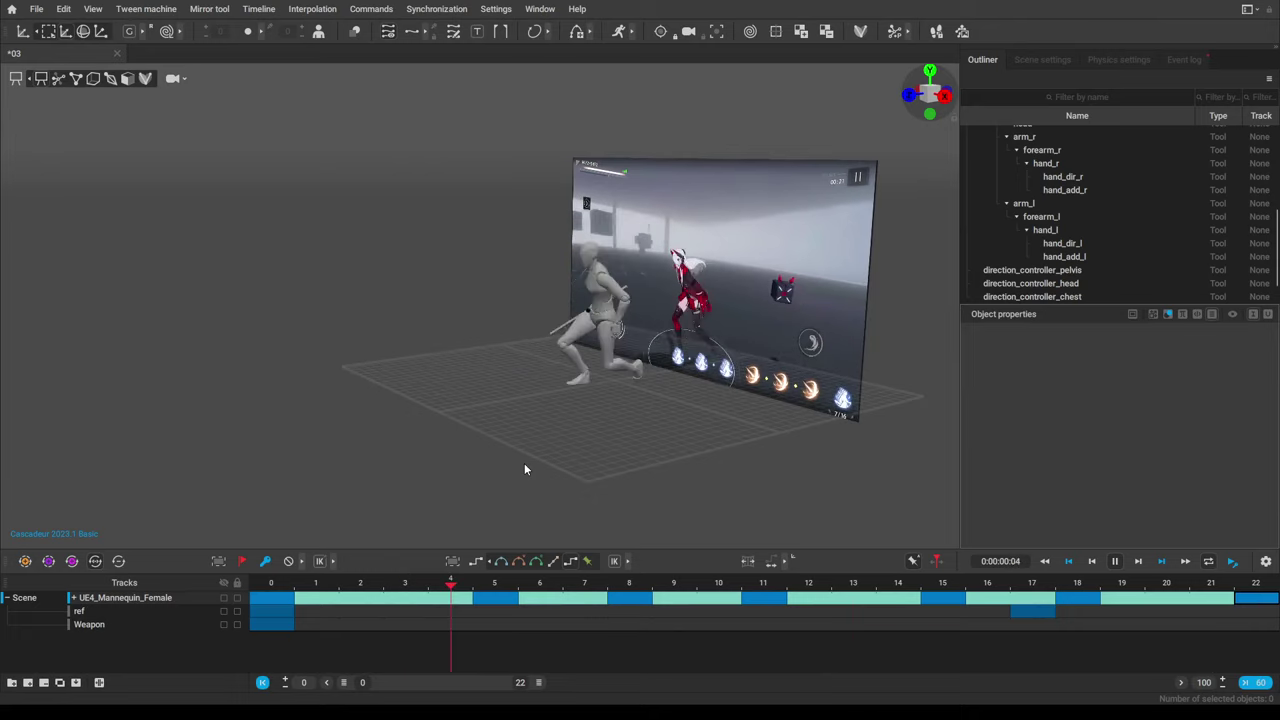
{"action": "right_click_drag", "start_coordinate": [524, 464], "coordinate": [622, 428], "text": "alt"}
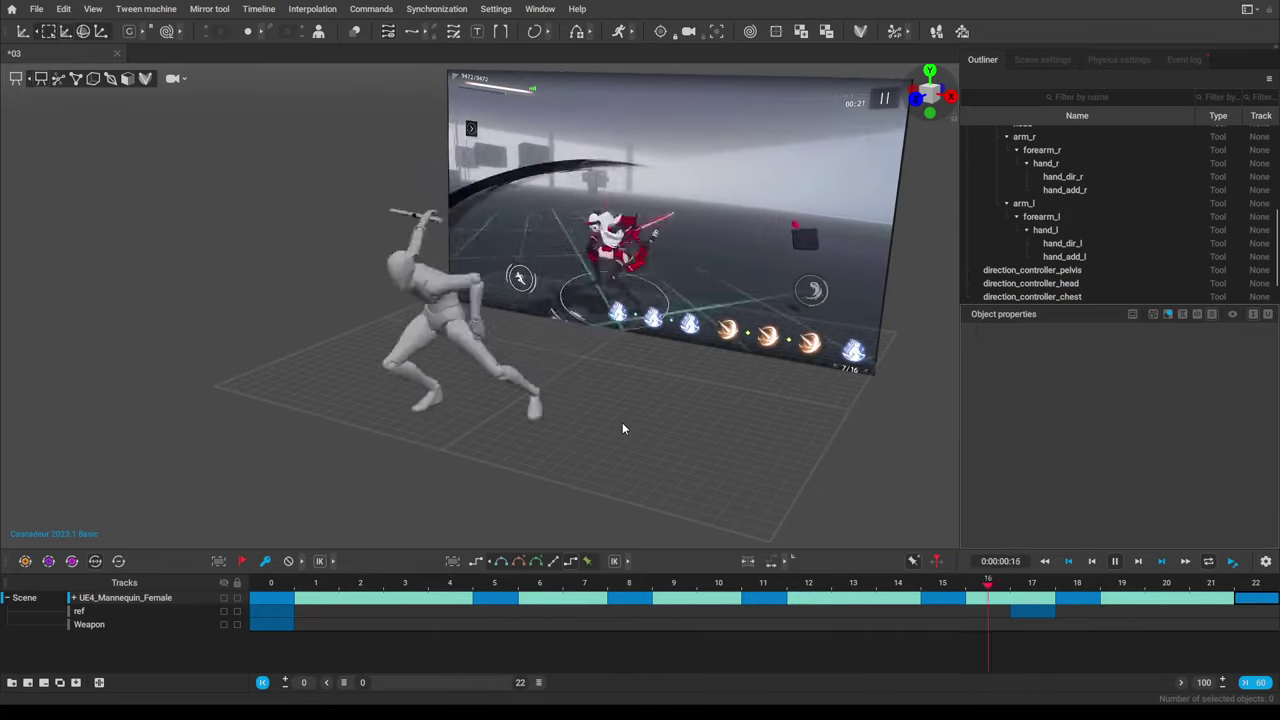
{"action": "scroll", "coordinate": [622, 428], "scroll_direction": "down", "scroll_amount": 3}
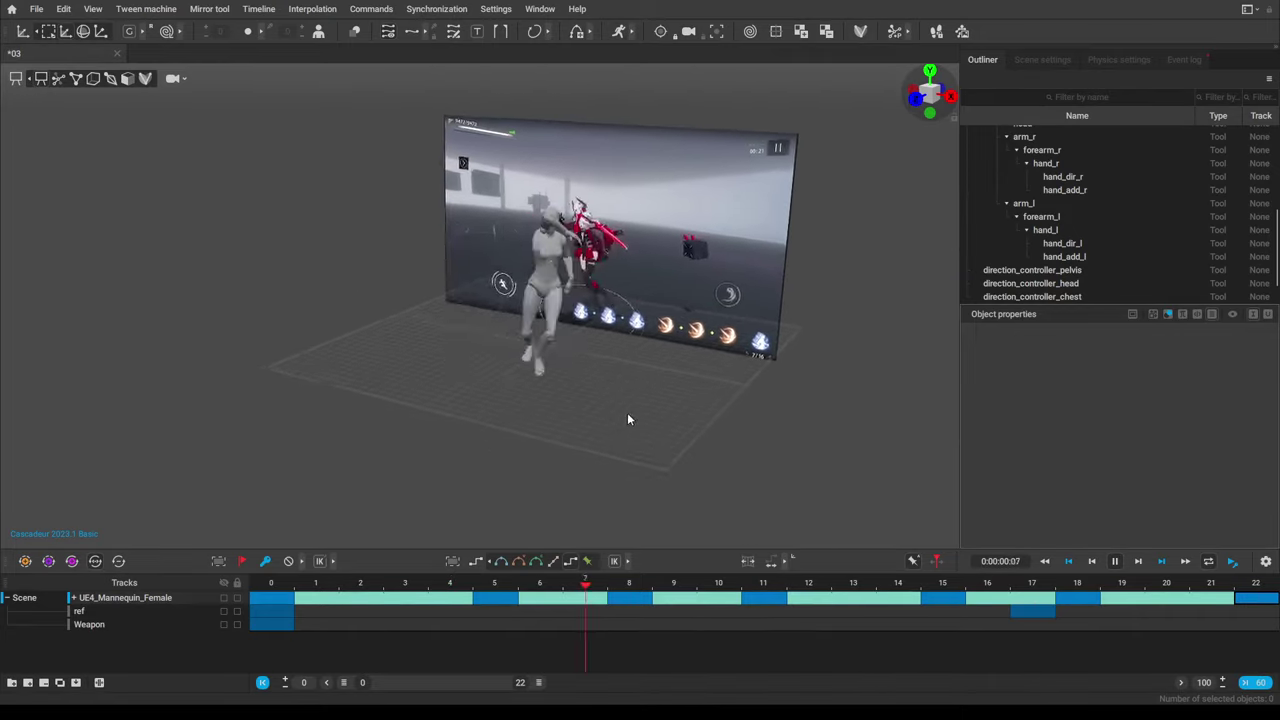
{"action": "left_click_drag", "start_coordinate": [629, 417], "coordinate": [620, 451], "text": "alt"}
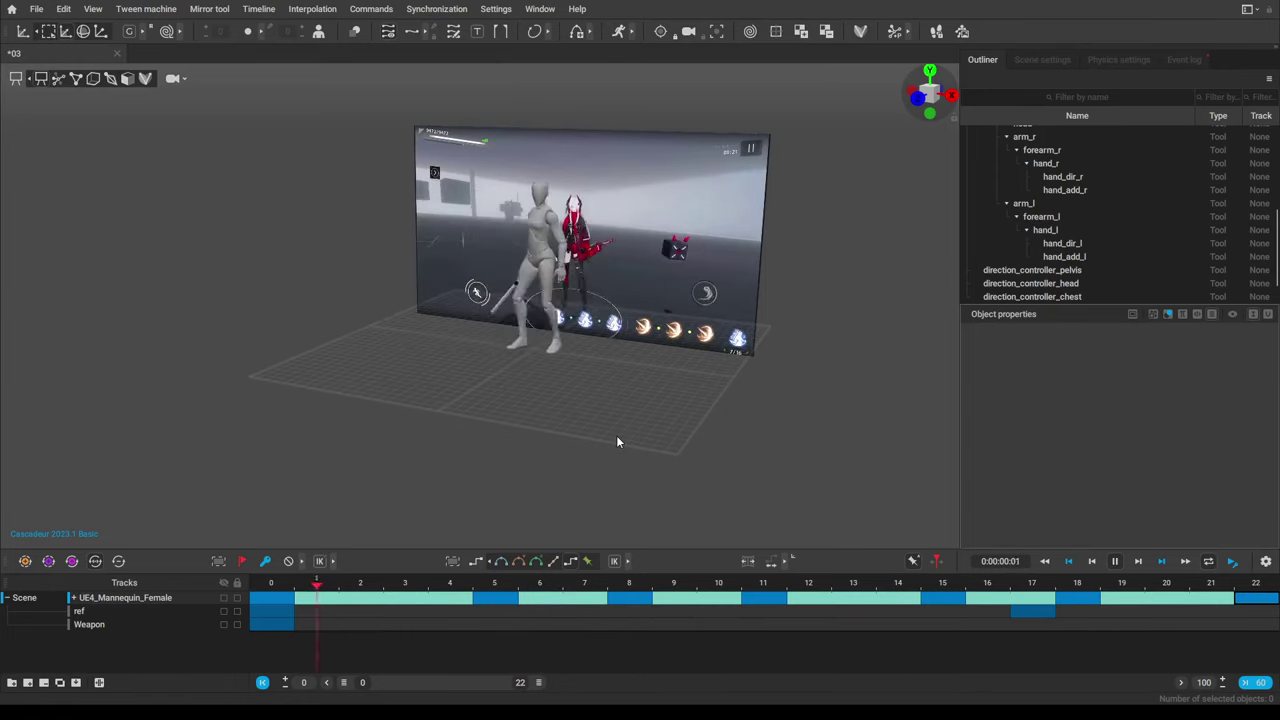
{"action": "key", "text": "alt+w"}
{"action": "key", "text": "ctrl+1"}
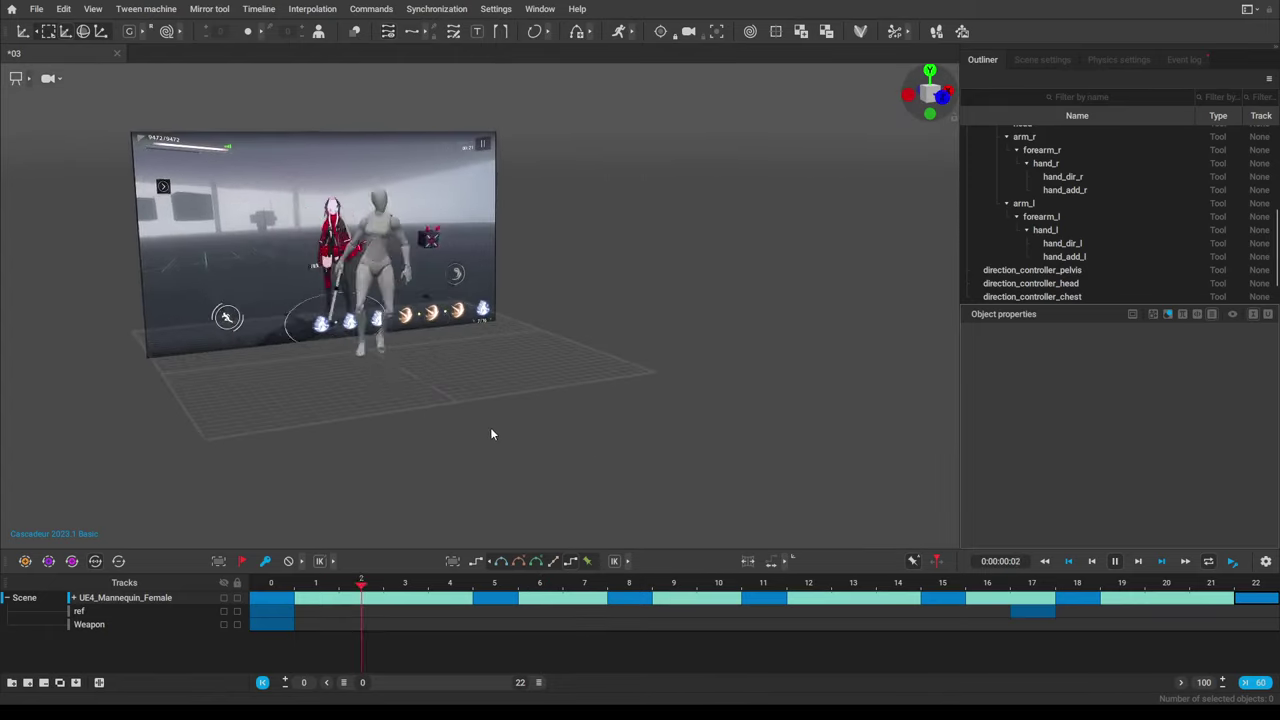
{"action": "left_click_drag", "start_coordinate": [490, 428], "coordinate": [510, 454], "text": "alt"}
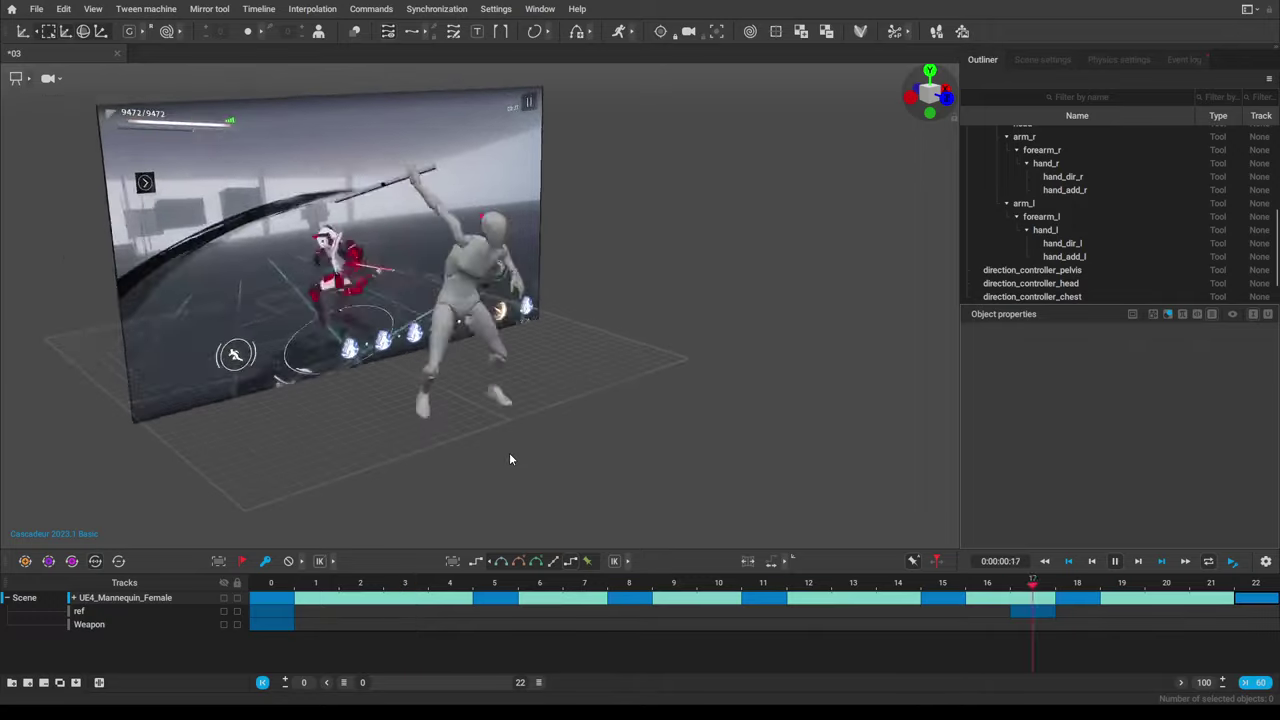
{"action": "scroll", "coordinate": [506, 456], "scroll_direction": "up", "scroll_amount": 1}
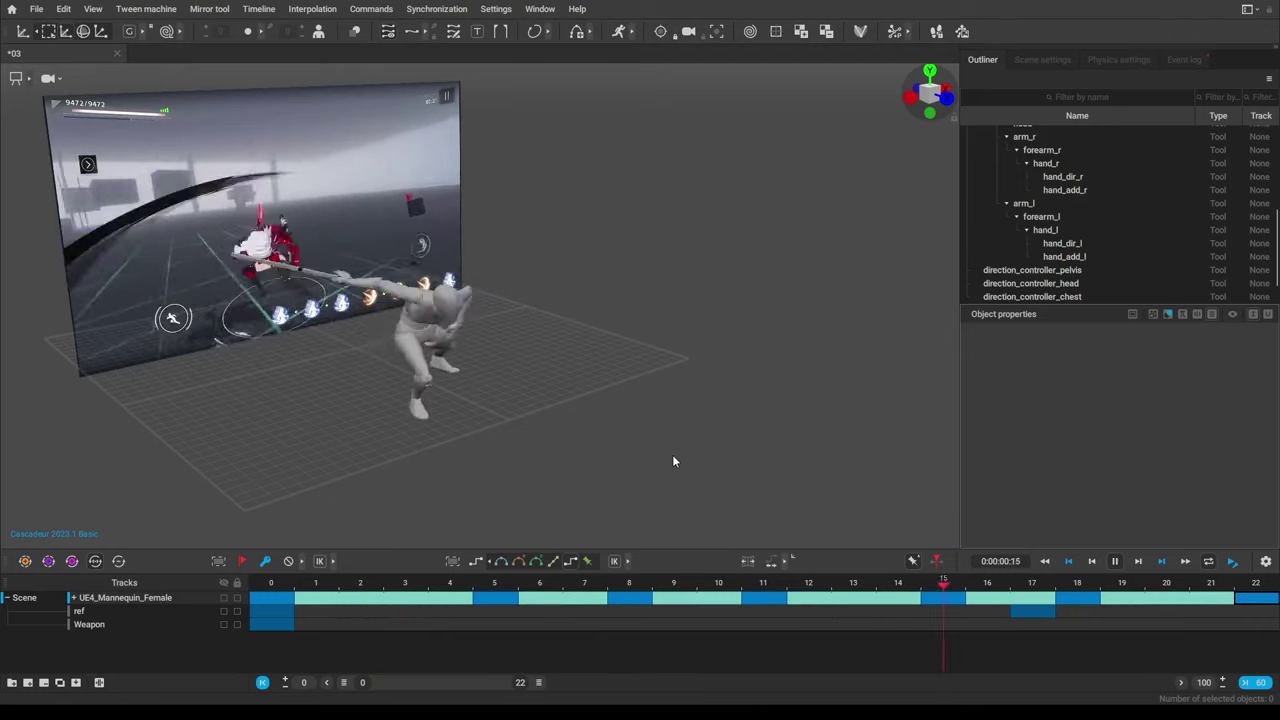
{"action": "left_click", "coordinate": [1114, 561]}
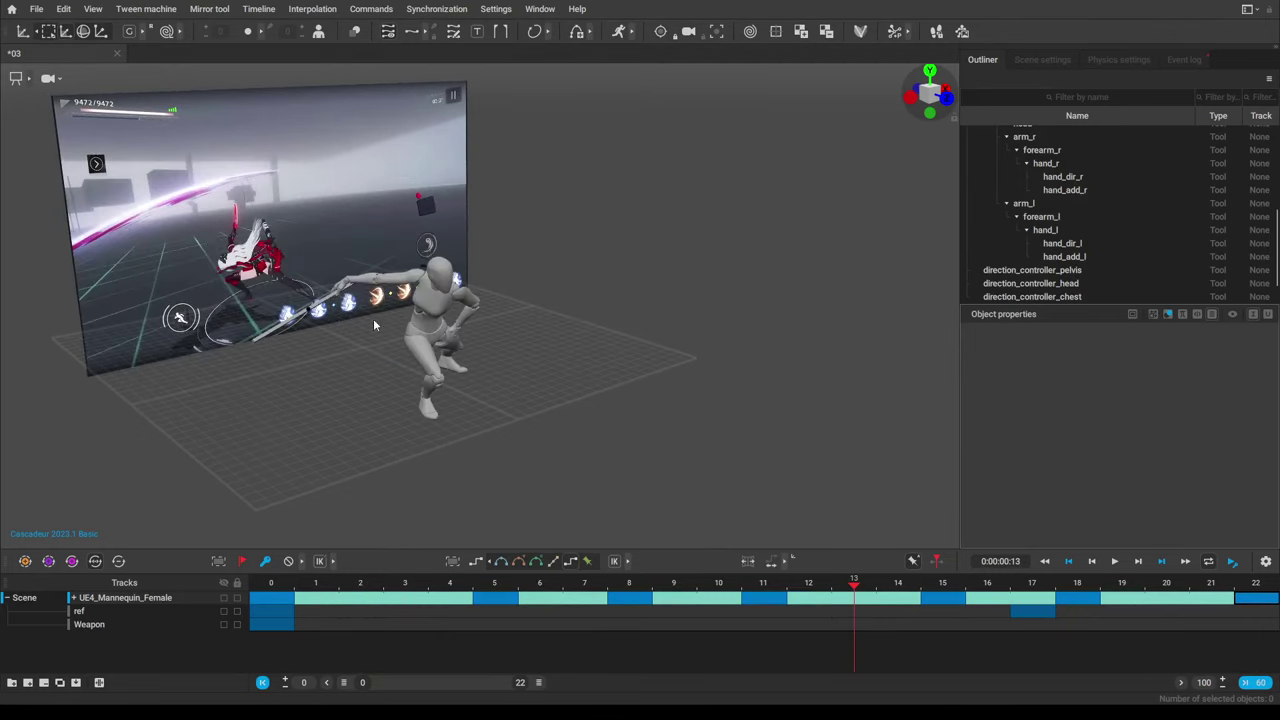
Hide the ref track and review the mannequin's motion alone from the side, checking frames 18 to 22 closely.
{"action": "left_click", "coordinate": [224, 611]}
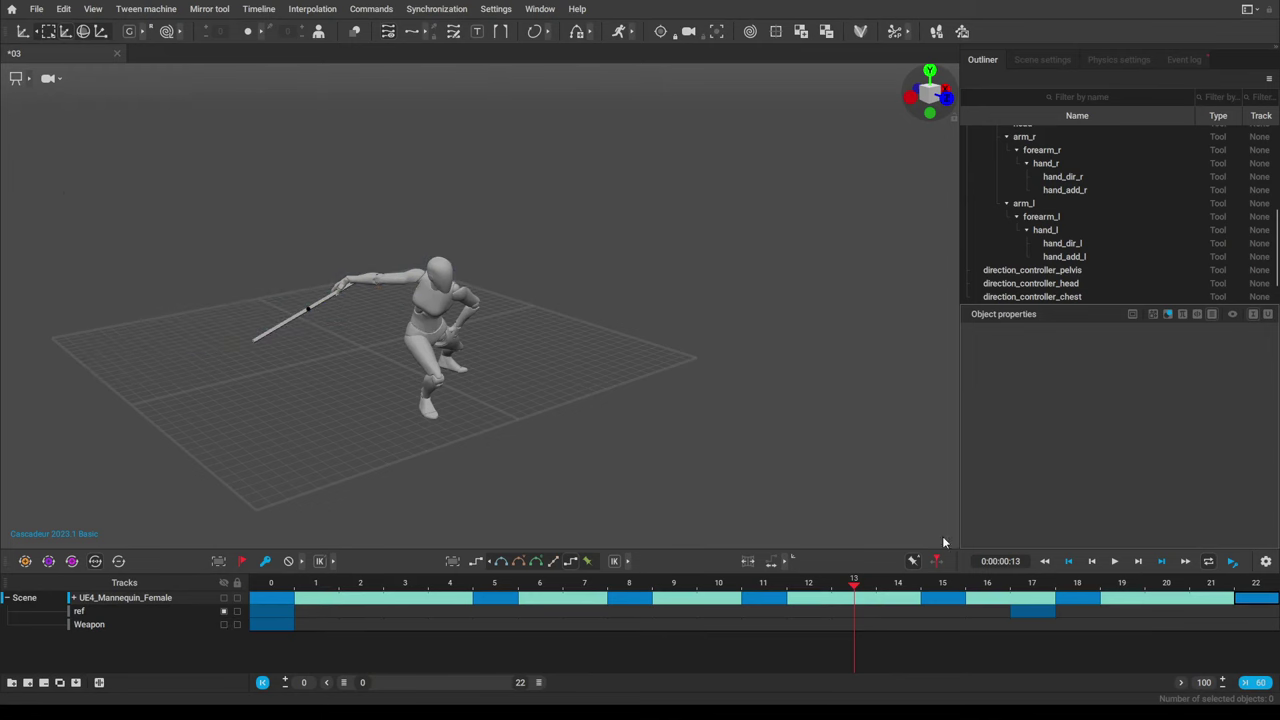
{"action": "left_click", "coordinate": [1114, 563]}
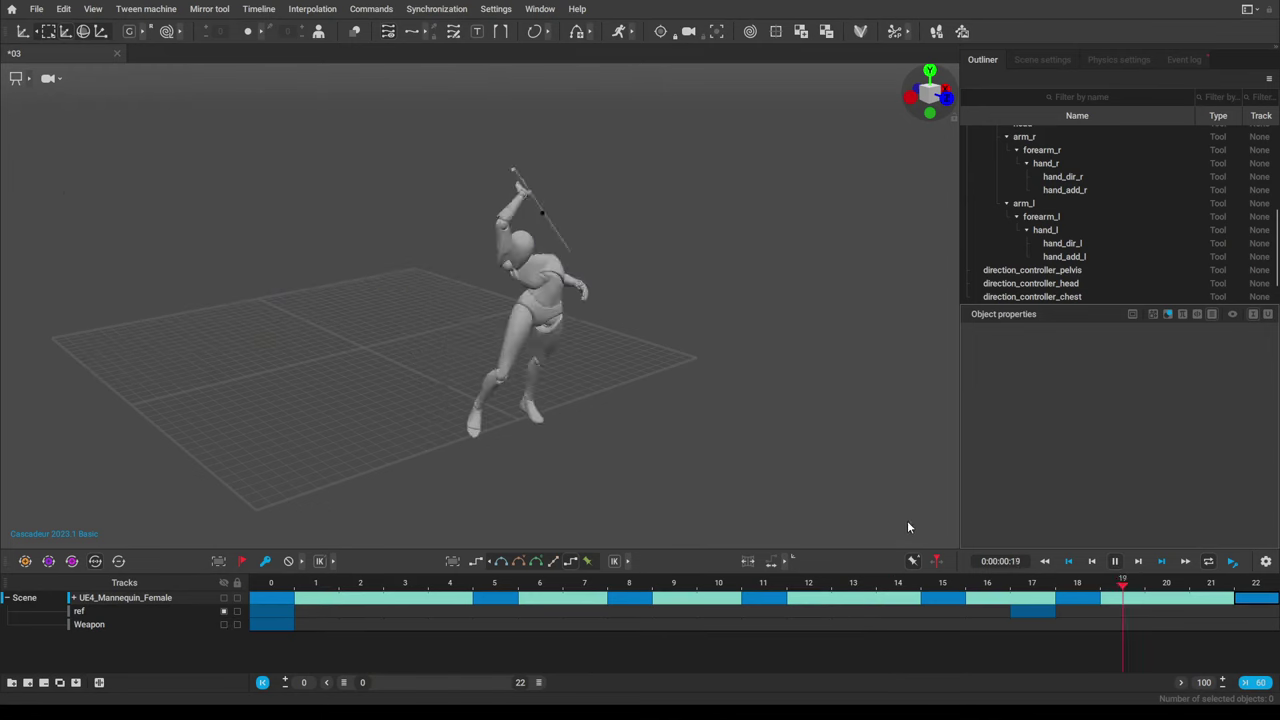
{"action": "left_click_drag", "start_coordinate": [779, 450], "coordinate": [501, 448], "text": "alt"}
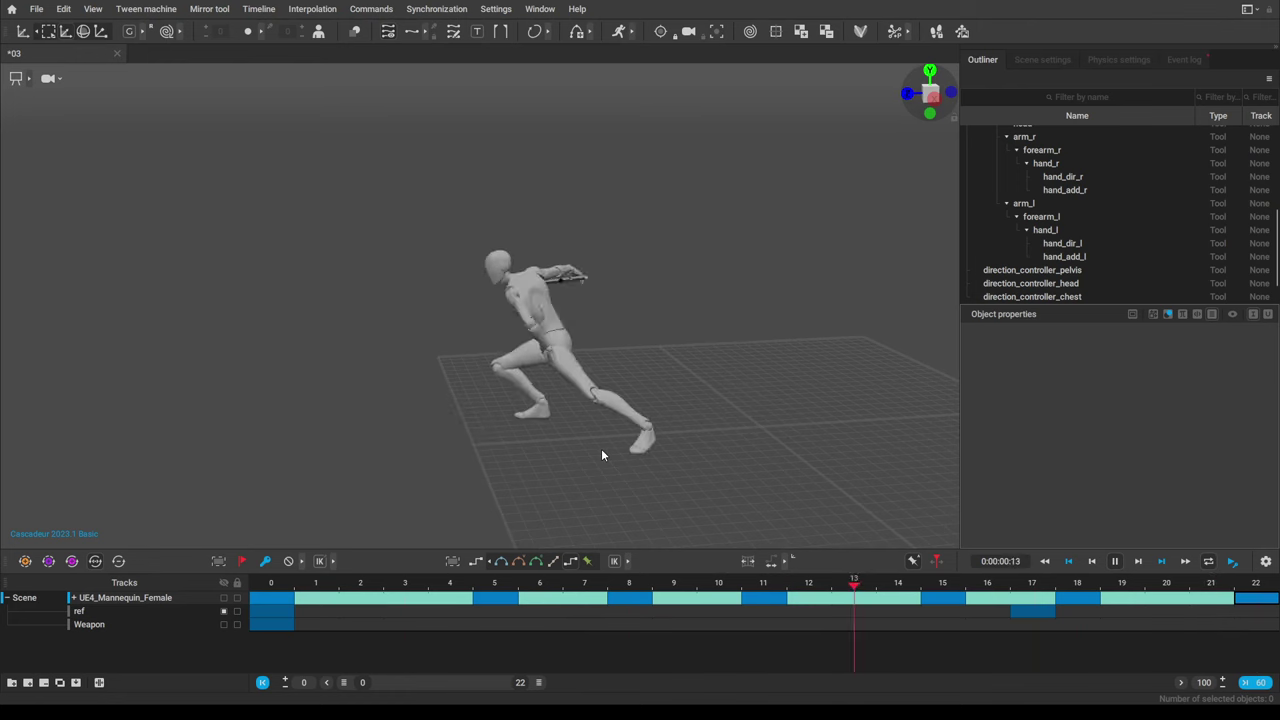
{"action": "left_click", "coordinate": [1116, 562]}
{"action": "left_click_drag", "start_coordinate": [752, 584], "coordinate": [1122, 576]}
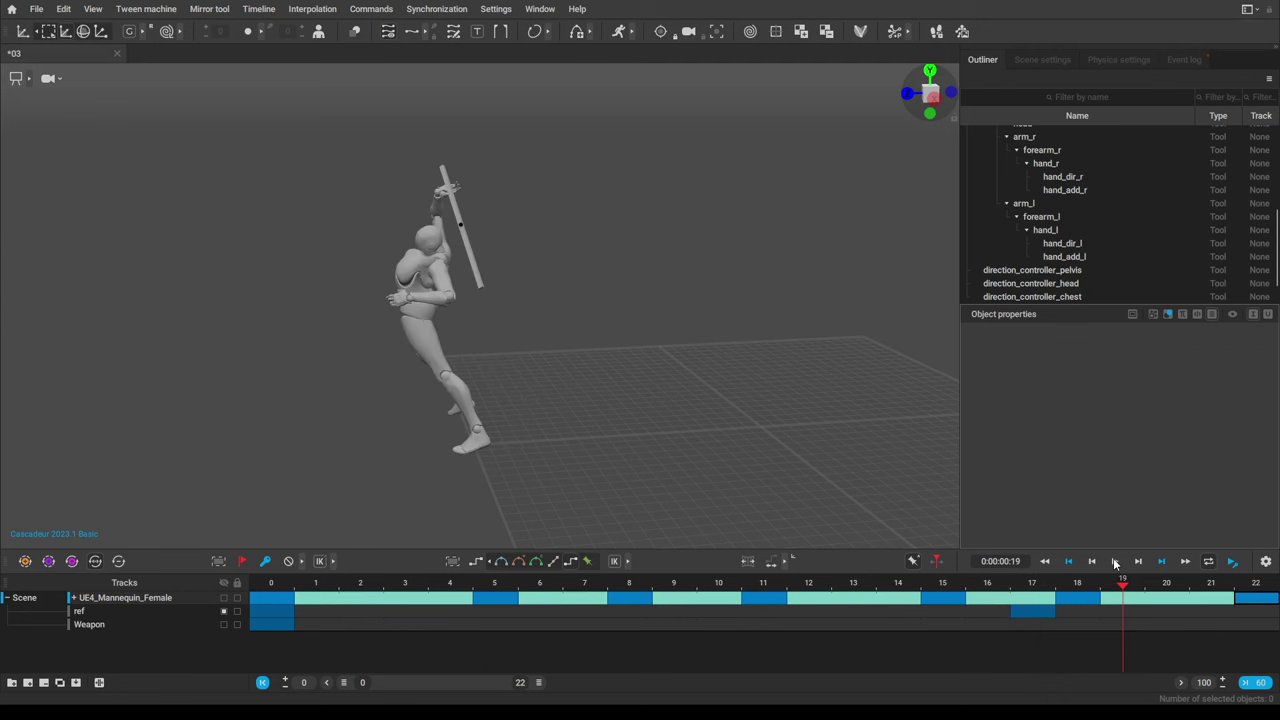
{"action": "left_click", "coordinate": [1116, 562]}
{"action": "left_click", "coordinate": [1075, 584]}
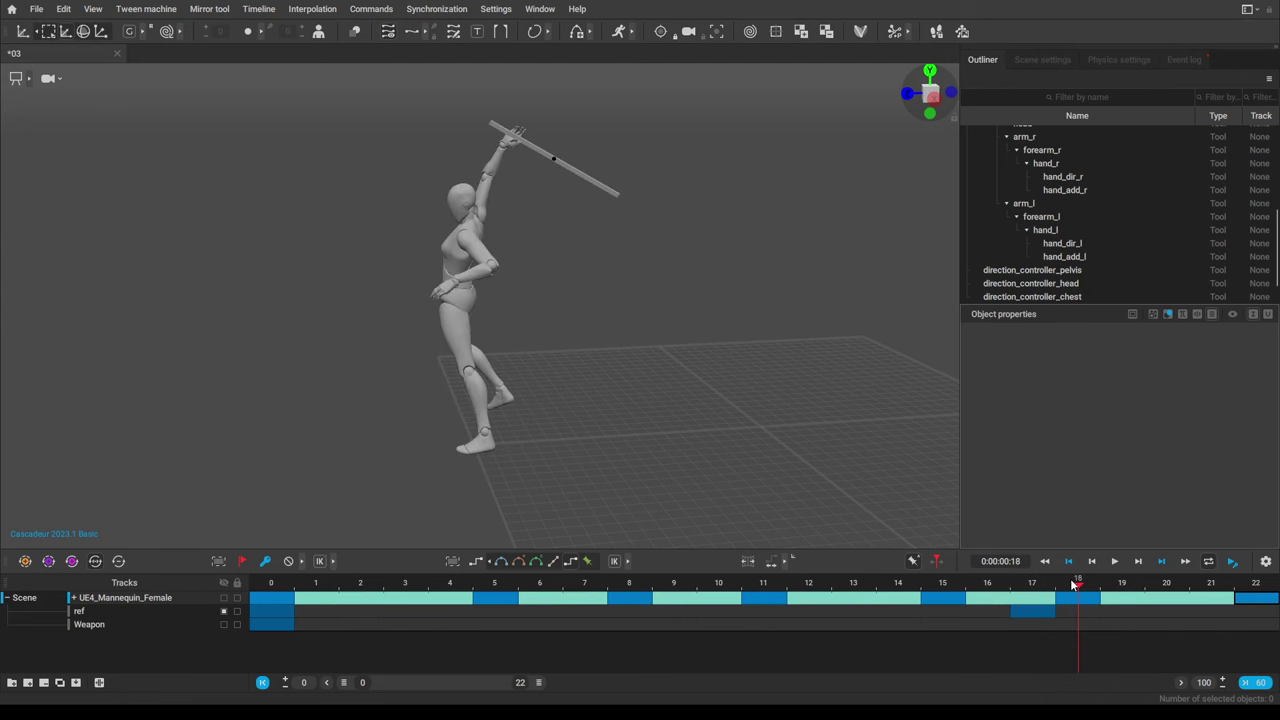
{"action": "left_click_drag", "start_coordinate": [1075, 584], "coordinate": [1257, 584]}
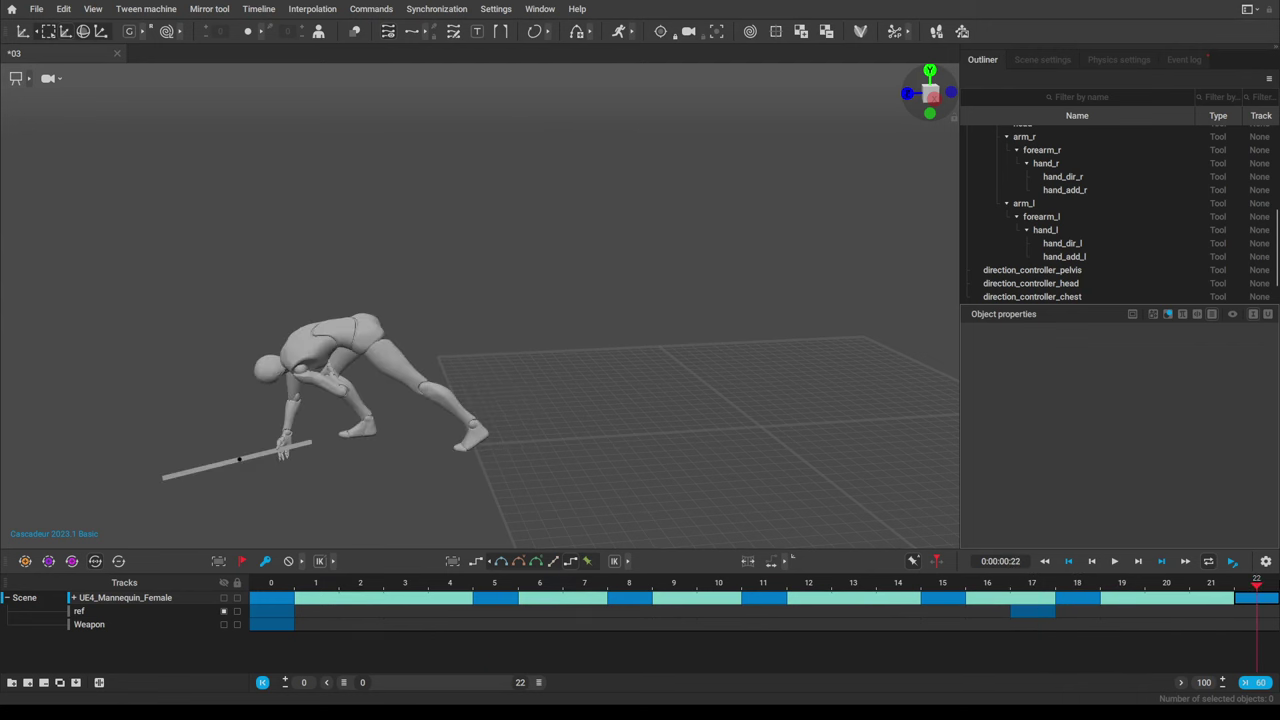
Show the ref track again and replay the animation to compare the mannequin with the footage.
{"action": "left_click", "coordinate": [225, 612]}
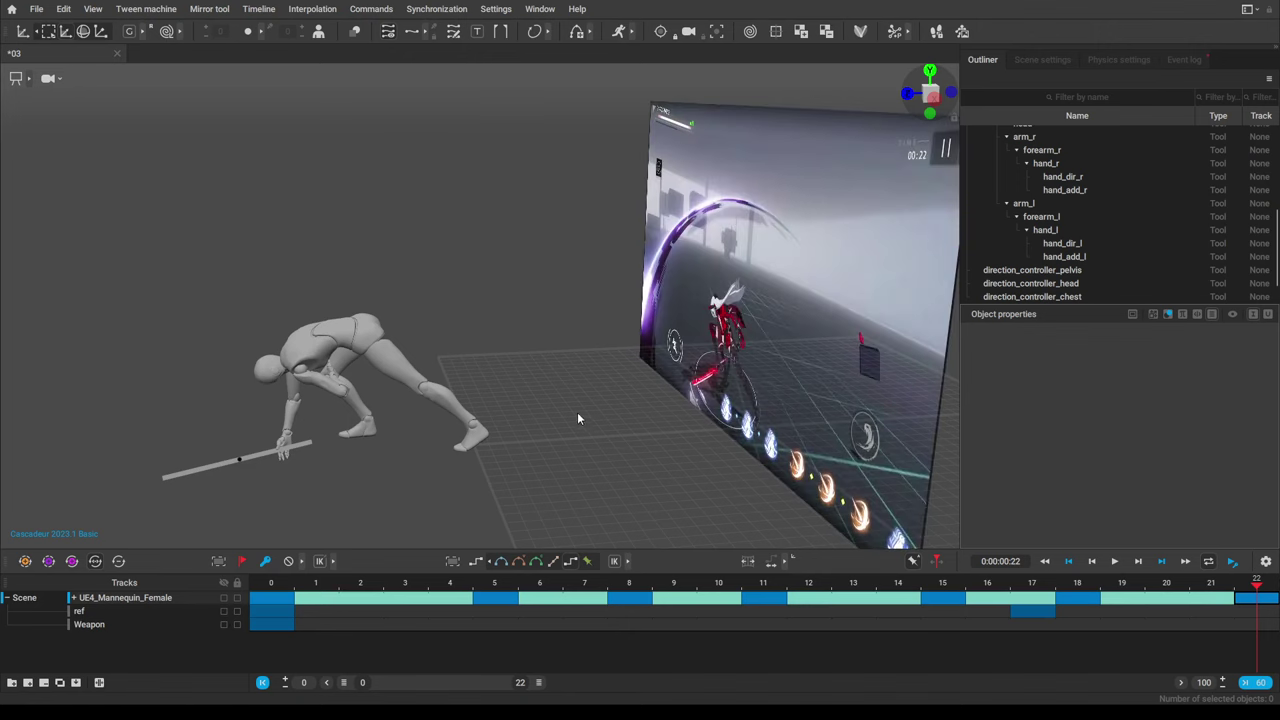
{"action": "right_click_drag", "start_coordinate": [577, 418], "coordinate": [859, 459]}
{"action": "left_click", "coordinate": [1114, 562]}
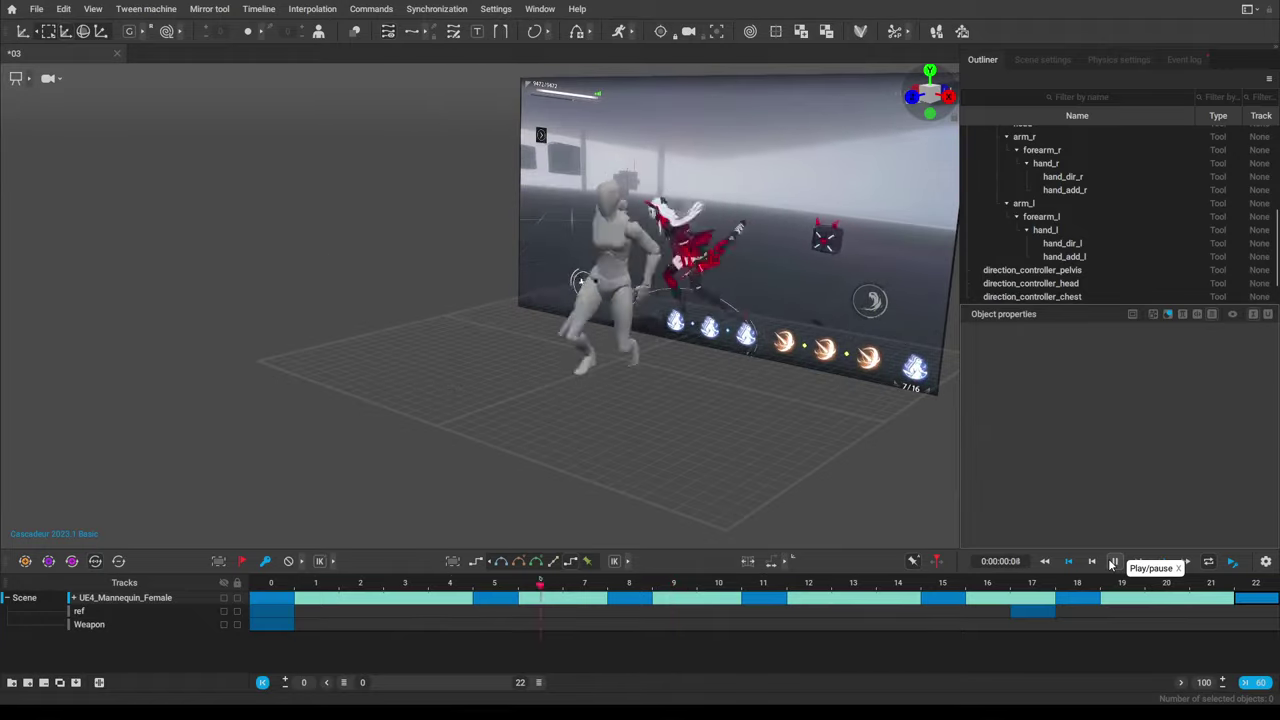
{"action": "left_click", "coordinate": [1113, 563]}
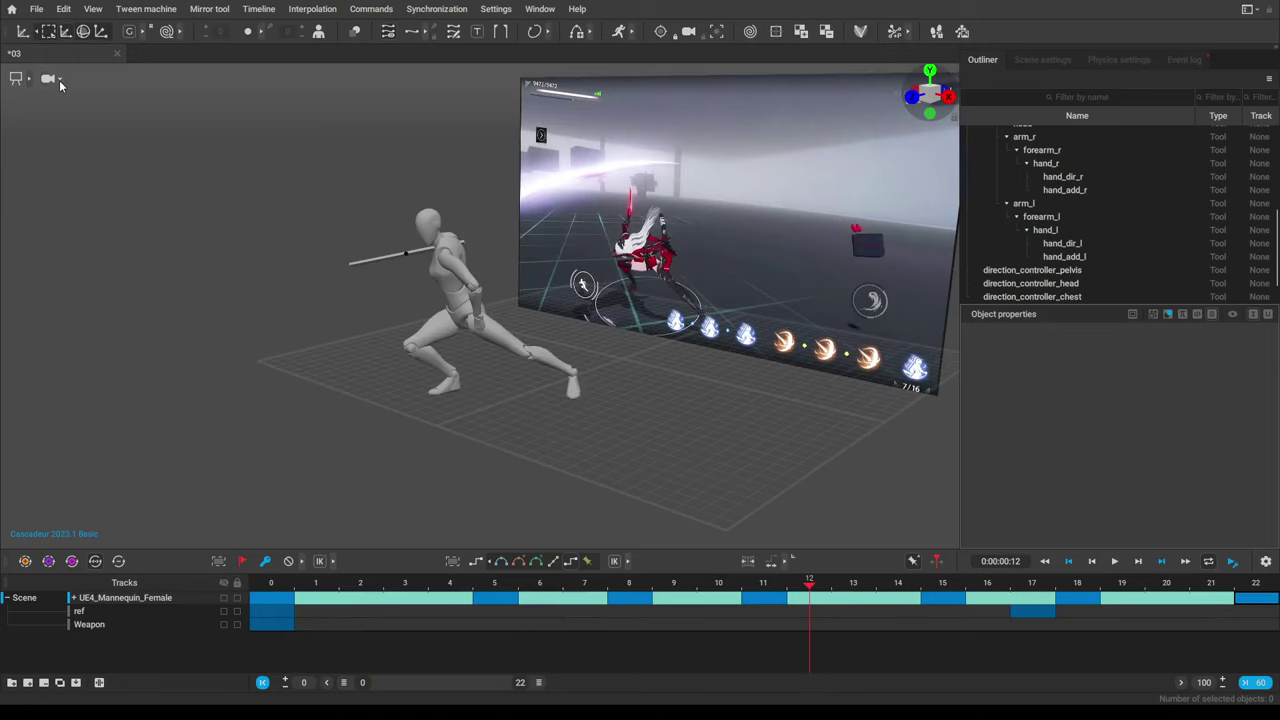
Hide the ref track and examine the playing mannequin animation from behind and from the opposite side.
{"action": "left_click", "coordinate": [224, 612]}
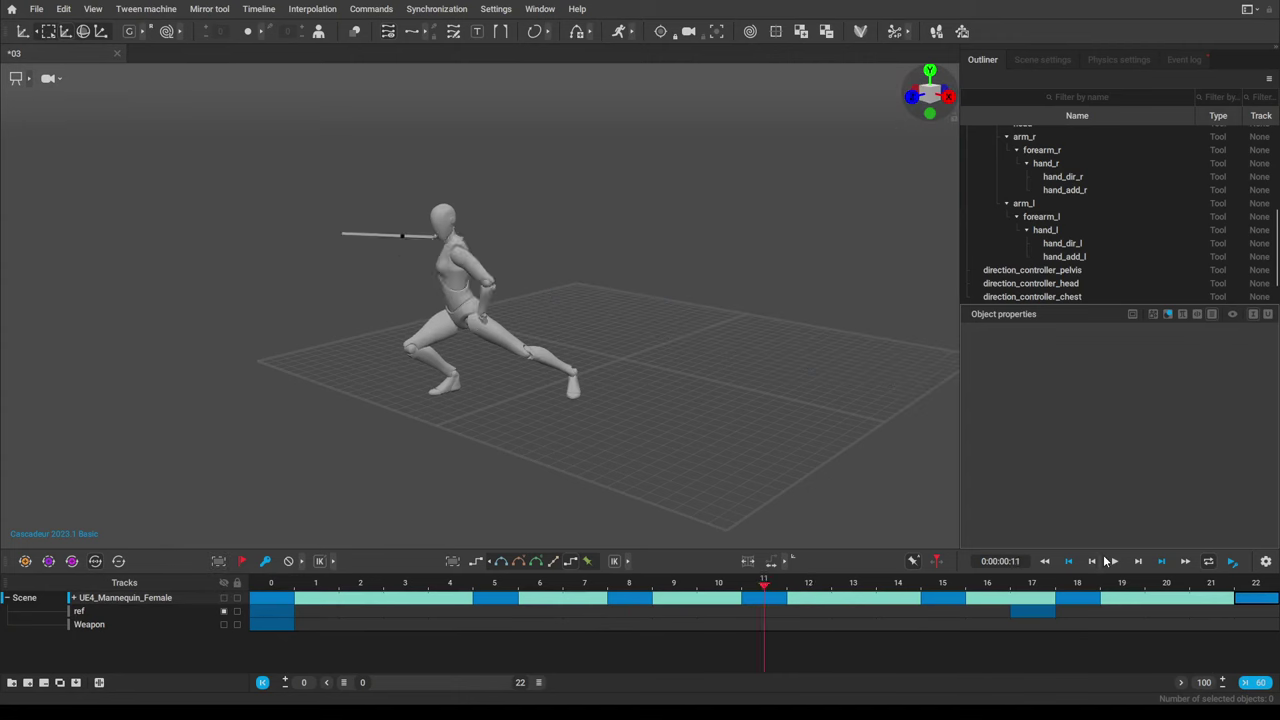
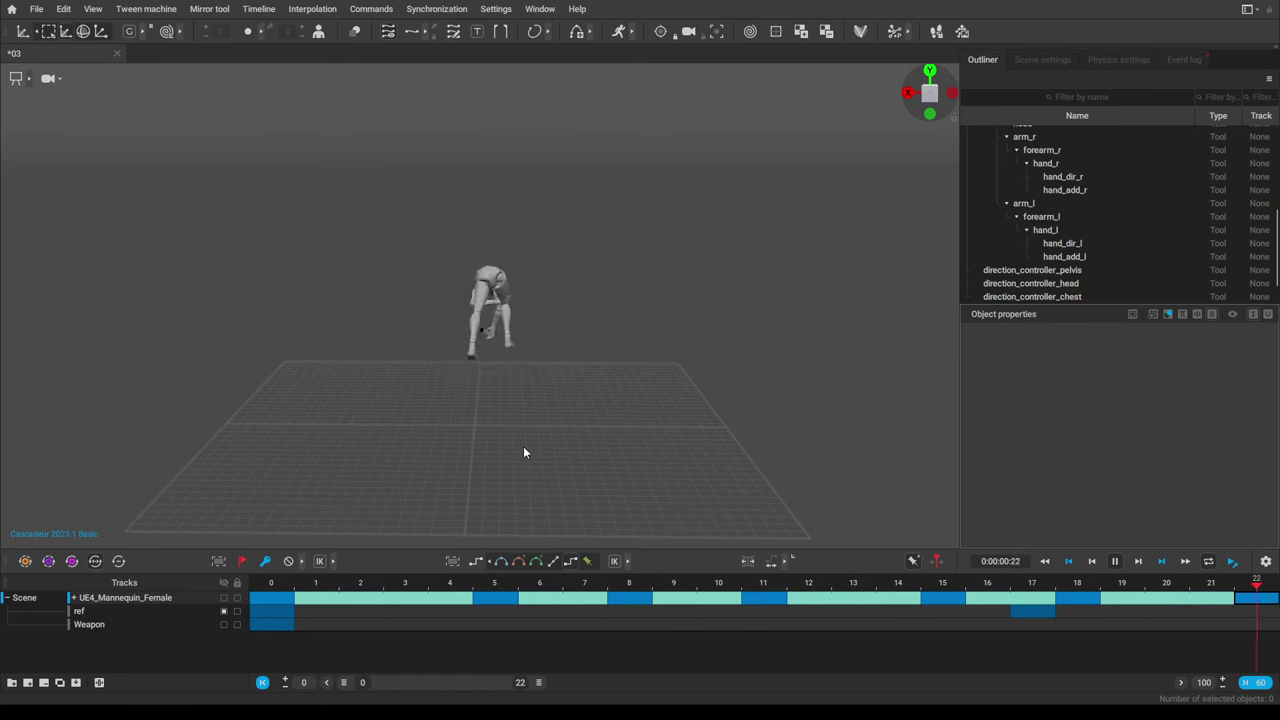
{"action": "right_click_drag", "start_coordinate": [525, 453], "coordinate": [646, 456]}
{"action": "scroll", "coordinate": [654, 472], "scroll_direction": "down", "scroll_amount": 2}
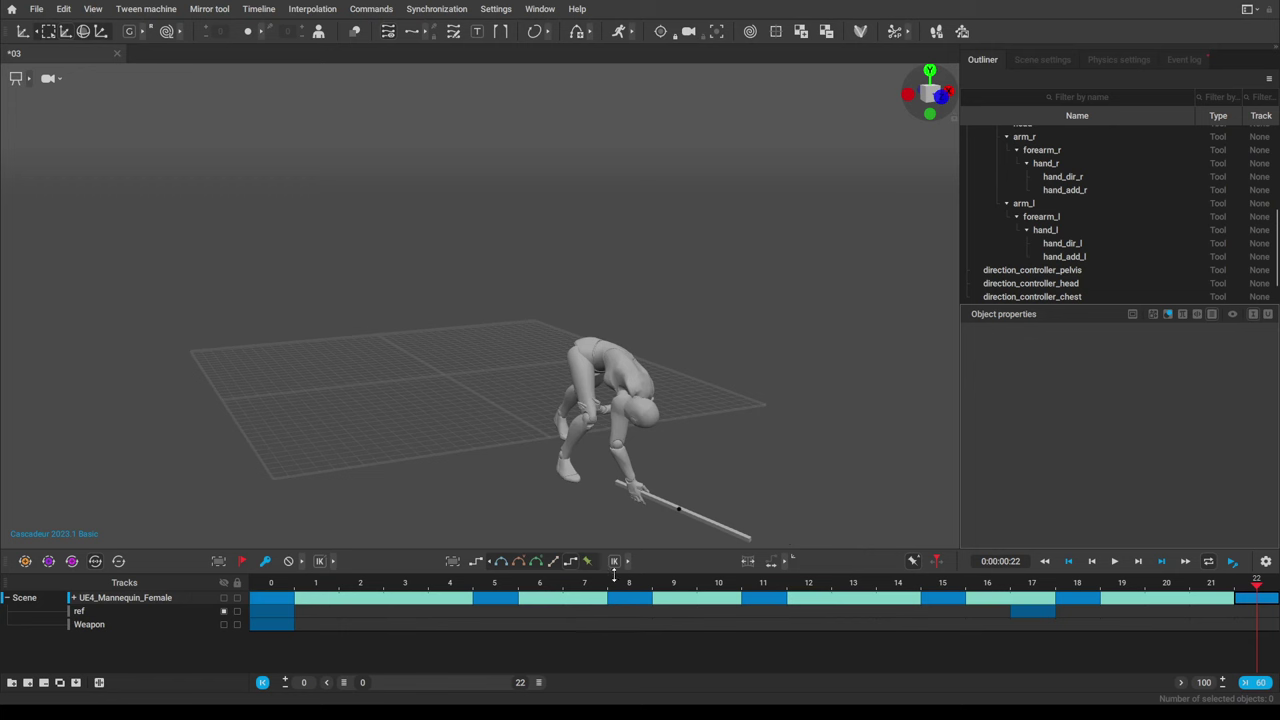
Show the ref track and extend the visible timeline range to frame 50, previewing the footage beyond frame 22.
{"action": "left_click", "coordinate": [224, 611]}
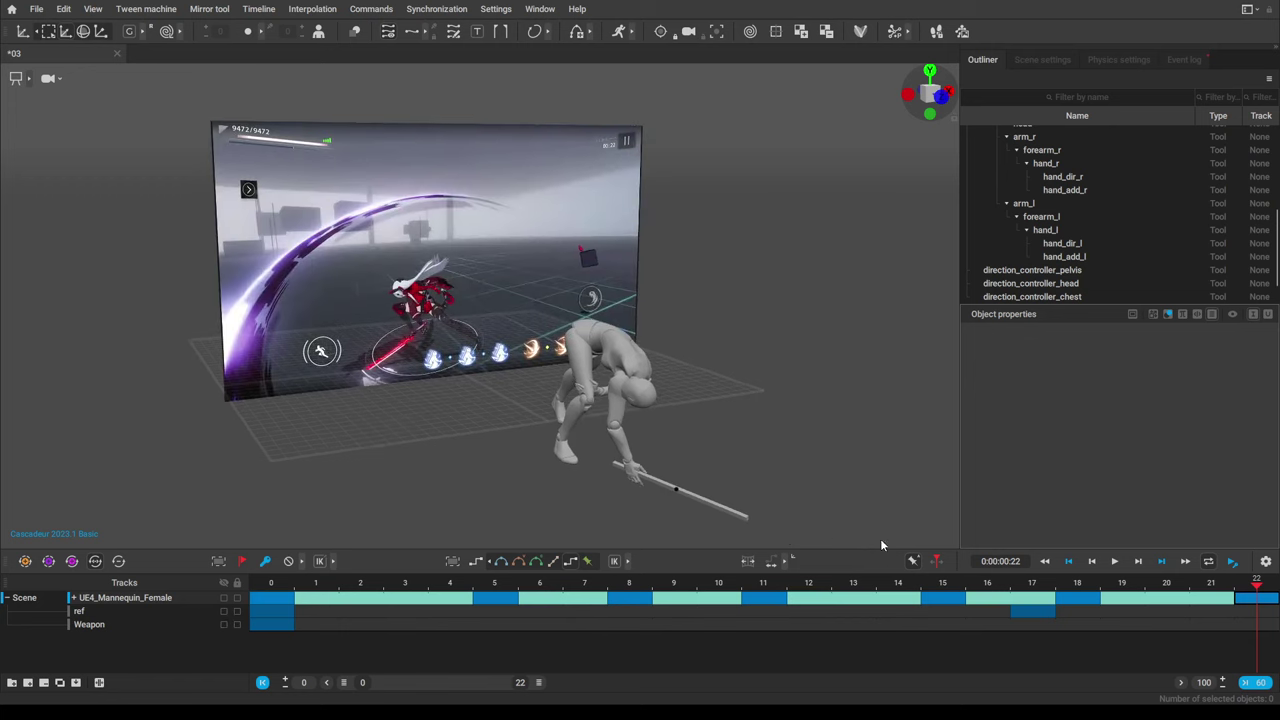
{"action": "left_click_drag", "start_coordinate": [533, 694], "coordinate": [626, 690]}
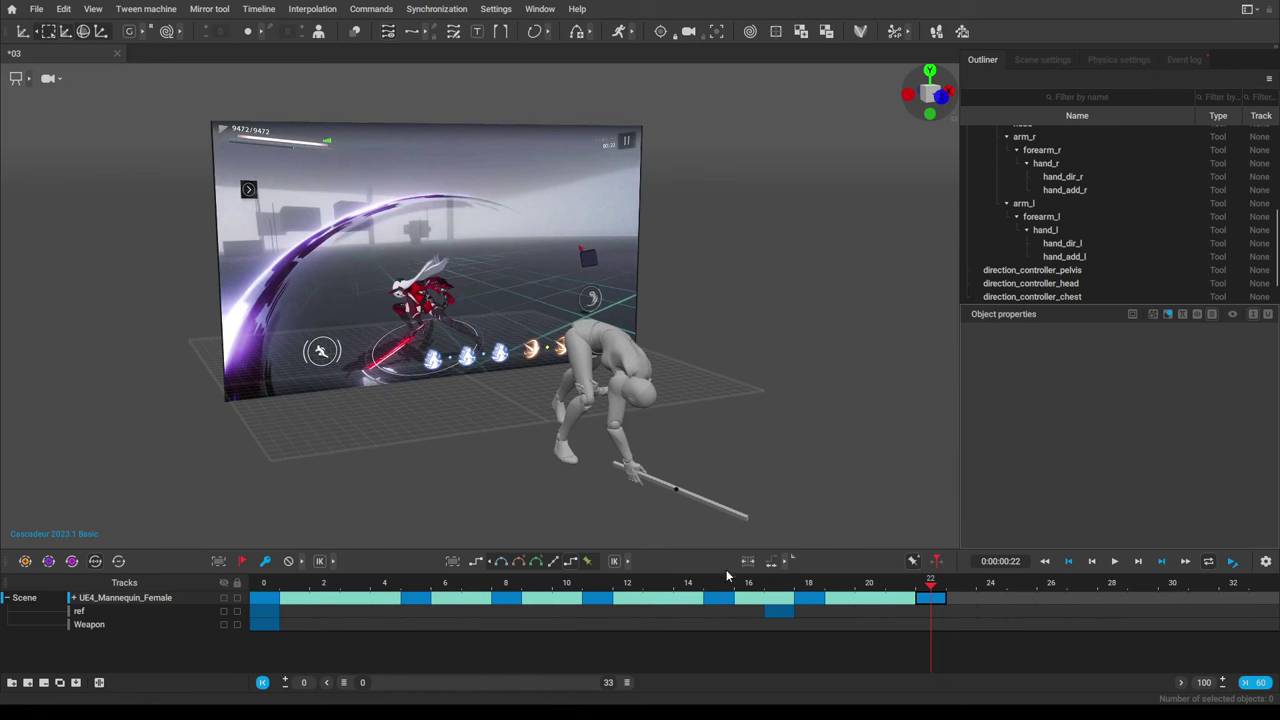
{"action": "left_click_drag", "start_coordinate": [627, 688], "coordinate": [659, 690]}
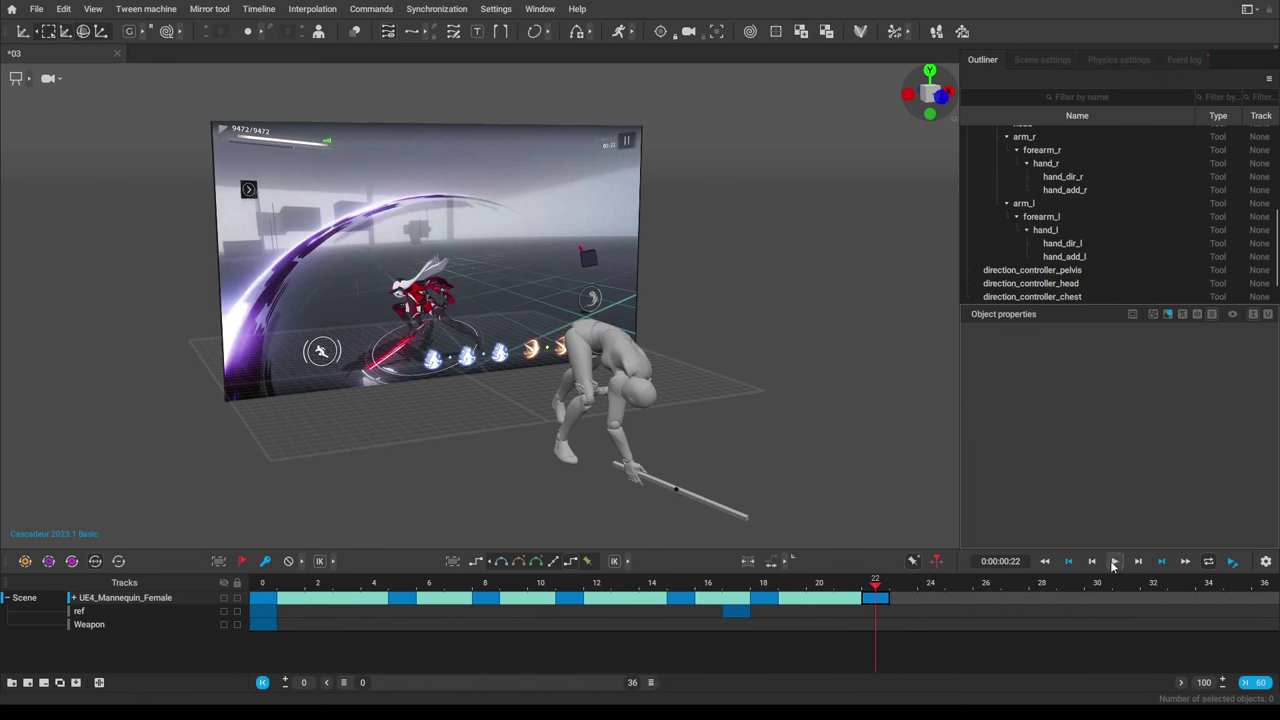
{"action": "left_click", "coordinate": [1113, 563]}
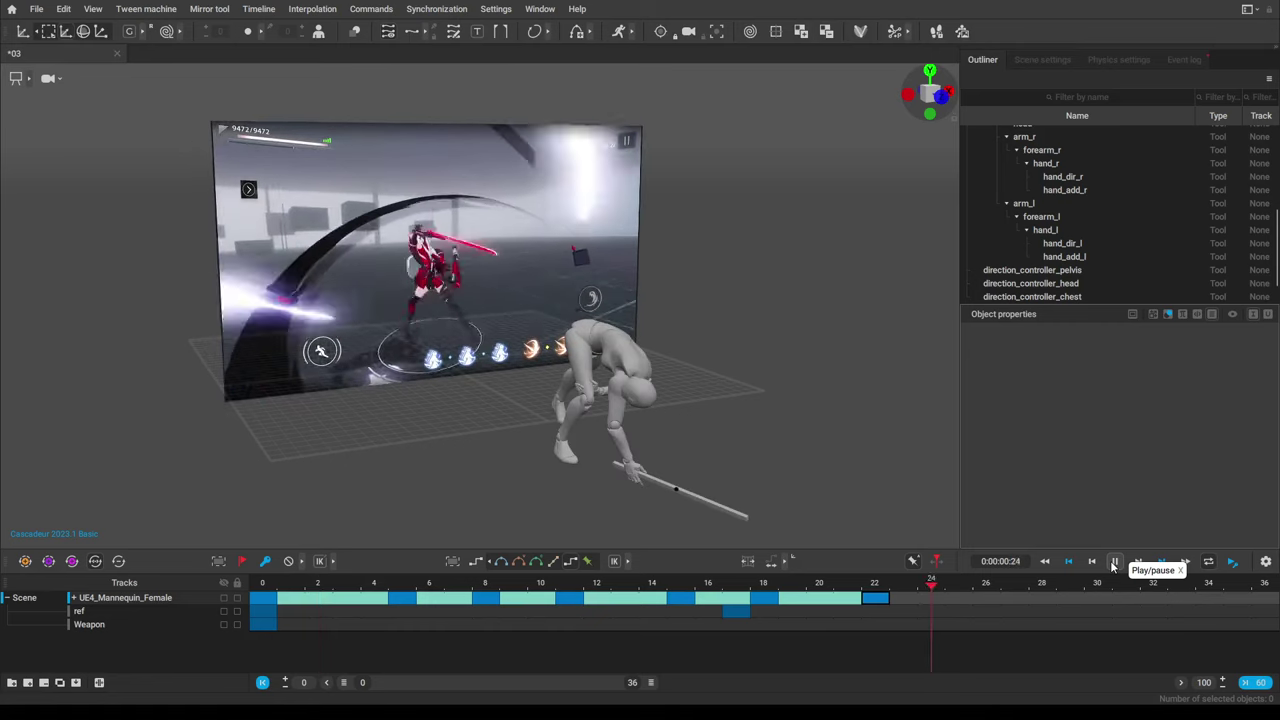
{"action": "left_click_drag", "start_coordinate": [883, 588], "coordinate": [1266, 587]}
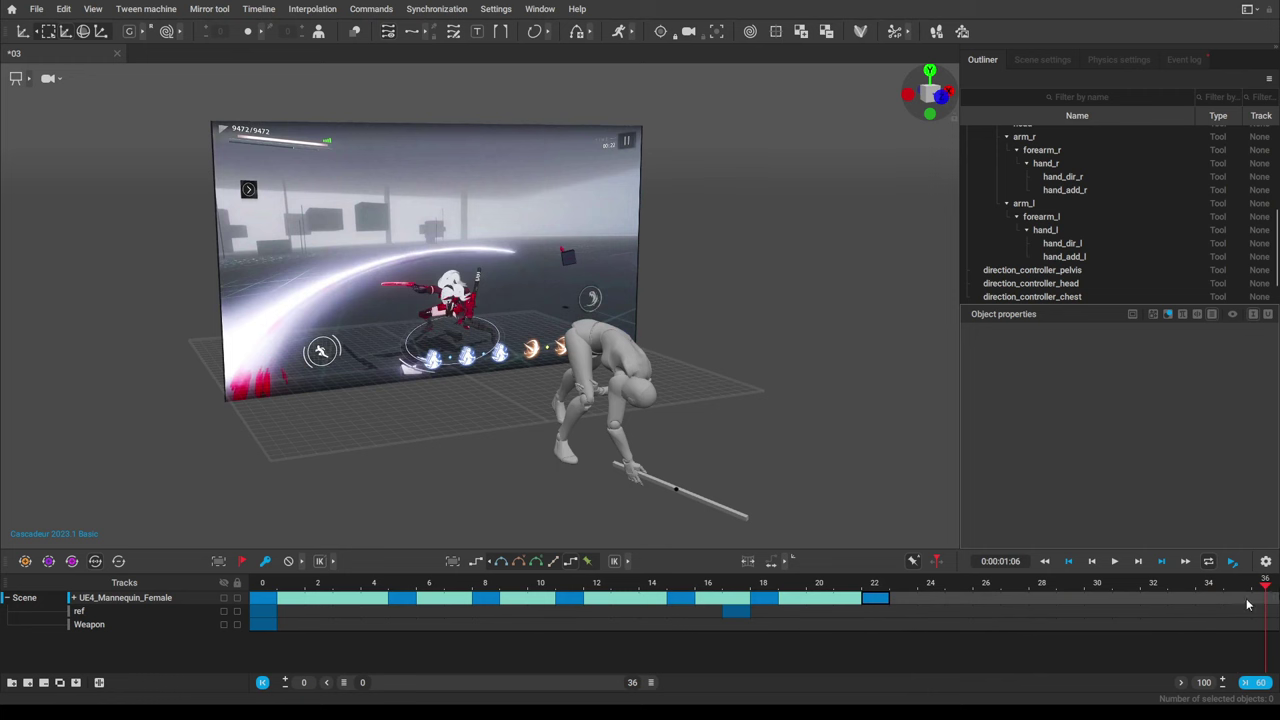
{"action": "left_click_drag", "start_coordinate": [657, 683], "coordinate": [772, 681]}
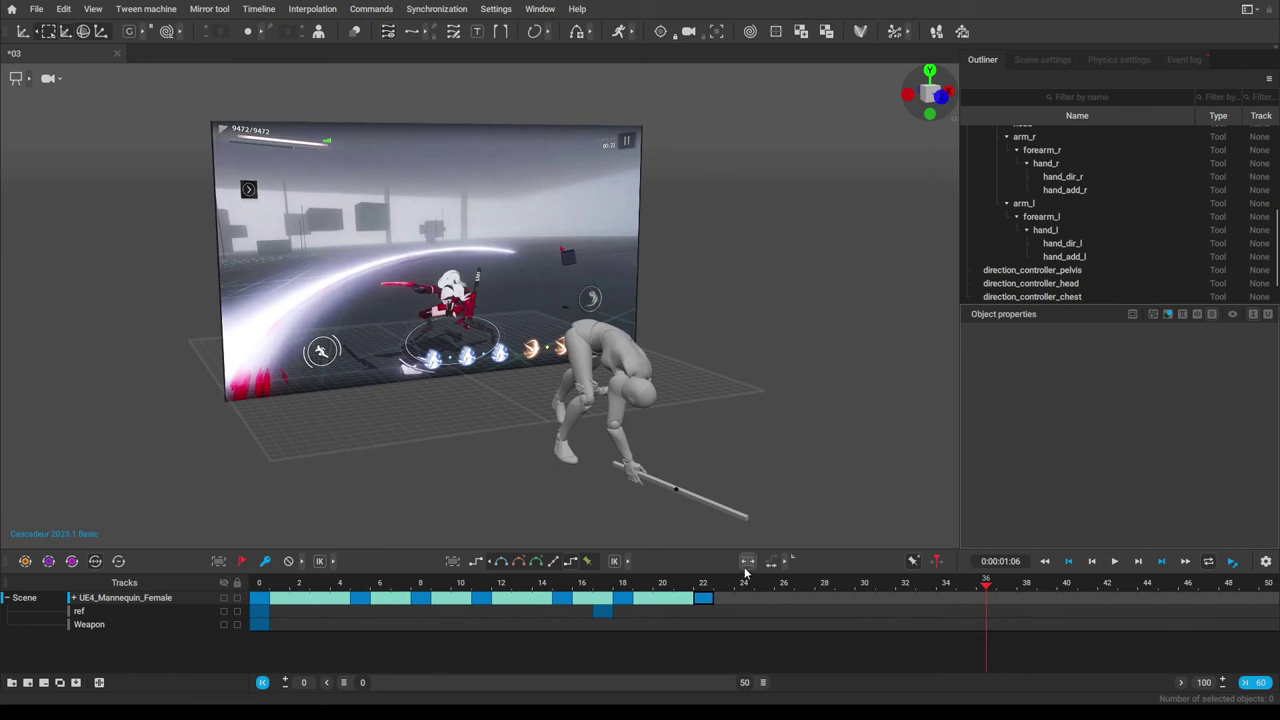
Check the footage after the low strike, then return to frame 22 and display the mannequin's point controllers.
{"action": "left_click_drag", "start_coordinate": [706, 585], "coordinate": [824, 587]}
{"action": "left_click", "coordinate": [711, 585]}
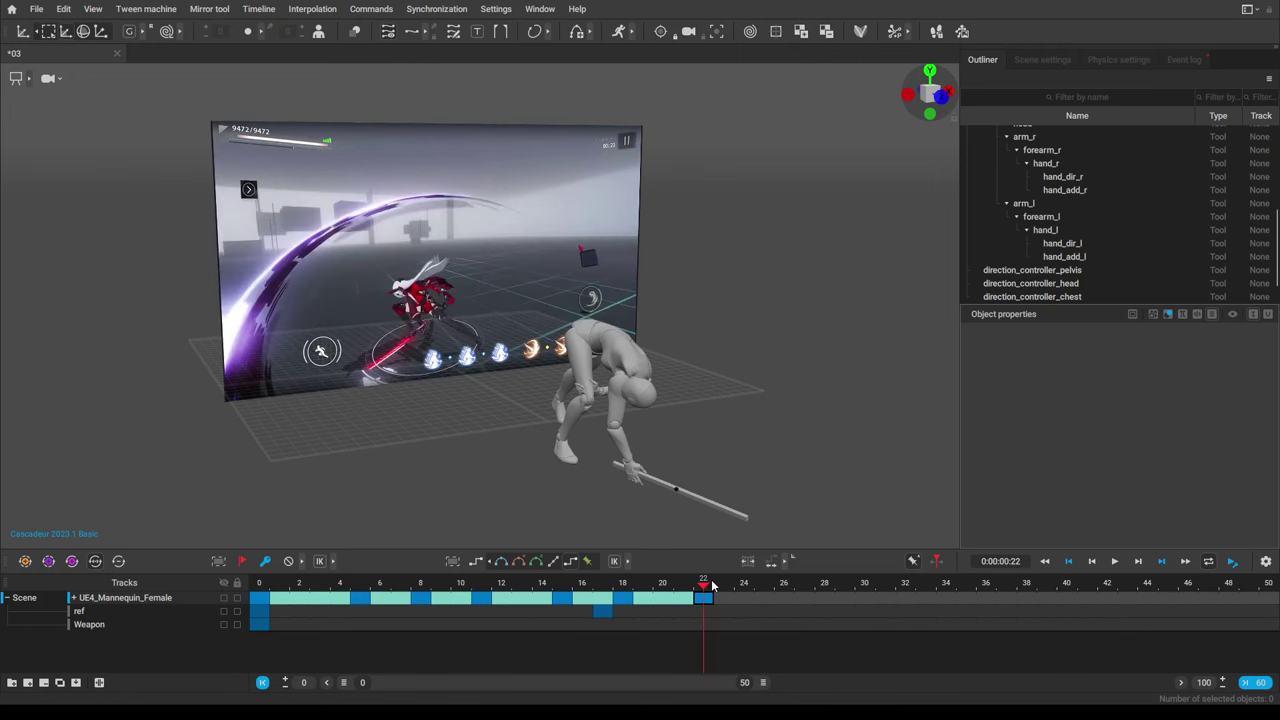
{"action": "mouse_move", "coordinate": [711, 585]}
{"action": "left_mouse_down"}
{"action": "mouse_move", "coordinate": [785, 597]}
{"action": "mouse_move", "coordinate": [704, 595]}
{"action": "left_mouse_up"}
{"action": "left_click", "coordinate": [30, 79]}
{"action": "left_click", "coordinate": [57, 79]}
{"action": "scroll", "coordinate": [710, 474], "scroll_direction": "up", "scroll_amount": 2}
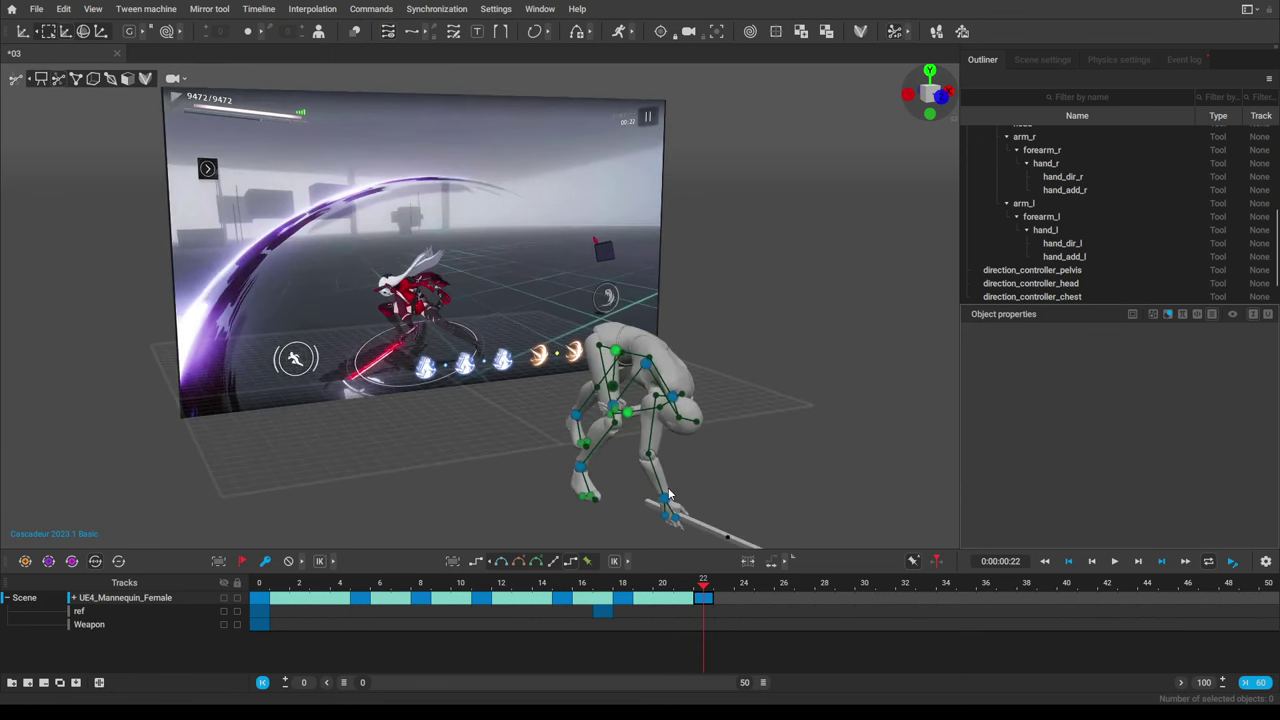
{"action": "middle_click_drag", "start_coordinate": [760, 463], "coordinate": [711, 434]}
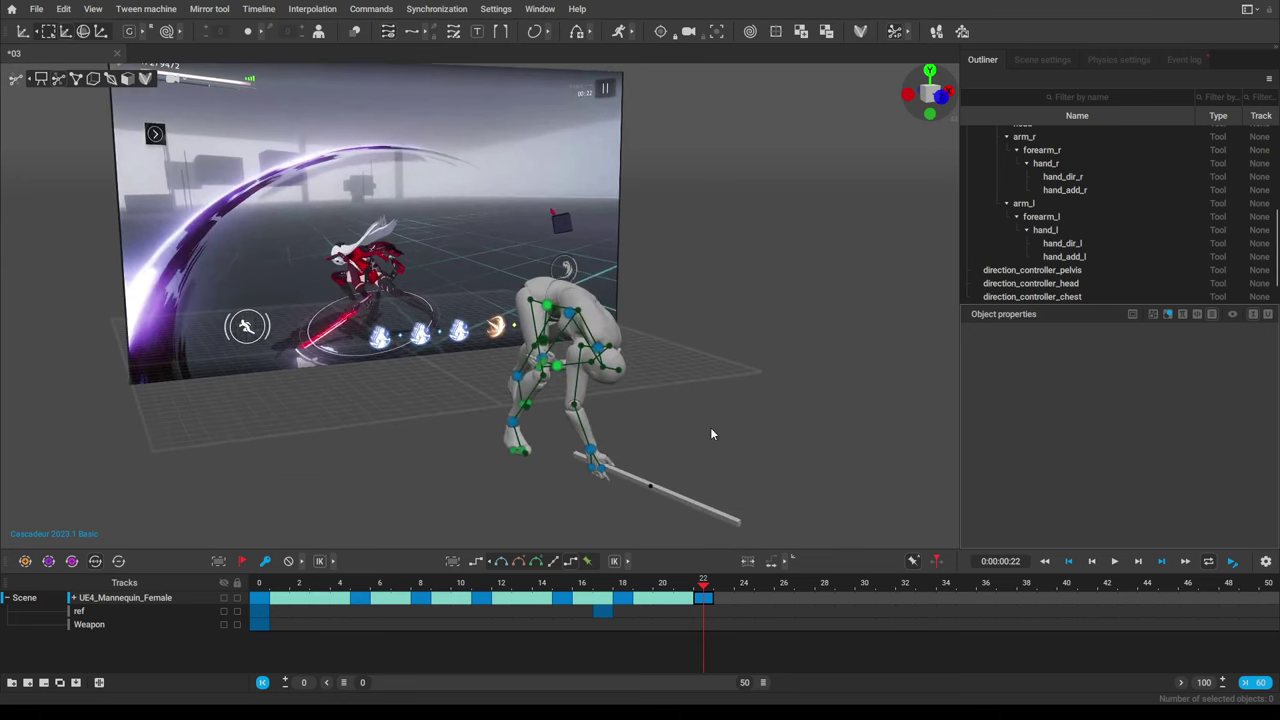
Add a mannequin keyframe at frame 24 and set the interval between frames 22 and 24 to Bezier clamped interpolation.
{"action": "left_click", "coordinate": [742, 588]}
{"action": "mouse_move", "coordinate": [743, 588]}
{"action": "left_mouse_down"}
{"action": "mouse_move", "coordinate": [690, 590]}
{"action": "mouse_move", "coordinate": [765, 584]}
{"action": "mouse_move", "coordinate": [698, 590]}
{"action": "mouse_move", "coordinate": [744, 590]}
{"action": "left_mouse_up"}
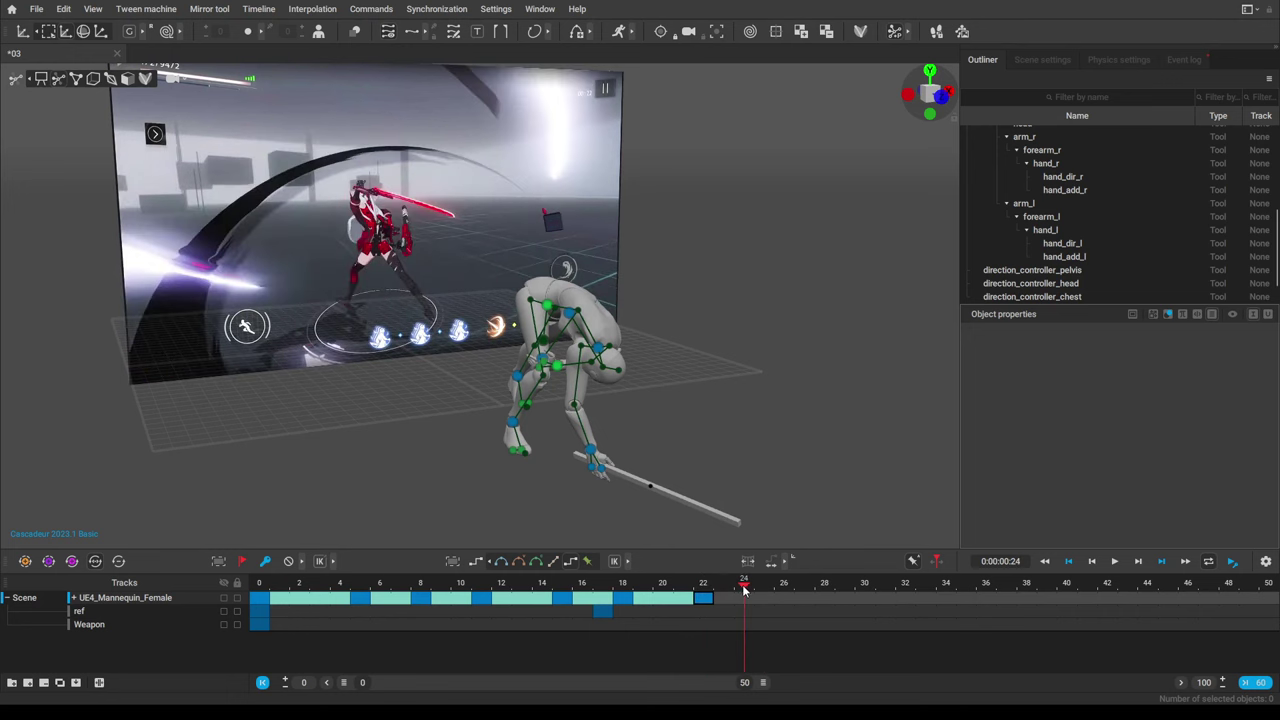
{"action": "mouse_move", "coordinate": [744, 590]}
{"action": "left_mouse_down"}
{"action": "mouse_move", "coordinate": [706, 598]}
{"action": "mouse_move", "coordinate": [792, 590]}
{"action": "mouse_move", "coordinate": [744, 590]}
{"action": "left_mouse_up"}
{"action": "key", "text": "k"}
{"action": "left_click", "coordinate": [730, 590]}
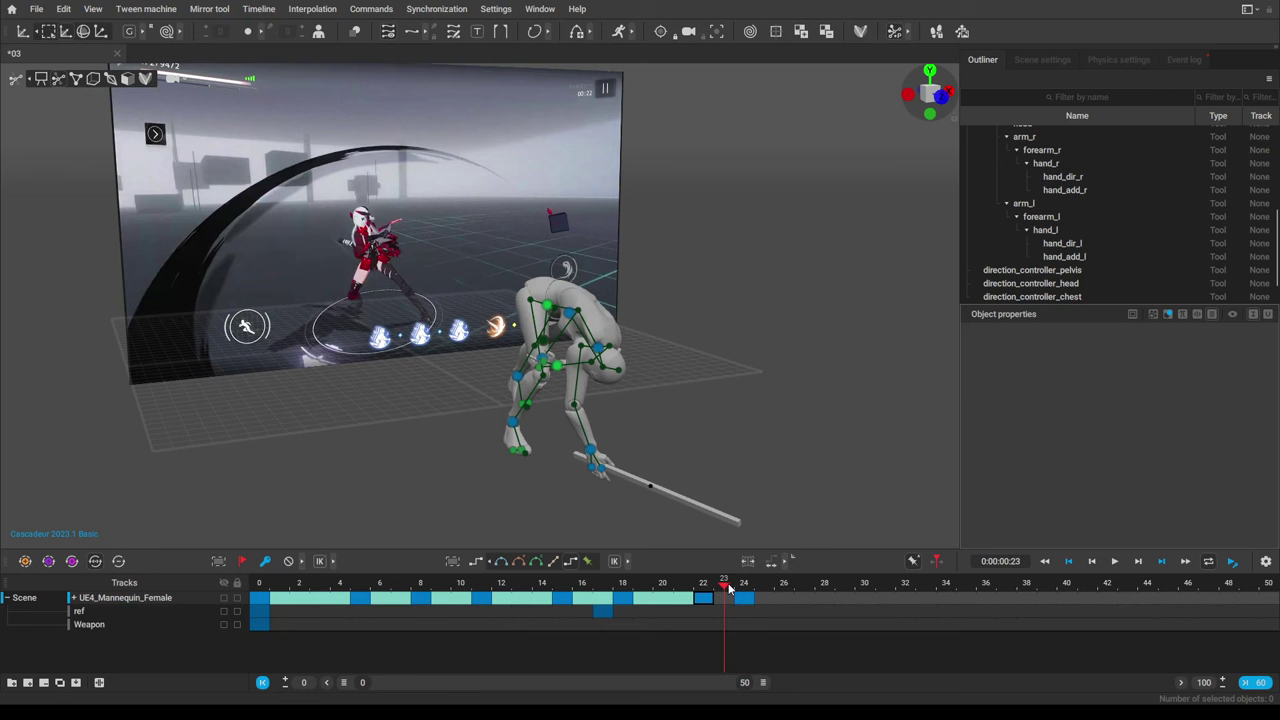
{"action": "key", "text": "f"}
{"action": "left_click", "coordinate": [530, 564]}
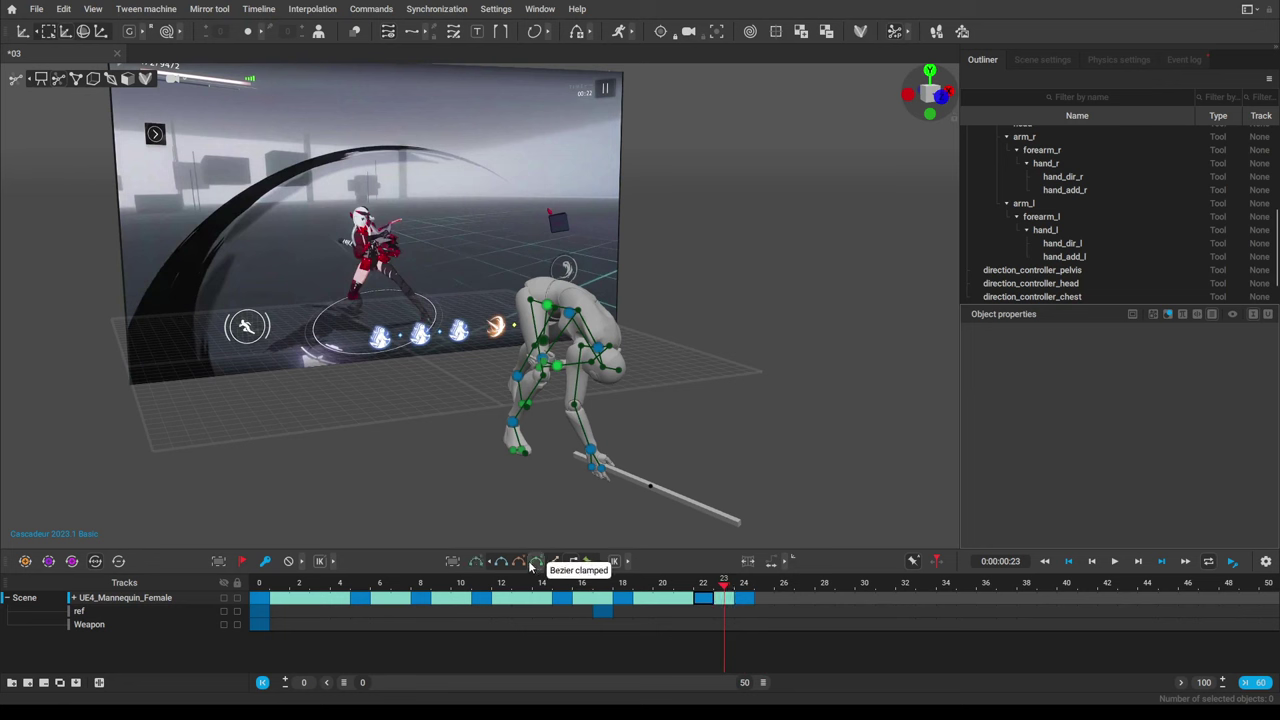
{"action": "left_click", "coordinate": [750, 590]}
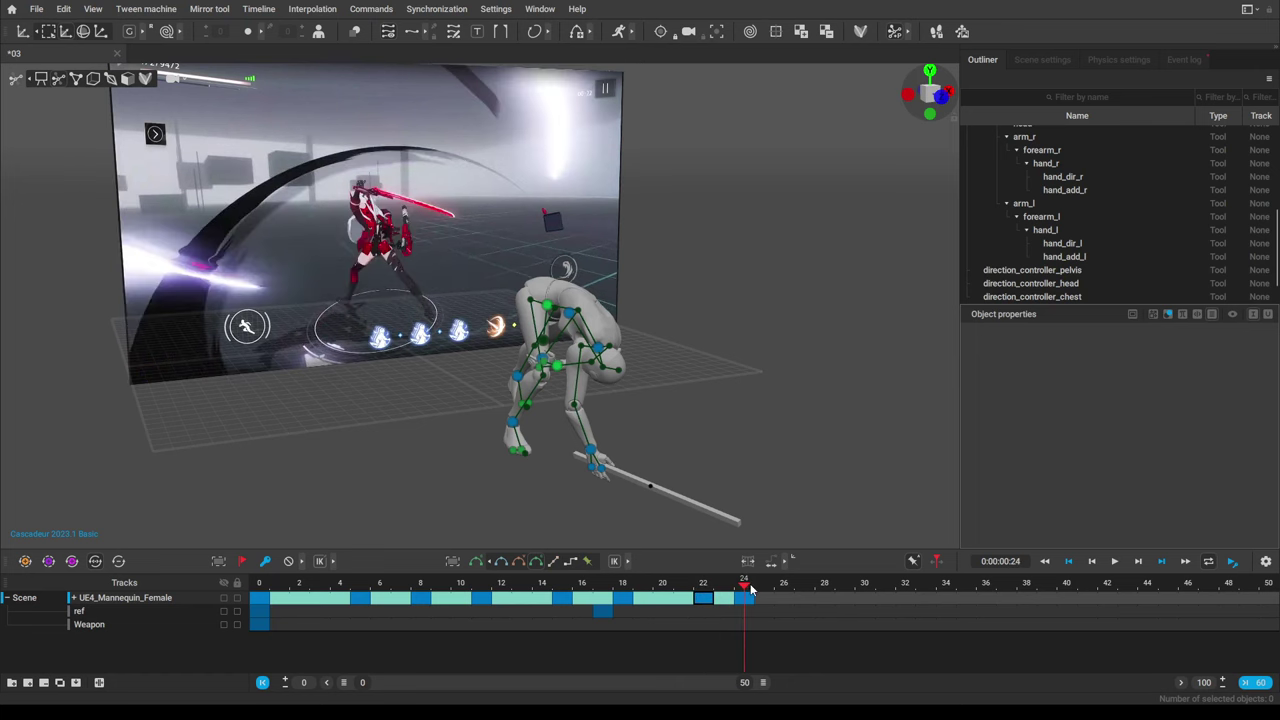
Compare frames 22 and 24 of the reference footage and examine the mannequin's low pose from another angle.
{"action": "mouse_move", "coordinate": [750, 590]}
{"action": "left_mouse_down"}
{"action": "mouse_move", "coordinate": [815, 590]}
{"action": "mouse_move", "coordinate": [745, 592]}
{"action": "left_mouse_up"}
{"action": "left_click", "coordinate": [704, 592]}
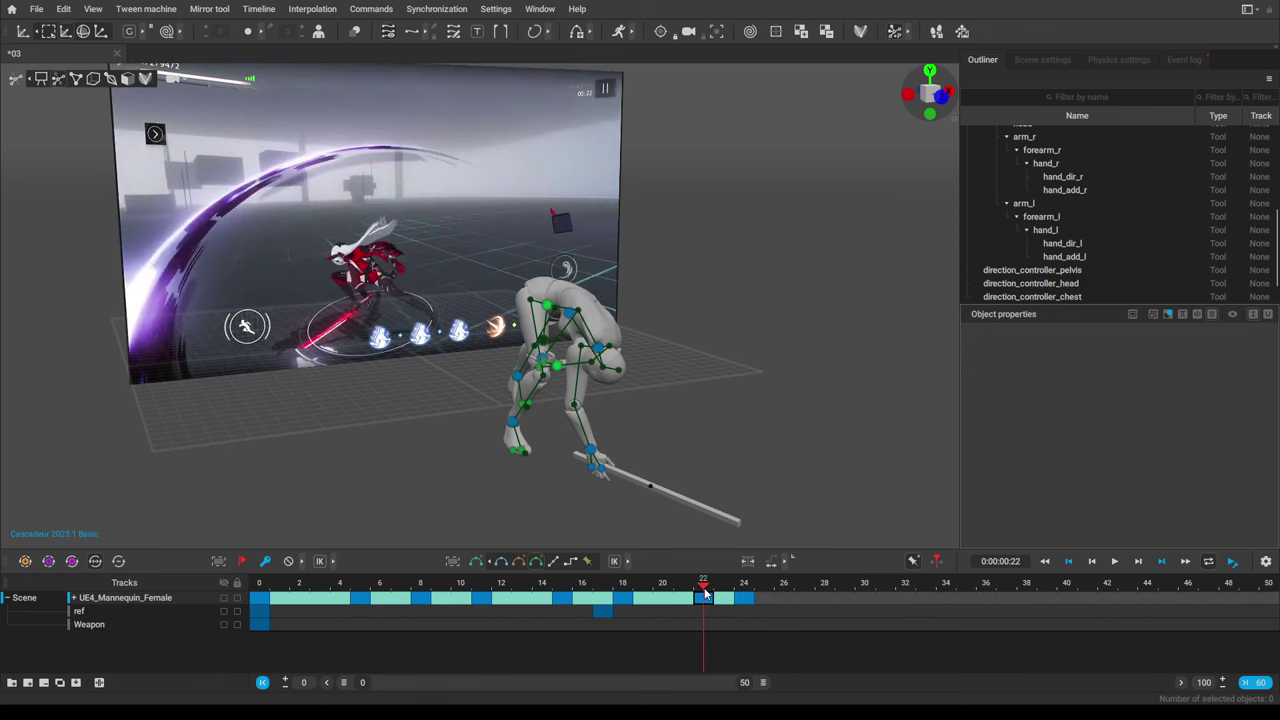
{"action": "left_click_drag", "start_coordinate": [704, 592], "coordinate": [745, 594]}
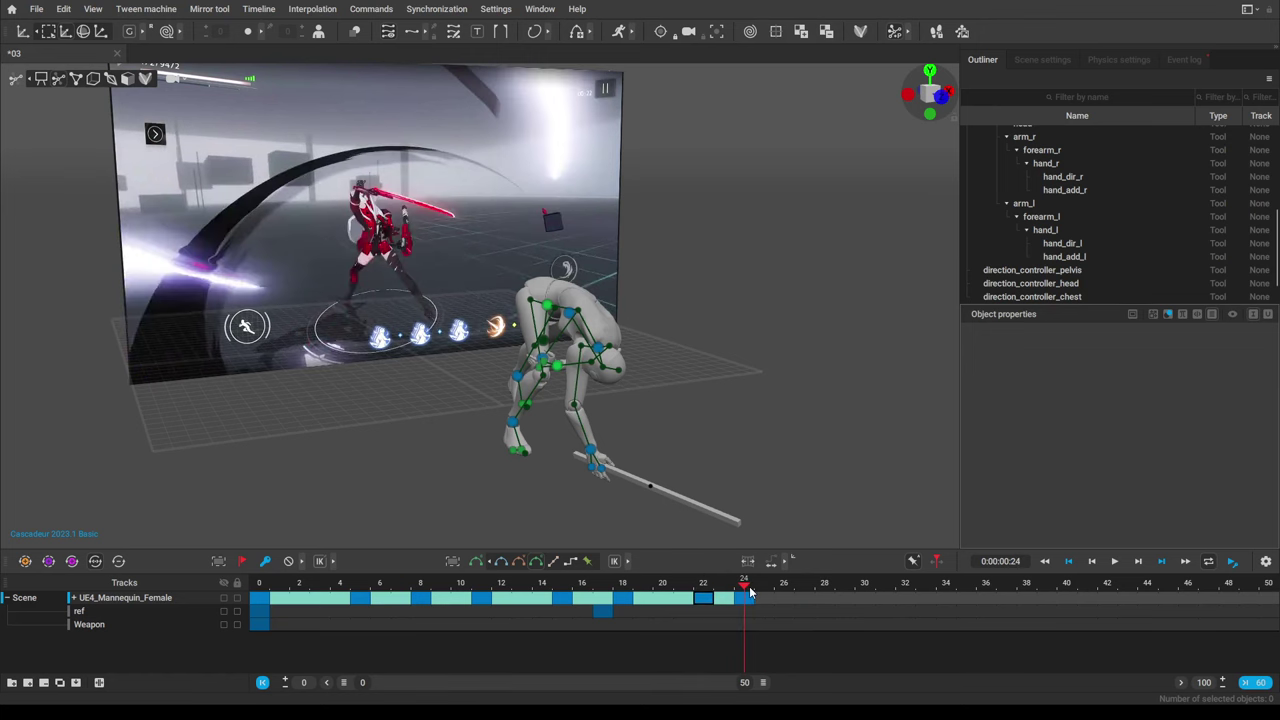
{"action": "middle_click_drag", "start_coordinate": [745, 500], "coordinate": [628, 440]}
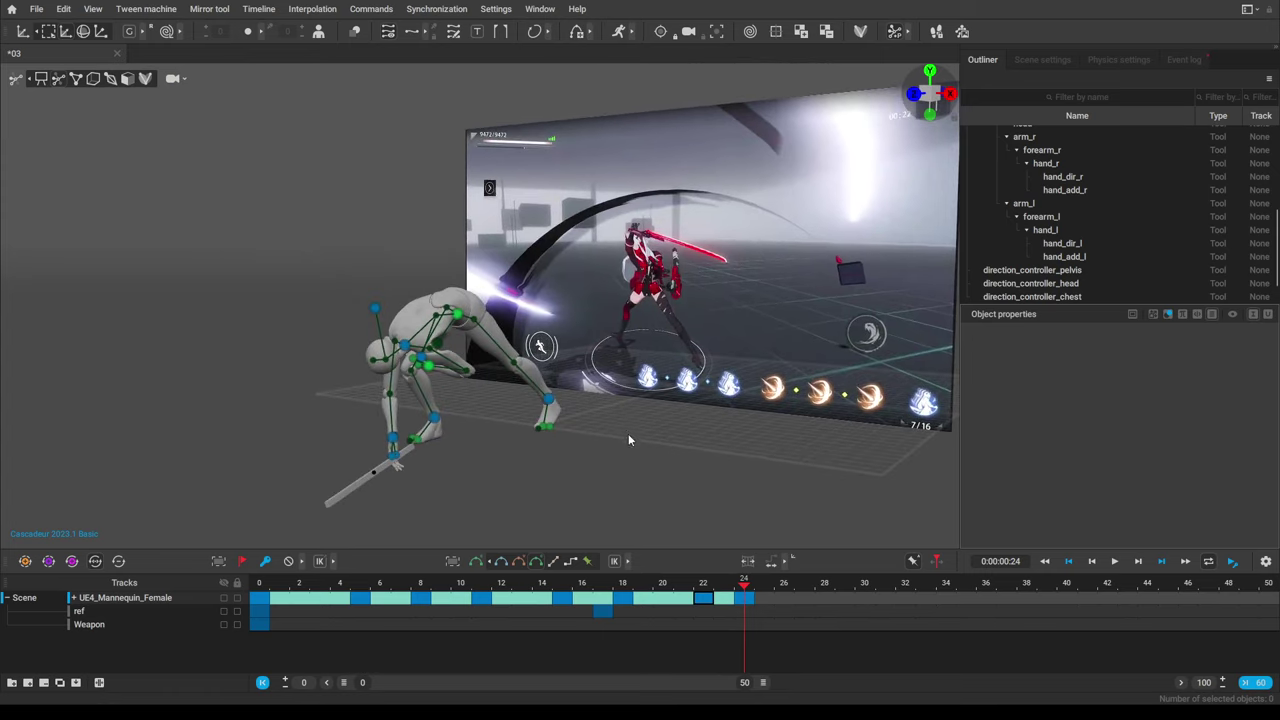
{"action": "left_click", "coordinate": [704, 584]}
{"action": "left_click_drag", "start_coordinate": [704, 584], "coordinate": [744, 585]}
{"action": "middle_click_drag", "start_coordinate": [575, 390], "coordinate": [623, 453], "text": "alt"}
{"action": "left_click_drag", "start_coordinate": [623, 453], "coordinate": [450, 459], "text": "alt"}
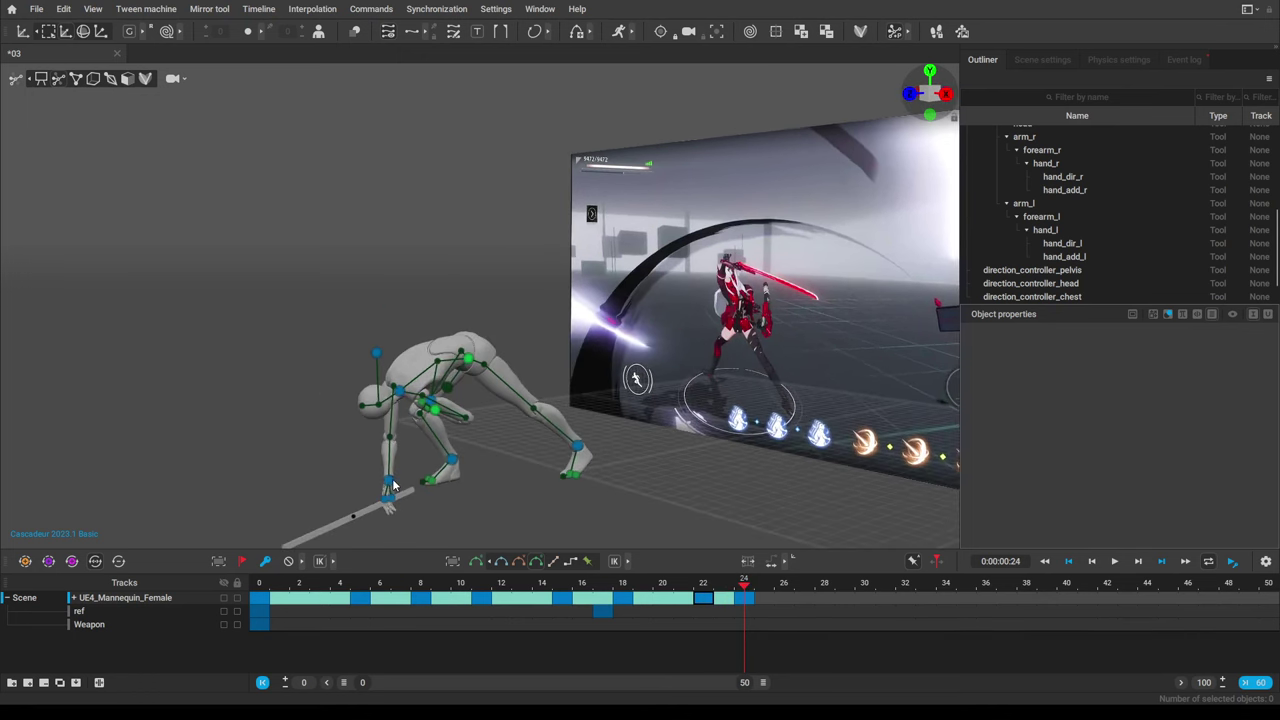
{"action": "left_click", "coordinate": [393, 486]}
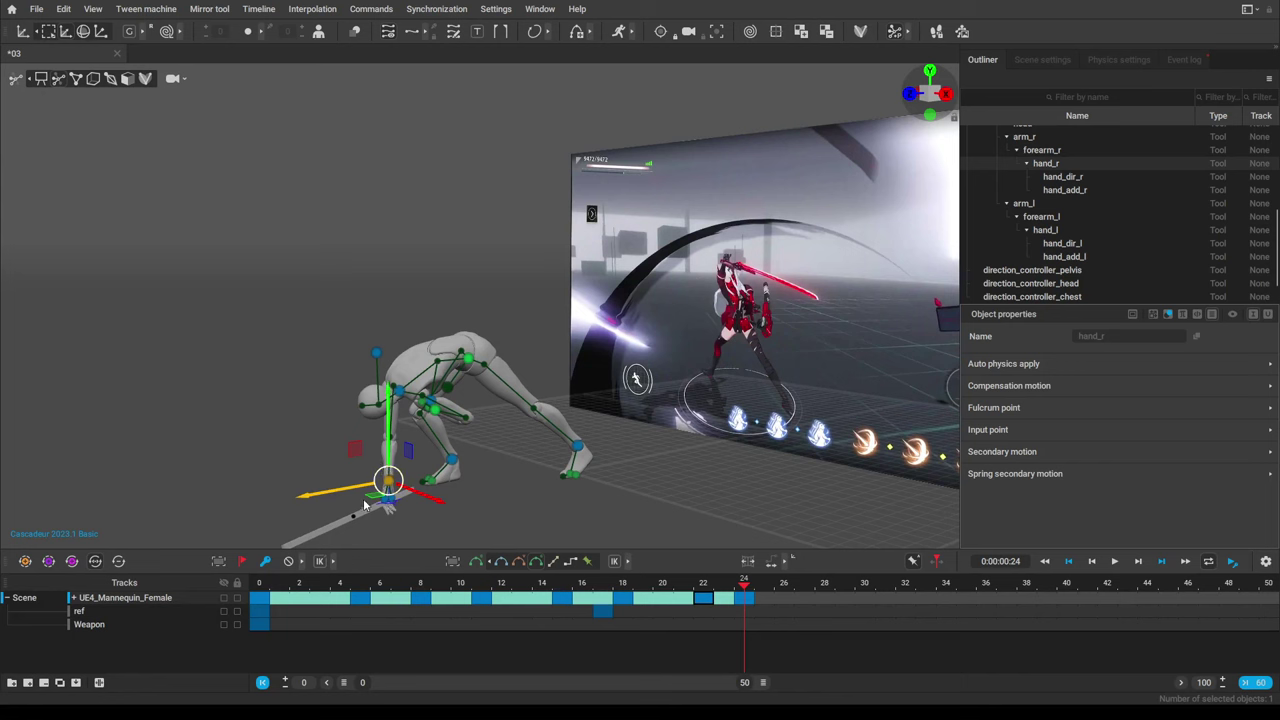
{"action": "left_click_drag", "start_coordinate": [365, 503], "coordinate": [421, 514]}
{"action": "key", "text": "ctrl+z"}
{"action": "left_click", "coordinate": [414, 518]}
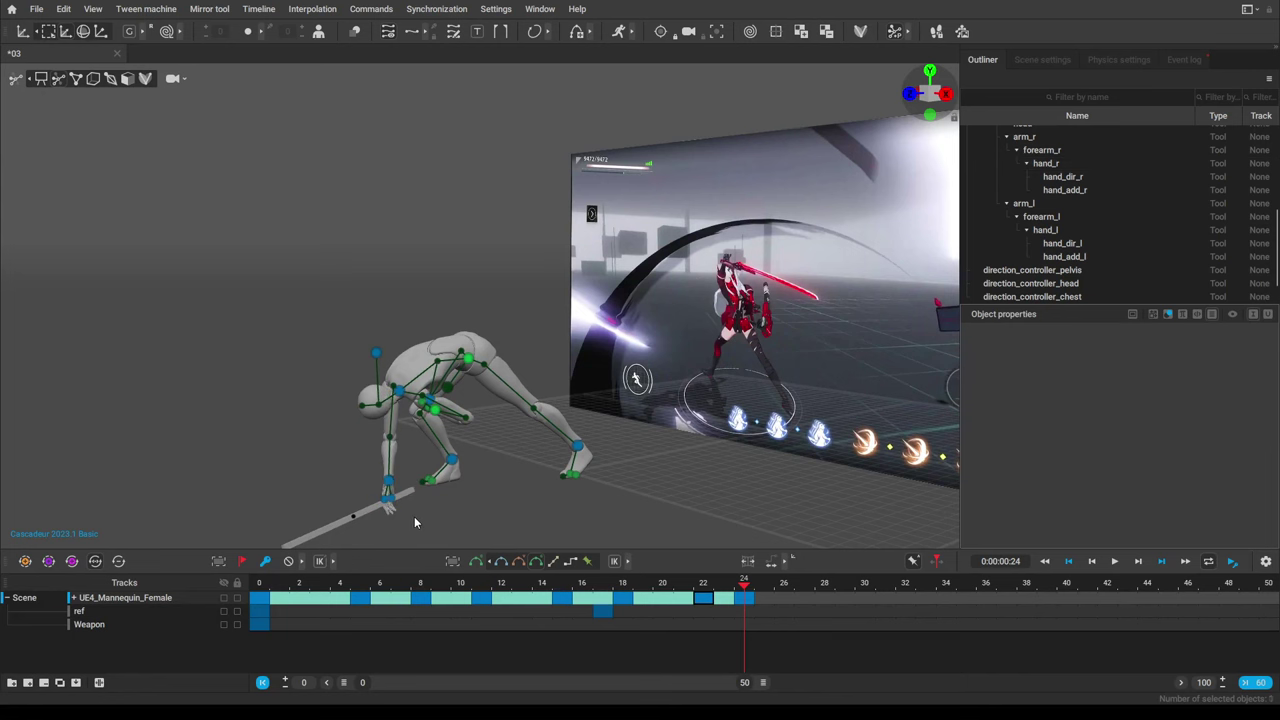
On frame 24, lift the mannequin's right hand with the sword off the ground and reposition the neck point.
{"action": "left_click", "coordinate": [366, 494]}
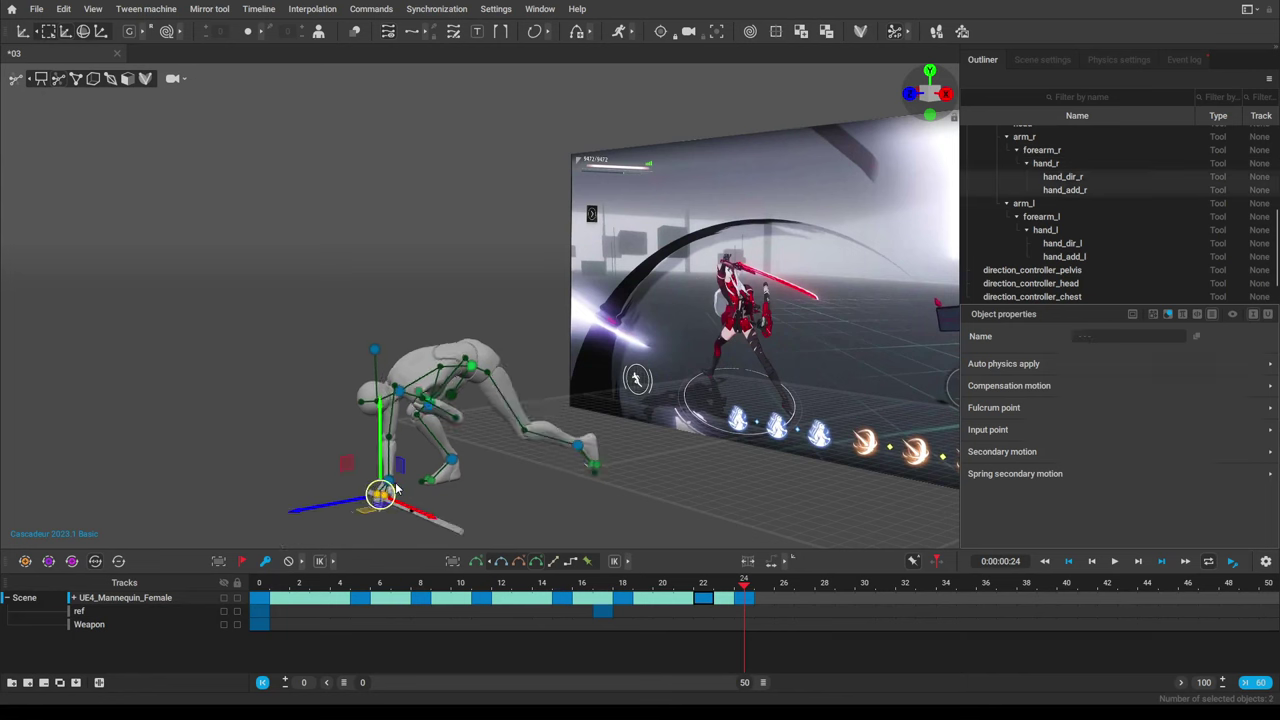
{"action": "left_click_drag", "start_coordinate": [390, 482], "coordinate": [367, 340]}
{"action": "left_click", "coordinate": [401, 392]}
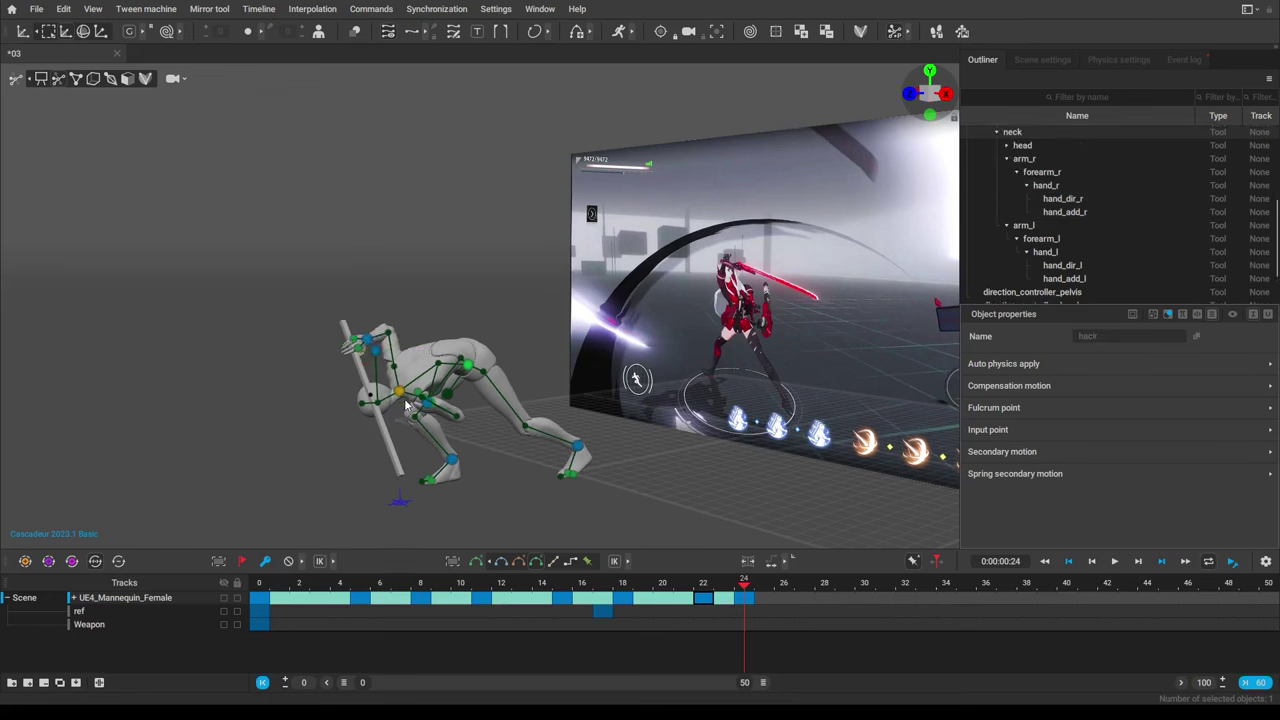
{"action": "key", "text": "r"}
{"action": "key", "text": "w"}
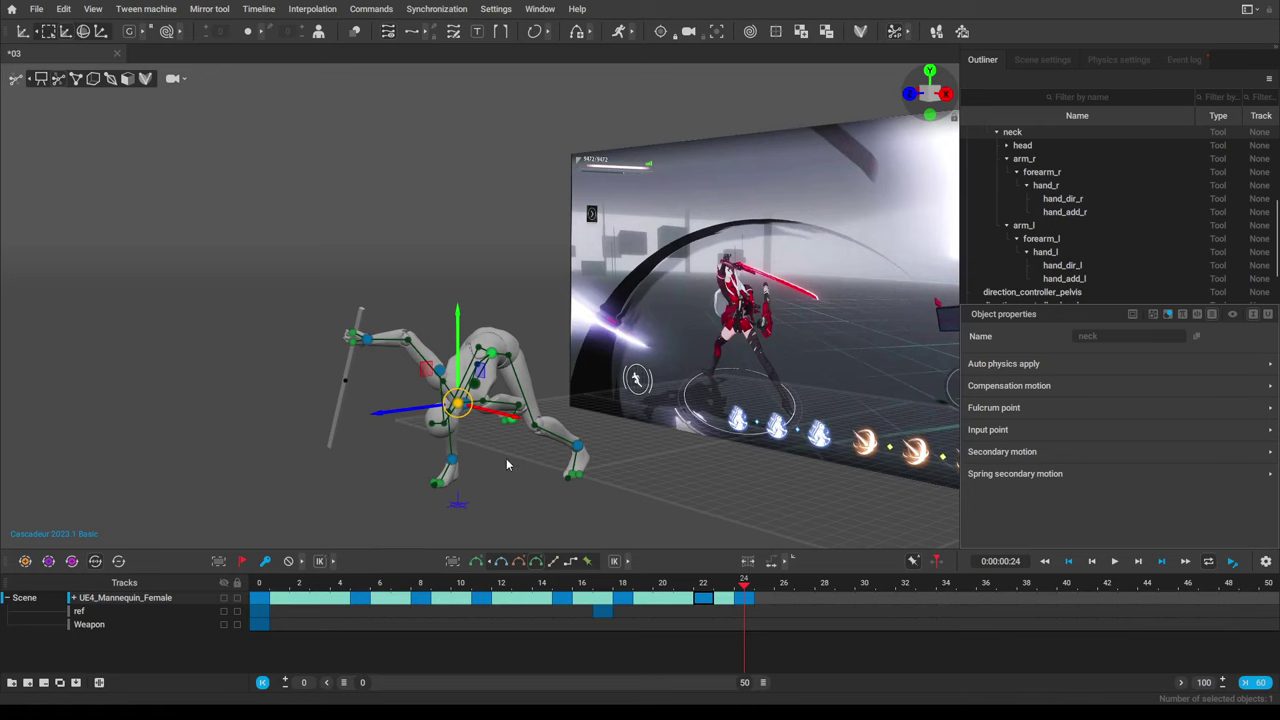
Bring the mannequin's torso upright on frame 24 and set its facing with the chest direction controller.
{"action": "left_click_drag", "start_coordinate": [506, 460], "coordinate": [443, 438], "text": "alt"}
{"action": "left_click", "coordinate": [409, 391]}
{"action": "key", "text": "r"}
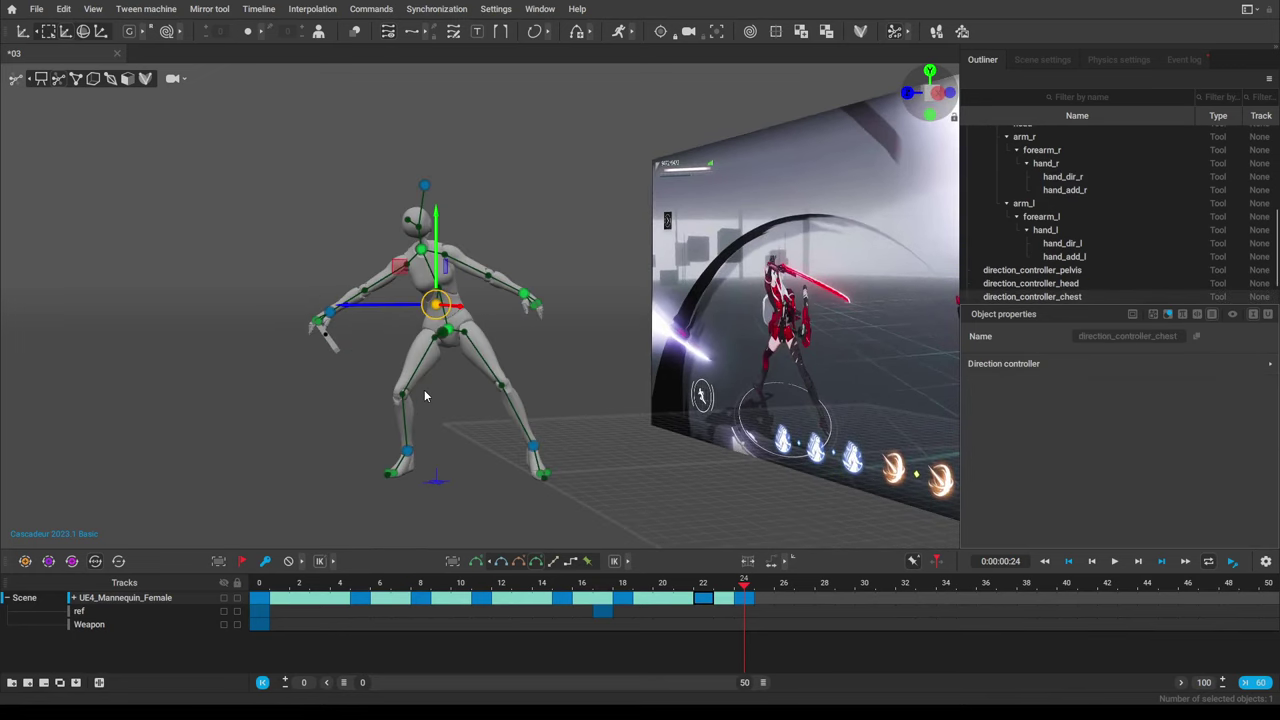
Raise the right hand above the head so the sword is held overhead, and adjust the head direction controller.
{"action": "left_click", "coordinate": [332, 315]}
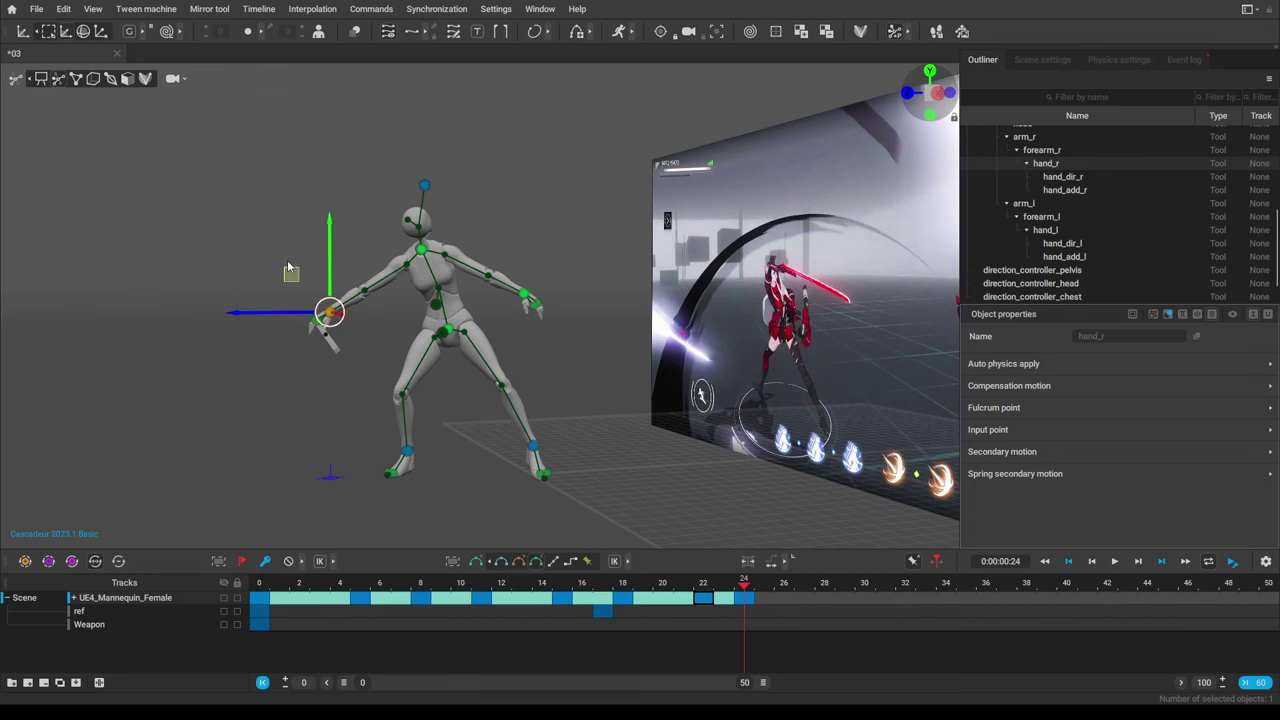
{"action": "left_click_drag", "start_coordinate": [291, 272], "coordinate": [311, 219]}
{"action": "left_click", "coordinate": [457, 175]}
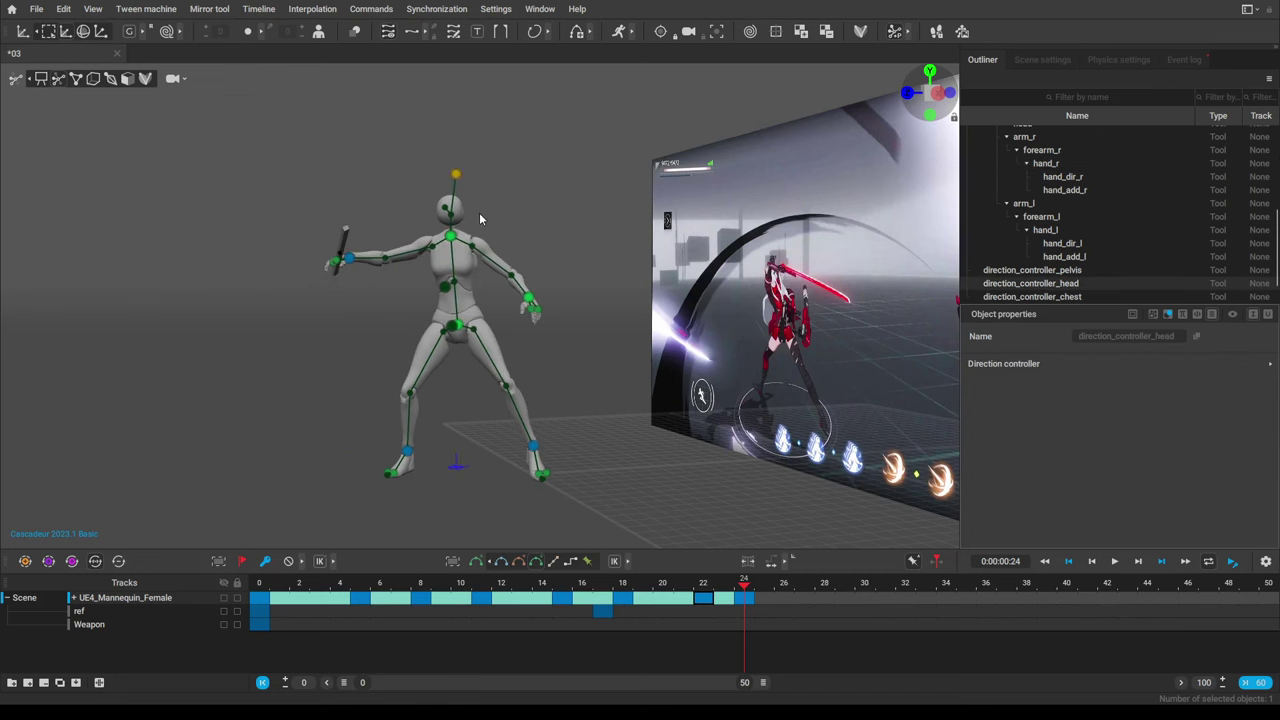
{"action": "key", "text": "r"}
{"action": "left_click", "coordinate": [354, 258]}
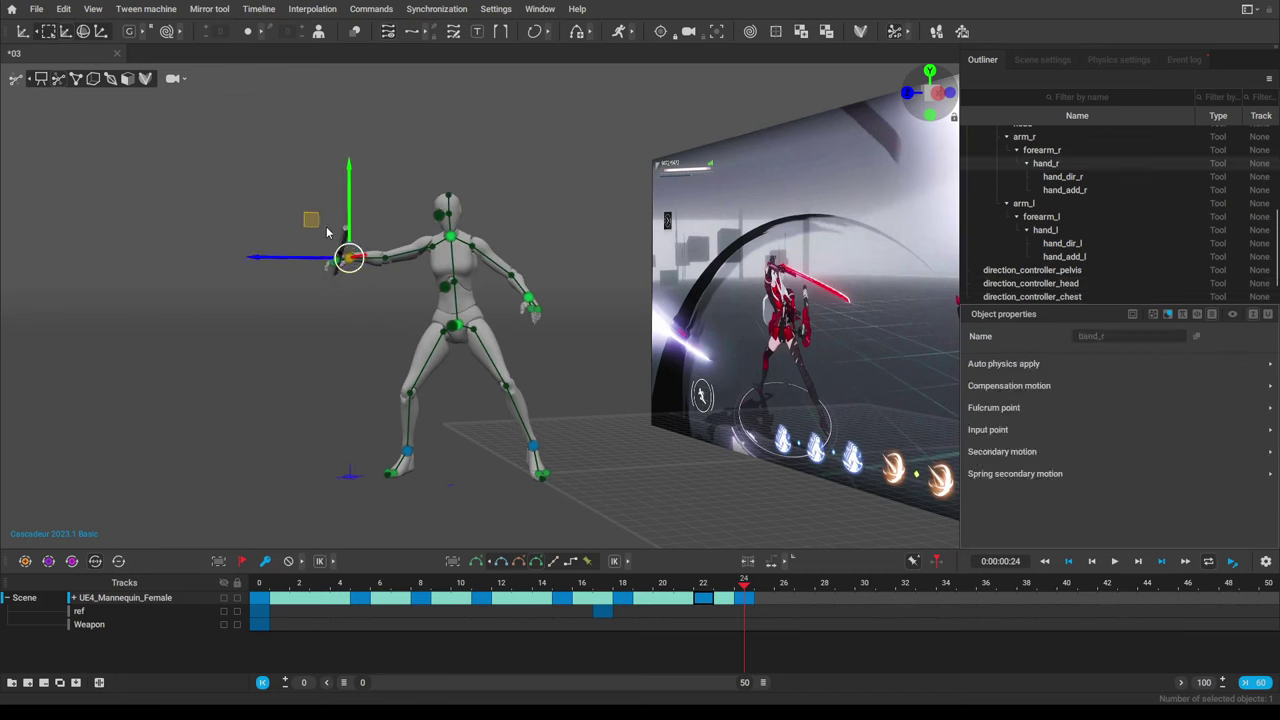
{"action": "left_click_drag", "start_coordinate": [314, 221], "coordinate": [418, 134]}
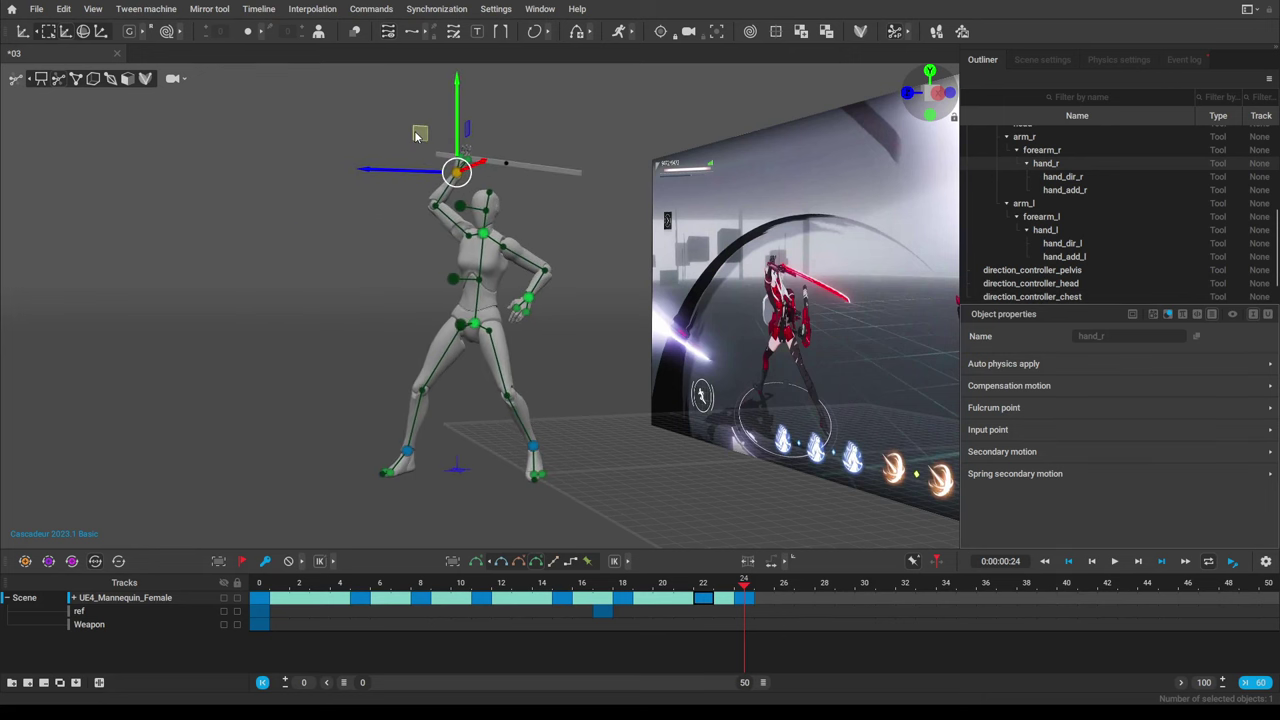
{"action": "left_click", "coordinate": [485, 236]}
{"action": "left_click_drag", "start_coordinate": [490, 233], "coordinate": [433, 243]}
{"action": "key", "text": "ctrl+z"}
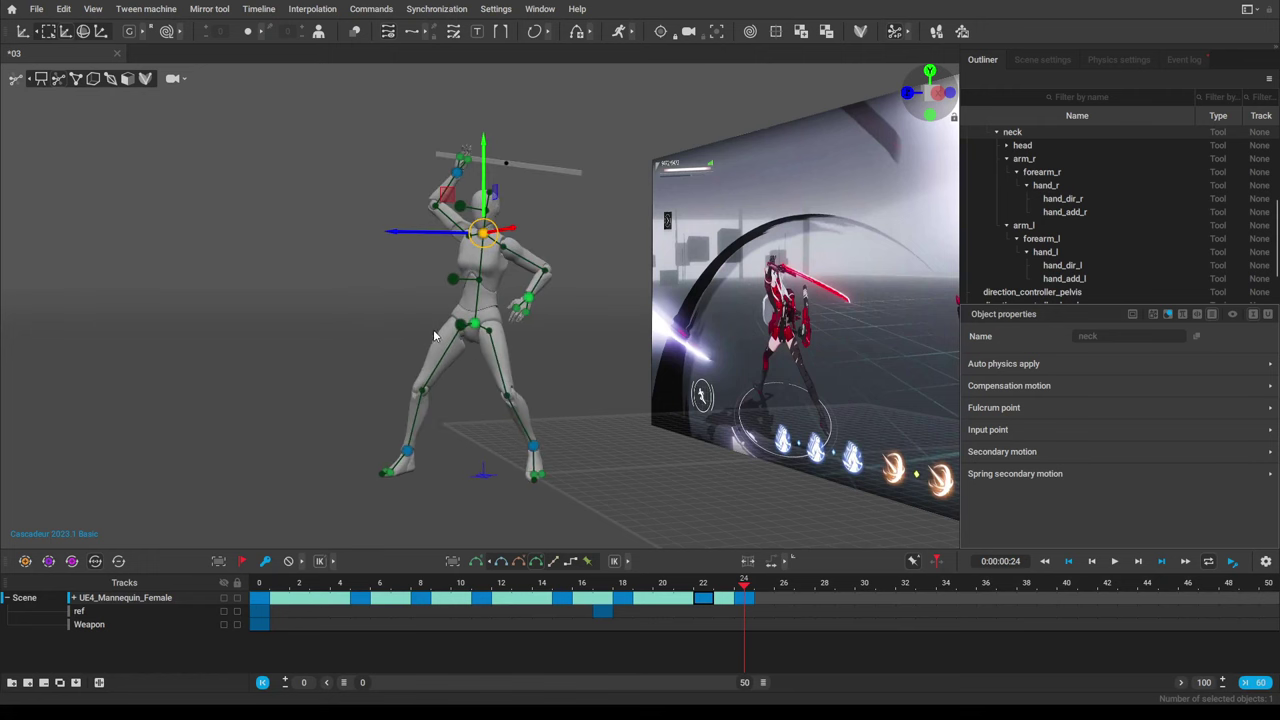
Move the neck point sideways to shift the upper body's weight toward the right foot, matching the reference stance.
{"action": "left_click_drag", "start_coordinate": [434, 334], "coordinate": [513, 346], "text": "alt"}
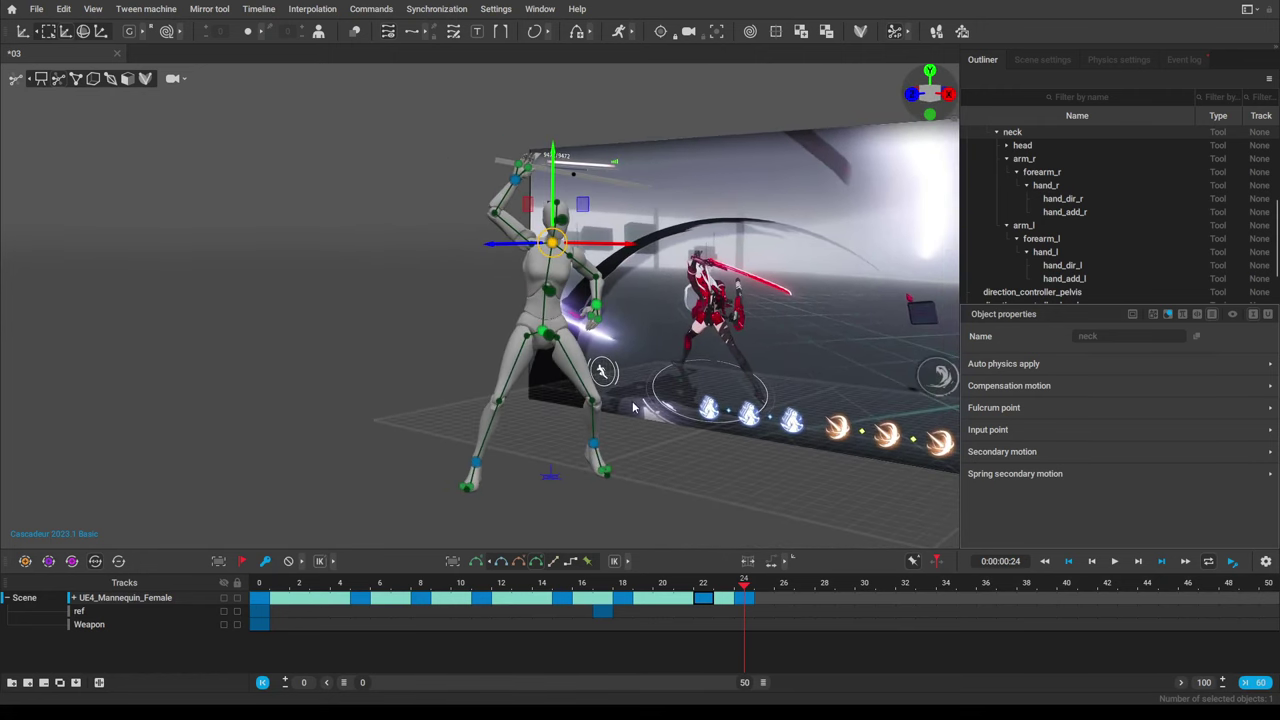
{"action": "scroll", "coordinate": [632, 406], "scroll_direction": "up", "scroll_amount": 2}
{"action": "middle_click_drag", "start_coordinate": [638, 397], "coordinate": [522, 375]}
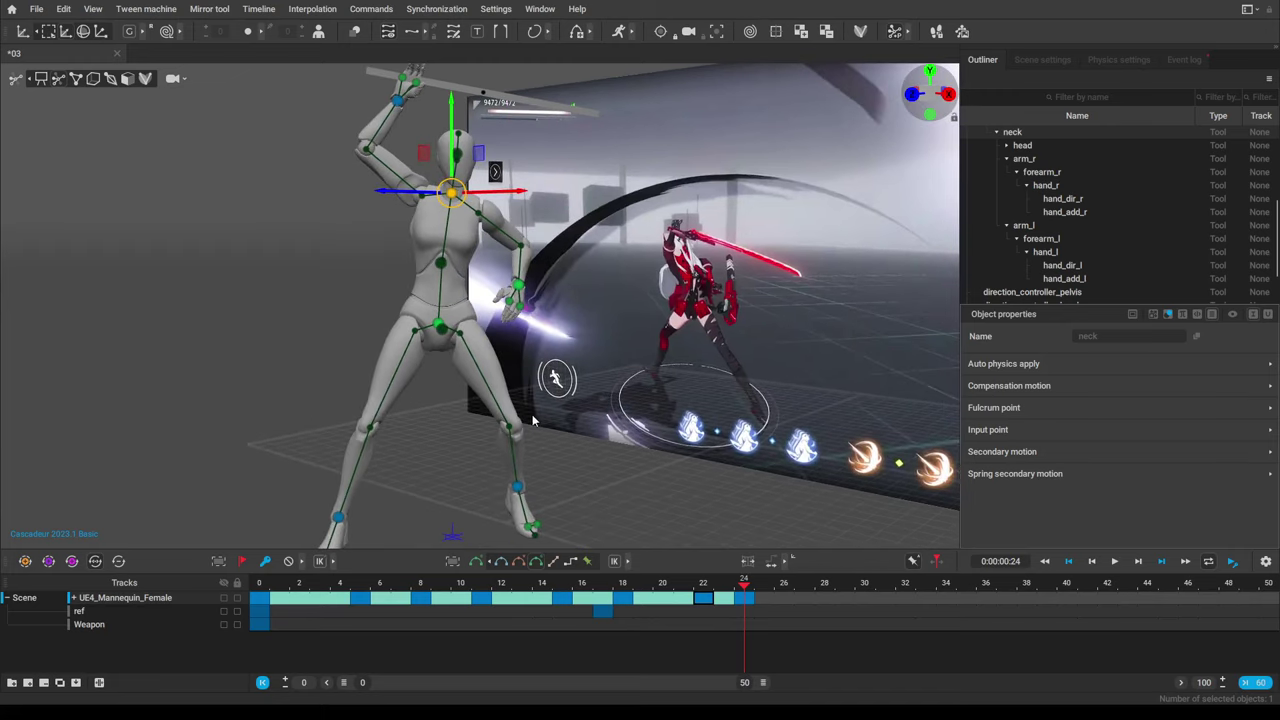
{"action": "right_click_drag", "start_coordinate": [518, 334], "coordinate": [453, 232]}
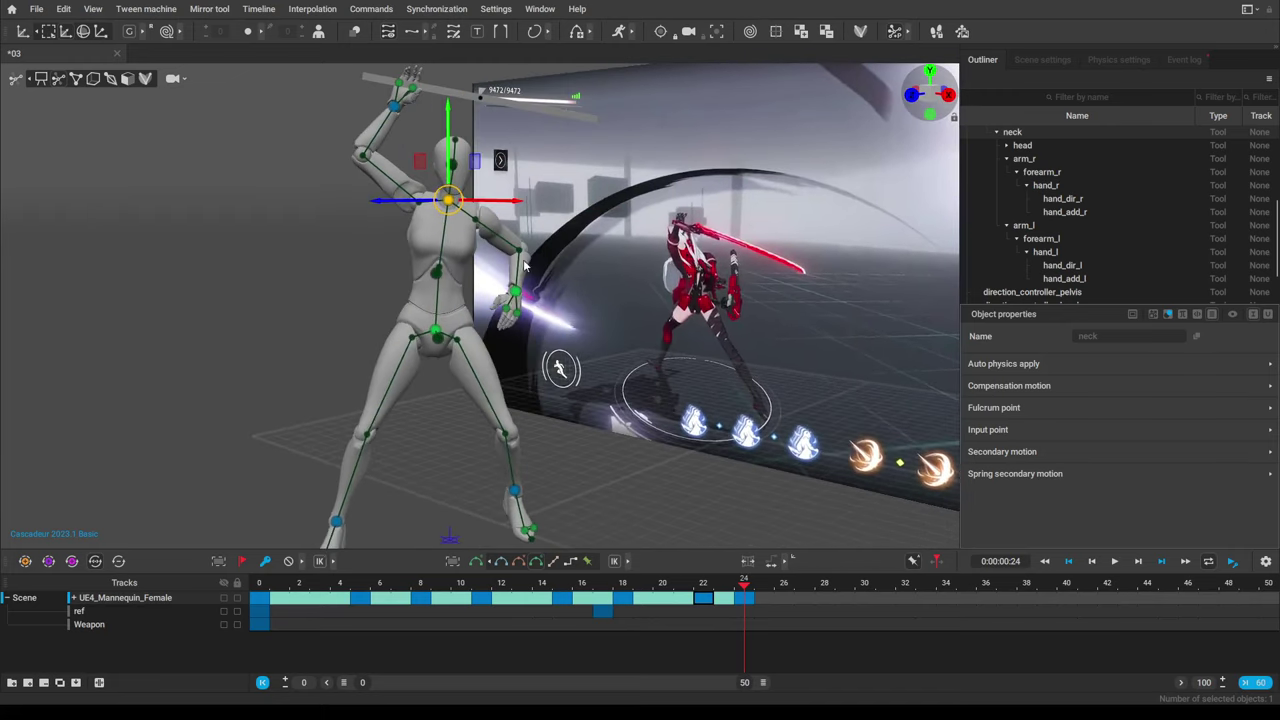
{"action": "mouse_move", "coordinate": [524, 265]}
{"action": "right_mouse_down"}
{"action": "mouse_move", "coordinate": [458, 277]}
{"action": "mouse_move", "coordinate": [535, 282]}
{"action": "right_mouse_up"}
{"action": "right_click_drag", "start_coordinate": [508, 234], "coordinate": [500, 285]}
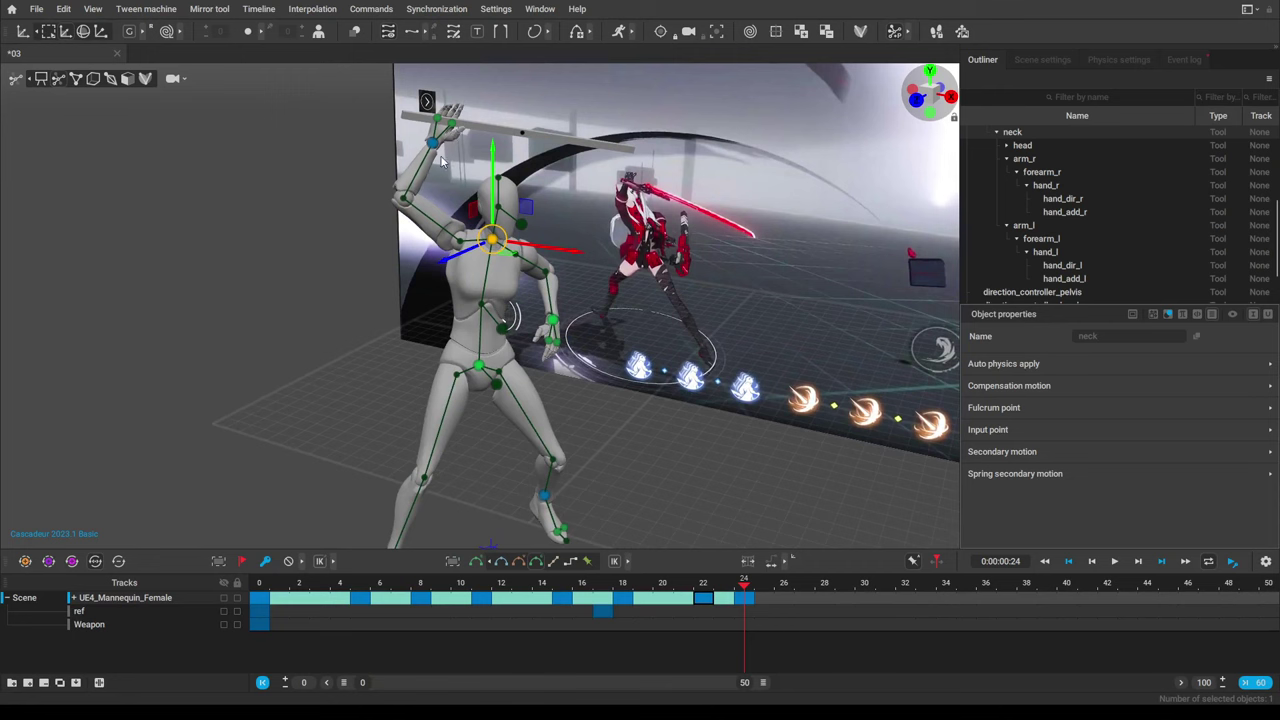
{"action": "left_click_drag", "start_coordinate": [494, 240], "coordinate": [450, 242]}
{"action": "right_click_drag", "start_coordinate": [548, 313], "coordinate": [556, 380]}
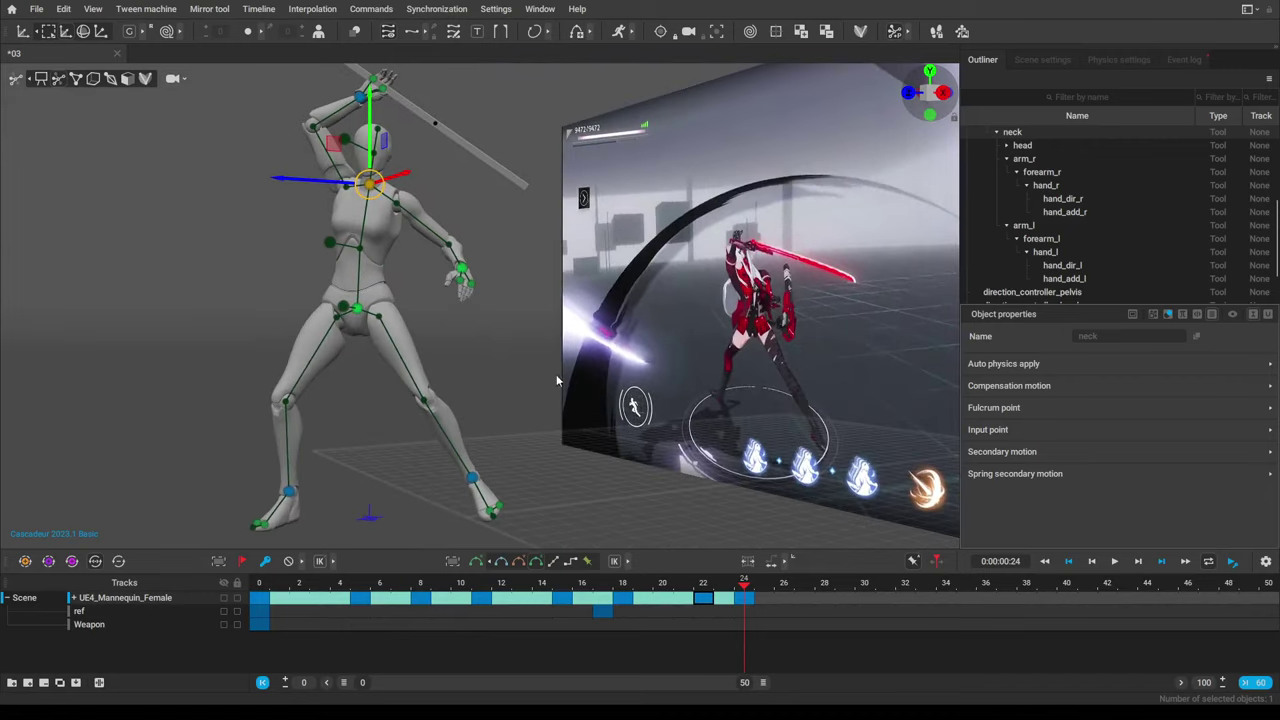
{"action": "right_click_drag", "start_coordinate": [558, 500], "coordinate": [578, 420]}
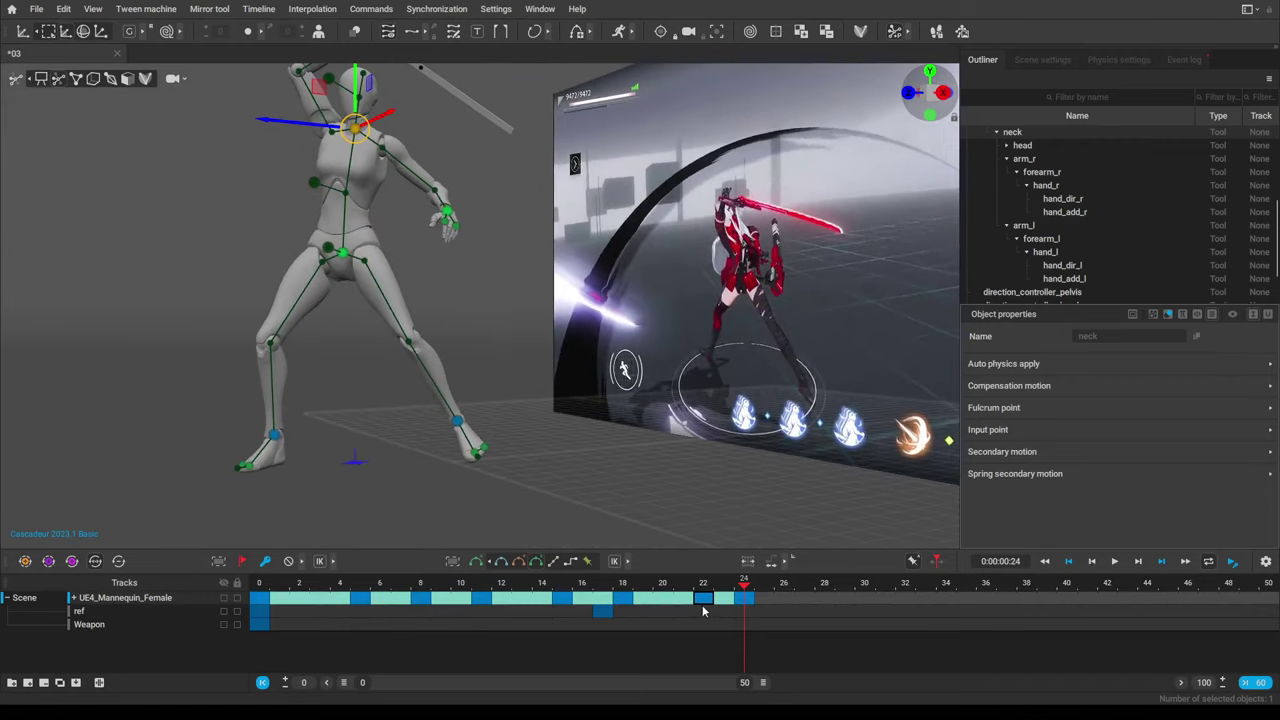
Compare the pose with frame 22 and reposition the left foot on frame 24.
{"action": "left_click", "coordinate": [704, 588]}
{"action": "left_click", "coordinate": [744, 588]}
{"action": "left_click", "coordinate": [459, 420]}
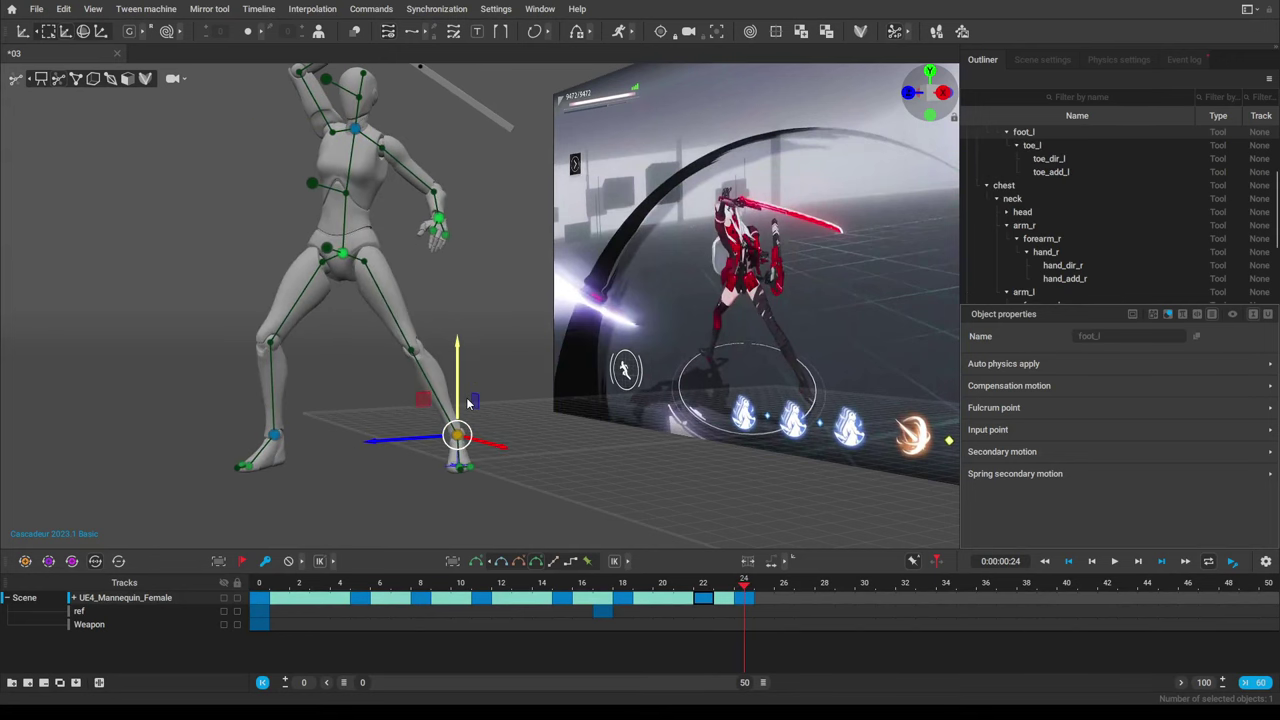
{"action": "right_click_drag", "start_coordinate": [357, 408], "coordinate": [420, 424]}
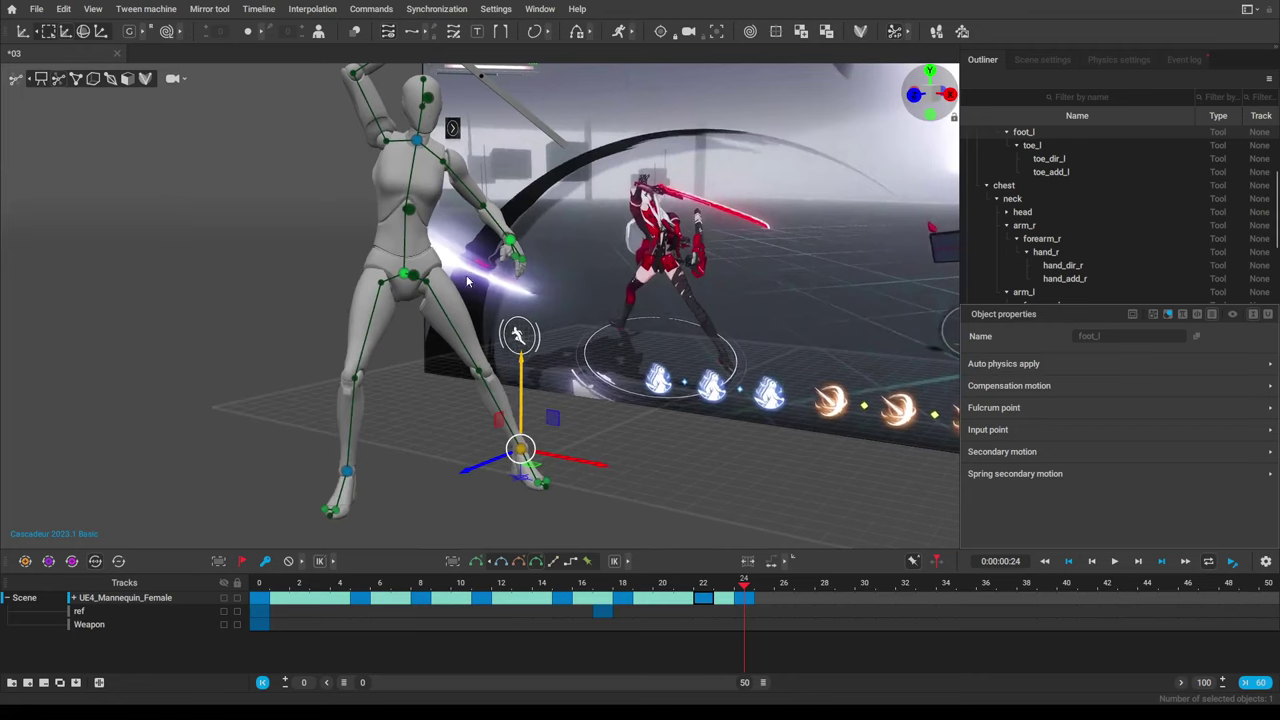
{"action": "right_click_drag", "start_coordinate": [466, 282], "coordinate": [450, 362]}
Turn the mannequin's face toward its raised right arm by moving the head direction controller.
{"action": "left_click", "coordinate": [396, 230]}
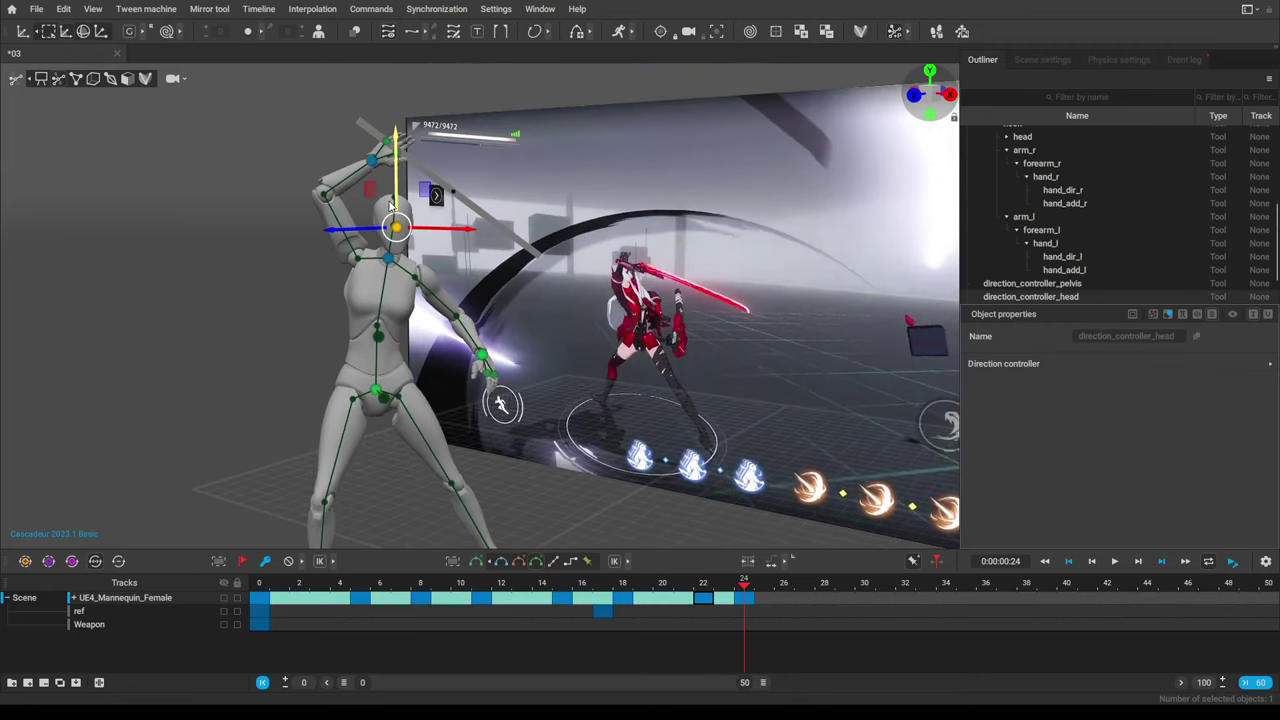
{"action": "left_click_drag", "start_coordinate": [364, 232], "coordinate": [341, 242]}
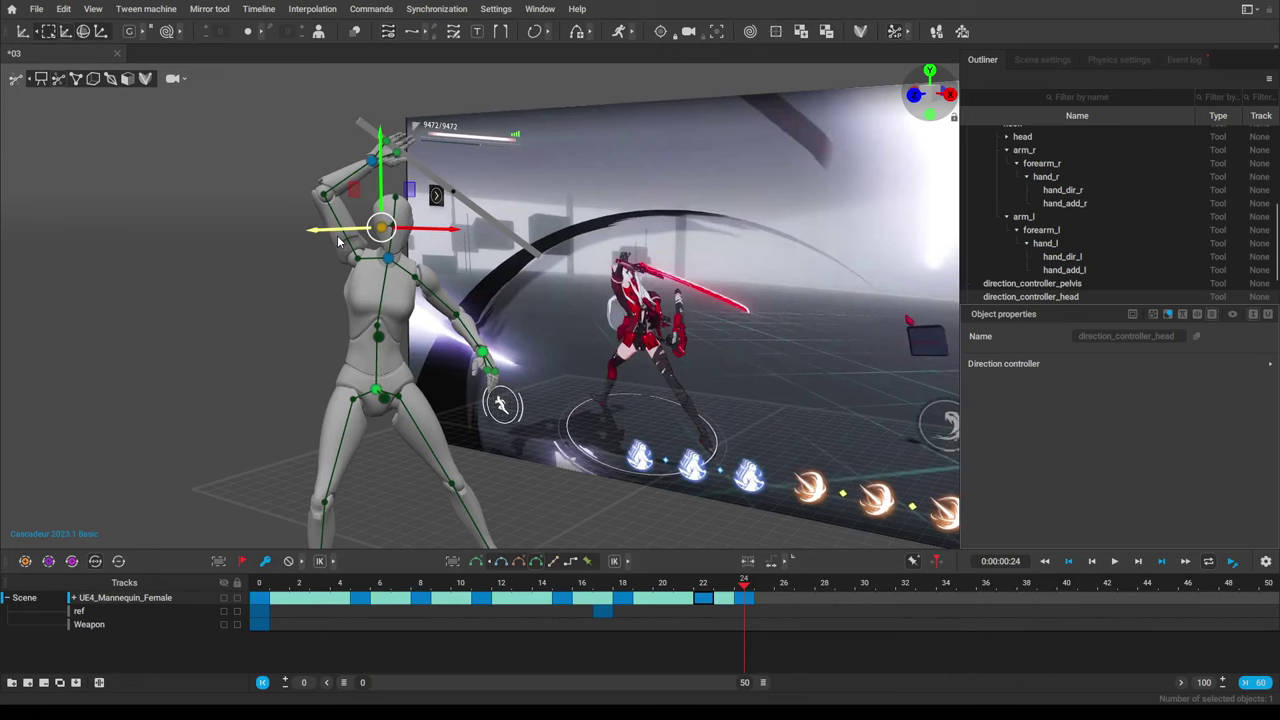
{"action": "left_click_drag", "start_coordinate": [420, 228], "coordinate": [335, 265], "text": "alt"}
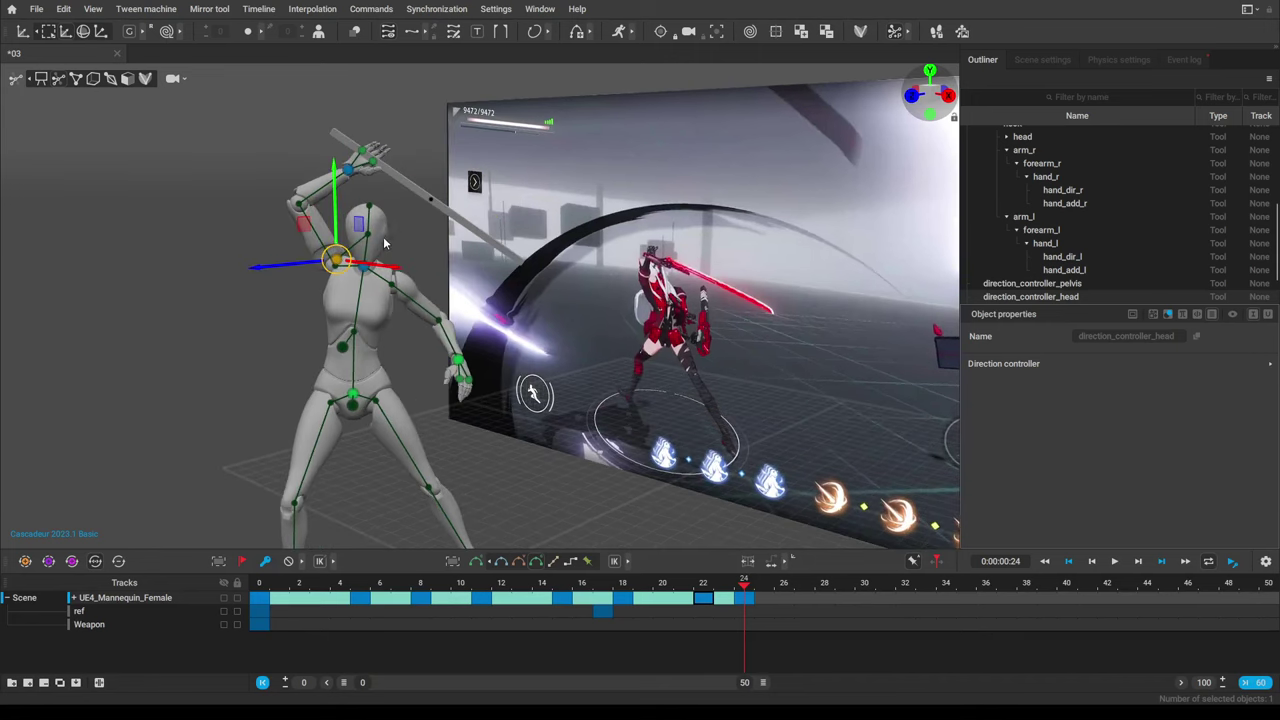
Try to tilt the mannequin's head sideways by moving the head_dir point.
{"action": "left_click", "coordinate": [375, 237]}
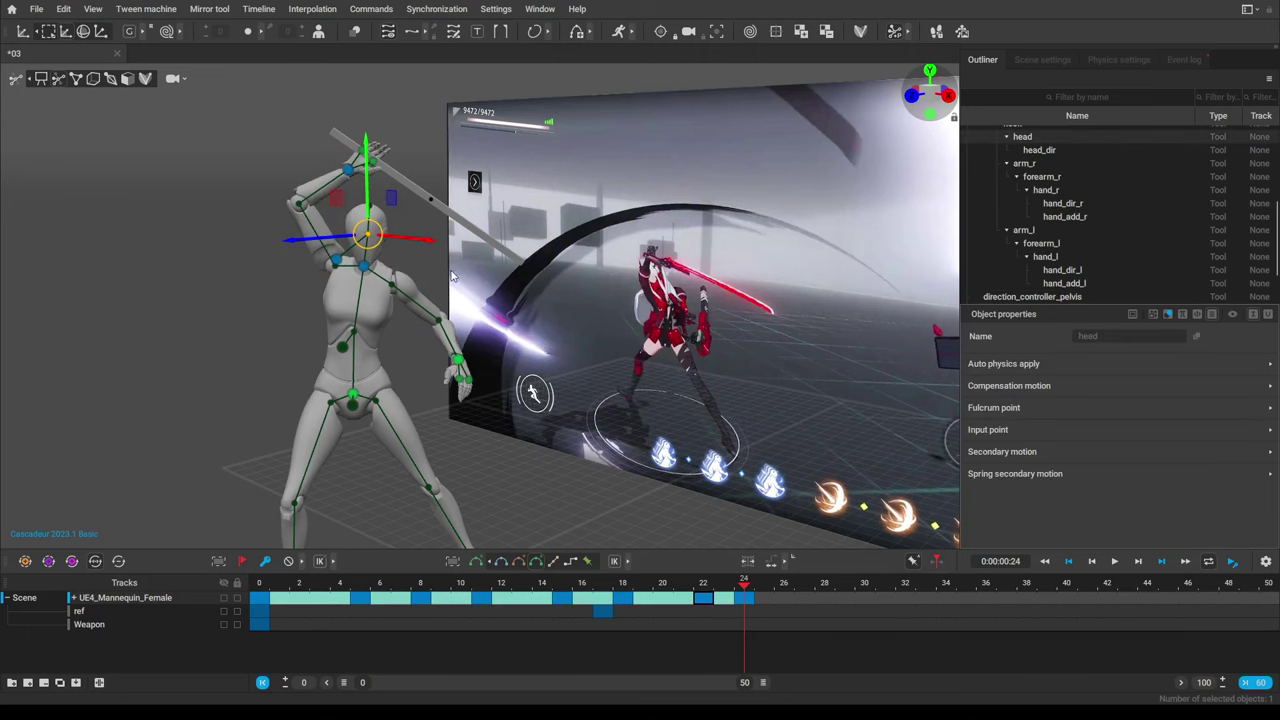
{"action": "middle_click_drag", "start_coordinate": [426, 275], "coordinate": [451, 337], "text": "alt"}
{"action": "left_click_drag", "start_coordinate": [451, 337], "coordinate": [392, 327], "text": "alt"}
{"action": "scroll", "coordinate": [392, 327], "scroll_direction": "up", "scroll_amount": 3}
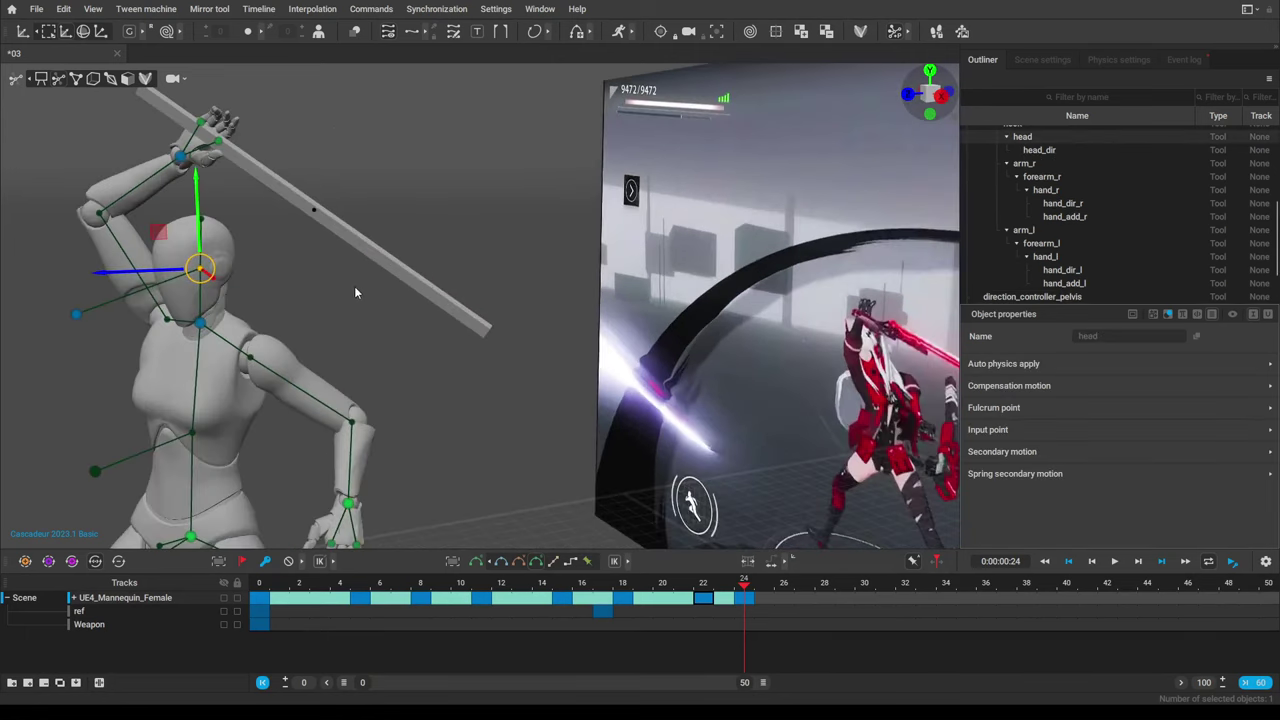
{"action": "middle_click_drag", "start_coordinate": [354, 286], "coordinate": [424, 287], "text": "alt"}
{"action": "left_click", "coordinate": [381, 291]}
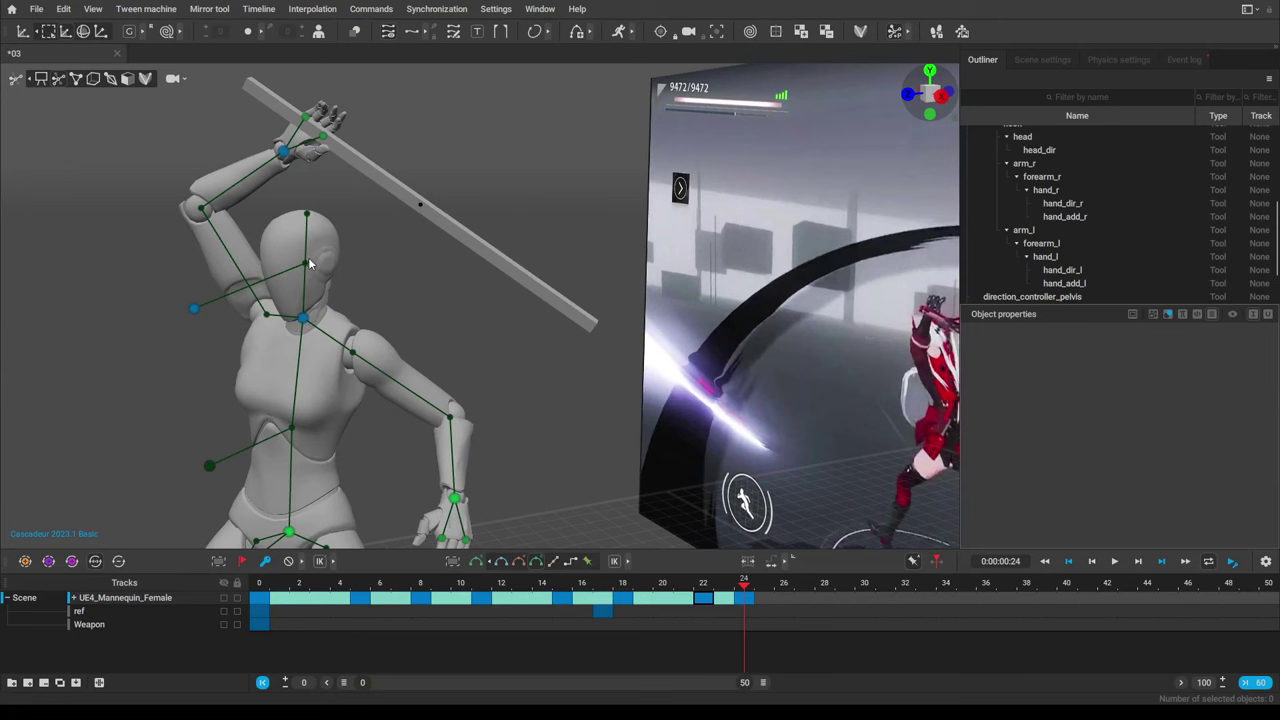
{"action": "middle_click_drag", "start_coordinate": [485, 305], "coordinate": [454, 297], "text": "alt"}
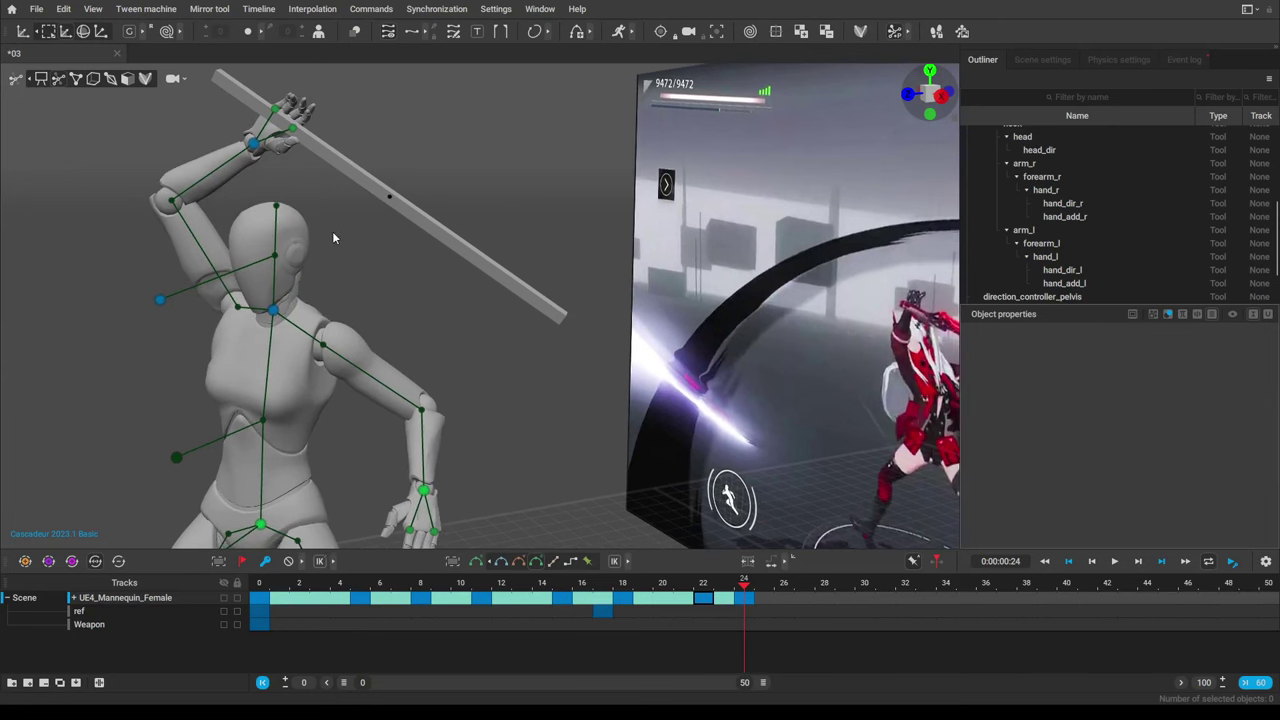
{"action": "left_click", "coordinate": [276, 205]}
{"action": "left_click_drag", "start_coordinate": [234, 166], "coordinate": [136, 176]}
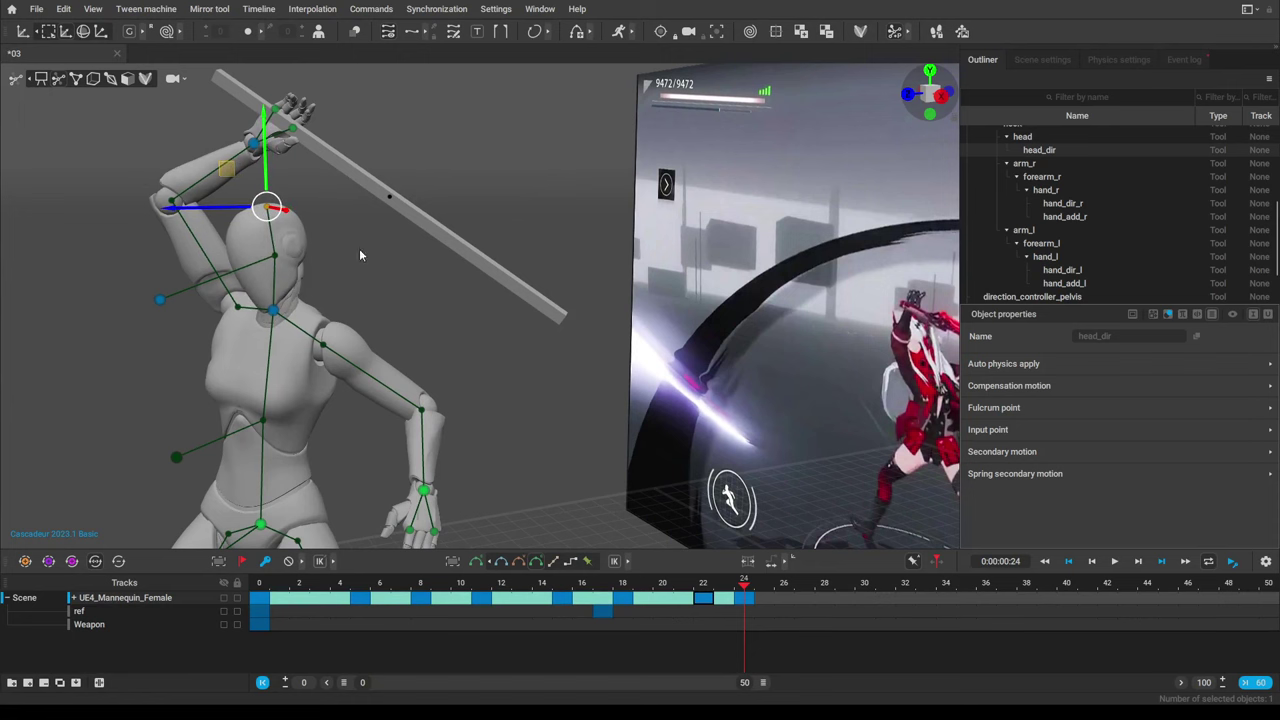
Move the head point sideways toward the raised right arm on frame 24, and readjust the head direction controller to re-aim the face.
{"action": "middle_click_drag", "start_coordinate": [421, 262], "coordinate": [469, 247], "text": "alt"}
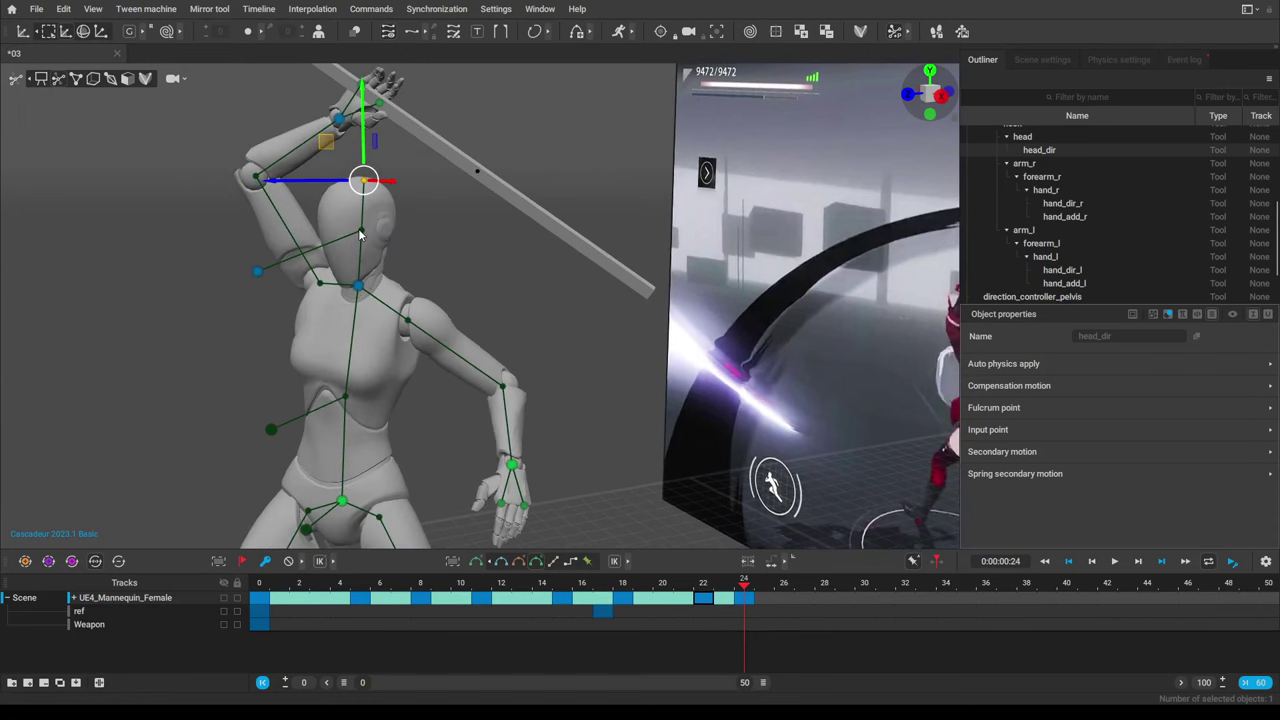
{"action": "left_click", "coordinate": [362, 232]}
{"action": "left_click_drag", "start_coordinate": [362, 232], "coordinate": [315, 228]}
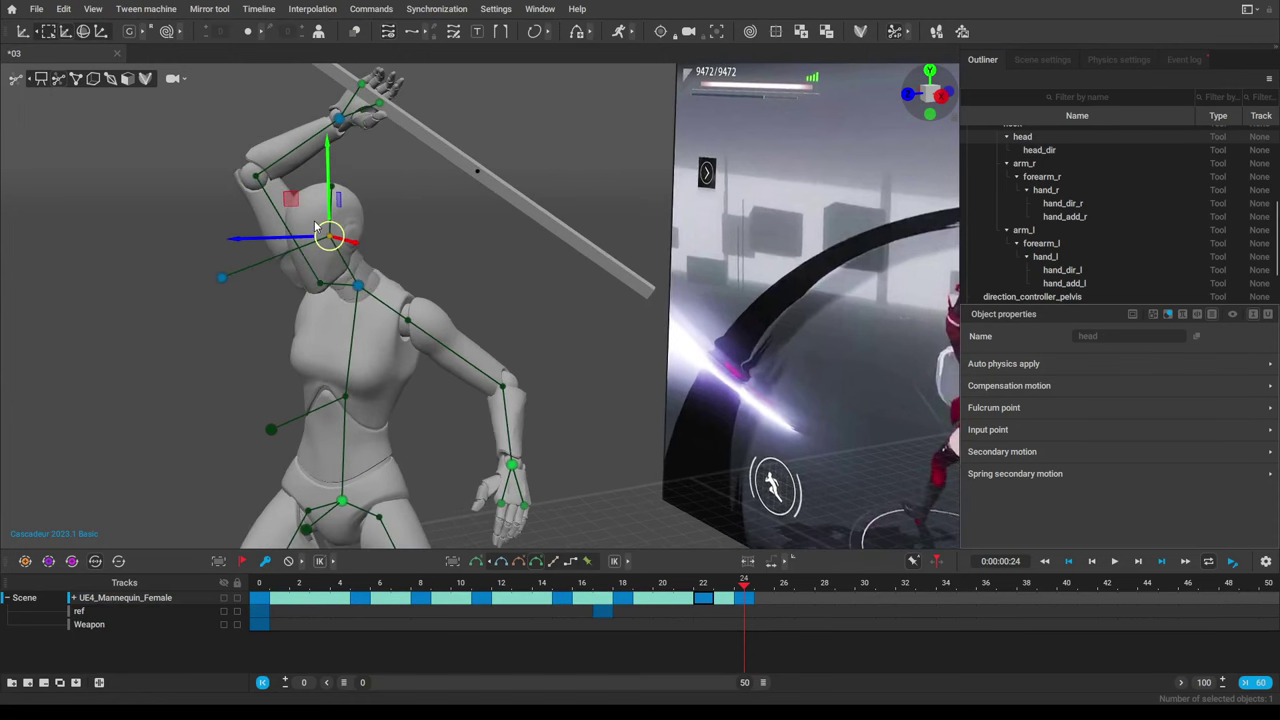
{"action": "middle_click_drag", "start_coordinate": [382, 339], "coordinate": [496, 330]}
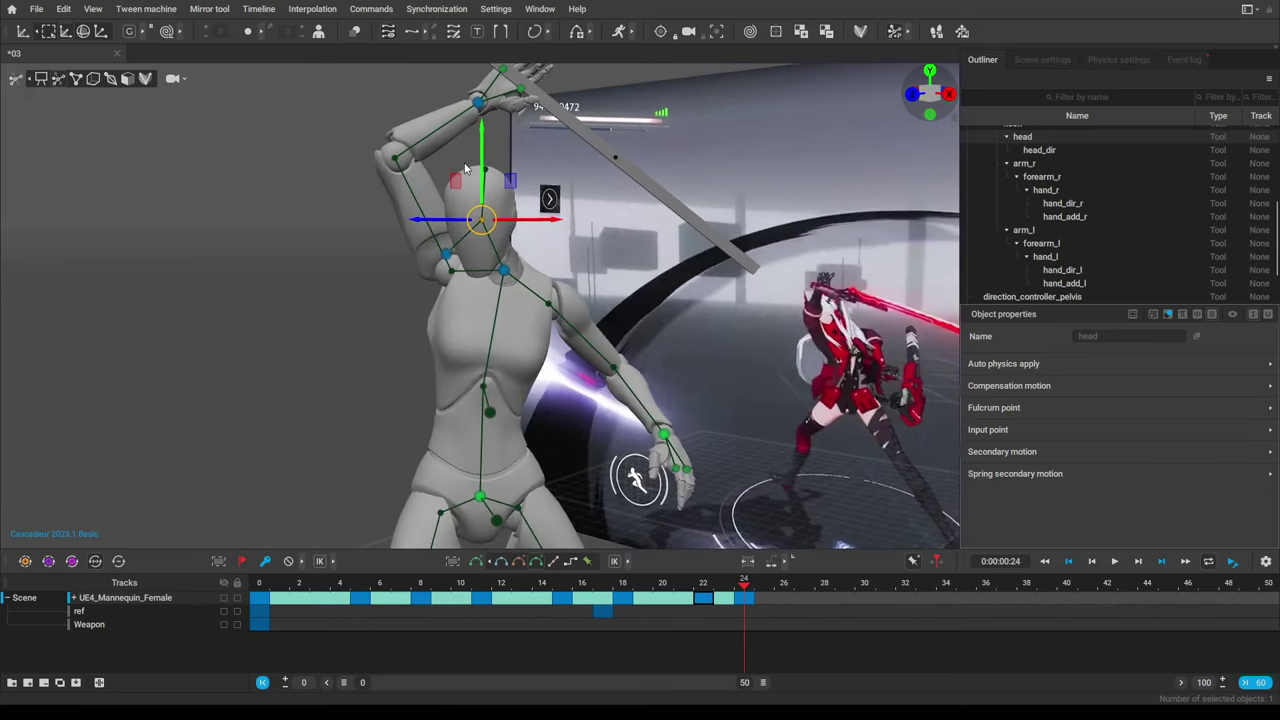
{"action": "left_click", "coordinate": [445, 255]}
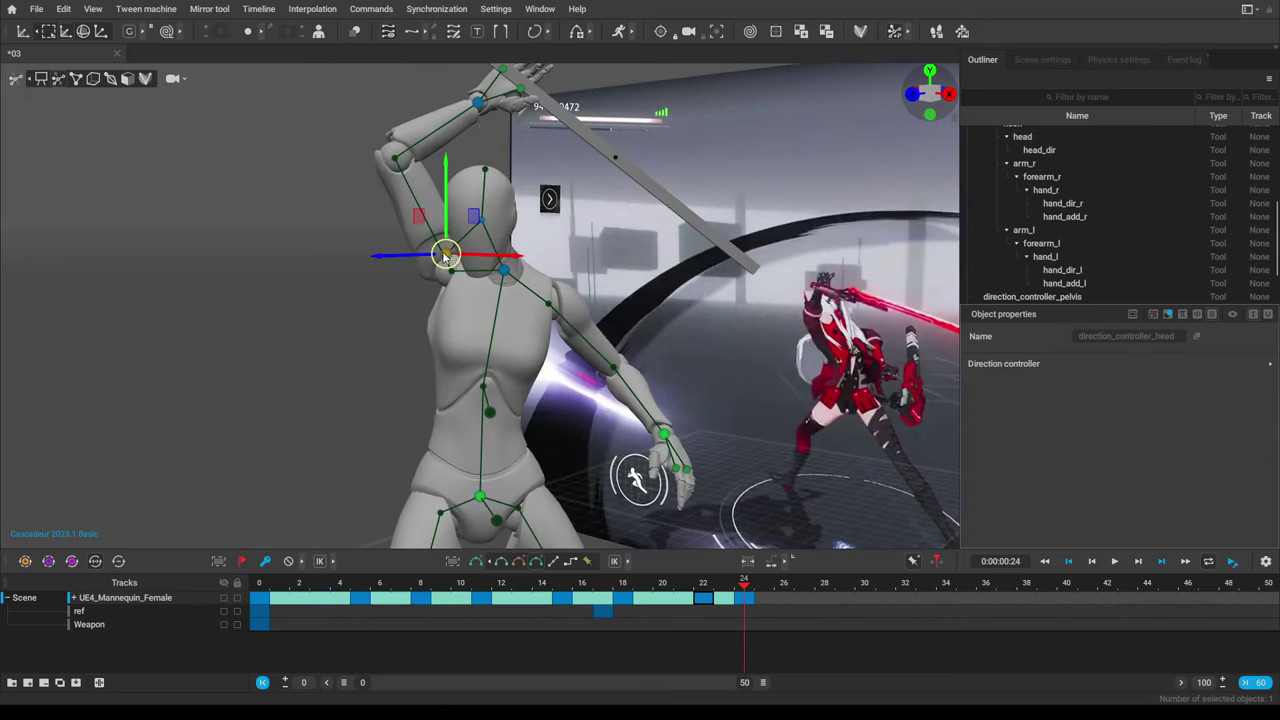
{"action": "left_click_drag", "start_coordinate": [445, 255], "coordinate": [476, 249]}
Compare the mannequin's frame 24 pose with the reference character from several viewing angles.
{"action": "scroll", "coordinate": [552, 224], "scroll_direction": "down", "scroll_amount": 5}
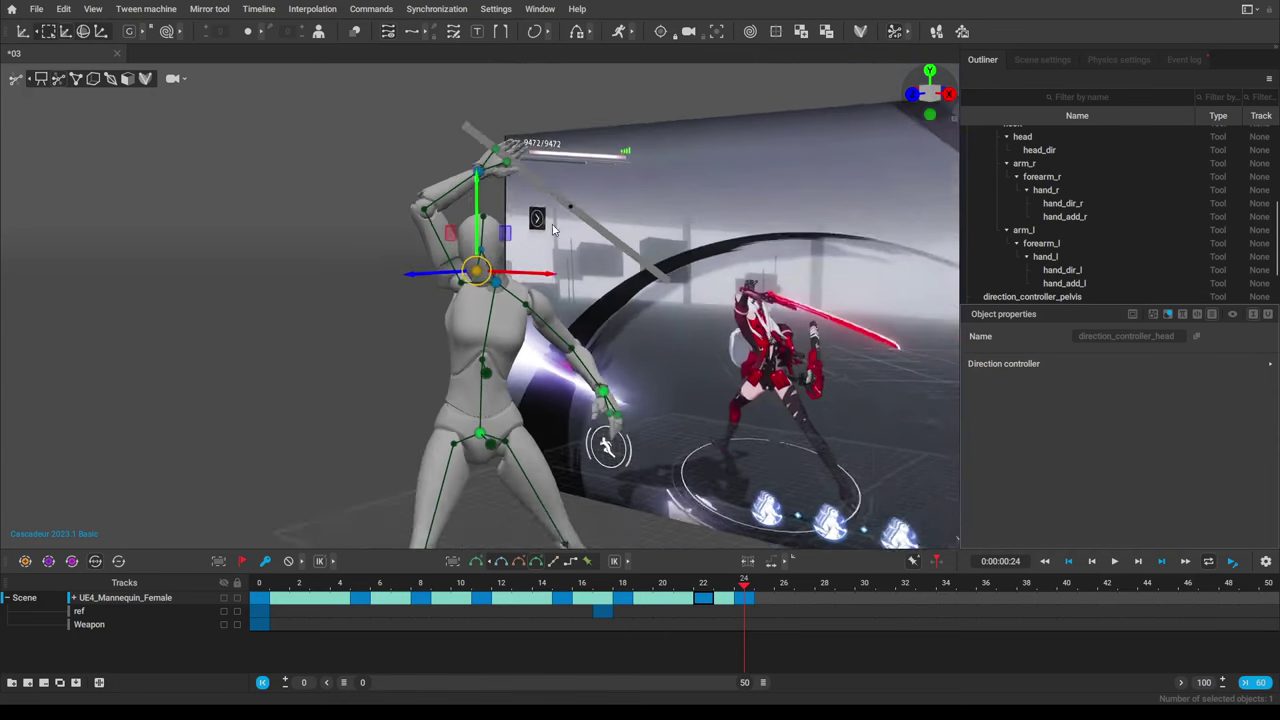
{"action": "middle_click_drag", "start_coordinate": [580, 255], "coordinate": [548, 247]}
{"action": "right_click_drag", "start_coordinate": [548, 245], "coordinate": [548, 298]}
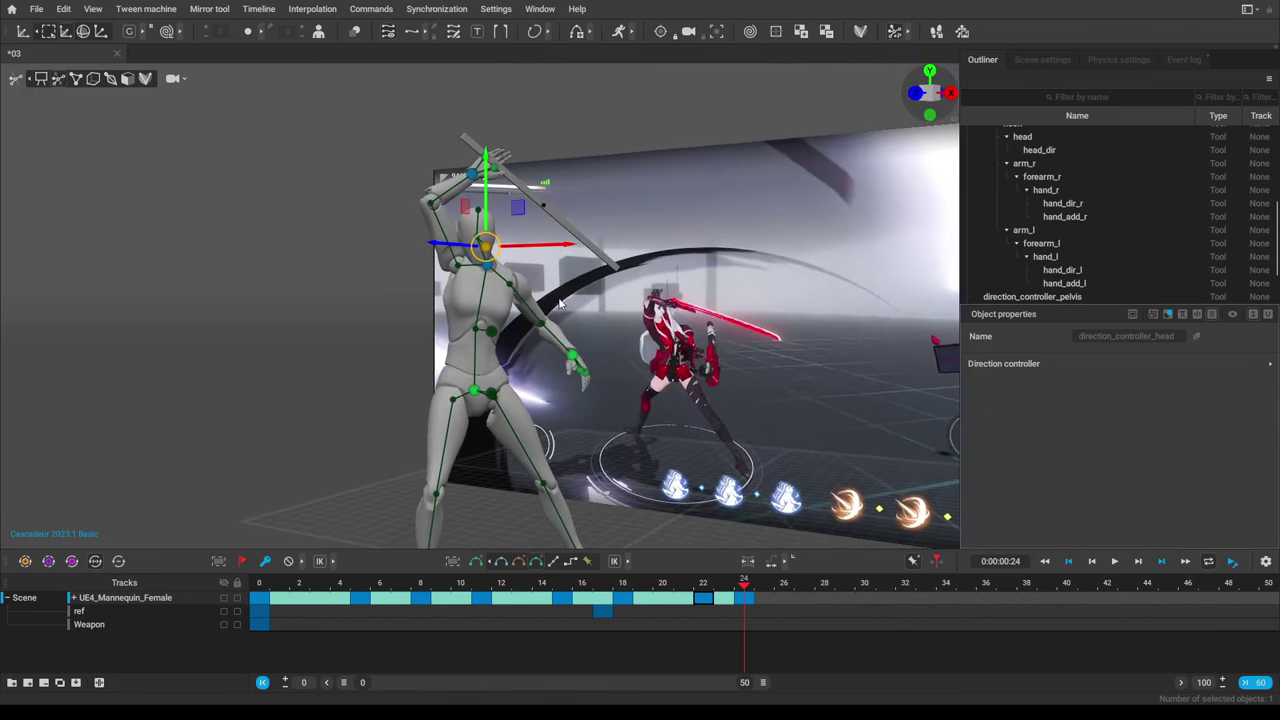
{"action": "middle_click_drag", "start_coordinate": [548, 294], "coordinate": [497, 250]}
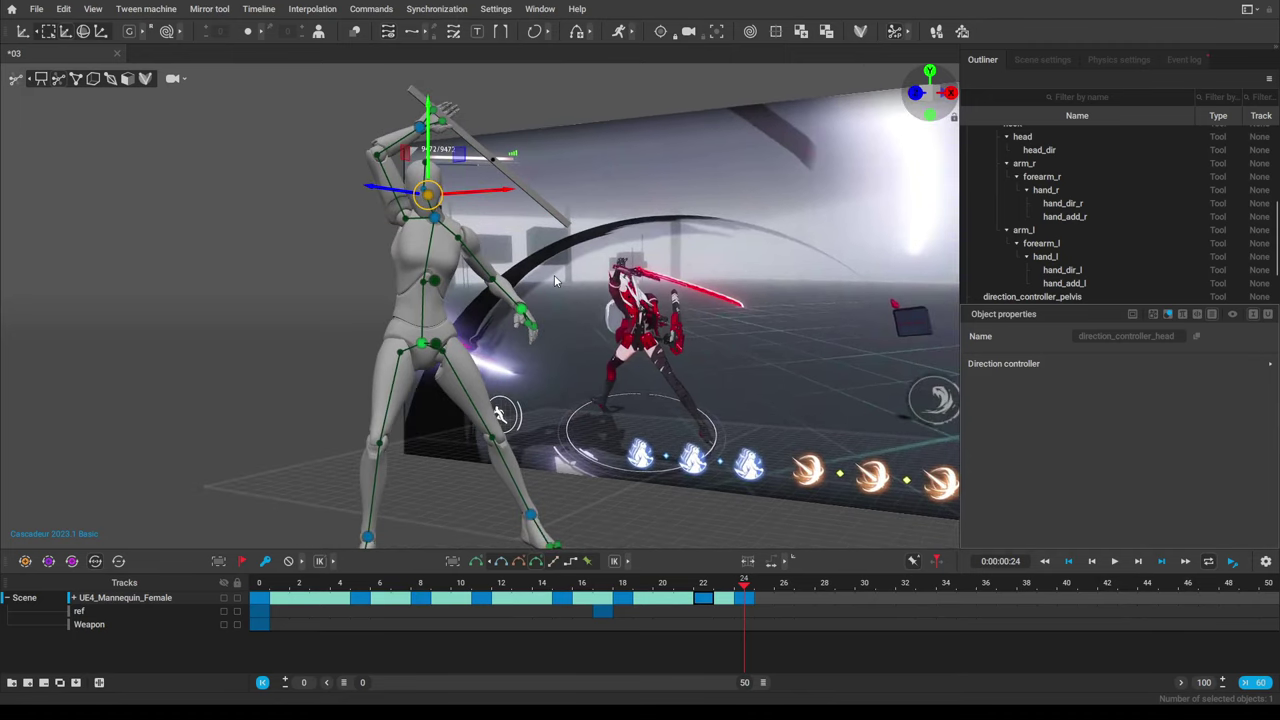
{"action": "right_click_drag", "start_coordinate": [545, 283], "coordinate": [455, 400]}
{"action": "scroll", "coordinate": [528, 290], "scroll_direction": "down", "scroll_amount": 2}
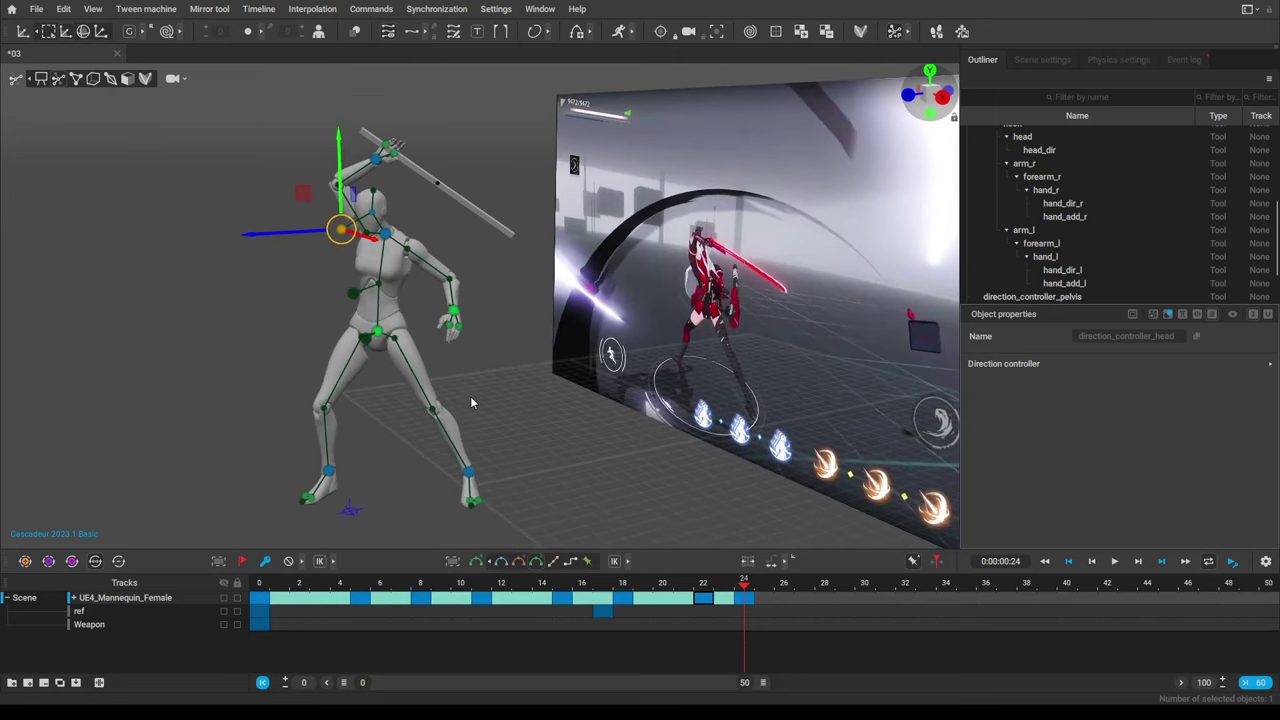
{"action": "right_click_drag", "start_coordinate": [472, 402], "coordinate": [516, 390]}
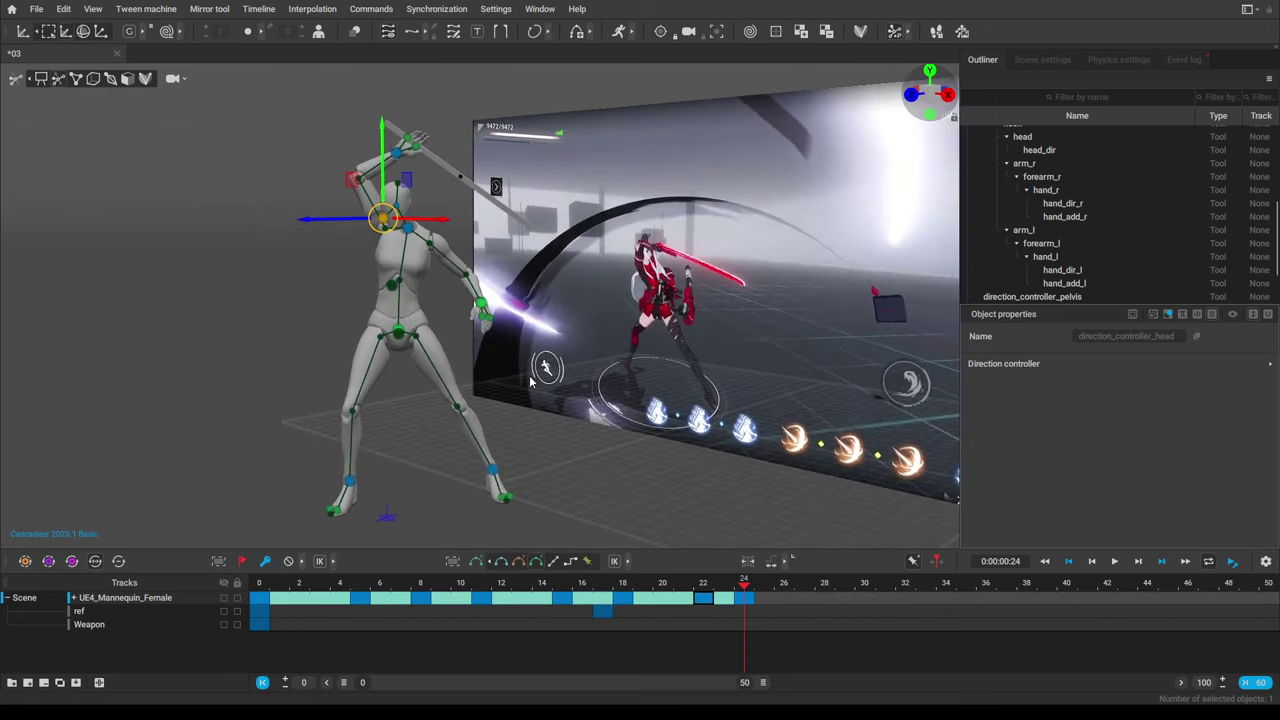
{"action": "scroll", "coordinate": [536, 376], "scroll_direction": "up", "scroll_amount": 2}
{"action": "scroll", "coordinate": [566, 360], "scroll_direction": "up", "scroll_amount": 2}
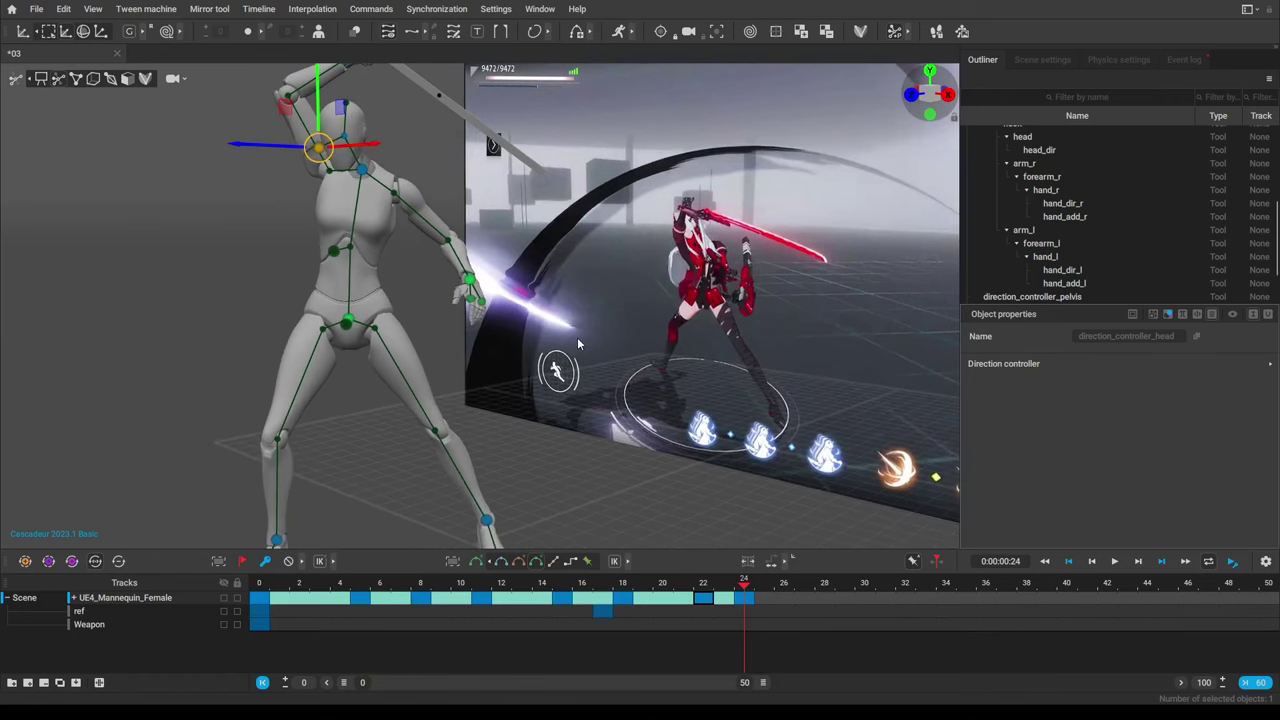
{"action": "right_click_drag", "start_coordinate": [578, 344], "coordinate": [549, 344]}
Raise the right foot point on frame 24 so the right knee bends more.
{"action": "right_click_drag", "start_coordinate": [544, 336], "coordinate": [605, 558]}
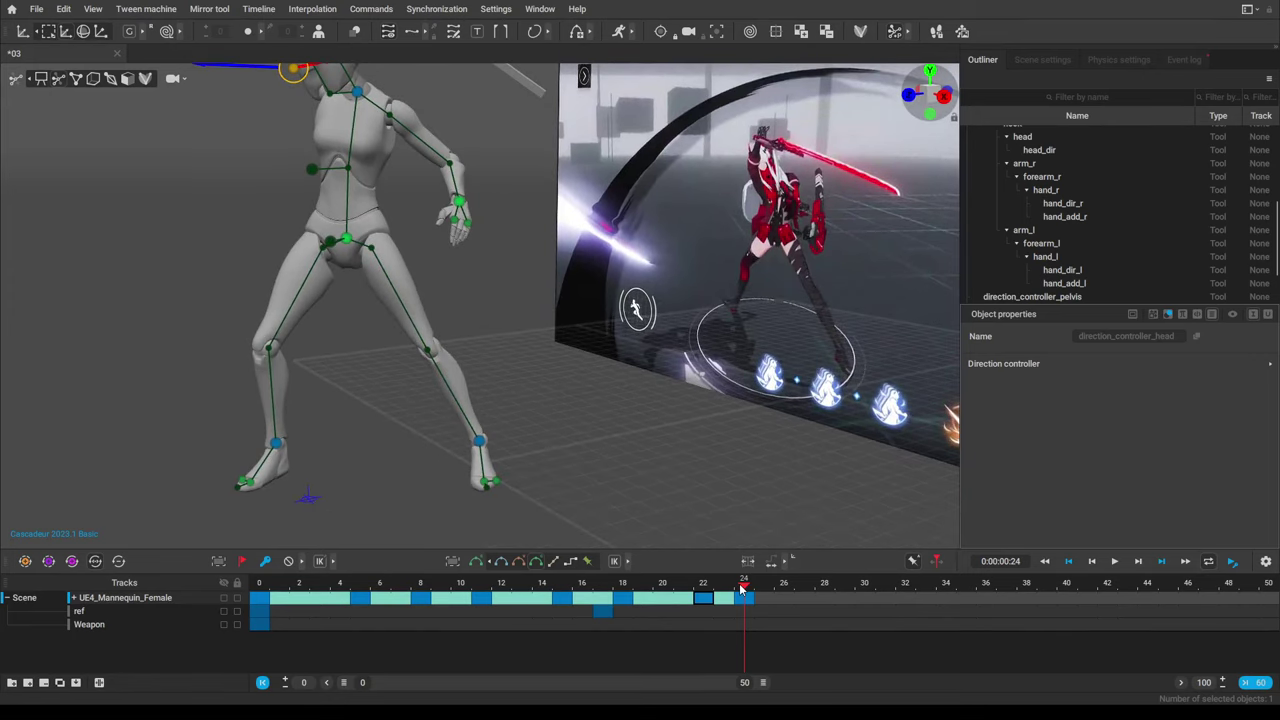
{"action": "left_click", "coordinate": [277, 446]}
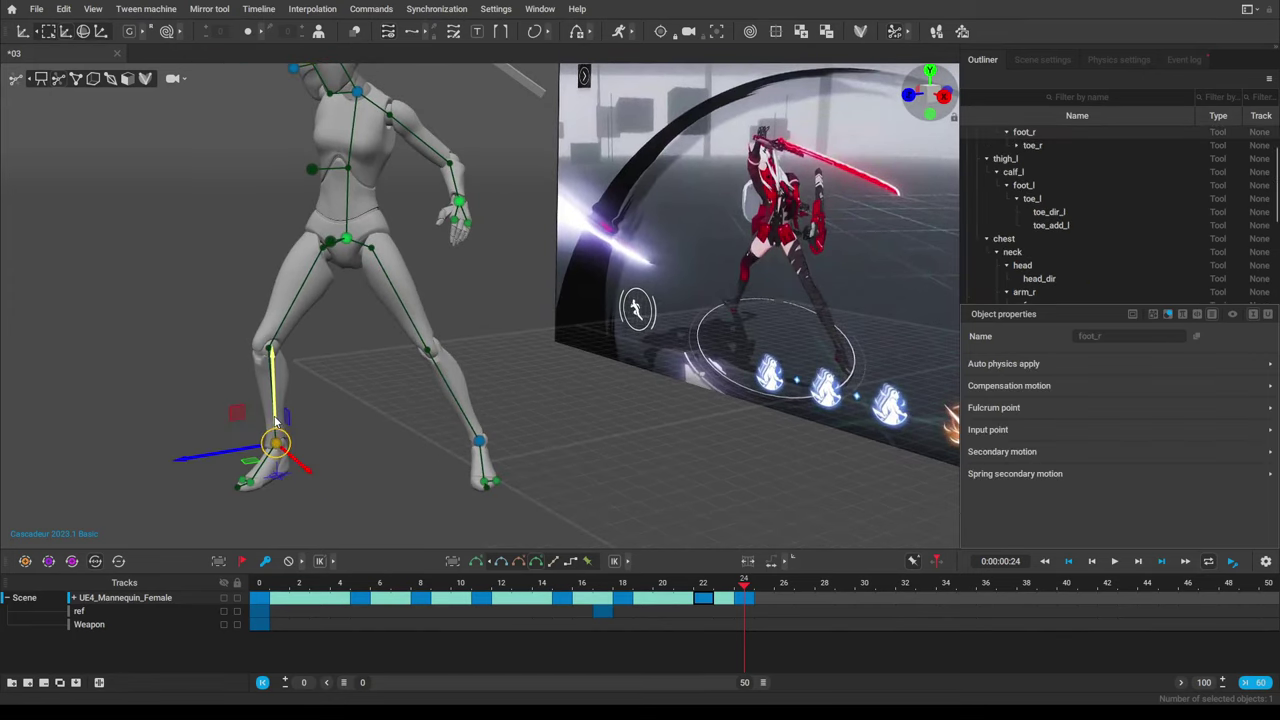
{"action": "left_click_drag", "start_coordinate": [277, 418], "coordinate": [277, 388]}
{"action": "middle_click_drag", "start_coordinate": [352, 295], "coordinate": [389, 417]}
{"action": "middle_click_drag", "start_coordinate": [476, 445], "coordinate": [473, 385]}
{"action": "mouse_move", "coordinate": [473, 385]}
{"action": "left_mouse_down", "text": "alt"}
{"action": "mouse_move", "coordinate": [500, 380]}
{"action": "mouse_move", "coordinate": [482, 381]}
{"action": "left_mouse_up", "text": "alt"}
Add a mannequin keyframe at frame 26 and apply curved interpolation to frame 25.
{"action": "left_click_drag", "start_coordinate": [748, 584], "coordinate": [783, 592]}
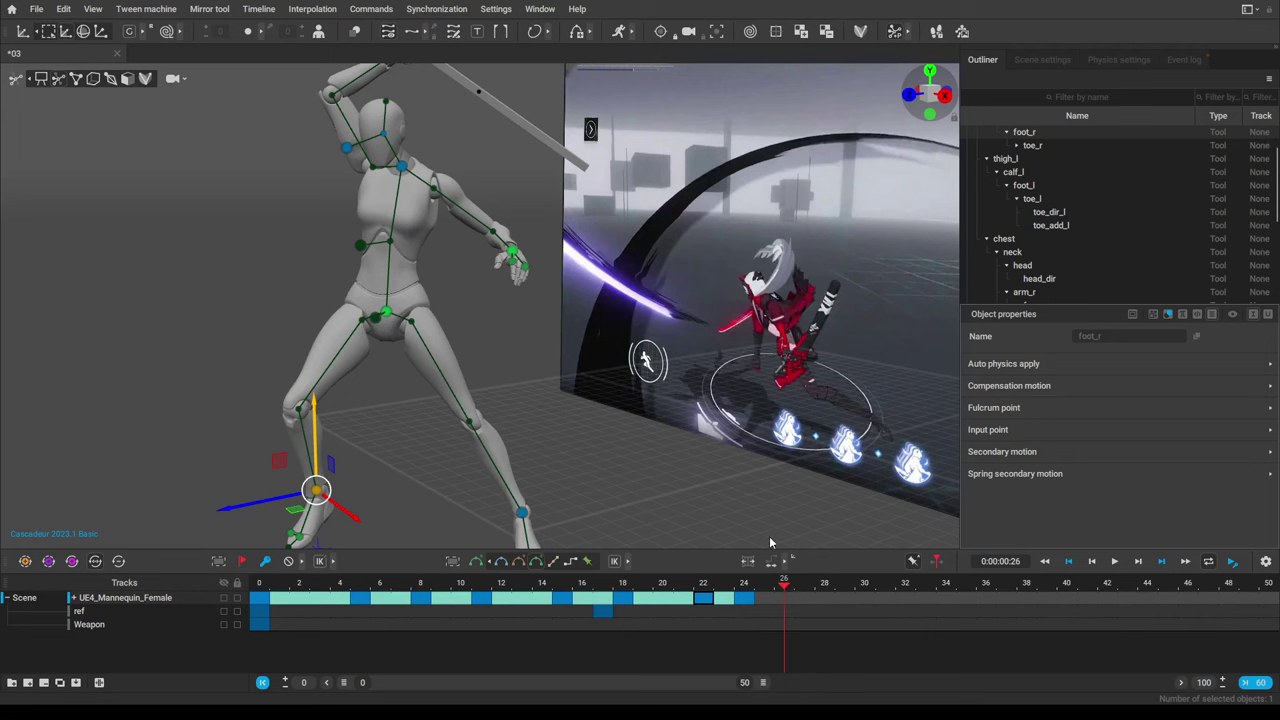
{"action": "key", "text": "k"}
{"action": "left_click", "coordinate": [765, 594]}
{"action": "left_click_drag", "start_coordinate": [786, 591], "coordinate": [759, 582]}
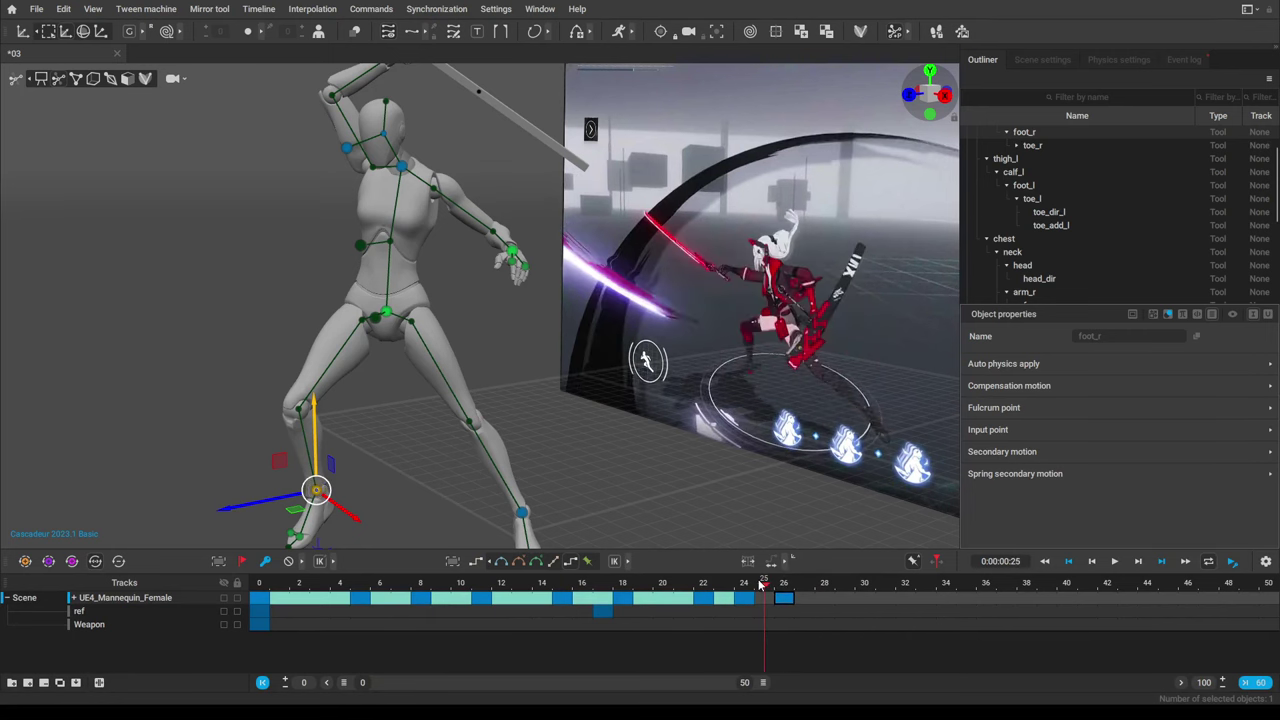
{"action": "left_click", "coordinate": [536, 561]}
{"action": "left_click", "coordinate": [798, 621]}
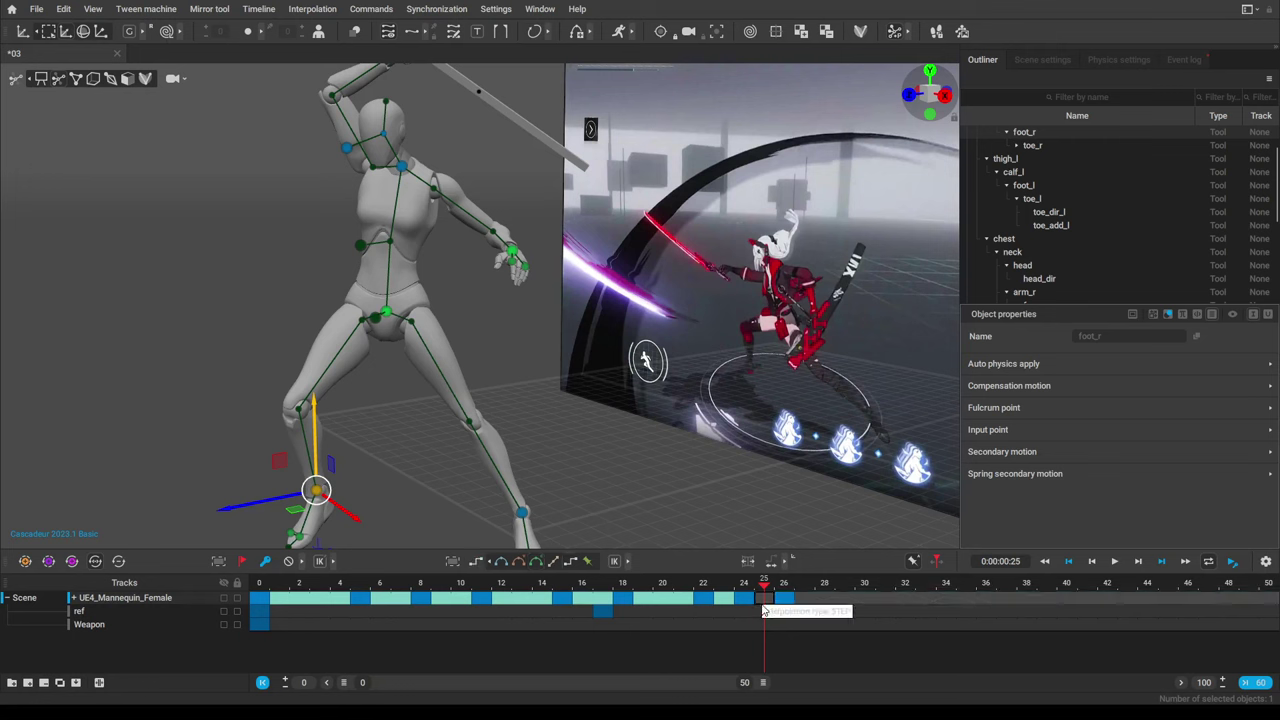
{"action": "left_click", "coordinate": [533, 564]}
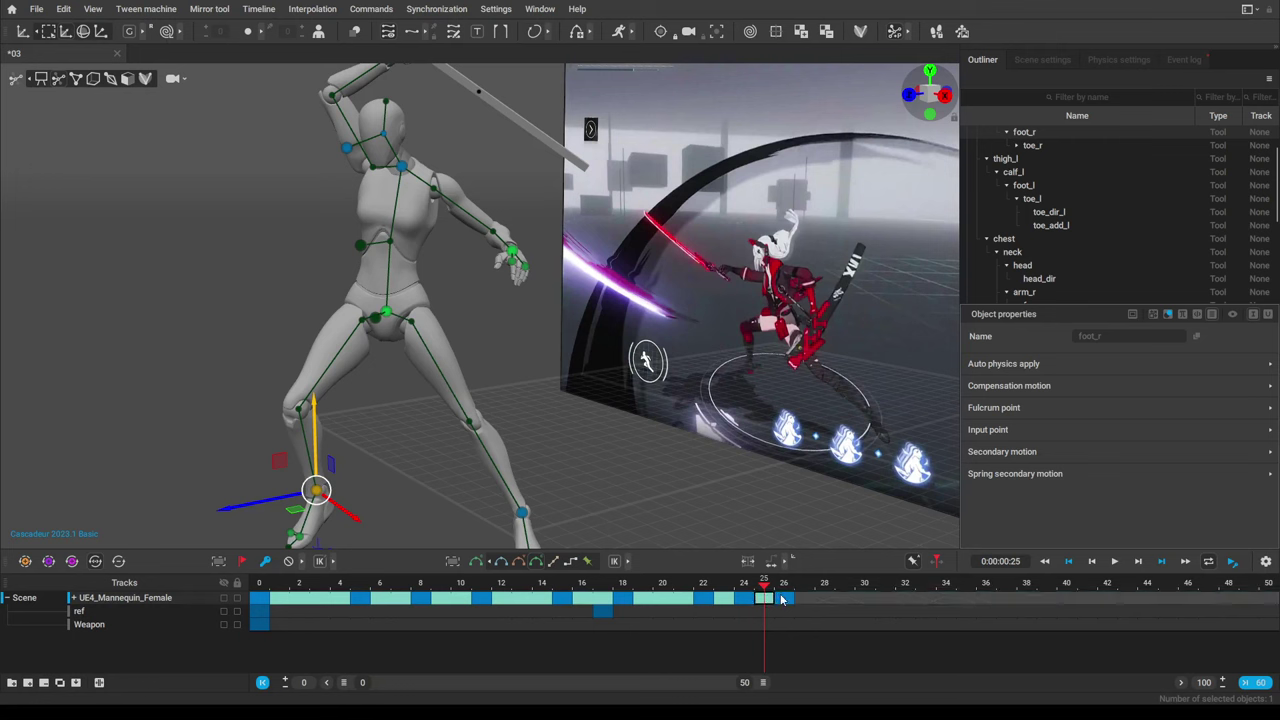
Add a mannequin keyframe at frame 31 and apply curved interpolation to the interval between frames 26 and 31.
{"action": "left_click_drag", "start_coordinate": [767, 590], "coordinate": [882, 596]}
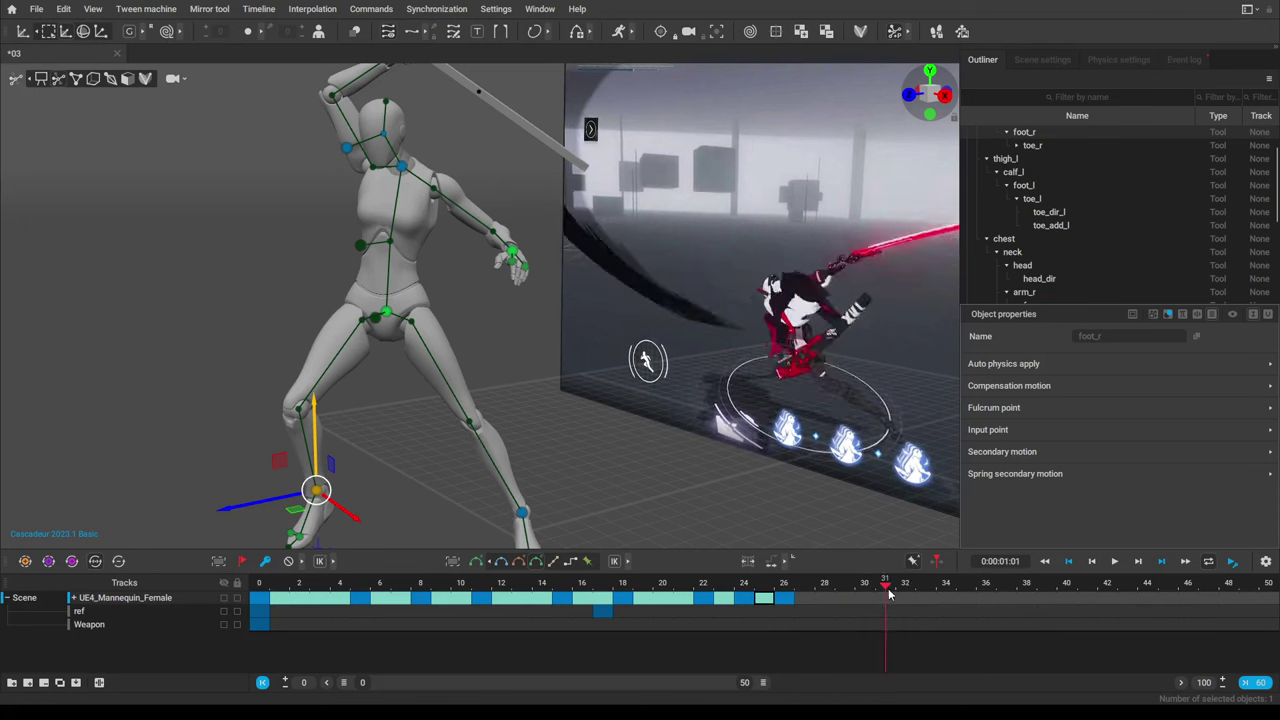
{"action": "left_click", "coordinate": [882, 600]}
{"action": "left_click_drag", "start_coordinate": [882, 598], "coordinate": [830, 601]}
{"action": "left_click", "coordinate": [536, 564]}
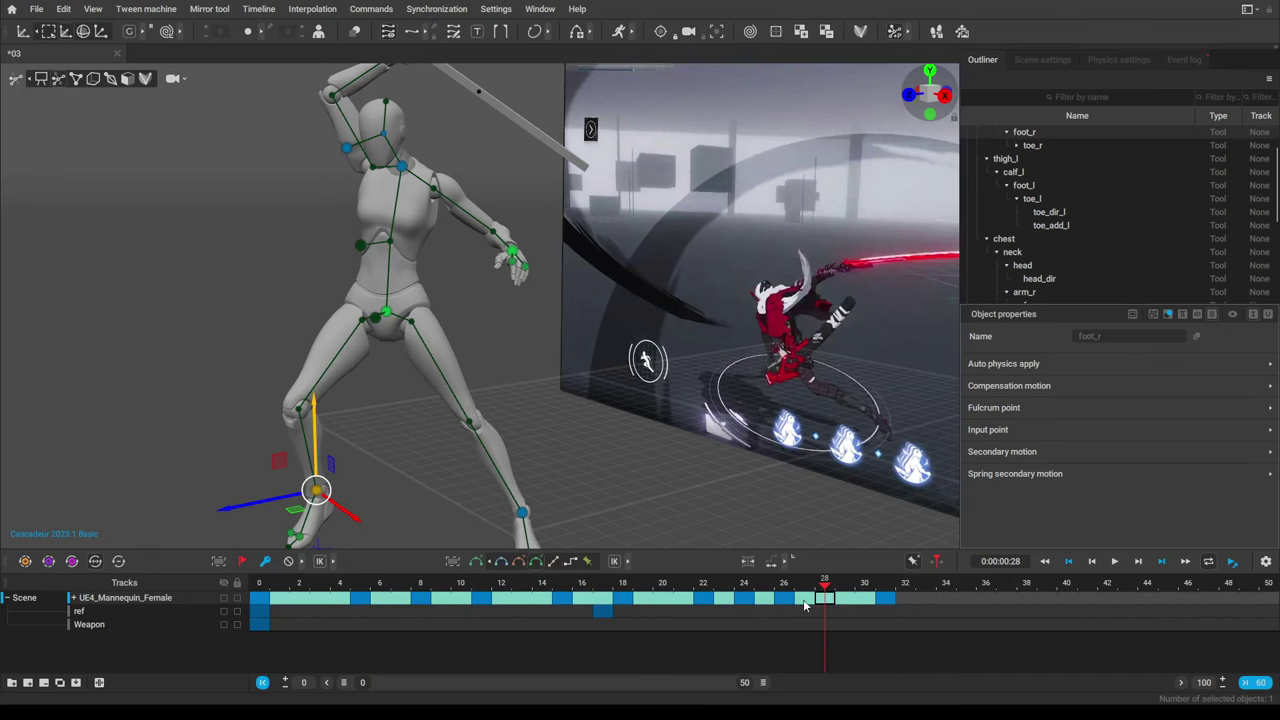
Try to lower the right foot point on frame 28.
{"action": "scroll", "coordinate": [628, 430], "scroll_direction": "down", "scroll_amount": 3}
{"action": "right_click_drag", "start_coordinate": [627, 432], "coordinate": [492, 404]}
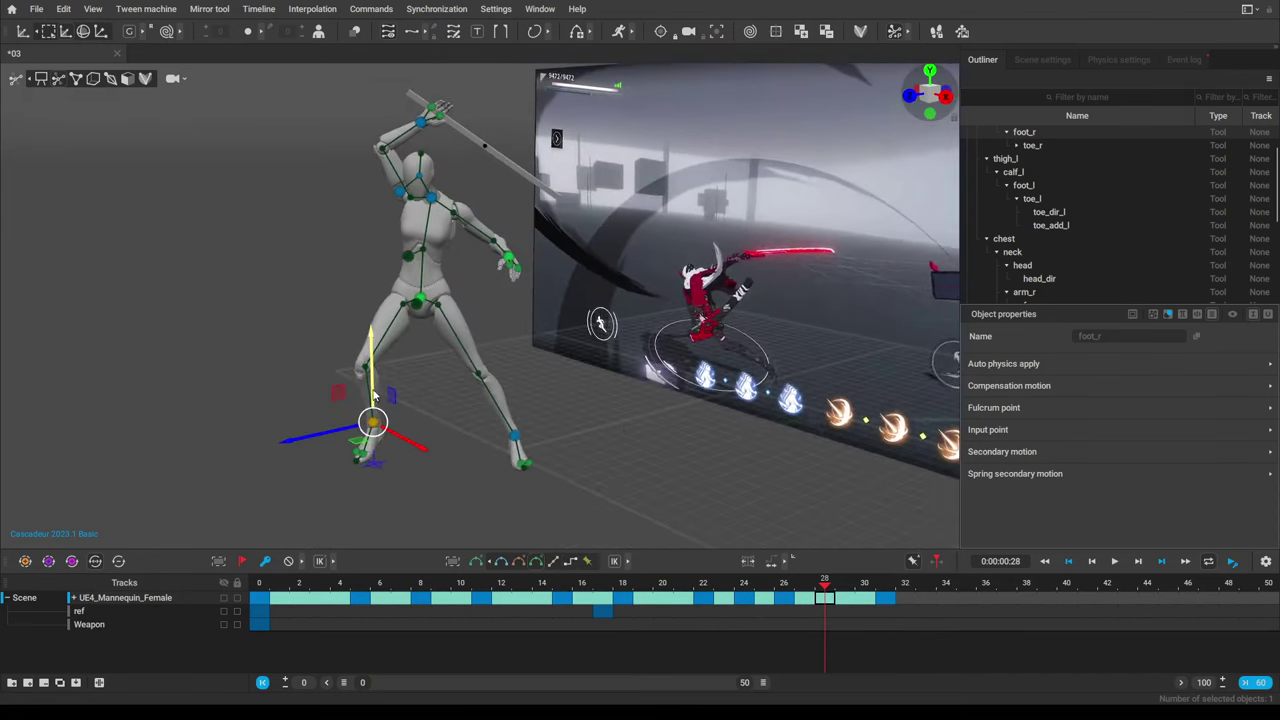
{"action": "left_click_drag", "start_coordinate": [375, 398], "coordinate": [381, 440]}
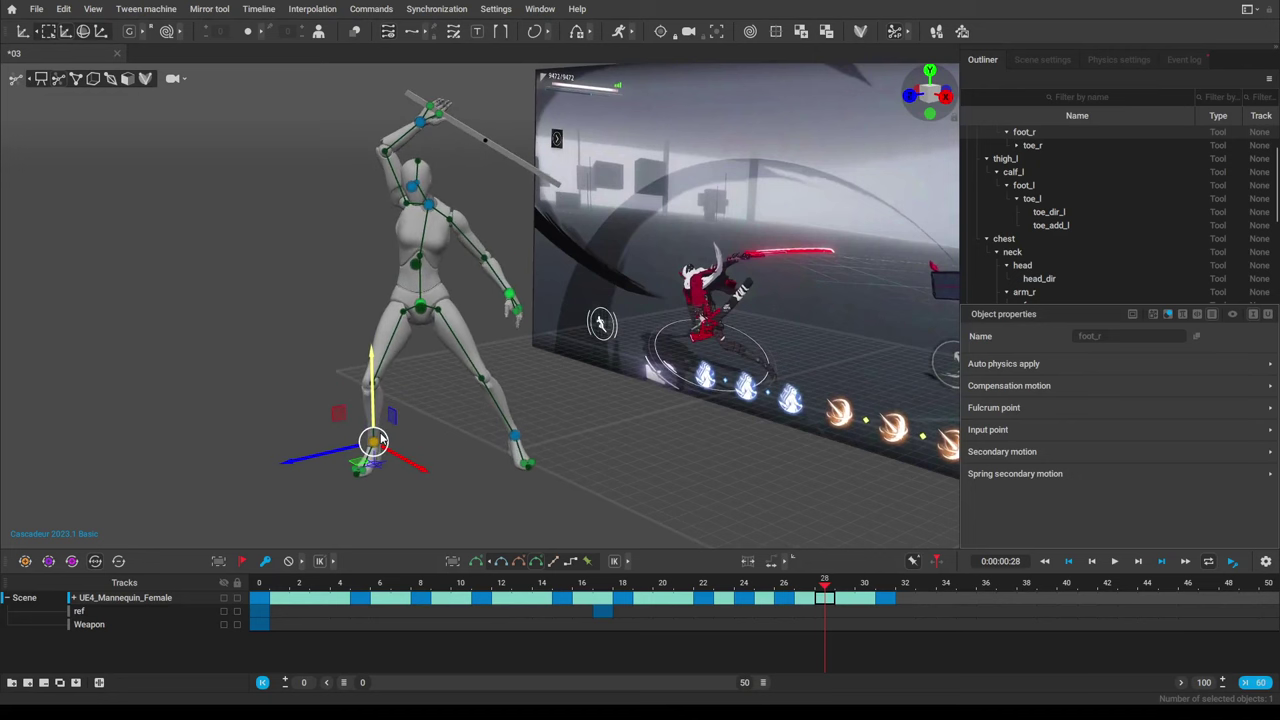
{"action": "left_click_drag", "start_coordinate": [392, 484], "coordinate": [393, 492]}
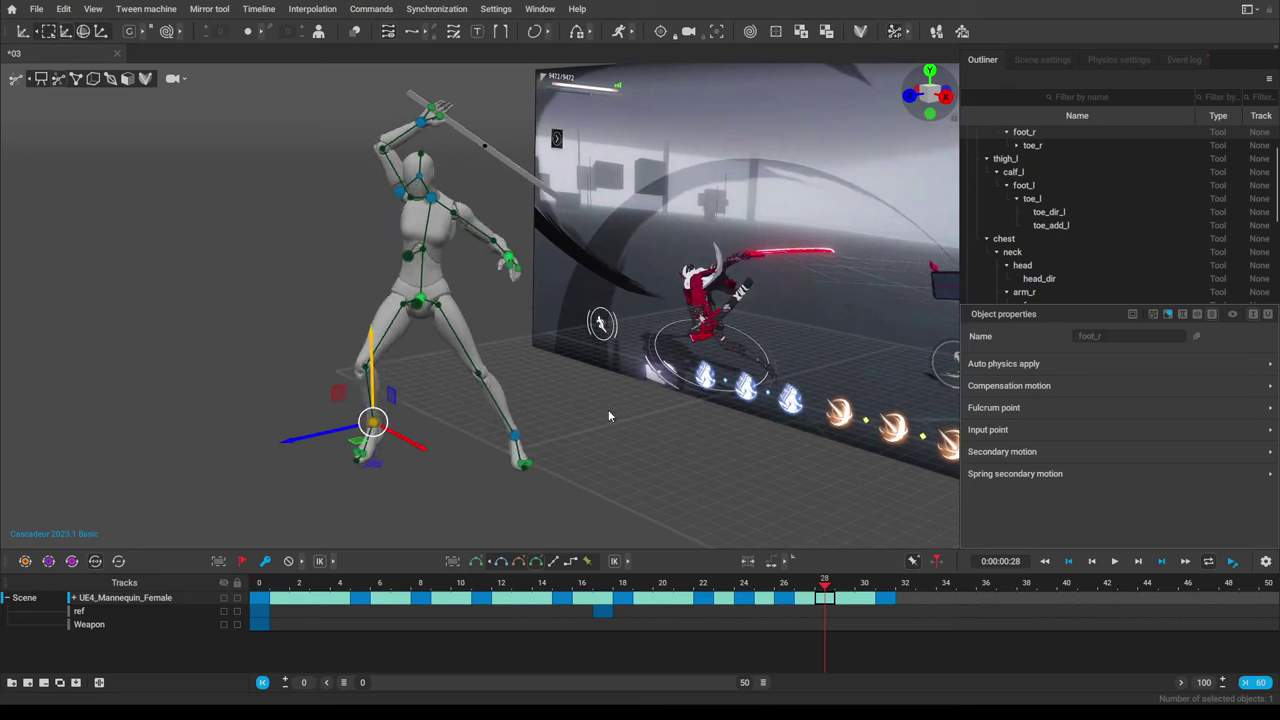
Try to lower the right foot point to the ground on the frame 31 keyframe.
{"action": "left_click", "coordinate": [887, 590]}
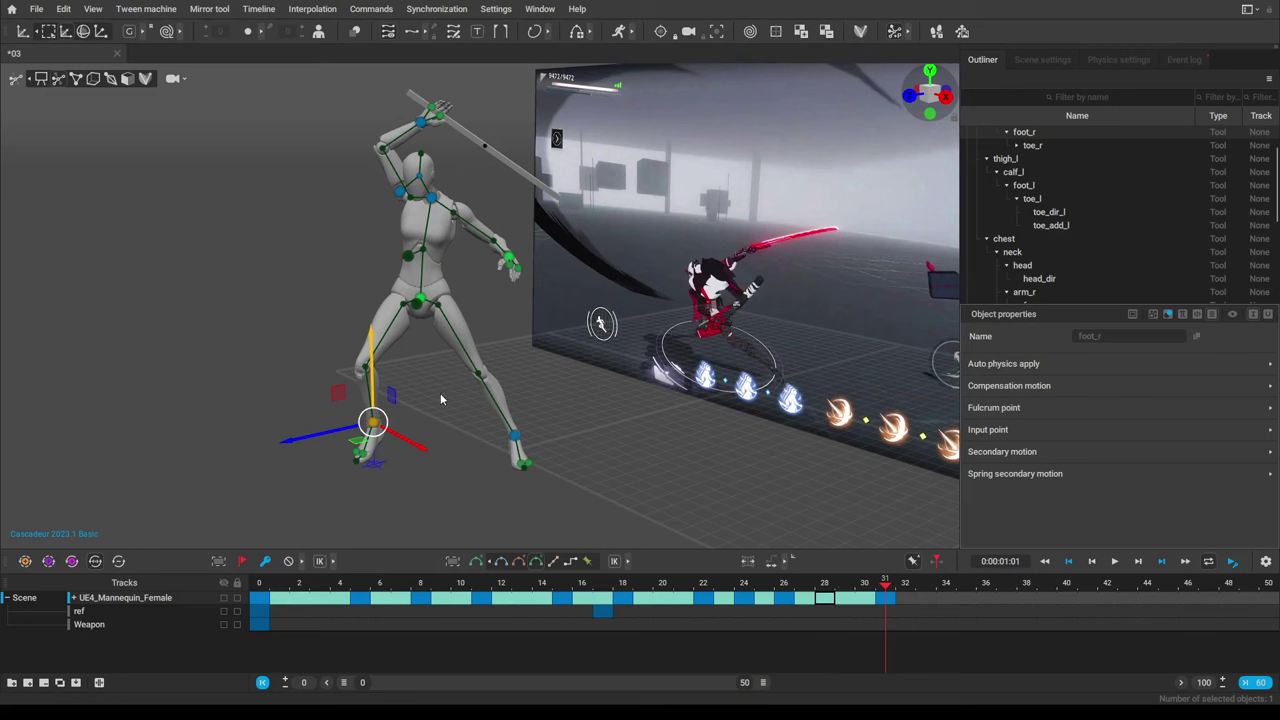
{"action": "left_click_drag", "start_coordinate": [374, 417], "coordinate": [377, 434]}
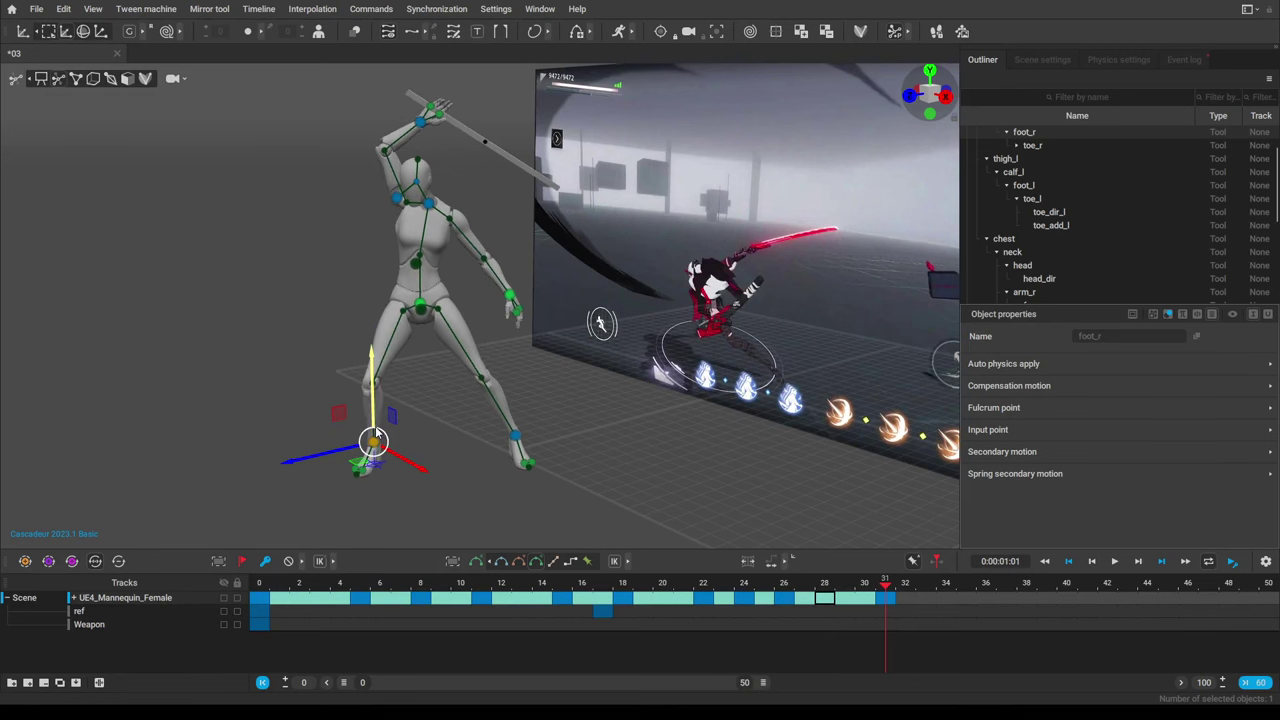
{"action": "right_click_drag", "start_coordinate": [650, 404], "coordinate": [580, 414]}
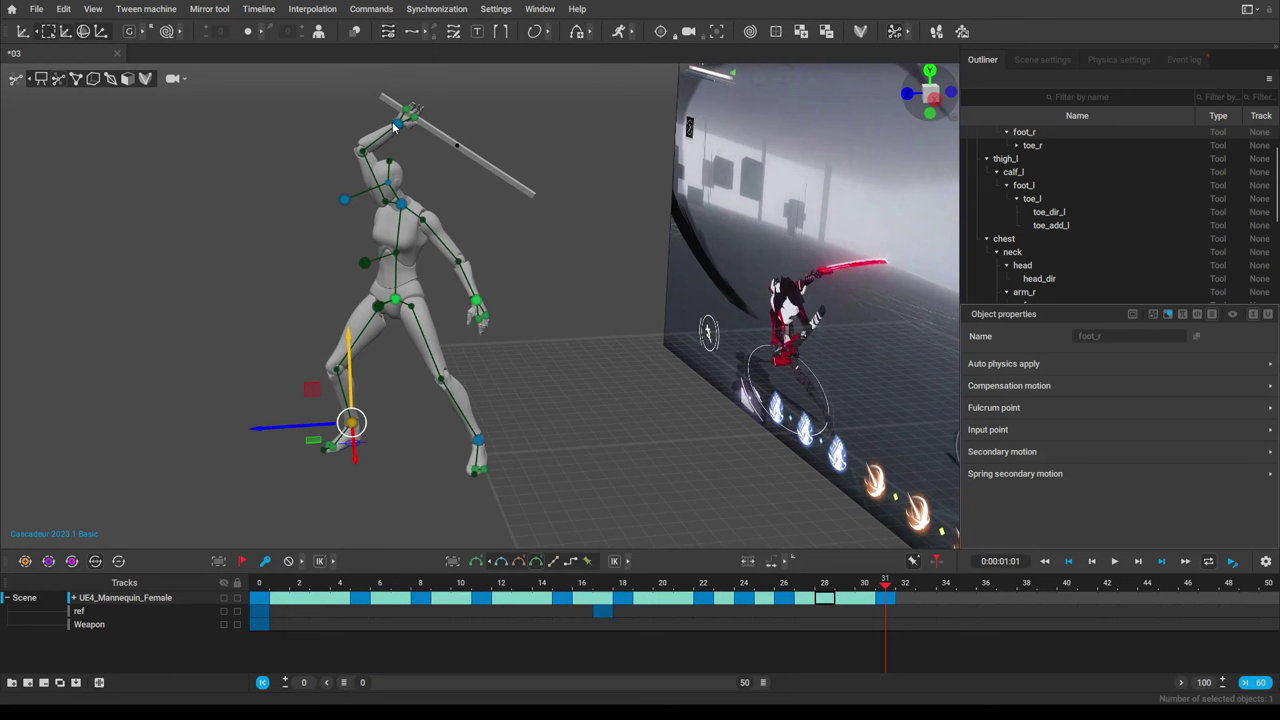
{"action": "right_click_drag", "start_coordinate": [520, 315], "coordinate": [700, 440]}
Paste the frame 26 pose onto the frame 31 keyframe.
{"action": "left_click", "coordinate": [783, 592]}
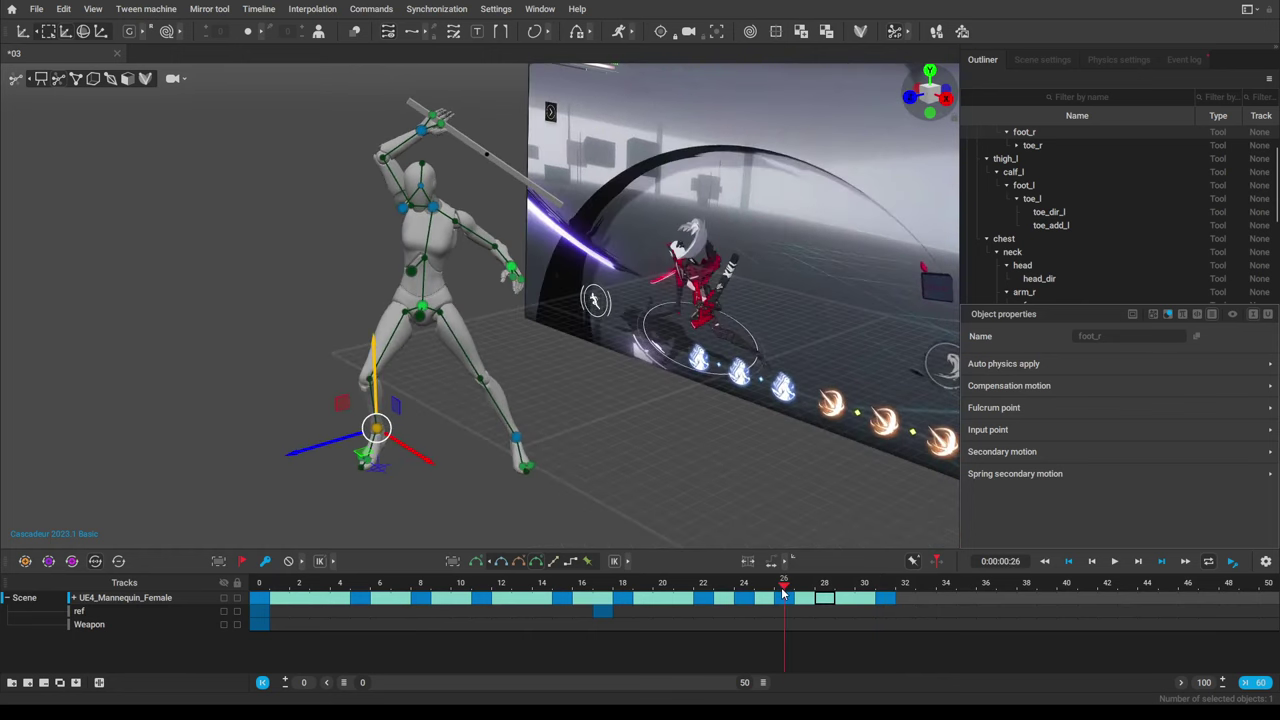
{"action": "key", "text": "Up"}
{"action": "key", "text": "ctrl+v"}
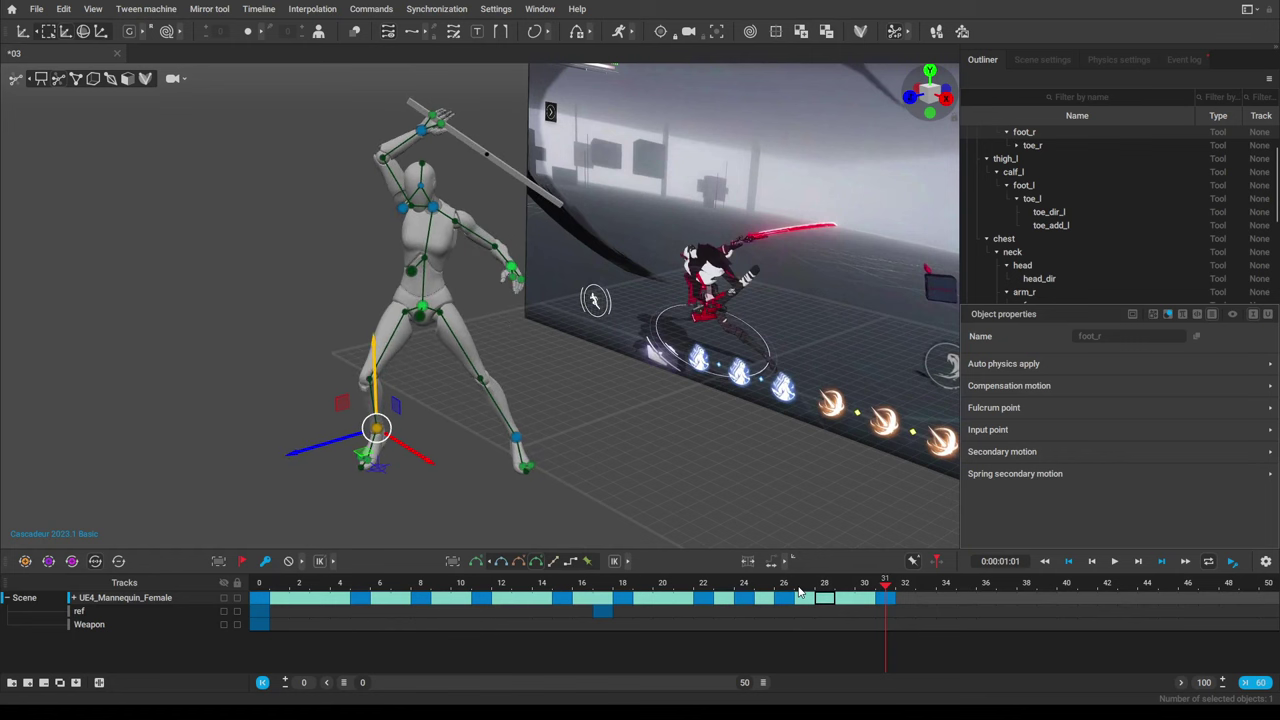
Lower the right foot point on frame 26 to bring the foot down to the ground.
{"action": "left_click", "coordinate": [786, 588]}
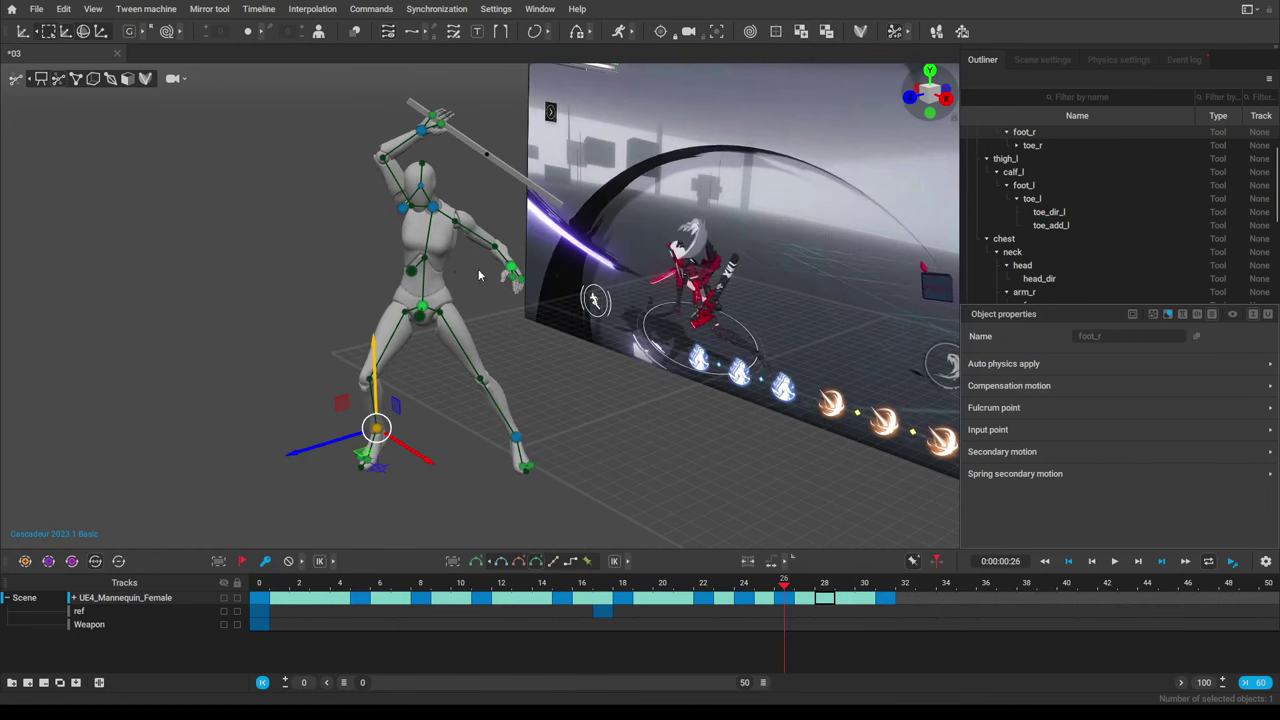
{"action": "right_click_drag", "start_coordinate": [478, 269], "coordinate": [390, 147]}
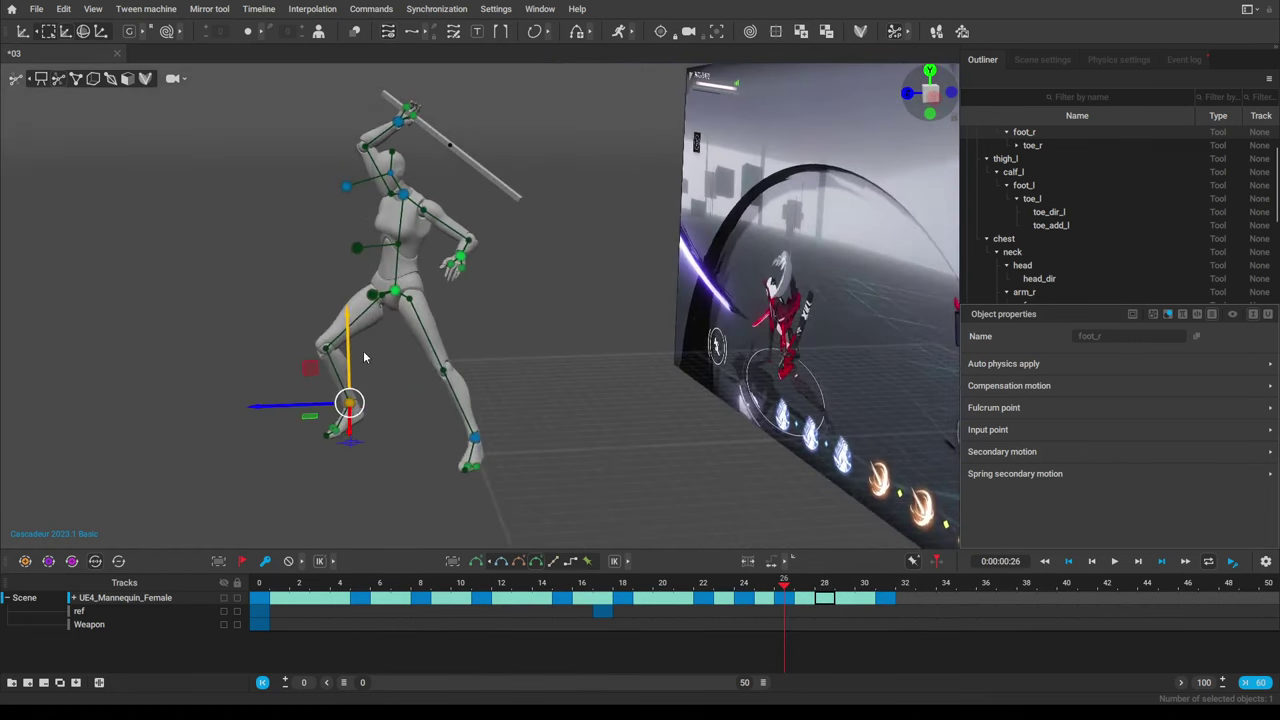
{"action": "left_click_drag", "start_coordinate": [349, 352], "coordinate": [352, 422]}
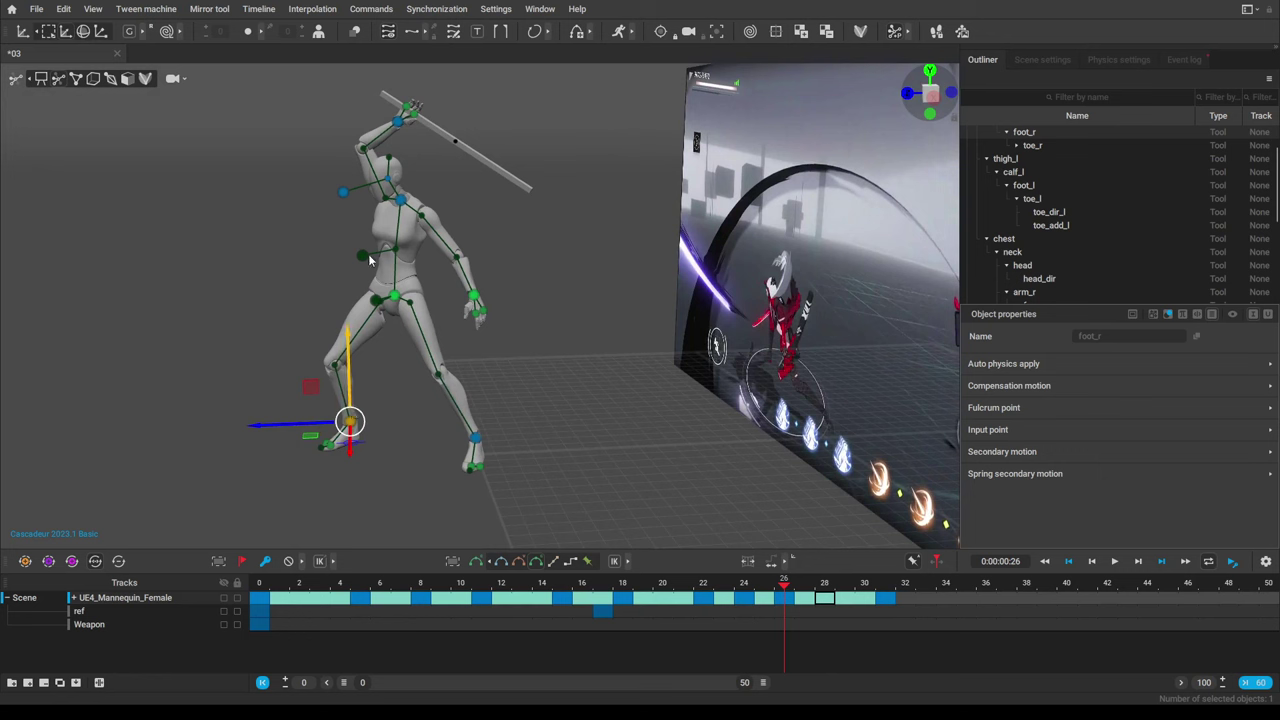
Select the neck, head, right hand and head direction controller, and lower them together to bring the mannequin into a crouch on frame 26.
{"action": "left_click", "coordinate": [406, 204]}
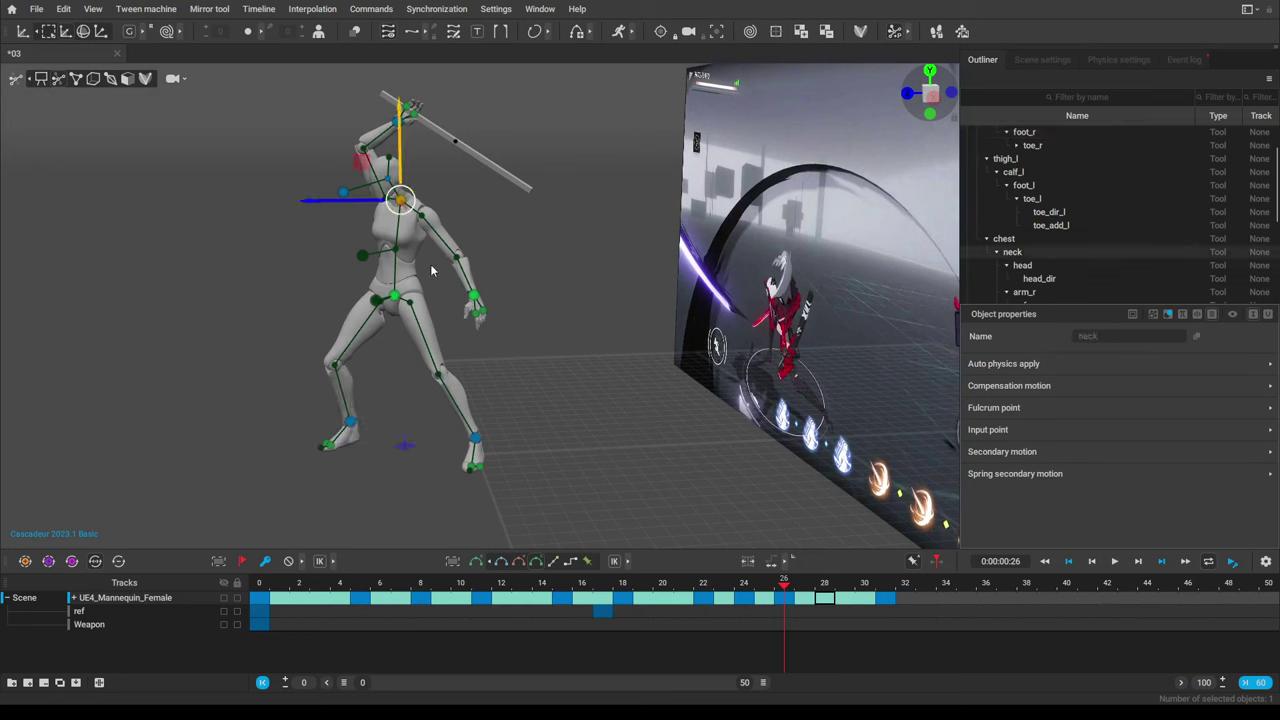
{"action": "left_click_drag", "start_coordinate": [367, 95], "coordinate": [431, 236]}
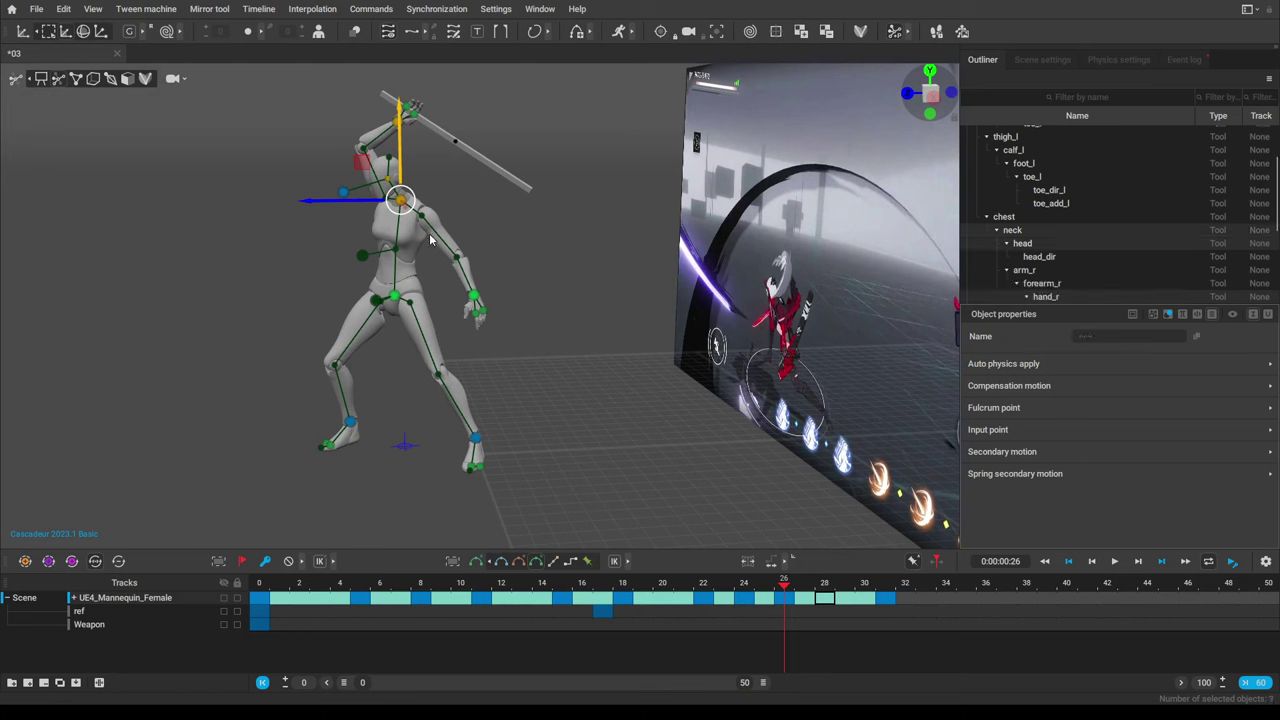
{"action": "left_click", "coordinate": [399, 172], "text": "shift"}
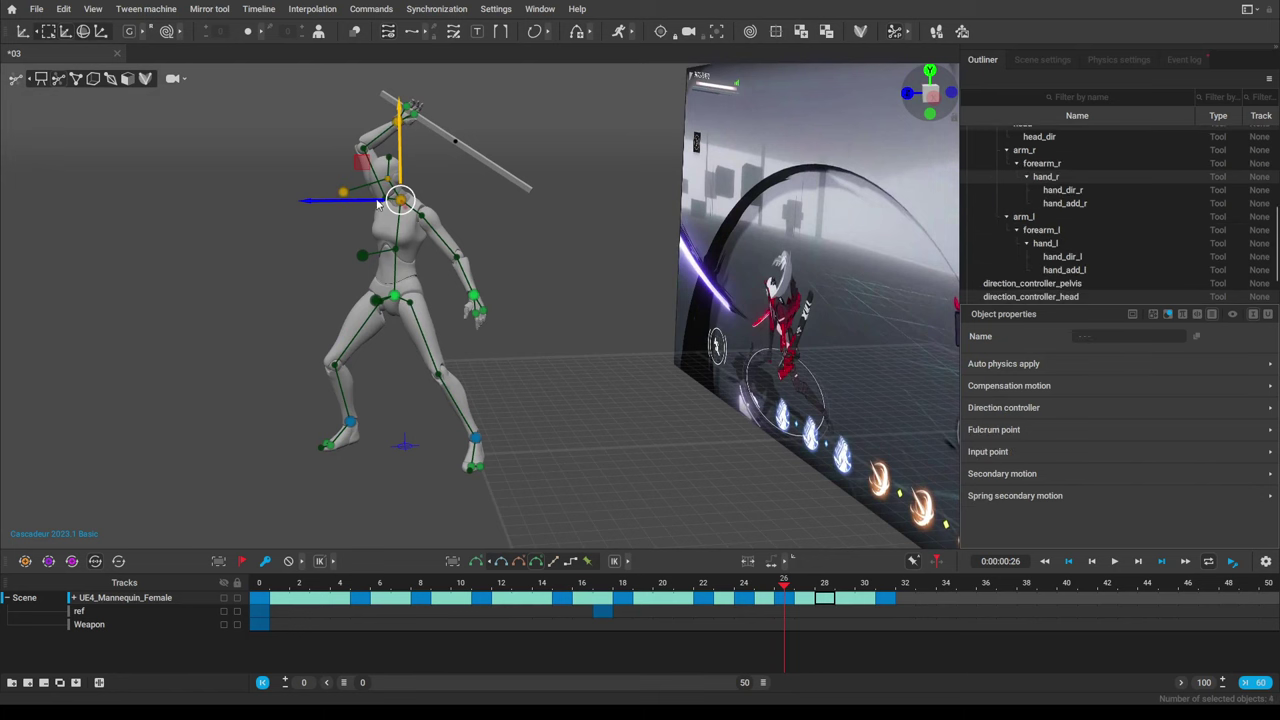
{"action": "left_click_drag", "start_coordinate": [399, 170], "coordinate": [364, 272]}
Reposition the selected upper-body points from the side and front to adjust the crouch on frame 26 to the reference.
{"action": "right_click_drag", "start_coordinate": [364, 272], "coordinate": [727, 345]}
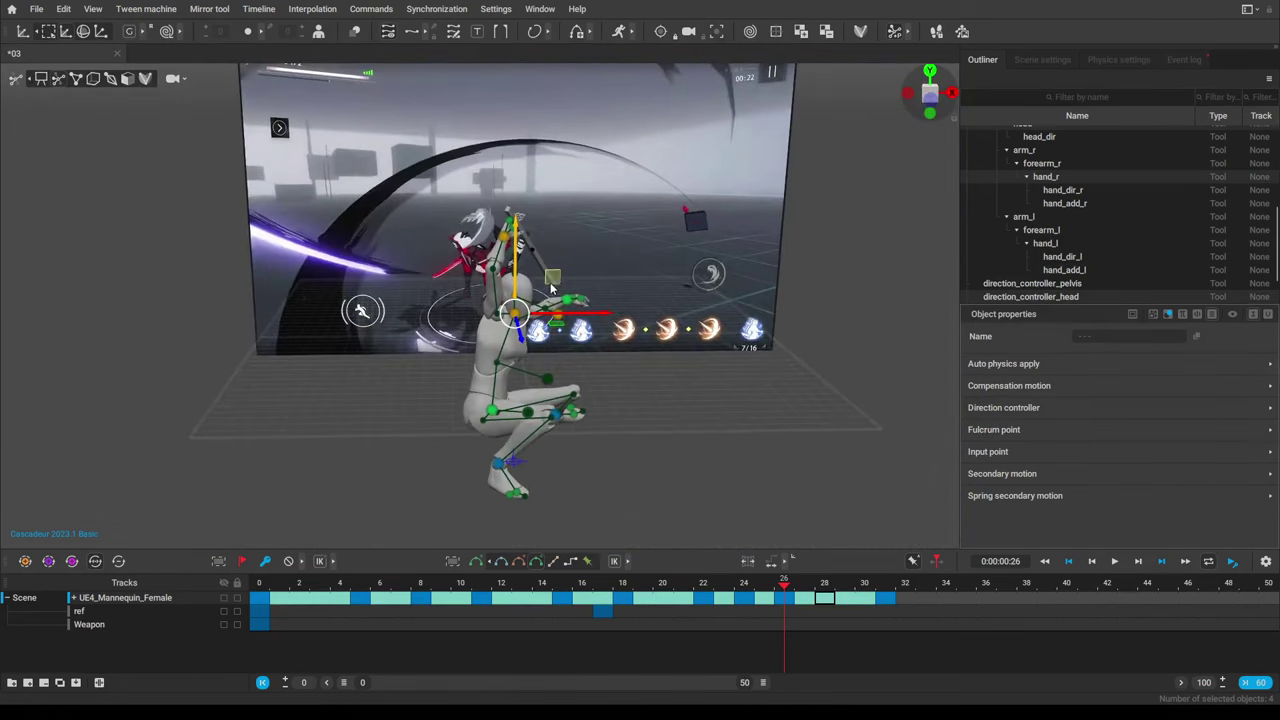
{"action": "right_click_drag", "start_coordinate": [573, 297], "coordinate": [362, 266]}
{"action": "left_click_drag", "start_coordinate": [358, 262], "coordinate": [331, 278]}
{"action": "right_click_drag", "start_coordinate": [384, 410], "coordinate": [590, 445]}
{"action": "left_click_drag", "start_coordinate": [590, 445], "coordinate": [586, 476]}
{"action": "right_click_drag", "start_coordinate": [585, 476], "coordinate": [384, 425]}
Bring the right hand point down from overhead to the mannequin's side on frame 26.
{"action": "left_click", "coordinate": [560, 453]}
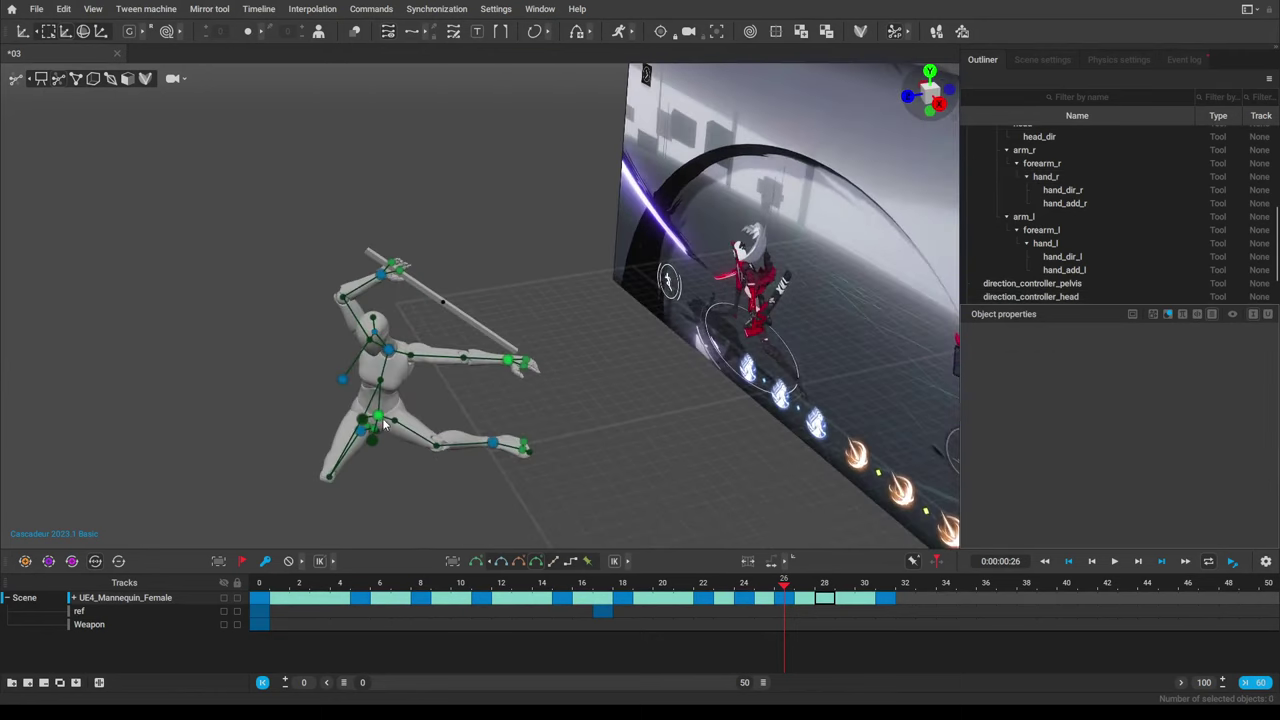
{"action": "left_click", "coordinate": [383, 277]}
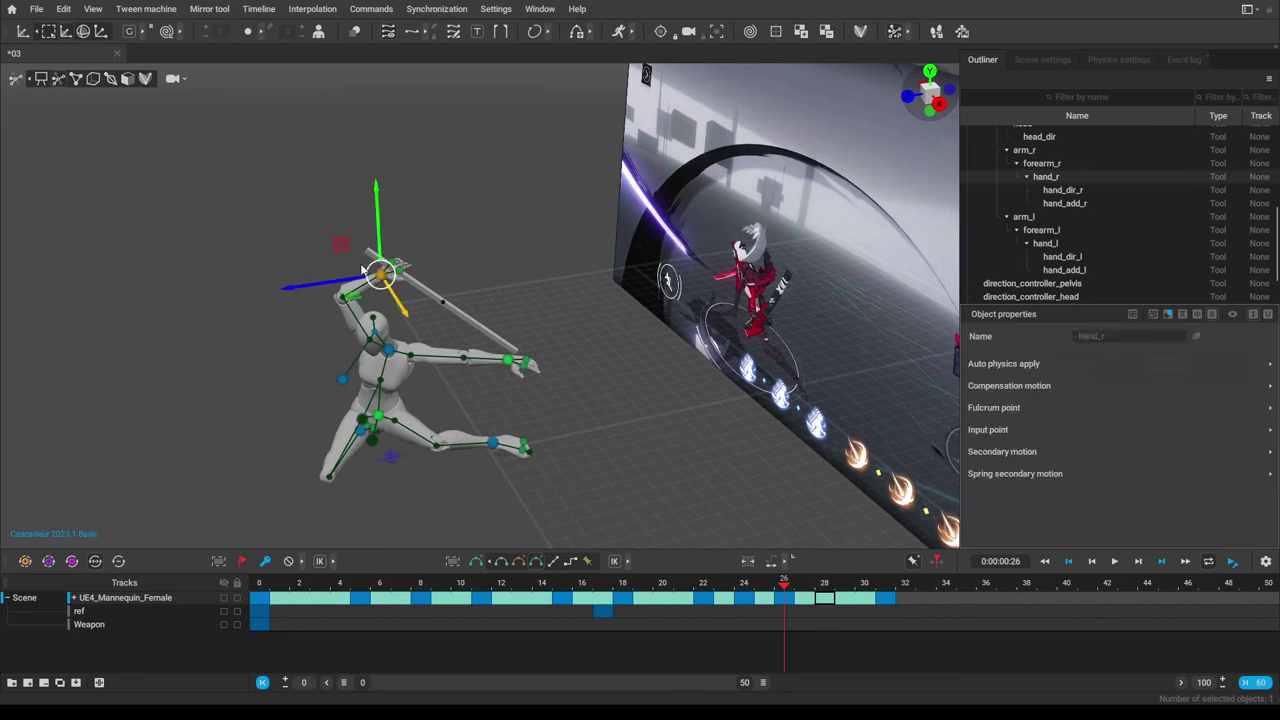
{"action": "left_click_drag", "start_coordinate": [357, 252], "coordinate": [264, 351]}
{"action": "left_click_drag", "start_coordinate": [522, 441], "coordinate": [373, 371], "text": "alt"}
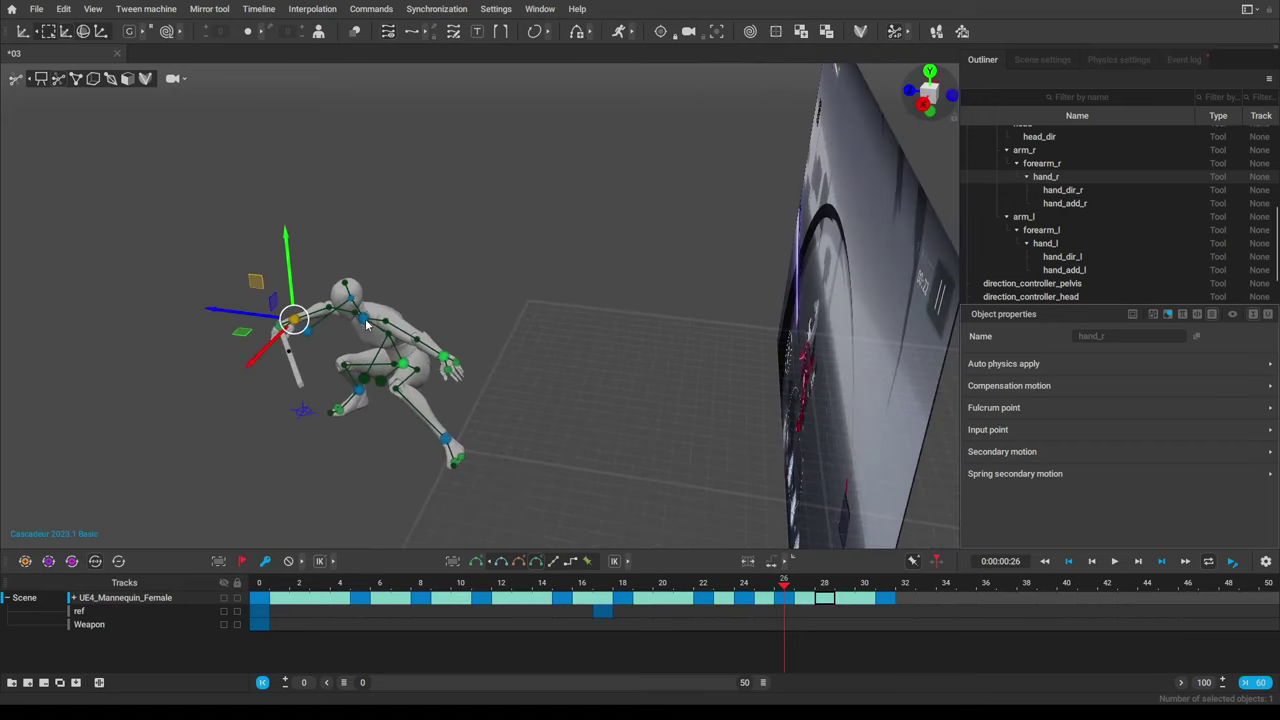
Shift the pelvis point sideways and raise it on frame 26 to rebalance the crouch between the feet.
{"action": "left_click", "coordinate": [365, 320]}
{"action": "left_click", "coordinate": [410, 362]}
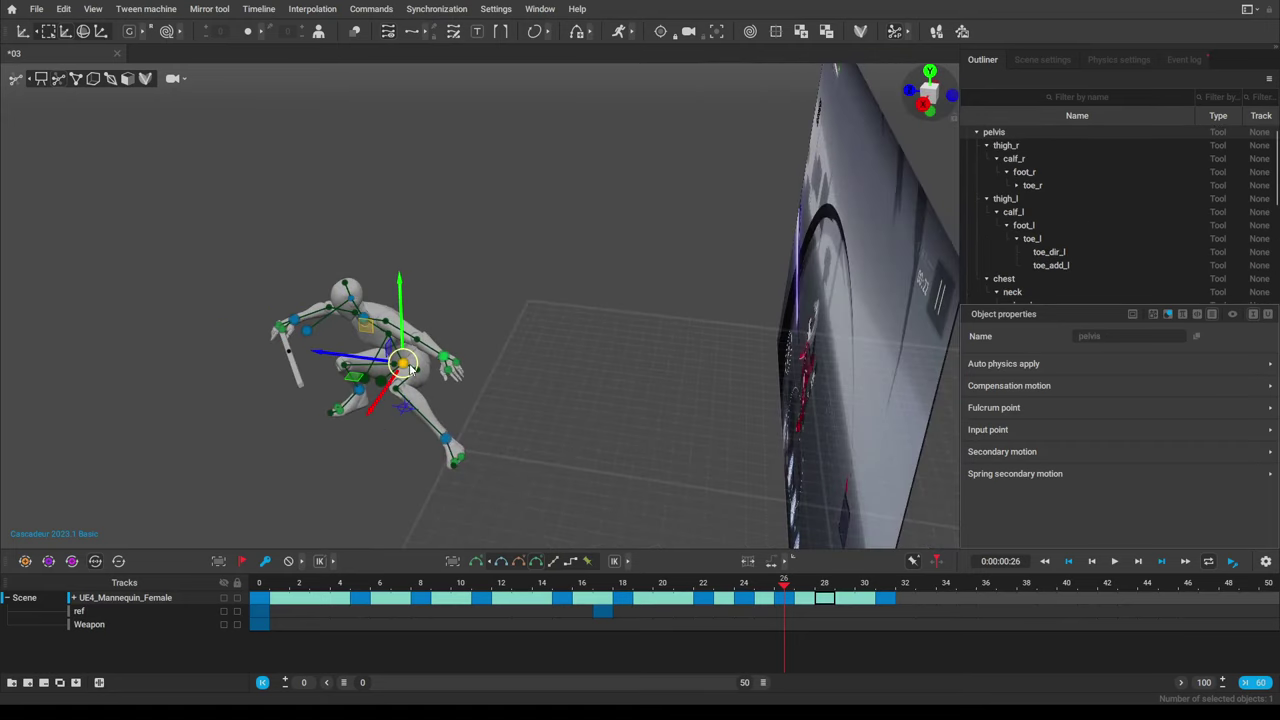
{"action": "mouse_move", "coordinate": [401, 366]}
{"action": "left_mouse_down"}
{"action": "mouse_move", "coordinate": [356, 410]}
{"action": "mouse_move", "coordinate": [372, 400]}
{"action": "mouse_move", "coordinate": [391, 416]}
{"action": "mouse_move", "coordinate": [405, 370]}
{"action": "left_mouse_up"}
{"action": "left_click_drag", "start_coordinate": [385, 460], "coordinate": [760, 470], "text": "alt"}
{"action": "left_click_drag", "start_coordinate": [567, 416], "coordinate": [643, 407]}
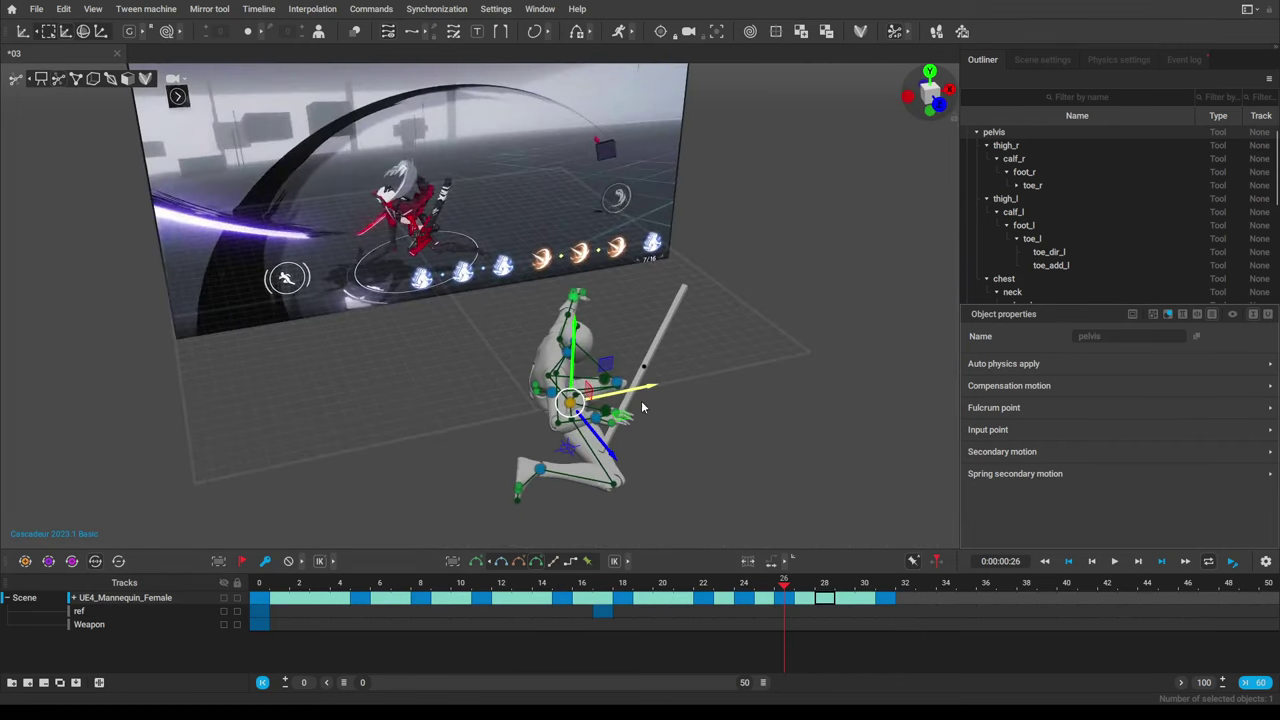
{"action": "right_click_drag", "start_coordinate": [646, 483], "coordinate": [868, 448]}
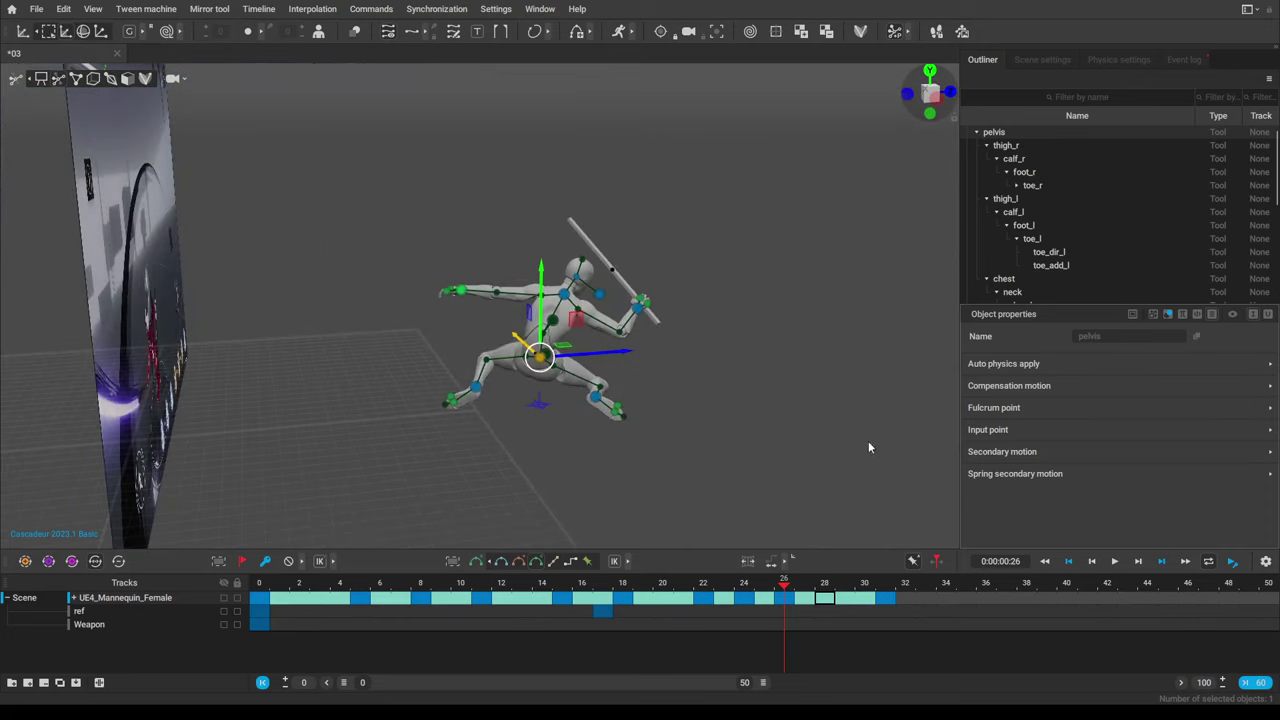
{"action": "left_click_drag", "start_coordinate": [540, 328], "coordinate": [540, 300]}
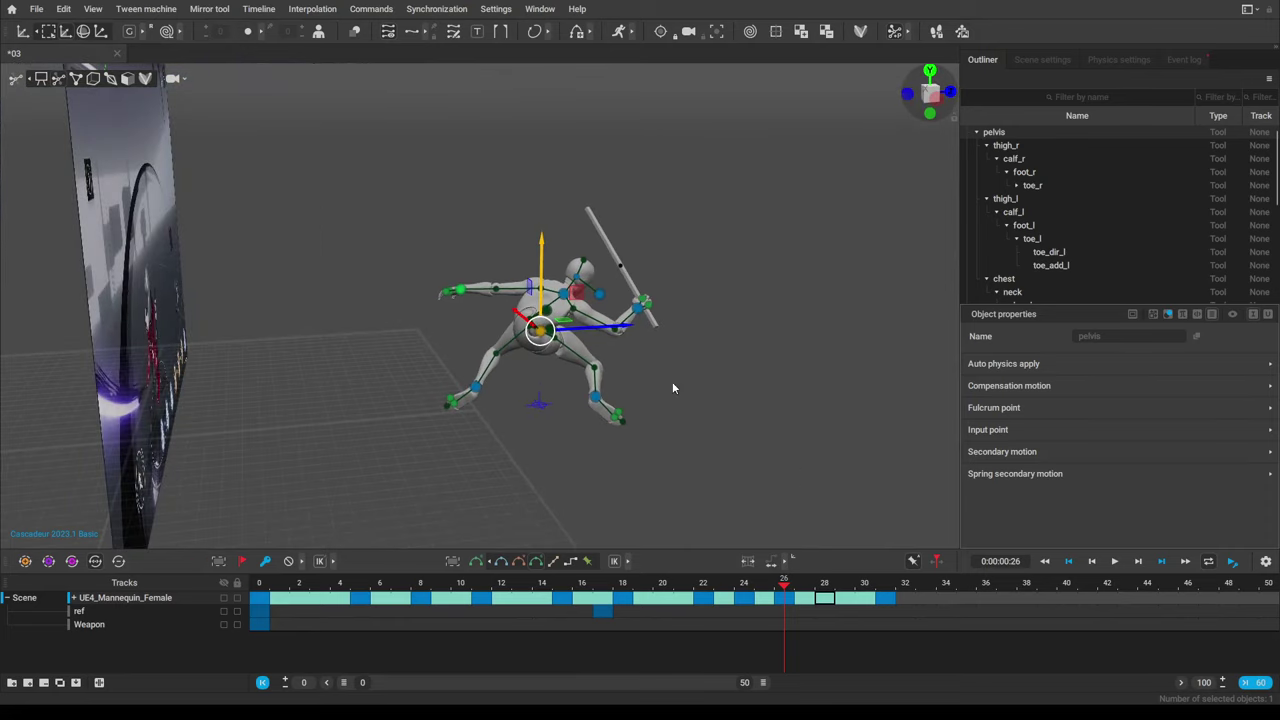
Reposition the neck point on frame 26 to adjust the torso's height and forward lean.
{"action": "left_click_drag", "start_coordinate": [672, 383], "coordinate": [598, 396], "text": "alt"}
{"action": "left_click", "coordinate": [595, 307]}
{"action": "left_click_drag", "start_coordinate": [595, 307], "coordinate": [615, 267]}
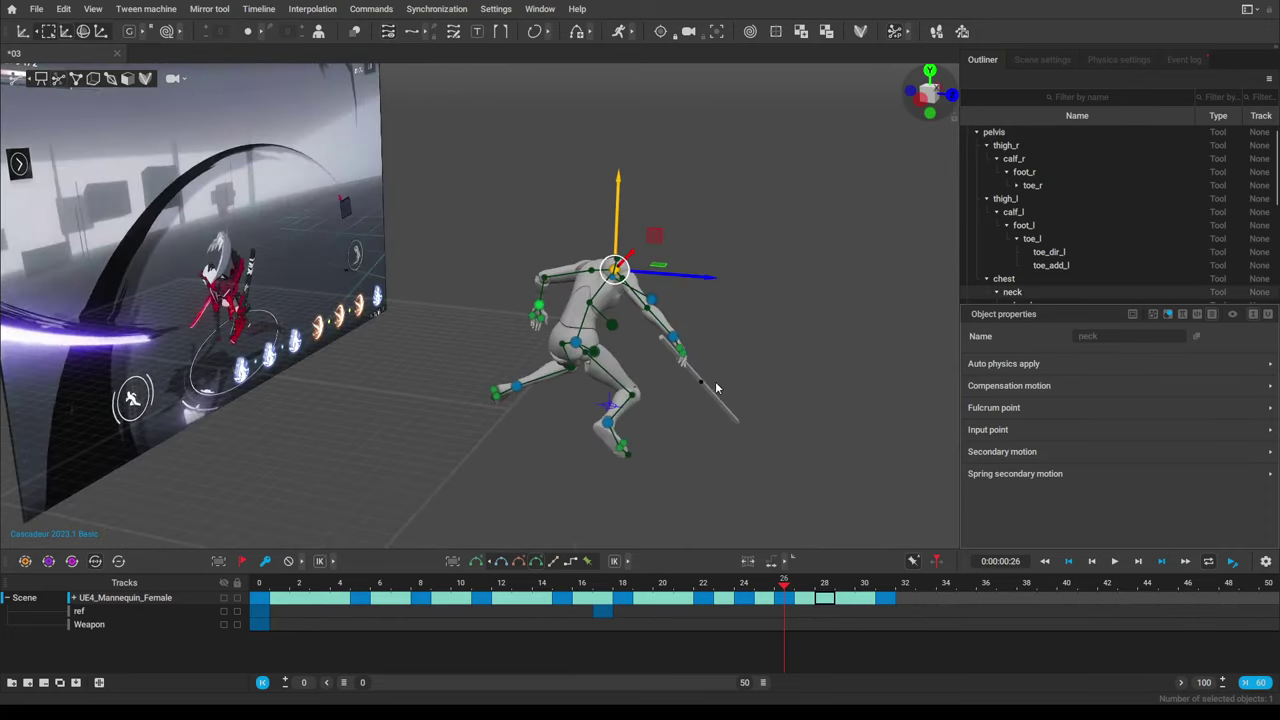
{"action": "left_click_drag", "start_coordinate": [715, 385], "coordinate": [610, 398], "text": "alt"}
{"action": "right_click_drag", "start_coordinate": [612, 402], "coordinate": [392, 270]}
{"action": "left_click_drag", "start_coordinate": [392, 270], "coordinate": [413, 408]}
{"action": "left_click", "coordinate": [521, 384]}
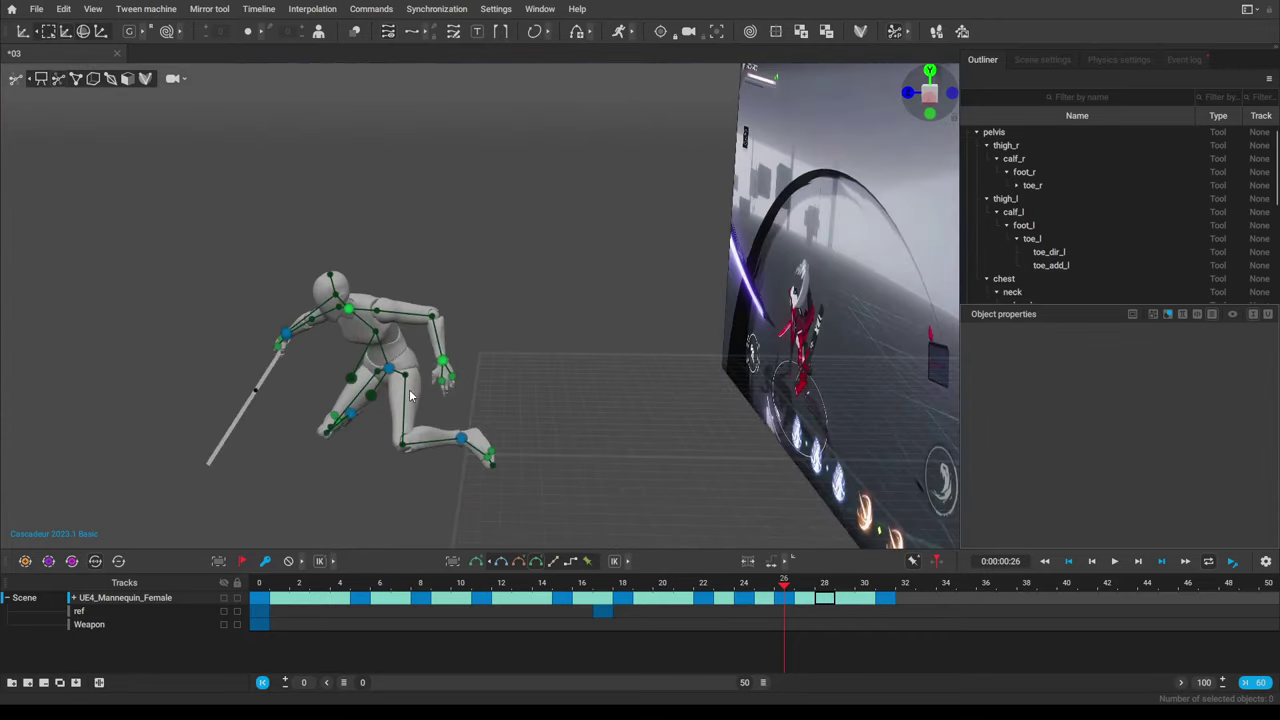
Move the pelvis point forward and then down on frame 26 to deepen the crouch over the front leg.
{"action": "left_click", "coordinate": [390, 367]}
{"action": "right_click_drag", "start_coordinate": [463, 422], "coordinate": [398, 421]}
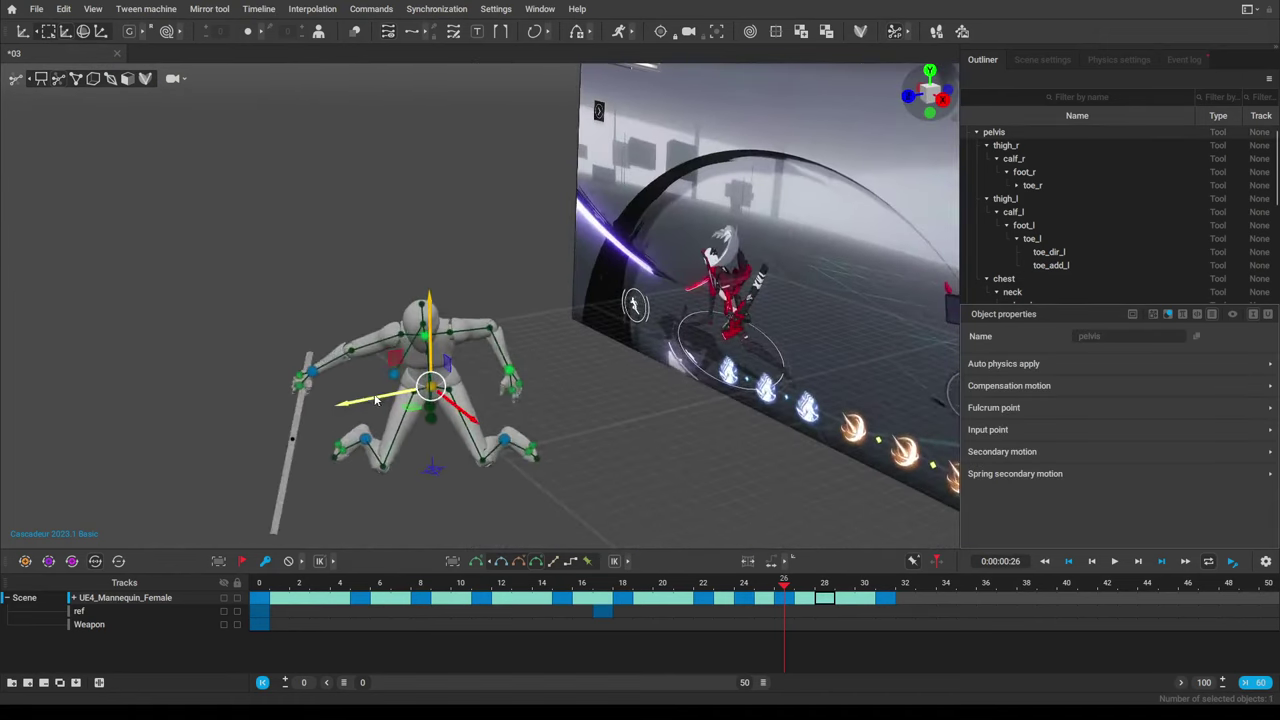
{"action": "left_click_drag", "start_coordinate": [371, 398], "coordinate": [329, 402]}
{"action": "left_click_drag", "start_coordinate": [377, 437], "coordinate": [472, 457], "text": "alt"}
{"action": "right_click_drag", "start_coordinate": [473, 462], "coordinate": [495, 425]}
{"action": "right_click_drag", "start_coordinate": [481, 365], "coordinate": [527, 420]}
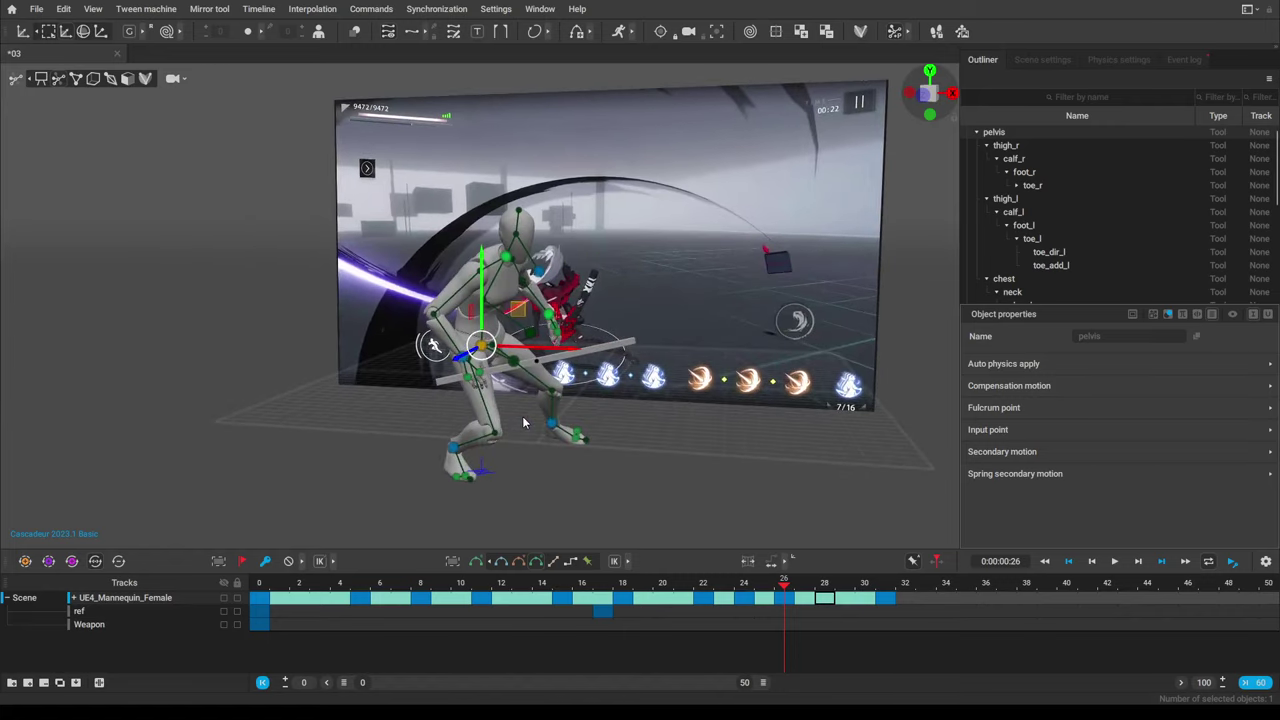
{"action": "right_click_drag", "start_coordinate": [601, 442], "coordinate": [394, 457]}
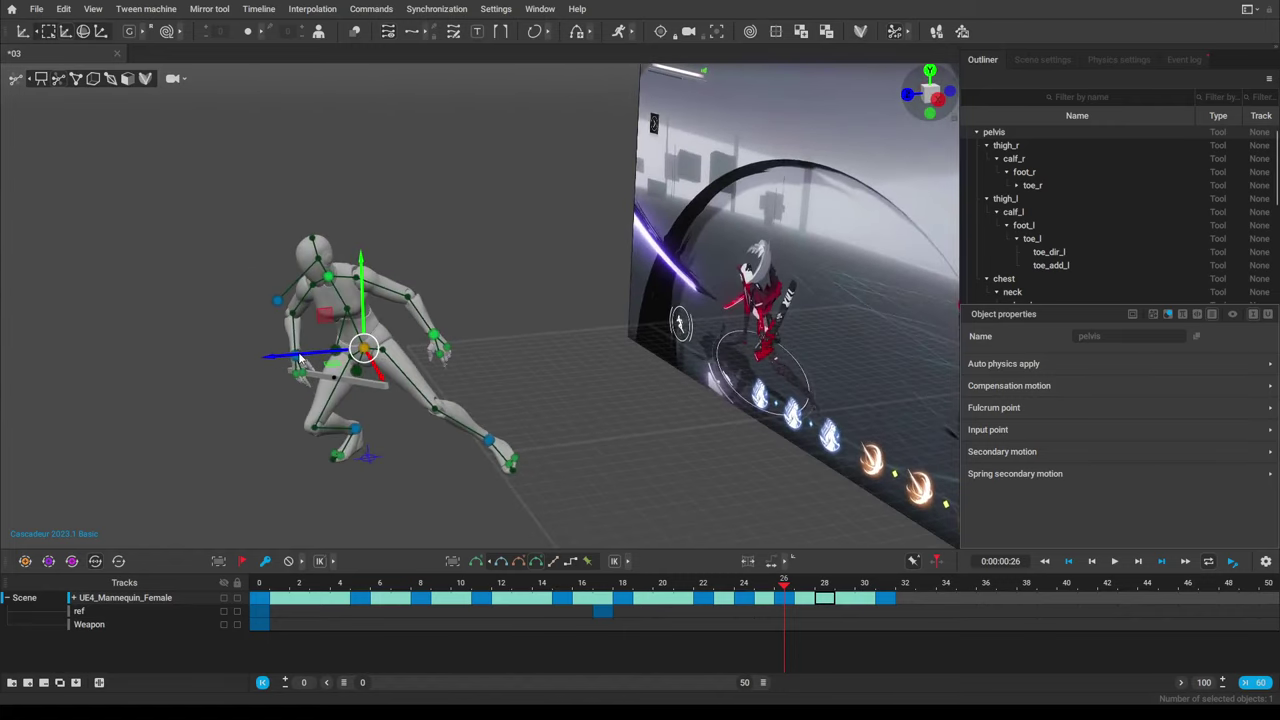
{"action": "right_click_drag", "start_coordinate": [357, 366], "coordinate": [700, 442]}
{"action": "left_click_drag", "start_coordinate": [527, 347], "coordinate": [549, 409]}
{"action": "right_click_drag", "start_coordinate": [601, 423], "coordinate": [682, 422]}
Reposition the right hand point beside the front leg on frame 26 to set the sword's low position.
{"action": "left_click", "coordinate": [409, 395]}
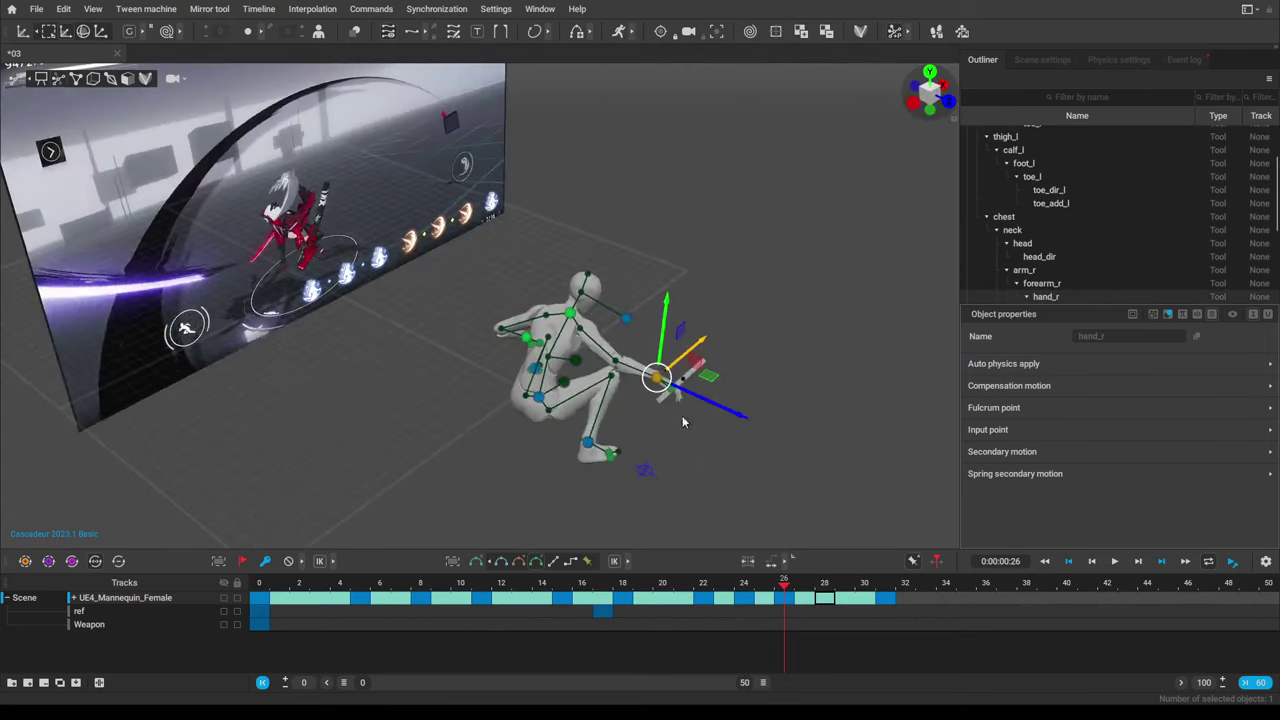
{"action": "left_click_drag", "start_coordinate": [693, 350], "coordinate": [606, 506]}
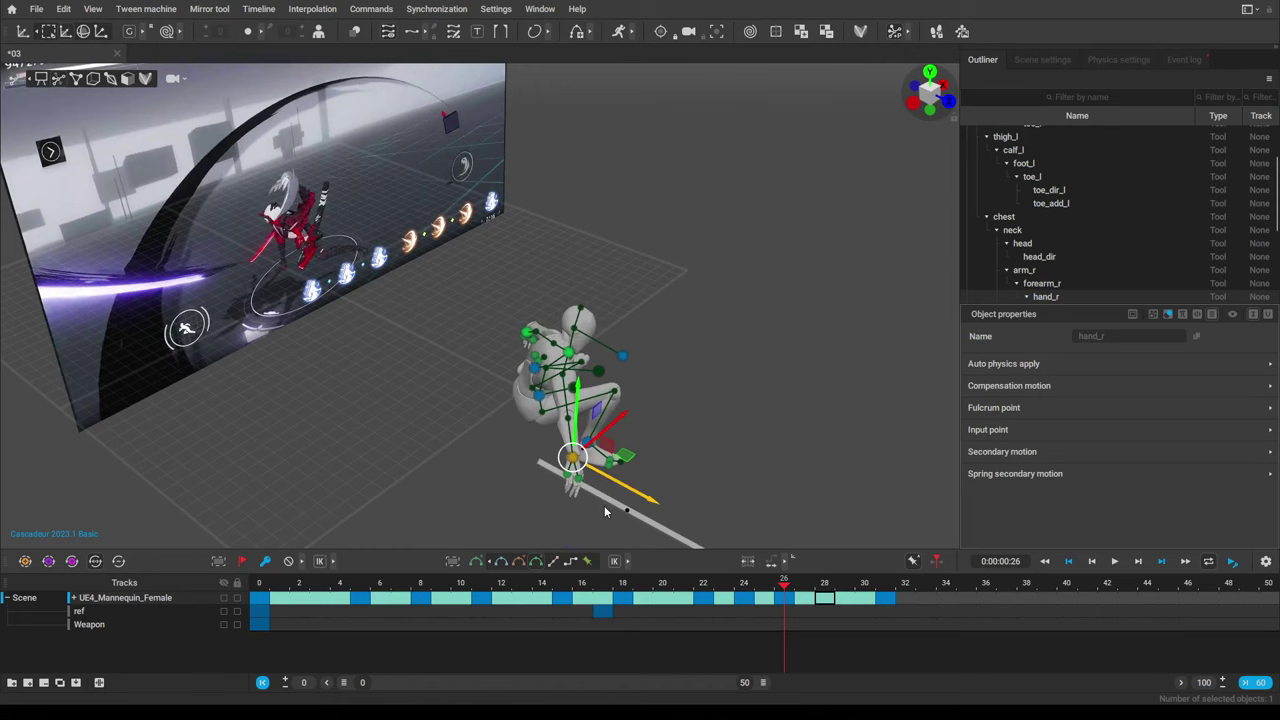
{"action": "left_click_drag", "start_coordinate": [626, 458], "coordinate": [614, 507]}
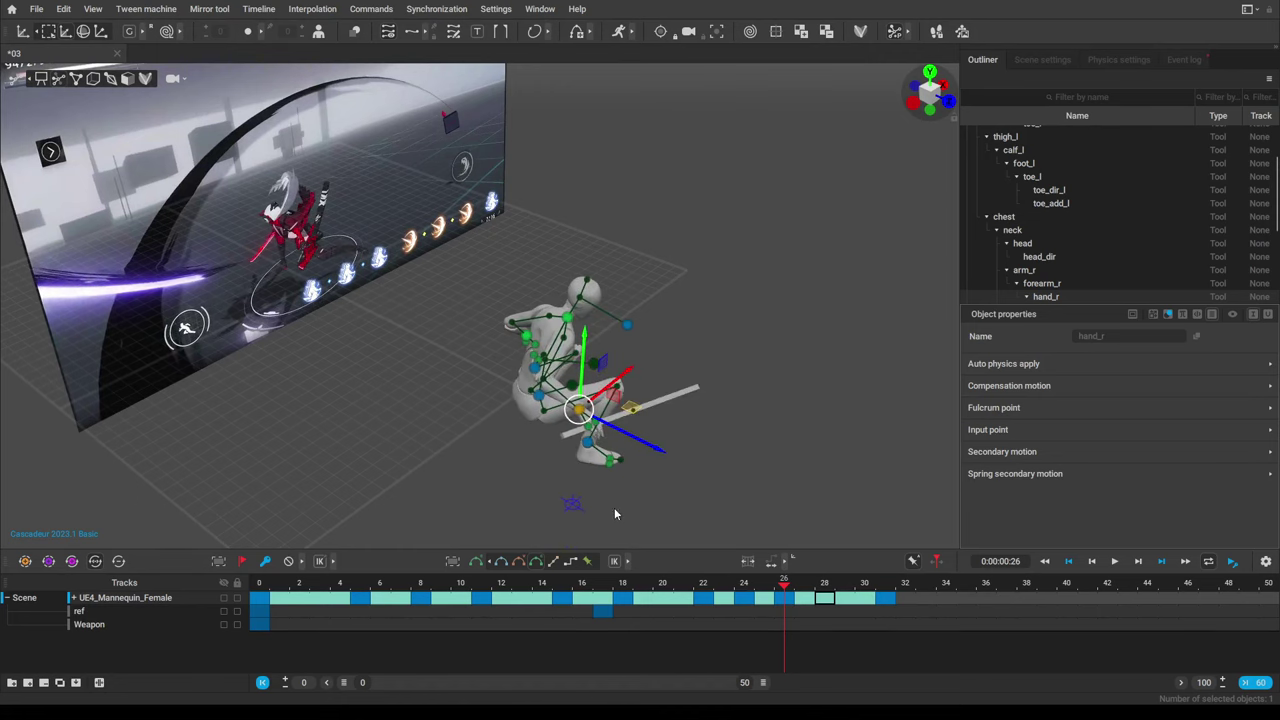
{"action": "right_click_drag", "start_coordinate": [614, 507], "coordinate": [734, 358]}
{"action": "left_click_drag", "start_coordinate": [724, 336], "coordinate": [582, 340]}
Adjust the pelvis direction controller to turn the hips, and shift the pelvis point to match on frame 26.
{"action": "left_click", "coordinate": [571, 360]}
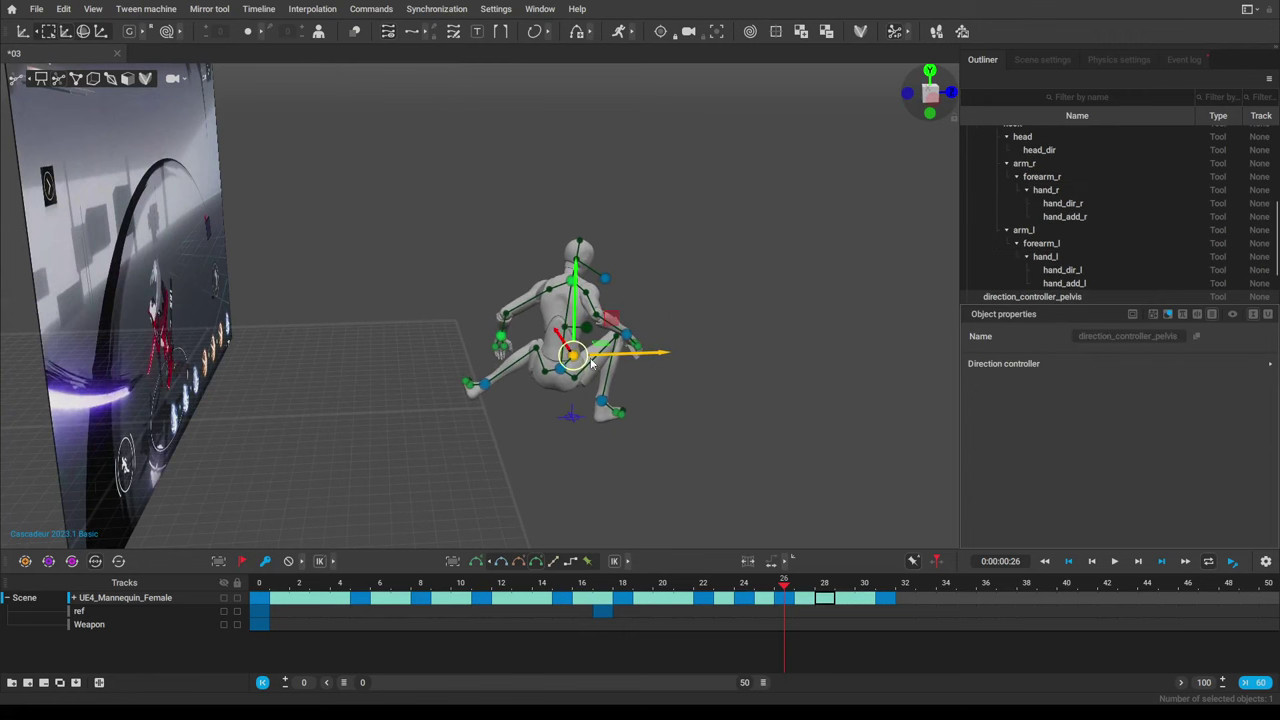
{"action": "right_click_drag", "start_coordinate": [571, 360], "coordinate": [645, 412]}
{"action": "left_click_drag", "start_coordinate": [642, 406], "coordinate": [801, 454]}
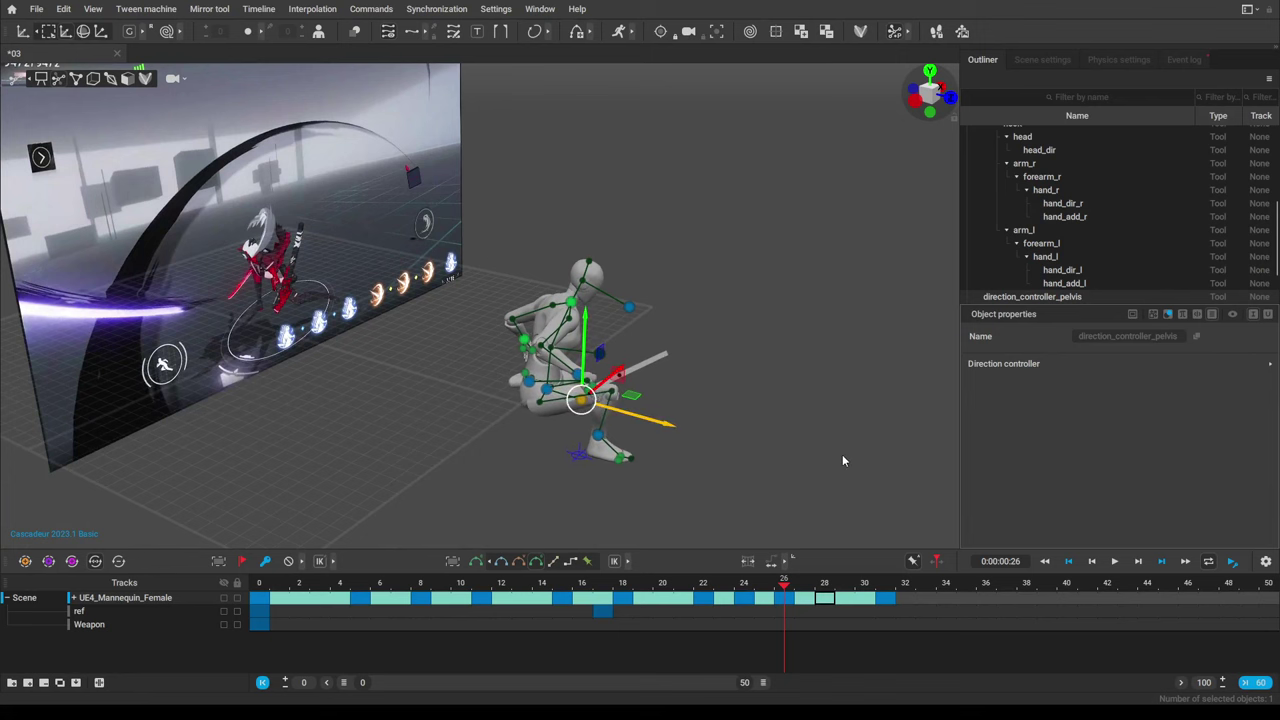
{"action": "right_click_drag", "start_coordinate": [842, 454], "coordinate": [655, 447]}
{"action": "left_click", "coordinate": [405, 390]}
{"action": "left_click_drag", "start_coordinate": [605, 403], "coordinate": [586, 404]}
{"action": "left_click_drag", "start_coordinate": [592, 485], "coordinate": [540, 500], "text": "alt"}
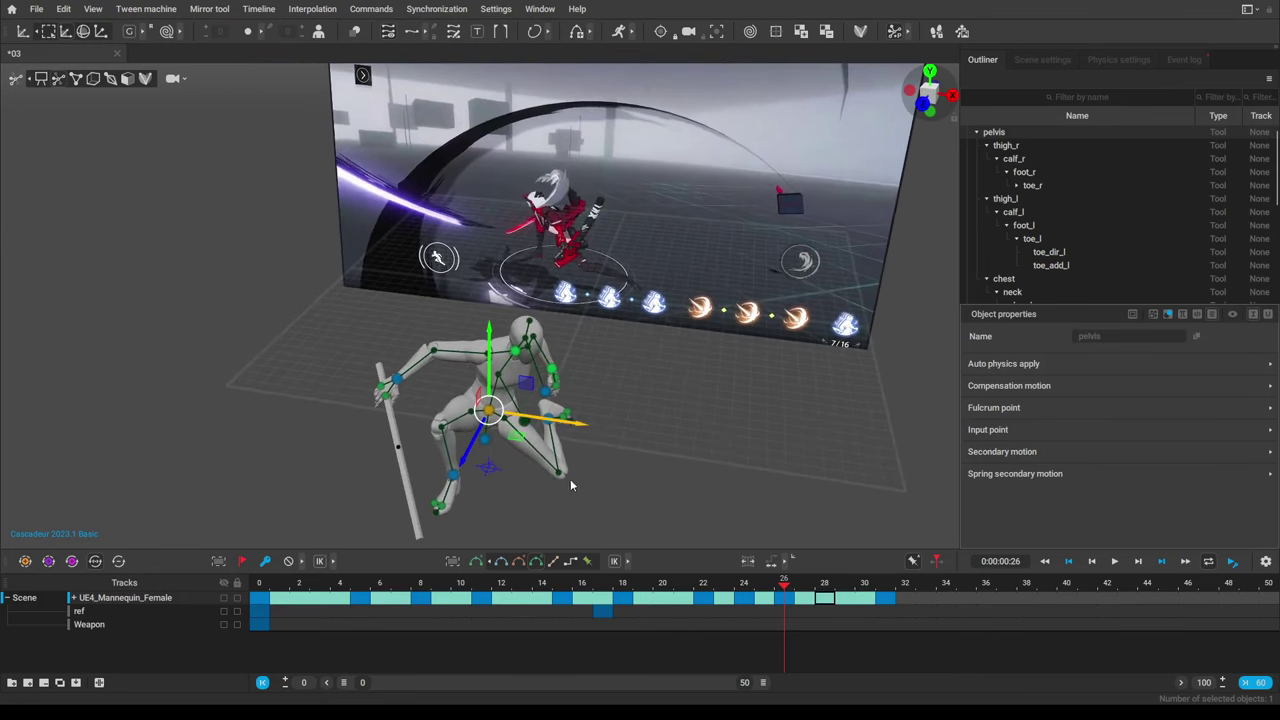
Move the right hand point inward and farther forward on frame 26 so the sword extends past the front foot.
{"action": "right_click_drag", "start_coordinate": [610, 456], "coordinate": [580, 446]}
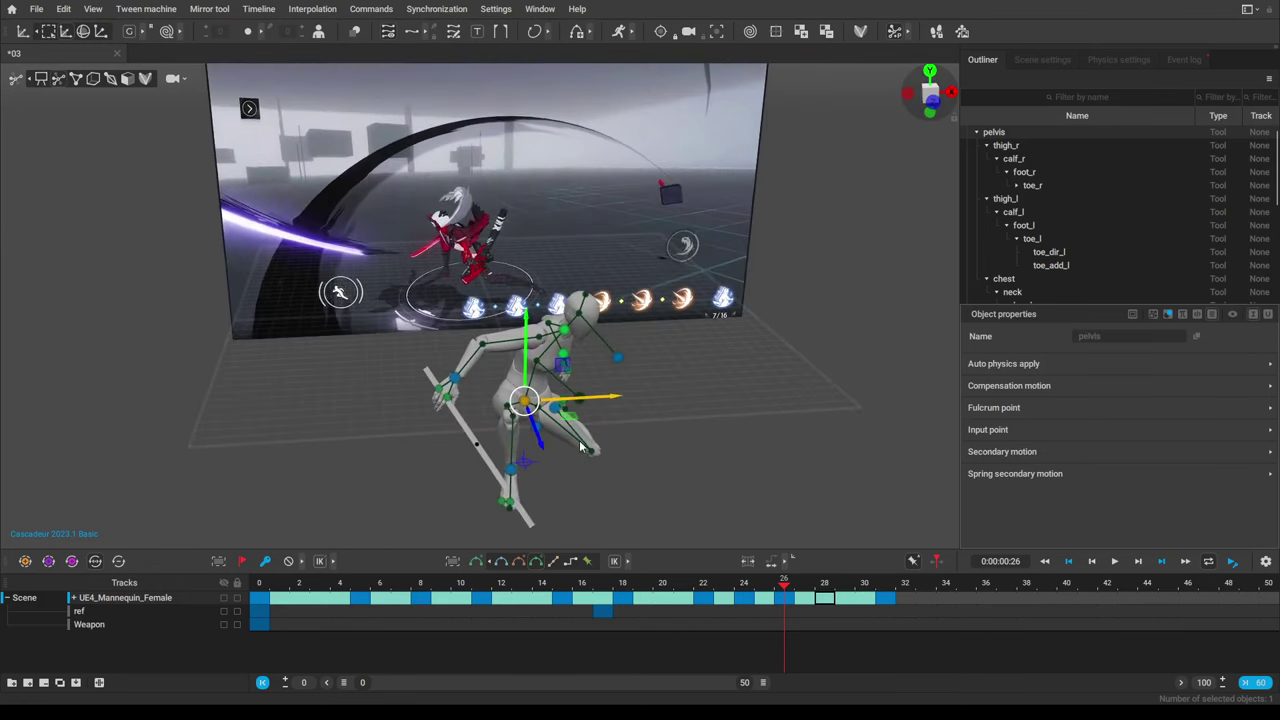
{"action": "left_click", "coordinate": [458, 403]}
{"action": "right_click_drag", "start_coordinate": [458, 403], "coordinate": [583, 425]}
{"action": "left_click_drag", "start_coordinate": [589, 365], "coordinate": [618, 351]}
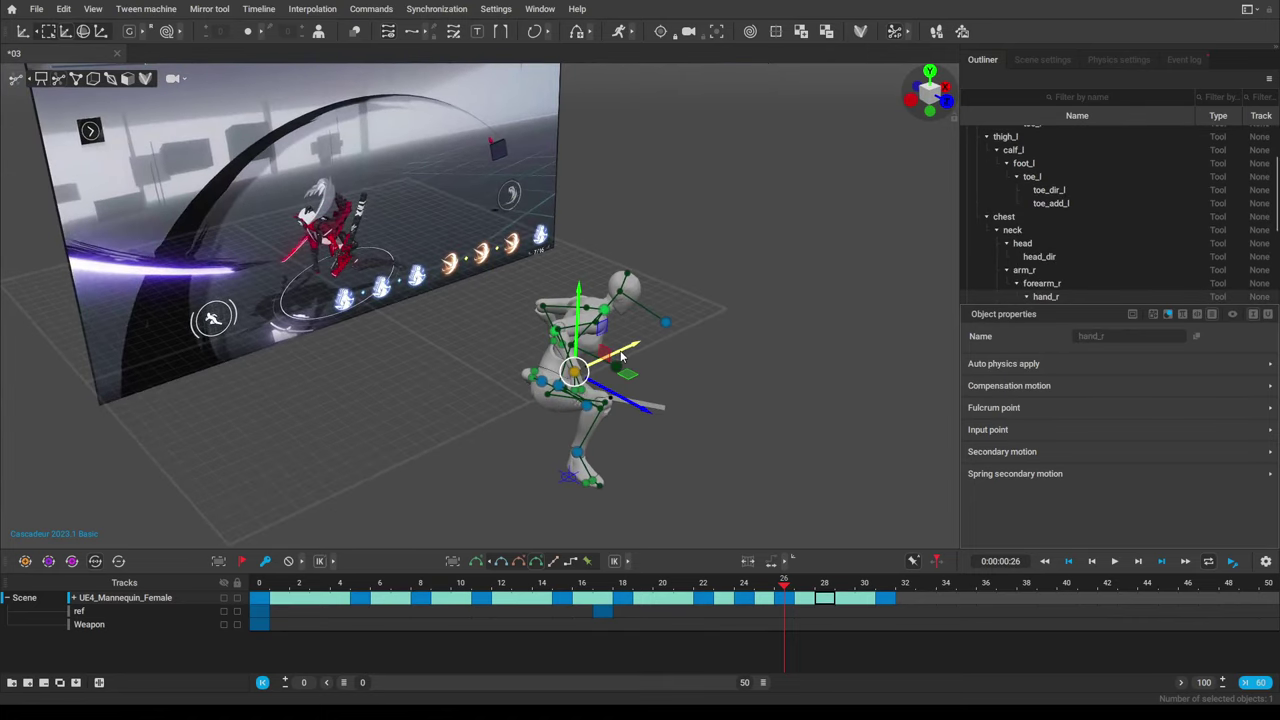
{"action": "left_click_drag", "start_coordinate": [614, 402], "coordinate": [665, 331]}
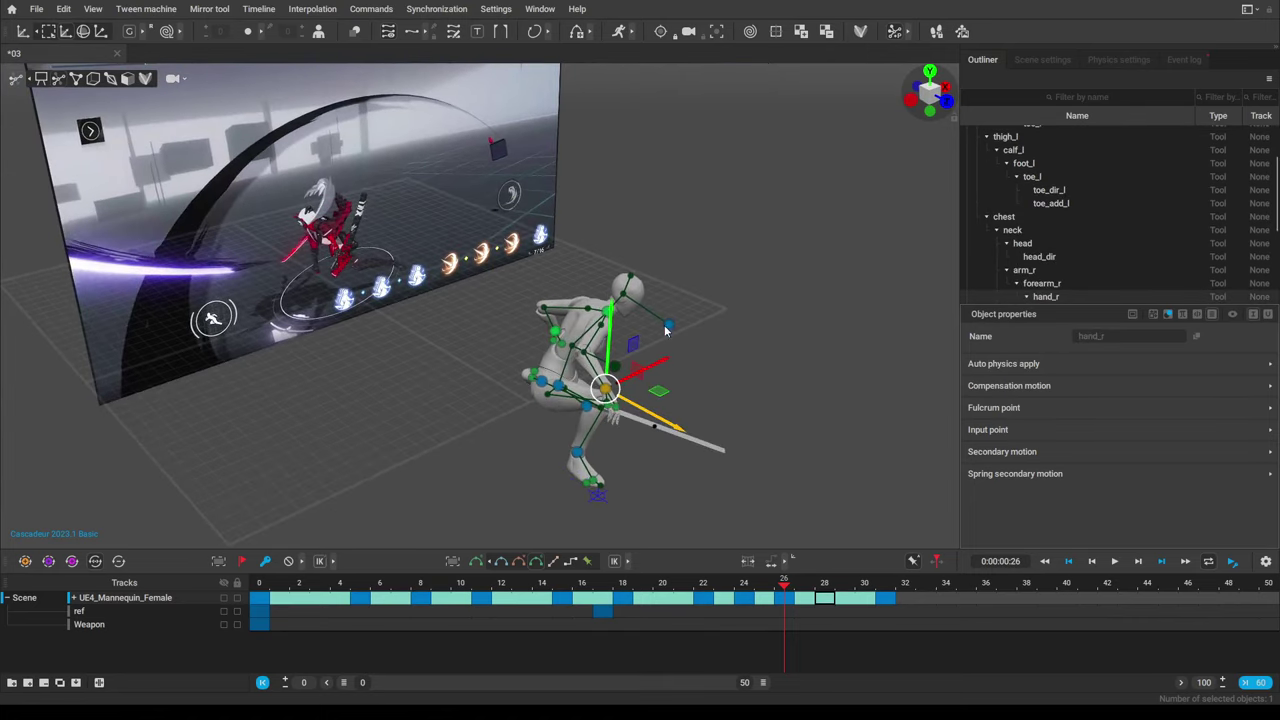
{"action": "right_click_drag", "start_coordinate": [704, 408], "coordinate": [530, 402]}
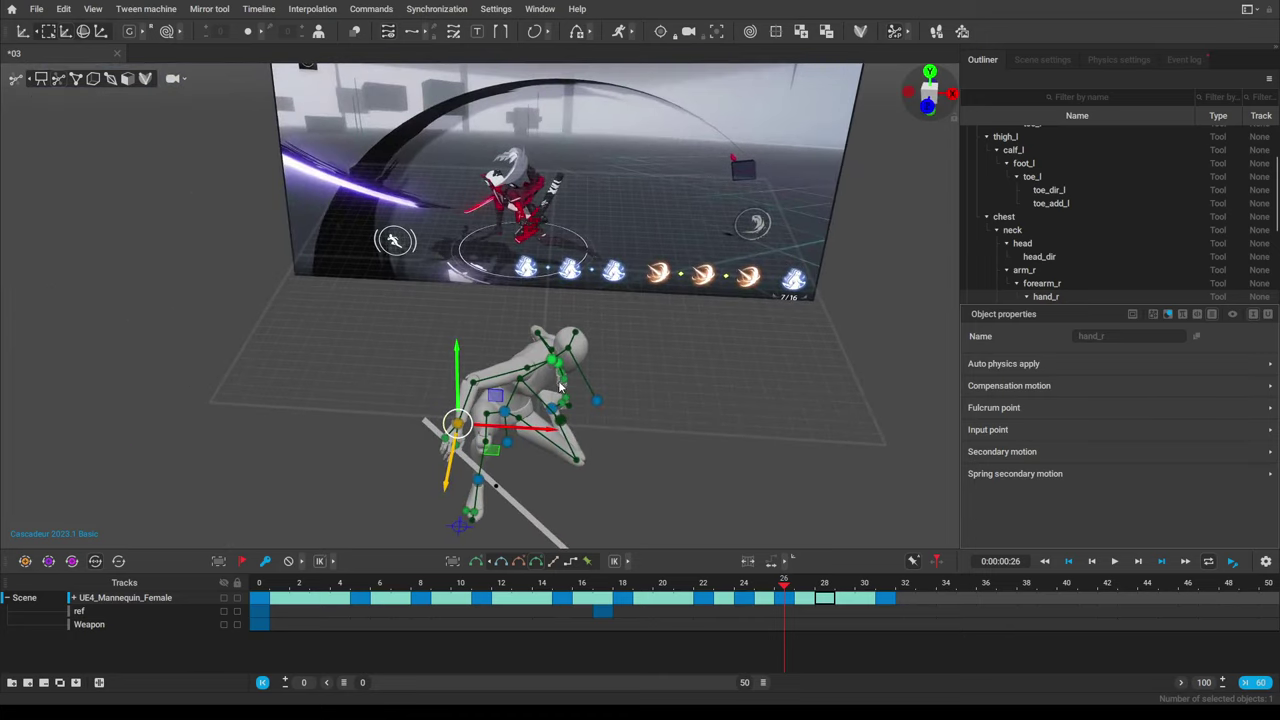
{"action": "left_click", "coordinate": [547, 407]}
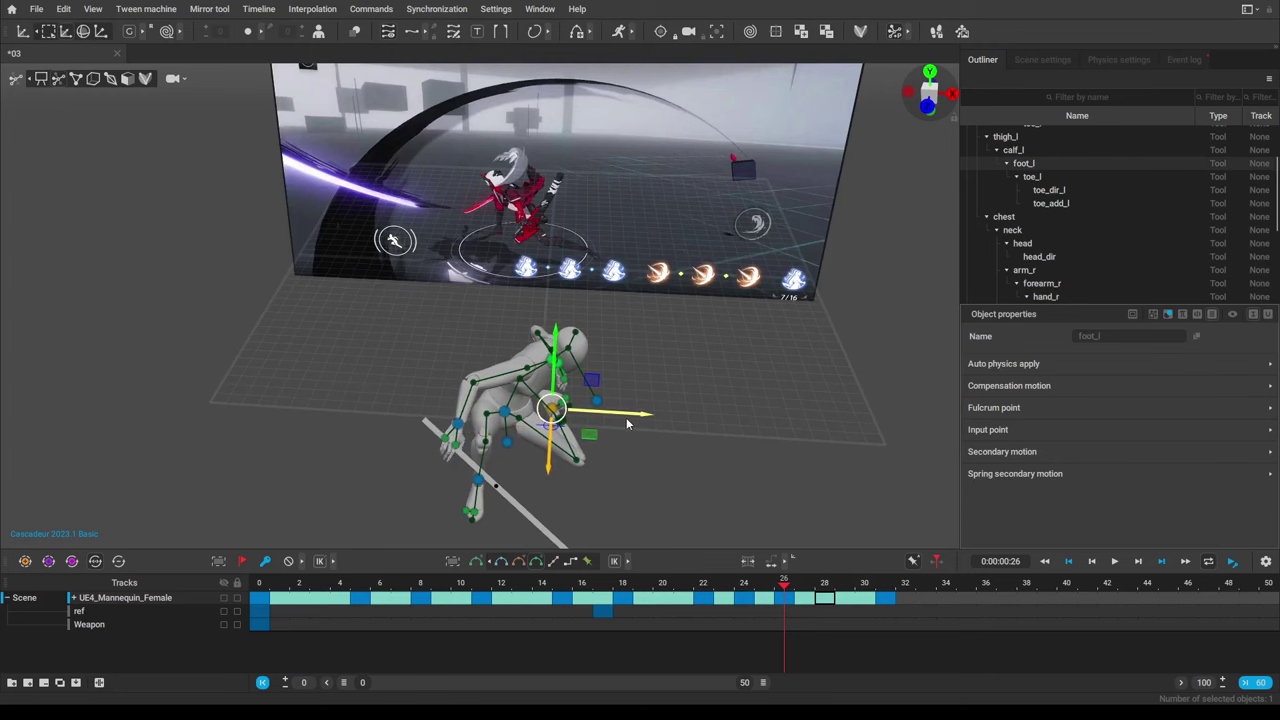
{"action": "right_click_drag", "start_coordinate": [628, 425], "coordinate": [545, 438]}
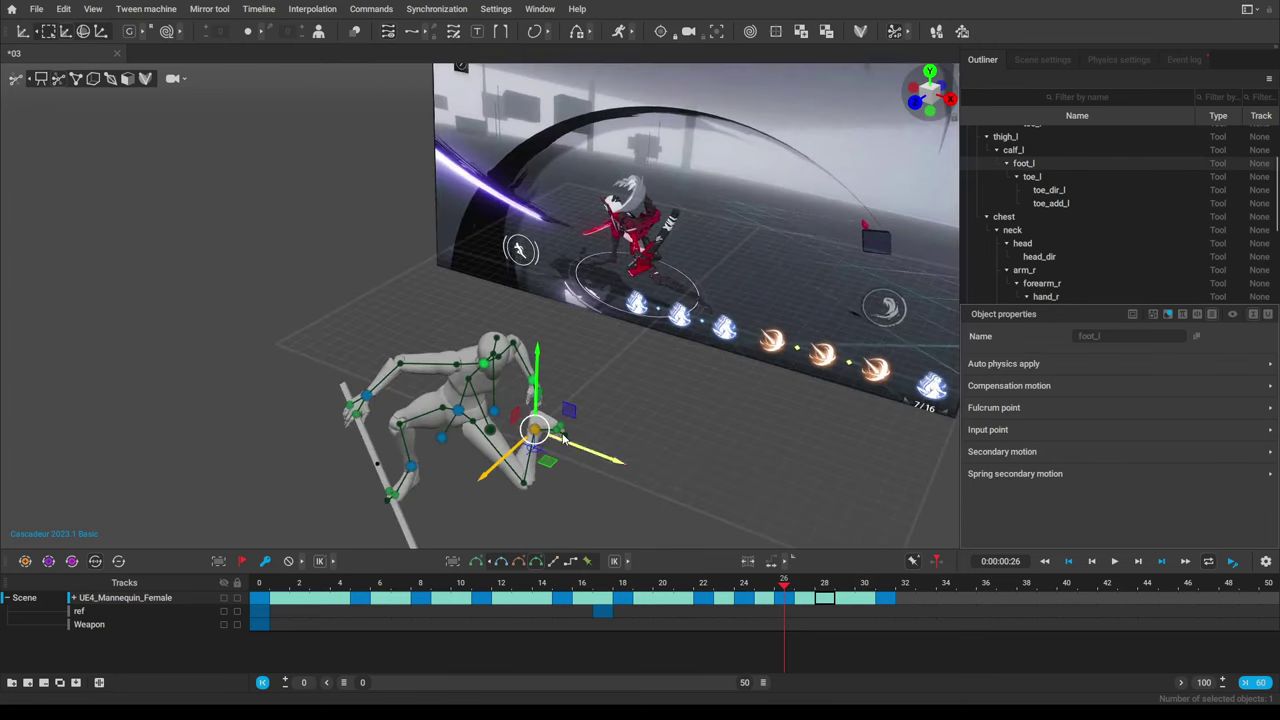
{"action": "left_click", "coordinate": [505, 422]}
{"action": "left_click_drag", "start_coordinate": [505, 422], "coordinate": [515, 432]}
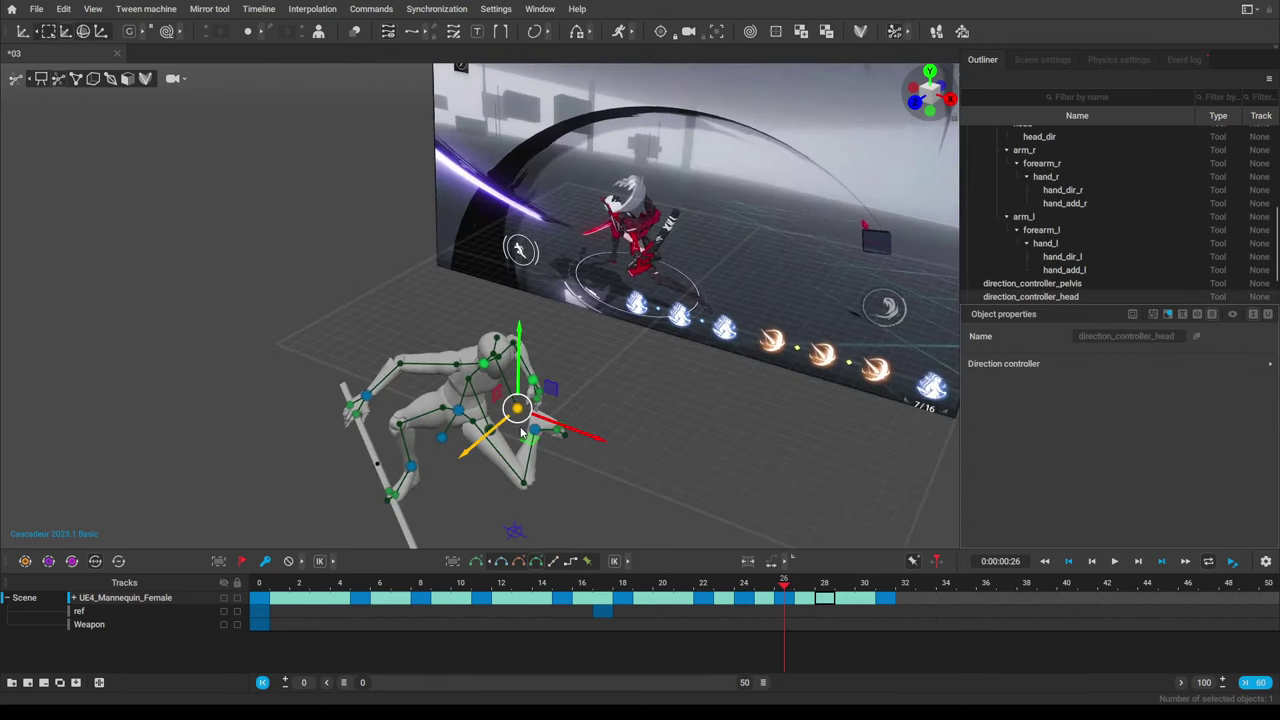
{"action": "key", "text": "ctrl+z"}
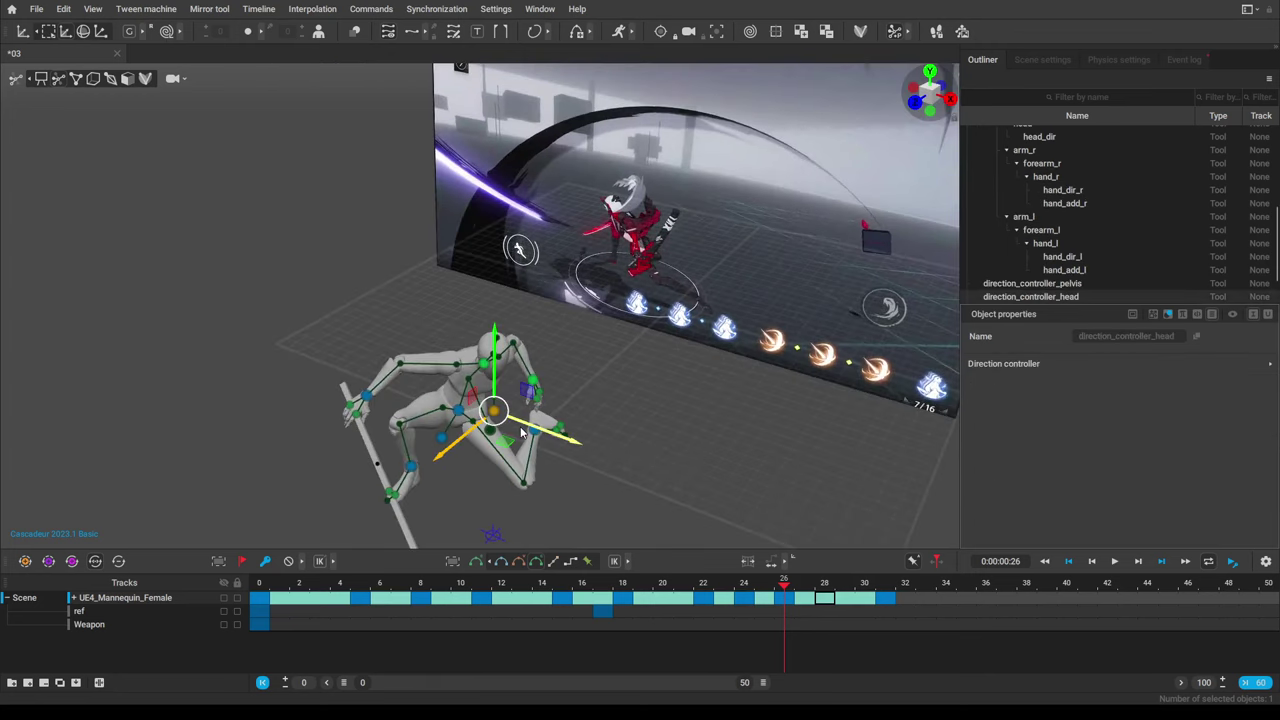
Shift the pelvis point sideways toward the front foot on frame 26.
{"action": "left_click", "coordinate": [459, 410]}
{"action": "left_click_drag", "start_coordinate": [530, 440], "coordinate": [508, 442]}
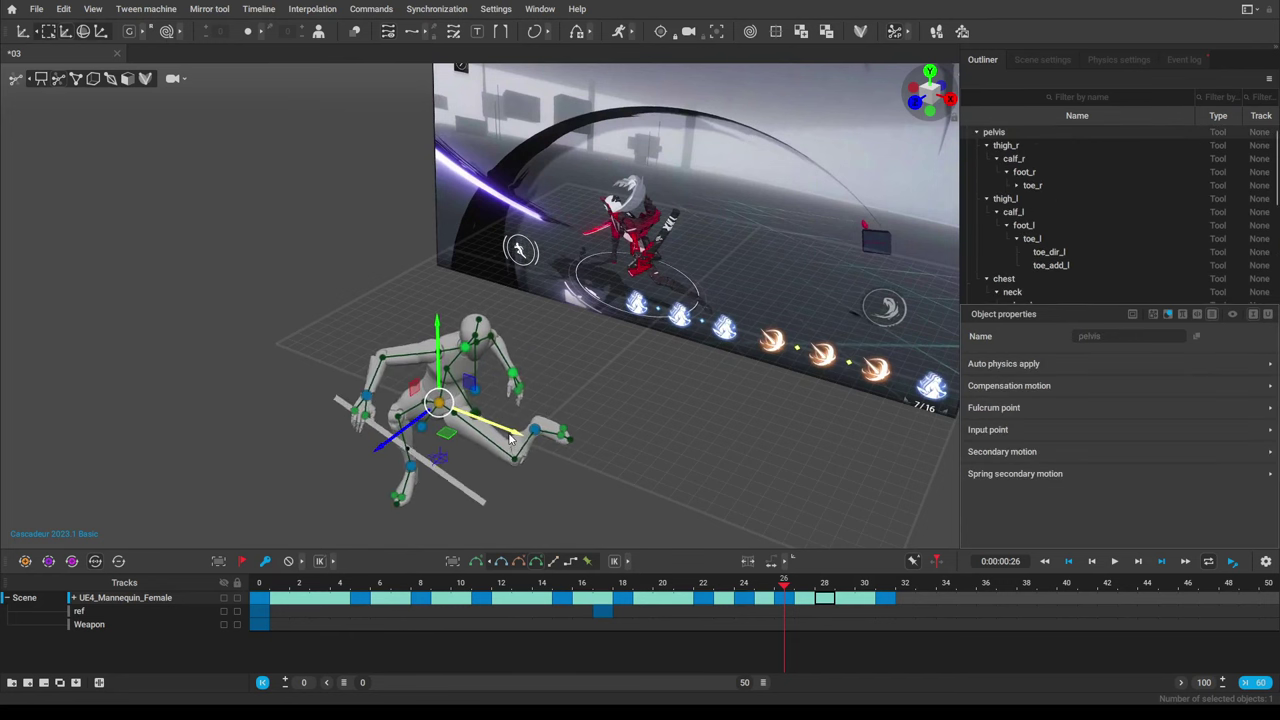
{"action": "left_click", "coordinate": [367, 400]}
{"action": "left_click_drag", "start_coordinate": [525, 459], "coordinate": [440, 462], "text": "alt"}
Move the head direction controller sideways on frame 26 to turn the head's facing.
{"action": "left_click", "coordinate": [365, 380]}
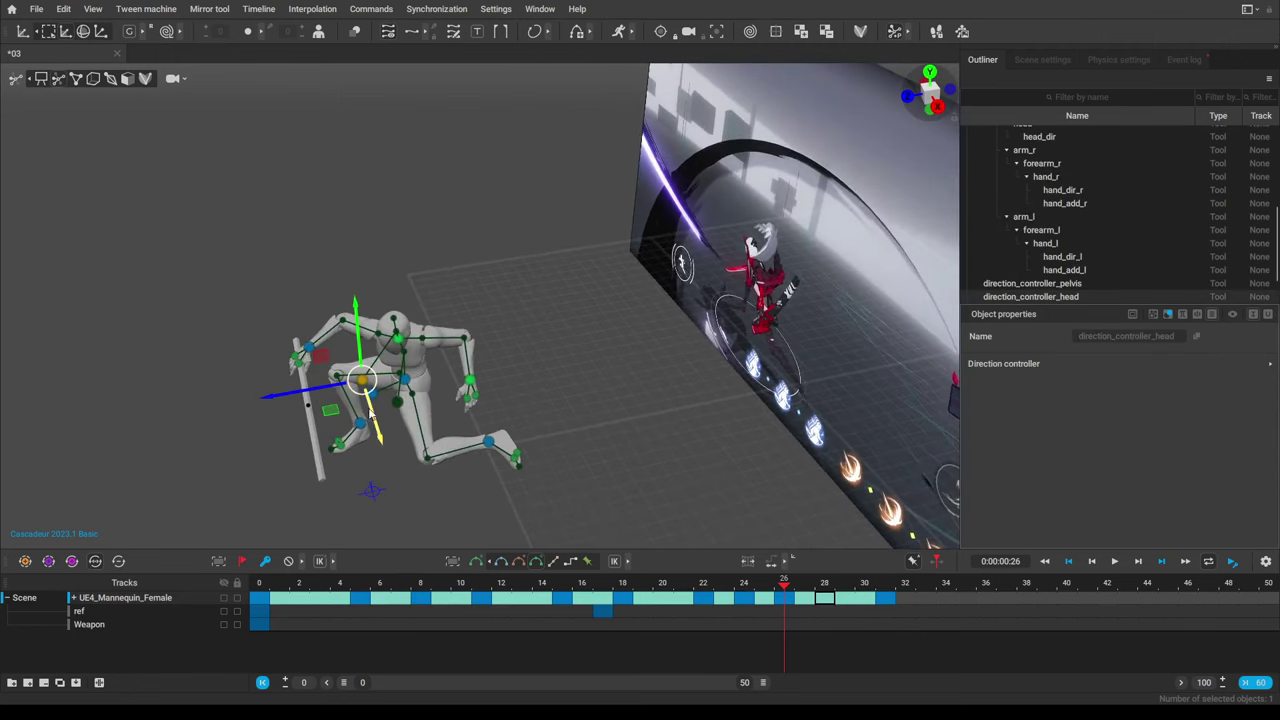
{"action": "left_click_drag", "start_coordinate": [378, 436], "coordinate": [336, 418]}
{"action": "left_click_drag", "start_coordinate": [580, 410], "coordinate": [502, 343], "text": "alt"}
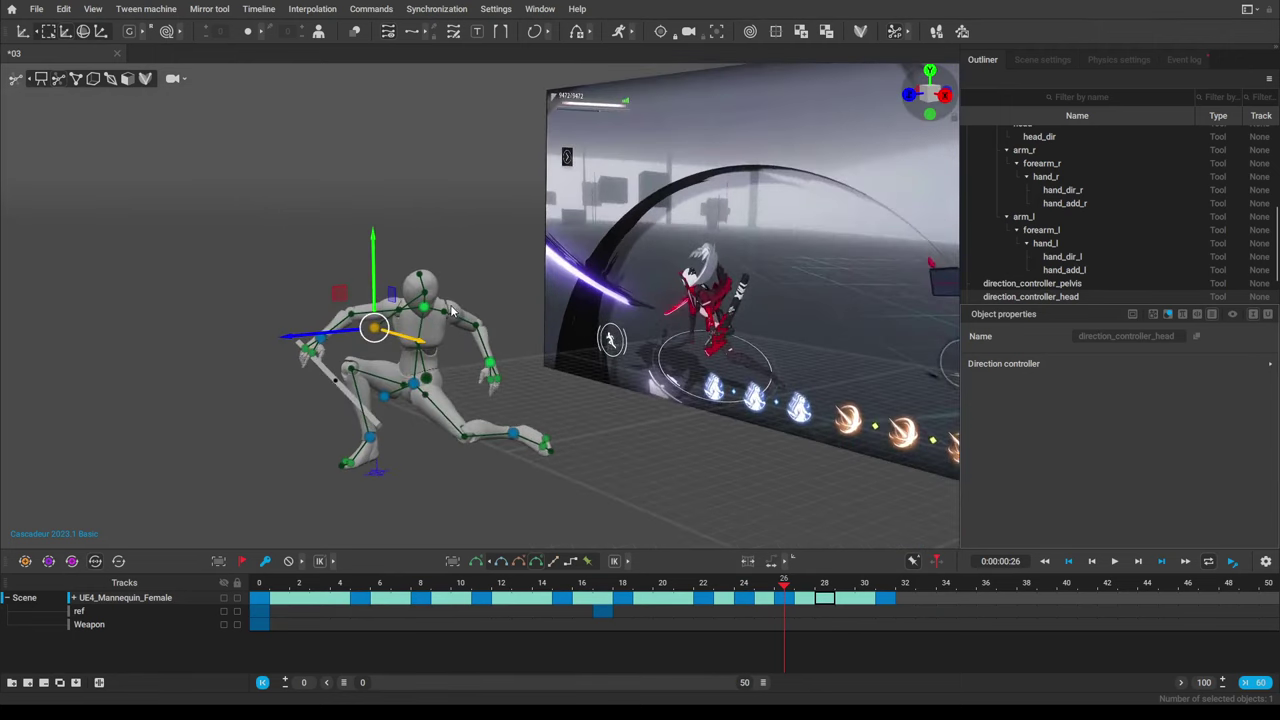
{"action": "right_click_drag", "start_coordinate": [452, 313], "coordinate": [522, 445]}
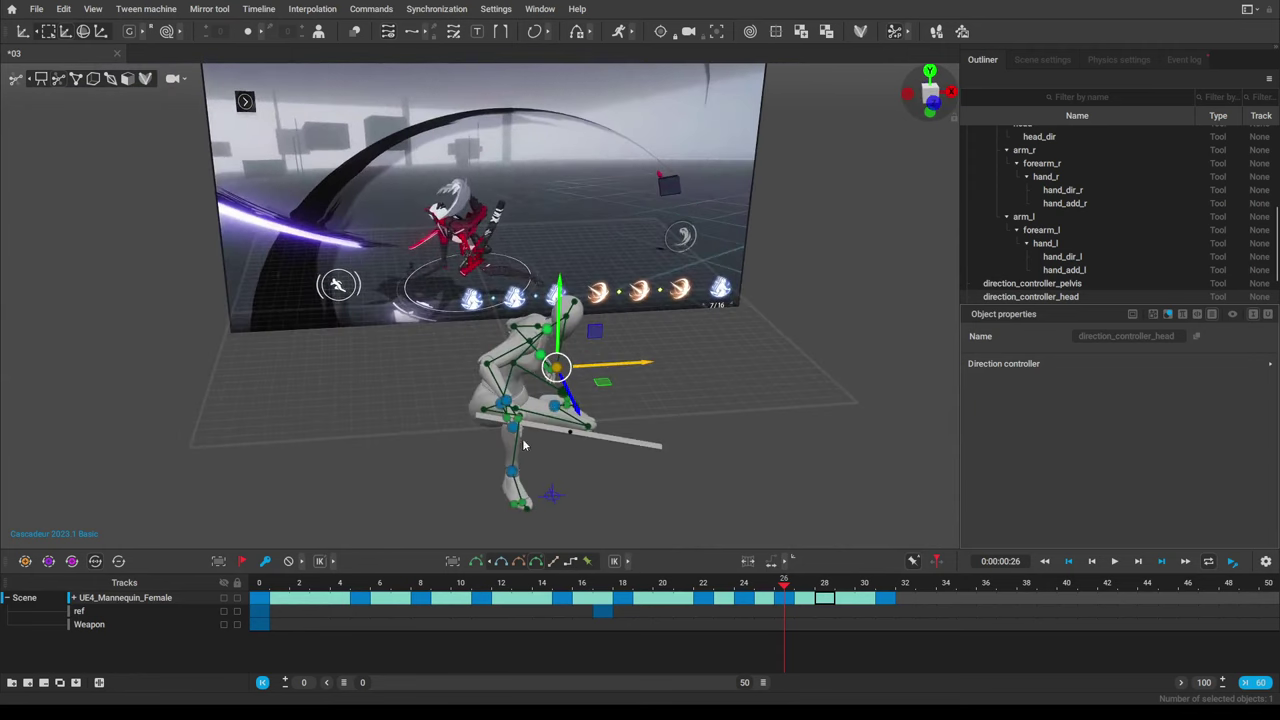
Twist the torso with the chest direction controller and reposition the neck point on frame 26.
{"action": "left_click", "coordinate": [561, 393]}
{"action": "left_click_drag", "start_coordinate": [617, 394], "coordinate": [690, 483]}
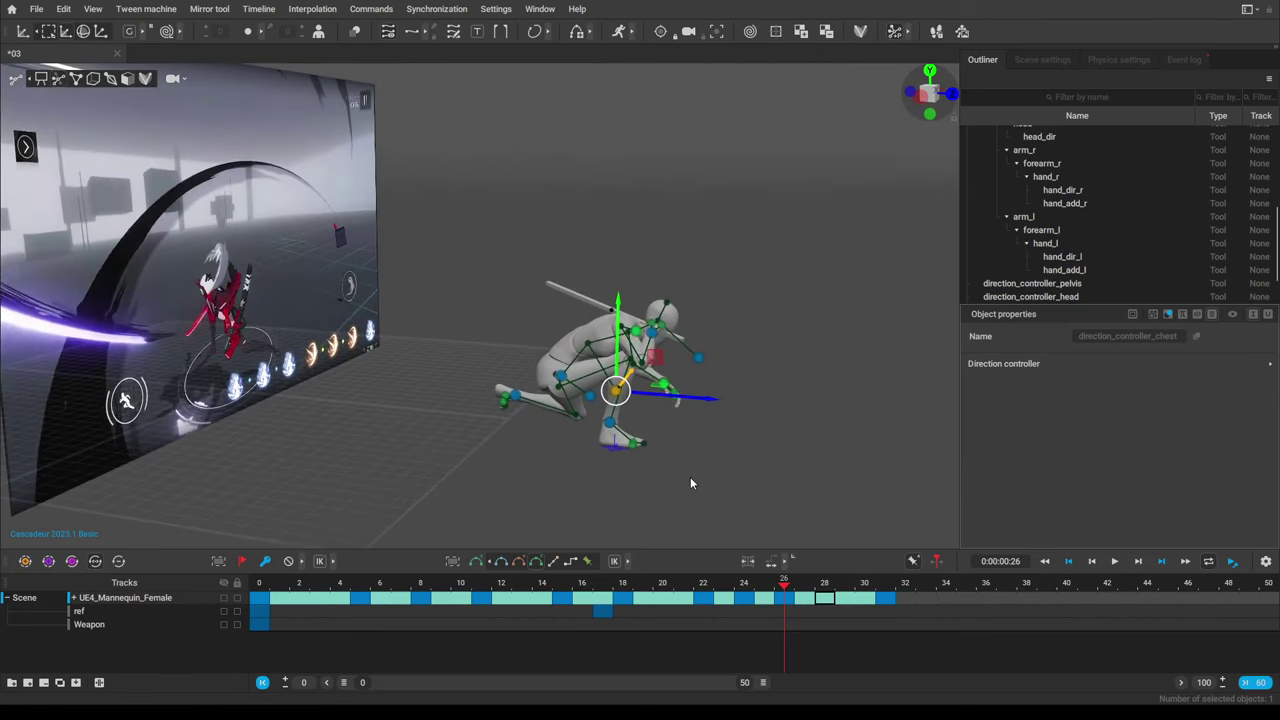
{"action": "left_click", "coordinate": [634, 333]}
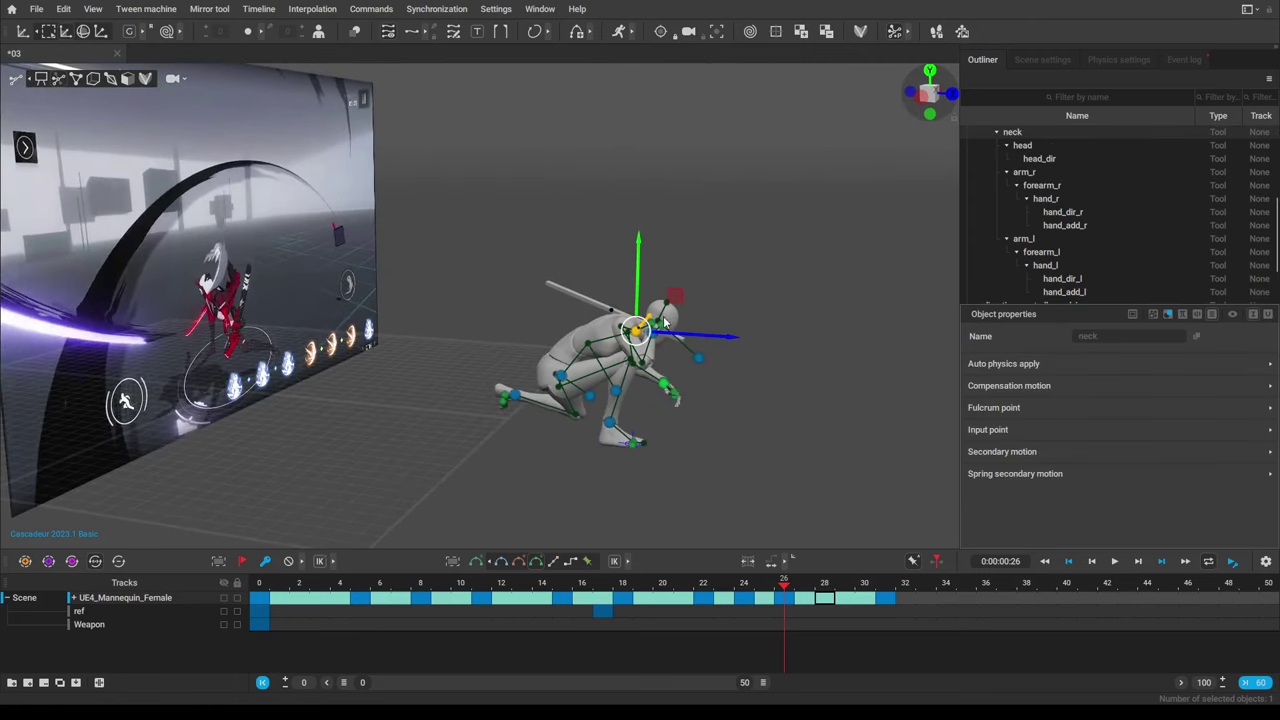
{"action": "left_click_drag", "start_coordinate": [676, 298], "coordinate": [639, 277]}
{"action": "left_click", "coordinate": [602, 367]}
{"action": "key", "text": "r"}
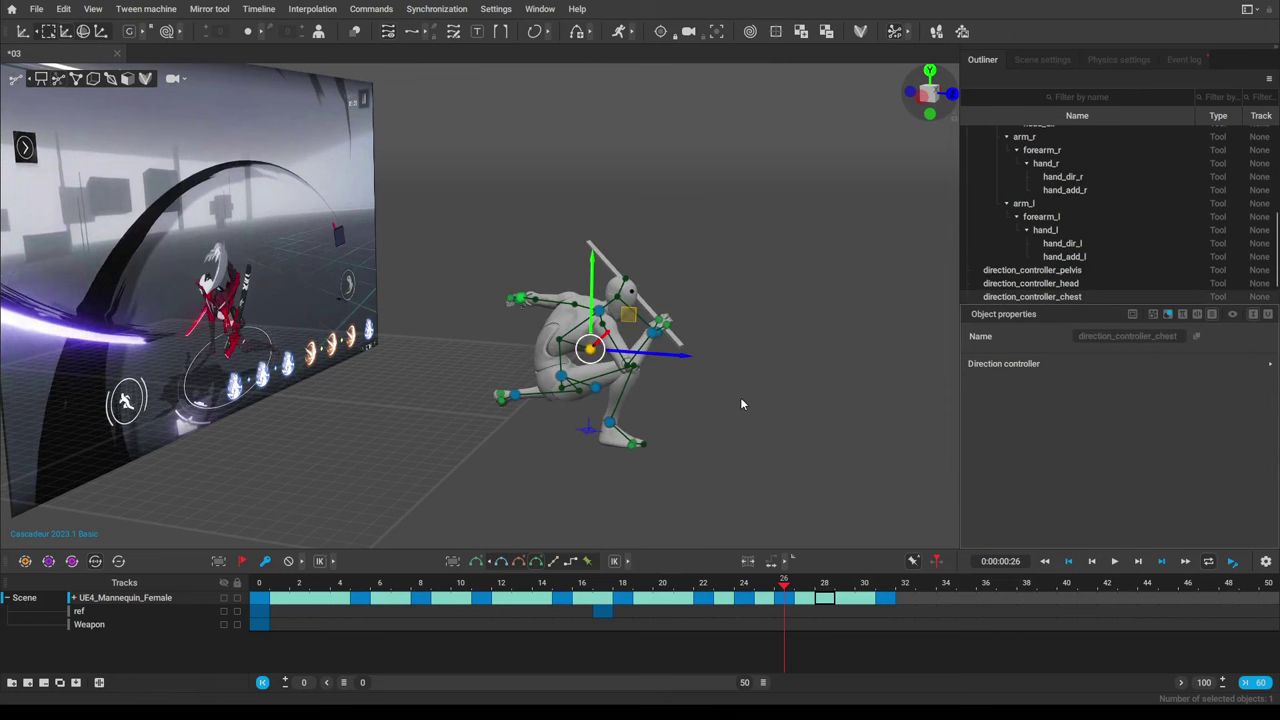
Shift the neck point along the mannequin's sideways axis on frame 26 to refine the upper body's lean.
{"action": "right_click_drag", "start_coordinate": [741, 404], "coordinate": [512, 357]}
{"action": "left_click", "coordinate": [516, 342]}
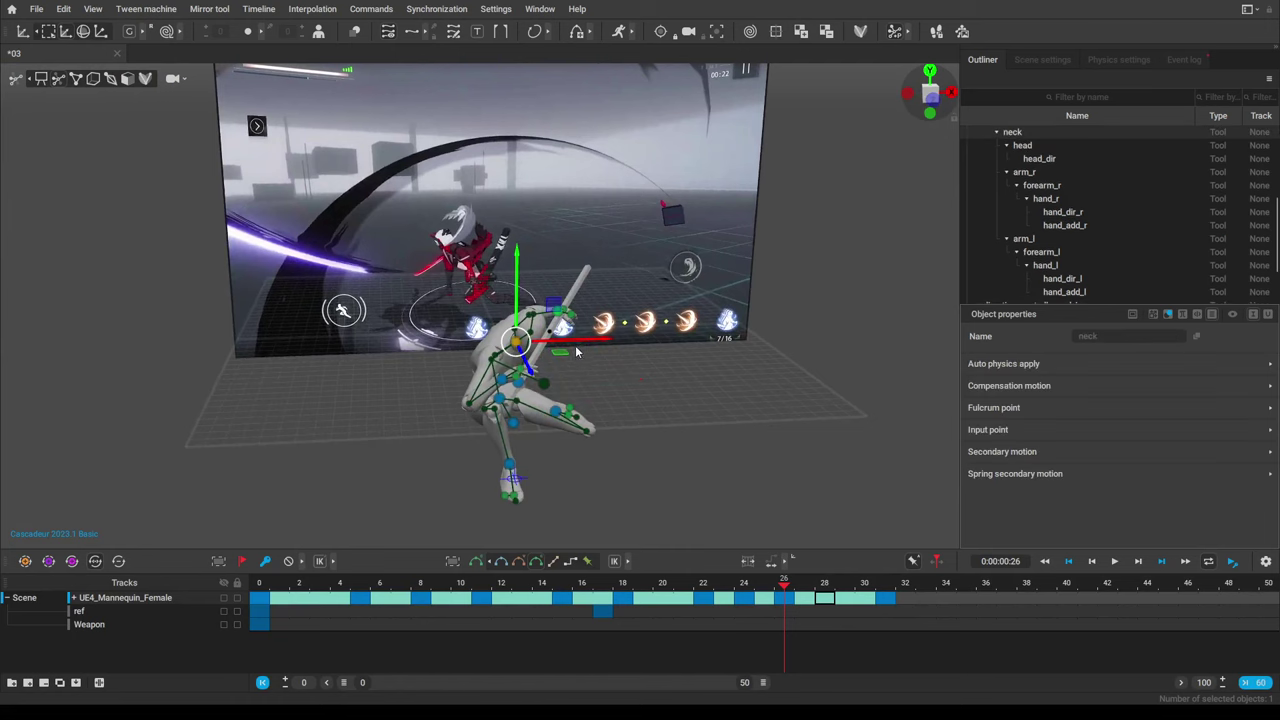
{"action": "left_click_drag", "start_coordinate": [577, 340], "coordinate": [559, 408]}
{"action": "right_click_drag", "start_coordinate": [558, 407], "coordinate": [393, 360]}
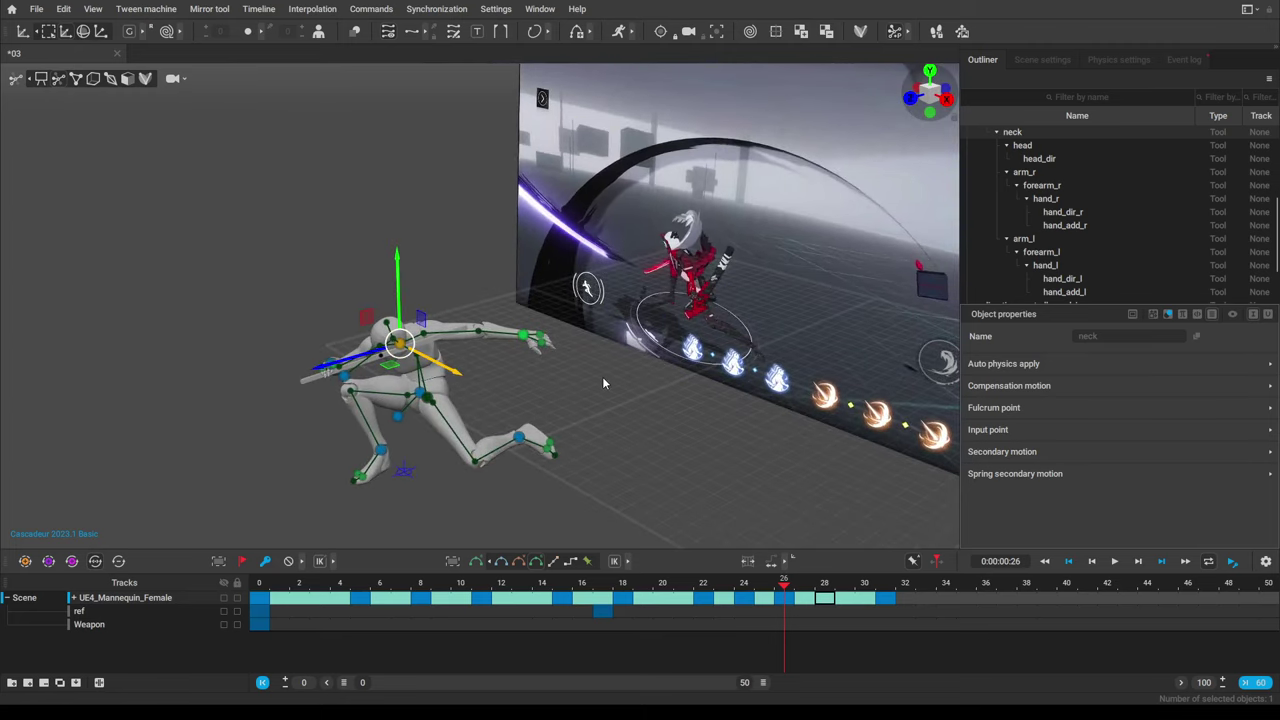
Shift the right hand point slightly outward, away from the body, on frame 26.
{"action": "scroll", "coordinate": [602, 378], "scroll_direction": "up", "scroll_amount": 3}
{"action": "middle_click_drag", "start_coordinate": [760, 322], "coordinate": [547, 333]}
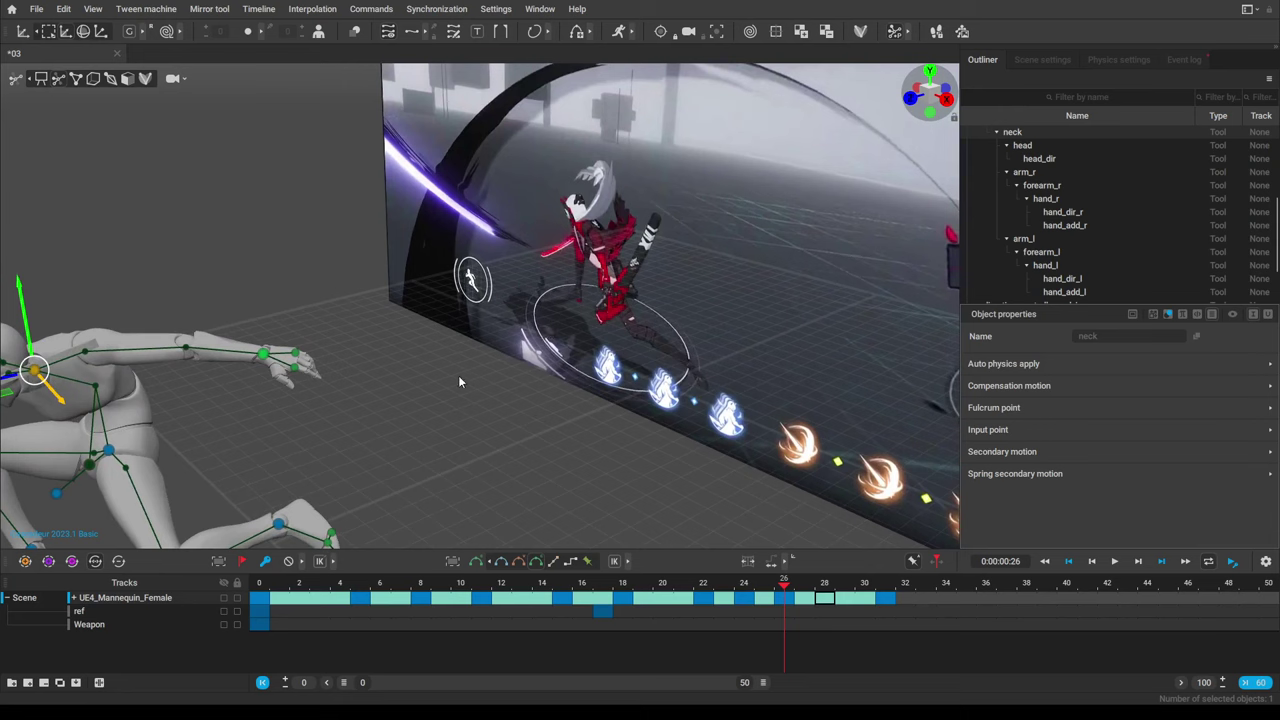
{"action": "middle_click_drag", "start_coordinate": [391, 389], "coordinate": [588, 301]}
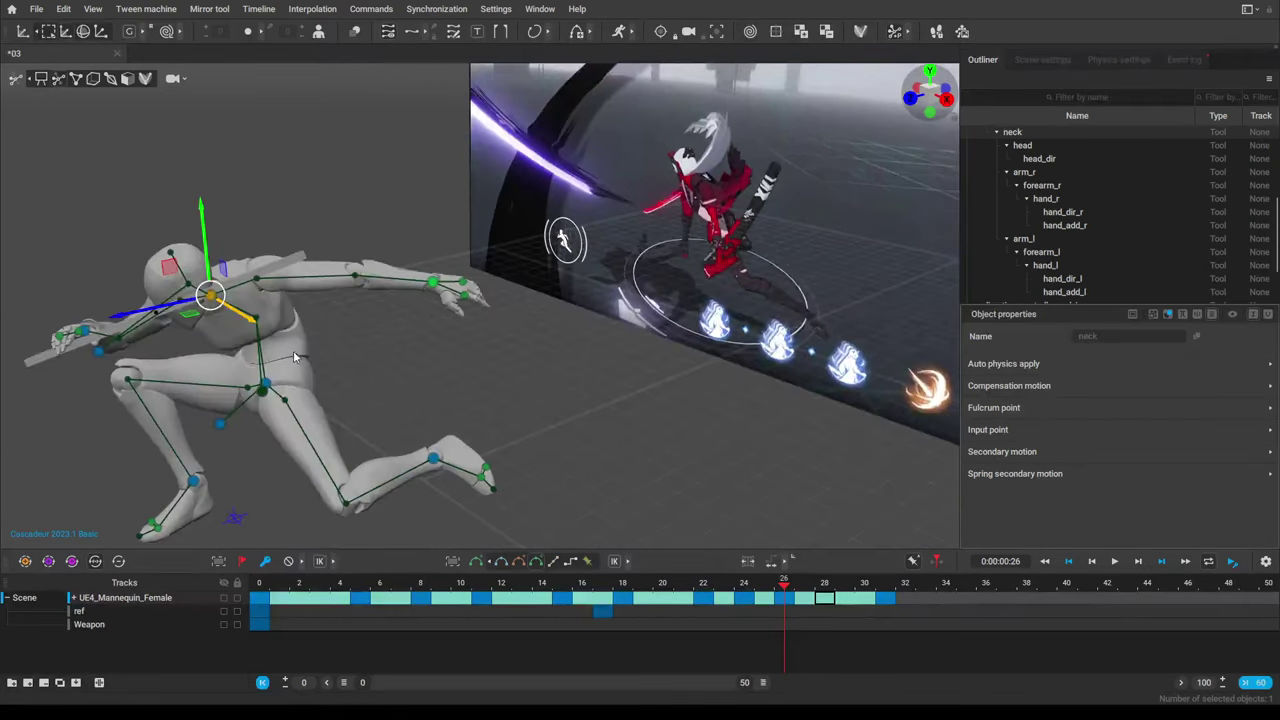
{"action": "right_click_drag", "start_coordinate": [295, 357], "coordinate": [330, 335]}
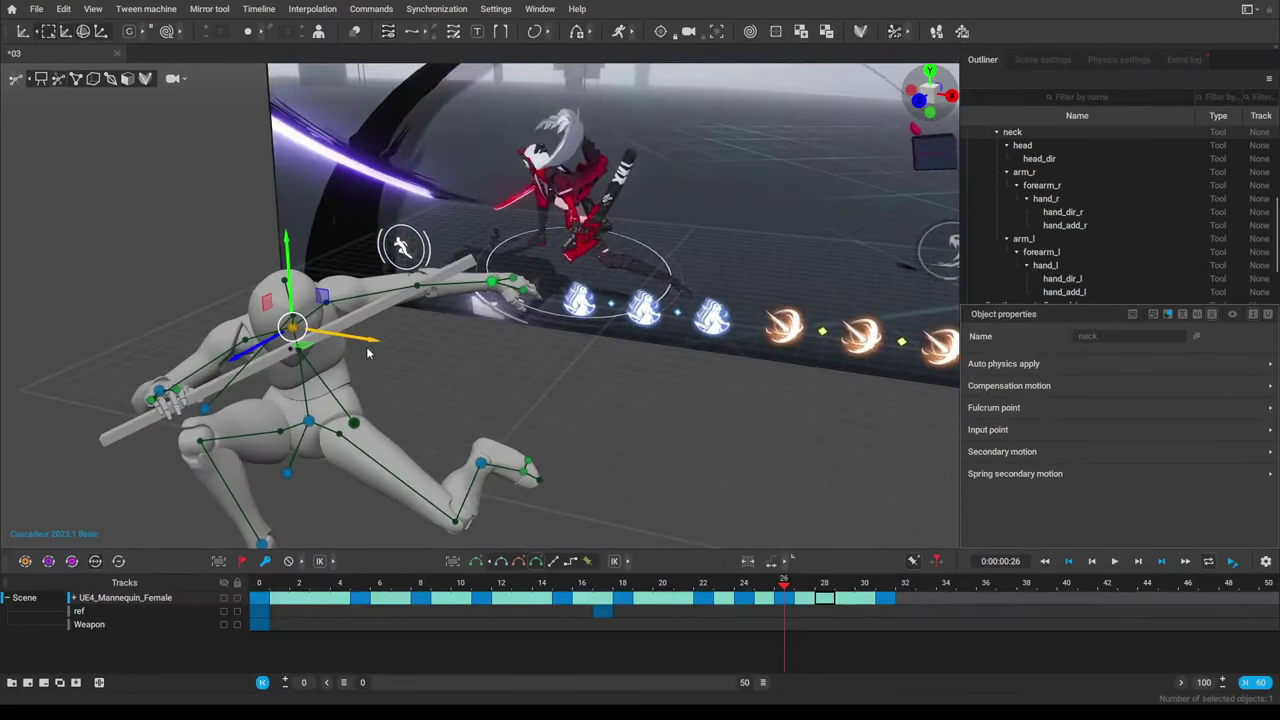
{"action": "left_click", "coordinate": [158, 397]}
{"action": "right_click_drag", "start_coordinate": [230, 410], "coordinate": [137, 404]}
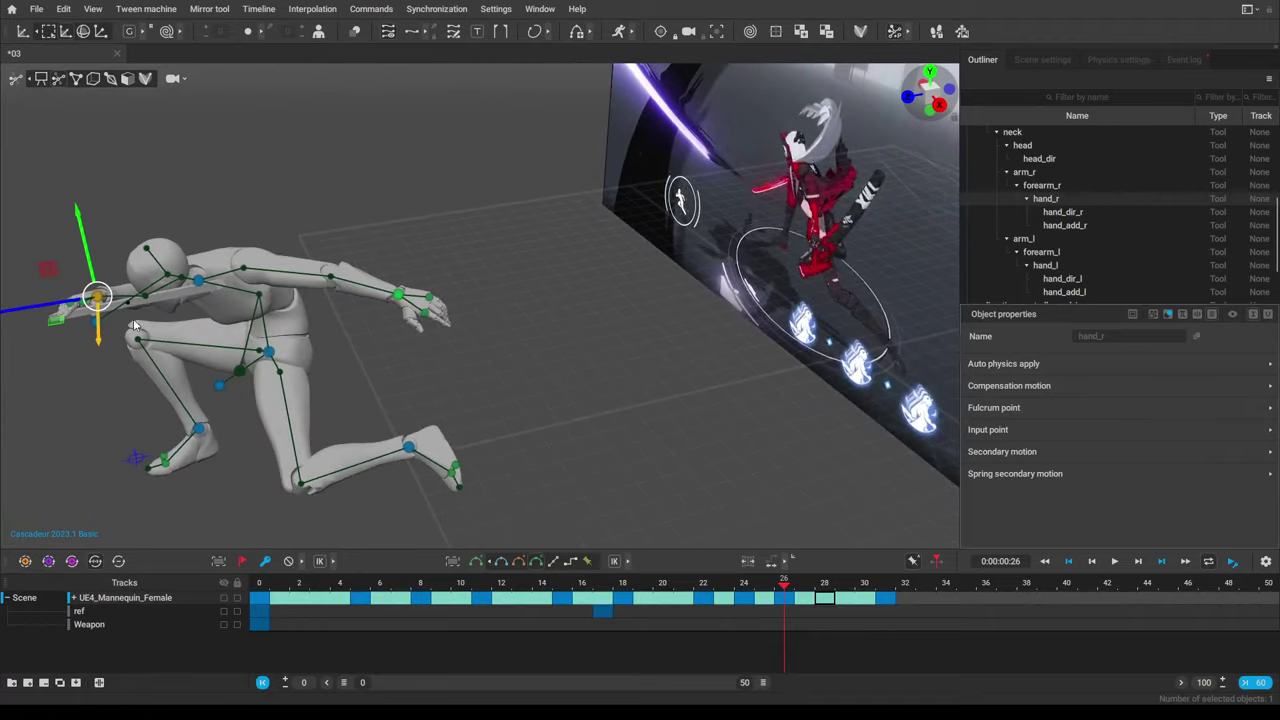
{"action": "mouse_move", "coordinate": [72, 304]}
{"action": "left_mouse_down"}
{"action": "mouse_move", "coordinate": [48, 310]}
{"action": "mouse_move", "coordinate": [67, 309]}
{"action": "left_mouse_up"}
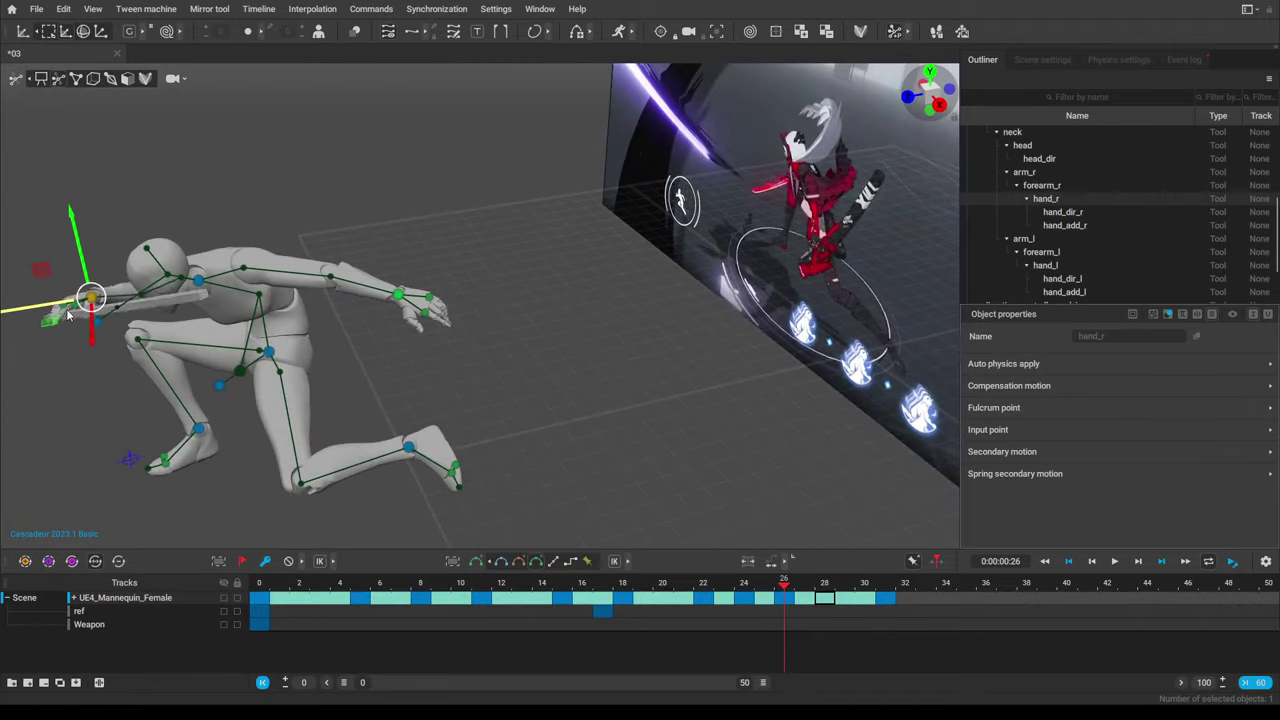
Lower the right hand point below the front knee on frame 26, bringing the sword down toward the floor.
{"action": "right_click_drag", "start_coordinate": [141, 392], "coordinate": [382, 357]}
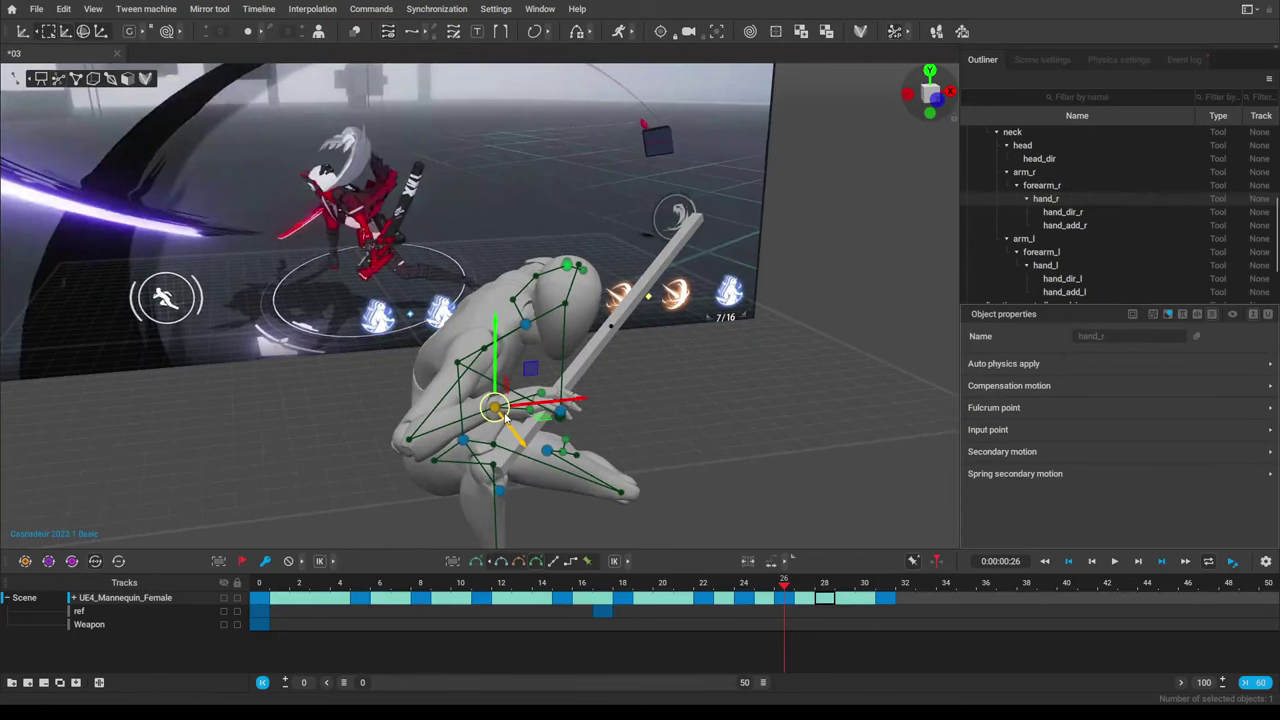
{"action": "right_click_drag", "start_coordinate": [510, 407], "coordinate": [679, 456]}
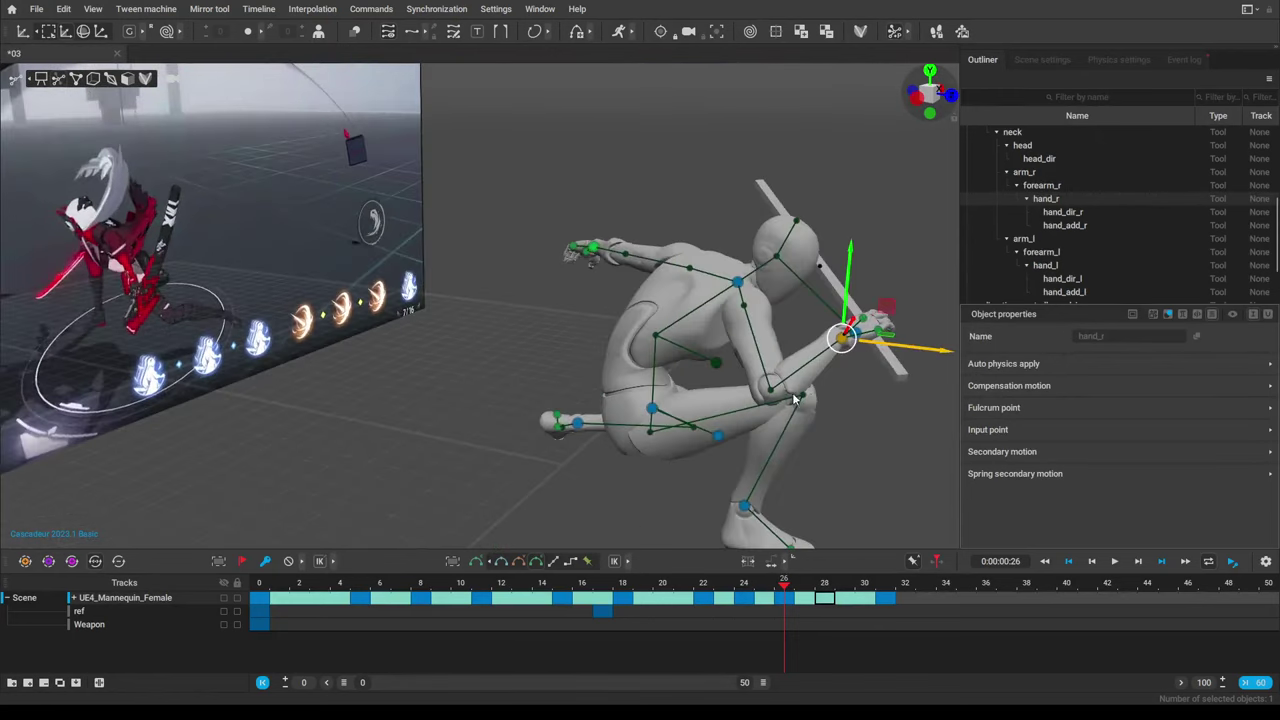
{"action": "middle_click_drag", "start_coordinate": [794, 394], "coordinate": [648, 341]}
{"action": "left_click_drag", "start_coordinate": [680, 291], "coordinate": [706, 371]}
{"action": "left_click_drag", "start_coordinate": [796, 406], "coordinate": [611, 396], "text": "alt"}
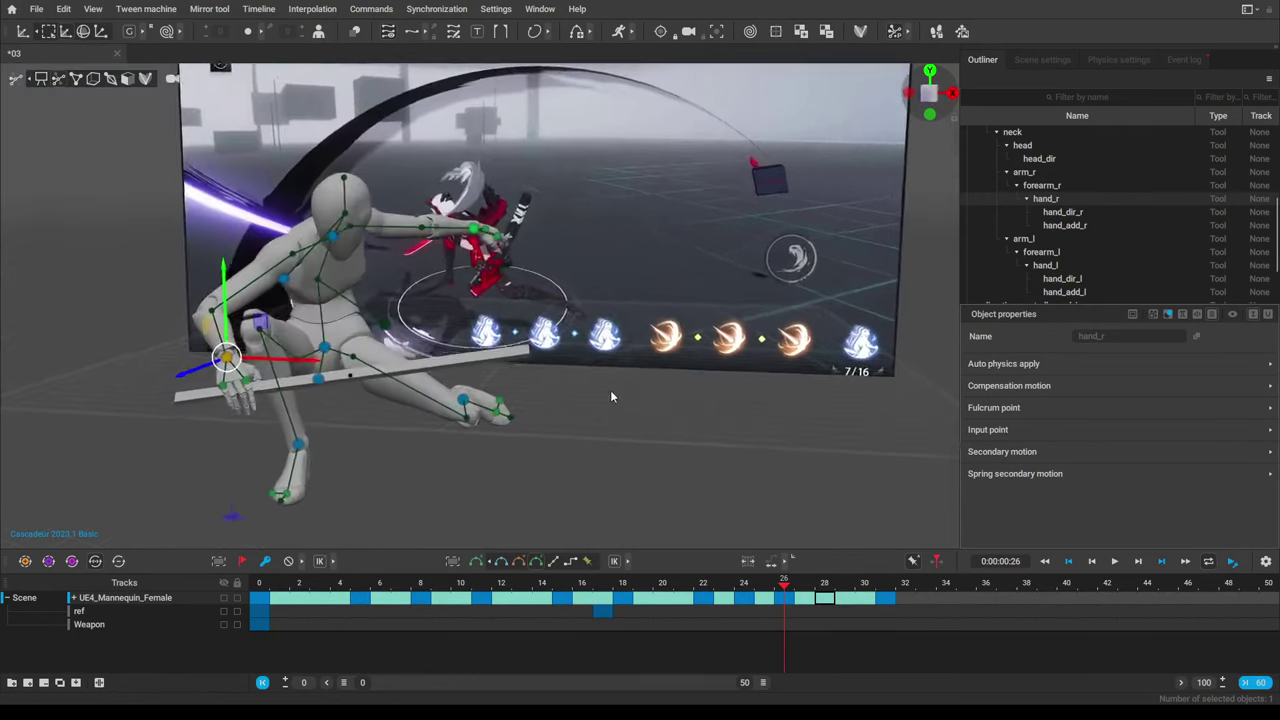
Rotate the right hand together with its direction points about the vertical axis on frame 26 so the sword points forward.
{"action": "right_click_drag", "start_coordinate": [612, 397], "coordinate": [737, 428]}
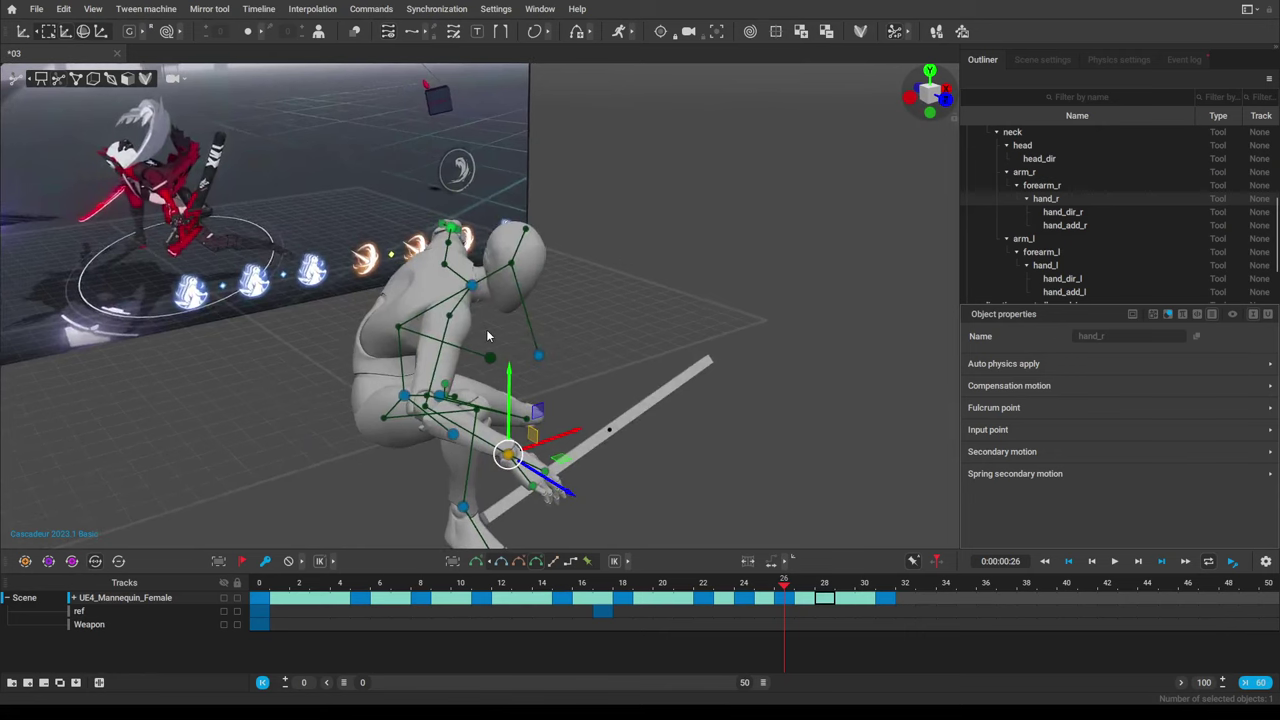
{"action": "double_click", "coordinate": [509, 456]}
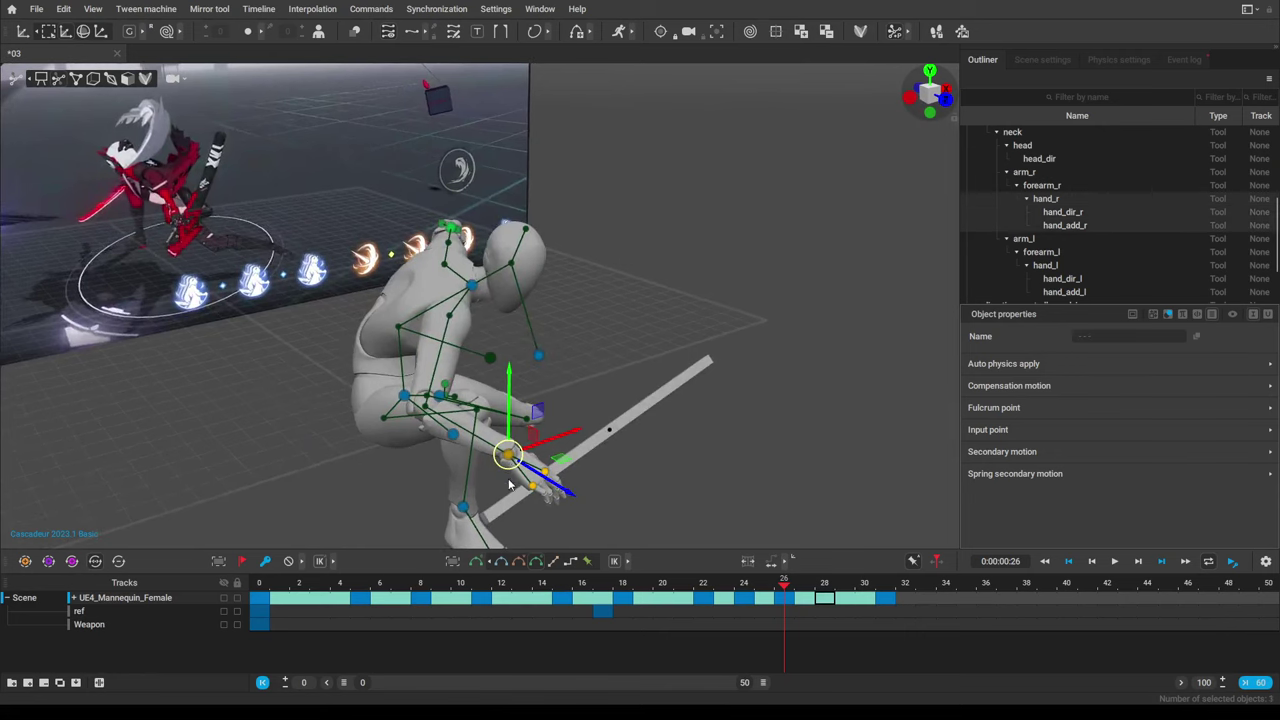
{"action": "right_click_drag", "start_coordinate": [509, 456], "coordinate": [450, 475]}
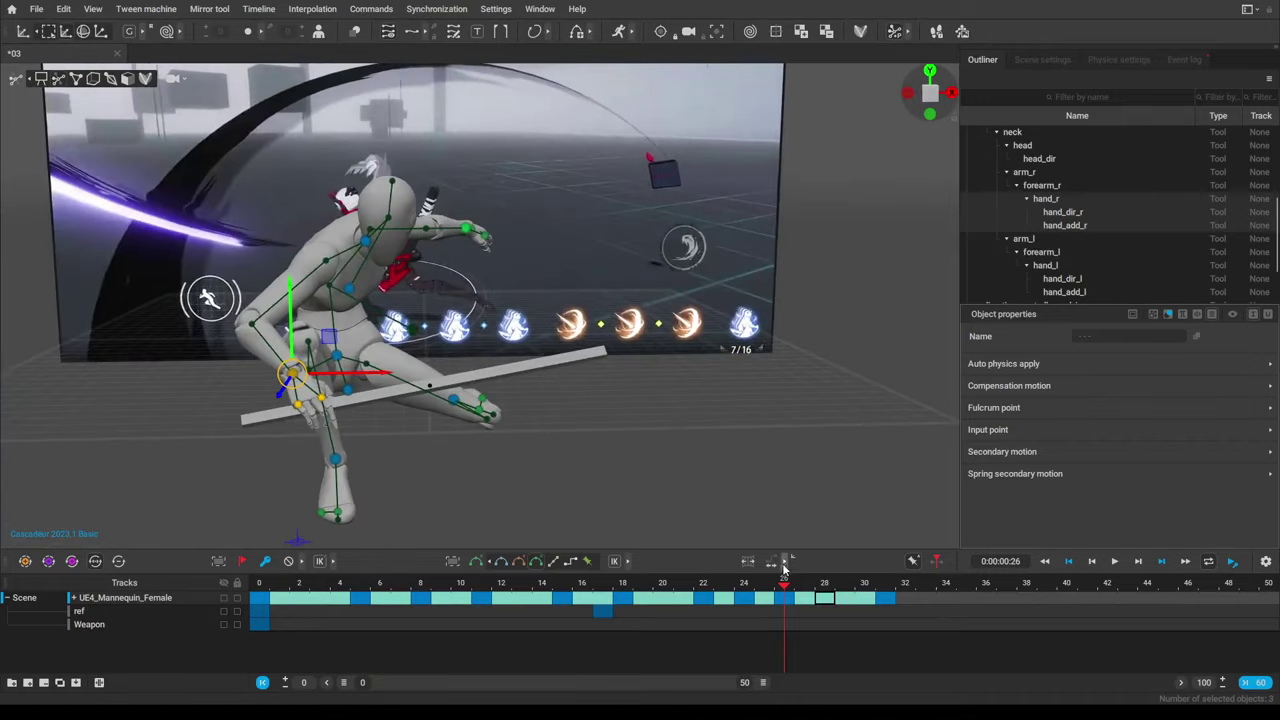
{"action": "left_click", "coordinate": [745, 590]}
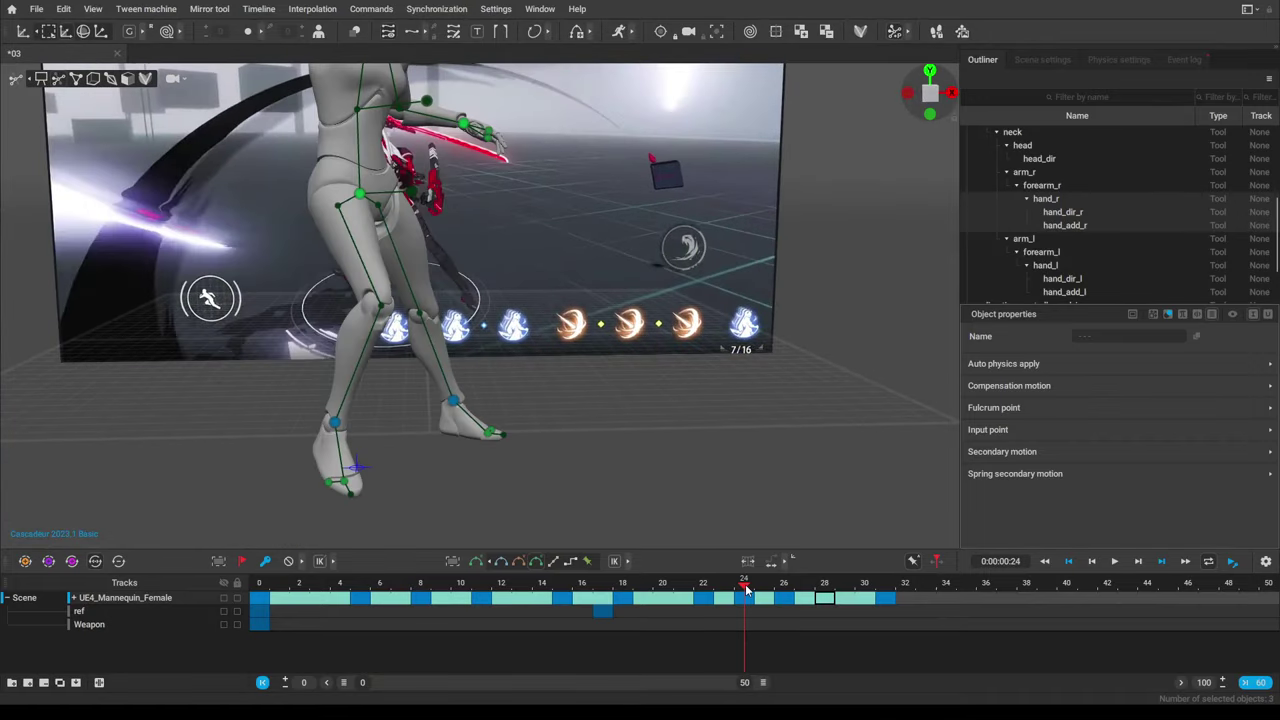
{"action": "scroll", "coordinate": [576, 283], "scroll_direction": "down", "scroll_amount": 3}
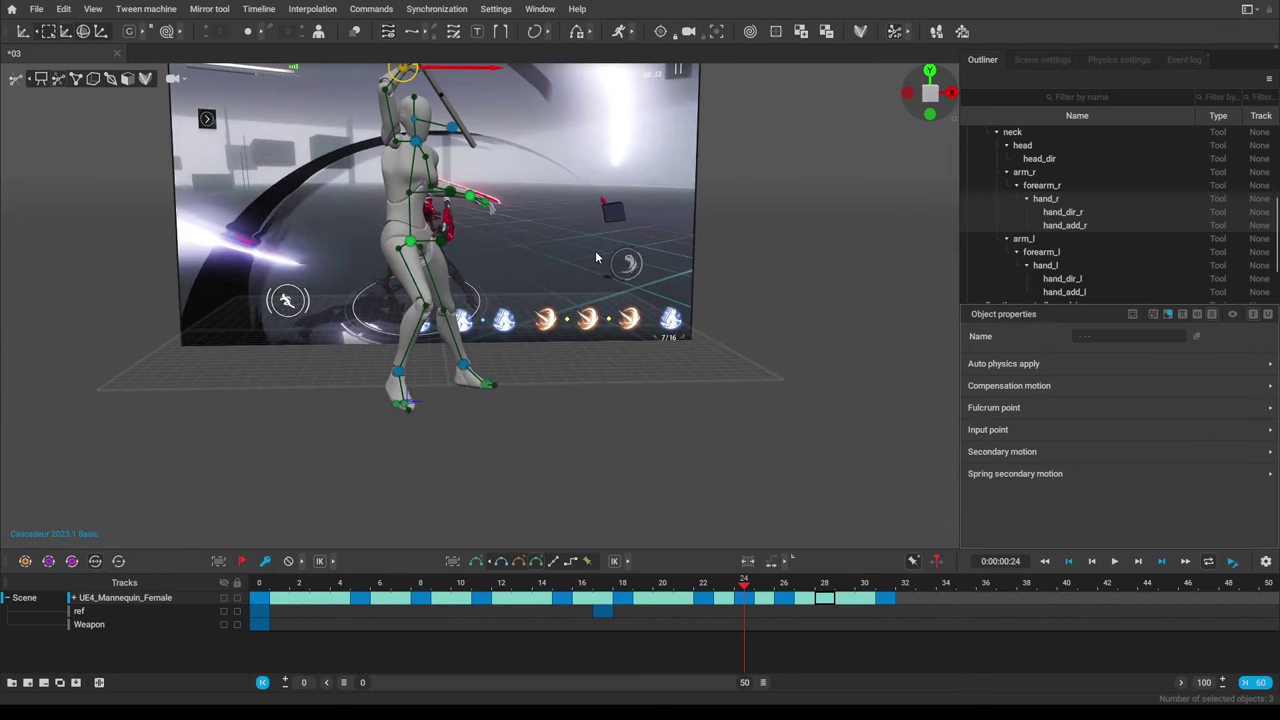
{"action": "middle_click_drag", "start_coordinate": [596, 258], "coordinate": [627, 287]}
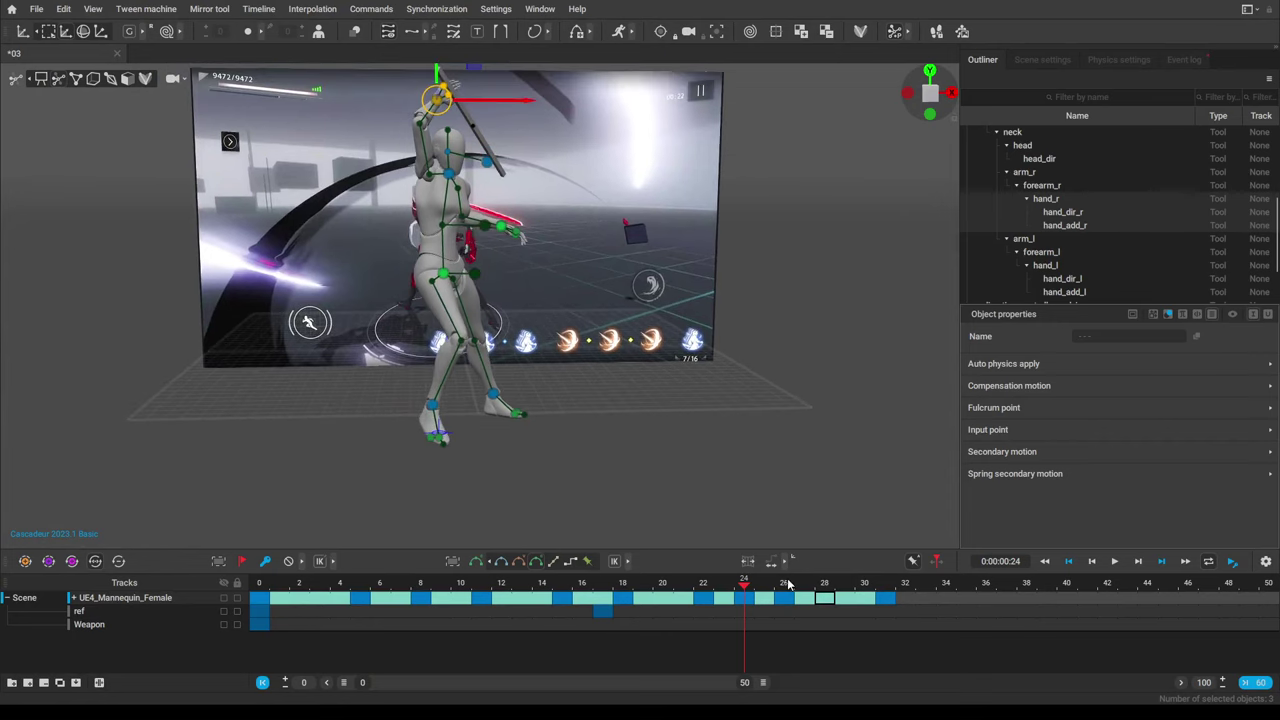
{"action": "left_click", "coordinate": [786, 584]}
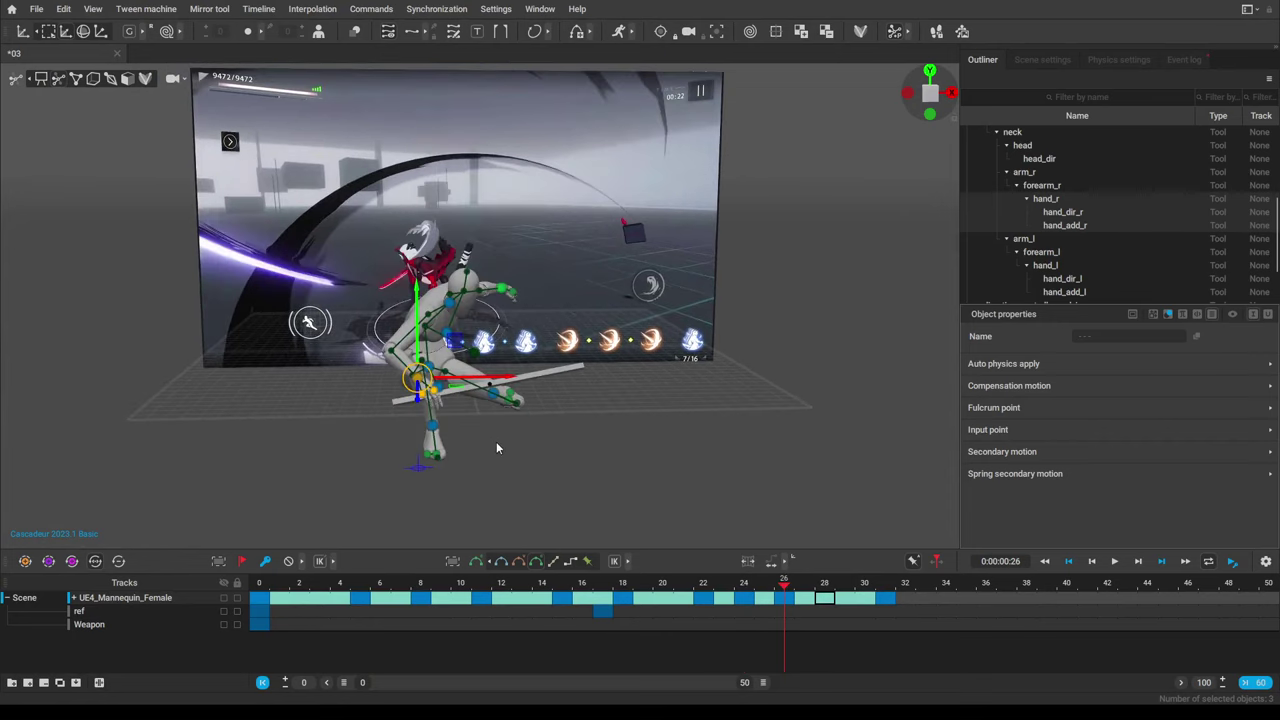
{"action": "scroll", "coordinate": [496, 448], "scroll_direction": "up", "scroll_amount": 3}
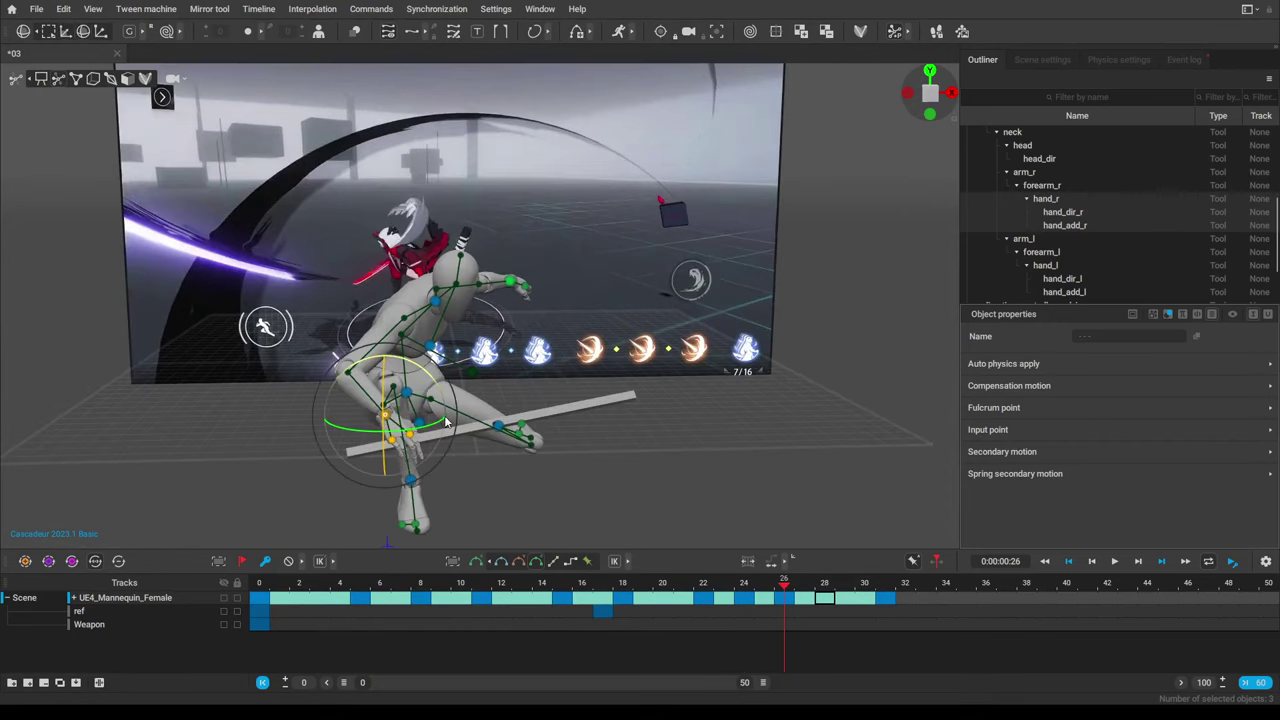
{"action": "left_click_drag", "start_coordinate": [446, 422], "coordinate": [337, 414]}
Review the swing between frames 24 and 26, and switch the rotation manipulator to local axes.
{"action": "middle_click_drag", "start_coordinate": [617, 383], "coordinate": [648, 397]}
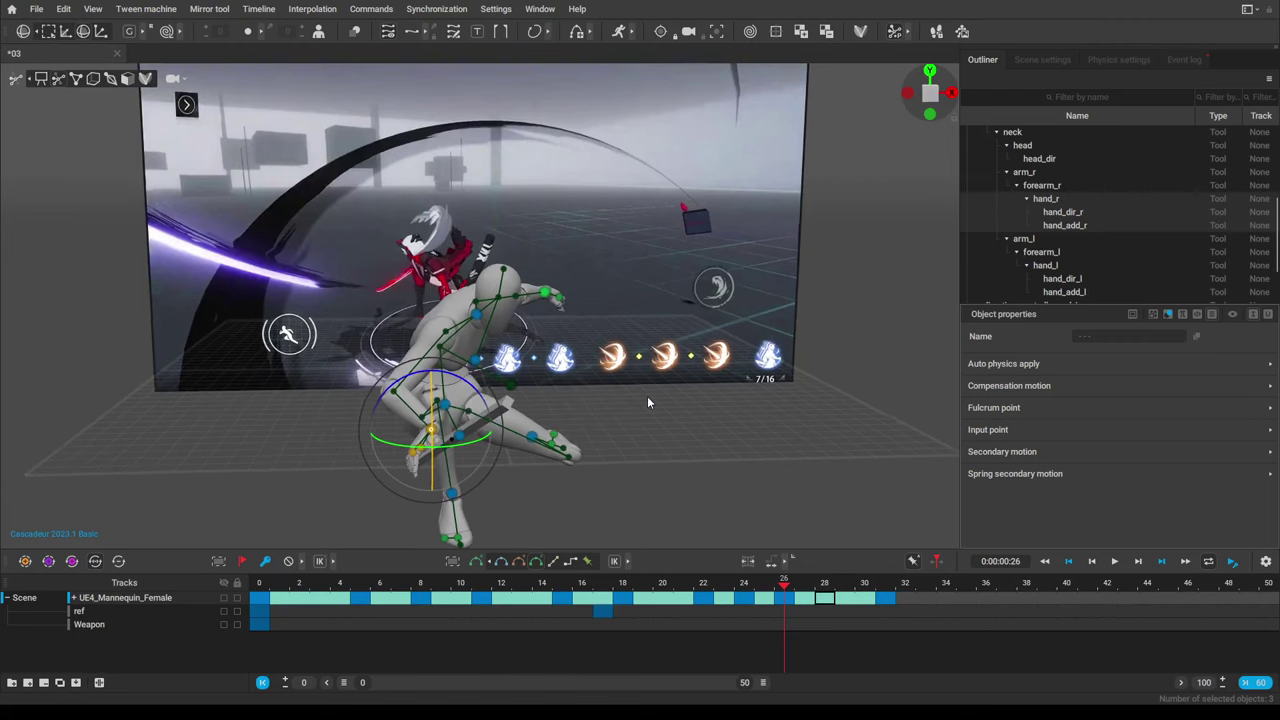
{"action": "right_click_drag", "start_coordinate": [648, 402], "coordinate": [410, 432]}
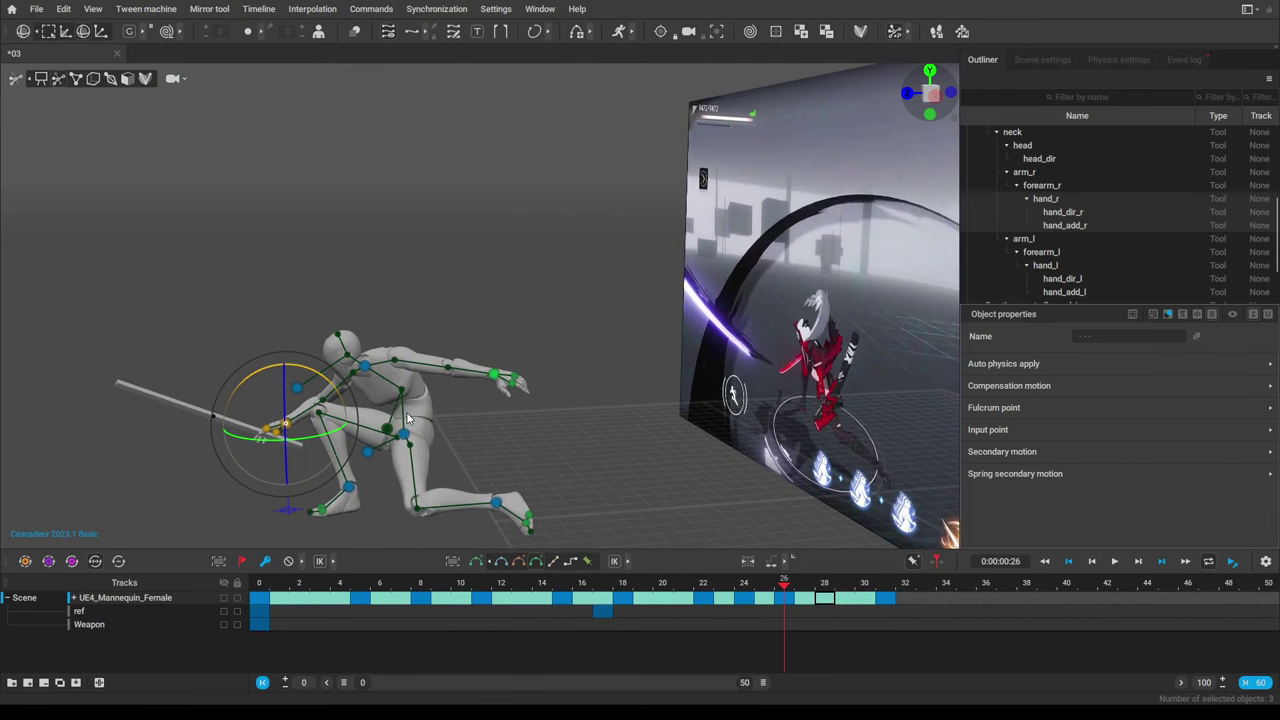
{"action": "scroll", "coordinate": [601, 335], "scroll_direction": "down", "scroll_amount": 3}
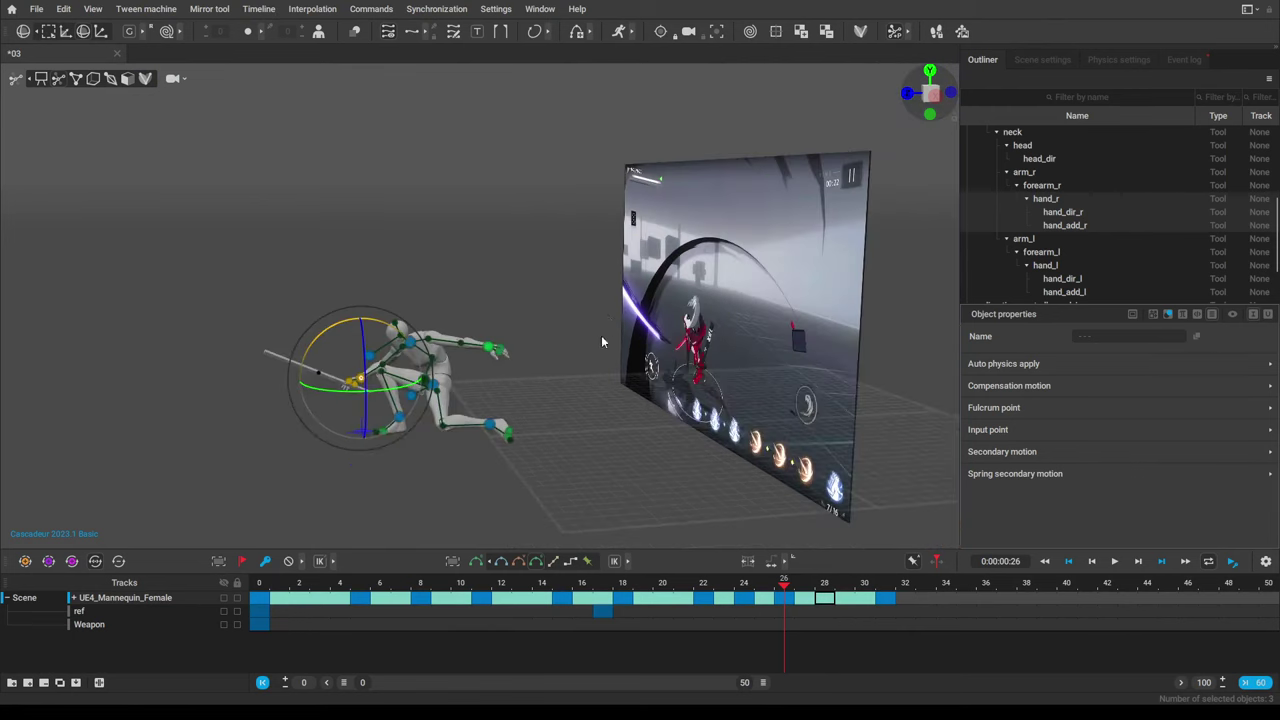
{"action": "middle_click_drag", "start_coordinate": [571, 379], "coordinate": [603, 371]}
{"action": "left_click_drag", "start_coordinate": [738, 583], "coordinate": [784, 588]}
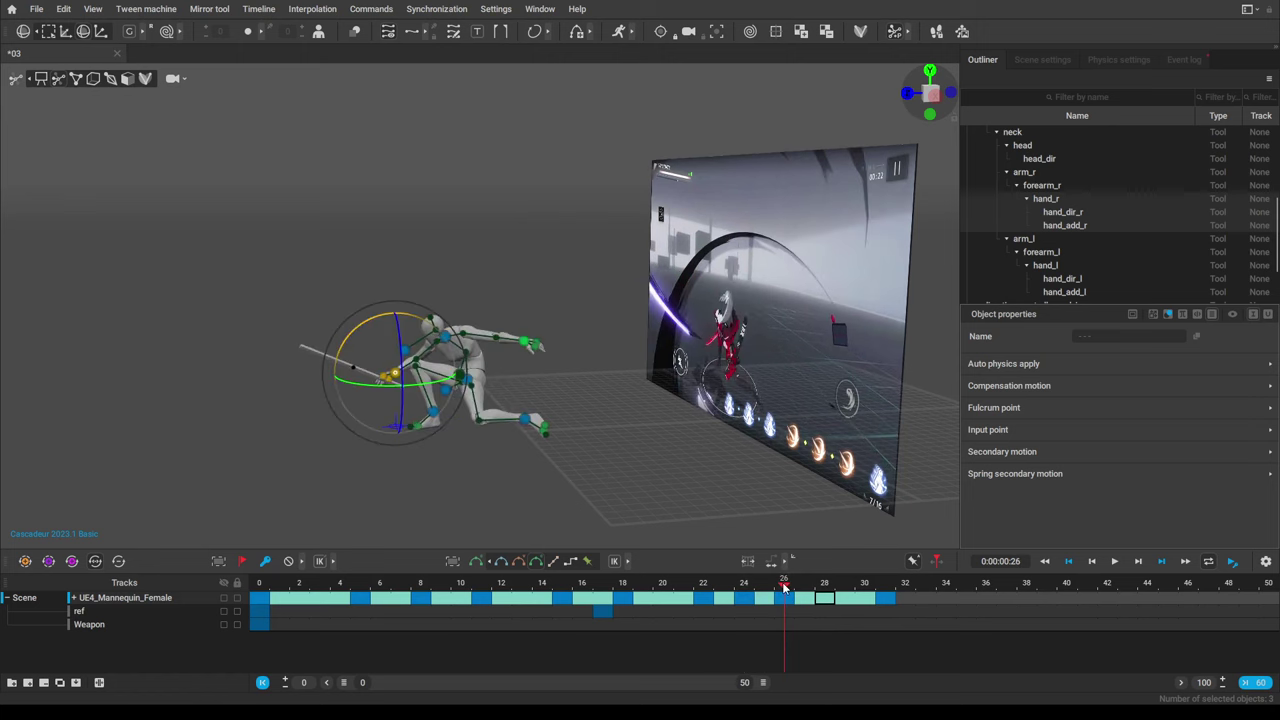
{"action": "left_click_drag", "start_coordinate": [480, 364], "coordinate": [905, 384], "text": "alt"}
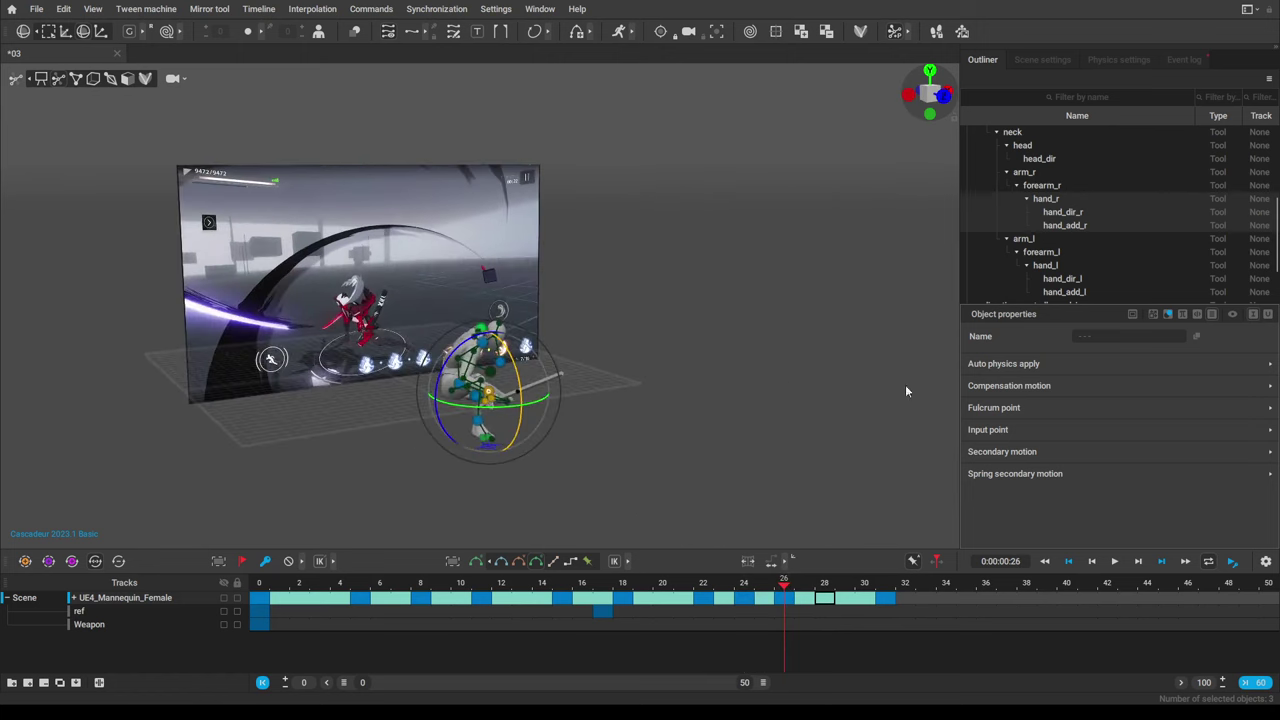
{"action": "scroll", "coordinate": [639, 400], "scroll_direction": "up", "scroll_amount": 3}
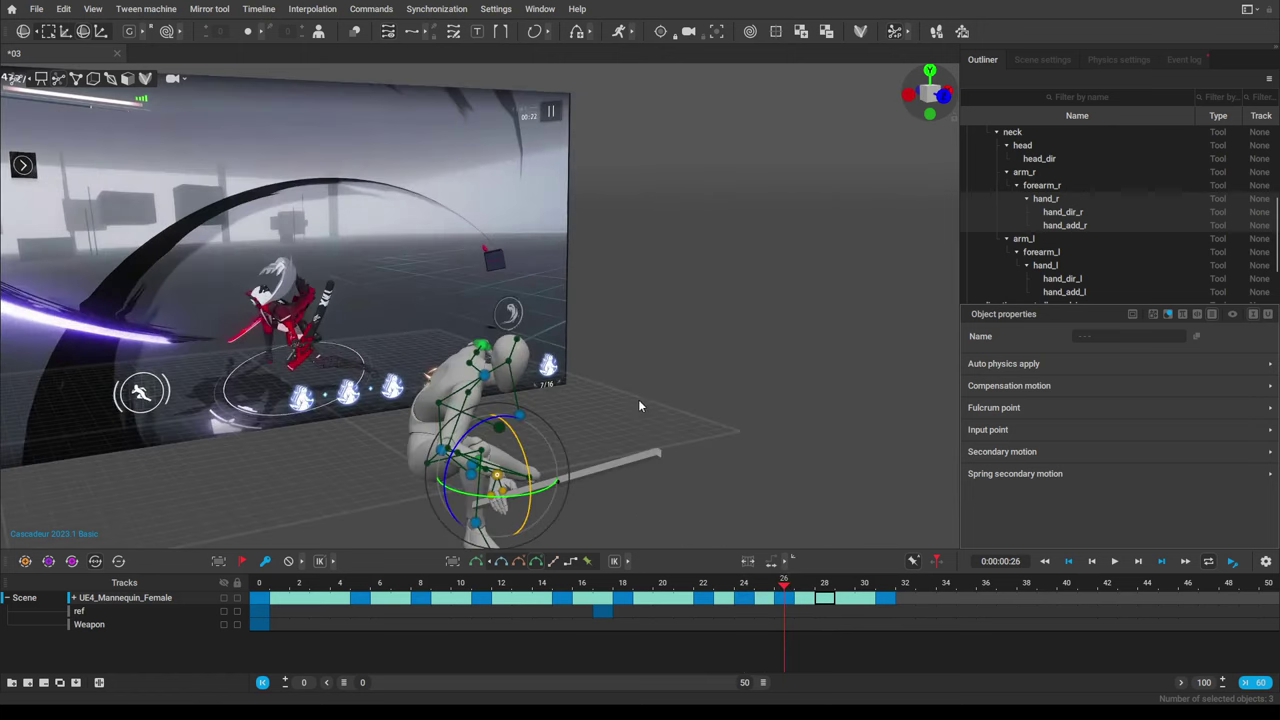
{"action": "left_click", "coordinate": [128, 31]}
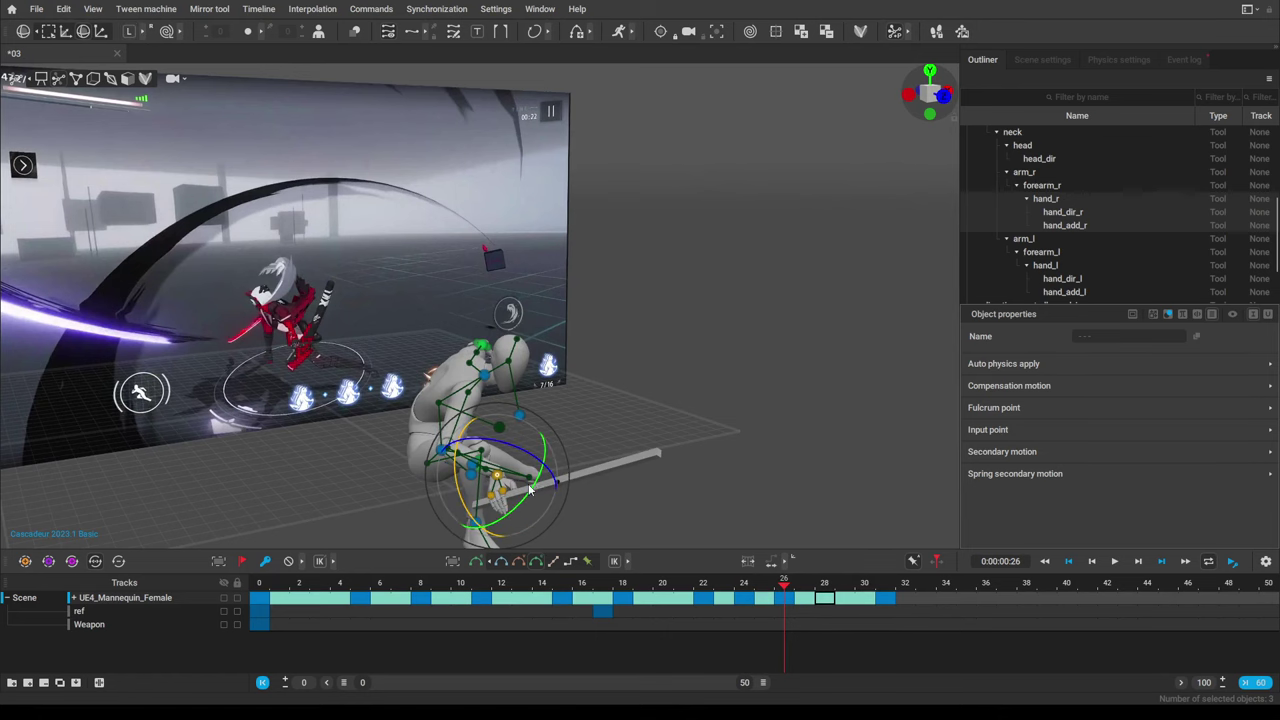
{"action": "left_click_drag", "start_coordinate": [530, 489], "coordinate": [557, 455]}
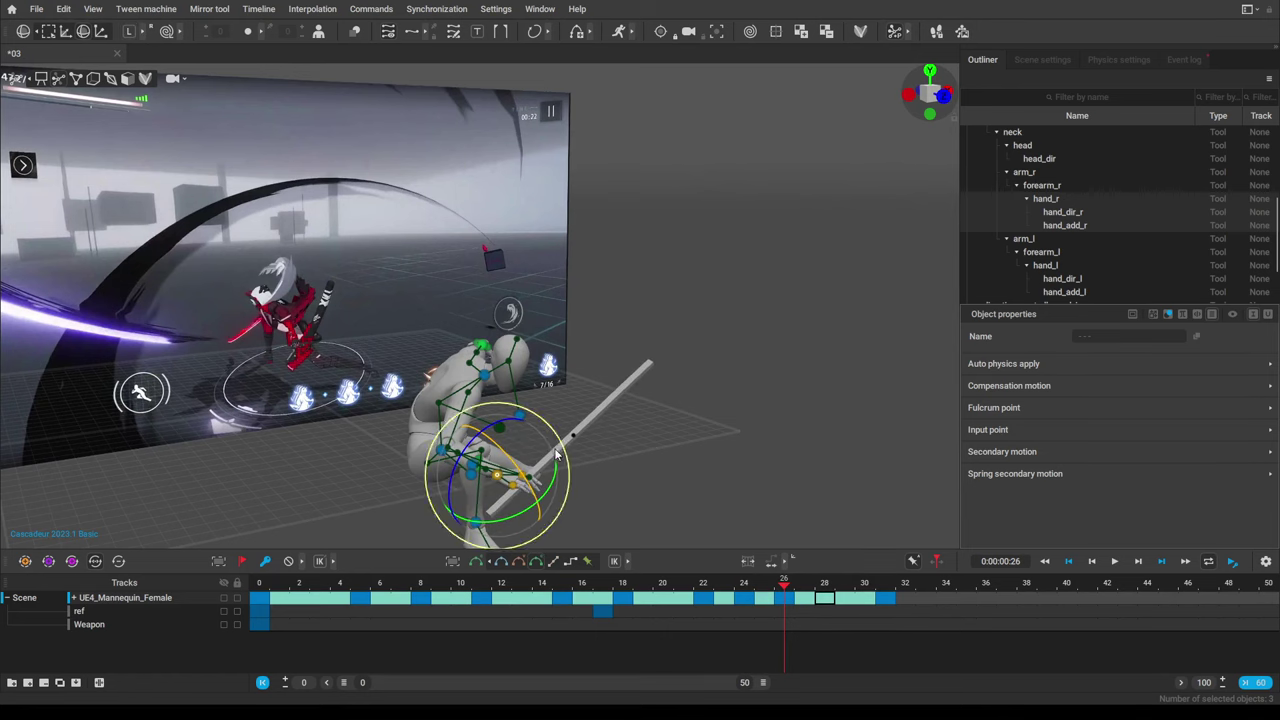
{"action": "left_click_drag", "start_coordinate": [650, 468], "coordinate": [569, 354], "text": "alt"}
{"action": "key", "text": "ctrl+z"}
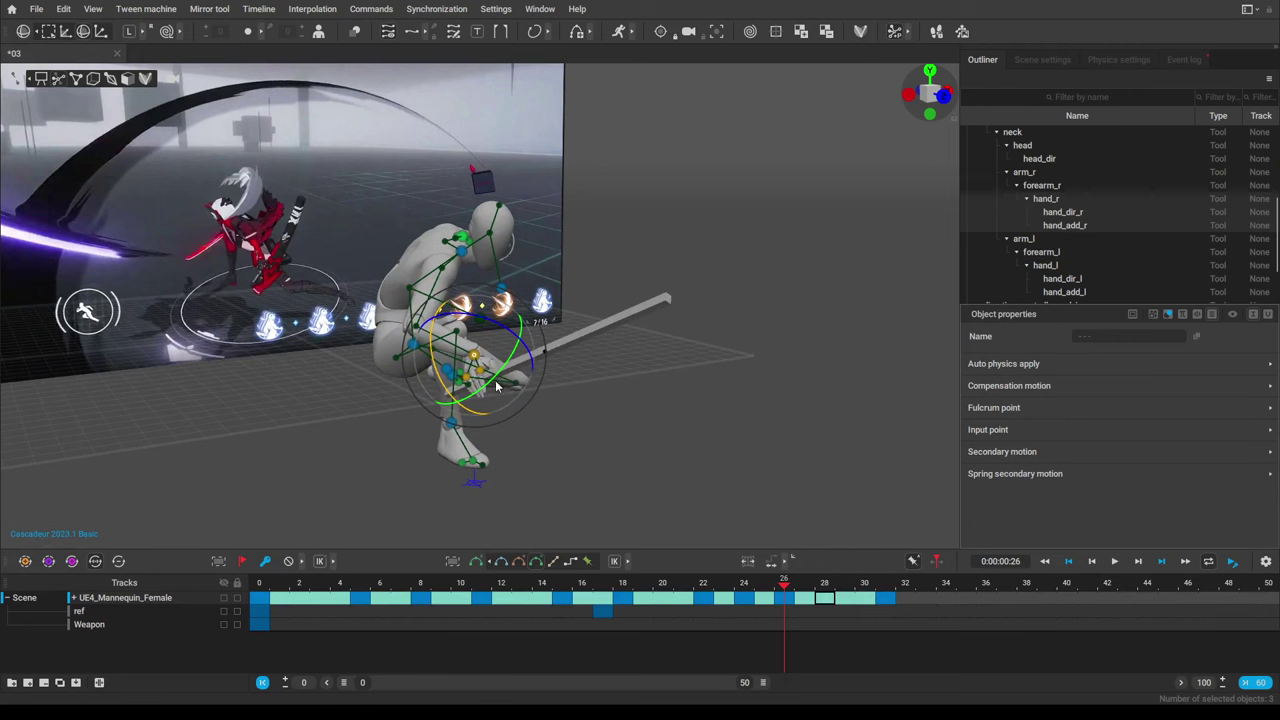
Rotate the right hand in local axes on frame 26 to angle the sword upward, and compare it with frame 25.
{"action": "left_click_drag", "start_coordinate": [497, 386], "coordinate": [545, 348]}
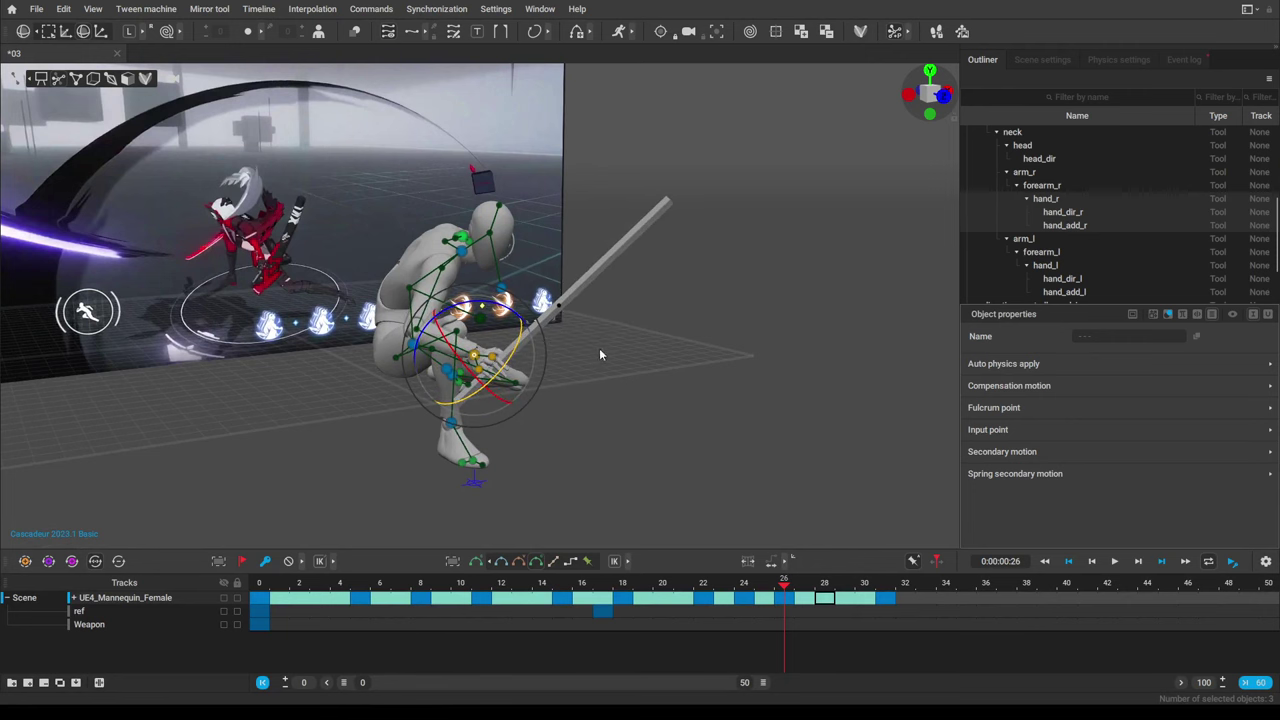
{"action": "middle_click_drag", "start_coordinate": [600, 349], "coordinate": [658, 327], "text": "alt"}
{"action": "key", "text": "Left"}
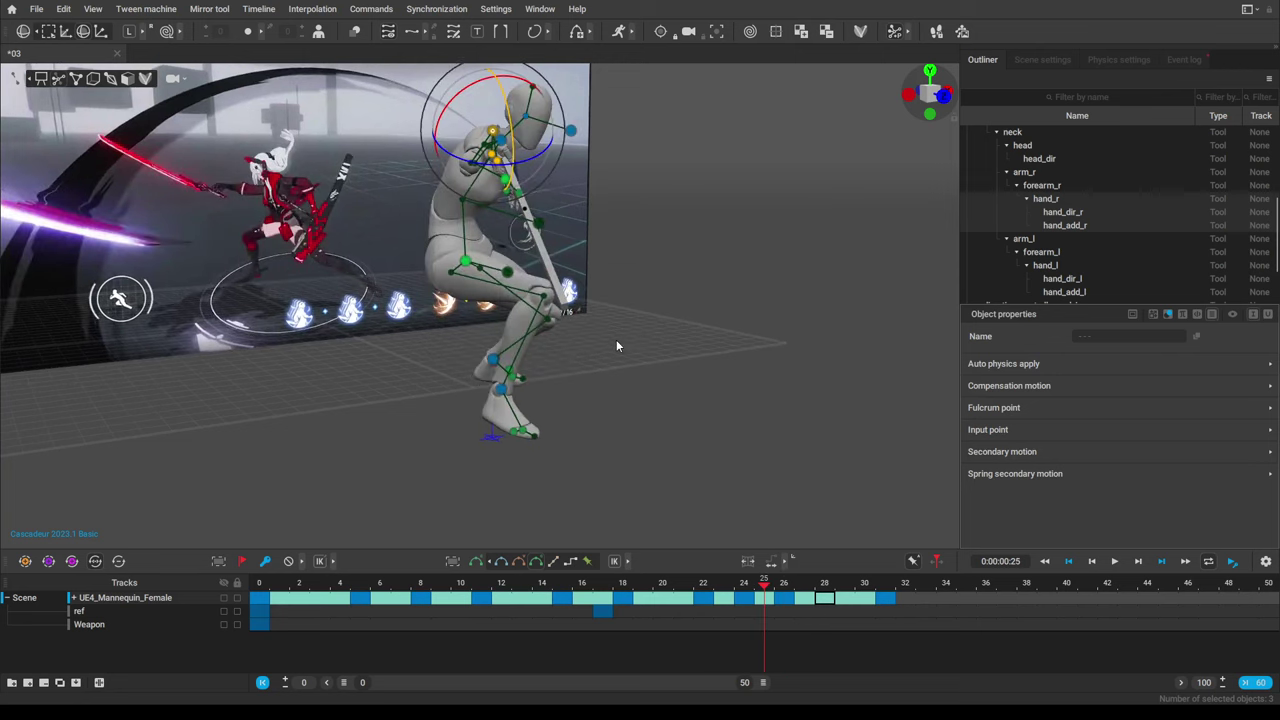
{"action": "key", "text": "Right"}
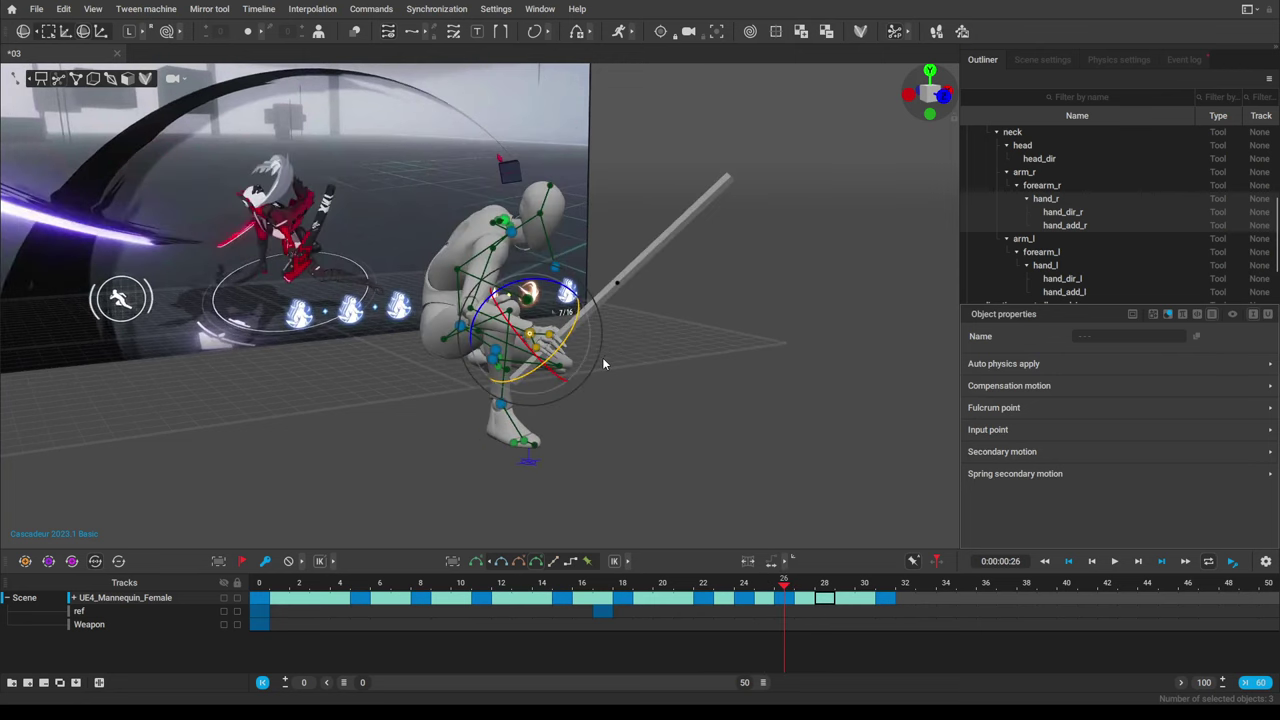
{"action": "middle_click_drag", "start_coordinate": [718, 323], "coordinate": [658, 329], "text": "alt"}
{"action": "scroll", "coordinate": [640, 348], "scroll_direction": "up", "scroll_amount": 3}
{"action": "scroll", "coordinate": [658, 329], "scroll_direction": "down", "scroll_amount": 2}
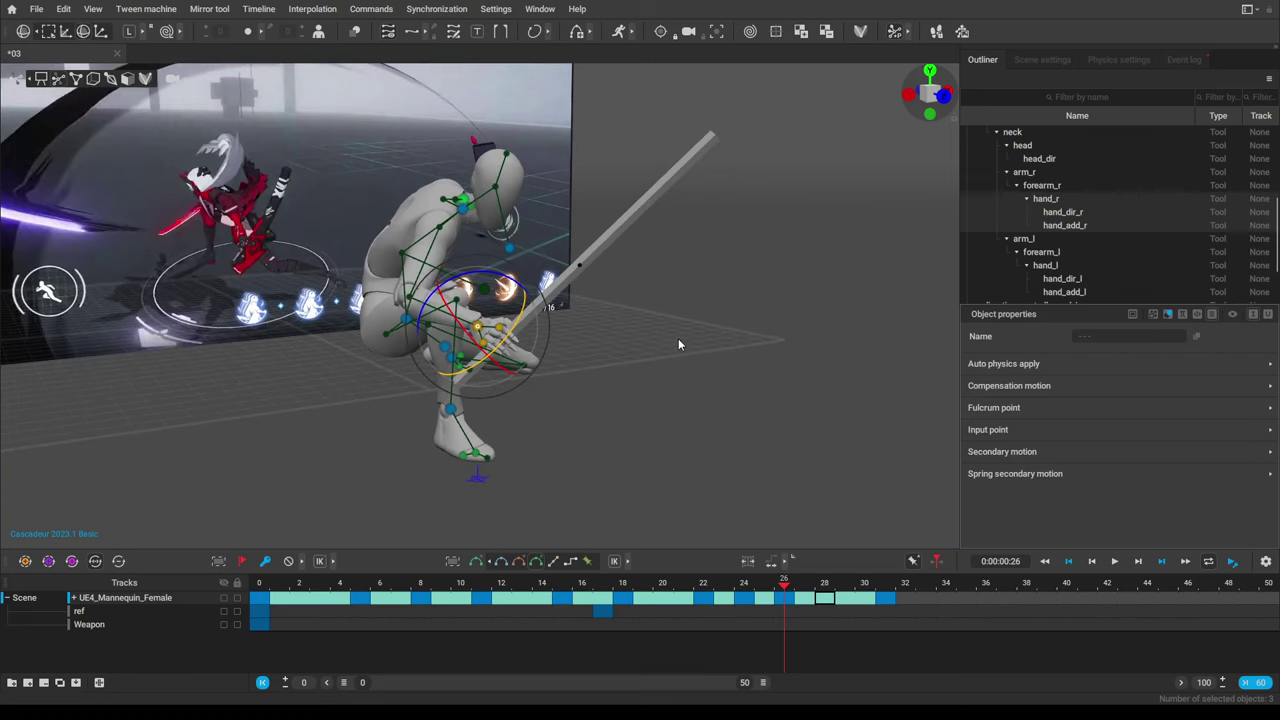
Move the pelvis point sideways toward the trailing leg and slightly upward on frame 26.
{"action": "key", "text": "w"}
{"action": "left_click_drag", "start_coordinate": [662, 343], "coordinate": [489, 404], "text": "alt"}
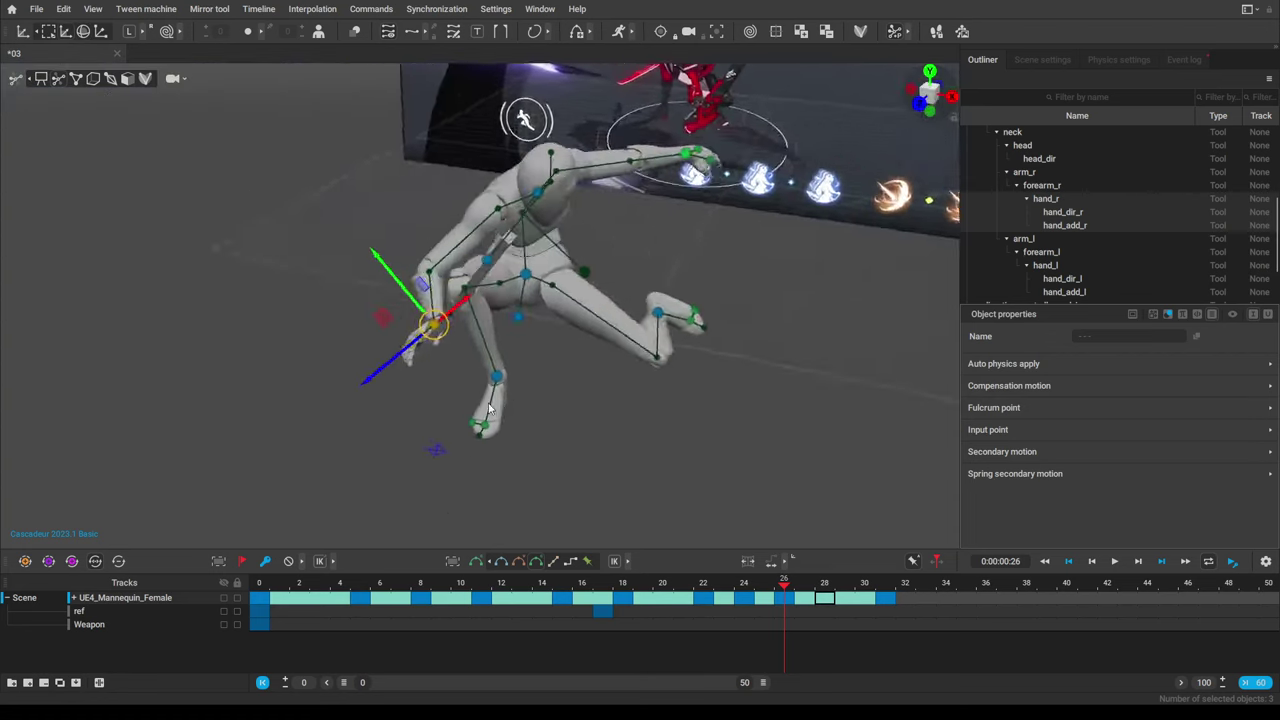
{"action": "right_click_drag", "start_coordinate": [489, 408], "coordinate": [318, 412]}
{"action": "scroll", "coordinate": [584, 347], "scroll_direction": "up", "scroll_amount": 2}
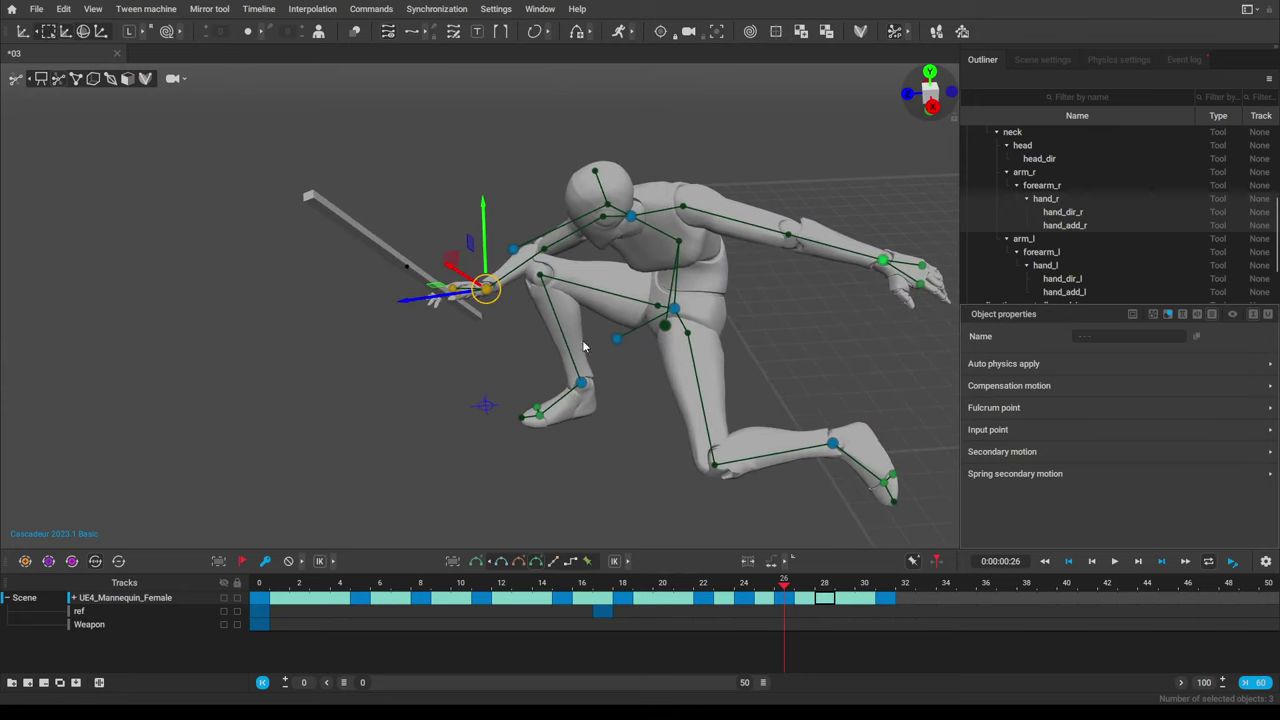
{"action": "right_click_drag", "start_coordinate": [584, 347], "coordinate": [536, 249]}
{"action": "left_click", "coordinate": [543, 255]}
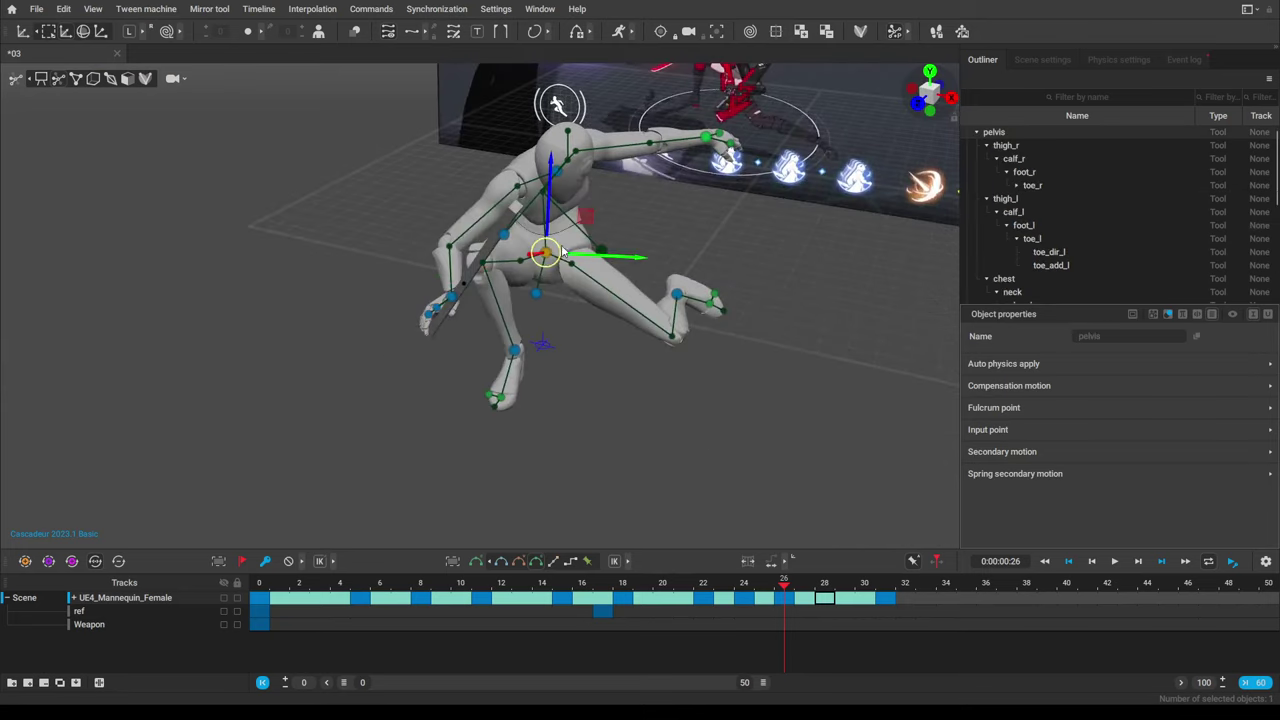
{"action": "left_click_drag", "start_coordinate": [588, 220], "coordinate": [614, 207]}
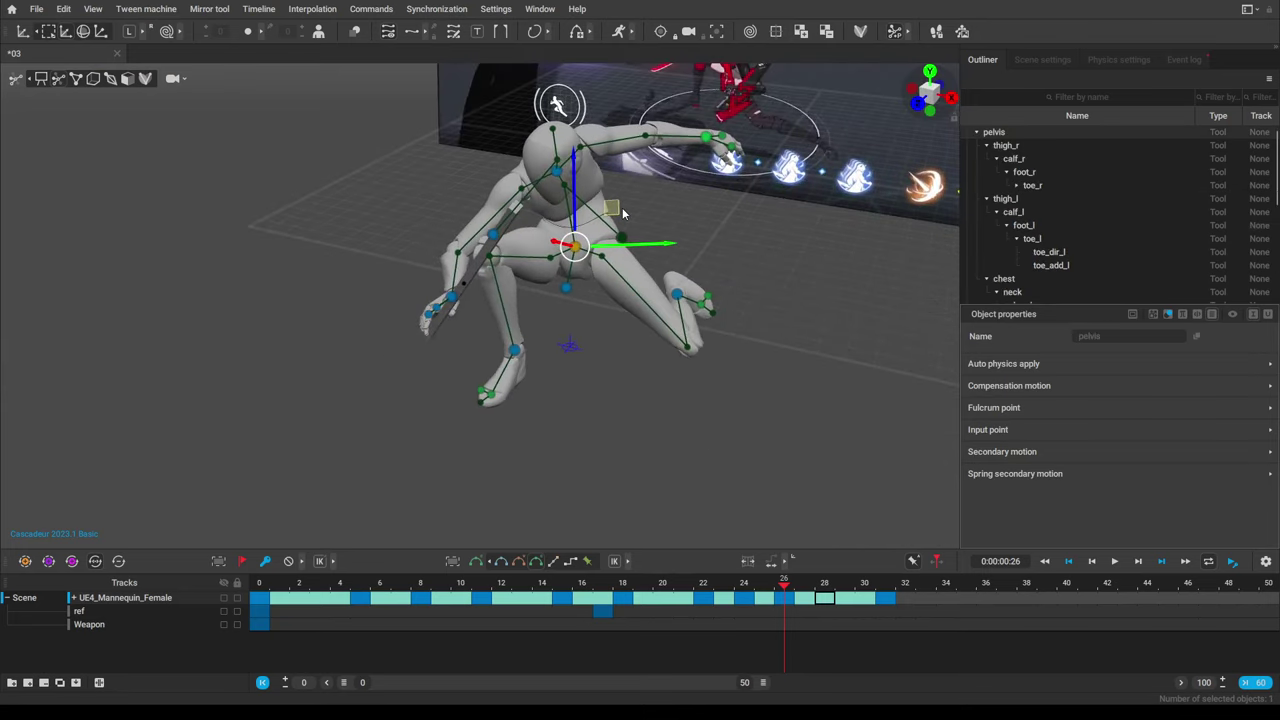
Nudge the pelvis point further toward the trailing leg and reposition the neck point on frame 26.
{"action": "right_click_drag", "start_coordinate": [721, 264], "coordinate": [612, 339]}
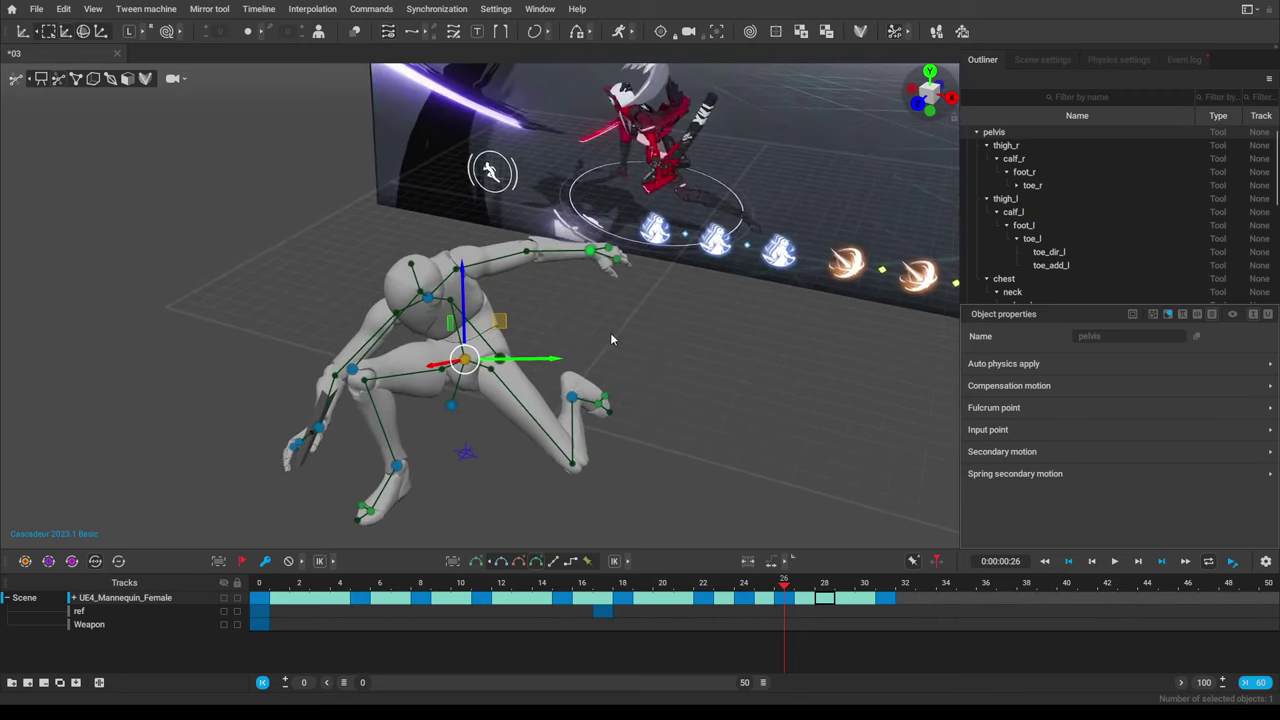
{"action": "left_click_drag", "start_coordinate": [472, 338], "coordinate": [487, 337]}
{"action": "mouse_move", "coordinate": [428, 299]}
{"action": "left_mouse_down"}
{"action": "mouse_move", "coordinate": [434, 264]}
{"action": "mouse_move", "coordinate": [439, 286]}
{"action": "left_mouse_up"}
{"action": "left_click_drag", "start_coordinate": [598, 356], "coordinate": [591, 430], "text": "alt"}
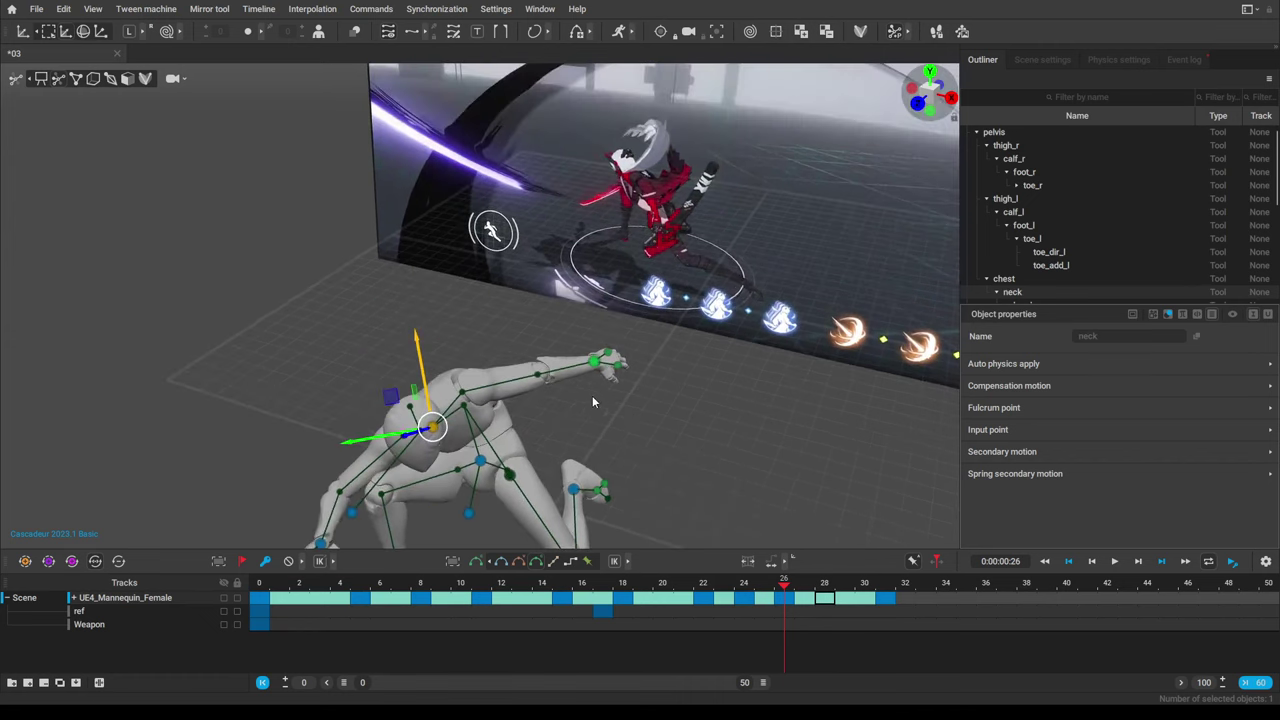
Raise the neck point on frame 26 so the upper body is less hunched, and check the pose against the reference.
{"action": "right_click_drag", "start_coordinate": [549, 390], "coordinate": [708, 352]}
{"action": "left_click_drag", "start_coordinate": [708, 352], "coordinate": [668, 371], "text": "alt"}
{"action": "scroll", "coordinate": [668, 371], "scroll_direction": "up", "scroll_amount": 2}
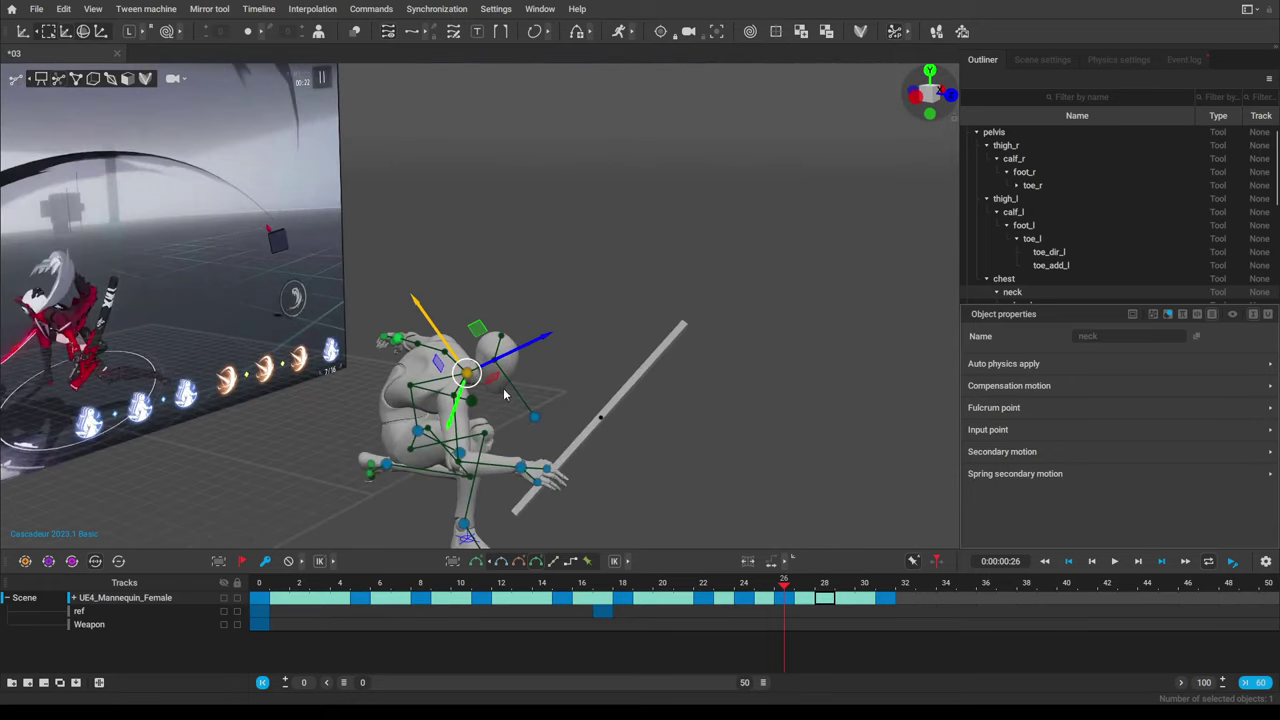
{"action": "right_click_drag", "start_coordinate": [487, 428], "coordinate": [484, 368]}
{"action": "left_click_drag", "start_coordinate": [510, 316], "coordinate": [510, 301]}
{"action": "left_click_drag", "start_coordinate": [721, 423], "coordinate": [491, 410], "text": "alt"}
{"action": "right_click_drag", "start_coordinate": [490, 407], "coordinate": [542, 454]}
{"action": "mouse_move", "coordinate": [784, 590]}
{"action": "left_mouse_down"}
{"action": "mouse_move", "coordinate": [879, 592]}
{"action": "mouse_move", "coordinate": [784, 596]}
{"action": "left_mouse_up"}
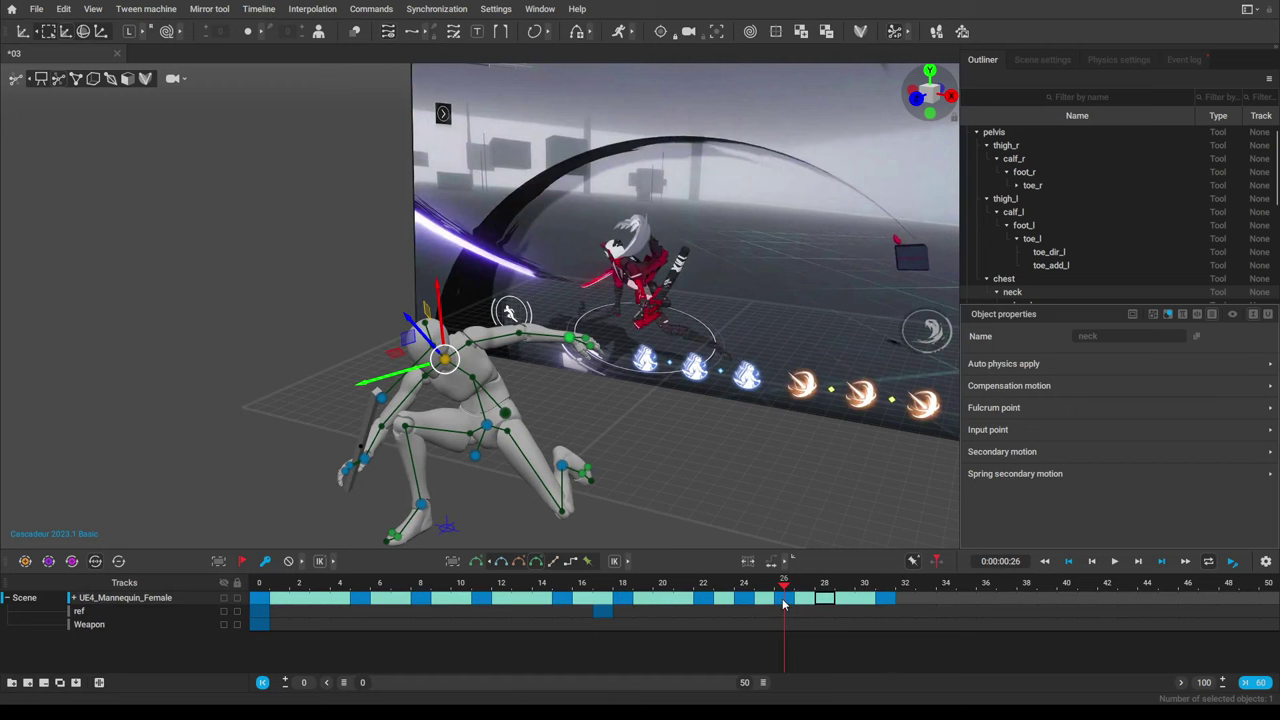
Copy the frame 26 pose to frame 31 and compare the reference footage on both frames.
{"action": "left_click", "coordinate": [783, 601]}
{"action": "middle_click_drag", "start_coordinate": [783, 601], "coordinate": [886, 606]}
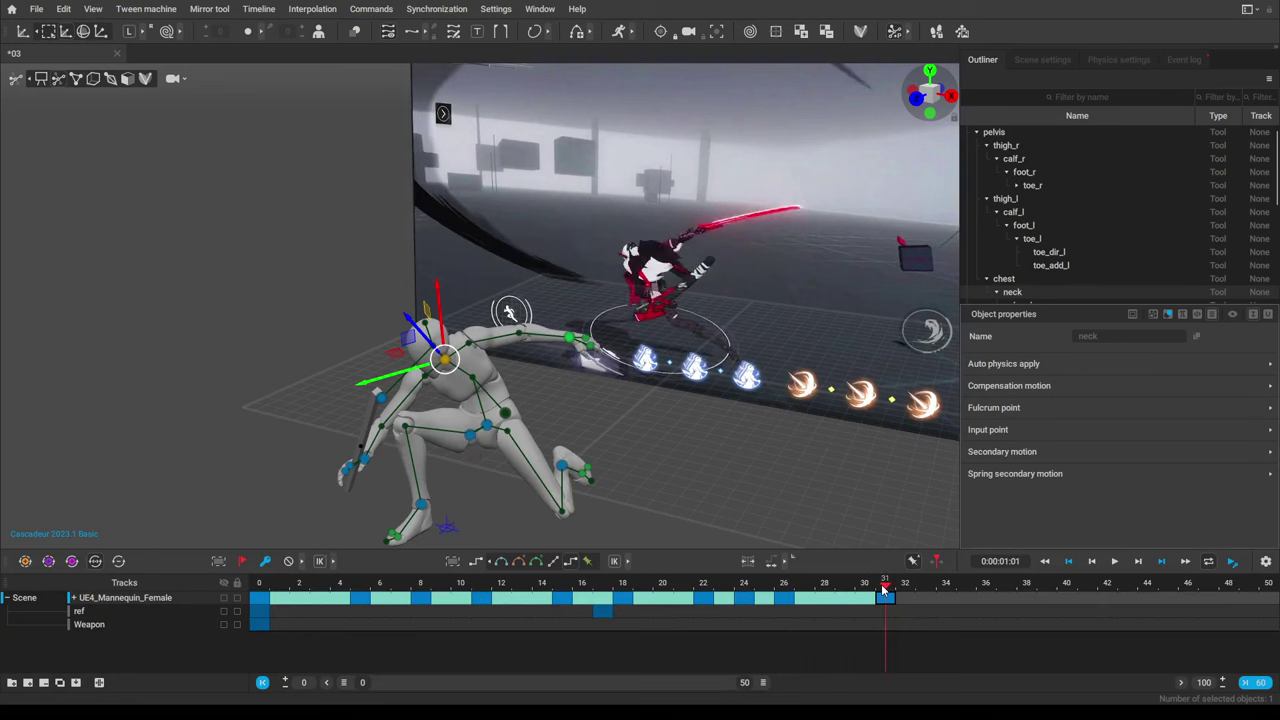
{"action": "left_click_drag", "start_coordinate": [878, 590], "coordinate": [813, 594]}
{"action": "left_click_drag", "start_coordinate": [790, 593], "coordinate": [783, 593]}
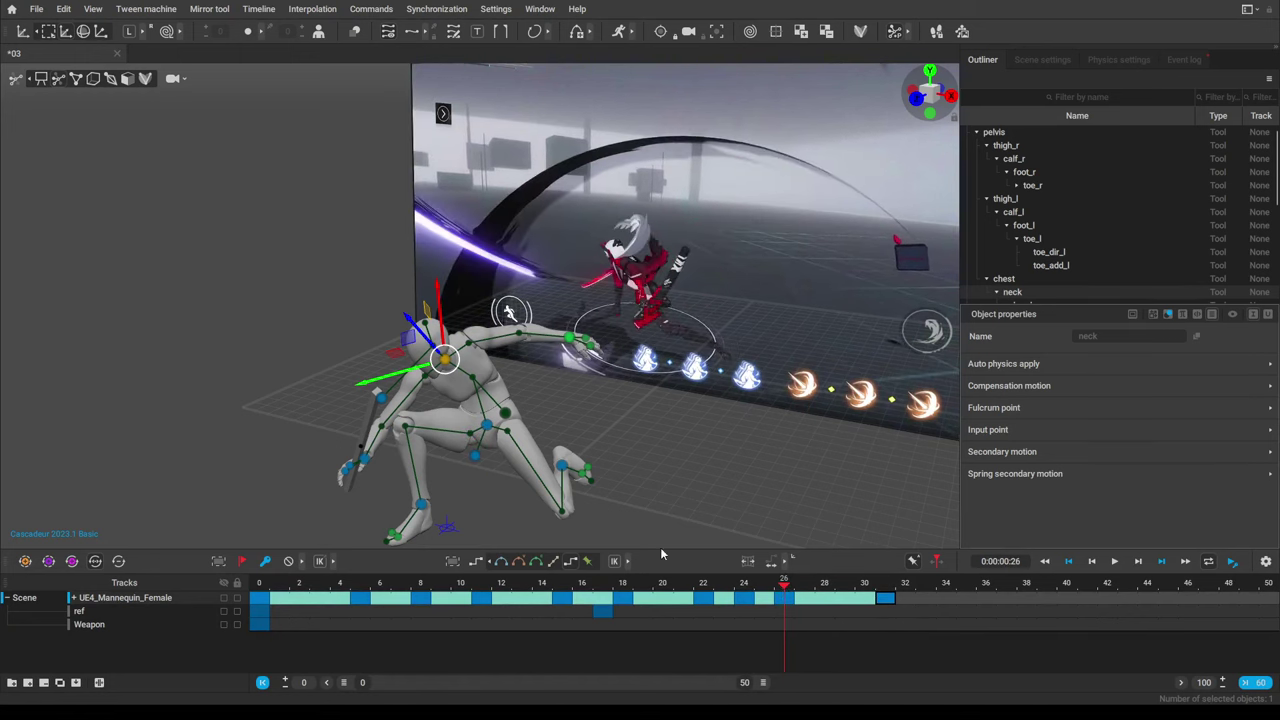
{"action": "right_click_drag", "start_coordinate": [581, 481], "coordinate": [676, 472]}
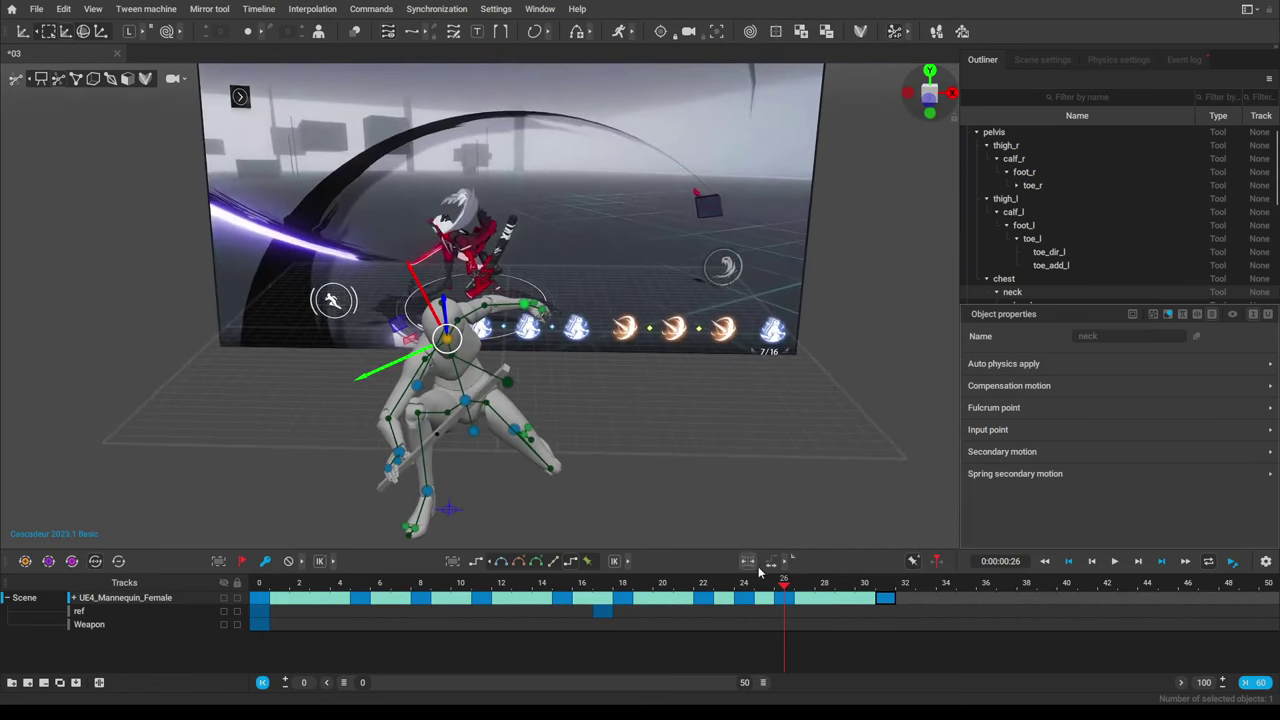
{"action": "left_click_drag", "start_coordinate": [790, 582], "coordinate": [884, 585]}
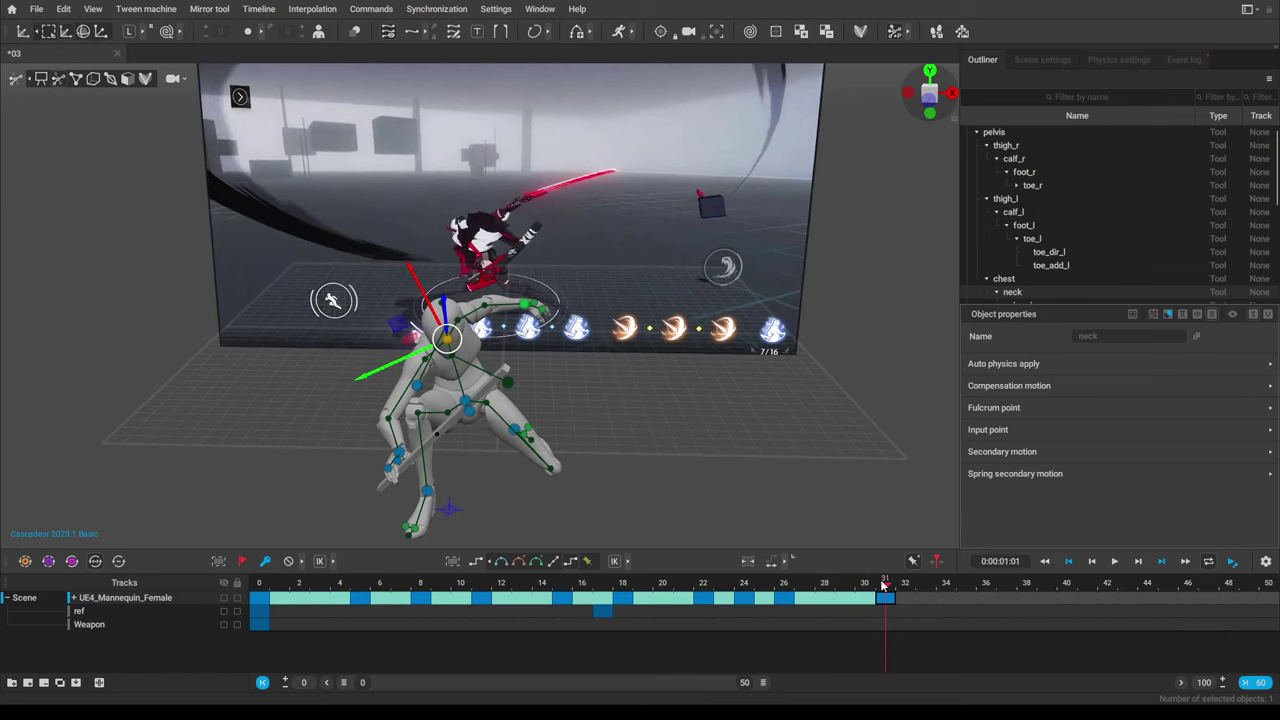
Move the right hand on frame 31 from in front of the body back toward the trailing leg.
{"action": "right_click_drag", "start_coordinate": [490, 415], "coordinate": [764, 408]}
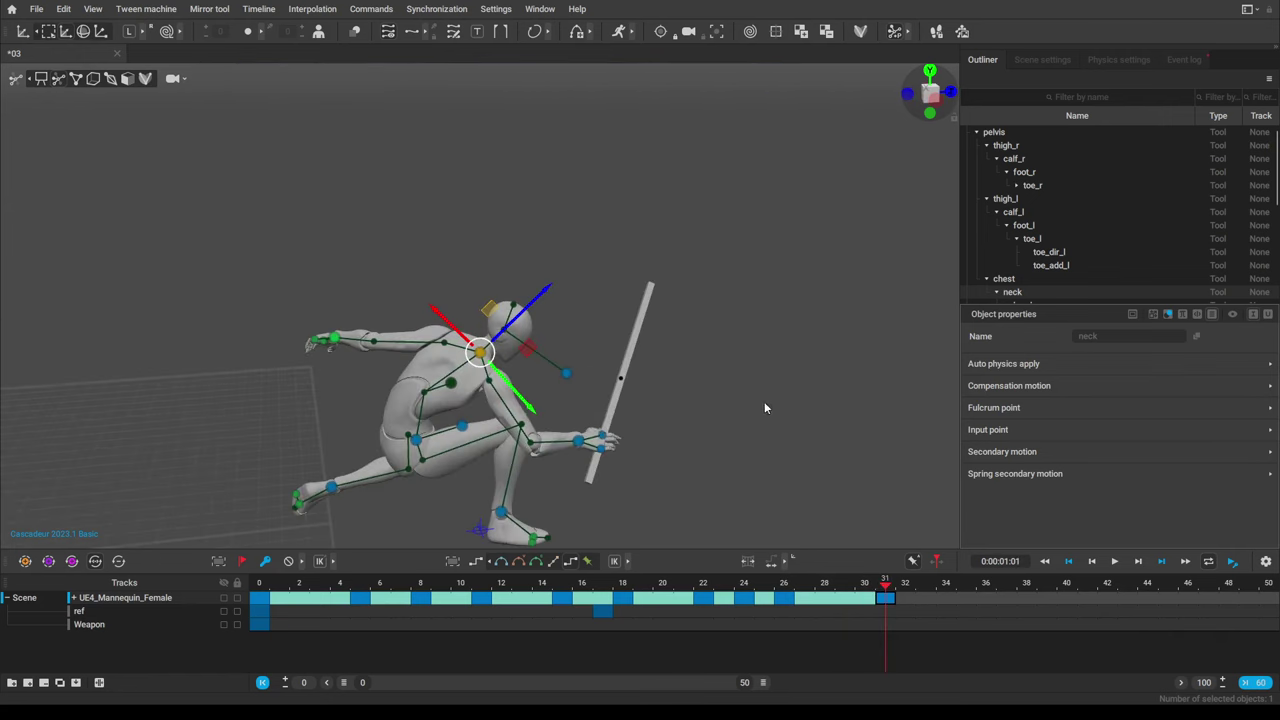
{"action": "left_click", "coordinate": [577, 442]}
{"action": "right_click_drag", "start_coordinate": [580, 446], "coordinate": [423, 463]}
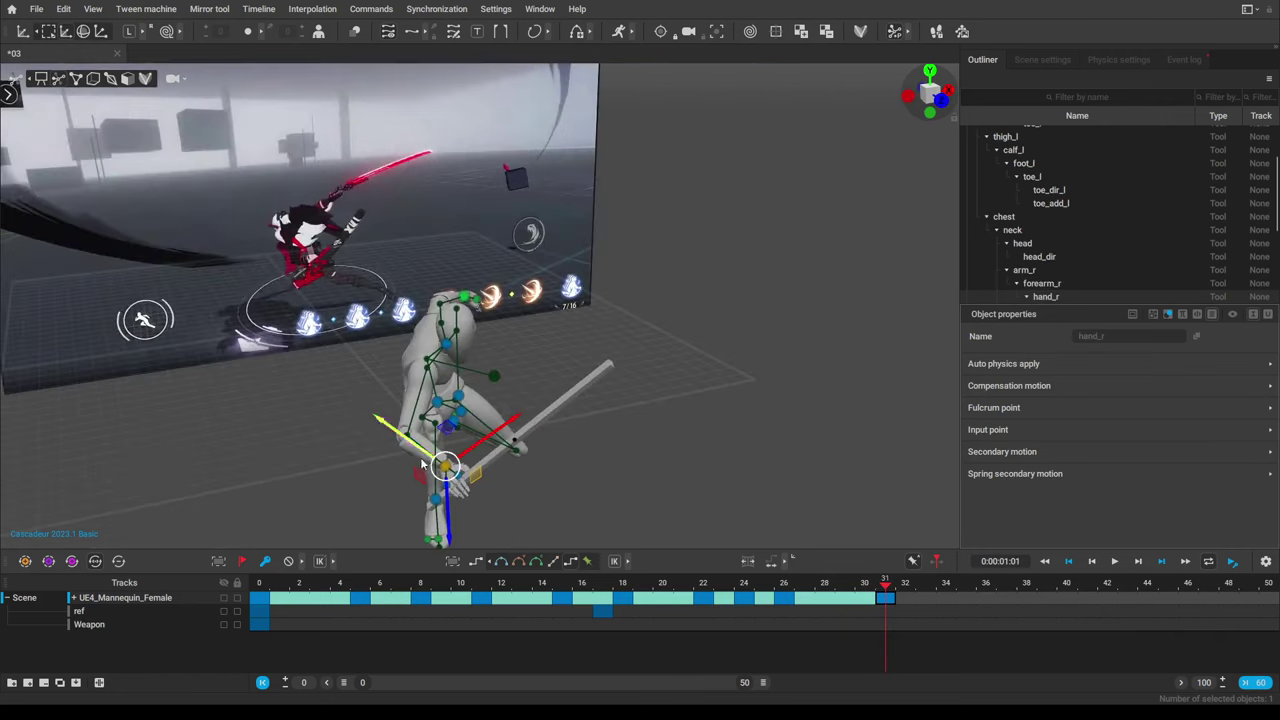
{"action": "mouse_move", "coordinate": [448, 470]}
{"action": "left_mouse_down"}
{"action": "mouse_move", "coordinate": [425, 455]}
{"action": "mouse_move", "coordinate": [340, 462]}
{"action": "mouse_move", "coordinate": [310, 530]}
{"action": "mouse_move", "coordinate": [383, 450]}
{"action": "mouse_move", "coordinate": [452, 466]}
{"action": "left_mouse_up"}
{"action": "left_click_drag", "start_coordinate": [472, 400], "coordinate": [590, 434], "text": "alt"}
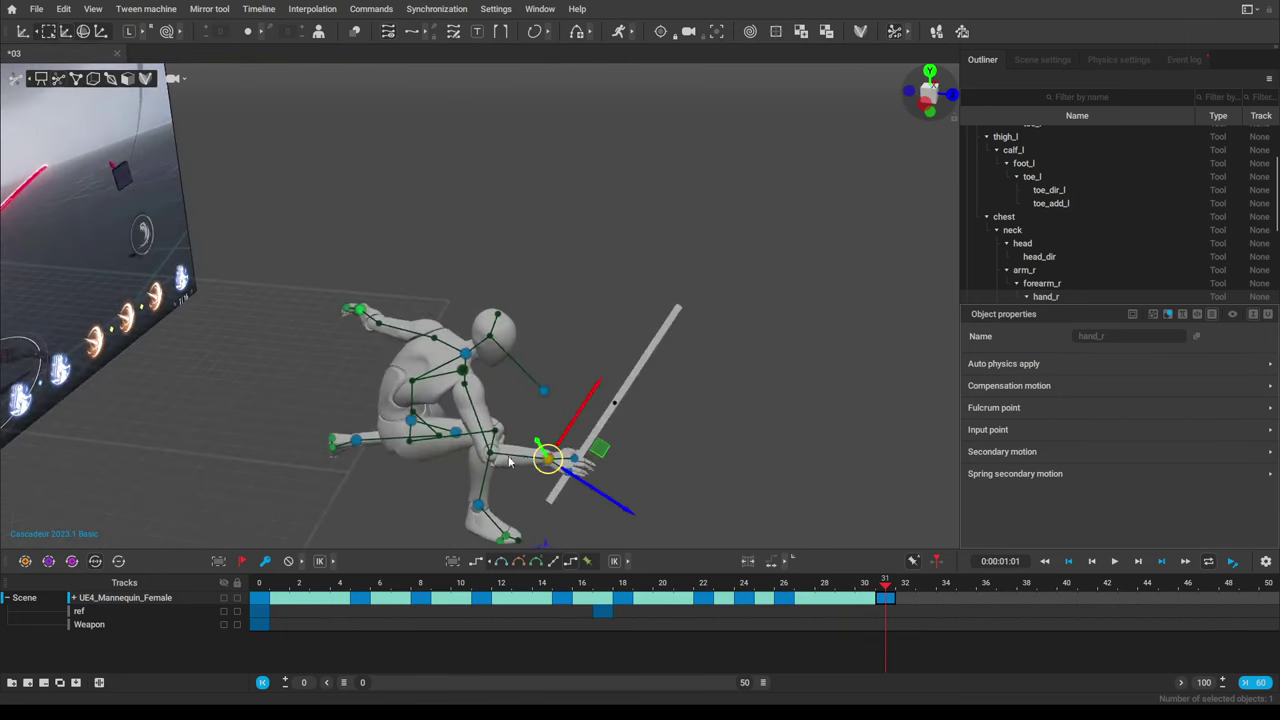
{"action": "left_click_drag", "start_coordinate": [508, 461], "coordinate": [336, 438]}
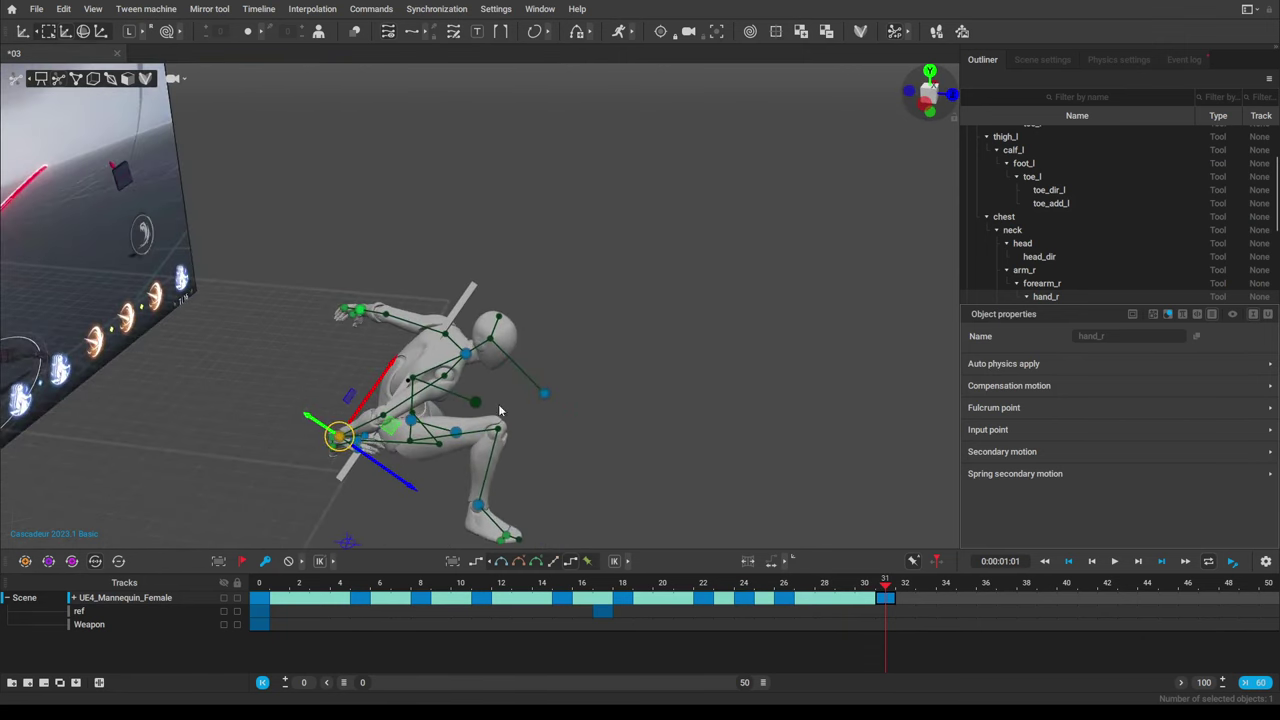
Rotate all three right hand points on frame 31 so the sword points down instead of up.
{"action": "mouse_move", "coordinate": [375, 453]}
{"action": "right_mouse_down"}
{"action": "mouse_move", "coordinate": [560, 430]}
{"action": "mouse_move", "coordinate": [770, 438]}
{"action": "mouse_move", "coordinate": [803, 491]}
{"action": "mouse_move", "coordinate": [505, 500]}
{"action": "mouse_move", "coordinate": [372, 470]}
{"action": "right_mouse_up"}
{"action": "left_click", "coordinate": [628, 493]}
{"action": "left_click", "coordinate": [400, 464]}
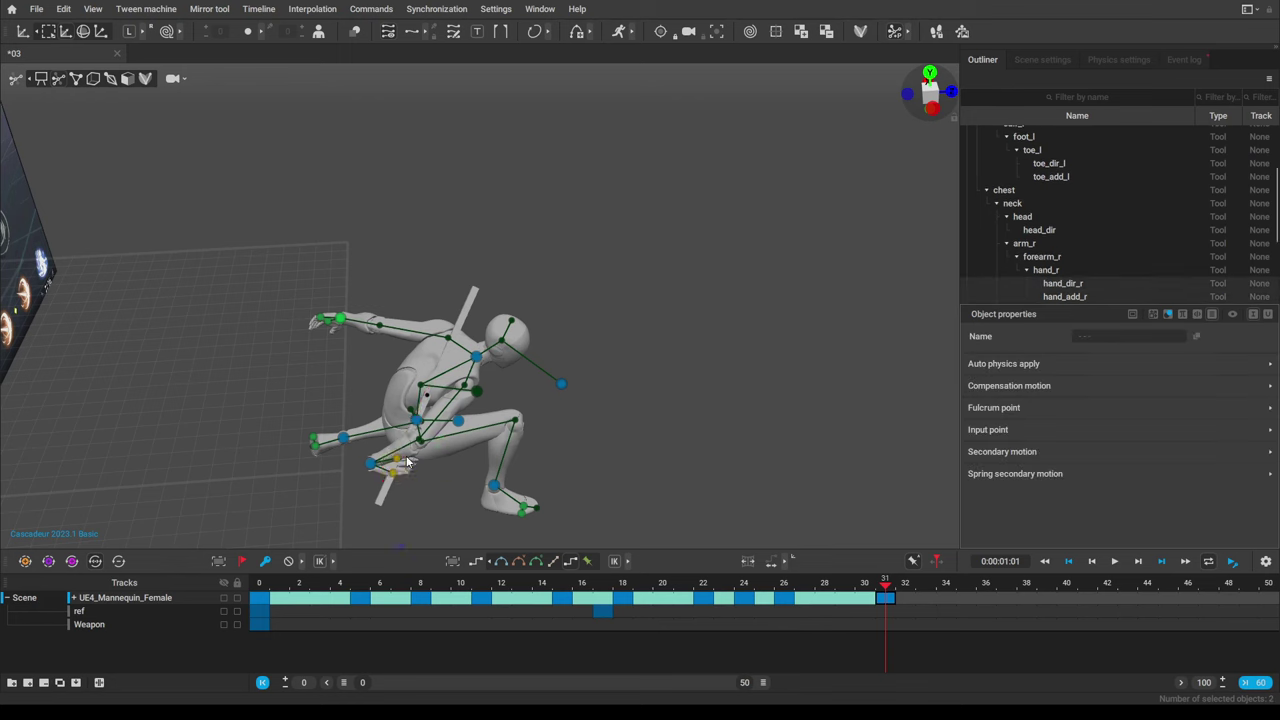
{"action": "right_click_drag", "start_coordinate": [425, 494], "coordinate": [378, 448]}
{"action": "key", "text": "ctrl+v"}
{"action": "left_click", "coordinate": [370, 447]}
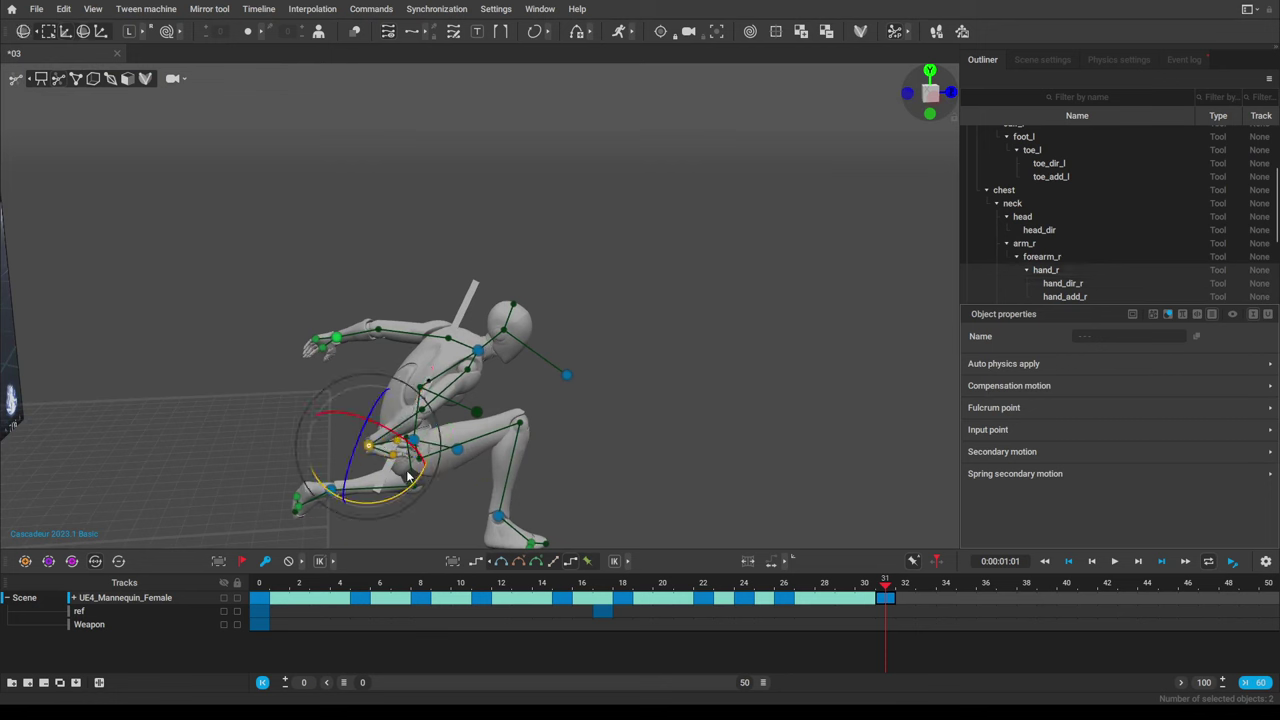
{"action": "left_click_drag", "start_coordinate": [404, 494], "coordinate": [232, 505]}
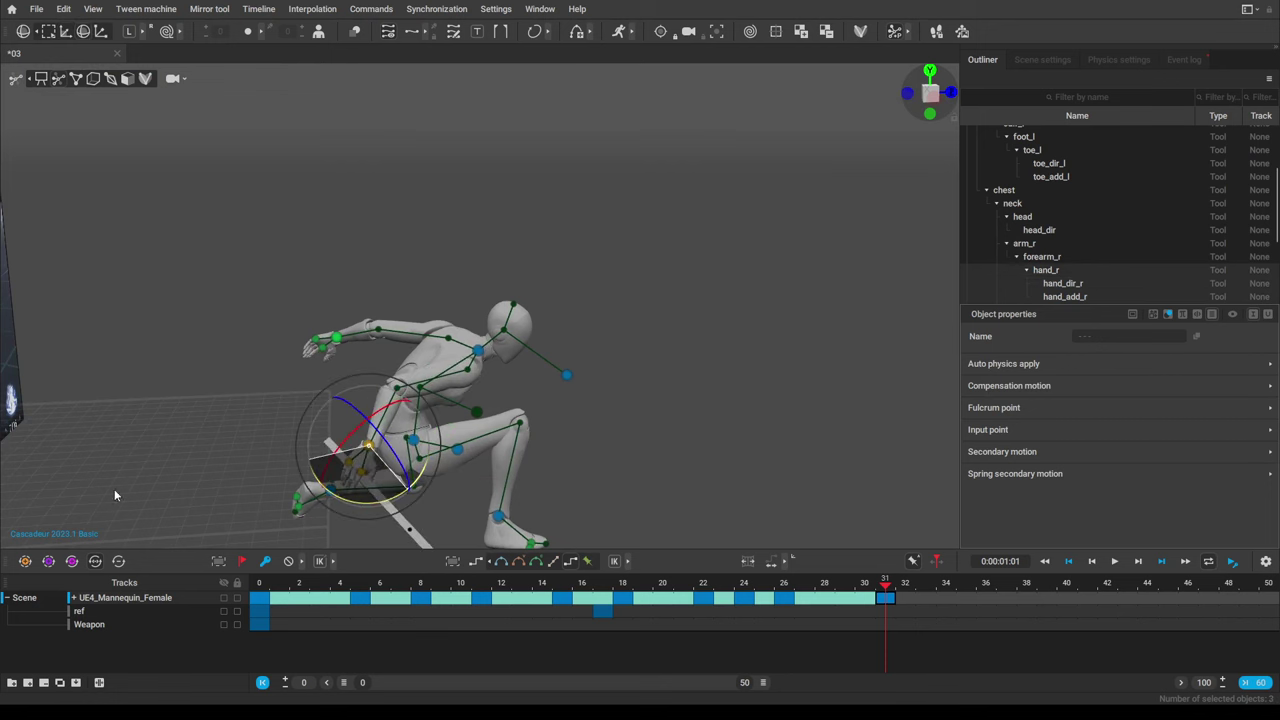
Rotate the right hand on frame 31 to angle the sword further outward, and raise the hand to nearly shoulder height.
{"action": "right_click_drag", "start_coordinate": [580, 413], "coordinate": [348, 435]}
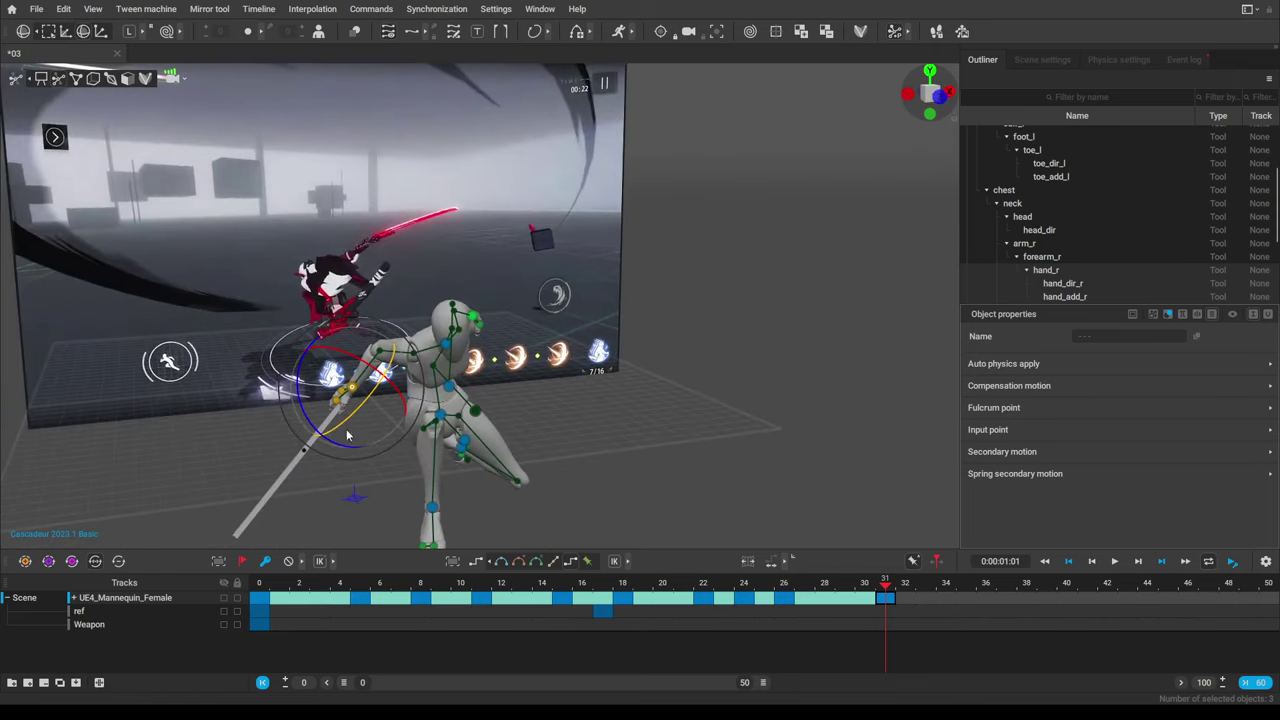
{"action": "left_click_drag", "start_coordinate": [270, 443], "coordinate": [304, 453]}
{"action": "key", "text": "w"}
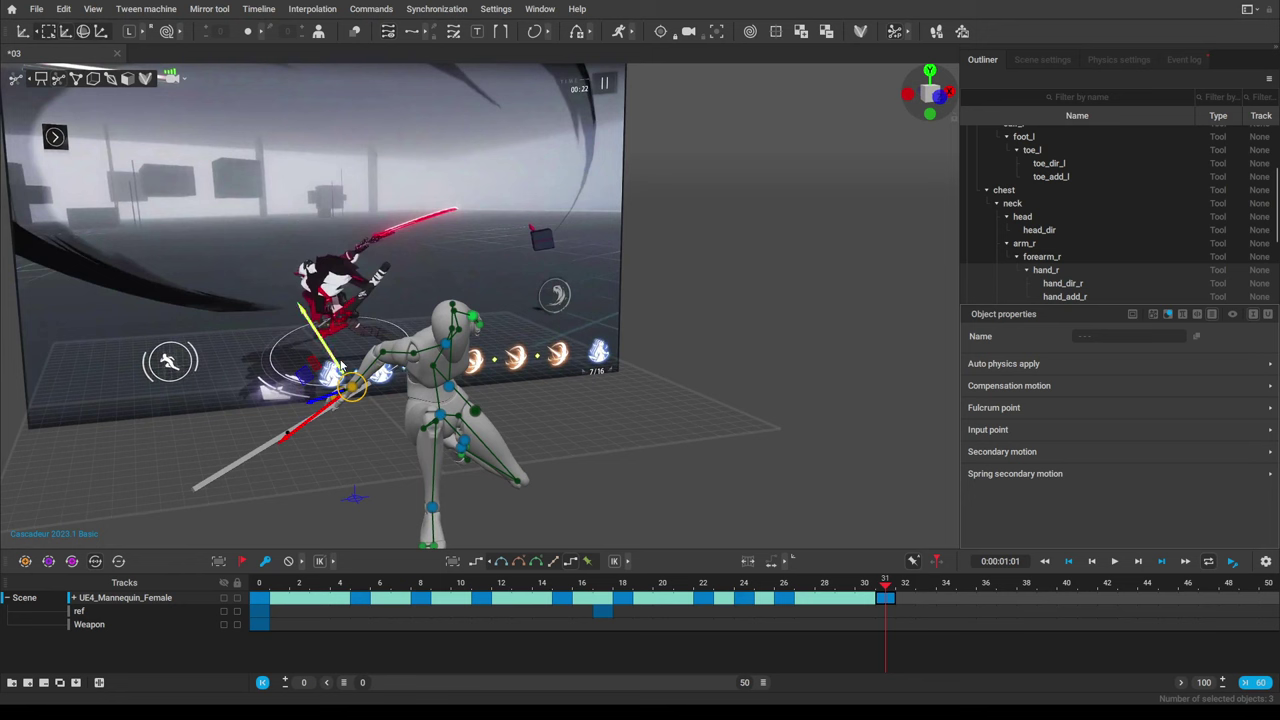
{"action": "left_click_drag", "start_coordinate": [351, 386], "coordinate": [341, 369]}
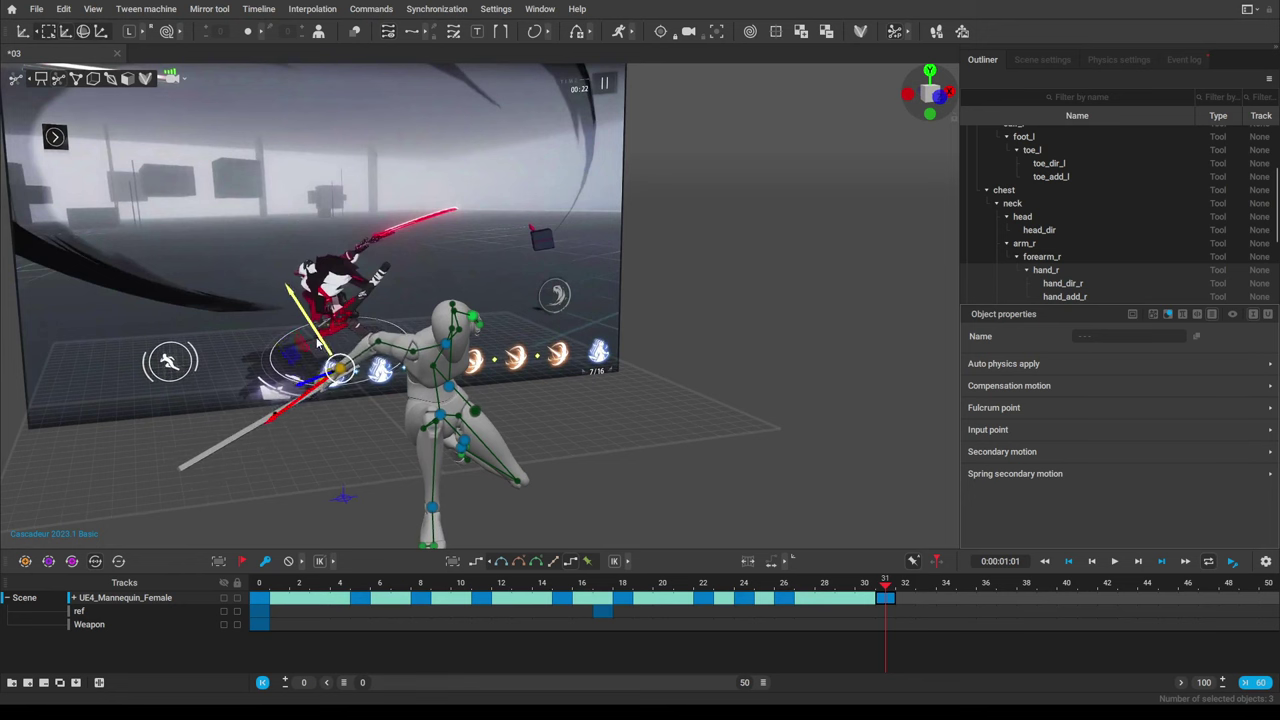
{"action": "left_click_drag", "start_coordinate": [318, 343], "coordinate": [305, 333]}
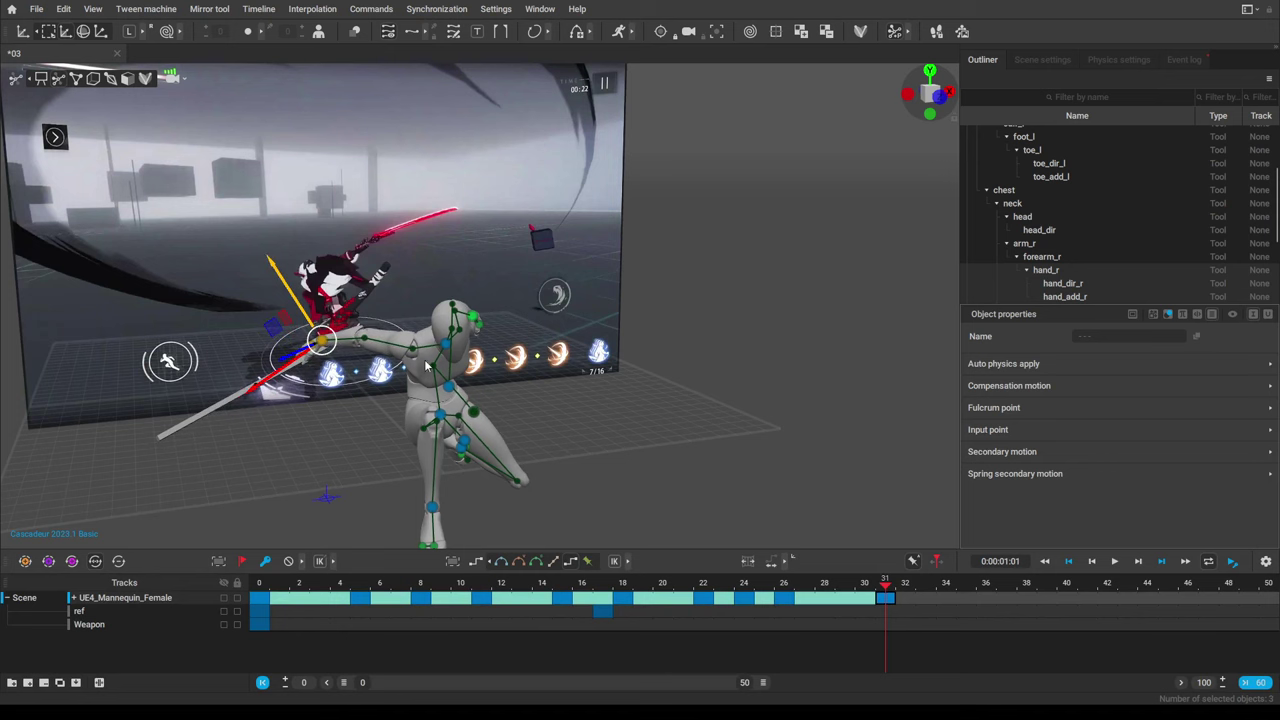
Shift the pelvis and neck points together sideways toward the trailing leg on frame 31.
{"action": "key", "text": "KP_1"}
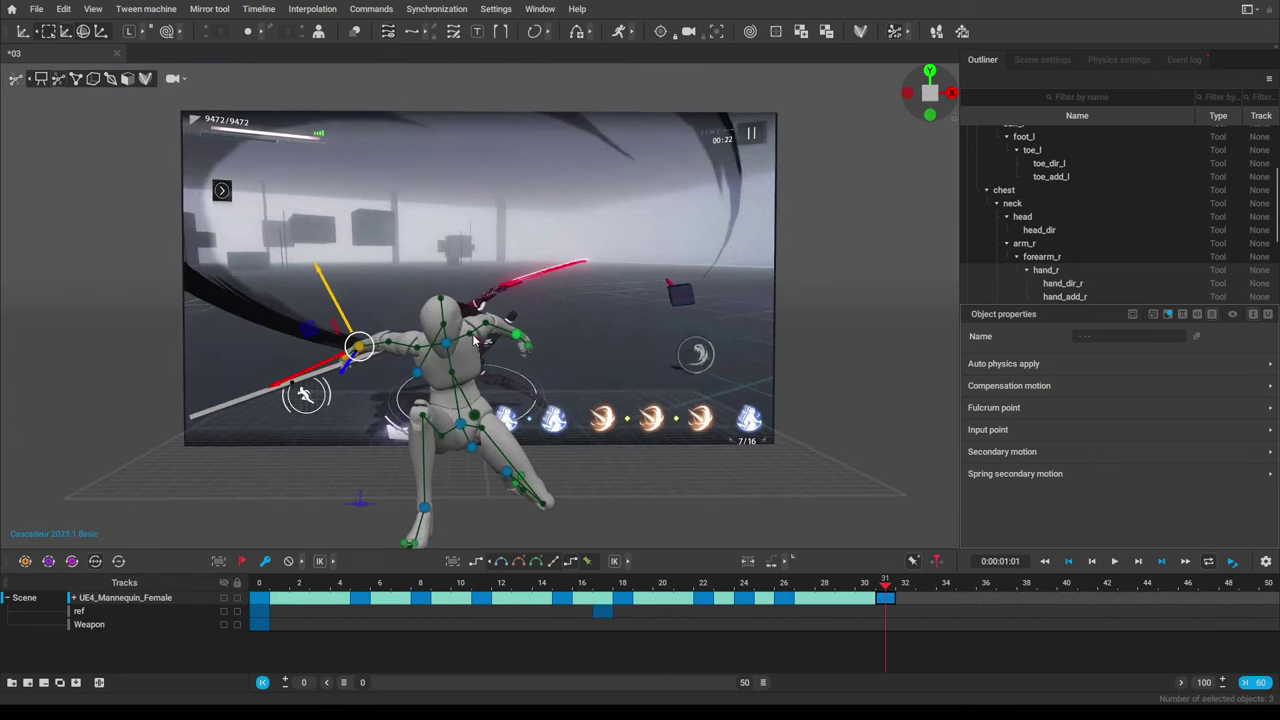
{"action": "left_click", "coordinate": [458, 428]}
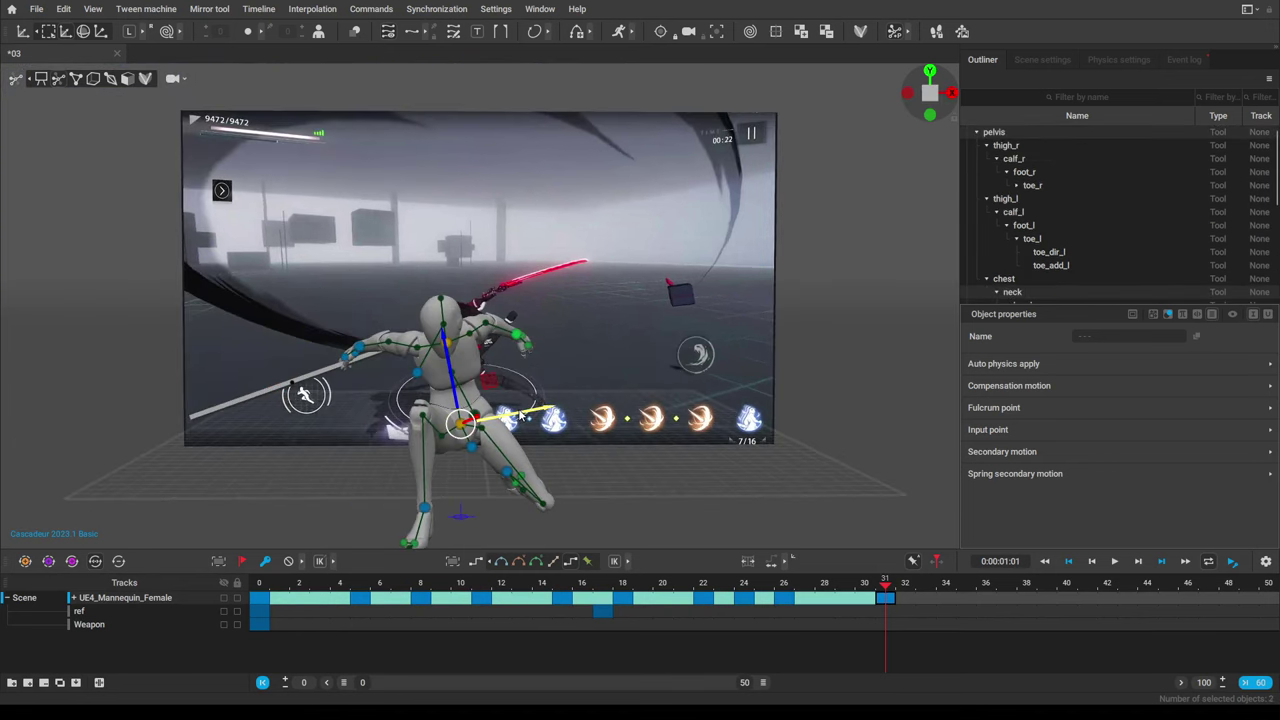
{"action": "left_click_drag", "start_coordinate": [522, 415], "coordinate": [573, 410]}
Rotate the right hand on frame 26 to lower the sword toward horizontal.
{"action": "mouse_move", "coordinate": [774, 582]}
{"action": "left_mouse_down"}
{"action": "mouse_move", "coordinate": [891, 585]}
{"action": "mouse_move", "coordinate": [731, 583]}
{"action": "mouse_move", "coordinate": [851, 586]}
{"action": "mouse_move", "coordinate": [782, 588]}
{"action": "left_mouse_up"}
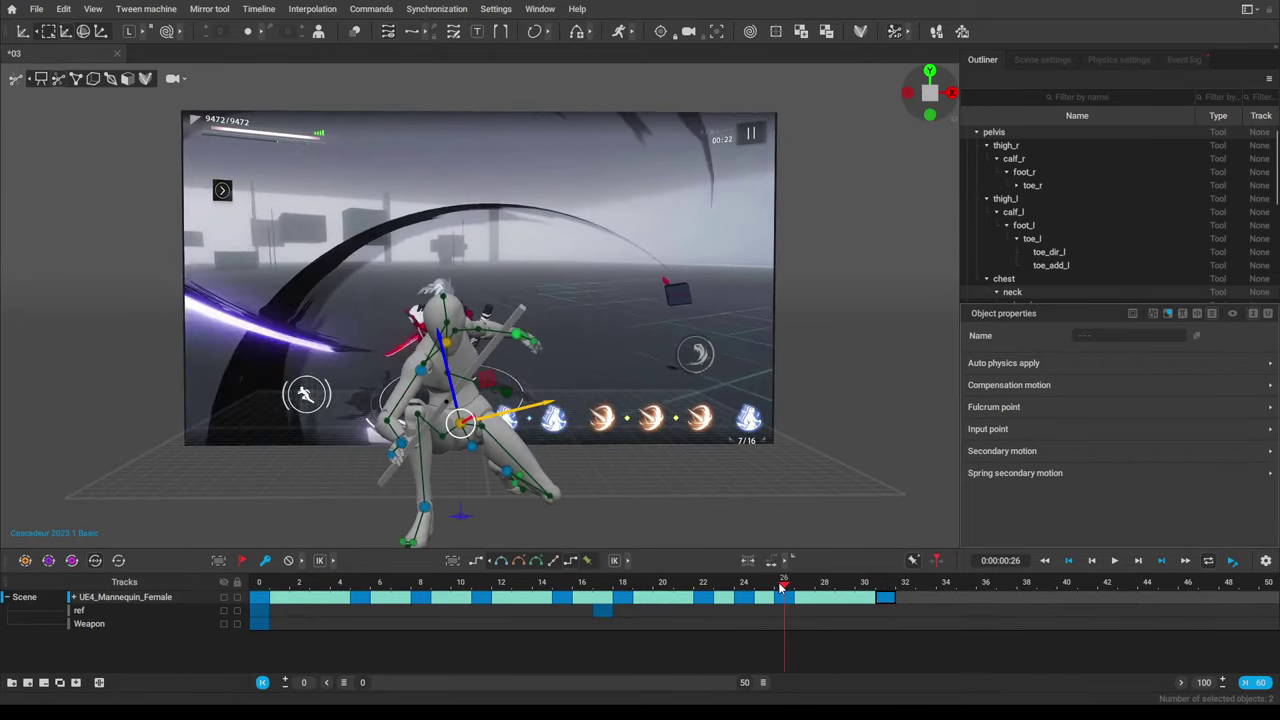
{"action": "left_click", "coordinate": [400, 448]}
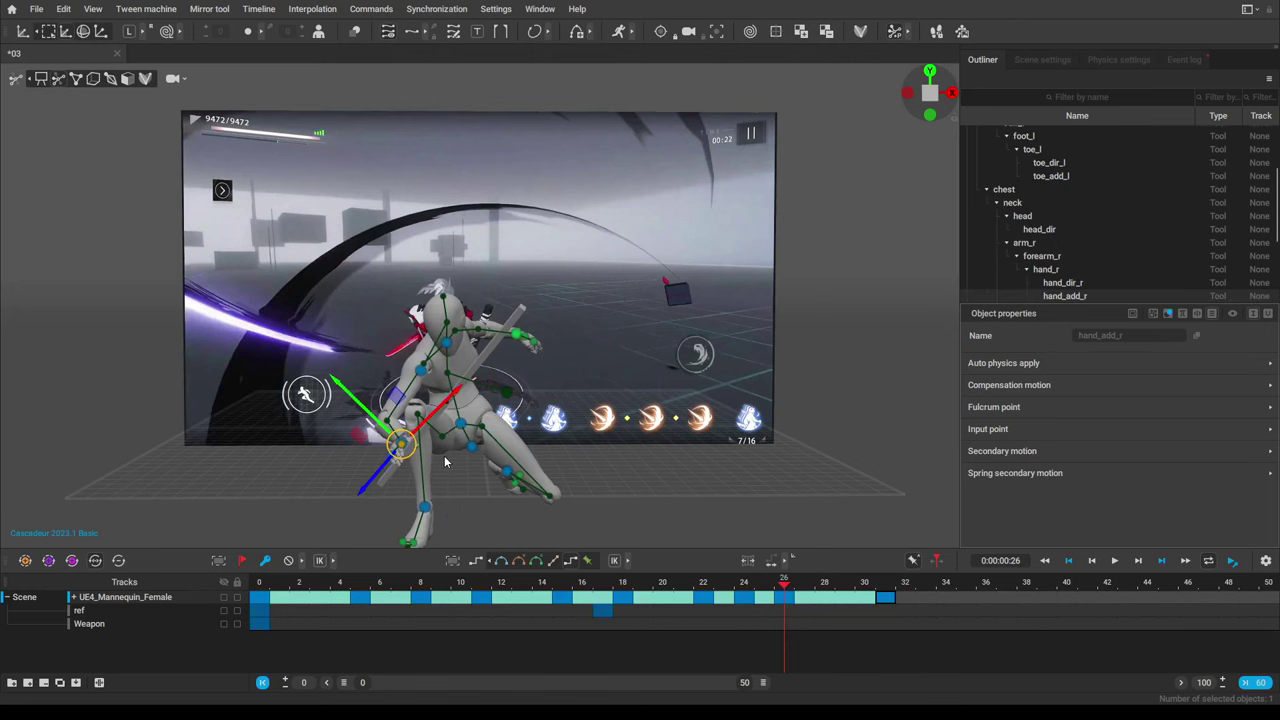
{"action": "left_click_drag", "start_coordinate": [452, 460], "coordinate": [566, 475], "text": "alt"}
{"action": "double_click", "coordinate": [476, 459]}
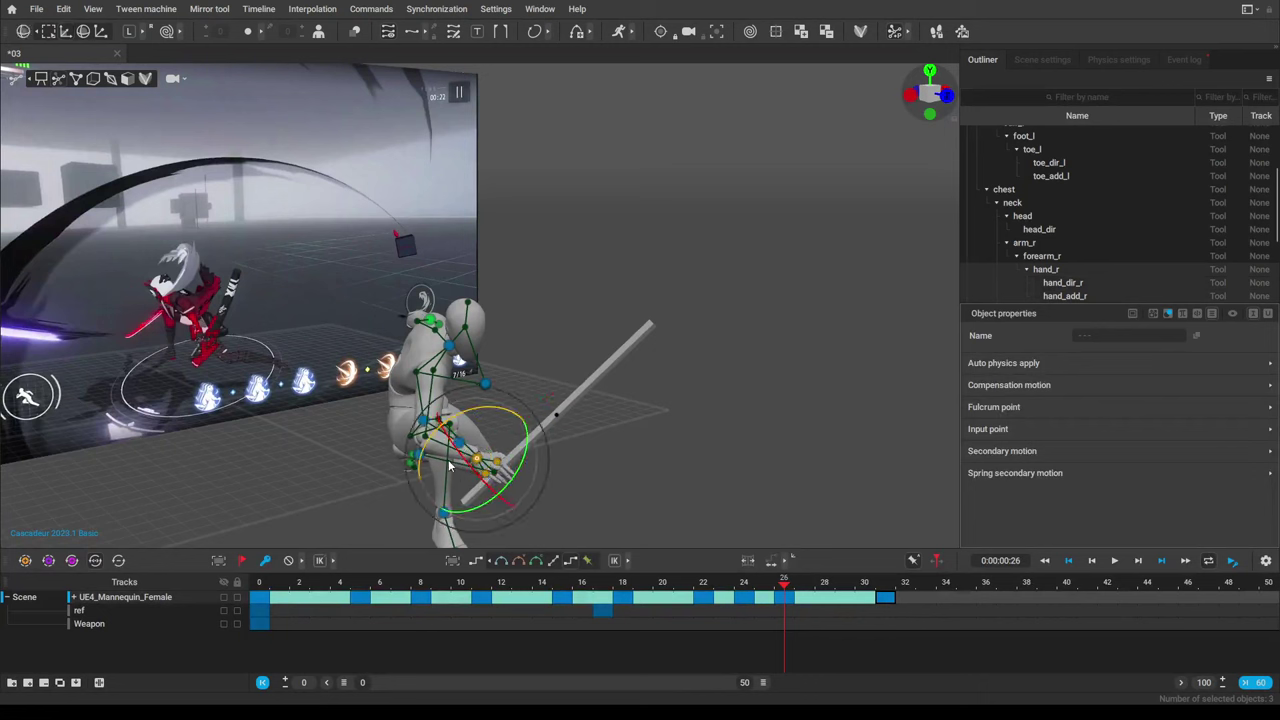
{"action": "left_click_drag", "start_coordinate": [466, 420], "coordinate": [493, 418]}
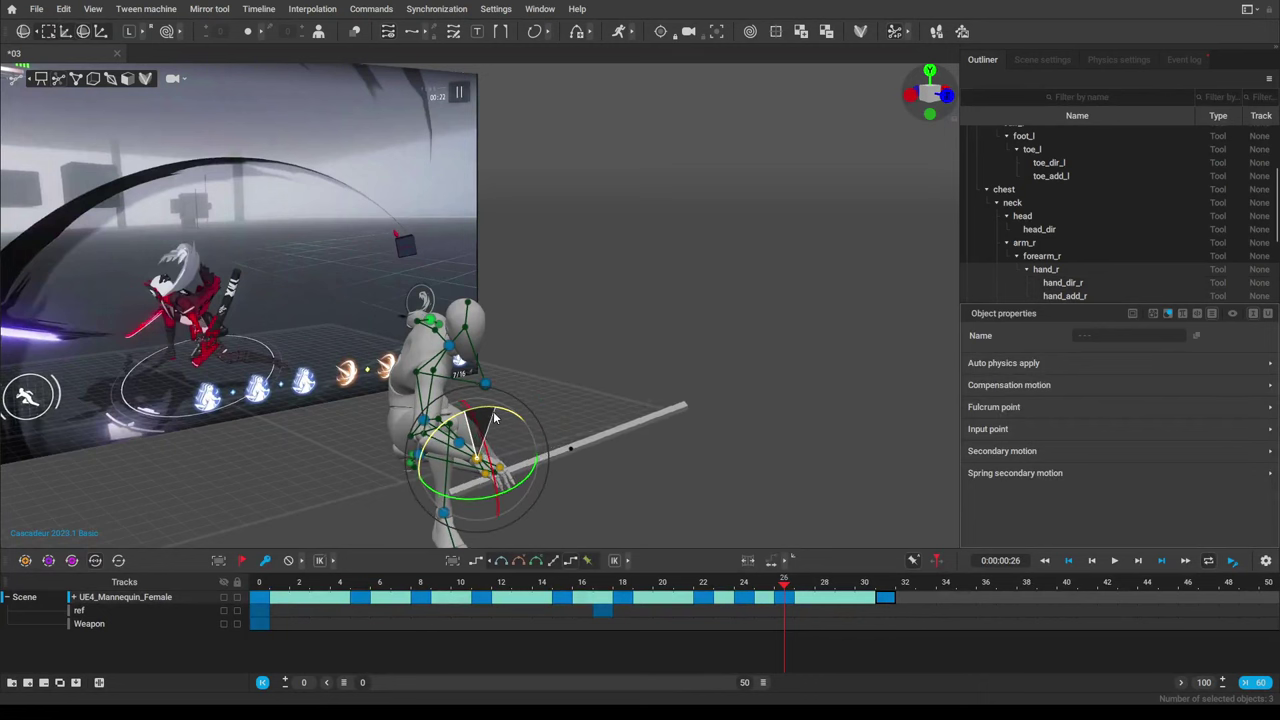
Rotate the right hand on frame 31 so the sword extends backward in line with the arm.
{"action": "left_click_drag", "start_coordinate": [783, 588], "coordinate": [886, 588]}
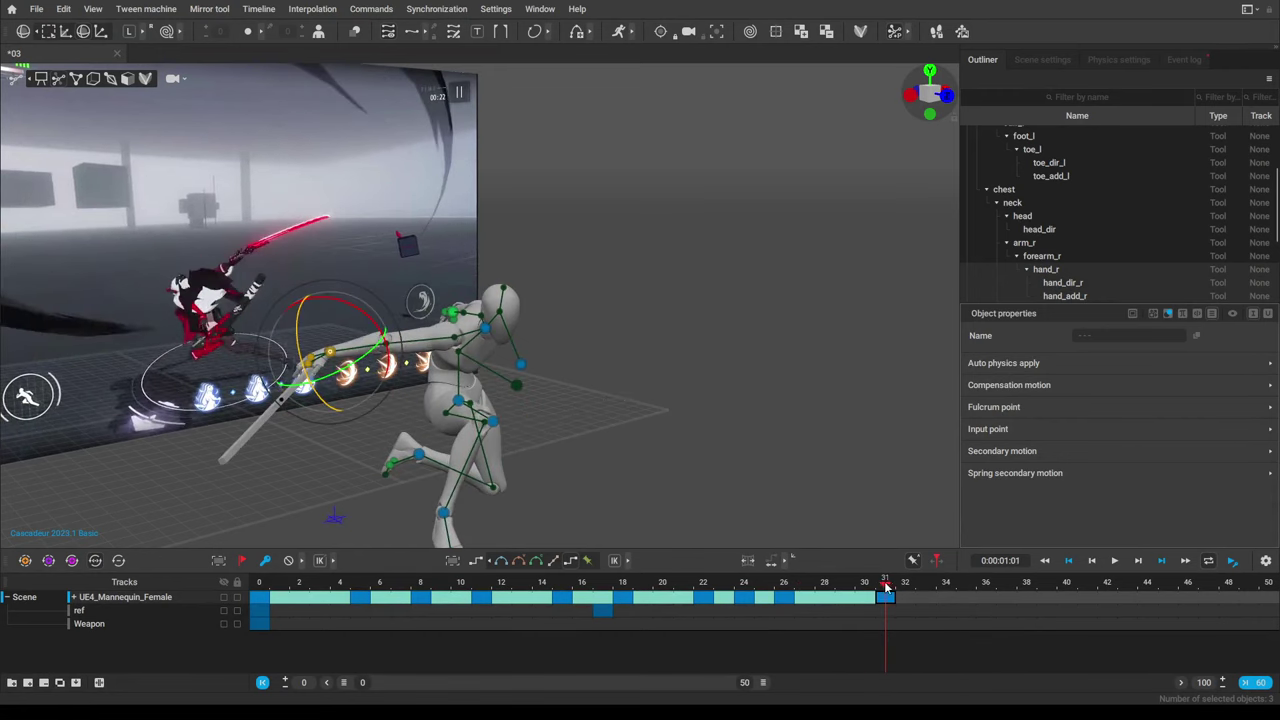
{"action": "left_click_drag", "start_coordinate": [794, 519], "coordinate": [622, 410], "text": "alt"}
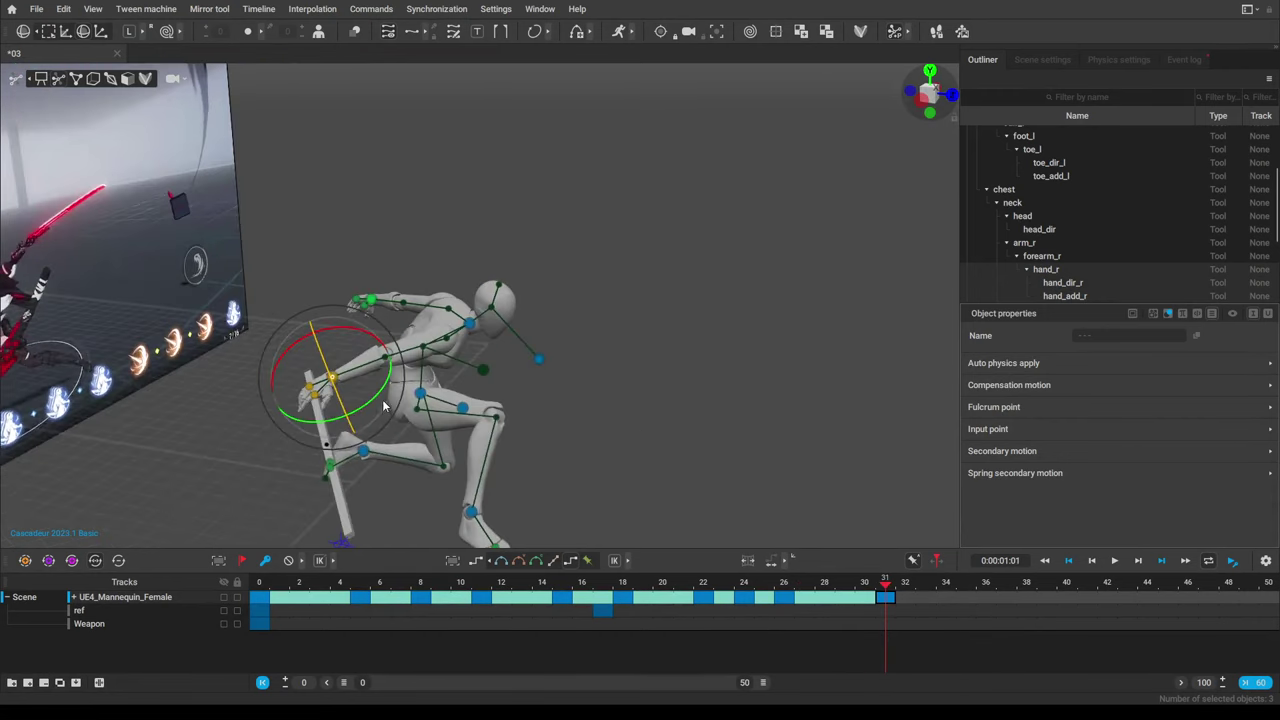
{"action": "left_click_drag", "start_coordinate": [380, 403], "coordinate": [318, 435]}
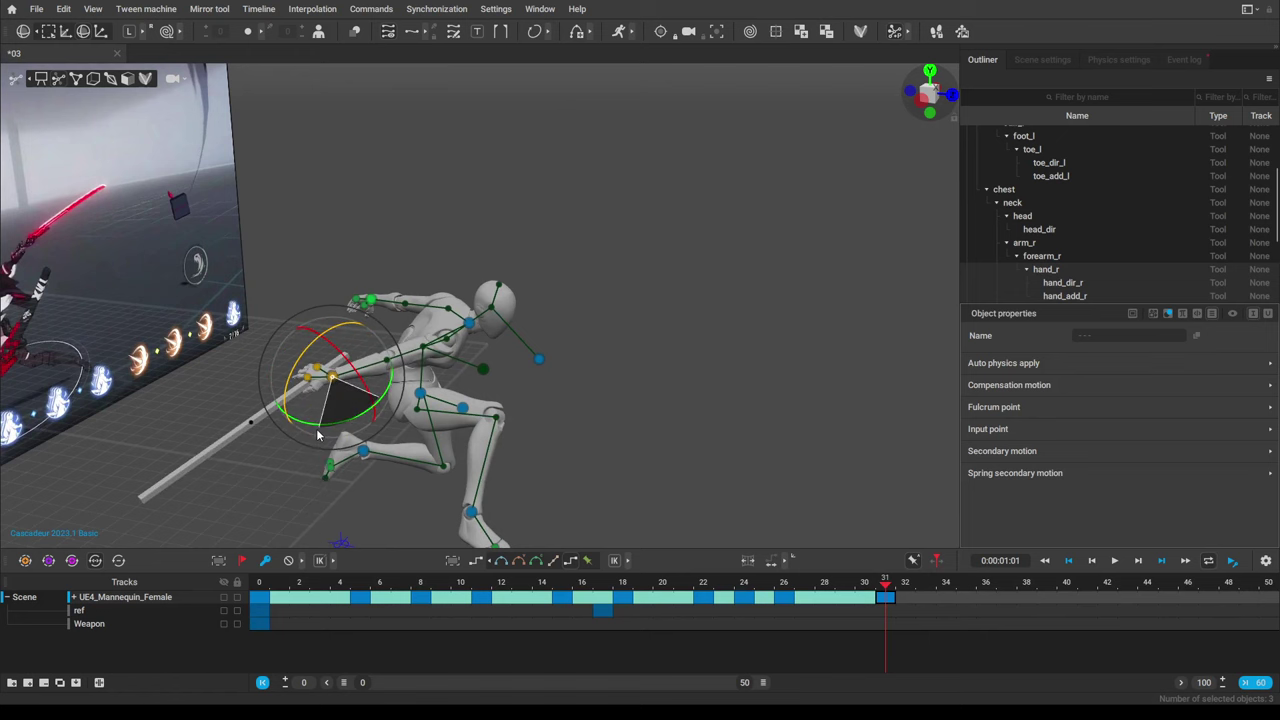
Try a slight right hand rotation on frame 29 and check the motion through frame 31.
{"action": "left_click_drag", "start_coordinate": [781, 586], "coordinate": [840, 596]}
{"action": "left_click_drag", "start_coordinate": [785, 498], "coordinate": [692, 501], "text": "alt"}
{"action": "right_click_drag", "start_coordinate": [691, 506], "coordinate": [463, 450]}
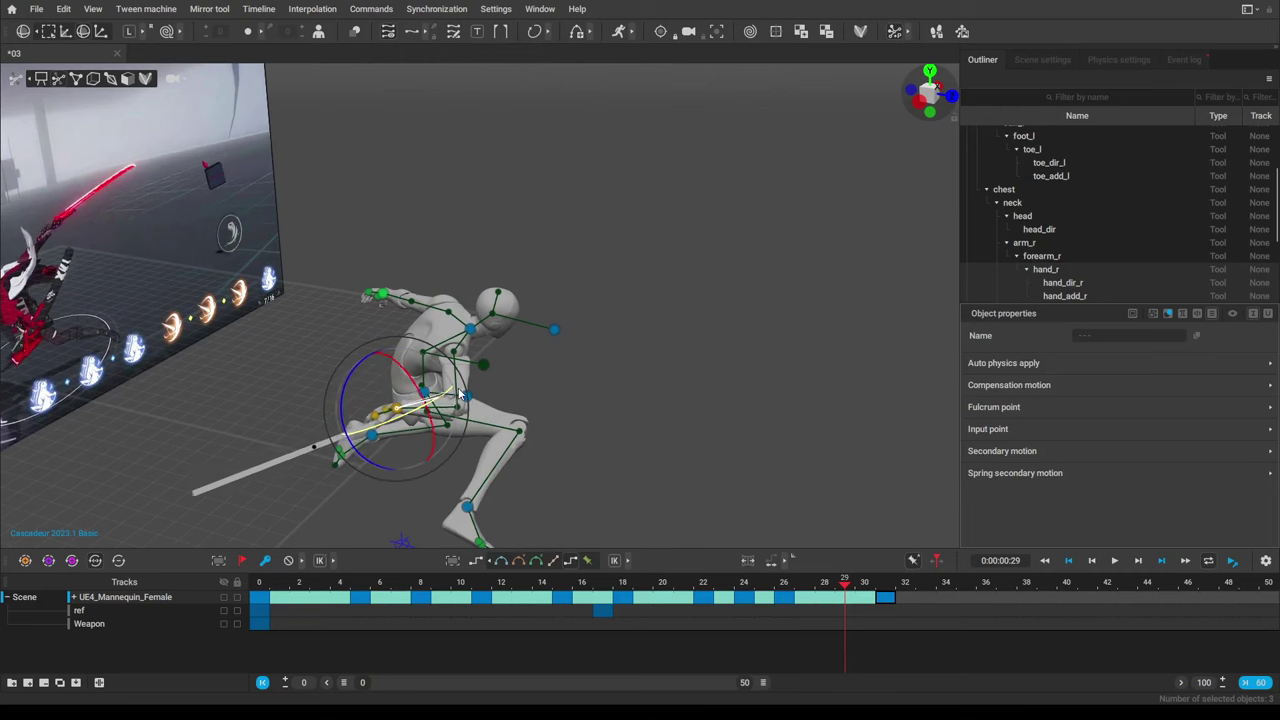
{"action": "left_click_drag", "start_coordinate": [460, 393], "coordinate": [446, 397]}
{"action": "key", "text": "Right"}
{"action": "key", "text": "Right"}
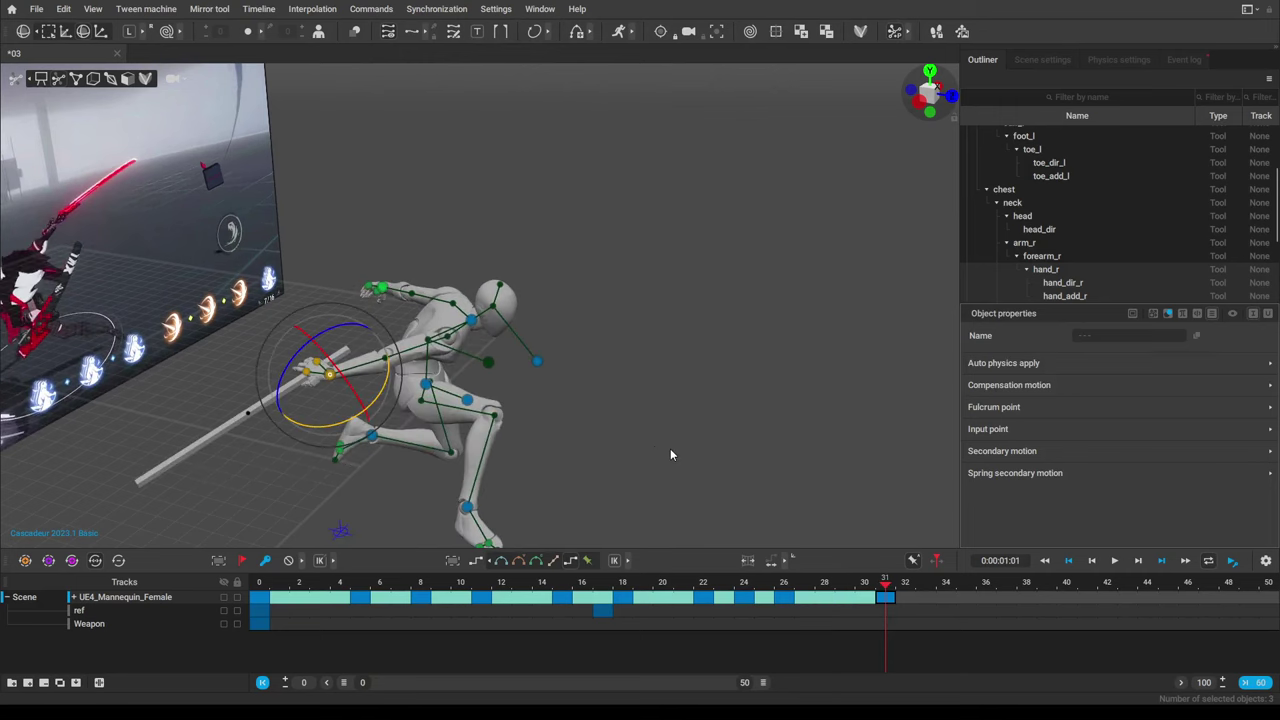
Compare frames 26 and 31, and move the right hand on frame 26 across the body toward the trailing leg.
{"action": "right_click_drag", "start_coordinate": [720, 458], "coordinate": [836, 576]}
{"action": "left_click", "coordinate": [785, 585]}
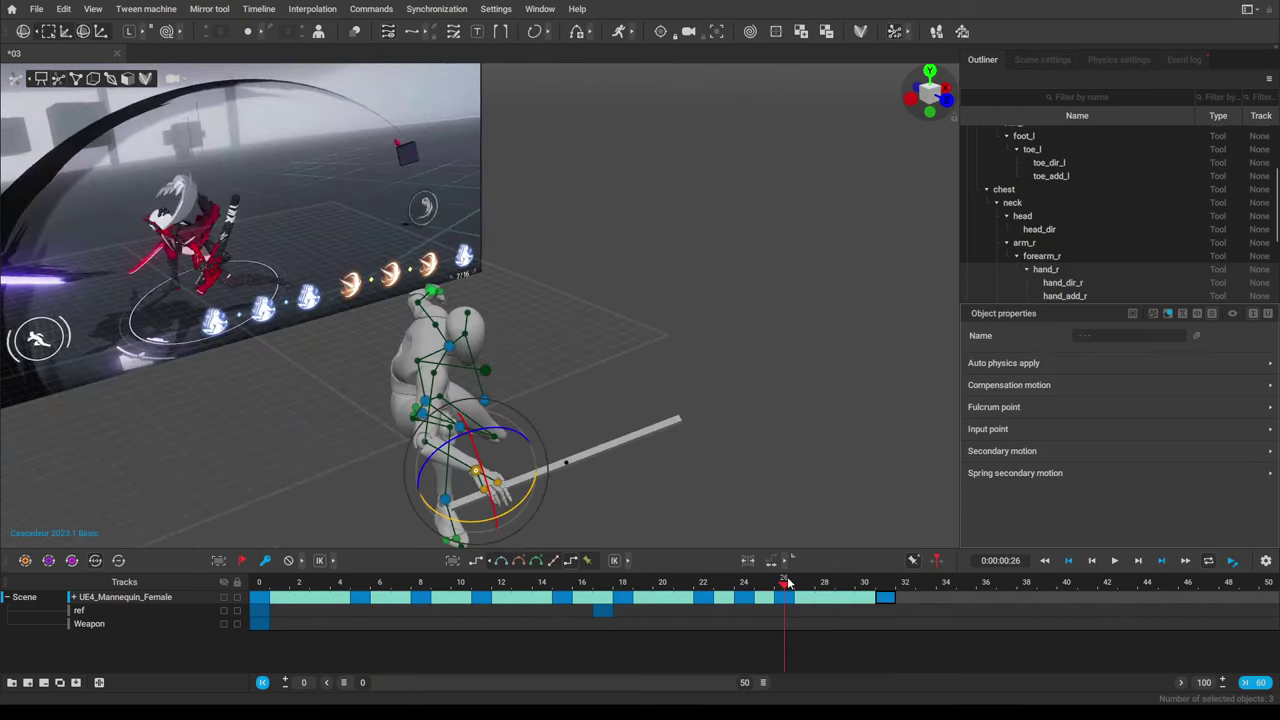
{"action": "left_click_drag", "start_coordinate": [797, 583], "coordinate": [885, 582]}
{"action": "right_click_drag", "start_coordinate": [800, 449], "coordinate": [592, 442]}
{"action": "left_click", "coordinate": [786, 583]}
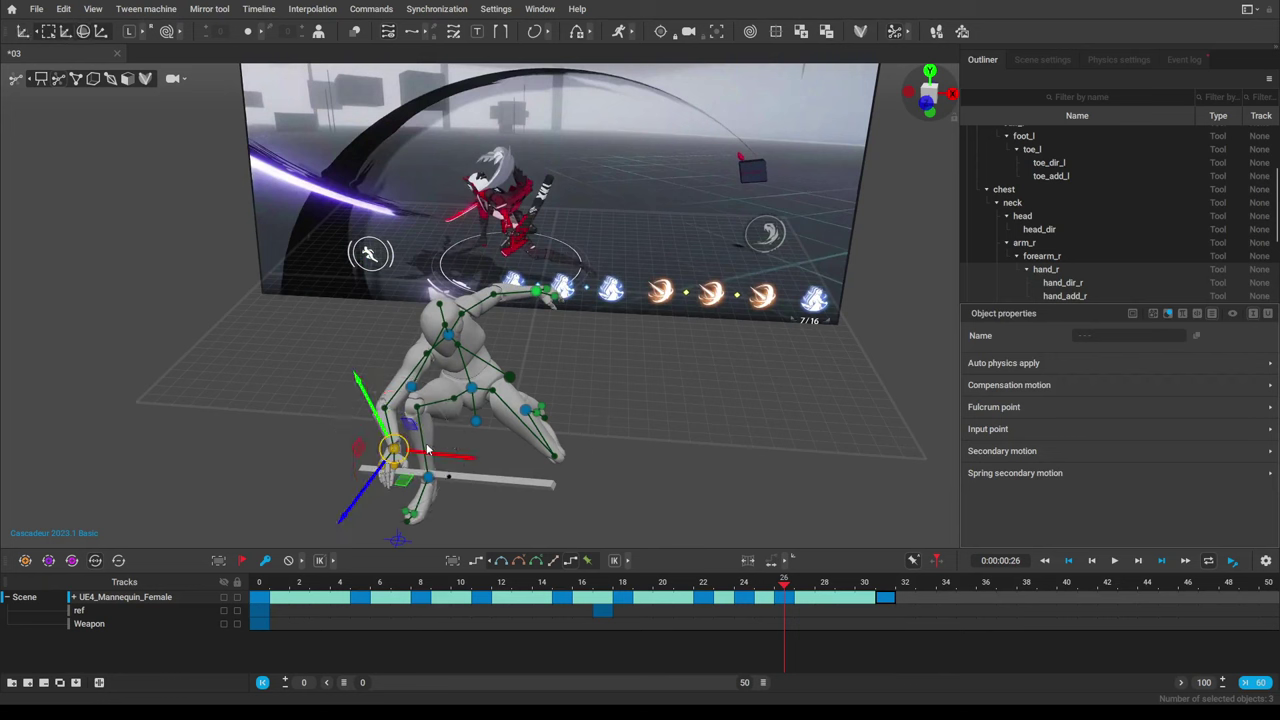
{"action": "mouse_move", "coordinate": [380, 477]}
{"action": "left_mouse_down"}
{"action": "mouse_move", "coordinate": [363, 484]}
{"action": "mouse_move", "coordinate": [383, 475]}
{"action": "left_mouse_up"}
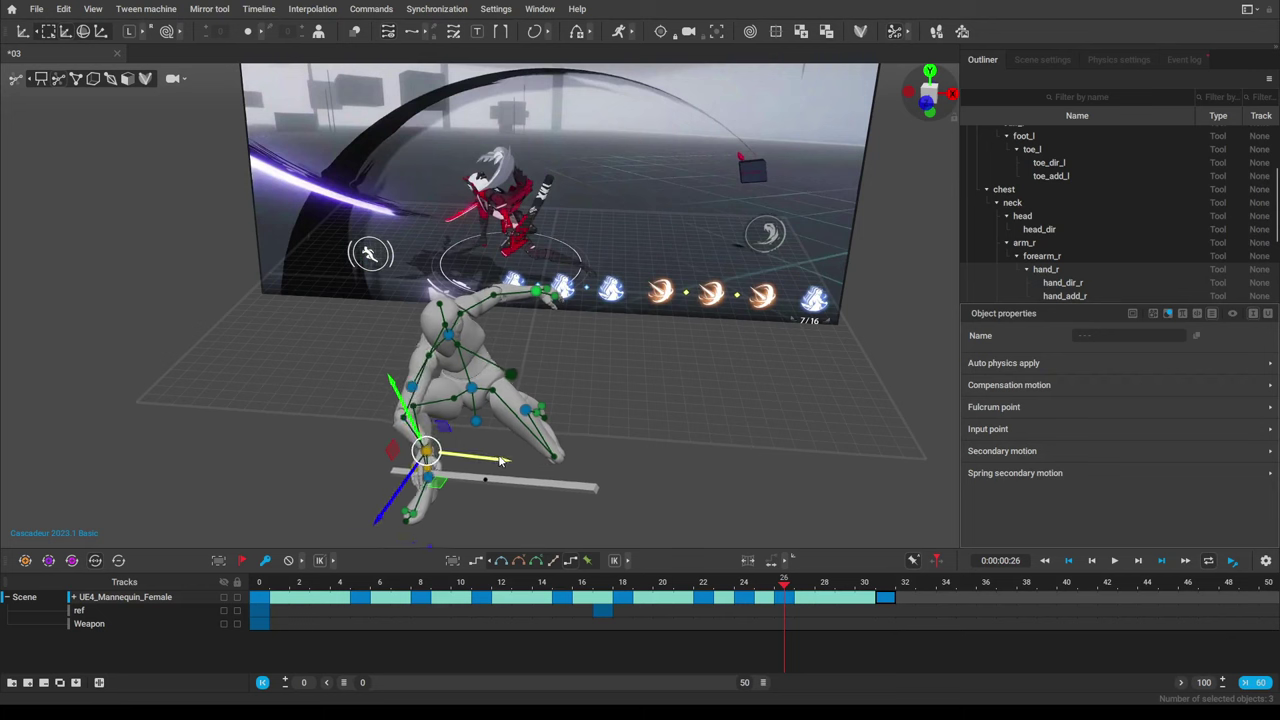
{"action": "left_click_drag", "start_coordinate": [500, 460], "coordinate": [517, 462]}
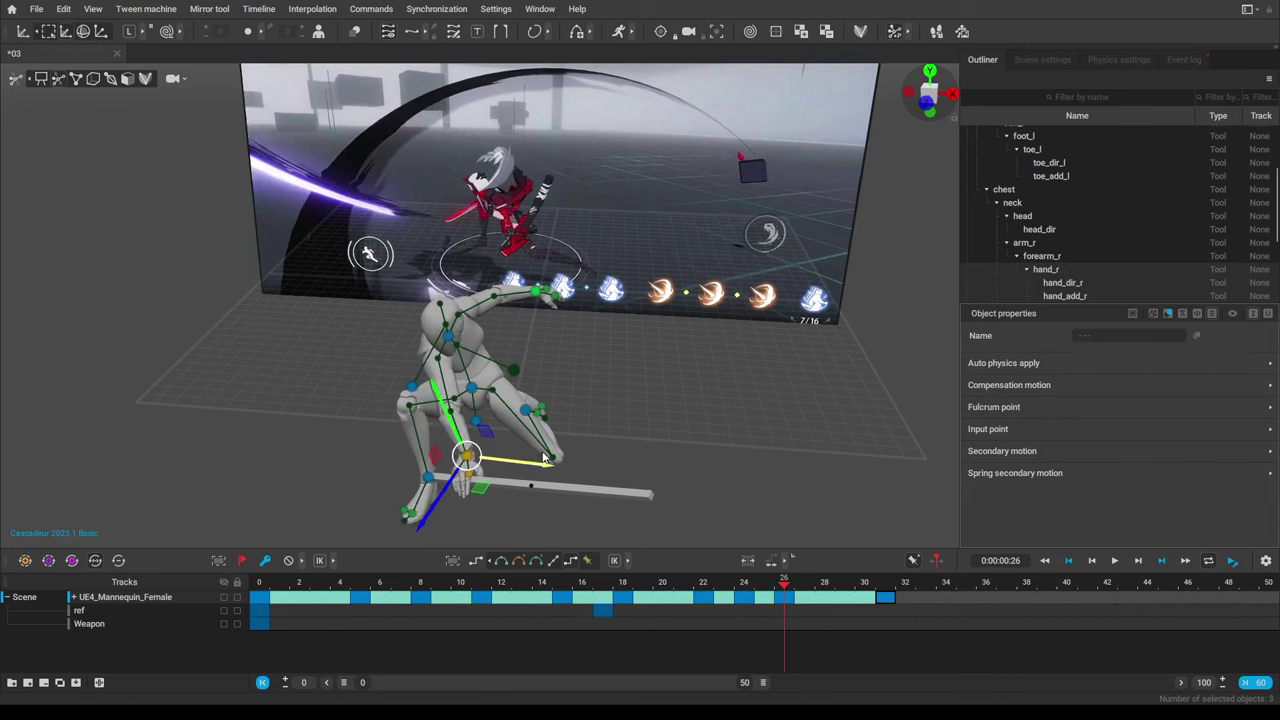
Bring the right hand back beside the front leg on frame 26, angle the sword downward, and lower the hand.
{"action": "mouse_move", "coordinate": [795, 590]}
{"action": "left_mouse_down"}
{"action": "mouse_move", "coordinate": [894, 585]}
{"action": "mouse_move", "coordinate": [780, 587]}
{"action": "left_mouse_up"}
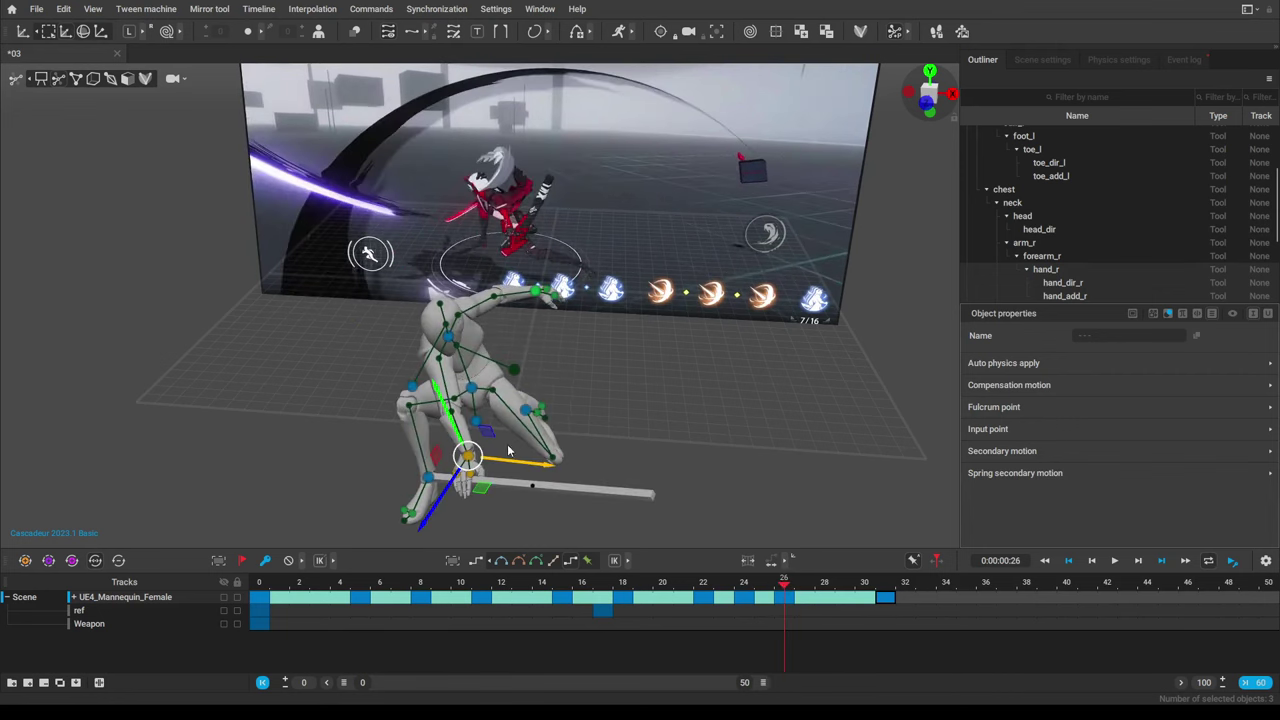
{"action": "left_click_drag", "start_coordinate": [528, 464], "coordinate": [424, 453]}
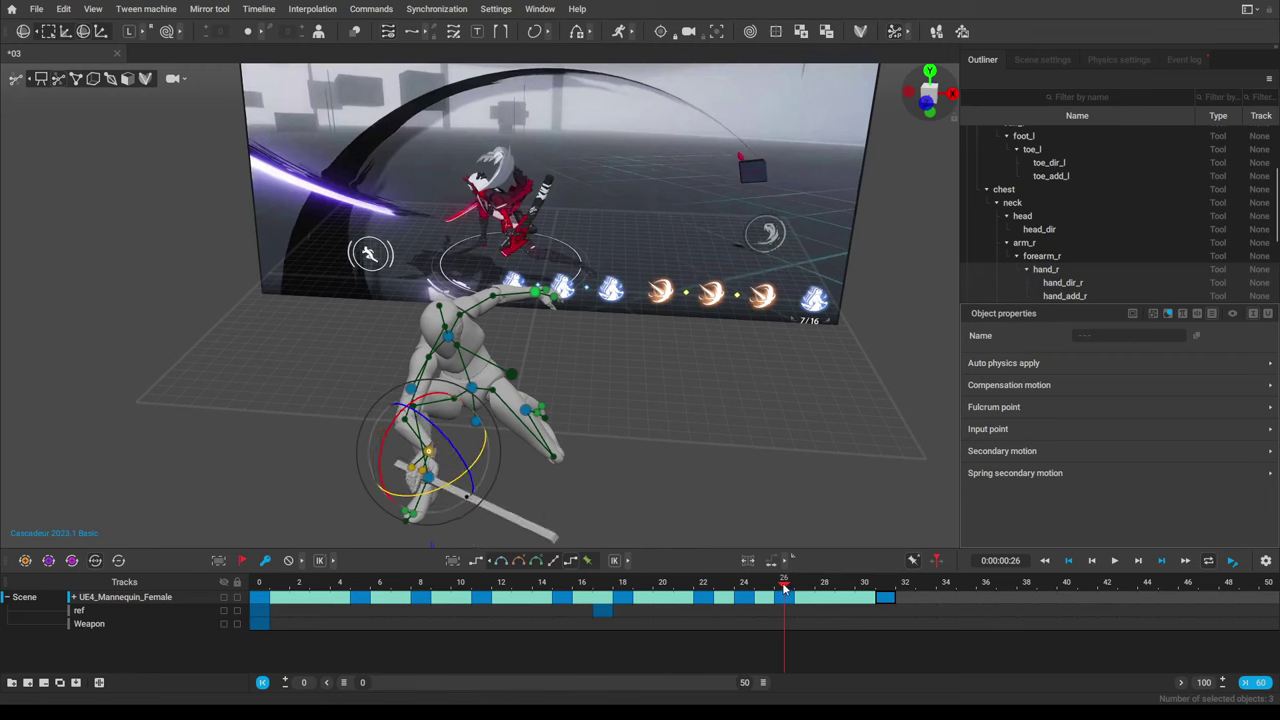
{"action": "mouse_move", "coordinate": [785, 588]}
{"action": "left_mouse_down"}
{"action": "mouse_move", "coordinate": [944, 588]}
{"action": "mouse_move", "coordinate": [583, 572]}
{"action": "mouse_move", "coordinate": [878, 575]}
{"action": "mouse_move", "coordinate": [785, 575]}
{"action": "left_mouse_up"}
{"action": "left_click_drag", "start_coordinate": [410, 474], "coordinate": [395, 485]}
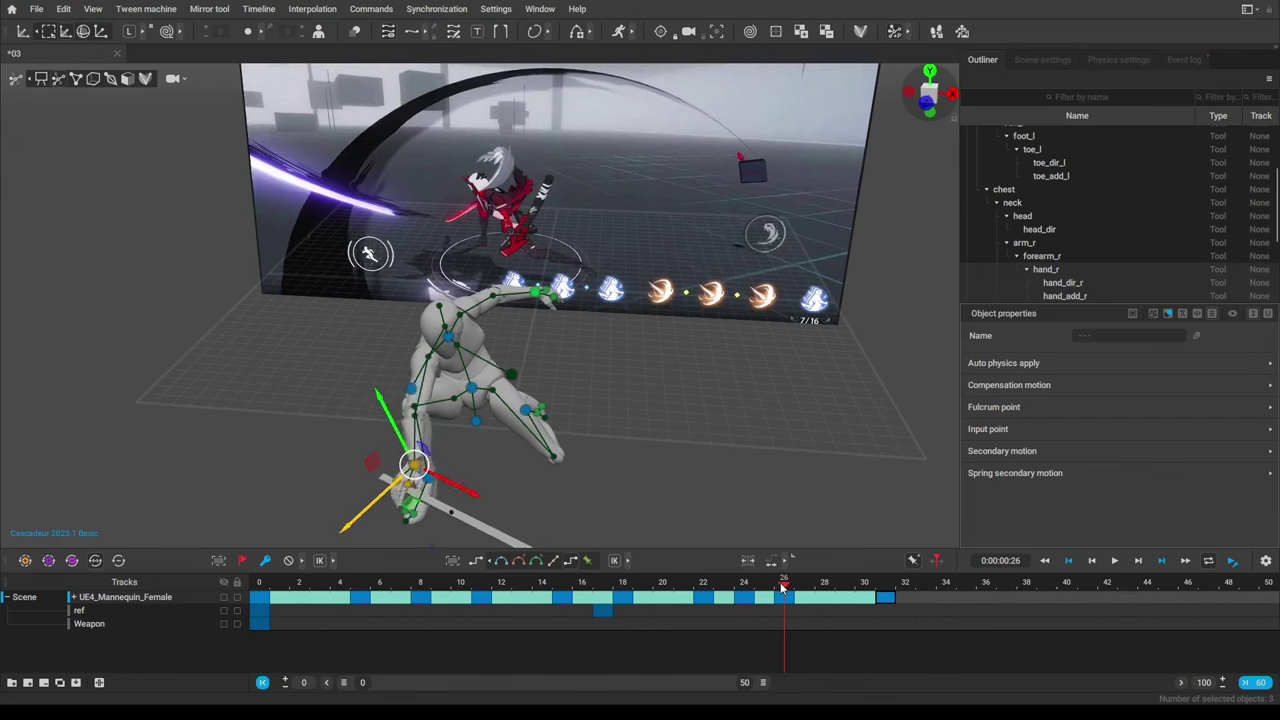
Nudge the right hand on frame 26 along its local axis and check the overhead pose on frame 19.
{"action": "mouse_move", "coordinate": [783, 588]}
{"action": "left_mouse_down"}
{"action": "mouse_move", "coordinate": [908, 590]}
{"action": "mouse_move", "coordinate": [778, 600]}
{"action": "left_mouse_up"}
{"action": "left_click_drag", "start_coordinate": [441, 484], "coordinate": [406, 474]}
{"action": "left_click_drag", "start_coordinate": [776, 583], "coordinate": [643, 586]}
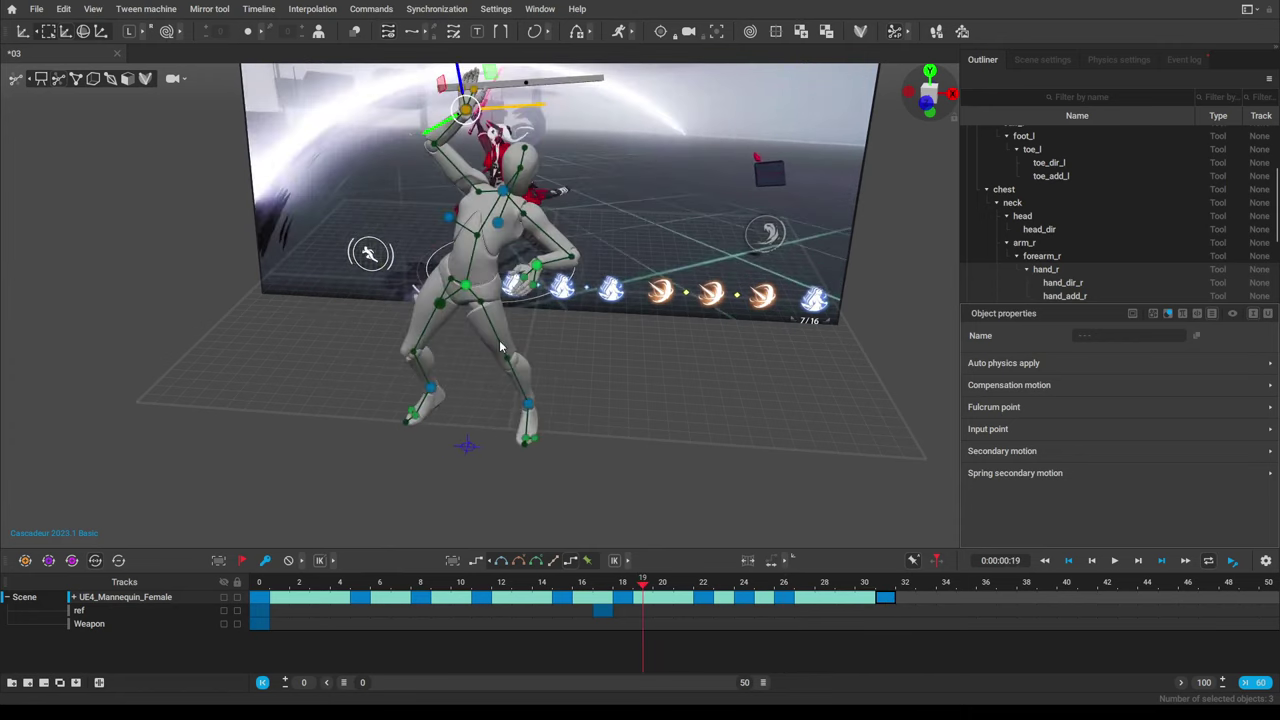
{"action": "left_click_drag", "start_coordinate": [503, 346], "coordinate": [628, 318], "text": "alt"}
{"action": "left_click_drag", "start_coordinate": [689, 376], "coordinate": [566, 373], "text": "alt"}
{"action": "right_click_drag", "start_coordinate": [566, 373], "coordinate": [680, 554]}
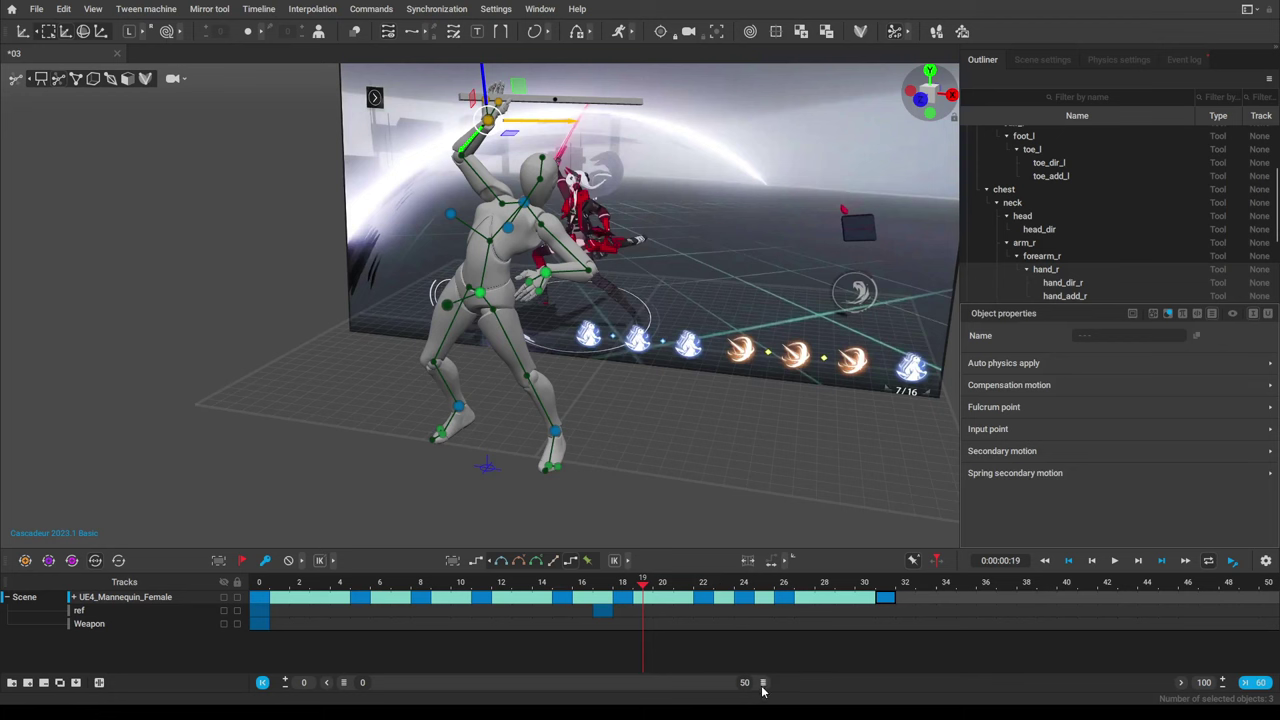
Limit the timeline range to frames 0–31, clear the selection, and show only the mannequin mesh without rig controls.
{"action": "left_click_drag", "start_coordinate": [762, 688], "coordinate": [608, 698]}
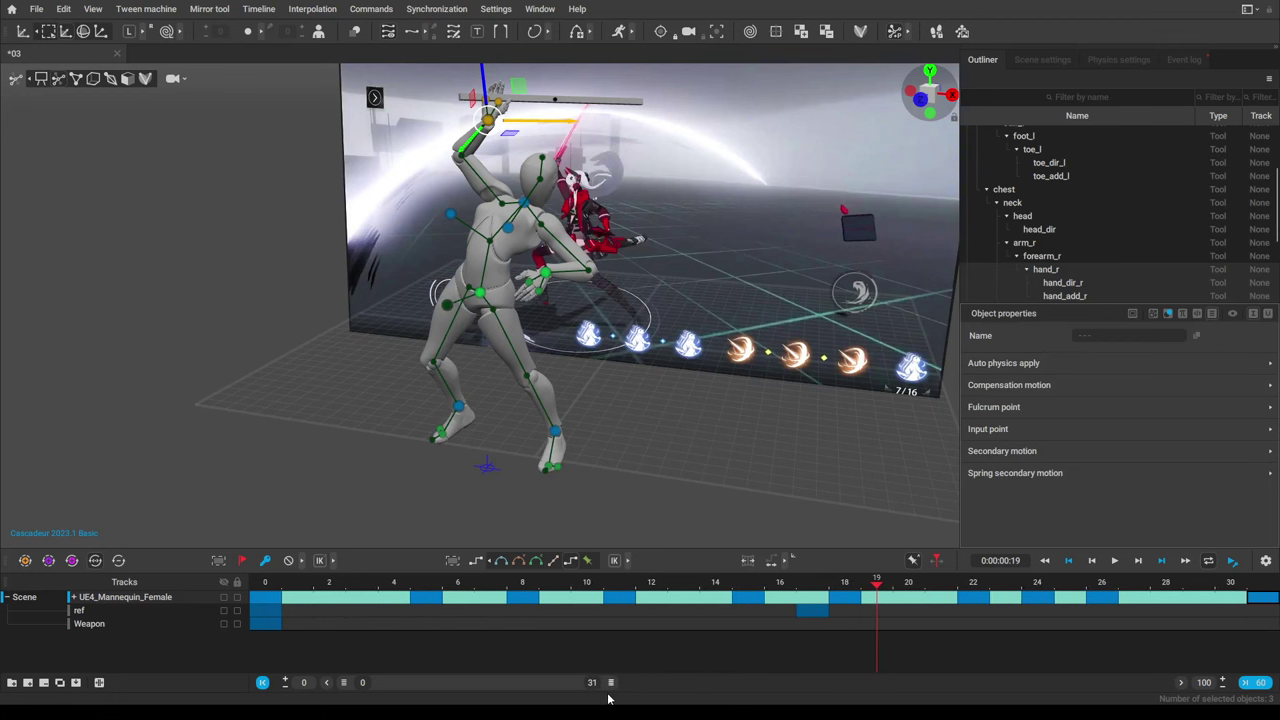
{"action": "left_click", "coordinate": [169, 326]}
{"action": "left_click", "coordinate": [46, 77]}
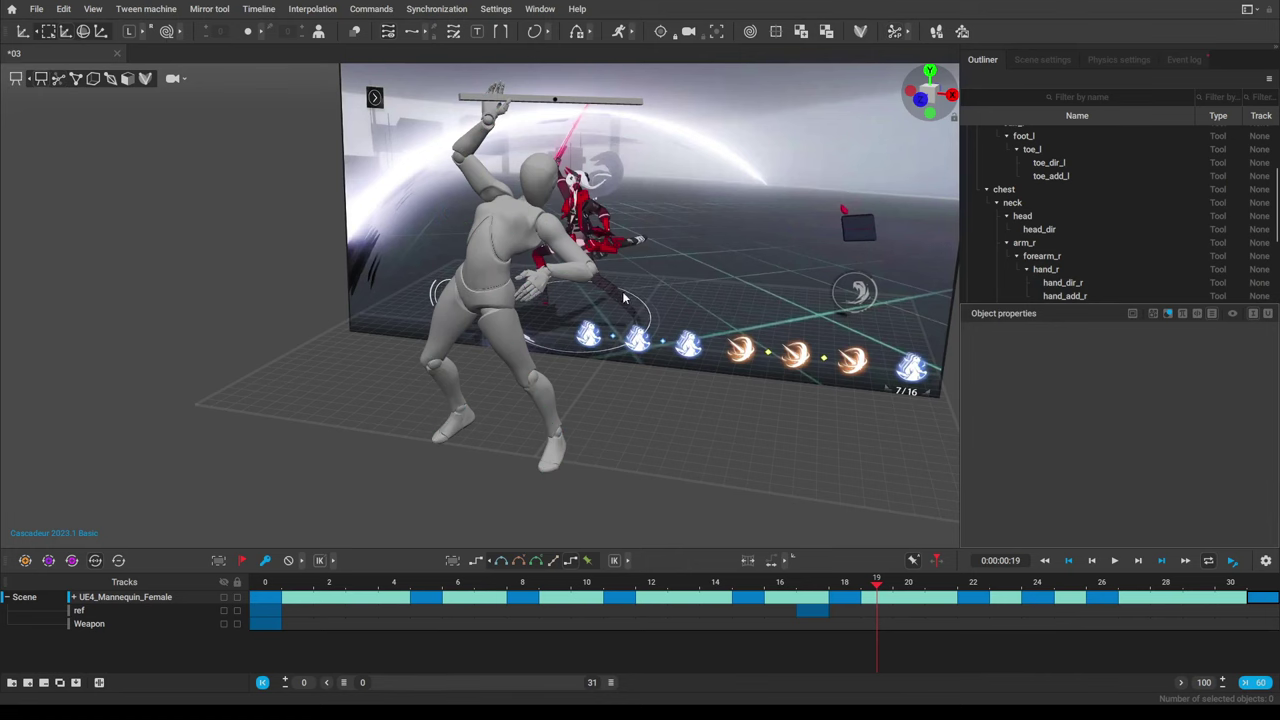
Review the looping sword swing from several angles, stop playback, and save the scene as 04.
{"action": "left_click", "coordinate": [1115, 563]}
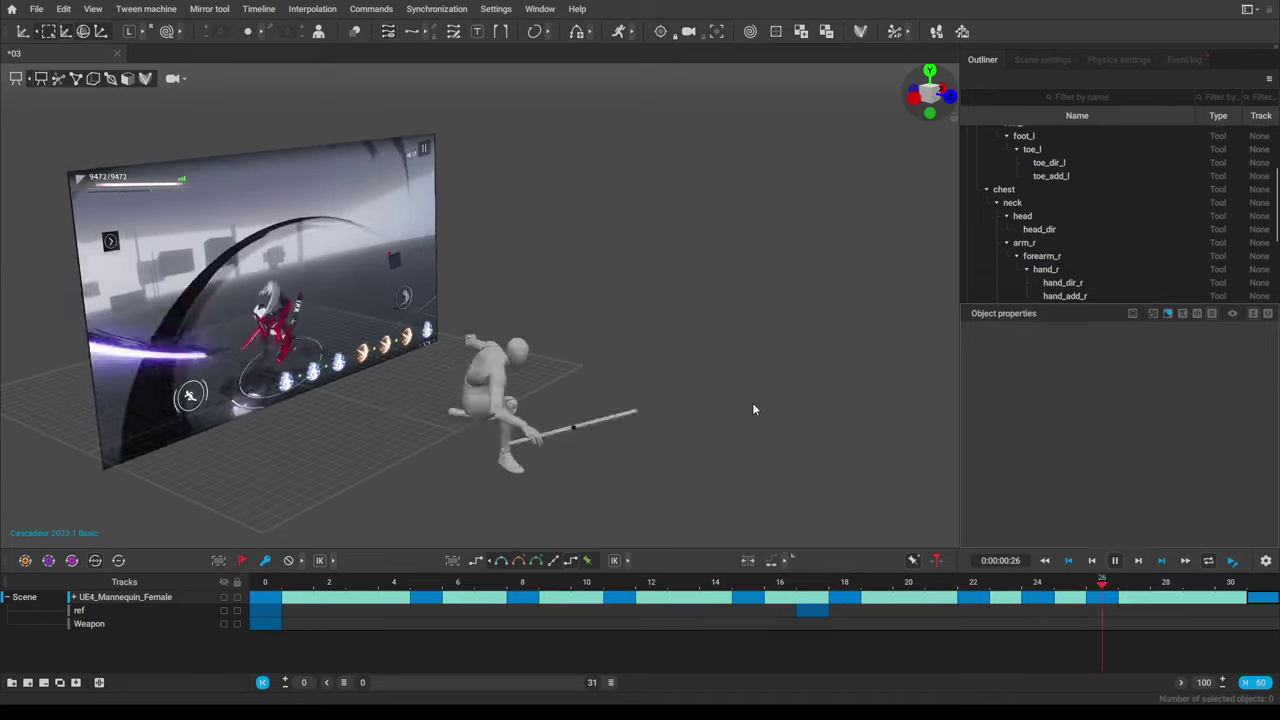
{"action": "left_click_drag", "start_coordinate": [752, 402], "coordinate": [506, 400], "text": "alt"}
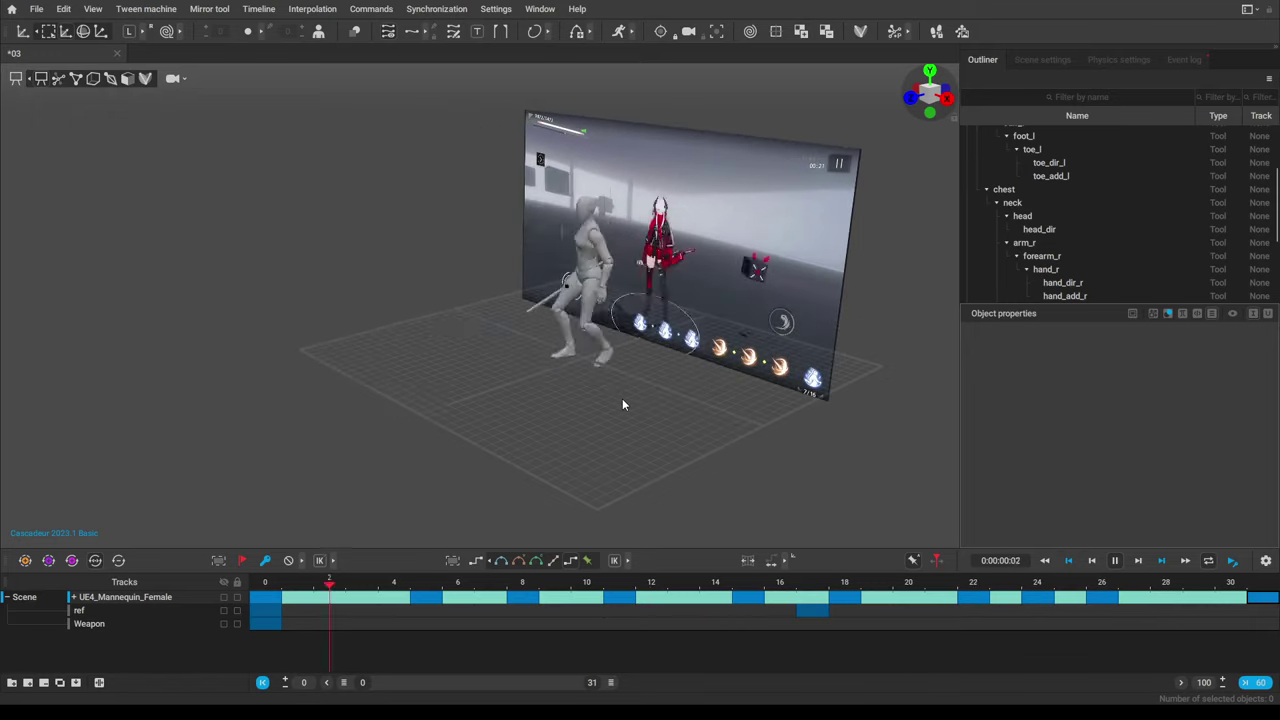
{"action": "left_click_drag", "start_coordinate": [476, 419], "coordinate": [597, 410], "text": "alt"}
{"action": "right_click_drag", "start_coordinate": [573, 421], "coordinate": [640, 411]}
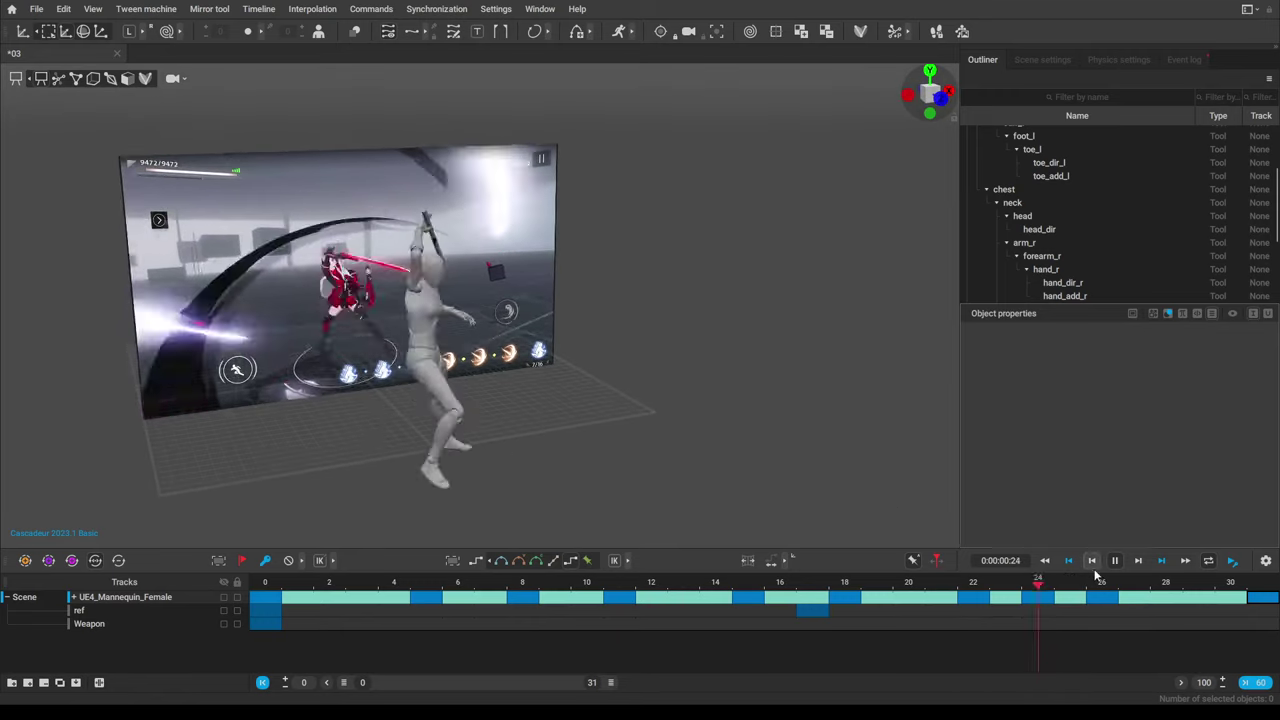
{"action": "key", "text": "space"}
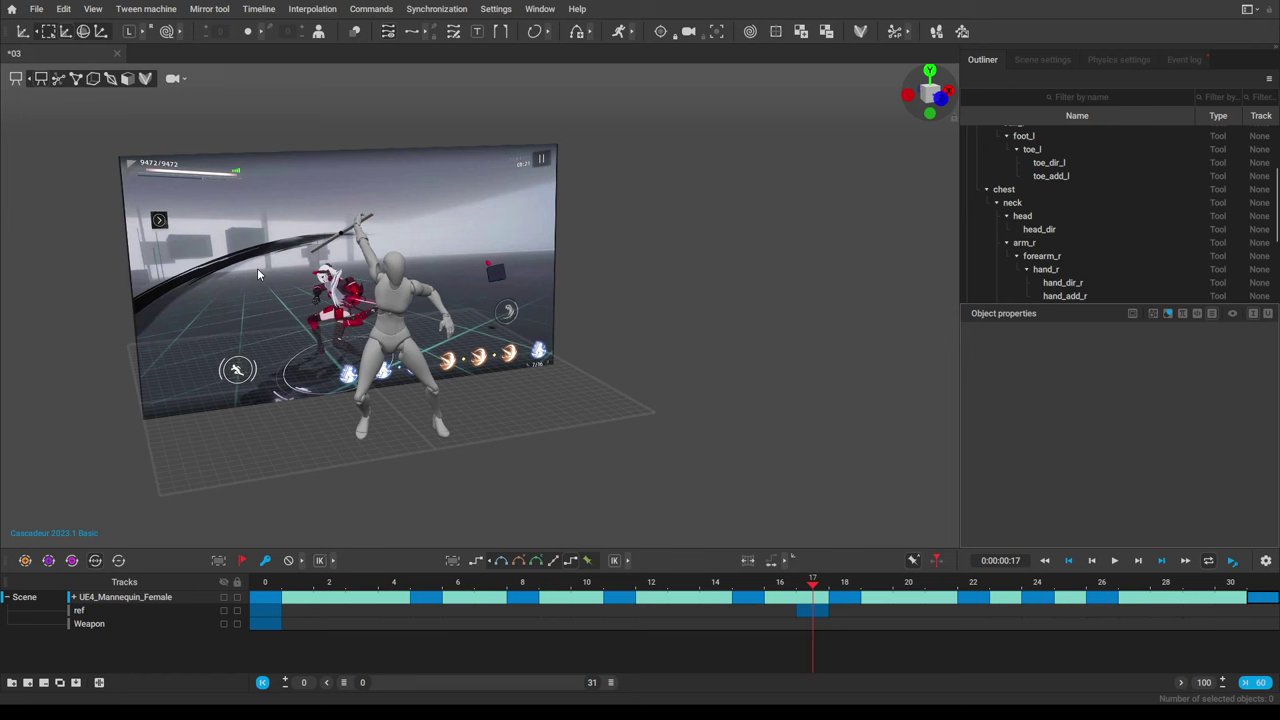
{"action": "key", "text": "ctrl+s"}
Play the swing through frame 31 again and examine the body and sword motion from several sides.
{"action": "left_click", "coordinate": [1115, 560]}
{"action": "right_click_drag", "start_coordinate": [772, 385], "coordinate": [642, 451]}
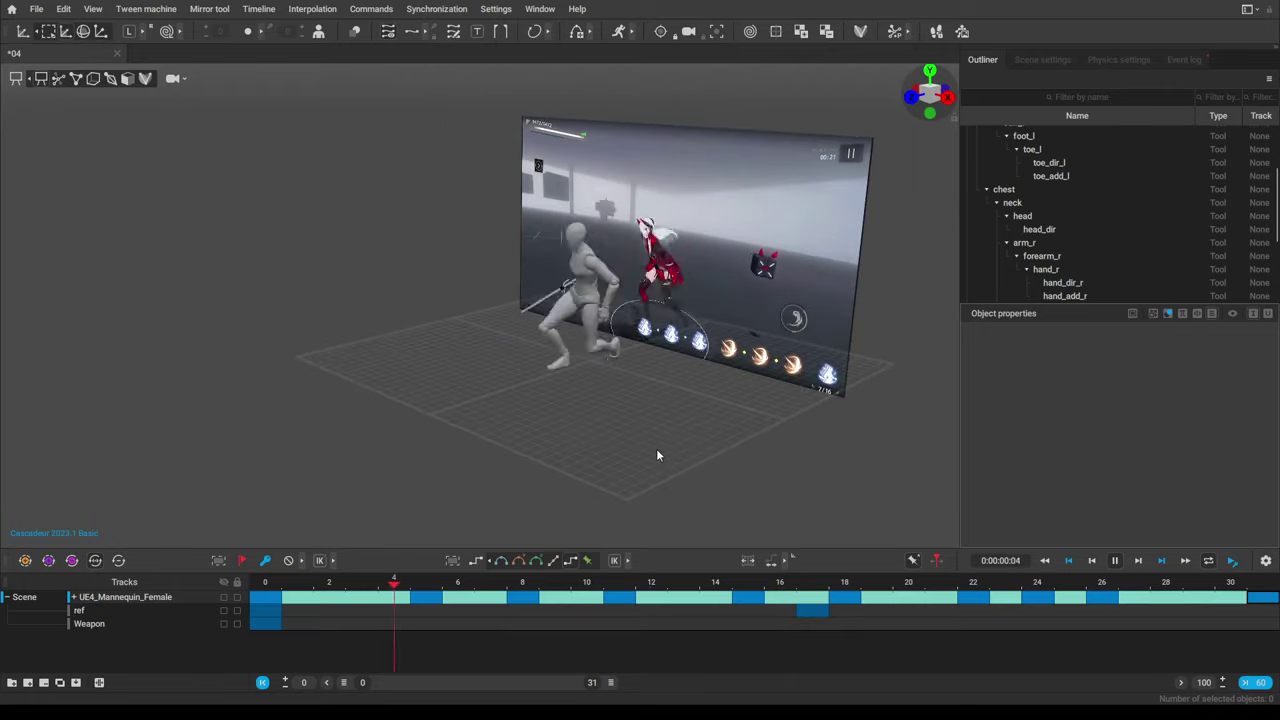
{"action": "middle_click_drag", "start_coordinate": [657, 451], "coordinate": [590, 440]}
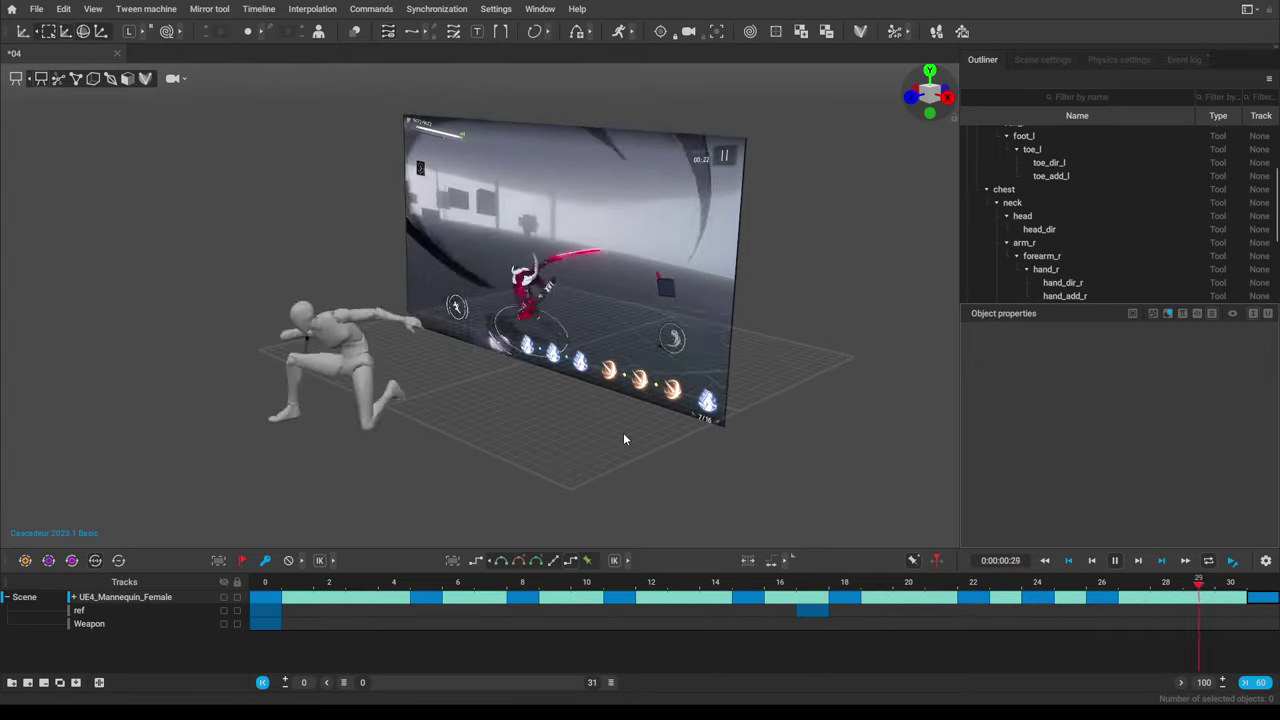
{"action": "left_click_drag", "start_coordinate": [623, 433], "coordinate": [580, 454], "text": "alt"}
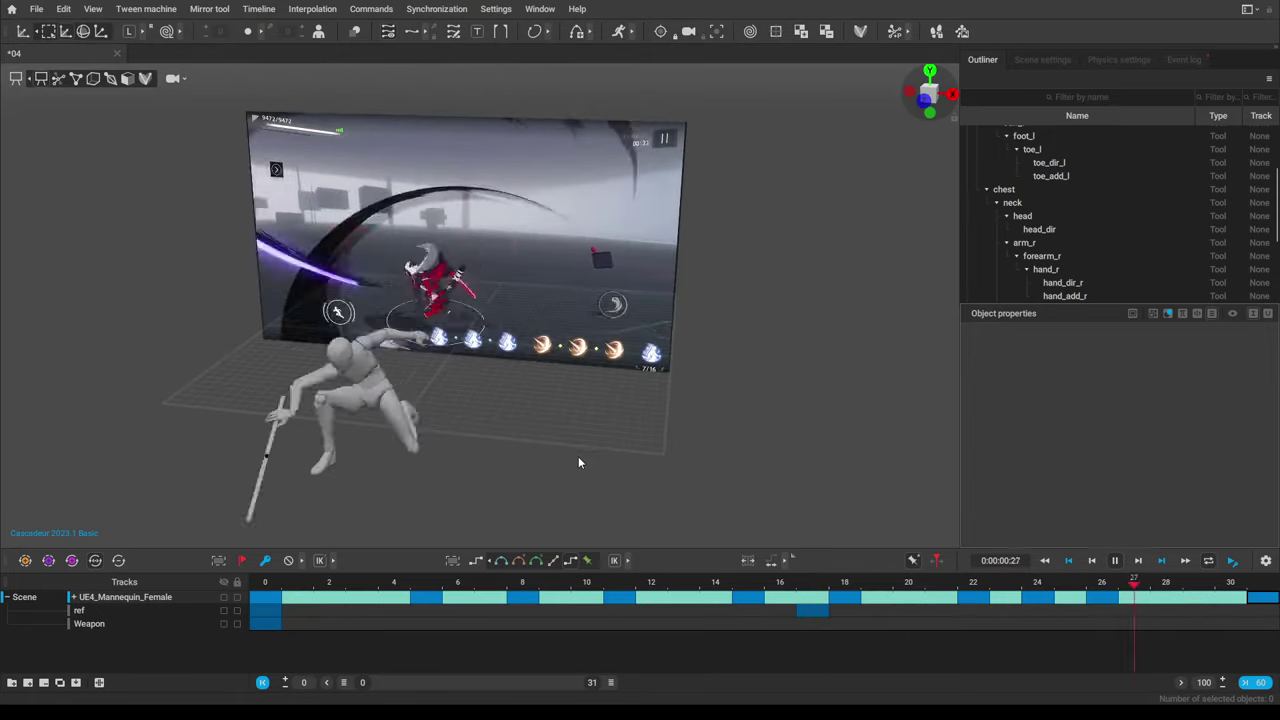
{"action": "middle_click_drag", "start_coordinate": [578, 462], "coordinate": [651, 481]}
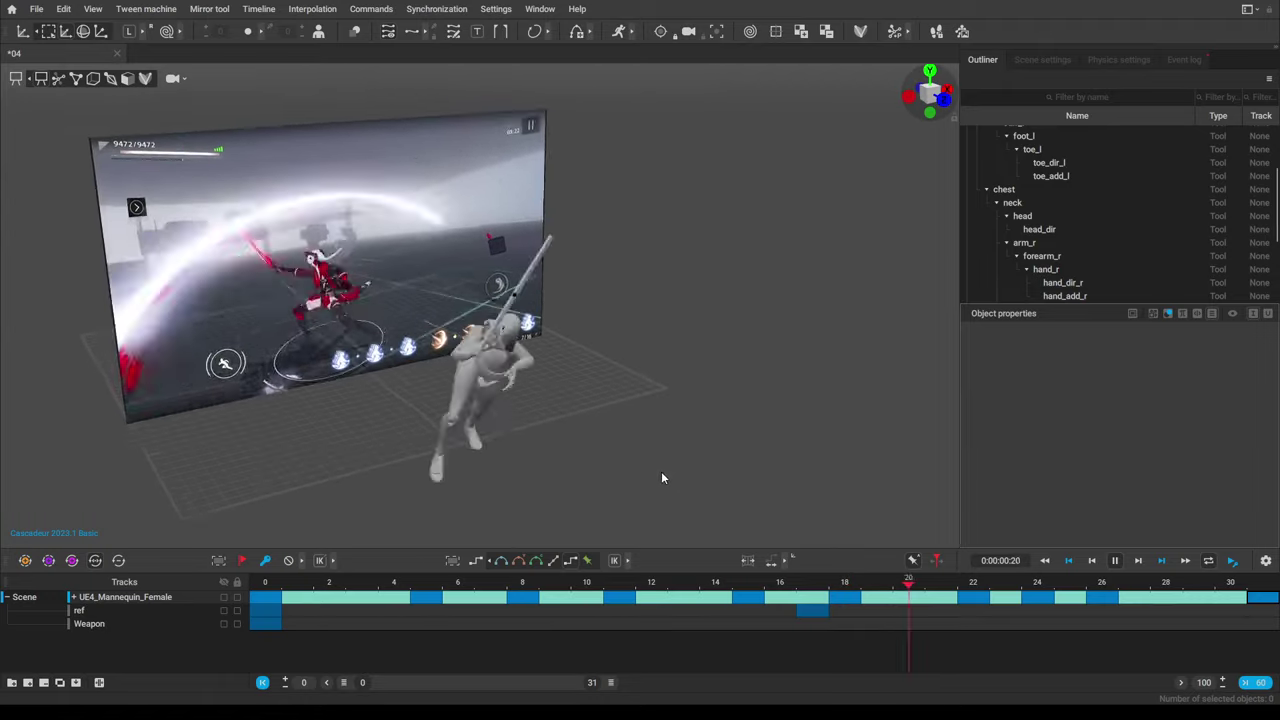
{"action": "scroll", "coordinate": [662, 452], "scroll_direction": "down", "scroll_amount": 3}
{"action": "scroll", "coordinate": [654, 447], "scroll_direction": "up", "scroll_amount": 1}
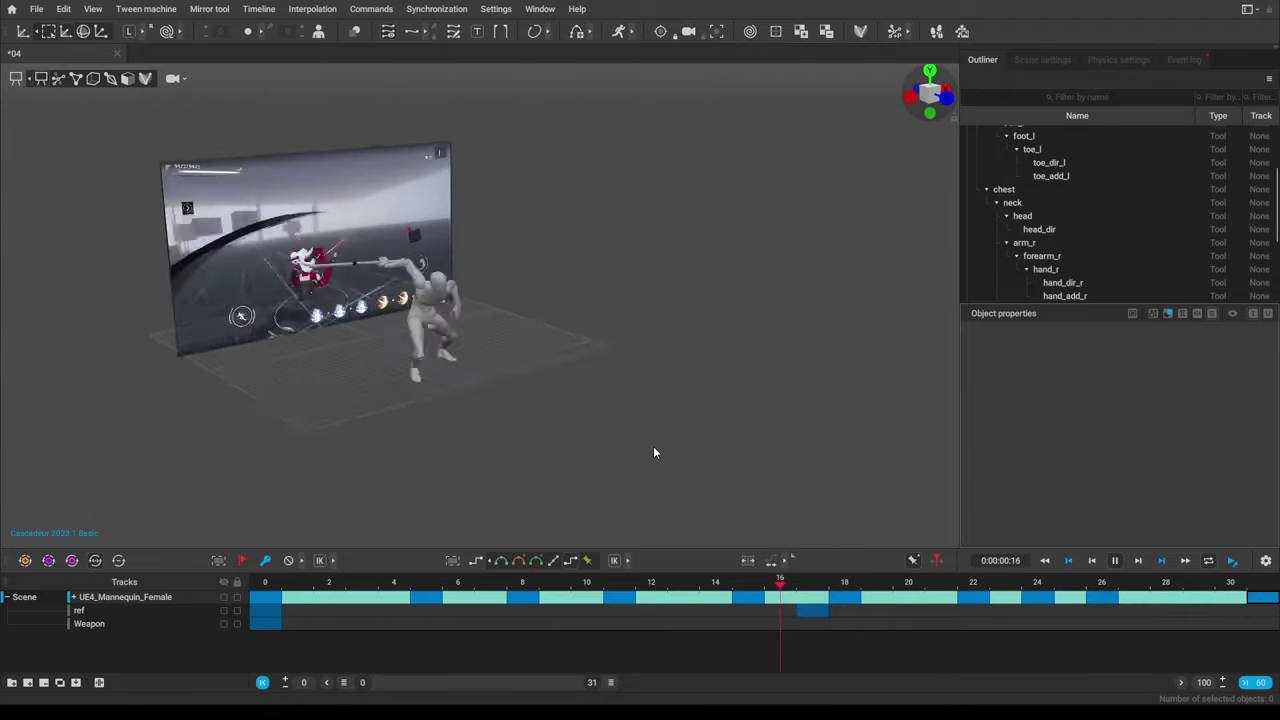
{"action": "scroll", "coordinate": [654, 452], "scroll_direction": "up", "scroll_amount": 2}
{"action": "left_click", "coordinate": [1114, 563]}
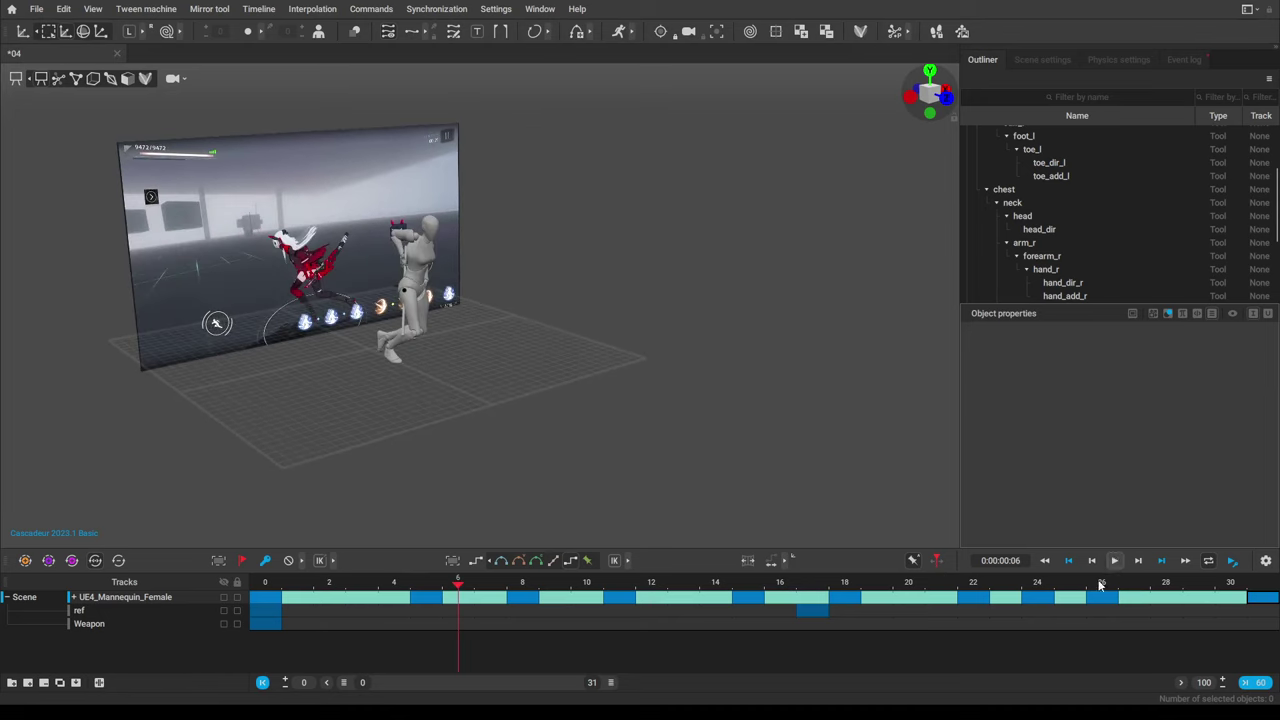
Extend the timeline range to frame 43 and play back the animation with the longer range.
{"action": "left_click_drag", "start_coordinate": [612, 683], "coordinate": [707, 683]}
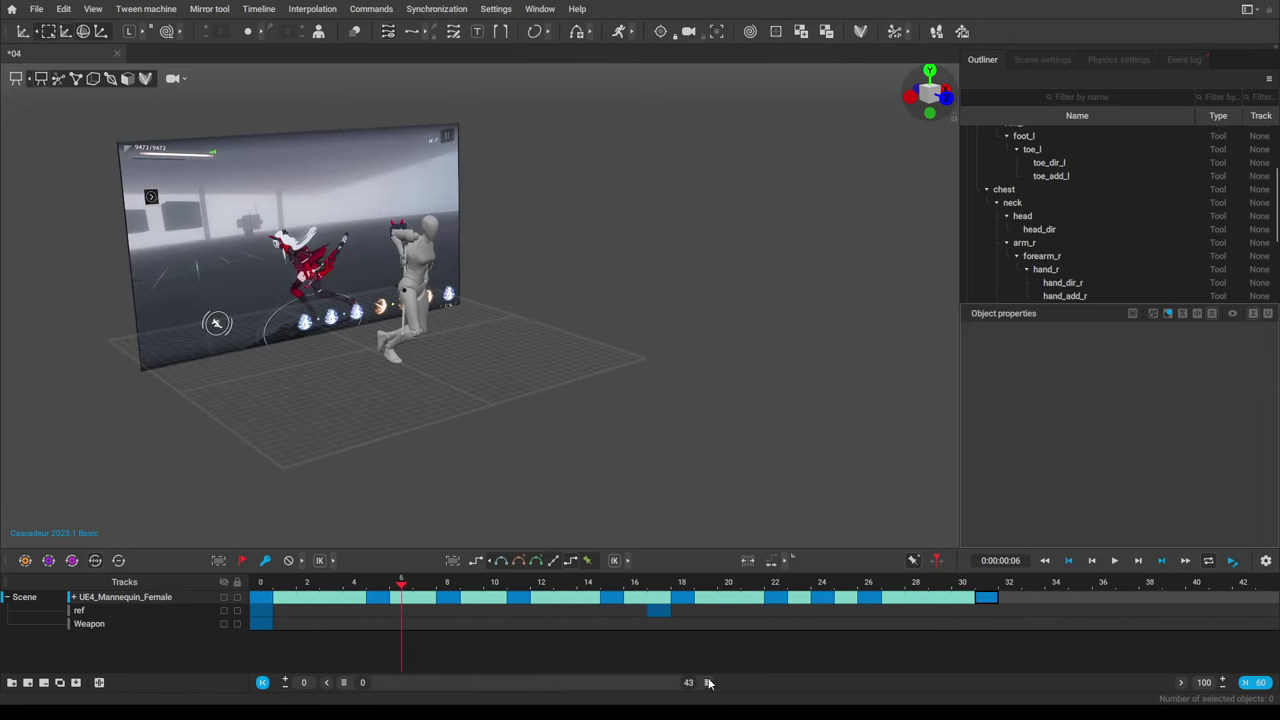
{"action": "left_click", "coordinate": [1115, 560]}
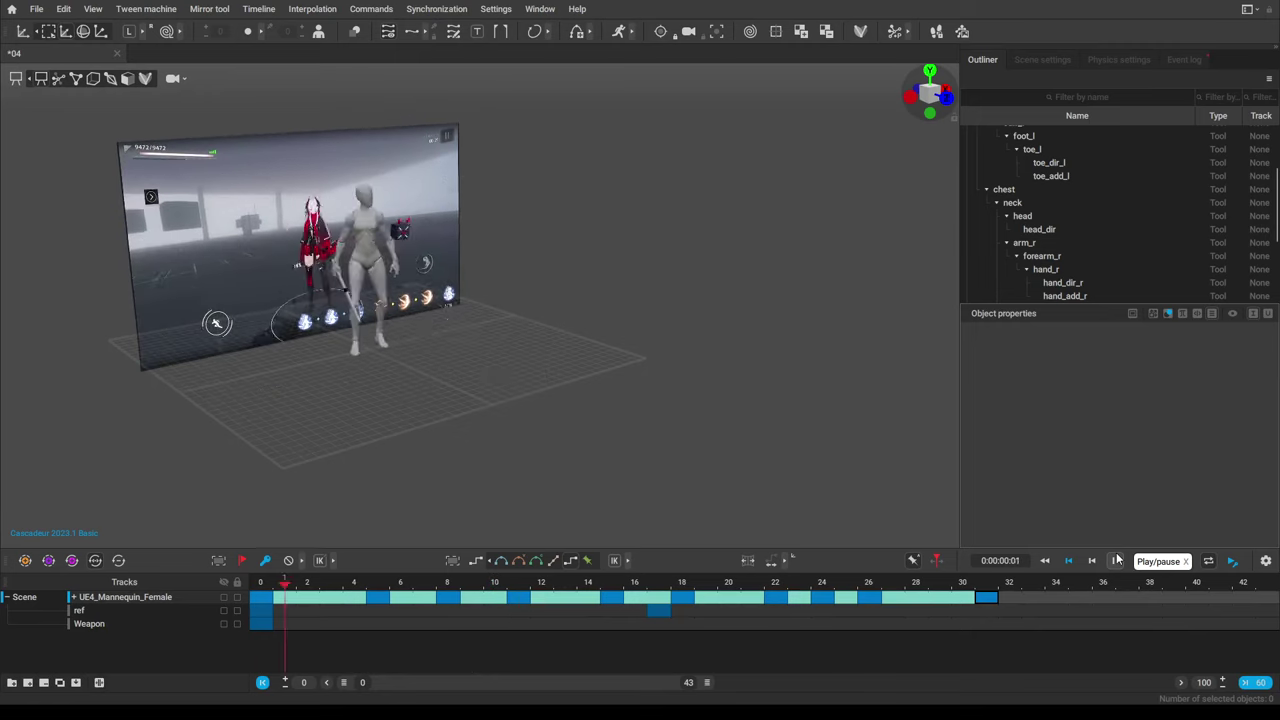
{"action": "left_click", "coordinate": [1115, 560]}
Widen the timeline range in stages to frame 100 and scrub through the reference footage beyond the swing.
{"action": "left_click_drag", "start_coordinate": [706, 683], "coordinate": [867, 682]}
{"action": "mouse_move", "coordinate": [762, 588]}
{"action": "left_mouse_down"}
{"action": "mouse_move", "coordinate": [1271, 582]}
{"action": "mouse_move", "coordinate": [772, 584]}
{"action": "left_mouse_up"}
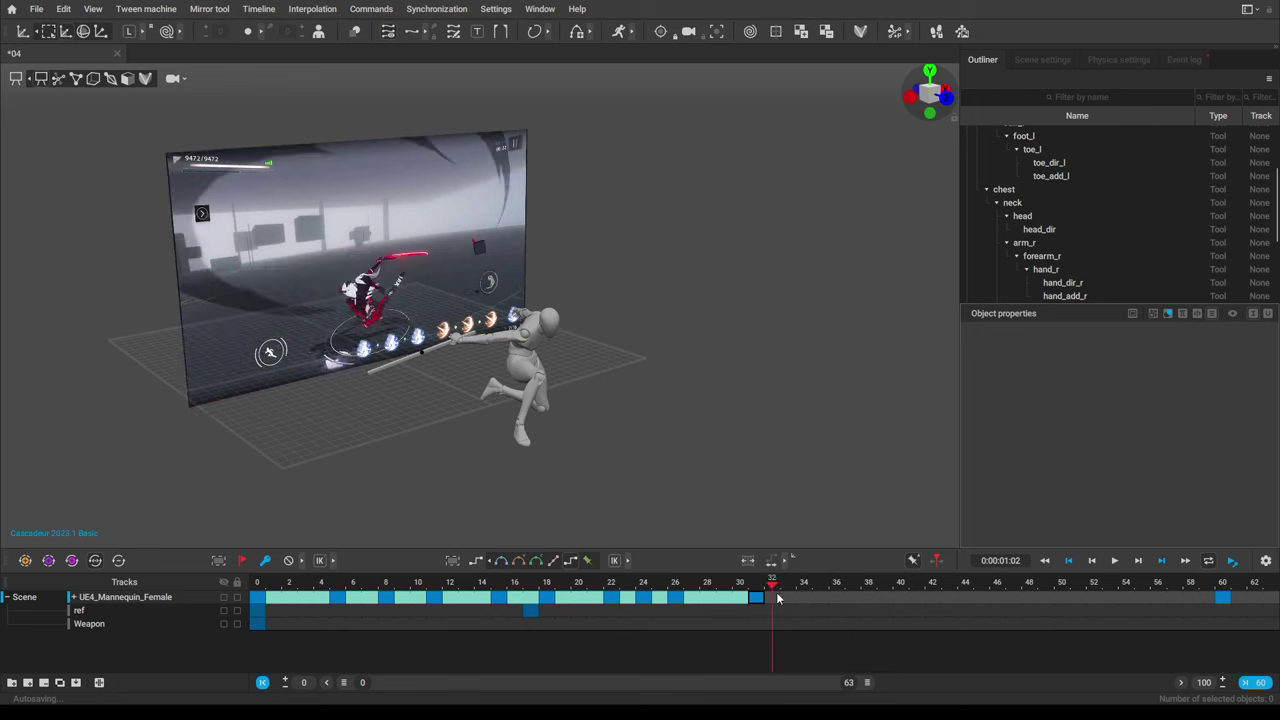
{"action": "left_click_drag", "start_coordinate": [862, 681], "coordinate": [962, 669]}
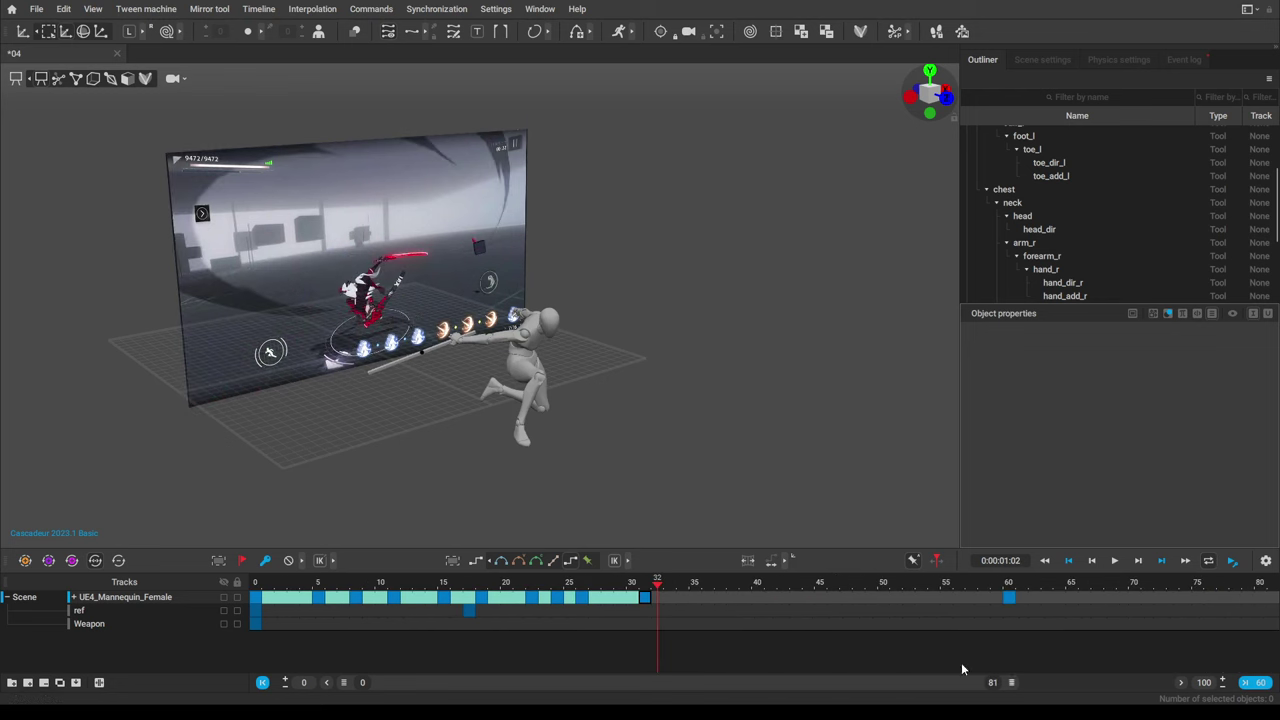
{"action": "left_click_drag", "start_coordinate": [670, 583], "coordinate": [1279, 606]}
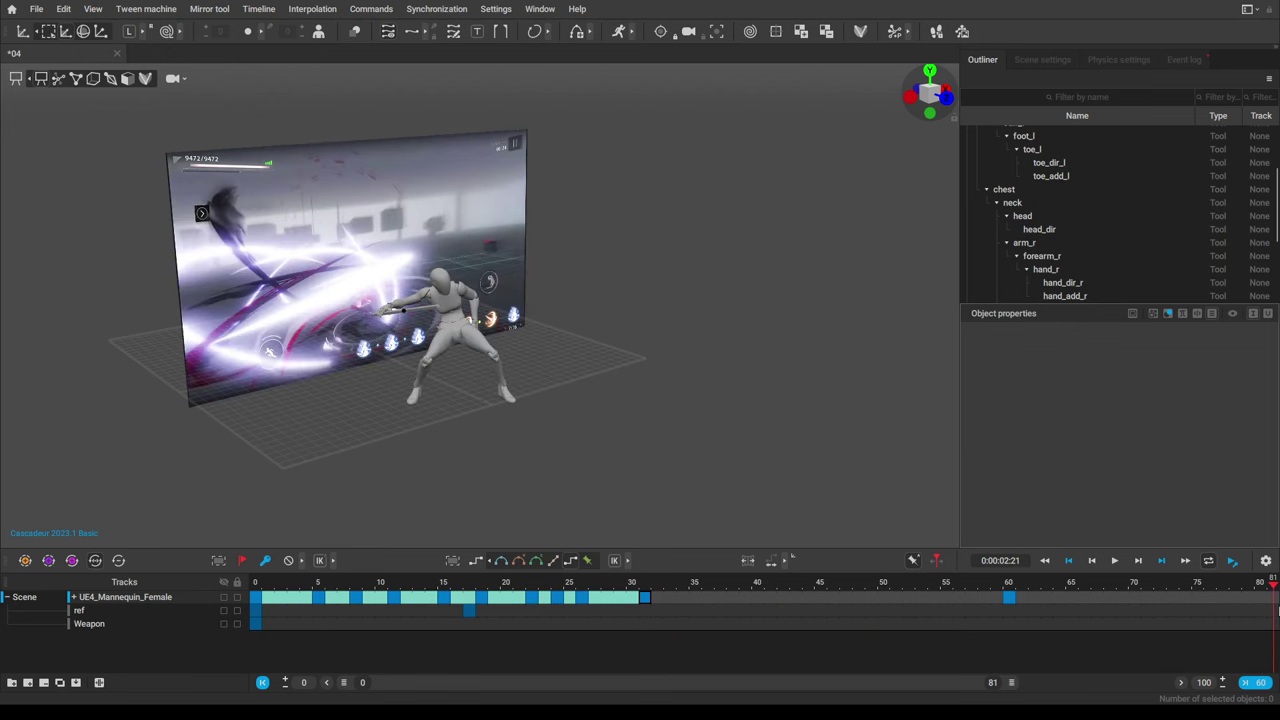
{"action": "left_click_drag", "start_coordinate": [1011, 682], "coordinate": [1163, 682]}
{"action": "left_click_drag", "start_coordinate": [1082, 591], "coordinate": [1274, 584]}
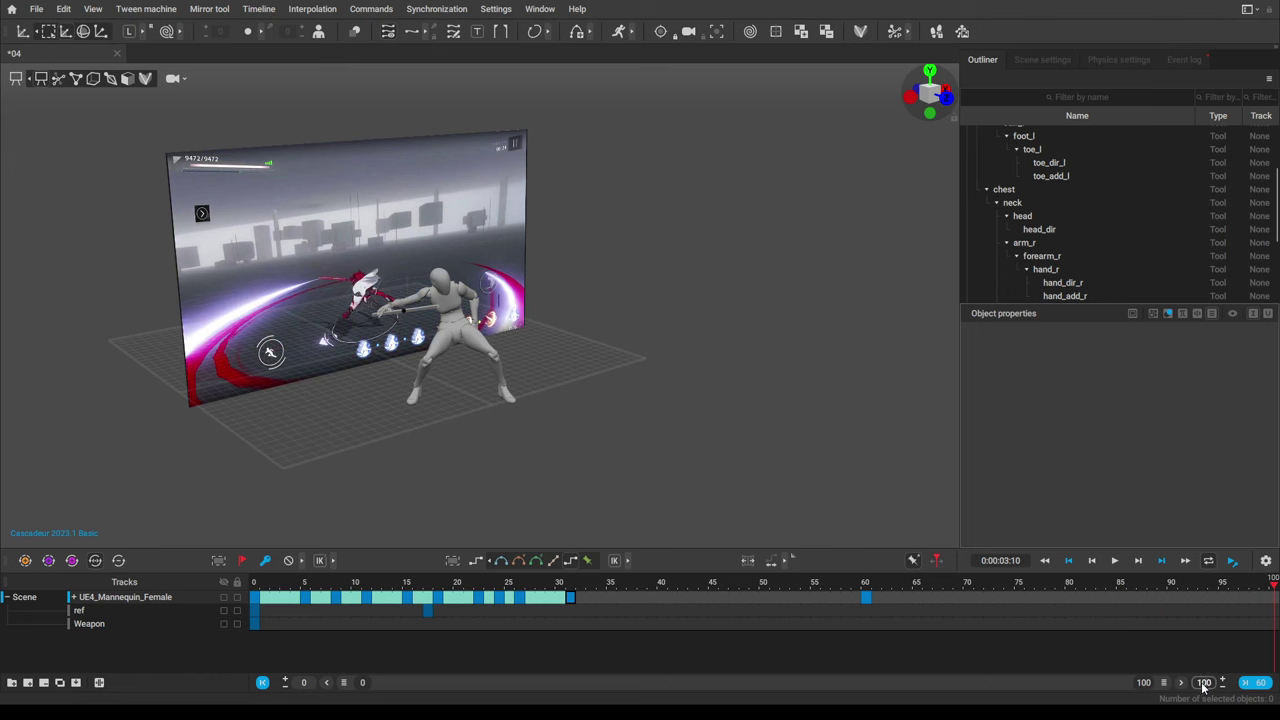
Set the scene length to 150 frames, widen the timeline range to match, and scrub the reference to frame 150.
{"action": "key", "text": "Return"}
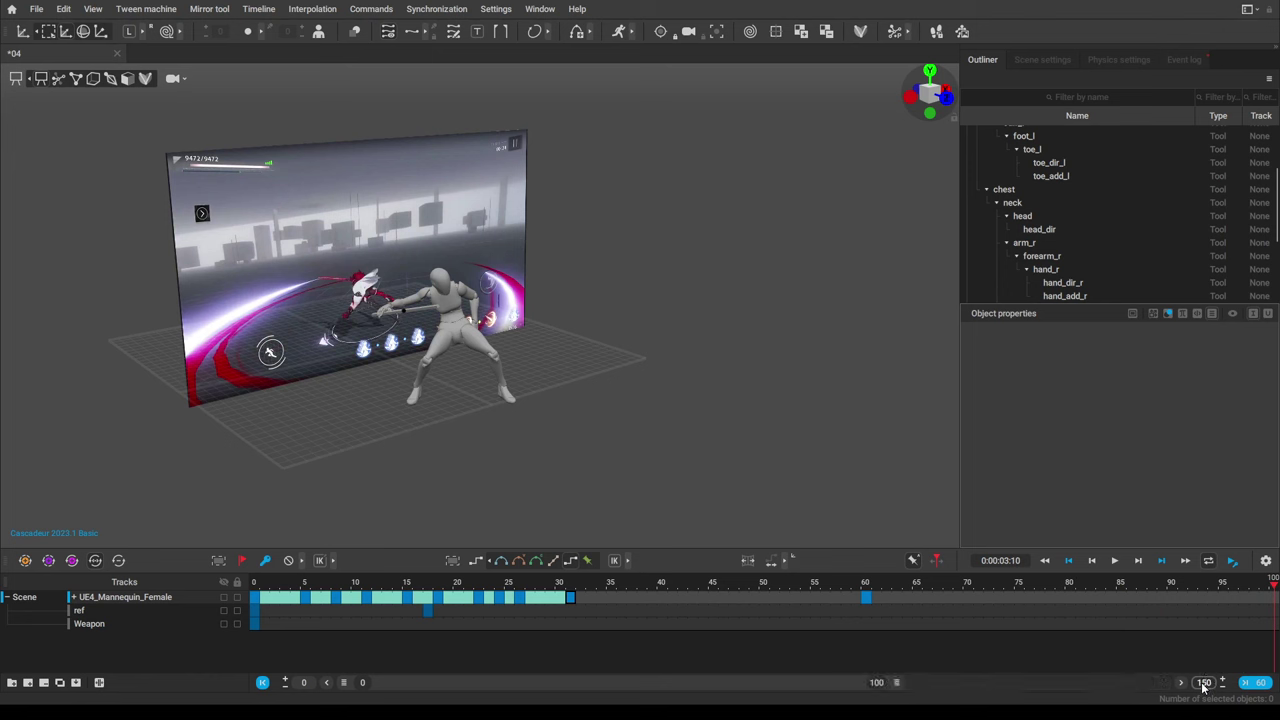
{"action": "left_click_drag", "start_coordinate": [898, 684], "coordinate": [1088, 684]}
{"action": "left_click_drag", "start_coordinate": [1017, 584], "coordinate": [1275, 588]}
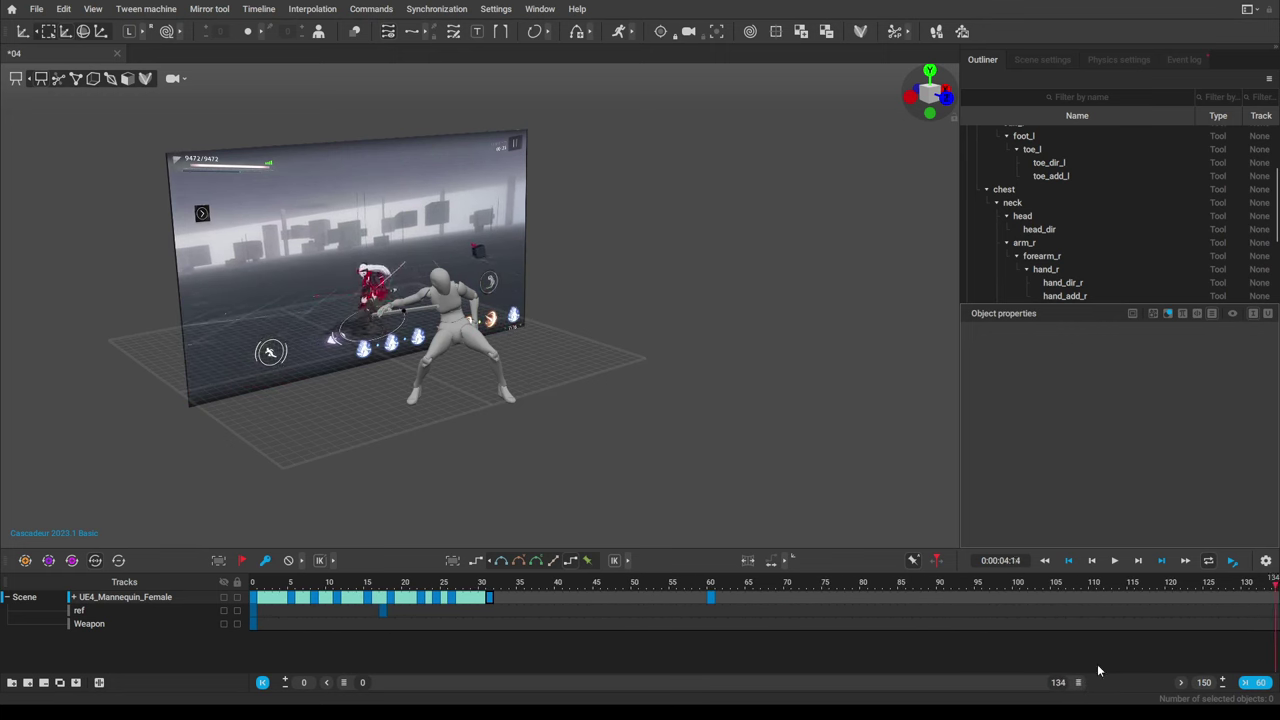
{"action": "left_click", "coordinate": [1205, 684]}
{"action": "left_click_drag", "start_coordinate": [1079, 684], "coordinate": [1163, 684]}
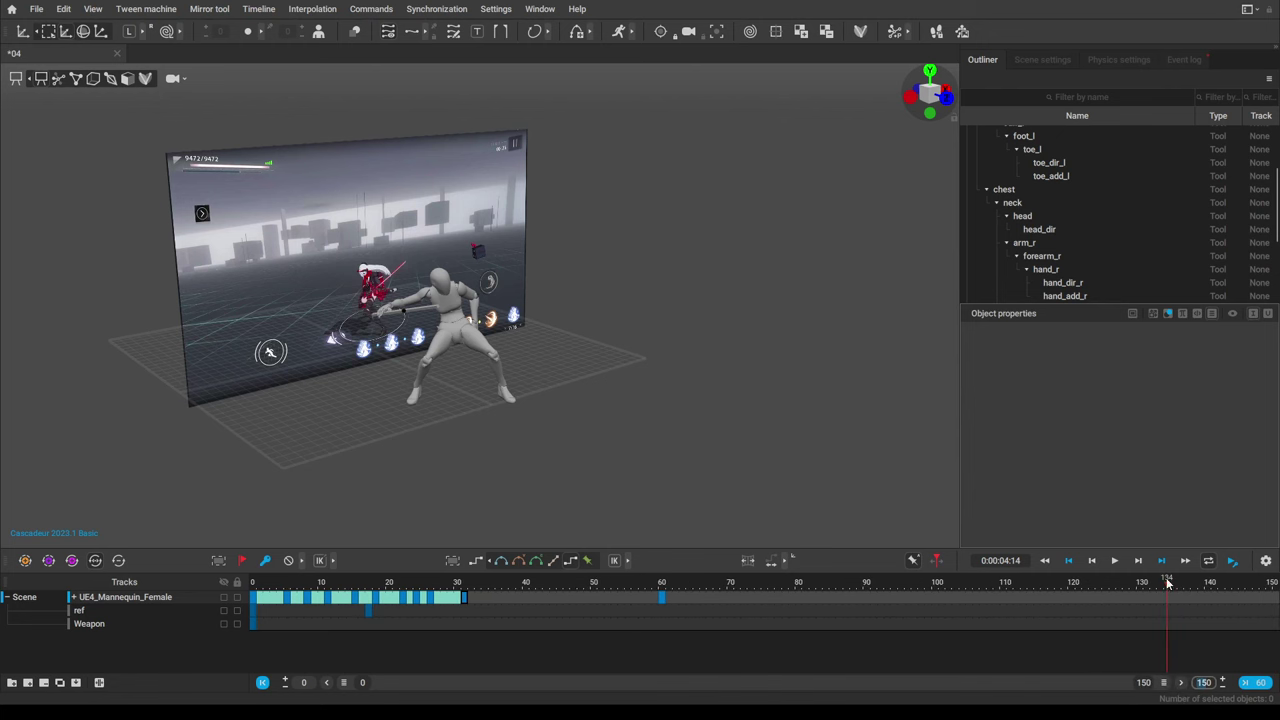
{"action": "left_click_drag", "start_coordinate": [1167, 583], "coordinate": [1276, 583]}
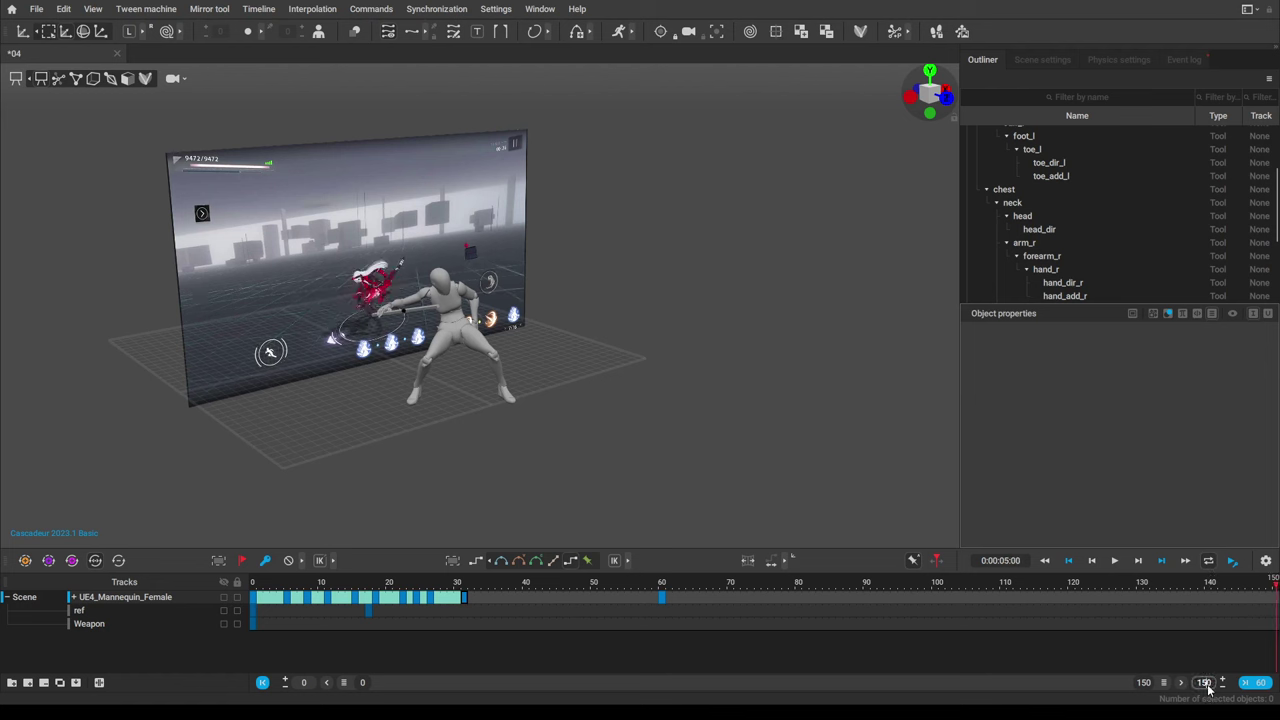
Set the scene length to 200 frames, widen the timeline range to 200, and scrub the reference to its end.
{"action": "left_click_drag", "start_coordinate": [1208, 686], "coordinate": [1187, 686]}
{"action": "type", "text": "200"}
{"action": "key", "text": "Return"}
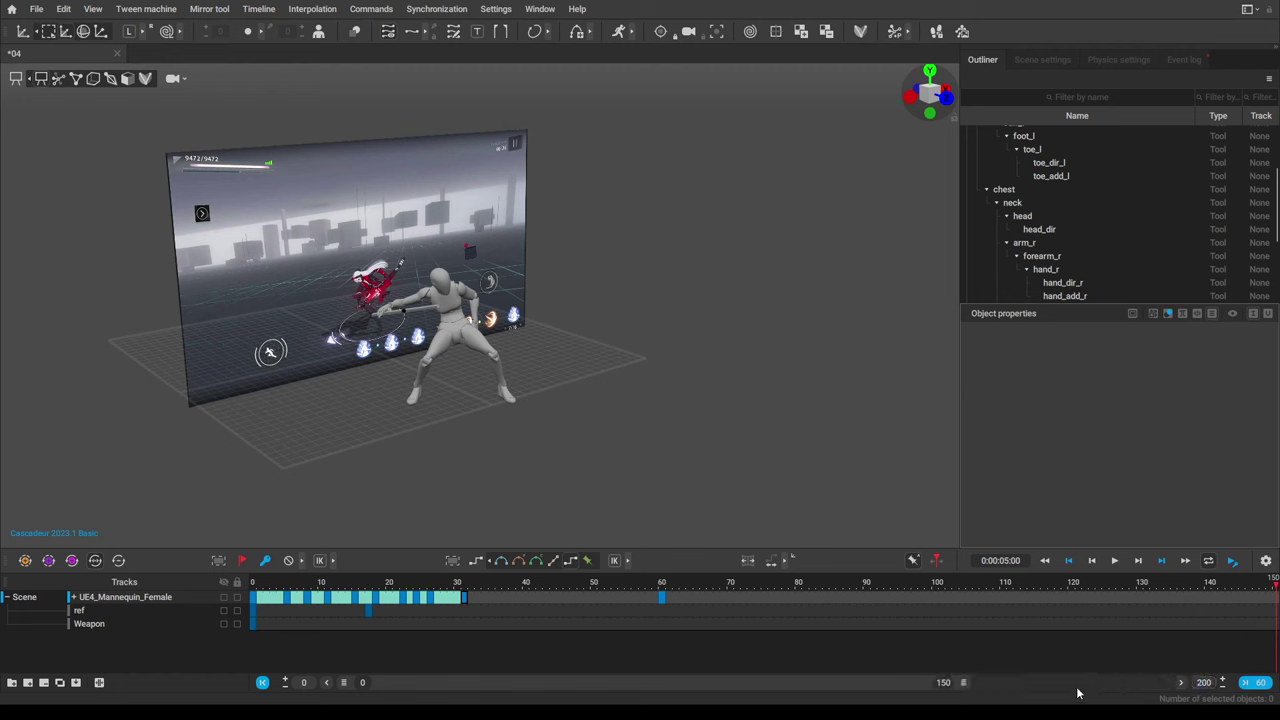
{"action": "left_click_drag", "start_coordinate": [962, 686], "coordinate": [1205, 681]}
{"action": "left_click_drag", "start_coordinate": [1018, 587], "coordinate": [1274, 583]}
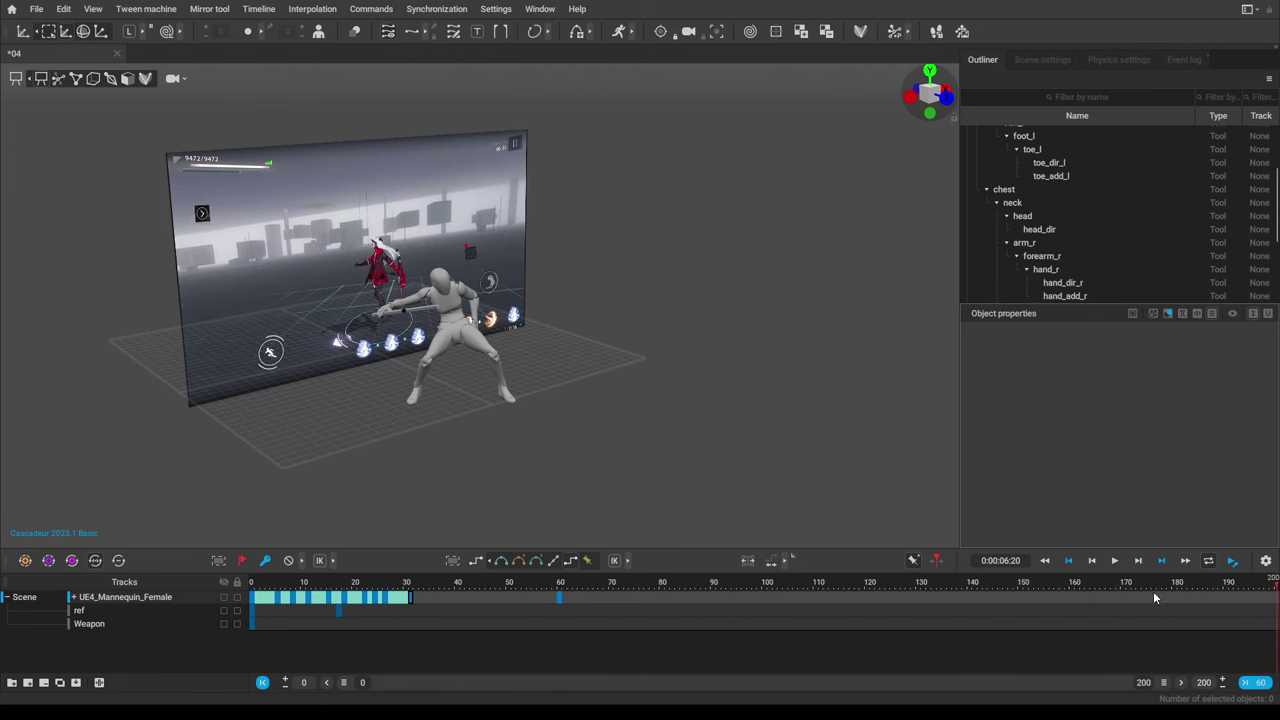
Try a scene length of 250 frames, check the reference around frame 200, and restore the length to 200.
{"action": "left_click", "coordinate": [1200, 688]}
{"action": "key", "text": "BackSpace"}
{"action": "type", "text": "50"}
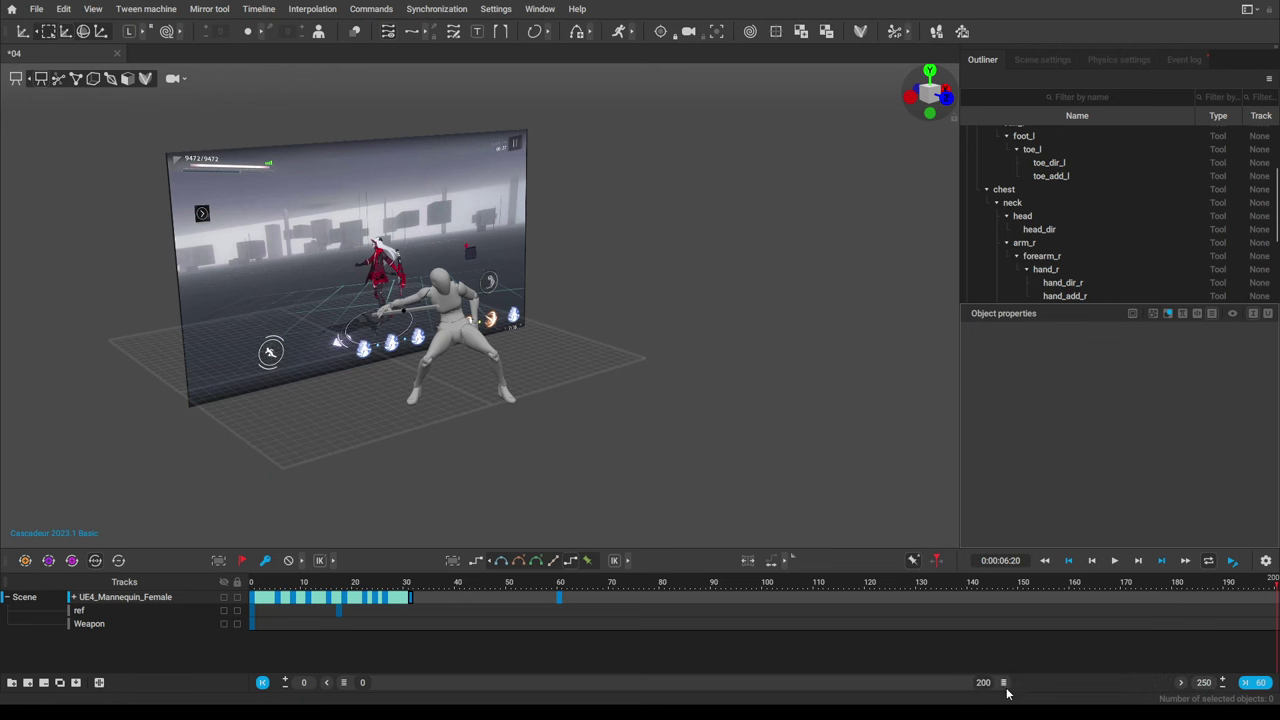
{"action": "left_click_drag", "start_coordinate": [1006, 688], "coordinate": [1122, 688]}
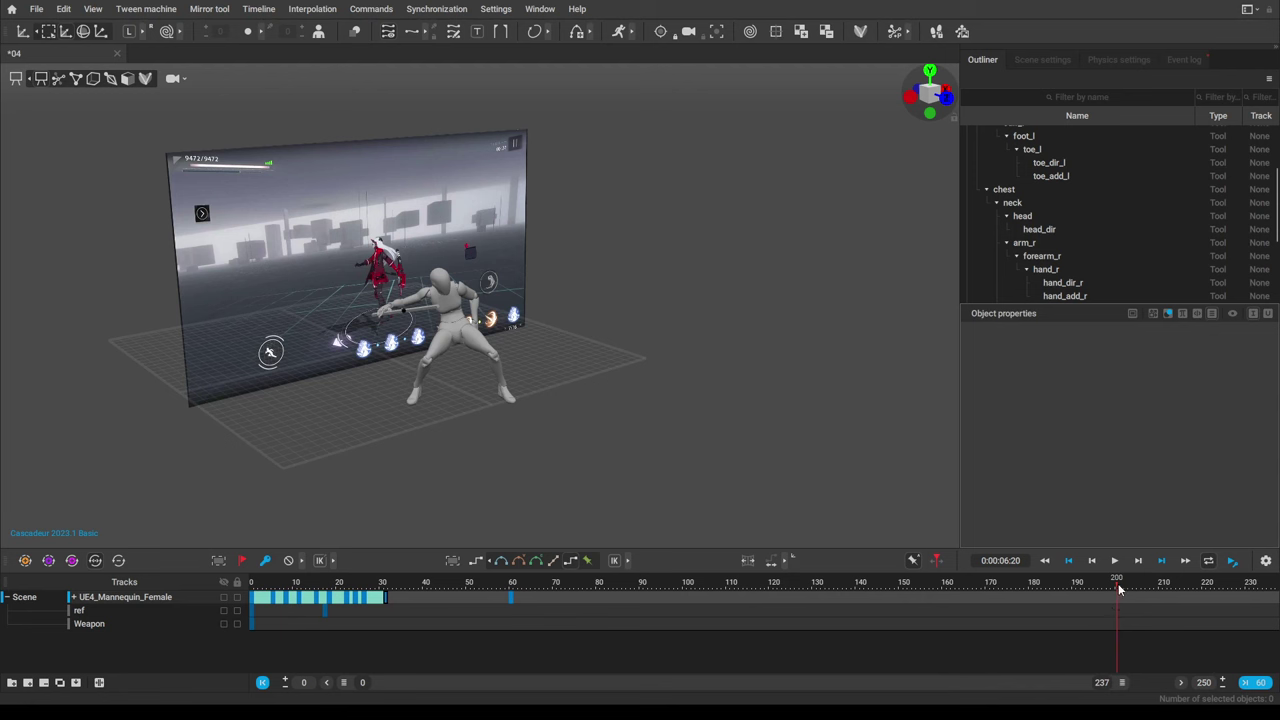
{"action": "mouse_move", "coordinate": [1119, 589]}
{"action": "left_mouse_down"}
{"action": "mouse_move", "coordinate": [1250, 588]}
{"action": "mouse_move", "coordinate": [1093, 595]}
{"action": "mouse_move", "coordinate": [1203, 590]}
{"action": "mouse_move", "coordinate": [1123, 590]}
{"action": "left_mouse_up"}
{"action": "left_click_drag", "start_coordinate": [1127, 688], "coordinate": [1206, 688]}
{"action": "mouse_move", "coordinate": [1080, 600]}
{"action": "left_mouse_down"}
{"action": "mouse_move", "coordinate": [1214, 590]}
{"action": "mouse_move", "coordinate": [1062, 590]}
{"action": "left_mouse_up"}
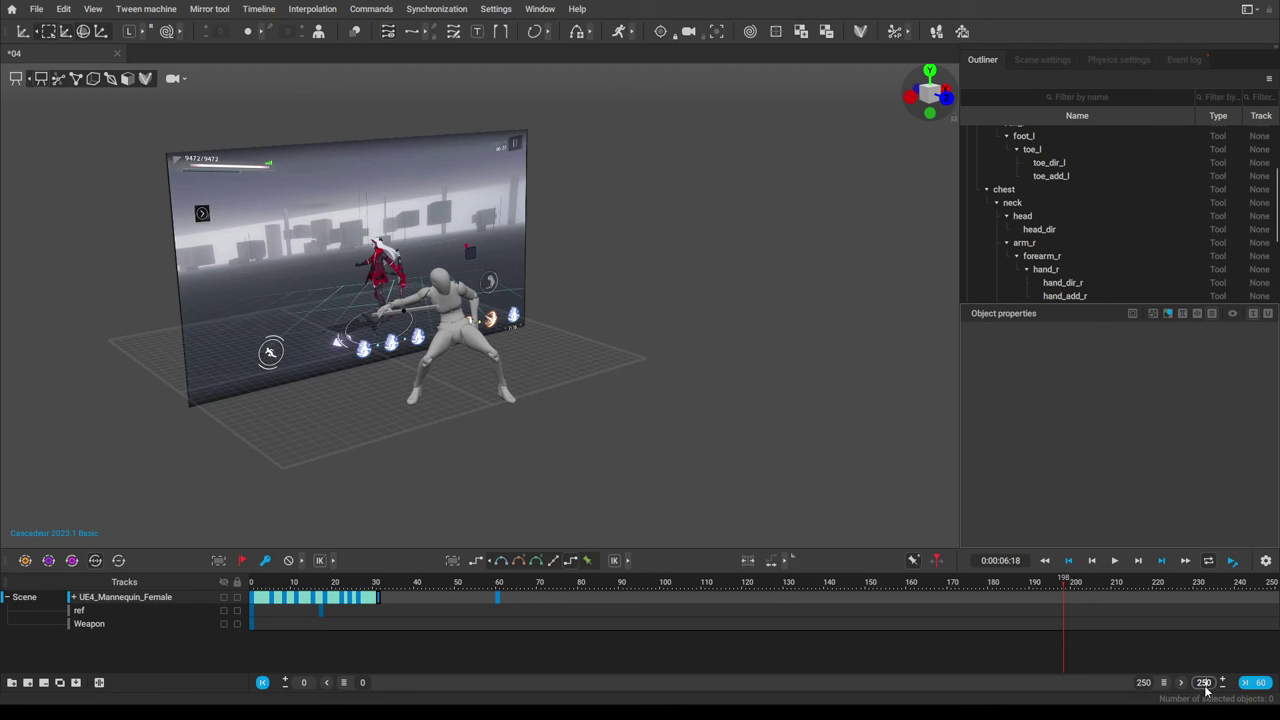
{"action": "key", "text": "Return"}
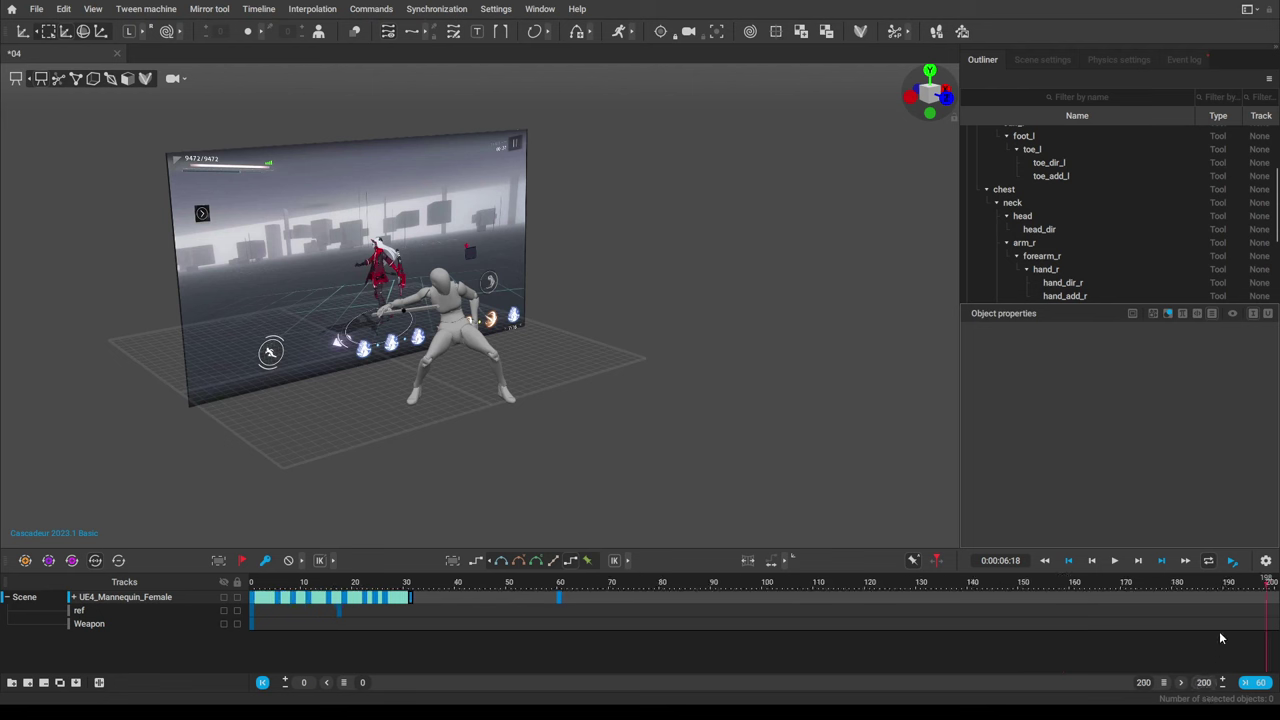
Narrow the timeline range to frames 0–34 and scrub through the swing to the pose on frame 26.
{"action": "left_click_drag", "start_coordinate": [1172, 586], "coordinate": [1275, 590]}
{"action": "left_click_drag", "start_coordinate": [1163, 688], "coordinate": [504, 625]}
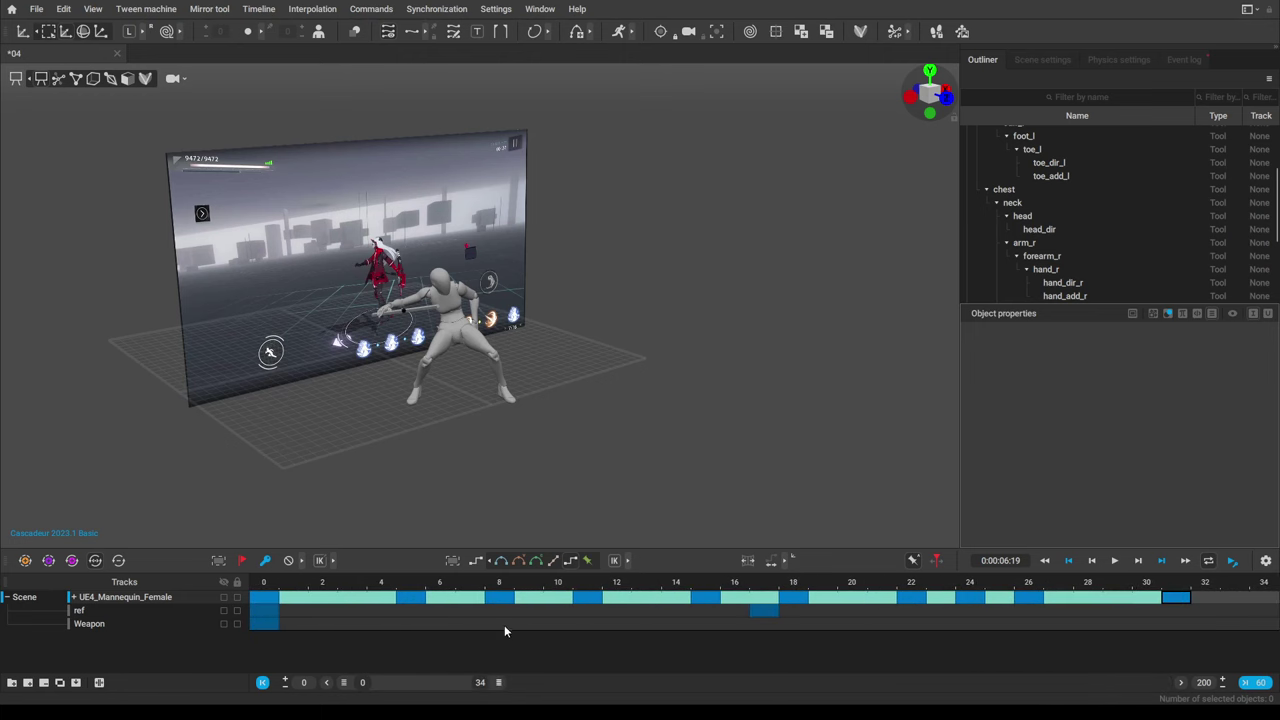
{"action": "left_click_drag", "start_coordinate": [1106, 581], "coordinate": [660, 577]}
{"action": "left_click_drag", "start_coordinate": [743, 591], "coordinate": [1029, 590]}
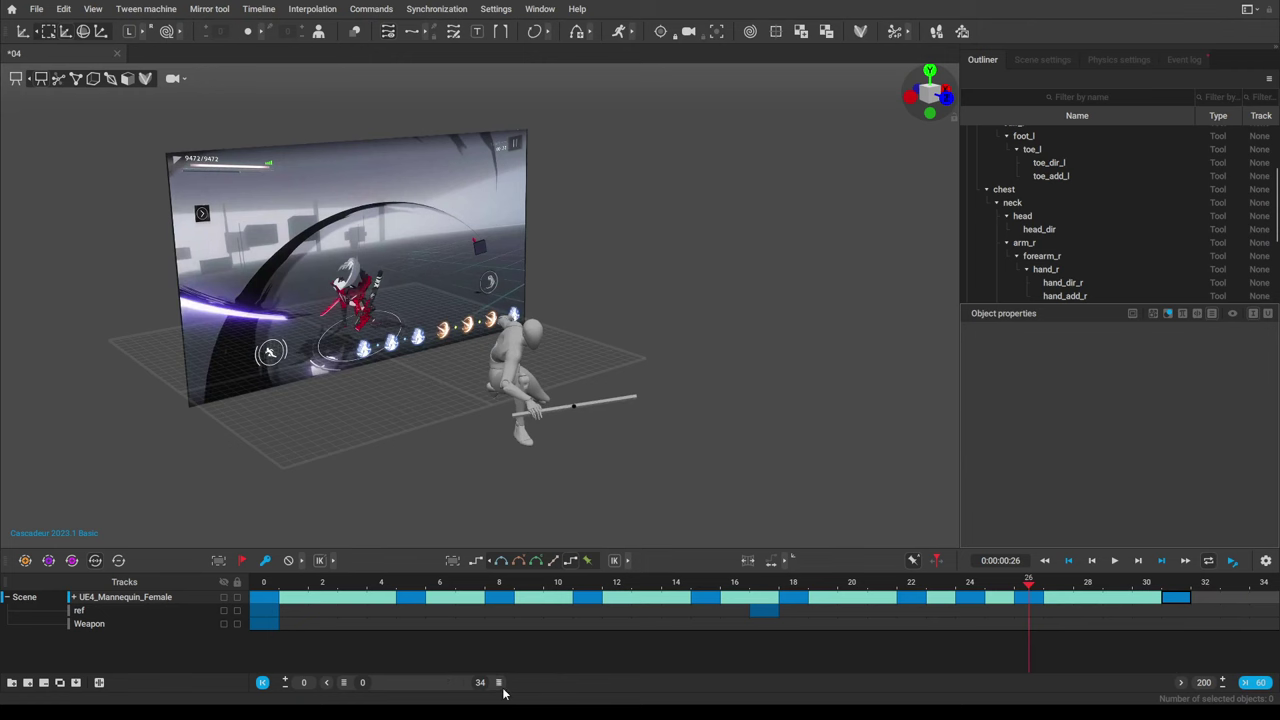
Extend the timeline range to frame 84, return to frame 0, and hide the ref track.
{"action": "left_click_drag", "start_coordinate": [500, 689], "coordinate": [699, 683]}
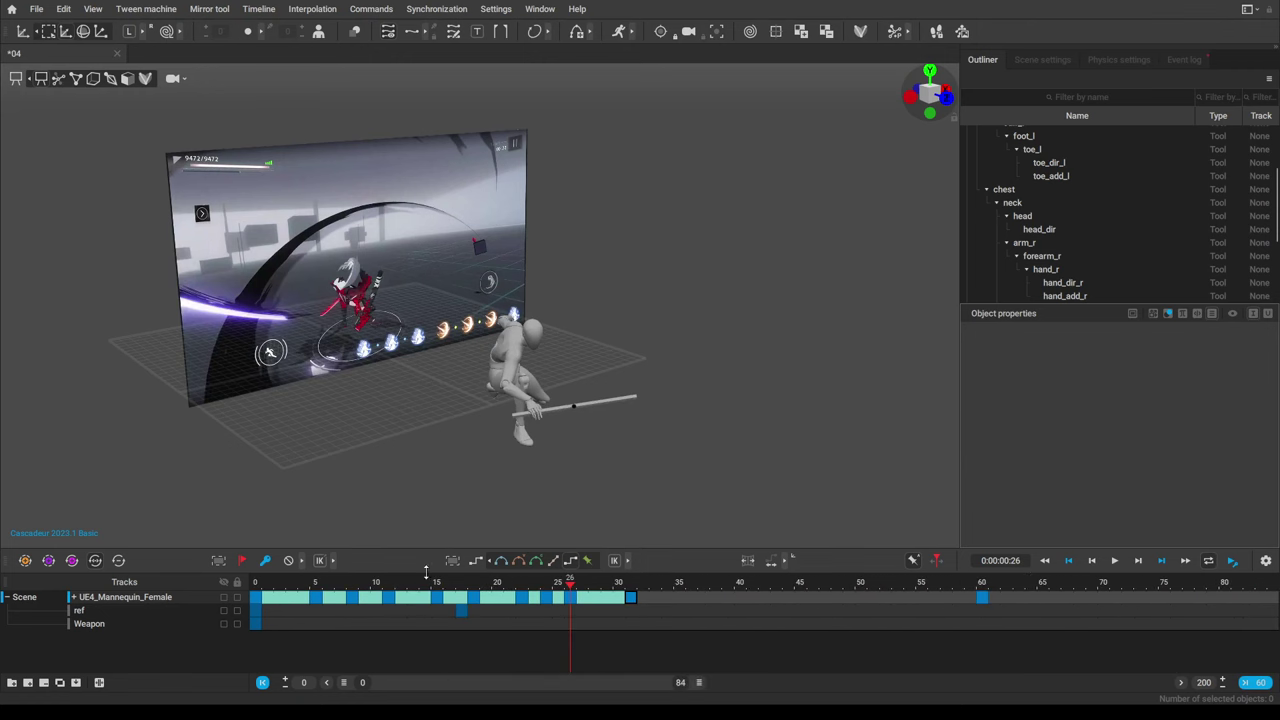
{"action": "left_click_drag", "start_coordinate": [348, 583], "coordinate": [243, 598]}
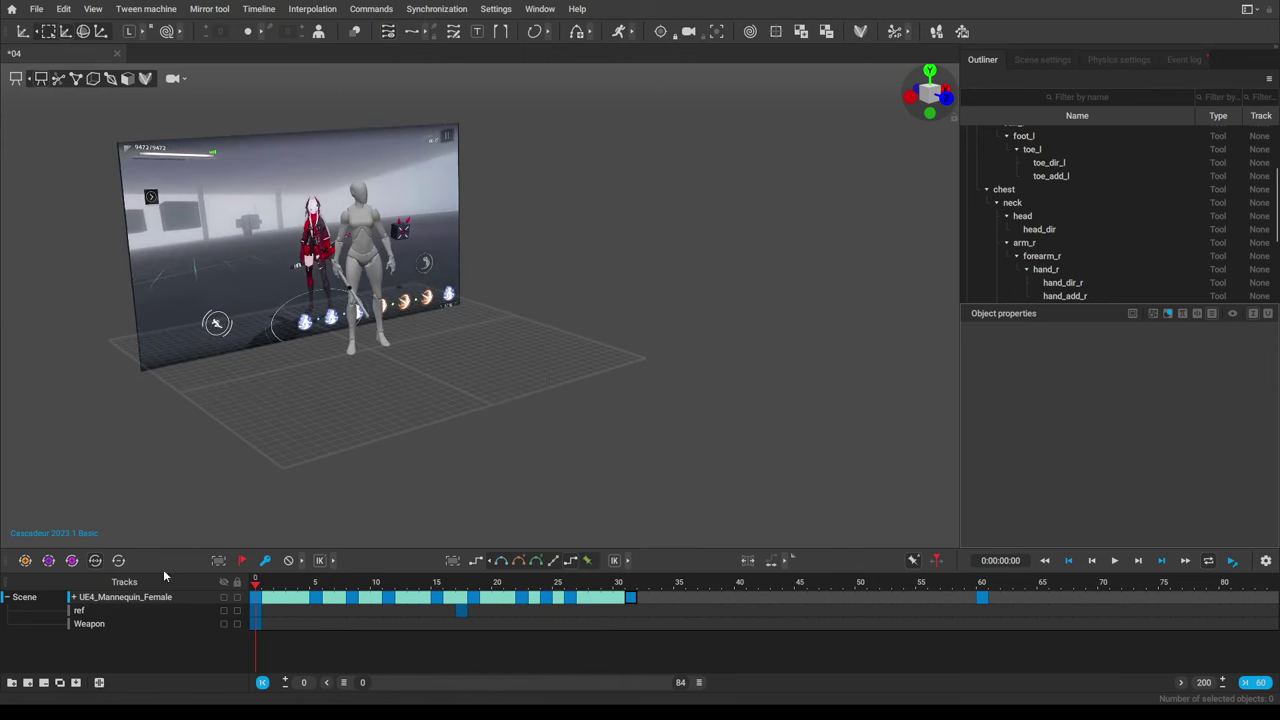
{"action": "left_click", "coordinate": [224, 610]}
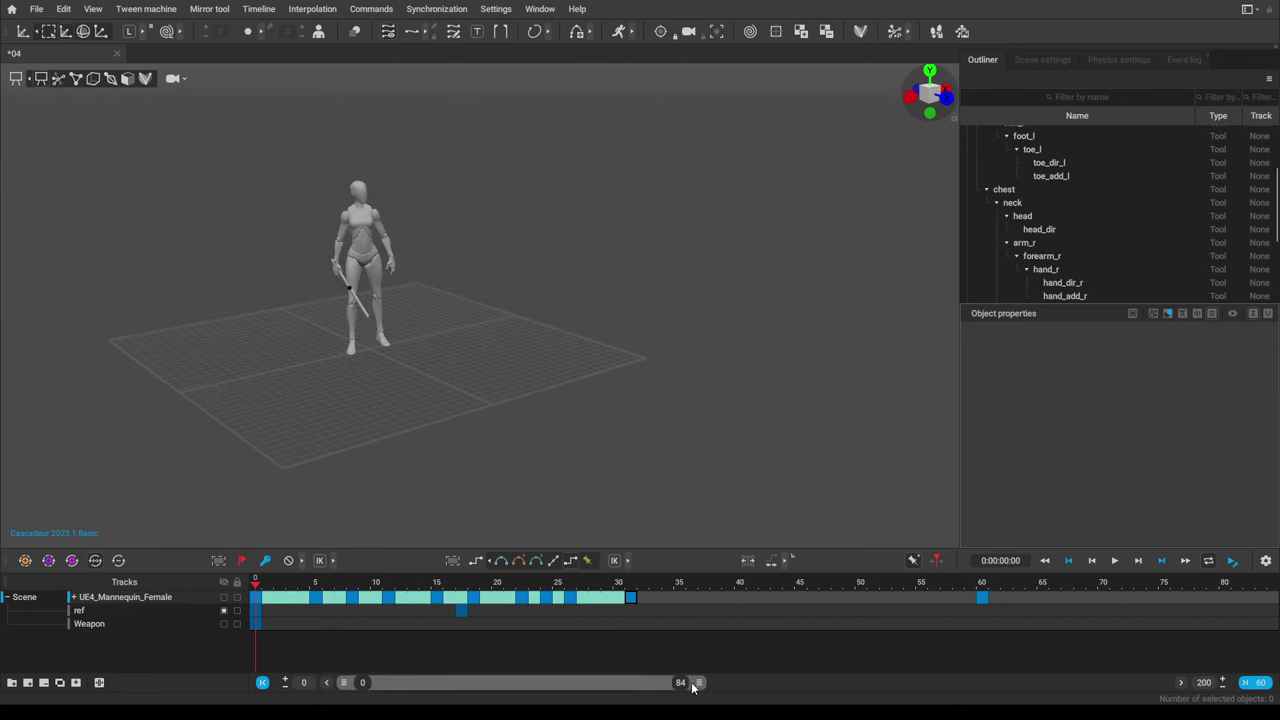
Narrow the timeline range to frames 0–31 and play the sword swing, checking the full motion from different sides.
{"action": "left_click_drag", "start_coordinate": [698, 682], "coordinate": [487, 686]}
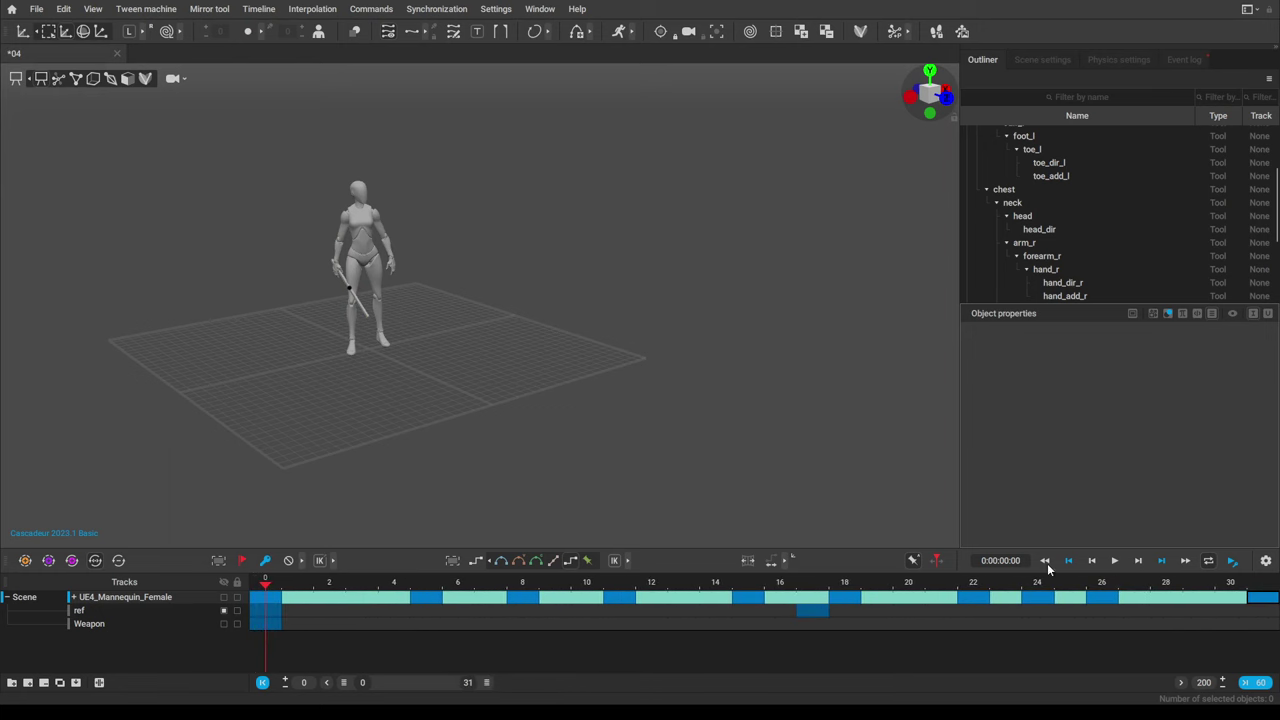
{"action": "left_click", "coordinate": [1112, 563]}
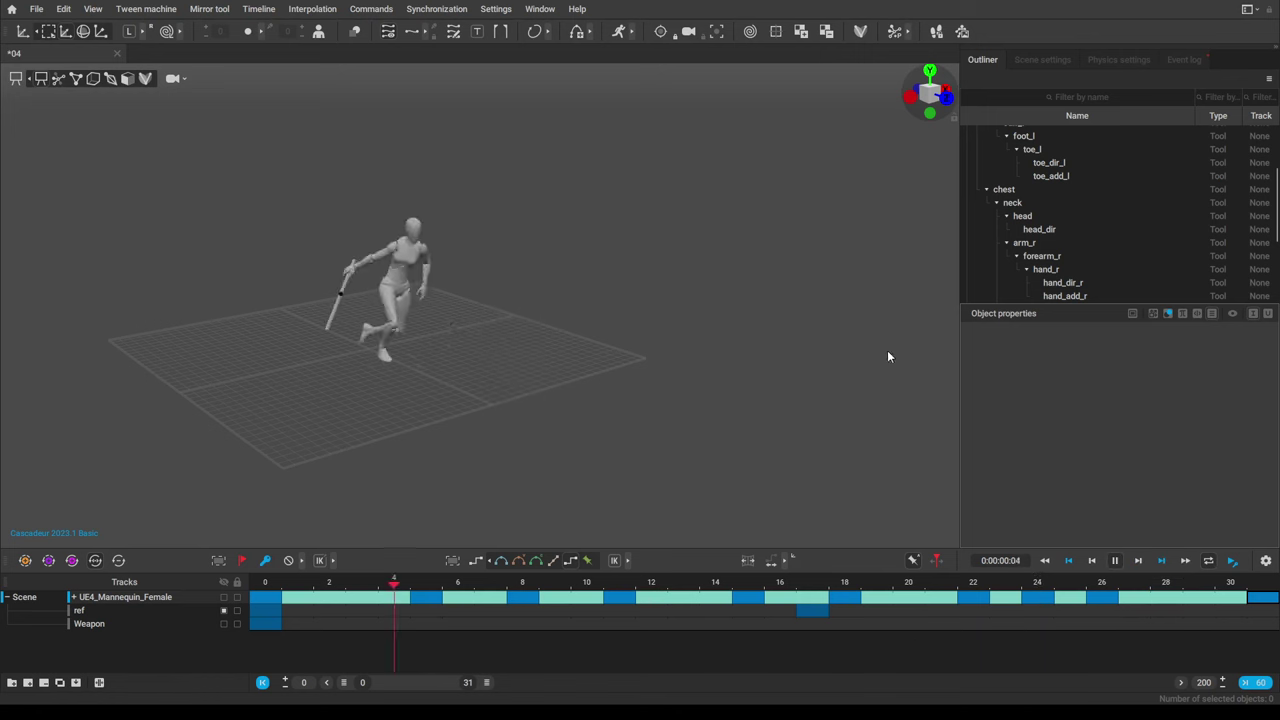
{"action": "scroll", "coordinate": [784, 393], "scroll_direction": "down", "scroll_amount": 3}
{"action": "left_click_drag", "start_coordinate": [784, 393], "coordinate": [626, 401], "text": "alt"}
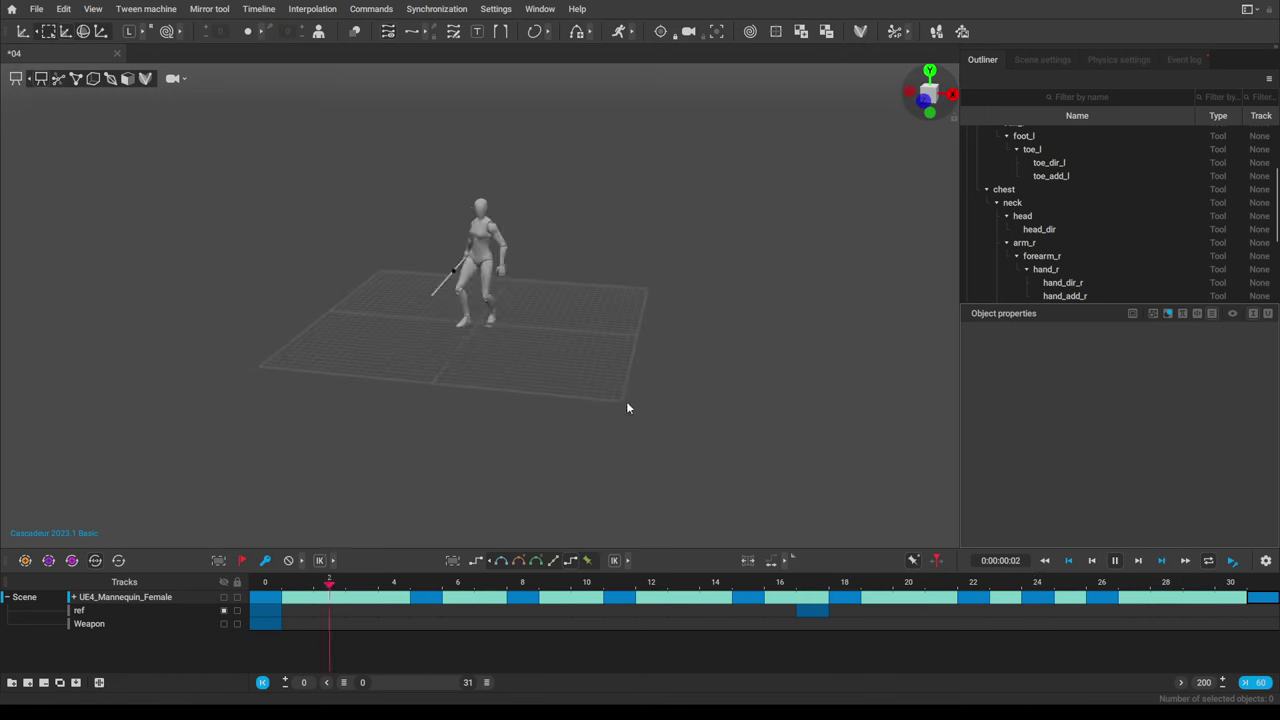
{"action": "right_click_drag", "start_coordinate": [741, 411], "coordinate": [678, 421]}
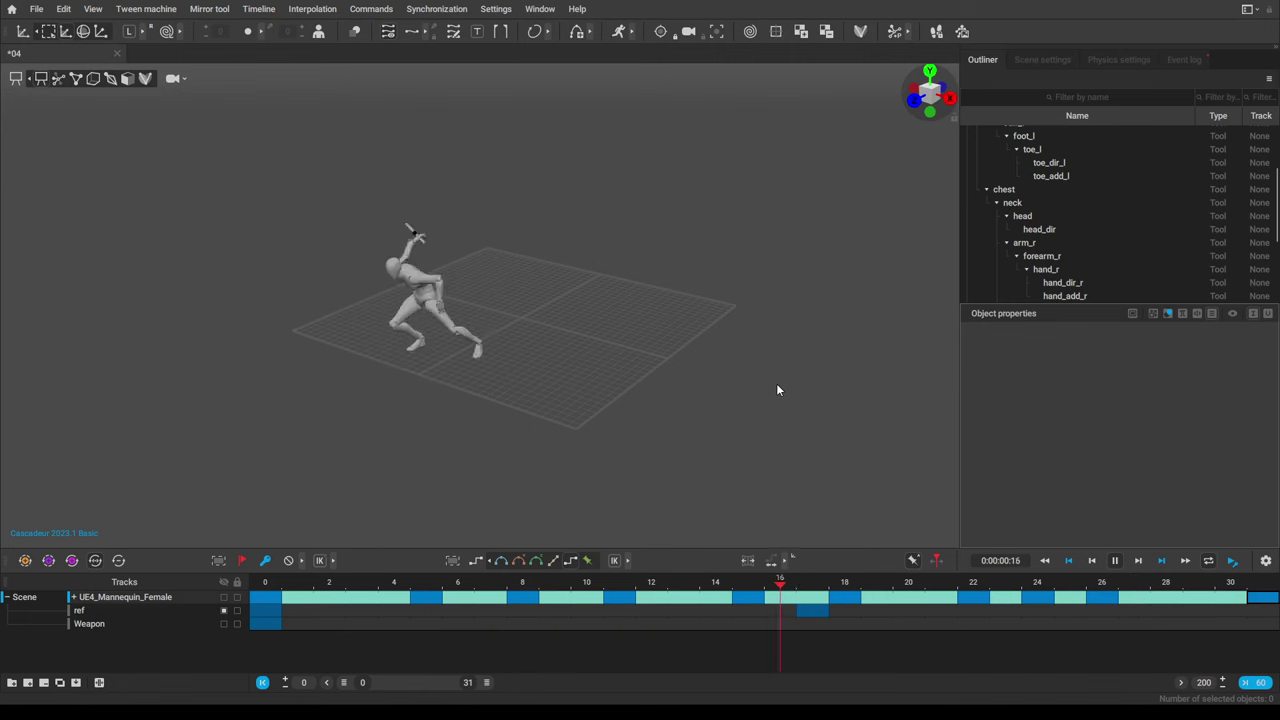
{"action": "left_click_drag", "start_coordinate": [741, 392], "coordinate": [719, 402], "text": "alt"}
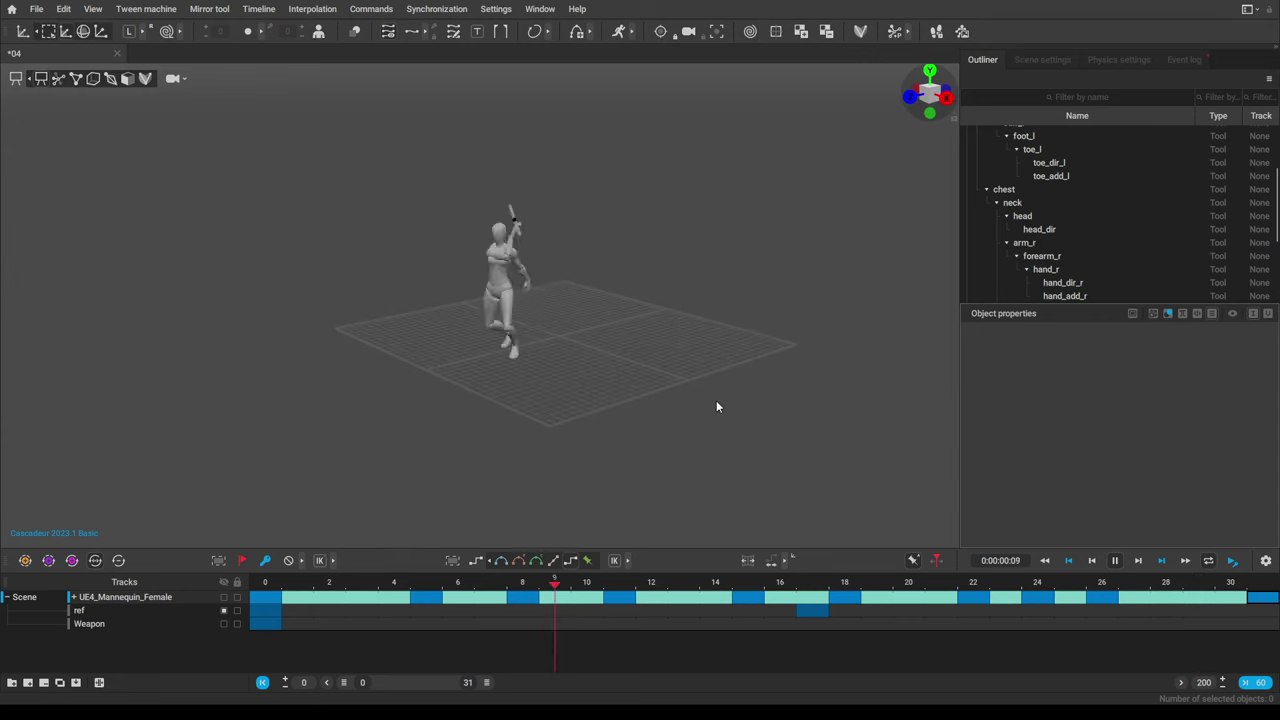
Examine the mannequin's body and sword motion closer up from several angles while the swing plays.
{"action": "scroll", "coordinate": [659, 393], "scroll_direction": "up", "scroll_amount": 3}
{"action": "middle_click_drag", "start_coordinate": [659, 393], "coordinate": [714, 407], "text": "alt"}
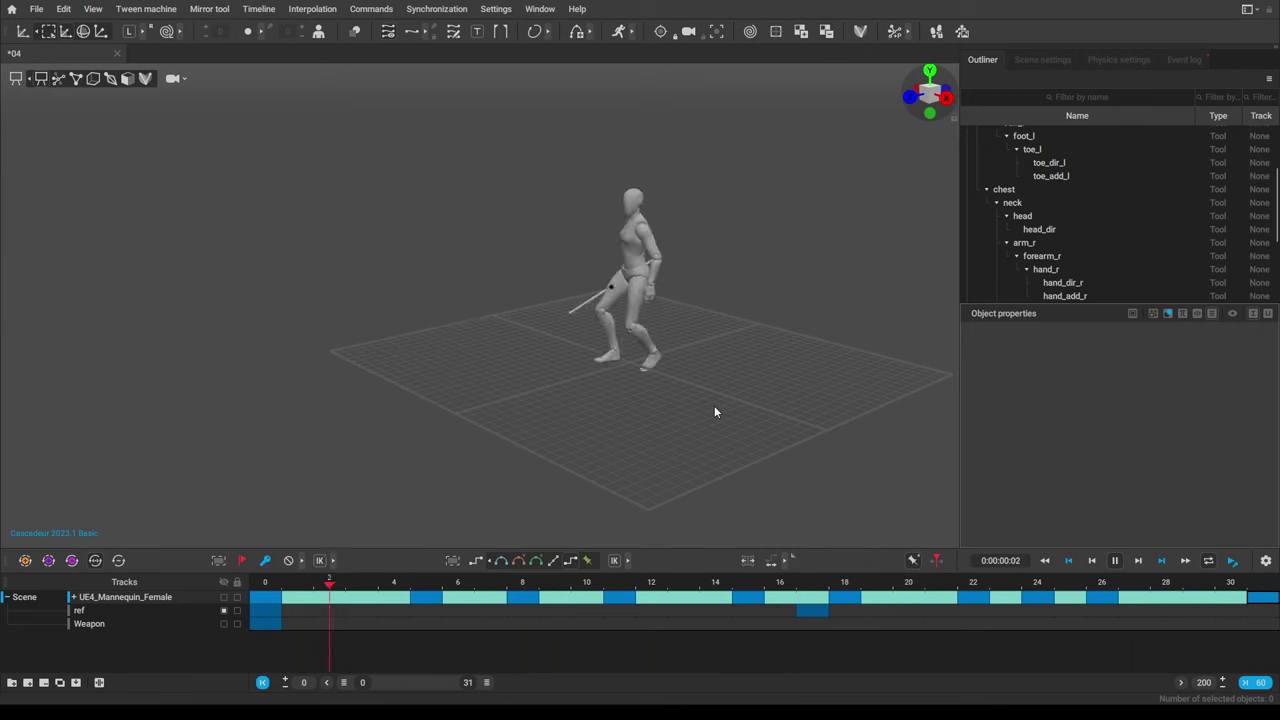
{"action": "right_click_drag", "start_coordinate": [714, 411], "coordinate": [800, 445]}
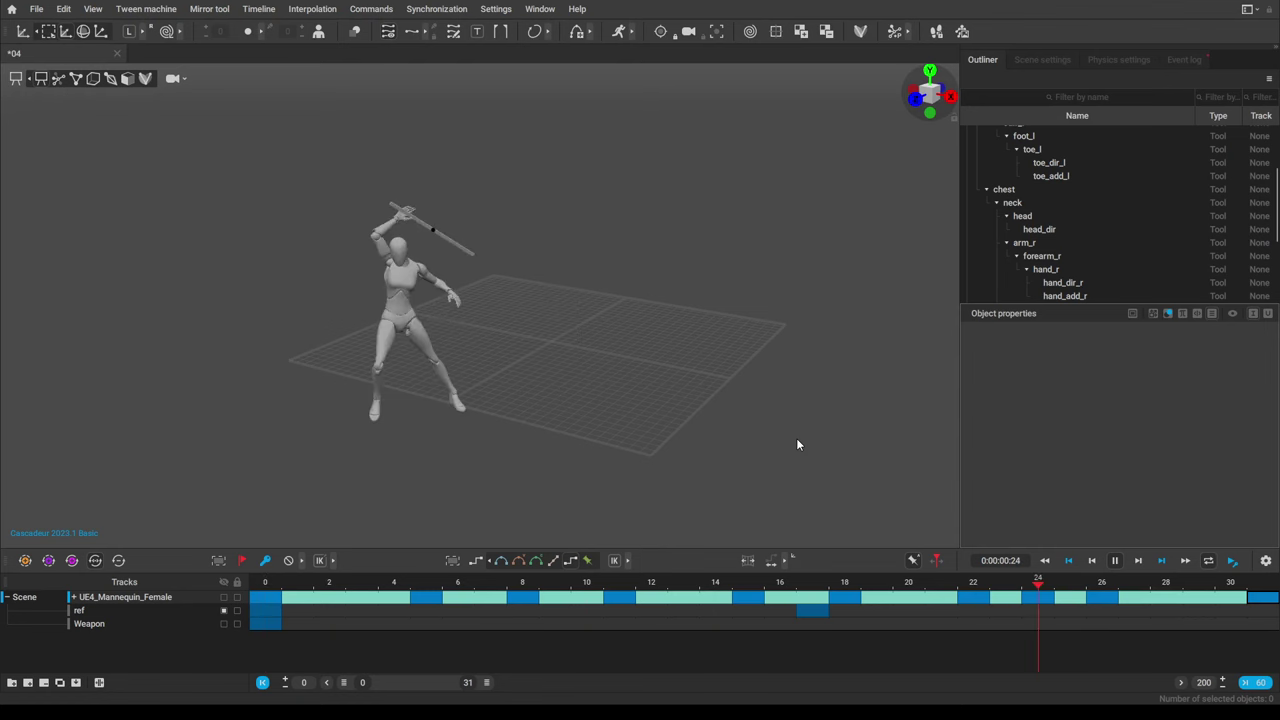
{"action": "right_click_drag", "start_coordinate": [797, 444], "coordinate": [714, 422]}
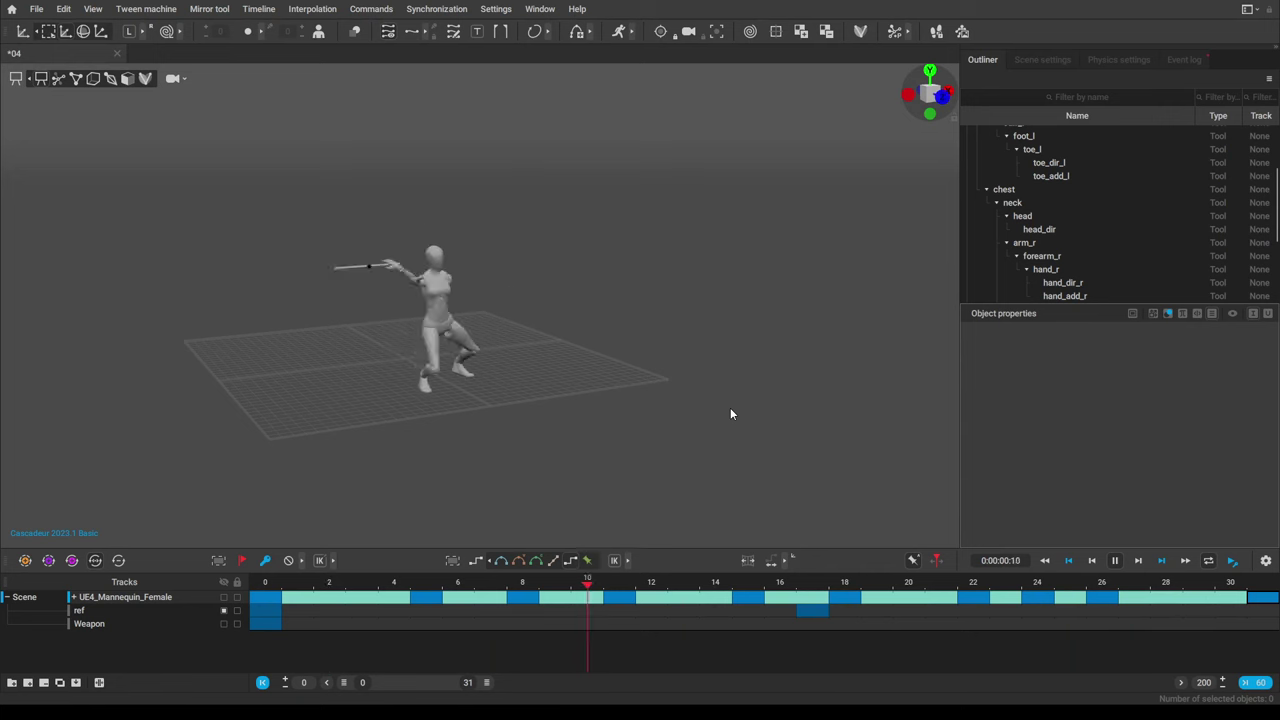
{"action": "scroll", "coordinate": [703, 406], "scroll_direction": "up", "scroll_amount": 3}
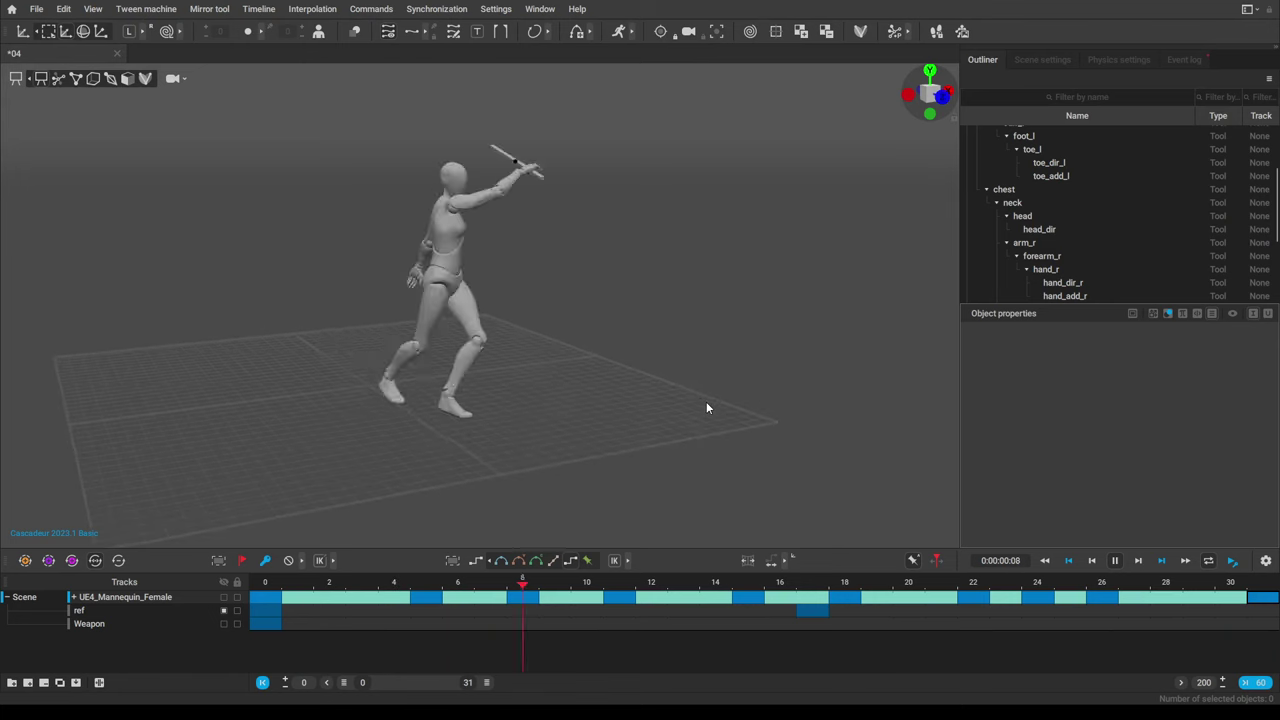
{"action": "left_click_drag", "start_coordinate": [706, 402], "coordinate": [707, 432], "text": "alt"}
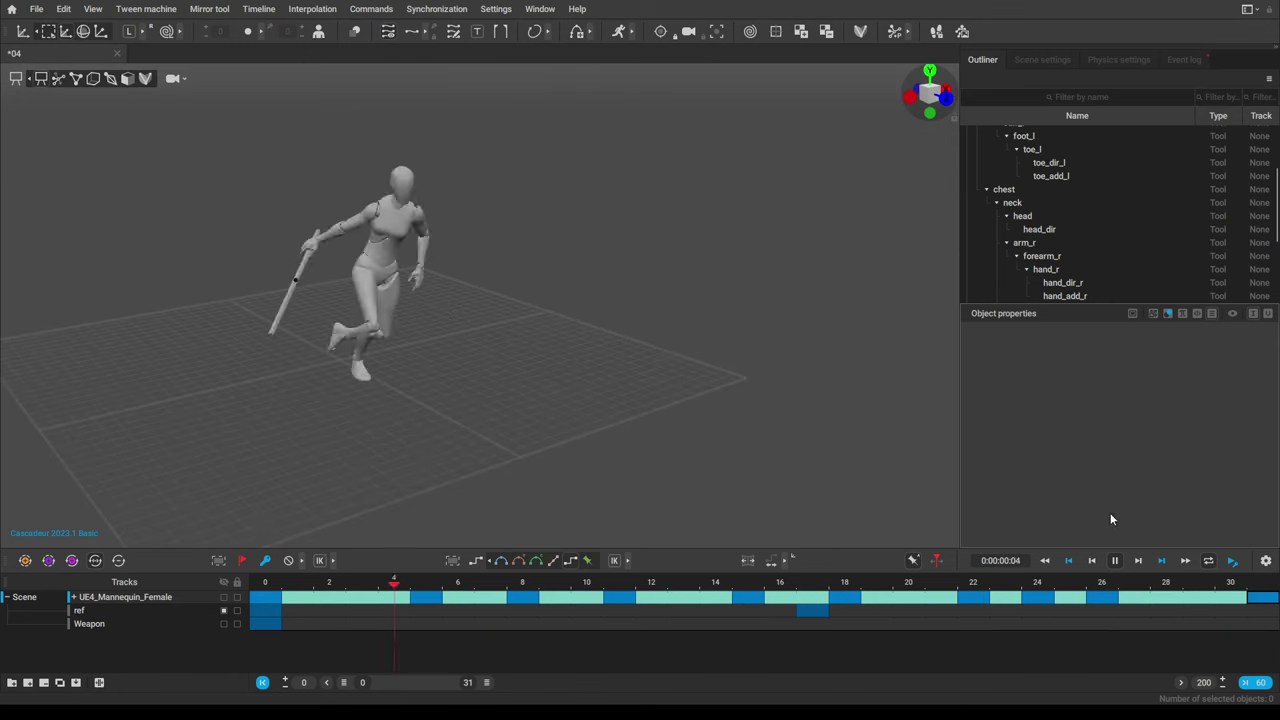
Pause and replay the swing, stopping at frame 15 to inspect the low lunge pose from the front.
{"action": "left_click", "coordinate": [1115, 561]}
{"action": "right_click_drag", "start_coordinate": [683, 434], "coordinate": [935, 508]}
{"action": "left_click", "coordinate": [1112, 563]}
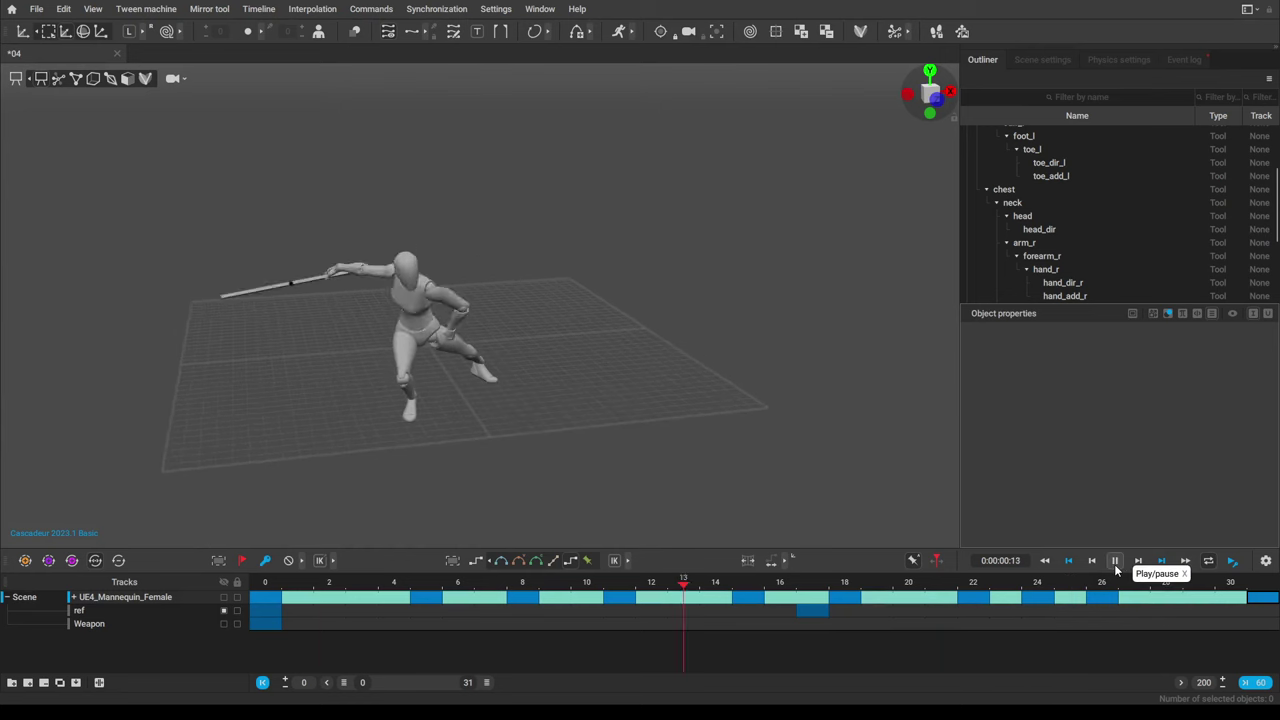
{"action": "right_click_drag", "start_coordinate": [594, 375], "coordinate": [676, 403]}
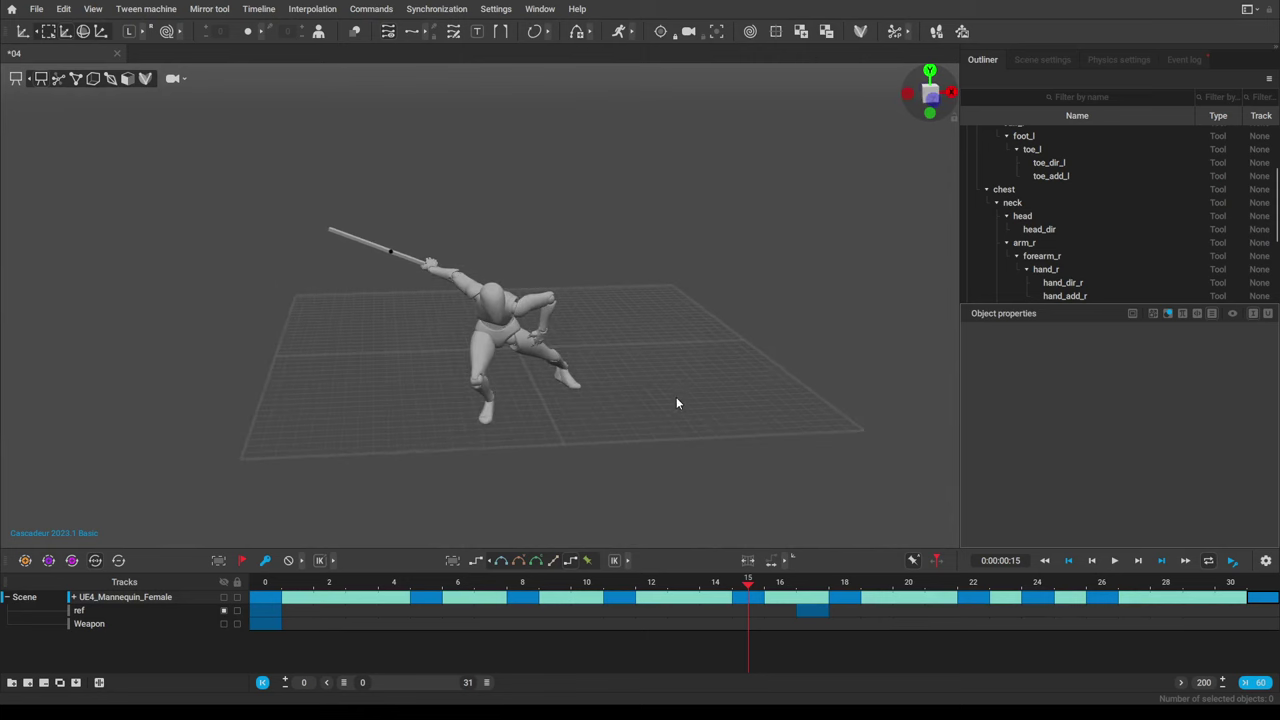